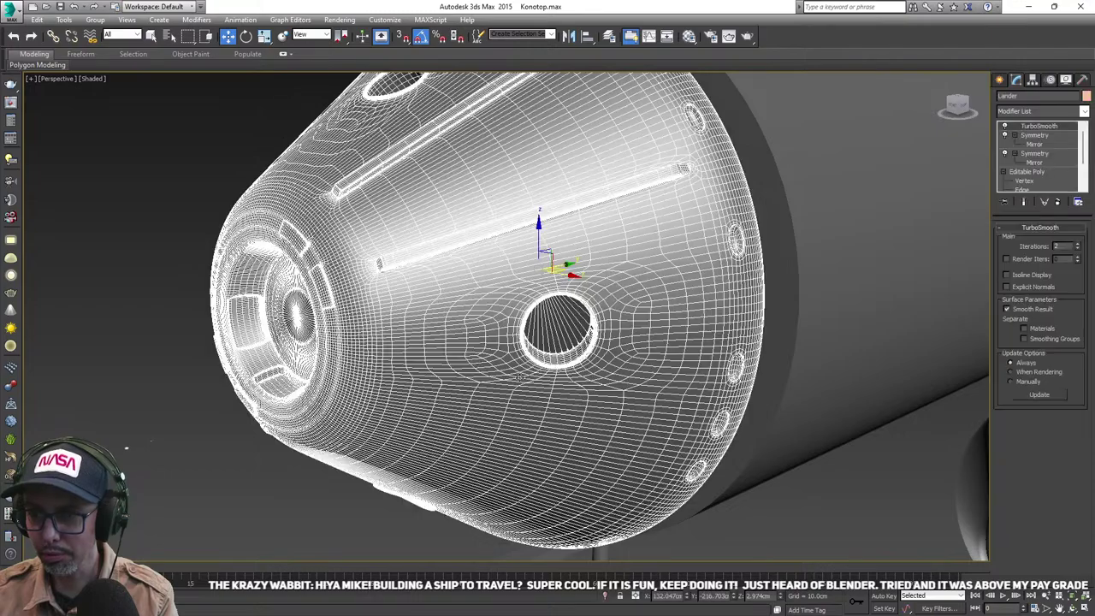
- Examine the smoothed Lander's windows, slots and nose, and its fit on the front of the spacecraft, from several angles
{"action": "mouse_move", "coordinate": [448, 357]}
{"action": "middle_mouse_down", "text": "alt"}
{"action": "mouse_move", "coordinate": [535, 338]}
{"action": "mouse_move", "coordinate": [450, 351]}
{"action": "middle_mouse_up", "text": "alt"}
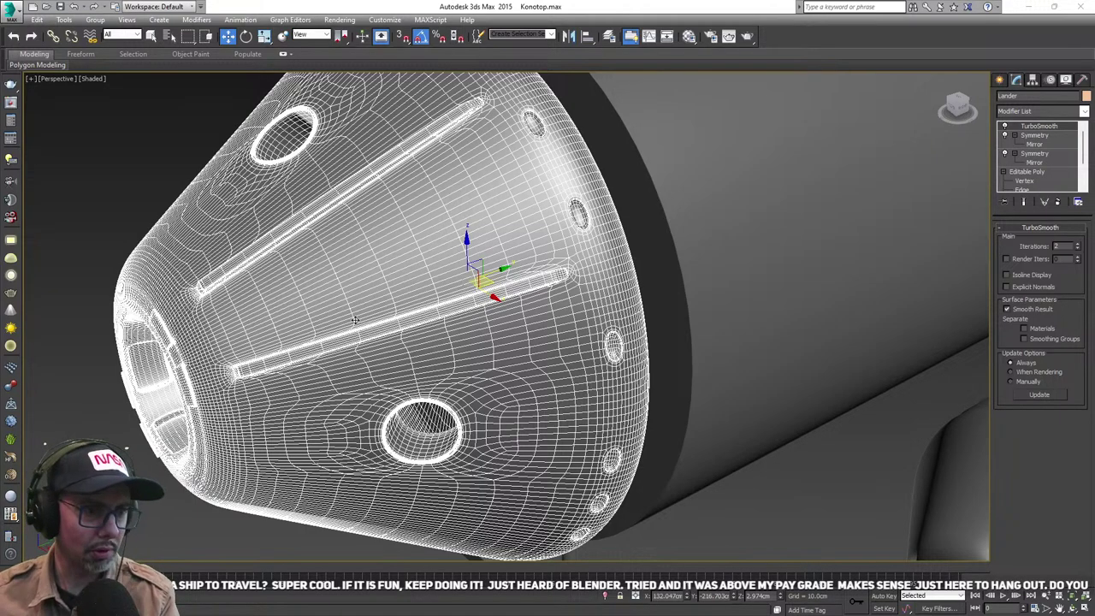
{"action": "scroll", "coordinate": [506, 337], "scroll_direction": "down", "scroll_amount": 5}
{"action": "middle_click_drag", "start_coordinate": [498, 367], "coordinate": [545, 352], "text": "alt"}
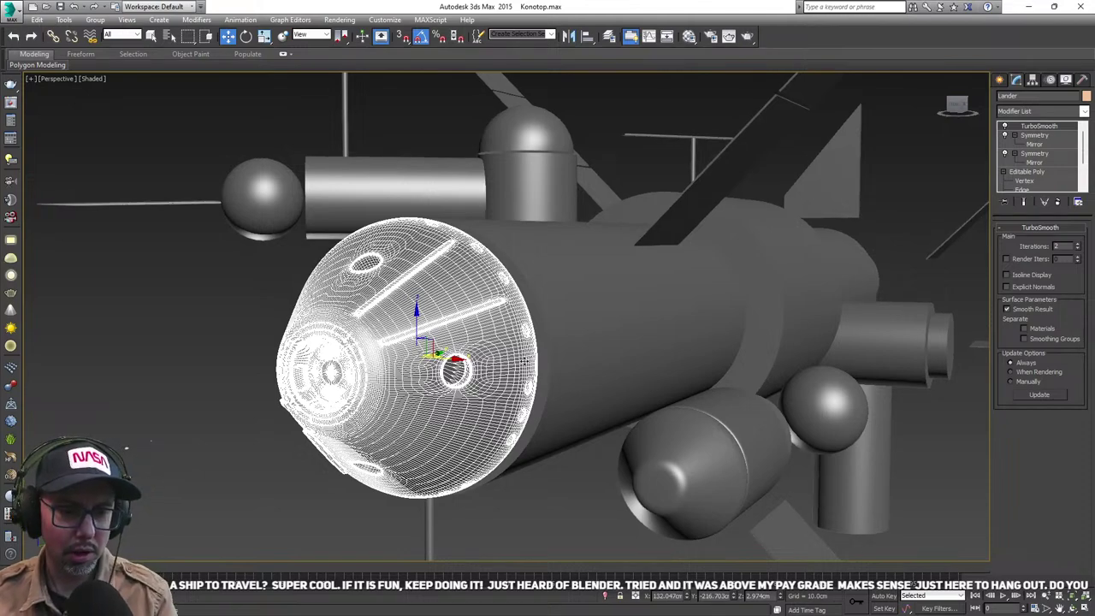
{"action": "middle_click_drag", "start_coordinate": [552, 346], "coordinate": [428, 396], "text": "alt"}
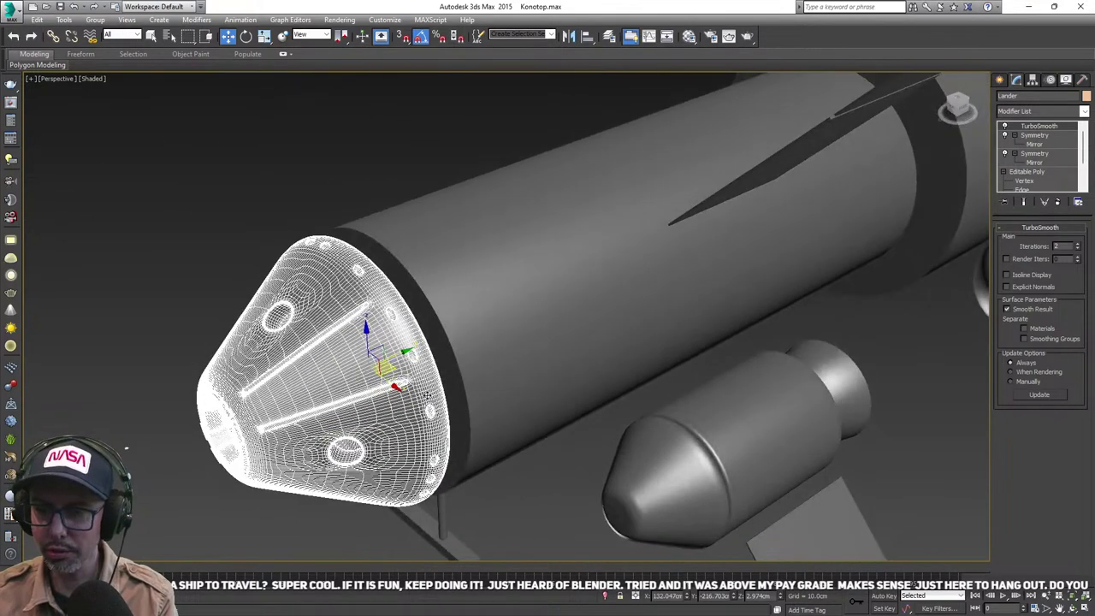
{"action": "middle_click_drag", "start_coordinate": [449, 349], "coordinate": [394, 311], "text": "alt"}
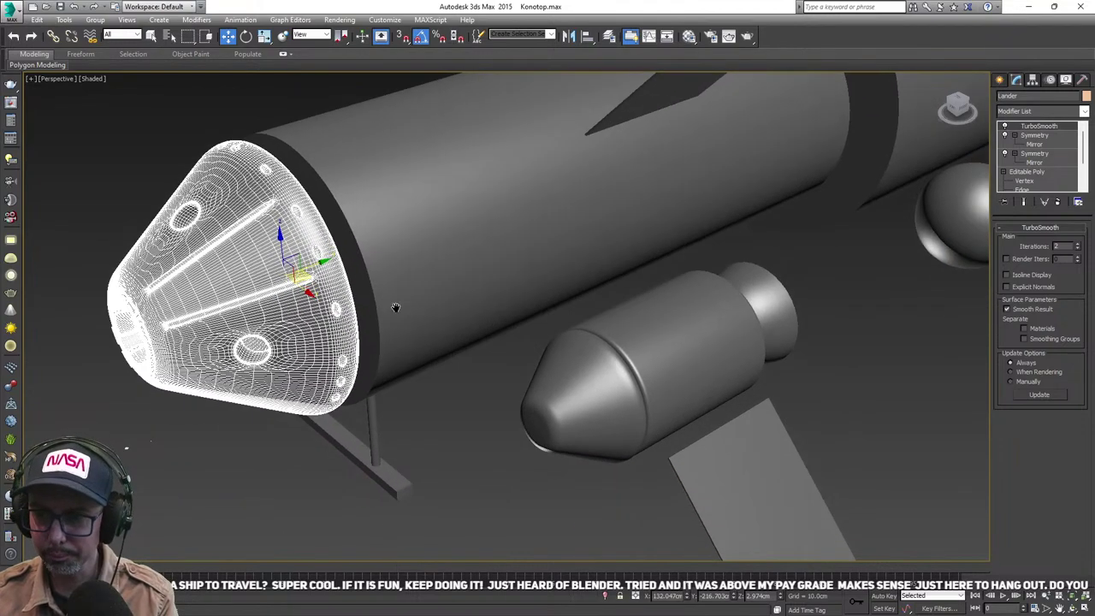
{"action": "middle_click_drag", "start_coordinate": [522, 401], "coordinate": [351, 390], "text": "alt"}
{"action": "left_click", "coordinate": [505, 362]}
{"action": "left_click", "coordinate": [261, 407]}
{"action": "middle_click_drag", "start_coordinate": [261, 406], "coordinate": [329, 385], "text": "alt"}
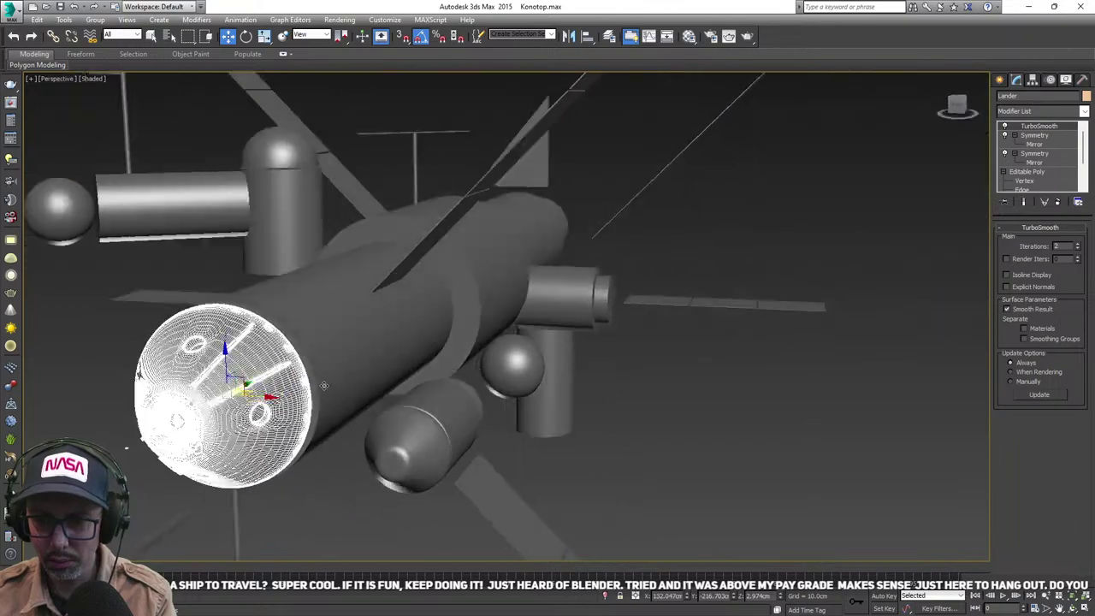
{"action": "scroll", "coordinate": [235, 374], "scroll_direction": "up", "scroll_amount": 5}
{"action": "middle_click_drag", "start_coordinate": [235, 374], "coordinate": [466, 366]}
- Examine the Lander's unsmoothed Editable Poly mesh at vertex level around the octagonal window, the long slot and the rim cutouts
{"action": "left_click", "coordinate": [1043, 182]}
{"action": "scroll", "coordinate": [442, 296], "scroll_direction": "up", "scroll_amount": 5}
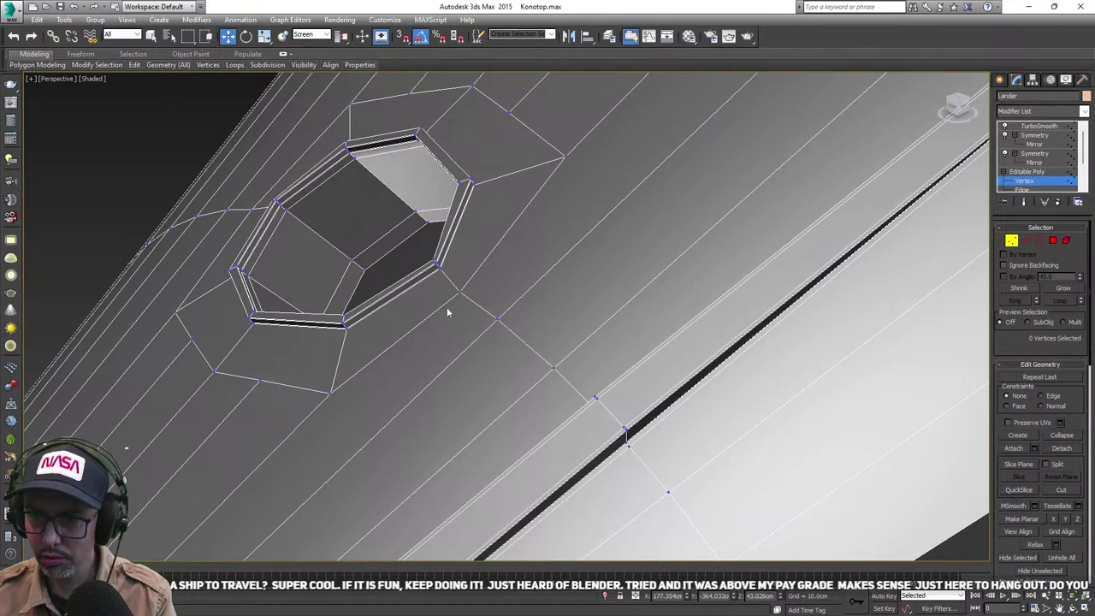
{"action": "scroll", "coordinate": [446, 313], "scroll_direction": "down", "scroll_amount": 5}
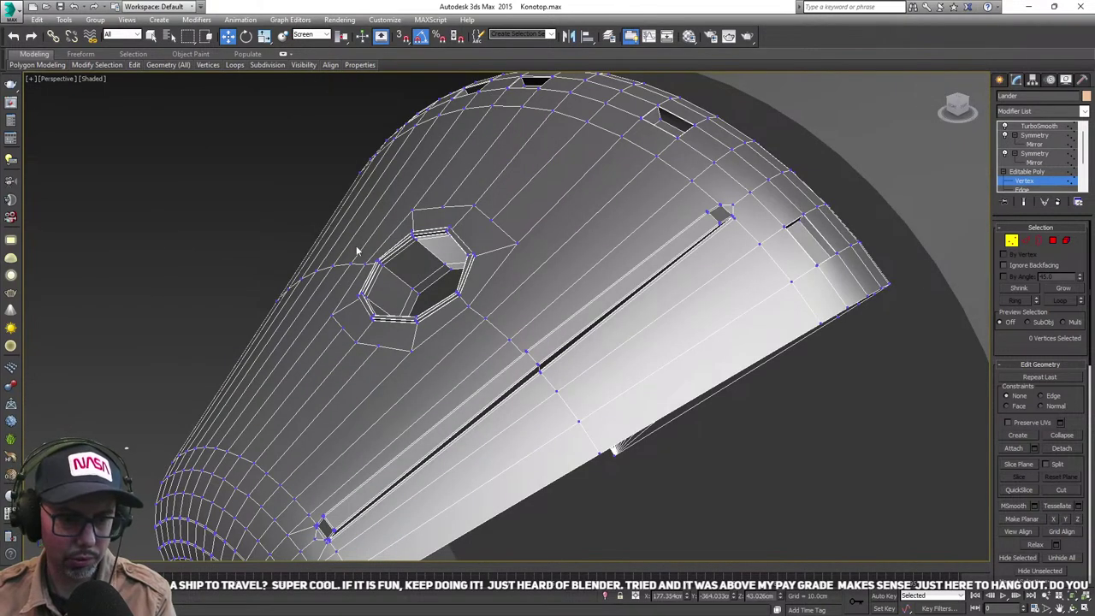
{"action": "middle_click_drag", "start_coordinate": [401, 315], "coordinate": [444, 325]}
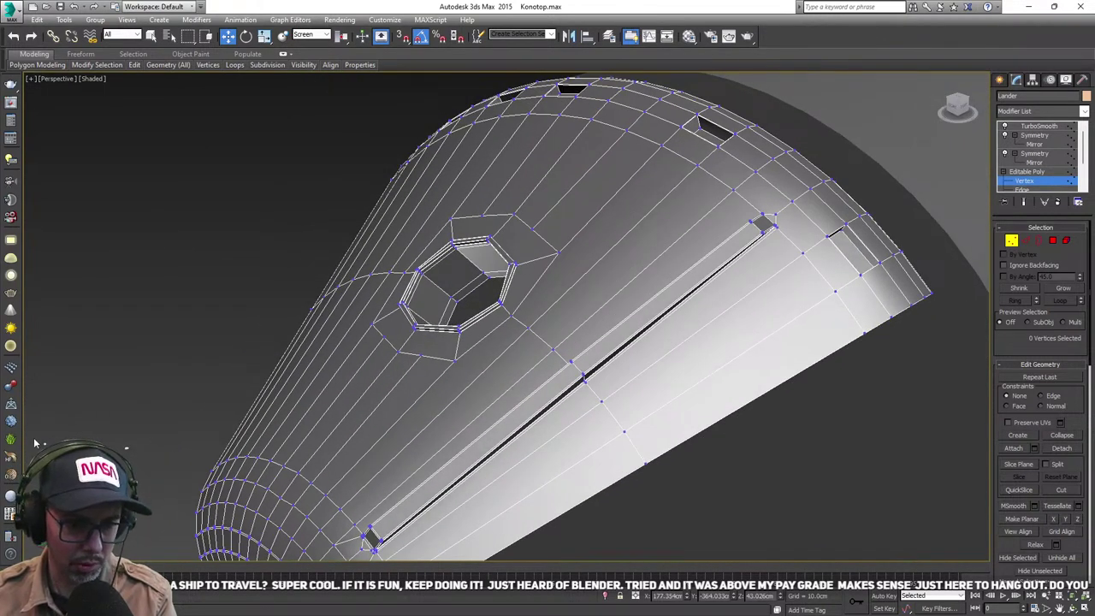
{"action": "middle_click_drag", "start_coordinate": [506, 379], "coordinate": [542, 349], "text": "alt"}
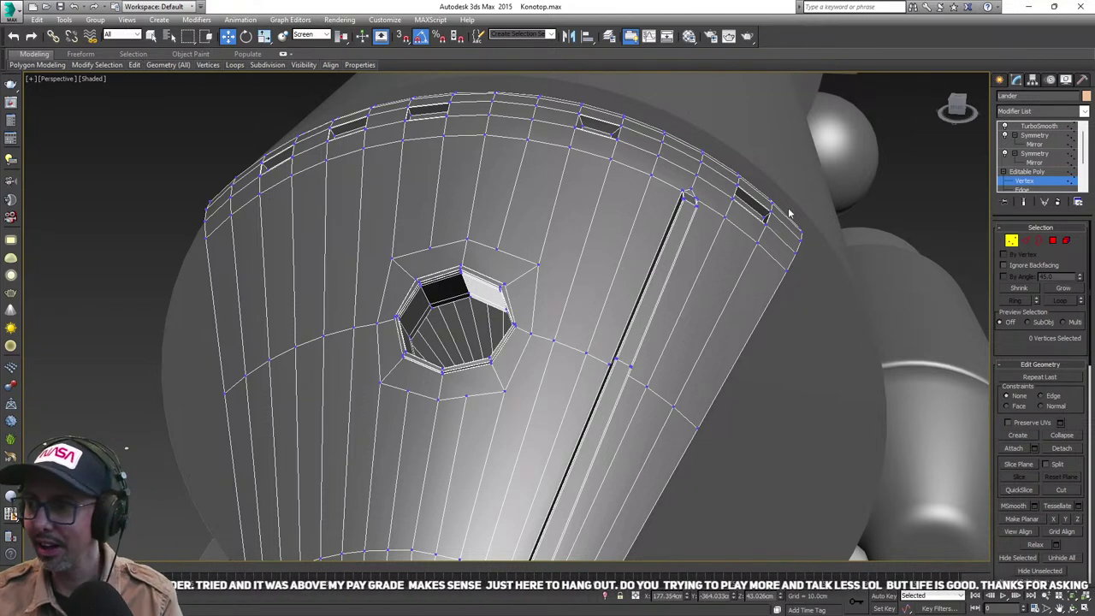
{"action": "left_click", "coordinate": [1000, 80]}
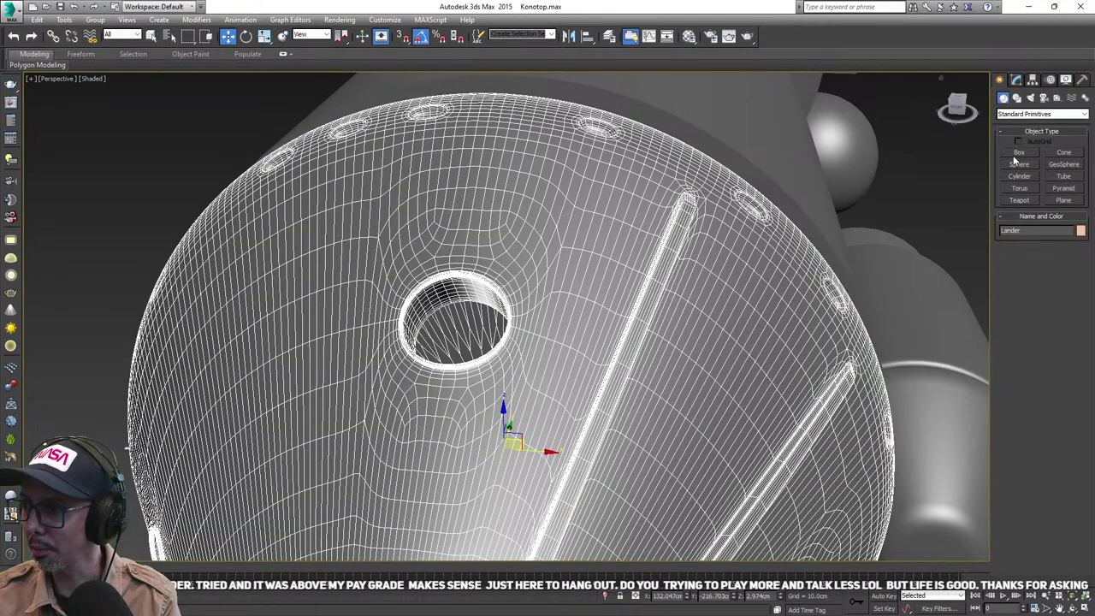
{"action": "left_click", "coordinate": [1017, 81]}
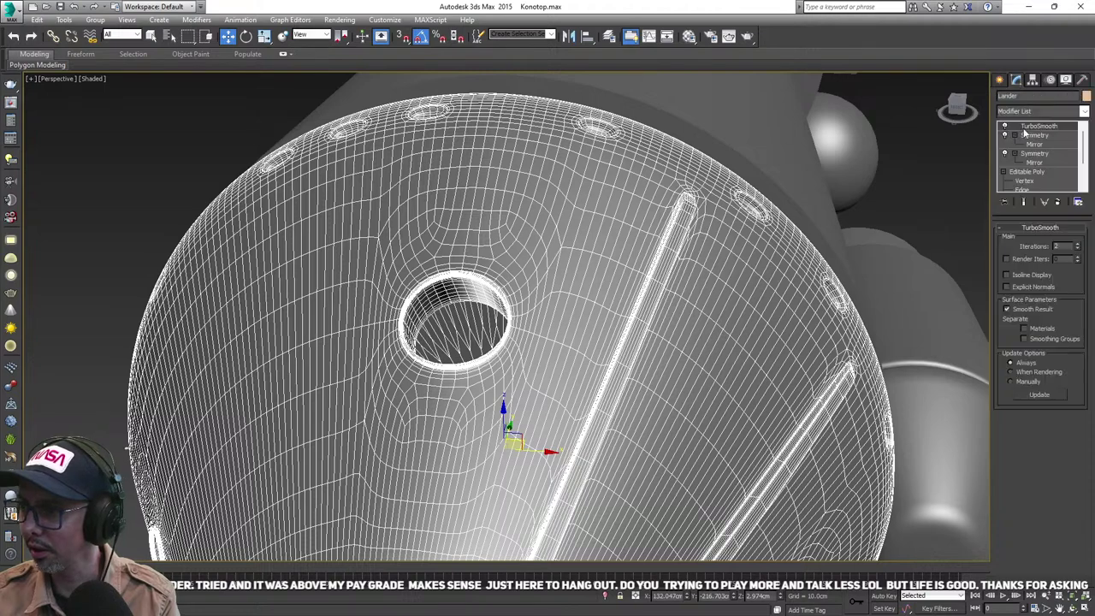
{"action": "left_click", "coordinate": [1028, 181]}
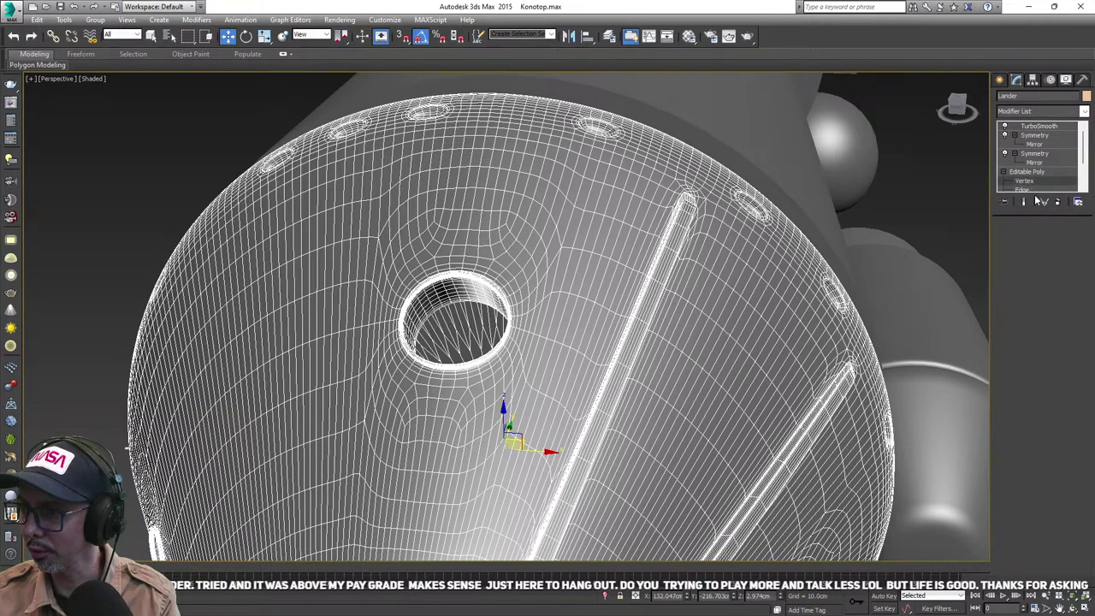
{"action": "key", "text": "1"}
{"action": "scroll", "coordinate": [652, 301], "scroll_direction": "down", "scroll_amount": 2}
{"action": "middle_click_drag", "start_coordinate": [668, 304], "coordinate": [640, 293], "text": "alt"}
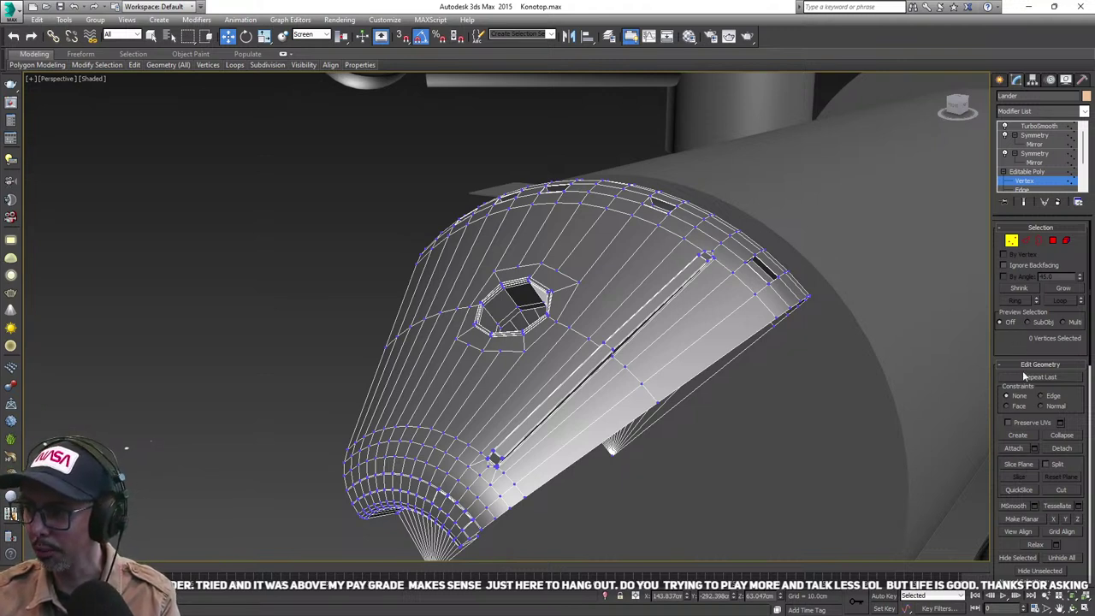
{"action": "middle_click_drag", "start_coordinate": [809, 378], "coordinate": [735, 319]}
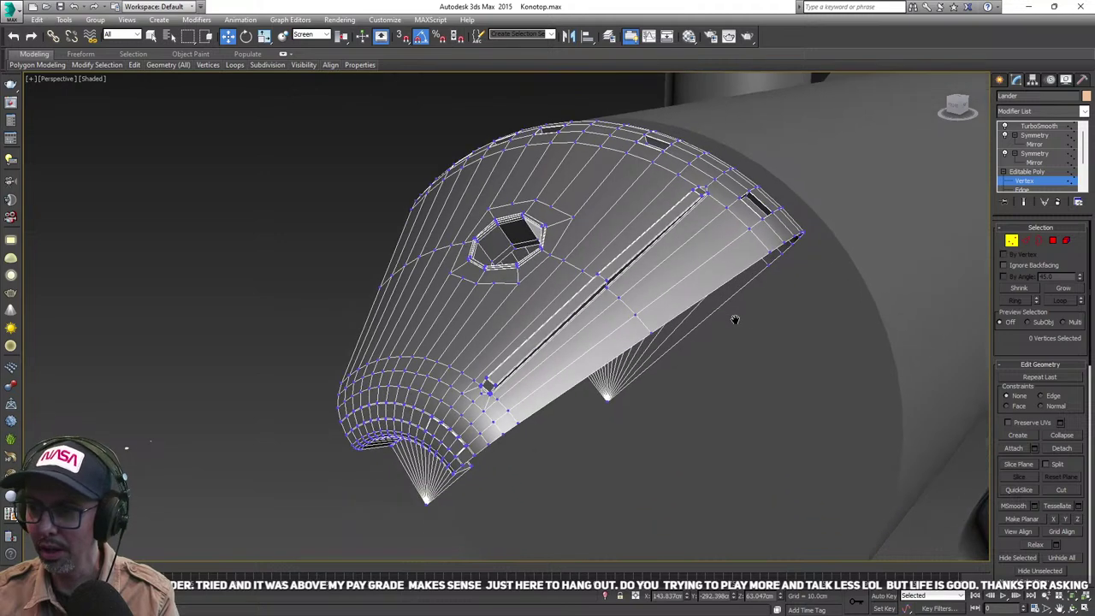
{"action": "left_click_drag", "start_coordinate": [1084, 465], "coordinate": [1075, 197]}
{"action": "scroll", "coordinate": [1046, 281], "scroll_direction": "up", "scroll_amount": 5}
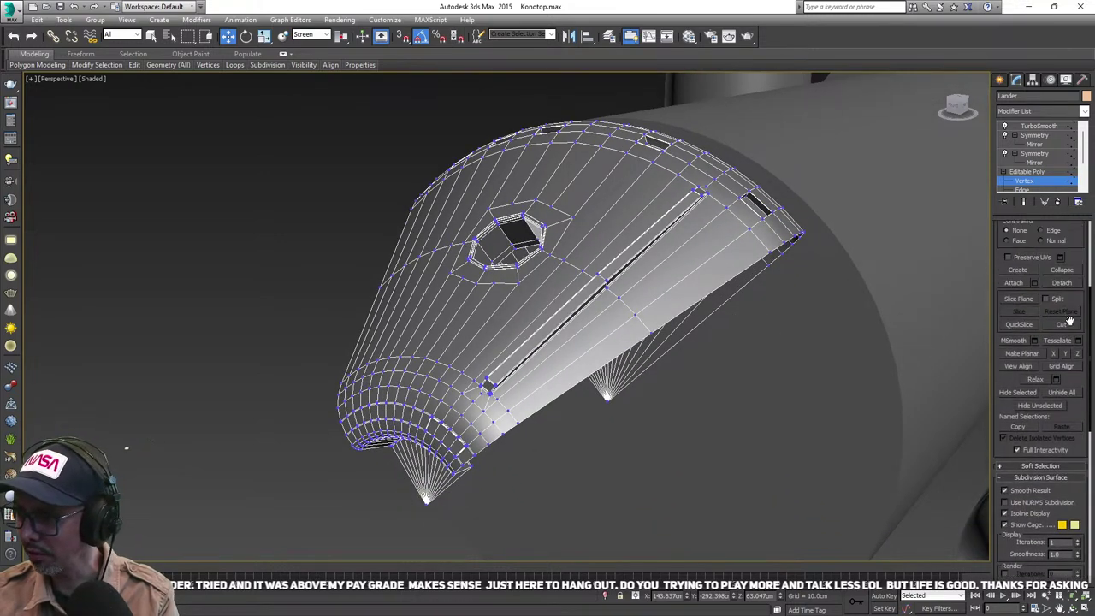
{"action": "middle_click_drag", "start_coordinate": [704, 264], "coordinate": [723, 300]}
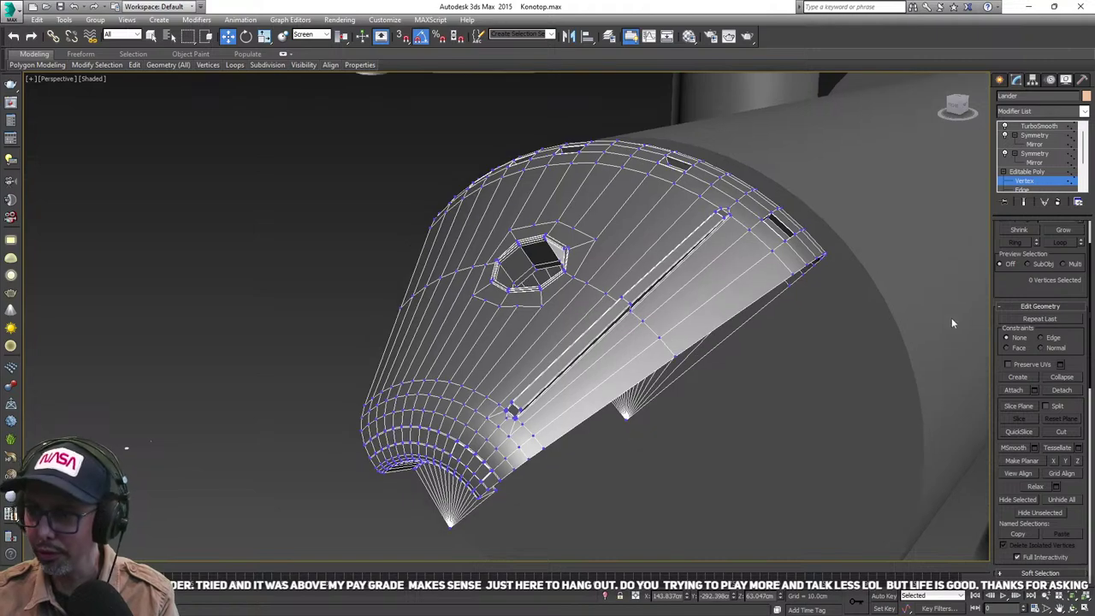
{"action": "scroll", "coordinate": [1037, 296], "scroll_direction": "up", "scroll_amount": 2}
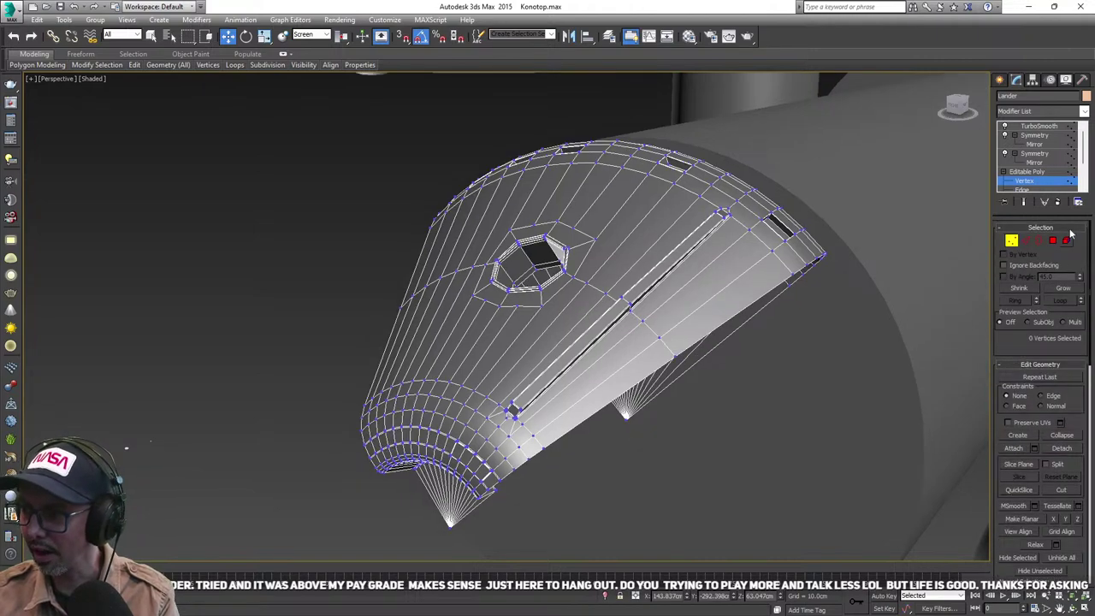
{"action": "left_click", "coordinate": [1052, 241]}
{"action": "scroll", "coordinate": [572, 348], "scroll_direction": "up", "scroll_amount": 5}
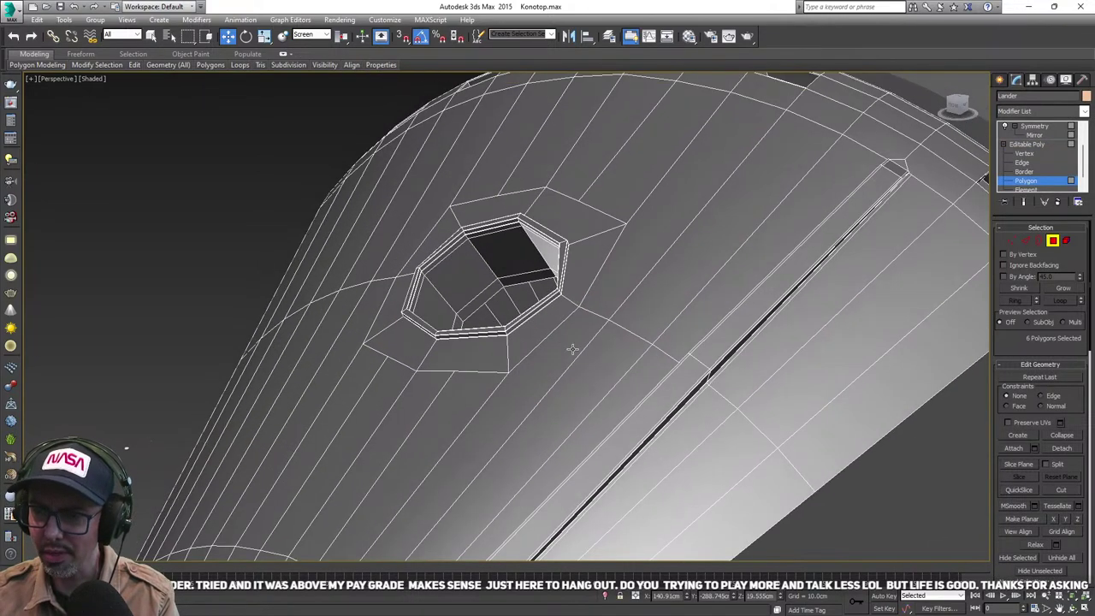
{"action": "scroll", "coordinate": [572, 348], "scroll_direction": "up", "scroll_amount": 3}
{"action": "scroll", "coordinate": [570, 293], "scroll_direction": "down", "scroll_amount": 6}
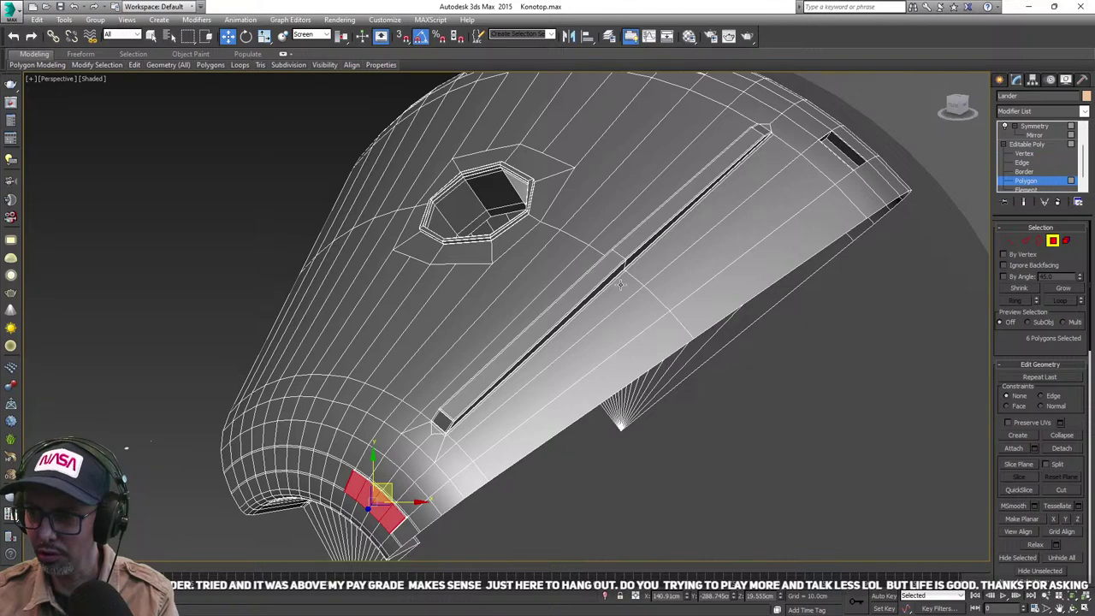
{"action": "left_click", "coordinate": [697, 253]}
{"action": "scroll", "coordinate": [602, 322], "scroll_direction": "down", "scroll_amount": 4}
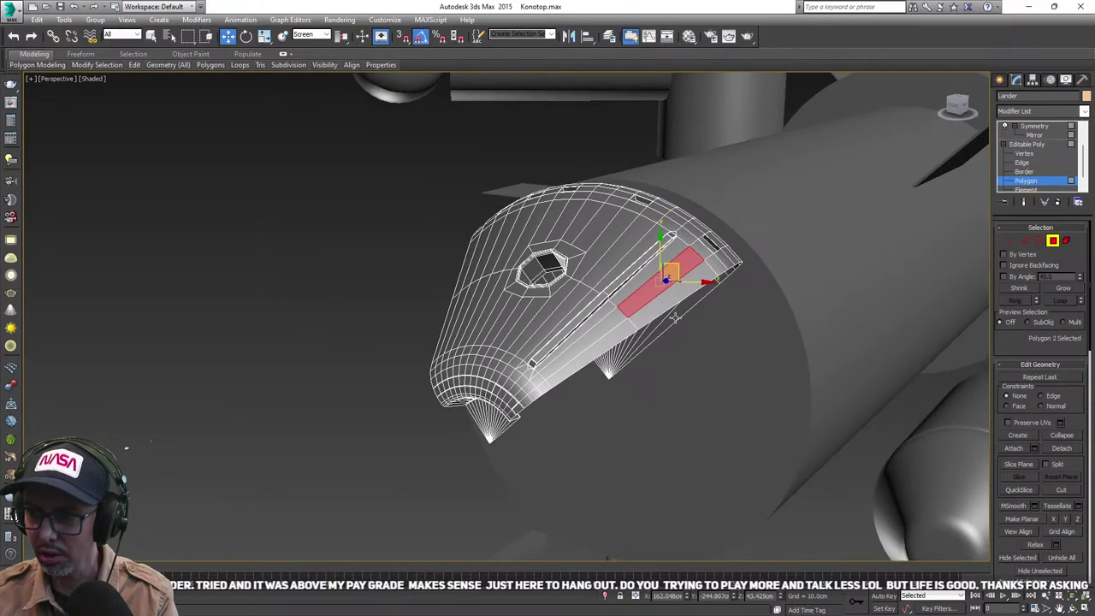
{"action": "middle_click_drag", "start_coordinate": [617, 324], "coordinate": [669, 272], "text": "alt"}
{"action": "left_click_drag", "start_coordinate": [682, 265], "coordinate": [669, 240], "text": "shift"}
{"action": "left_click", "coordinate": [594, 325]}
{"action": "mouse_move", "coordinate": [594, 328]}
{"action": "middle_mouse_down", "text": "alt"}
{"action": "mouse_move", "coordinate": [625, 362]}
{"action": "mouse_move", "coordinate": [656, 372]}
{"action": "mouse_move", "coordinate": [611, 342]}
{"action": "mouse_move", "coordinate": [621, 357]}
{"action": "mouse_move", "coordinate": [673, 310]}
{"action": "mouse_move", "coordinate": [682, 322]}
{"action": "middle_mouse_up", "text": "alt"}
{"action": "scroll", "coordinate": [628, 325], "scroll_direction": "up", "scroll_amount": 4}
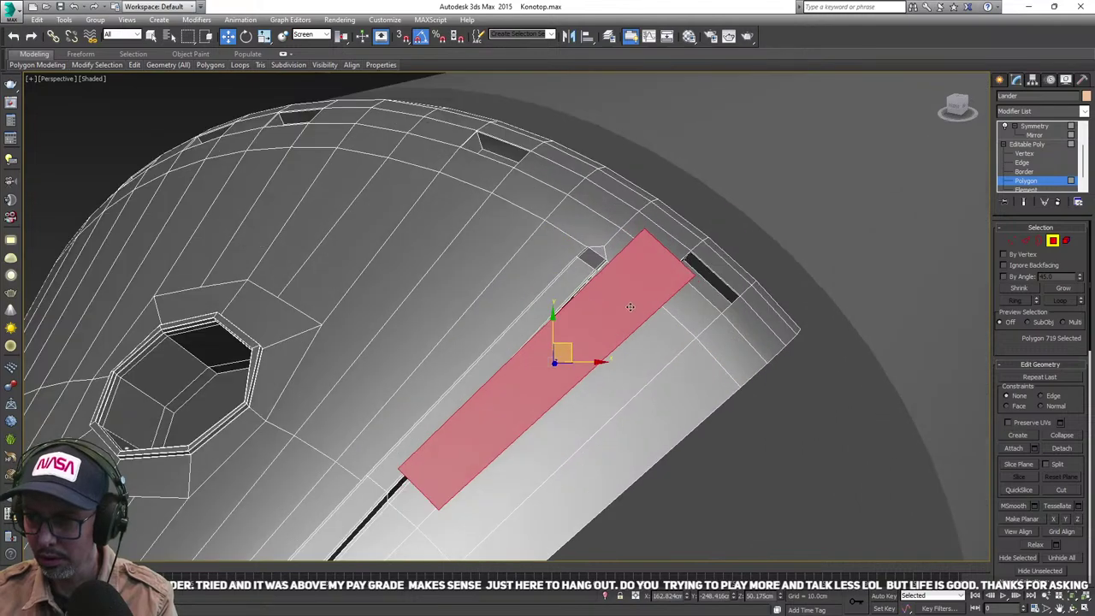
{"action": "key", "text": "r"}
{"action": "scroll", "coordinate": [570, 456], "scroll_direction": "down", "scroll_amount": 2}
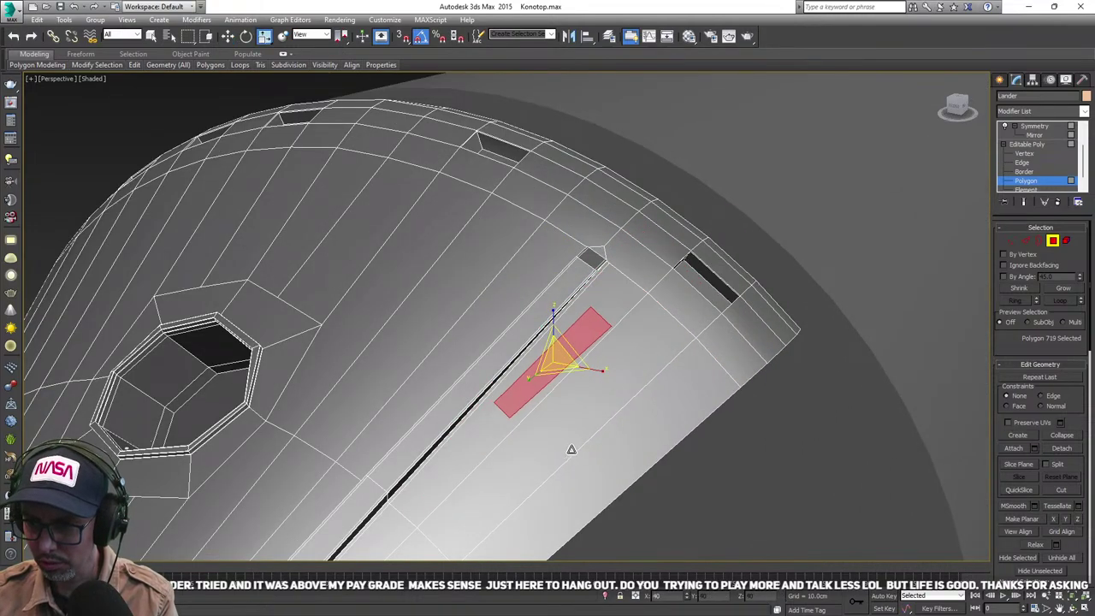
{"action": "key", "text": "w"}
{"action": "middle_click_drag", "start_coordinate": [636, 391], "coordinate": [577, 354], "text": "alt"}
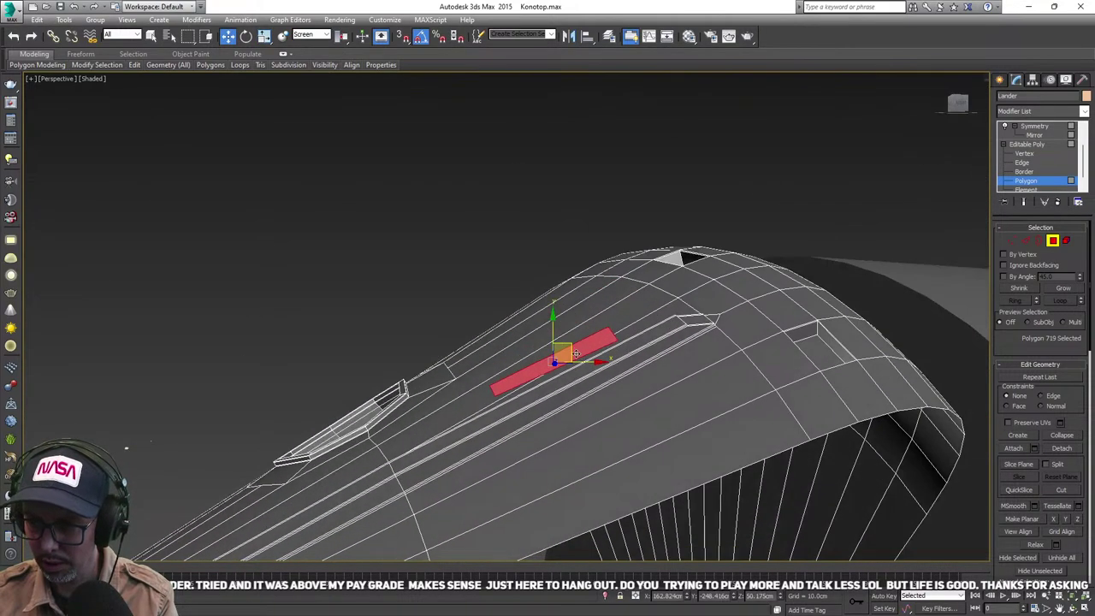
{"action": "left_click_drag", "start_coordinate": [565, 348], "coordinate": [594, 353]}
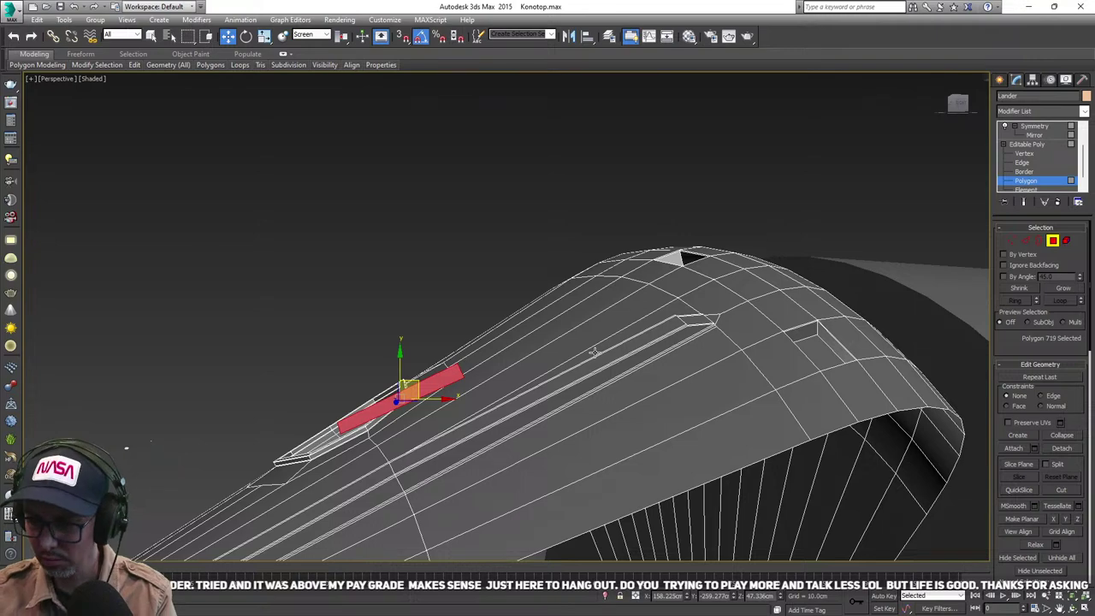
{"action": "key", "text": "Delete"}
{"action": "middle_click_drag", "start_coordinate": [595, 352], "coordinate": [598, 287], "text": "alt"}
{"action": "left_click", "coordinate": [1051, 241]}
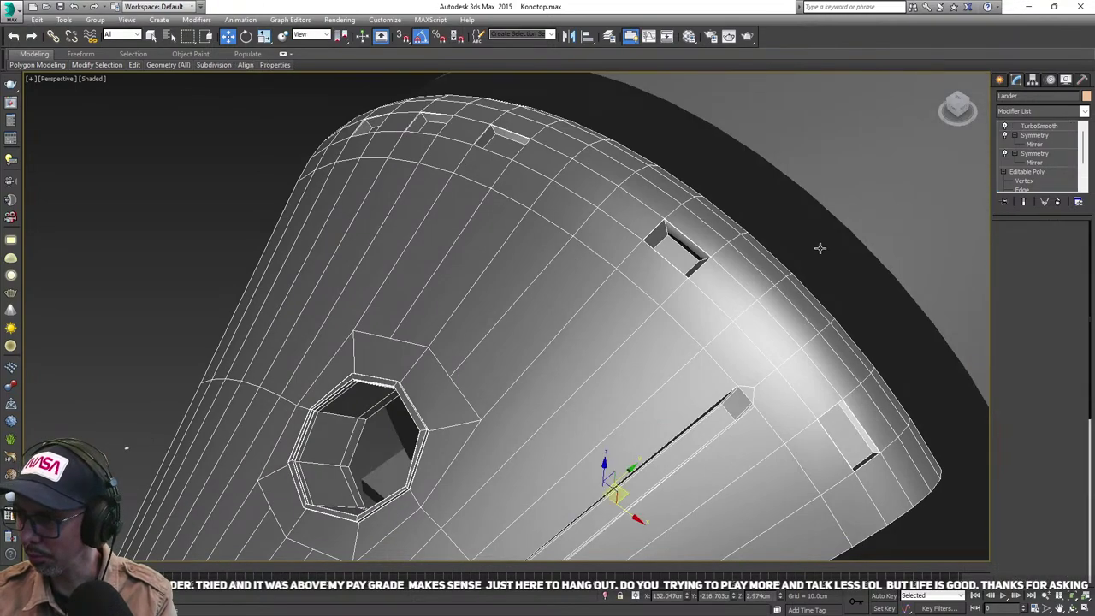
- Isolate the Lander in the front view, with the Box primitive ready for creation
{"action": "middle_click_drag", "start_coordinate": [820, 246], "coordinate": [834, 199]}
{"action": "left_click", "coordinate": [999, 79]}
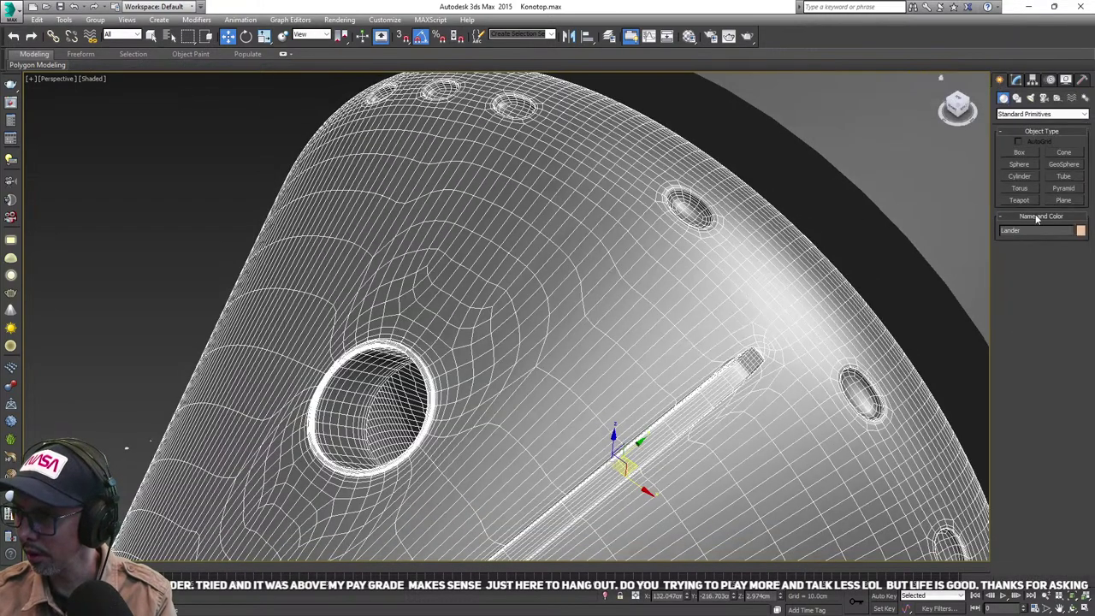
{"action": "left_click", "coordinate": [1030, 153]}
{"action": "middle_click_drag", "start_coordinate": [616, 257], "coordinate": [581, 253], "text": "alt"}
{"action": "key", "text": "f"}
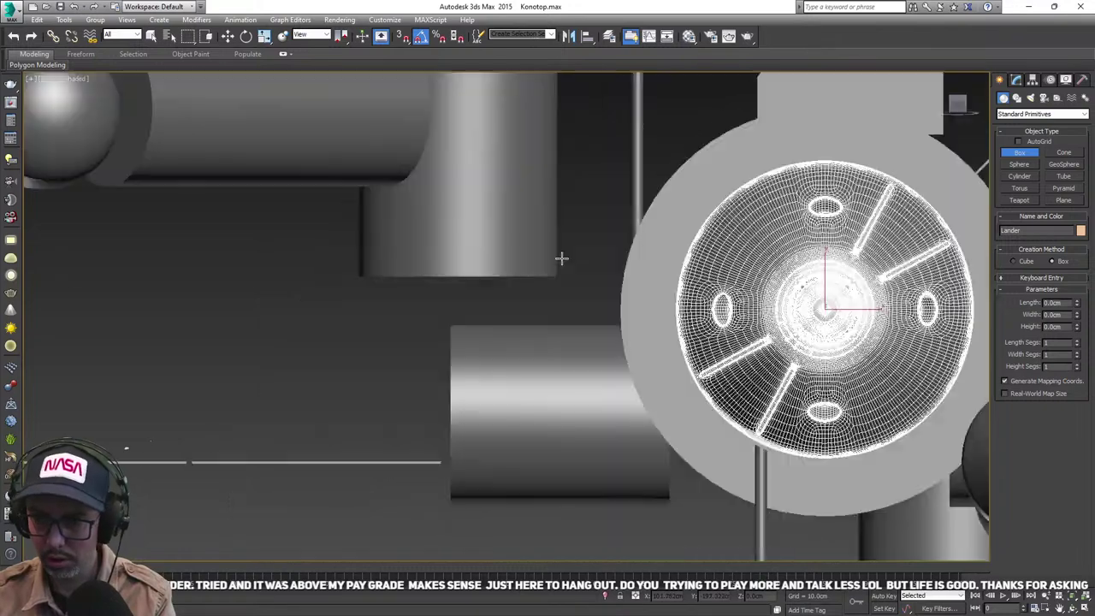
{"action": "scroll", "coordinate": [559, 257], "scroll_direction": "down", "scroll_amount": 4}
{"action": "middle_click_drag", "start_coordinate": [693, 270], "coordinate": [541, 283]}
{"action": "key", "text": "alt+q"}
{"action": "scroll", "coordinate": [674, 317], "scroll_direction": "up", "scroll_amount": 5}
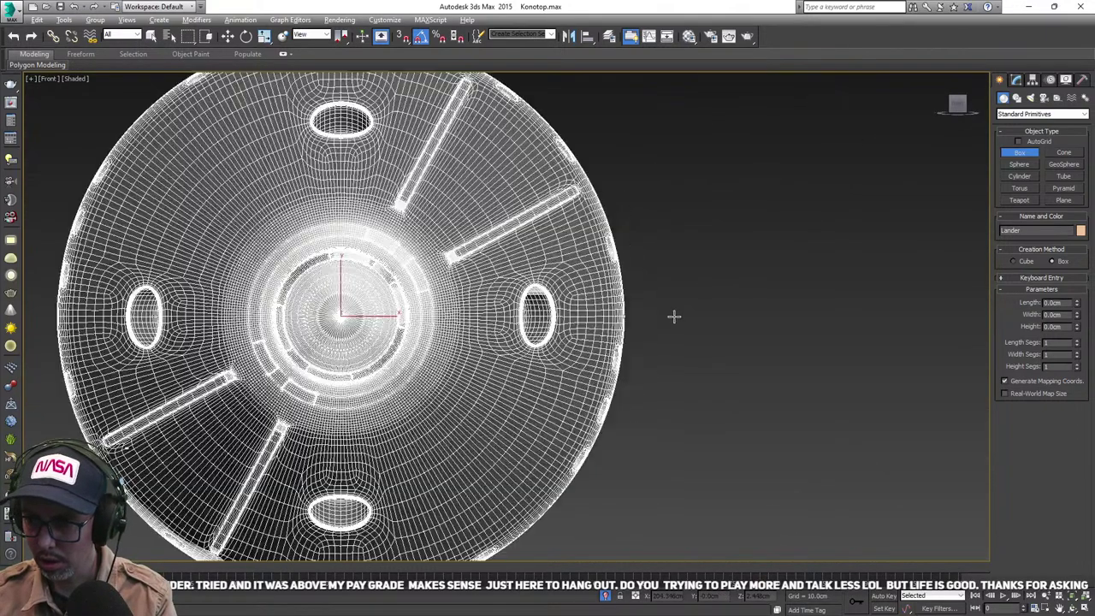
{"action": "left_click_drag", "start_coordinate": [650, 318], "coordinate": [701, 329]}
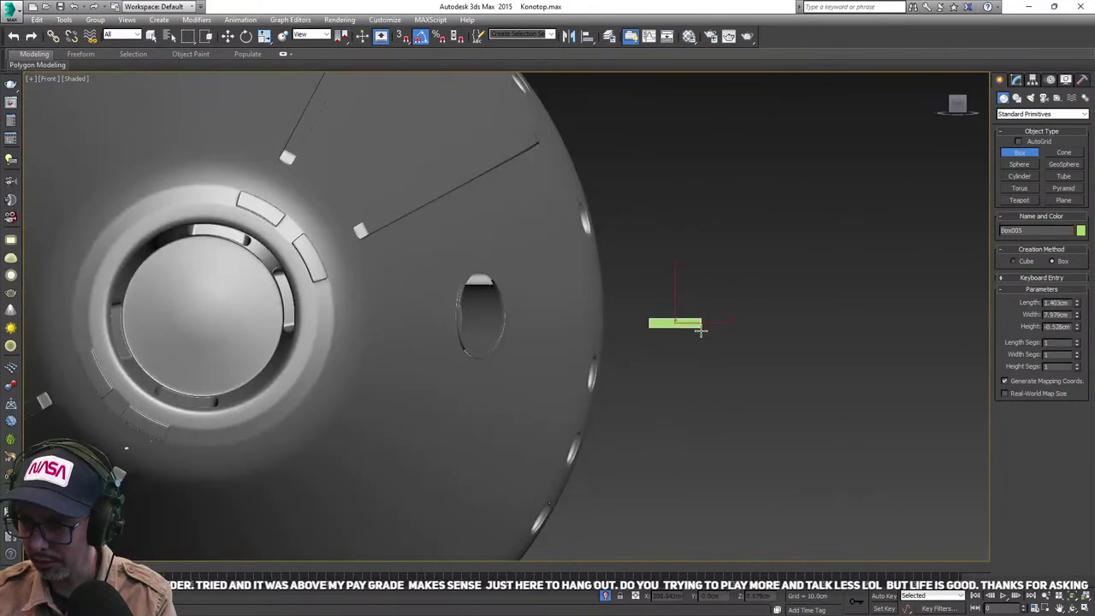
{"action": "middle_click_drag", "start_coordinate": [742, 332], "coordinate": [723, 251], "text": "alt"}
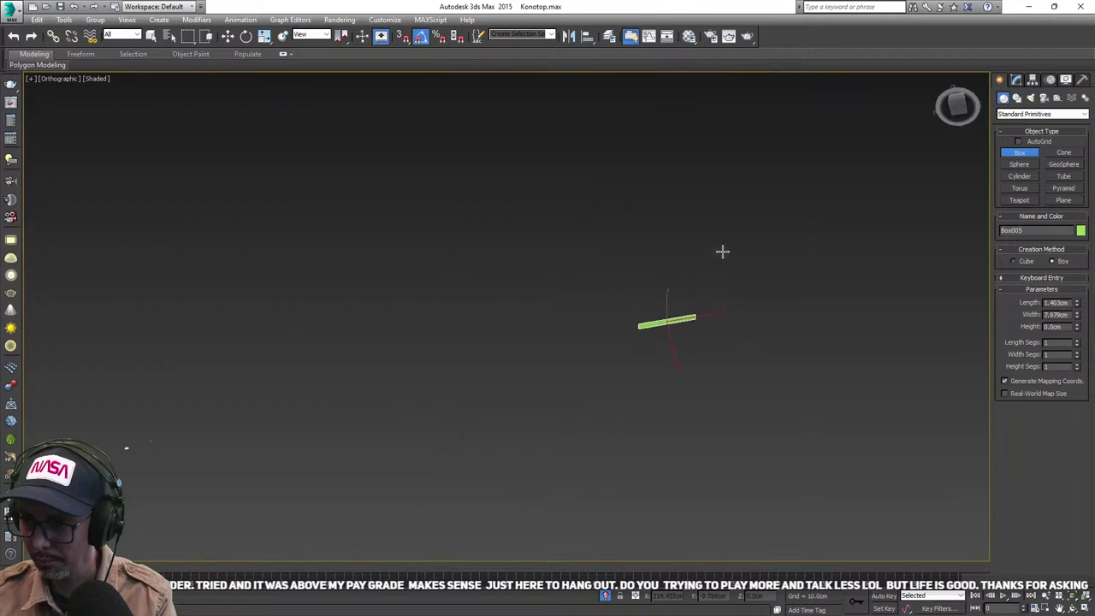
{"action": "right_click", "coordinate": [715, 278]}
- Create a box about 8.6 cm long, 11.6 cm wide and 8 cm high beside the isolated Lander
{"action": "left_click_drag", "start_coordinate": [494, 267], "coordinate": [591, 308]}
{"action": "left_click", "coordinate": [670, 250]}
{"action": "scroll", "coordinate": [665, 274], "scroll_direction": "down", "scroll_amount": 5}
{"action": "middle_click_drag", "start_coordinate": [664, 274], "coordinate": [653, 323], "text": "alt"}
{"action": "scroll", "coordinate": [653, 322], "scroll_direction": "down", "scroll_amount": 2}
{"action": "scroll", "coordinate": [643, 286], "scroll_direction": "up", "scroll_amount": 4}
{"action": "scroll", "coordinate": [718, 300], "scroll_direction": "up", "scroll_amount": 1}
{"action": "middle_click_drag", "start_coordinate": [718, 300], "coordinate": [764, 350]}
{"action": "scroll", "coordinate": [775, 354], "scroll_direction": "down", "scroll_amount": 2}
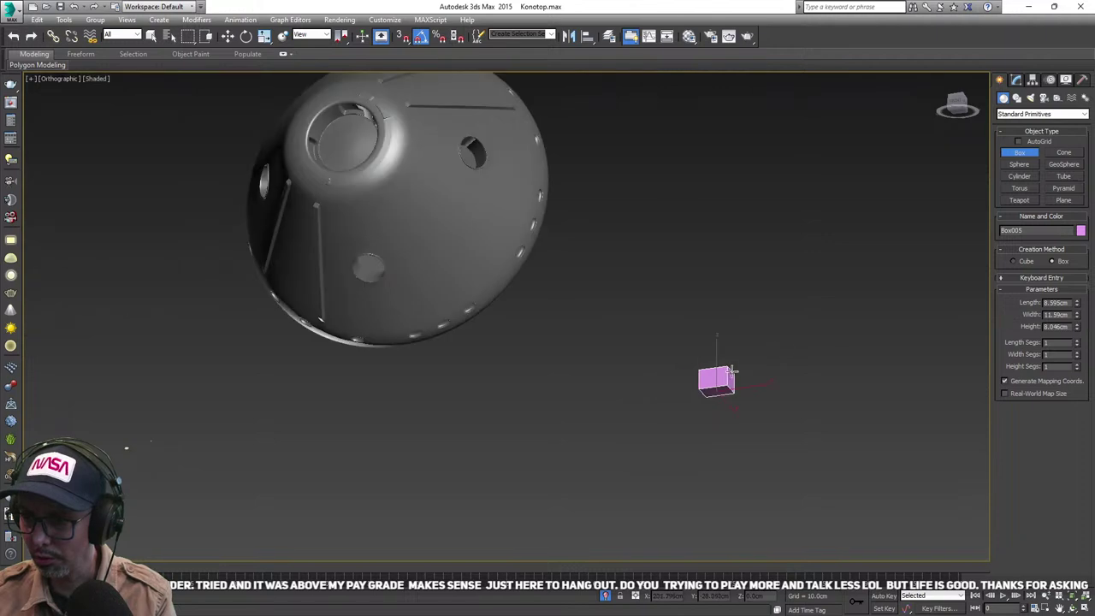
- Convert the new box to an Editable Poly
{"action": "left_click", "coordinate": [1017, 80]}
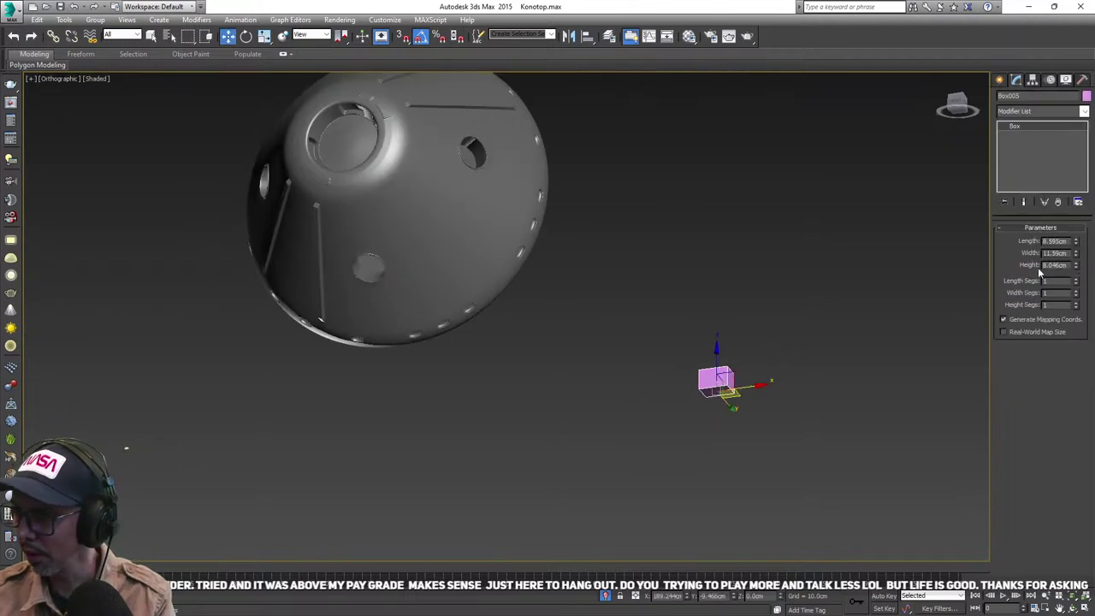
{"action": "right_click", "coordinate": [1032, 128]}
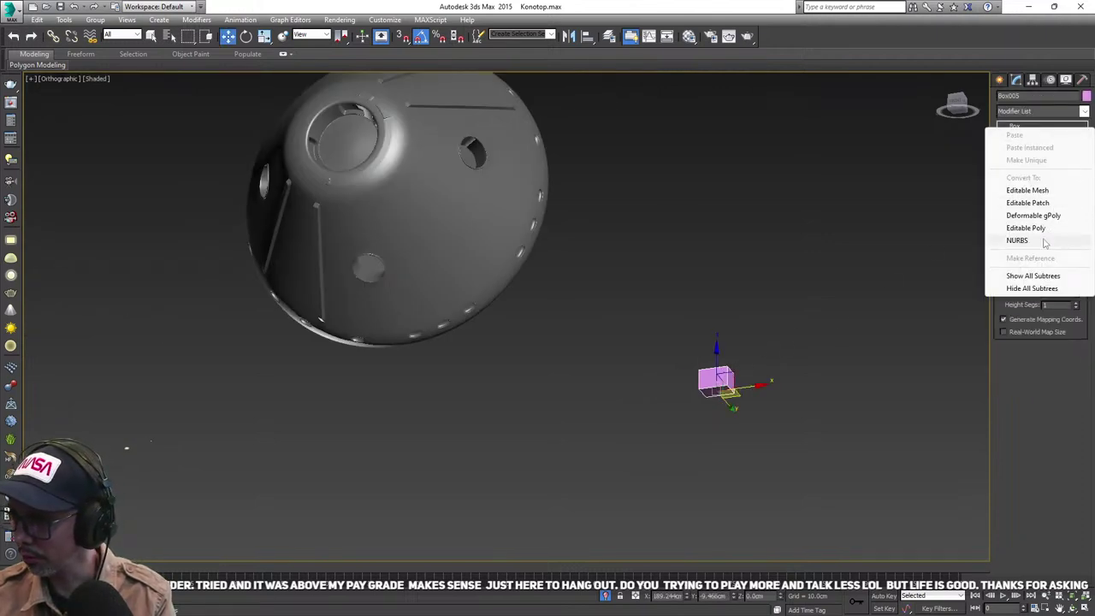
{"action": "left_click", "coordinate": [1027, 228]}
- Lengthen the box by moving its end face about 21 cm outward along its local Z axis
{"action": "scroll", "coordinate": [707, 441], "scroll_direction": "up", "scroll_amount": 4}
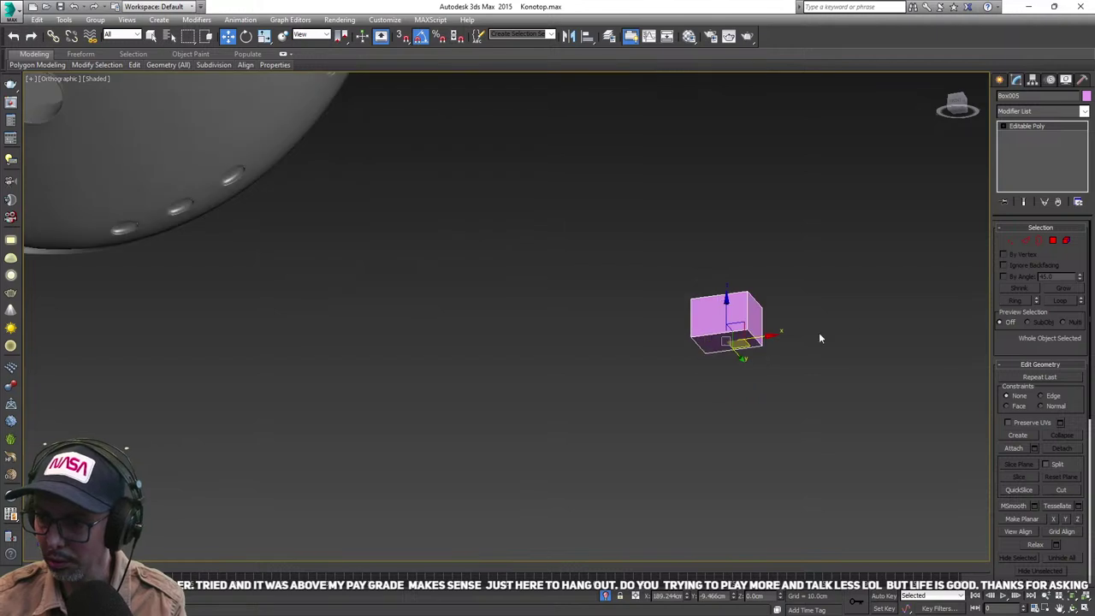
{"action": "left_click", "coordinate": [1053, 241]}
{"action": "left_click", "coordinate": [753, 321]}
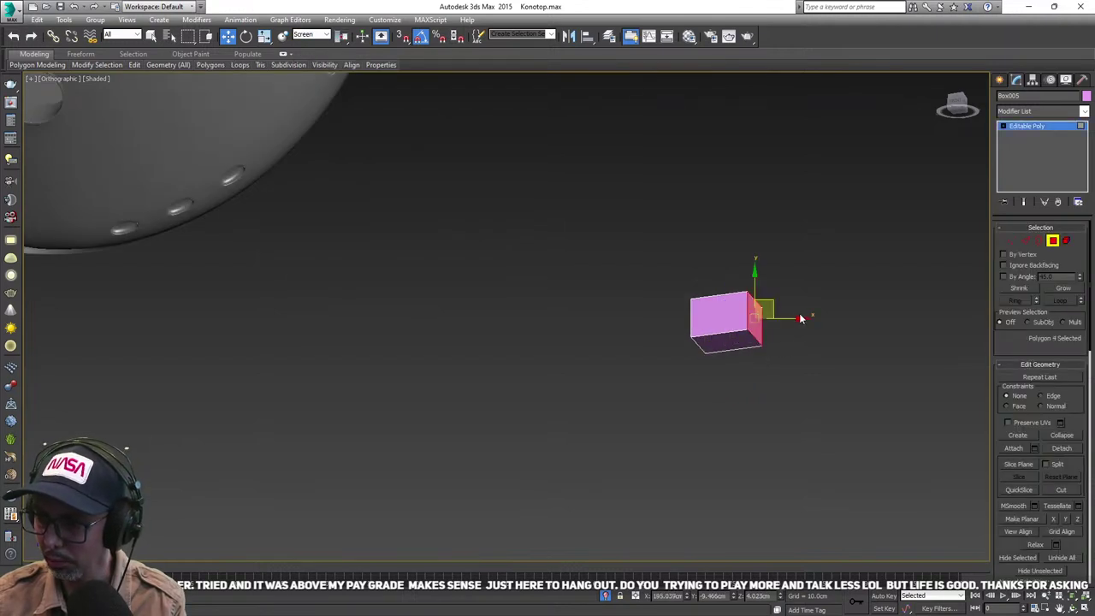
{"action": "left_click", "coordinate": [319, 35]}
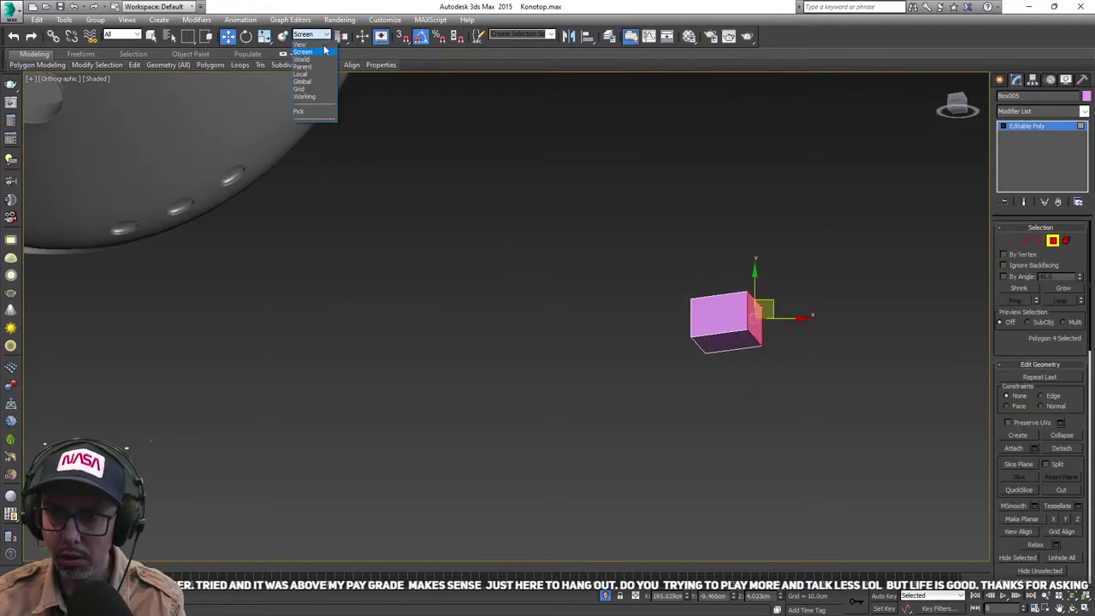
{"action": "left_click", "coordinate": [302, 75]}
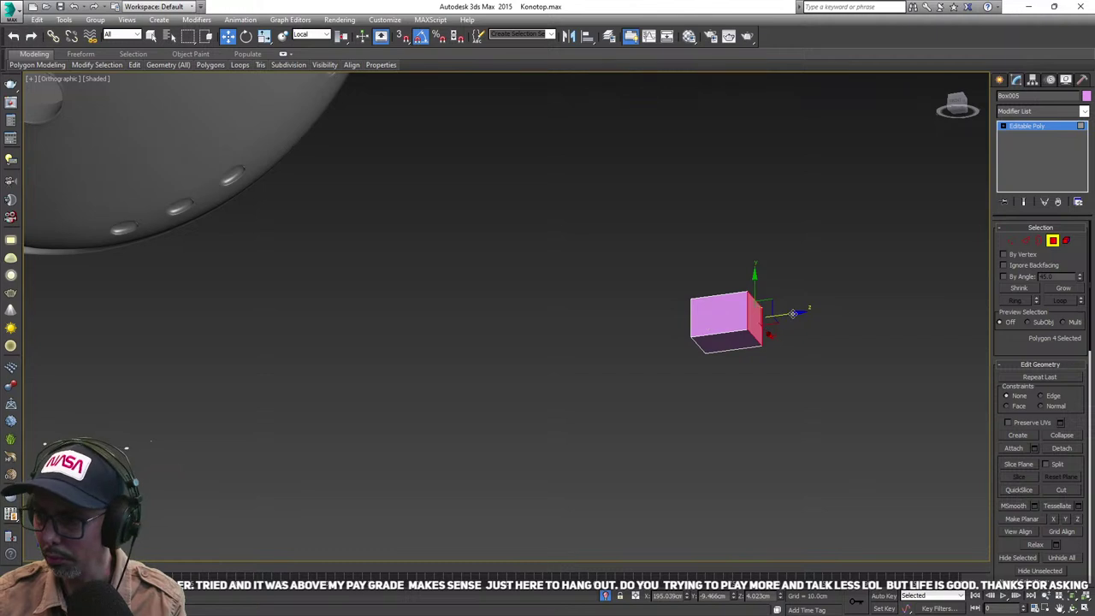
{"action": "left_click_drag", "start_coordinate": [794, 318], "coordinate": [895, 291]}
{"action": "scroll", "coordinate": [805, 330], "scroll_direction": "down", "scroll_amount": 5}
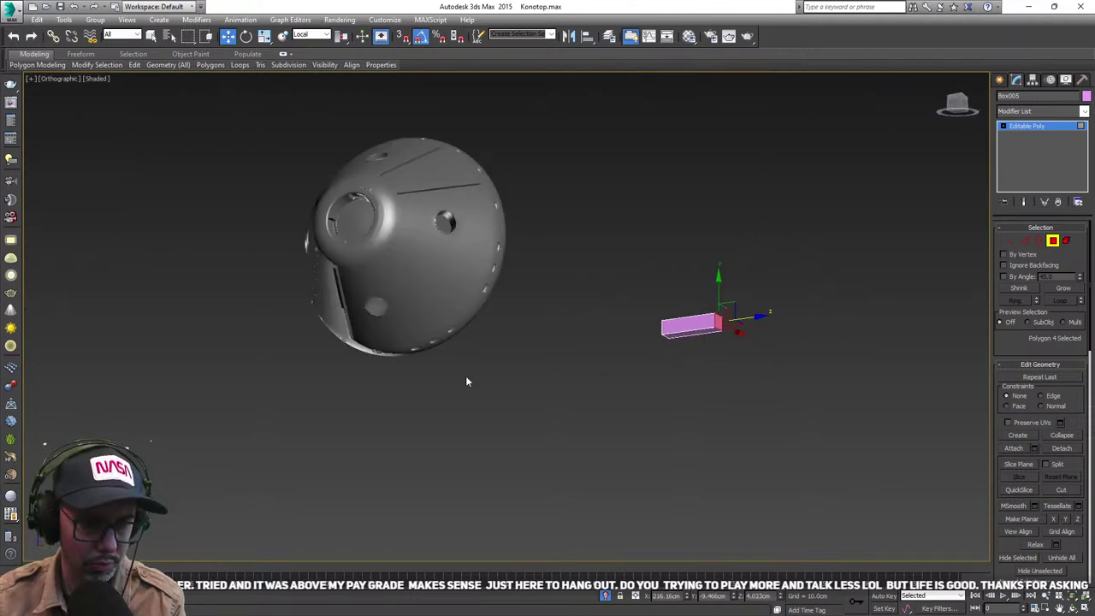
- Thin the box by moving its long side face about 5 cm inward along its local Z axis
{"action": "scroll", "coordinate": [663, 351], "scroll_direction": "up", "scroll_amount": 4}
{"action": "left_click", "coordinate": [711, 282]}
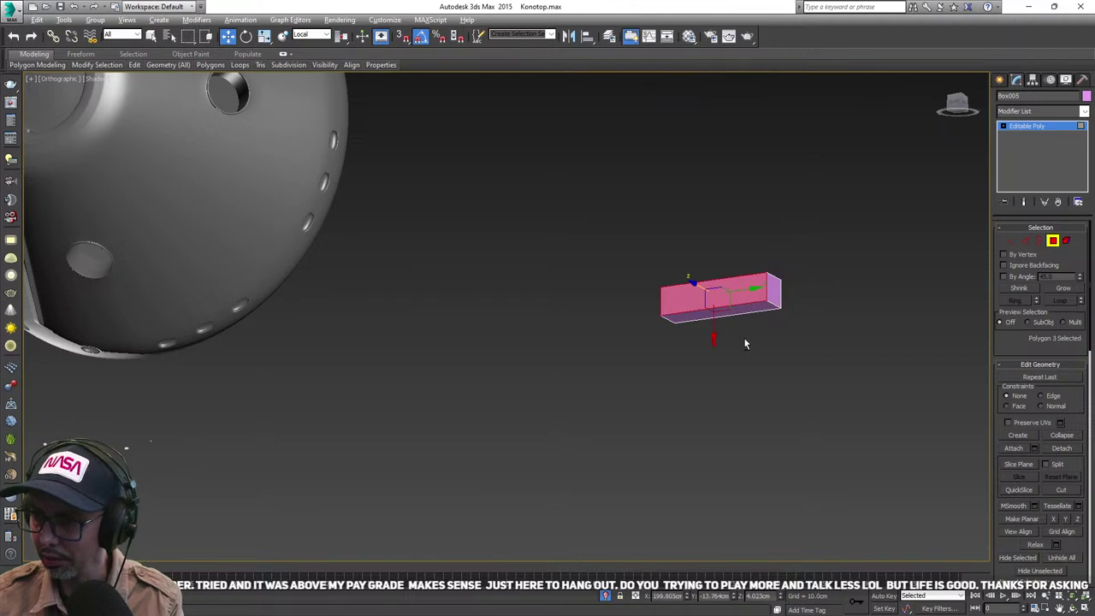
{"action": "middle_click_drag", "start_coordinate": [744, 337], "coordinate": [735, 288], "text": "alt"}
{"action": "left_click_drag", "start_coordinate": [690, 257], "coordinate": [701, 274]}
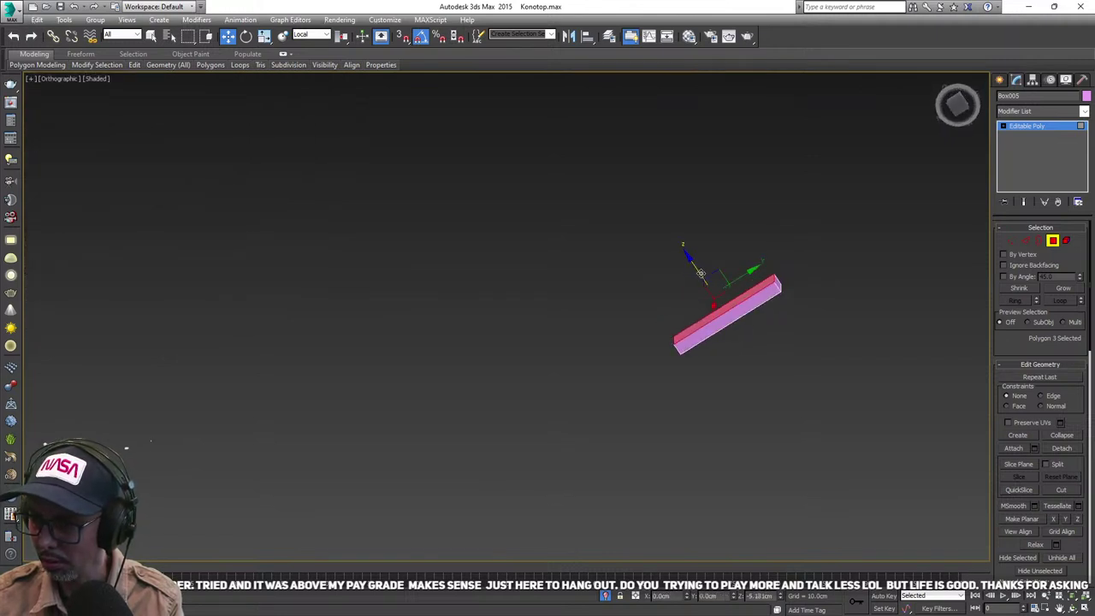
{"action": "middle_click_drag", "start_coordinate": [692, 291], "coordinate": [702, 214]}
{"action": "scroll", "coordinate": [594, 265], "scroll_direction": "down", "scroll_amount": 2}
- Extrude both end faces of the long bar outward to form a short segment at each end
{"action": "left_click", "coordinate": [696, 214]}
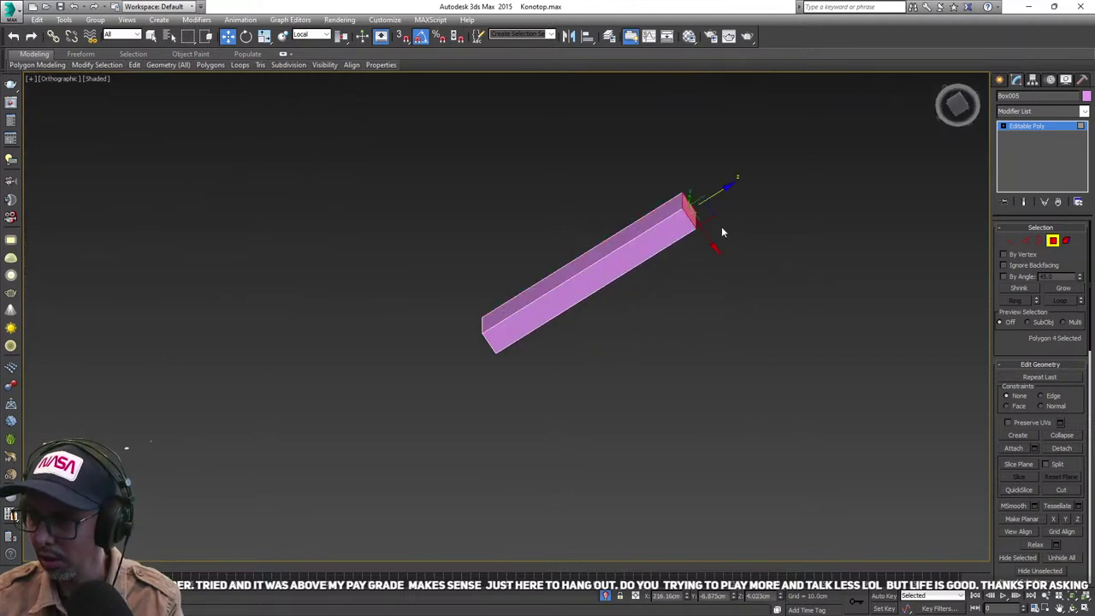
{"action": "scroll", "coordinate": [1061, 445], "scroll_direction": "down", "scroll_amount": 5}
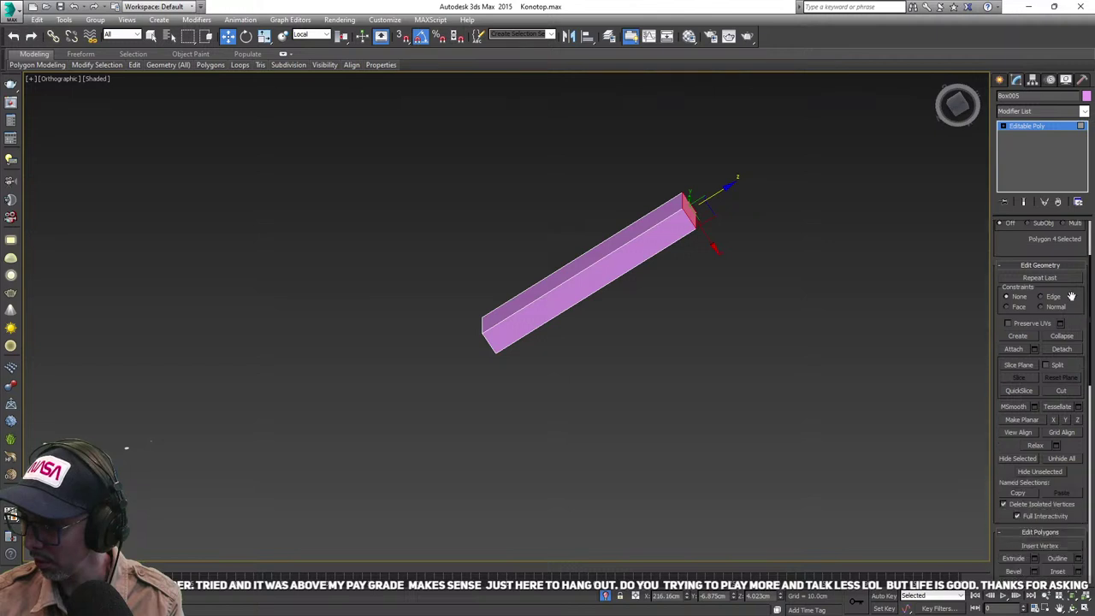
{"action": "left_click", "coordinate": [1017, 414]}
{"action": "left_click_drag", "start_coordinate": [691, 212], "coordinate": [700, 189]}
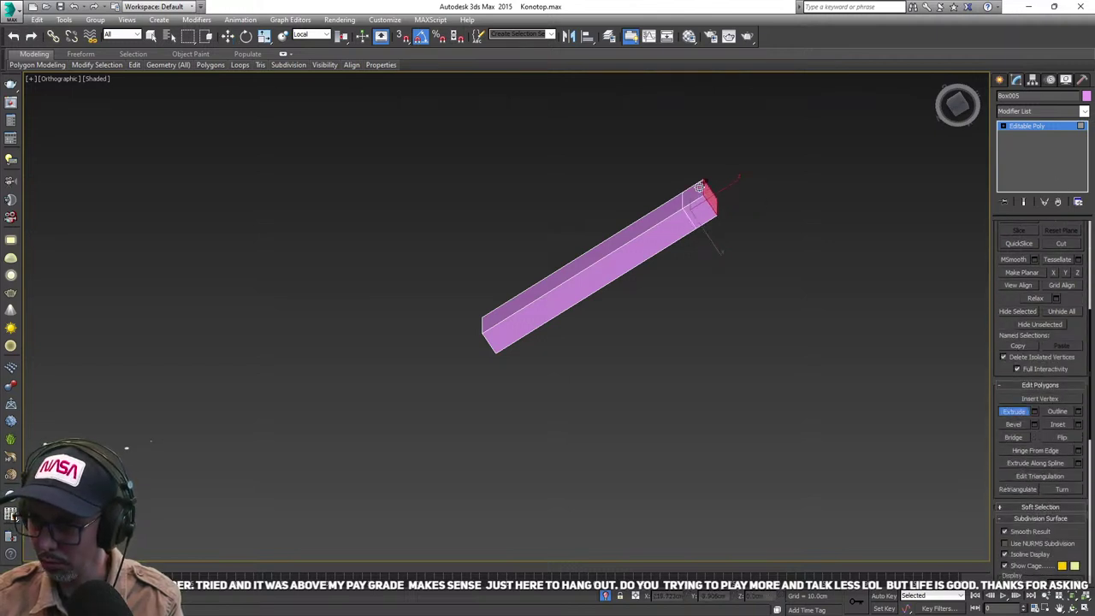
{"action": "middle_click_drag", "start_coordinate": [506, 367], "coordinate": [540, 350], "text": "alt"}
{"action": "middle_click_drag", "start_coordinate": [461, 255], "coordinate": [498, 137], "text": "alt"}
{"action": "left_click", "coordinate": [494, 139]}
{"action": "left_click_drag", "start_coordinate": [492, 141], "coordinate": [486, 112]}
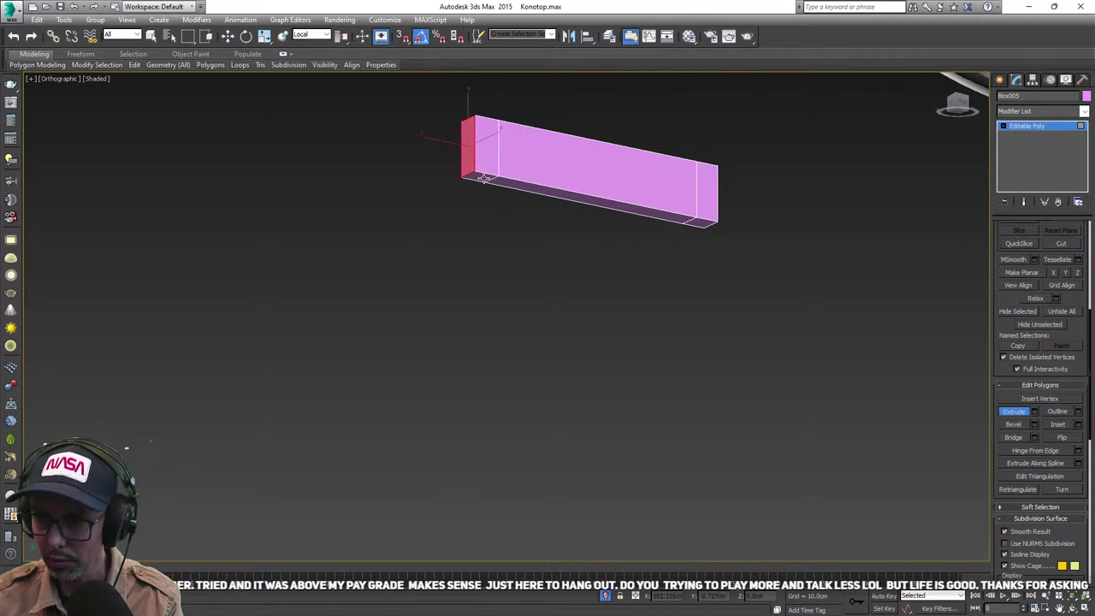
- Extrude the underside faces of both end segments downward together to form two legs
{"action": "left_click", "coordinate": [483, 178]}
{"action": "right_click", "coordinate": [483, 177]}
{"action": "key", "text": "ctrl+z"}
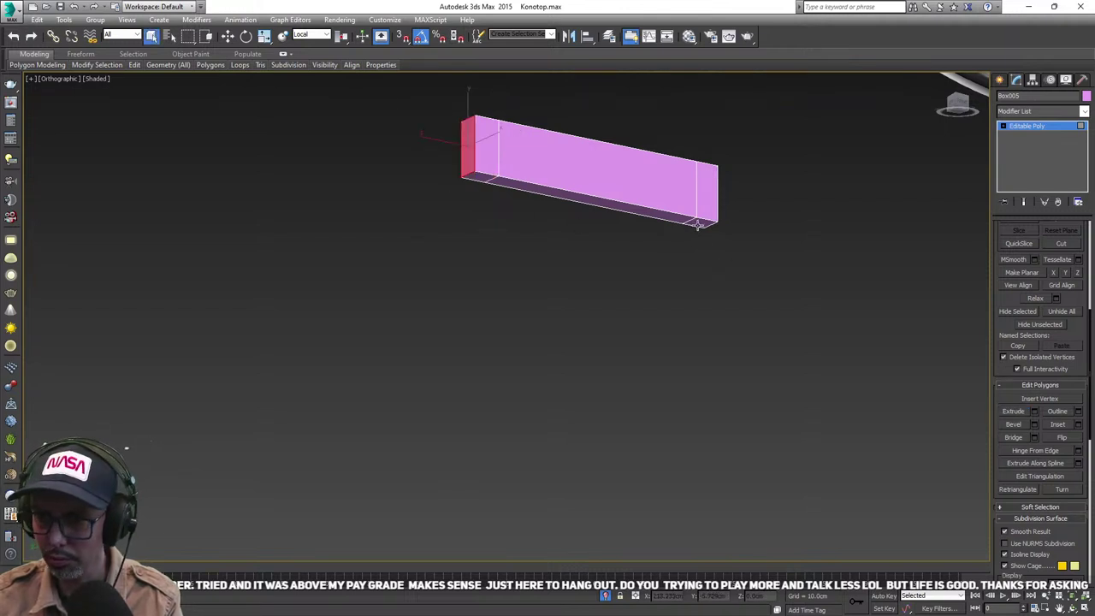
{"action": "left_click", "coordinate": [483, 178]}
{"action": "left_click", "coordinate": [704, 223], "text": "ctrl"}
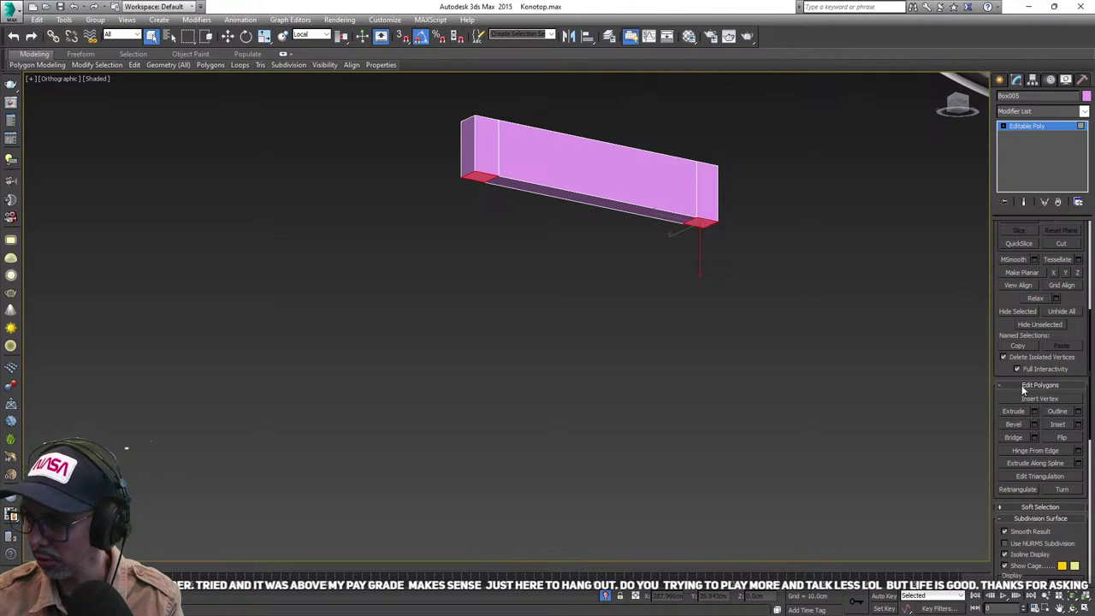
{"action": "left_click", "coordinate": [1015, 412]}
{"action": "left_click_drag", "start_coordinate": [704, 212], "coordinate": [704, 104]}
{"action": "scroll", "coordinate": [707, 132], "scroll_direction": "down", "scroll_amount": 4}
- Select all polygons of the bracket and move it closer to the Lander, beside its wide end
{"action": "middle_click_drag", "start_coordinate": [707, 133], "coordinate": [719, 320], "text": "alt"}
{"action": "left_click", "coordinate": [1010, 414]}
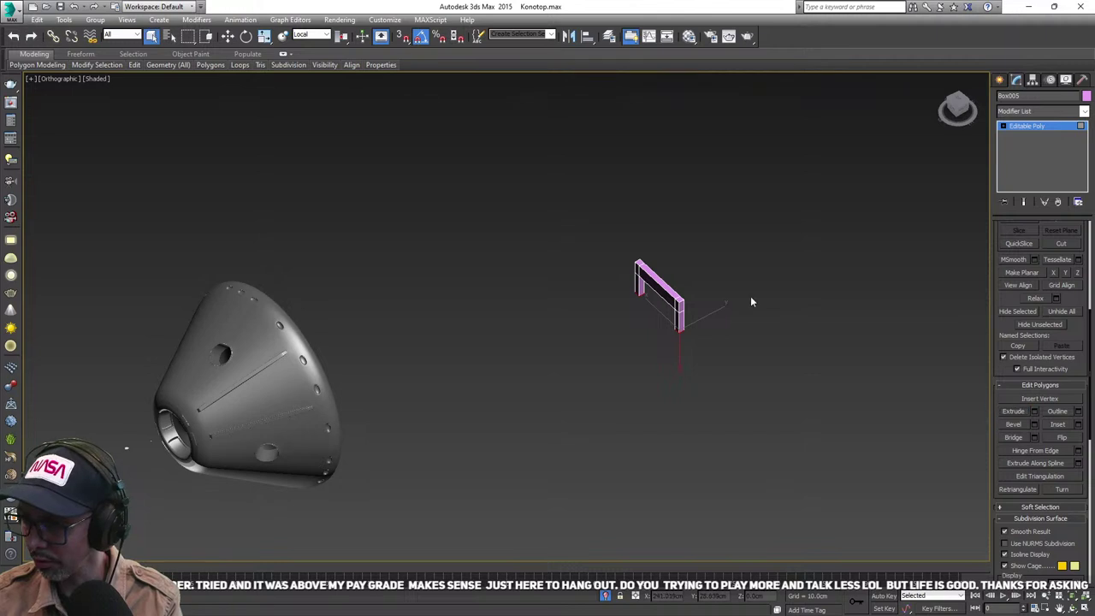
{"action": "left_click_drag", "start_coordinate": [561, 386], "coordinate": [565, 385]}
{"action": "key", "text": "w"}
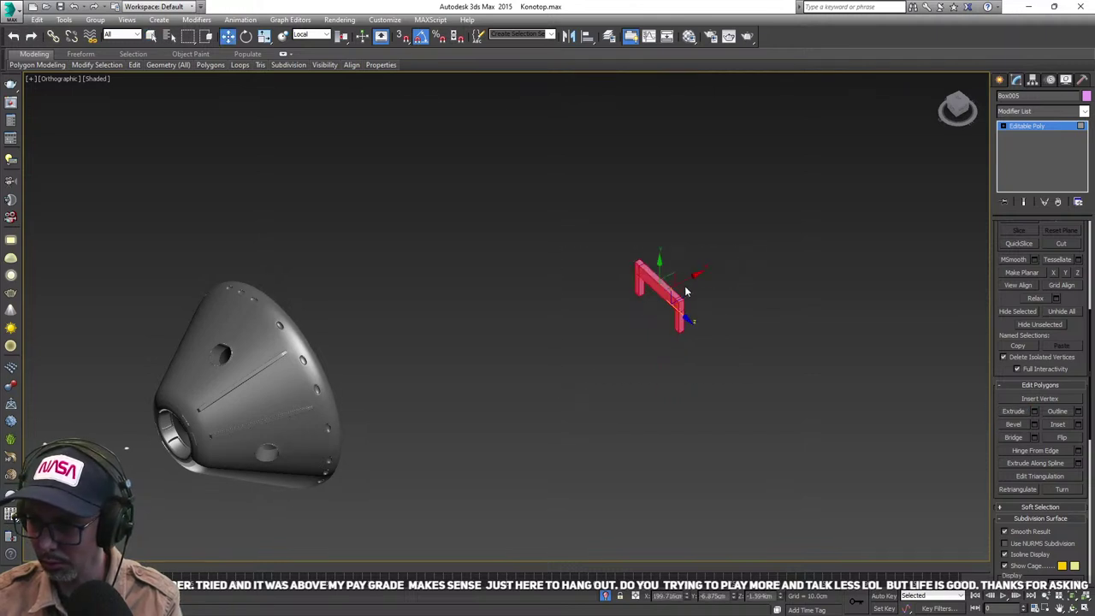
{"action": "left_click_drag", "start_coordinate": [658, 304], "coordinate": [421, 351]}
{"action": "scroll", "coordinate": [449, 356], "scroll_direction": "down", "scroll_amount": 1}
{"action": "middle_click_drag", "start_coordinate": [450, 356], "coordinate": [384, 351], "text": "alt"}
{"action": "scroll", "coordinate": [384, 352], "scroll_direction": "up", "scroll_amount": 5}
{"action": "scroll", "coordinate": [426, 358], "scroll_direction": "down", "scroll_amount": 4}
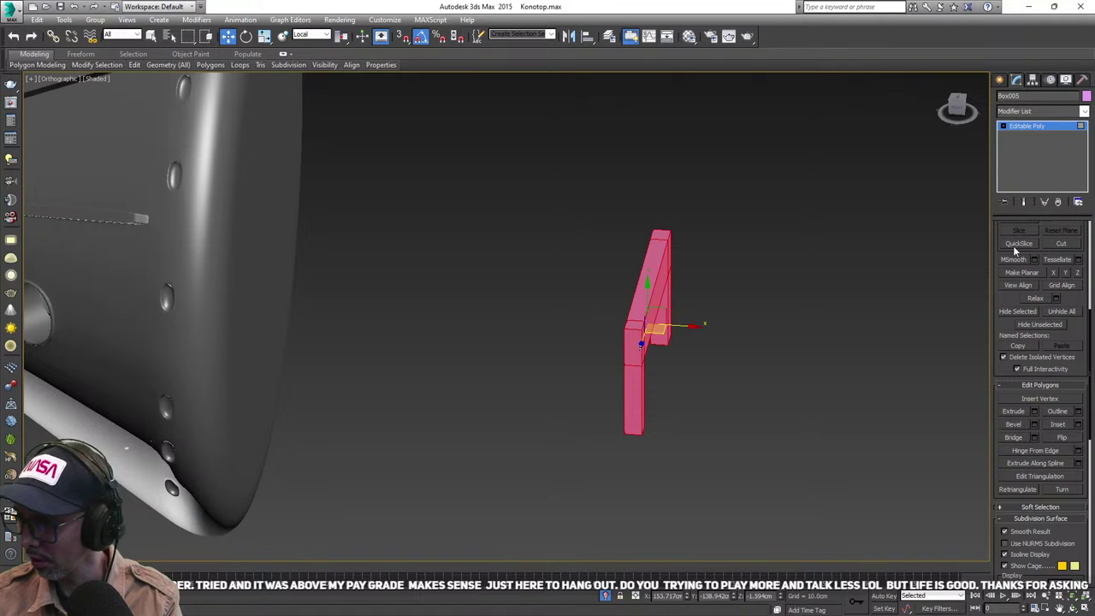
- Slant one upper outer corner of the bracket by moving its short top edge inward and down in the World coordinate system
{"action": "left_click", "coordinate": [1005, 126]}
{"action": "left_click", "coordinate": [1022, 144]}
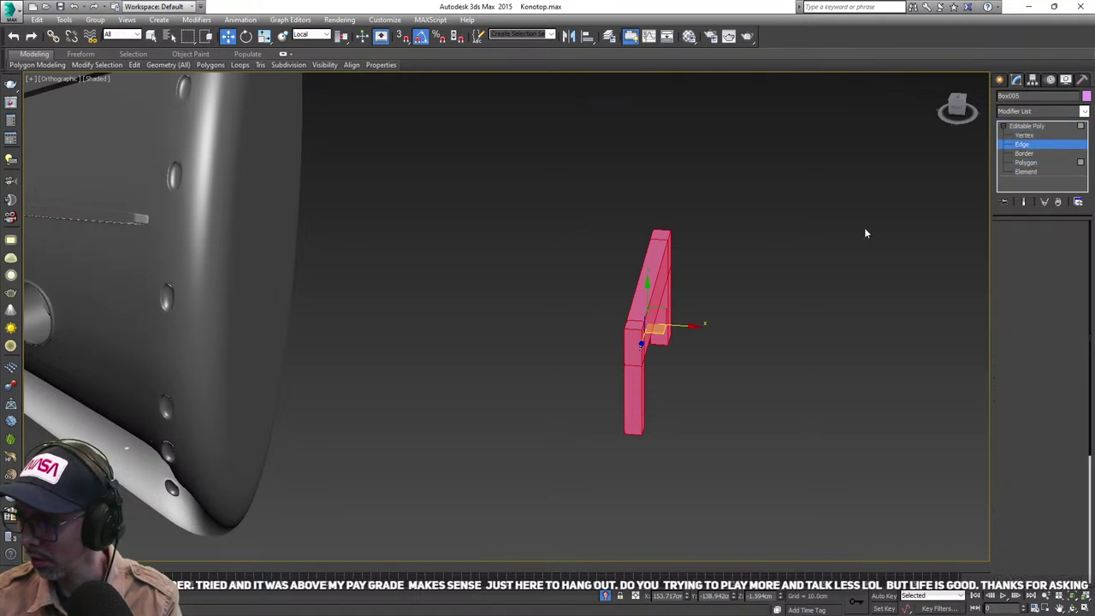
{"action": "middle_click_drag", "start_coordinate": [865, 232], "coordinate": [621, 297], "text": "alt"}
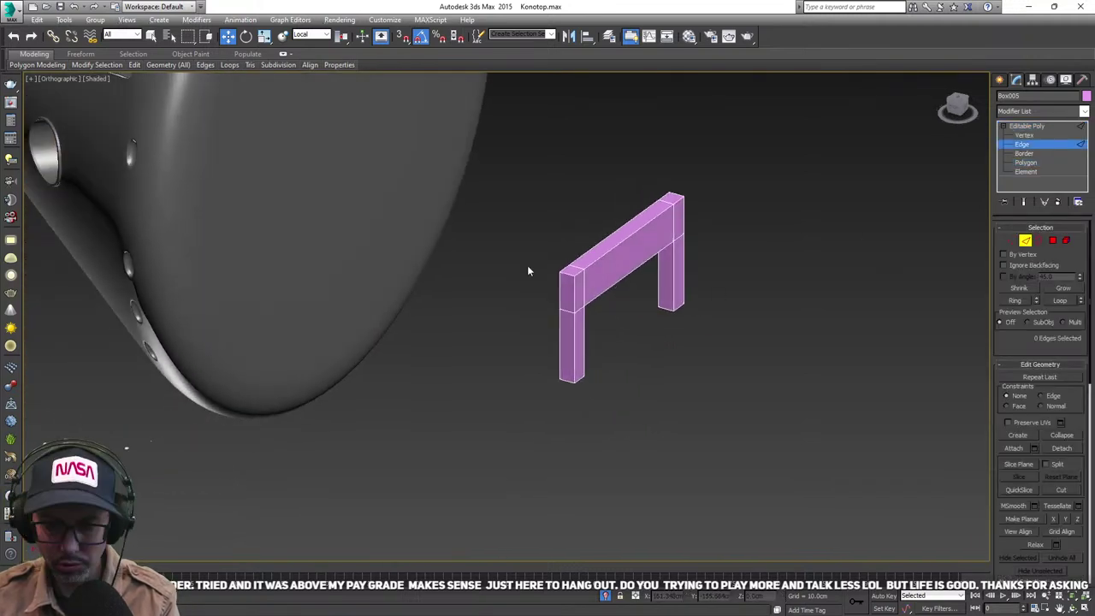
{"action": "key", "text": "2"}
{"action": "key", "text": "2"}
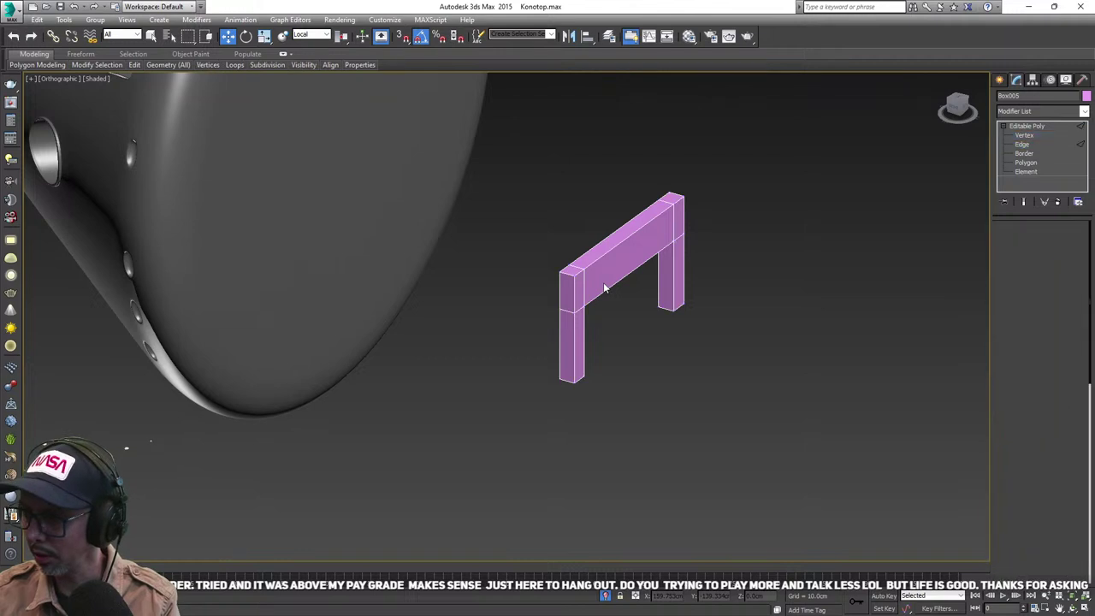
{"action": "key", "text": "1"}
{"action": "key", "text": "2"}
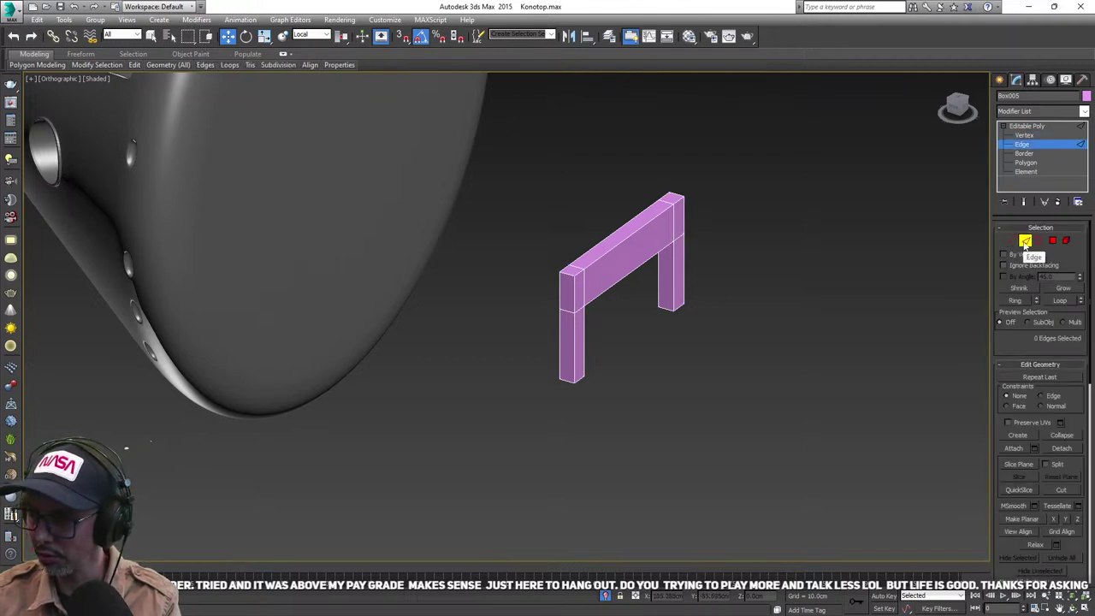
{"action": "left_click", "coordinate": [567, 273]}
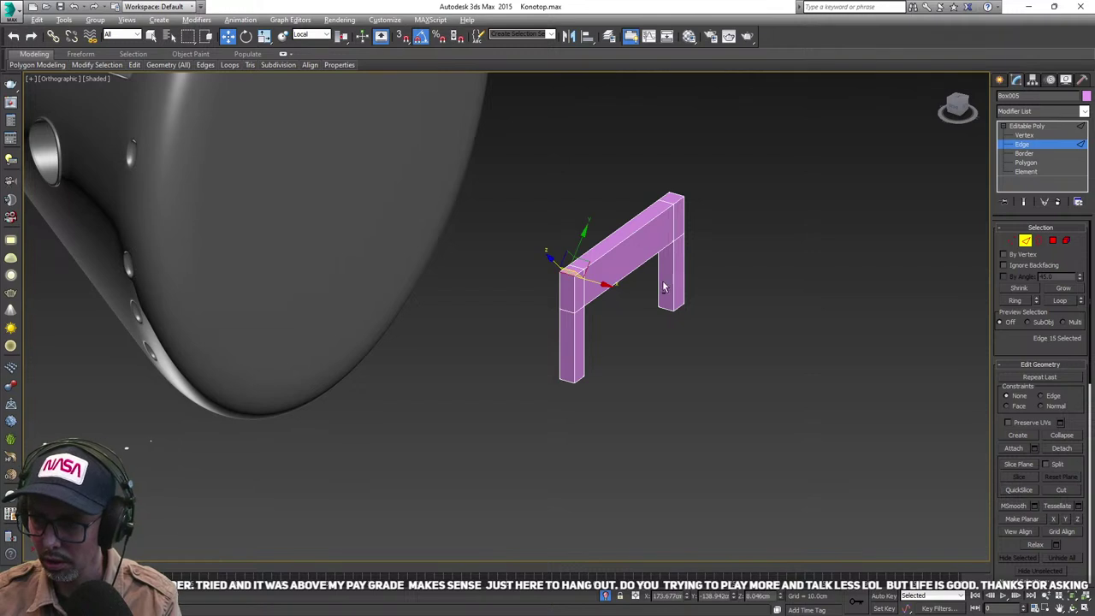
{"action": "middle_click_drag", "start_coordinate": [663, 284], "coordinate": [605, 283], "text": "alt"}
{"action": "left_click", "coordinate": [312, 35]}
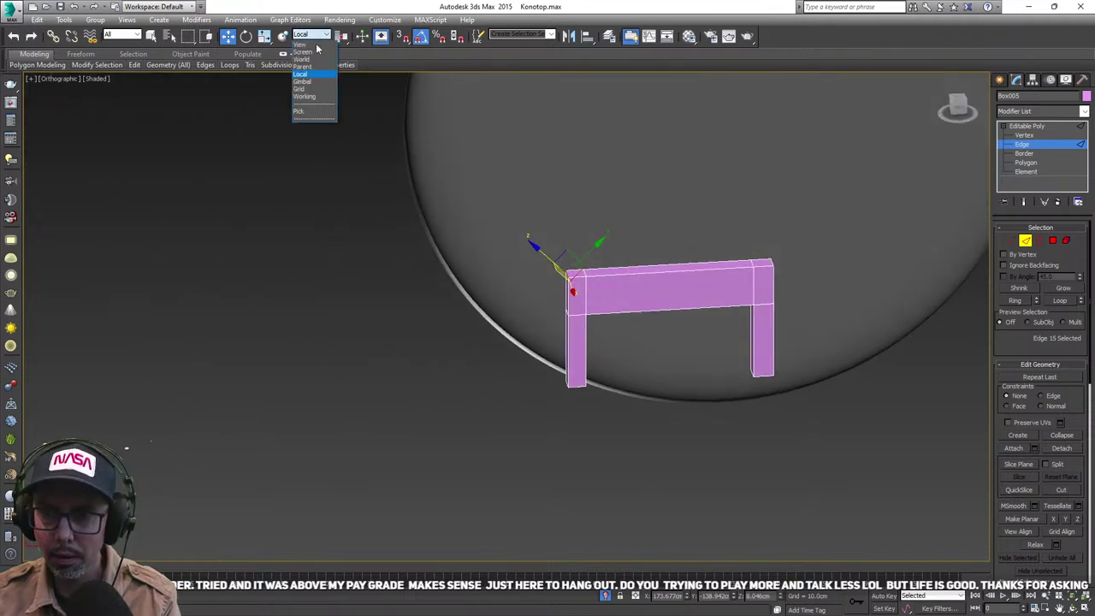
{"action": "left_click", "coordinate": [304, 59]}
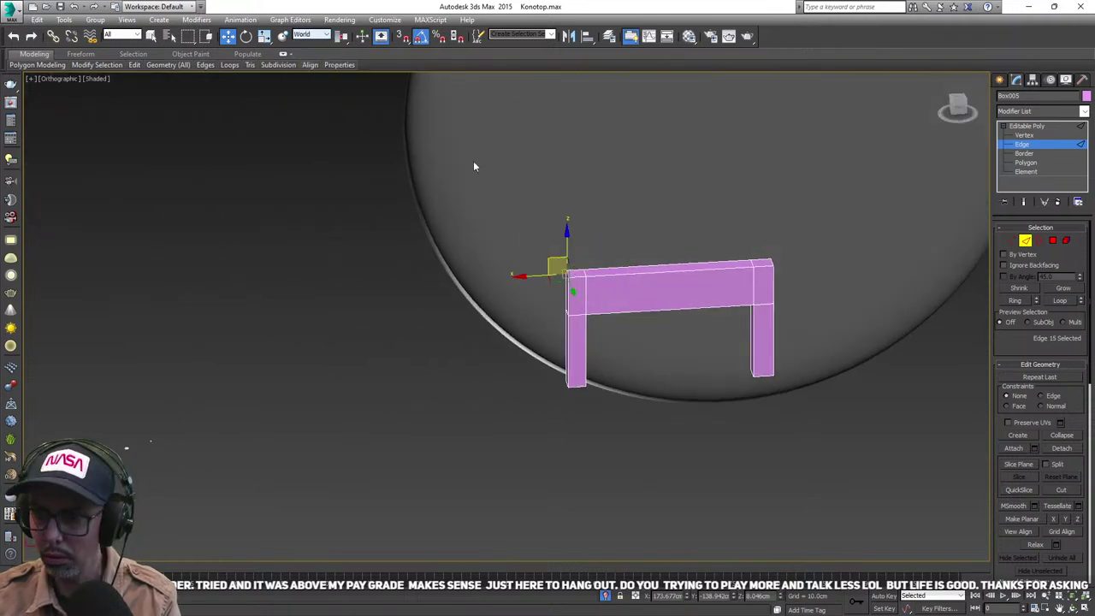
{"action": "scroll", "coordinate": [558, 257], "scroll_direction": "up", "scroll_amount": 3}
{"action": "left_click_drag", "start_coordinate": [548, 256], "coordinate": [550, 274]}
{"action": "middle_click_drag", "start_coordinate": [551, 273], "coordinate": [272, 237]}
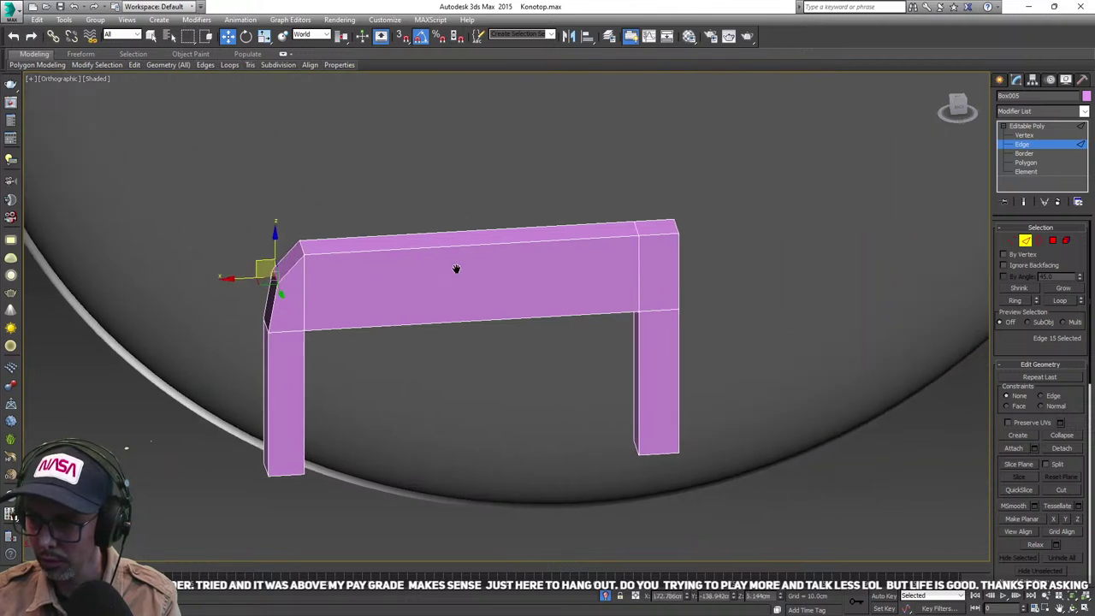
- Slant the bracket's opposite upper corner by moving its outer top edge inward and down
{"action": "left_click", "coordinate": [684, 228]}
{"action": "middle_click_drag", "start_coordinate": [732, 254], "coordinate": [703, 254], "text": "alt"}
{"action": "scroll", "coordinate": [703, 254], "scroll_direction": "up", "scroll_amount": 4}
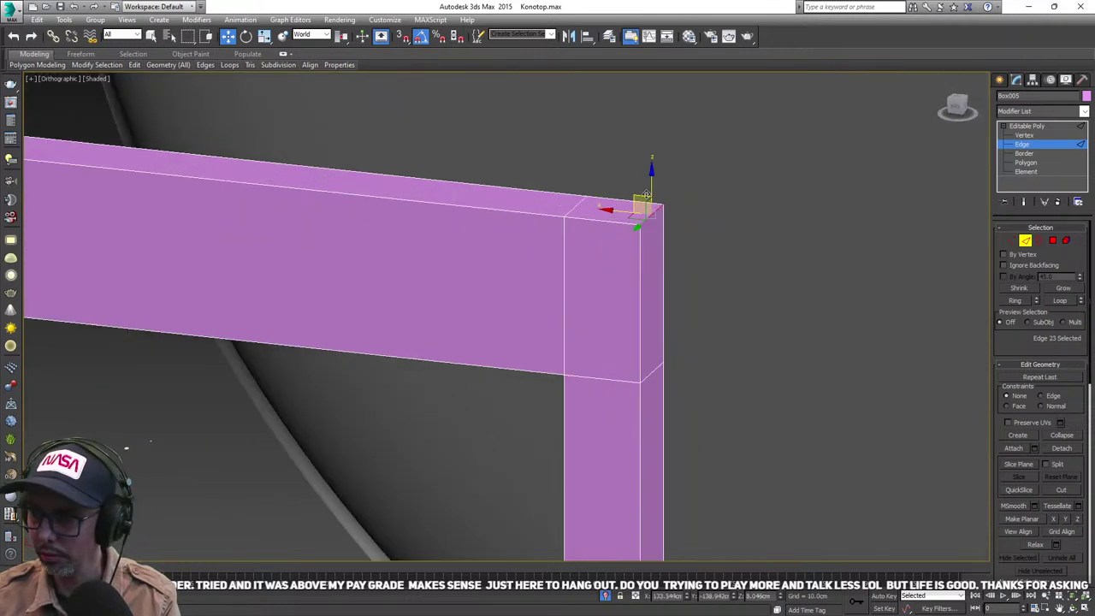
{"action": "left_click_drag", "start_coordinate": [642, 197], "coordinate": [626, 222]}
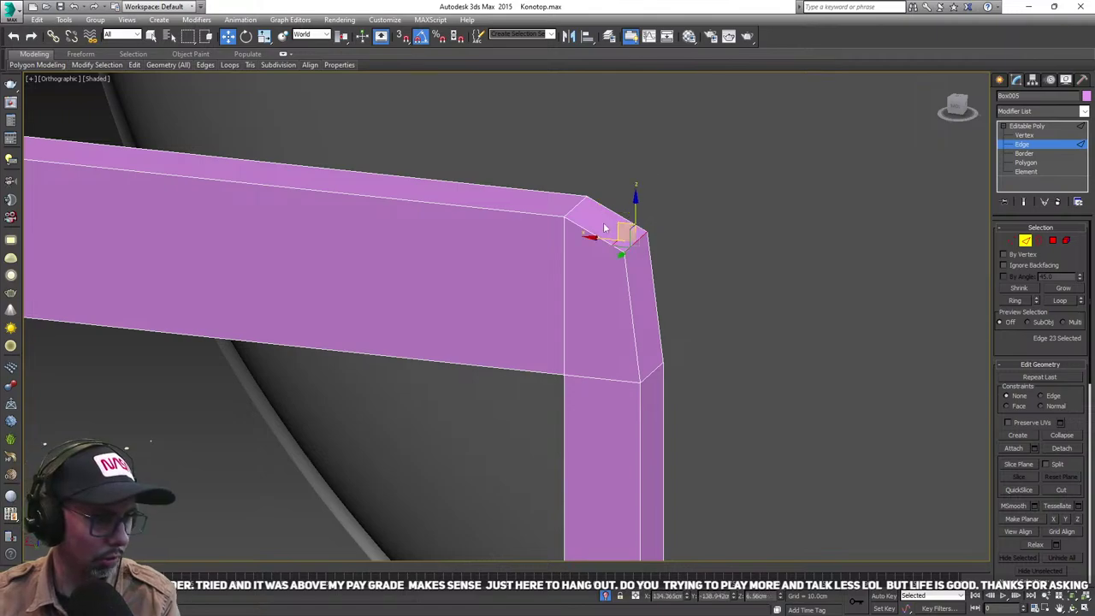
- Isolate the bracket in a wireframe front view and move all crossbar edges down to shorten the legs
{"action": "scroll", "coordinate": [603, 222], "scroll_direction": "down", "scroll_amount": 5}
{"action": "key", "text": "f"}
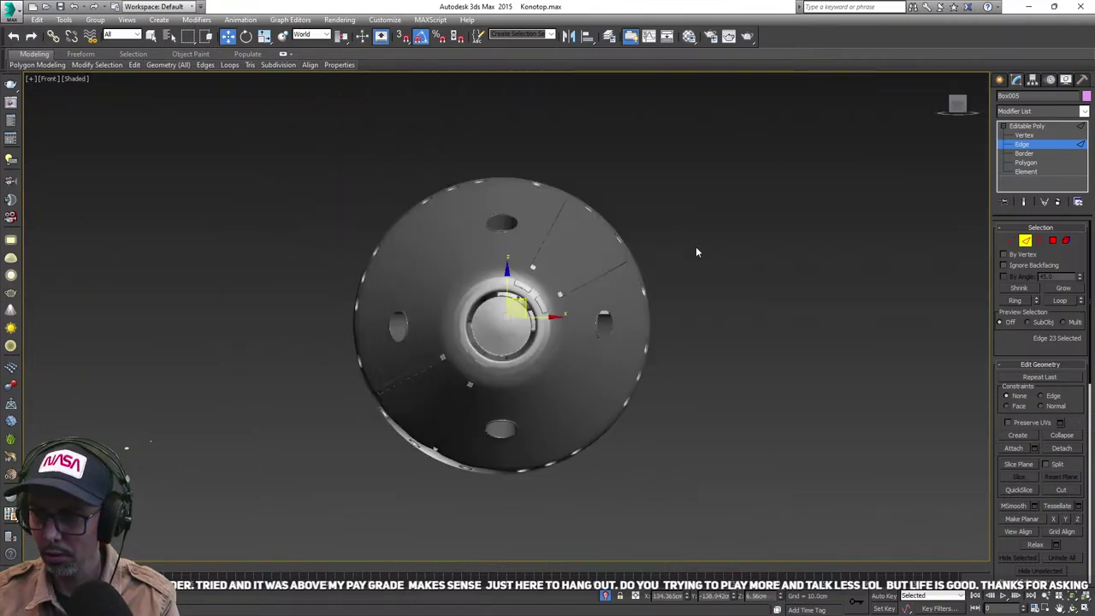
{"action": "scroll", "coordinate": [518, 324], "scroll_direction": "up", "scroll_amount": 4}
{"action": "key", "text": "F3"}
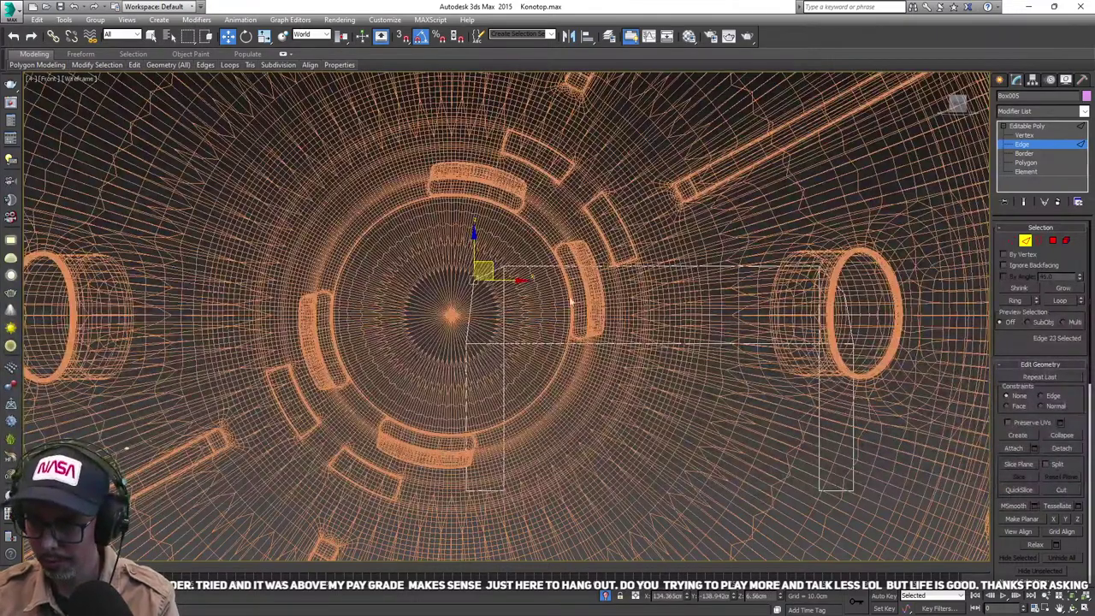
{"action": "scroll", "coordinate": [518, 313], "scroll_direction": "down", "scroll_amount": 2}
{"action": "middle_click_drag", "start_coordinate": [579, 301], "coordinate": [510, 288]}
{"action": "key", "text": "alt+q"}
{"action": "key", "text": "2"}
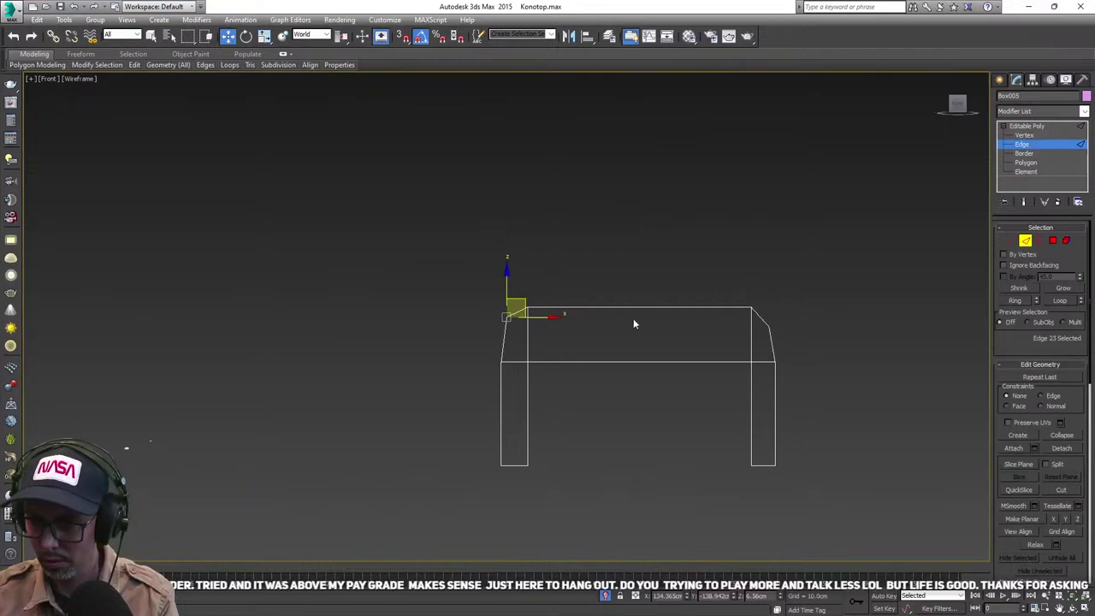
{"action": "left_click_drag", "start_coordinate": [432, 310], "coordinate": [432, 308]}
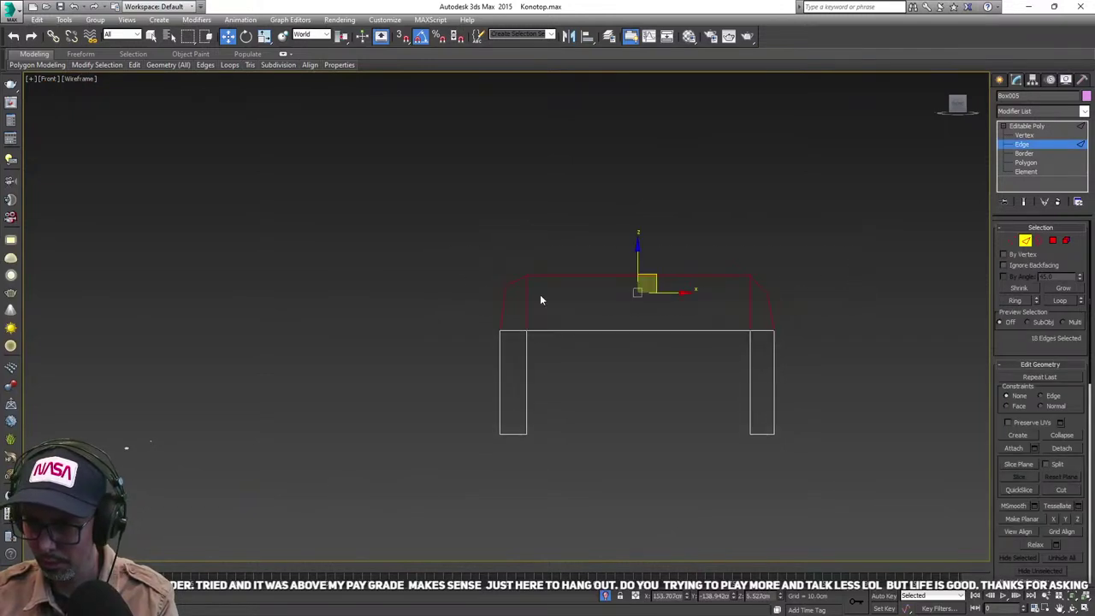
{"action": "left_click_drag", "start_coordinate": [638, 254], "coordinate": [639, 311]}
- Move the bracket's eight top vertices down about 4 cm to make the crossbar thinner
{"action": "left_click_drag", "start_coordinate": [820, 310], "coordinate": [714, 352]}
{"action": "key", "text": "1"}
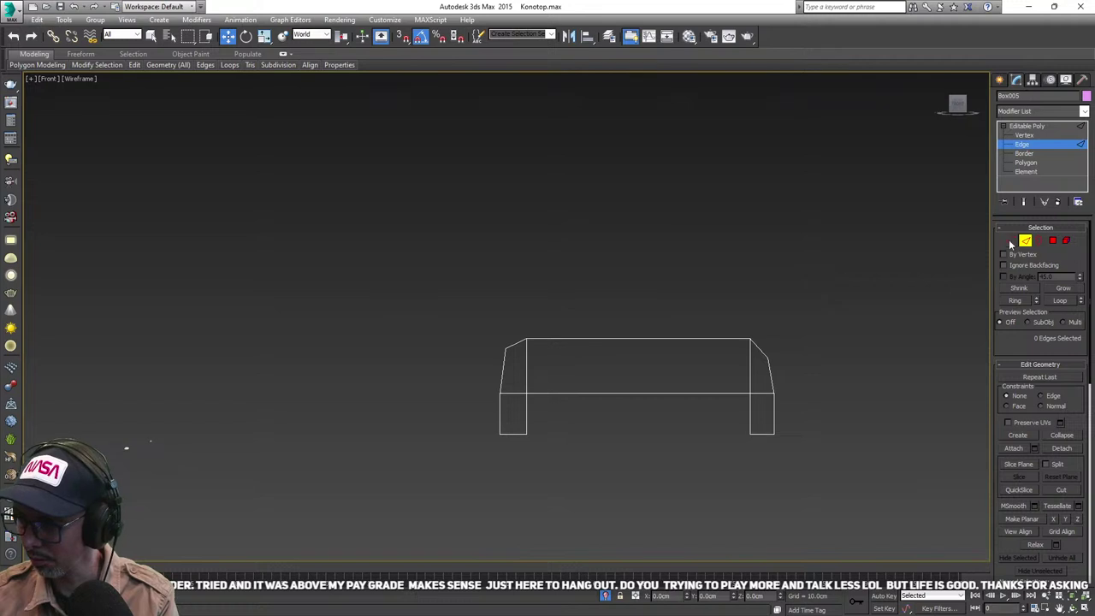
{"action": "left_click_drag", "start_coordinate": [422, 374], "coordinate": [444, 370]}
{"action": "left_click", "coordinate": [853, 319]}
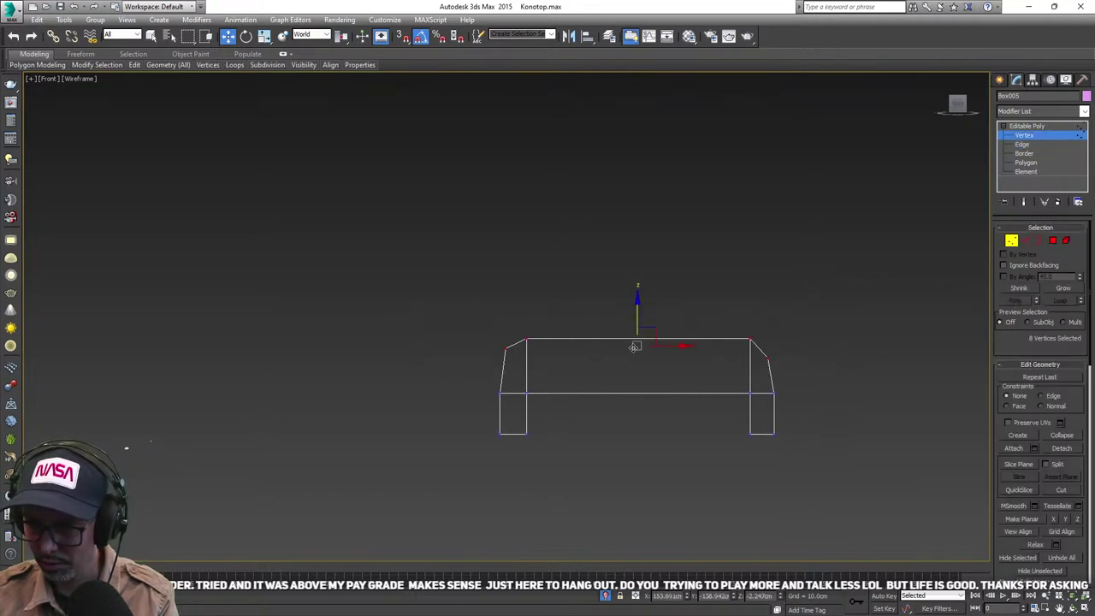
{"action": "left_click_drag", "start_coordinate": [636, 304], "coordinate": [637, 332]}
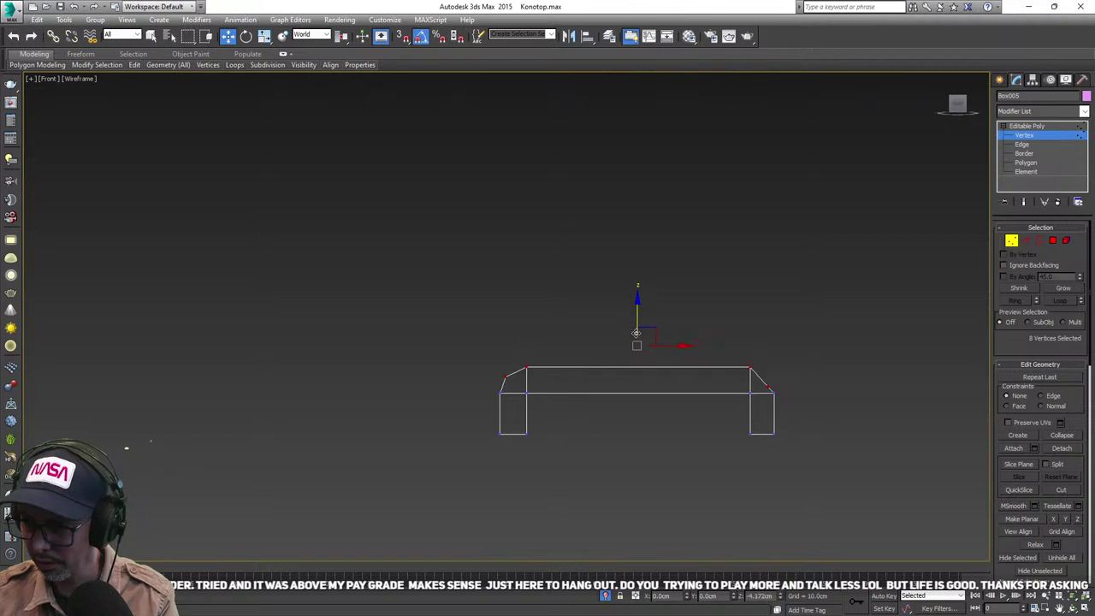
- Adjust the vertex pairs at both slanted outer corners of the bracket to even out the bevels
{"action": "scroll", "coordinate": [732, 333], "scroll_direction": "up", "scroll_amount": 8}
{"action": "left_click_drag", "start_coordinate": [725, 330], "coordinate": [685, 343]}
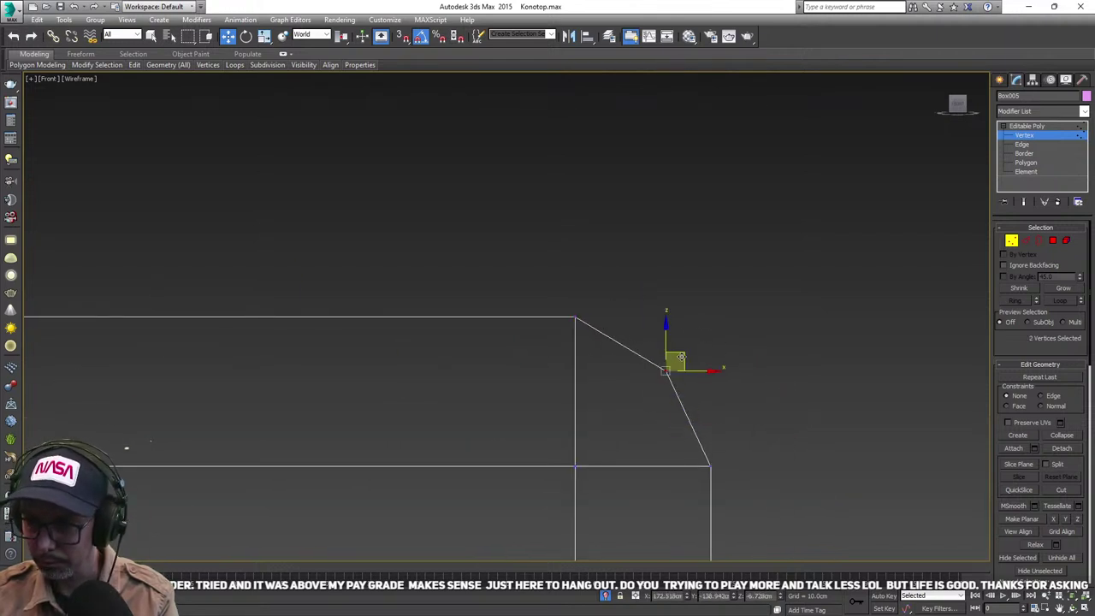
{"action": "scroll", "coordinate": [589, 346], "scroll_direction": "down", "scroll_amount": 6}
{"action": "mouse_move", "coordinate": [288, 358]}
{"action": "left_mouse_down"}
{"action": "mouse_move", "coordinate": [258, 382]}
{"action": "mouse_move", "coordinate": [288, 344]}
{"action": "left_mouse_up"}
{"action": "scroll", "coordinate": [341, 368], "scroll_direction": "down", "scroll_amount": 3}
{"action": "middle_click_drag", "start_coordinate": [394, 408], "coordinate": [405, 381]}
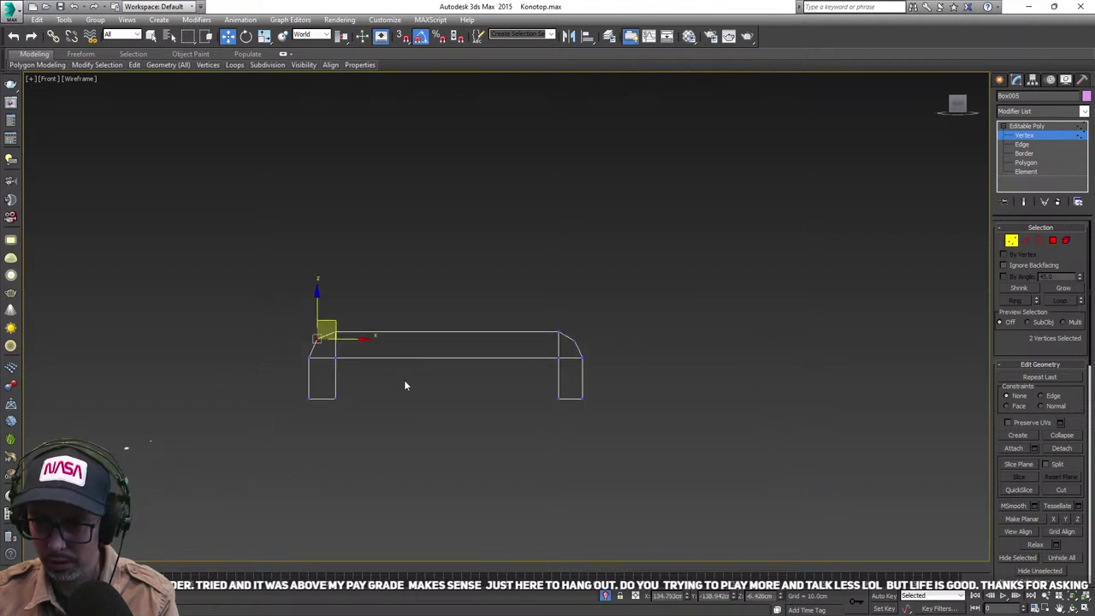
- Move the six inner vertices of the wider leg slightly outward along X to narrow it, and show the bracket shaded
{"action": "left_click", "coordinate": [400, 417]}
{"action": "left_click_drag", "start_coordinate": [388, 422], "coordinate": [335, 303]}
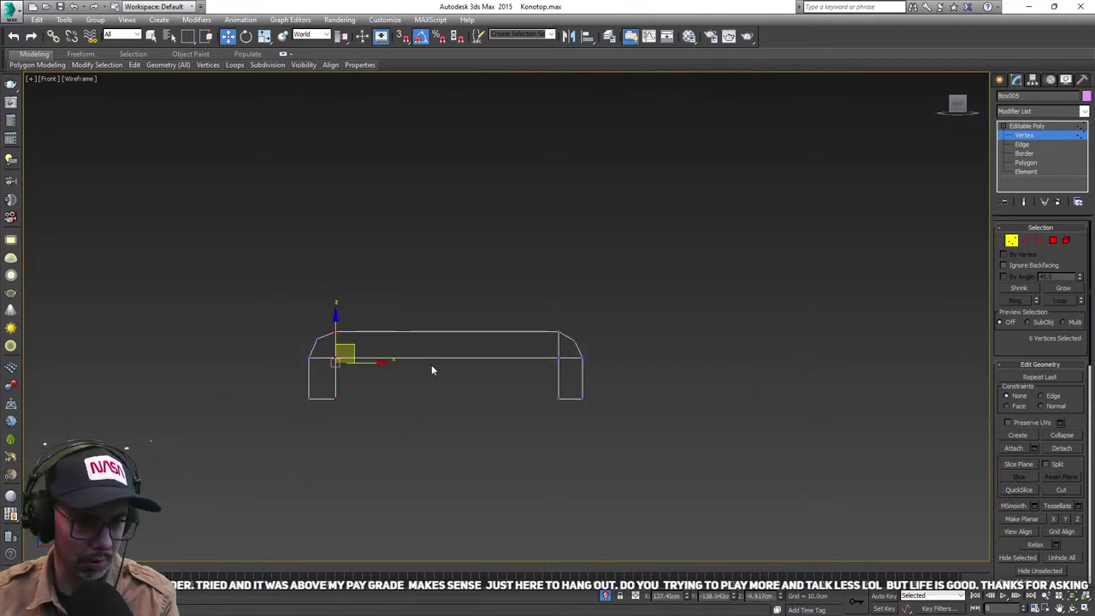
{"action": "scroll", "coordinate": [393, 368], "scroll_direction": "up", "scroll_amount": 2}
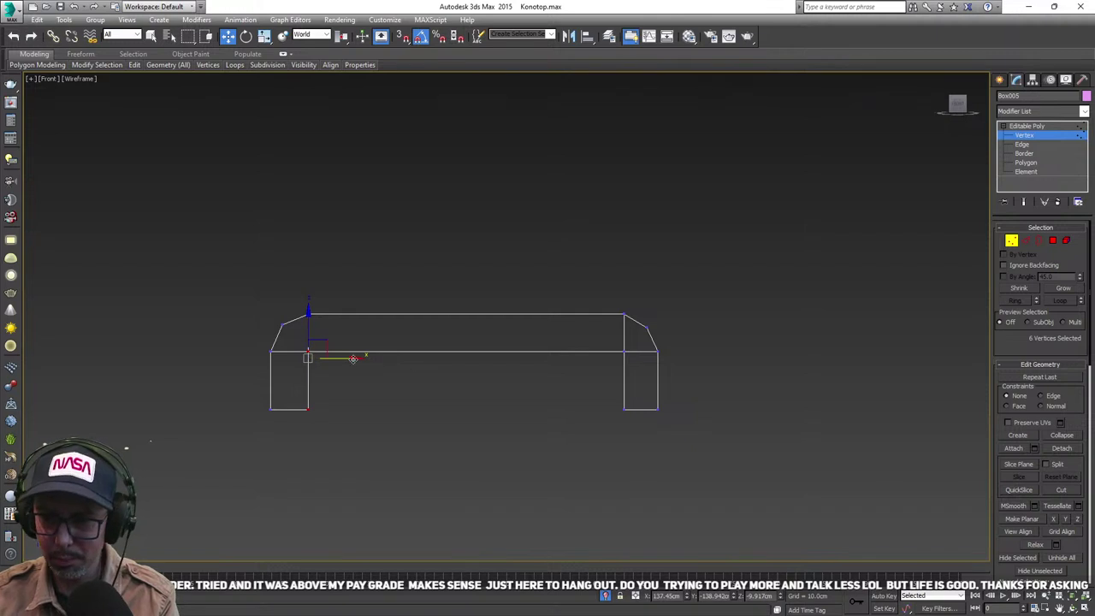
{"action": "scroll", "coordinate": [440, 376], "scroll_direction": "down", "scroll_amount": 5}
{"action": "mouse_move", "coordinate": [513, 384]}
{"action": "middle_mouse_down", "text": "alt"}
{"action": "mouse_move", "coordinate": [563, 423]}
{"action": "mouse_move", "coordinate": [599, 428]}
{"action": "middle_mouse_up", "text": "alt"}
{"action": "scroll", "coordinate": [483, 368], "scroll_direction": "up", "scroll_amount": 5}
{"action": "mouse_move", "coordinate": [482, 368]}
{"action": "middle_mouse_down"}
{"action": "mouse_move", "coordinate": [602, 418]}
{"action": "mouse_move", "coordinate": [667, 402]}
{"action": "middle_mouse_up"}
{"action": "key", "text": "F3"}
{"action": "scroll", "coordinate": [544, 401], "scroll_direction": "down", "scroll_amount": 4}
{"action": "left_click", "coordinate": [1040, 111]}
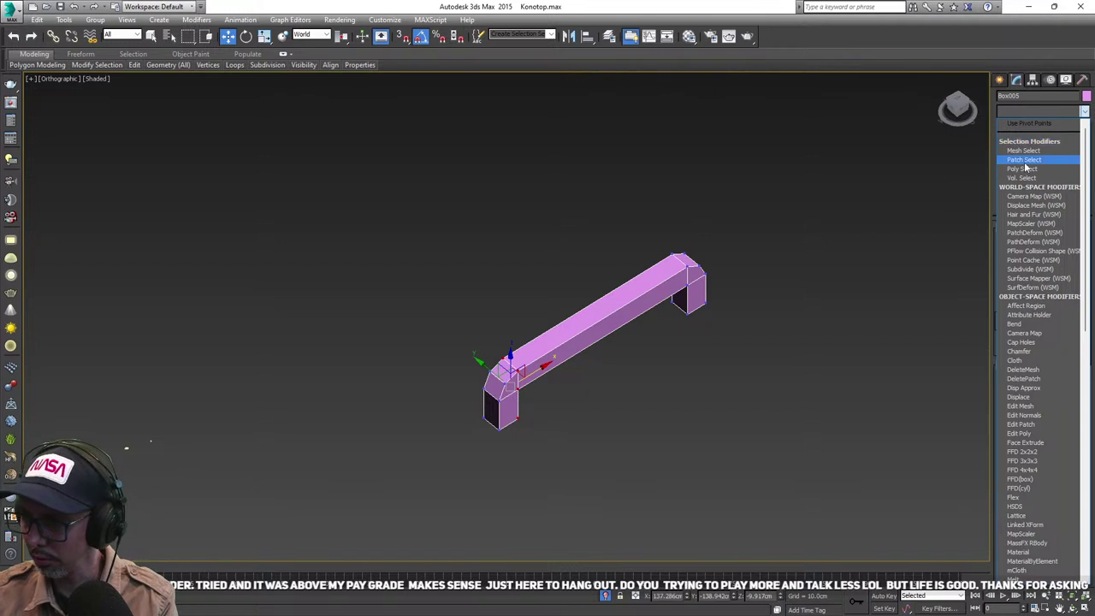
{"action": "scroll", "coordinate": [1026, 168], "scroll_direction": "down", "scroll_amount": 15}
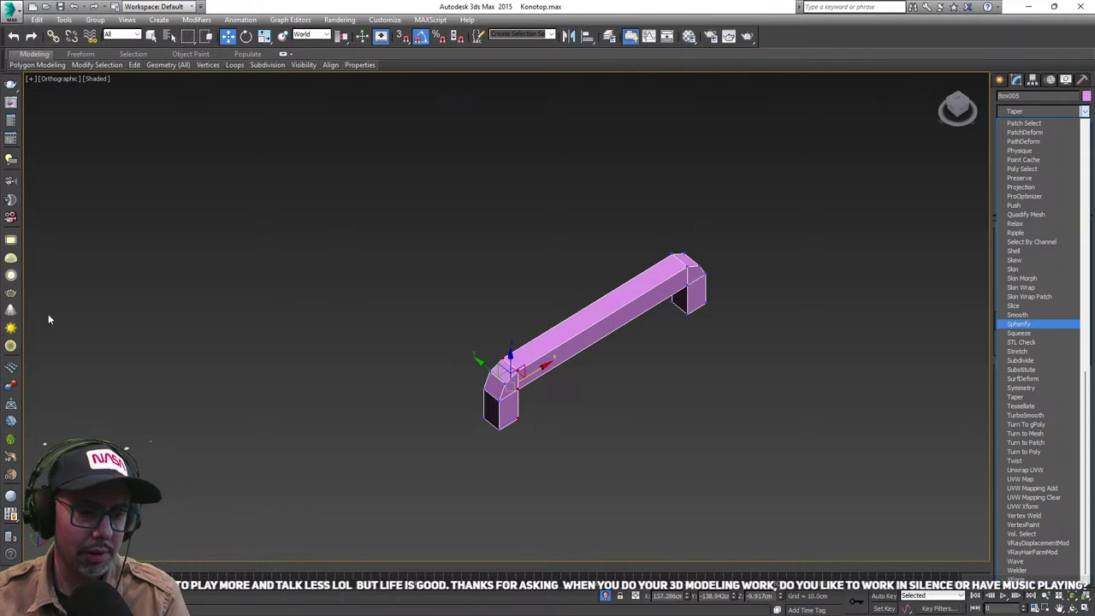
{"action": "key", "text": "Escape"}
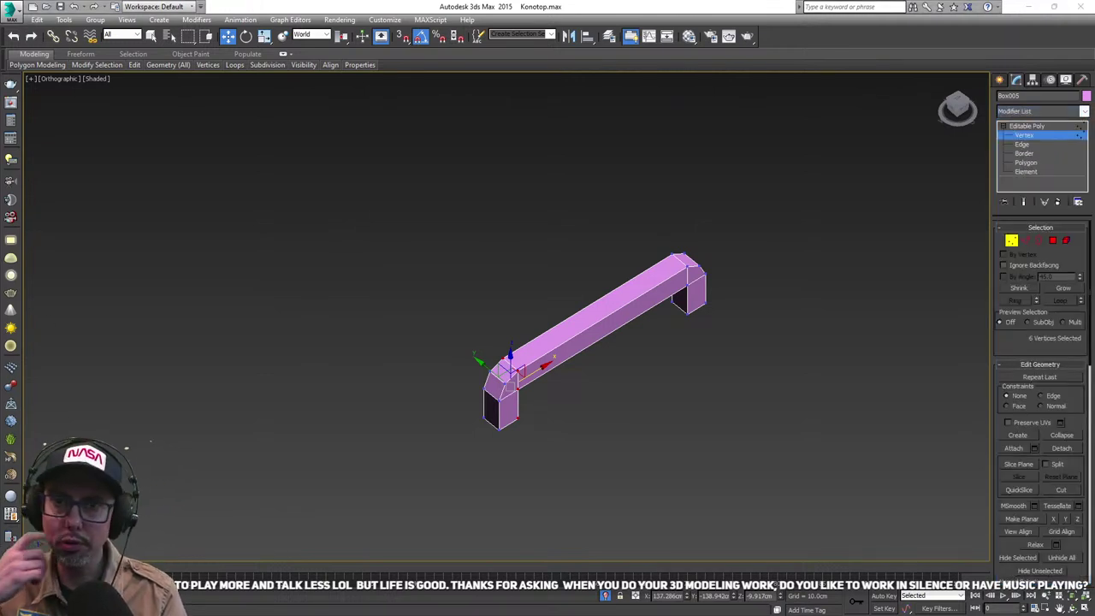
{"action": "middle_click_drag", "start_coordinate": [531, 385], "coordinate": [517, 392]}
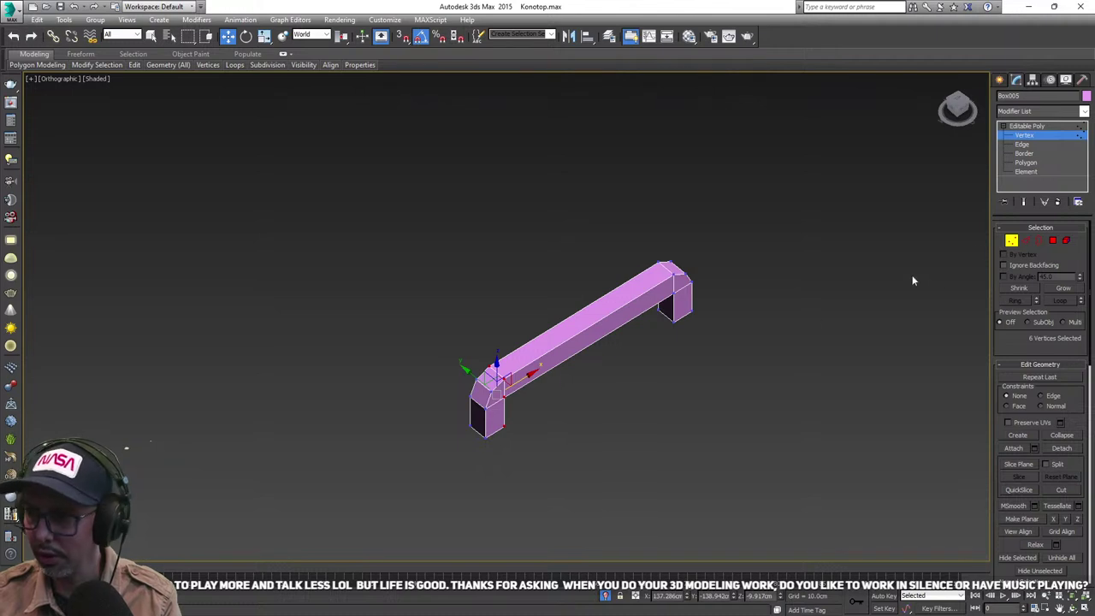
{"action": "middle_click_drag", "start_coordinate": [686, 312], "coordinate": [682, 296]}
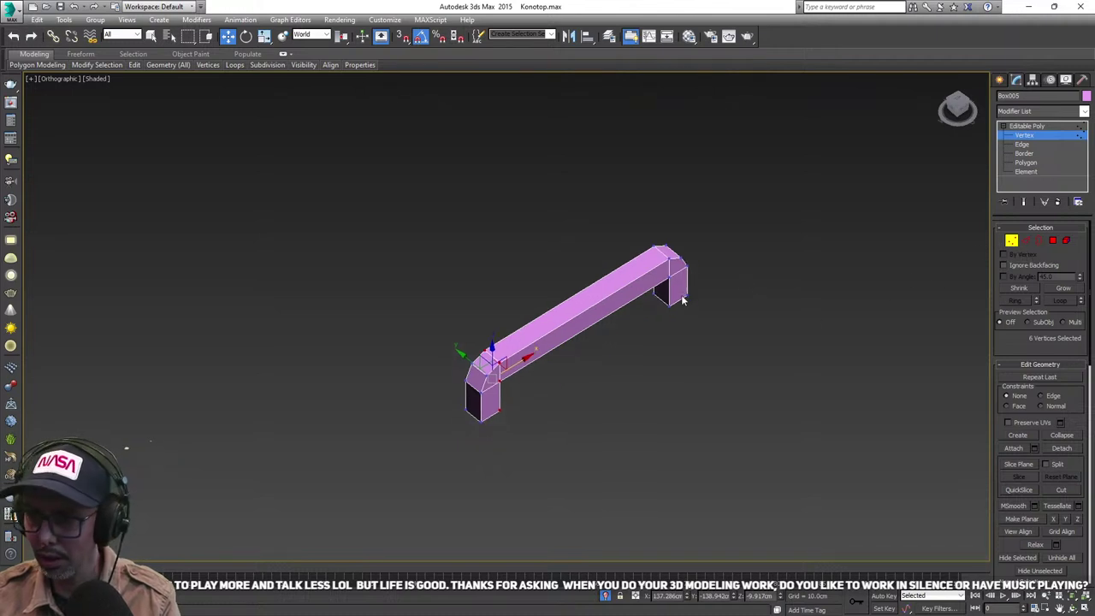
- Move both long top edges of the crossbar inward along Y to narrow its top face
{"action": "left_click", "coordinate": [1026, 241]}
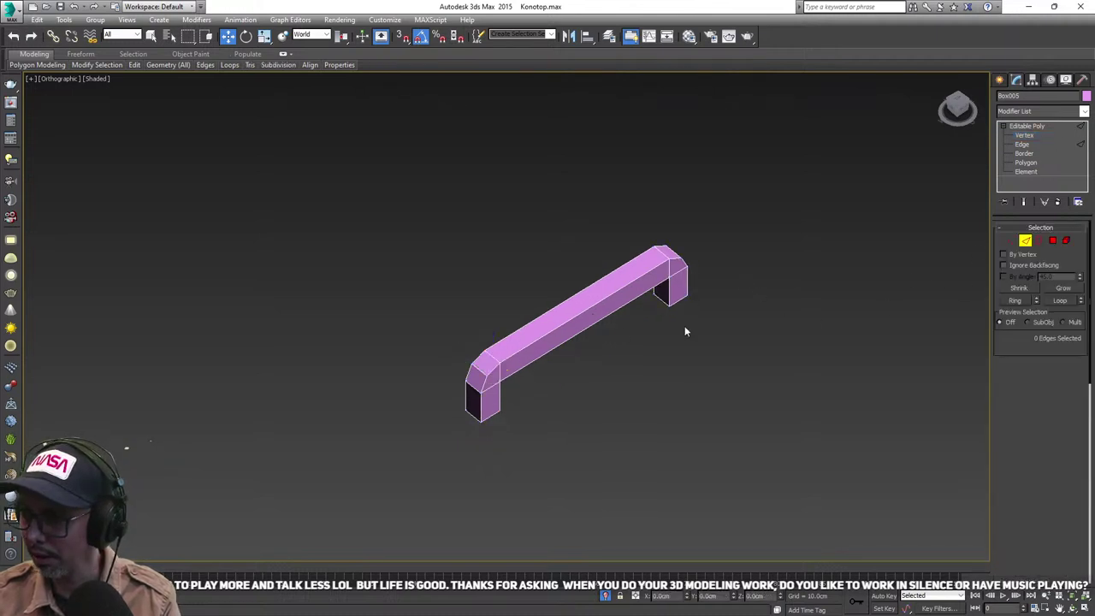
{"action": "left_click", "coordinate": [569, 316]}
{"action": "scroll", "coordinate": [553, 304], "scroll_direction": "up", "scroll_amount": 3}
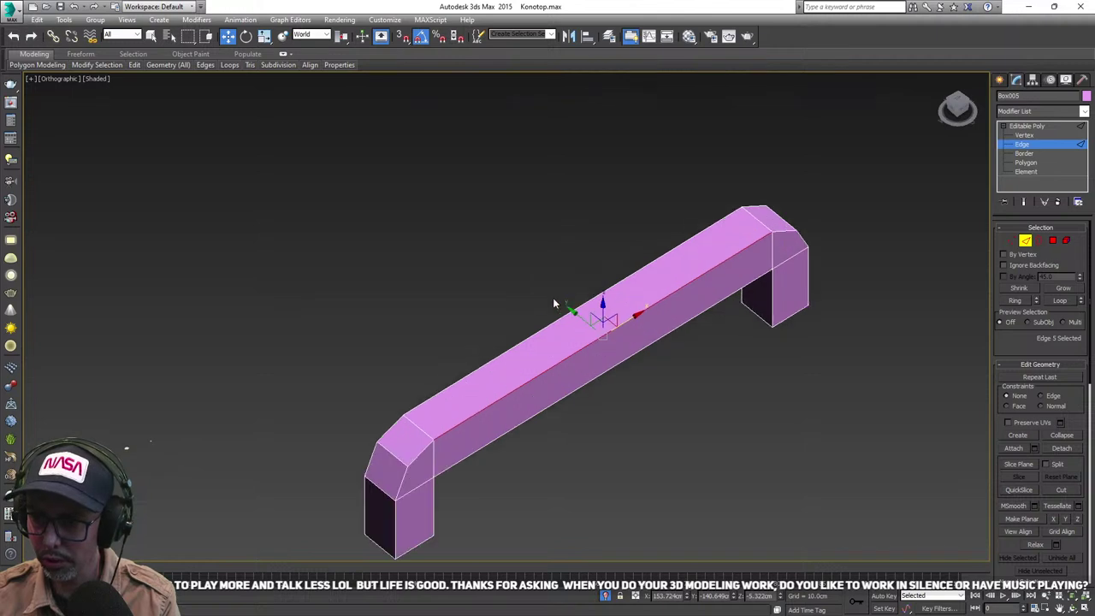
{"action": "left_click_drag", "start_coordinate": [573, 311], "coordinate": [551, 299]}
{"action": "left_click", "coordinate": [547, 323]}
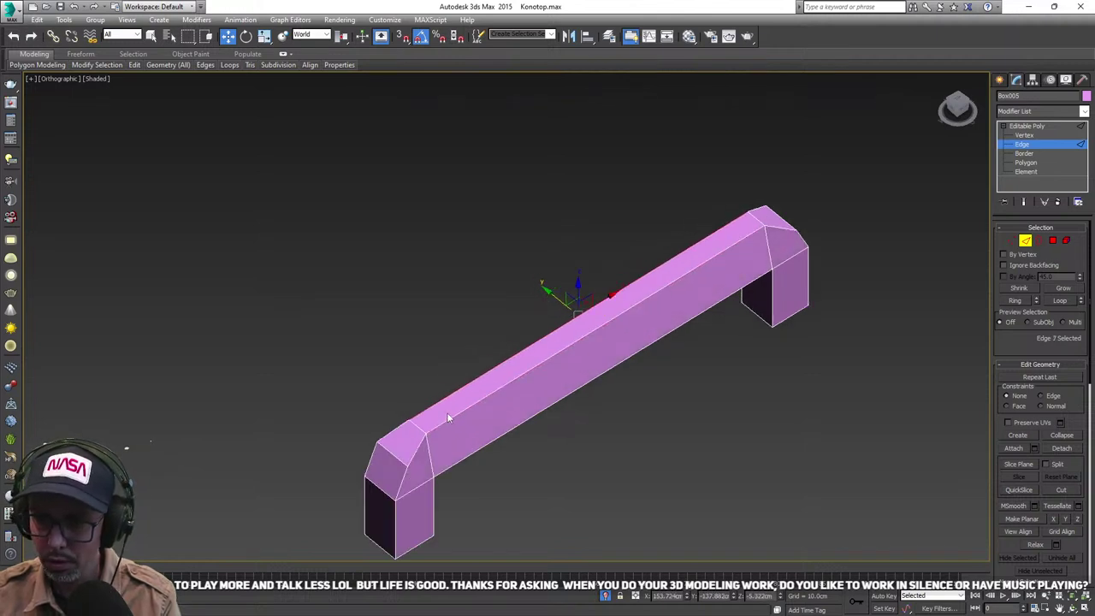
- Try to scale the two outer vertical edges of one leg closer together along Y
{"action": "middle_click_drag", "start_coordinate": [447, 417], "coordinate": [592, 454], "text": "alt"}
{"action": "left_click", "coordinate": [591, 448]}
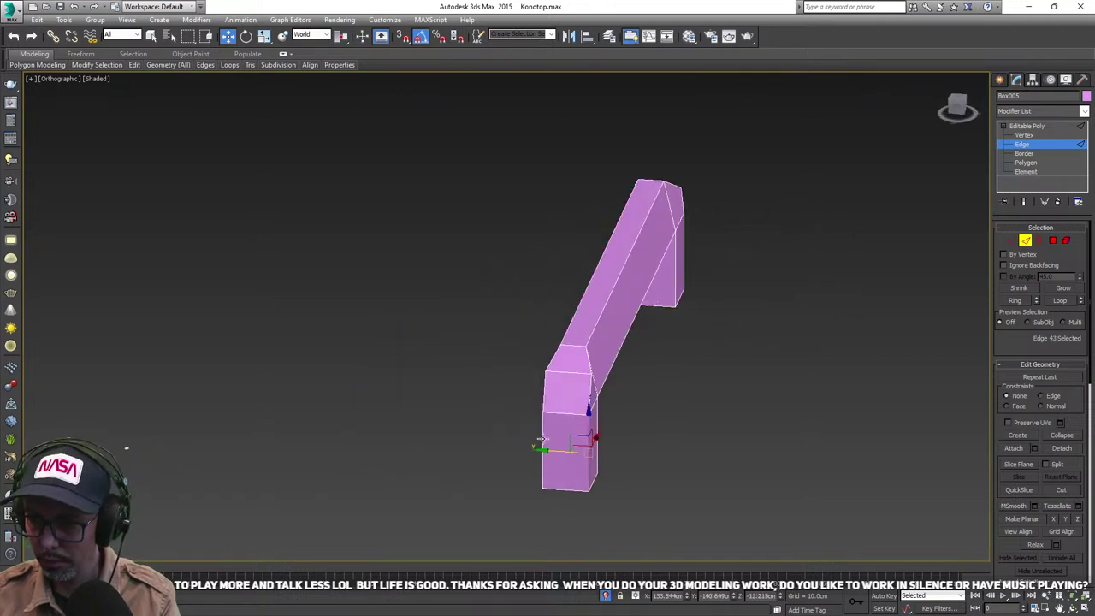
{"action": "left_click", "coordinate": [542, 439], "text": "ctrl"}
{"action": "key", "text": "r"}
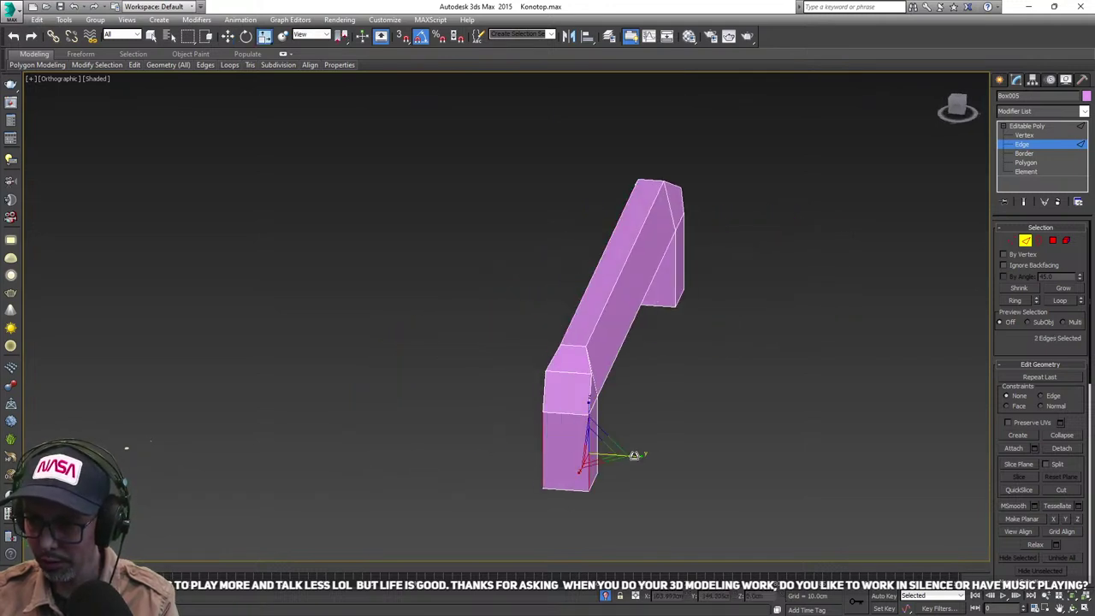
{"action": "scroll", "coordinate": [646, 430], "scroll_direction": "down", "scroll_amount": 2}
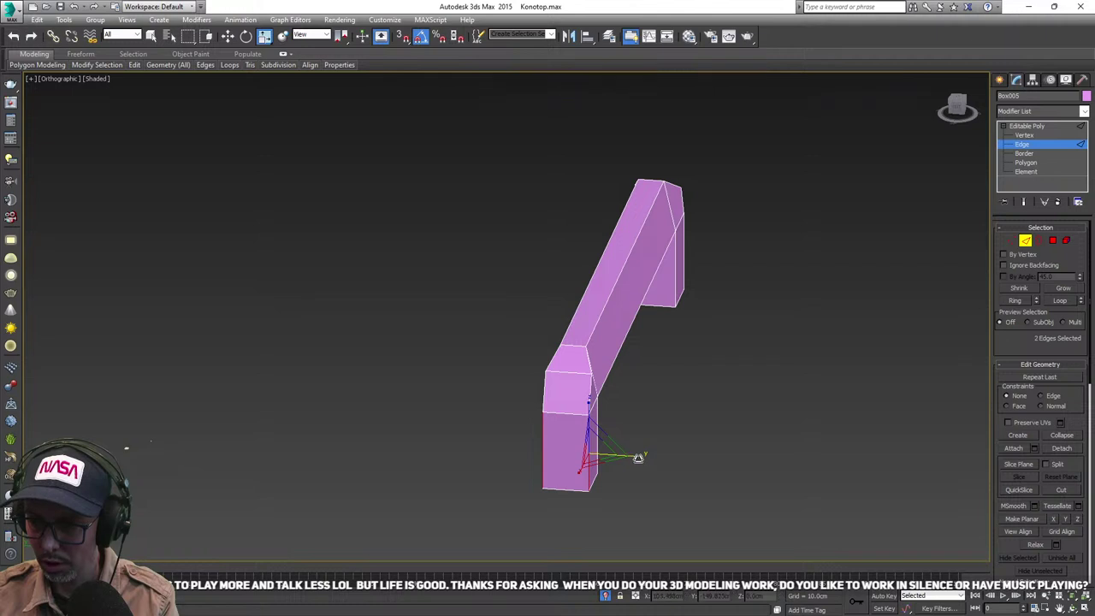
{"action": "key", "text": "q"}
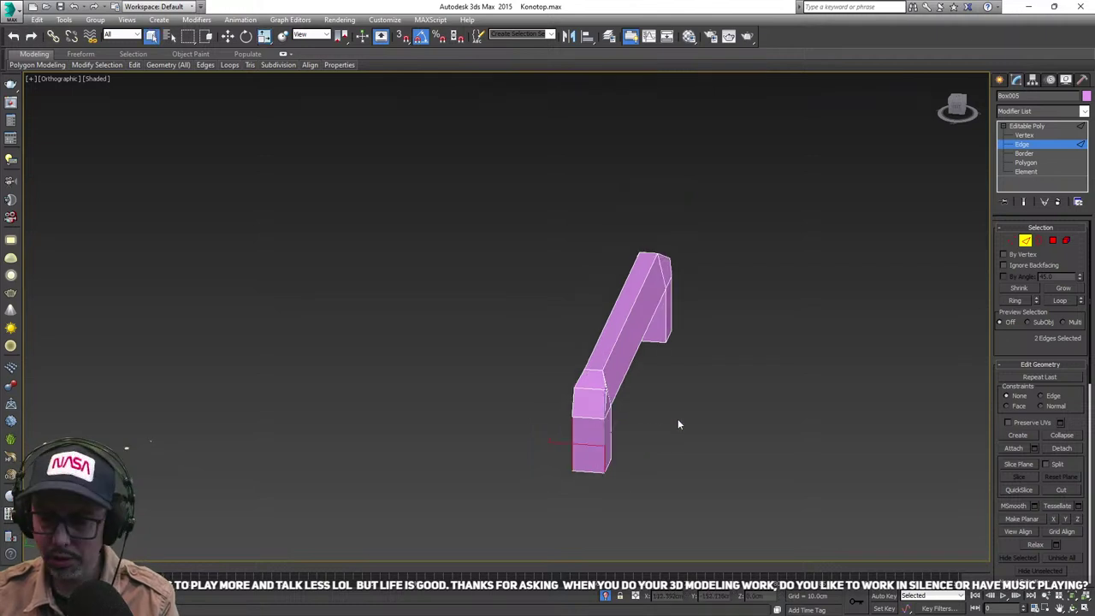
{"action": "left_click", "coordinate": [589, 445]}
{"action": "left_click", "coordinate": [573, 442], "text": "ctrl"}
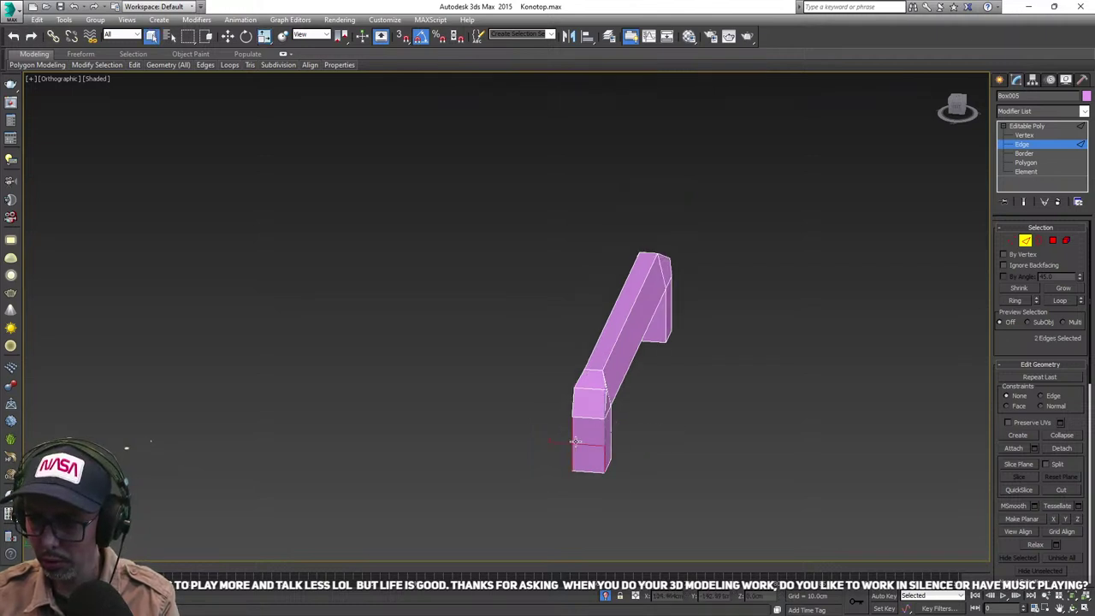
{"action": "middle_click_drag", "start_coordinate": [575, 441], "coordinate": [616, 454], "text": "alt"}
{"action": "scroll", "coordinate": [551, 433], "scroll_direction": "up", "scroll_amount": 5}
{"action": "key", "text": "r"}
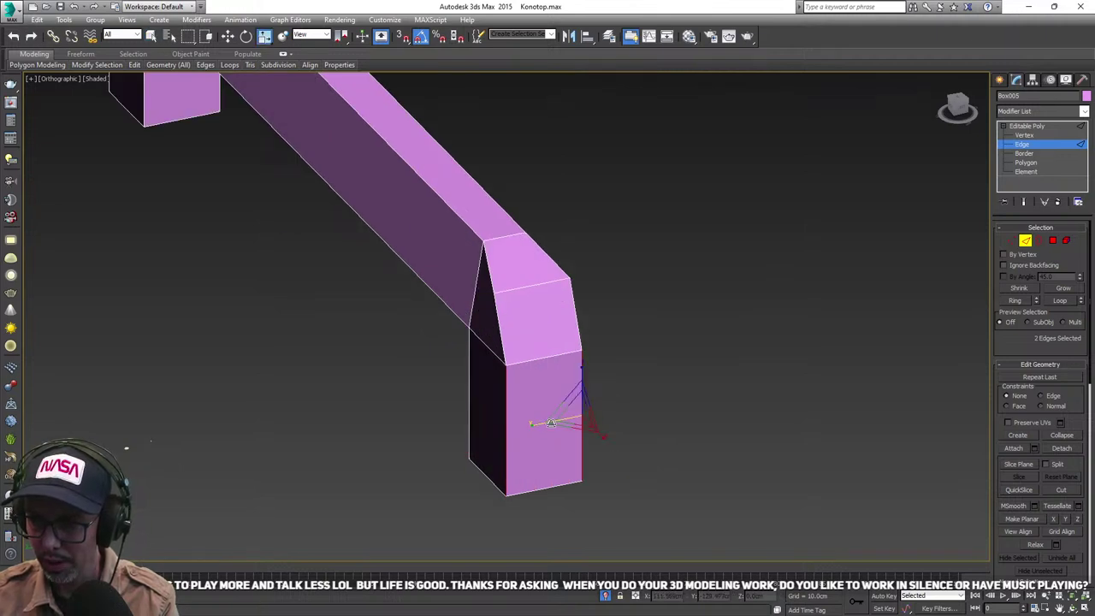
{"action": "scroll", "coordinate": [556, 423], "scroll_direction": "down", "scroll_amount": 3}
- Move the two outer vertical edges of the first leg inward along Y, one at a time, to taper the leg
{"action": "key", "text": "w"}
{"action": "left_click", "coordinate": [592, 417]}
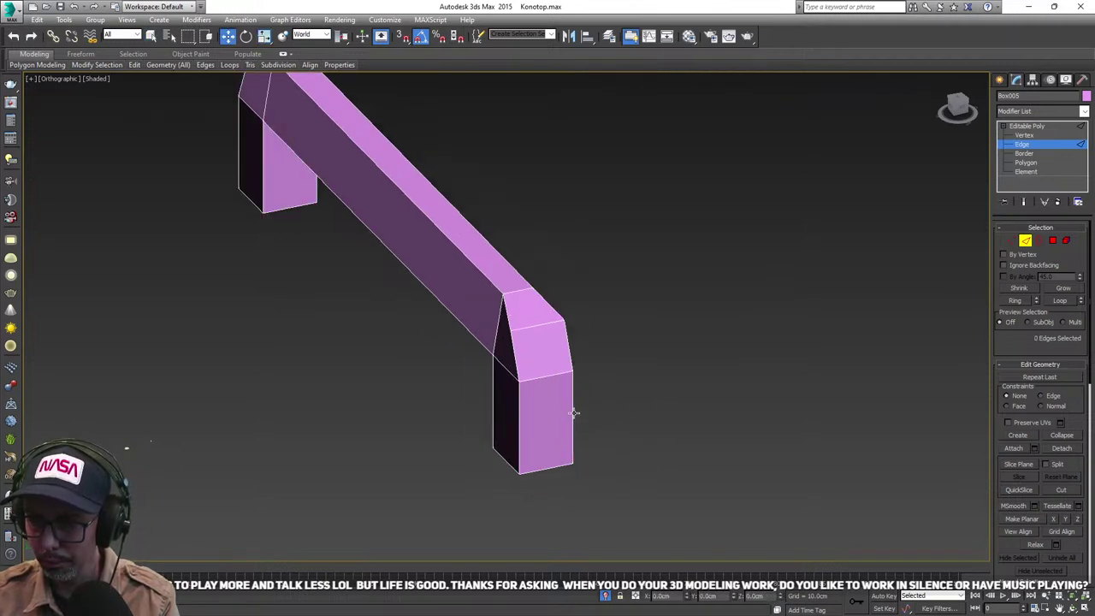
{"action": "left_click", "coordinate": [574, 413]}
{"action": "left_click_drag", "start_coordinate": [542, 422], "coordinate": [497, 434]}
{"action": "left_click", "coordinate": [516, 422]}
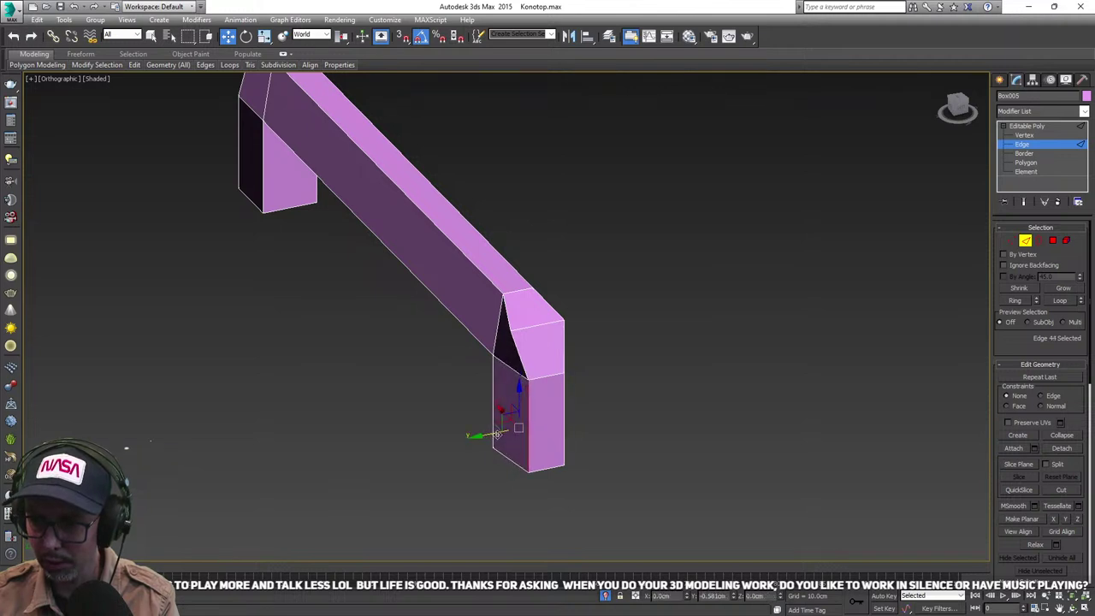
- Taper the opposite leg by moving its two outer vertical edges inward along Y
{"action": "scroll", "coordinate": [498, 433], "scroll_direction": "down", "scroll_amount": 5}
{"action": "middle_click_drag", "start_coordinate": [588, 433], "coordinate": [497, 428], "text": "alt"}
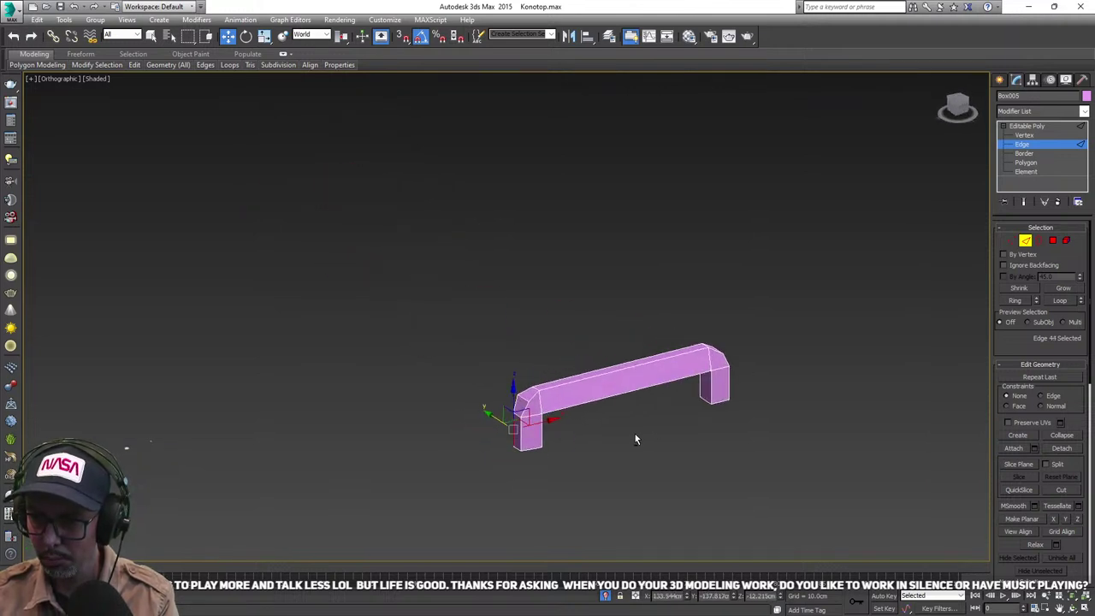
{"action": "middle_click_drag", "start_coordinate": [635, 438], "coordinate": [568, 443], "text": "alt"}
{"action": "middle_click_drag", "start_coordinate": [613, 507], "coordinate": [587, 381]}
{"action": "left_click", "coordinate": [599, 404]}
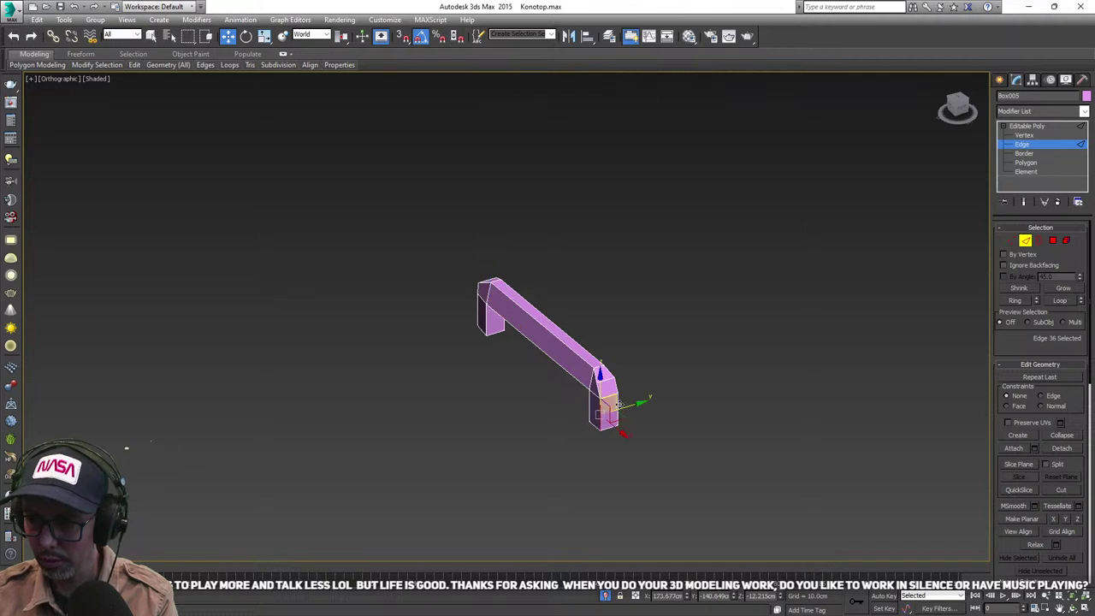
{"action": "scroll", "coordinate": [619, 403], "scroll_direction": "up", "scroll_amount": 4}
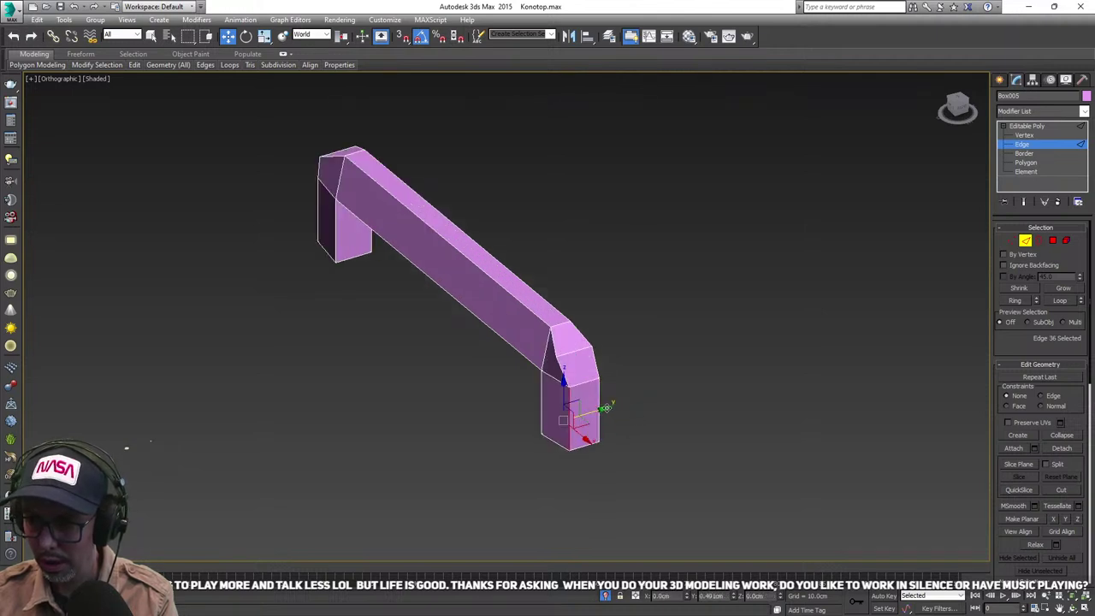
{"action": "left_click_drag", "start_coordinate": [607, 408], "coordinate": [609, 408]}
{"action": "left_click", "coordinate": [599, 396]}
{"action": "middle_click_drag", "start_coordinate": [647, 407], "coordinate": [615, 404], "text": "alt"}
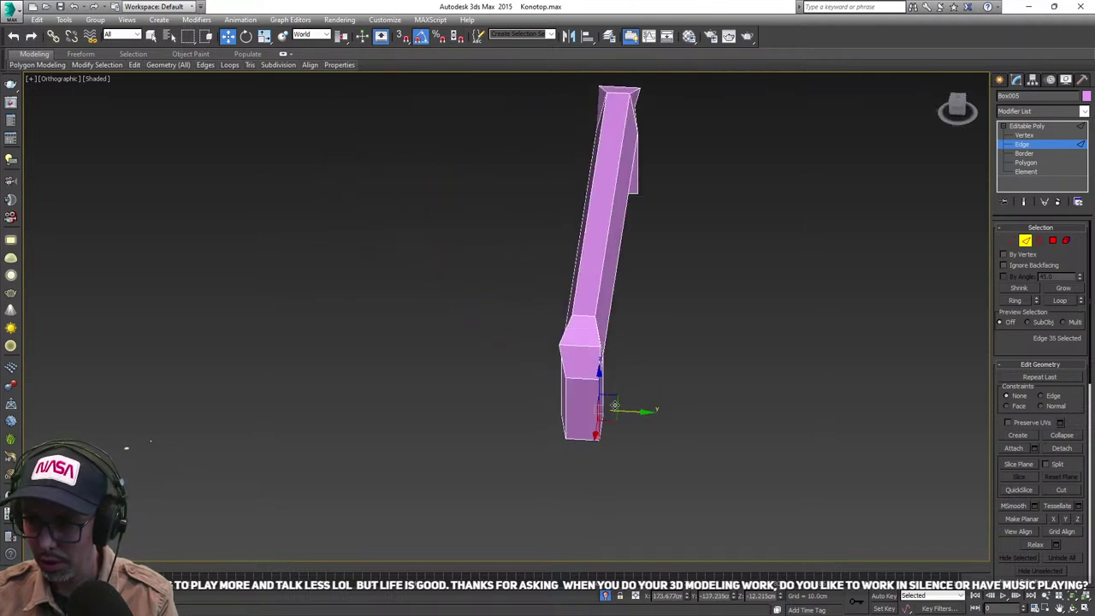
{"action": "left_click_drag", "start_coordinate": [637, 411], "coordinate": [628, 412]}
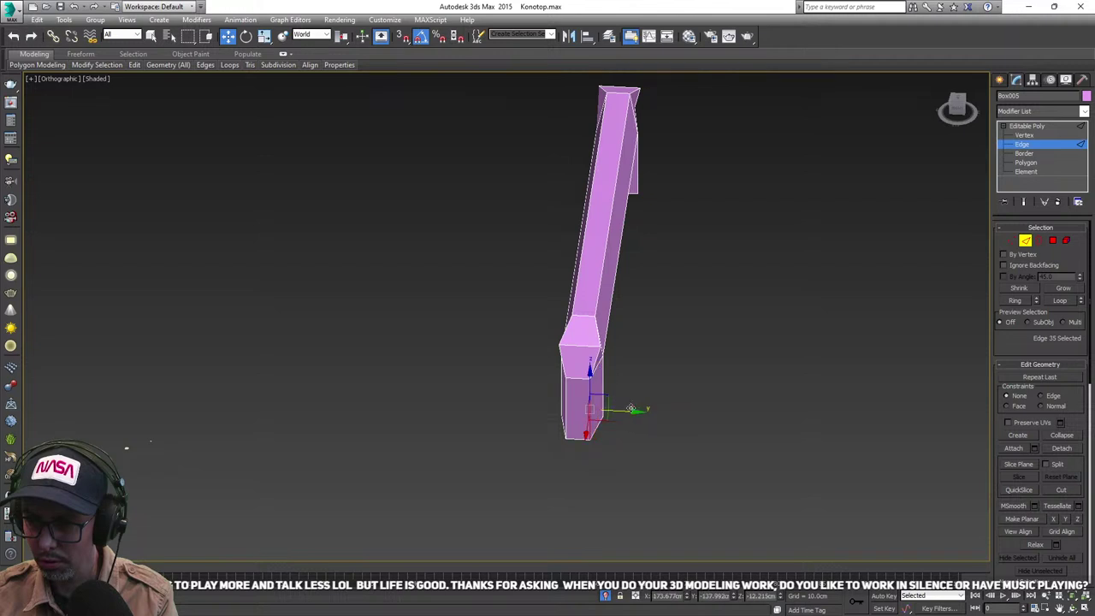
- Examine the tapered legs, slanted corners and crossbar of the bracket from several angles
{"action": "middle_click_drag", "start_coordinate": [631, 409], "coordinate": [583, 377], "text": "alt"}
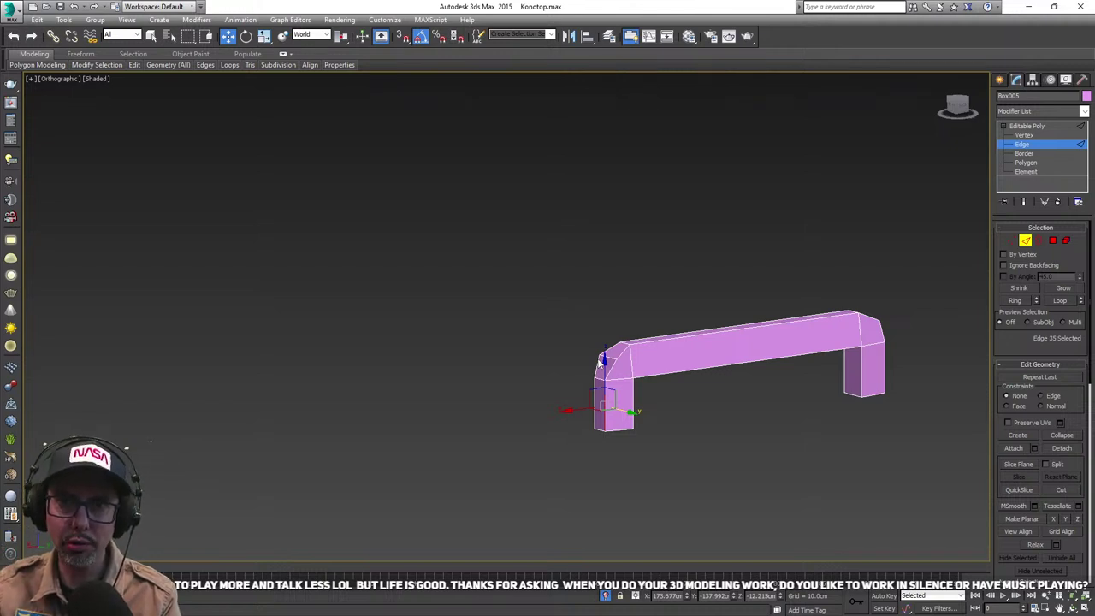
{"action": "middle_click_drag", "start_coordinate": [580, 324], "coordinate": [585, 417], "text": "alt"}
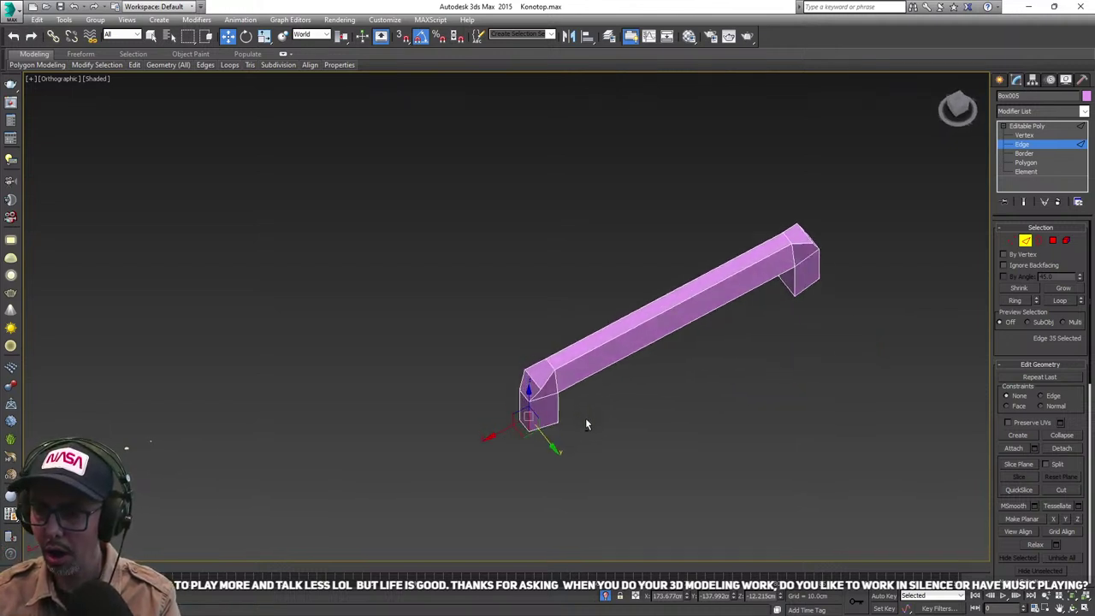
{"action": "scroll", "coordinate": [557, 367], "scroll_direction": "up", "scroll_amount": 5}
{"action": "middle_click_drag", "start_coordinate": [521, 400], "coordinate": [578, 391], "text": "alt"}
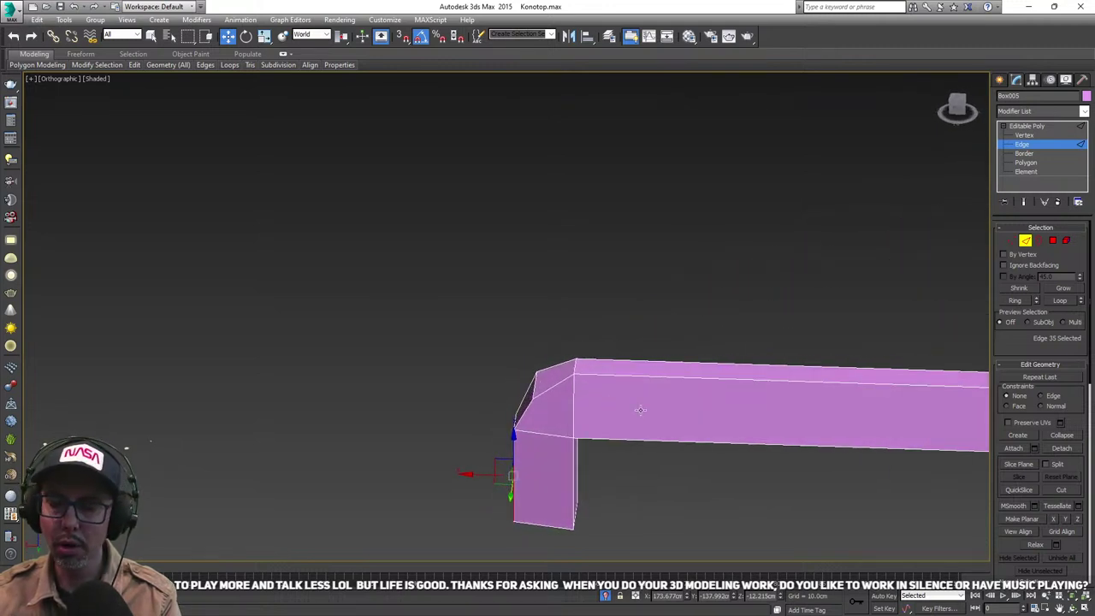
{"action": "scroll", "coordinate": [640, 412], "scroll_direction": "down", "scroll_amount": 2}
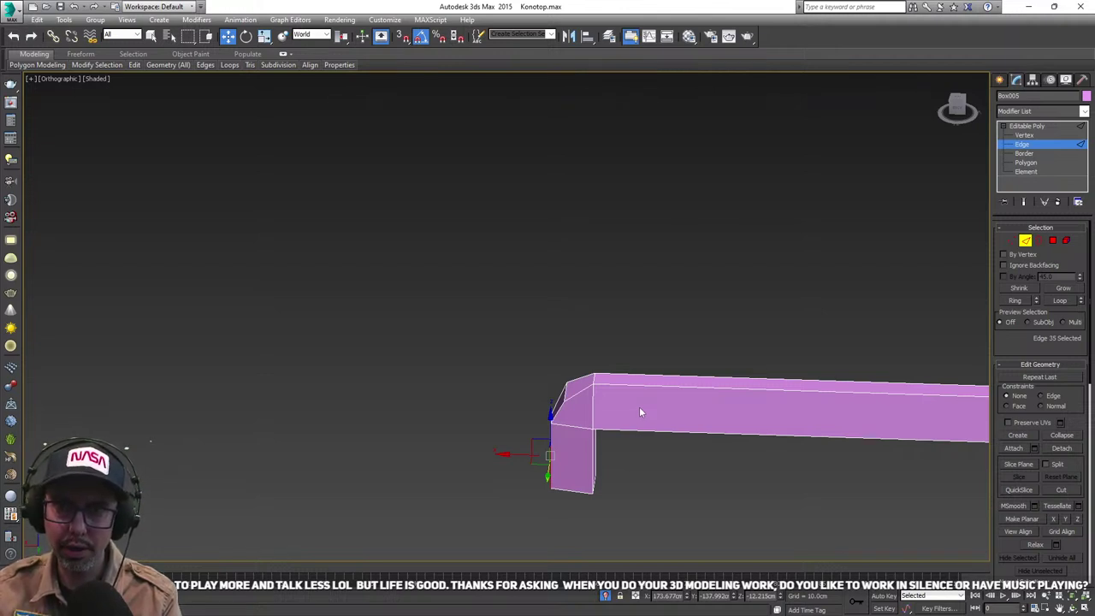
{"action": "middle_click_drag", "start_coordinate": [726, 422], "coordinate": [512, 395]}
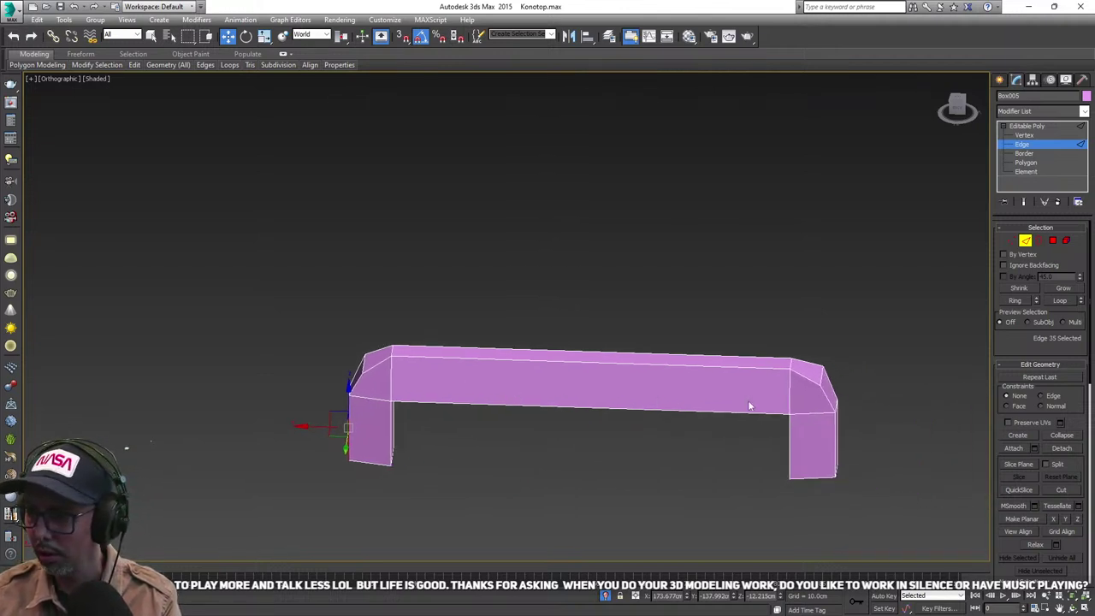
{"action": "middle_click_drag", "start_coordinate": [765, 411], "coordinate": [931, 340], "text": "alt"}
- Centre the bracket's pivot on the object, and end its isolation to show the whole spacecraft
{"action": "left_click", "coordinate": [1026, 242]}
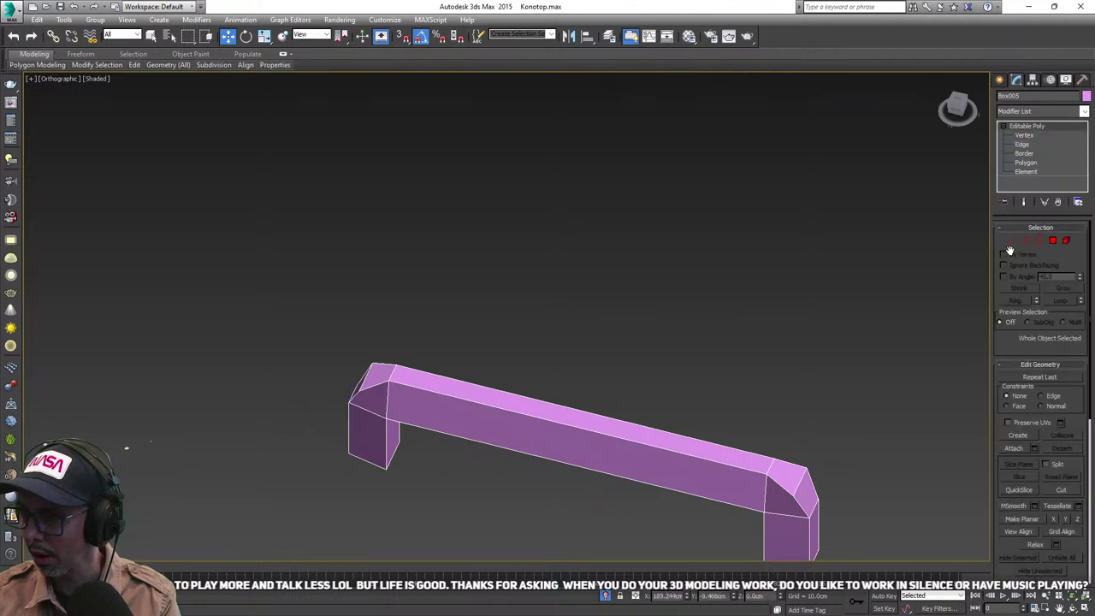
{"action": "scroll", "coordinate": [636, 297], "scroll_direction": "down", "scroll_amount": 5}
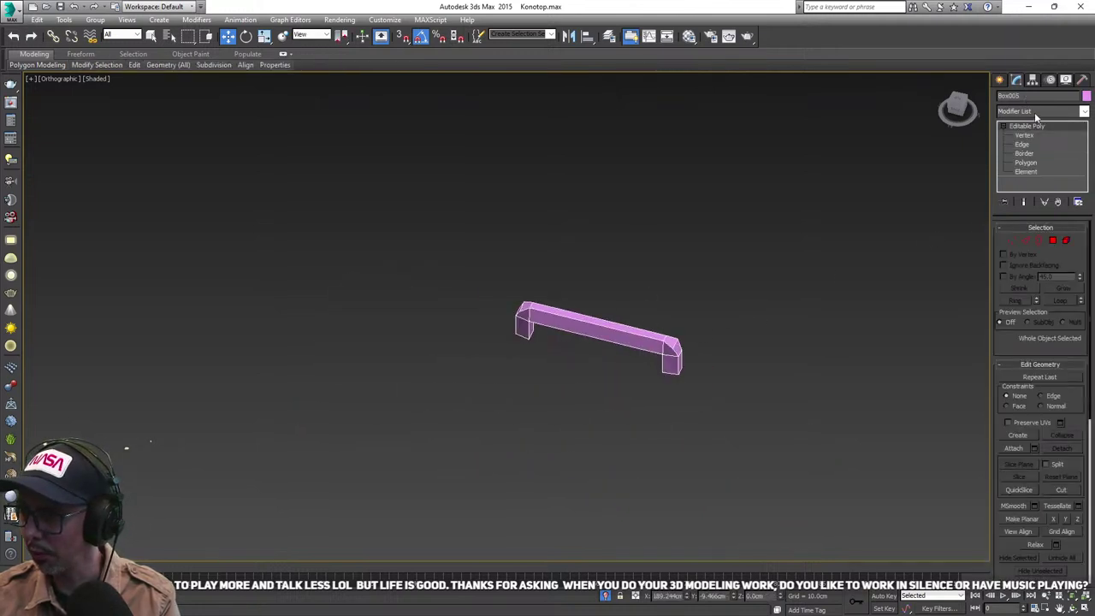
{"action": "left_click", "coordinate": [1032, 80]}
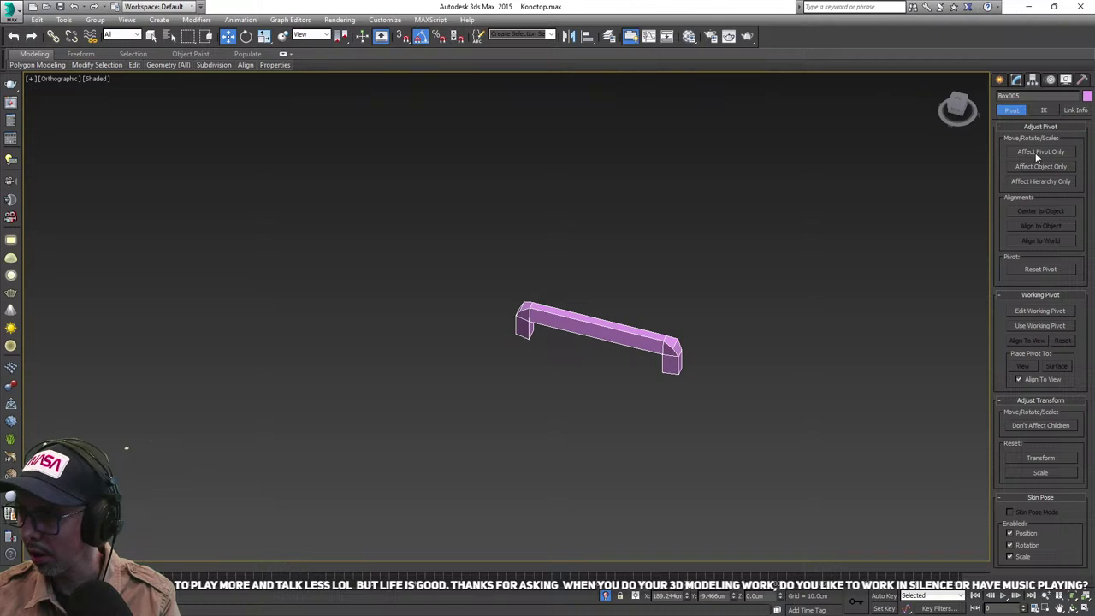
{"action": "left_click", "coordinate": [1036, 152]}
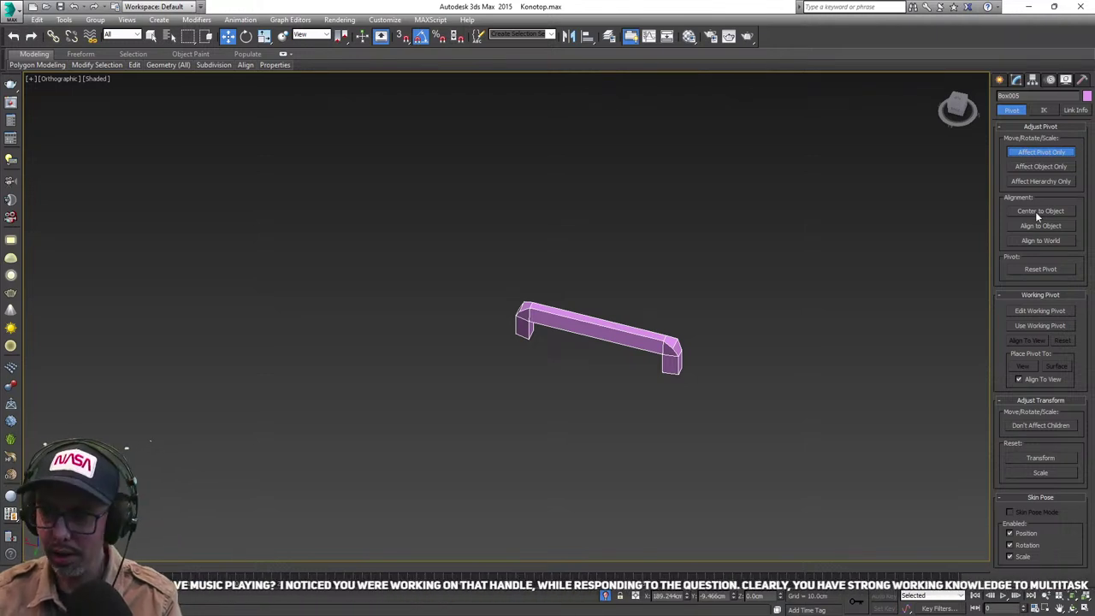
{"action": "left_click", "coordinate": [1035, 211]}
{"action": "scroll", "coordinate": [612, 340], "scroll_direction": "up", "scroll_amount": 4}
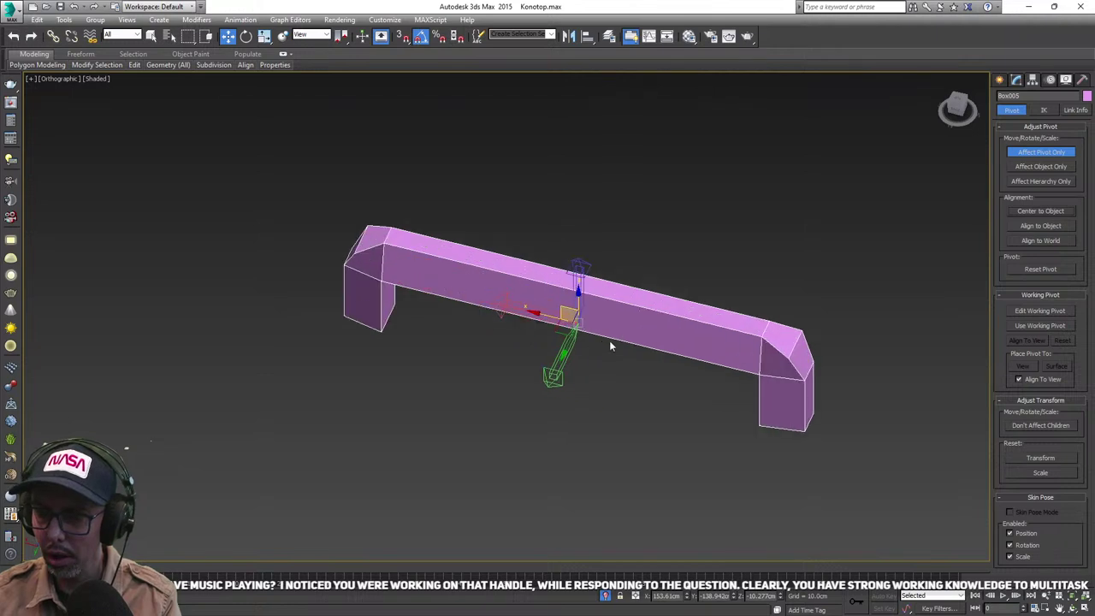
{"action": "left_click", "coordinate": [1041, 152]}
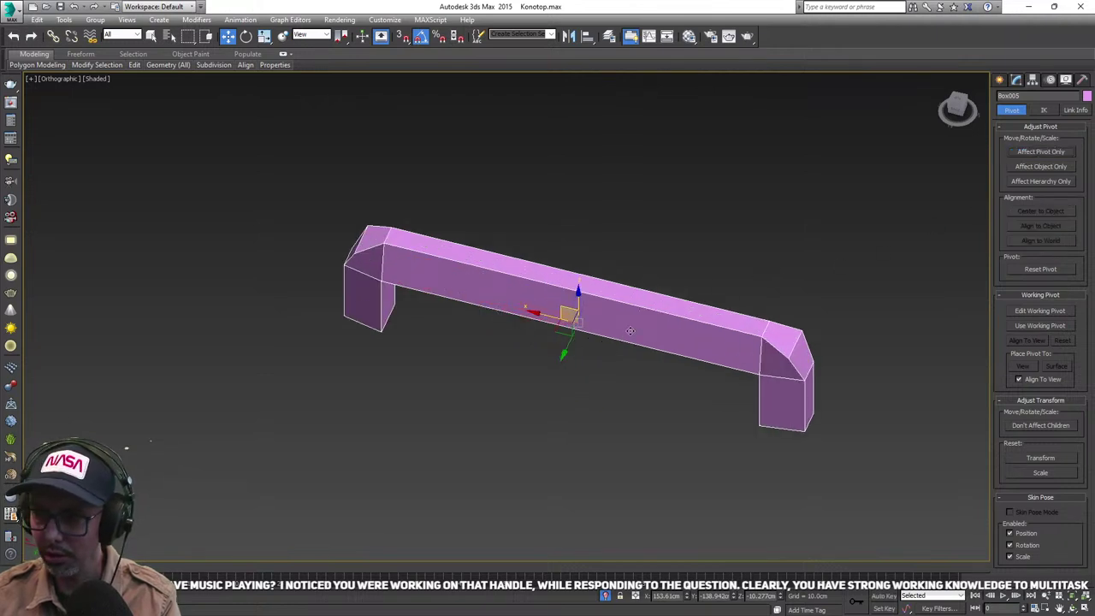
{"action": "scroll", "coordinate": [630, 331], "scroll_direction": "down", "scroll_amount": 8}
{"action": "left_click", "coordinate": [607, 596]}
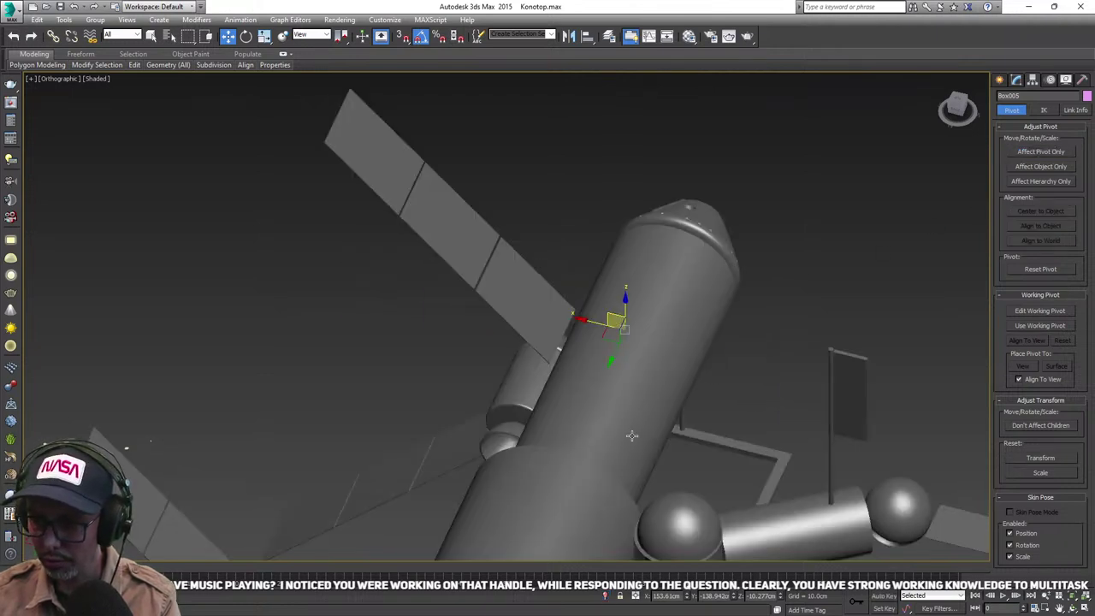
- In the Top view, move the bracket along Y and X onto the Lander's nose cone
{"action": "scroll", "coordinate": [631, 437], "scroll_direction": "down", "scroll_amount": 3}
{"action": "middle_click_drag", "start_coordinate": [604, 354], "coordinate": [546, 335], "text": "alt"}
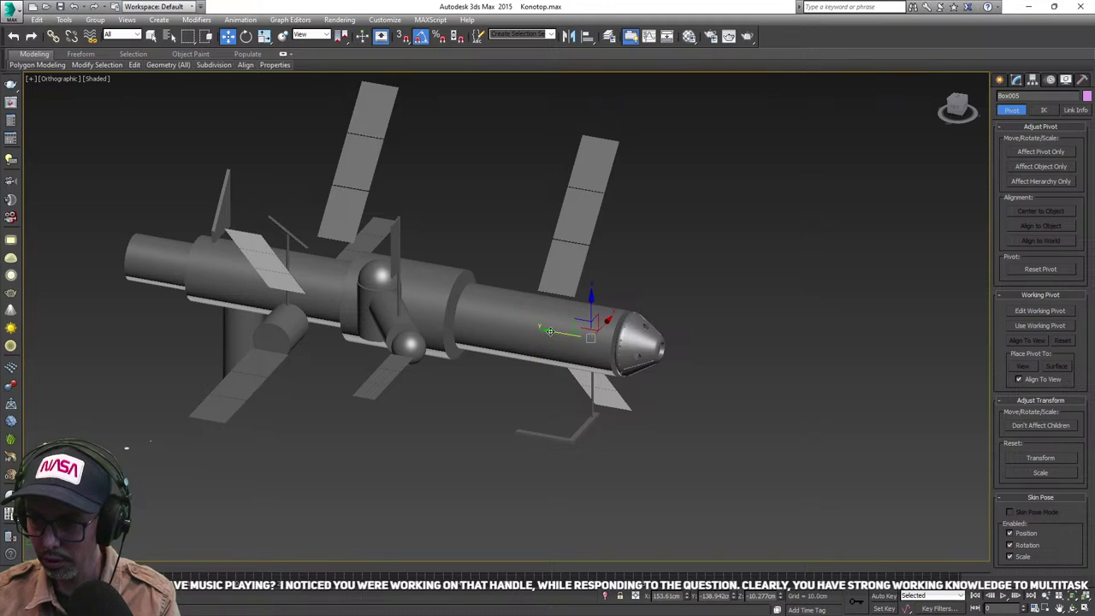
{"action": "middle_click_drag", "start_coordinate": [657, 375], "coordinate": [699, 357], "text": "alt"}
{"action": "scroll", "coordinate": [573, 371], "scroll_direction": "up", "scroll_amount": 10}
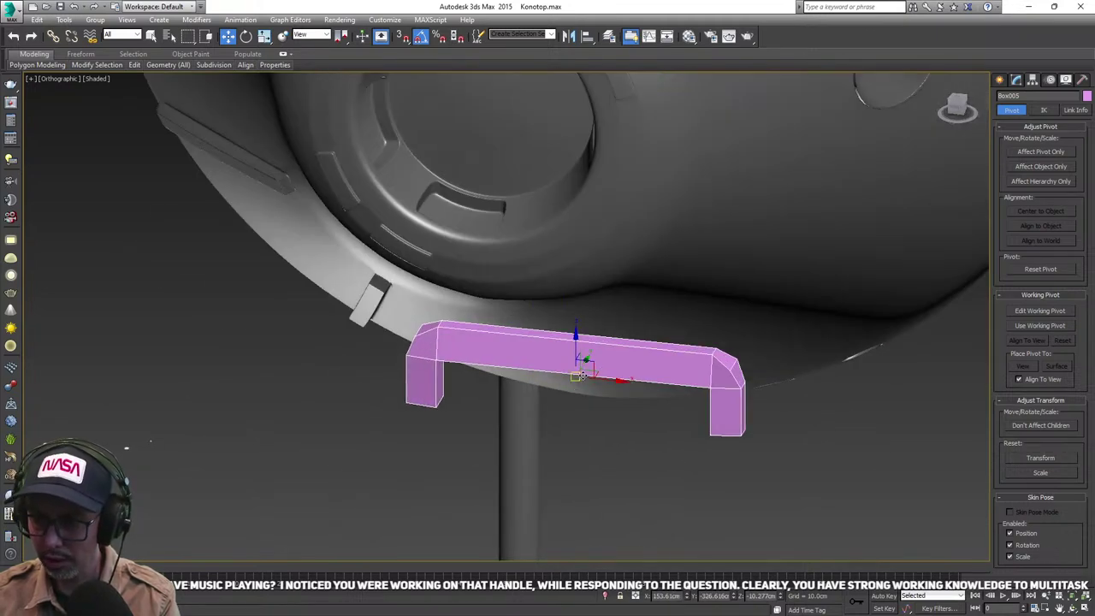
{"action": "key", "text": "t"}
{"action": "scroll", "coordinate": [586, 368], "scroll_direction": "down", "scroll_amount": 10}
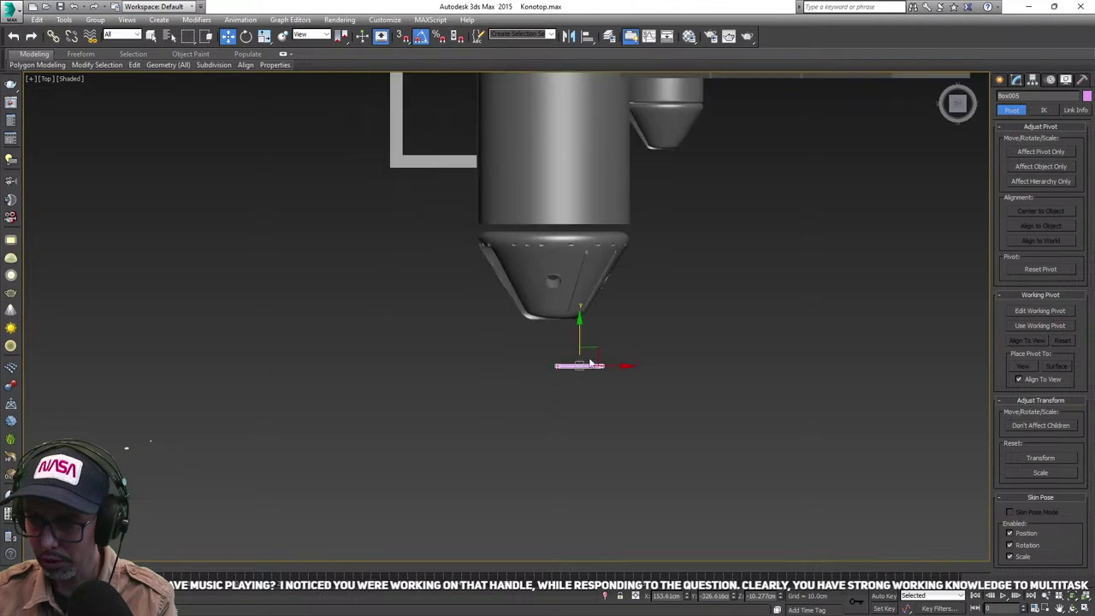
{"action": "left_click_drag", "start_coordinate": [596, 347], "coordinate": [578, 260]}
{"action": "scroll", "coordinate": [566, 276], "scroll_direction": "up", "scroll_amount": 5}
- In the Front view, raise the bracket along Z to the height of the cone's upper round window
{"action": "key", "text": "f"}
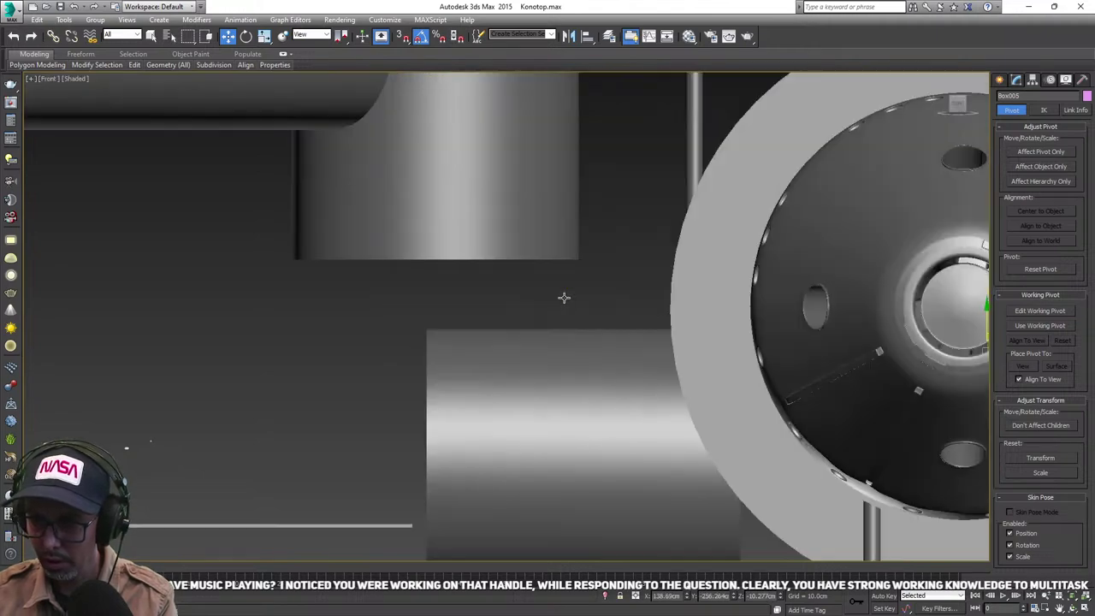
{"action": "key", "text": "z"}
{"action": "scroll", "coordinate": [558, 292], "scroll_direction": "down", "scroll_amount": 6}
{"action": "middle_click_drag", "start_coordinate": [557, 292], "coordinate": [510, 330]}
{"action": "left_click_drag", "start_coordinate": [504, 338], "coordinate": [499, 54]}
{"action": "scroll", "coordinate": [493, 160], "scroll_direction": "down", "scroll_amount": 5}
{"action": "middle_click_drag", "start_coordinate": [539, 164], "coordinate": [483, 361], "text": "alt"}
{"action": "scroll", "coordinate": [501, 245], "scroll_direction": "up", "scroll_amount": 8}
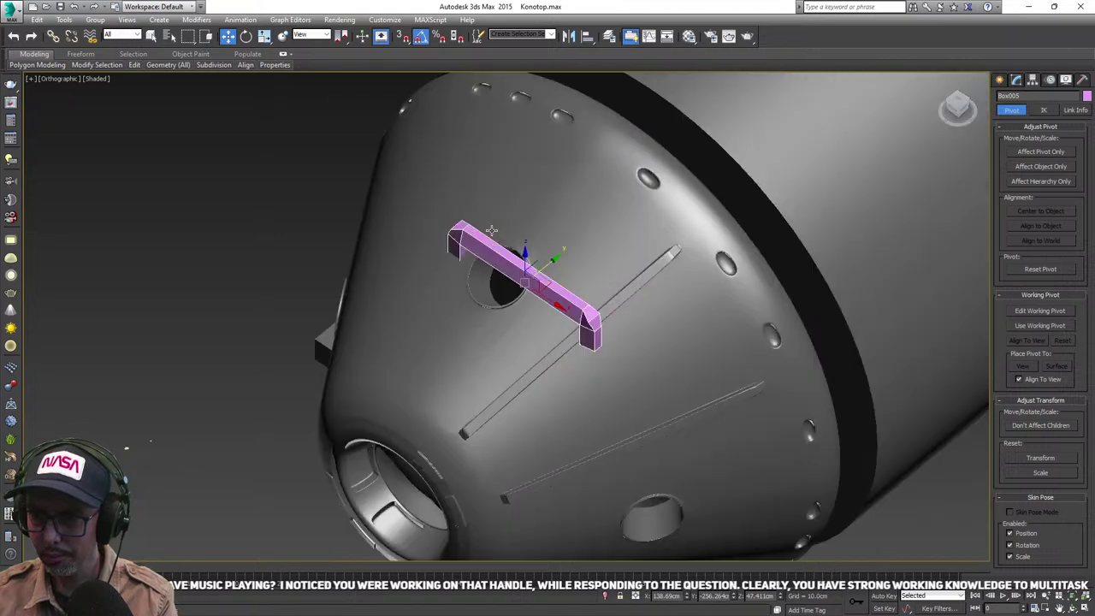
- Rotate the bracket 90 degrees about Z and tilt it to follow the slope of the nose cone
{"action": "key", "text": "e"}
{"action": "left_click_drag", "start_coordinate": [571, 362], "coordinate": [513, 359]}
{"action": "scroll", "coordinate": [532, 357], "scroll_direction": "down", "scroll_amount": 5}
{"action": "middle_click_drag", "start_coordinate": [601, 389], "coordinate": [650, 344], "text": "alt"}
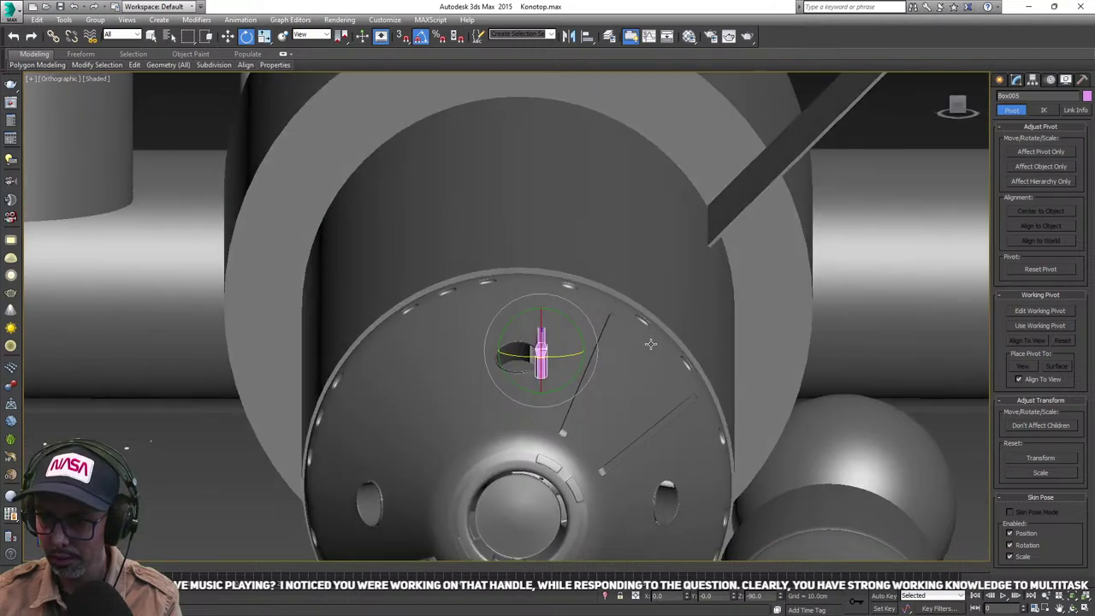
{"action": "scroll", "coordinate": [572, 356], "scroll_direction": "up", "scroll_amount": 4}
{"action": "left_click_drag", "start_coordinate": [503, 315], "coordinate": [508, 331]}
{"action": "middle_click_drag", "start_coordinate": [508, 331], "coordinate": [489, 343], "text": "alt"}
- Scale the bracket down uniformly to about 21 percent of its size
{"action": "scroll", "coordinate": [484, 347], "scroll_direction": "up", "scroll_amount": 3}
{"action": "key", "text": "r"}
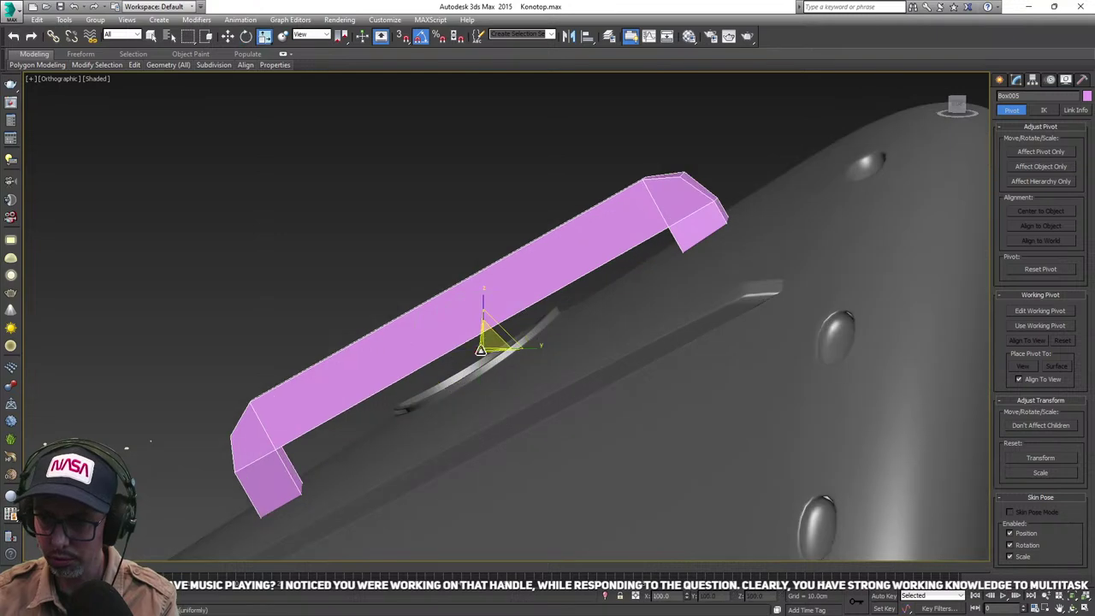
{"action": "left_click_drag", "start_coordinate": [486, 341], "coordinate": [482, 569]}
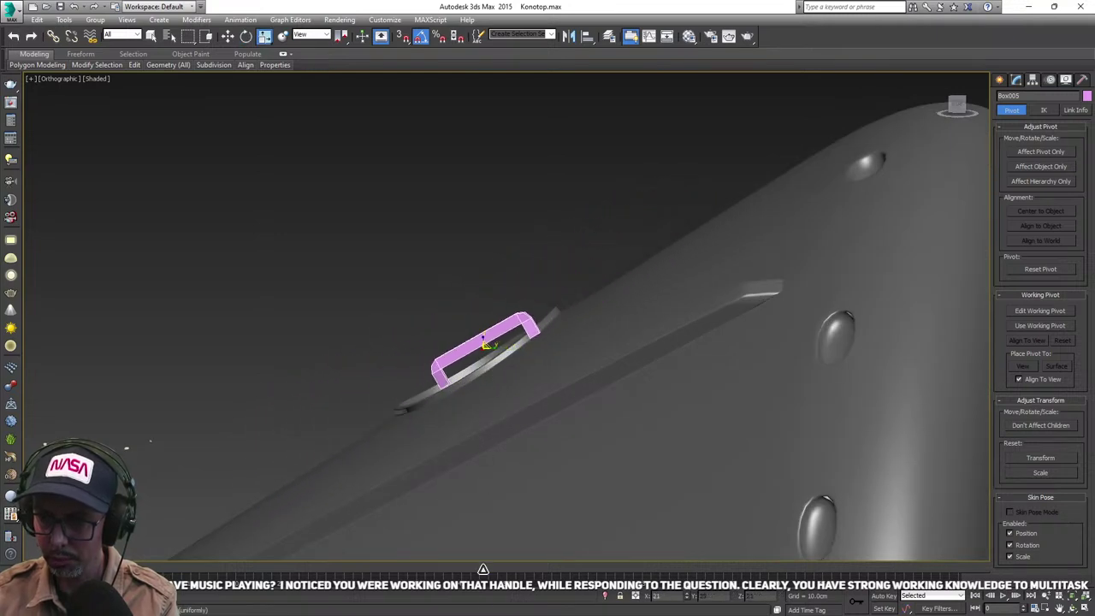
- Move the small bracket along X to just beside the round window and lower it until its legs meet the cone surface
{"action": "scroll", "coordinate": [507, 502], "scroll_direction": "down", "scroll_amount": 3}
{"action": "middle_click_drag", "start_coordinate": [501, 460], "coordinate": [562, 469], "text": "alt"}
{"action": "middle_click_drag", "start_coordinate": [562, 469], "coordinate": [637, 401]}
{"action": "scroll", "coordinate": [596, 390], "scroll_direction": "up", "scroll_amount": 3}
{"action": "scroll", "coordinate": [597, 389], "scroll_direction": "down", "scroll_amount": 5}
{"action": "scroll", "coordinate": [585, 365], "scroll_direction": "up", "scroll_amount": 5}
{"action": "key", "text": "w"}
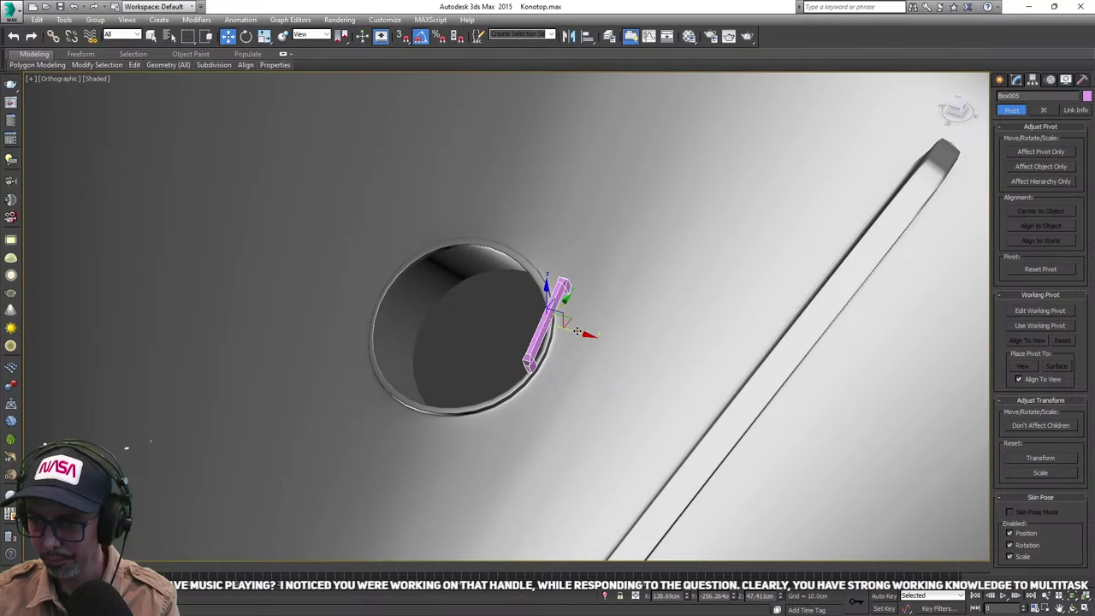
{"action": "scroll", "coordinate": [594, 345], "scroll_direction": "down", "scroll_amount": 3}
{"action": "middle_click_drag", "start_coordinate": [682, 413], "coordinate": [480, 458], "text": "alt"}
{"action": "scroll", "coordinate": [576, 338], "scroll_direction": "up", "scroll_amount": 5}
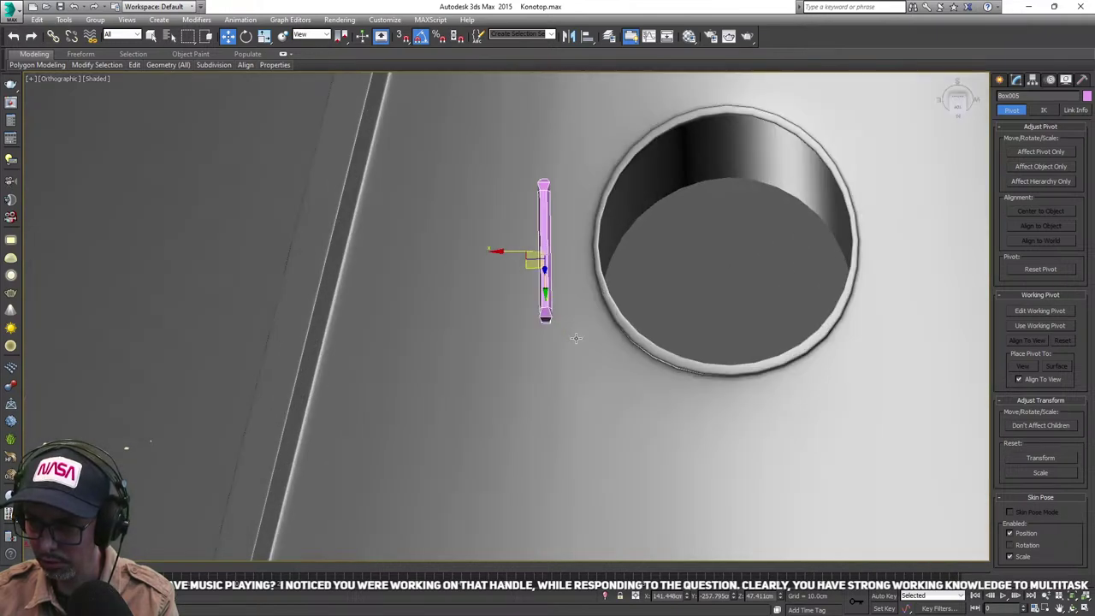
{"action": "middle_click_drag", "start_coordinate": [574, 355], "coordinate": [556, 230], "text": "alt"}
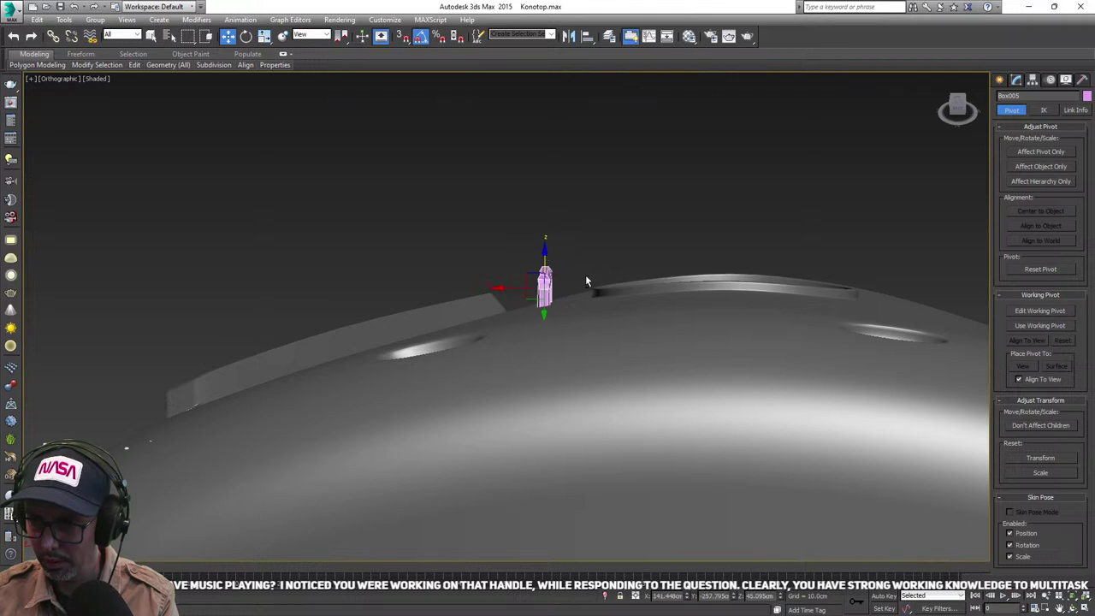
{"action": "middle_click_drag", "start_coordinate": [587, 281], "coordinate": [578, 373], "text": "alt"}
{"action": "scroll", "coordinate": [638, 346], "scroll_direction": "down", "scroll_amount": 5}
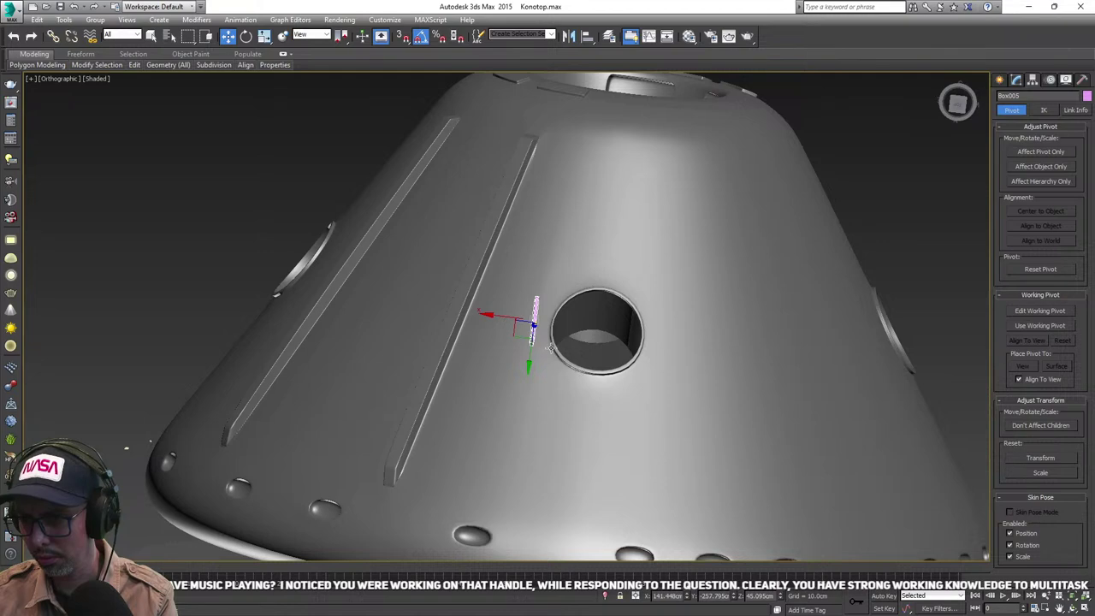
- Rotate the bracket slightly about Z to -100 degrees so it follows the lines running up the cone
{"action": "scroll", "coordinate": [550, 347], "scroll_direction": "up", "scroll_amount": 3}
{"action": "key", "text": "e"}
{"action": "left_click_drag", "start_coordinate": [533, 333], "coordinate": [527, 332]}
{"action": "scroll", "coordinate": [544, 328], "scroll_direction": "down", "scroll_amount": 5}
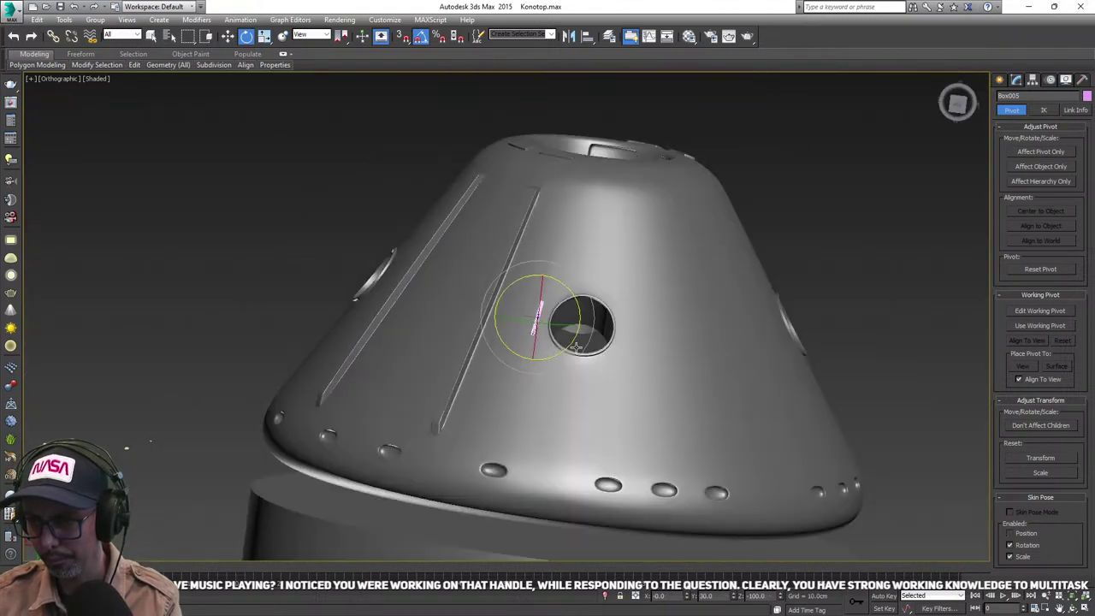
{"action": "middle_click_drag", "start_coordinate": [545, 328], "coordinate": [442, 280], "text": "alt"}
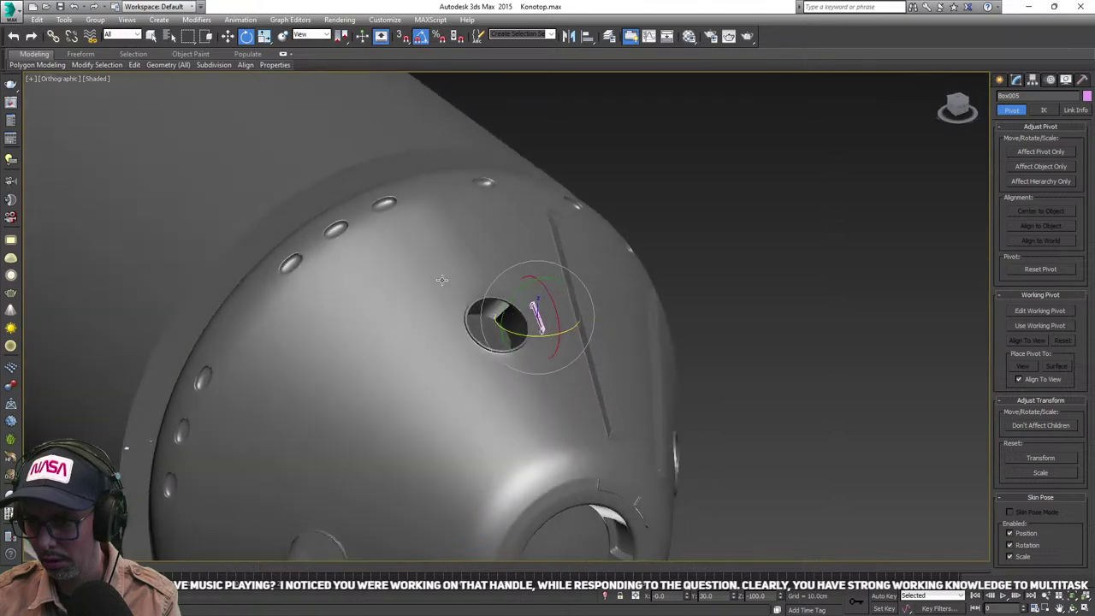
{"action": "middle_click_drag", "start_coordinate": [511, 315], "coordinate": [552, 342], "text": "alt"}
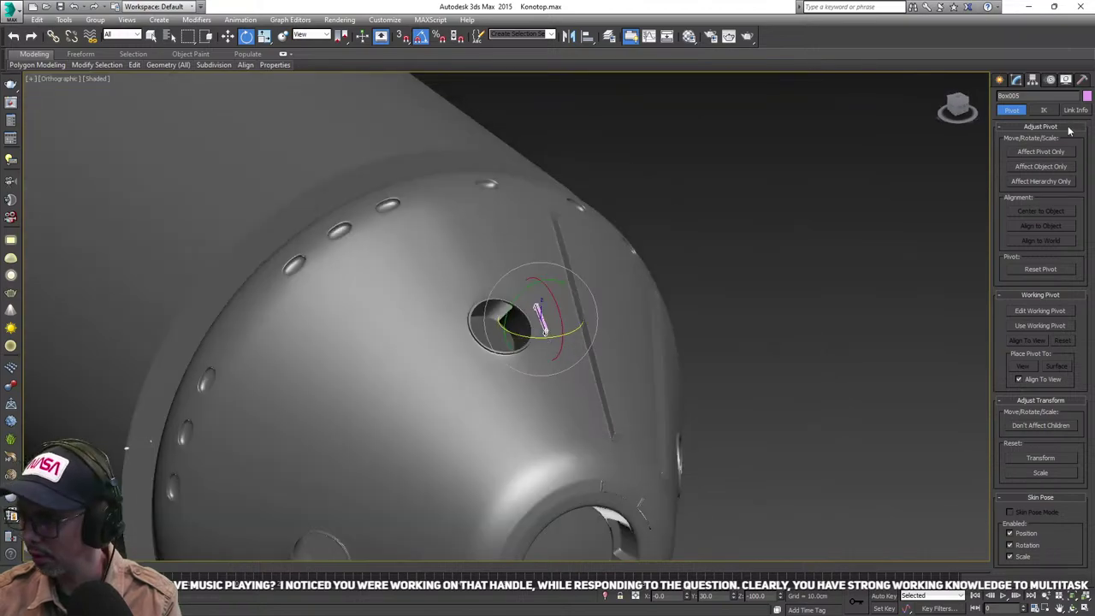
- Select the Lander and open its base Editable Poly at vertex level around the round window
{"action": "key", "text": "q"}
{"action": "left_click", "coordinate": [677, 253]}
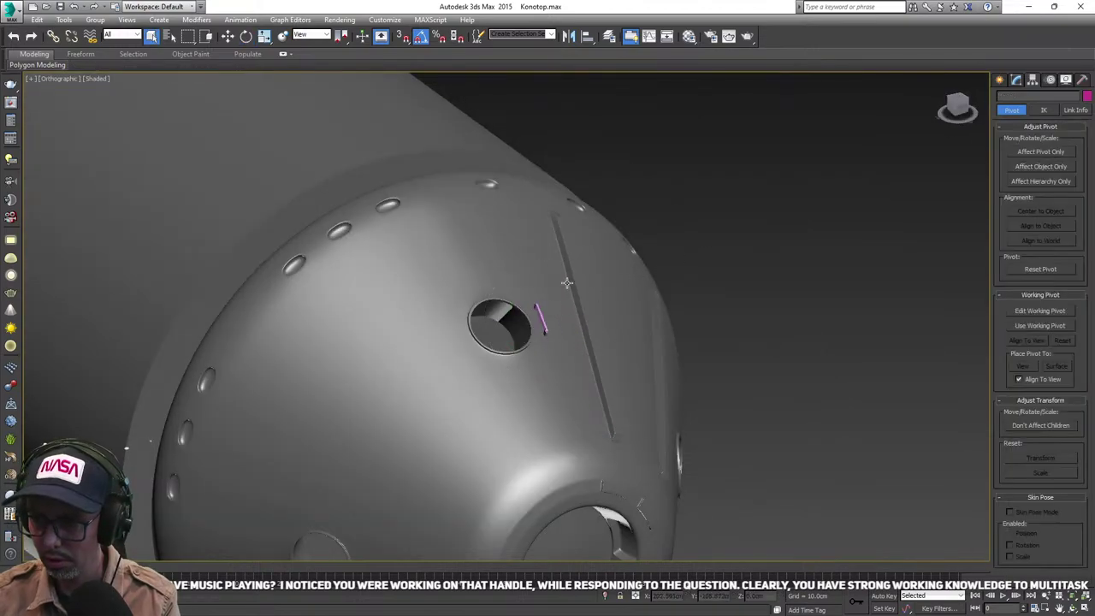
{"action": "left_click", "coordinate": [565, 287]}
{"action": "scroll", "coordinate": [746, 271], "scroll_direction": "up", "scroll_amount": 2}
{"action": "scroll", "coordinate": [747, 271], "scroll_direction": "down", "scroll_amount": 8}
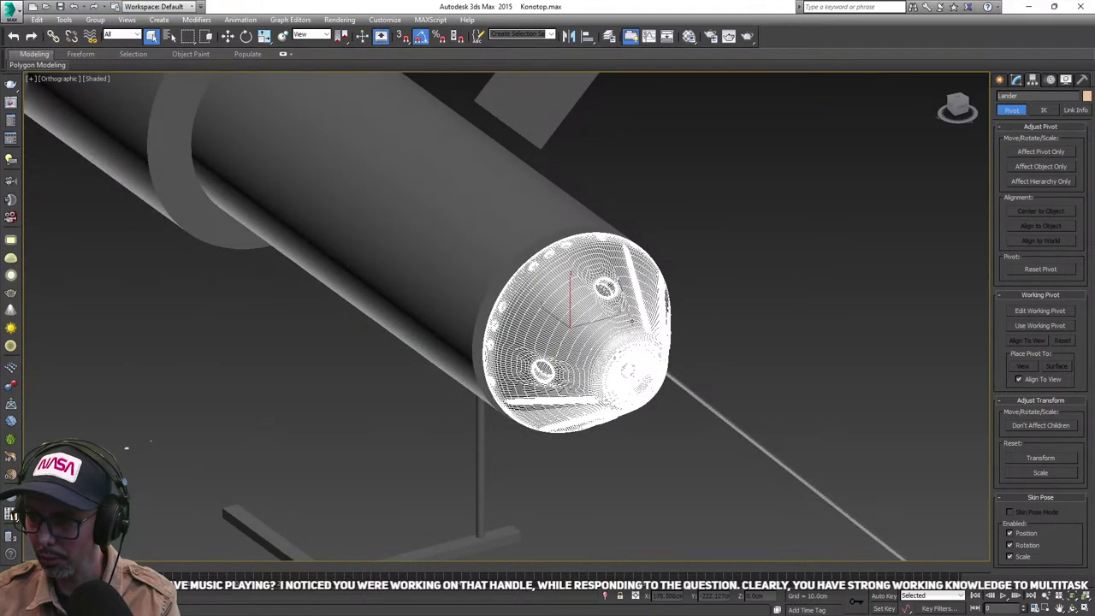
{"action": "key", "text": "z"}
{"action": "left_click", "coordinate": [1017, 80]}
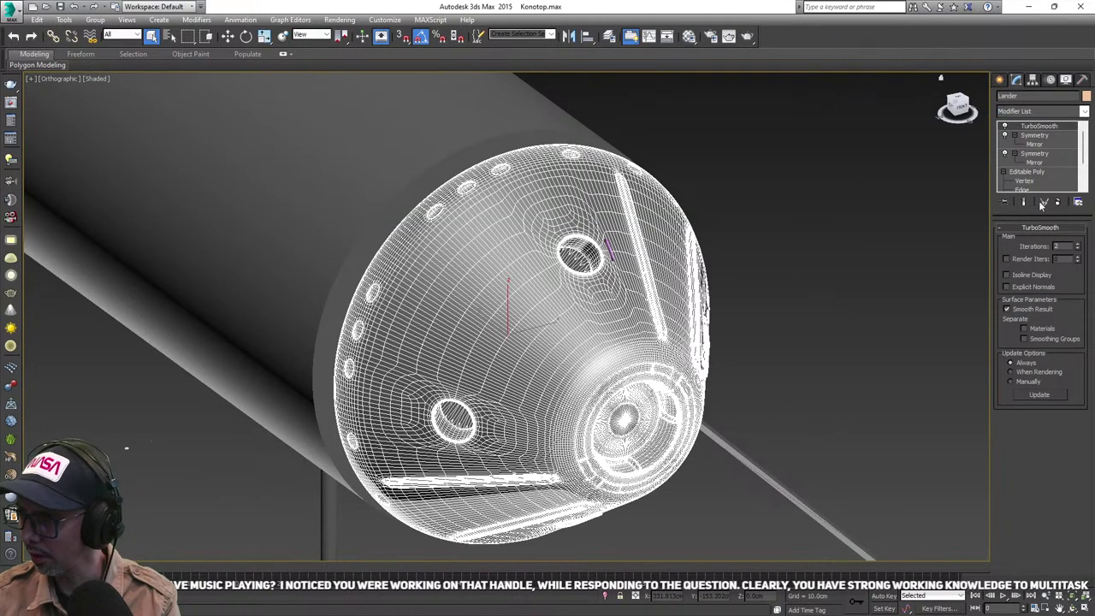
{"action": "left_click", "coordinate": [1025, 181]}
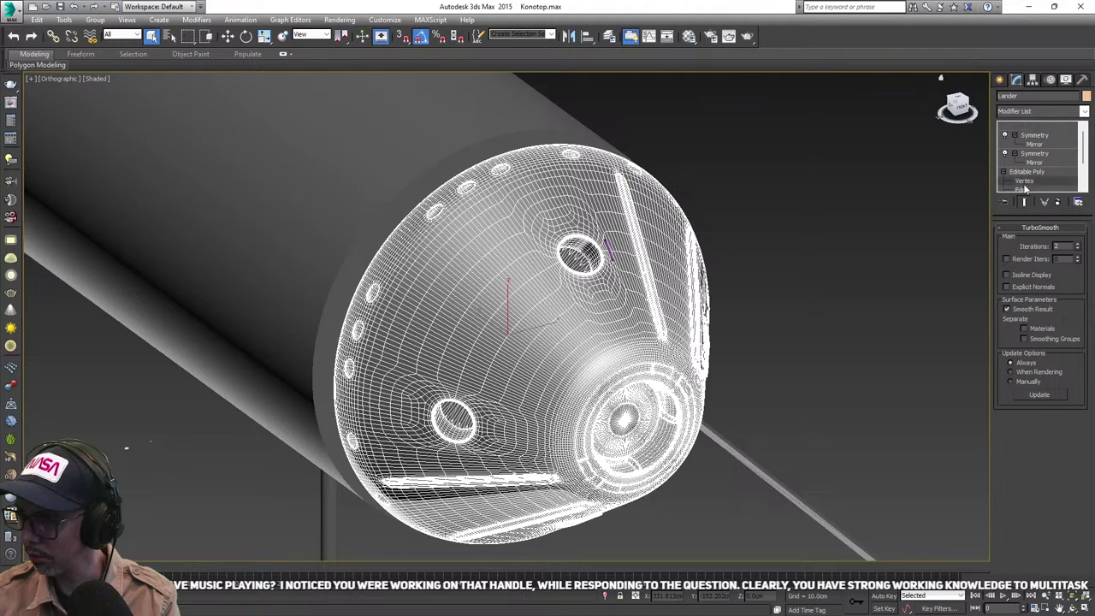
{"action": "middle_click_drag", "start_coordinate": [709, 289], "coordinate": [658, 245], "text": "alt"}
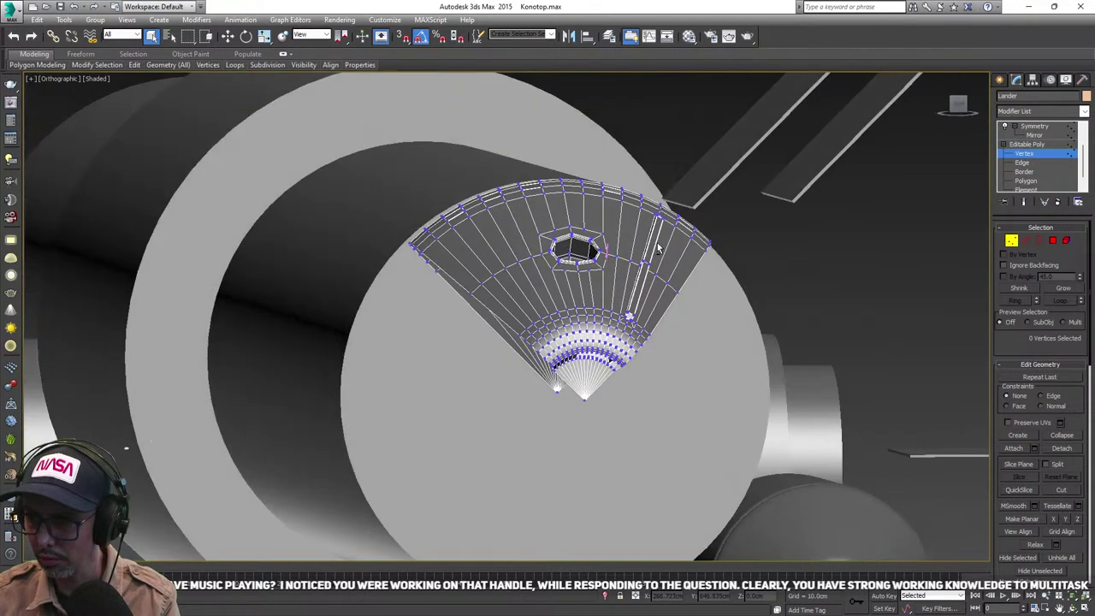
{"action": "scroll", "coordinate": [604, 255], "scroll_direction": "up", "scroll_amount": 6}
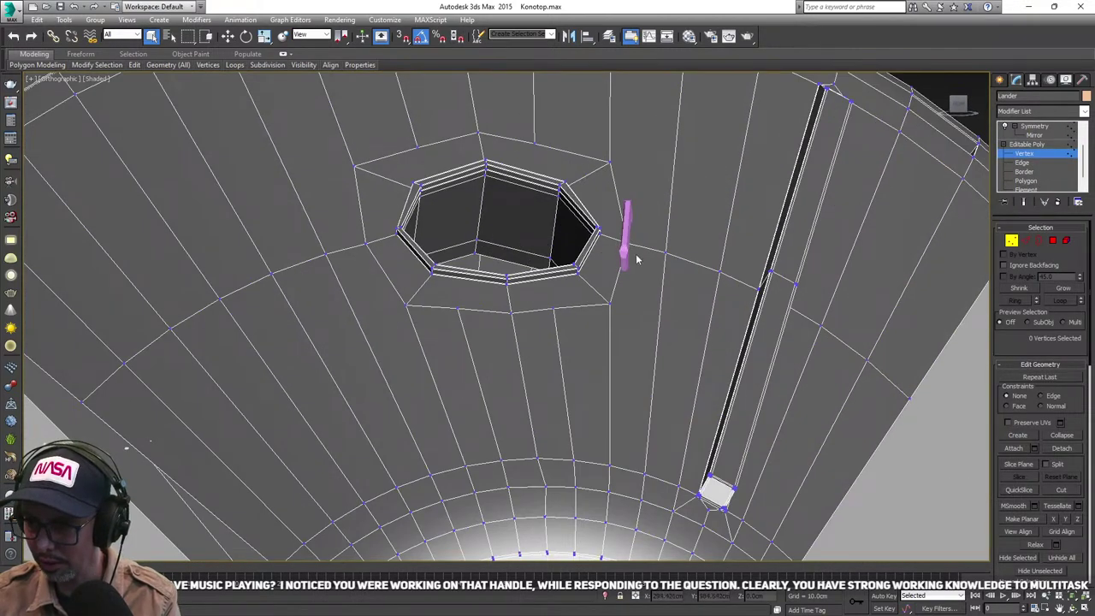
- Attach the bracket to the Lander's base mesh at the Editable Poly level
{"action": "left_click", "coordinate": [1013, 241]}
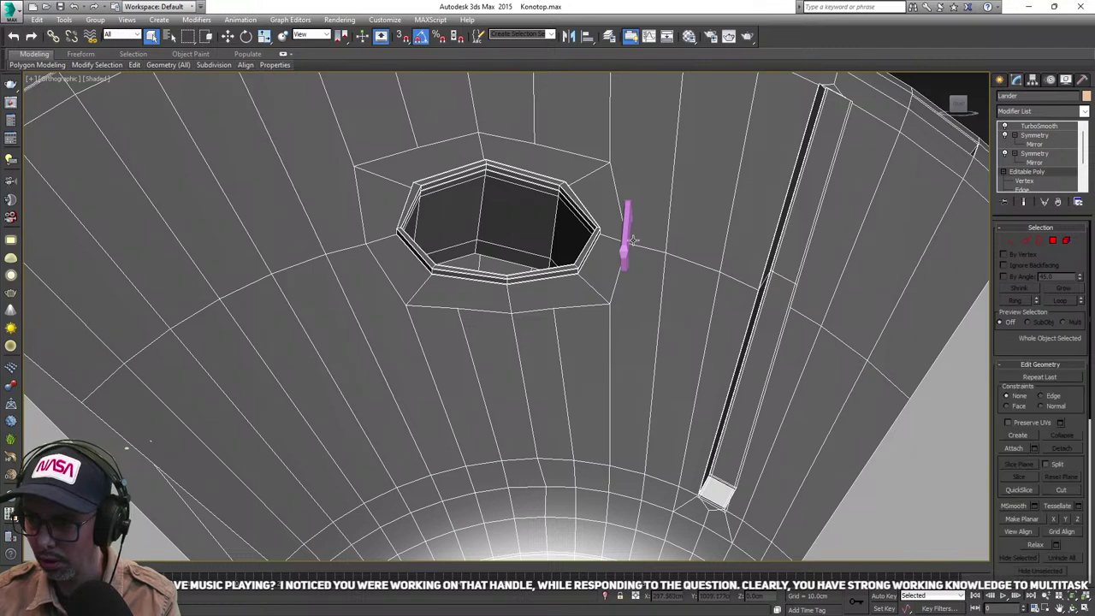
{"action": "left_click", "coordinate": [627, 240]}
{"action": "left_click", "coordinate": [597, 251]}
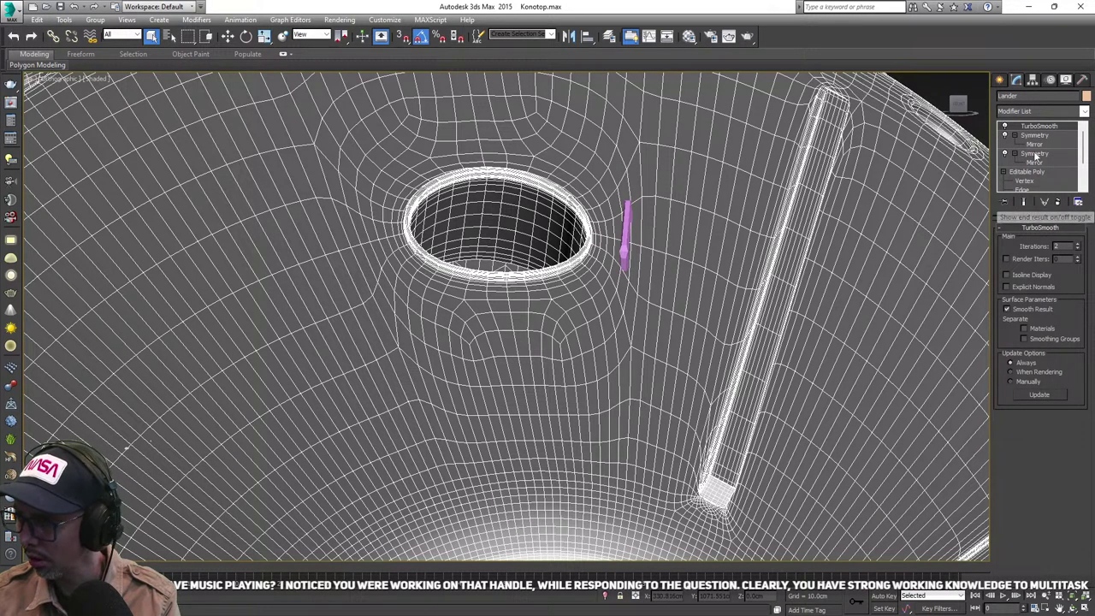
{"action": "left_click", "coordinate": [1033, 182]}
{"action": "left_click", "coordinate": [1030, 173]}
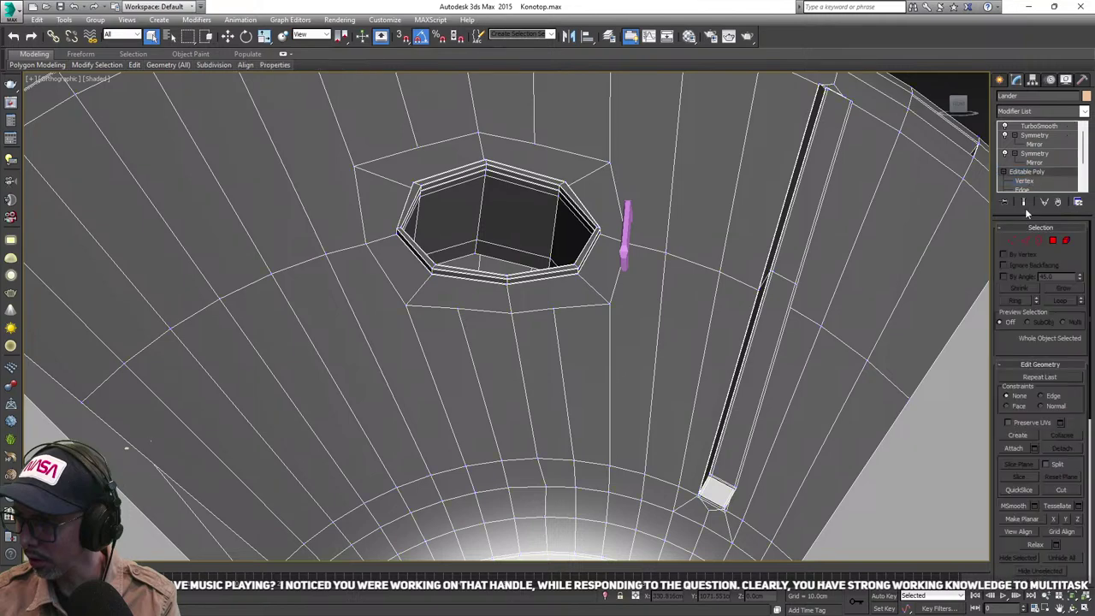
{"action": "middle_click_drag", "start_coordinate": [666, 262], "coordinate": [684, 241], "text": "alt"}
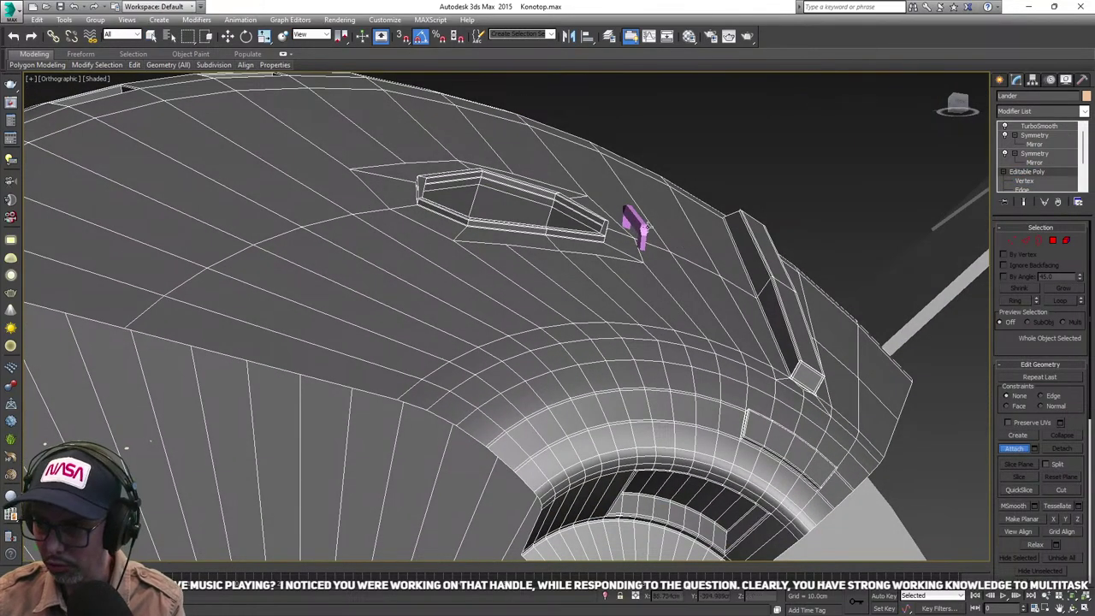
{"action": "middle_click_drag", "start_coordinate": [656, 278], "coordinate": [616, 294], "text": "alt"}
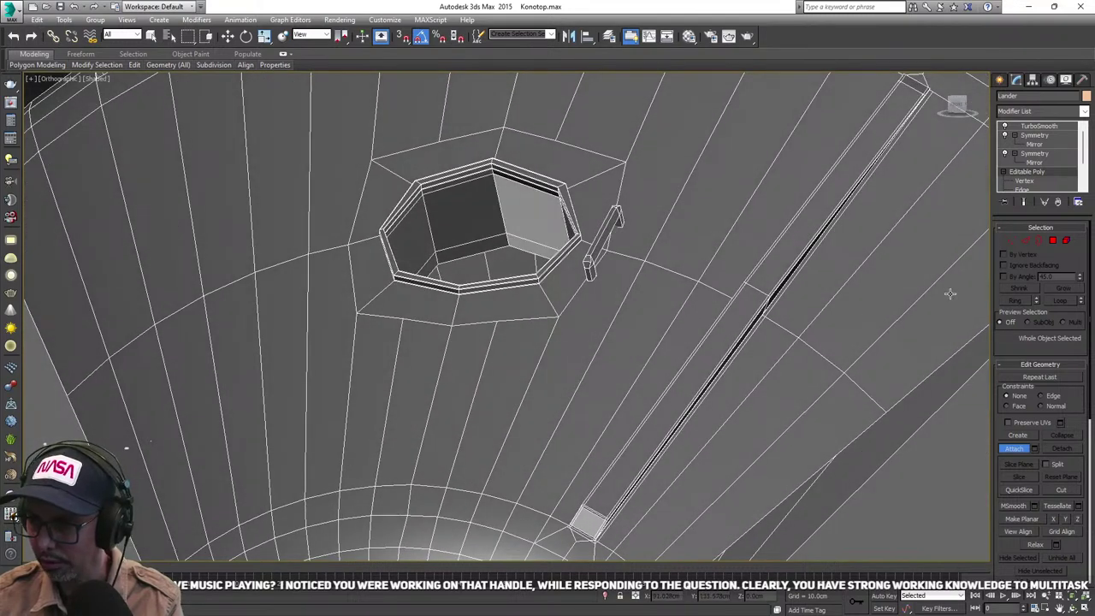
{"action": "scroll", "coordinate": [1013, 427], "scroll_direction": "down", "scroll_amount": 2}
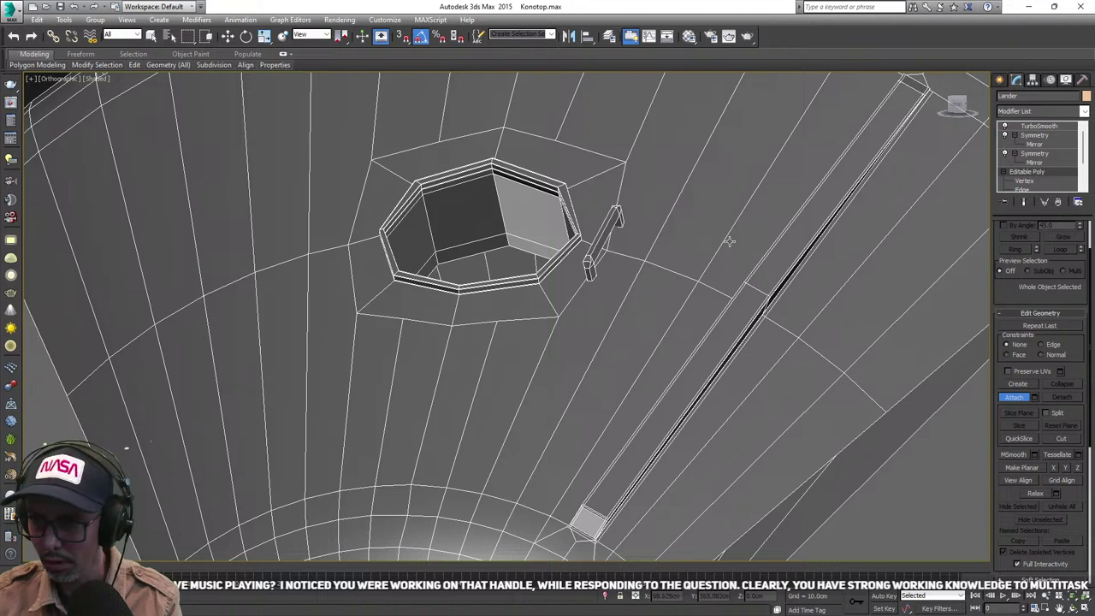
- Select the attached bracket as an element and clone it along the world X axis to the opposite side of the round window
{"action": "left_click", "coordinate": [1040, 169]}
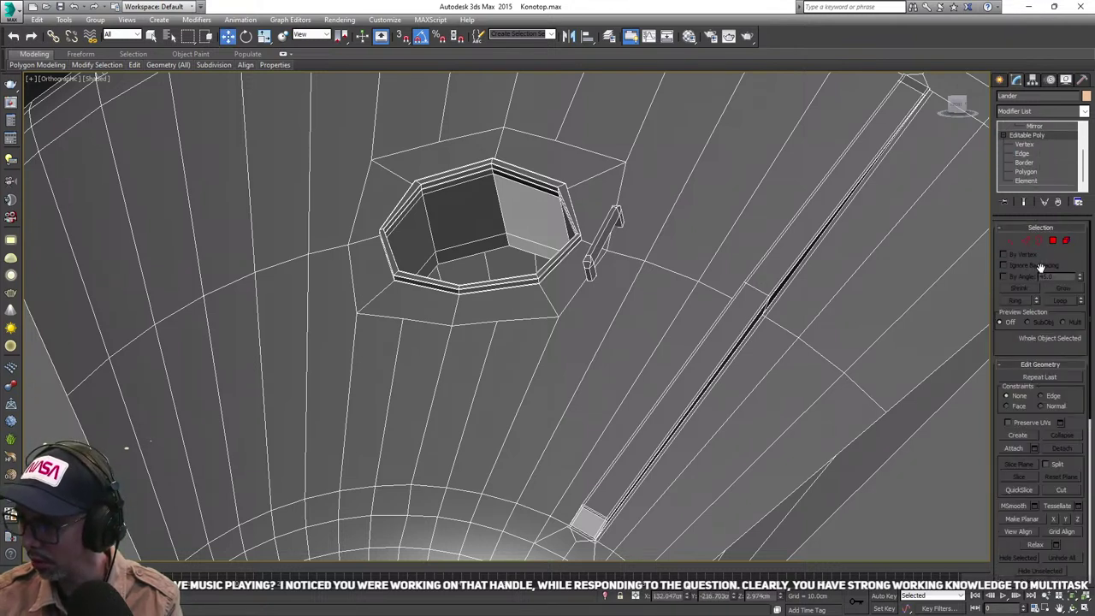
{"action": "key", "text": "5"}
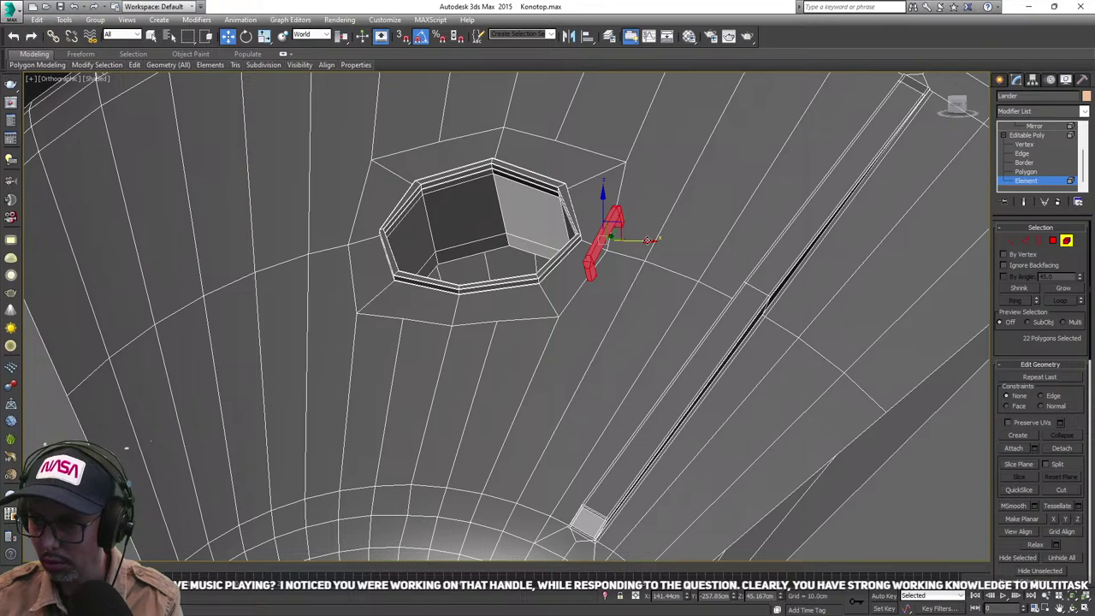
{"action": "middle_click_drag", "start_coordinate": [623, 205], "coordinate": [580, 167], "text": "alt"}
{"action": "left_click", "coordinate": [313, 35]}
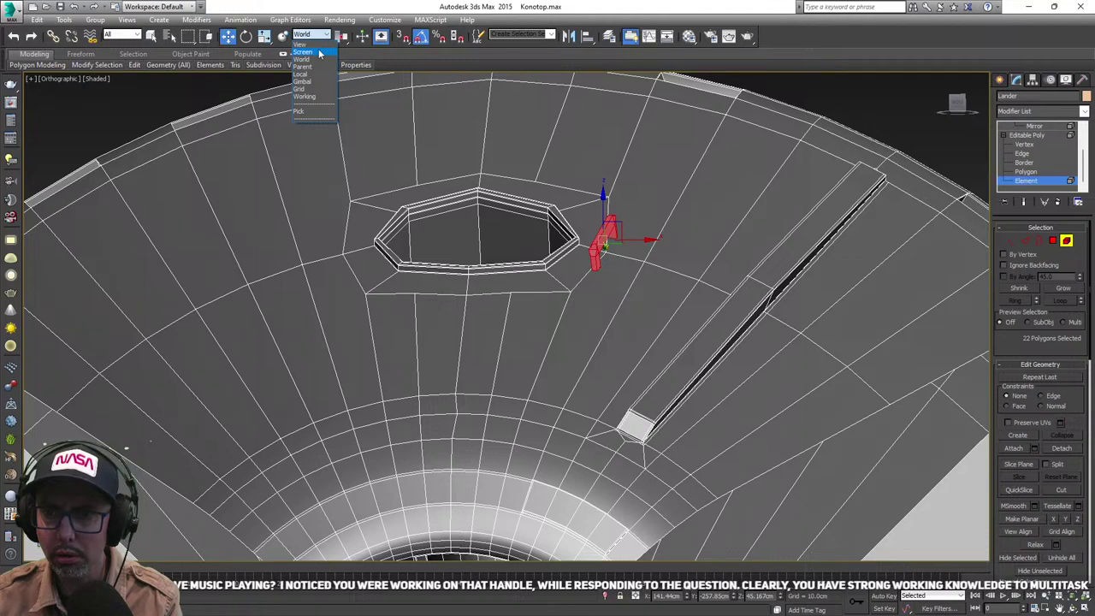
{"action": "left_click", "coordinate": [328, 32]}
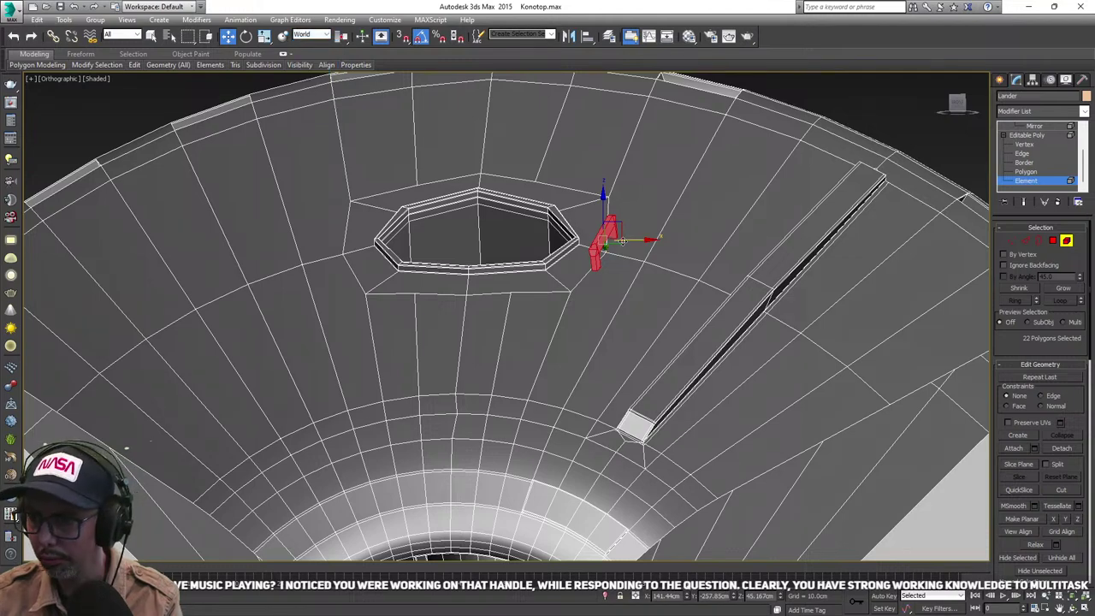
{"action": "middle_click_drag", "start_coordinate": [623, 242], "coordinate": [630, 306], "text": "alt"}
{"action": "mouse_move", "coordinate": [651, 244]}
{"action": "left_mouse_down", "text": "shift"}
{"action": "mouse_move", "coordinate": [558, 221]}
{"action": "mouse_move", "coordinate": [364, 214]}
{"action": "mouse_move", "coordinate": [346, 237]}
{"action": "left_mouse_up", "text": "shift"}
{"action": "left_click", "coordinate": [594, 323]}
- Rotate the cloned bracket to mirror the original's slant and move it along X closer to the window
{"action": "key", "text": "e"}
{"action": "middle_click_drag", "start_coordinate": [393, 245], "coordinate": [376, 207], "text": "alt"}
{"action": "key", "text": "w"}
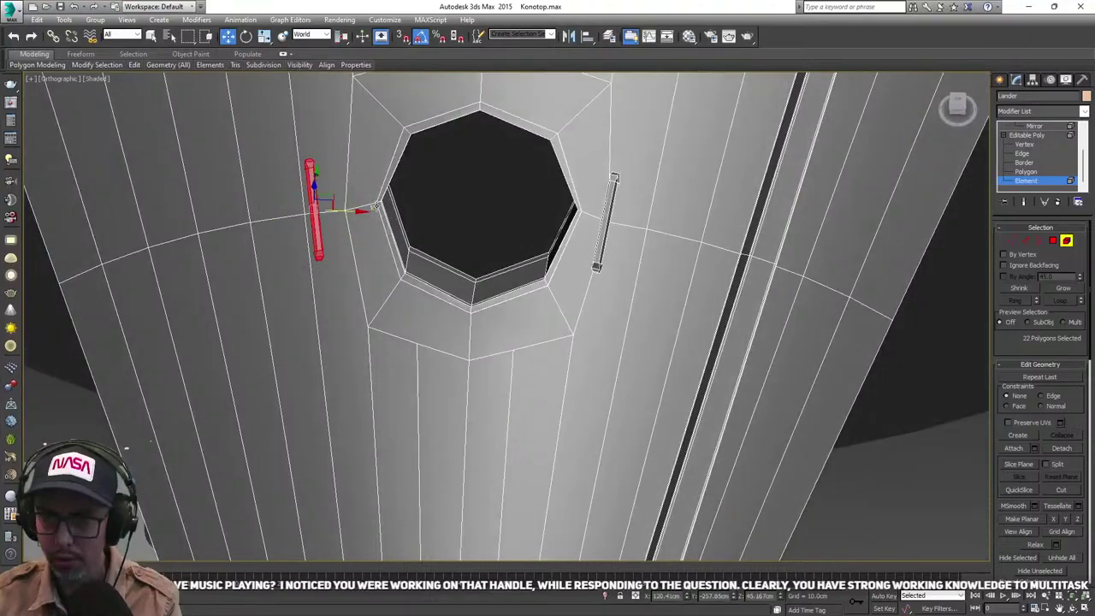
{"action": "left_click_drag", "start_coordinate": [333, 196], "coordinate": [364, 197]}
{"action": "middle_click_drag", "start_coordinate": [363, 197], "coordinate": [496, 178], "text": "alt"}
{"action": "scroll", "coordinate": [371, 178], "scroll_direction": "up", "scroll_amount": 2}
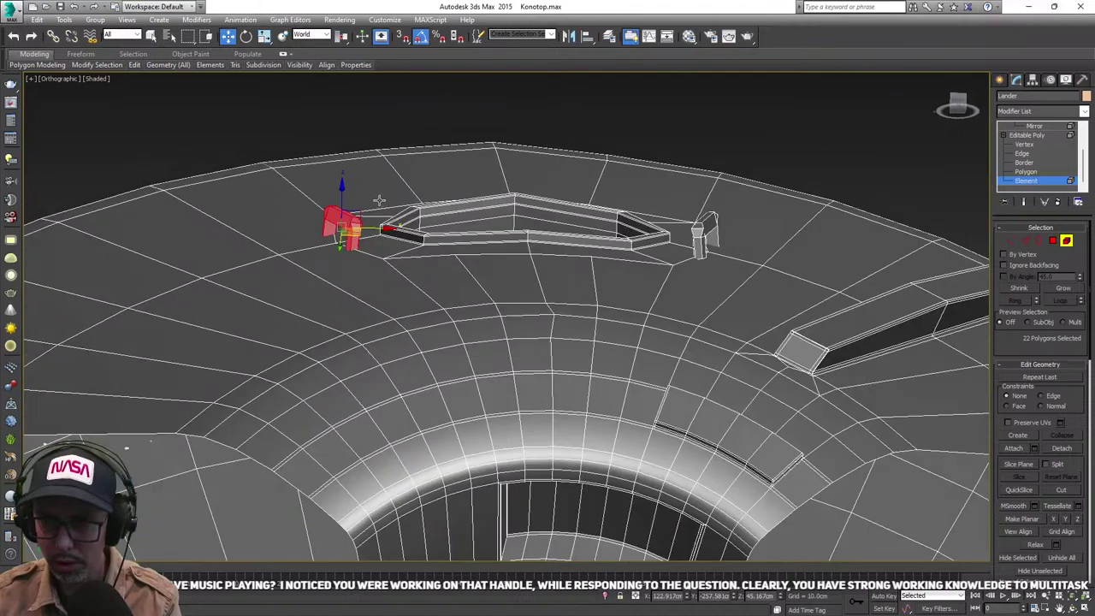
{"action": "middle_click_drag", "start_coordinate": [400, 210], "coordinate": [391, 230], "text": "alt"}
- Switch the rotation reference to the Working coordinate system and rotate the cloned bracket slightly to follow the hull beside the round window
{"action": "scroll", "coordinate": [365, 228], "scroll_direction": "up", "scroll_amount": 4}
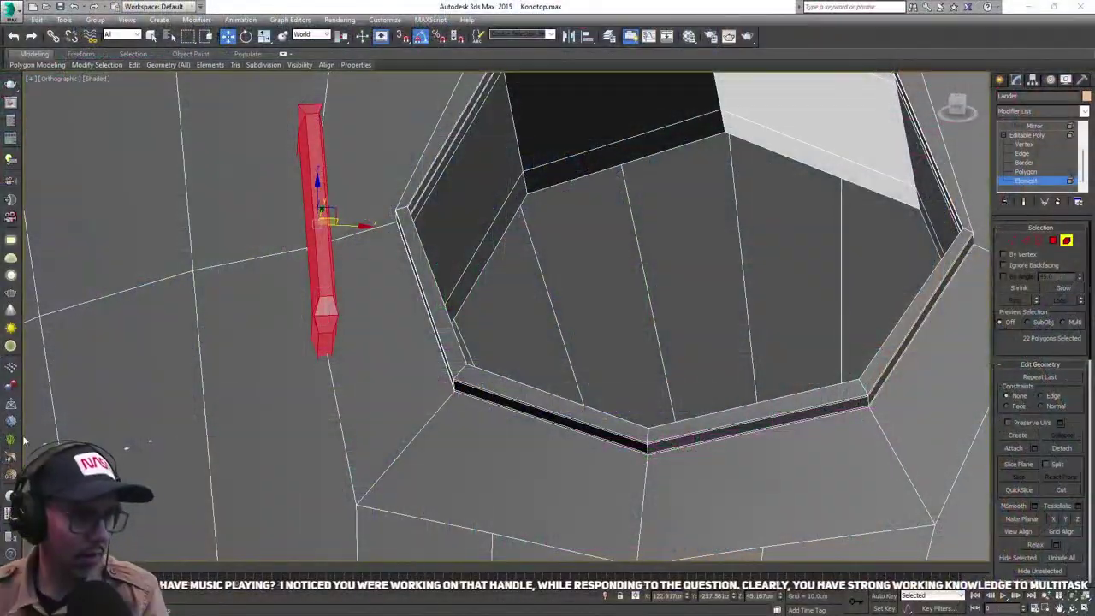
{"action": "middle_click_drag", "start_coordinate": [310, 420], "coordinate": [325, 244], "text": "alt"}
{"action": "key", "text": "e"}
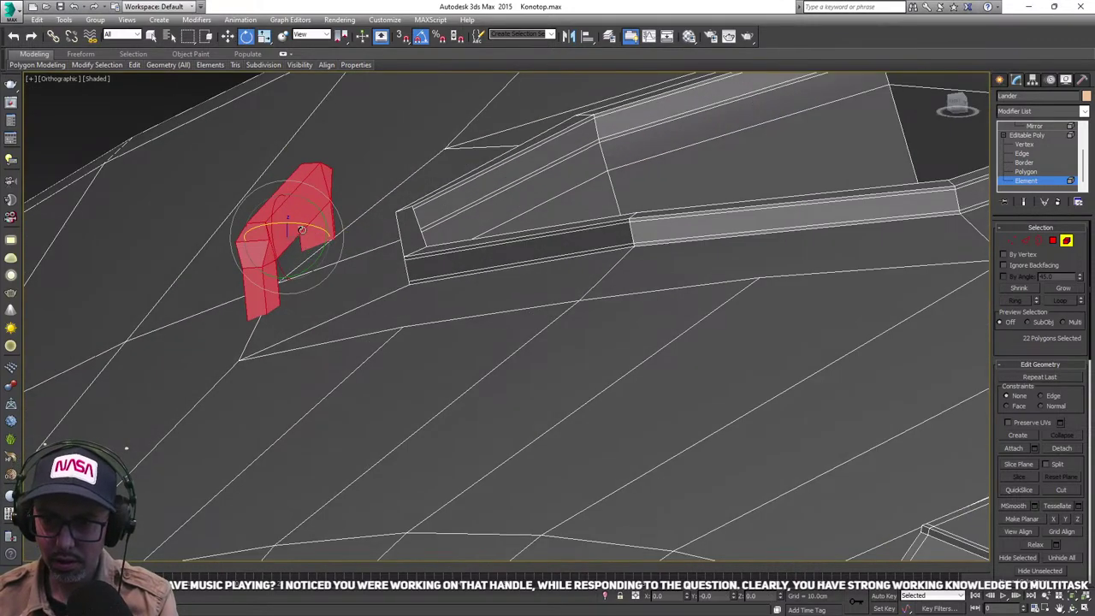
{"action": "left_click", "coordinate": [311, 35]}
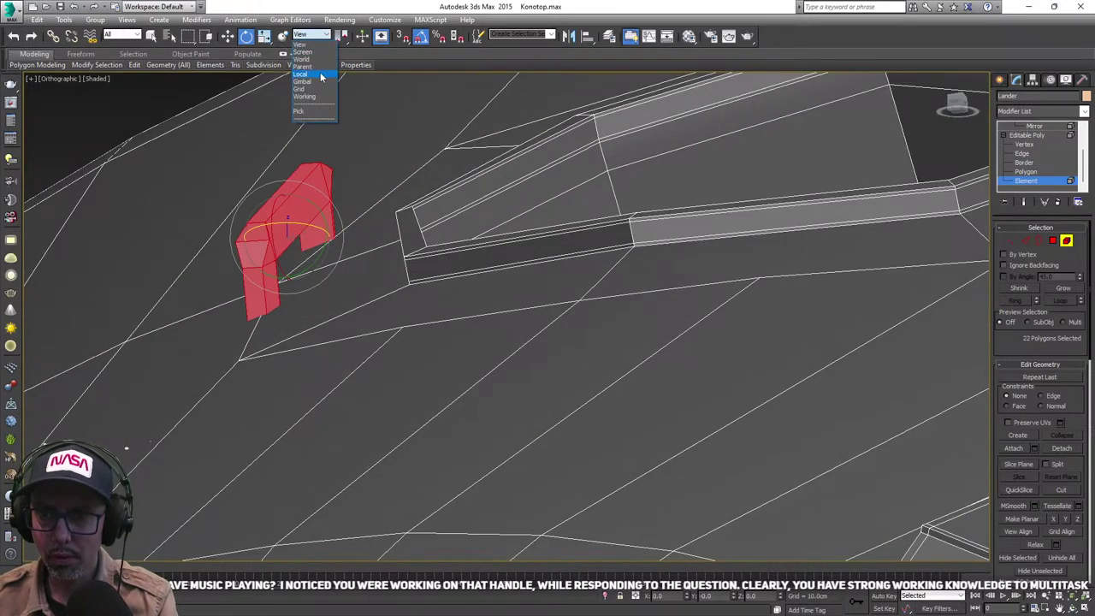
{"action": "left_click", "coordinate": [313, 77]}
{"action": "middle_click_drag", "start_coordinate": [300, 261], "coordinate": [402, 287], "text": "alt"}
{"action": "left_click", "coordinate": [311, 35]}
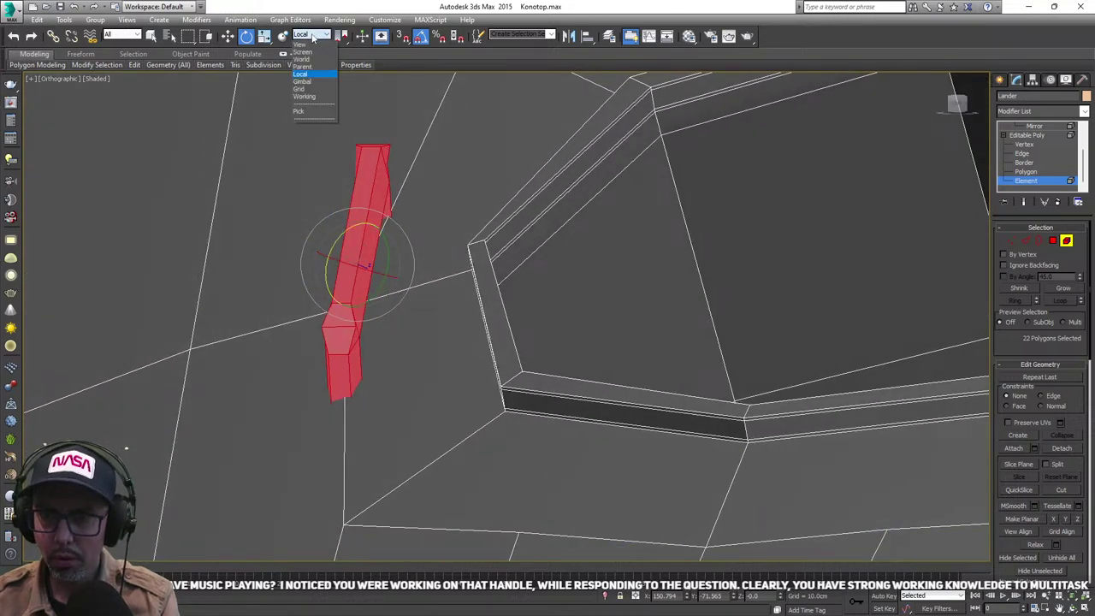
{"action": "left_click", "coordinate": [312, 96]}
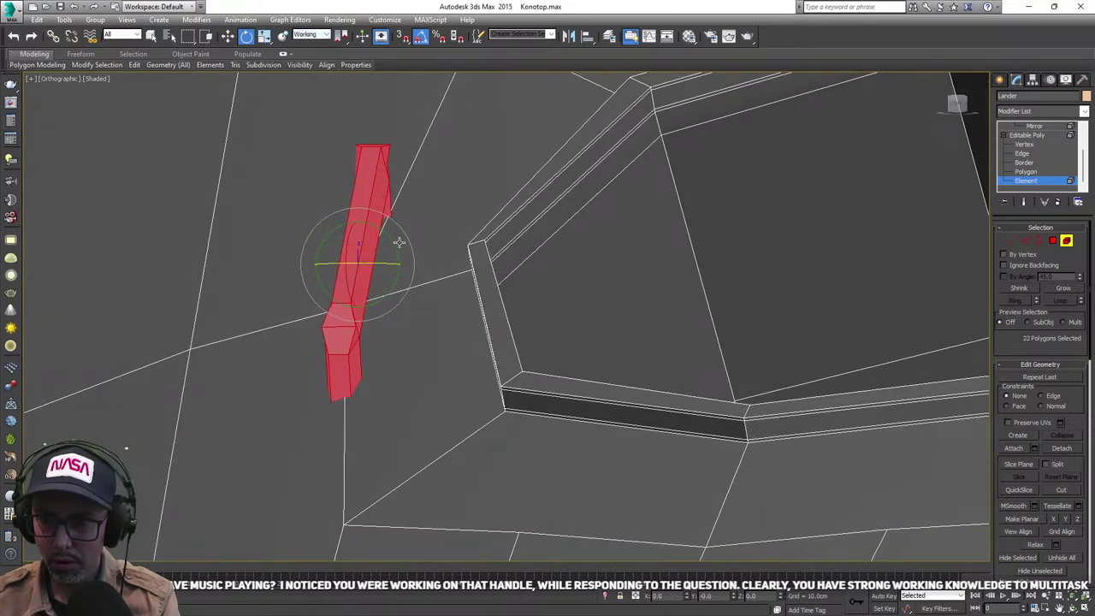
{"action": "left_click_drag", "start_coordinate": [397, 247], "coordinate": [396, 239]}
{"action": "scroll", "coordinate": [396, 241], "scroll_direction": "down", "scroll_amount": 3}
{"action": "middle_click_drag", "start_coordinate": [395, 241], "coordinate": [496, 205], "text": "alt"}
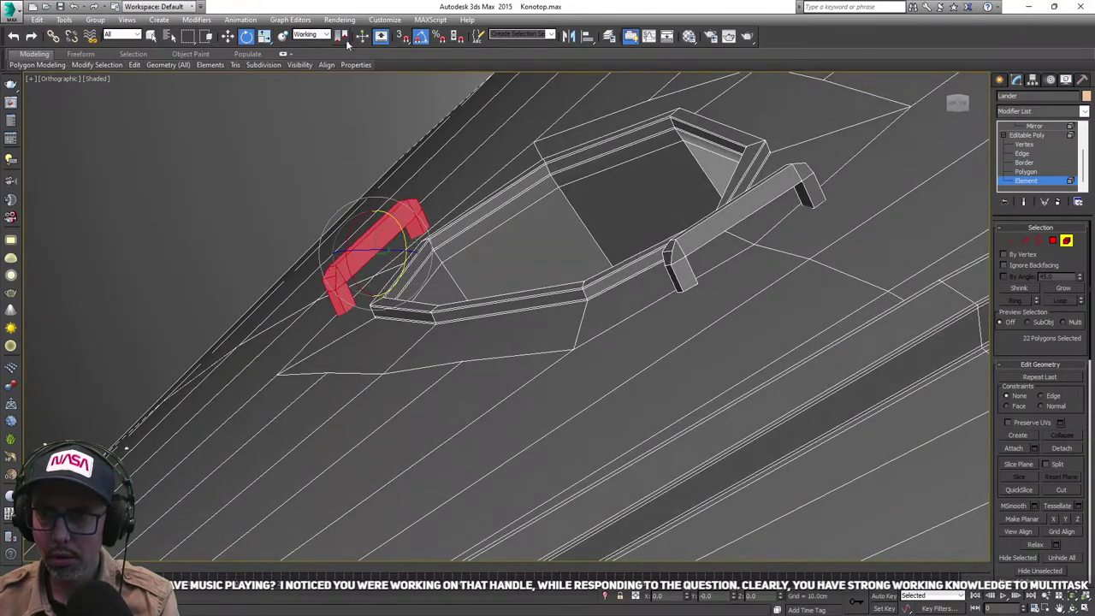
- Leave element editing and check the cloned bracket's shape with the Lander's TurboSmooth applied
{"action": "left_click", "coordinate": [1018, 135]}
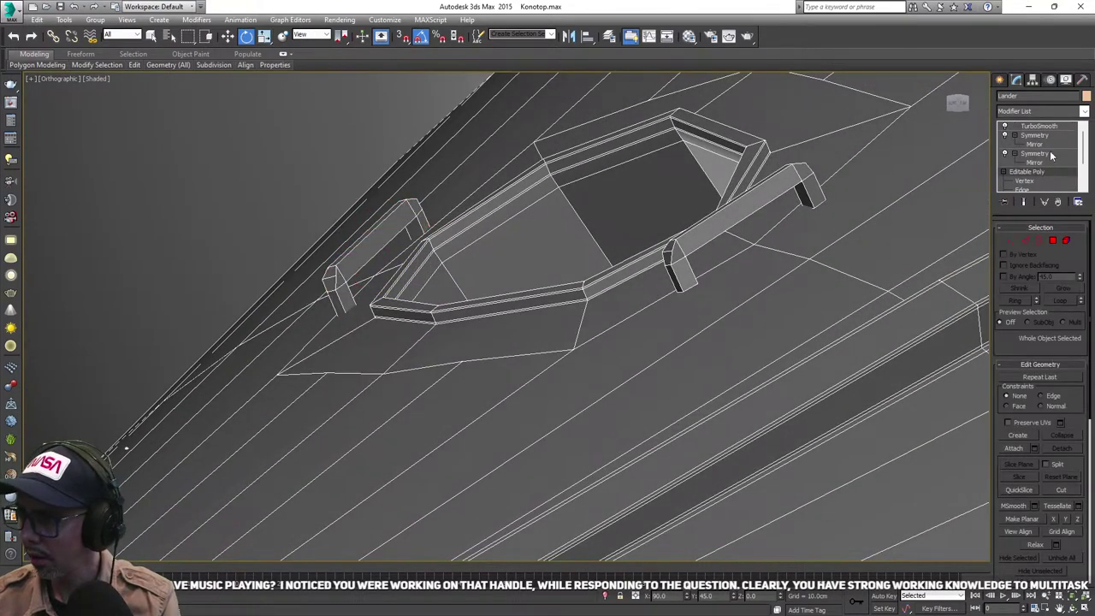
{"action": "left_click", "coordinate": [1038, 128]}
{"action": "scroll", "coordinate": [433, 347], "scroll_direction": "down", "scroll_amount": 3}
{"action": "mouse_move", "coordinate": [433, 348]}
{"action": "middle_mouse_down", "text": "alt"}
{"action": "mouse_move", "coordinate": [770, 279]}
{"action": "mouse_move", "coordinate": [789, 289]}
{"action": "middle_mouse_up", "text": "alt"}
{"action": "scroll", "coordinate": [486, 259], "scroll_direction": "up", "scroll_amount": 5}
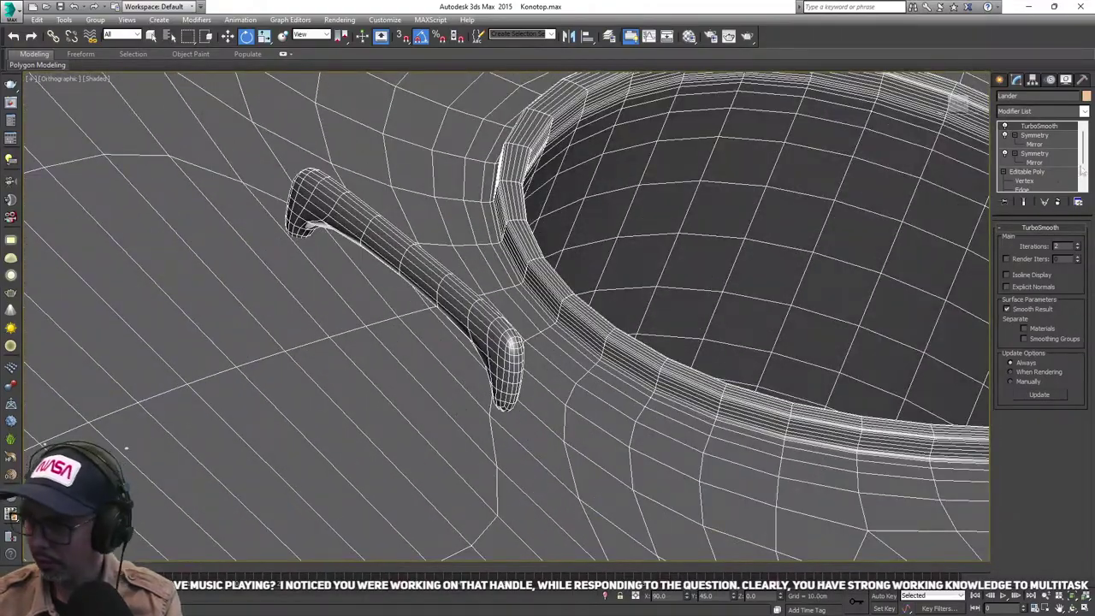
- Open the Lander's base mesh at edge level and select the four long edges of the cloned bracket's bar
{"action": "left_click", "coordinate": [1031, 188]}
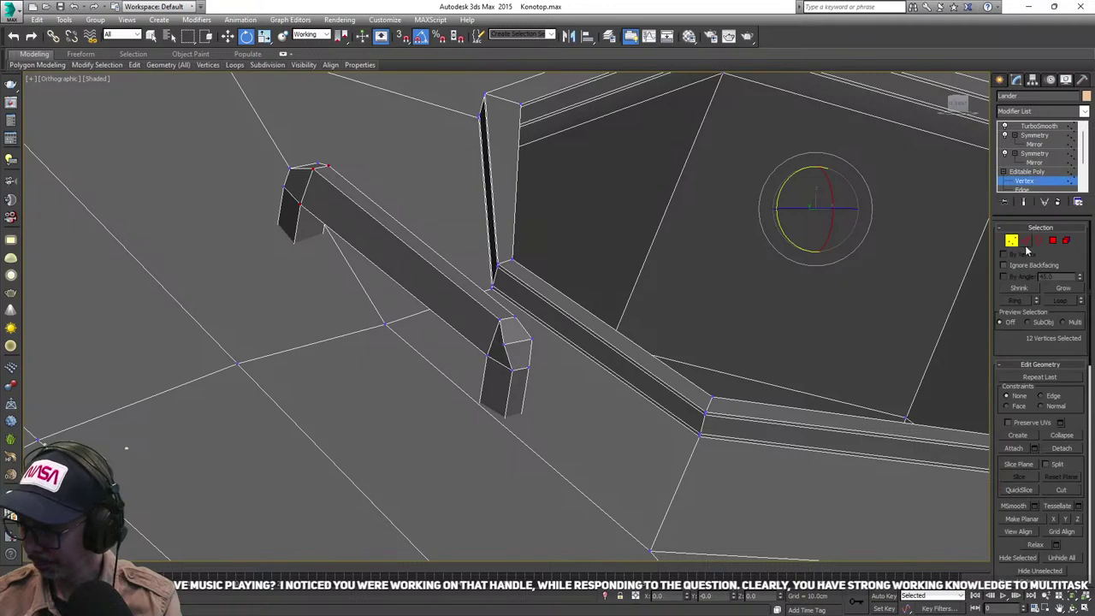
{"action": "scroll", "coordinate": [493, 273], "scroll_direction": "up", "scroll_amount": 2}
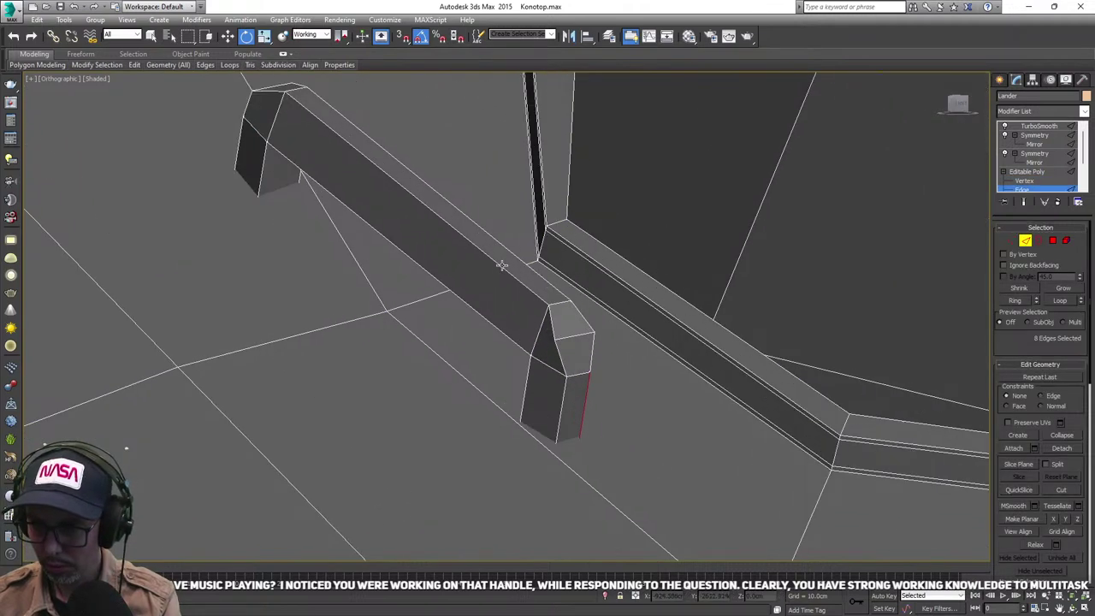
{"action": "left_click", "coordinate": [502, 265]}
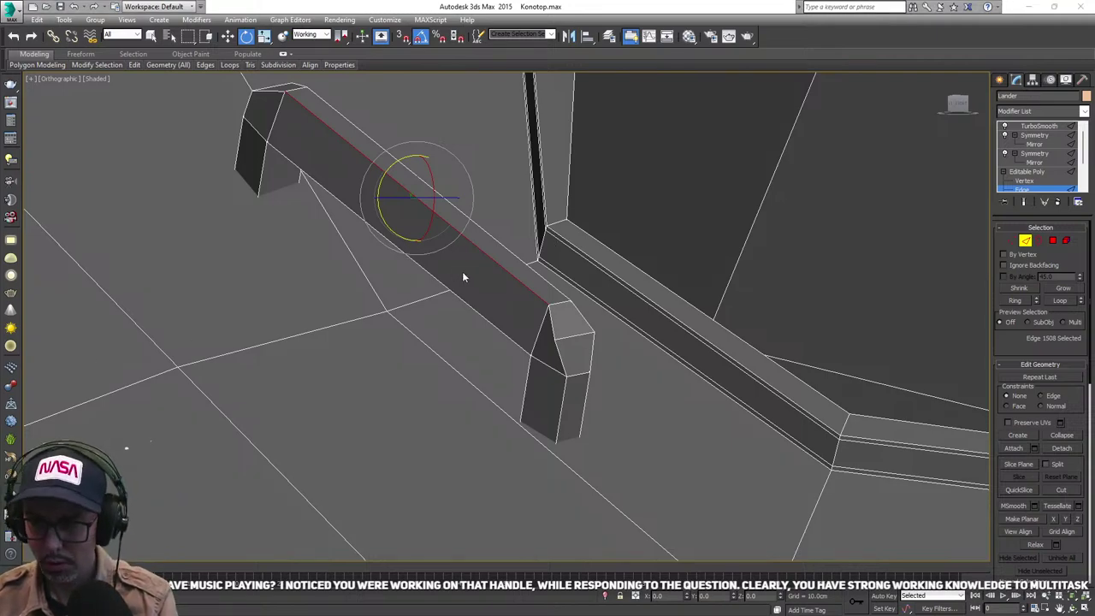
{"action": "middle_click_drag", "start_coordinate": [465, 277], "coordinate": [349, 292], "text": "alt"}
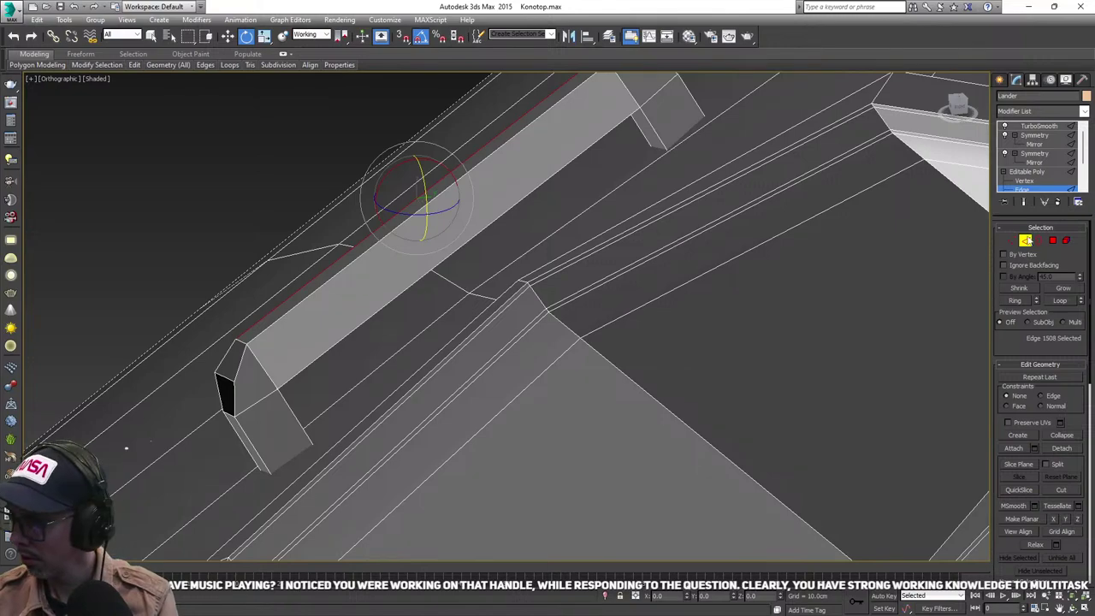
{"action": "middle_click_drag", "start_coordinate": [453, 271], "coordinate": [398, 285], "text": "alt"}
{"action": "key", "text": "q"}
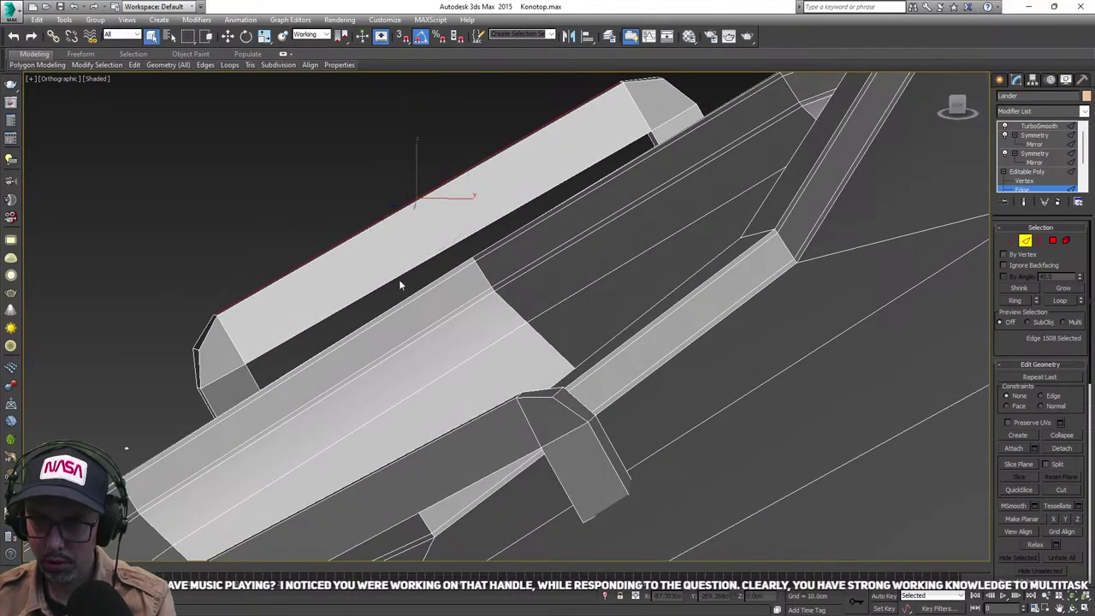
{"action": "left_click_drag", "start_coordinate": [328, 201], "coordinate": [328, 201]}
{"action": "middle_click_drag", "start_coordinate": [329, 202], "coordinate": [367, 266], "text": "alt"}
- Connect the bar's selected edges with 2 segments and a pinch of 92, with the smoothed end result shown
{"action": "right_click", "coordinate": [306, 202]}
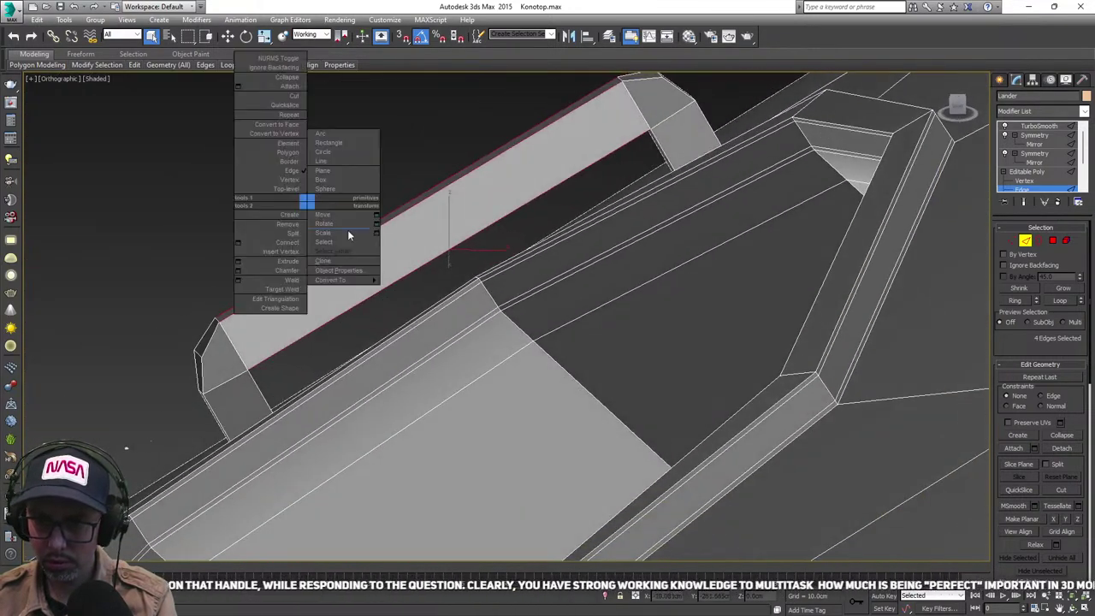
{"action": "left_click", "coordinate": [239, 242]}
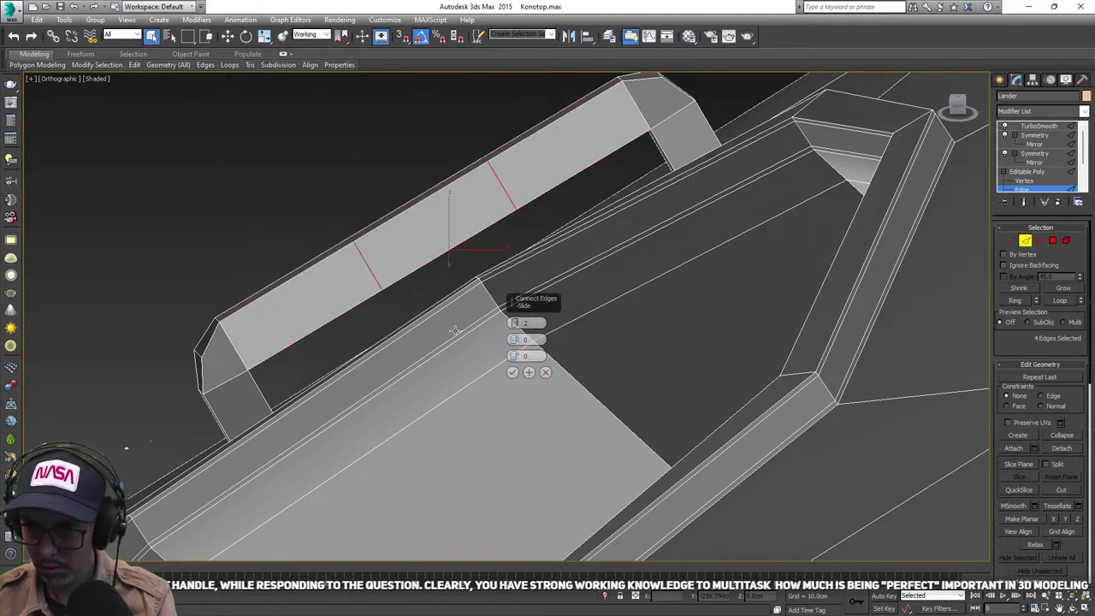
{"action": "left_click", "coordinate": [1024, 202]}
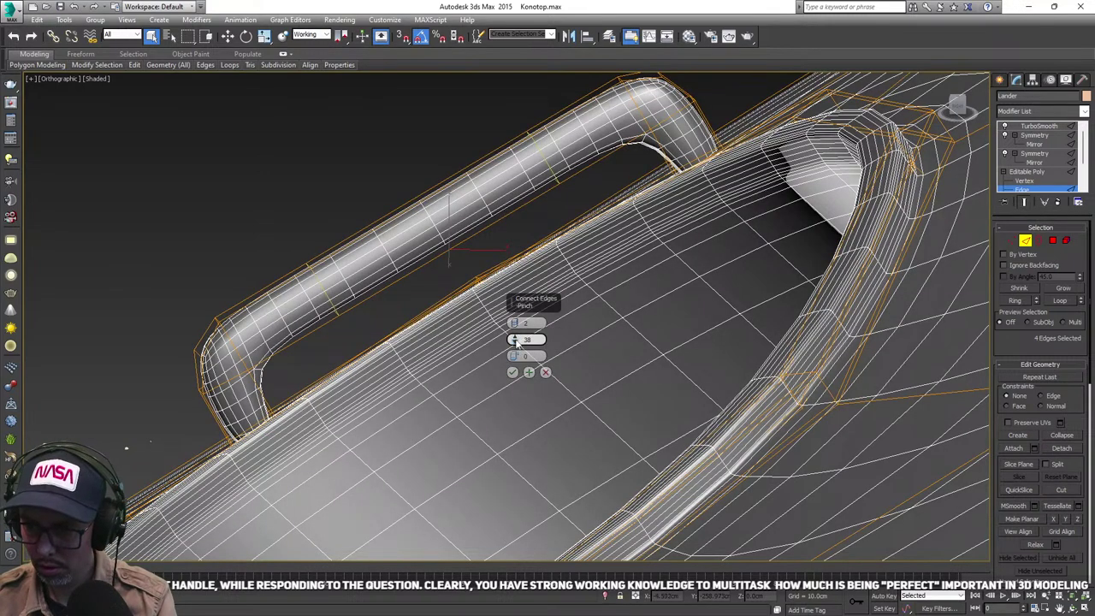
{"action": "left_click_drag", "start_coordinate": [515, 339], "coordinate": [509, 214]}
{"action": "left_click", "coordinate": [513, 373]}
- Select the lengthwise edges of both legs of the cloned bracket
{"action": "scroll", "coordinate": [292, 325], "scroll_direction": "up", "scroll_amount": 5}
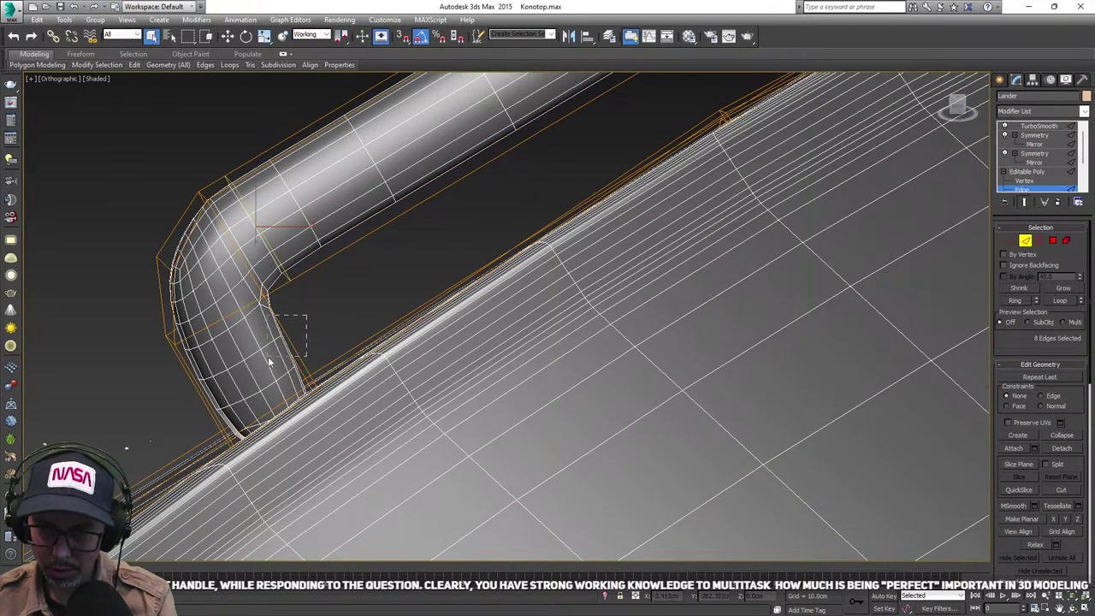
{"action": "left_click", "coordinate": [272, 364]}
{"action": "left_click_drag", "start_coordinate": [221, 367], "coordinate": [221, 367], "text": "ctrl"}
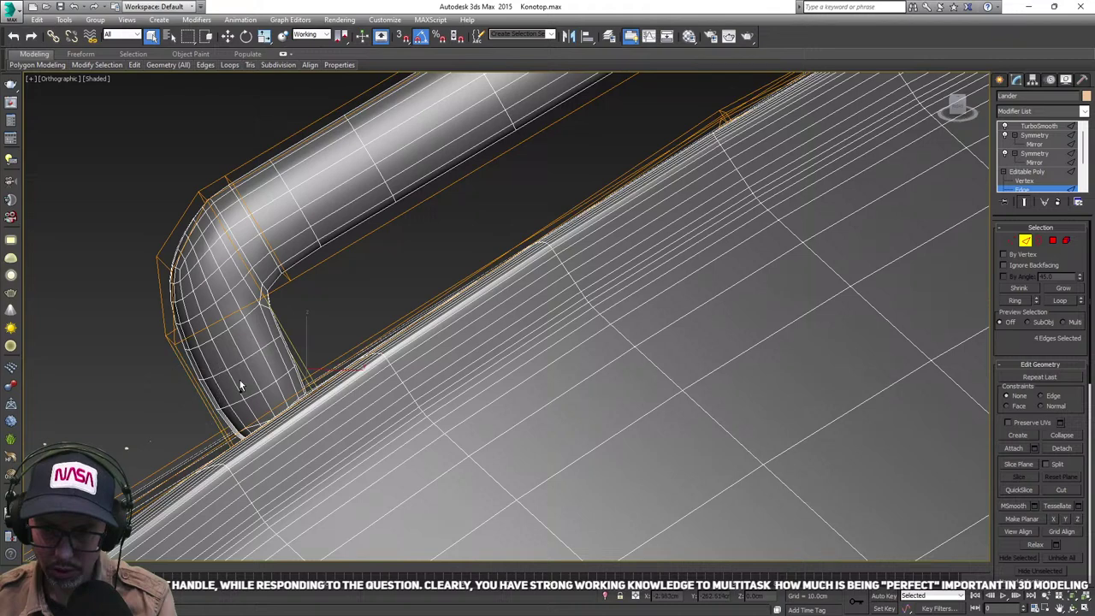
{"action": "middle_click_drag", "start_coordinate": [645, 211], "coordinate": [597, 243]}
{"action": "scroll", "coordinate": [720, 136], "scroll_direction": "down", "scroll_amount": 2}
{"action": "middle_click_drag", "start_coordinate": [721, 135], "coordinate": [239, 442]}
{"action": "scroll", "coordinate": [460, 268], "scroll_direction": "up", "scroll_amount": 3}
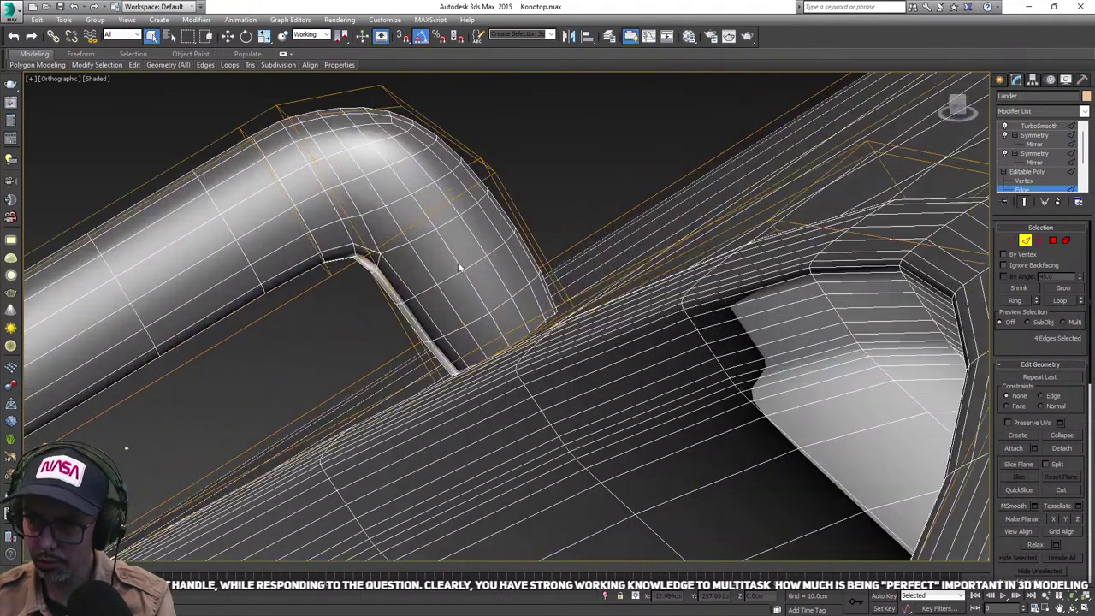
{"action": "left_click_drag", "start_coordinate": [584, 175], "coordinate": [500, 246], "text": "ctrl"}
{"action": "left_click_drag", "start_coordinate": [311, 369], "coordinate": [401, 305], "text": "ctrl"}
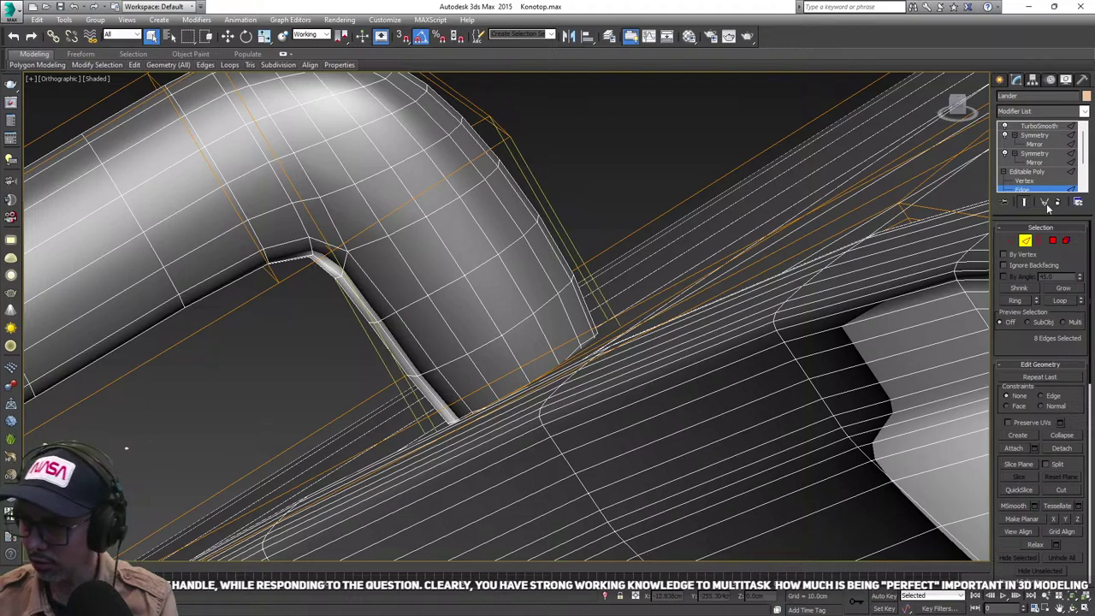
- Connect the selected leg edges with 2 segments and a pinch of 92
{"action": "right_click", "coordinate": [585, 164]}
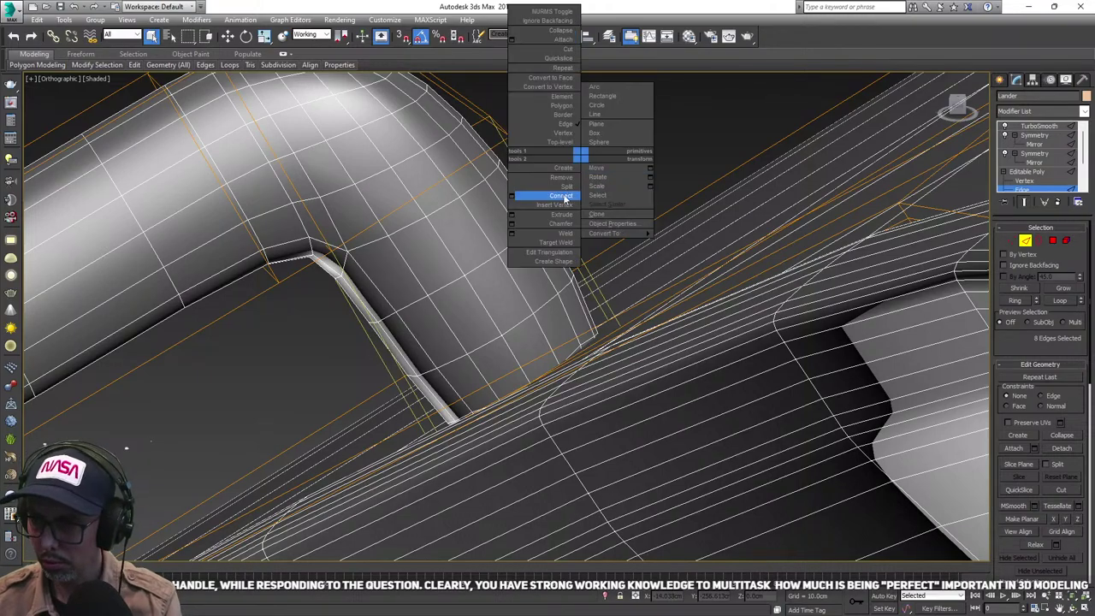
{"action": "left_click", "coordinate": [514, 196]}
{"action": "scroll", "coordinate": [532, 335], "scroll_direction": "down", "scroll_amount": 3}
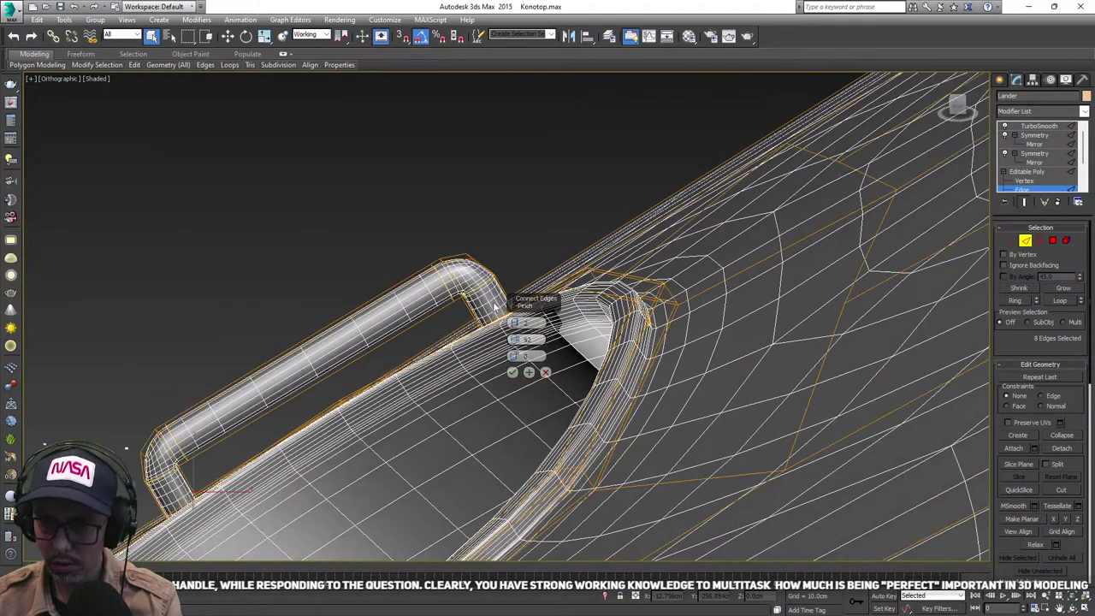
{"action": "middle_click_drag", "start_coordinate": [533, 335], "coordinate": [474, 330], "text": "alt"}
{"action": "left_click", "coordinate": [513, 373]}
- Leave sub-object editing of the base mesh and deselect the Lander to show it shaded without its wireframe
{"action": "scroll", "coordinate": [547, 351], "scroll_direction": "down", "scroll_amount": 6}
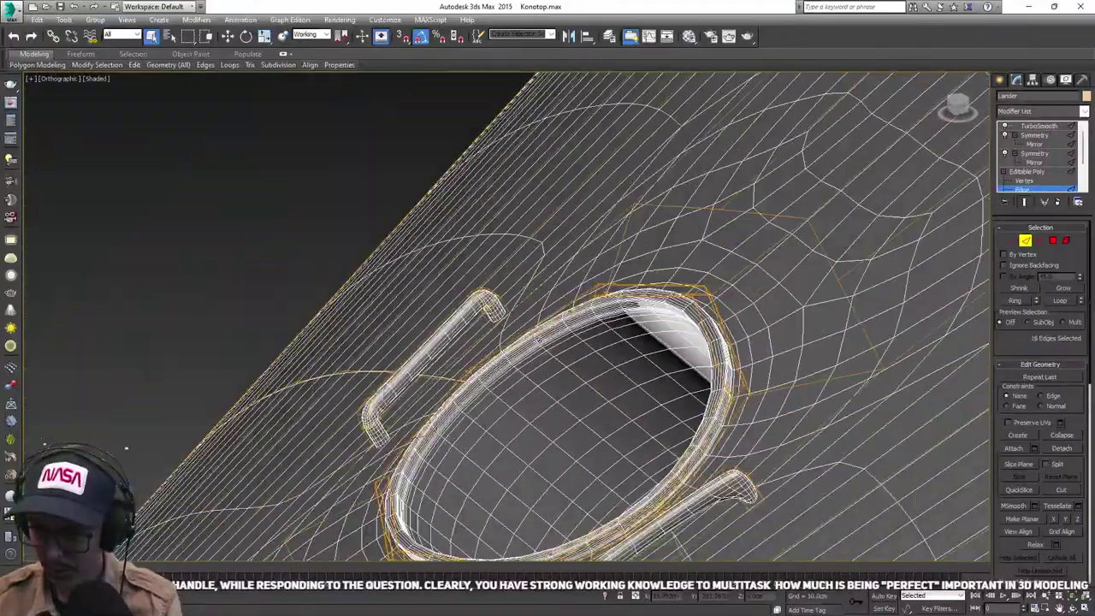
{"action": "middle_click_drag", "start_coordinate": [562, 354], "coordinate": [486, 350]}
{"action": "scroll", "coordinate": [512, 347], "scroll_direction": "down", "scroll_amount": 1}
{"action": "left_click", "coordinate": [1035, 241]}
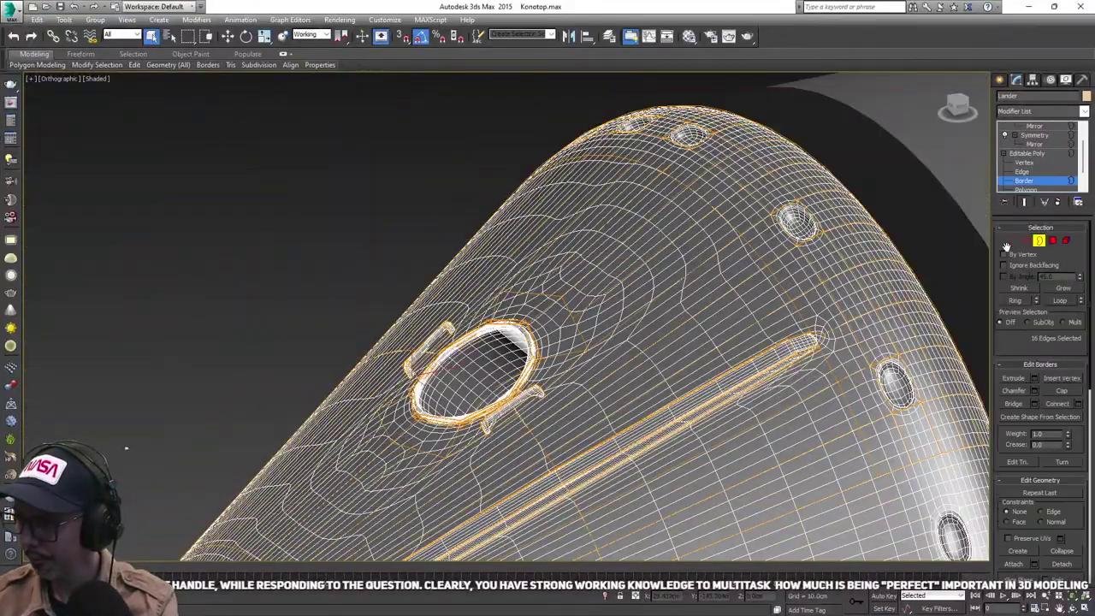
{"action": "left_click", "coordinate": [1039, 240]}
{"action": "middle_click_drag", "start_coordinate": [732, 255], "coordinate": [748, 225]}
{"action": "key", "text": "F3"}
{"action": "key", "text": "F3"}
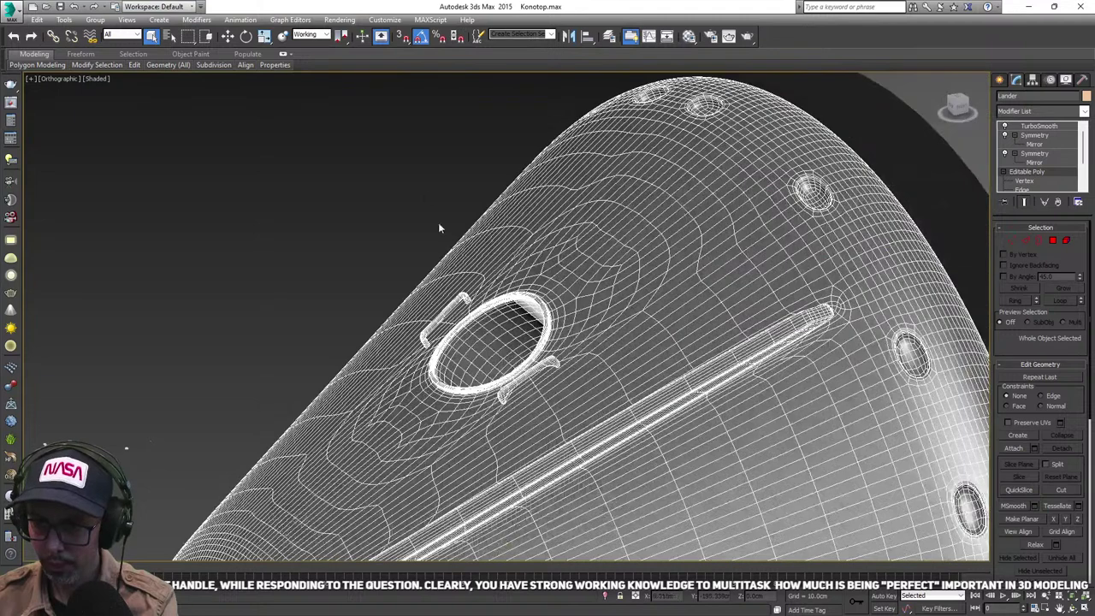
{"action": "left_click", "coordinate": [438, 224]}
{"action": "mouse_move", "coordinate": [487, 327]}
{"action": "middle_mouse_down", "text": "alt"}
{"action": "mouse_move", "coordinate": [501, 348]}
{"action": "mouse_move", "coordinate": [539, 189]}
{"action": "mouse_move", "coordinate": [317, 254]}
{"action": "mouse_move", "coordinate": [132, 328]}
{"action": "mouse_move", "coordinate": [196, 322]}
{"action": "mouse_move", "coordinate": [29, 357]}
{"action": "middle_mouse_up", "text": "alt"}
{"action": "scroll", "coordinate": [502, 347], "scroll_direction": "down", "scroll_amount": 3}
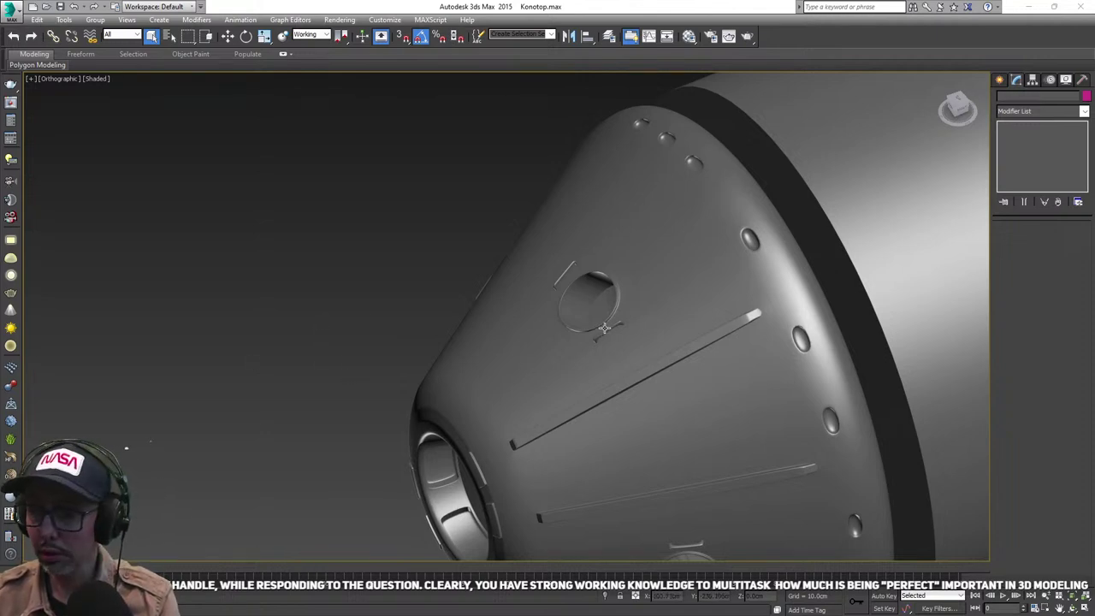
- Examine the smoothed handle brackets on both sides of the round window from several angles
{"action": "middle_click_drag", "start_coordinate": [605, 330], "coordinate": [475, 313], "text": "alt"}
{"action": "scroll", "coordinate": [522, 224], "scroll_direction": "up", "scroll_amount": 4}
{"action": "middle_click_drag", "start_coordinate": [511, 247], "coordinate": [294, 411]}
{"action": "scroll", "coordinate": [483, 346], "scroll_direction": "down", "scroll_amount": 1}
{"action": "scroll", "coordinate": [430, 234], "scroll_direction": "up", "scroll_amount": 3}
{"action": "scroll", "coordinate": [431, 242], "scroll_direction": "down", "scroll_amount": 3}
{"action": "middle_click_drag", "start_coordinate": [458, 272], "coordinate": [399, 321]}
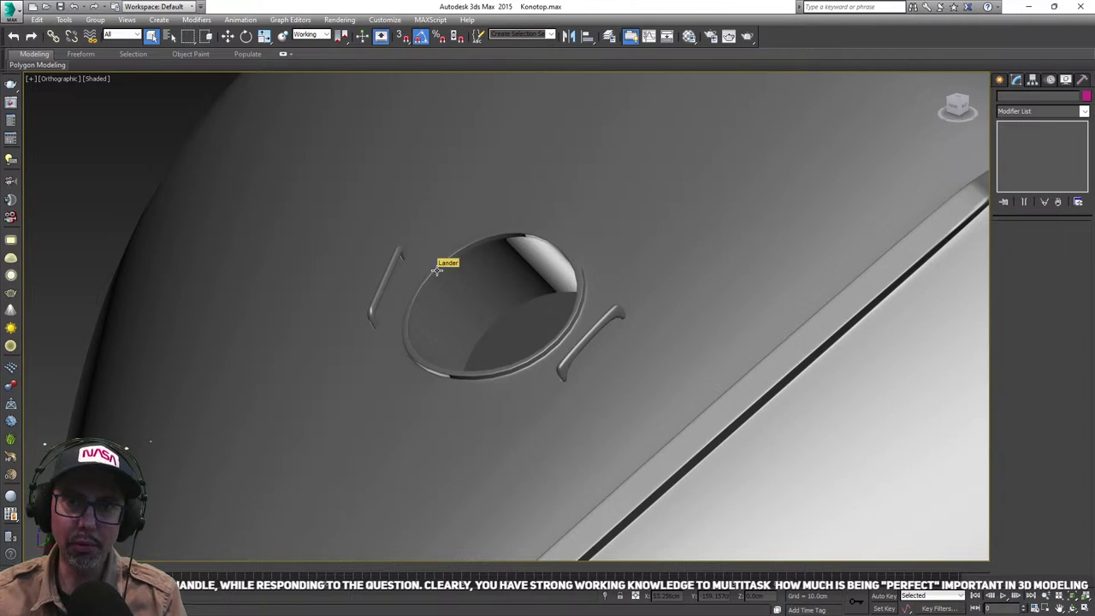
{"action": "middle_click_drag", "start_coordinate": [436, 266], "coordinate": [378, 311]}
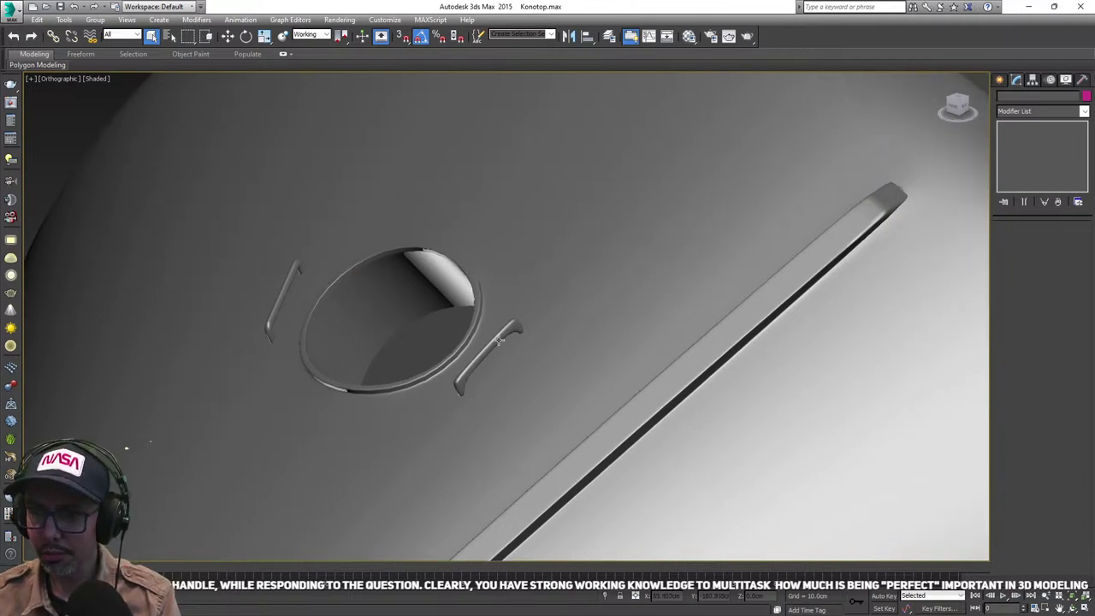
{"action": "mouse_move", "coordinate": [433, 337]}
{"action": "middle_mouse_down", "text": "alt"}
{"action": "mouse_move", "coordinate": [450, 330]}
{"action": "mouse_move", "coordinate": [458, 340]}
{"action": "mouse_move", "coordinate": [261, 413]}
{"action": "middle_mouse_up", "text": "alt"}
{"action": "scroll", "coordinate": [465, 330], "scroll_direction": "down", "scroll_amount": 2}
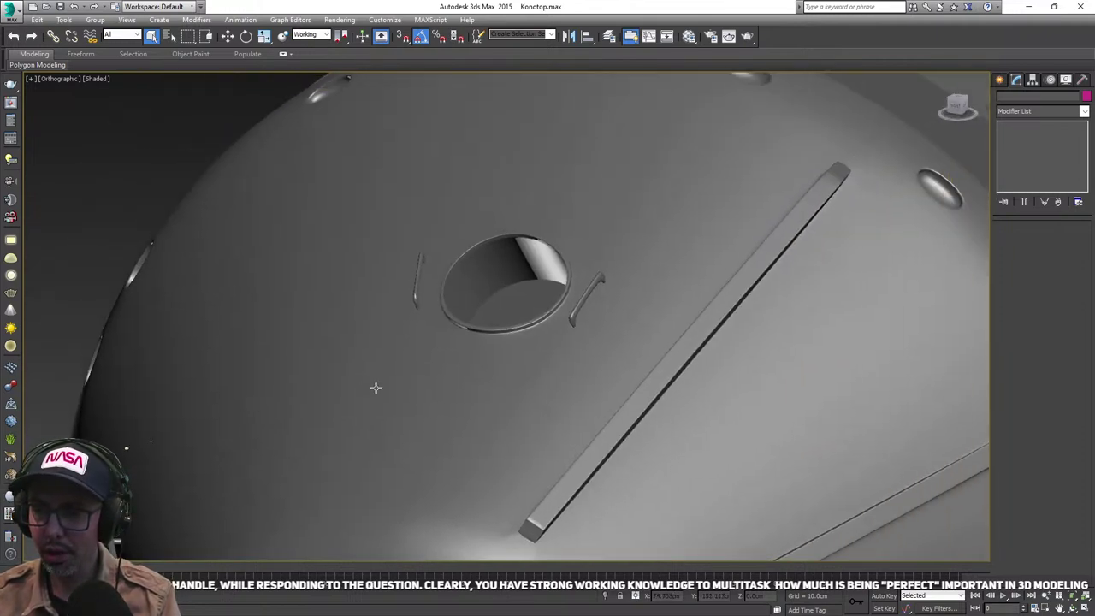
{"action": "middle_click_drag", "start_coordinate": [456, 367], "coordinate": [394, 412]}
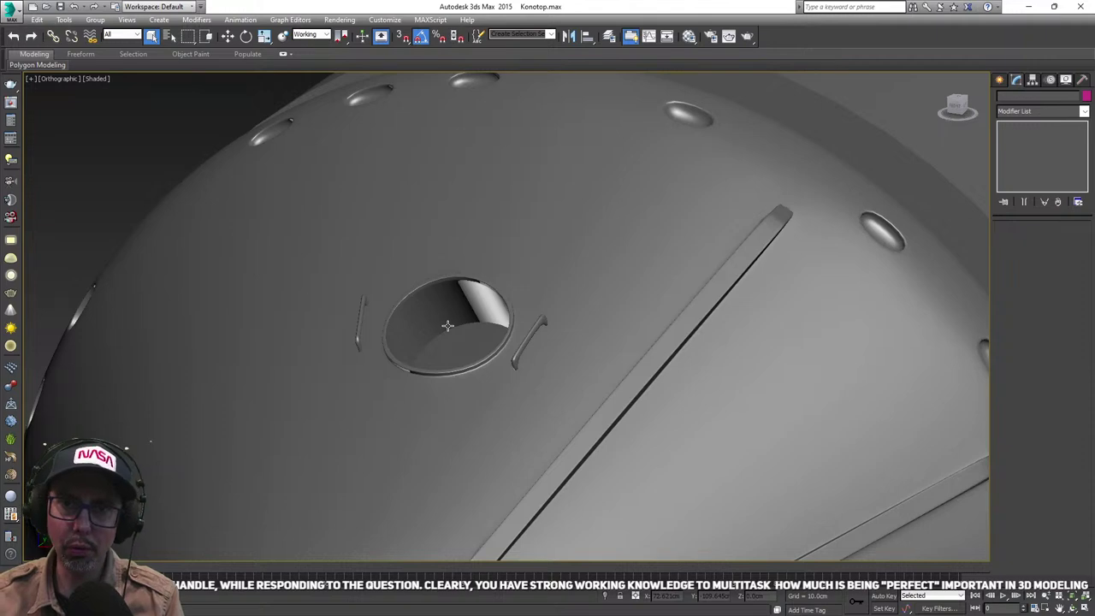
{"action": "middle_click_drag", "start_coordinate": [453, 311], "coordinate": [402, 373]}
- Select the Lander and examine the smoothed mesh of the original bracket beside the round window
{"action": "left_click", "coordinate": [399, 364]}
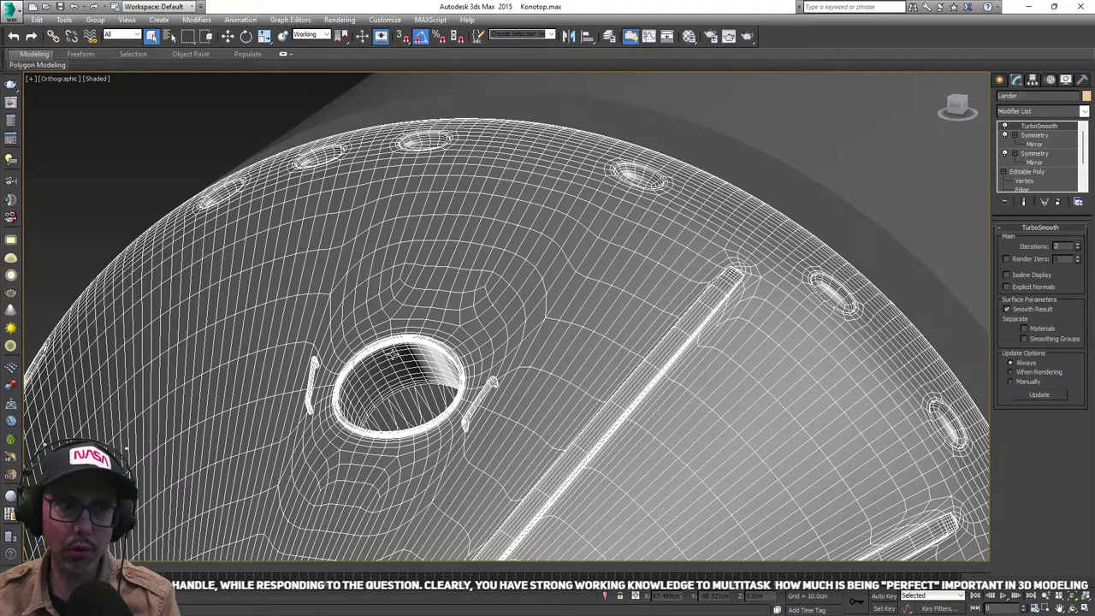
{"action": "scroll", "coordinate": [336, 398], "scroll_direction": "up", "scroll_amount": 3}
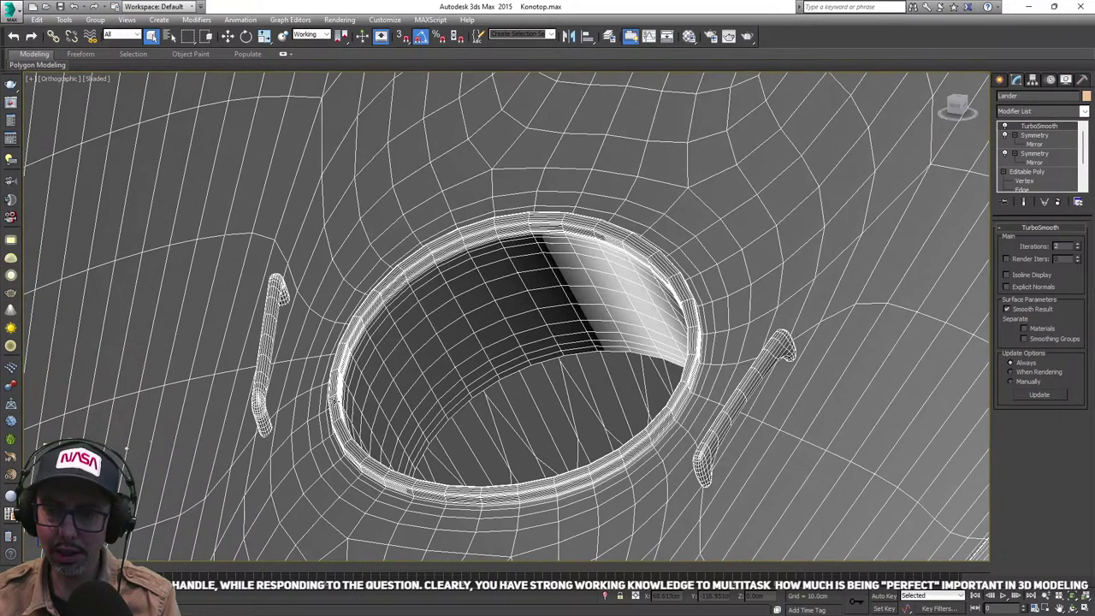
{"action": "mouse_move", "coordinate": [367, 379]}
{"action": "middle_mouse_down", "text": "alt"}
{"action": "mouse_move", "coordinate": [329, 377]}
{"action": "mouse_move", "coordinate": [339, 361]}
{"action": "middle_mouse_up", "text": "alt"}
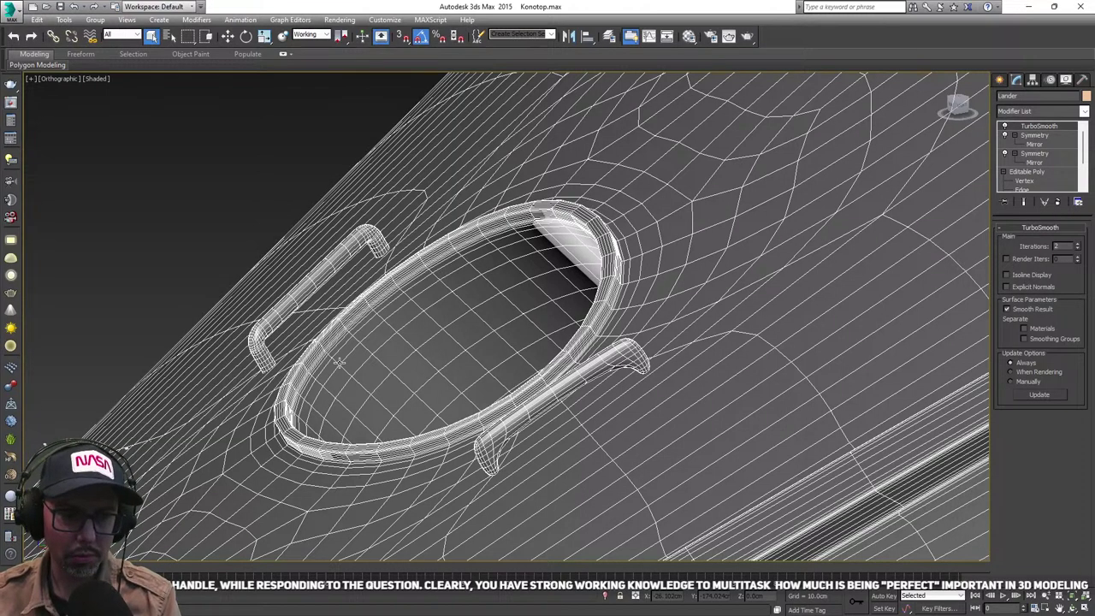
{"action": "middle_click_drag", "start_coordinate": [541, 368], "coordinate": [481, 331]}
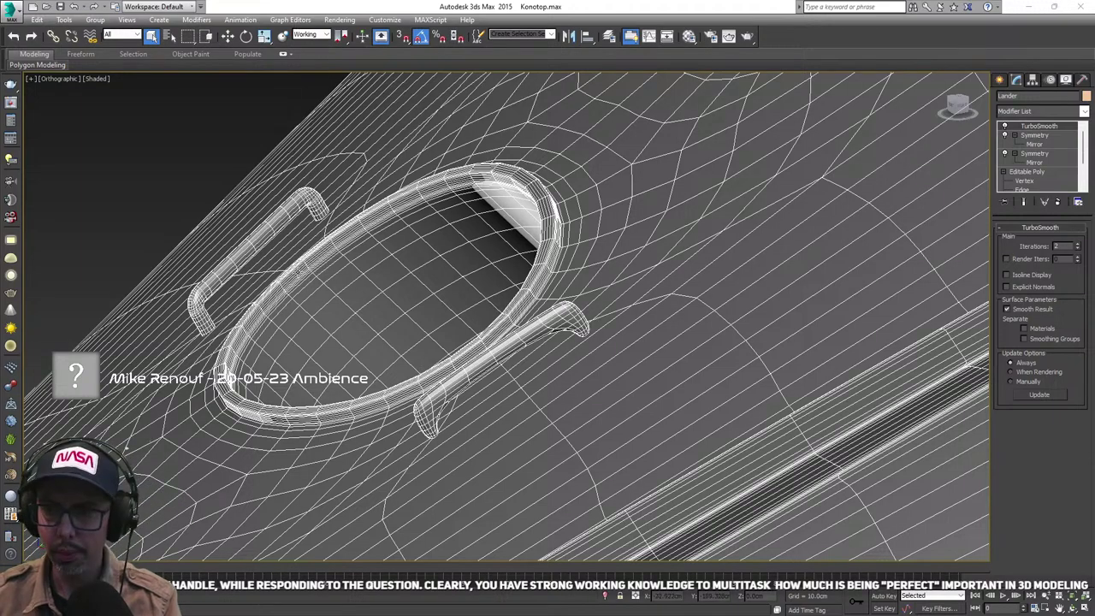
{"action": "scroll", "coordinate": [304, 342], "scroll_direction": "down", "scroll_amount": 6}
{"action": "scroll", "coordinate": [312, 355], "scroll_direction": "up", "scroll_amount": 9}
{"action": "middle_click_drag", "start_coordinate": [546, 403], "coordinate": [523, 300]}
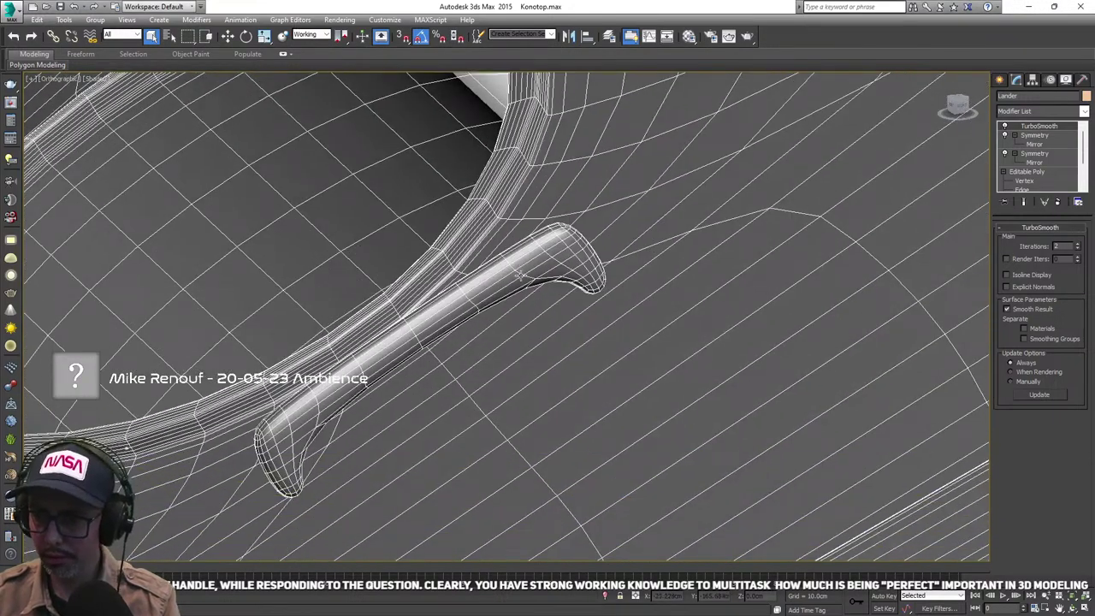
- Examine the smoothed wireframes of both handle brackets and the round window between them
{"action": "scroll", "coordinate": [374, 325], "scroll_direction": "down", "scroll_amount": 5}
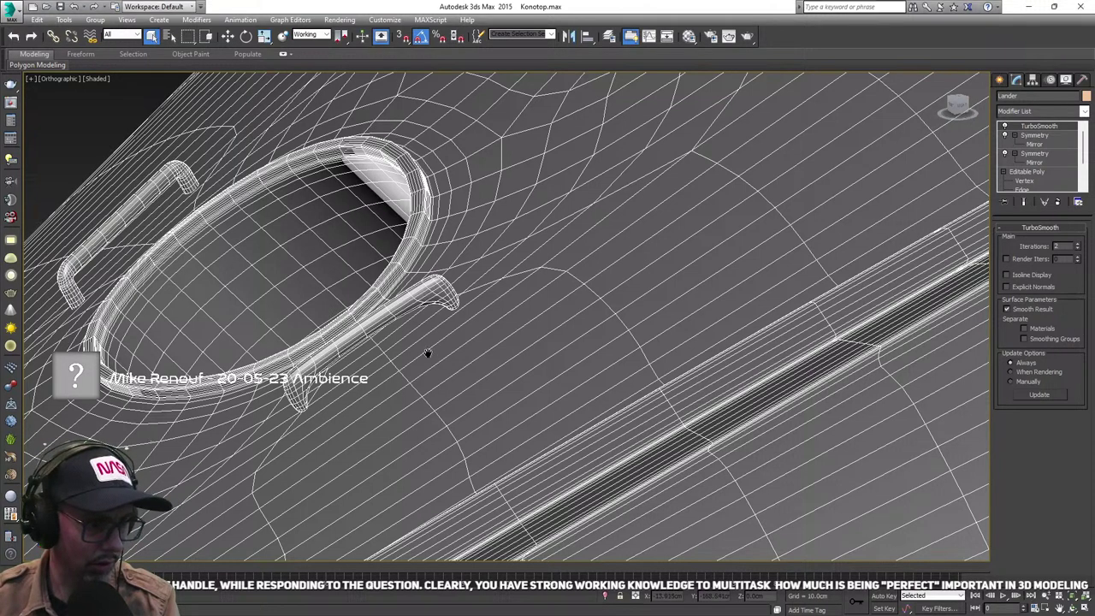
{"action": "mouse_move", "coordinate": [428, 354]}
{"action": "middle_mouse_down"}
{"action": "mouse_move", "coordinate": [347, 345]}
{"action": "mouse_move", "coordinate": [439, 362]}
{"action": "middle_mouse_up"}
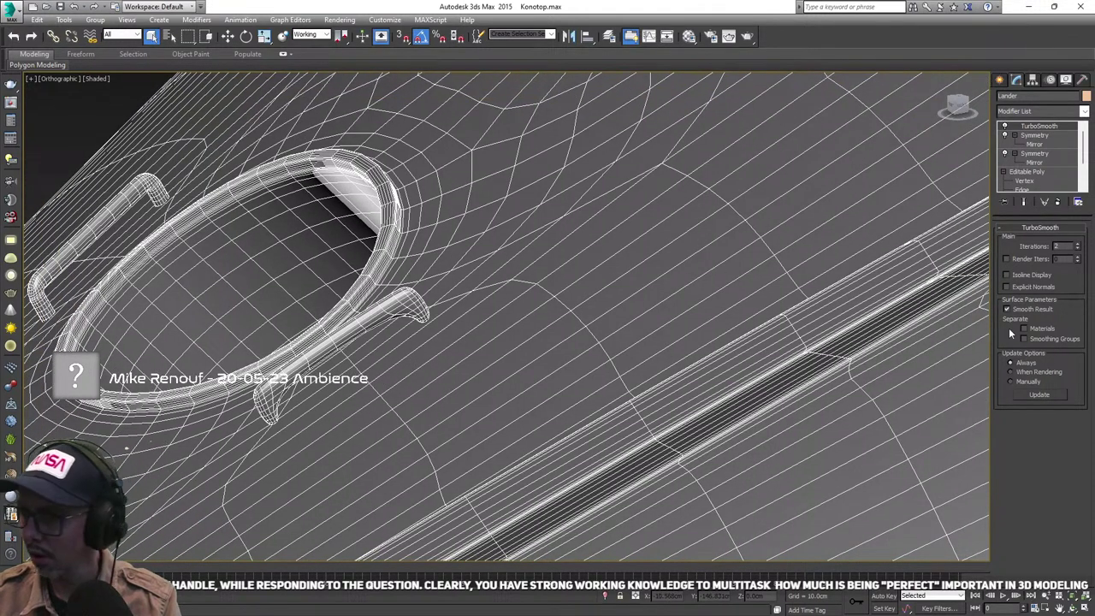
{"action": "middle_click_drag", "start_coordinate": [440, 282], "coordinate": [539, 285]}
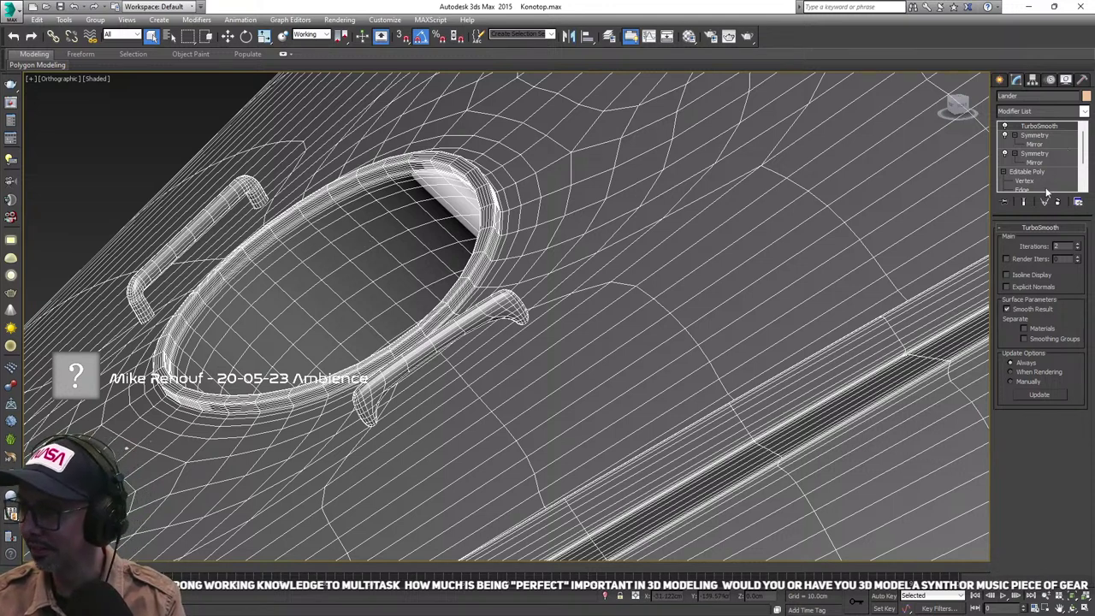
{"action": "scroll", "coordinate": [1044, 160], "scroll_direction": "down", "scroll_amount": 2}
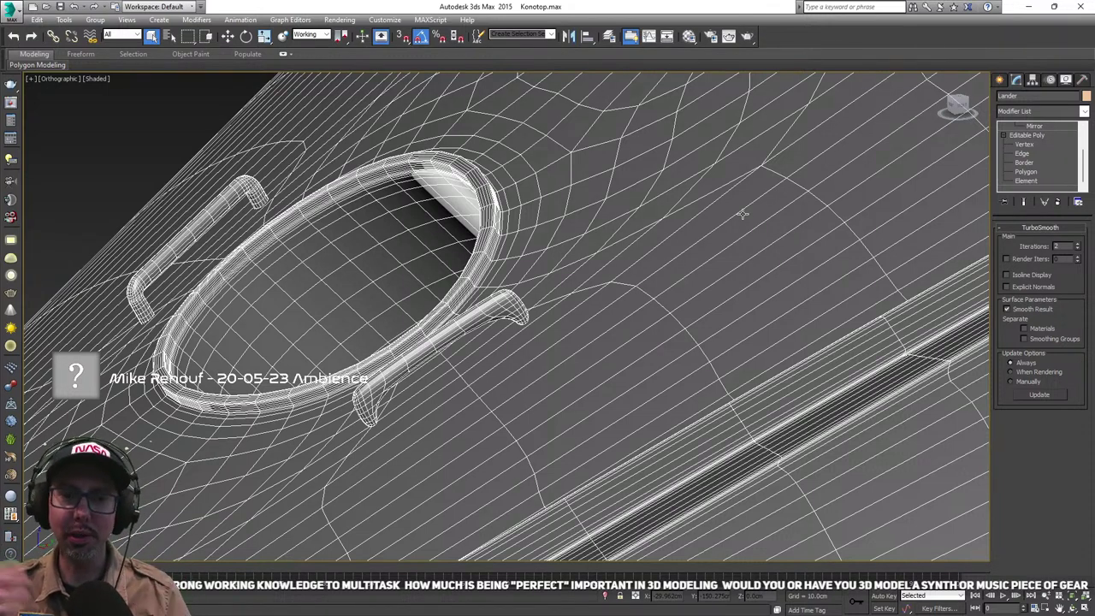
{"action": "scroll", "coordinate": [467, 274], "scroll_direction": "down", "scroll_amount": 5}
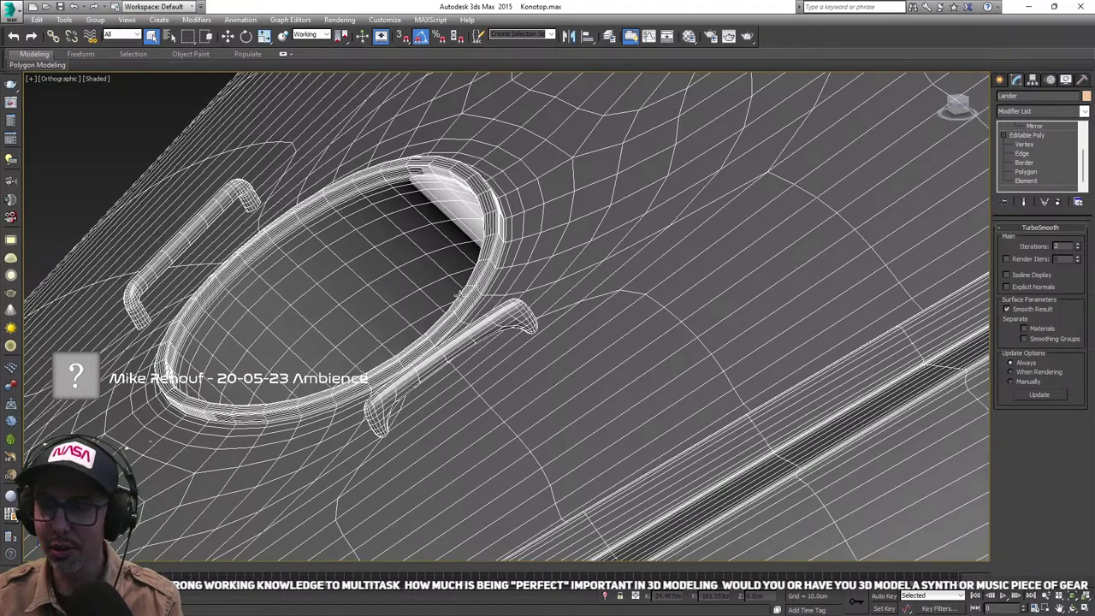
{"action": "scroll", "coordinate": [560, 338], "scroll_direction": "up", "scroll_amount": 6}
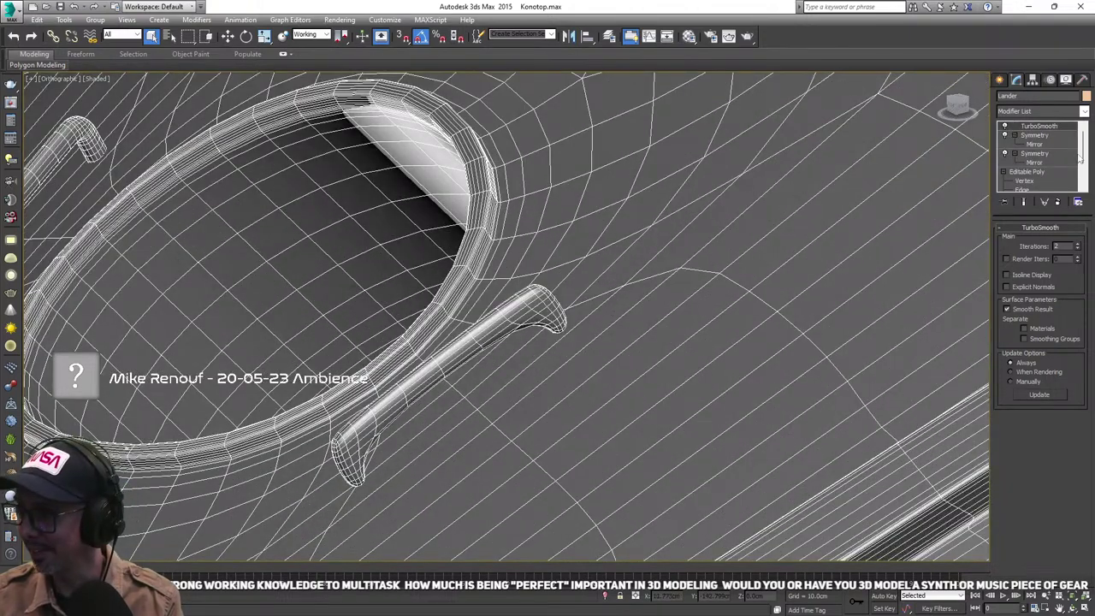
{"action": "scroll", "coordinate": [1080, 158], "scroll_direction": "down", "scroll_amount": 3}
{"action": "scroll", "coordinate": [452, 191], "scroll_direction": "down", "scroll_amount": 5}
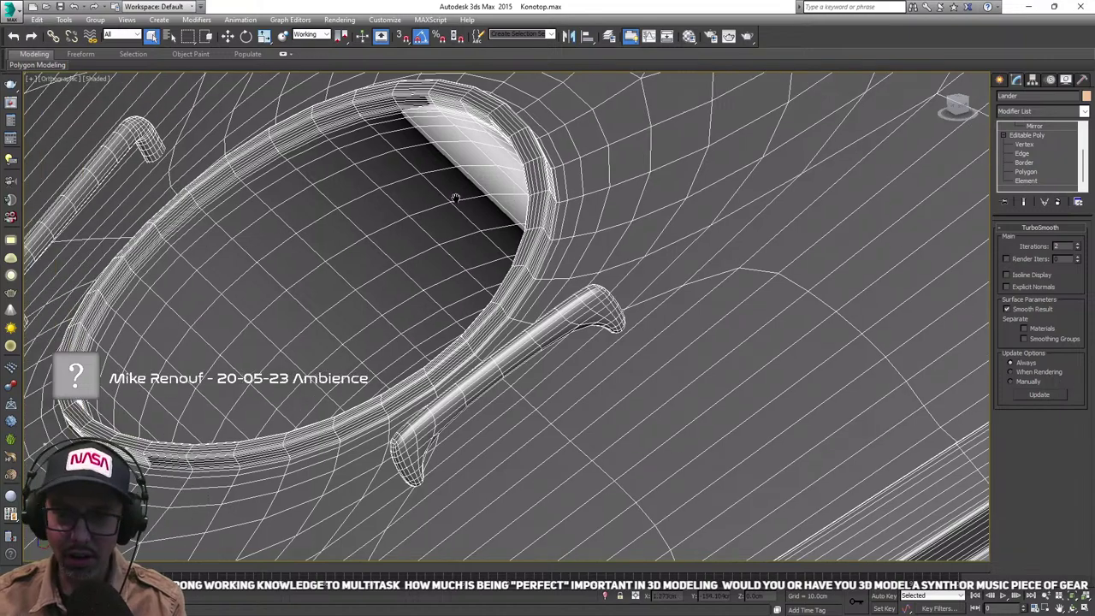
{"action": "scroll", "coordinate": [568, 267], "scroll_direction": "up", "scroll_amount": 5}
{"action": "scroll", "coordinate": [568, 267], "scroll_direction": "down", "scroll_amount": 5}
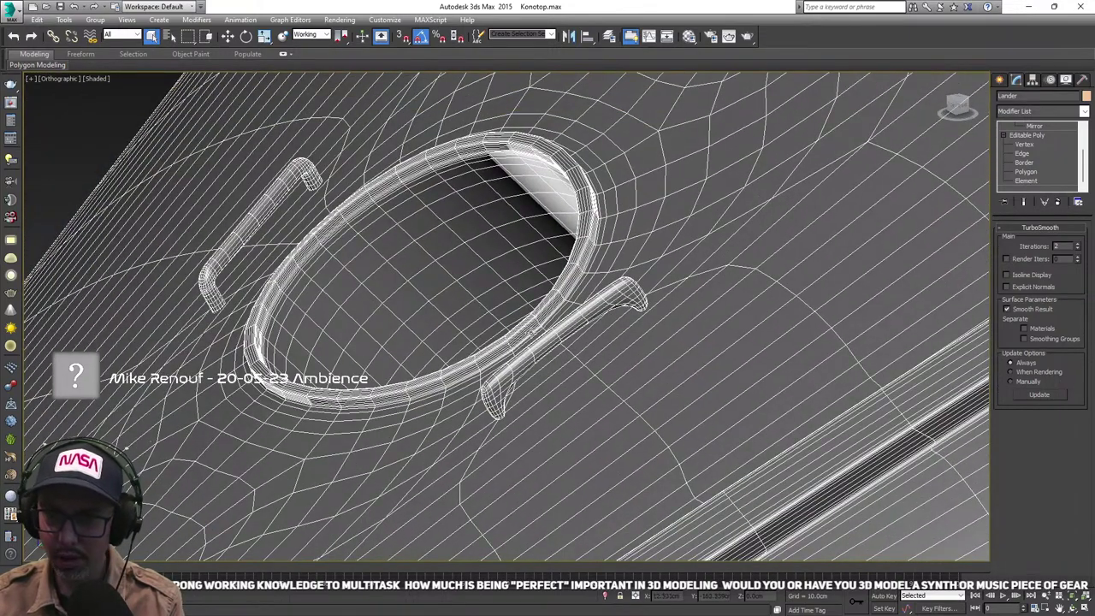
- Delete the bracket element on the side of the round window that faces the long groove
{"action": "left_click", "coordinate": [1026, 181]}
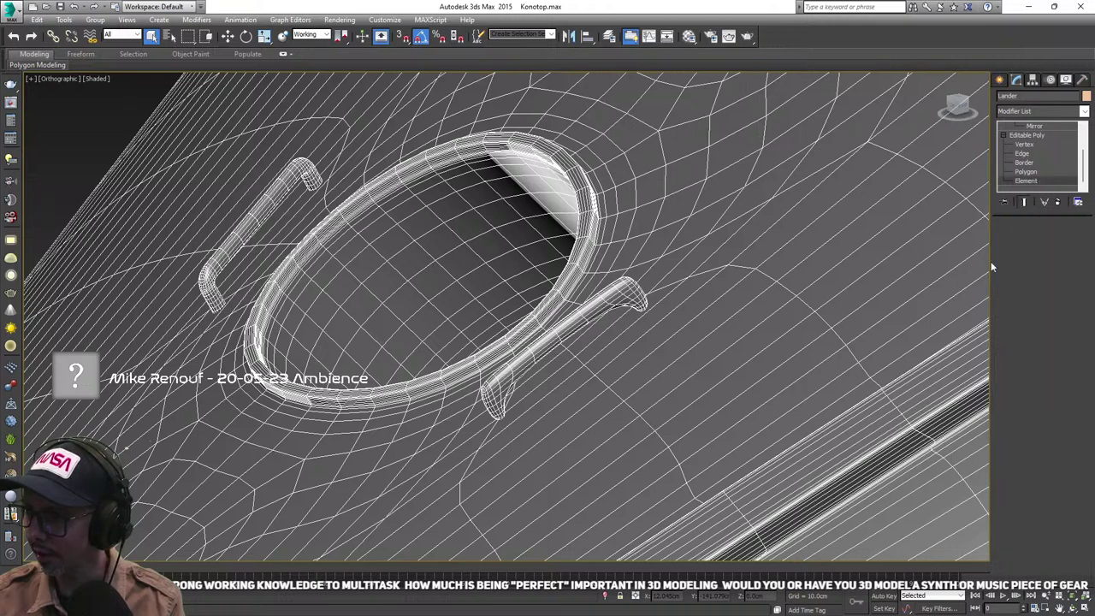
{"action": "left_click", "coordinate": [1066, 241]}
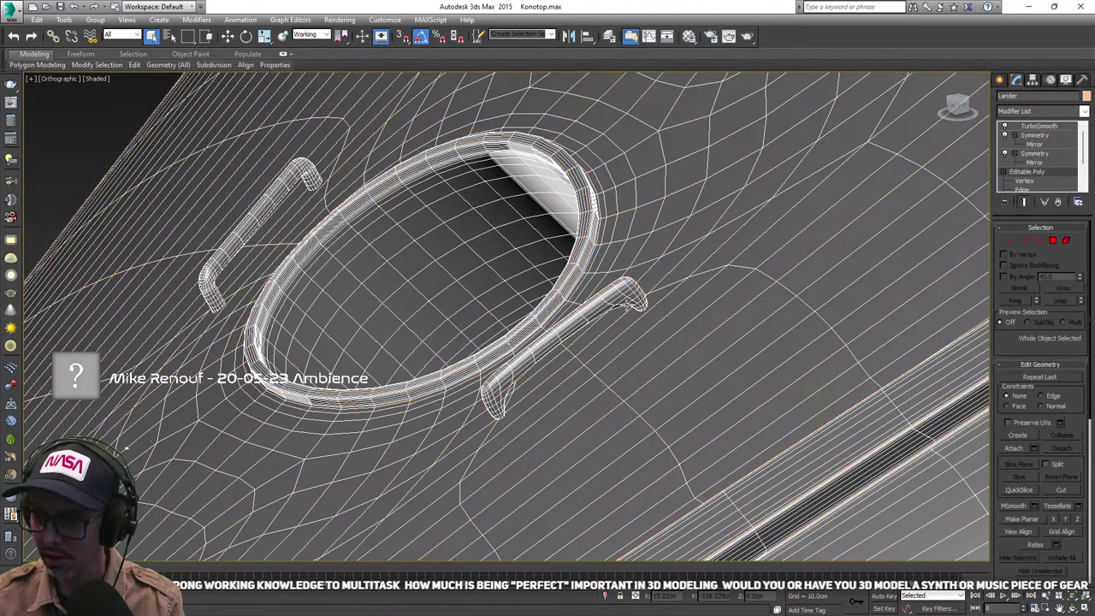
{"action": "scroll", "coordinate": [1033, 182], "scroll_direction": "down", "scroll_amount": 4}
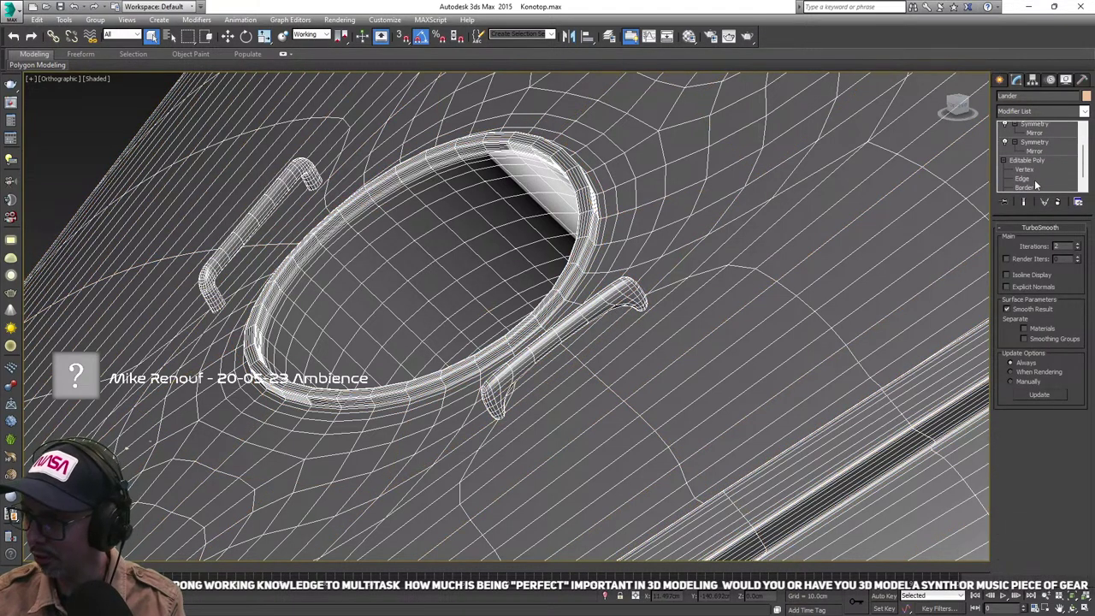
{"action": "left_click", "coordinate": [1036, 180]}
{"action": "left_click", "coordinate": [579, 309]}
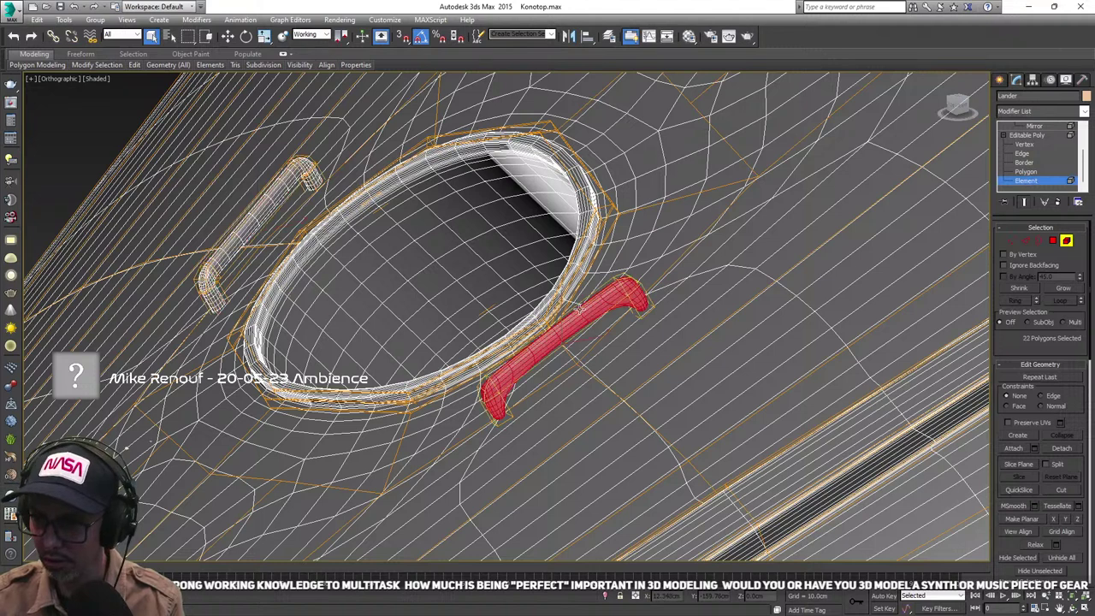
- Clone the remaining bracket to an element across the round window, using the Screen coordinate system for the move
{"action": "left_click", "coordinate": [261, 215]}
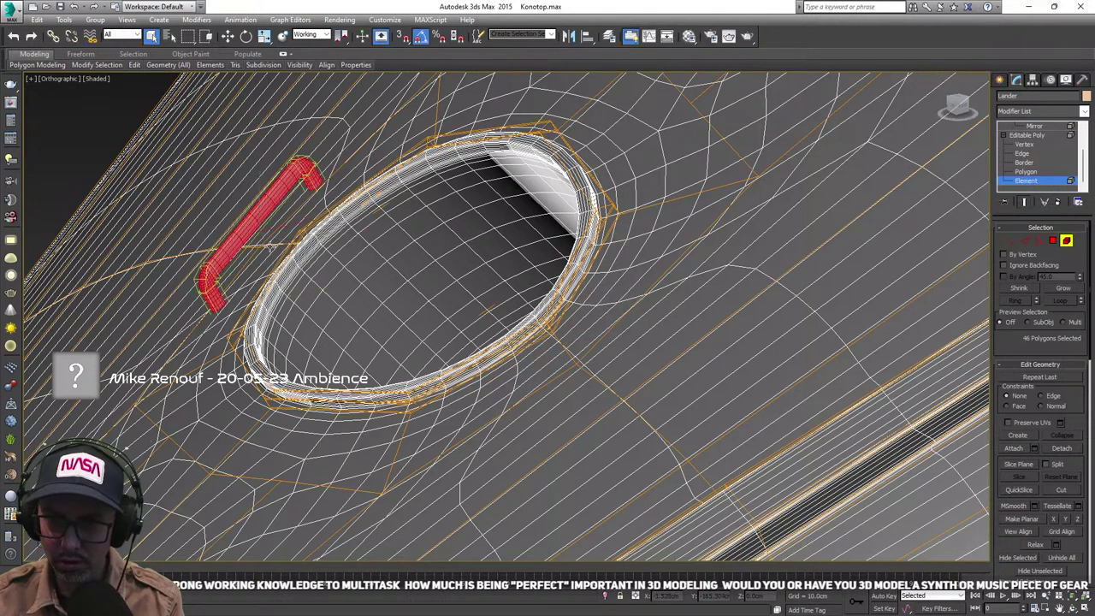
{"action": "key", "text": "w"}
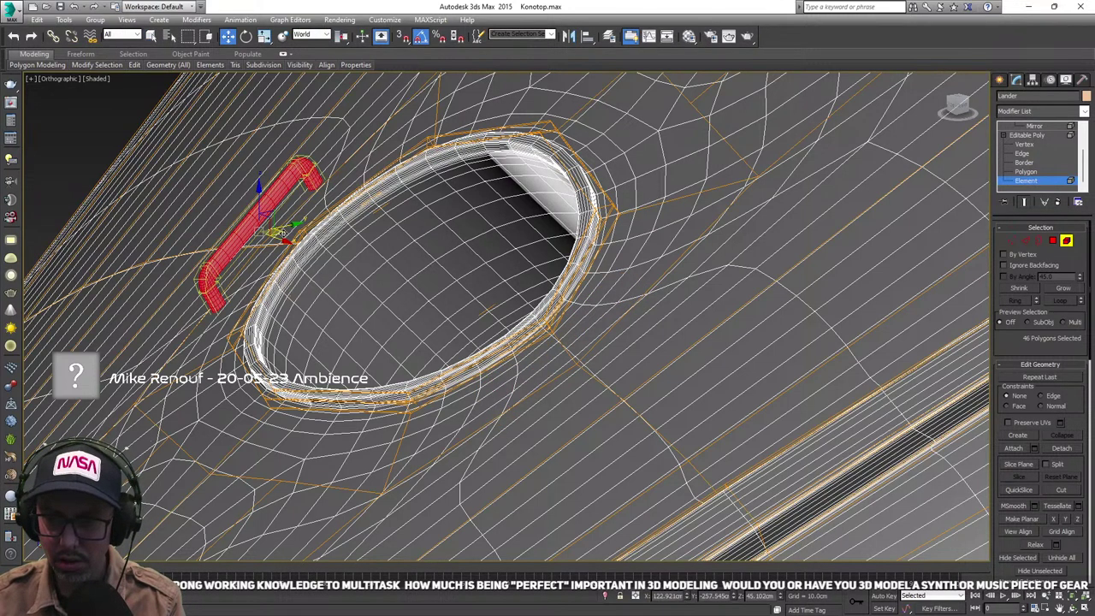
{"action": "left_click", "coordinate": [327, 35]}
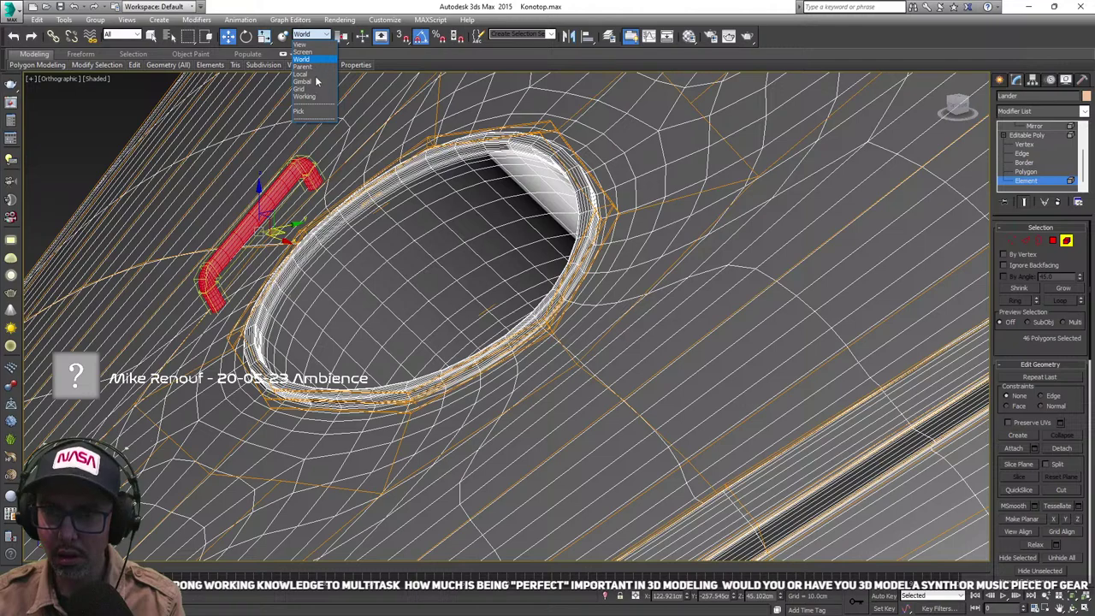
{"action": "left_click", "coordinate": [305, 77]}
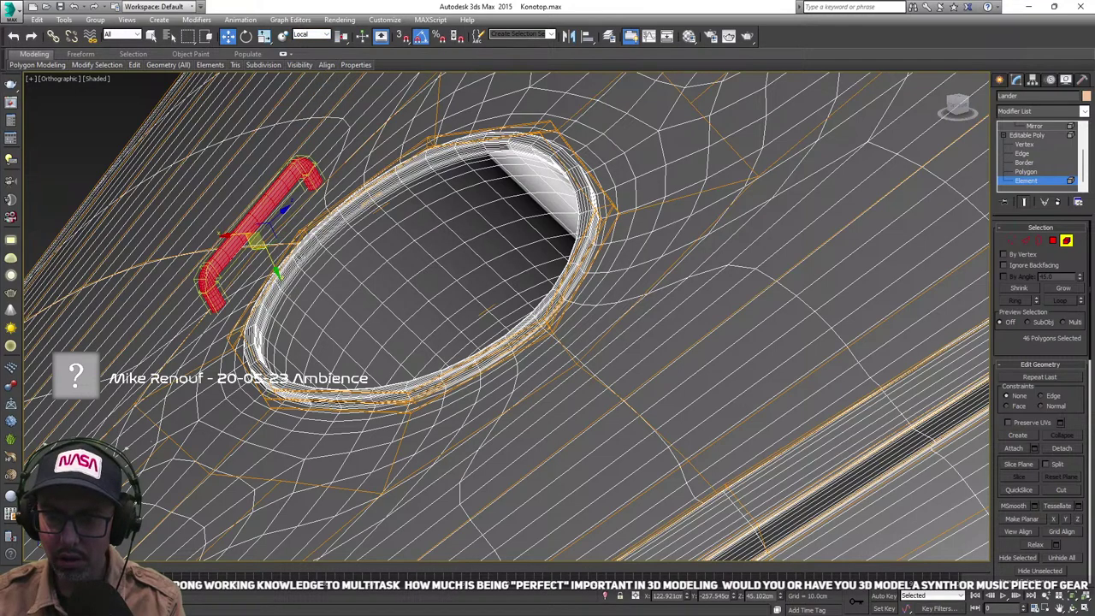
{"action": "middle_click_drag", "start_coordinate": [289, 280], "coordinate": [347, 300], "text": "alt"}
{"action": "left_click", "coordinate": [321, 36]}
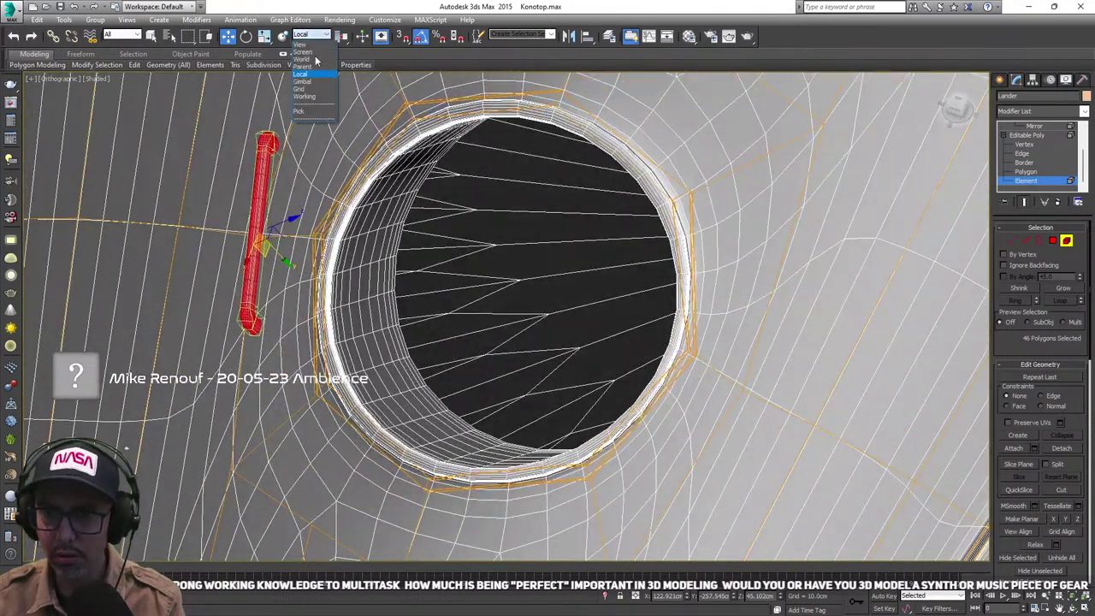
{"action": "left_click", "coordinate": [301, 40]}
{"action": "mouse_move", "coordinate": [279, 217]}
{"action": "left_mouse_down", "text": "shift"}
{"action": "mouse_move", "coordinate": [816, 266]}
{"action": "mouse_move", "coordinate": [661, 256]}
{"action": "left_mouse_up", "text": "shift"}
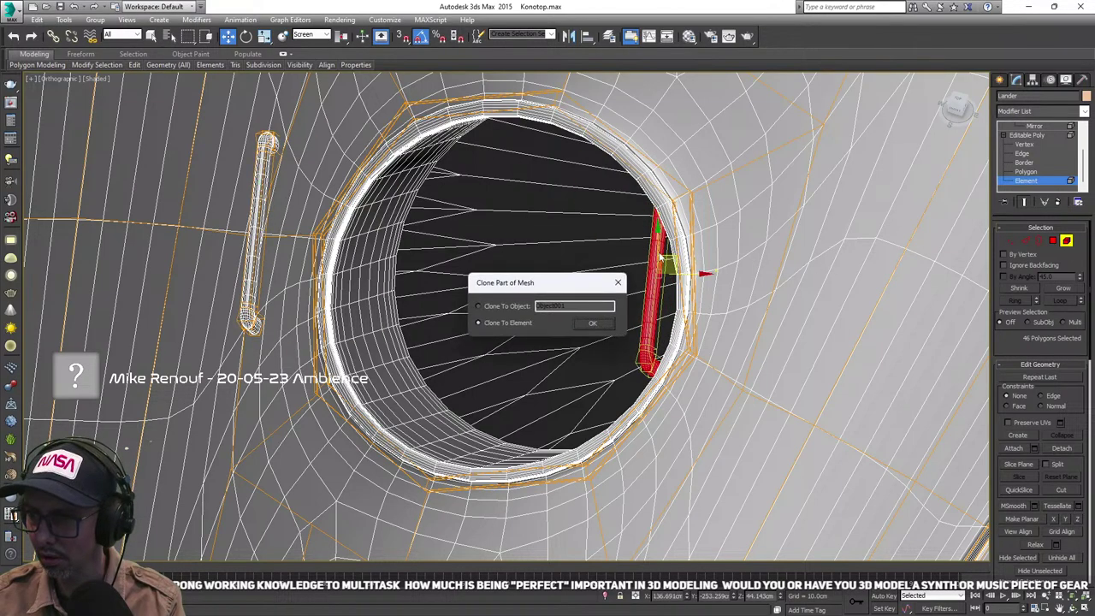
{"action": "left_click", "coordinate": [591, 325]}
- Move the copied bracket outward past the window rim to the side opposite the original bracket
{"action": "mouse_move", "coordinate": [686, 350]}
{"action": "middle_mouse_down", "text": "alt"}
{"action": "mouse_move", "coordinate": [665, 254]}
{"action": "mouse_move", "coordinate": [599, 270]}
{"action": "mouse_move", "coordinate": [572, 261]}
{"action": "middle_mouse_up", "text": "alt"}
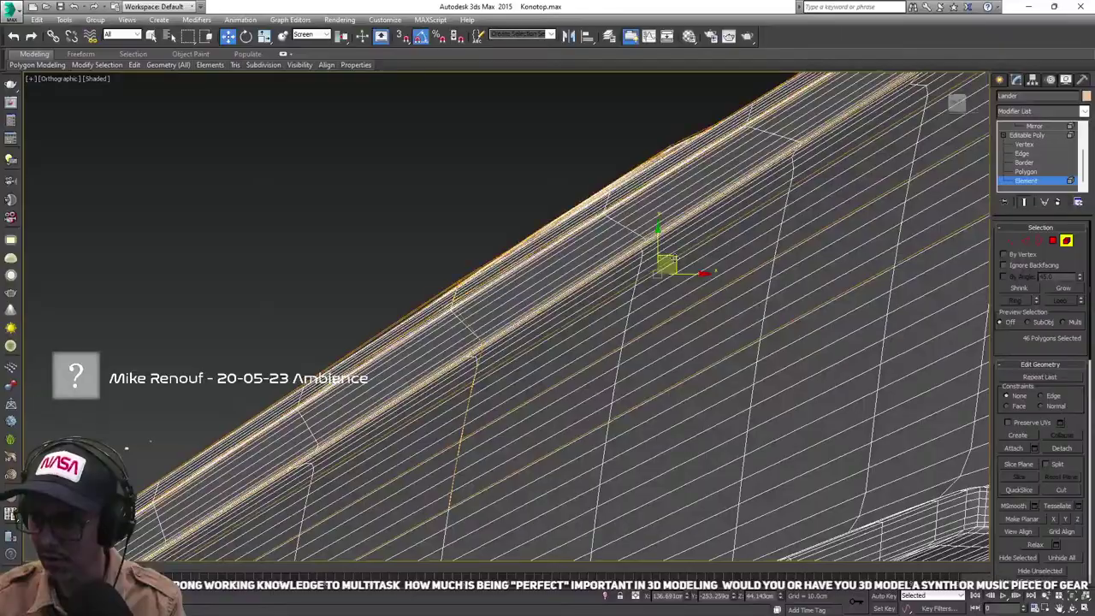
{"action": "middle_click_drag", "start_coordinate": [585, 171], "coordinate": [578, 180], "text": "alt"}
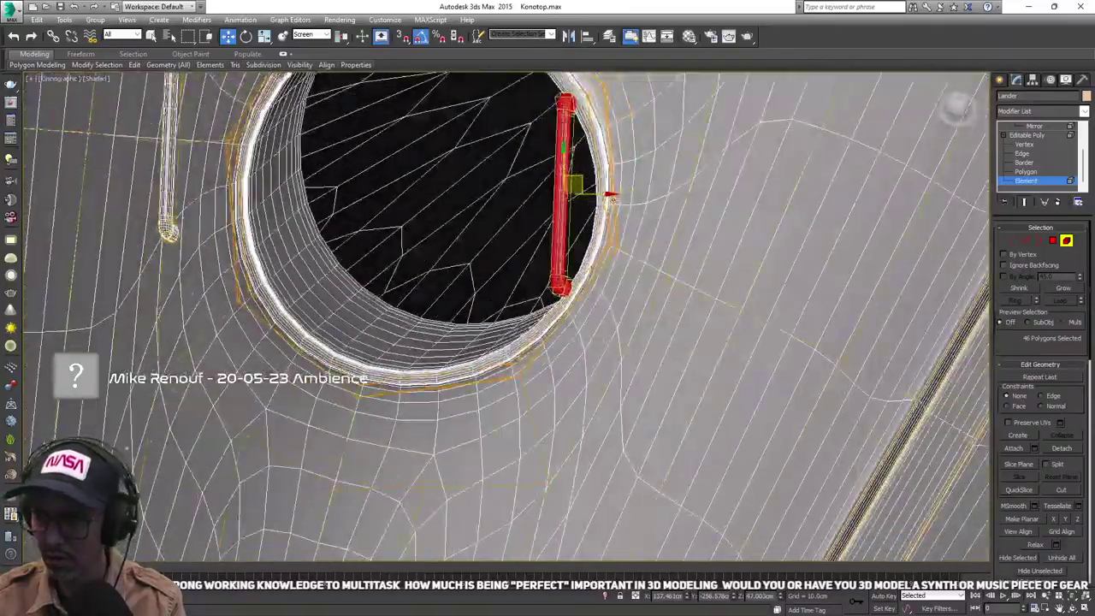
{"action": "left_click_drag", "start_coordinate": [579, 179], "coordinate": [682, 189]}
{"action": "scroll", "coordinate": [686, 205], "scroll_direction": "down", "scroll_amount": 5}
{"action": "middle_click_drag", "start_coordinate": [685, 205], "coordinate": [712, 195], "text": "alt"}
{"action": "middle_click_drag", "start_coordinate": [616, 214], "coordinate": [697, 197], "text": "alt"}
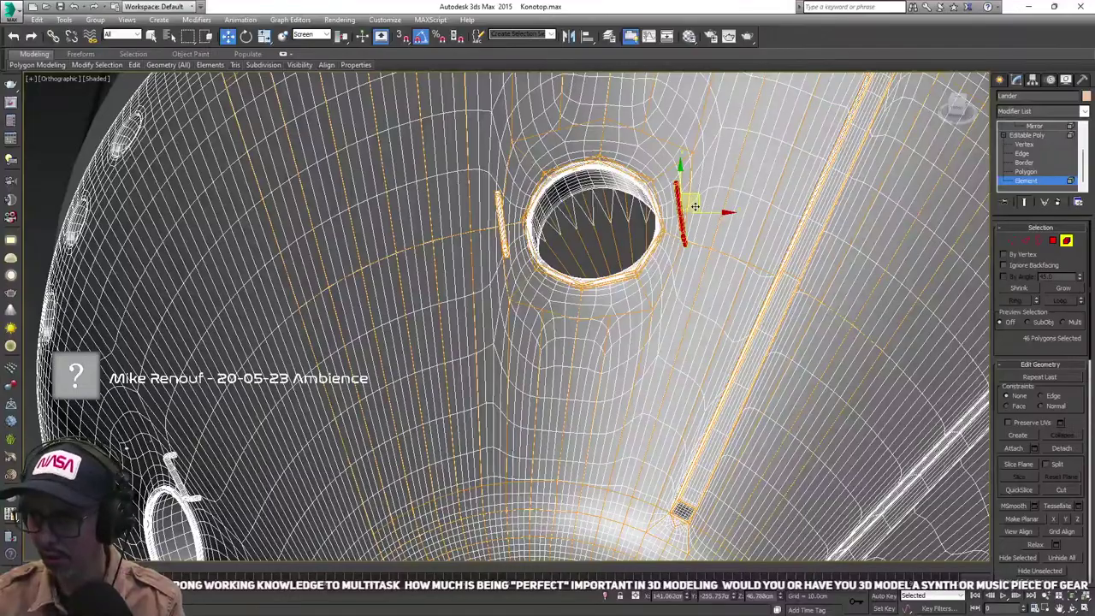
- Rotate the copied bracket upright in the Screen coordinate system and position it level with the round window
{"action": "key", "text": "e"}
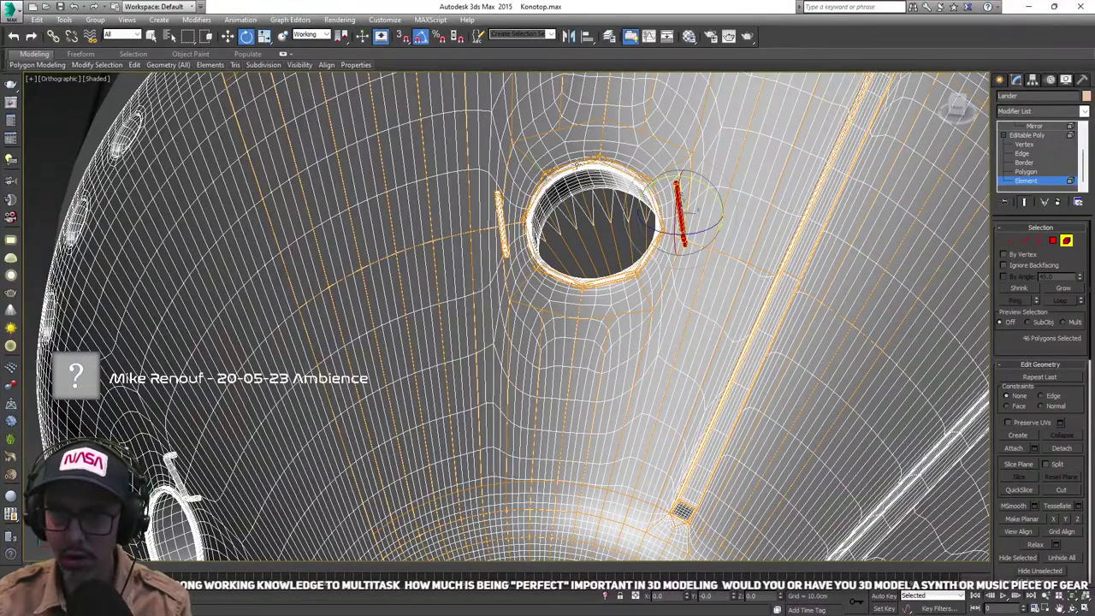
{"action": "middle_click_drag", "start_coordinate": [700, 209], "coordinate": [489, 208], "text": "alt"}
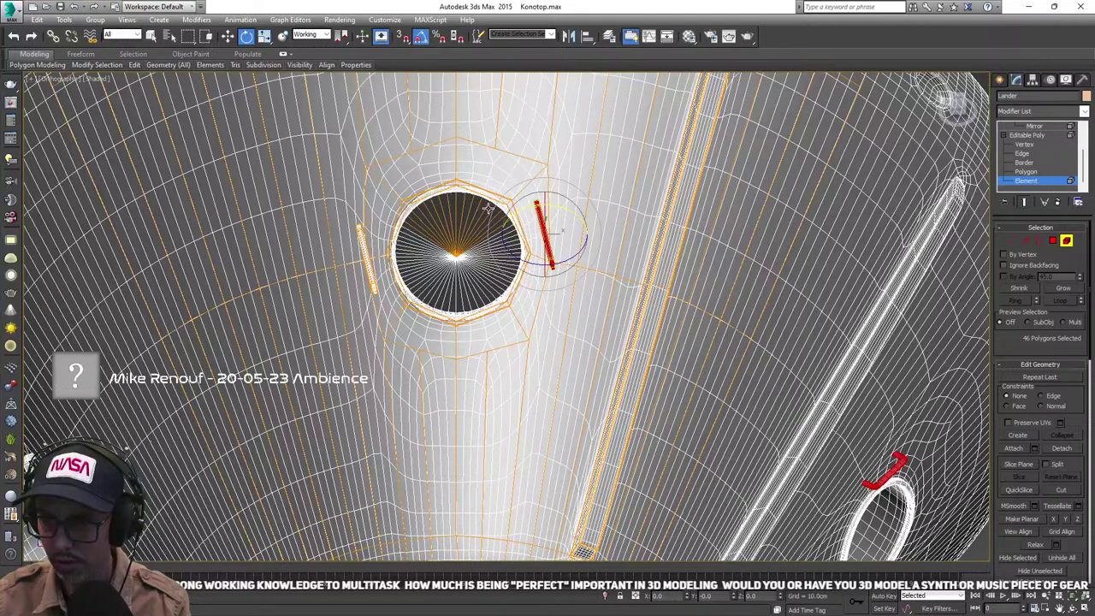
{"action": "left_click", "coordinate": [318, 34]}
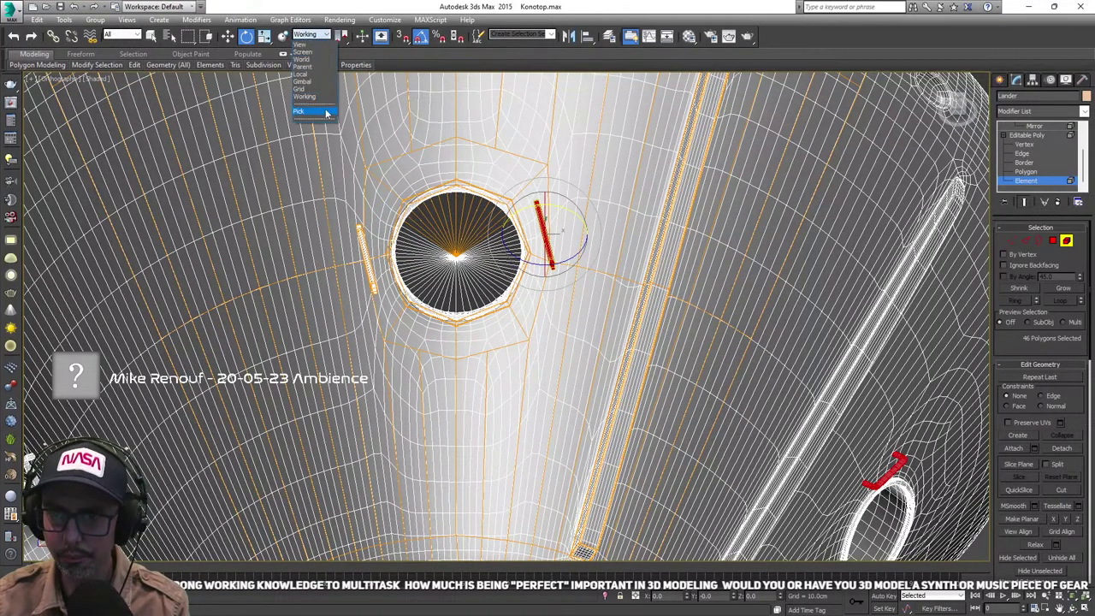
{"action": "left_click", "coordinate": [314, 53]}
{"action": "left_click_drag", "start_coordinate": [577, 211], "coordinate": [567, 238]}
{"action": "key", "text": "w"}
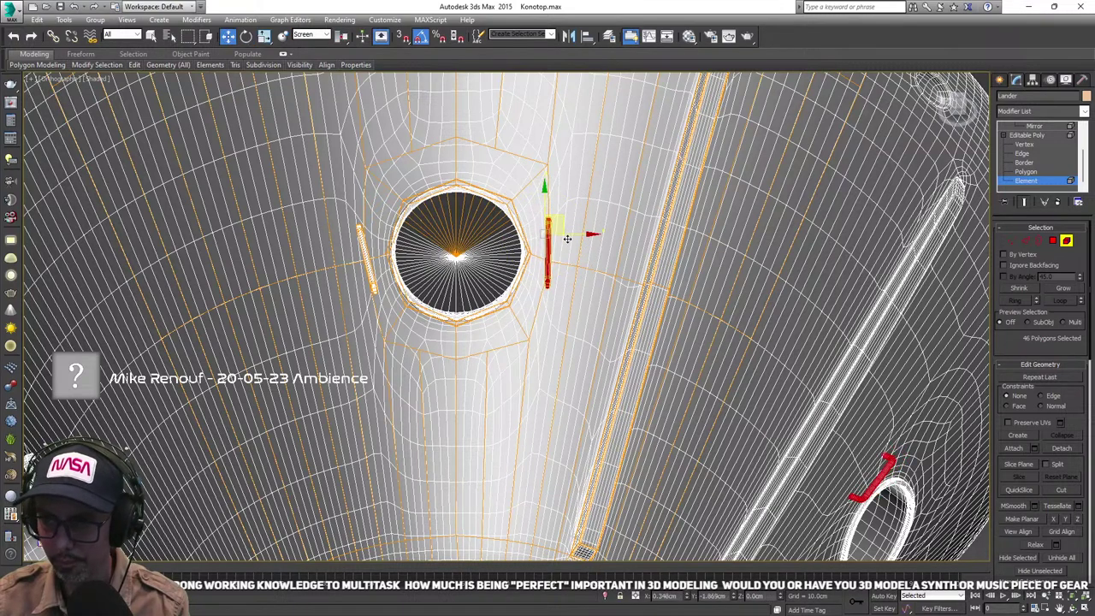
- Rotate the original bracket upright to match the copy and adjust its position beside the round window
{"action": "left_click", "coordinate": [366, 246]}
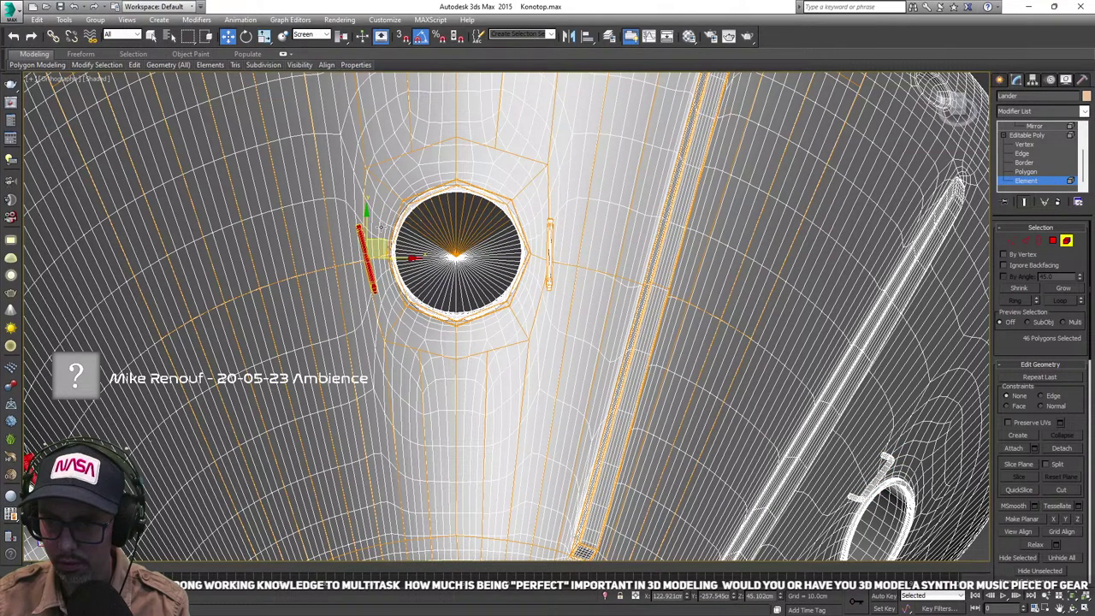
{"action": "key", "text": "e"}
{"action": "left_click_drag", "start_coordinate": [388, 220], "coordinate": [379, 229]}
{"action": "key", "text": "w"}
- Examine the bracket pairs around the Lander's round windows from several angles
{"action": "scroll", "coordinate": [571, 240], "scroll_direction": "down", "scroll_amount": 5}
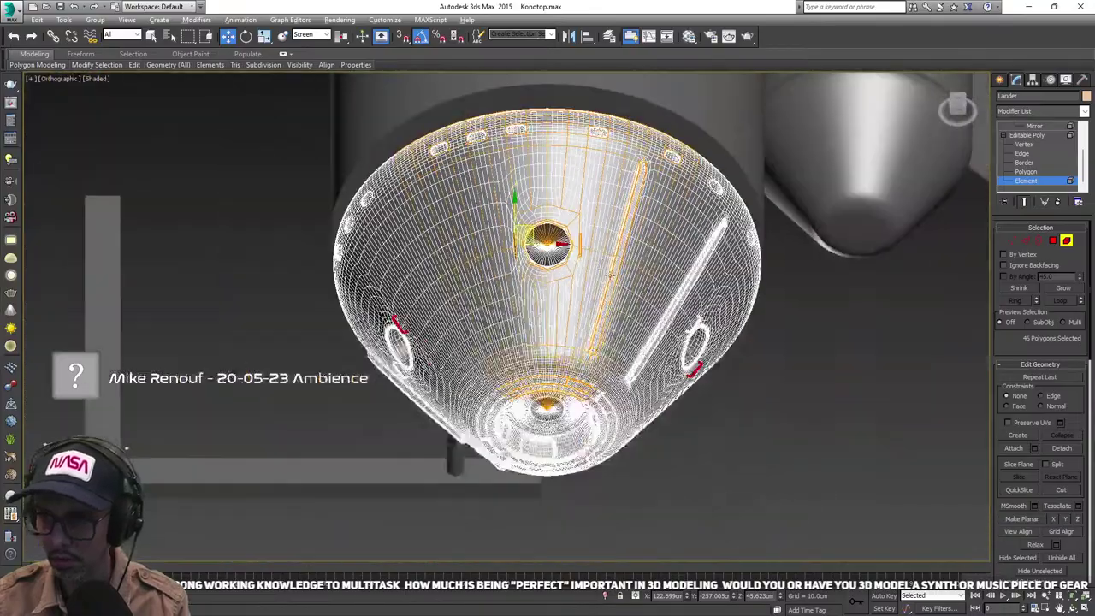
{"action": "mouse_move", "coordinate": [587, 241]}
{"action": "middle_mouse_down", "text": "alt"}
{"action": "mouse_move", "coordinate": [557, 227]}
{"action": "mouse_move", "coordinate": [576, 203]}
{"action": "mouse_move", "coordinate": [566, 206]}
{"action": "mouse_move", "coordinate": [599, 240]}
{"action": "middle_mouse_up", "text": "alt"}
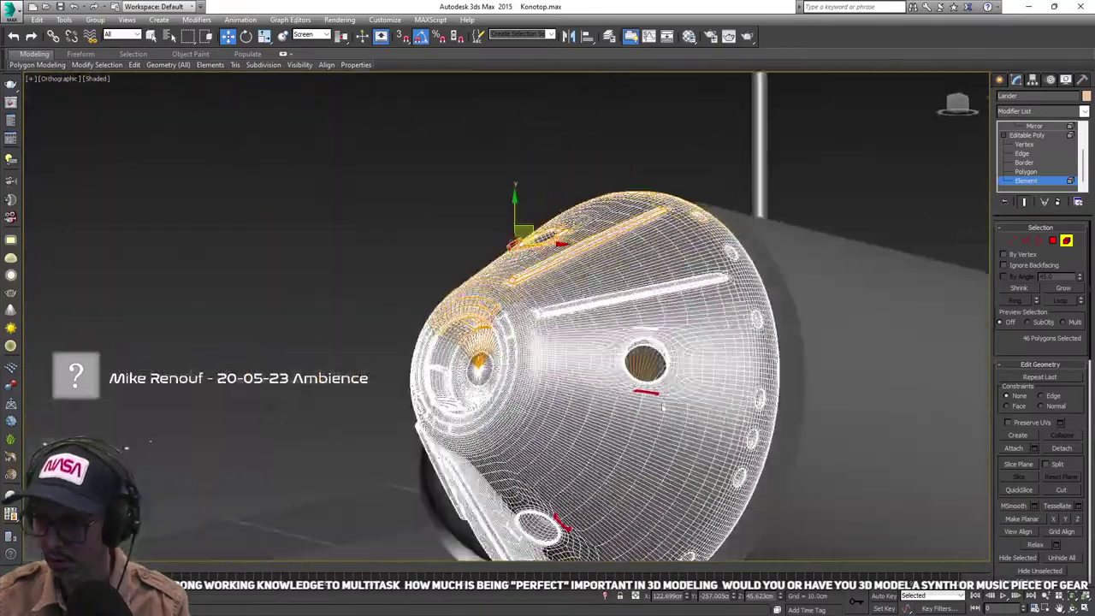
{"action": "scroll", "coordinate": [643, 277], "scroll_direction": "up", "scroll_amount": 5}
{"action": "scroll", "coordinate": [643, 403], "scroll_direction": "down", "scroll_amount": 6}
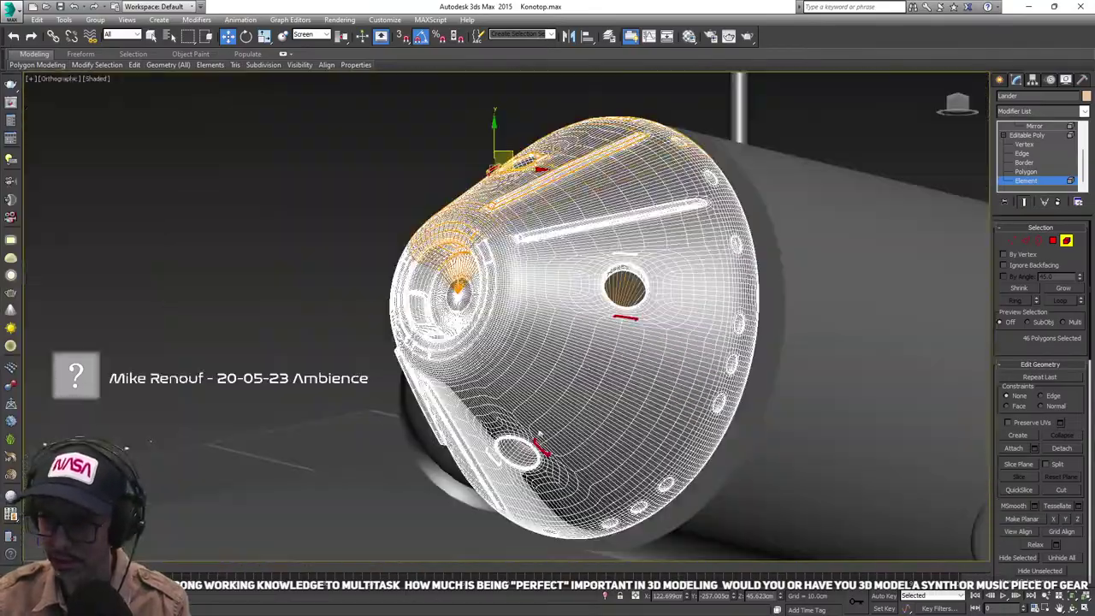
{"action": "middle_click_drag", "start_coordinate": [510, 436], "coordinate": [543, 433]}
{"action": "middle_click_drag", "start_coordinate": [543, 433], "coordinate": [548, 396], "text": "alt"}
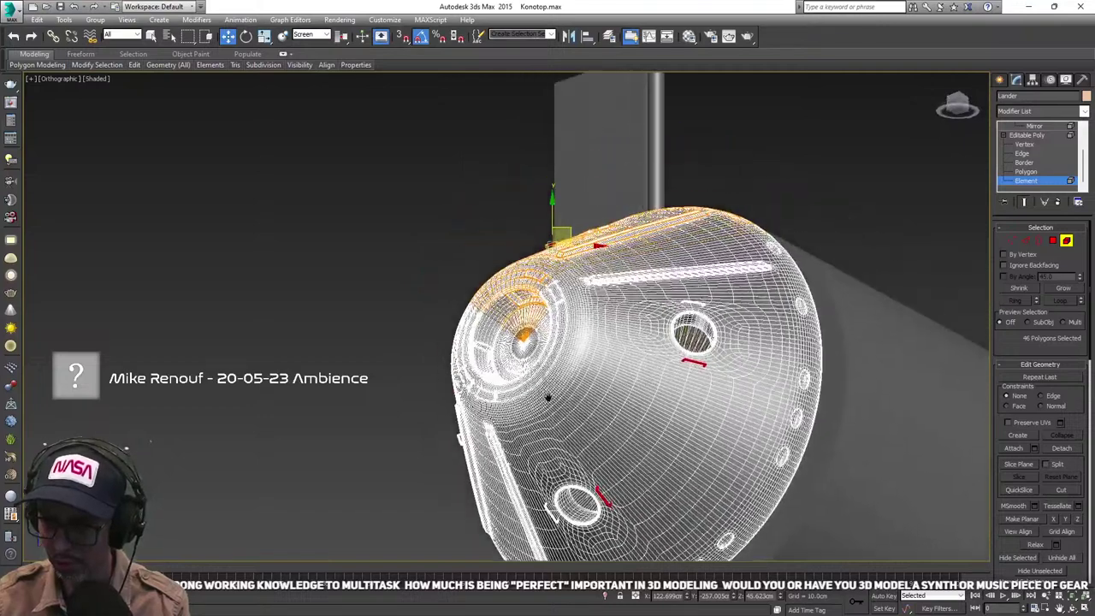
{"action": "scroll", "coordinate": [530, 344], "scroll_direction": "up", "scroll_amount": 3}
{"action": "middle_click_drag", "start_coordinate": [642, 314], "coordinate": [595, 403]}
- Leave element editing, return to the TurboSmooth modifier and enable Isoline Display
{"action": "left_click", "coordinate": [1066, 242]}
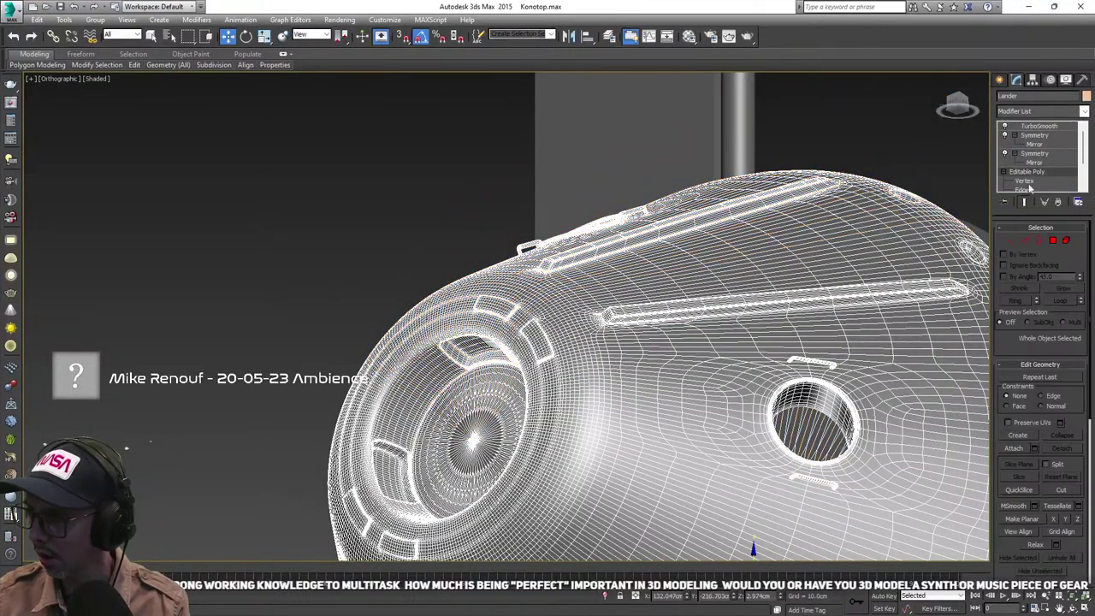
{"action": "left_click", "coordinate": [1039, 126]}
{"action": "middle_click_drag", "start_coordinate": [498, 210], "coordinate": [442, 214]}
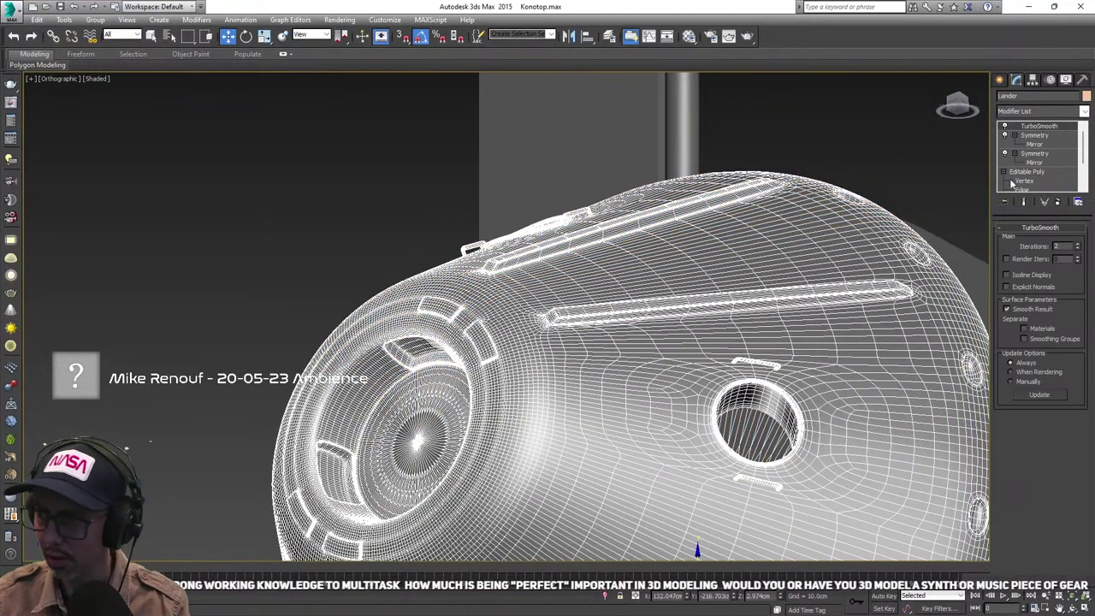
{"action": "left_click", "coordinate": [1025, 276]}
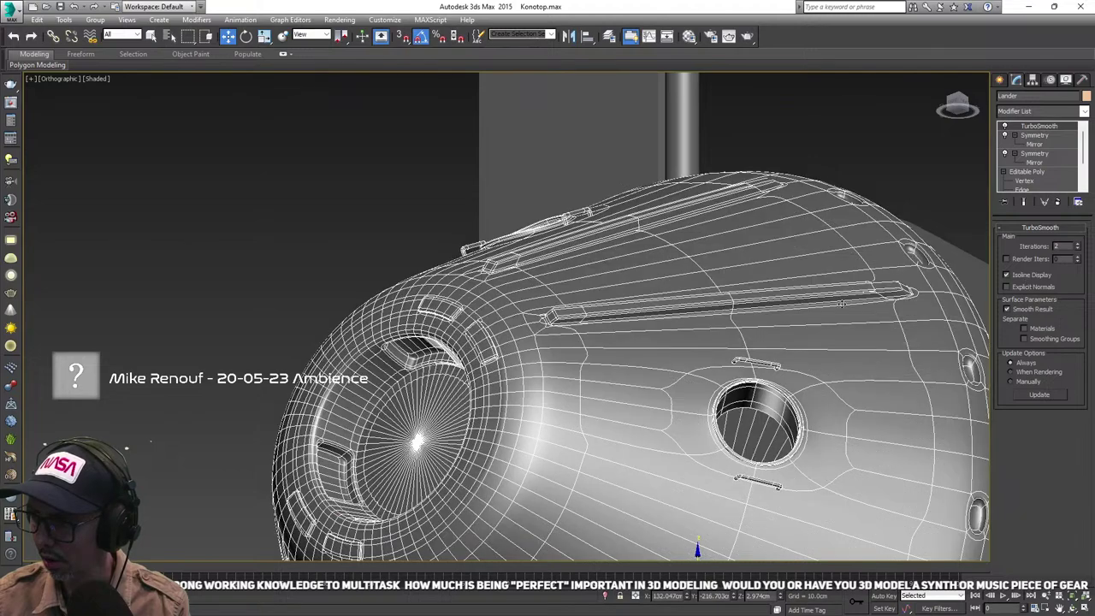
- Examine the whole Lander in isoline display, including its nose, grooves and round windows
{"action": "scroll", "coordinate": [467, 255], "scroll_direction": "down", "scroll_amount": 3}
{"action": "middle_click_drag", "start_coordinate": [496, 291], "coordinate": [561, 381], "text": "alt"}
{"action": "middle_click_drag", "start_coordinate": [492, 423], "coordinate": [579, 336]}
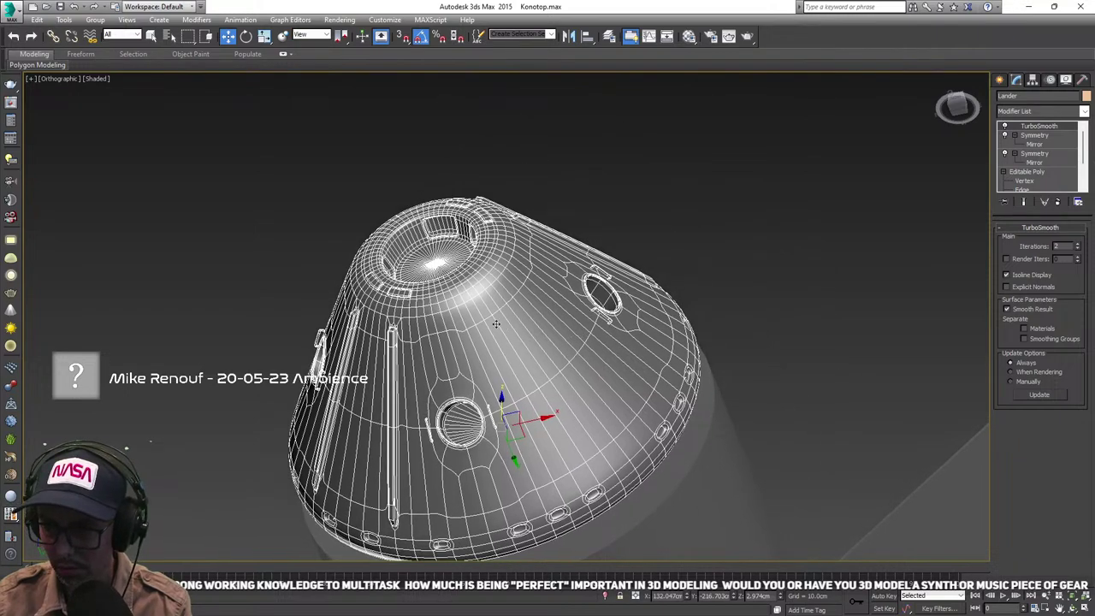
{"action": "middle_click_drag", "start_coordinate": [474, 316], "coordinate": [502, 331]}
{"action": "scroll", "coordinate": [415, 314], "scroll_direction": "up", "scroll_amount": 4}
{"action": "scroll", "coordinate": [435, 332], "scroll_direction": "down", "scroll_amount": 4}
{"action": "scroll", "coordinate": [492, 307], "scroll_direction": "up", "scroll_amount": 2}
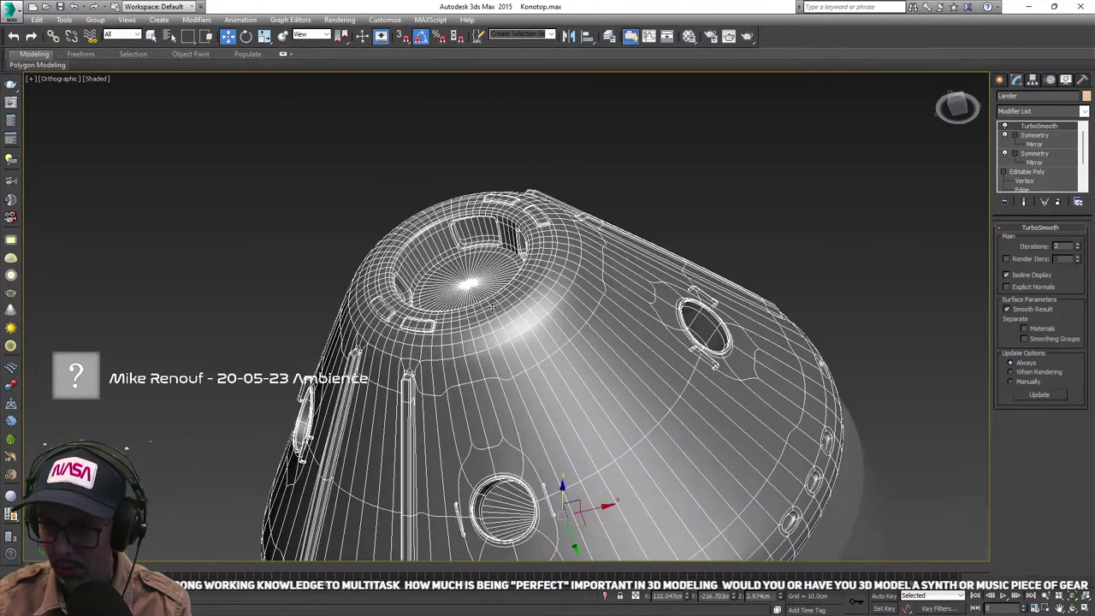
- Examine the Lander's nose ring, then inspect its unsmoothed base mesh at polygon level
{"action": "scroll", "coordinate": [486, 288], "scroll_direction": "down", "scroll_amount": 3}
{"action": "middle_click_drag", "start_coordinate": [491, 302], "coordinate": [484, 335], "text": "alt"}
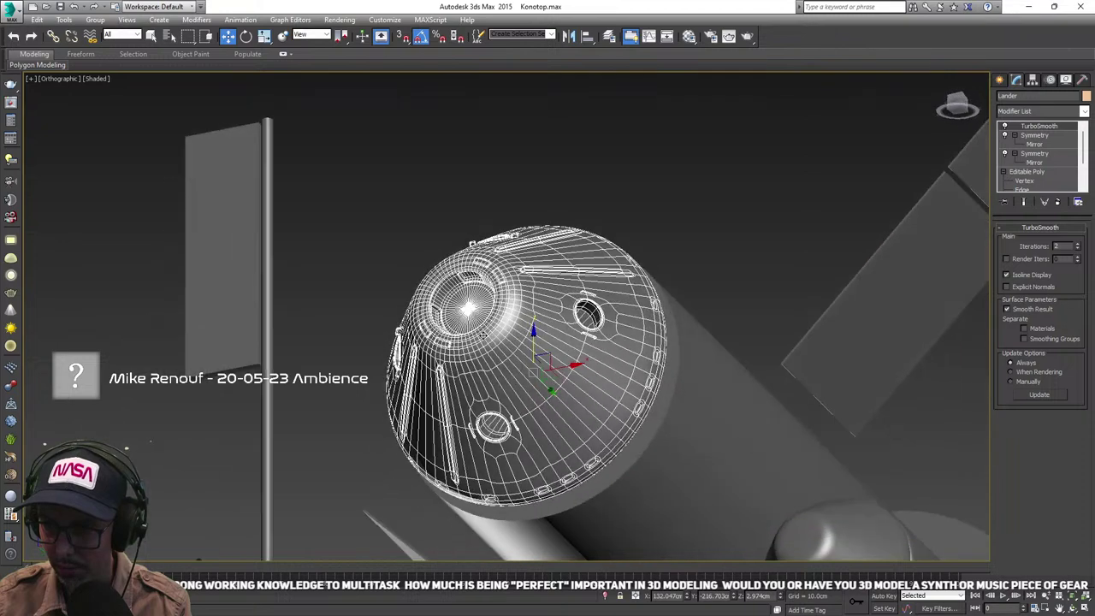
{"action": "scroll", "coordinate": [444, 264], "scroll_direction": "up", "scroll_amount": 3}
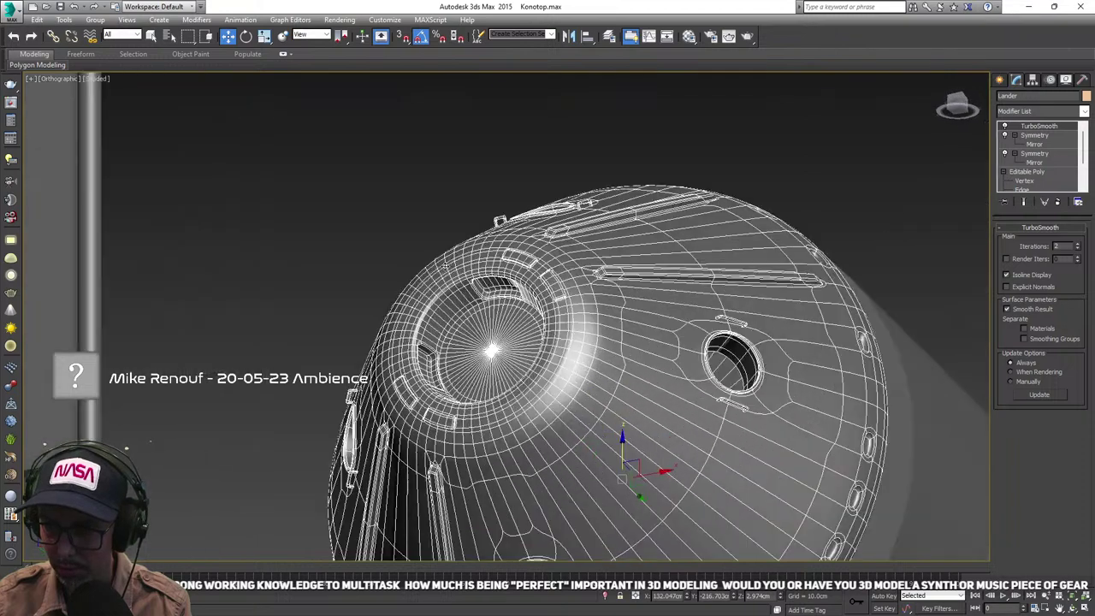
{"action": "scroll", "coordinate": [1040, 193], "scroll_direction": "down", "scroll_amount": 3}
{"action": "left_click", "coordinate": [1029, 181]}
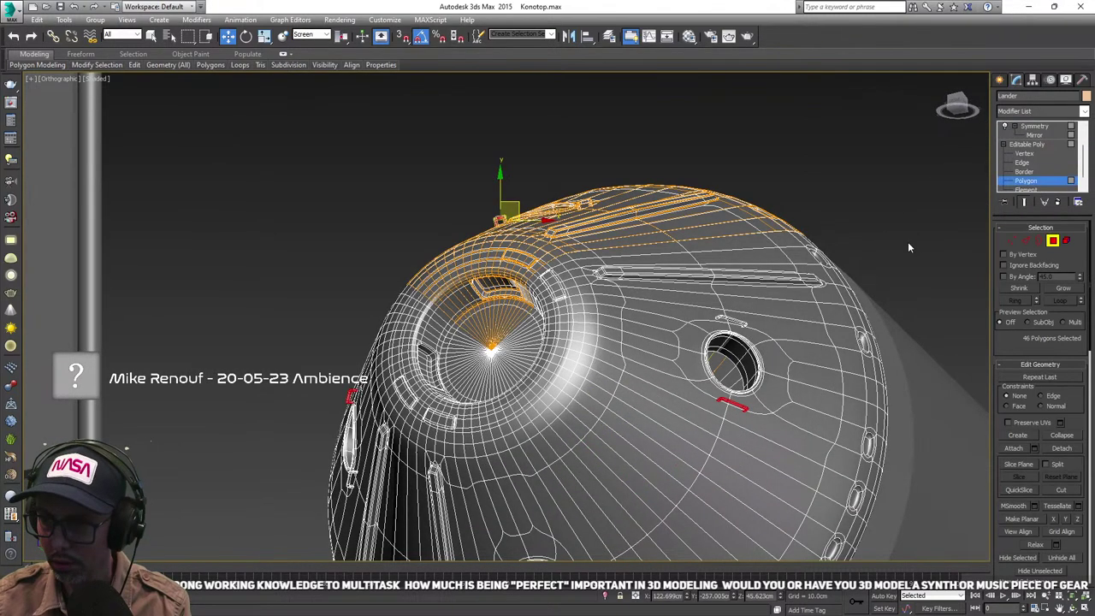
{"action": "left_click", "coordinate": [1025, 202]}
{"action": "middle_click_drag", "start_coordinate": [576, 290], "coordinate": [534, 322]}
{"action": "scroll", "coordinate": [454, 316], "scroll_direction": "up", "scroll_amount": 5}
{"action": "middle_click_drag", "start_coordinate": [695, 253], "coordinate": [709, 305]}
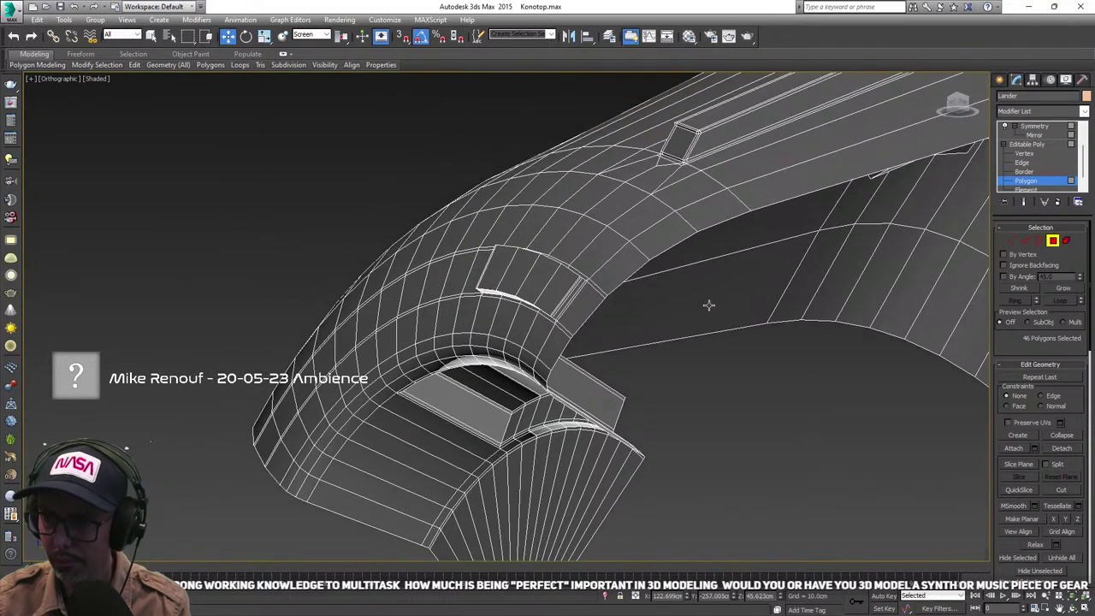
- Inspect the selected bracket and the Lander's base mesh at element level in the front and left views
{"action": "left_click", "coordinate": [1001, 79]}
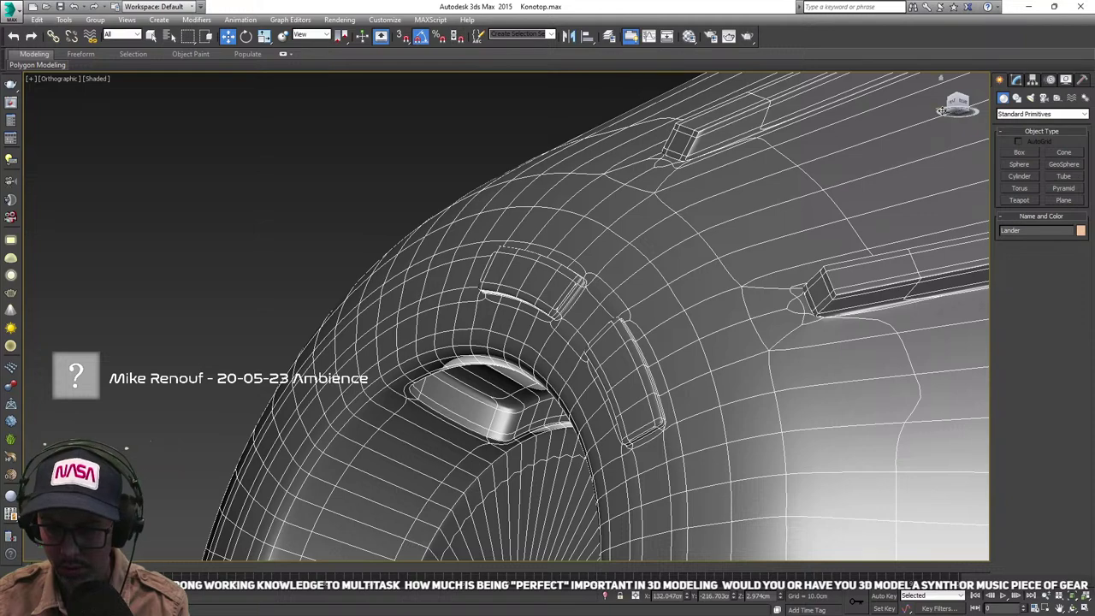
{"action": "left_click", "coordinate": [1015, 79]}
{"action": "scroll", "coordinate": [1036, 162], "scroll_direction": "down", "scroll_amount": 2}
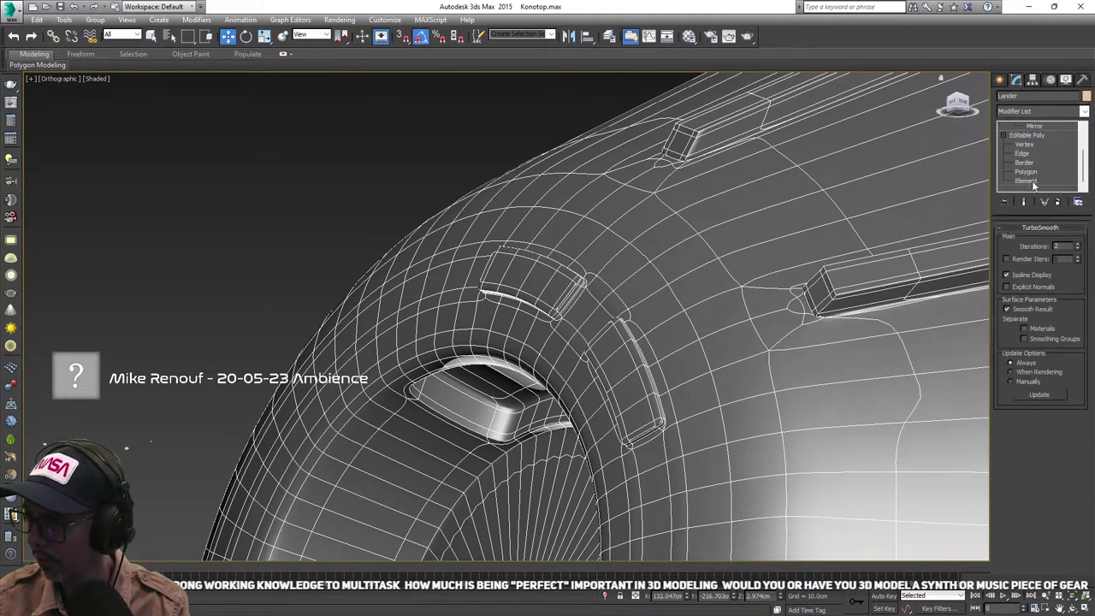
{"action": "left_click", "coordinate": [1026, 180]}
{"action": "left_click", "coordinate": [538, 183]}
{"action": "key", "text": "f"}
{"action": "key", "text": "z"}
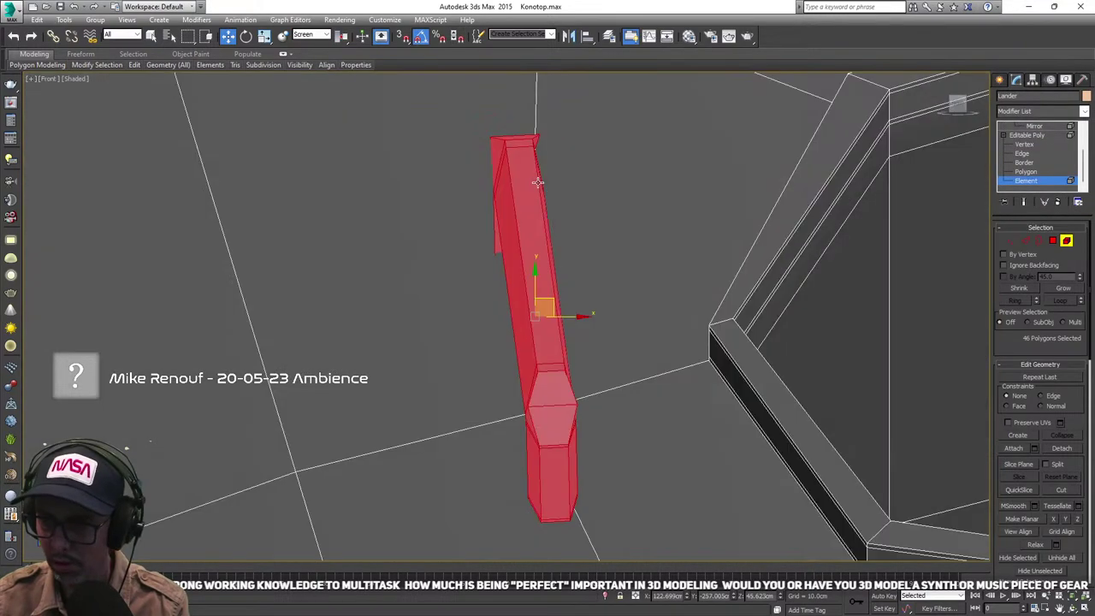
{"action": "scroll", "coordinate": [538, 183], "scroll_direction": "down", "scroll_amount": 7}
{"action": "scroll", "coordinate": [576, 203], "scroll_direction": "down", "scroll_amount": 2}
{"action": "middle_click_drag", "start_coordinate": [579, 205], "coordinate": [486, 213]}
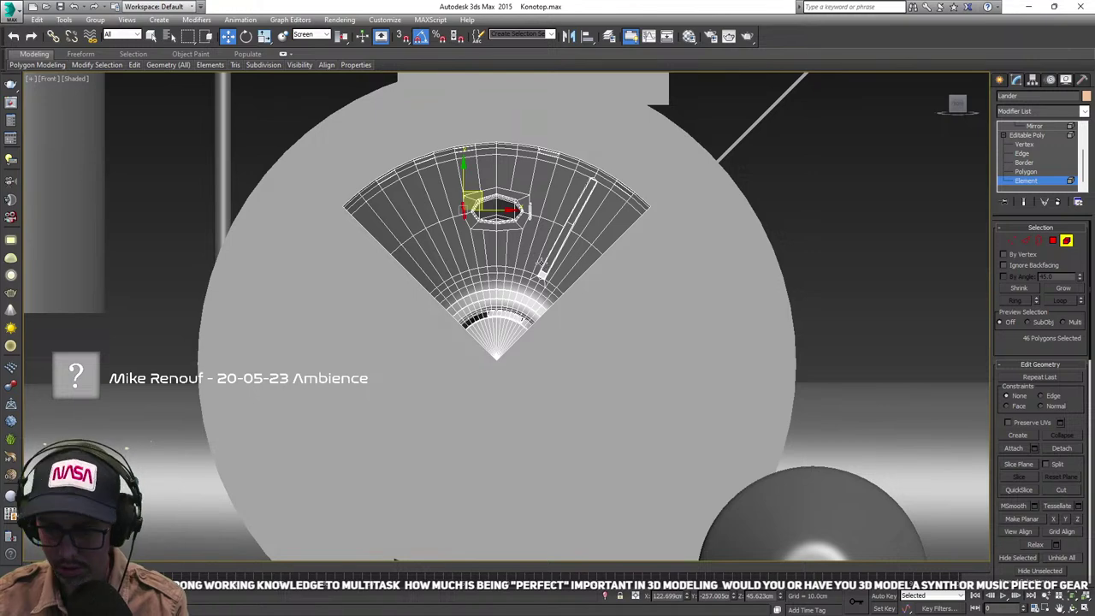
{"action": "key", "text": "l"}
{"action": "key", "text": "z"}
{"action": "scroll", "coordinate": [652, 325], "scroll_direction": "down", "scroll_amount": 5}
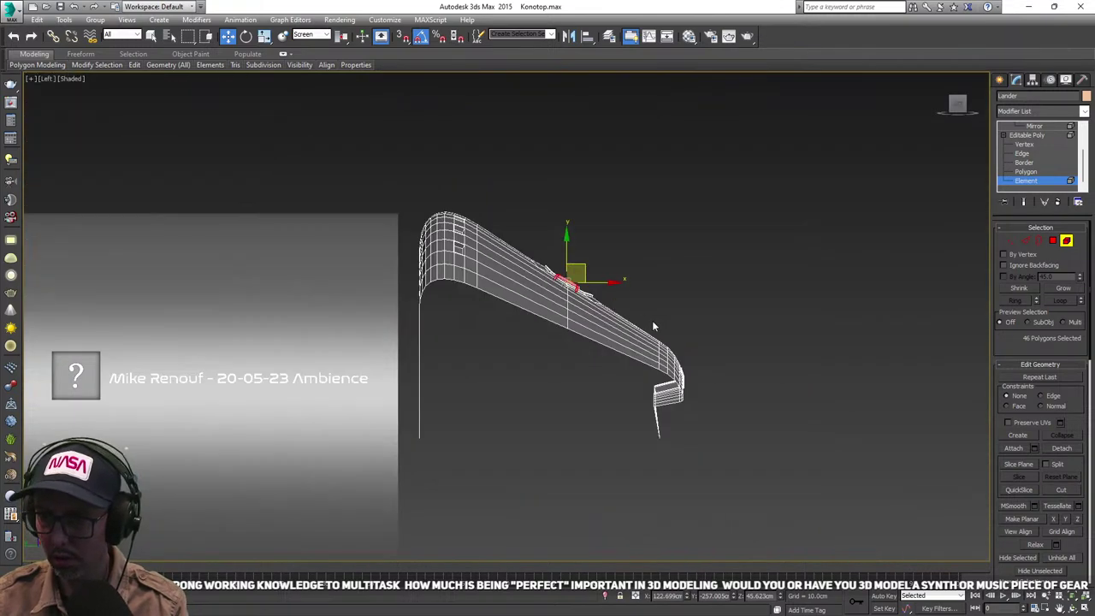
{"action": "scroll", "coordinate": [653, 325], "scroll_direction": "up", "scroll_amount": 5}
- Hide the edged faces and create a thin cylinder in front of the Lander's nose, about 0.455 cm in radius and 16.84 cm high
{"action": "left_click", "coordinate": [1000, 79]}
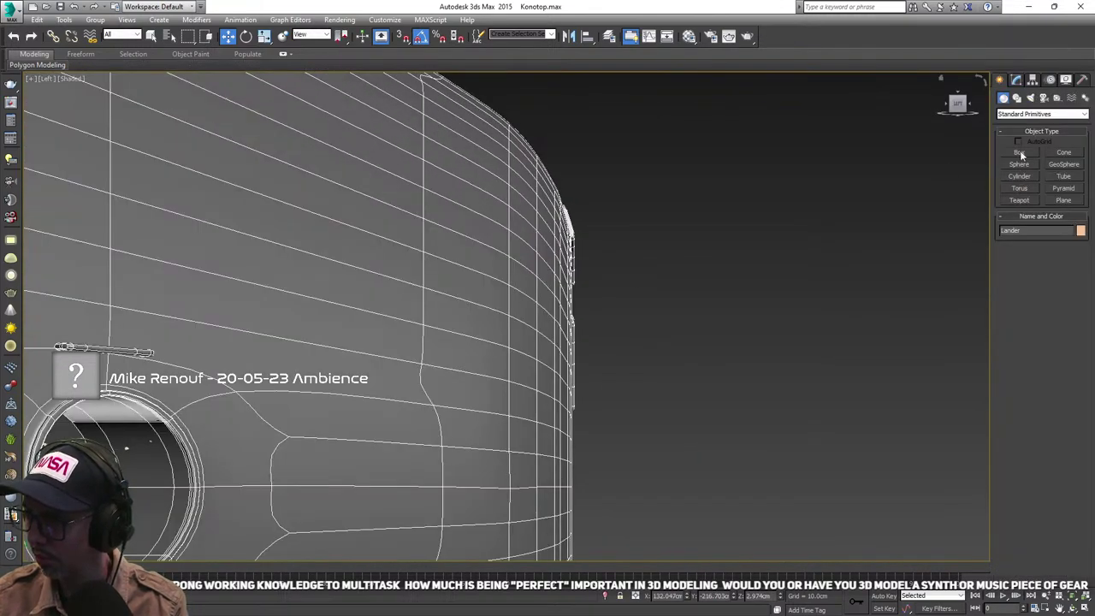
{"action": "left_click", "coordinate": [1019, 152]}
{"action": "middle_click_drag", "start_coordinate": [860, 220], "coordinate": [709, 220]}
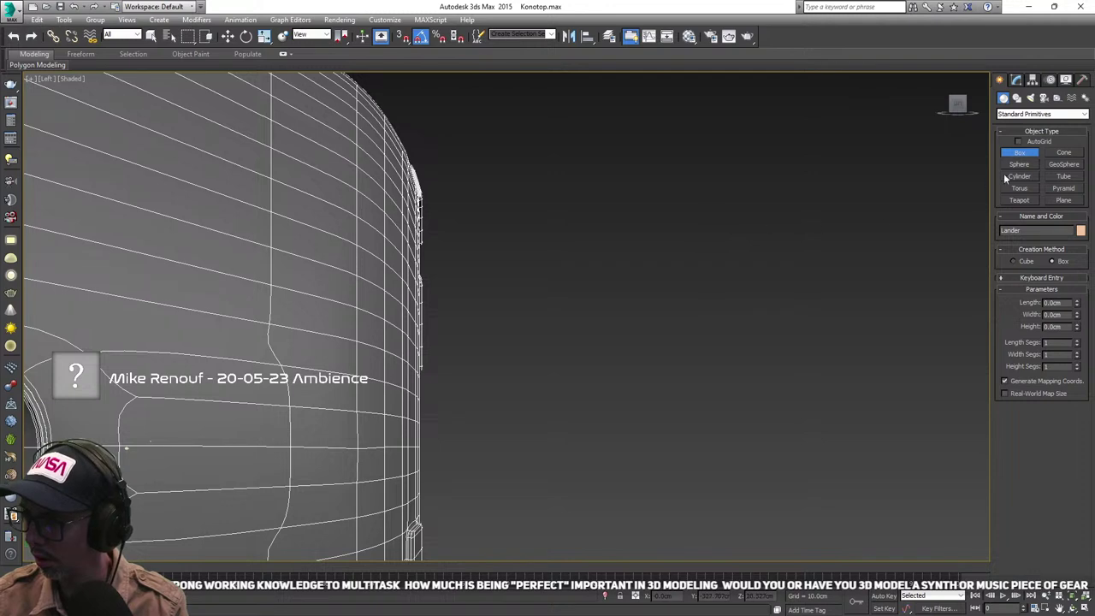
{"action": "left_click", "coordinate": [1019, 177]}
{"action": "key", "text": "F3"}
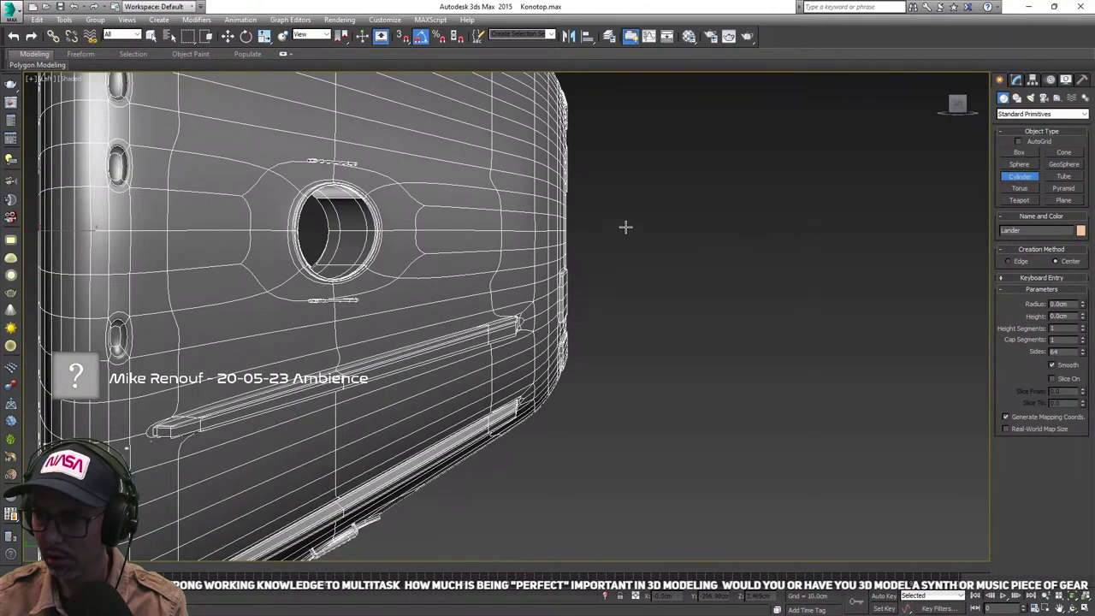
{"action": "key", "text": "F4"}
{"action": "left_click_drag", "start_coordinate": [627, 227], "coordinate": [628, 228]}
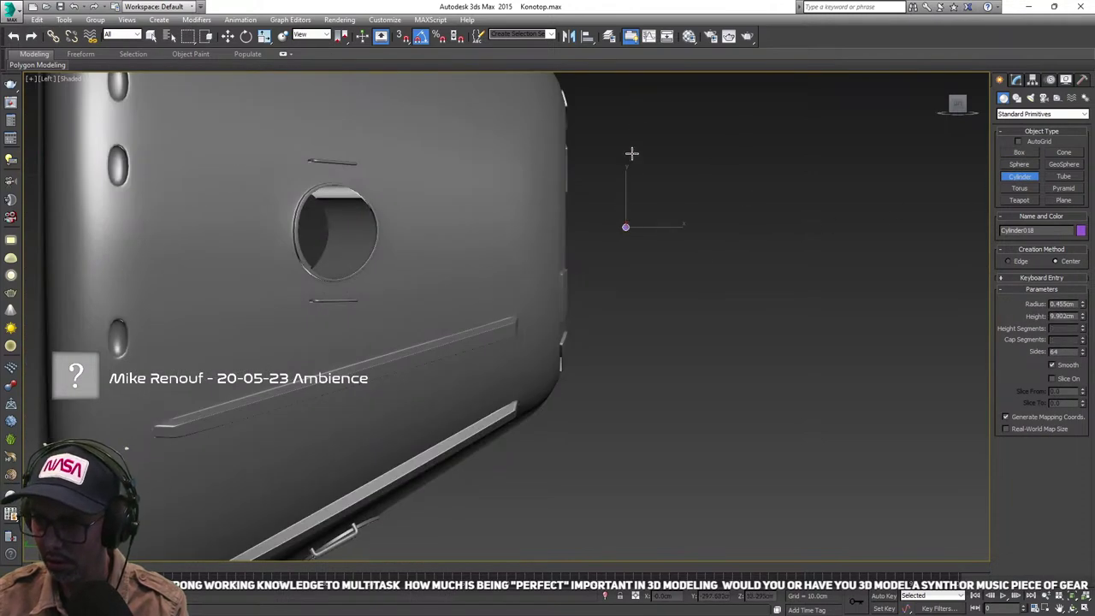
{"action": "scroll", "coordinate": [659, 162], "scroll_direction": "down", "scroll_amount": 5}
{"action": "scroll", "coordinate": [592, 230], "scroll_direction": "up", "scroll_amount": 5}
- Rotate the new cylinder horizontally so that it points straight forward from the Lander's nose
{"action": "key", "text": "e"}
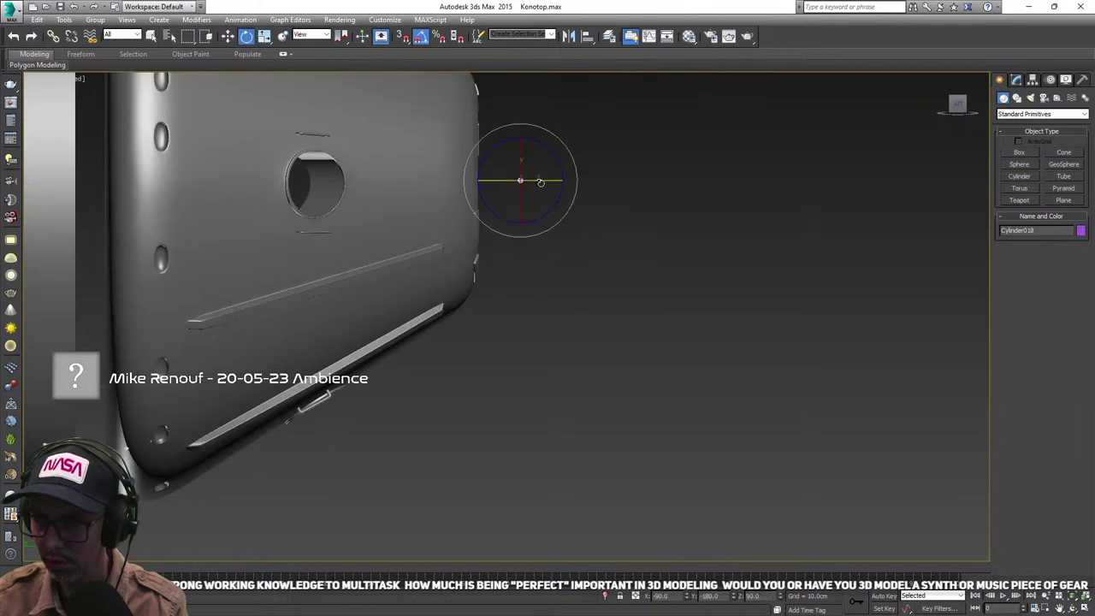
{"action": "left_click_drag", "start_coordinate": [543, 181], "coordinate": [612, 183]}
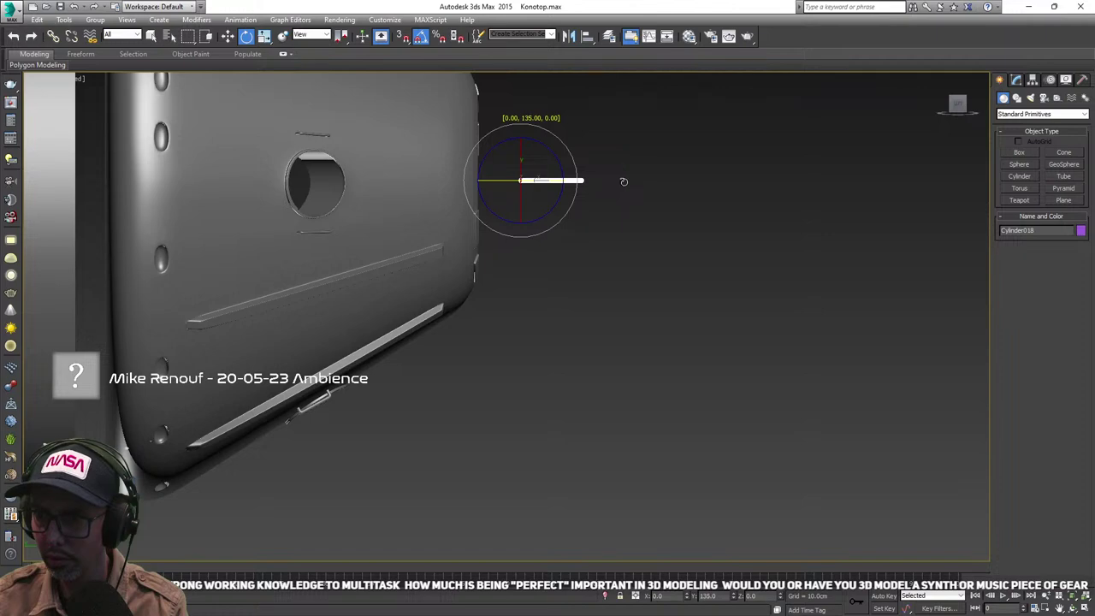
{"action": "left_click_drag", "start_coordinate": [633, 180], "coordinate": [598, 182]}
- Move the cylinder to the centre of the Lander's nose opening so that it projects forward out of it
{"action": "scroll", "coordinate": [622, 190], "scroll_direction": "down", "scroll_amount": 3}
{"action": "middle_click_drag", "start_coordinate": [643, 200], "coordinate": [374, 368], "text": "alt"}
{"action": "scroll", "coordinate": [624, 194], "scroll_direction": "down", "scroll_amount": 3}
{"action": "key", "text": "w"}
{"action": "left_click_drag", "start_coordinate": [407, 312], "coordinate": [519, 242]}
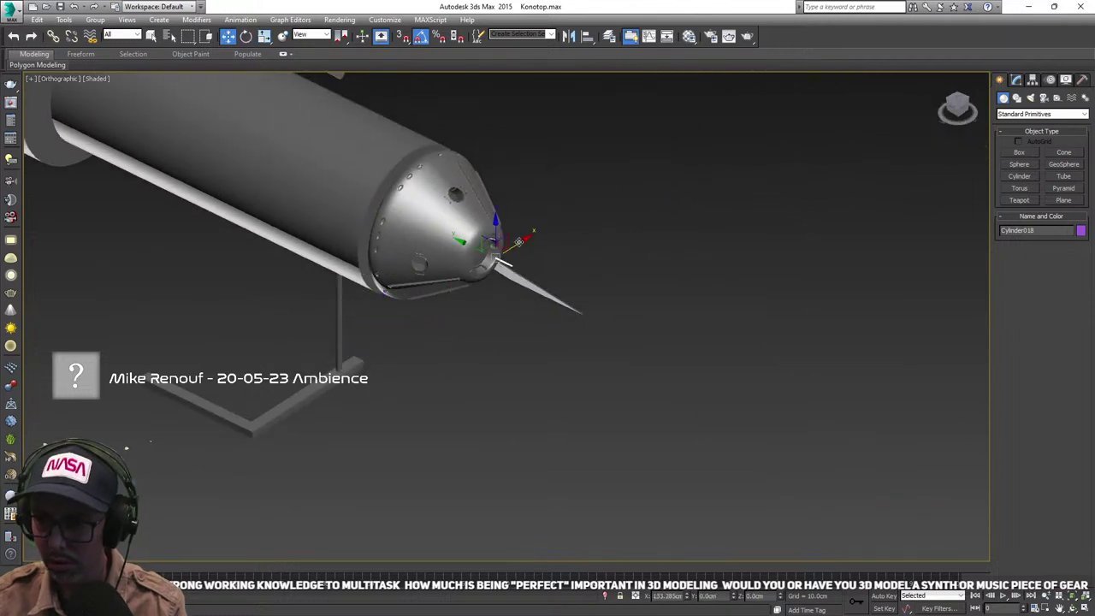
{"action": "scroll", "coordinate": [499, 262], "scroll_direction": "up", "scroll_amount": 8}
{"action": "left_click_drag", "start_coordinate": [416, 236], "coordinate": [266, 261]}
{"action": "scroll", "coordinate": [271, 259], "scroll_direction": "down", "scroll_amount": 4}
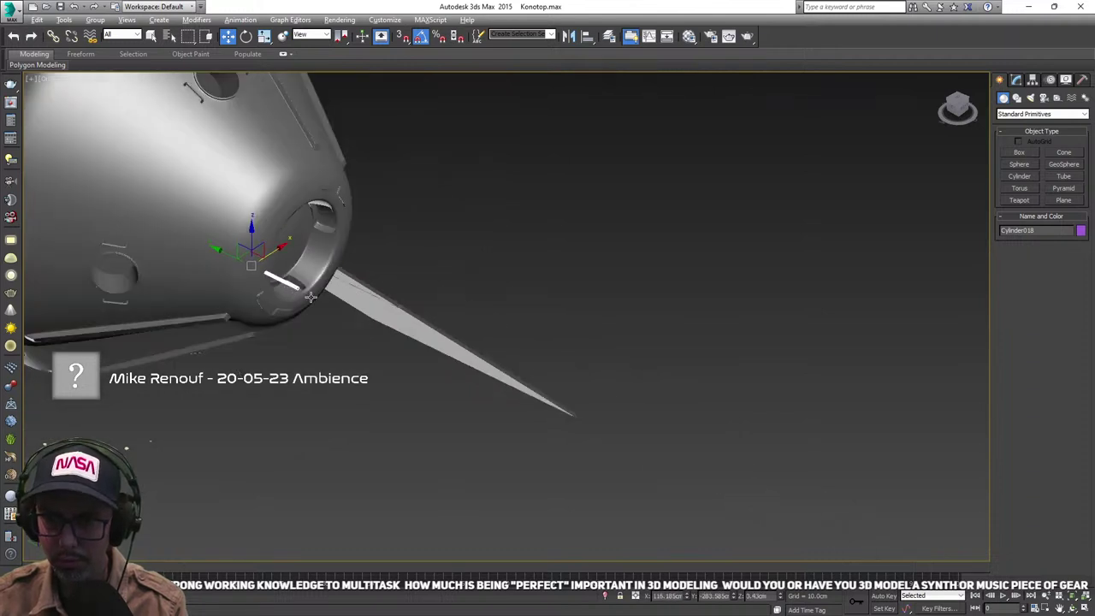
{"action": "middle_click_drag", "start_coordinate": [270, 261], "coordinate": [202, 271], "text": "alt"}
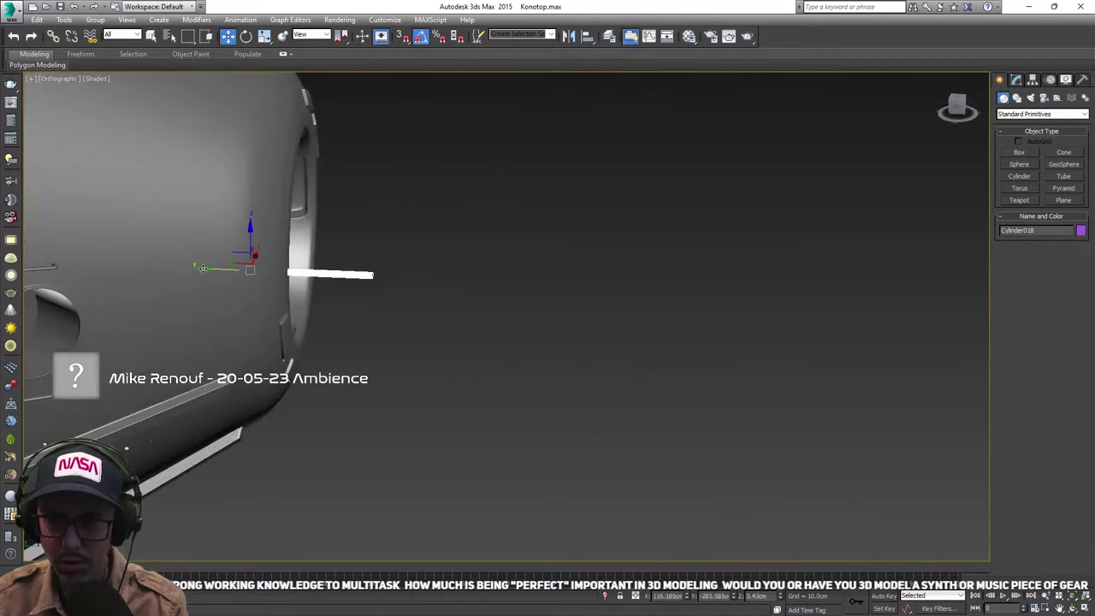
{"action": "left_click_drag", "start_coordinate": [203, 268], "coordinate": [242, 271]}
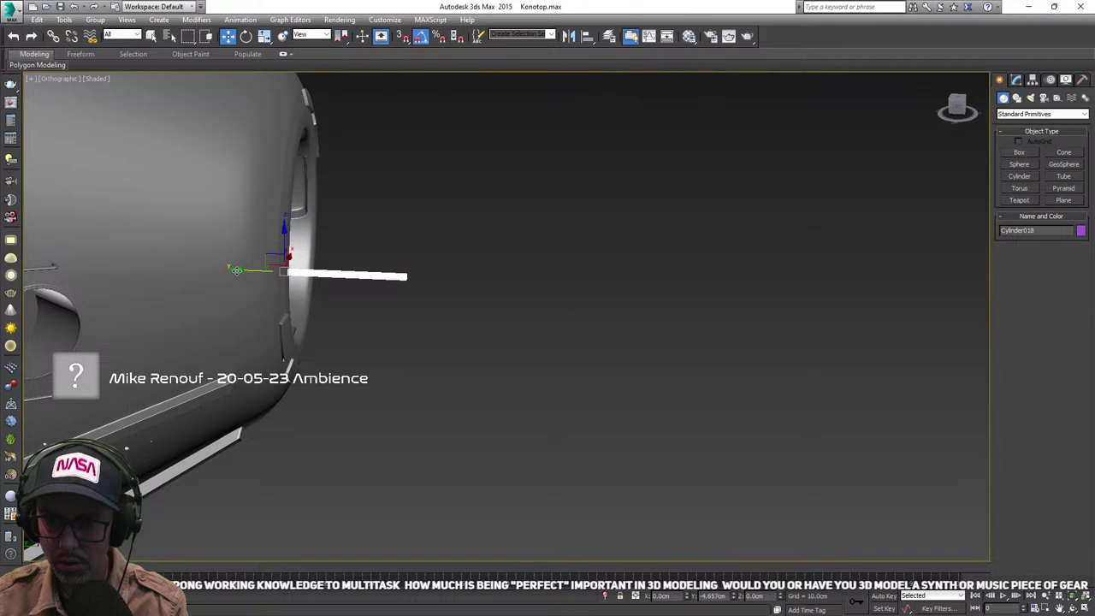
{"action": "middle_click_drag", "start_coordinate": [242, 272], "coordinate": [350, 285], "text": "alt"}
{"action": "scroll", "coordinate": [349, 284], "scroll_direction": "up", "scroll_amount": 2}
{"action": "middle_click_drag", "start_coordinate": [464, 270], "coordinate": [454, 259]}
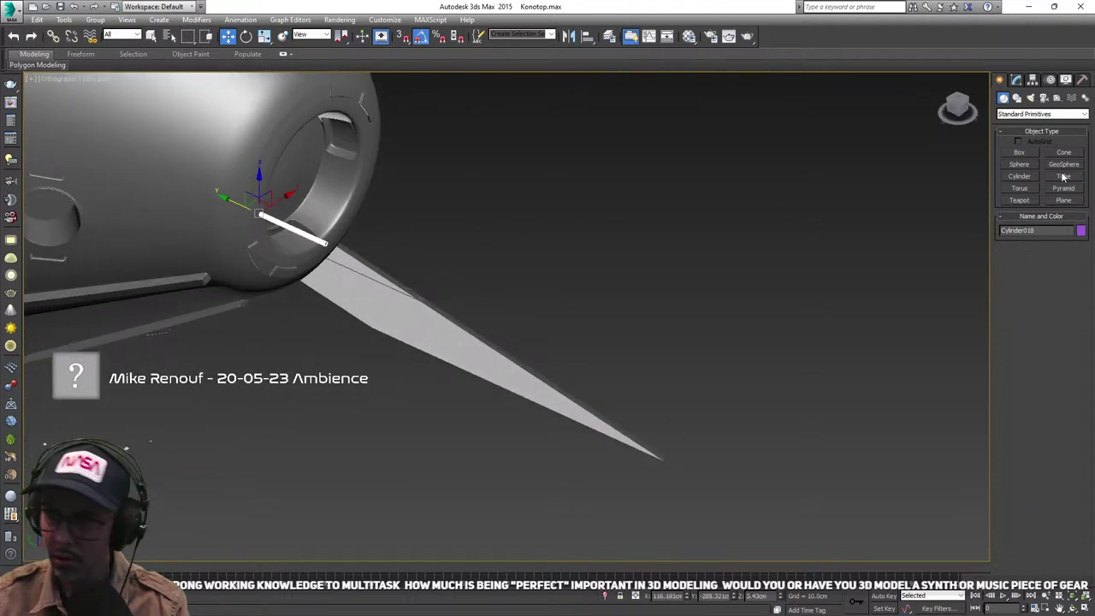
- Open the cylinder's parameters and examine its side segments and end cap beside the nose opening
{"action": "left_click", "coordinate": [1016, 79]}
{"action": "middle_click_drag", "start_coordinate": [558, 239], "coordinate": [519, 252]}
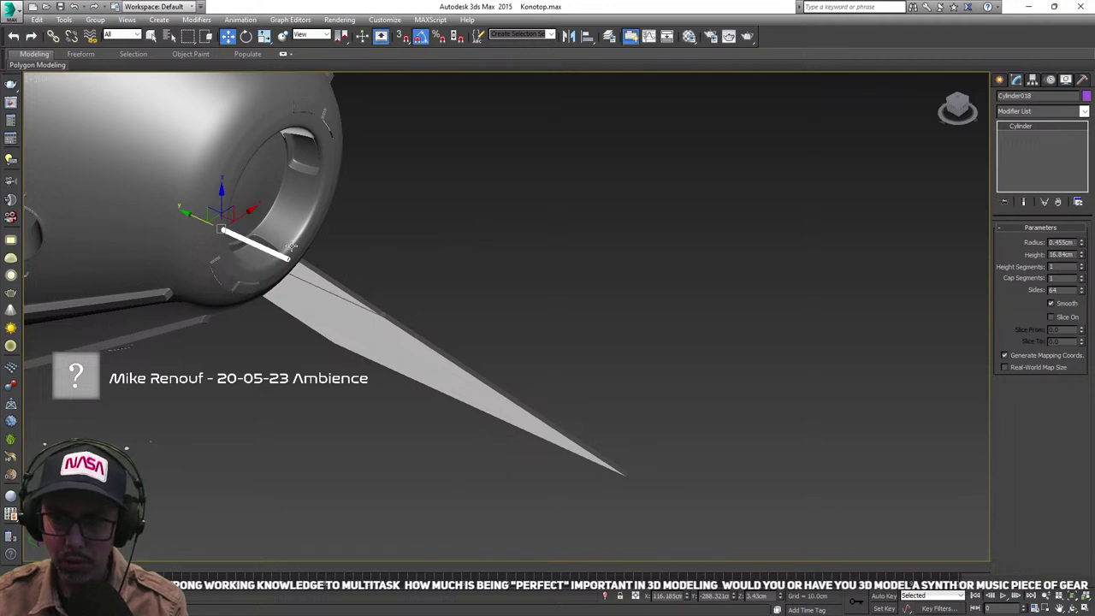
{"action": "scroll", "coordinate": [419, 255], "scroll_direction": "up", "scroll_amount": 5}
{"action": "scroll", "coordinate": [421, 257], "scroll_direction": "up", "scroll_amount": 3}
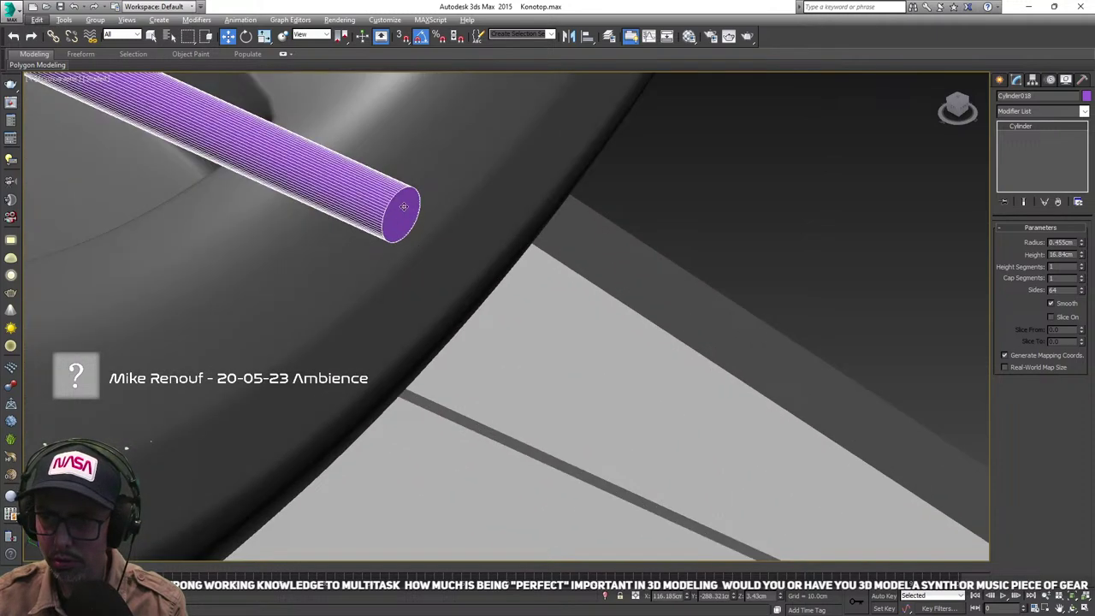
{"action": "scroll", "coordinate": [626, 244], "scroll_direction": "down", "scroll_amount": 4}
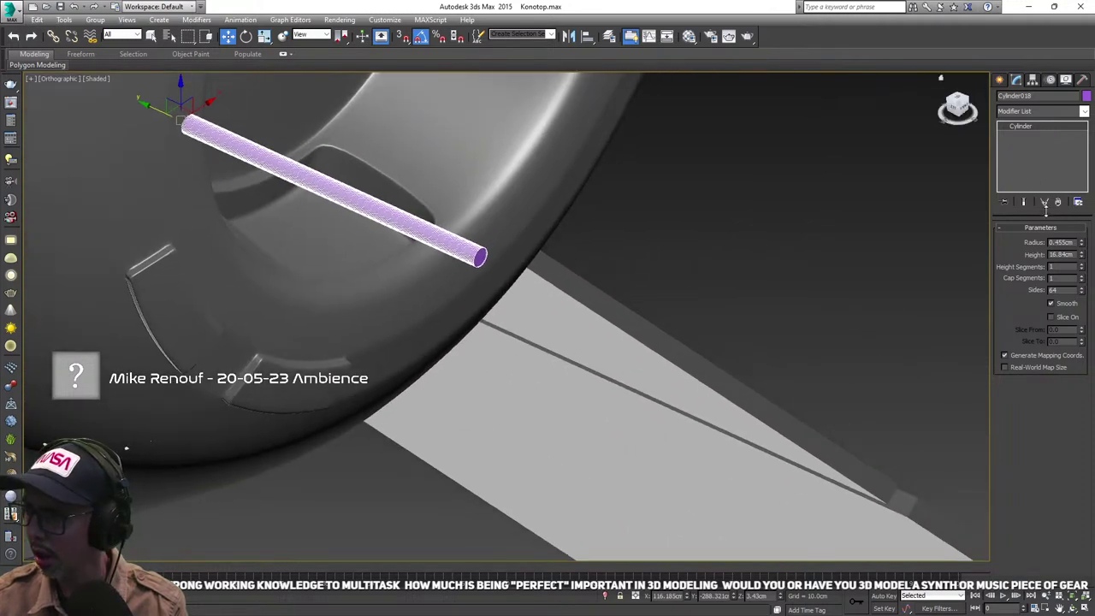
{"action": "scroll", "coordinate": [574, 199], "scroll_direction": "up", "scroll_amount": 2}
{"action": "mouse_move", "coordinate": [642, 194]}
{"action": "middle_mouse_down"}
{"action": "mouse_move", "coordinate": [574, 199]}
{"action": "mouse_move", "coordinate": [634, 208]}
{"action": "middle_mouse_up"}
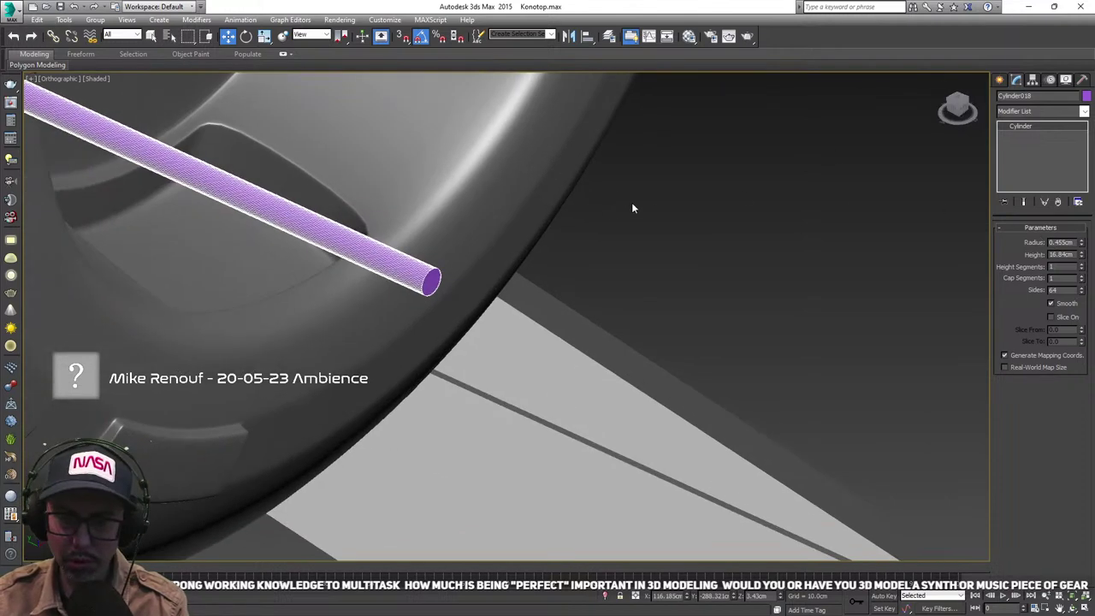
{"action": "scroll", "coordinate": [561, 229], "scroll_direction": "down", "scroll_amount": 2}
{"action": "middle_click_drag", "start_coordinate": [561, 228], "coordinate": [588, 297]}
{"action": "scroll", "coordinate": [501, 242], "scroll_direction": "down", "scroll_amount": 2}
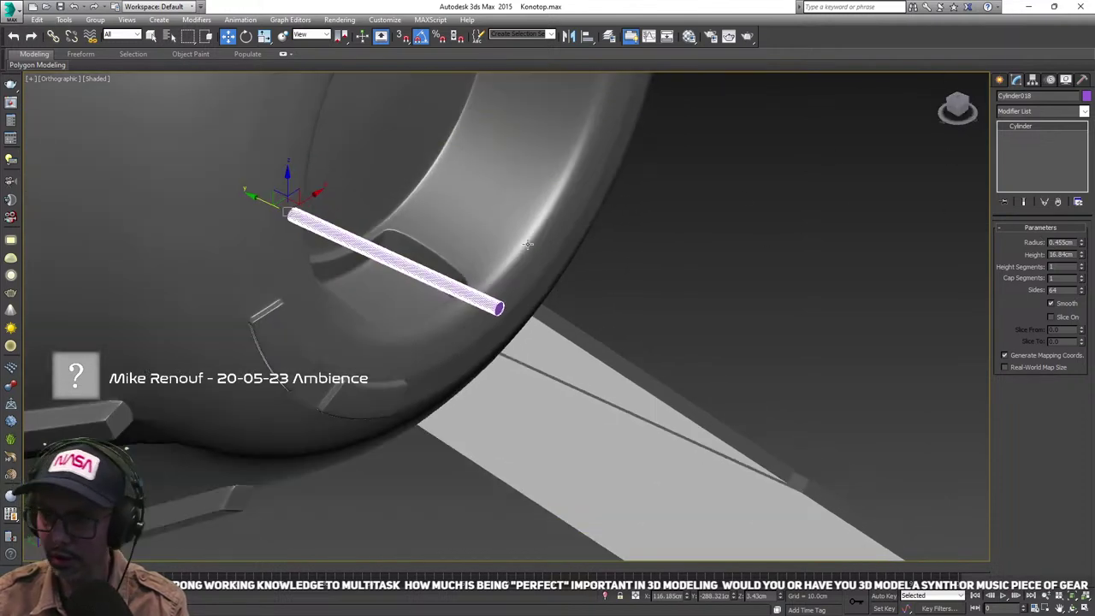
{"action": "middle_click_drag", "start_coordinate": [501, 242], "coordinate": [657, 273], "text": "alt"}
- Reselect the cylinder in front of the nose and set its number of sides to 8
{"action": "left_click", "coordinate": [550, 245]}
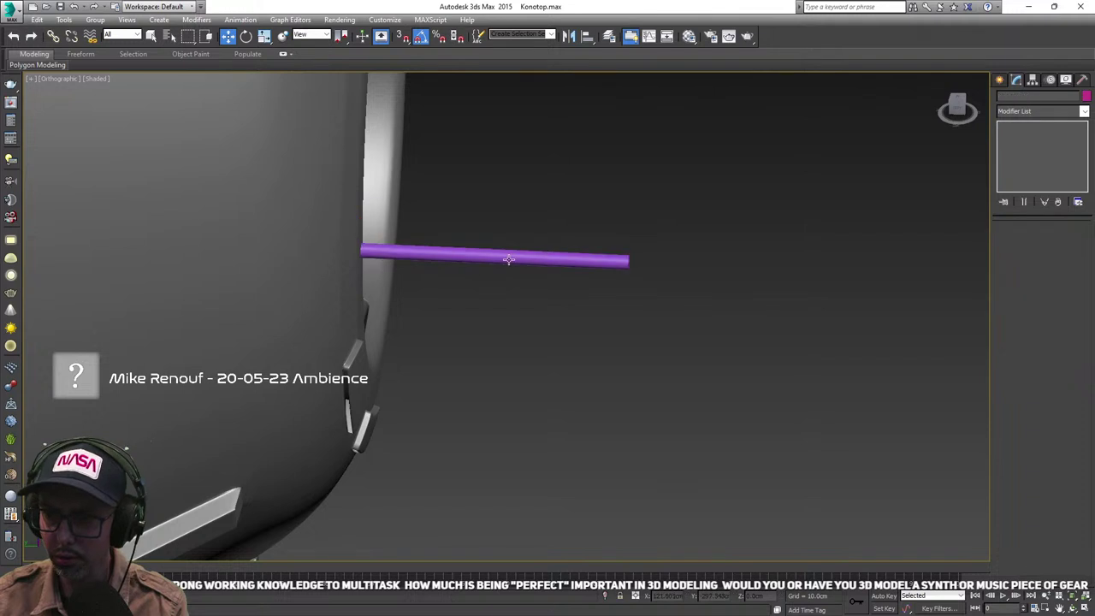
{"action": "left_click", "coordinate": [511, 257]}
{"action": "middle_click_drag", "start_coordinate": [597, 257], "coordinate": [539, 257], "text": "alt"}
{"action": "scroll", "coordinate": [541, 257], "scroll_direction": "up", "scroll_amount": 5}
{"action": "middle_click_drag", "start_coordinate": [767, 260], "coordinate": [709, 204]}
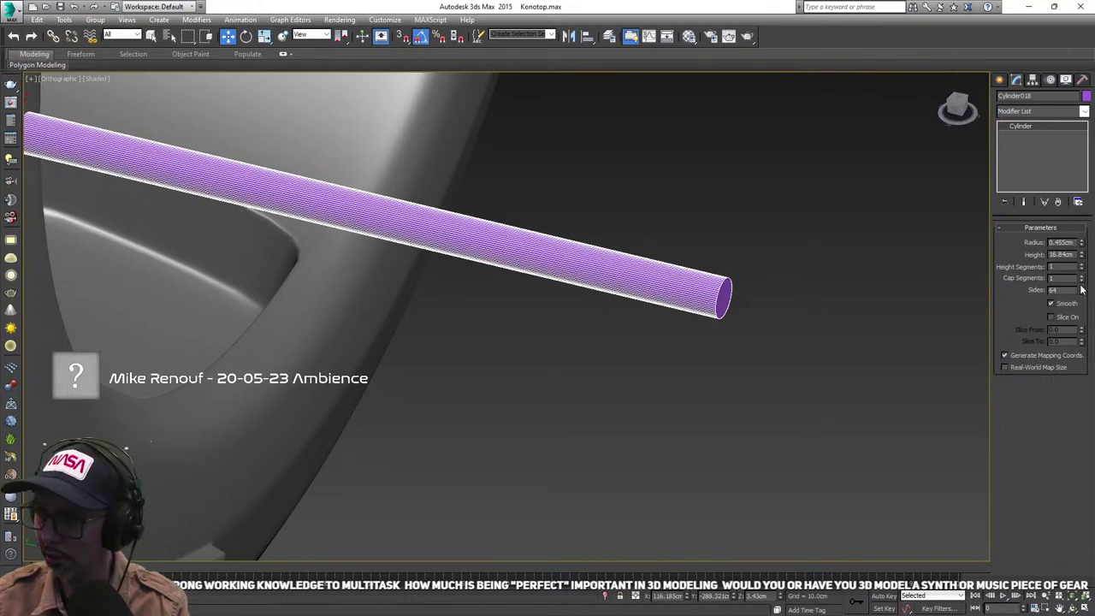
{"action": "left_click_drag", "start_coordinate": [1083, 293], "coordinate": [1072, 551]}
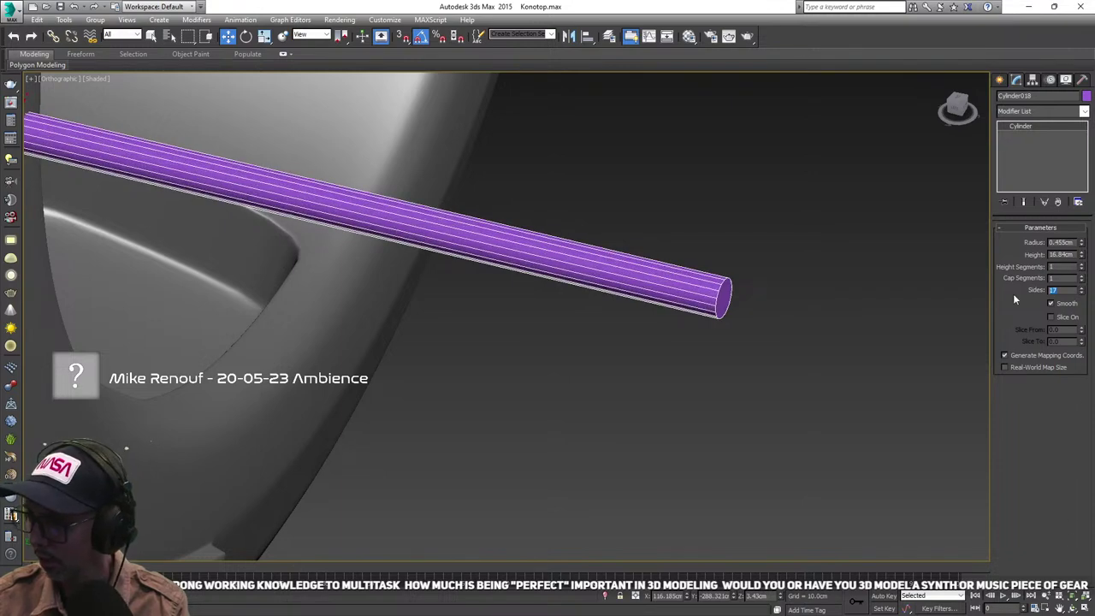
{"action": "type", "text": "8"}
{"action": "key", "text": "Return"}
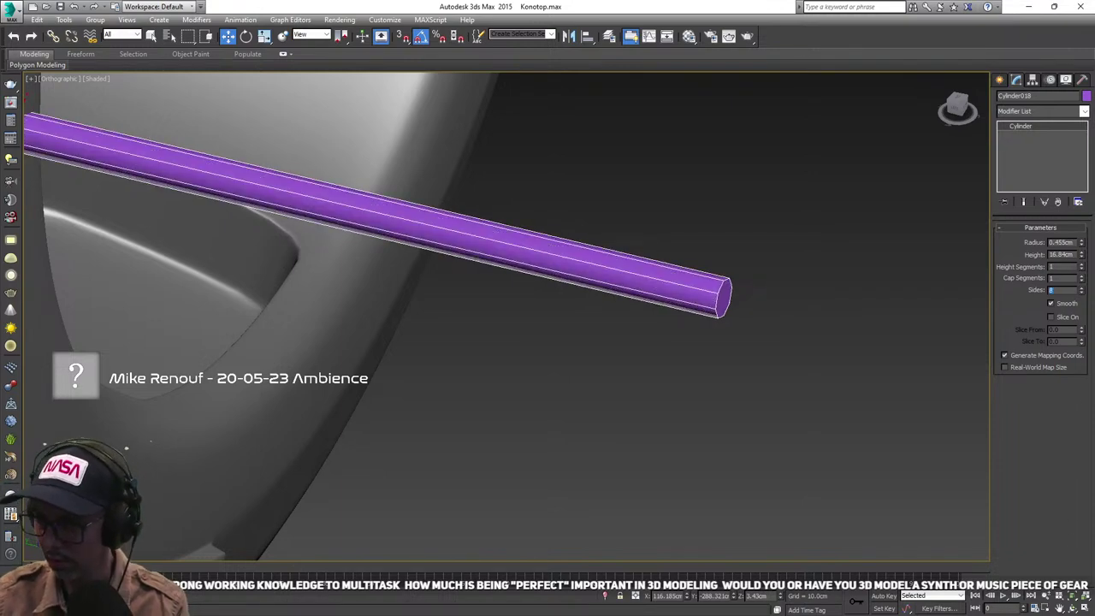
- Increase the cylinder's height to about 42.1 cm so that it extends farther out of the nose
{"action": "scroll", "coordinate": [771, 321], "scroll_direction": "down", "scroll_amount": 5}
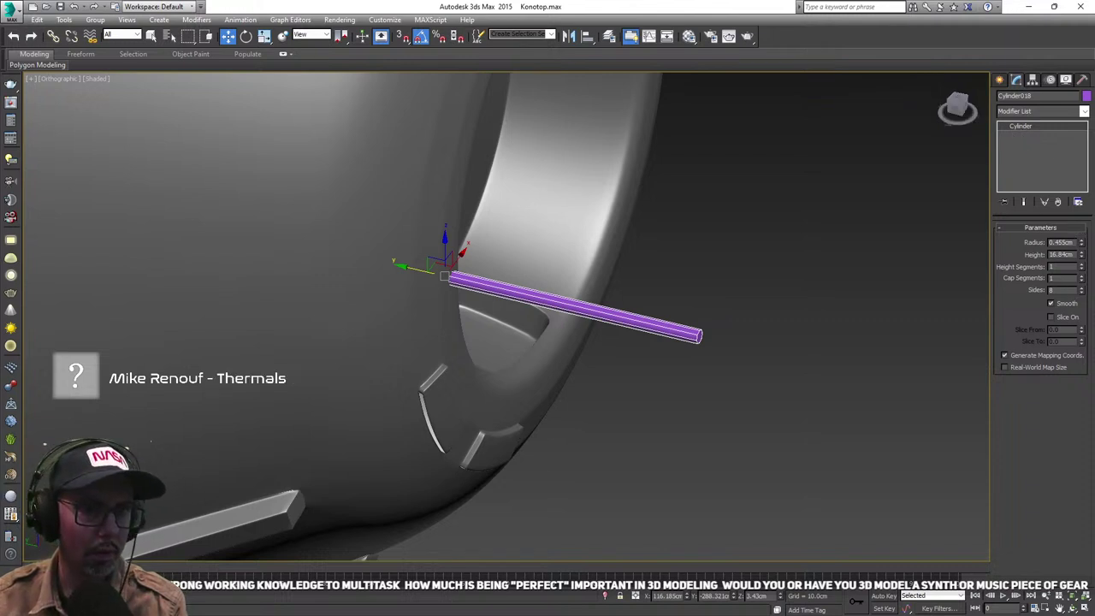
{"action": "left_click_drag", "start_coordinate": [1083, 254], "coordinate": [1068, 165]}
{"action": "scroll", "coordinate": [832, 190], "scroll_direction": "down", "scroll_amount": 5}
{"action": "middle_click_drag", "start_coordinate": [660, 179], "coordinate": [621, 284]}
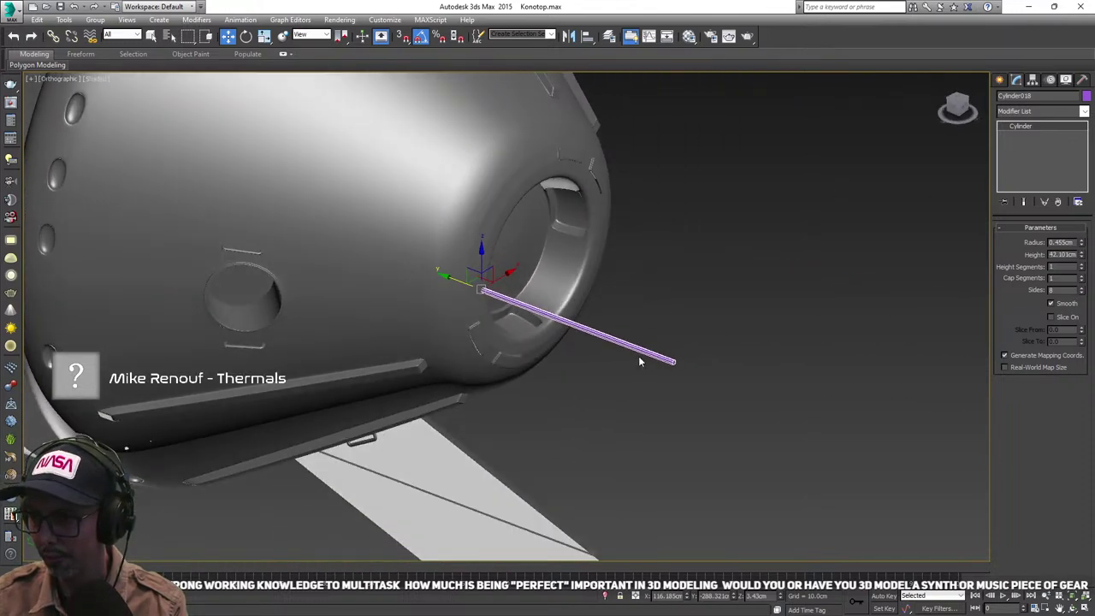
{"action": "scroll", "coordinate": [636, 354], "scroll_direction": "up", "scroll_amount": 2}
{"action": "scroll", "coordinate": [424, 270], "scroll_direction": "up", "scroll_amount": 4}
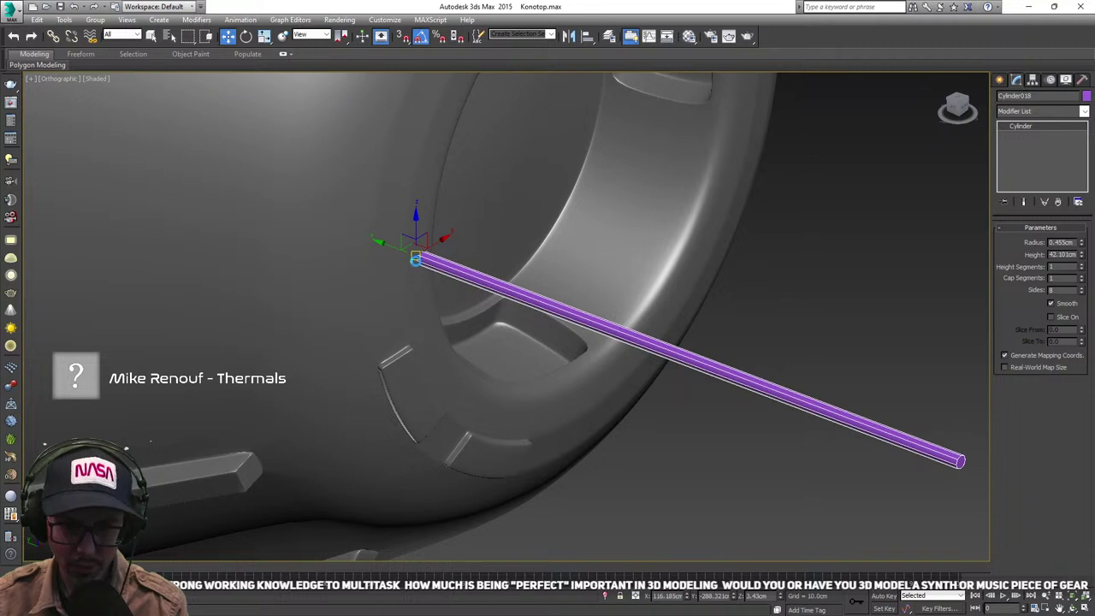
- Clone the cylinder as a single independent copy, shifted forward along its own length
{"action": "mouse_move", "coordinate": [389, 244]}
{"action": "left_mouse_down", "text": "shift"}
{"action": "mouse_move", "coordinate": [693, 351]}
{"action": "mouse_move", "coordinate": [736, 351]}
{"action": "left_mouse_up", "text": "shift"}
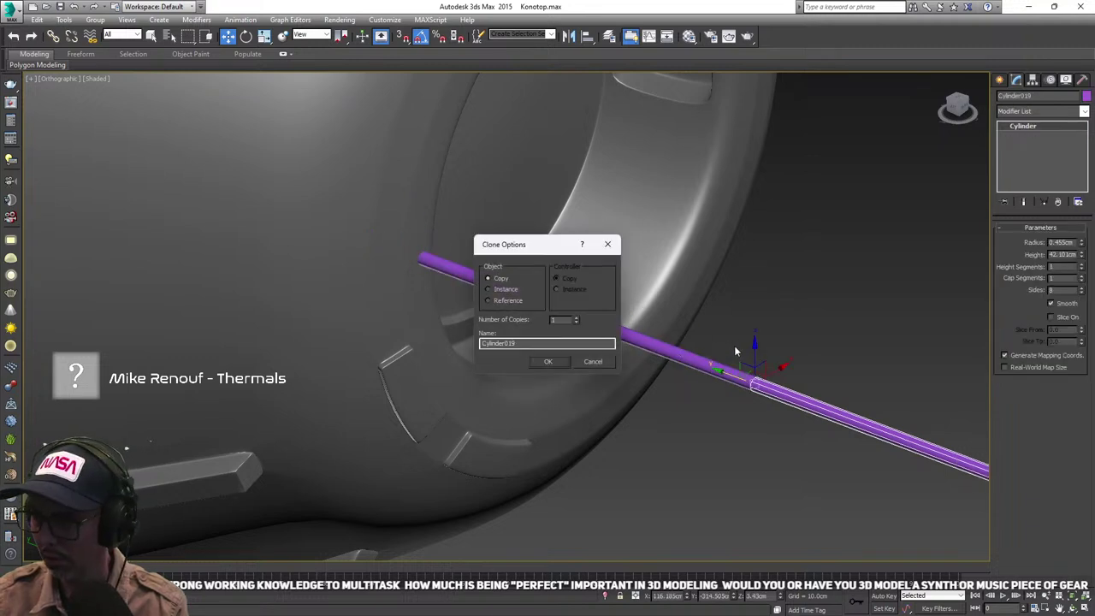
{"action": "left_click", "coordinate": [547, 362]}
{"action": "scroll", "coordinate": [651, 350], "scroll_direction": "down", "scroll_amount": 2}
{"action": "middle_click_drag", "start_coordinate": [651, 350], "coordinate": [592, 274]}
- Rotate the copied cylinder horizontally until it lies at a right angle to the original
{"action": "key", "text": "e"}
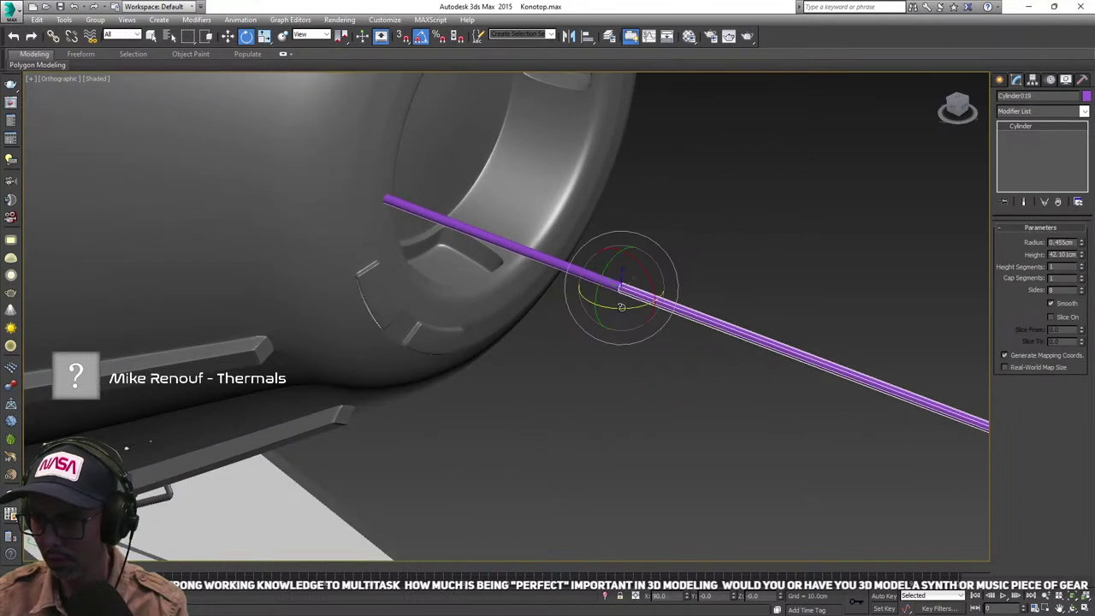
{"action": "left_click_drag", "start_coordinate": [622, 307], "coordinate": [572, 306]}
{"action": "scroll", "coordinate": [582, 315], "scroll_direction": "down", "scroll_amount": 3}
{"action": "middle_click_drag", "start_coordinate": [582, 315], "coordinate": [561, 278]}
{"action": "scroll", "coordinate": [561, 278], "scroll_direction": "up", "scroll_amount": 3}
{"action": "key", "text": "w"}
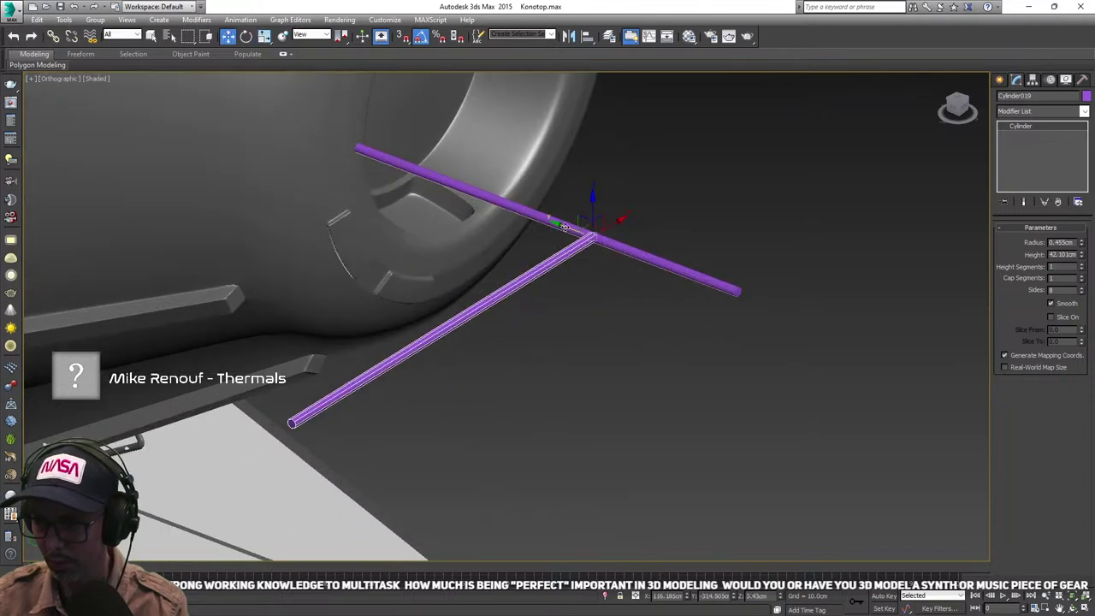
- Clone the crosswise cylinder as a single independent copy, shifted a short distance forward along the main rod
{"action": "mouse_move", "coordinate": [564, 226]}
{"action": "left_mouse_down", "text": "shift"}
{"action": "mouse_move", "coordinate": [627, 250]}
{"action": "mouse_move", "coordinate": [606, 241]}
{"action": "left_mouse_up", "text": "shift"}
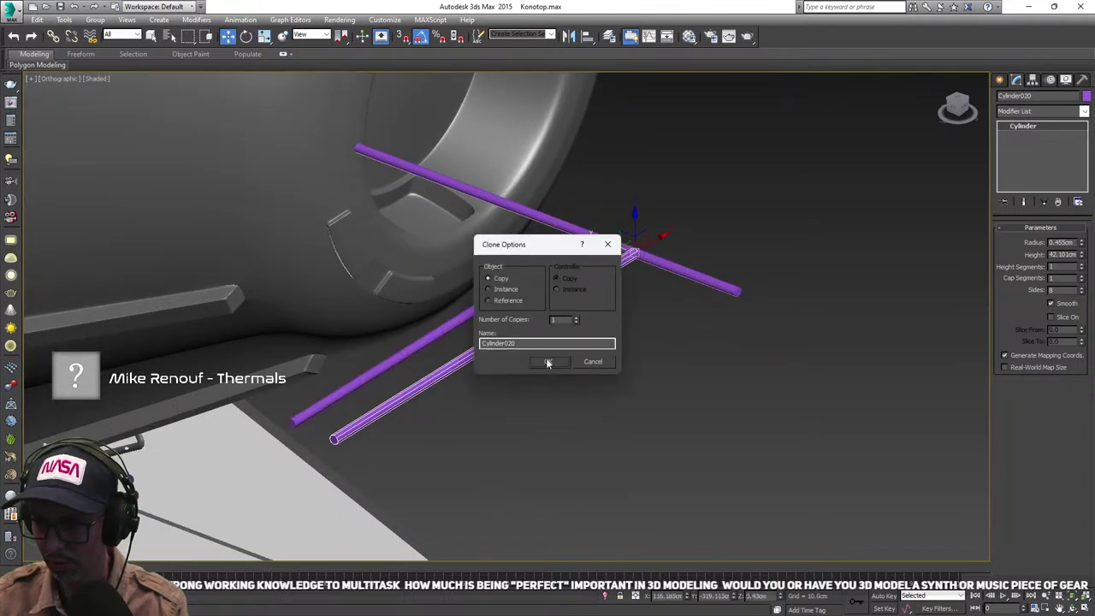
{"action": "left_click", "coordinate": [549, 364]}
{"action": "middle_click_drag", "start_coordinate": [489, 369], "coordinate": [509, 299]}
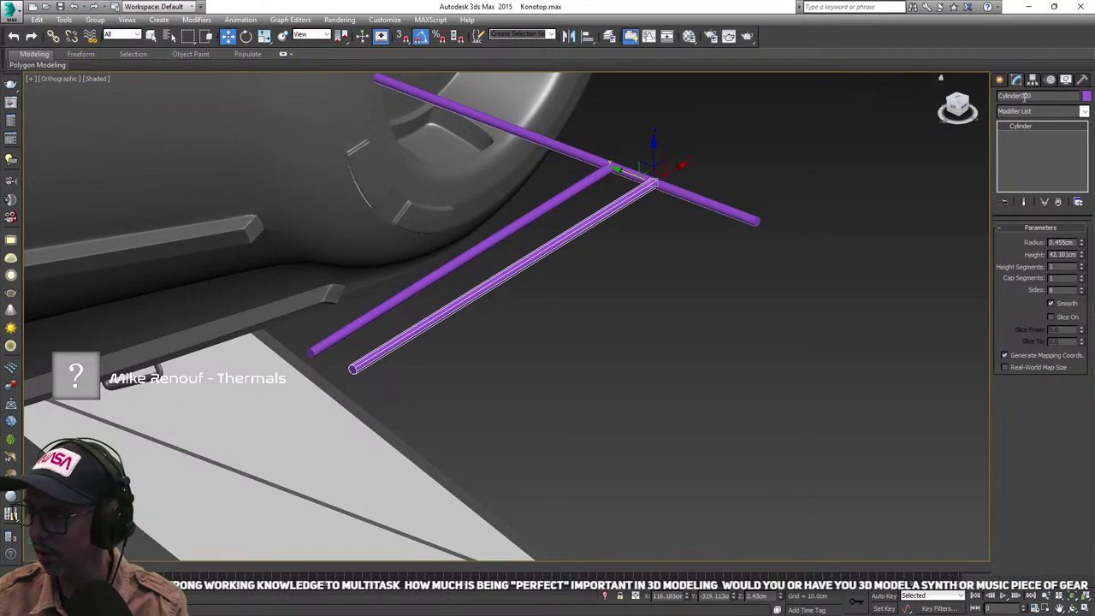
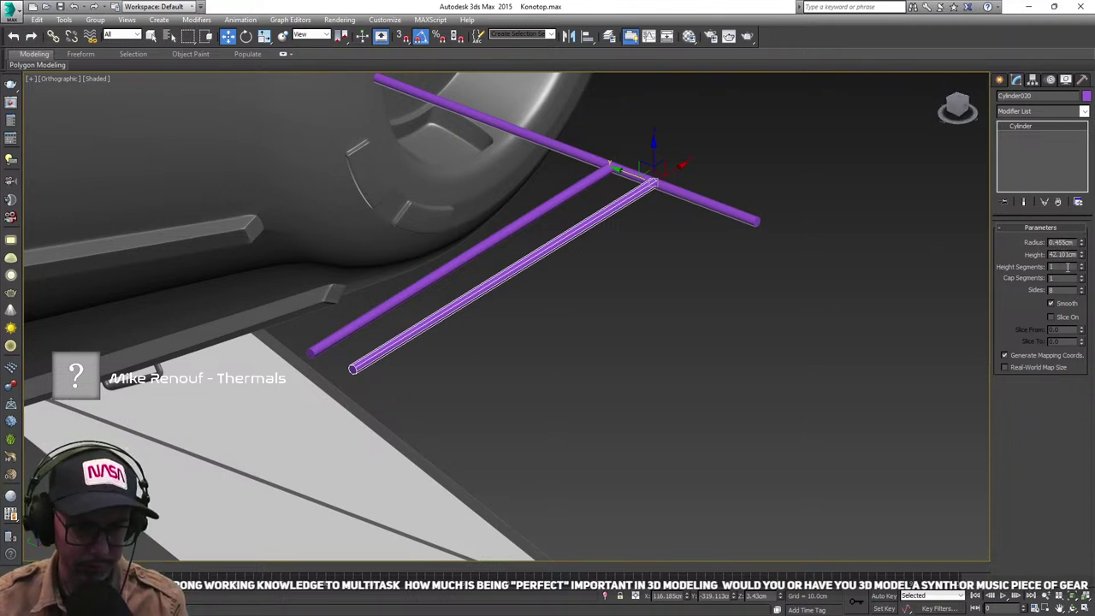
- Shorten the front crosswise cylinder to a height of about 12.2 cm and the one behind it to about 17.7 cm
{"action": "left_click_drag", "start_coordinate": [1083, 258], "coordinate": [1083, 296]}
{"action": "middle_click_drag", "start_coordinate": [843, 301], "coordinate": [539, 251], "text": "alt"}
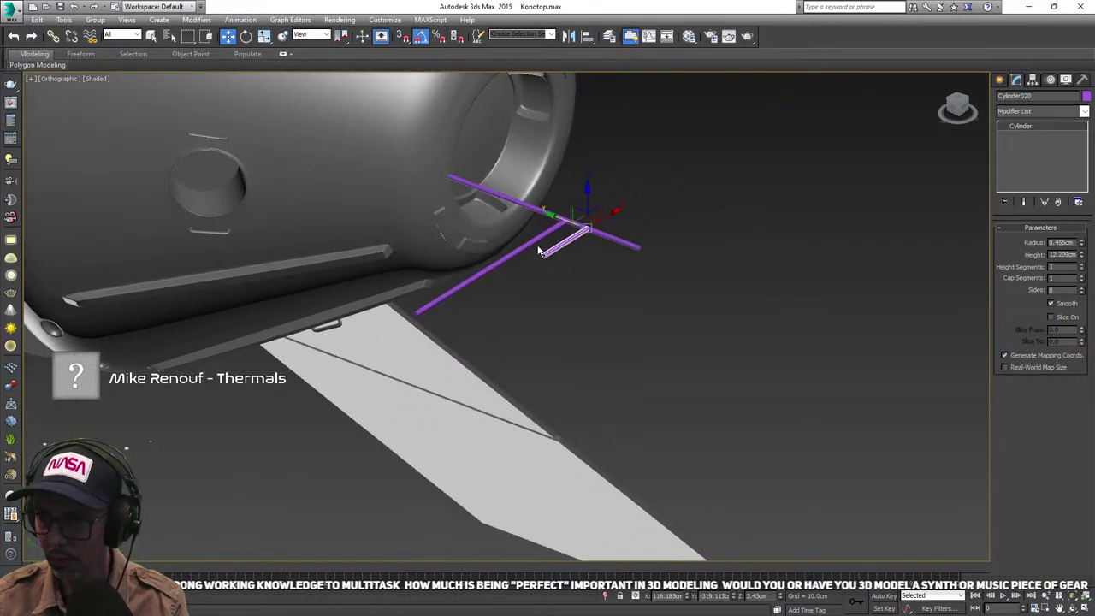
{"action": "left_click", "coordinate": [532, 244]}
{"action": "left_click_drag", "start_coordinate": [1082, 255], "coordinate": [1052, 298]}
{"action": "mouse_move", "coordinate": [673, 297]}
{"action": "middle_mouse_down"}
{"action": "mouse_move", "coordinate": [676, 317]}
{"action": "mouse_move", "coordinate": [658, 287]}
{"action": "middle_mouse_up"}
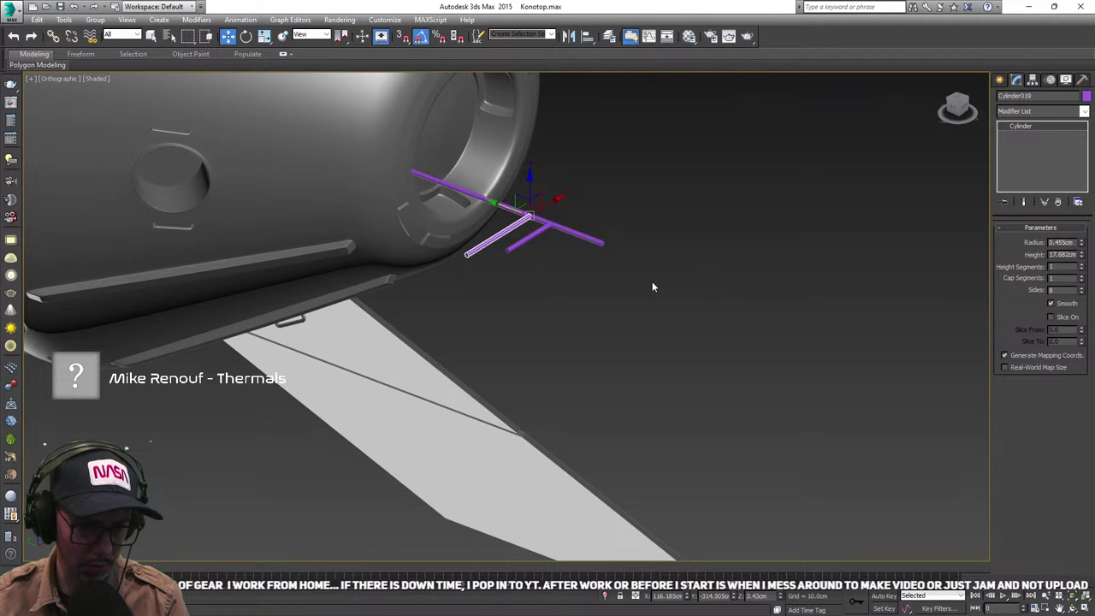
- Lengthen the main rod projecting from the nose to a height of about 55.2 cm
{"action": "middle_click_drag", "start_coordinate": [537, 252], "coordinate": [612, 270]}
{"action": "left_click", "coordinate": [530, 236]}
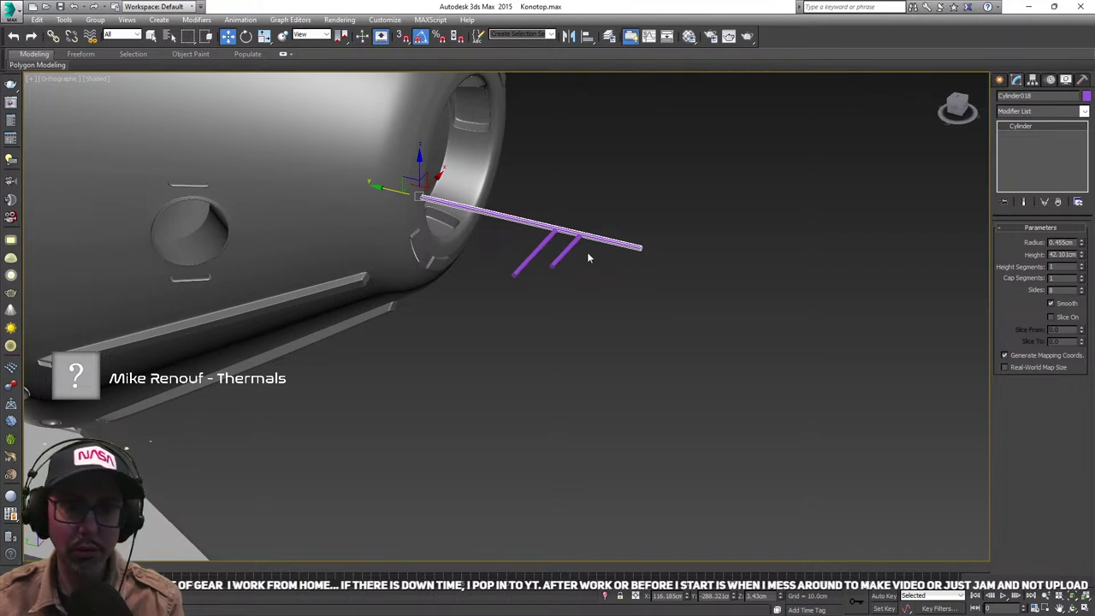
{"action": "middle_click_drag", "start_coordinate": [672, 257], "coordinate": [586, 269]}
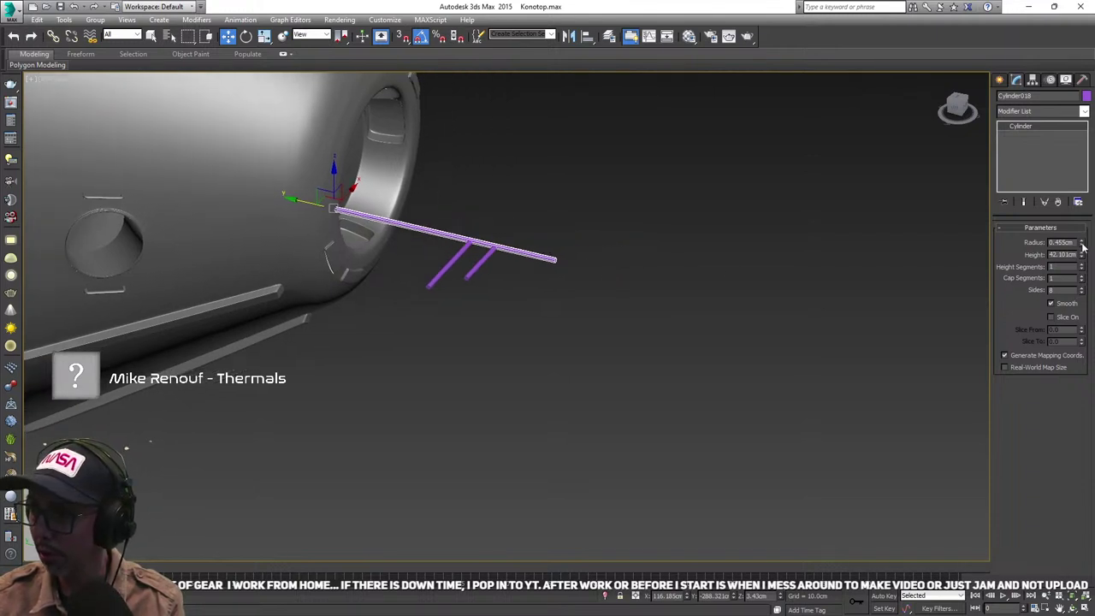
{"action": "left_click_drag", "start_coordinate": [1082, 246], "coordinate": [1080, 250]}
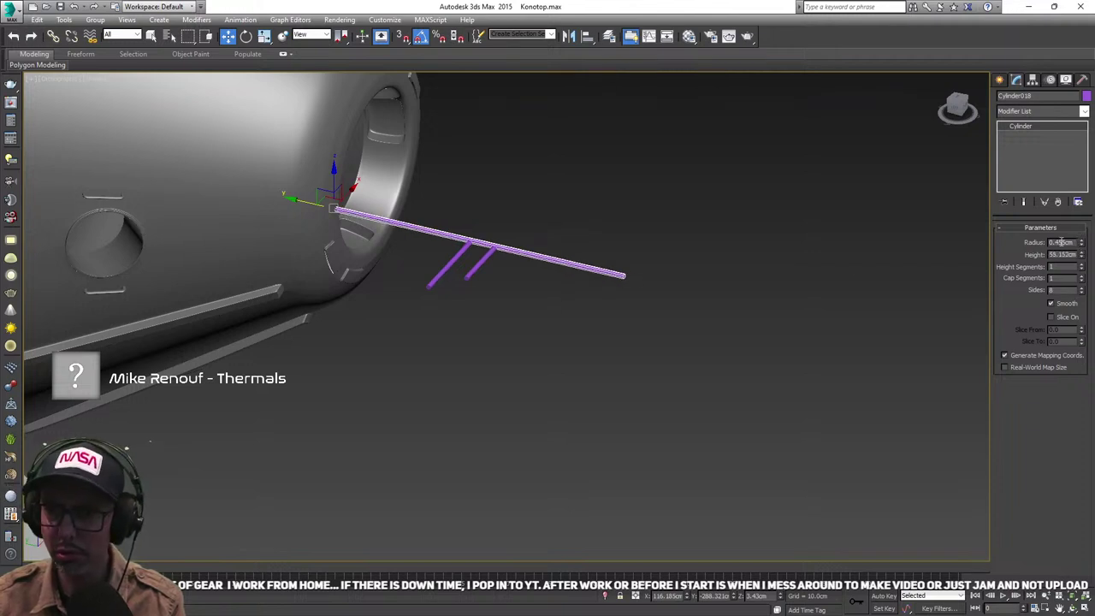
{"action": "middle_click_drag", "start_coordinate": [515, 297], "coordinate": [452, 327]}
{"action": "left_click_drag", "start_coordinate": [361, 308], "coordinate": [439, 300]}
{"action": "middle_click_drag", "start_coordinate": [512, 250], "coordinate": [513, 268]}
{"action": "scroll", "coordinate": [514, 275], "scroll_direction": "down", "scroll_amount": 2}
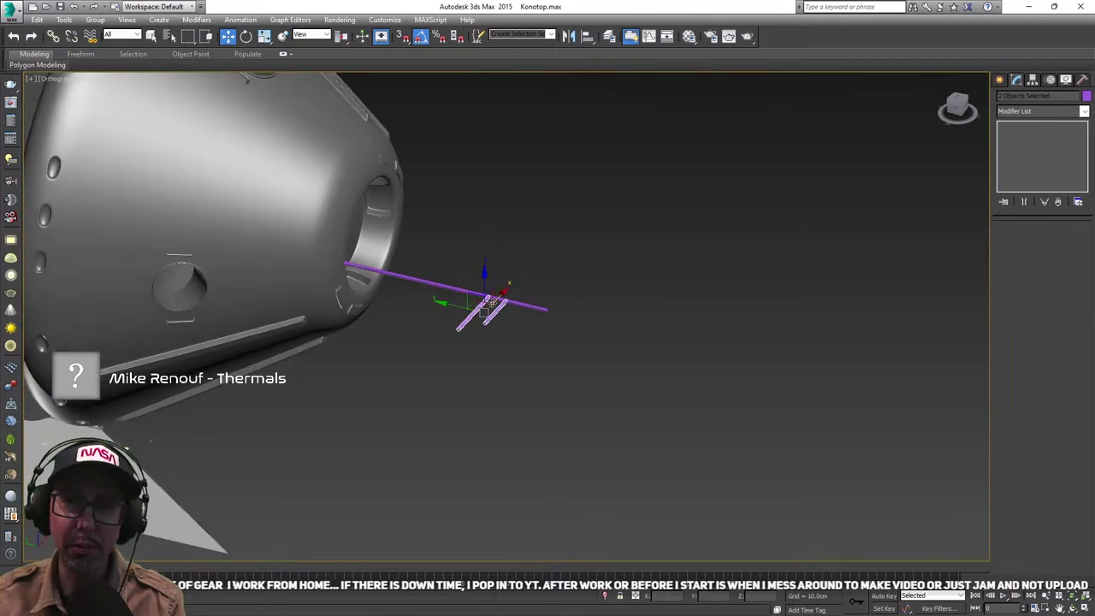
{"action": "scroll", "coordinate": [518, 280], "scroll_direction": "up", "scroll_amount": 5}
{"action": "scroll", "coordinate": [539, 342], "scroll_direction": "down", "scroll_amount": 2}
{"action": "left_click", "coordinate": [539, 342]}
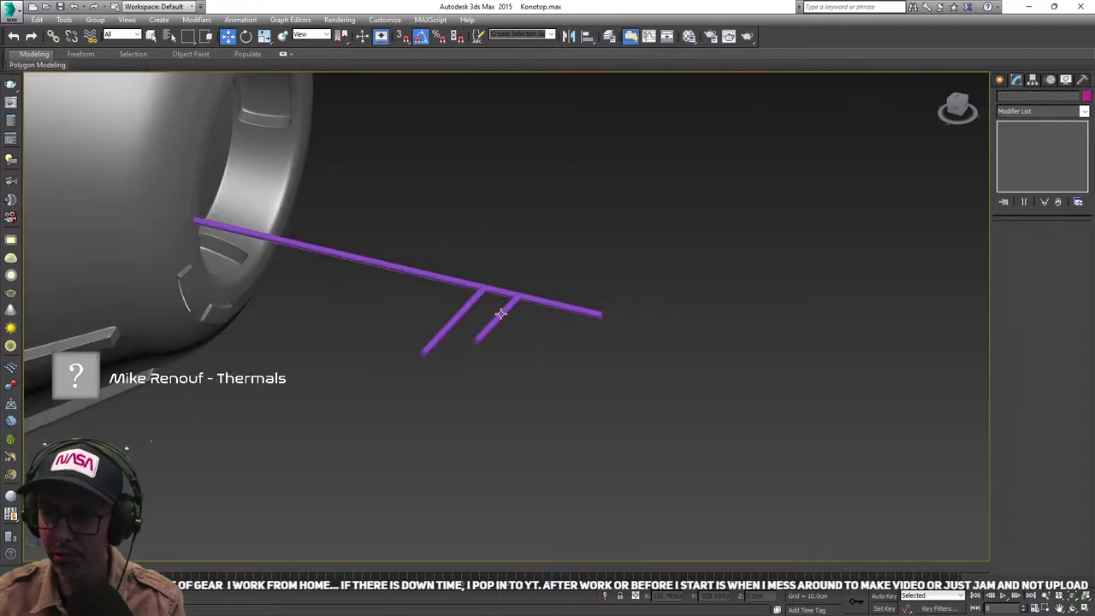
- Shift the main rod slightly back along its own length, farther into the nose opening
{"action": "left_click", "coordinate": [549, 303]}
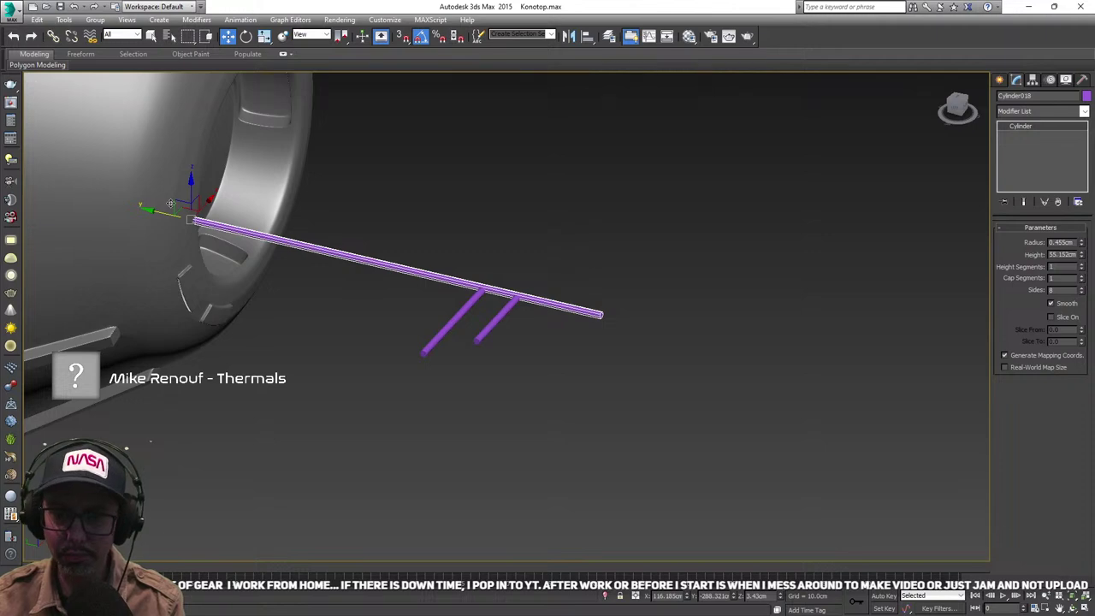
{"action": "mouse_move", "coordinate": [155, 212]}
{"action": "left_mouse_down"}
{"action": "mouse_move", "coordinate": [170, 216]}
{"action": "mouse_move", "coordinate": [151, 211]}
{"action": "left_mouse_up"}
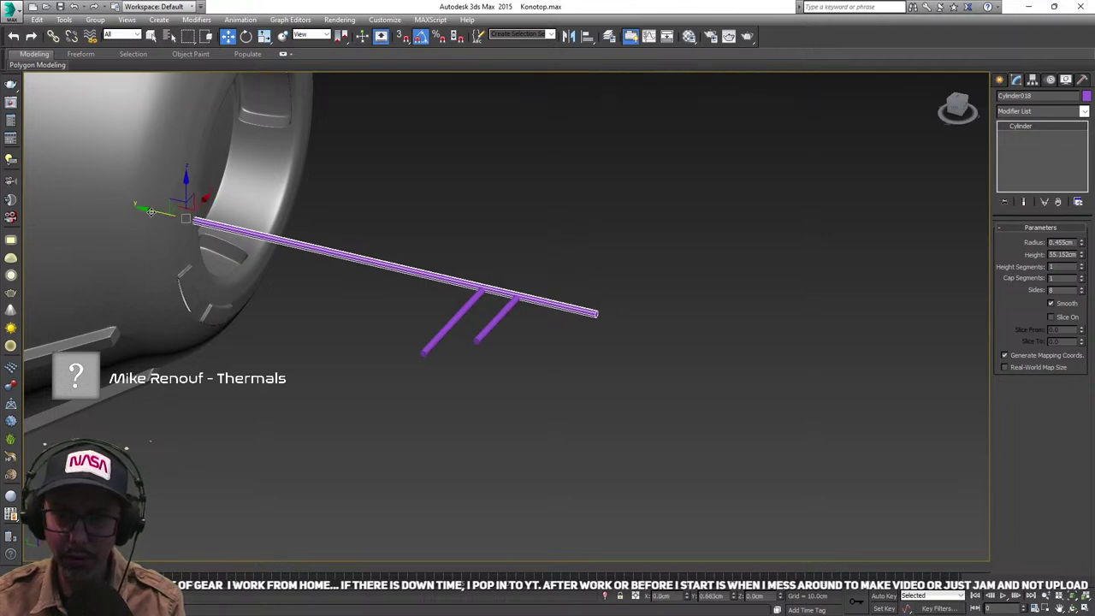
{"action": "mouse_move", "coordinate": [379, 249]}
{"action": "middle_mouse_down", "text": "alt"}
{"action": "mouse_move", "coordinate": [375, 222]}
{"action": "mouse_move", "coordinate": [395, 235]}
{"action": "middle_mouse_up", "text": "alt"}
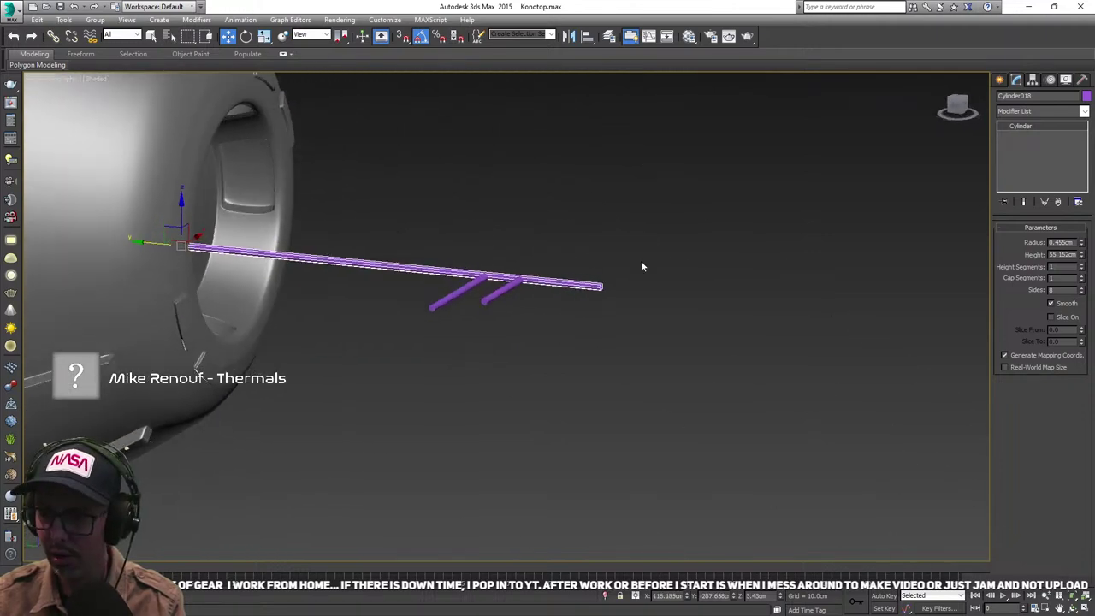
- Rotate the longer crosswise cylinder downward around the main rod so that it diverges from the shorter one
{"action": "left_click", "coordinate": [463, 286]}
{"action": "key", "text": "e"}
{"action": "left_click_drag", "start_coordinate": [482, 243], "coordinate": [480, 250]}
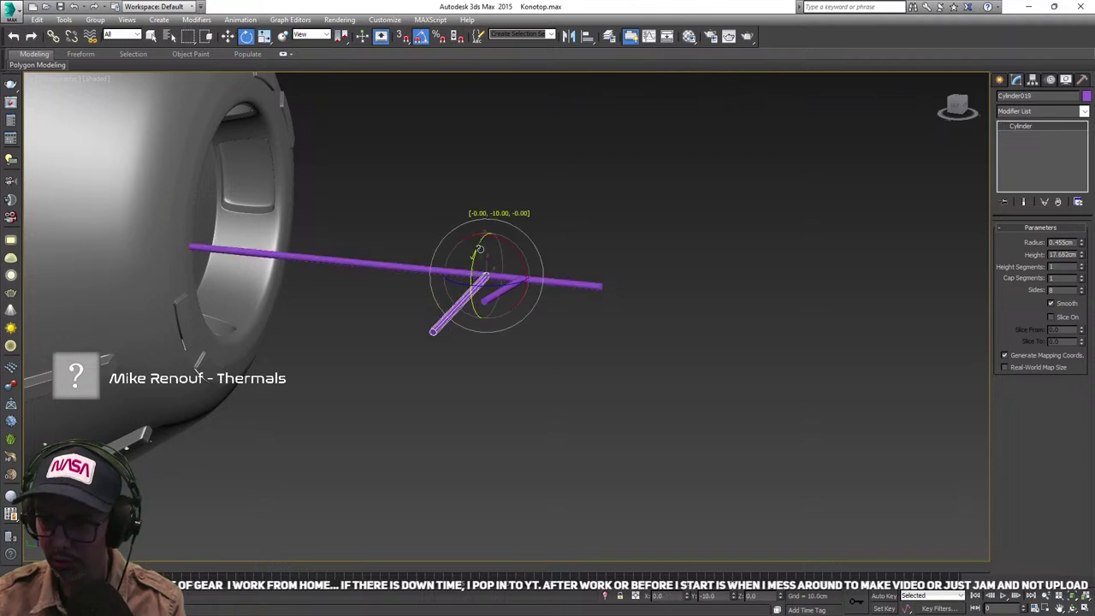
{"action": "left_click", "coordinate": [636, 282]}
- Convert the main rod to an Editable Poly and attach both crosswise cylinders to it
{"action": "left_click", "coordinate": [454, 272]}
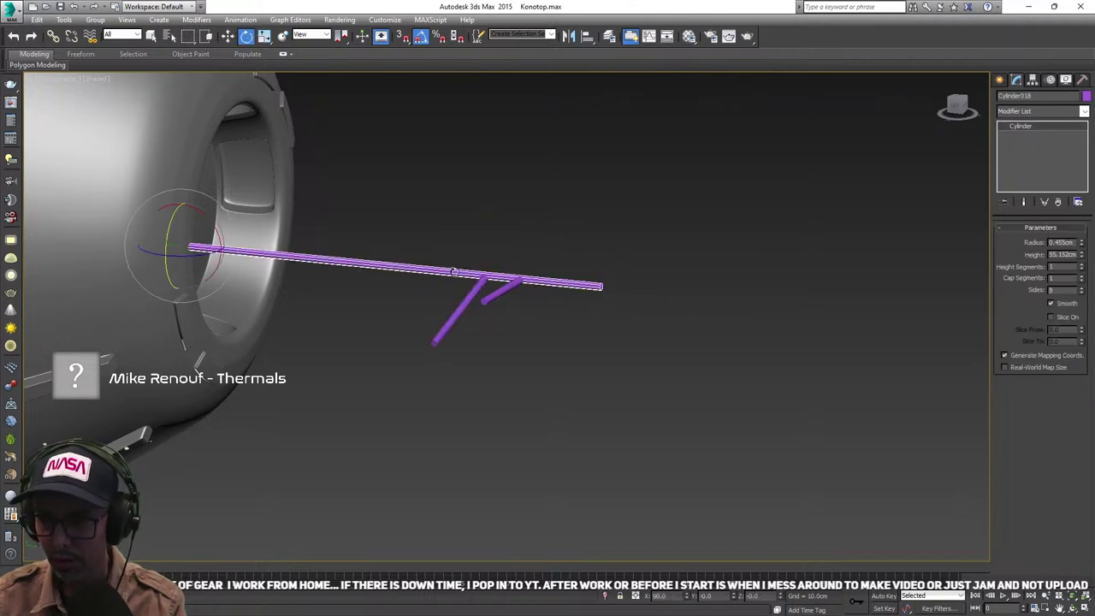
{"action": "right_click", "coordinate": [1027, 126]}
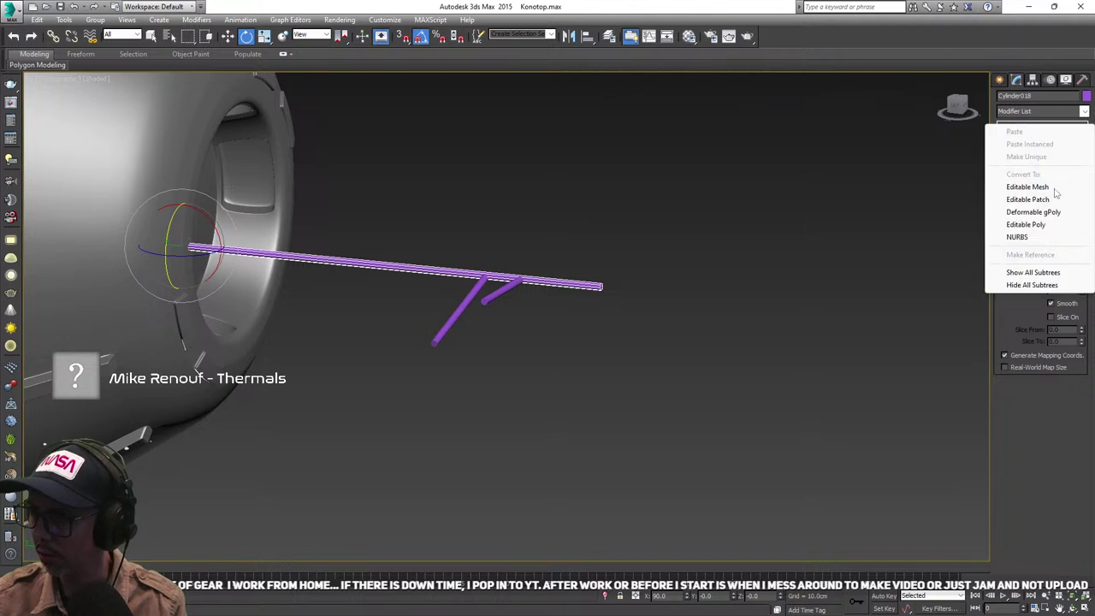
{"action": "left_click", "coordinate": [1026, 225]}
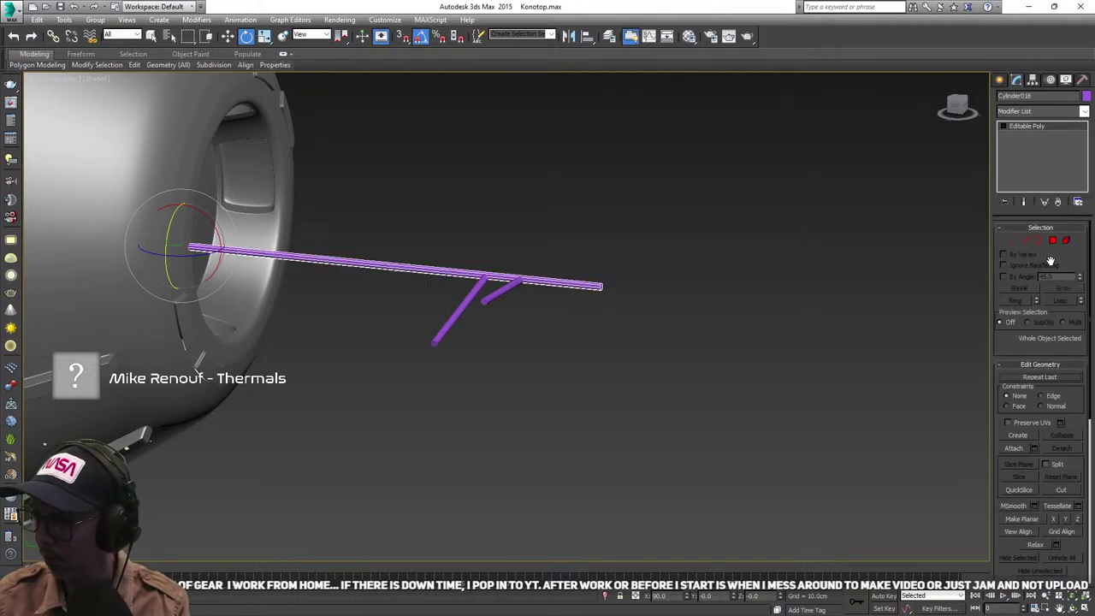
{"action": "left_click", "coordinate": [1013, 449]}
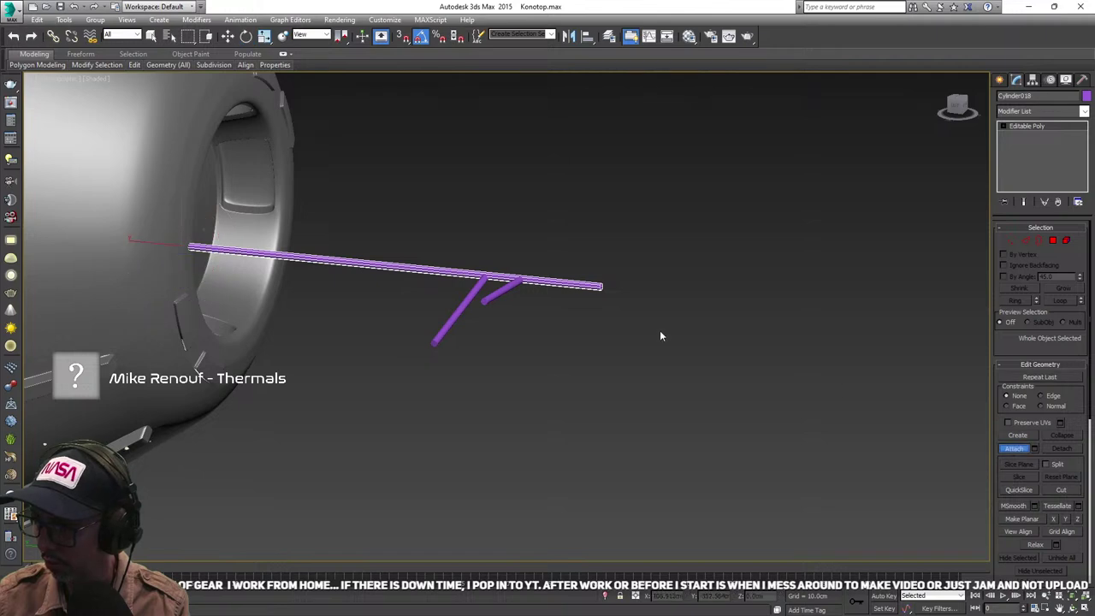
{"action": "left_click", "coordinate": [484, 296]}
{"action": "middle_click_drag", "start_coordinate": [497, 295], "coordinate": [501, 377], "text": "alt"}
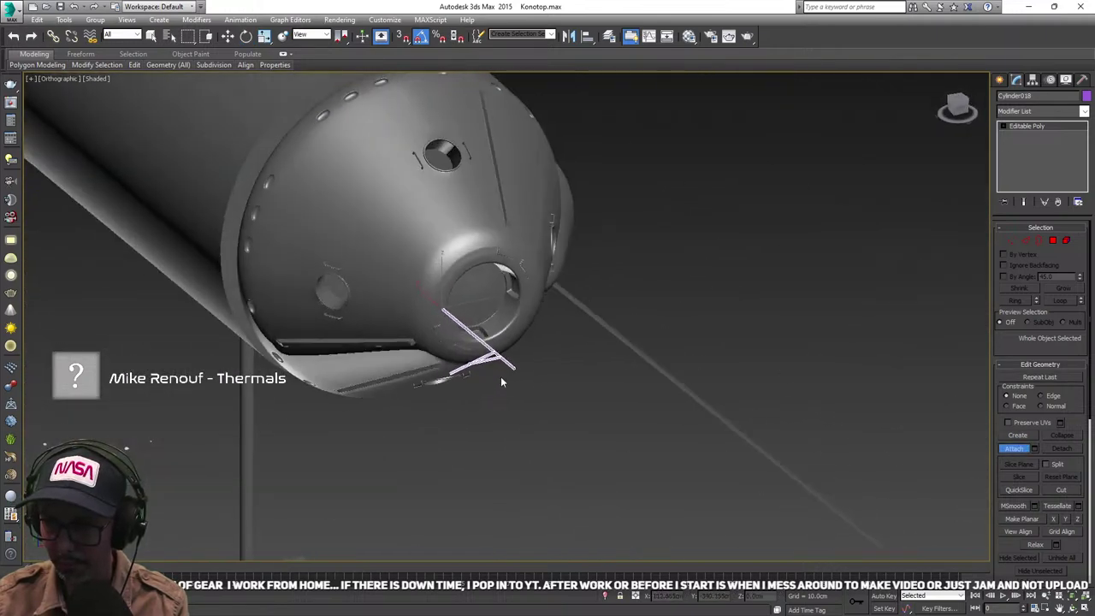
{"action": "scroll", "coordinate": [477, 370], "scroll_direction": "up", "scroll_amount": 3}
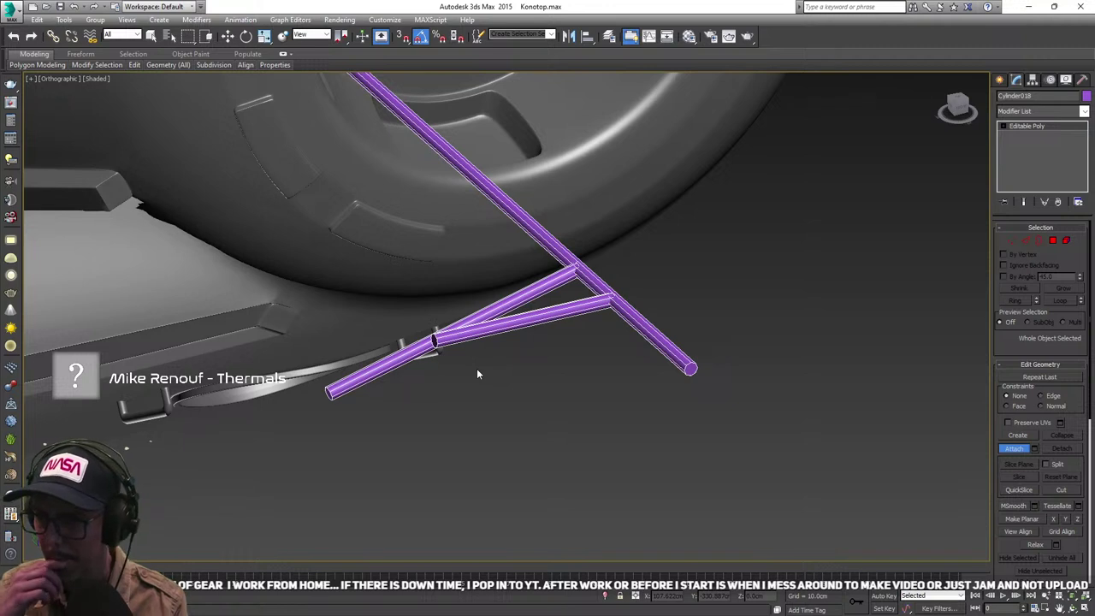
{"action": "middle_click_drag", "start_coordinate": [500, 367], "coordinate": [530, 366]}
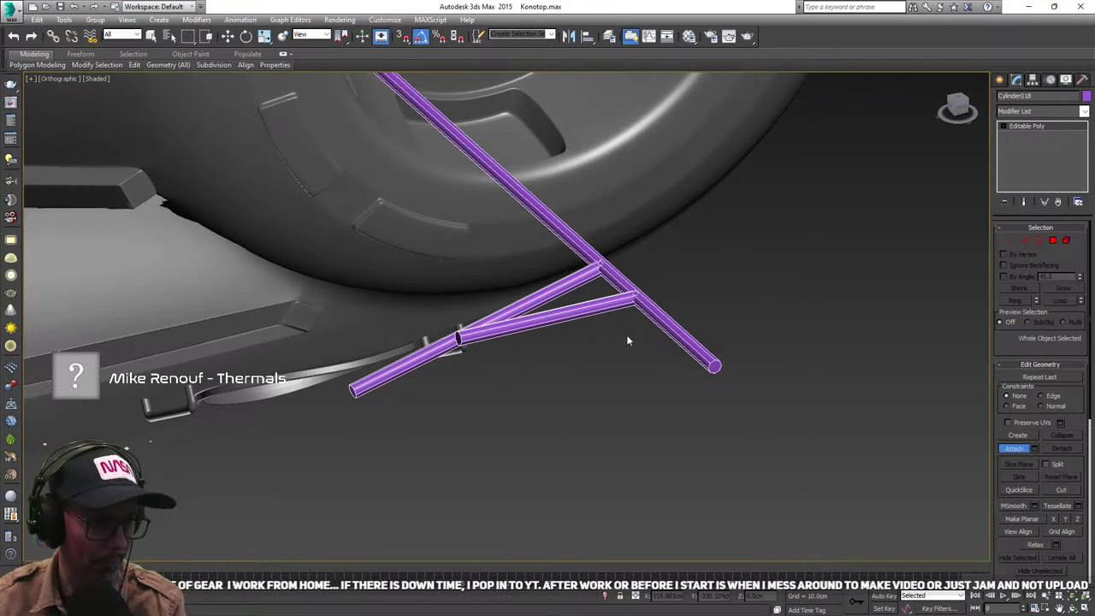
{"action": "middle_click_drag", "start_coordinate": [628, 340], "coordinate": [605, 395]}
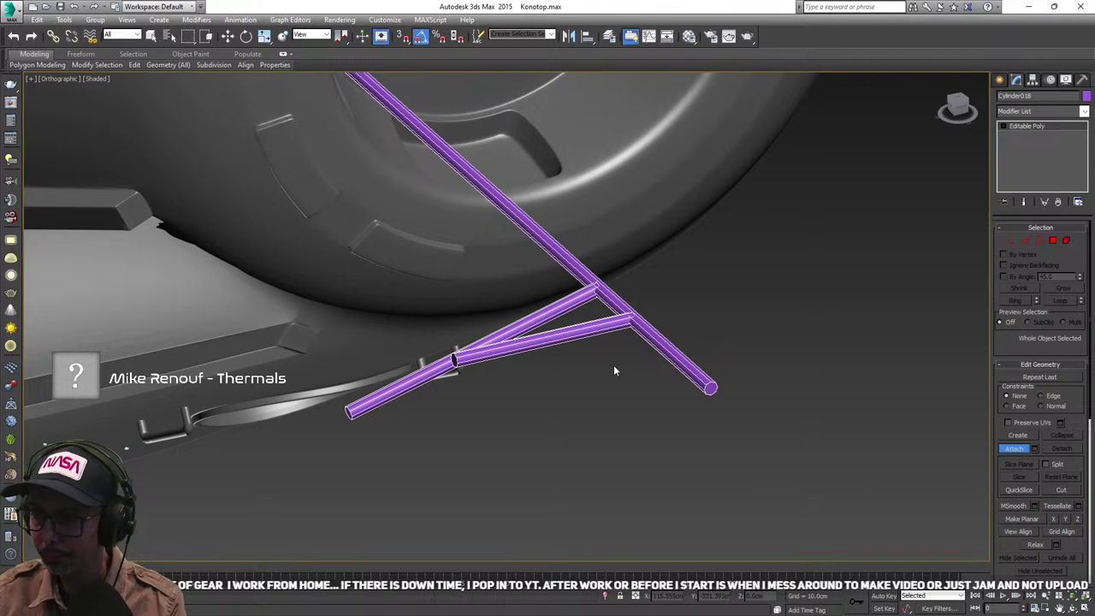
{"action": "scroll", "coordinate": [663, 319], "scroll_direction": "down", "scroll_amount": 6}
{"action": "middle_click_drag", "start_coordinate": [673, 338], "coordinate": [648, 387]}
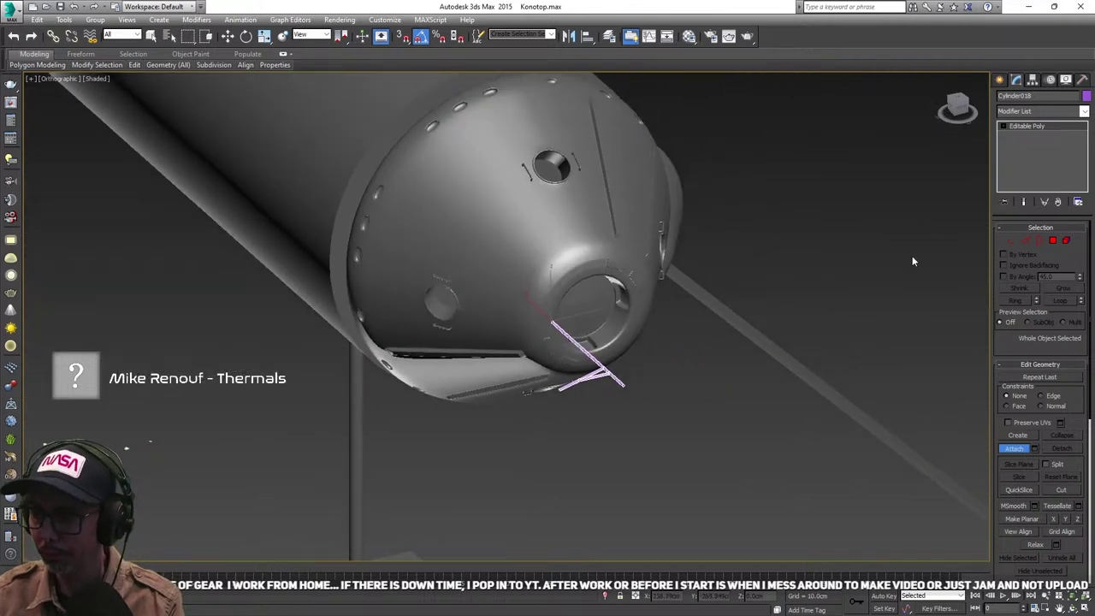
{"action": "left_click", "coordinate": [1001, 80]}
{"action": "key", "text": "e"}
{"action": "left_click", "coordinate": [599, 266]}
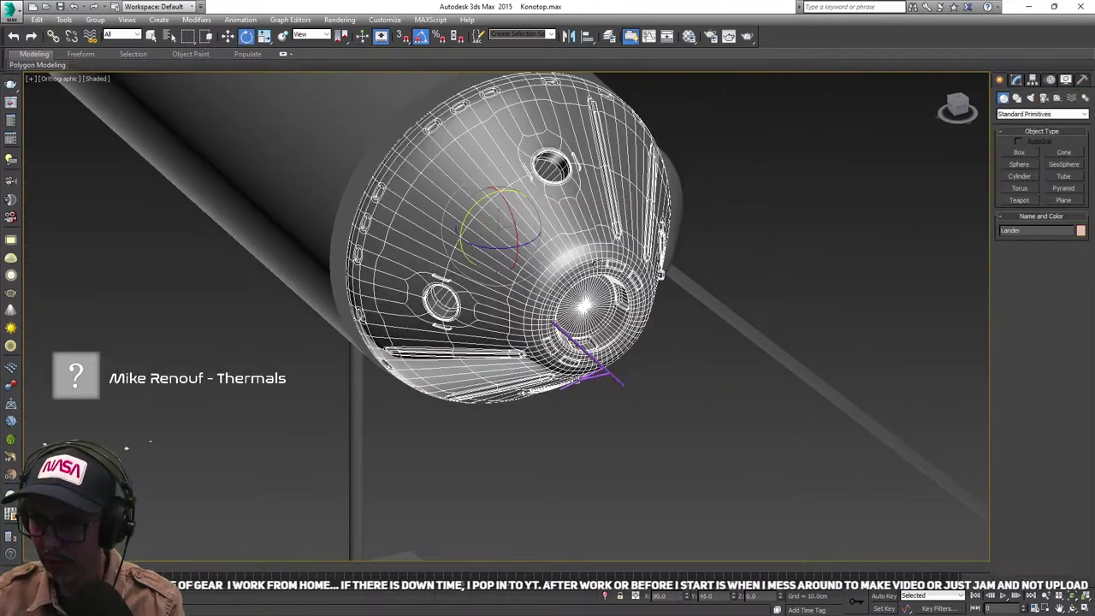
{"action": "left_click", "coordinate": [1016, 79]}
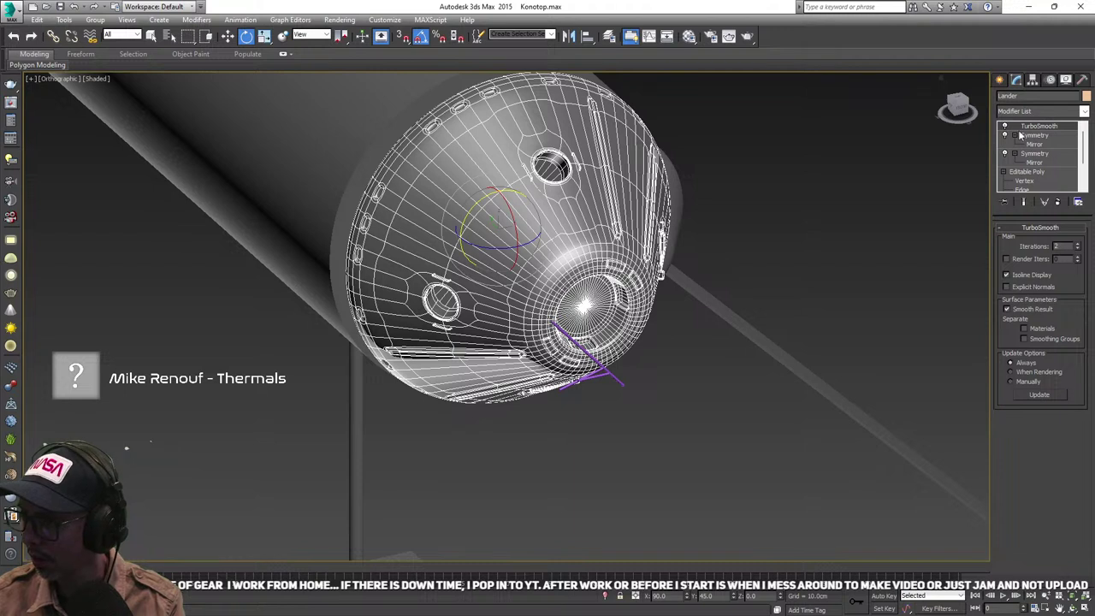
{"action": "scroll", "coordinate": [1043, 174], "scroll_direction": "down", "scroll_amount": 2}
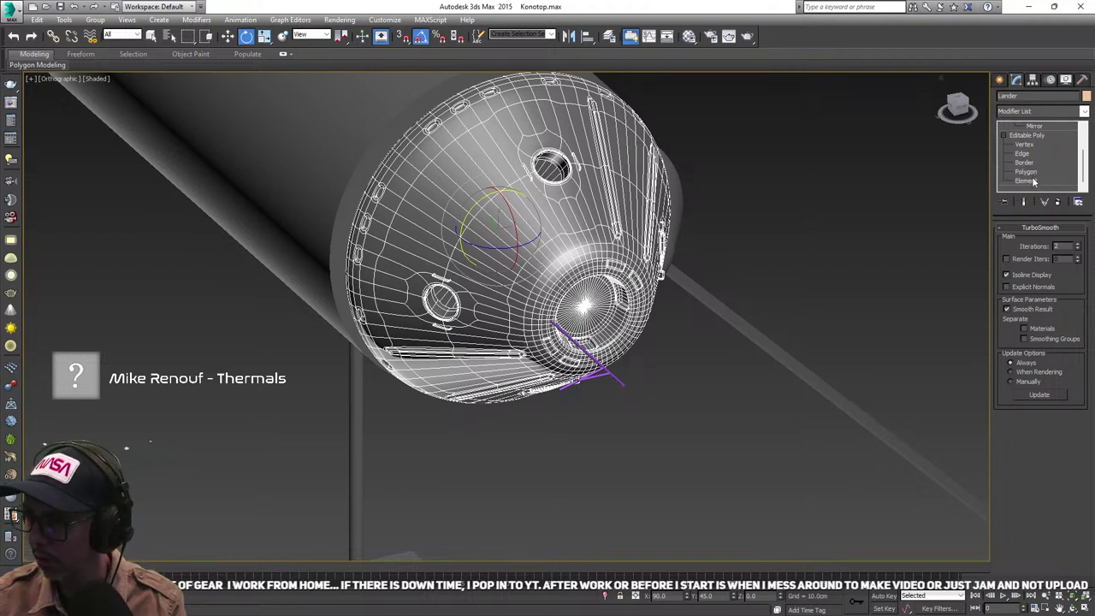
{"action": "left_click", "coordinate": [1027, 181]}
{"action": "scroll", "coordinate": [664, 338], "scroll_direction": "up", "scroll_amount": 8}
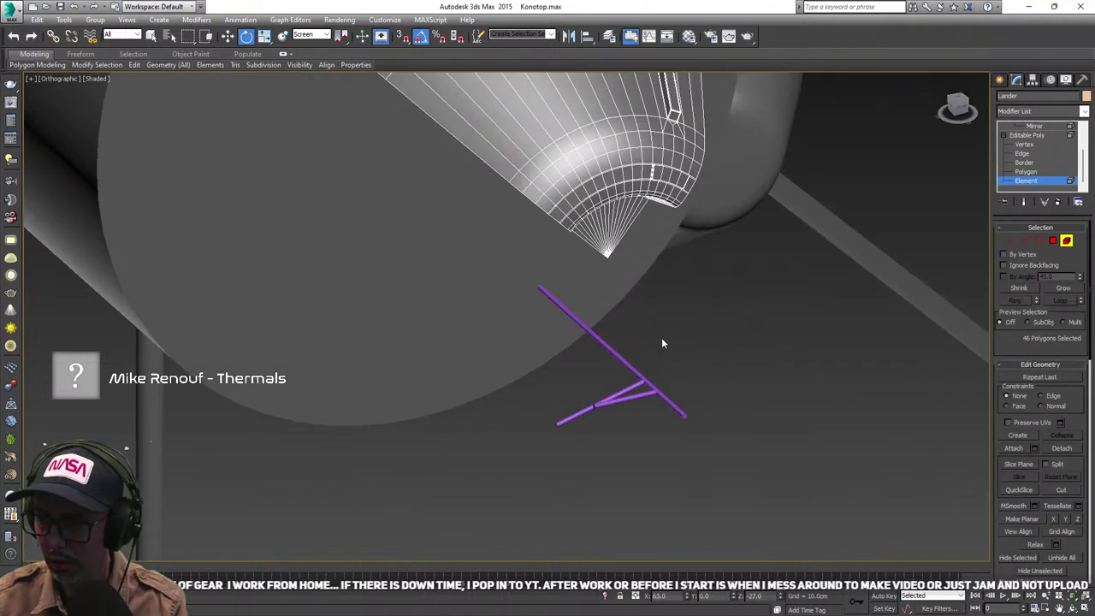
{"action": "left_click", "coordinate": [1066, 241]}
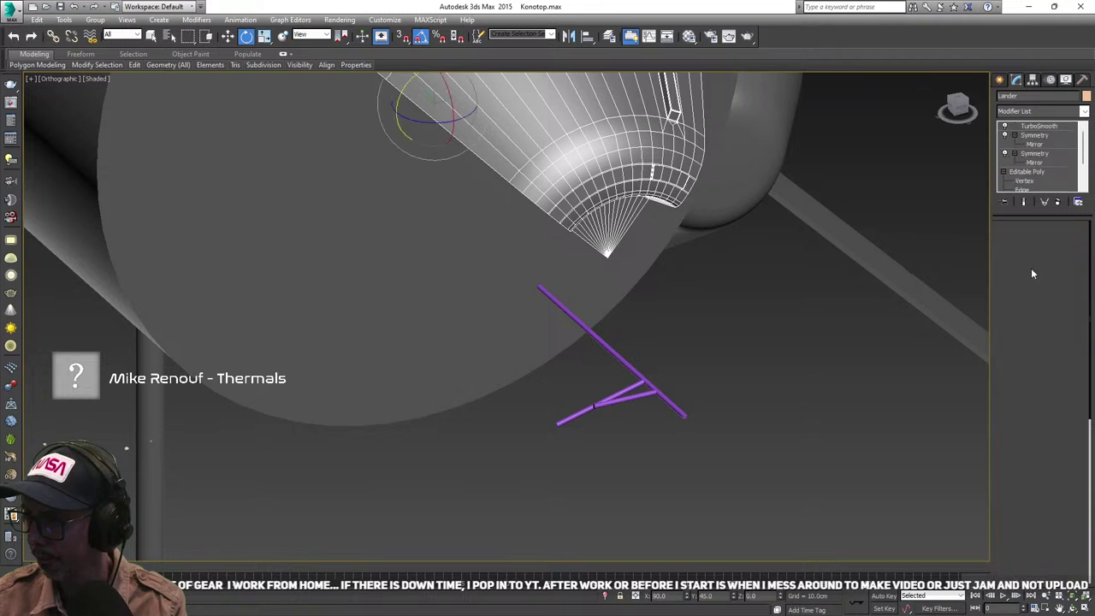
- Move the joined rod structure sideways and up to the upper edge of the Lander's nose opening
{"action": "left_click", "coordinate": [617, 352]}
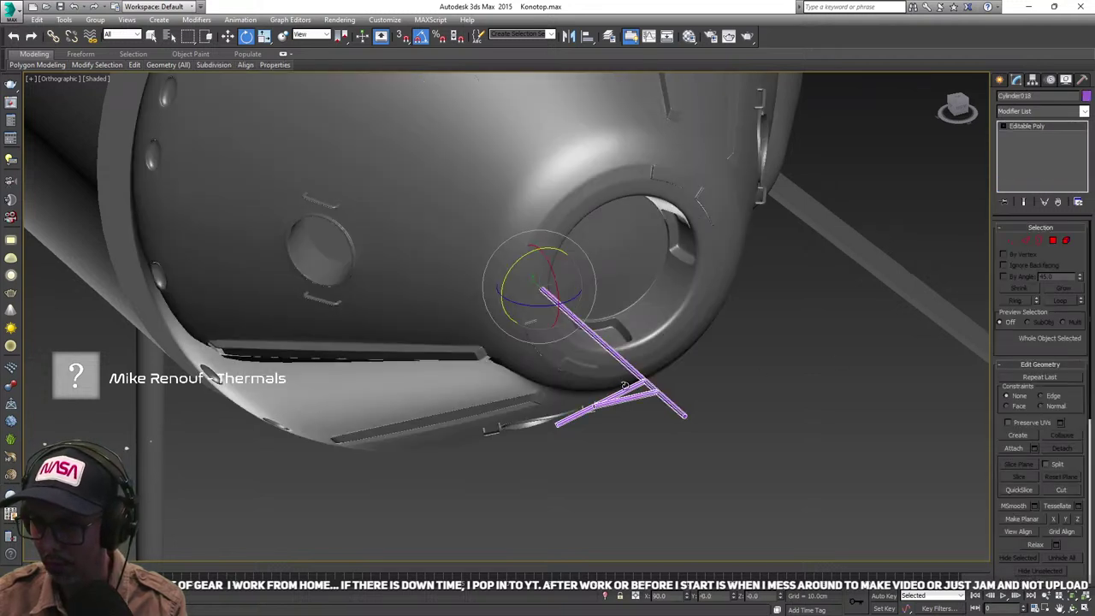
{"action": "scroll", "coordinate": [624, 385], "scroll_direction": "down", "scroll_amount": 5}
{"action": "key", "text": "w"}
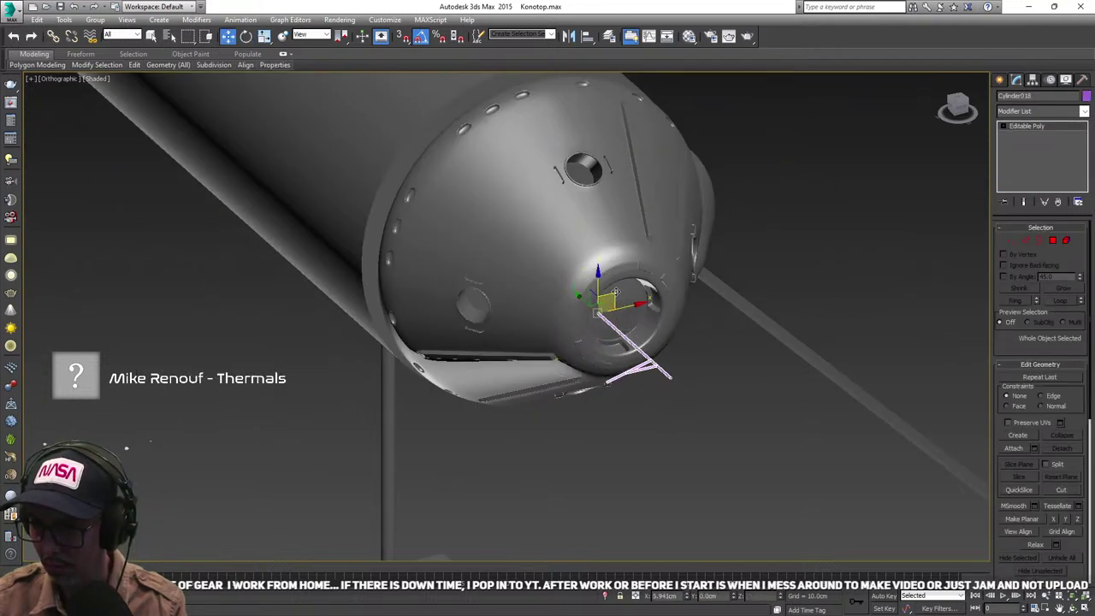
{"action": "left_click_drag", "start_coordinate": [615, 293], "coordinate": [645, 250]}
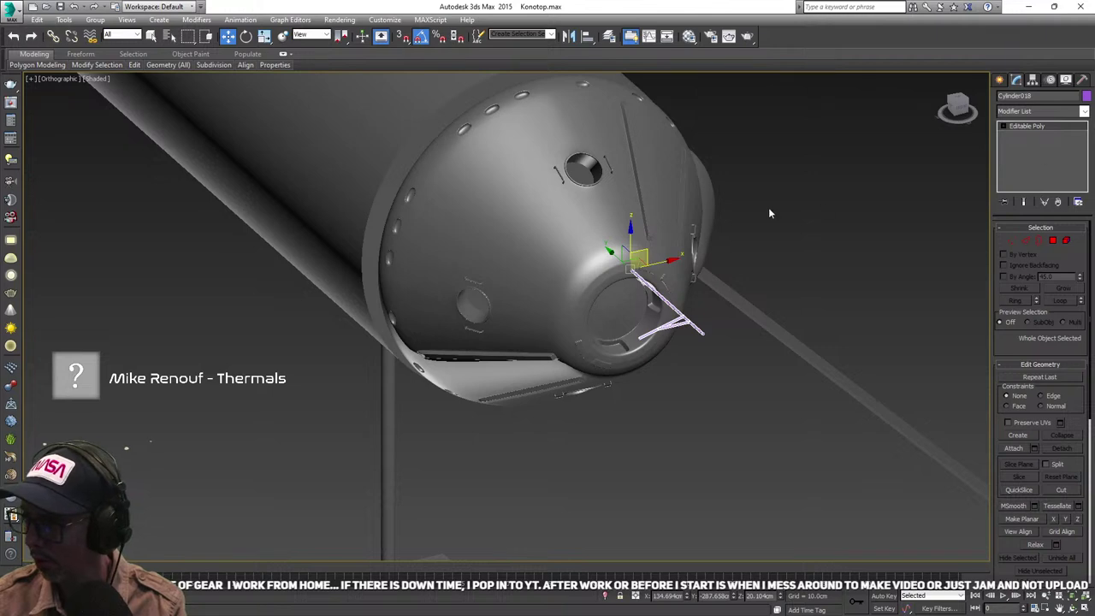
- Attach the rod structure to the Lander's Editable Poly and return to its TurboSmooth level so that Symmetry mirrors the rods
{"action": "left_click", "coordinate": [674, 166]}
{"action": "scroll", "coordinate": [1044, 181], "scroll_direction": "down", "scroll_amount": 2}
{"action": "left_click", "coordinate": [1041, 182]}
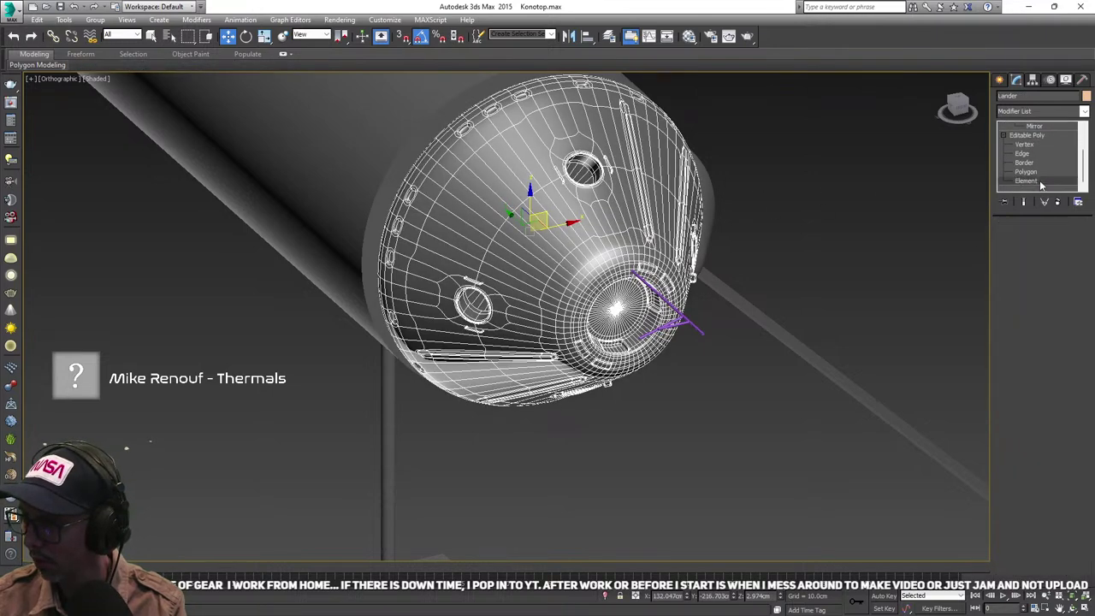
{"action": "scroll", "coordinate": [670, 297], "scroll_direction": "up", "scroll_amount": 3}
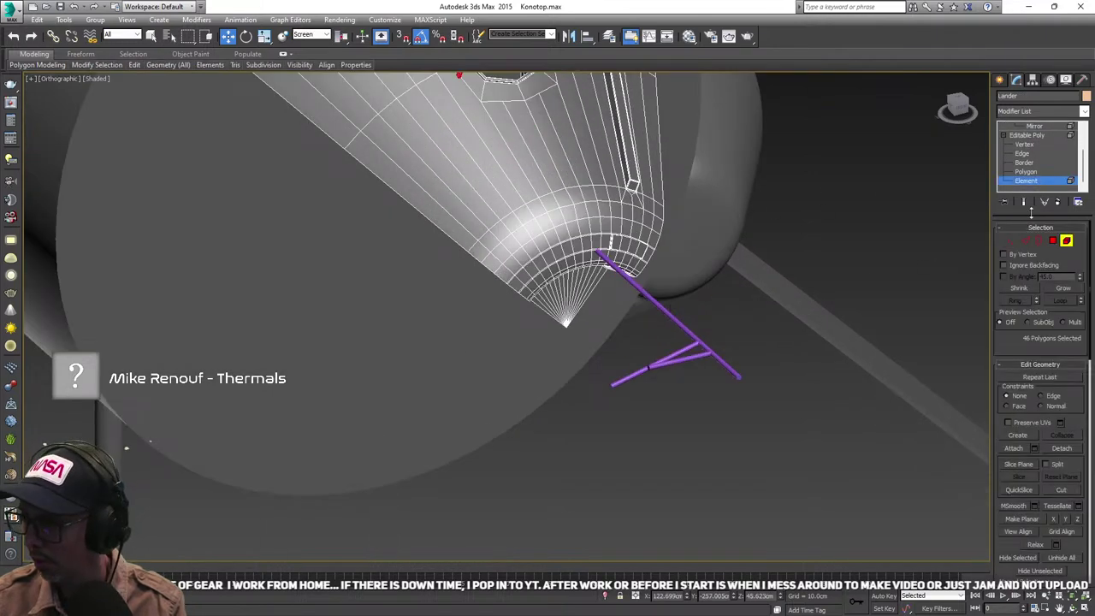
{"action": "left_click", "coordinate": [1014, 449]}
{"action": "left_click", "coordinate": [670, 316]}
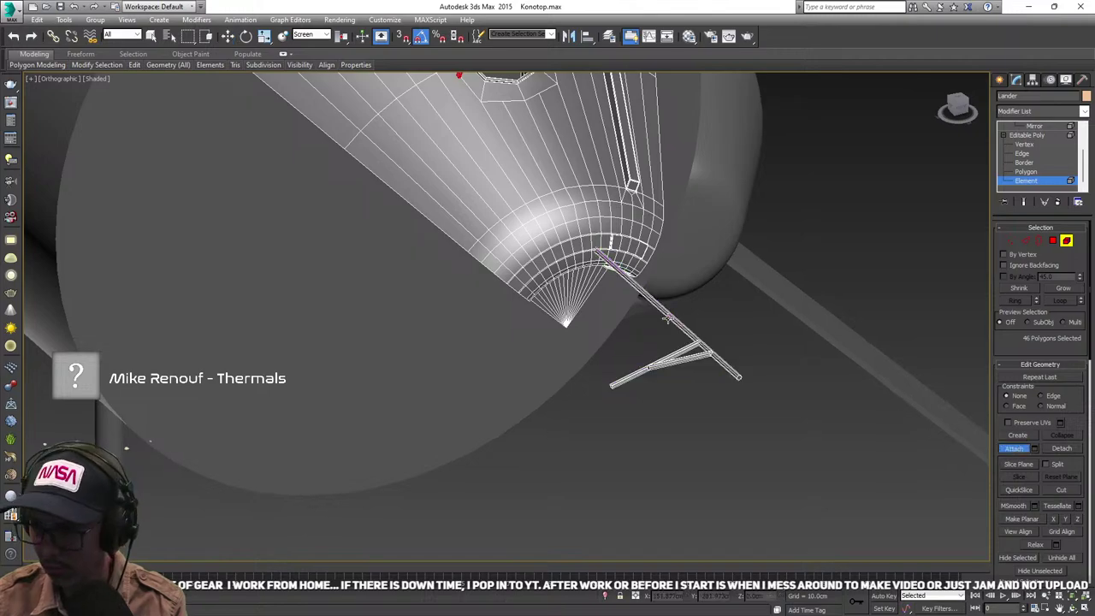
{"action": "left_click", "coordinate": [1067, 242]}
{"action": "left_click", "coordinate": [1039, 125]}
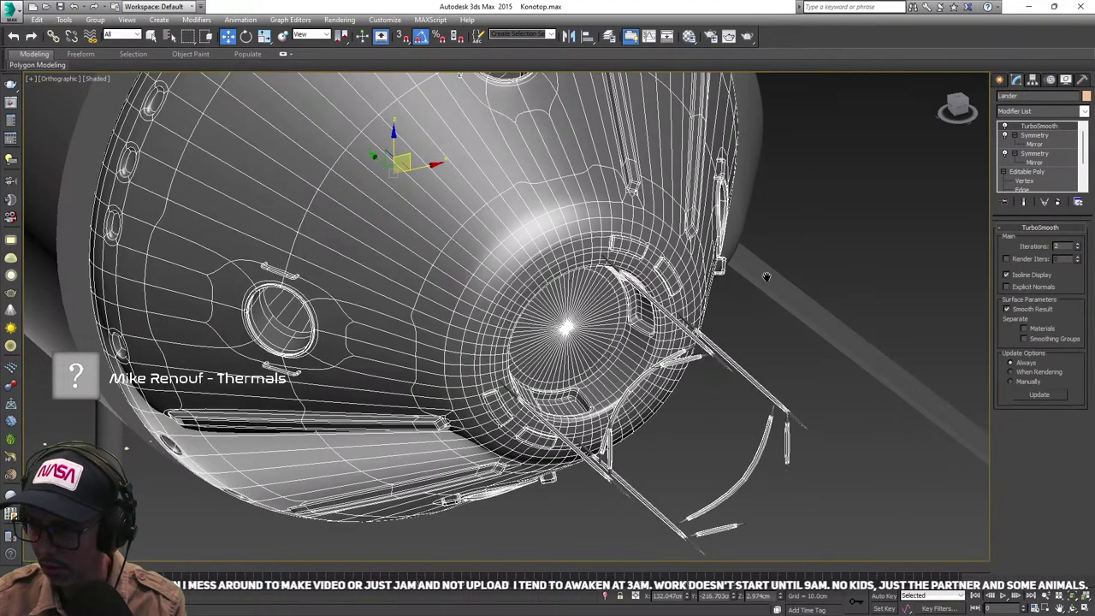
- Add a single edge loop around the Lander's main rod by connecting its lengthwise edges with 1 segment, pinch 0 and slide 0
{"action": "middle_click_drag", "start_coordinate": [767, 277], "coordinate": [682, 331], "text": "alt"}
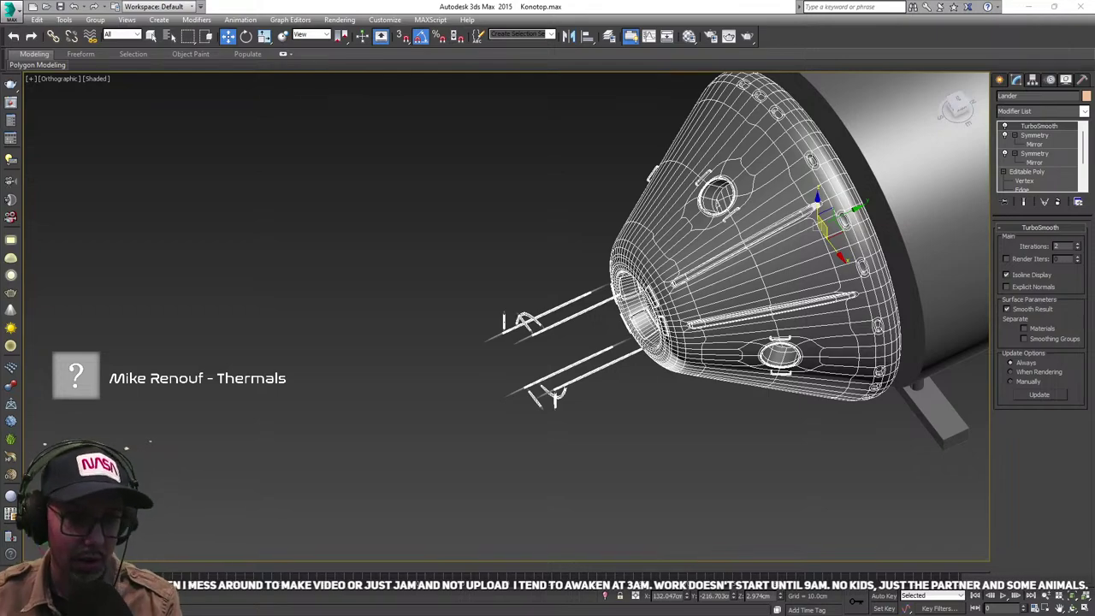
{"action": "scroll", "coordinate": [488, 334], "scroll_direction": "up", "scroll_amount": 4}
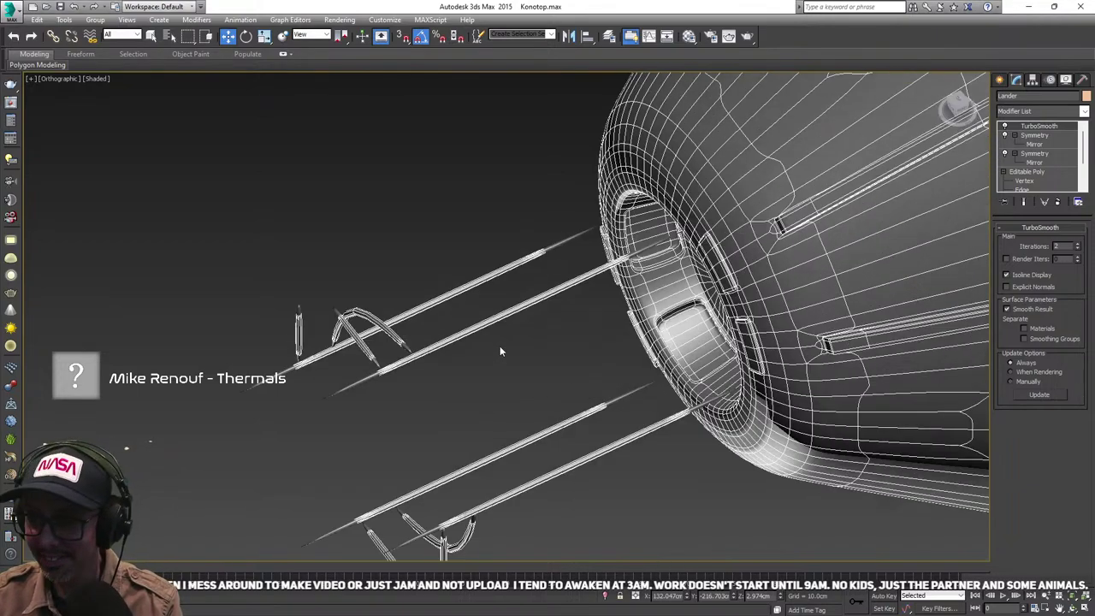
{"action": "middle_click_drag", "start_coordinate": [548, 325], "coordinate": [423, 372], "text": "alt"}
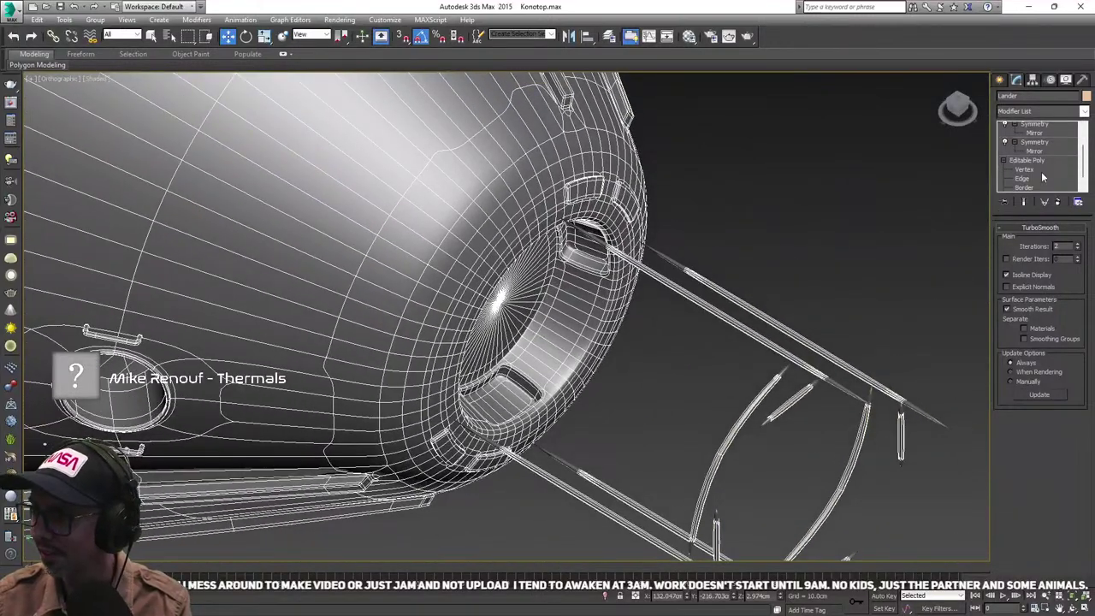
{"action": "left_click", "coordinate": [1038, 144]}
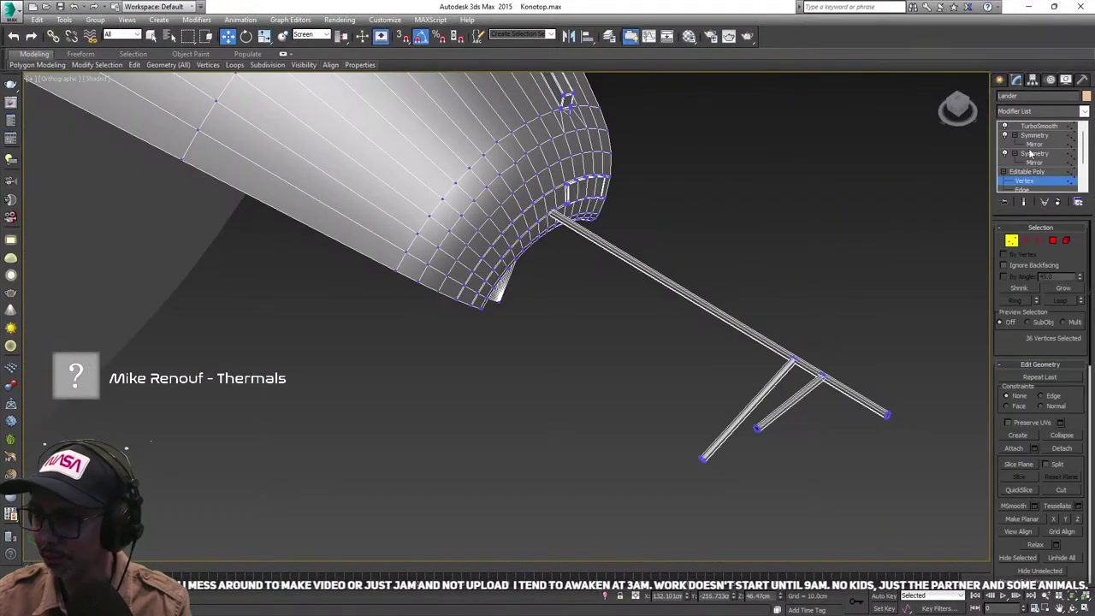
{"action": "scroll", "coordinate": [845, 370], "scroll_direction": "up", "scroll_amount": 6}
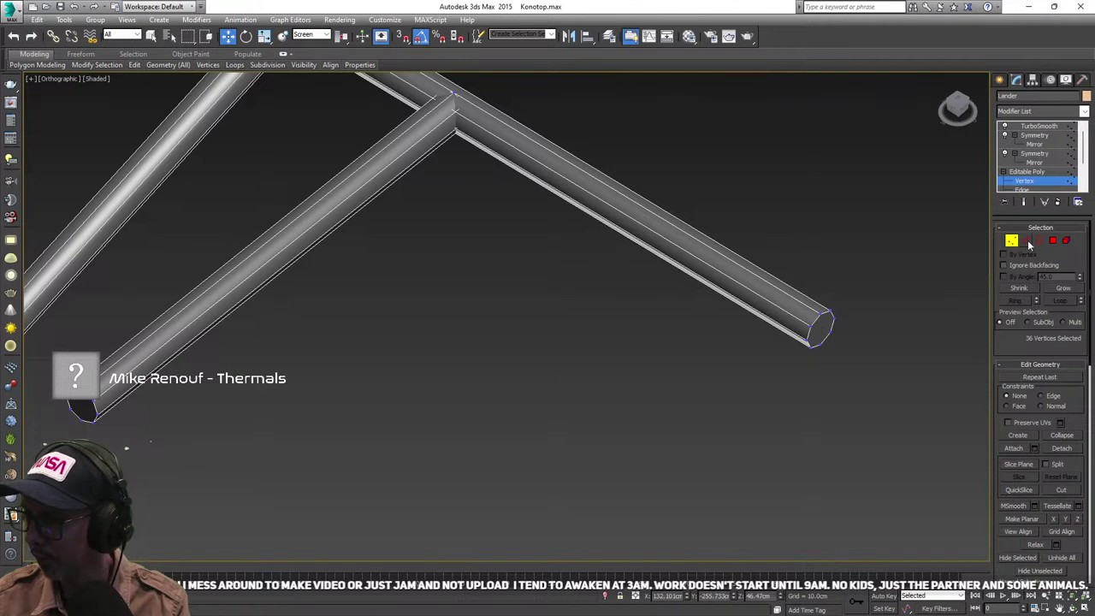
{"action": "key", "text": "2"}
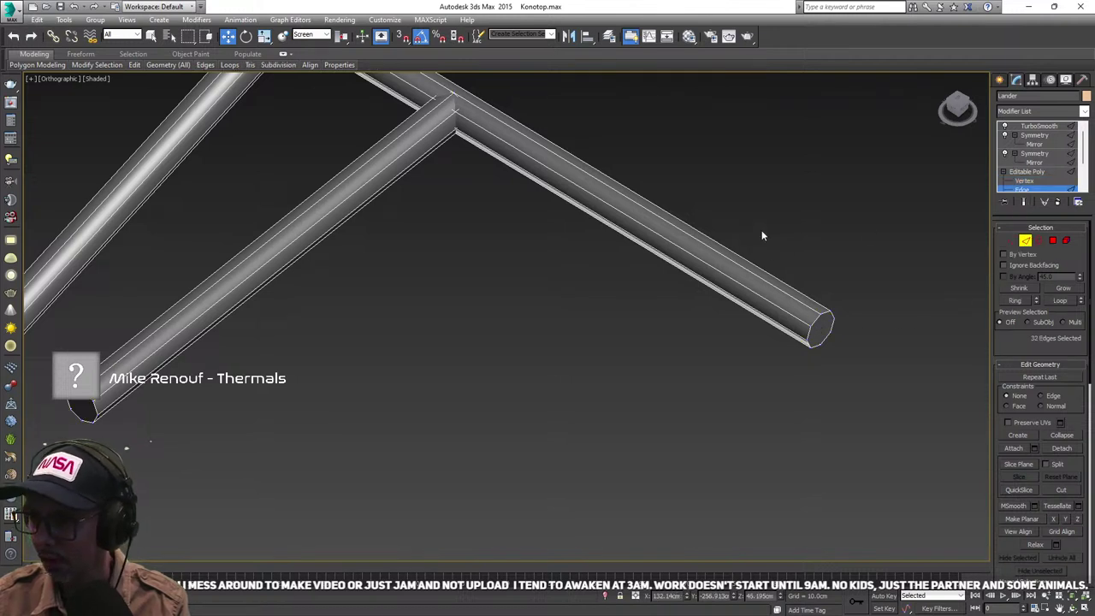
{"action": "left_click_drag", "start_coordinate": [763, 231], "coordinate": [664, 352]}
{"action": "right_click", "coordinate": [735, 208]}
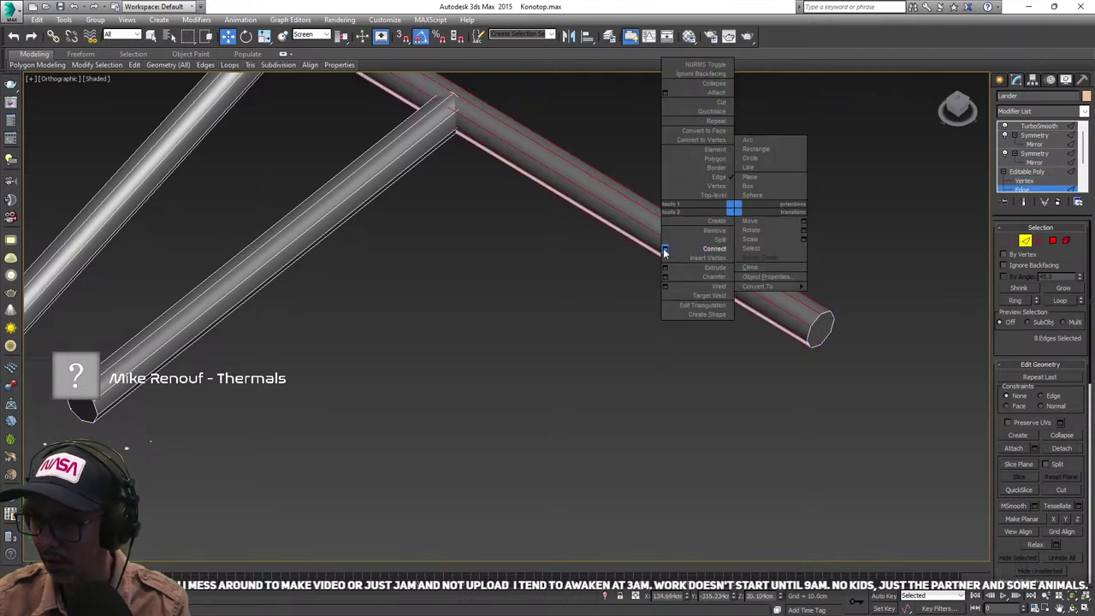
{"action": "left_click", "coordinate": [664, 249]}
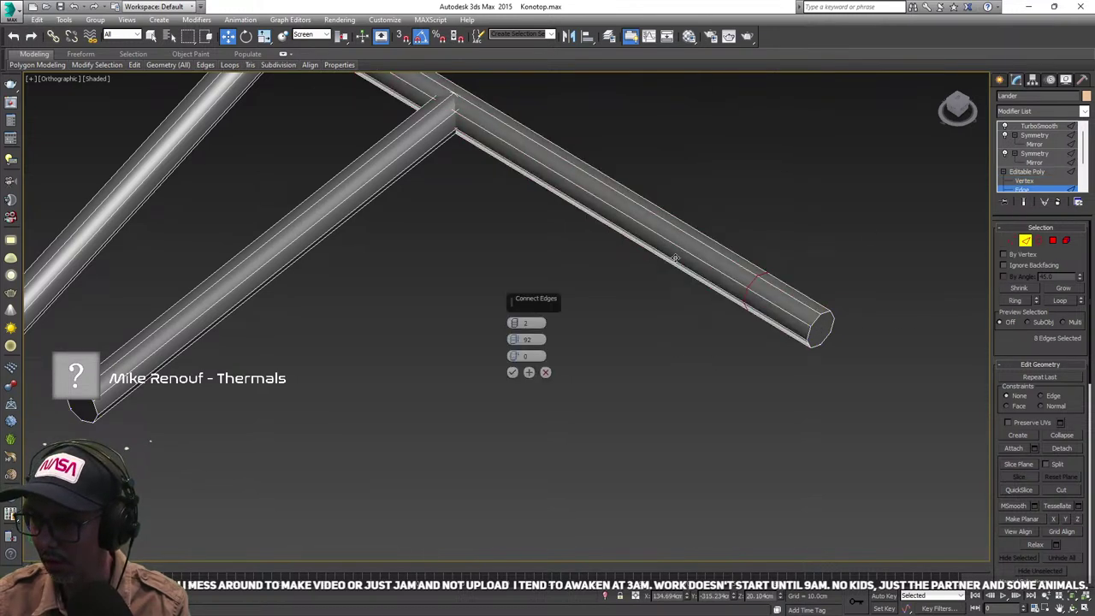
{"action": "right_click", "coordinate": [513, 340]}
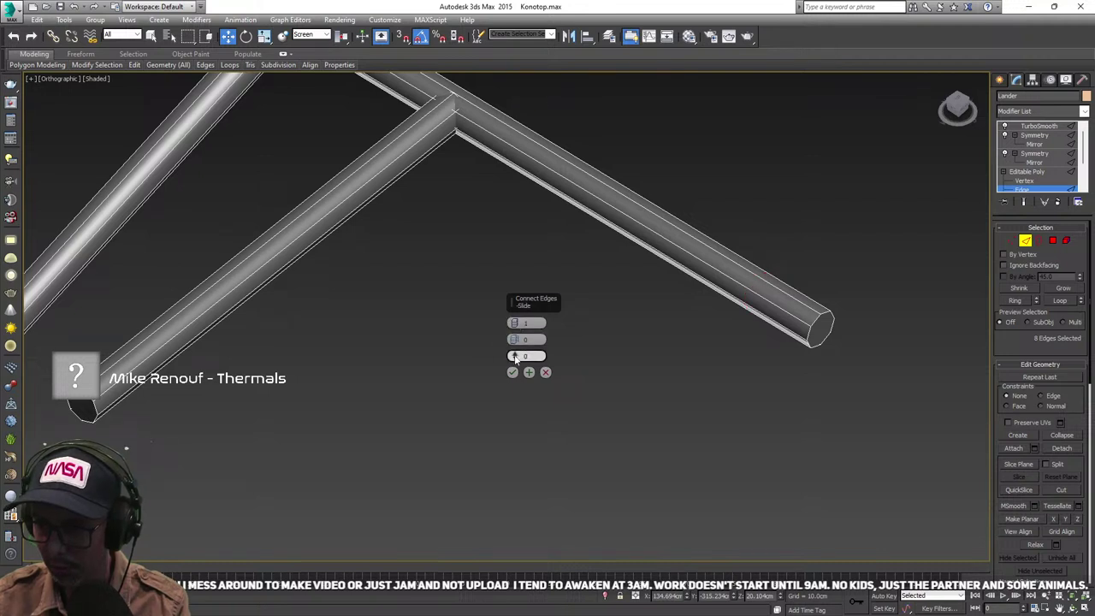
{"action": "left_click", "coordinate": [512, 373]}
- Slide the main rod's new edge loop to its outer tip with the Edge constraint and the Local coordinate system
{"action": "scroll", "coordinate": [509, 385], "scroll_direction": "down", "scroll_amount": 5}
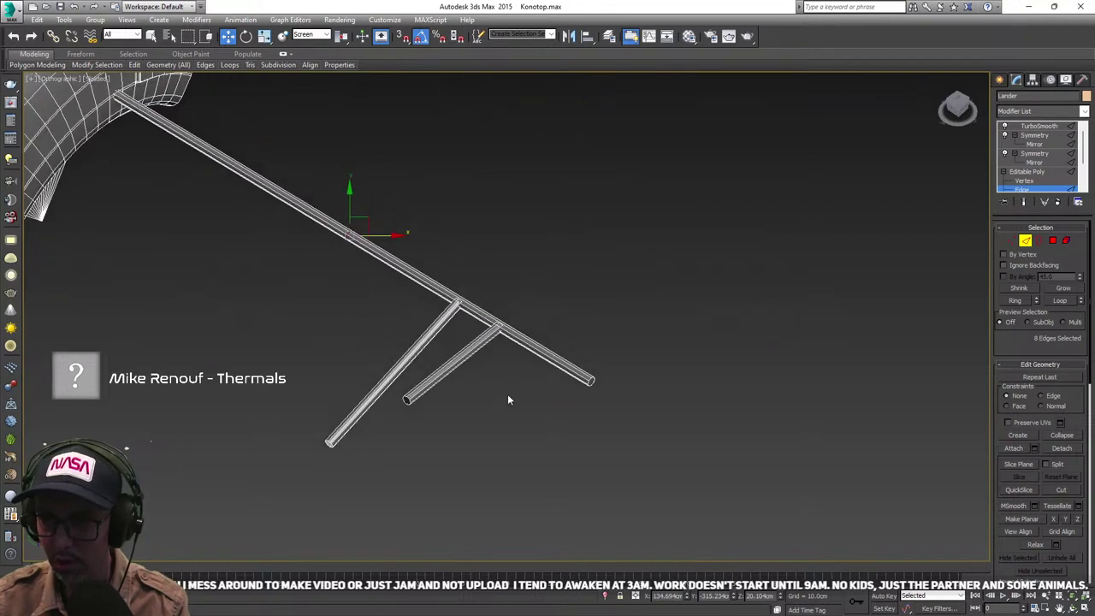
{"action": "left_click_drag", "start_coordinate": [363, 224], "coordinate": [463, 270]}
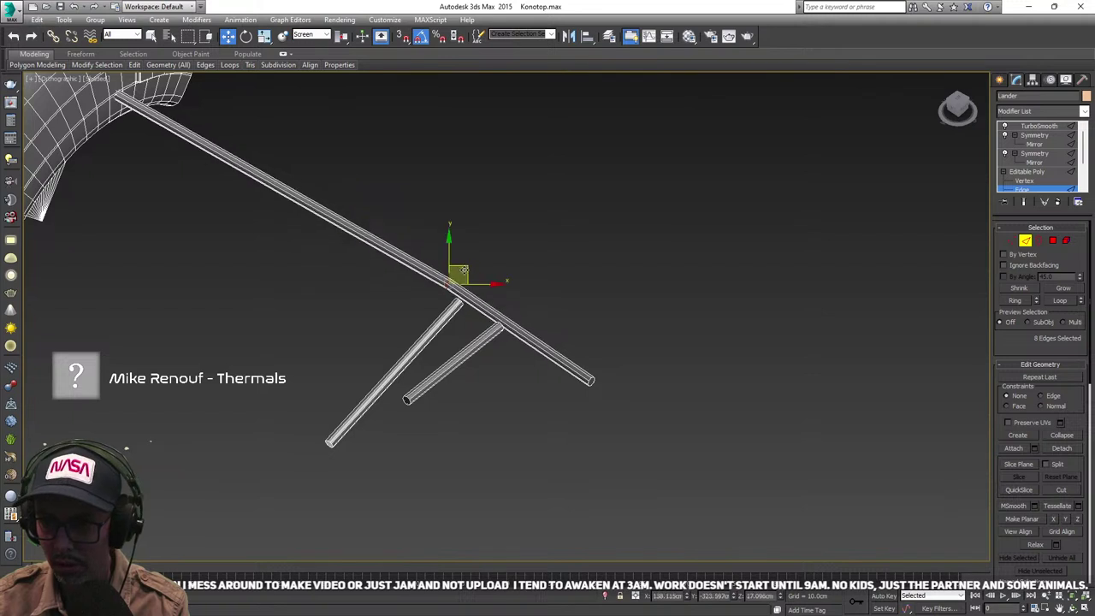
{"action": "key", "text": "ctrl+z"}
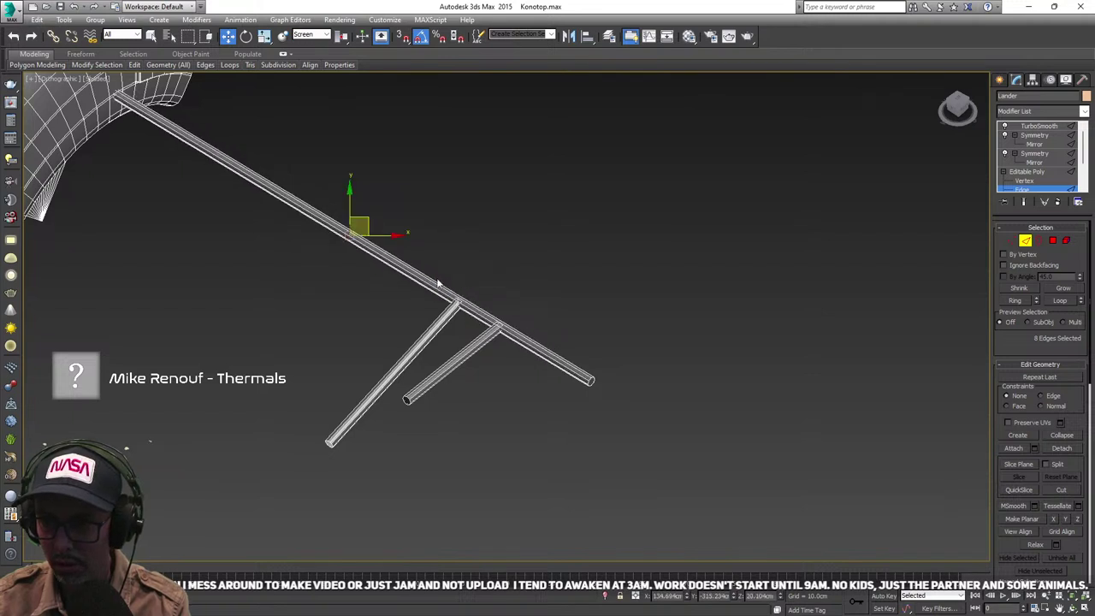
{"action": "left_click", "coordinate": [1051, 396]}
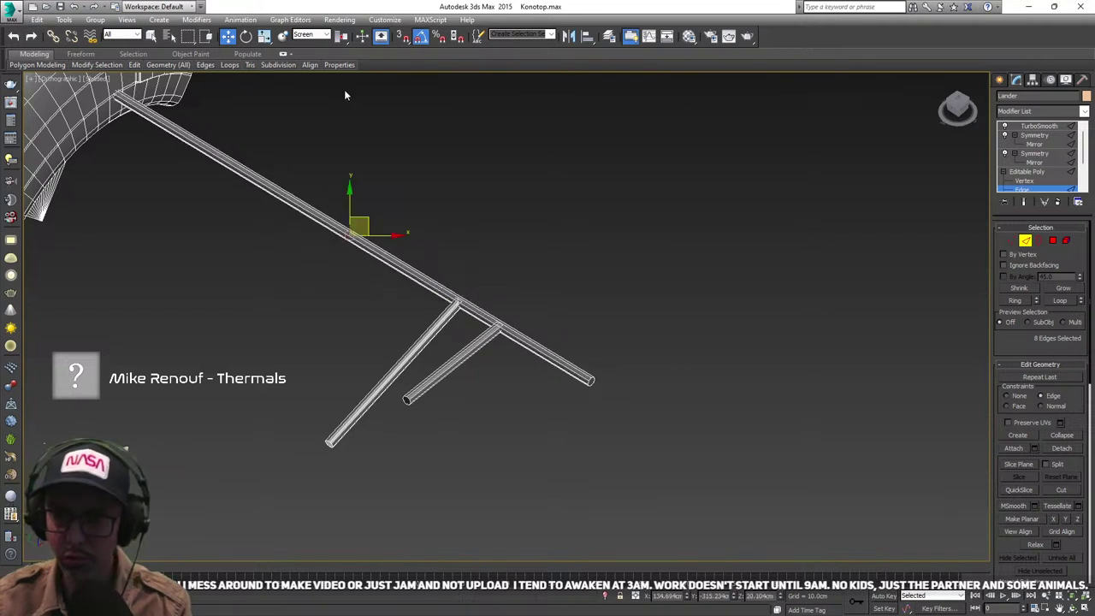
{"action": "left_click", "coordinate": [324, 37]}
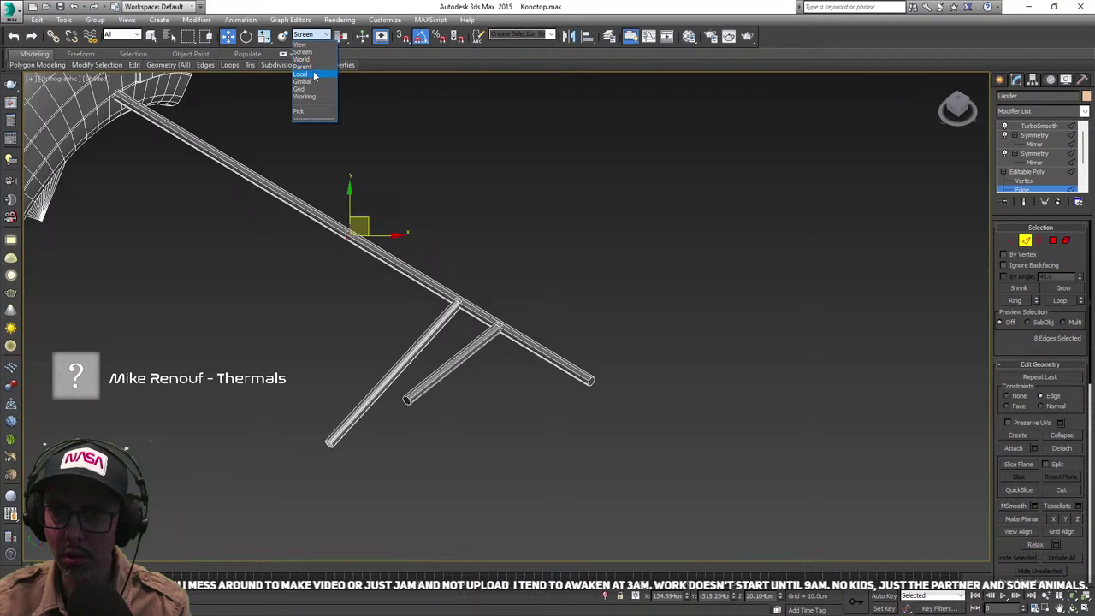
{"action": "left_click", "coordinate": [300, 74]}
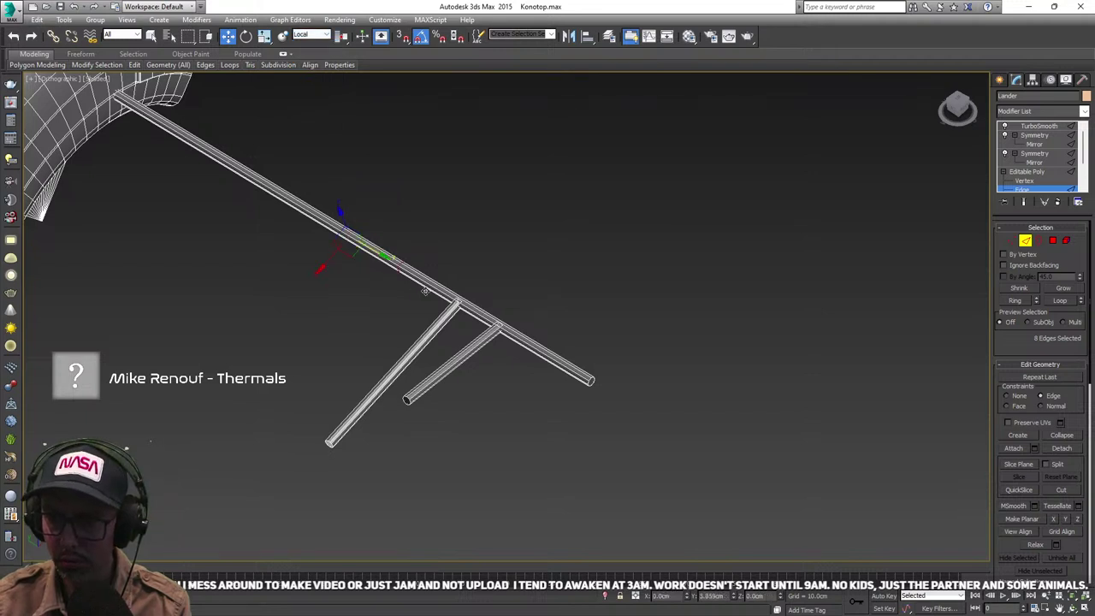
{"action": "left_click_drag", "start_coordinate": [425, 291], "coordinate": [616, 396]}
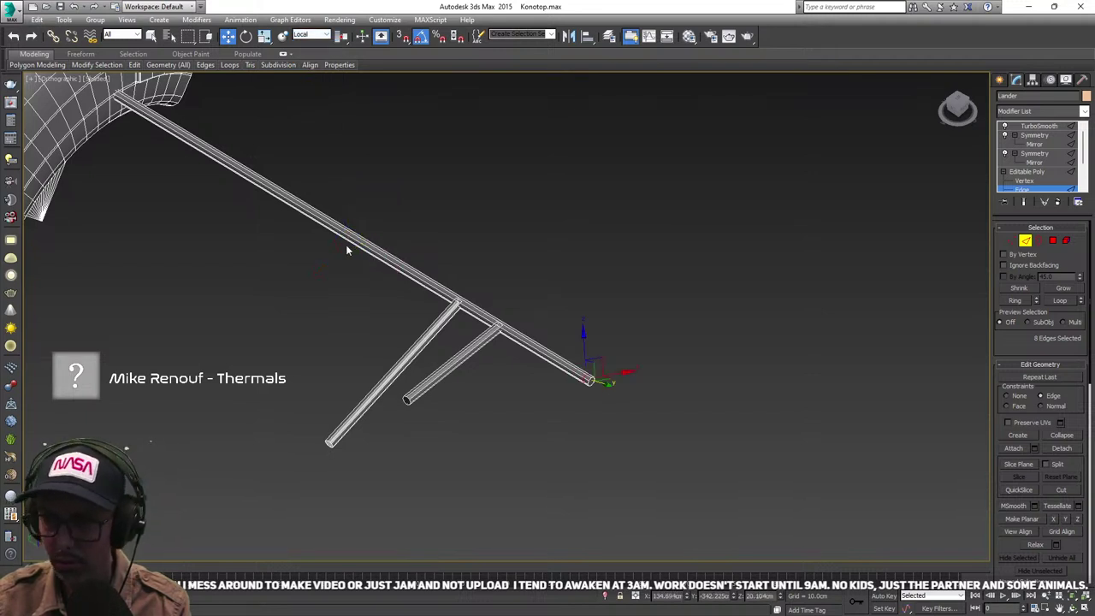
- Connect the lengthwise edges of the main rod's long section to add another edge loop halfway along it
{"action": "middle_click_drag", "start_coordinate": [347, 250], "coordinate": [533, 311]}
{"action": "left_click_drag", "start_coordinate": [481, 245], "coordinate": [401, 319]}
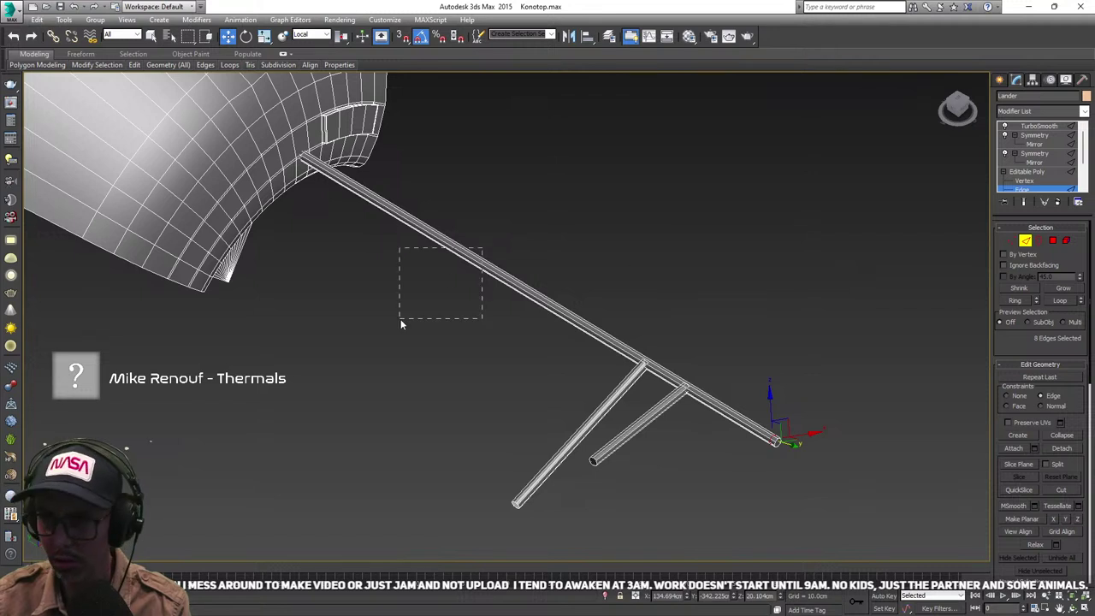
{"action": "right_click", "coordinate": [442, 179]}
{"action": "left_click", "coordinate": [403, 220]}
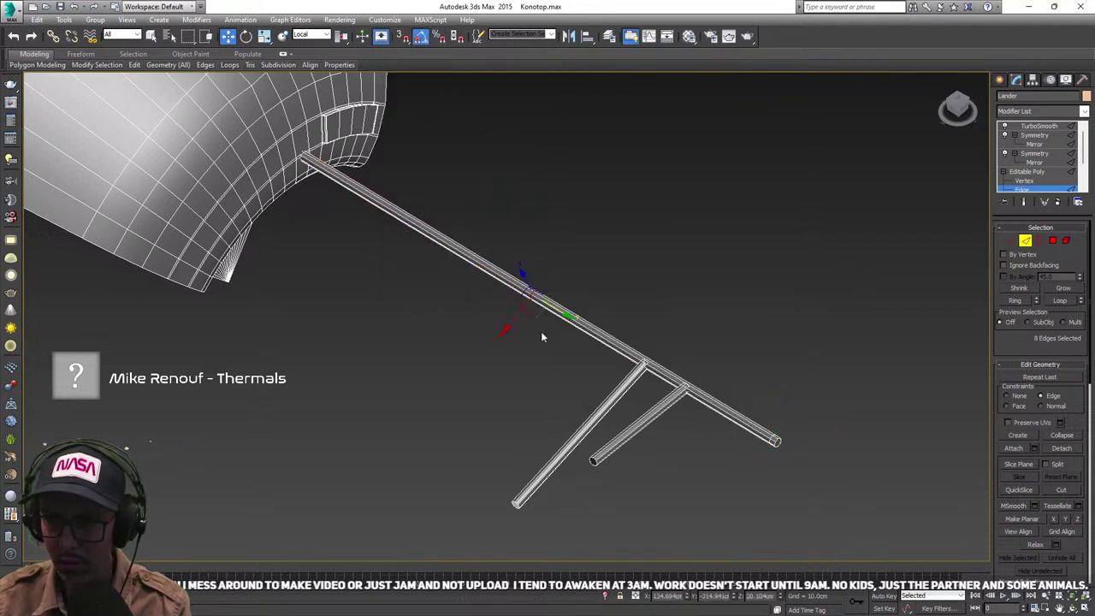
- Move the vertices of the main rod's middle loop along the rod to its end at the Lander's nose opening
{"action": "left_click", "coordinate": [478, 261]}
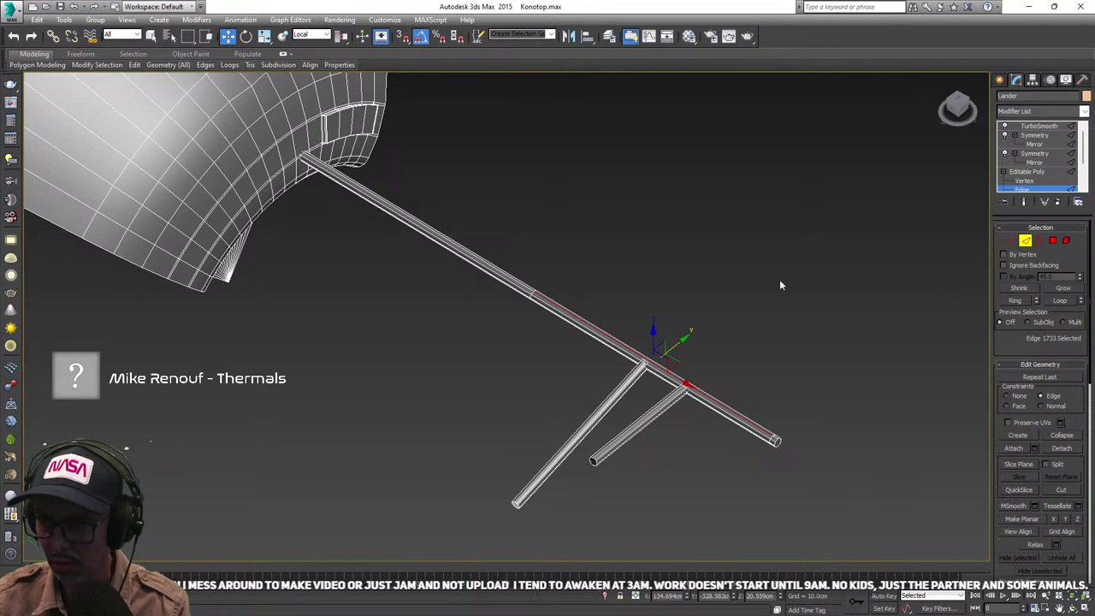
{"action": "key", "text": "alt+r"}
{"action": "key", "text": "alt+l"}
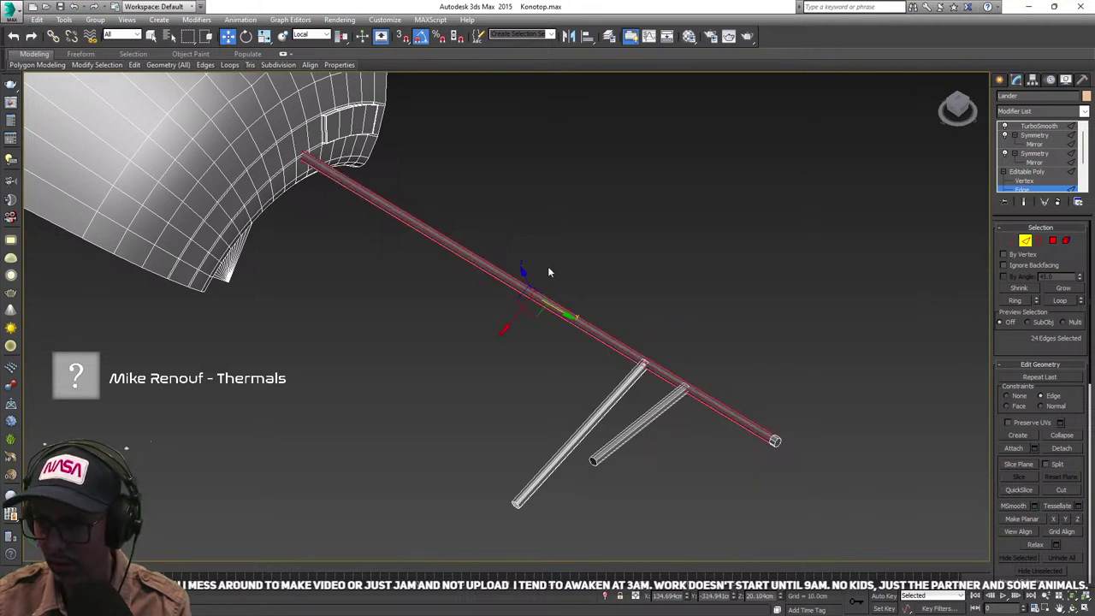
{"action": "left_click", "coordinate": [587, 285]}
{"action": "left_click", "coordinate": [1012, 241]}
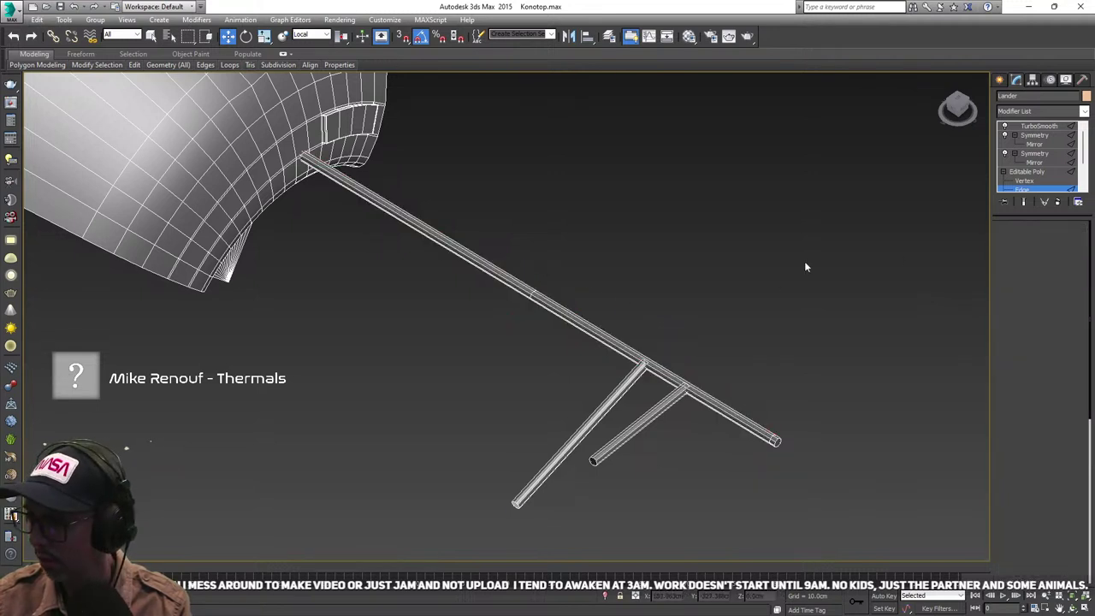
{"action": "left_click_drag", "start_coordinate": [501, 311], "coordinate": [595, 246]}
{"action": "left_click_drag", "start_coordinate": [507, 279], "coordinate": [302, 157]}
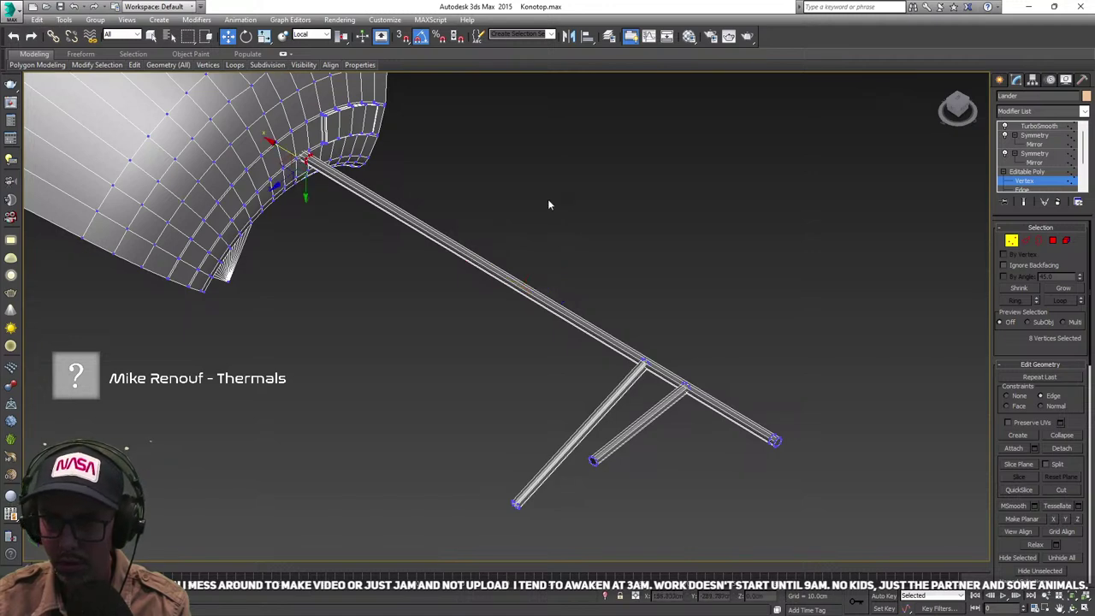
- Examine the smoothed, mirrored rods around the nose opening at the TurboSmooth level
{"action": "left_click", "coordinate": [1013, 241]}
{"action": "middle_click_drag", "start_coordinate": [689, 214], "coordinate": [664, 163]}
{"action": "mouse_move", "coordinate": [477, 288]}
{"action": "middle_mouse_down"}
{"action": "mouse_move", "coordinate": [452, 246]}
{"action": "mouse_move", "coordinate": [458, 277]}
{"action": "mouse_move", "coordinate": [469, 276]}
{"action": "mouse_move", "coordinate": [448, 302]}
{"action": "mouse_move", "coordinate": [498, 282]}
{"action": "mouse_move", "coordinate": [615, 293]}
{"action": "mouse_move", "coordinate": [620, 306]}
{"action": "middle_mouse_up"}
{"action": "middle_click_drag", "start_coordinate": [622, 266], "coordinate": [598, 268], "text": "alt"}
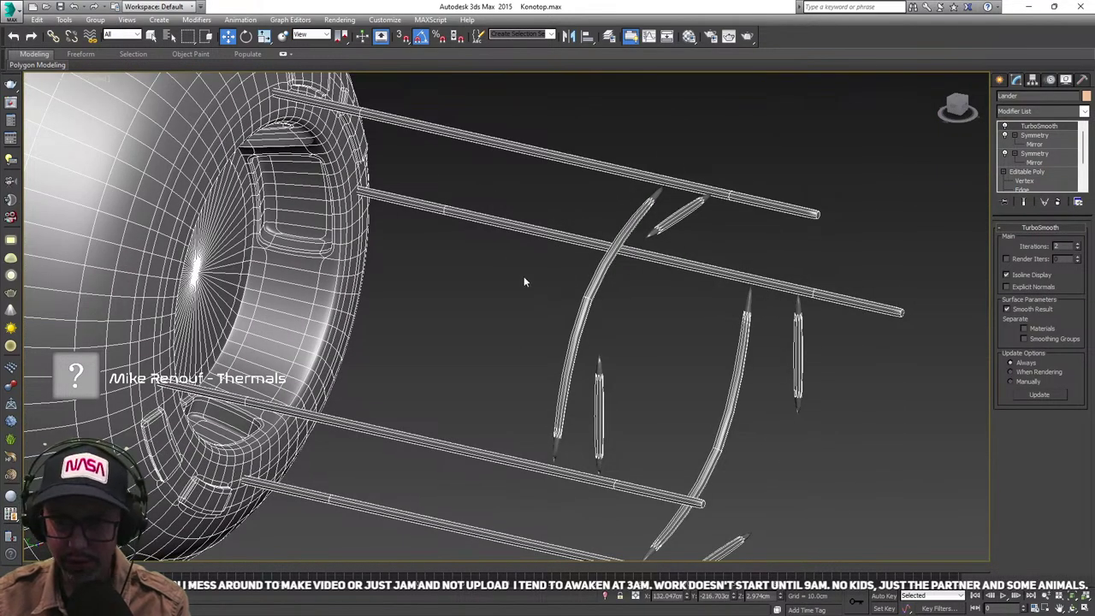
{"action": "left_click", "coordinate": [543, 249]}
{"action": "mouse_move", "coordinate": [653, 255]}
{"action": "middle_mouse_down", "text": "alt"}
{"action": "mouse_move", "coordinate": [636, 264]}
{"action": "mouse_move", "coordinate": [650, 274]}
{"action": "middle_mouse_up", "text": "alt"}
{"action": "left_click", "coordinate": [655, 225]}
{"action": "scroll", "coordinate": [677, 213], "scroll_direction": "up", "scroll_amount": 4}
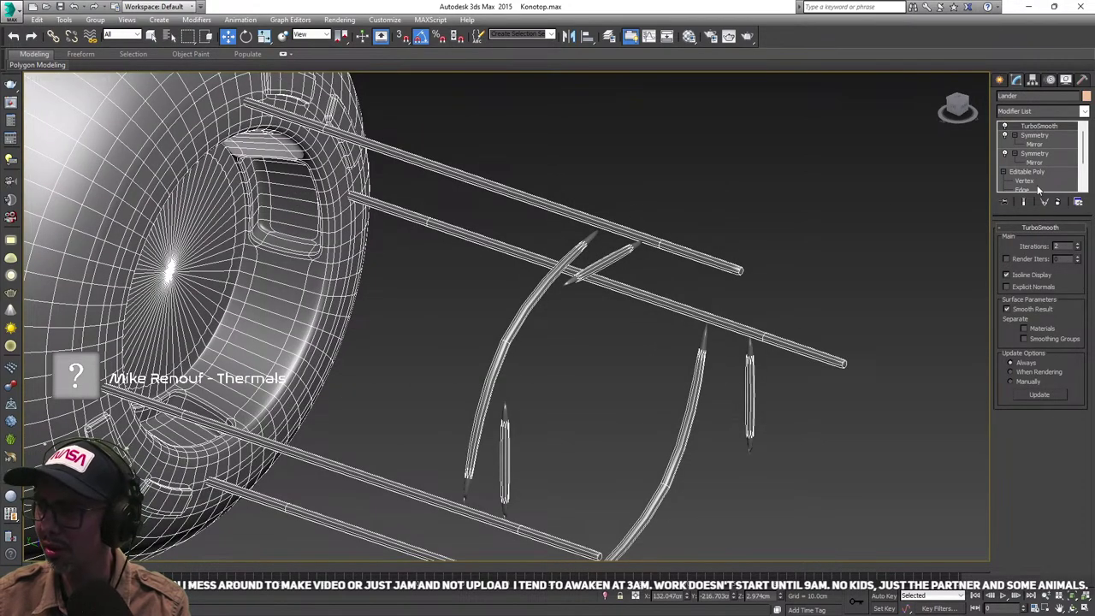
- Connect the lengthwise edges of the longer crosswise rod with 2 segments and a pinch of 91 to place support loops near both ends
{"action": "scroll", "coordinate": [1057, 171], "scroll_direction": "down", "scroll_amount": 3}
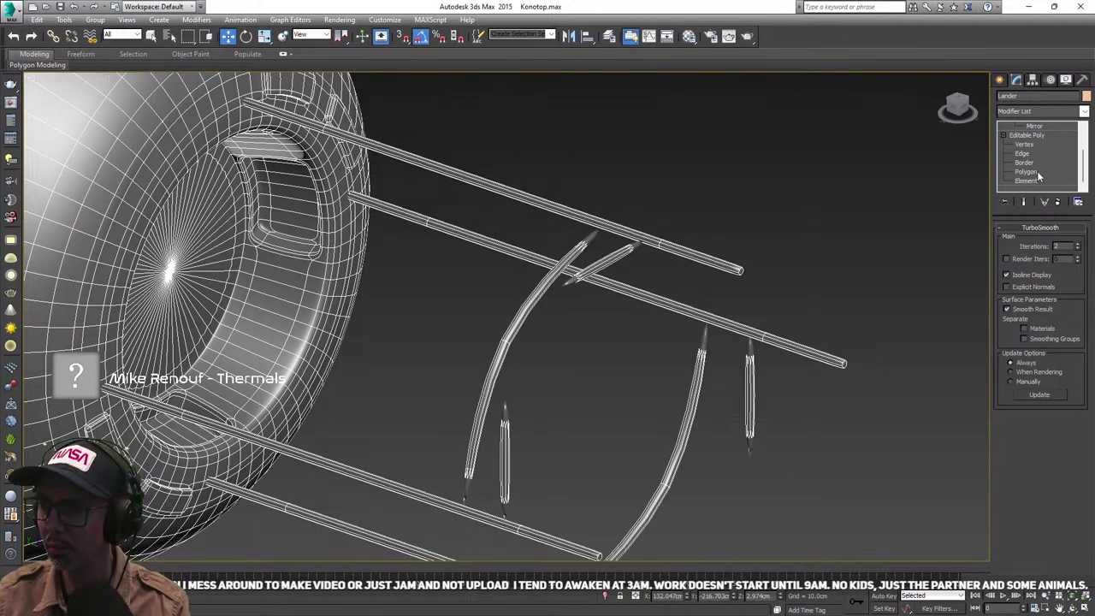
{"action": "left_click", "coordinate": [1037, 174]}
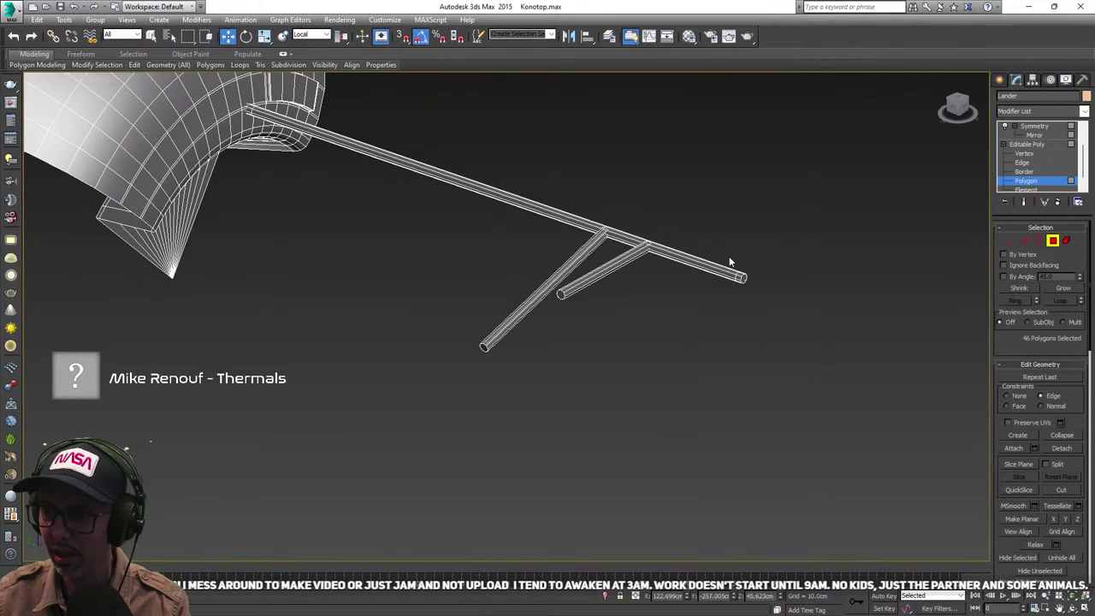
{"action": "middle_click_drag", "start_coordinate": [633, 258], "coordinate": [703, 262]}
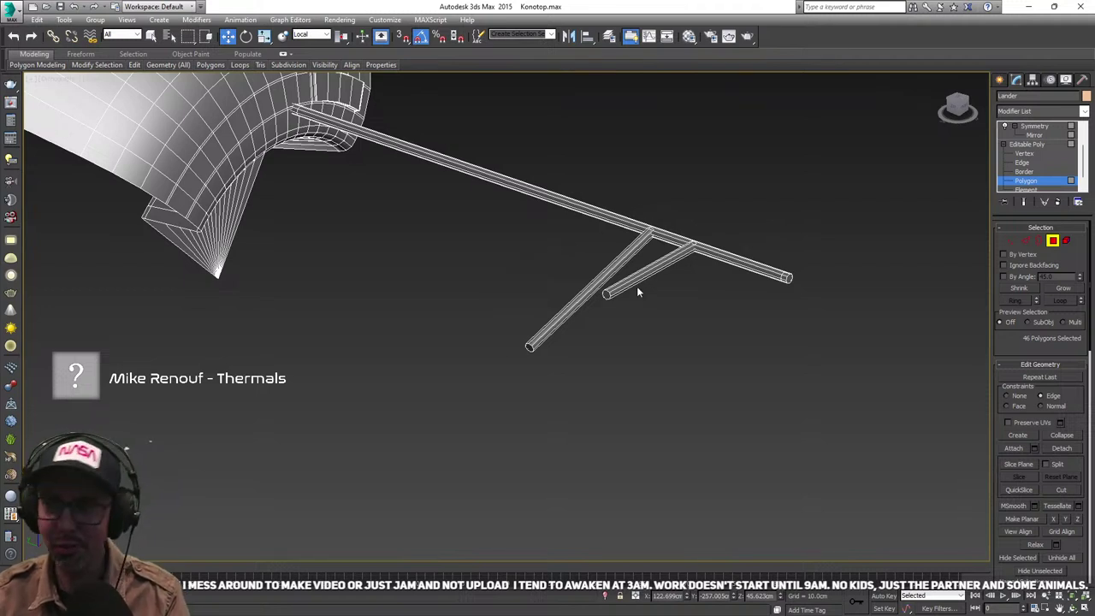
{"action": "left_click", "coordinate": [1025, 241]}
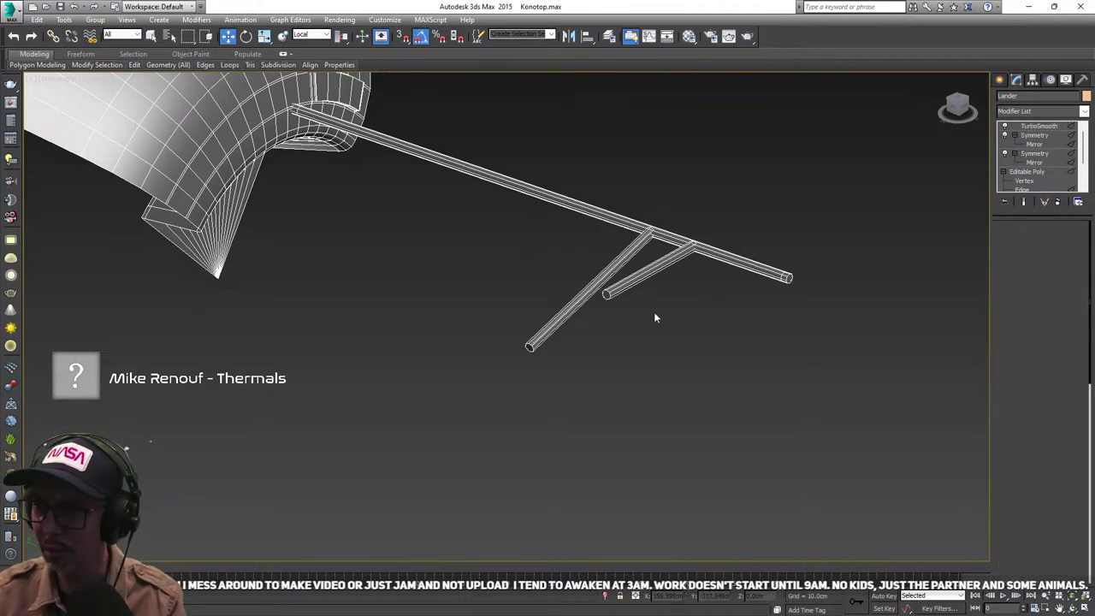
{"action": "left_click_drag", "start_coordinate": [556, 346], "coordinate": [538, 306]}
{"action": "scroll", "coordinate": [541, 349], "scroll_direction": "up", "scroll_amount": 2}
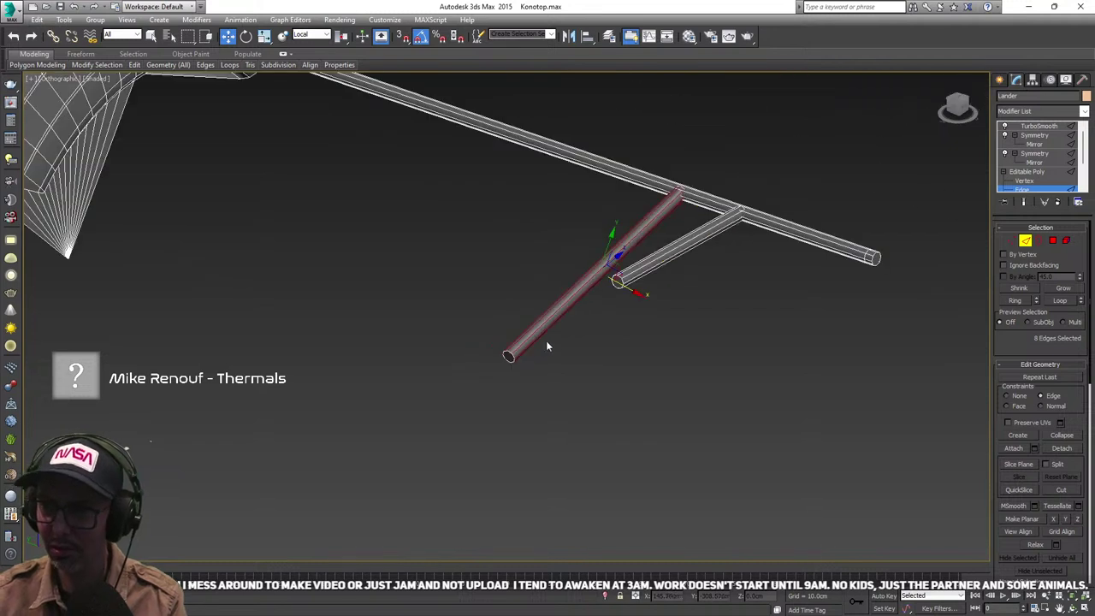
{"action": "middle_click_drag", "start_coordinate": [543, 348], "coordinate": [544, 372]}
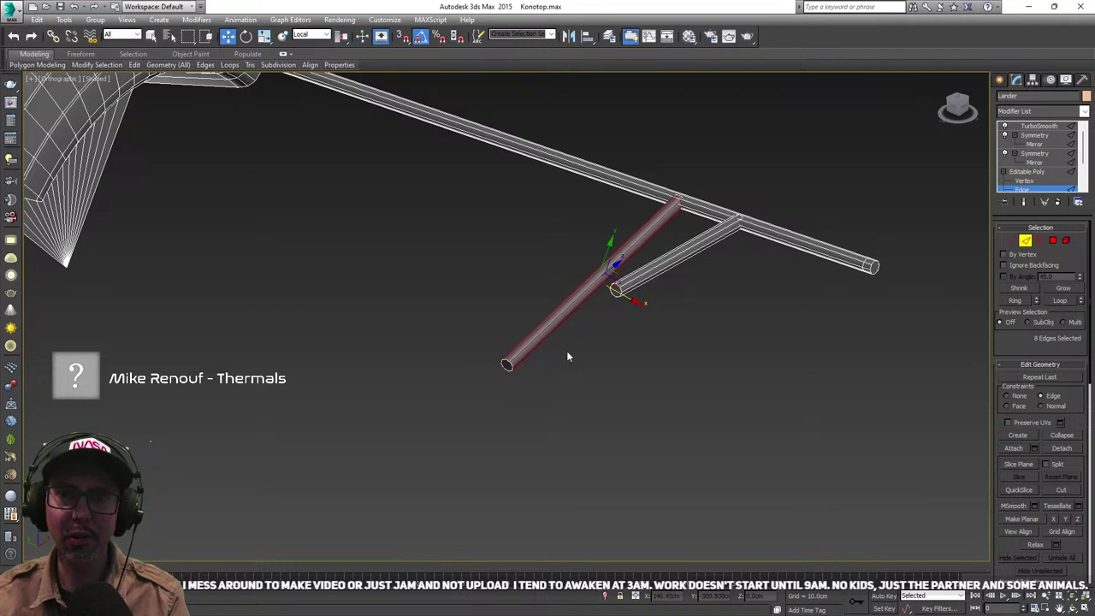
{"action": "middle_click_drag", "start_coordinate": [567, 356], "coordinate": [548, 306], "text": "alt"}
{"action": "scroll", "coordinate": [478, 379], "scroll_direction": "up", "scroll_amount": 3}
{"action": "scroll", "coordinate": [476, 375], "scroll_direction": "down", "scroll_amount": 2}
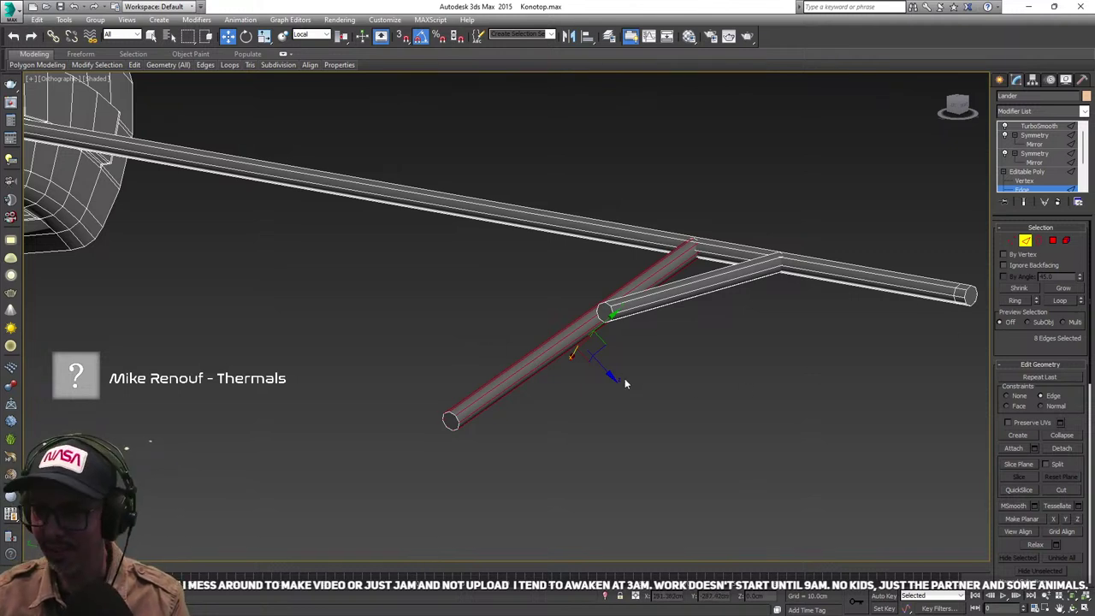
{"action": "right_click", "coordinate": [659, 334]}
{"action": "left_click", "coordinate": [594, 381]}
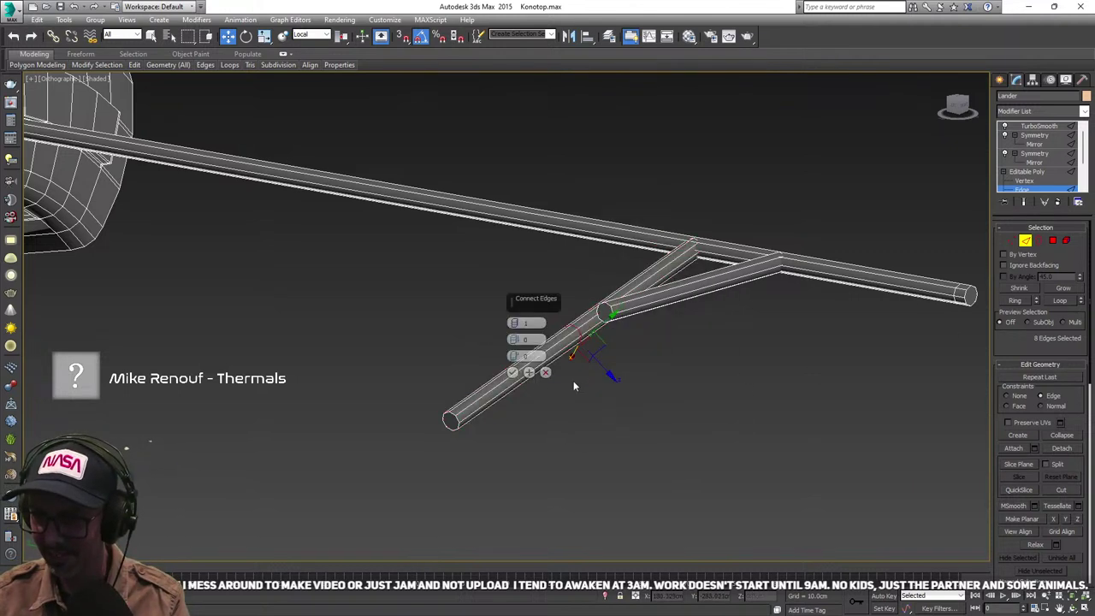
{"action": "left_click_drag", "start_coordinate": [513, 339], "coordinate": [496, 132]}
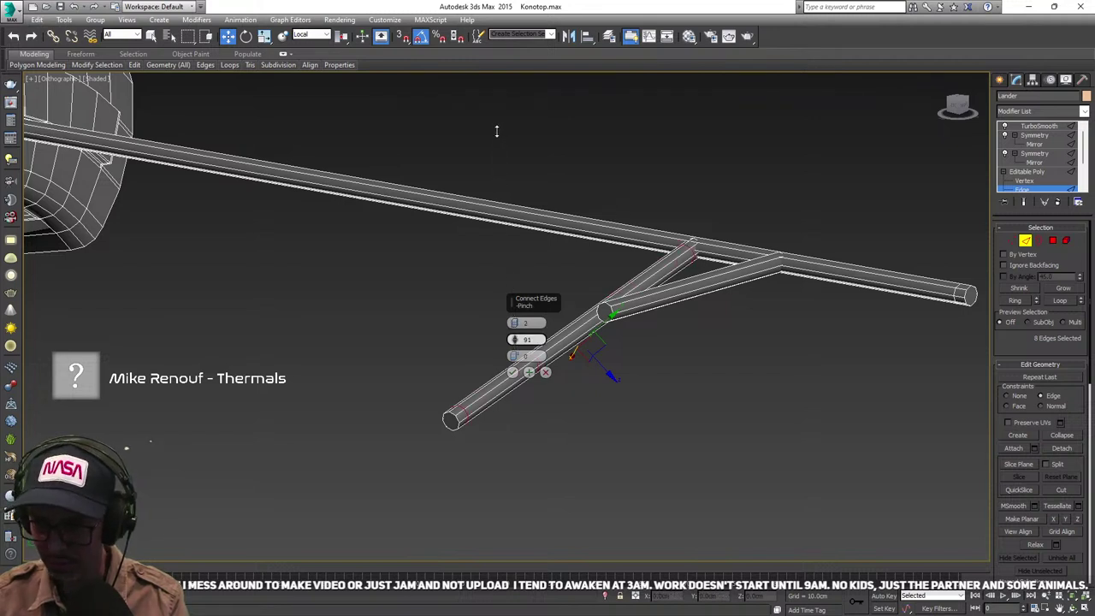
{"action": "left_click", "coordinate": [512, 372]}
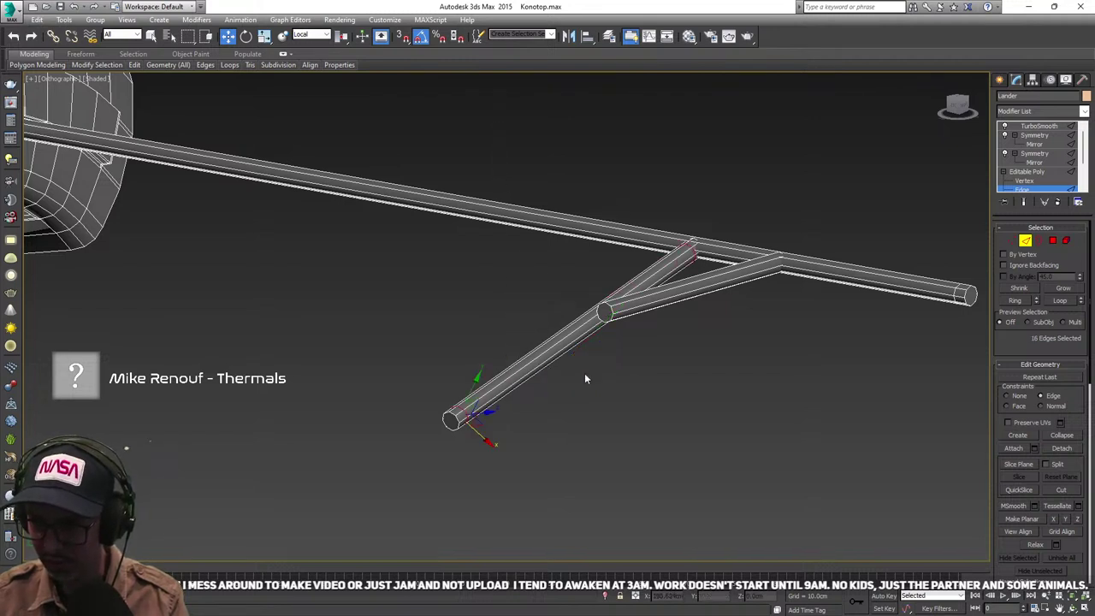
- Connect the lengthwise edges of the shorter crosswise rod with 2 segments and a pinch of 92 to add support loops near both ends
{"action": "double_click", "coordinate": [707, 289]}
{"action": "right_click", "coordinate": [692, 320]}
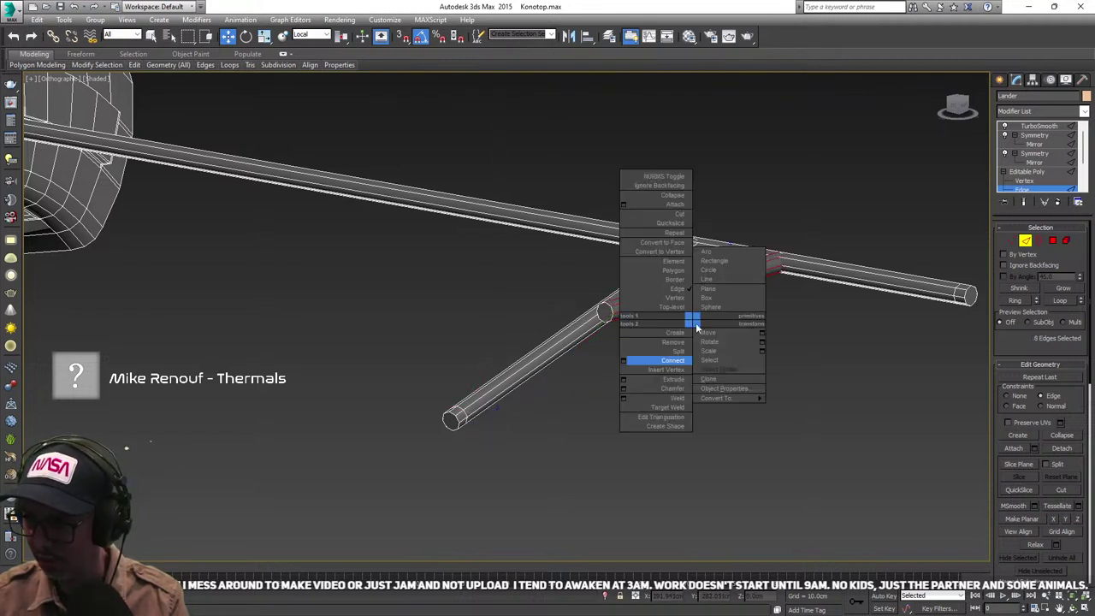
{"action": "left_click", "coordinate": [624, 363]}
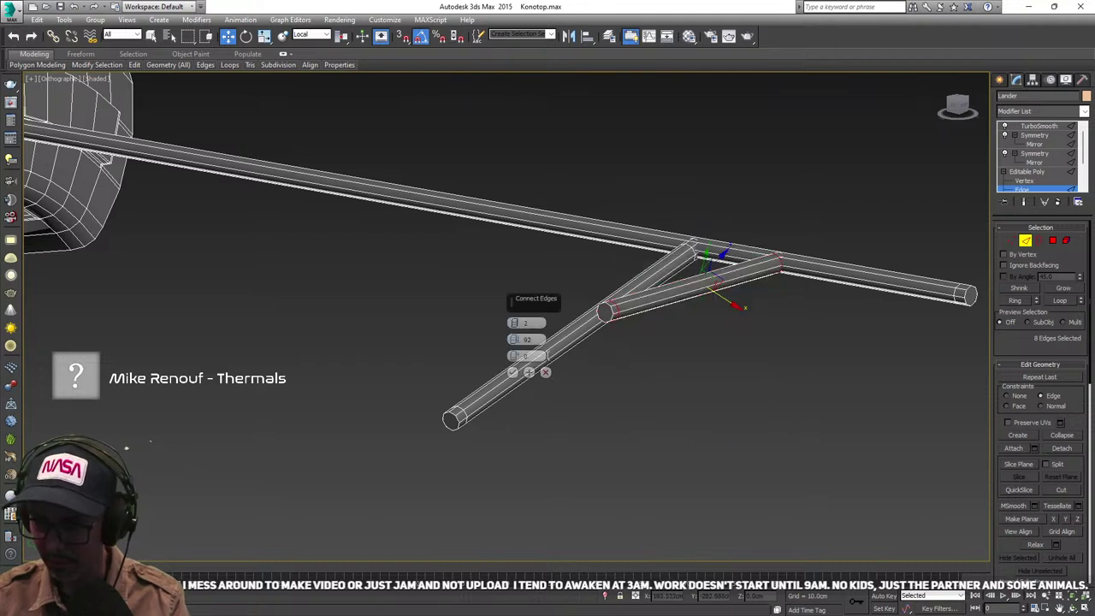
{"action": "left_click", "coordinate": [511, 372]}
- Examine the smoothed, mirrored rod structure around the nose opening, comparing it with the unsmoothed base mesh
{"action": "left_click", "coordinate": [1025, 242]}
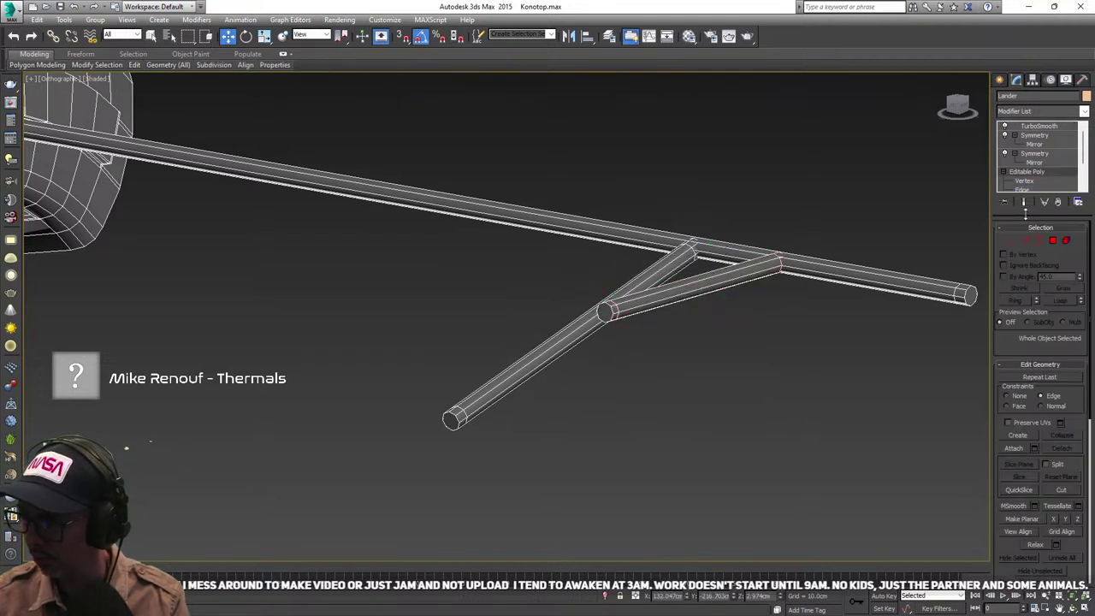
{"action": "left_click", "coordinate": [1025, 203]}
{"action": "scroll", "coordinate": [756, 329], "scroll_direction": "down", "scroll_amount": 4}
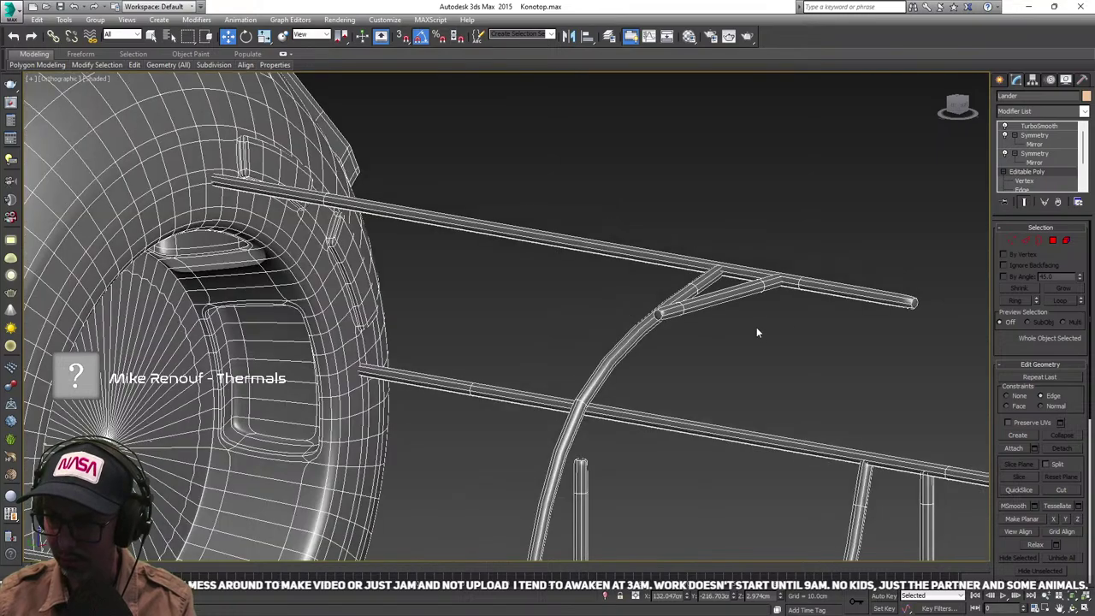
{"action": "middle_click_drag", "start_coordinate": [757, 329], "coordinate": [675, 238]}
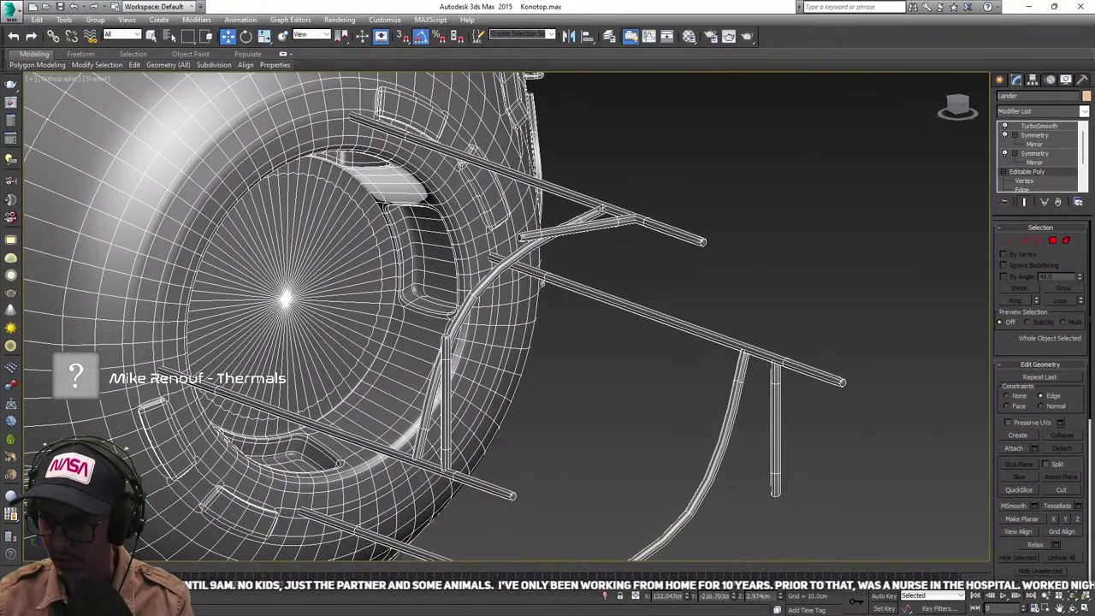
{"action": "left_click", "coordinate": [1025, 204]}
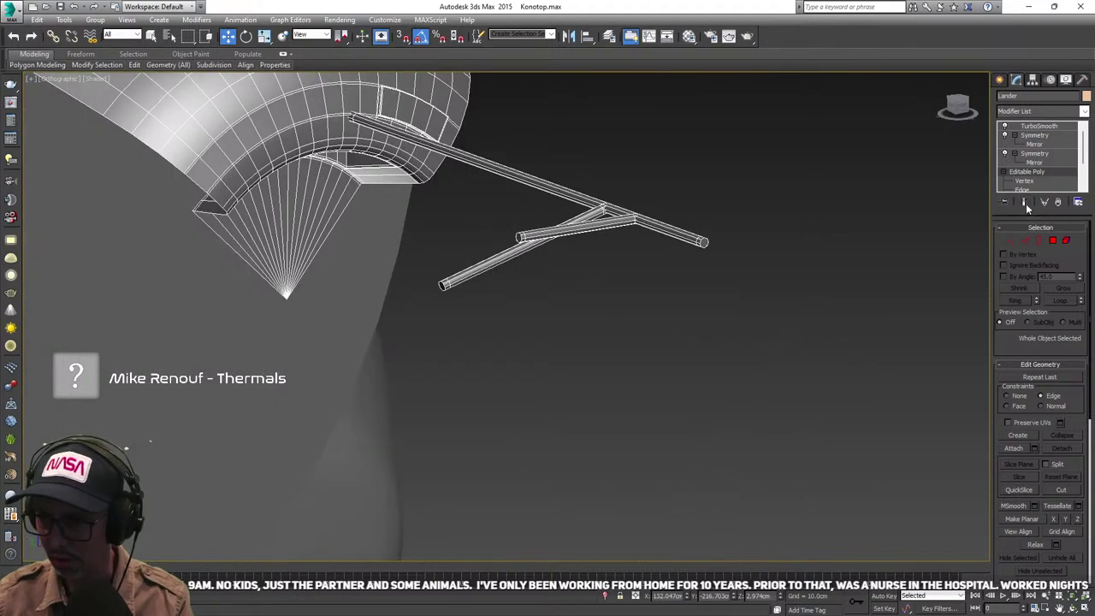
{"action": "left_click", "coordinate": [503, 308]}
{"action": "scroll", "coordinate": [492, 284], "scroll_direction": "down", "scroll_amount": 2}
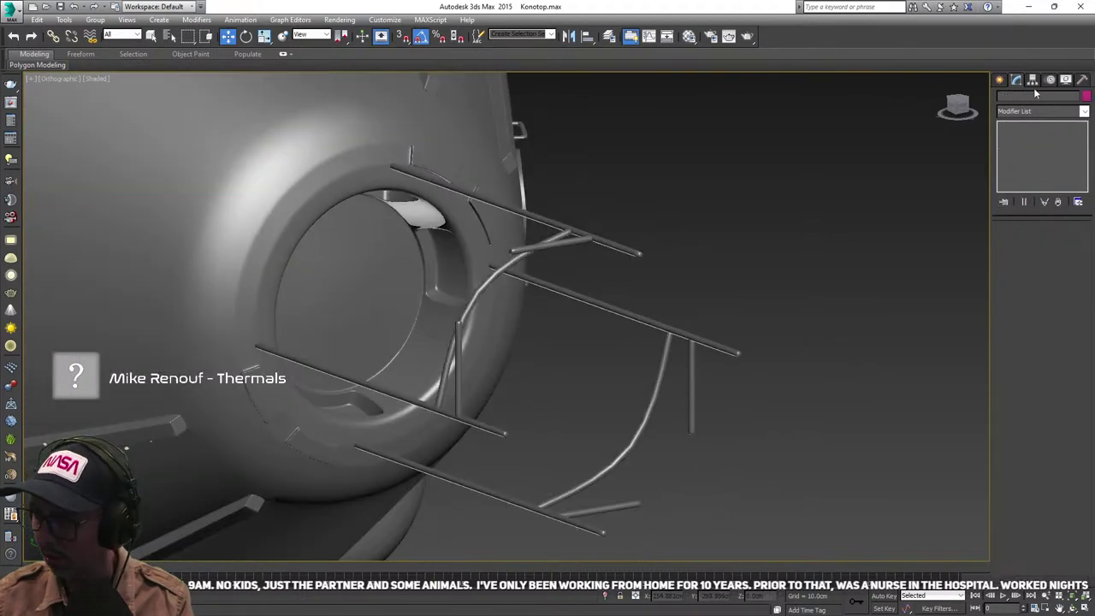
{"action": "left_click", "coordinate": [534, 304]}
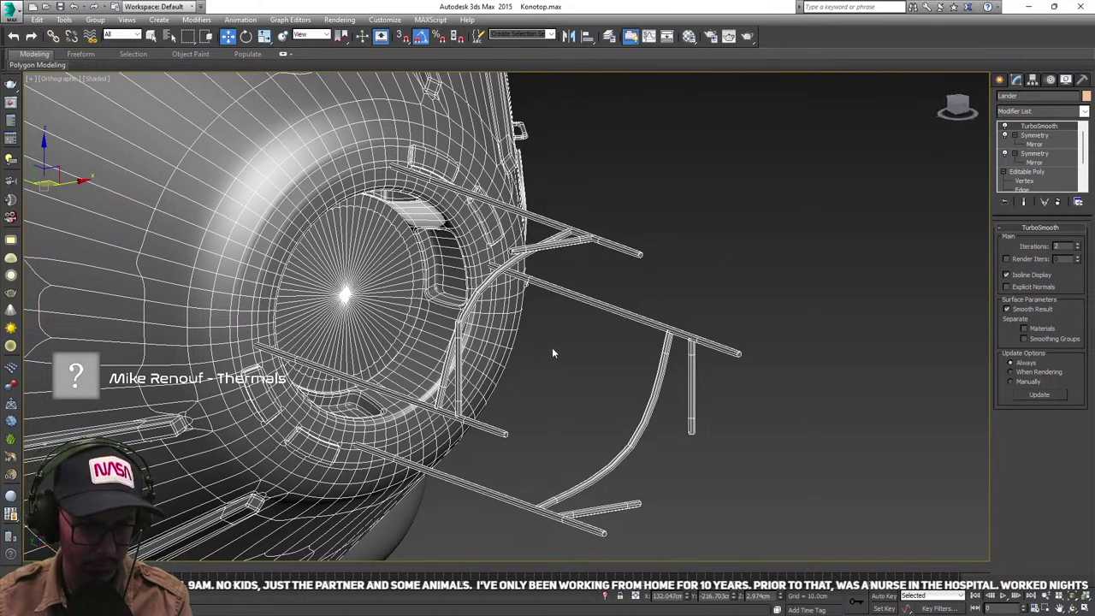
{"action": "scroll", "coordinate": [1039, 171], "scroll_direction": "down", "scroll_amount": 2}
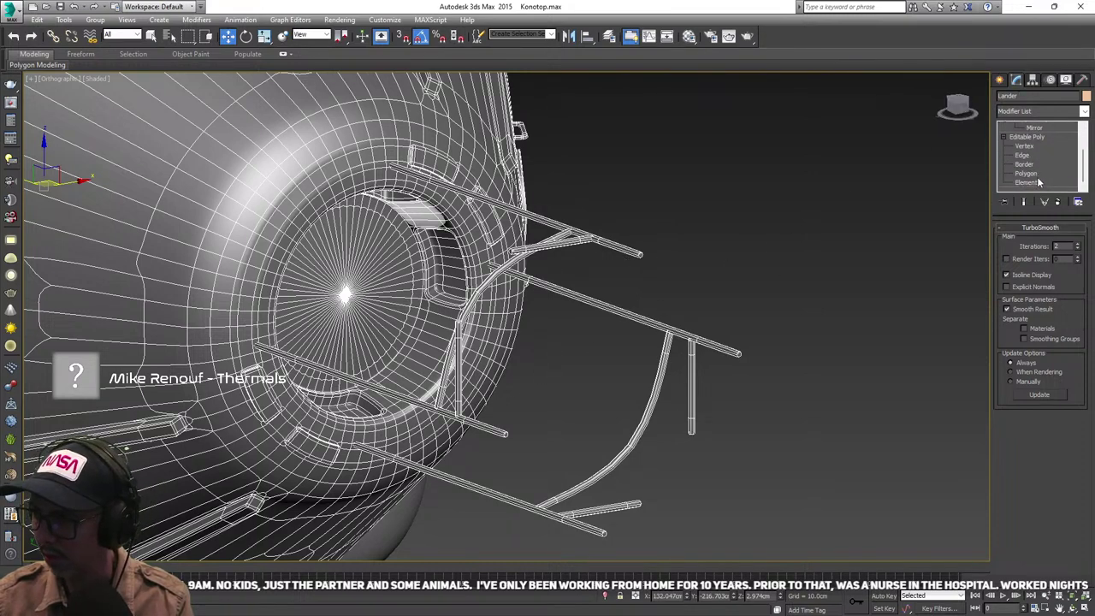
- Select the vertices at the free end of the longer crosswise rod and set the movement constraint to None
{"action": "left_click", "coordinate": [1031, 182]}
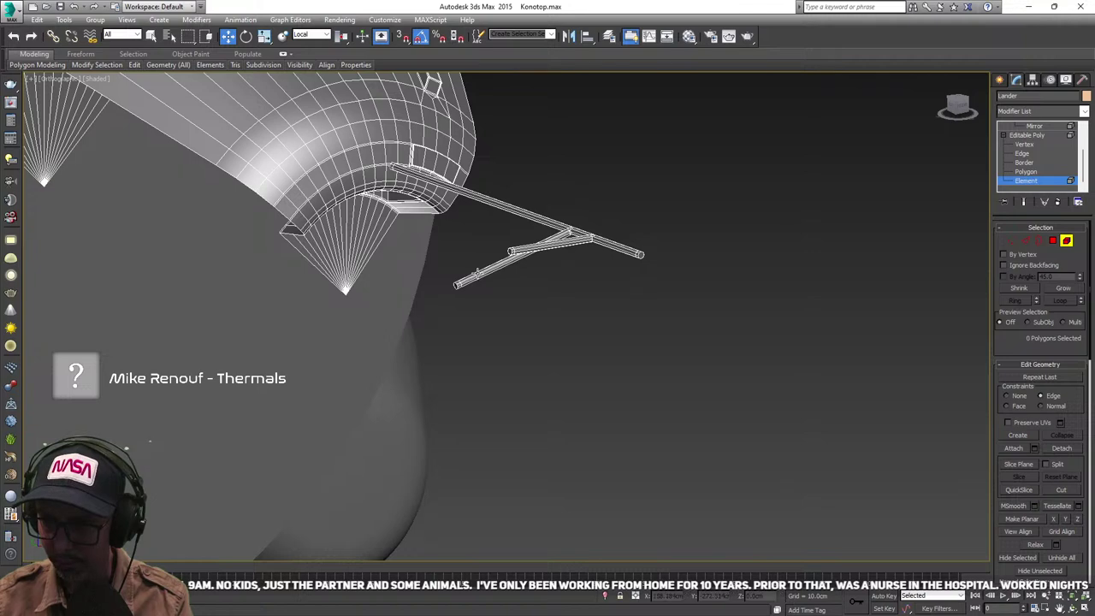
{"action": "key", "text": "1"}
{"action": "left_click_drag", "start_coordinate": [465, 296], "coordinate": [447, 275]}
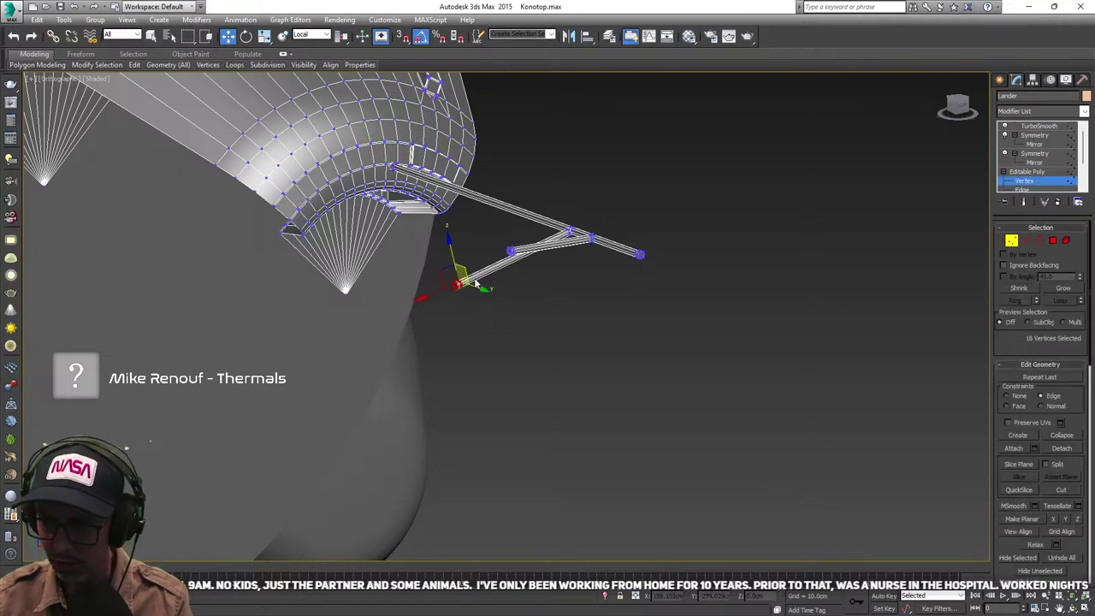
{"action": "scroll", "coordinate": [440, 291], "scroll_direction": "up", "scroll_amount": 6}
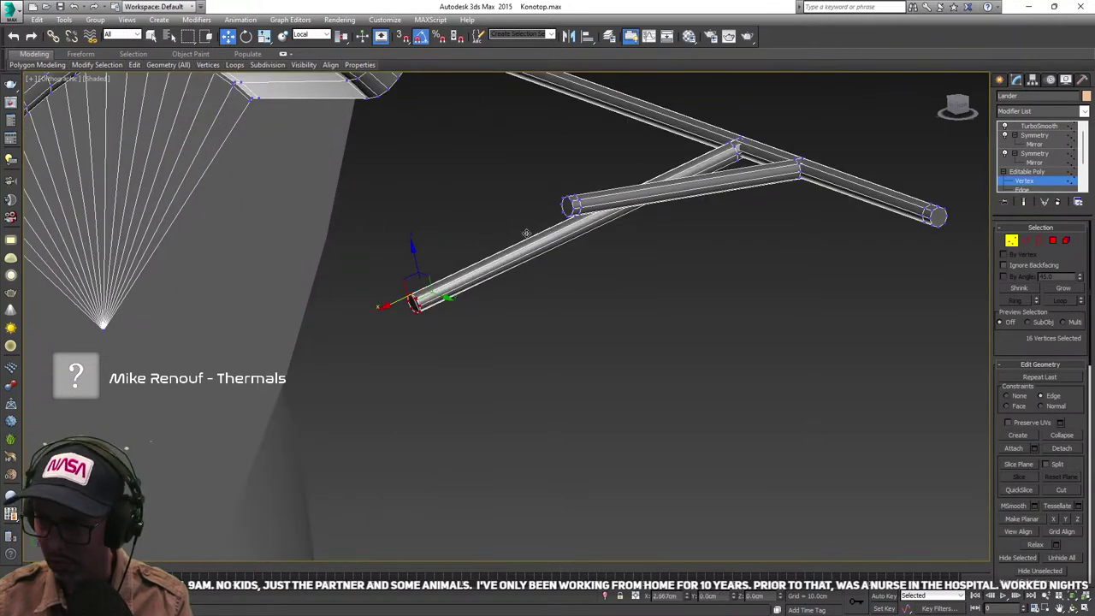
{"action": "left_click_drag", "start_coordinate": [525, 233], "coordinate": [525, 236]}
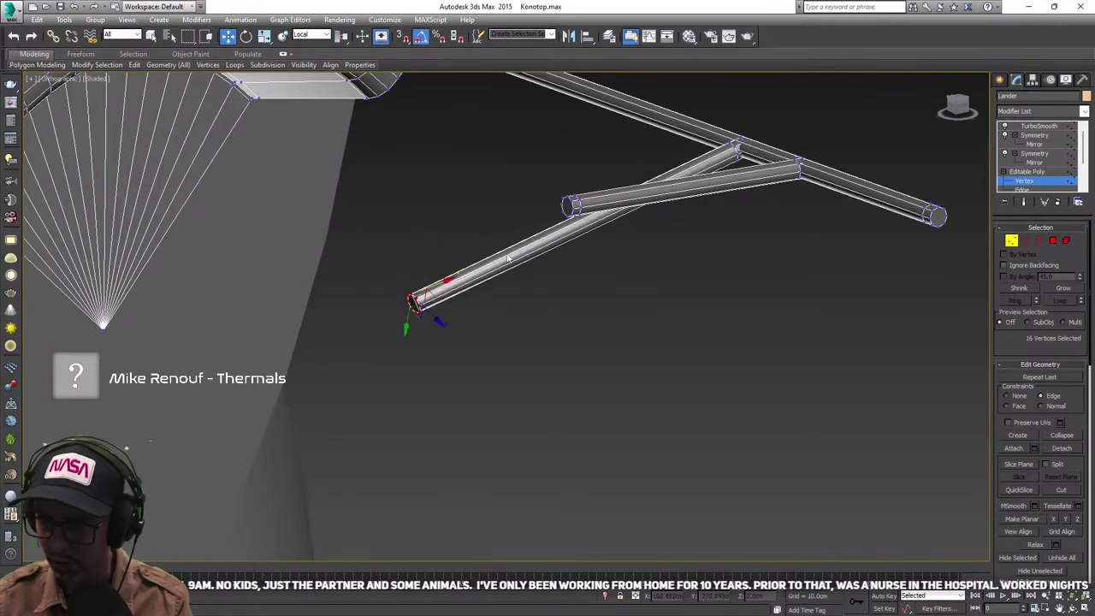
{"action": "left_click", "coordinate": [1024, 398]}
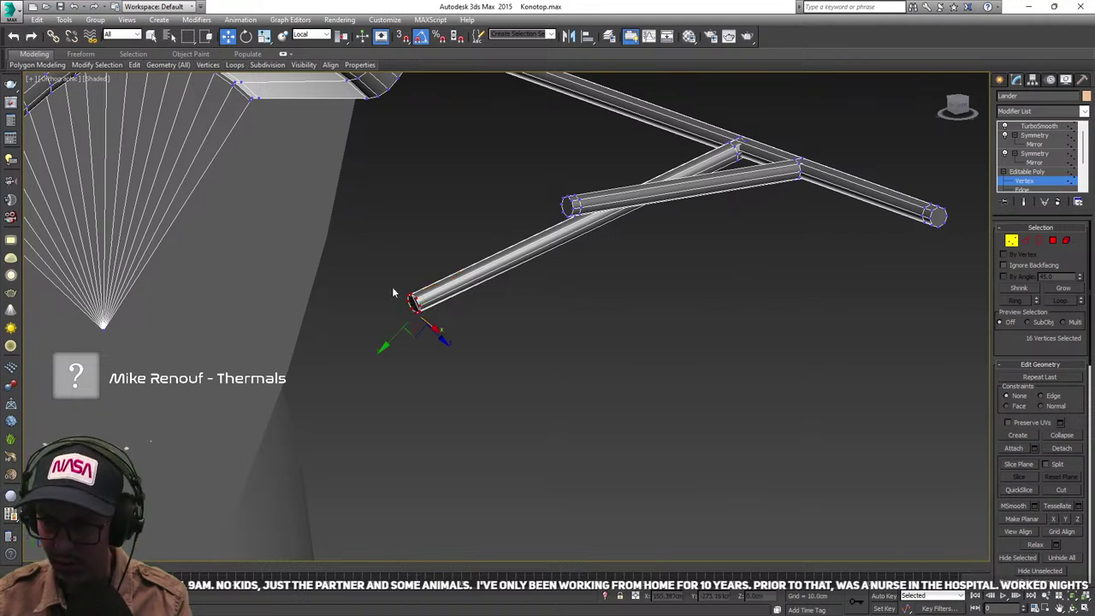
- Inspect the polygons and vertices that close the free end of the longer crosswise rod, then clear the selection
{"action": "left_click", "coordinate": [1053, 240]}
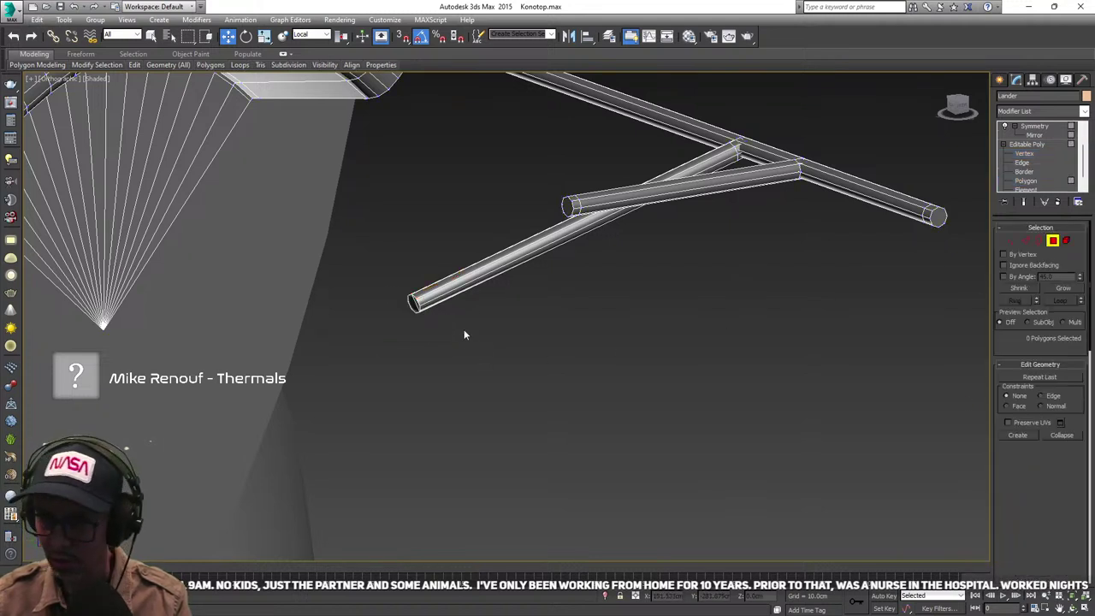
{"action": "scroll", "coordinate": [440, 317], "scroll_direction": "up", "scroll_amount": 4}
{"action": "left_click", "coordinate": [388, 289]}
{"action": "middle_click_drag", "start_coordinate": [409, 307], "coordinate": [390, 342], "text": "alt"}
{"action": "left_click", "coordinate": [396, 281], "text": "ctrl"}
{"action": "scroll", "coordinate": [435, 307], "scroll_direction": "down", "scroll_amount": 4}
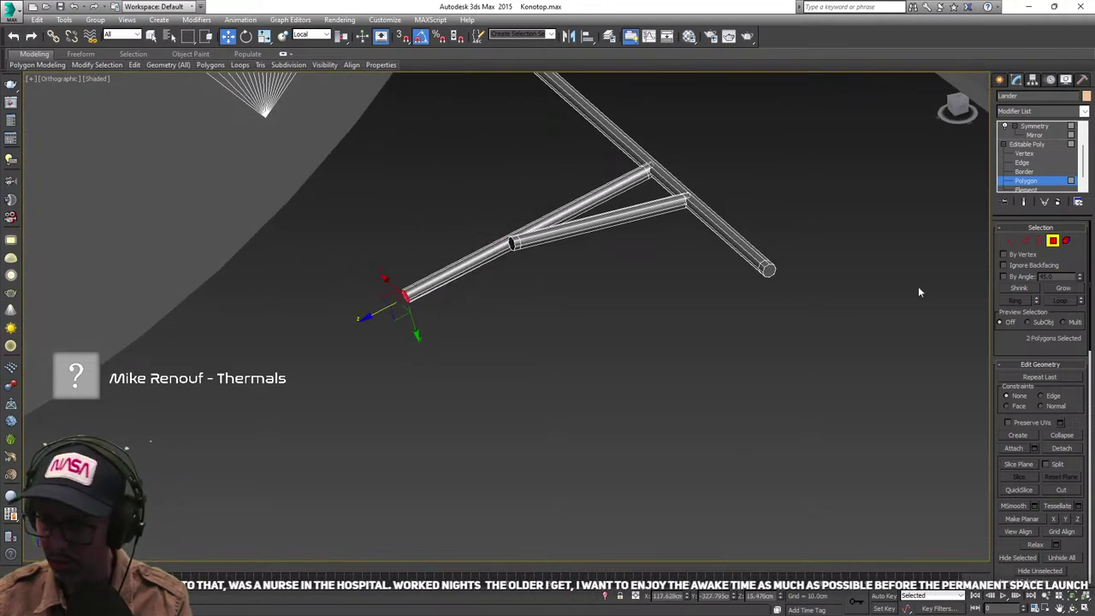
{"action": "left_click", "coordinate": [1011, 240]}
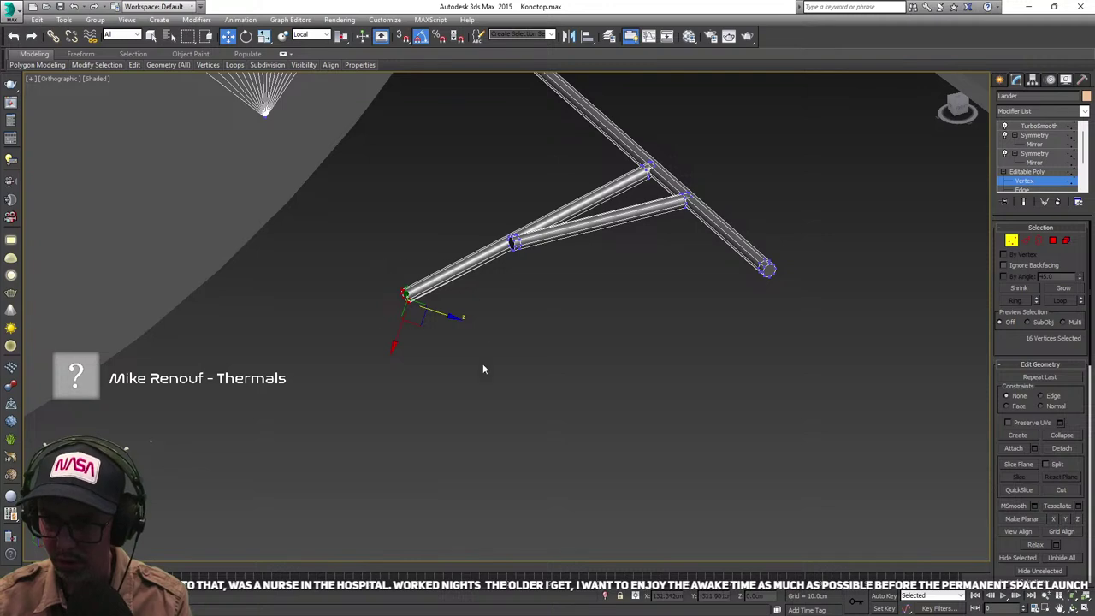
{"action": "left_click", "coordinate": [478, 334]}
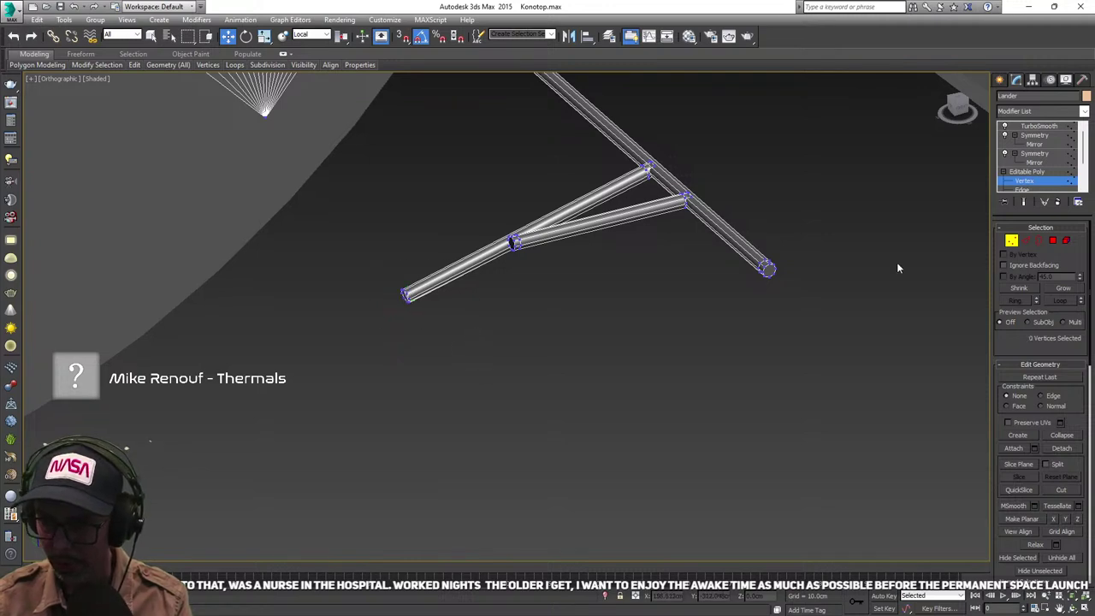
- Examine the edge flow and vertices of the longer crosswise rod's end cap up close from several angles
{"action": "left_click", "coordinate": [1025, 241]}
{"action": "scroll", "coordinate": [466, 289], "scroll_direction": "up", "scroll_amount": 5}
{"action": "scroll", "coordinate": [464, 289], "scroll_direction": "down", "scroll_amount": 3}
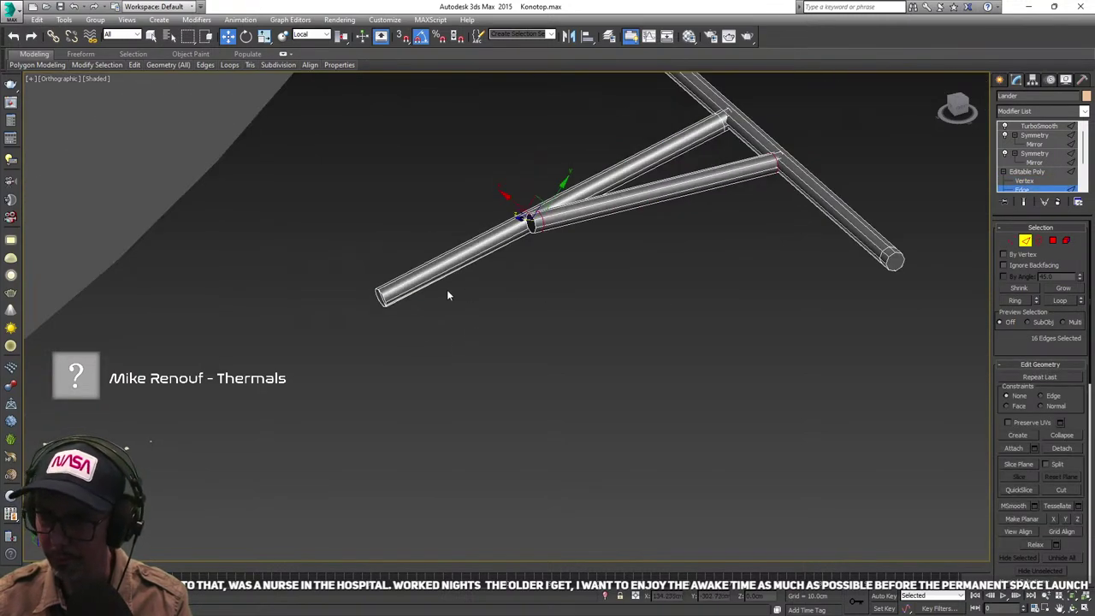
{"action": "scroll", "coordinate": [404, 291], "scroll_direction": "up", "scroll_amount": 5}
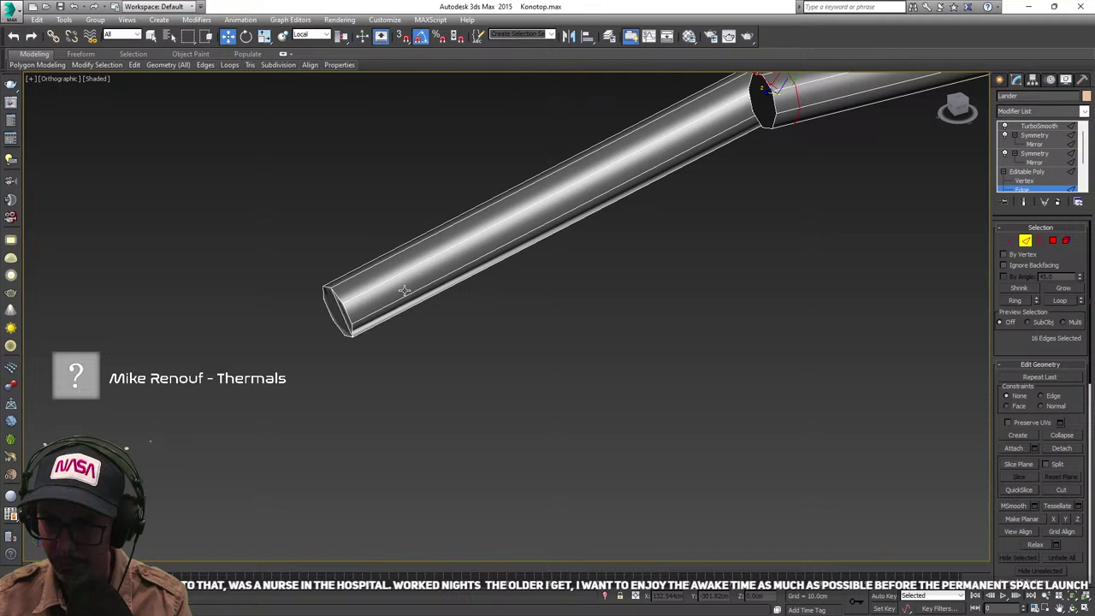
{"action": "scroll", "coordinate": [405, 291], "scroll_direction": "down", "scroll_amount": 5}
{"action": "left_click", "coordinate": [407, 291]}
{"action": "scroll", "coordinate": [407, 291], "scroll_direction": "up", "scroll_amount": 2}
{"action": "scroll", "coordinate": [410, 292], "scroll_direction": "down", "scroll_amount": 2}
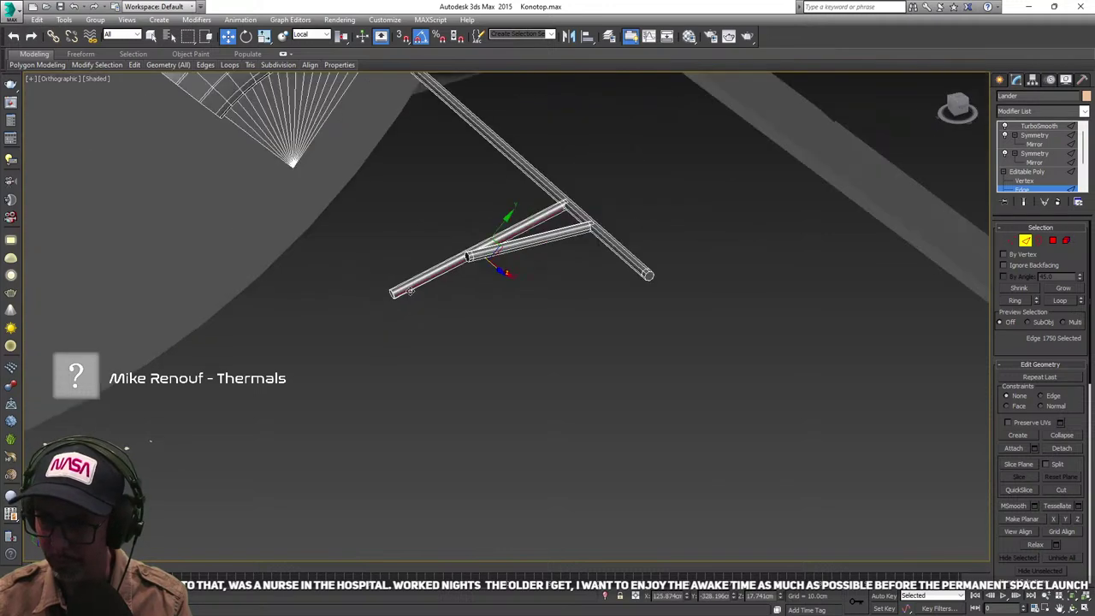
{"action": "middle_click_drag", "start_coordinate": [410, 292], "coordinate": [513, 283], "text": "alt"}
{"action": "scroll", "coordinate": [519, 295], "scroll_direction": "up", "scroll_amount": 5}
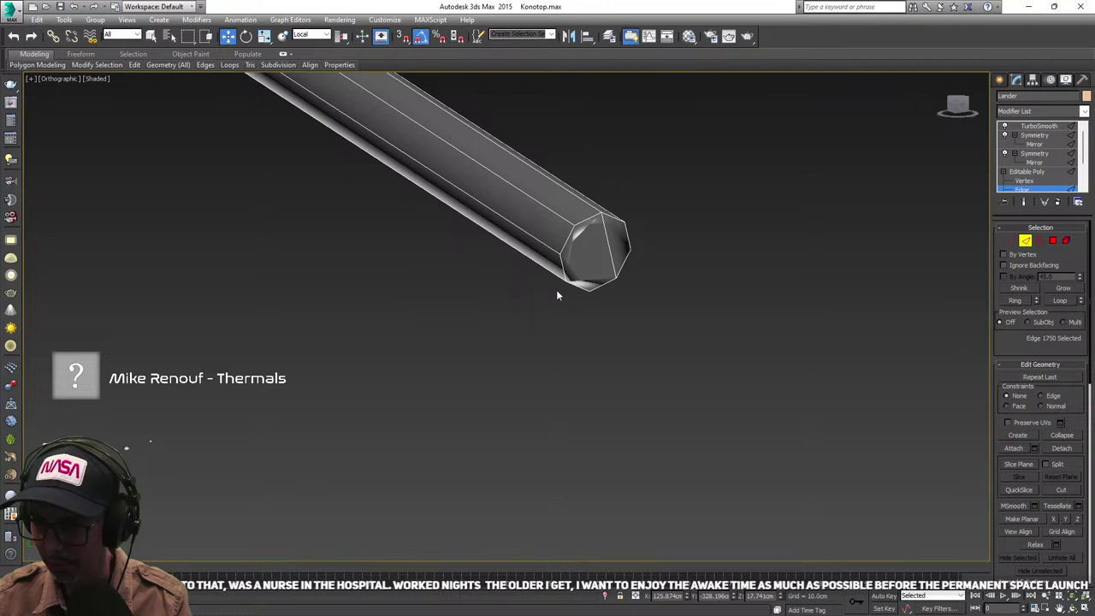
{"action": "left_click", "coordinate": [1011, 241]}
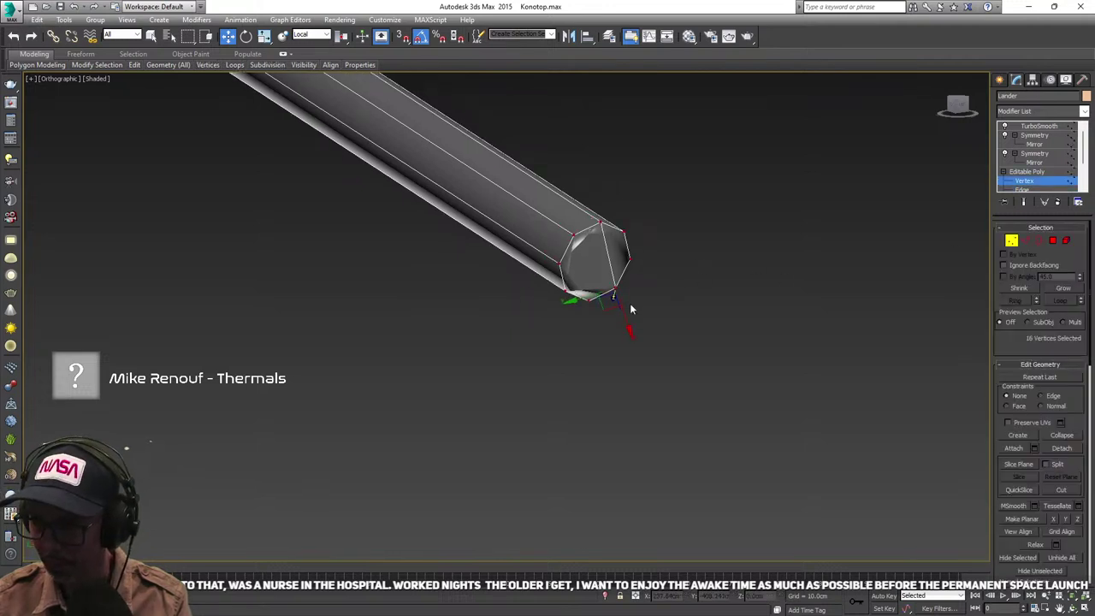
{"action": "scroll", "coordinate": [630, 308], "scroll_direction": "down", "scroll_amount": 2}
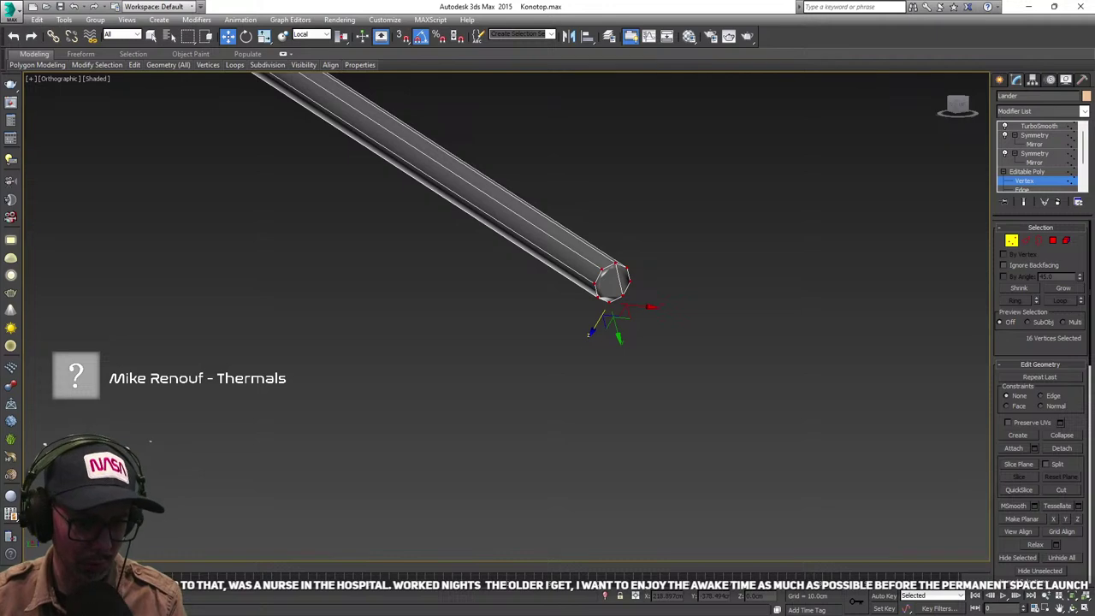
{"action": "scroll", "coordinate": [212, 469], "scroll_direction": "down", "scroll_amount": 5}
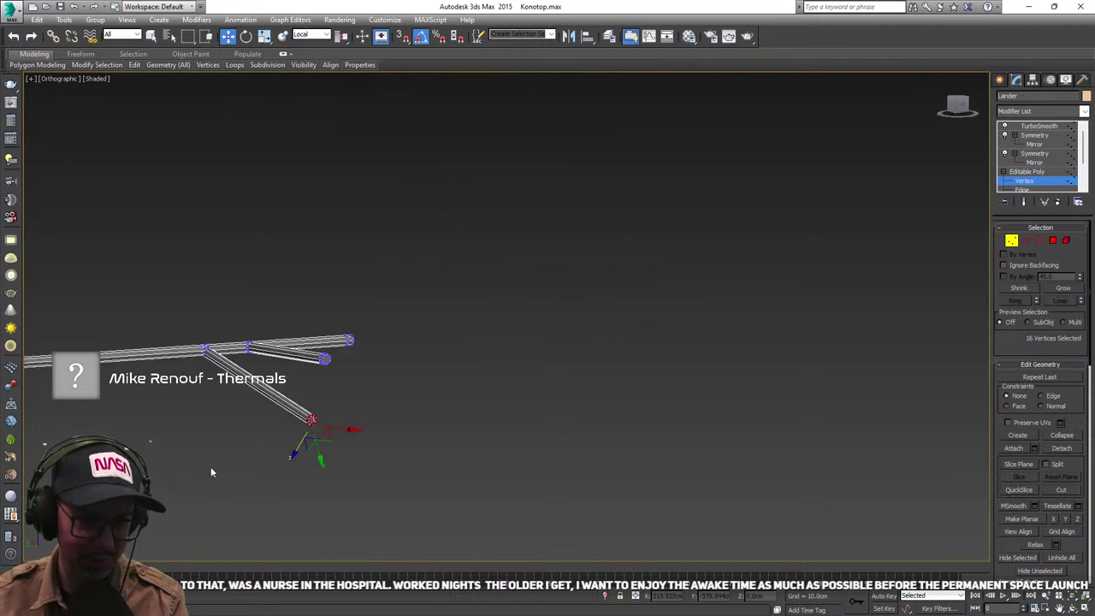
{"action": "middle_click_drag", "start_coordinate": [274, 470], "coordinate": [324, 463], "text": "alt"}
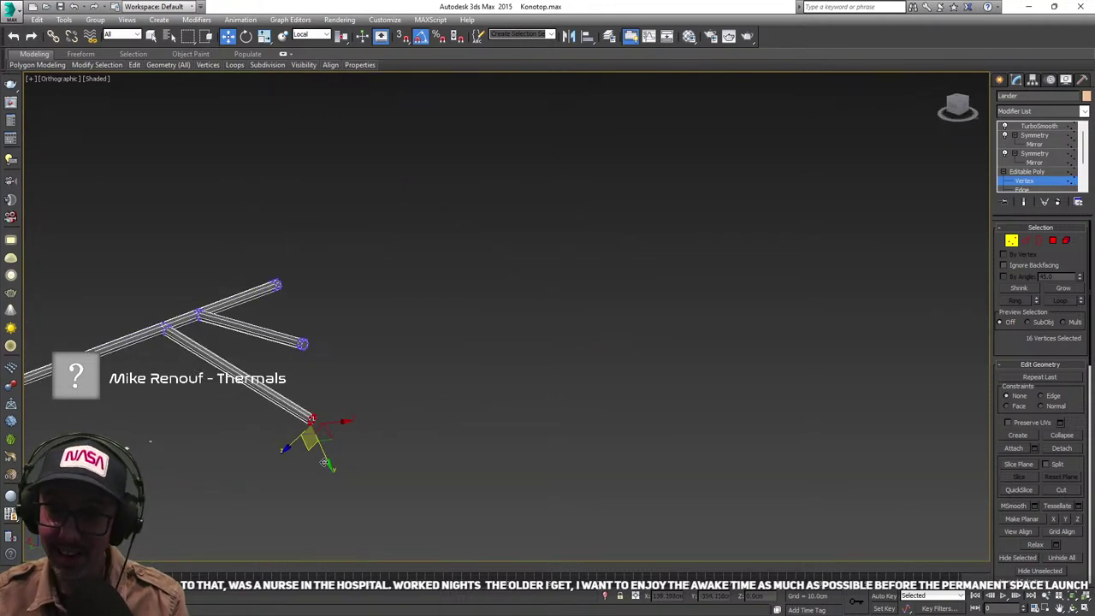
{"action": "scroll", "coordinate": [311, 424], "scroll_direction": "up", "scroll_amount": 4}
{"action": "middle_click_drag", "start_coordinate": [311, 423], "coordinate": [466, 478], "text": "alt"}
{"action": "scroll", "coordinate": [320, 470], "scroll_direction": "down", "scroll_amount": 2}
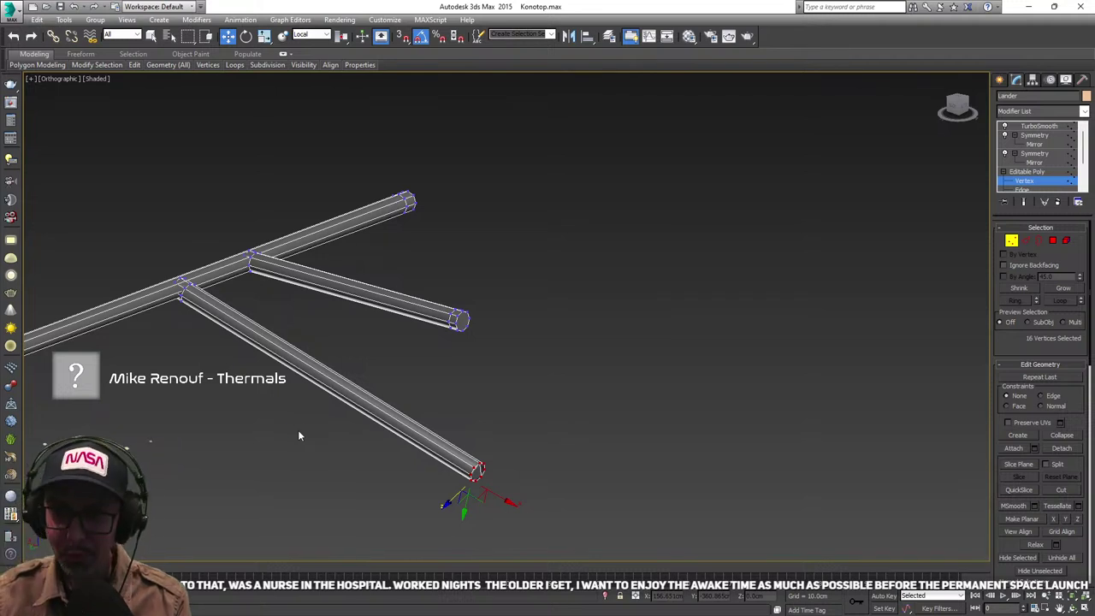
- Delete the longer crosswise rod element from the Lander's base mesh
{"action": "left_click", "coordinate": [1011, 240]}
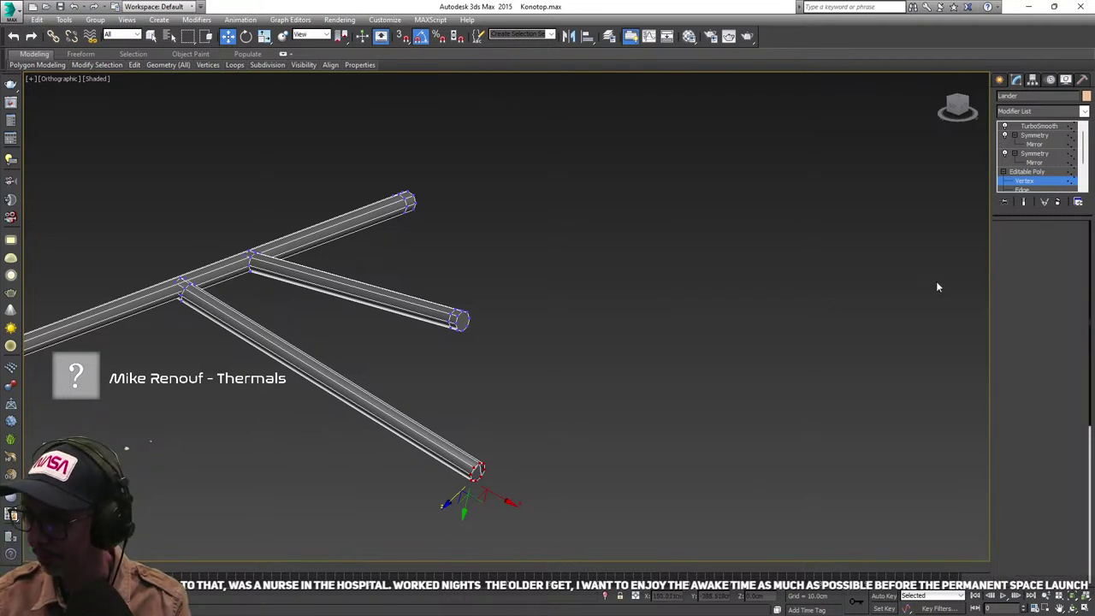
{"action": "left_click", "coordinate": [309, 409]}
{"action": "left_click", "coordinate": [358, 407]}
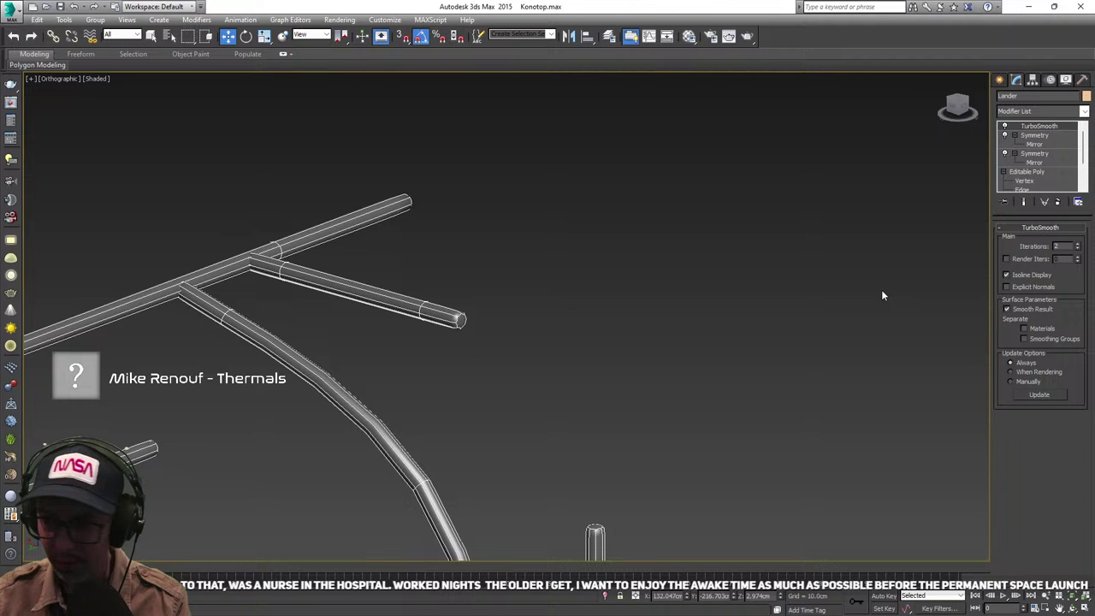
{"action": "scroll", "coordinate": [1042, 178], "scroll_direction": "down", "scroll_amount": 2}
{"action": "left_click", "coordinate": [1027, 180]}
{"action": "left_click", "coordinate": [344, 388]}
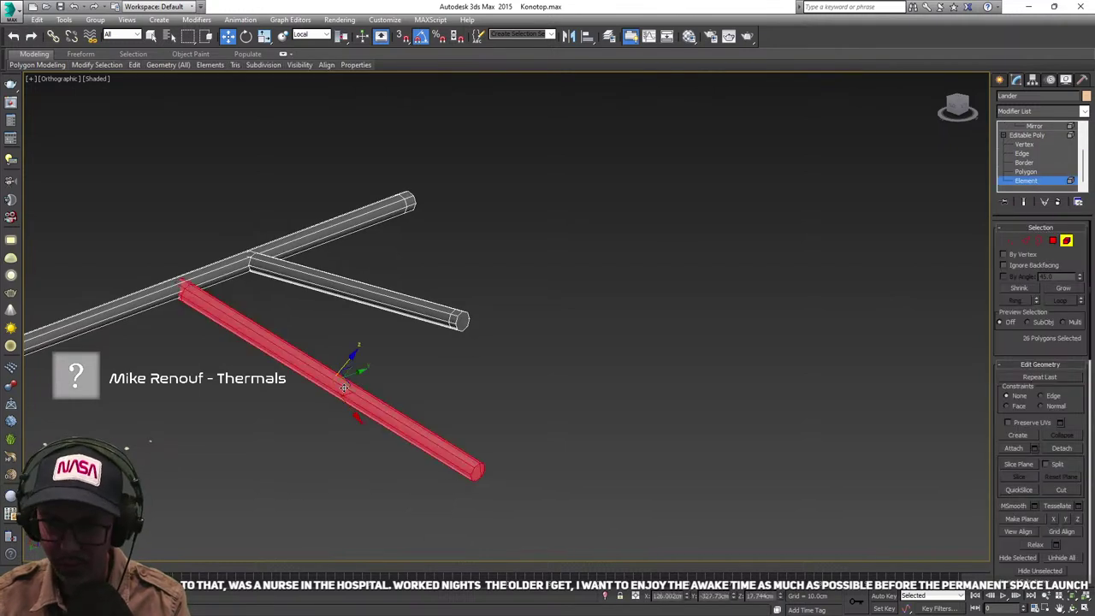
{"action": "key", "text": "Delete"}
- Clone the remaining crosswise rod as an element, shifted along its local X axis towards the Lander's nose
{"action": "left_click", "coordinate": [385, 292]}
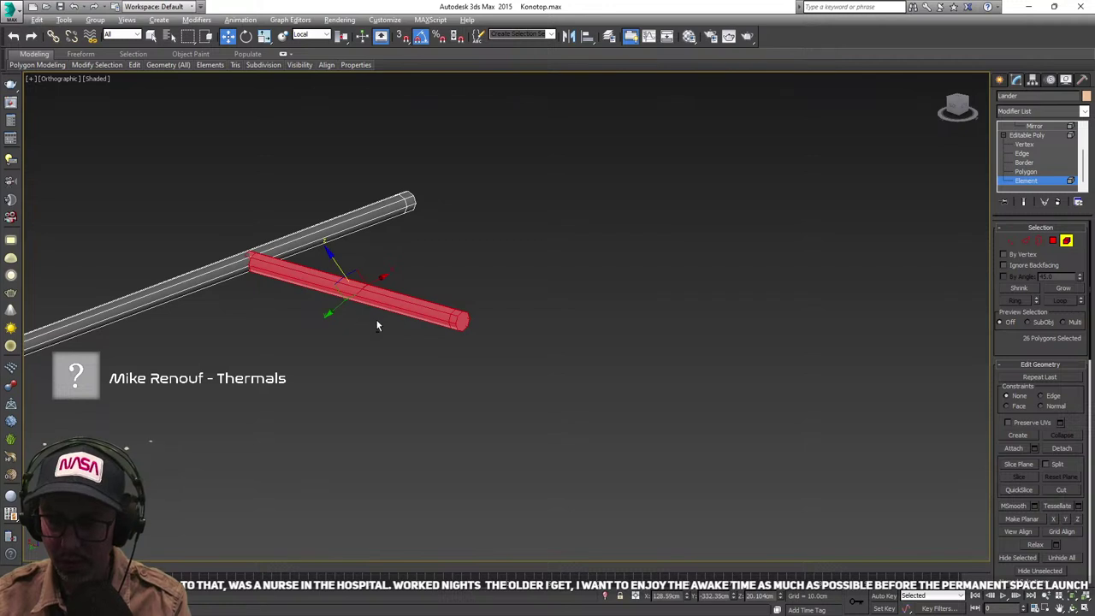
{"action": "mouse_move", "coordinate": [376, 322]}
{"action": "middle_mouse_down", "text": "alt"}
{"action": "mouse_move", "coordinate": [338, 364]}
{"action": "mouse_move", "coordinate": [394, 322]}
{"action": "middle_mouse_up", "text": "alt"}
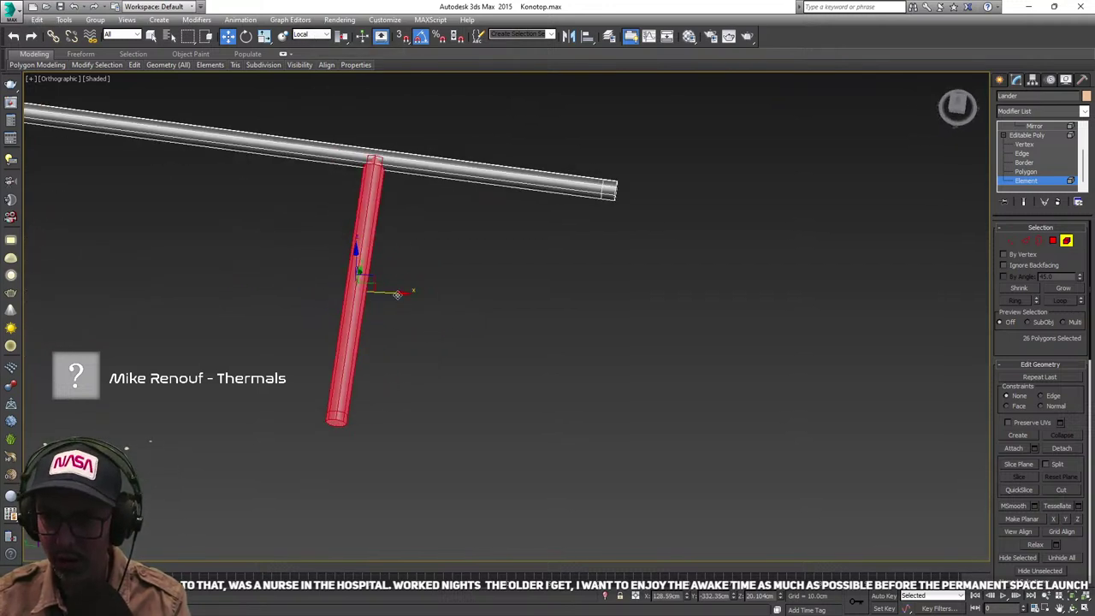
{"action": "left_click_drag", "start_coordinate": [397, 293], "coordinate": [217, 285], "text": "shift"}
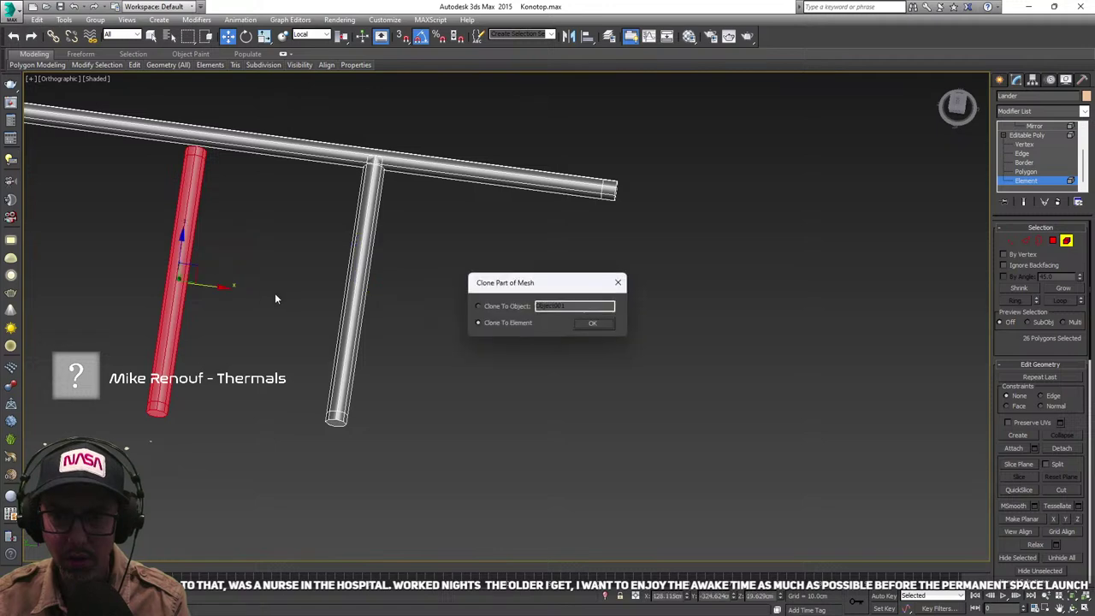
{"action": "left_click", "coordinate": [592, 323]}
- Switch the reference coordinate system to World and raise the copied rod along Z to about 20.16 cm
{"action": "mouse_move", "coordinate": [489, 327]}
{"action": "middle_mouse_down", "text": "alt"}
{"action": "mouse_move", "coordinate": [460, 386]}
{"action": "mouse_move", "coordinate": [414, 325]}
{"action": "mouse_move", "coordinate": [370, 318]}
{"action": "middle_mouse_up", "text": "alt"}
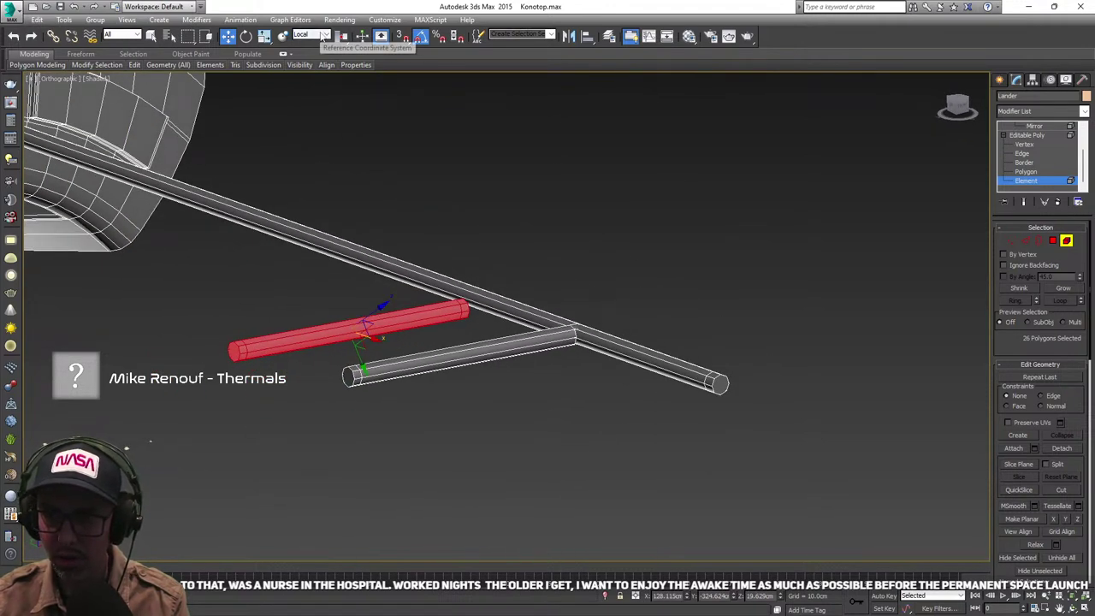
{"action": "left_click", "coordinate": [323, 36]}
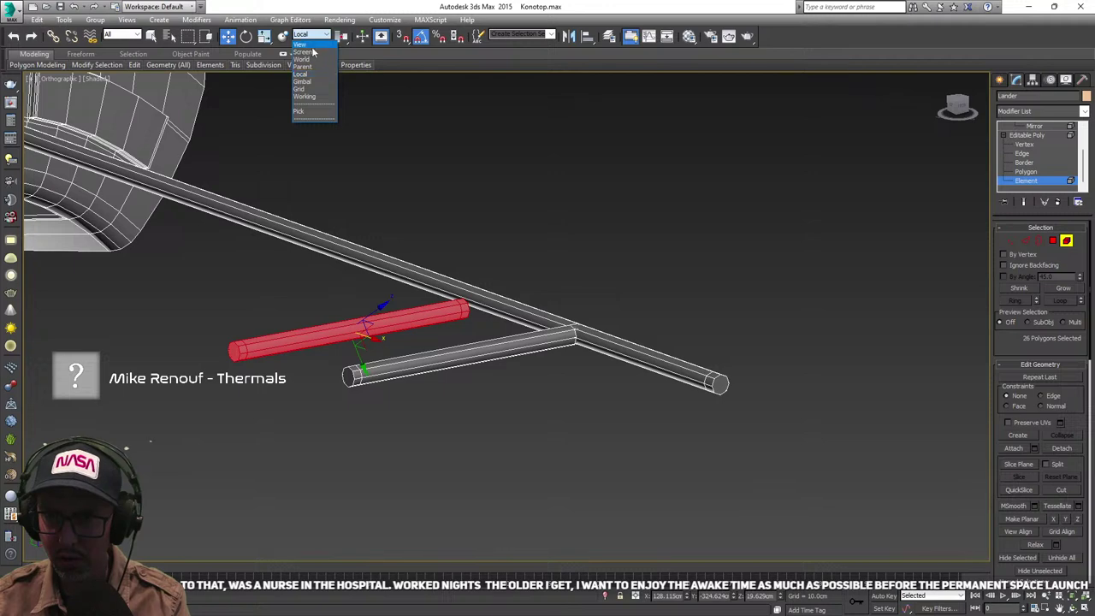
{"action": "left_click", "coordinate": [313, 59]}
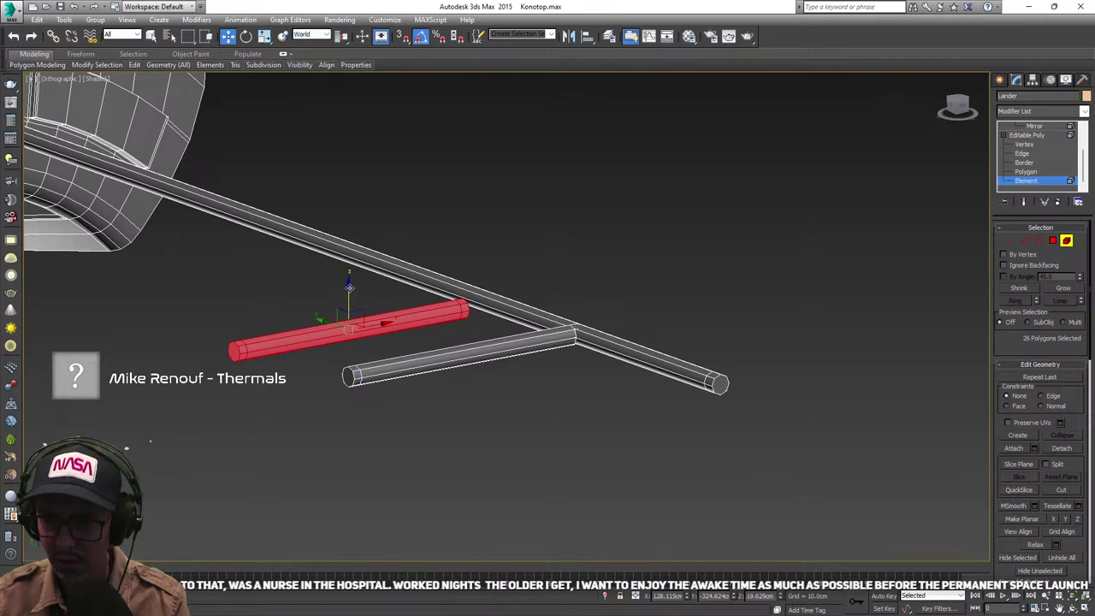
{"action": "left_click_drag", "start_coordinate": [350, 287], "coordinate": [350, 276]}
{"action": "scroll", "coordinate": [350, 277], "scroll_direction": "down", "scroll_amount": 5}
{"action": "middle_click_drag", "start_coordinate": [420, 306], "coordinate": [606, 288], "text": "alt"}
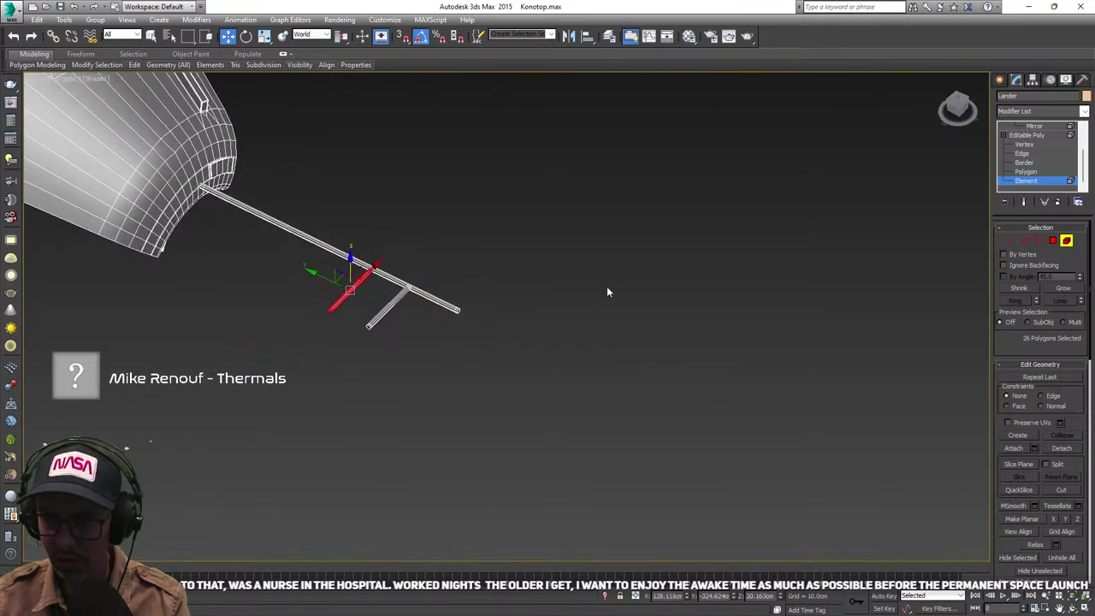
- Leave Element editing on the lander and return to the TurboSmooth modifier at the top of its stack
{"action": "left_click", "coordinate": [1067, 240]}
{"action": "left_click", "coordinate": [1030, 125]}
{"action": "scroll", "coordinate": [635, 267], "scroll_direction": "down", "scroll_amount": 4}
{"action": "middle_click_drag", "start_coordinate": [558, 322], "coordinate": [507, 286], "text": "alt"}
{"action": "scroll", "coordinate": [507, 286], "scroll_direction": "up", "scroll_amount": 4}
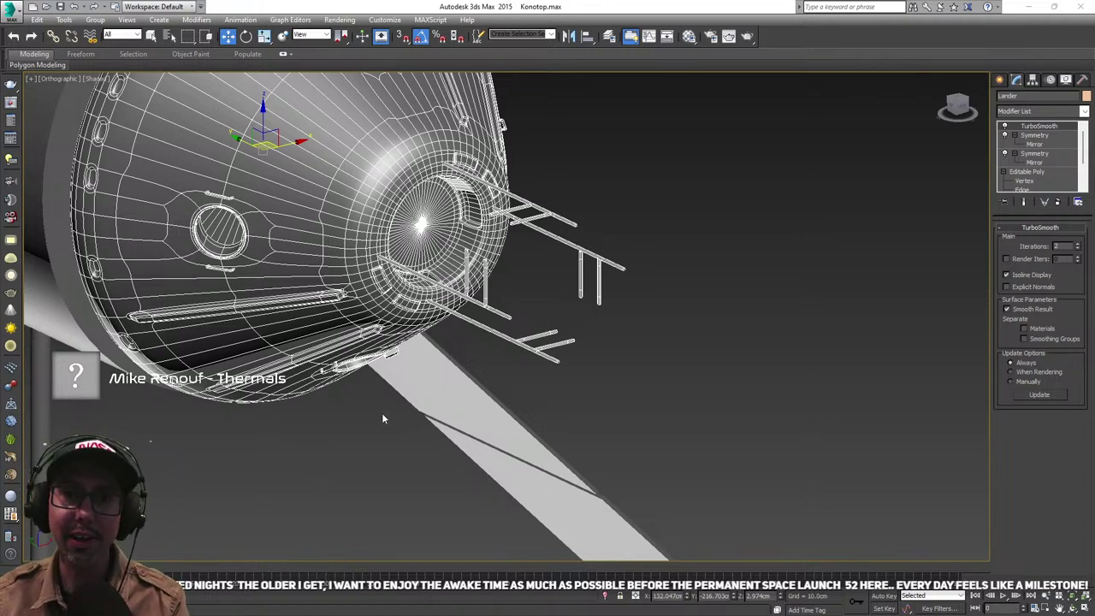
- Examine the lander capsule's cone, nose opening and protruding rods from several angles against the adjoining cylinder
{"action": "scroll", "coordinate": [341, 468], "scroll_direction": "up", "scroll_amount": 2}
{"action": "middle_click_drag", "start_coordinate": [338, 468], "coordinate": [513, 460], "text": "alt"}
{"action": "scroll", "coordinate": [529, 463], "scroll_direction": "down", "scroll_amount": 4}
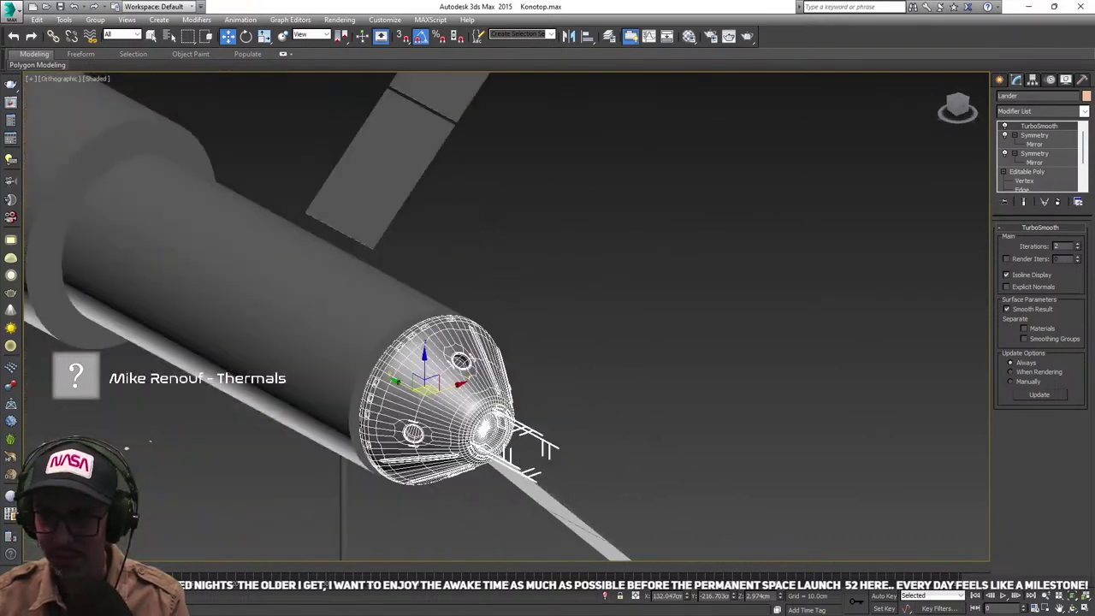
{"action": "scroll", "coordinate": [448, 421], "scroll_direction": "up", "scroll_amount": 3}
{"action": "scroll", "coordinate": [447, 421], "scroll_direction": "down", "scroll_amount": 3}
{"action": "middle_click_drag", "start_coordinate": [447, 421], "coordinate": [572, 390]}
{"action": "left_click", "coordinate": [470, 307]}
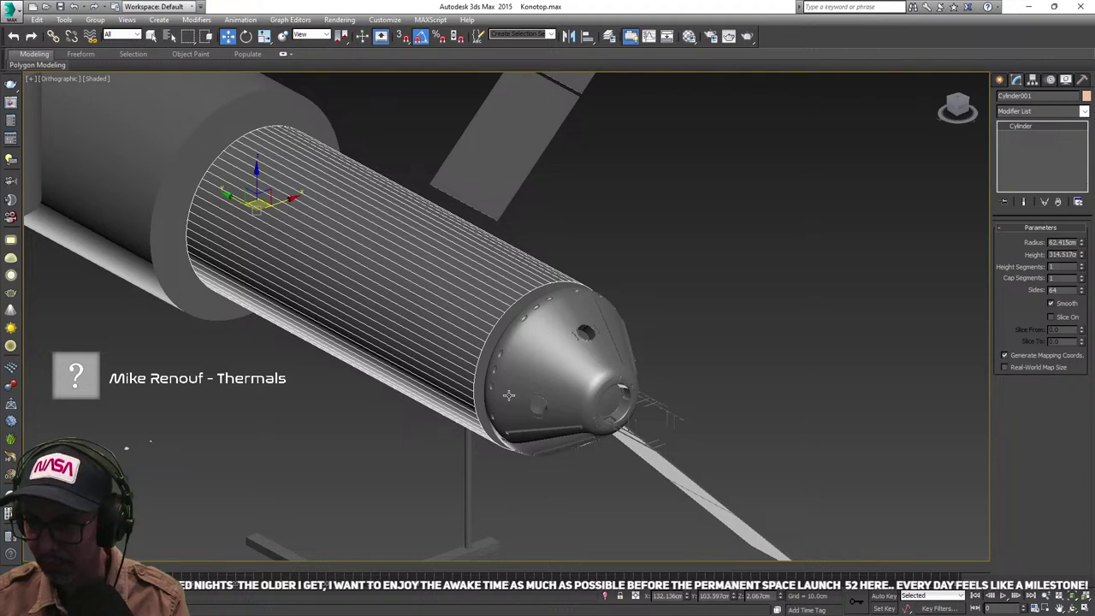
{"action": "scroll", "coordinate": [481, 397], "scroll_direction": "up", "scroll_amount": 2}
{"action": "scroll", "coordinate": [472, 395], "scroll_direction": "down", "scroll_amount": 2}
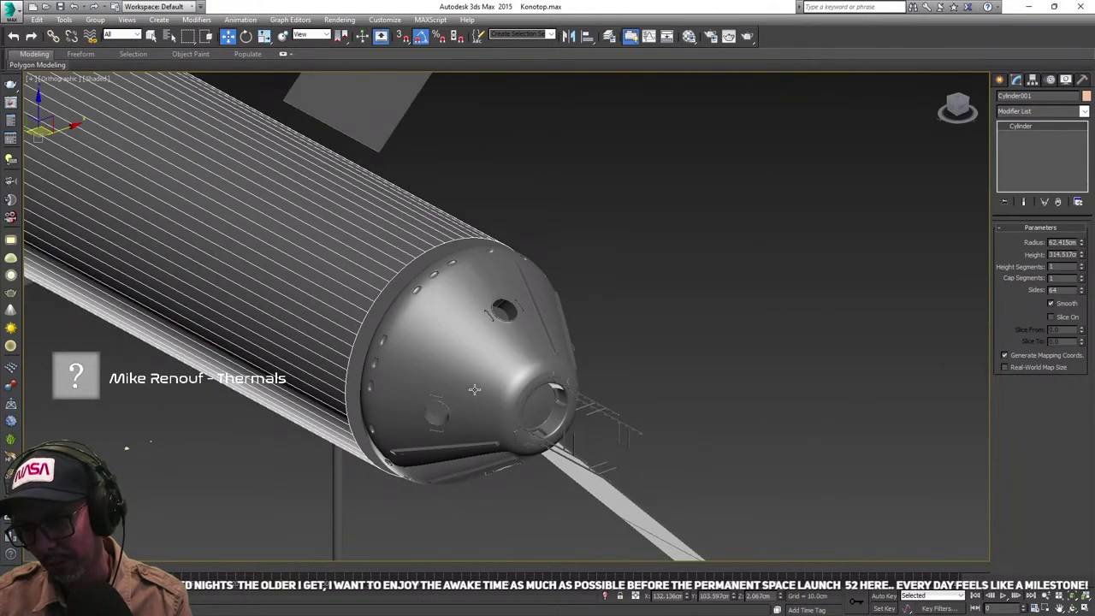
{"action": "left_click", "coordinate": [474, 389]}
{"action": "middle_click_drag", "start_coordinate": [508, 394], "coordinate": [504, 364], "text": "alt"}
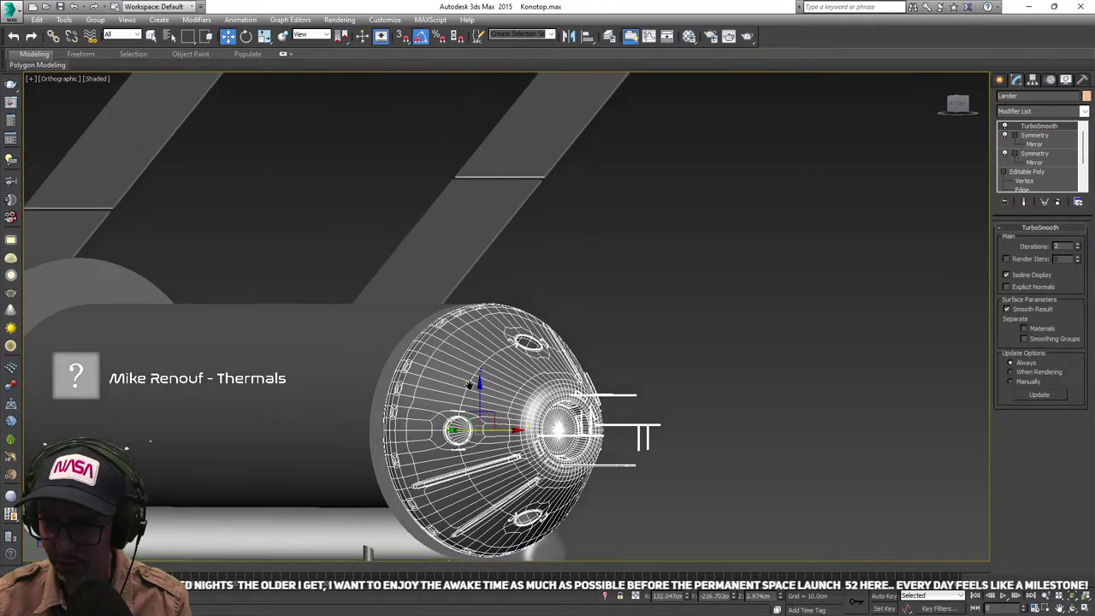
{"action": "scroll", "coordinate": [445, 346], "scroll_direction": "up", "scroll_amount": 3}
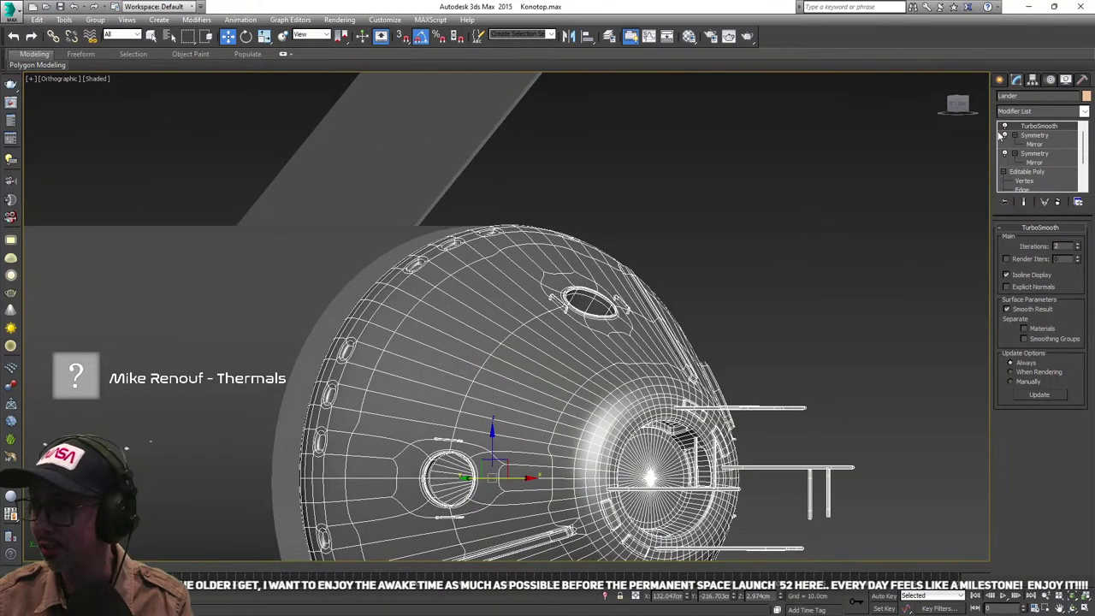
{"action": "left_click", "coordinate": [1001, 79]}
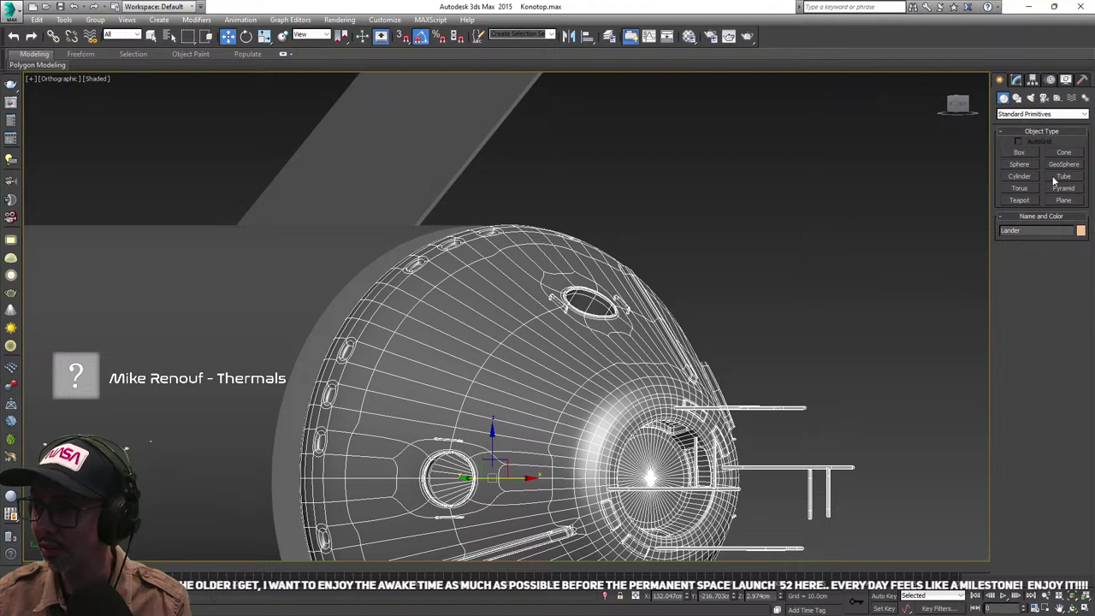
{"action": "middle_click_drag", "start_coordinate": [758, 298], "coordinate": [797, 294]}
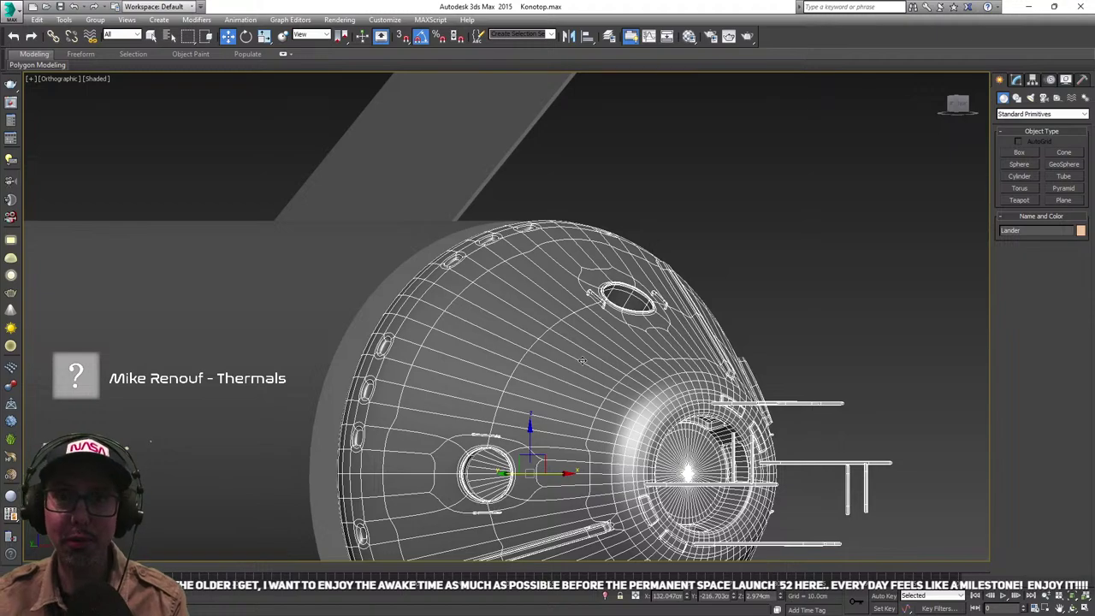
{"action": "middle_click_drag", "start_coordinate": [571, 379], "coordinate": [567, 369], "text": "alt"}
{"action": "mouse_move", "coordinate": [563, 378]}
{"action": "middle_mouse_down", "text": "alt"}
{"action": "mouse_move", "coordinate": [524, 389]}
{"action": "mouse_move", "coordinate": [550, 380]}
{"action": "middle_mouse_up", "text": "alt"}
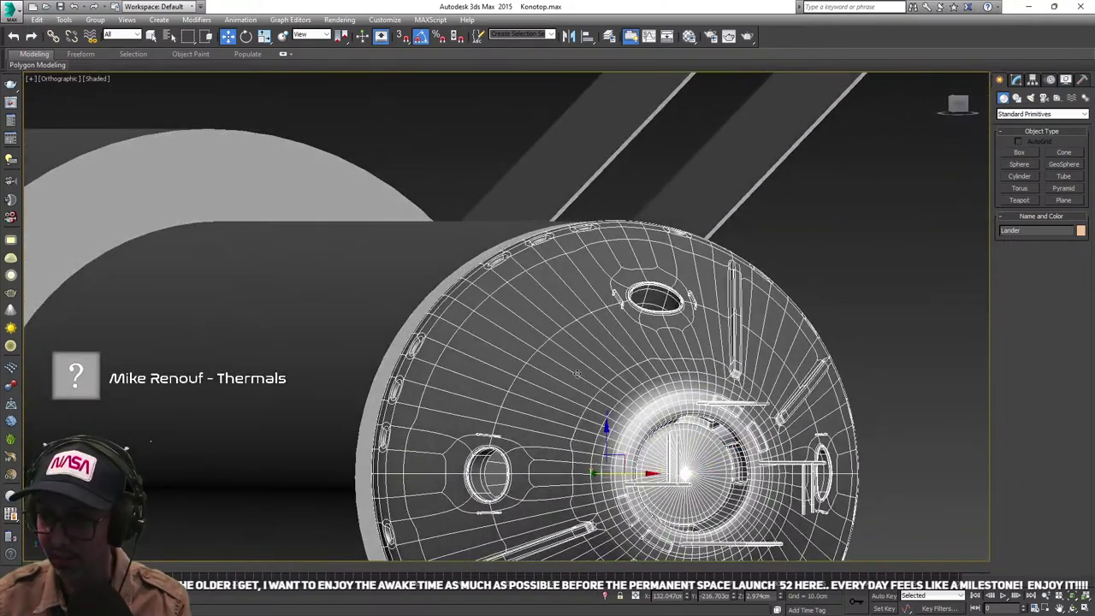
{"action": "left_click", "coordinate": [1019, 152]}
{"action": "middle_click_drag", "start_coordinate": [618, 393], "coordinate": [597, 383]}
{"action": "scroll", "coordinate": [597, 381], "scroll_direction": "down", "scroll_amount": 2}
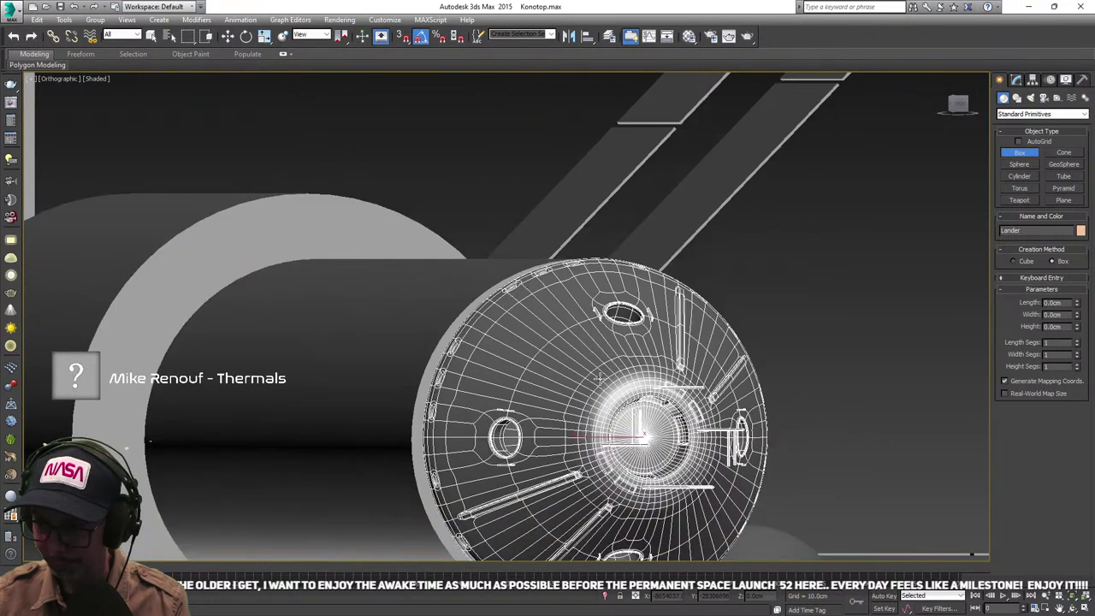
{"action": "middle_click_drag", "start_coordinate": [712, 385], "coordinate": [672, 332]}
- Turn off the lander's TurboSmooth and both Symmetry modifiers so only its base wedge is shown
{"action": "left_click", "coordinate": [1017, 79]}
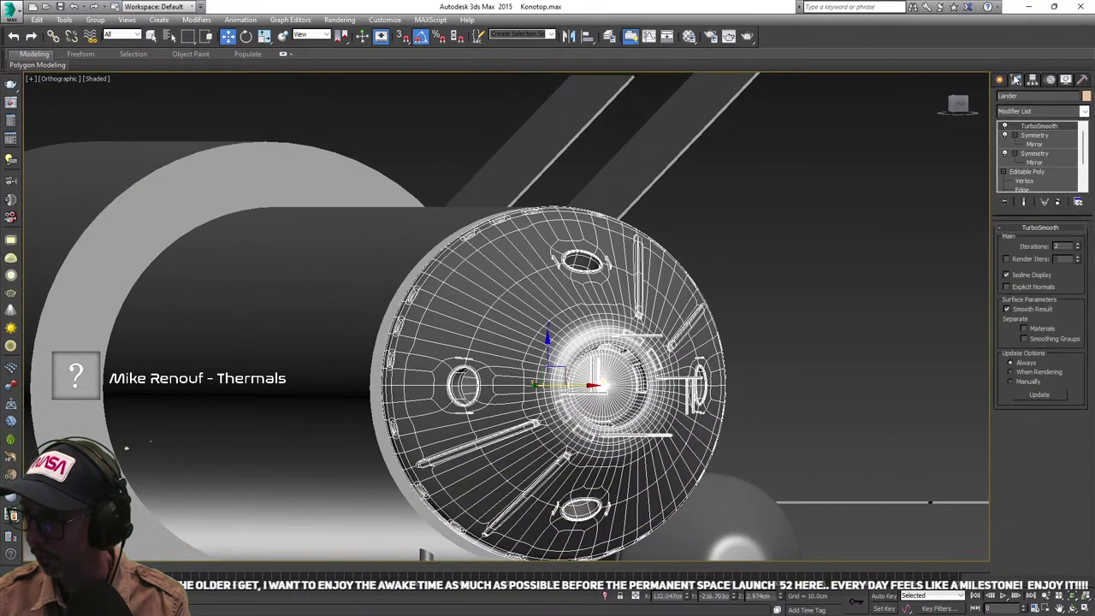
{"action": "left_click", "coordinate": [1005, 127]}
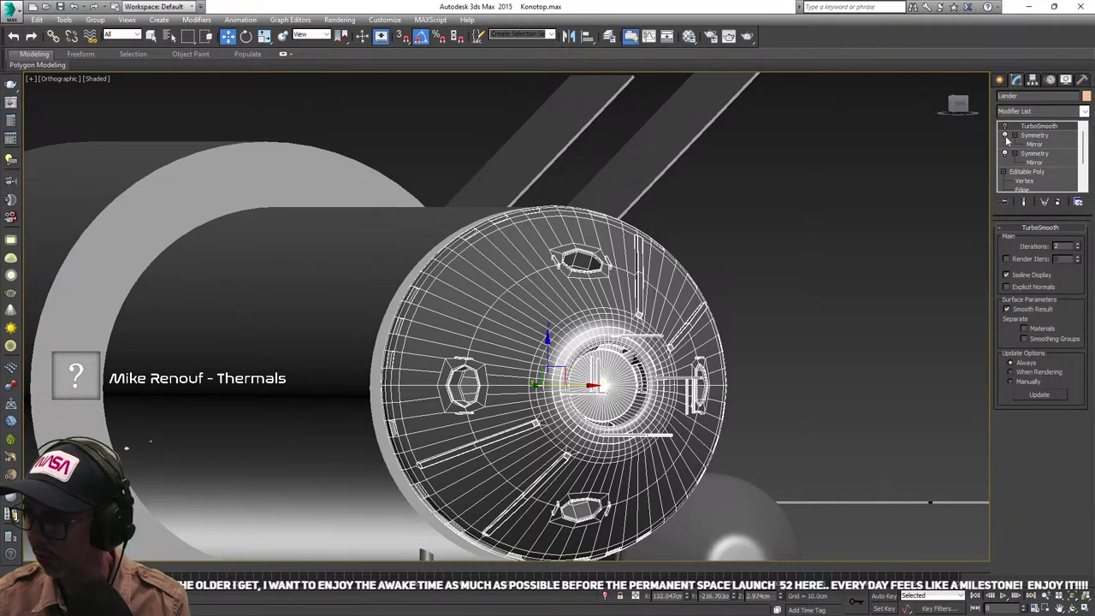
{"action": "left_click", "coordinate": [1006, 135]}
{"action": "left_click", "coordinate": [1006, 153]}
{"action": "middle_click_drag", "start_coordinate": [722, 299], "coordinate": [556, 342], "text": "alt"}
- Create a box of about 10.4 × 10.3 × 3.4 cm beside the octagonal hatch in the top view
{"action": "left_click", "coordinate": [1000, 80]}
{"action": "left_click", "coordinate": [1020, 153]}
{"action": "middle_click_drag", "start_coordinate": [654, 332], "coordinate": [663, 352]}
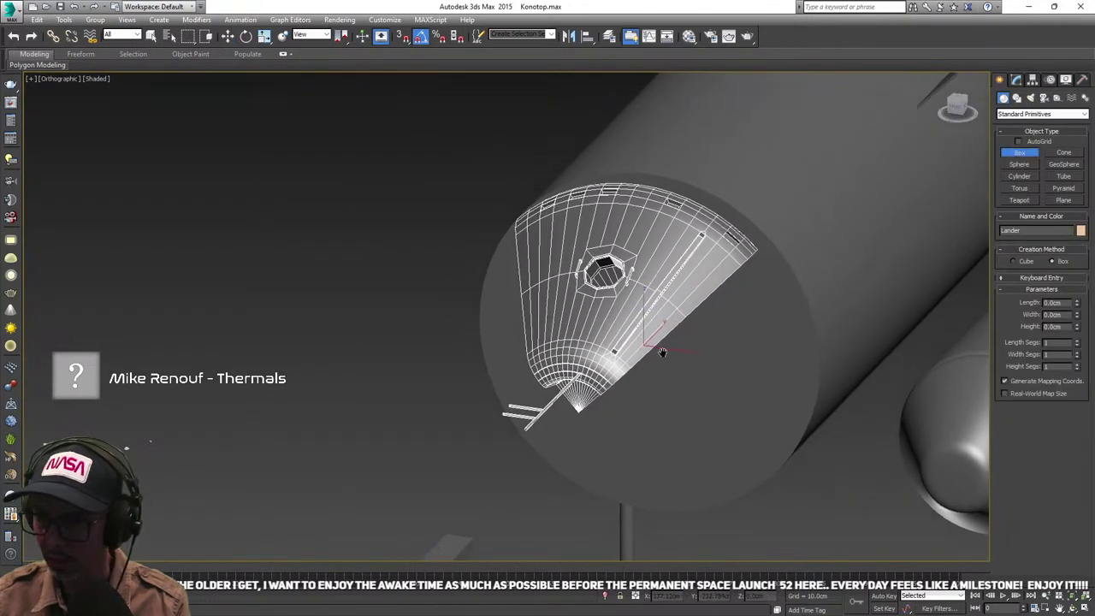
{"action": "scroll", "coordinate": [513, 265], "scroll_direction": "up", "scroll_amount": 5}
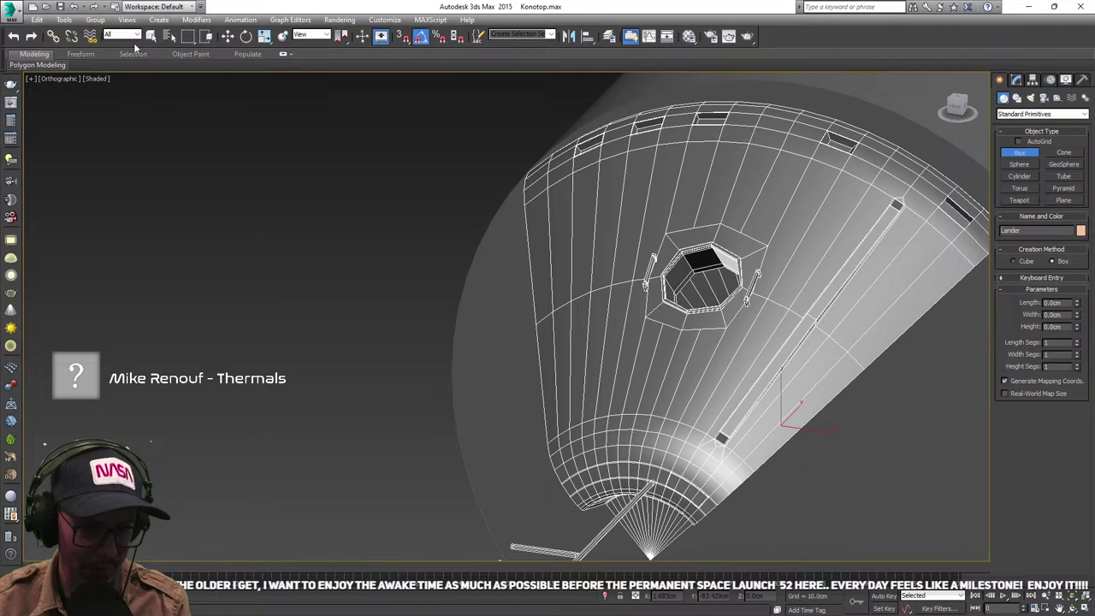
{"action": "middle_click_drag", "start_coordinate": [582, 195], "coordinate": [496, 242], "text": "alt"}
{"action": "scroll", "coordinate": [562, 205], "scroll_direction": "down", "scroll_amount": 2}
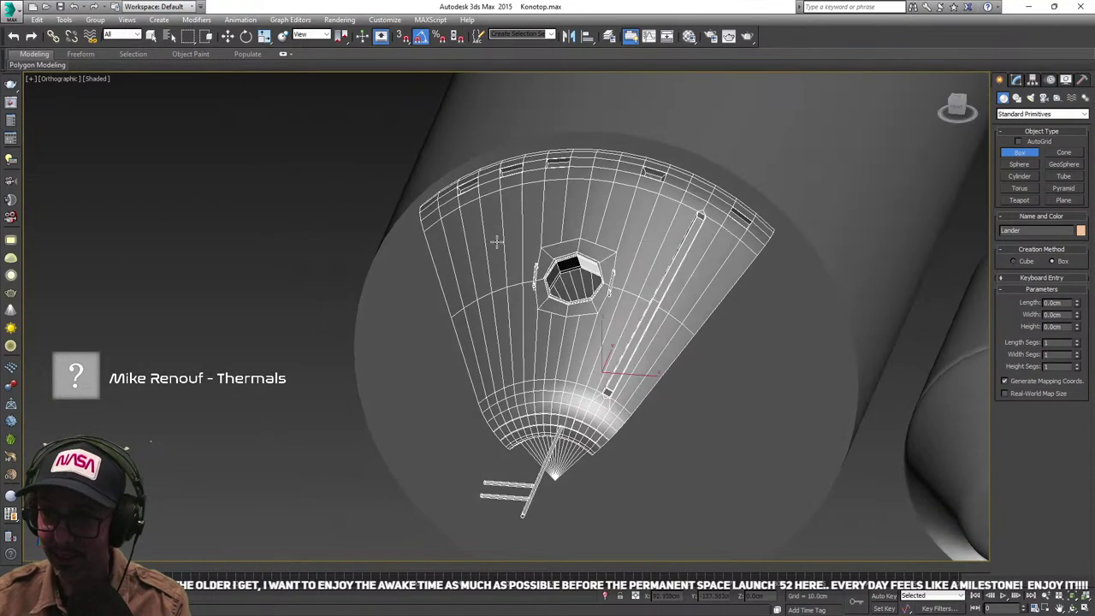
{"action": "key", "text": "t"}
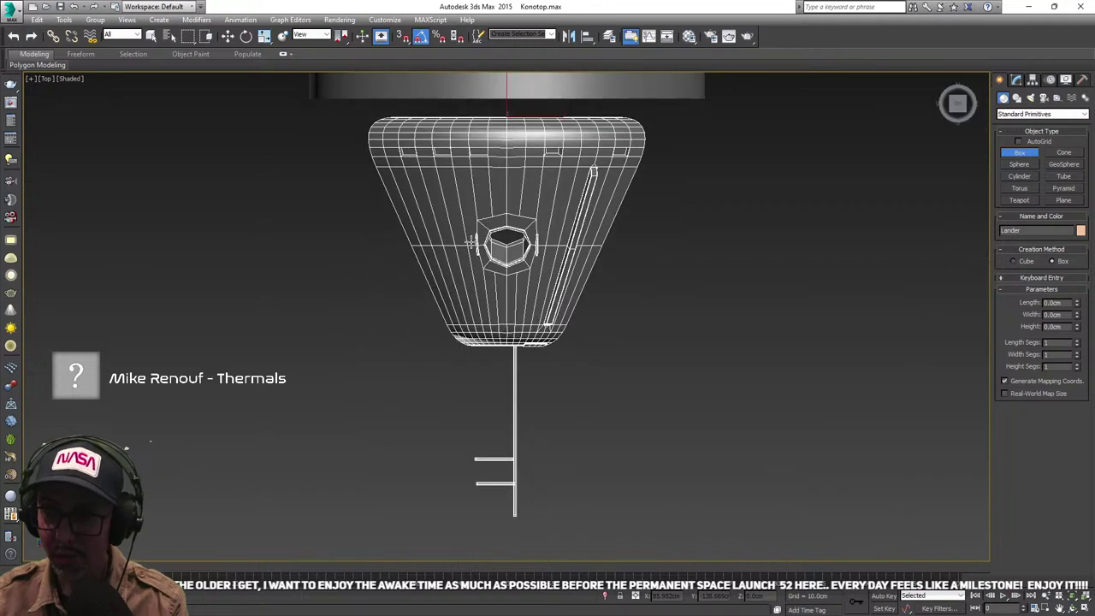
{"action": "scroll", "coordinate": [457, 246], "scroll_direction": "up", "scroll_amount": 3}
{"action": "left_click_drag", "start_coordinate": [372, 215], "coordinate": [470, 314]}
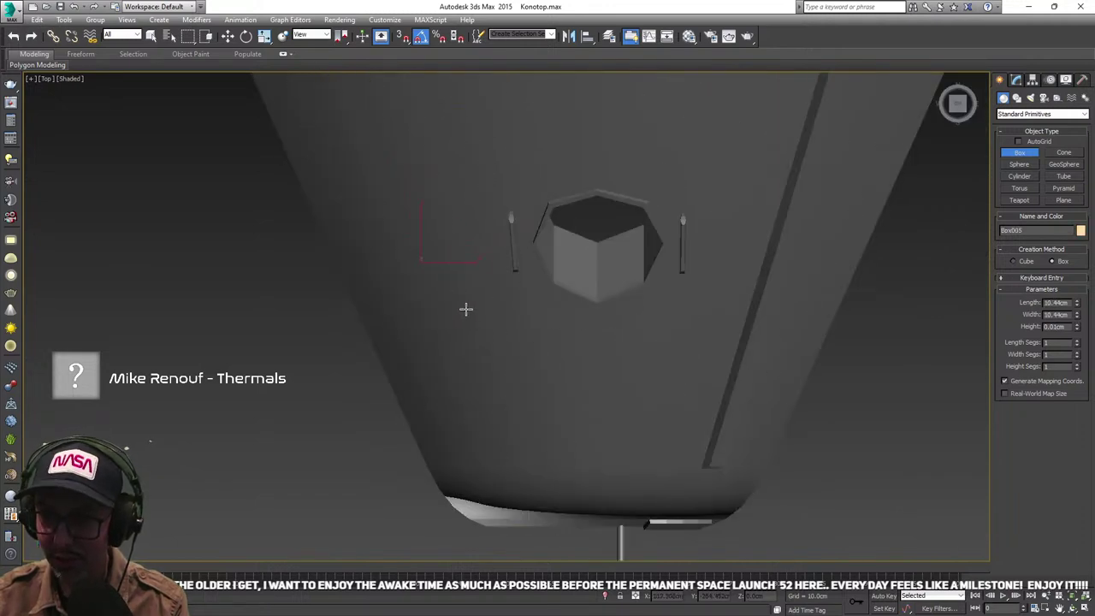
{"action": "left_click", "coordinate": [464, 280]}
- Raise the new box along the Z axis to the lander's hull surface beside the hatch
{"action": "scroll", "coordinate": [464, 296], "scroll_direction": "down", "scroll_amount": 4}
{"action": "mouse_move", "coordinate": [470, 300]}
{"action": "middle_mouse_down", "text": "alt"}
{"action": "mouse_move", "coordinate": [537, 244]}
{"action": "mouse_move", "coordinate": [450, 249]}
{"action": "middle_mouse_up", "text": "alt"}
{"action": "key", "text": "e"}
{"action": "key", "text": "w"}
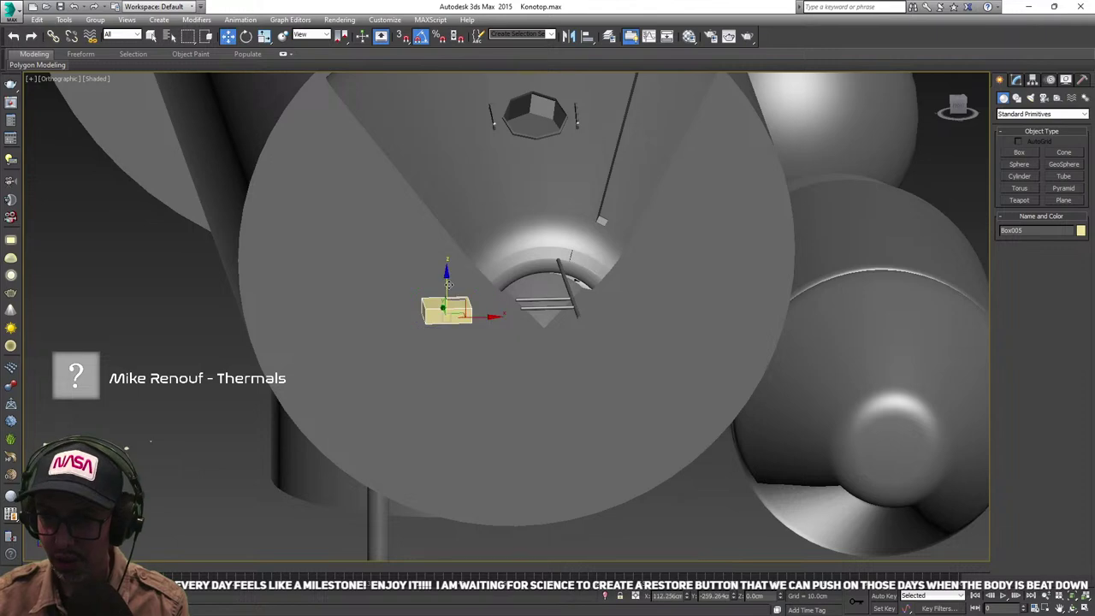
{"action": "left_click_drag", "start_coordinate": [449, 296], "coordinate": [448, 100]}
{"action": "mouse_move", "coordinate": [462, 169]}
{"action": "middle_mouse_down", "text": "alt"}
{"action": "mouse_move", "coordinate": [433, 267]}
{"action": "mouse_move", "coordinate": [474, 277]}
{"action": "mouse_move", "coordinate": [463, 290]}
{"action": "middle_mouse_up", "text": "alt"}
{"action": "scroll", "coordinate": [462, 282], "scroll_direction": "up", "scroll_amount": 6}
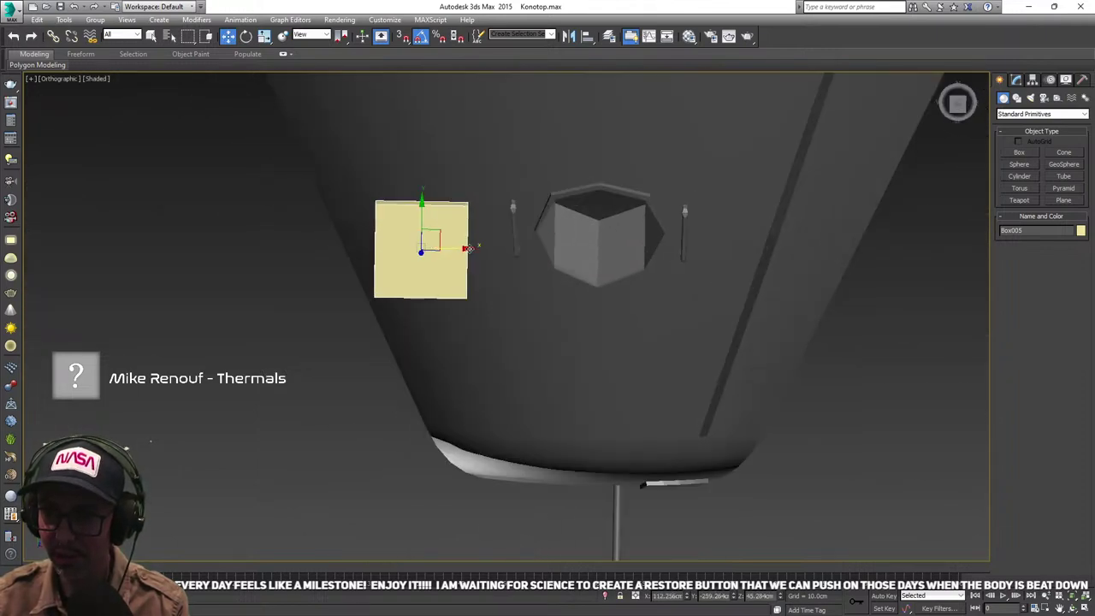
- Try to rotate the box to match the hull's slope, including -45 degrees about Y, and undo the rotations
{"action": "key", "text": "e"}
{"action": "left_click_drag", "start_coordinate": [410, 246], "coordinate": [387, 248]}
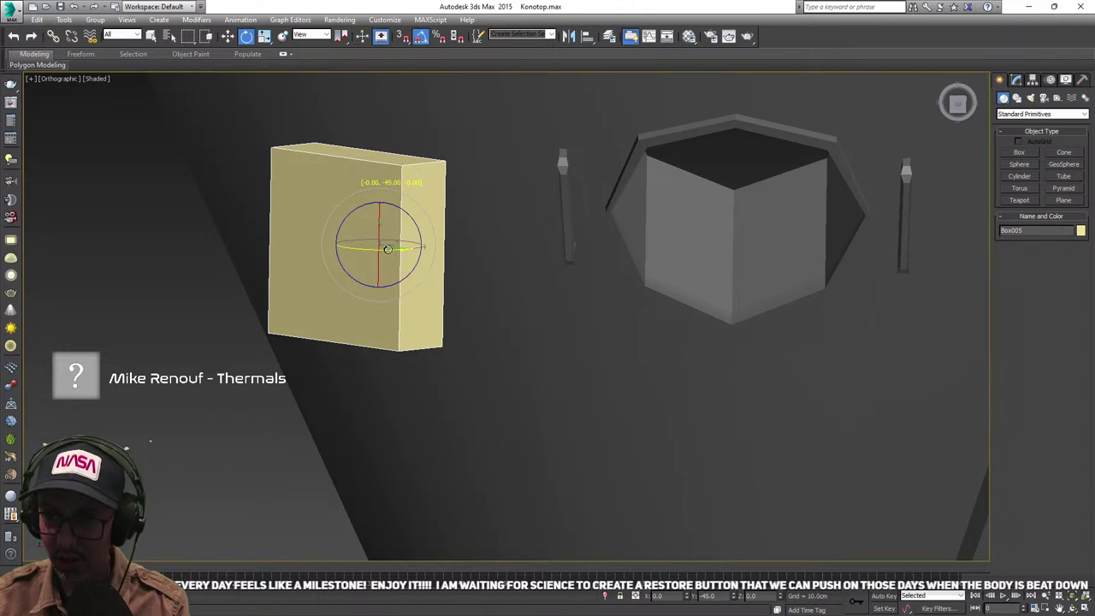
{"action": "scroll", "coordinate": [387, 248], "scroll_direction": "down", "scroll_amount": 4}
{"action": "middle_click_drag", "start_coordinate": [387, 248], "coordinate": [447, 168], "text": "alt"}
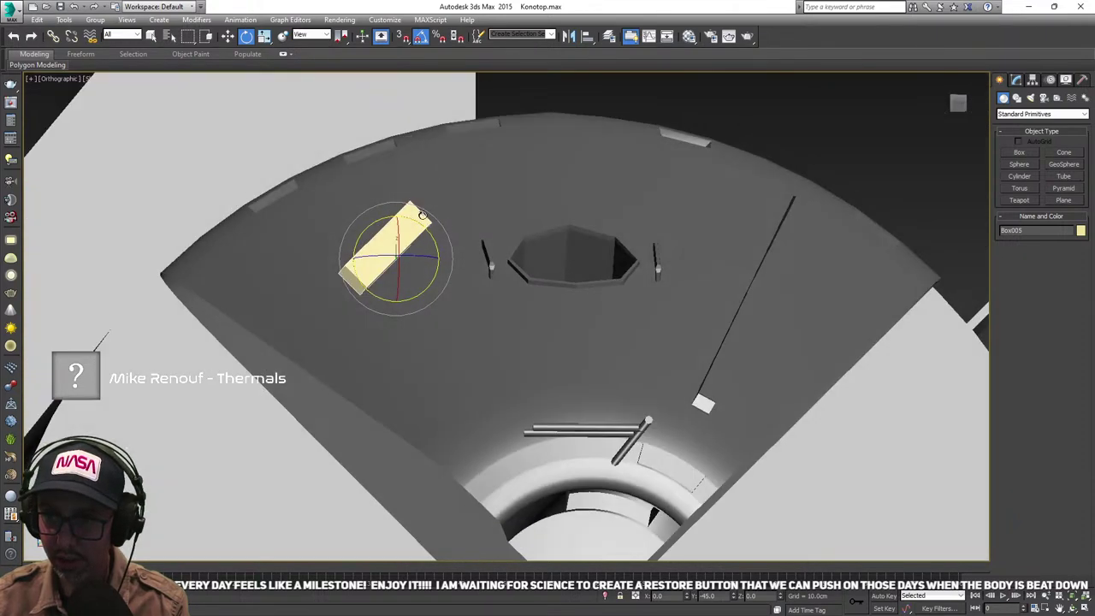
{"action": "left_click_drag", "start_coordinate": [393, 233], "coordinate": [398, 250]}
{"action": "middle_click_drag", "start_coordinate": [416, 237], "coordinate": [417, 273], "text": "alt"}
{"action": "key", "text": "ctrl+z"}
{"action": "key", "text": "ctrl+z"}
{"action": "scroll", "coordinate": [435, 252], "scroll_direction": "down", "scroll_amount": 4}
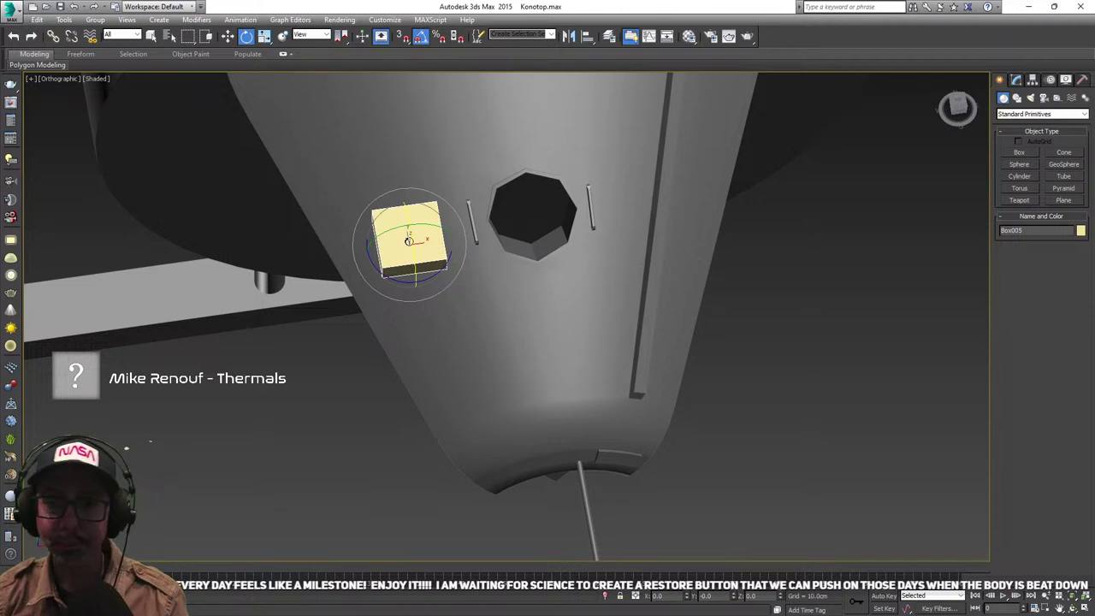
{"action": "scroll", "coordinate": [398, 238], "scroll_direction": "up", "scroll_amount": 3}
{"action": "mouse_move", "coordinate": [392, 242]}
{"action": "left_mouse_down"}
{"action": "mouse_move", "coordinate": [370, 249]}
{"action": "mouse_move", "coordinate": [379, 252]}
{"action": "left_mouse_up"}
{"action": "key", "text": "ctrl+z"}
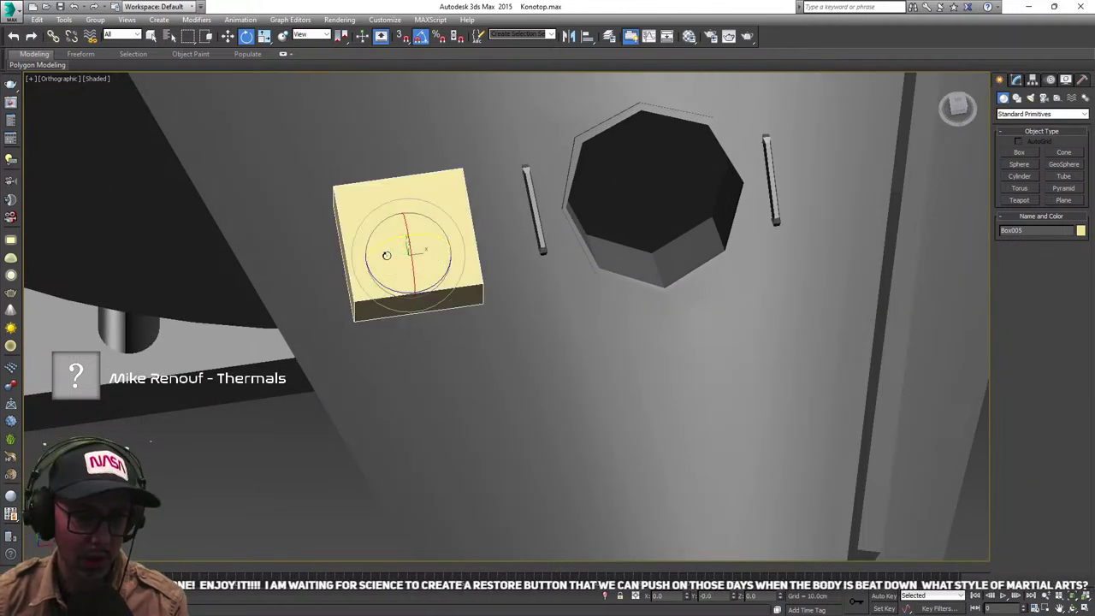
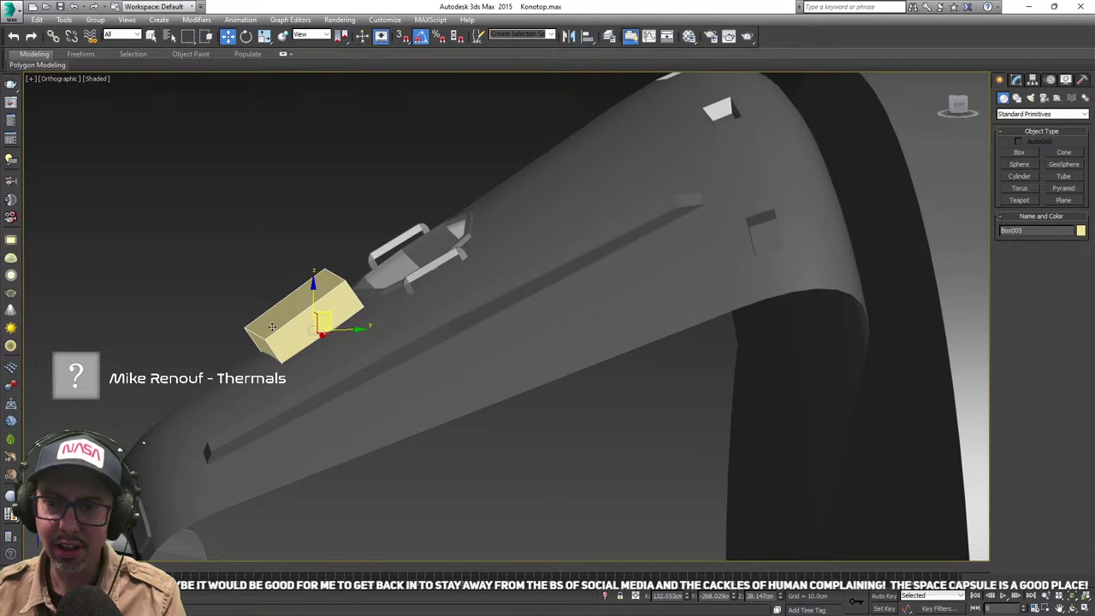
- Convert the box below the hatch to an Editable Poly
{"action": "middle_click_drag", "start_coordinate": [271, 329], "coordinate": [316, 336], "text": "alt"}
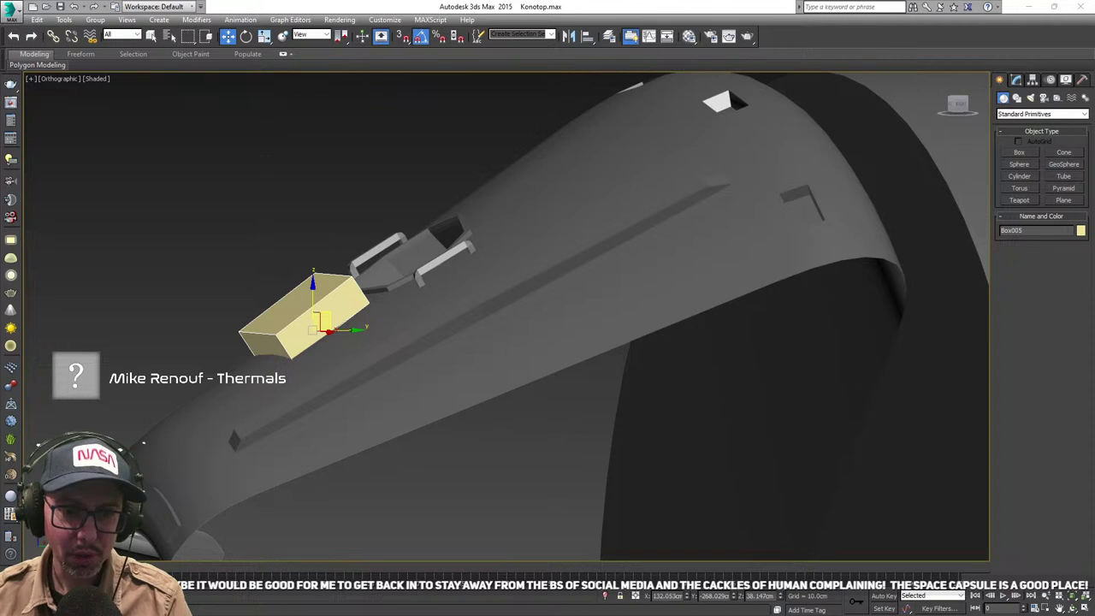
{"action": "middle_click_drag", "start_coordinate": [318, 293], "coordinate": [436, 255], "text": "alt"}
{"action": "left_click", "coordinate": [1018, 80]}
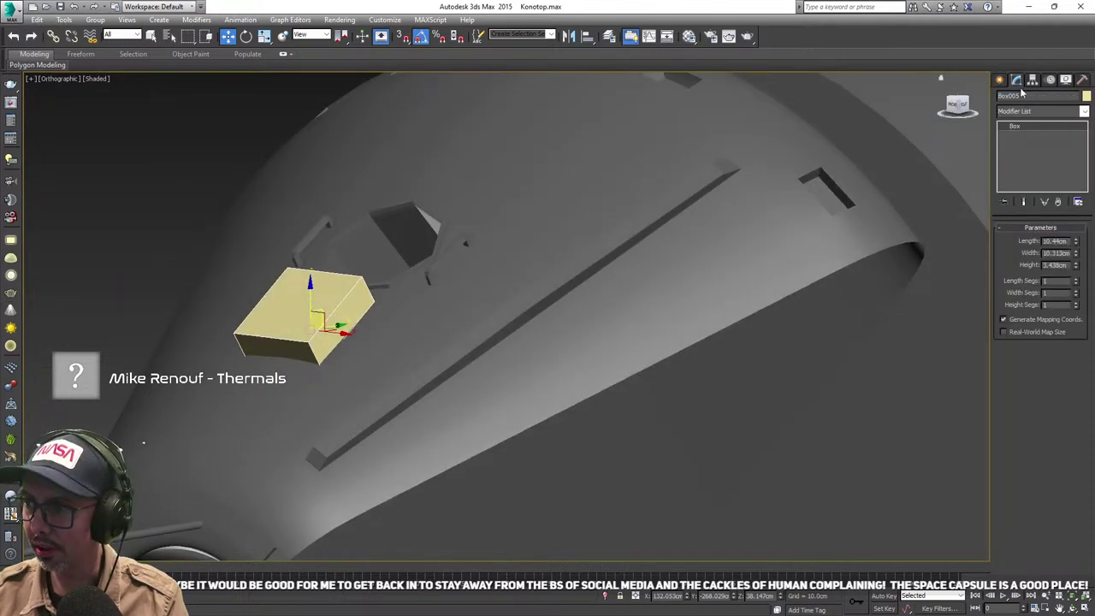
{"action": "right_click", "coordinate": [1025, 130]}
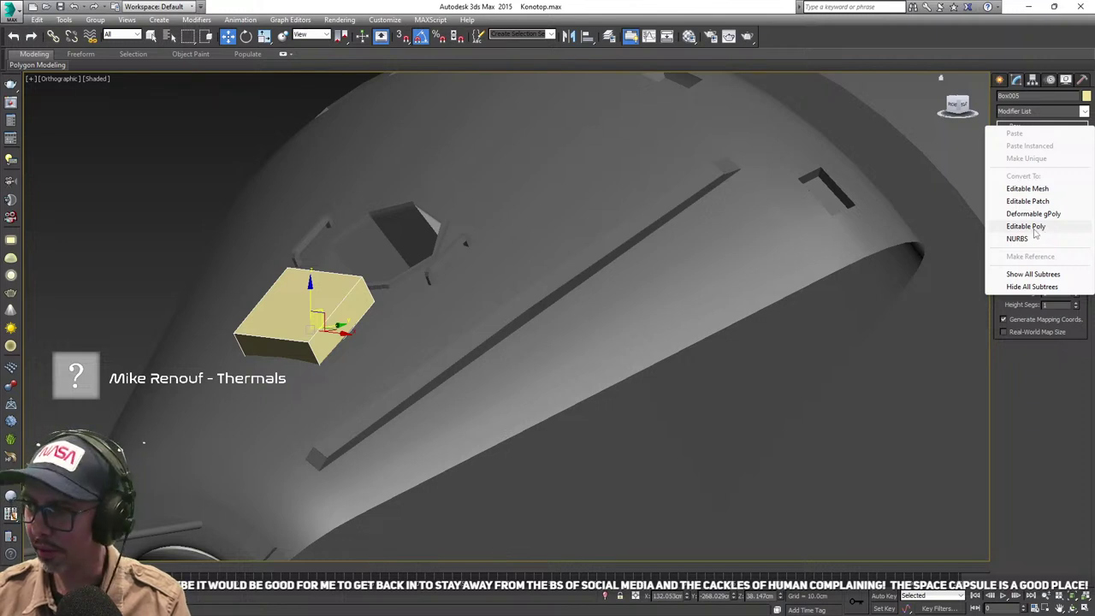
{"action": "left_click", "coordinate": [1031, 227]}
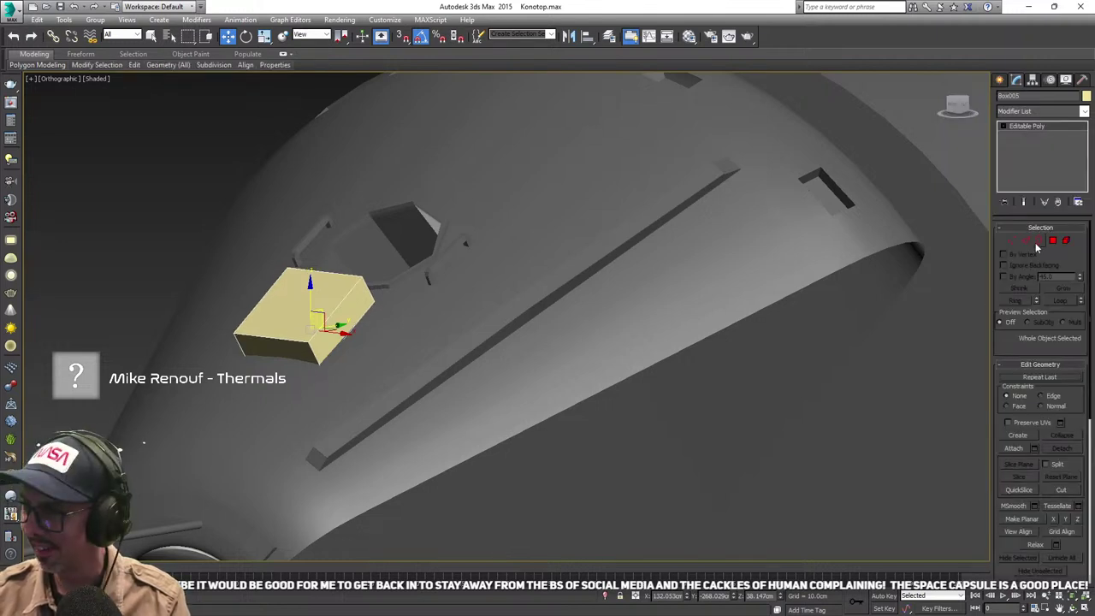
- Connect the ring of edges across the box's width with 2 segments to add two lengthwise edge loops
{"action": "left_click", "coordinate": [1027, 241]}
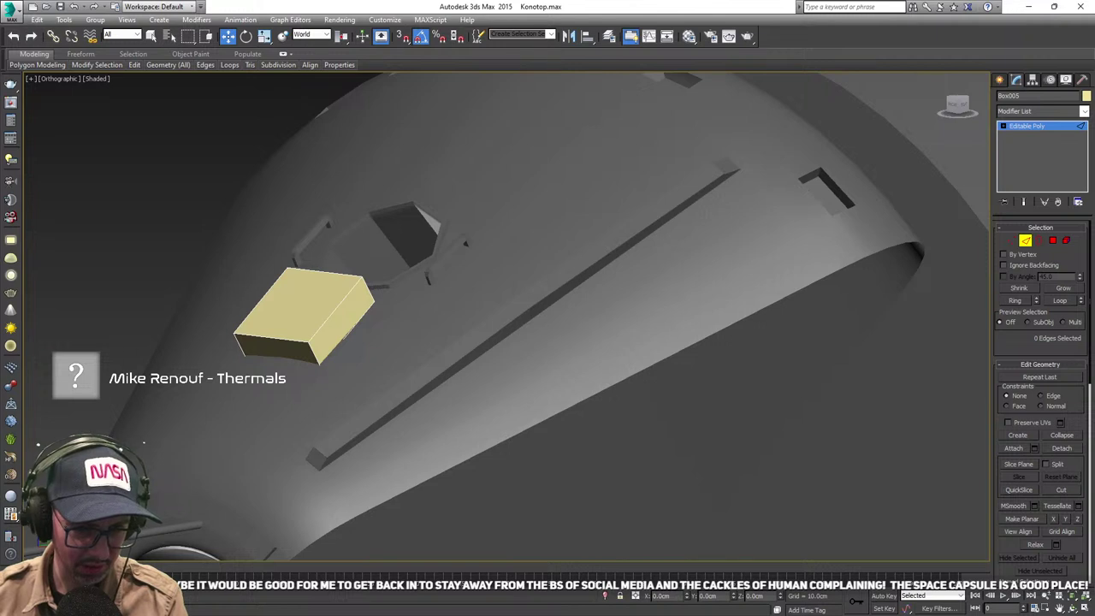
{"action": "left_click", "coordinate": [271, 340]}
{"action": "key", "text": "alt+r"}
{"action": "right_click", "coordinate": [251, 302]}
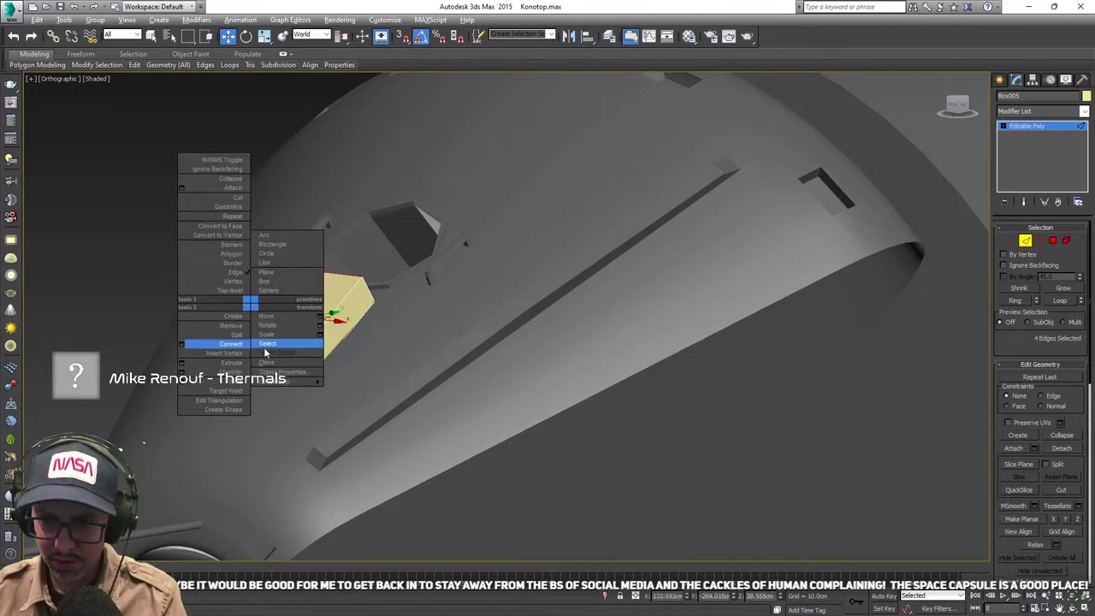
{"action": "left_click", "coordinate": [180, 344]}
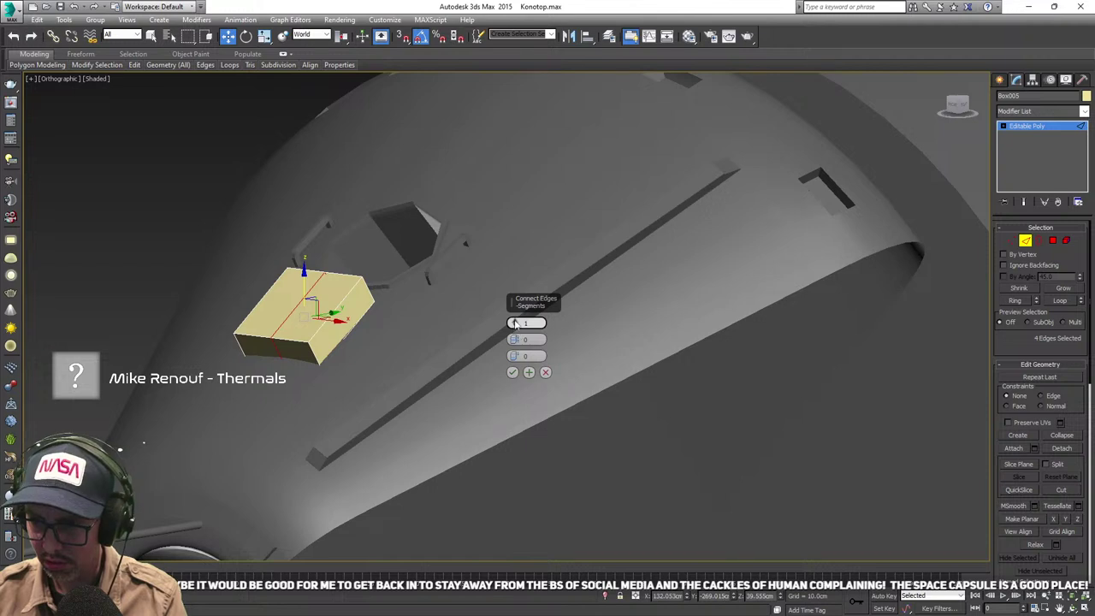
{"action": "left_click_drag", "start_coordinate": [515, 324], "coordinate": [515, 317]}
{"action": "left_click", "coordinate": [513, 373]}
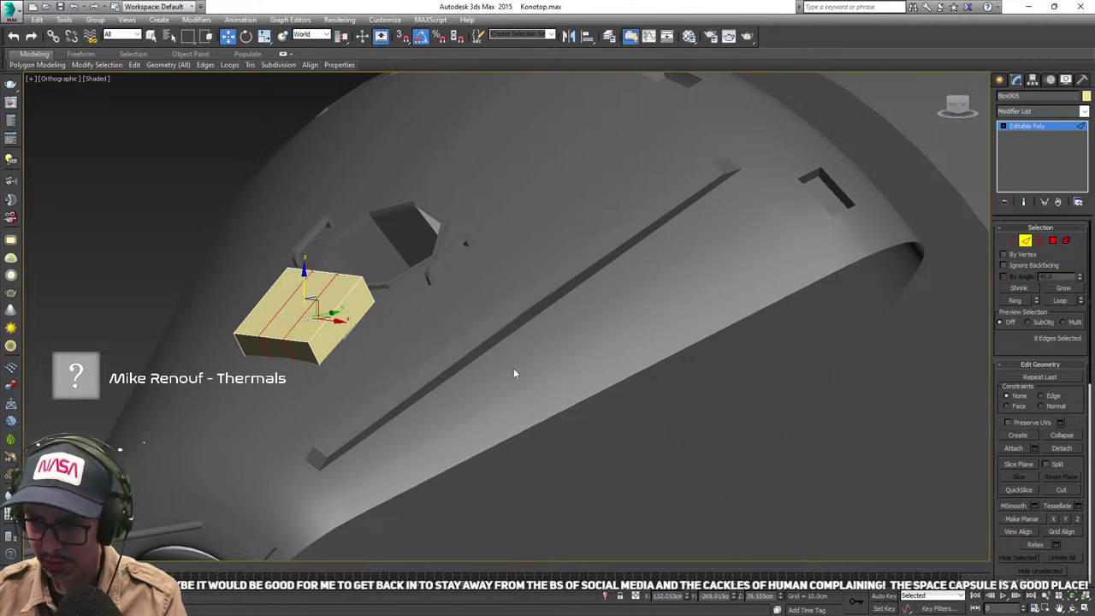
- Lower the two outer lengthwise edges of the box's top face to give it a sloped, arched profile
{"action": "middle_click_drag", "start_coordinate": [312, 345], "coordinate": [419, 343]}
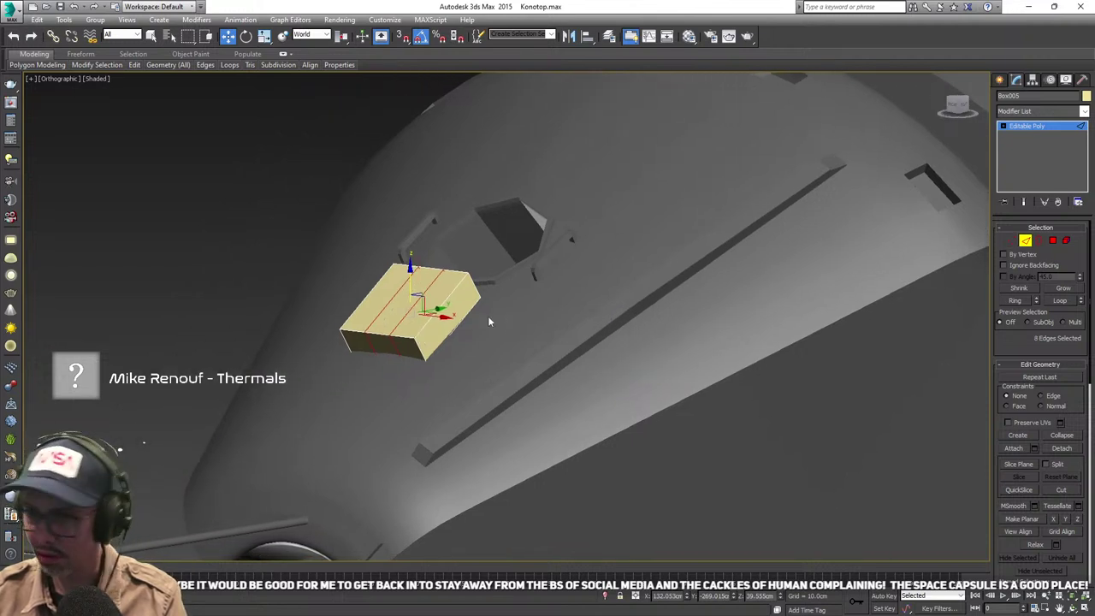
{"action": "left_click", "coordinate": [444, 301]}
{"action": "left_click", "coordinate": [368, 298], "text": "ctrl"}
{"action": "middle_click_drag", "start_coordinate": [369, 298], "coordinate": [426, 284], "text": "alt"}
{"action": "left_click_drag", "start_coordinate": [422, 284], "coordinate": [431, 296]}
{"action": "scroll", "coordinate": [433, 332], "scroll_direction": "down", "scroll_amount": 2}
{"action": "middle_click_drag", "start_coordinate": [431, 311], "coordinate": [497, 309], "text": "alt"}
{"action": "scroll", "coordinate": [401, 323], "scroll_direction": "up", "scroll_amount": 5}
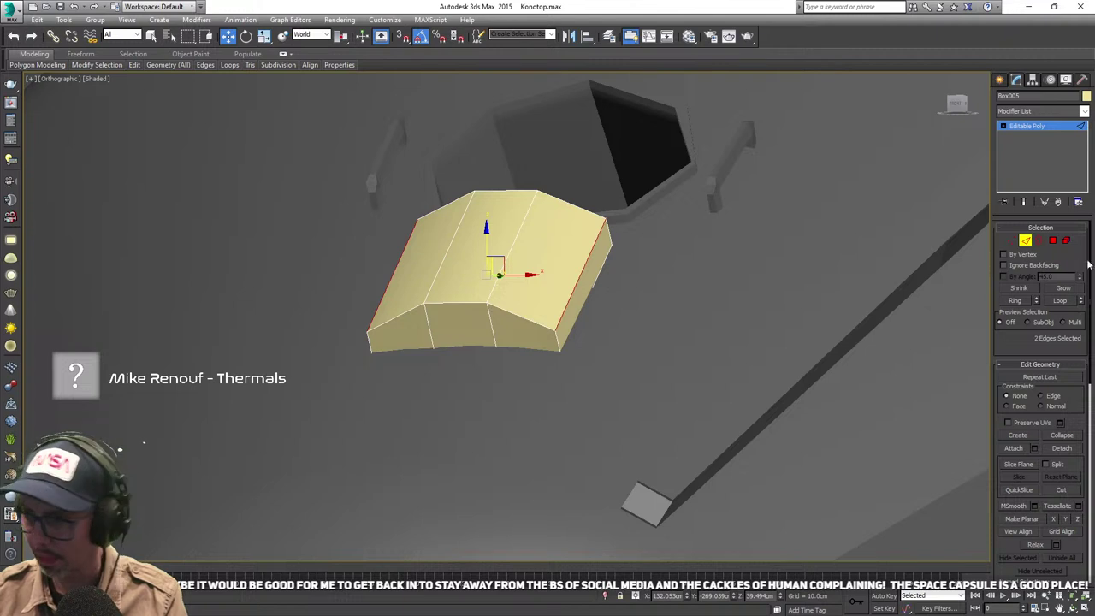
- Connect the ring of lengthwise edges on the box with 2 segments to add two crosswise edge loops
{"action": "left_click", "coordinate": [511, 252]}
{"action": "key", "text": "alt+r"}
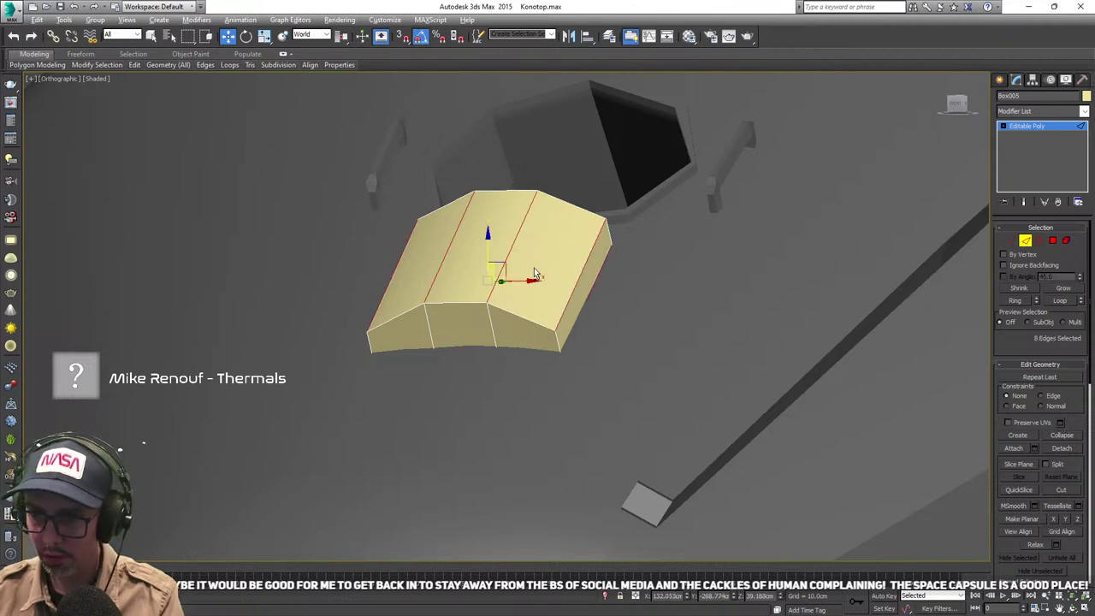
{"action": "right_click", "coordinate": [525, 255]}
{"action": "left_click", "coordinate": [455, 296]}
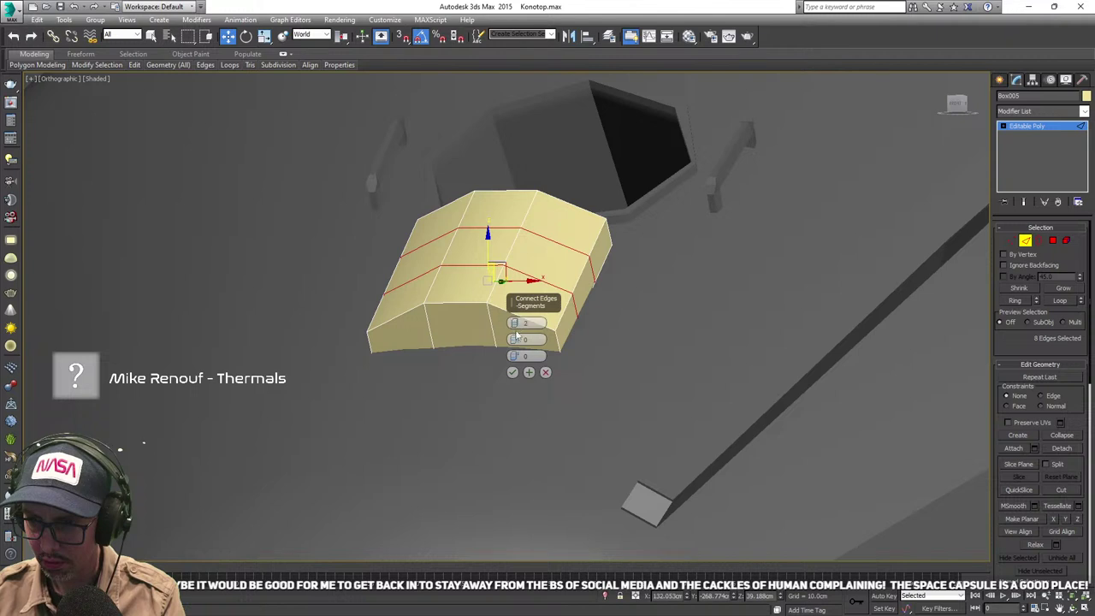
{"action": "left_click_drag", "start_coordinate": [514, 340], "coordinate": [507, 219]}
{"action": "left_click", "coordinate": [1023, 243]}
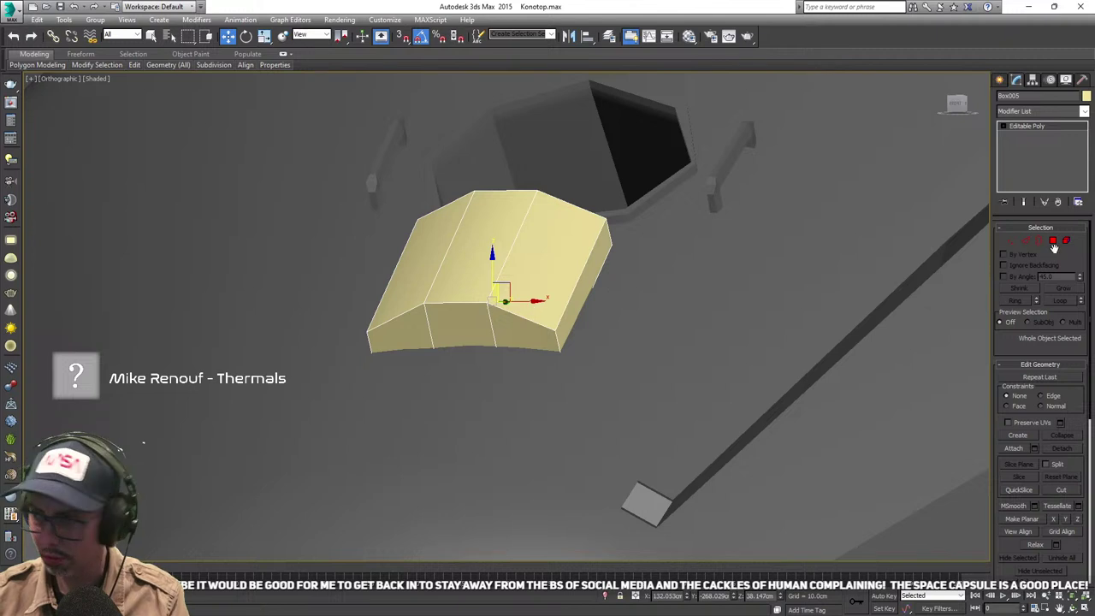
{"action": "left_click", "coordinate": [1025, 241]}
{"action": "right_click", "coordinate": [513, 238]}
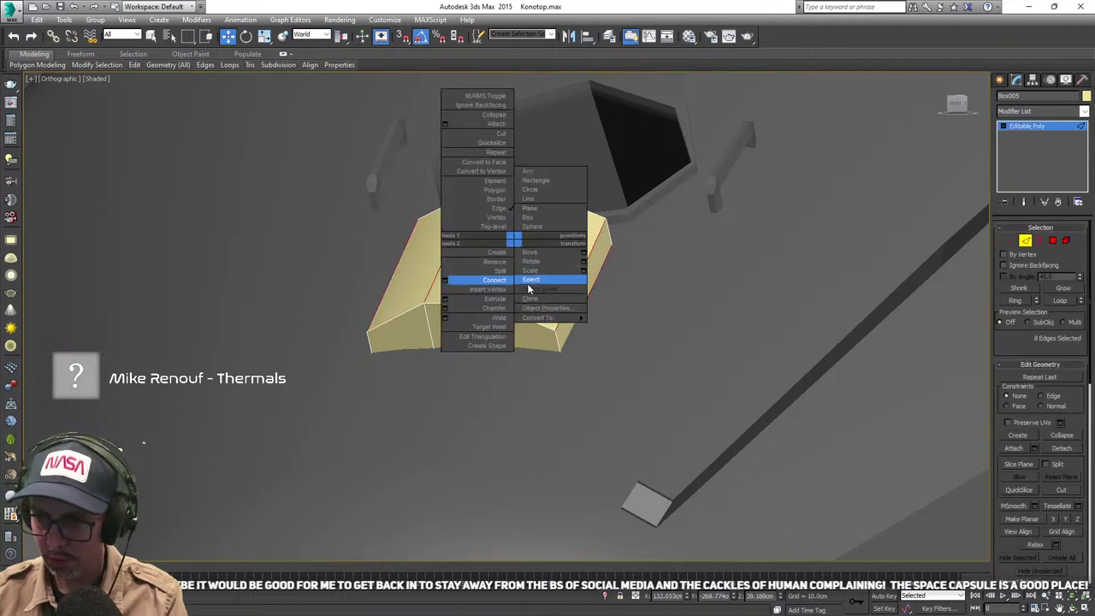
{"action": "left_click", "coordinate": [446, 284]}
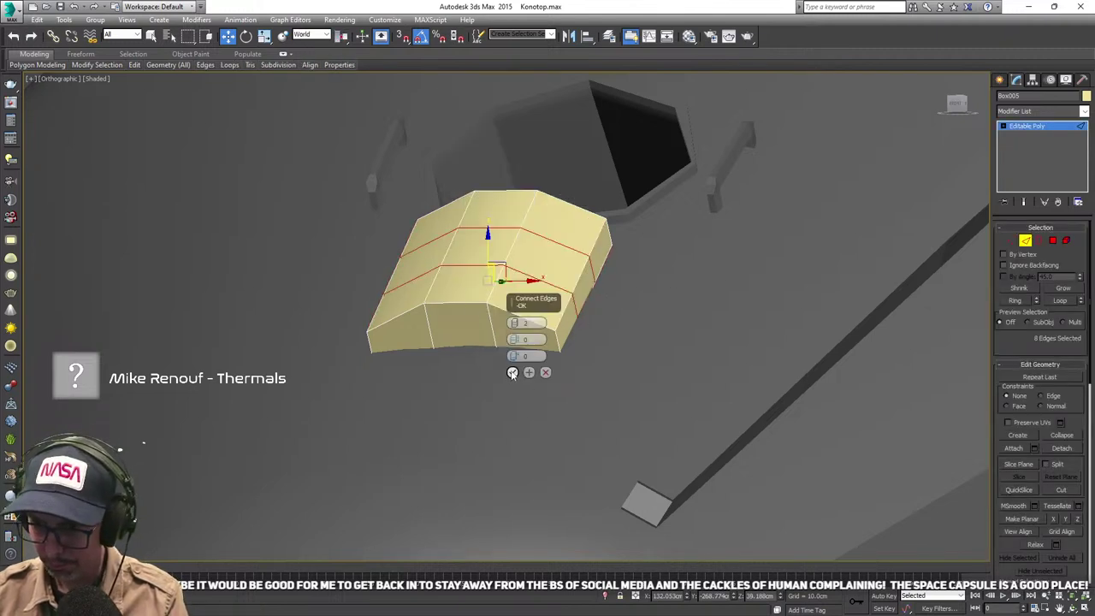
{"action": "left_click", "coordinate": [512, 373]}
- Move the middle top edges at both the near and far ends of the box to slope its ends
{"action": "left_click", "coordinate": [444, 304]}
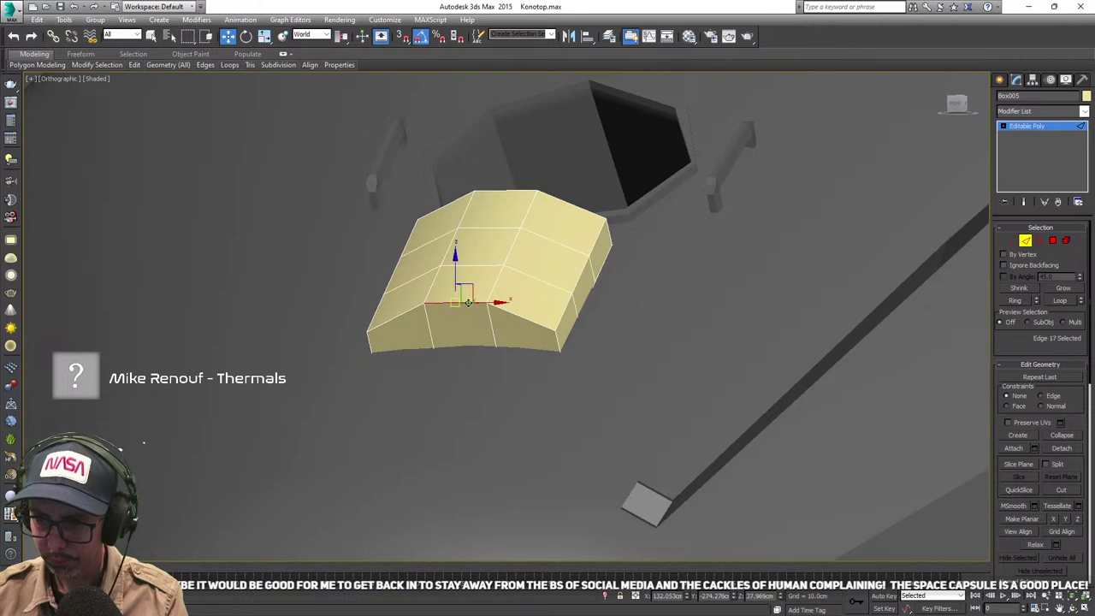
{"action": "middle_click_drag", "start_coordinate": [445, 304], "coordinate": [492, 326], "text": "alt"}
{"action": "left_click_drag", "start_coordinate": [470, 281], "coordinate": [492, 286]}
{"action": "scroll", "coordinate": [492, 287], "scroll_direction": "down", "scroll_amount": 3}
{"action": "scroll", "coordinate": [533, 293], "scroll_direction": "up", "scroll_amount": 3}
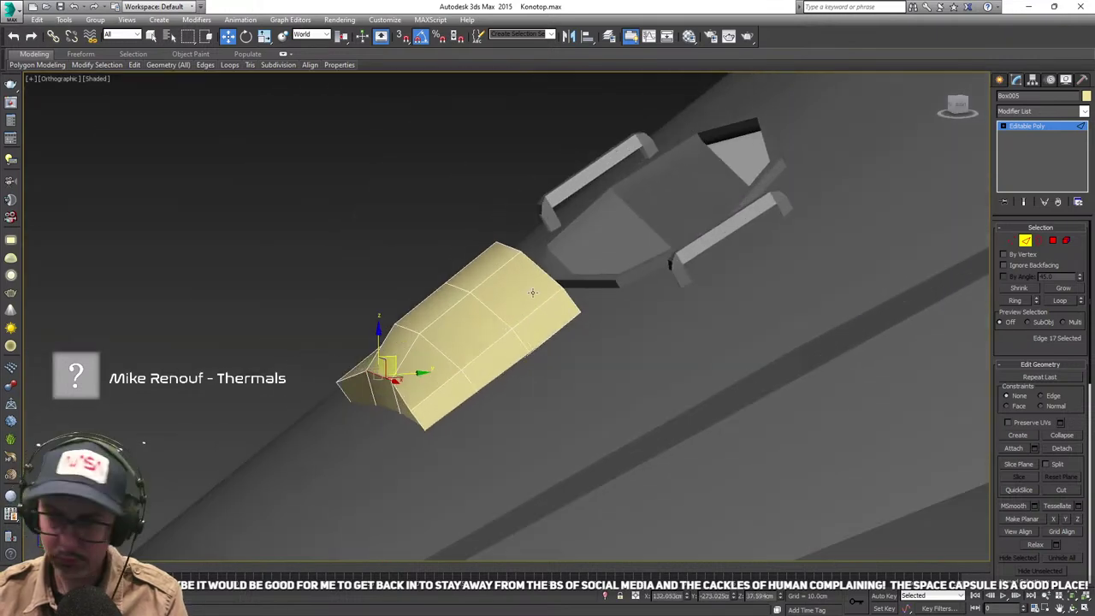
{"action": "left_click", "coordinate": [510, 248]}
{"action": "middle_click_drag", "start_coordinate": [510, 247], "coordinate": [536, 272], "text": "alt"}
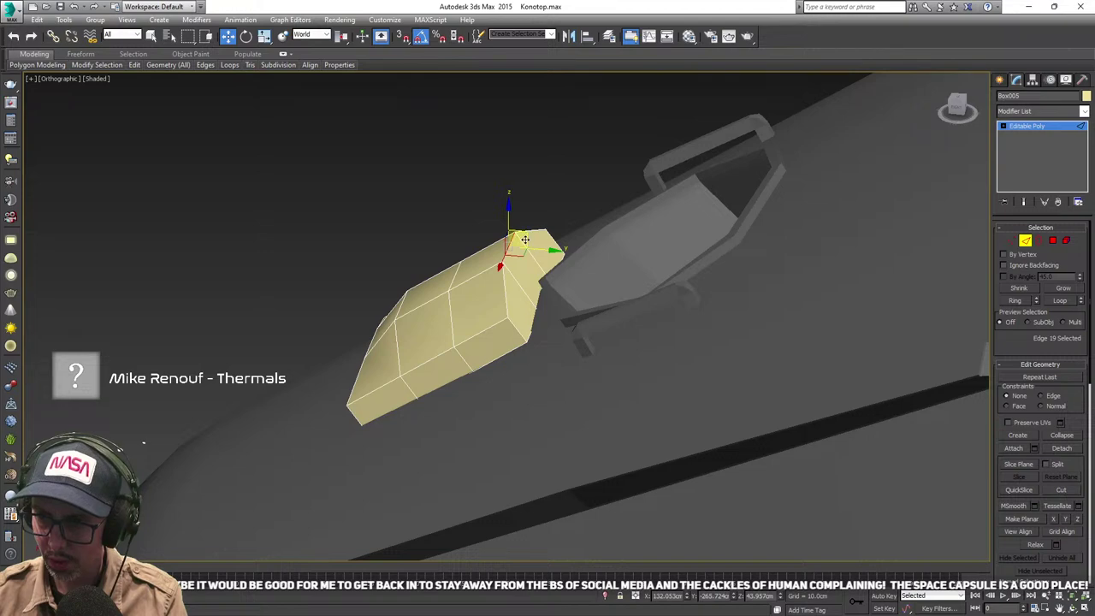
{"action": "scroll", "coordinate": [536, 271], "scroll_direction": "down", "scroll_amount": 2}
{"action": "scroll", "coordinate": [508, 269], "scroll_direction": "up", "scroll_amount": 3}
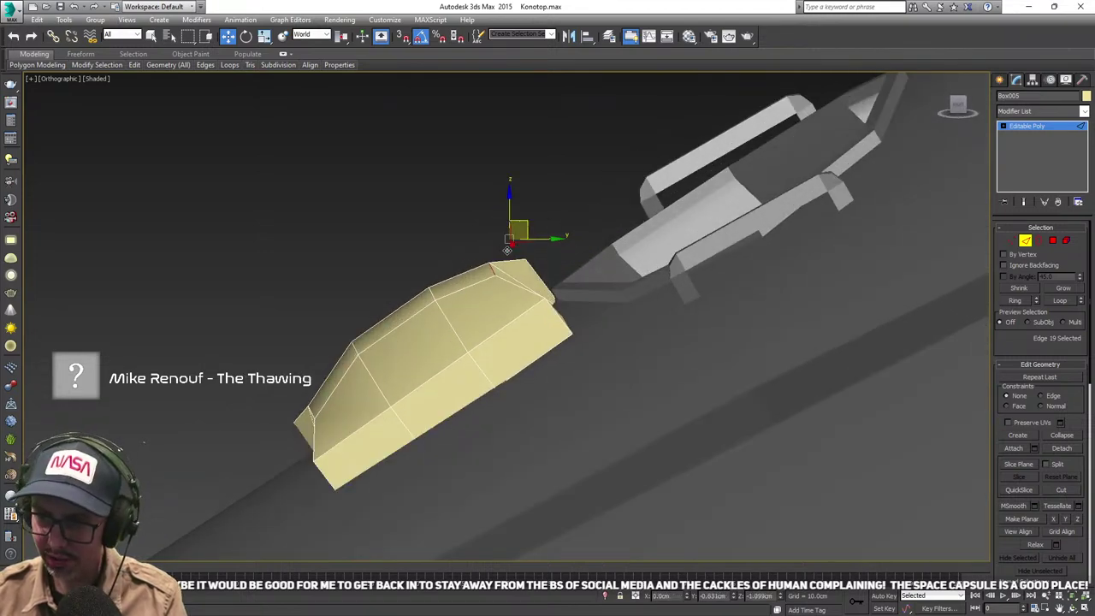
{"action": "scroll", "coordinate": [500, 294], "scroll_direction": "down", "scroll_amount": 2}
{"action": "middle_click_drag", "start_coordinate": [500, 294], "coordinate": [900, 253], "text": "alt"}
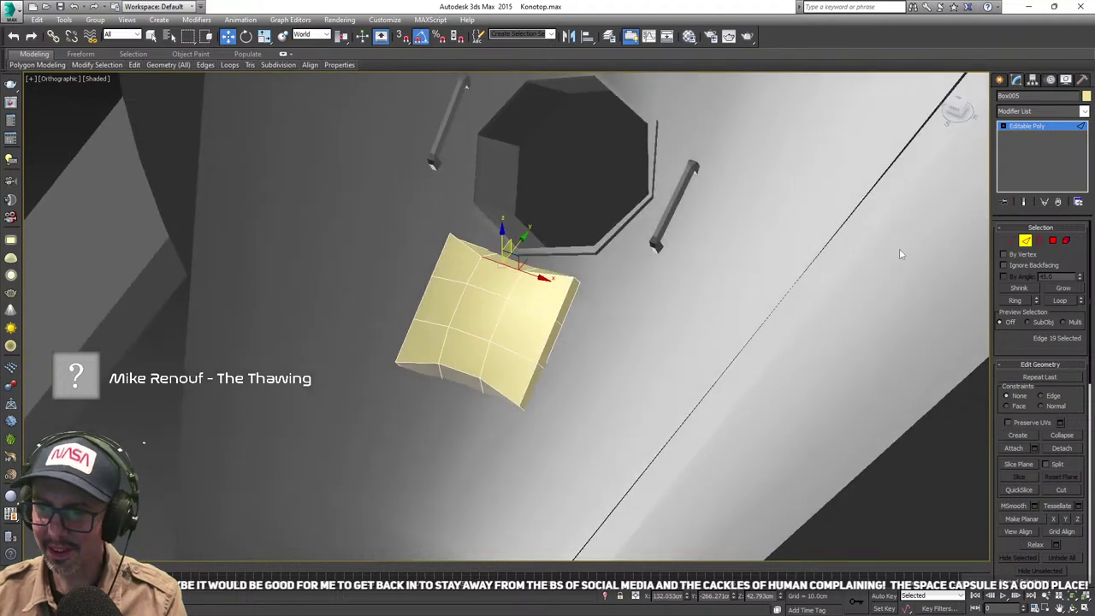
- Move the two outer corner vertices at the box's hatch-side end inward to round off that end
{"action": "left_click", "coordinate": [1013, 243]}
{"action": "middle_click_drag", "start_coordinate": [650, 282], "coordinate": [550, 266], "text": "alt"}
{"action": "left_click", "coordinate": [553, 250]}
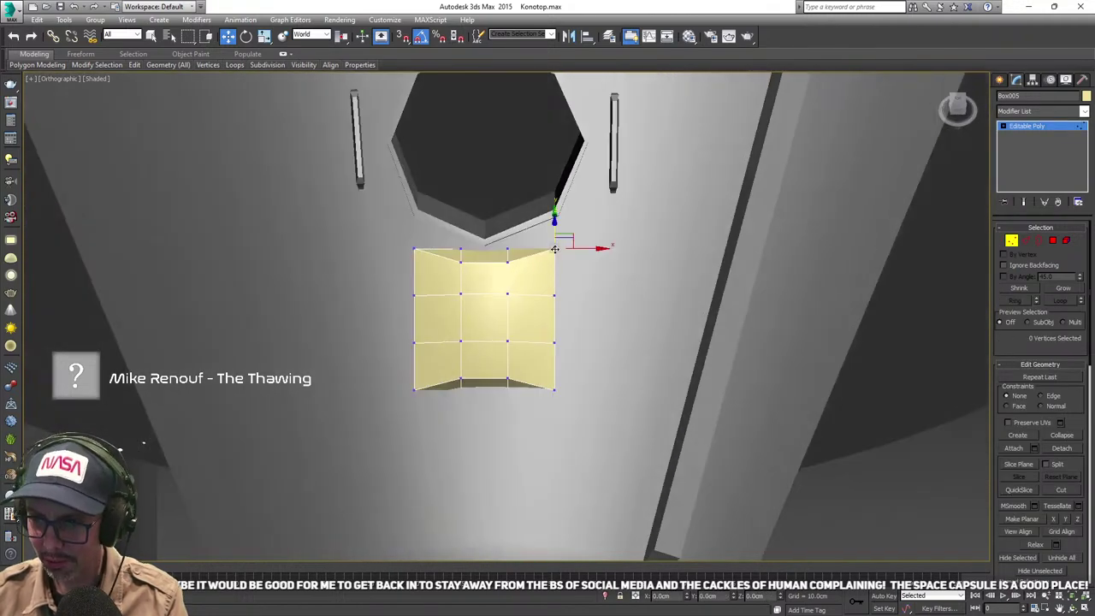
{"action": "left_click", "coordinate": [414, 248], "text": "ctrl"}
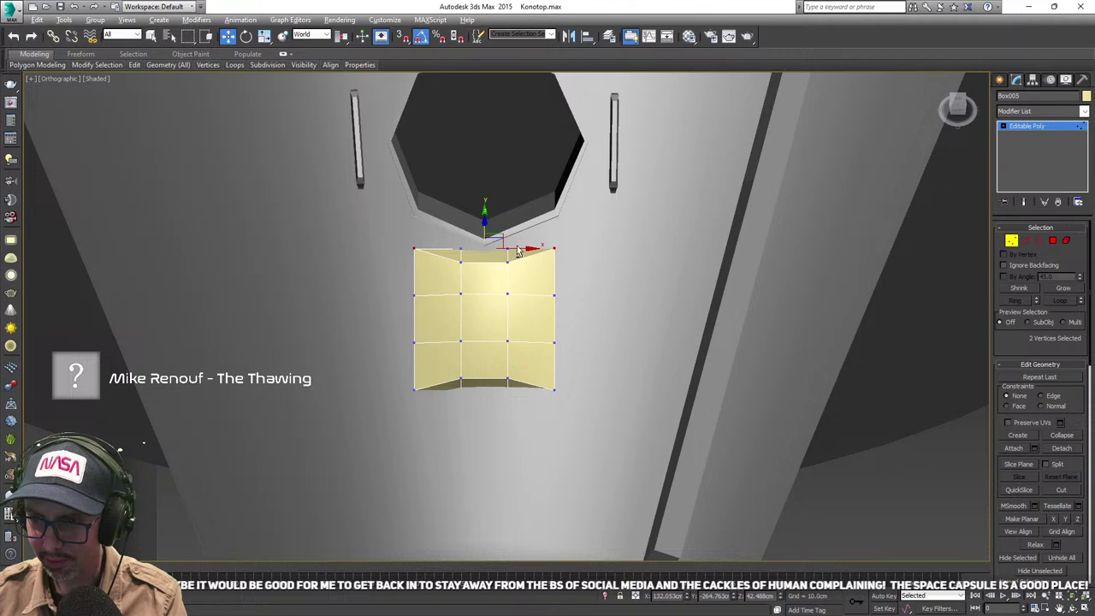
{"action": "middle_click_drag", "start_coordinate": [517, 251], "coordinate": [492, 241], "text": "alt"}
{"action": "left_click_drag", "start_coordinate": [492, 226], "coordinate": [487, 261]}
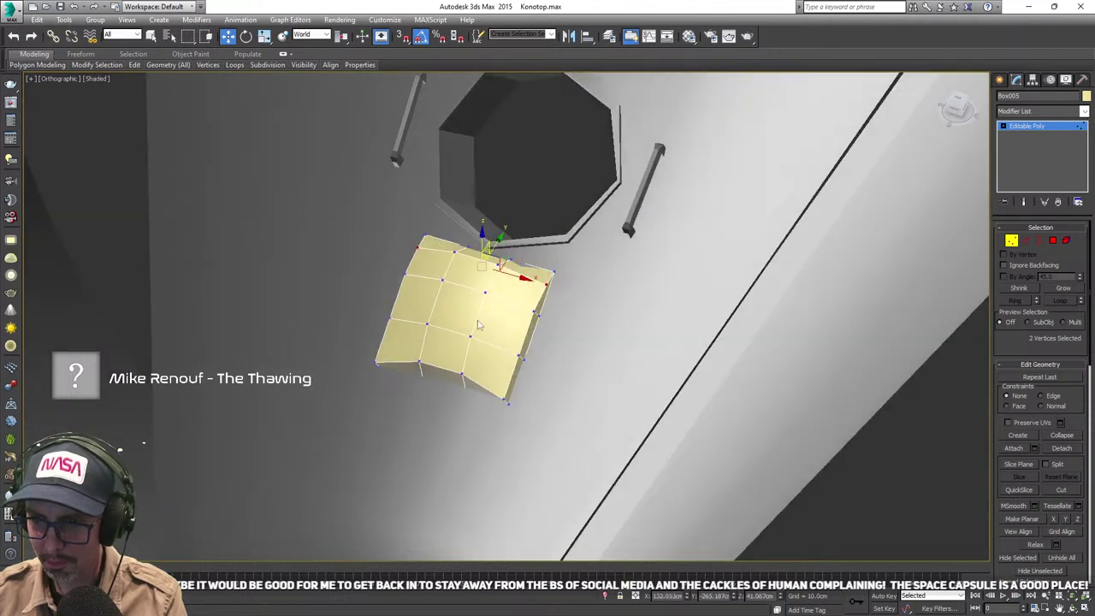
- Move the two outer top corner vertices at the box end farthest from the hatch inward toward its centre
{"action": "left_click", "coordinate": [504, 398]}
{"action": "left_click", "coordinate": [374, 363], "text": "ctrl"}
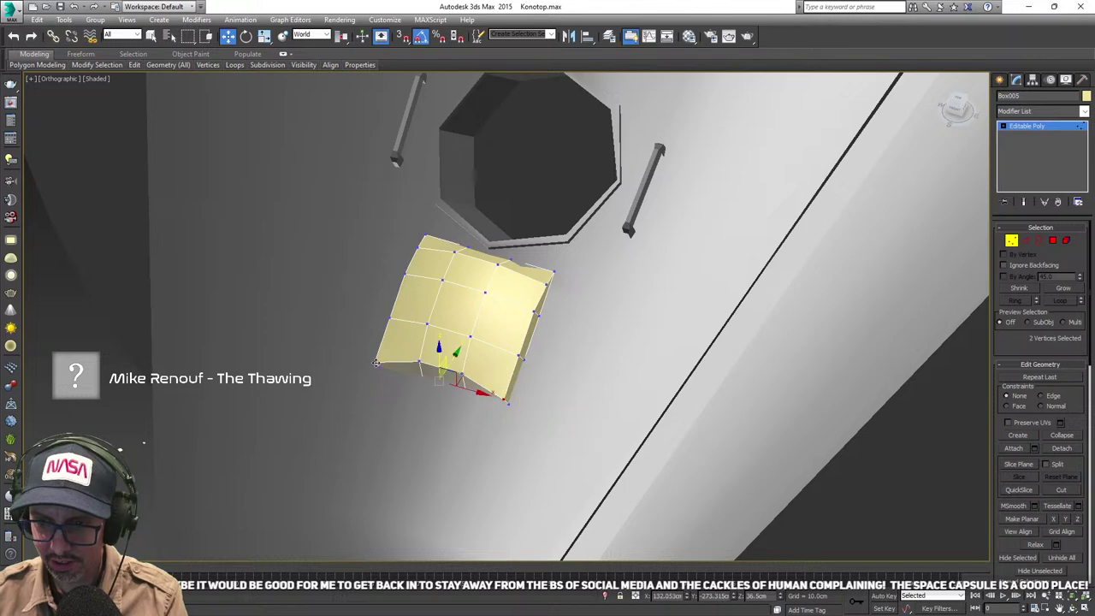
{"action": "left_click_drag", "start_coordinate": [445, 353], "coordinate": [449, 350]}
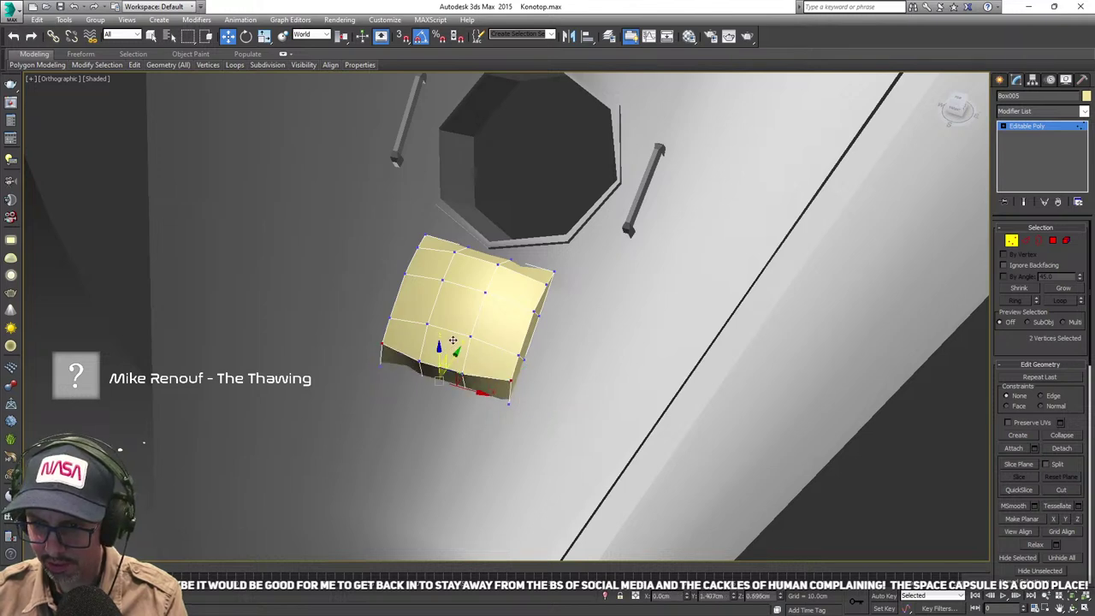
{"action": "scroll", "coordinate": [462, 363], "scroll_direction": "down", "scroll_amount": 3}
{"action": "mouse_move", "coordinate": [468, 369]}
{"action": "middle_mouse_down", "text": "alt"}
{"action": "mouse_move", "coordinate": [455, 317]}
{"action": "mouse_move", "coordinate": [480, 360]}
{"action": "mouse_move", "coordinate": [472, 369]}
{"action": "middle_mouse_up", "text": "alt"}
{"action": "scroll", "coordinate": [472, 369], "scroll_direction": "up", "scroll_amount": 4}
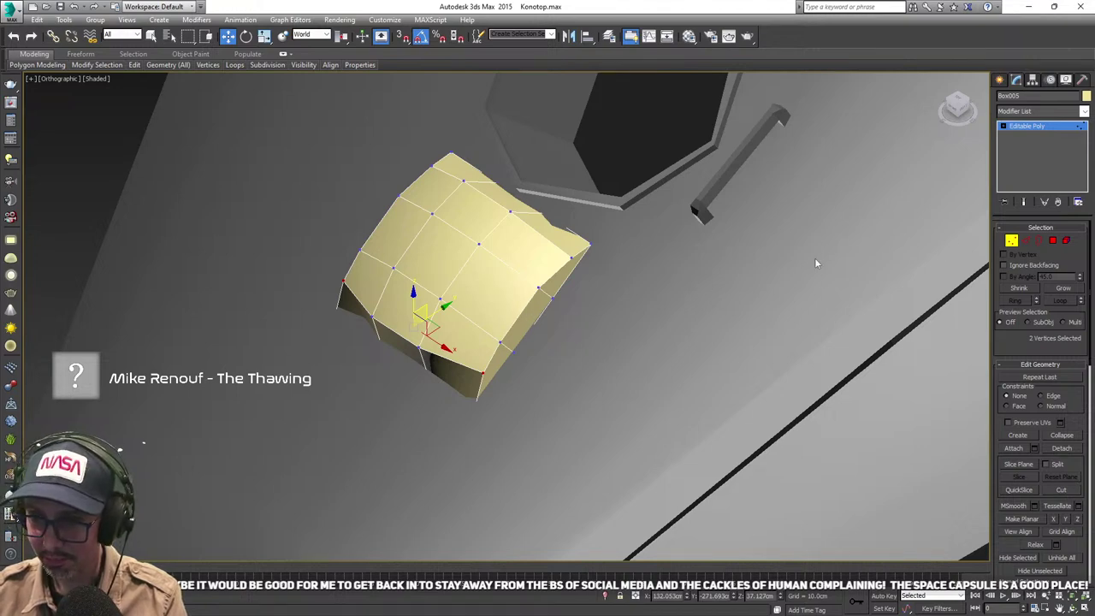
- Shift the middle edge on each long side of the box slightly inward along X
{"action": "left_click", "coordinate": [1026, 243]}
{"action": "left_click", "coordinate": [517, 312]}
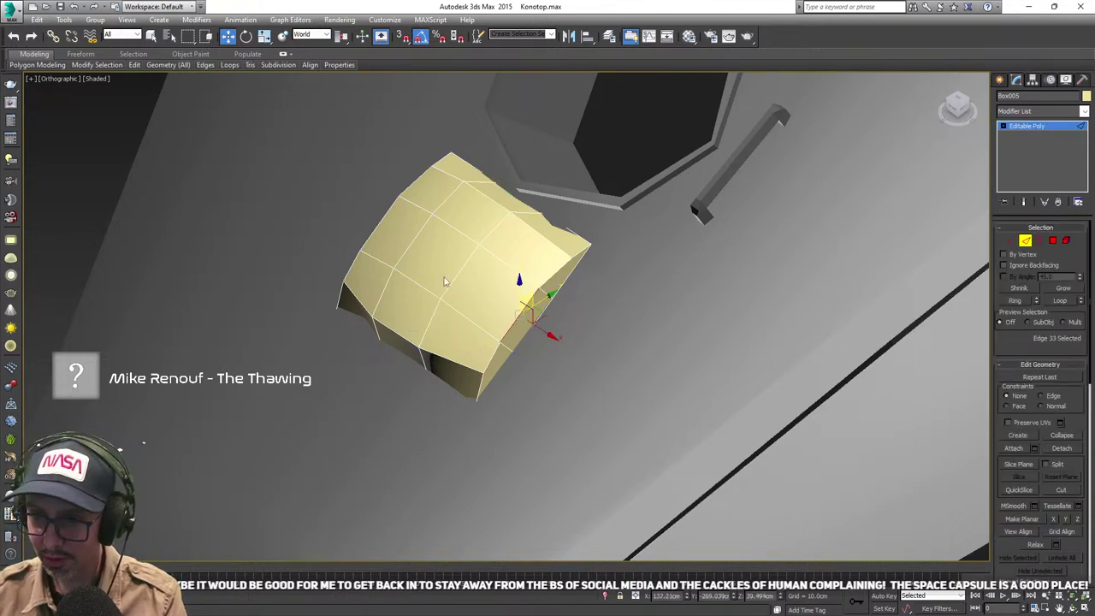
{"action": "middle_click_drag", "start_coordinate": [520, 276], "coordinate": [565, 317], "text": "alt"}
{"action": "left_click_drag", "start_coordinate": [565, 316], "coordinate": [555, 315]}
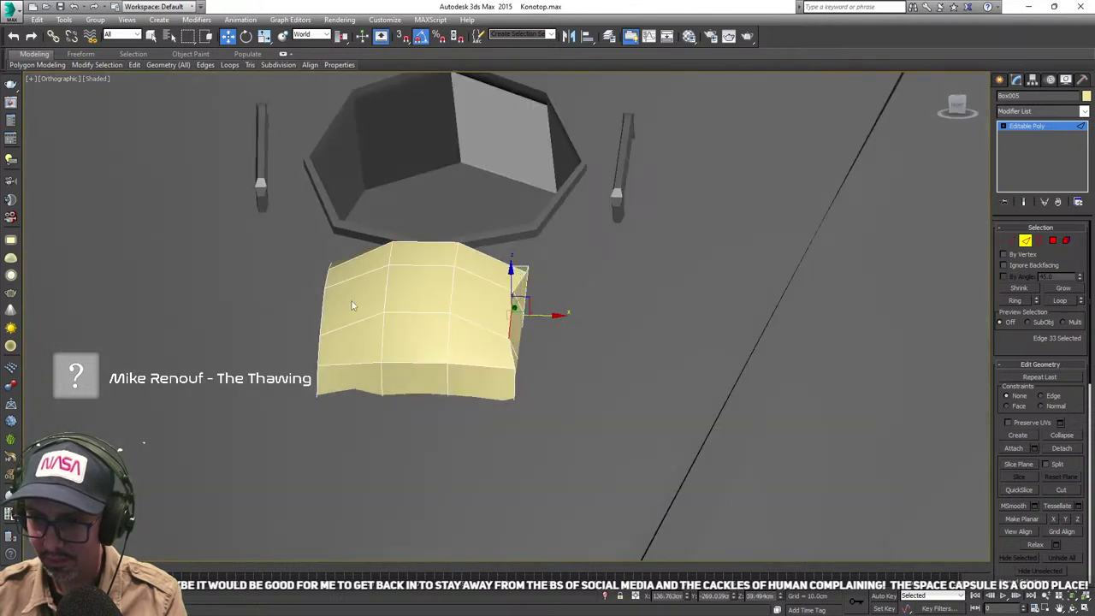
{"action": "left_click", "coordinate": [322, 309]}
{"action": "left_click_drag", "start_coordinate": [356, 313], "coordinate": [367, 312]}
{"action": "scroll", "coordinate": [369, 312], "scroll_direction": "down", "scroll_amount": 5}
{"action": "middle_click_drag", "start_coordinate": [368, 313], "coordinate": [499, 332], "text": "alt"}
{"action": "left_click", "coordinate": [1024, 242]}
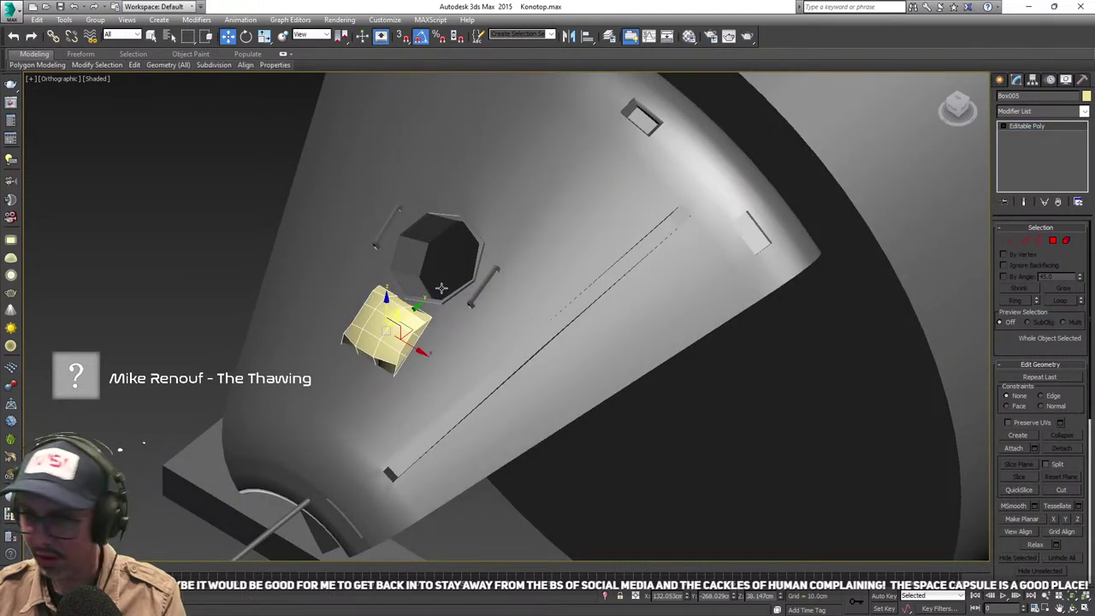
- Inset the central polygon on the box's top and extrude it inward to form a small recess
{"action": "key", "text": "z"}
{"action": "left_click", "coordinate": [1053, 240]}
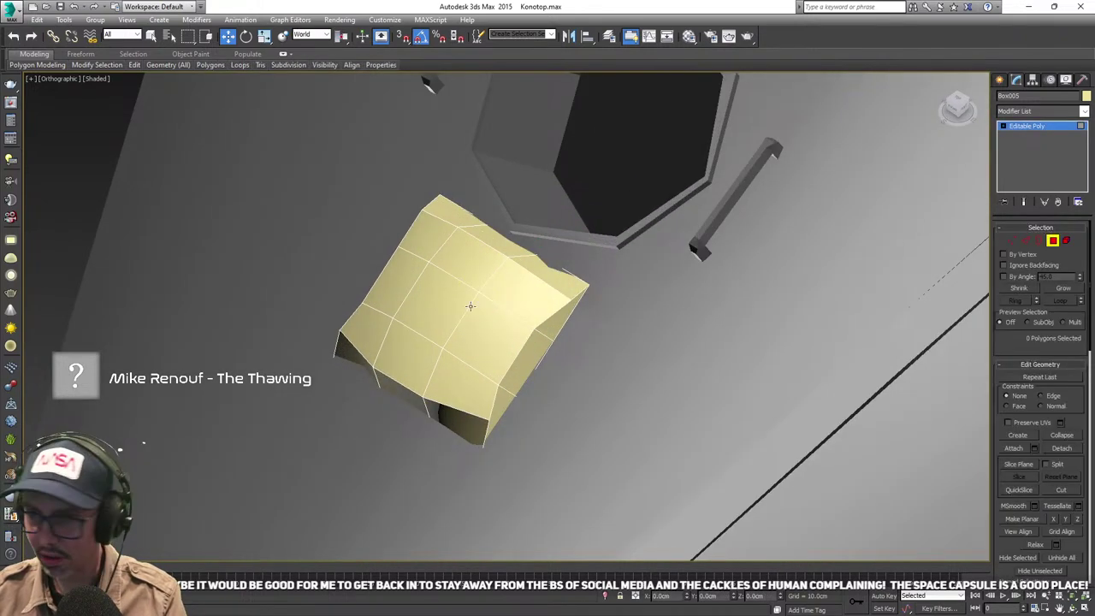
{"action": "left_click", "coordinate": [440, 286]}
{"action": "middle_click_drag", "start_coordinate": [439, 287], "coordinate": [582, 301], "text": "alt"}
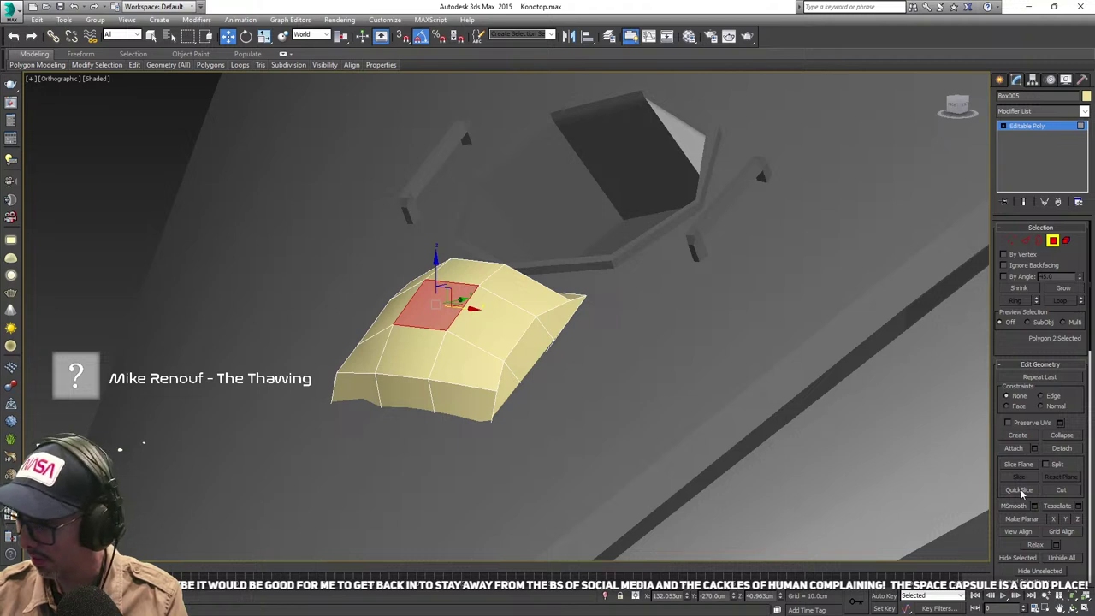
{"action": "scroll", "coordinate": [1083, 463], "scroll_direction": "down", "scroll_amount": 5}
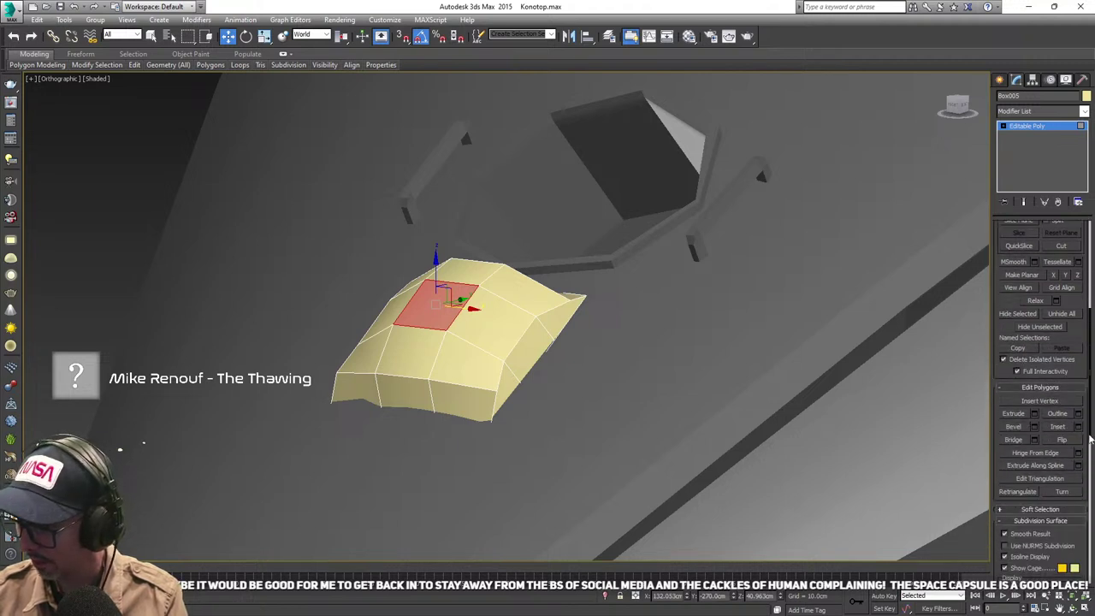
{"action": "left_click", "coordinate": [1056, 427]}
{"action": "left_click_drag", "start_coordinate": [436, 310], "coordinate": [443, 325]}
{"action": "left_click", "coordinate": [1013, 413]}
- Move the arched box from below the hatch to the hull area beside it, past the nearer handrail
{"action": "left_click", "coordinate": [1001, 80]}
{"action": "middle_click_drag", "start_coordinate": [501, 306], "coordinate": [556, 358]}
{"action": "scroll", "coordinate": [576, 310], "scroll_direction": "down", "scroll_amount": 2}
{"action": "key", "text": "t"}
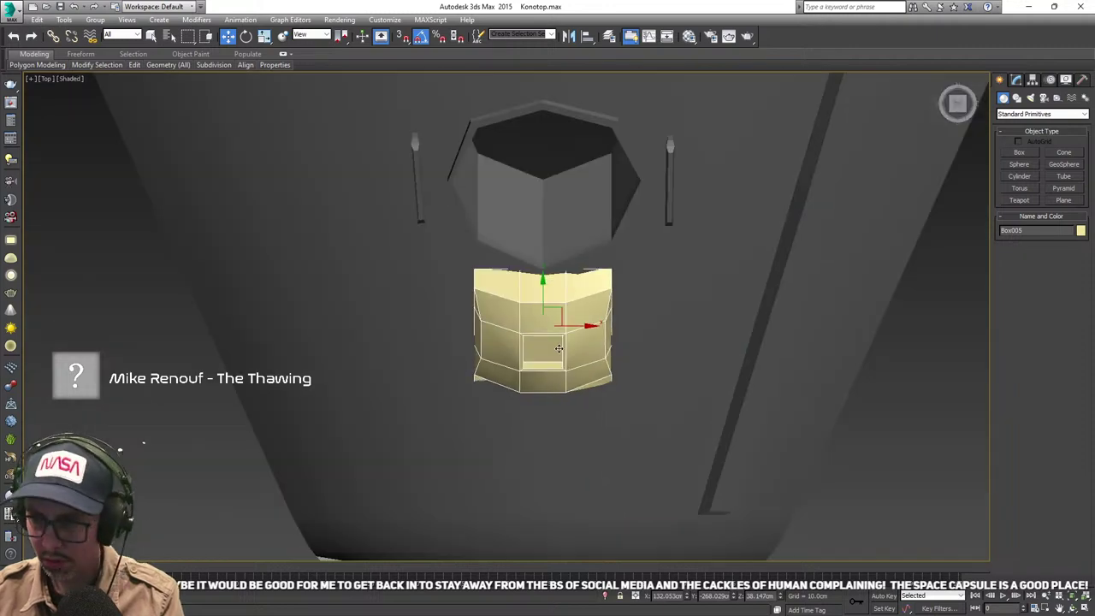
{"action": "middle_click_drag", "start_coordinate": [556, 312], "coordinate": [560, 338], "text": "alt"}
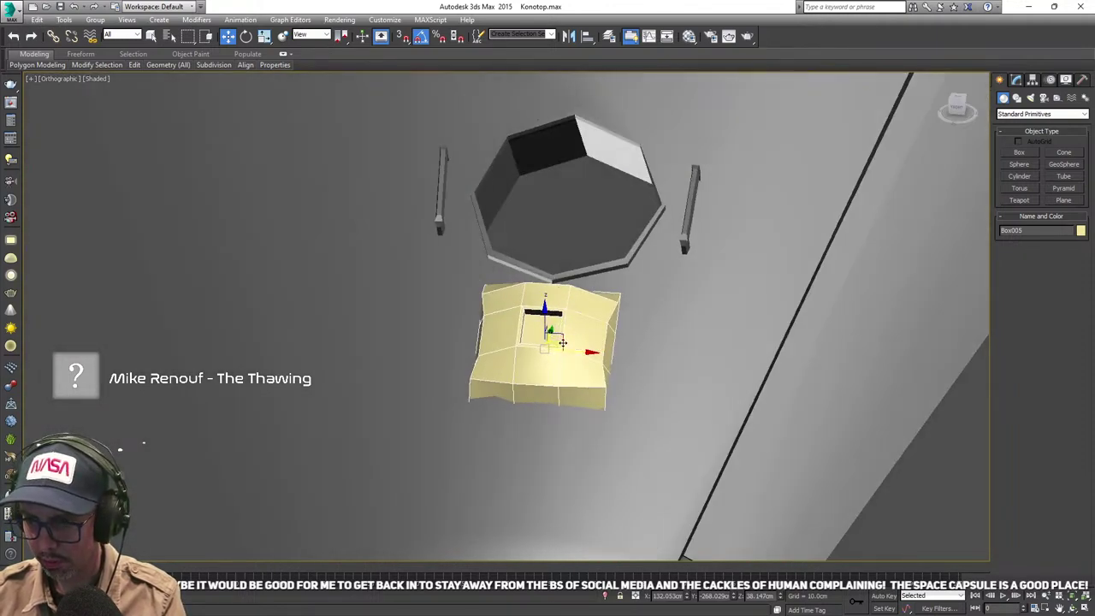
{"action": "left_click_drag", "start_coordinate": [562, 334], "coordinate": [295, 292]}
{"action": "middle_click_drag", "start_coordinate": [295, 292], "coordinate": [343, 310], "text": "alt"}
- Rotate the box in the Screen coordinate system so it tilts with the hull's curvature
{"action": "key", "text": "e"}
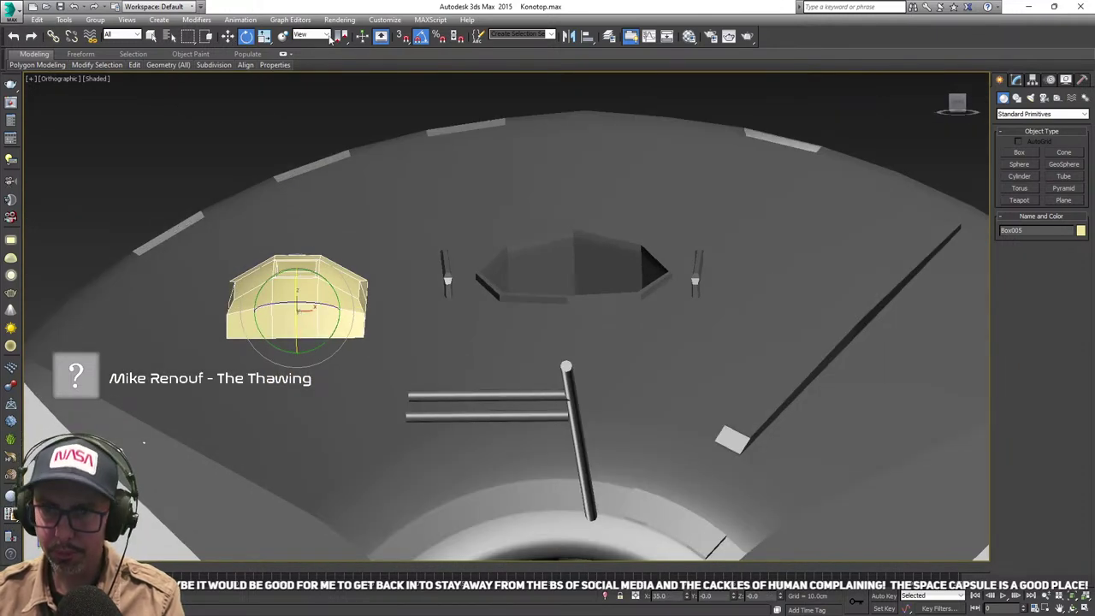
{"action": "left_click", "coordinate": [325, 35]}
{"action": "left_click", "coordinate": [305, 53]}
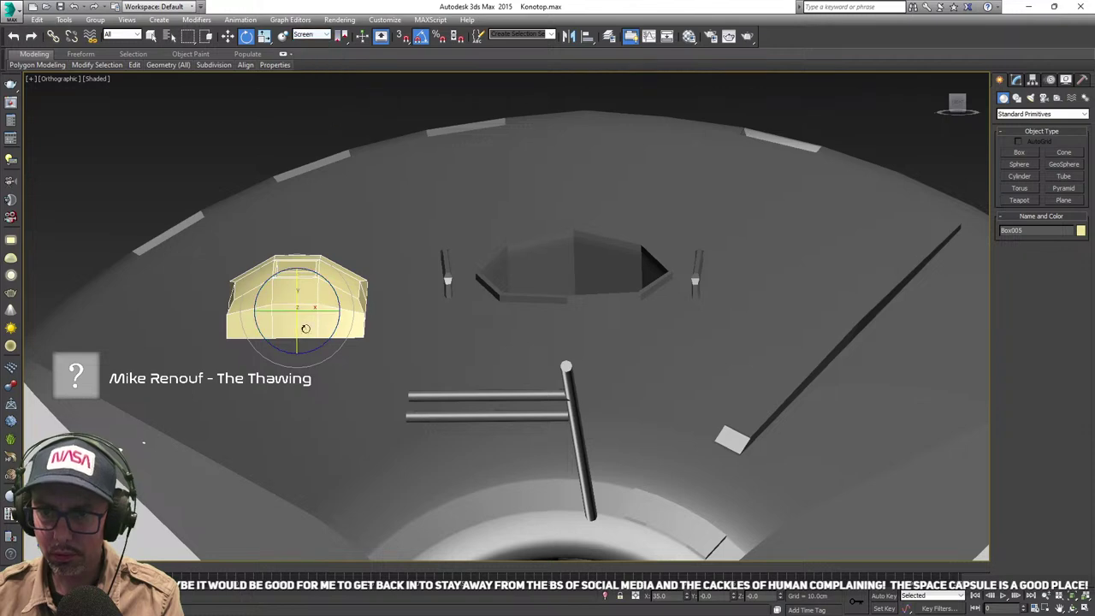
{"action": "left_click_drag", "start_coordinate": [271, 277], "coordinate": [258, 296]}
{"action": "mouse_move", "coordinate": [314, 326]}
{"action": "middle_mouse_down", "text": "alt"}
{"action": "mouse_move", "coordinate": [409, 351]}
{"action": "mouse_move", "coordinate": [429, 307]}
{"action": "mouse_move", "coordinate": [310, 336]}
{"action": "mouse_move", "coordinate": [293, 326]}
{"action": "mouse_move", "coordinate": [304, 291]}
{"action": "middle_mouse_up", "text": "alt"}
- Move the tilted box down onto the capsule's sloped hull so its base meets the surface
{"action": "key", "text": "w"}
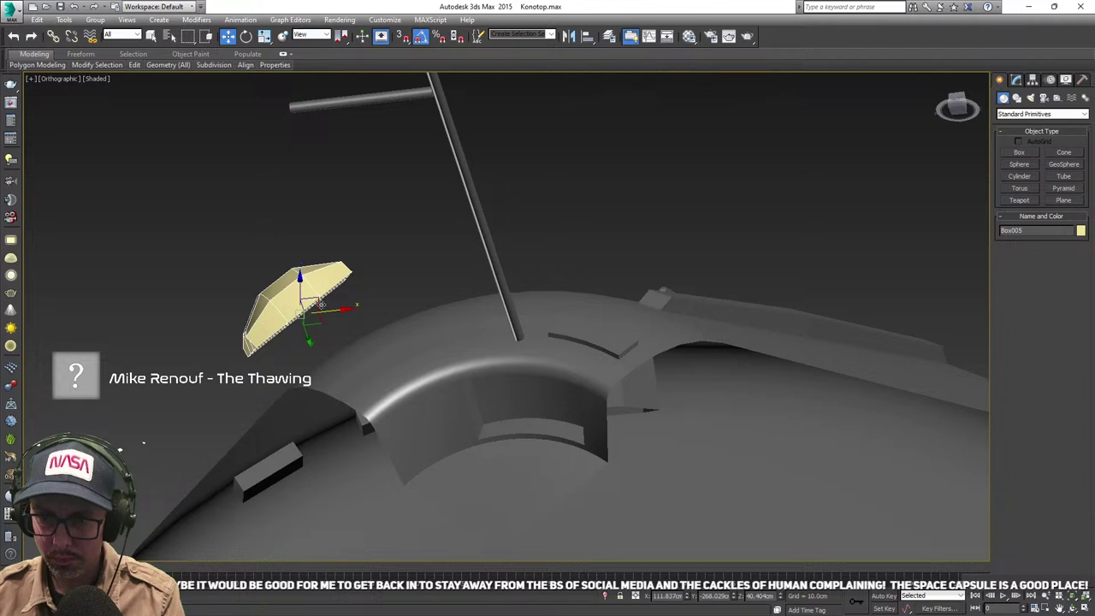
{"action": "middle_click_drag", "start_coordinate": [321, 305], "coordinate": [320, 296], "text": "alt"}
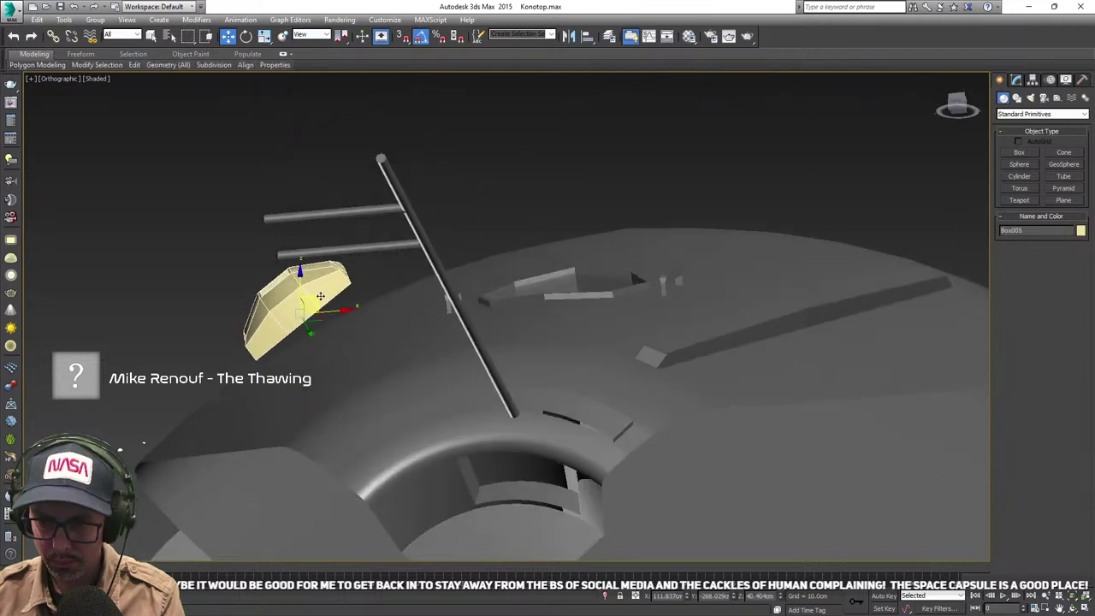
{"action": "left_click_drag", "start_coordinate": [320, 296], "coordinate": [352, 354]}
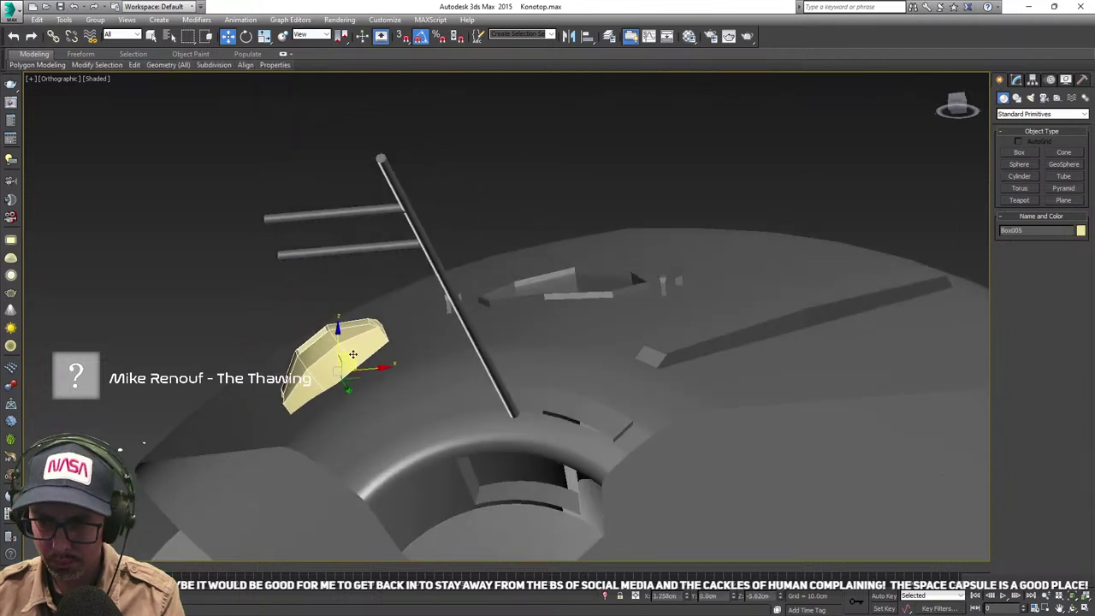
{"action": "mouse_move", "coordinate": [353, 354]}
{"action": "middle_mouse_down", "text": "alt"}
{"action": "mouse_move", "coordinate": [372, 431]}
{"action": "mouse_move", "coordinate": [337, 315]}
{"action": "mouse_move", "coordinate": [381, 348]}
{"action": "mouse_move", "coordinate": [345, 333]}
{"action": "mouse_move", "coordinate": [348, 316]}
{"action": "mouse_move", "coordinate": [346, 394]}
{"action": "mouse_move", "coordinate": [401, 330]}
{"action": "middle_mouse_up", "text": "alt"}
{"action": "key", "text": "e"}
{"action": "key", "text": "w"}
{"action": "scroll", "coordinate": [376, 360], "scroll_direction": "up", "scroll_amount": 5}
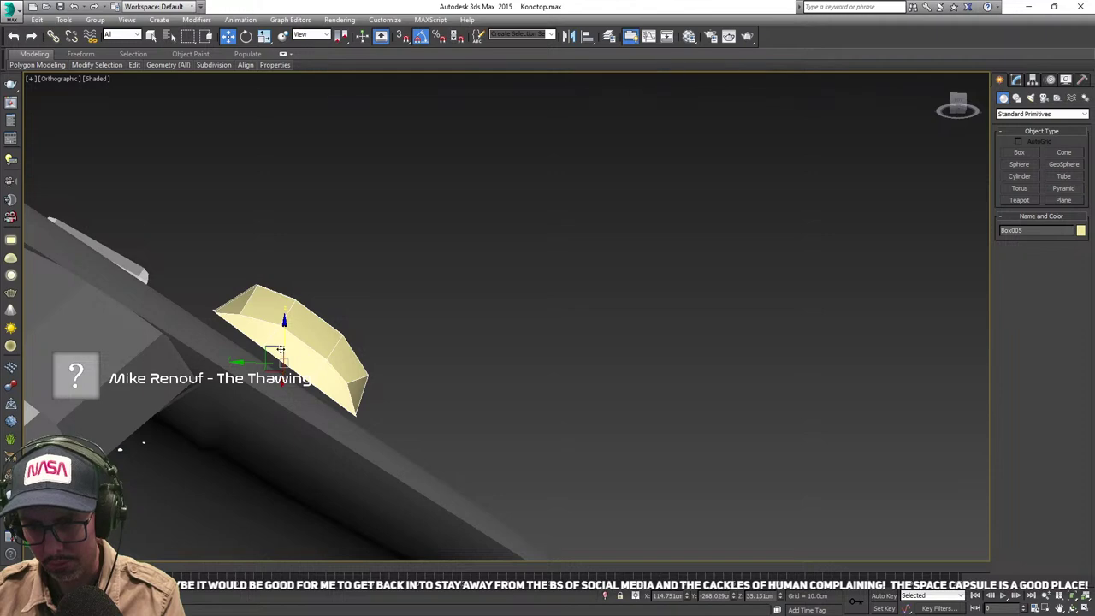
{"action": "left_click_drag", "start_coordinate": [274, 348], "coordinate": [261, 374]}
{"action": "scroll", "coordinate": [304, 343], "scroll_direction": "down", "scroll_amount": 5}
{"action": "middle_click_drag", "start_coordinate": [346, 355], "coordinate": [245, 416], "text": "alt"}
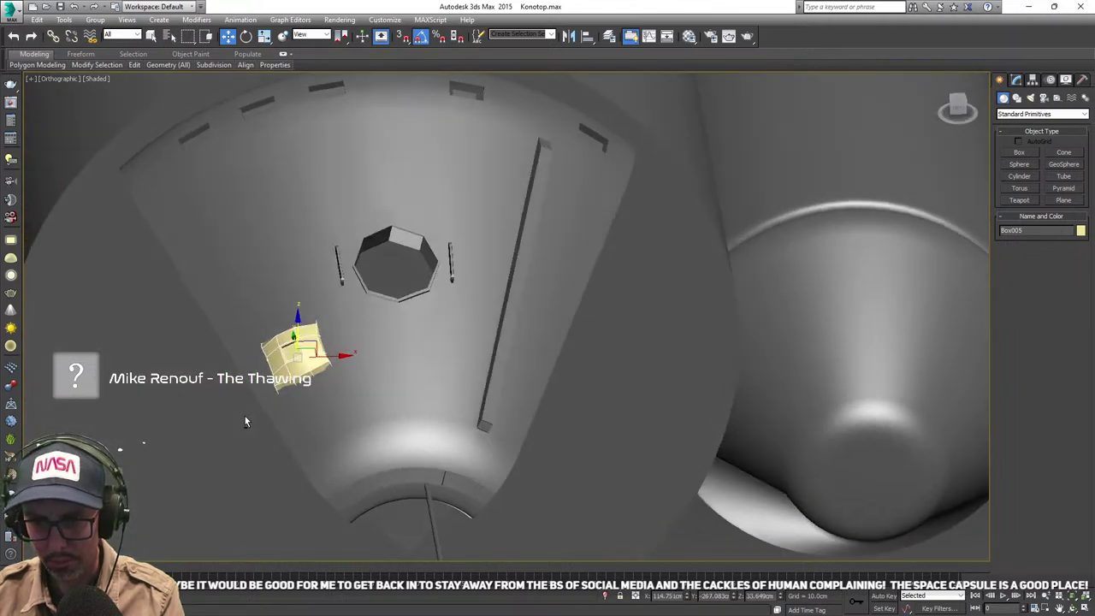
- Attach the arched box to the Lander's base Editable Poly at Element level
{"action": "left_click", "coordinate": [454, 343]}
{"action": "left_click", "coordinate": [1018, 80]}
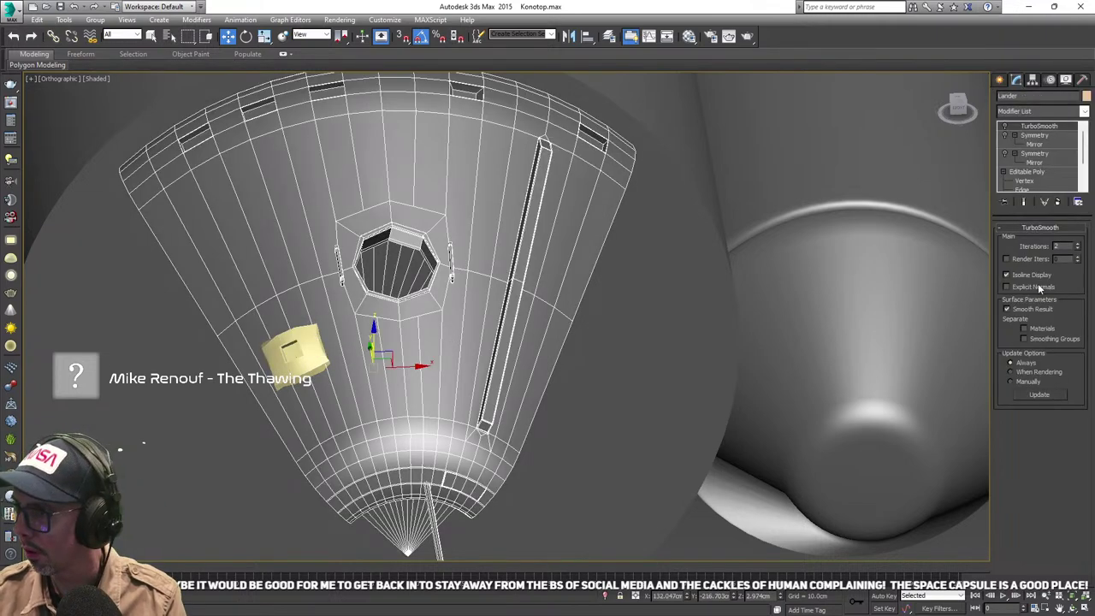
{"action": "left_click", "coordinate": [1030, 183]}
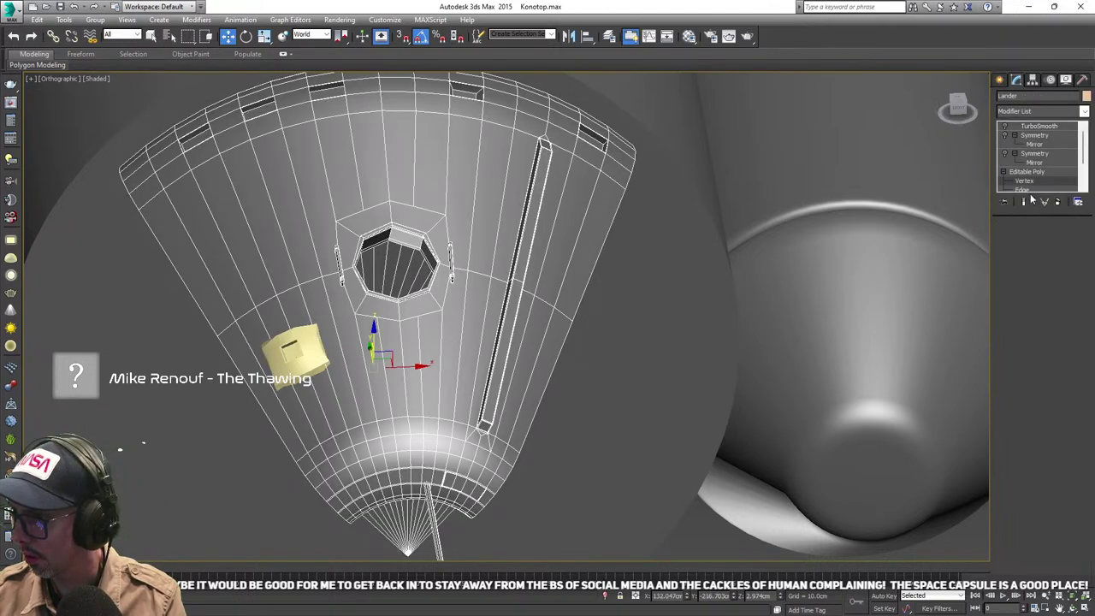
{"action": "scroll", "coordinate": [1031, 184], "scroll_direction": "down", "scroll_amount": 2}
{"action": "left_click", "coordinate": [1031, 179]}
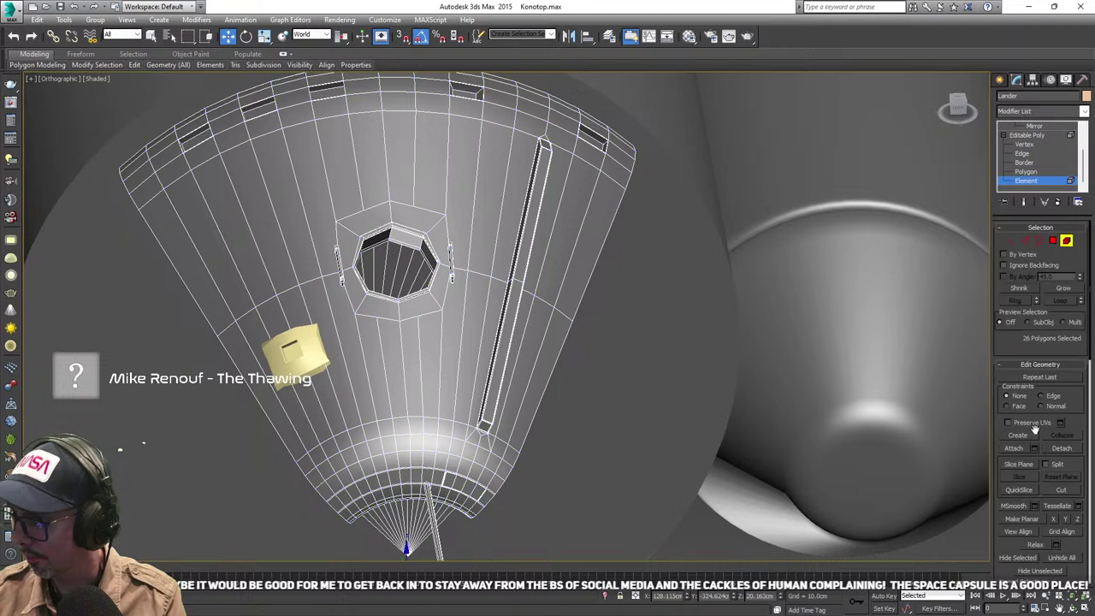
{"action": "left_click", "coordinate": [1014, 448]}
{"action": "left_click", "coordinate": [295, 350]}
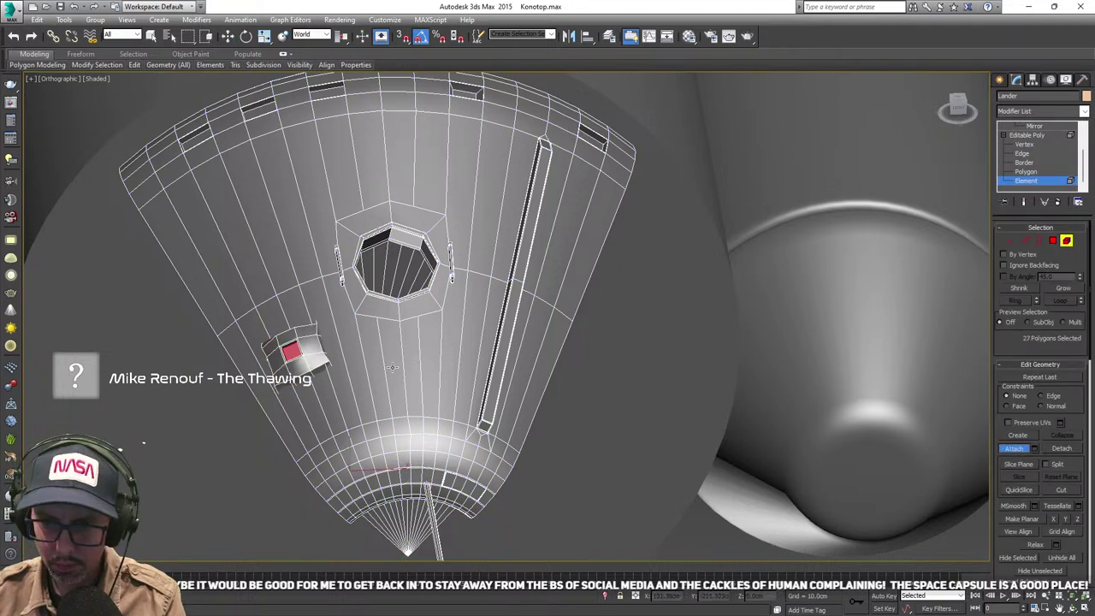
- Leave Element level, turn the Lander's TurboSmooth and both Symmetry modifiers back on, and deselect the capsule
{"action": "left_click", "coordinate": [1066, 241]}
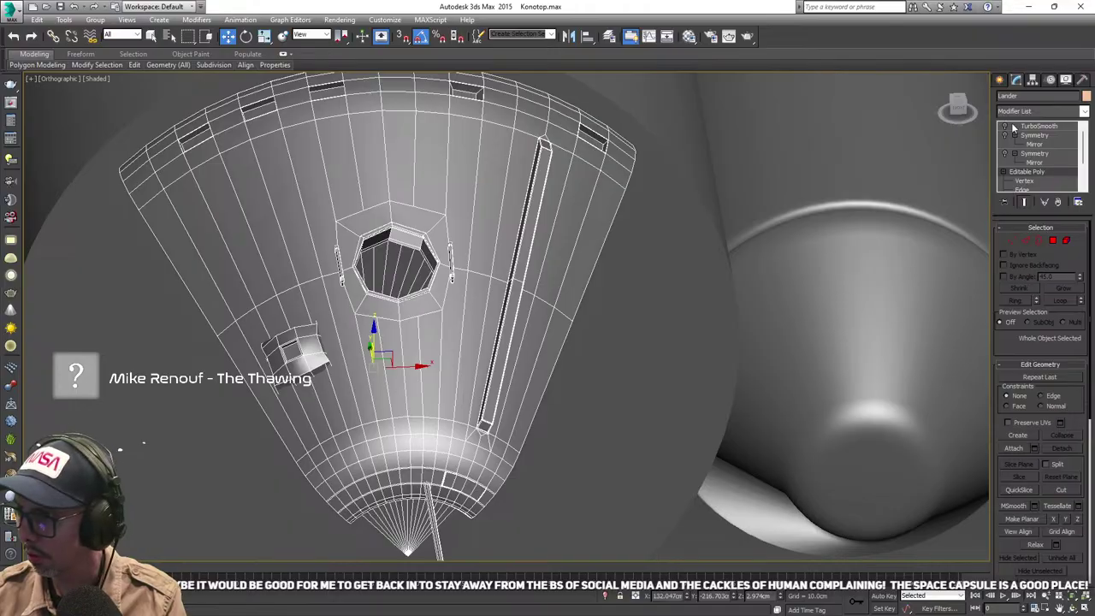
{"action": "left_click", "coordinate": [1004, 135]}
{"action": "left_click", "coordinate": [1004, 153]}
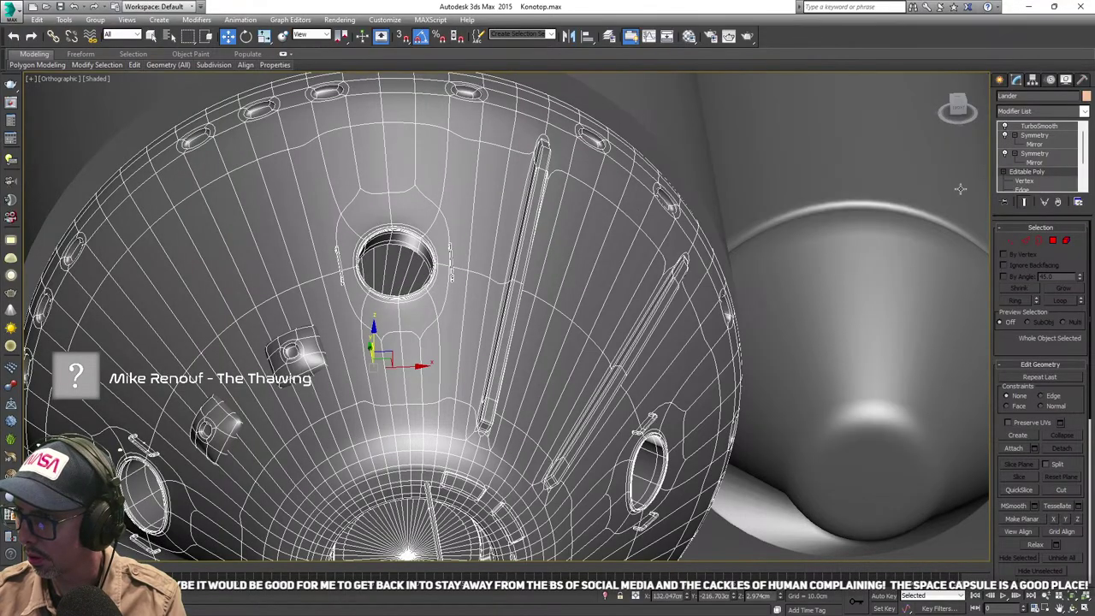
{"action": "middle_click_drag", "start_coordinate": [416, 354], "coordinate": [477, 282], "text": "alt"}
{"action": "left_click", "coordinate": [505, 305]}
- Select the SolarPanel001 object on the hull section just behind the lander capsule
{"action": "scroll", "coordinate": [504, 306], "scroll_direction": "down", "scroll_amount": 5}
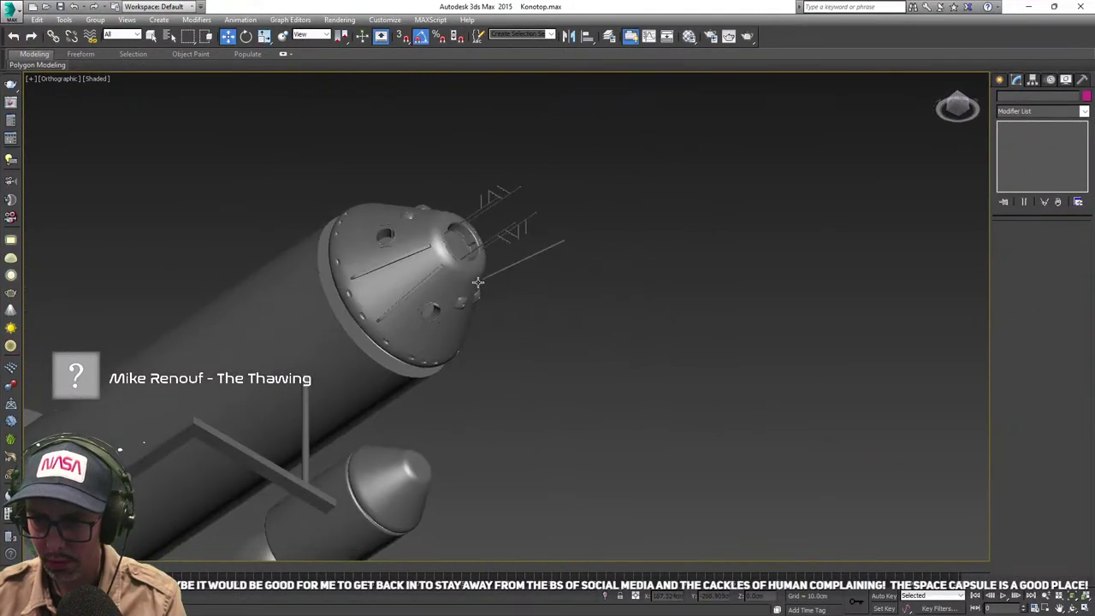
{"action": "middle_click_drag", "start_coordinate": [360, 328], "coordinate": [476, 281], "text": "alt"}
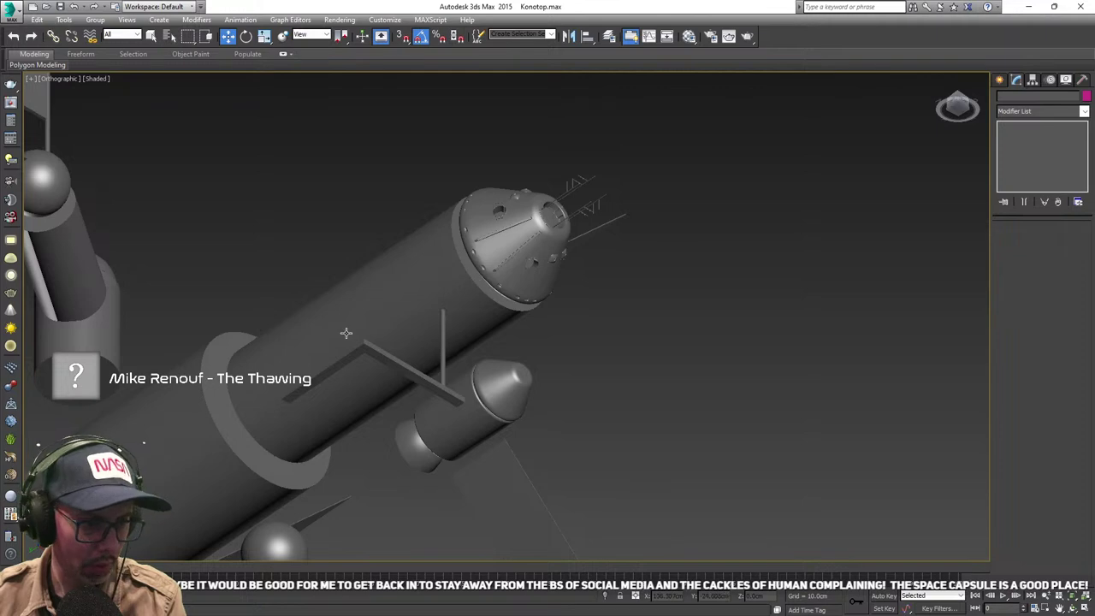
{"action": "middle_click_drag", "start_coordinate": [351, 326], "coordinate": [375, 325]}
{"action": "scroll", "coordinate": [446, 301], "scroll_direction": "down", "scroll_amount": 3}
{"action": "middle_click_drag", "start_coordinate": [445, 301], "coordinate": [444, 409]}
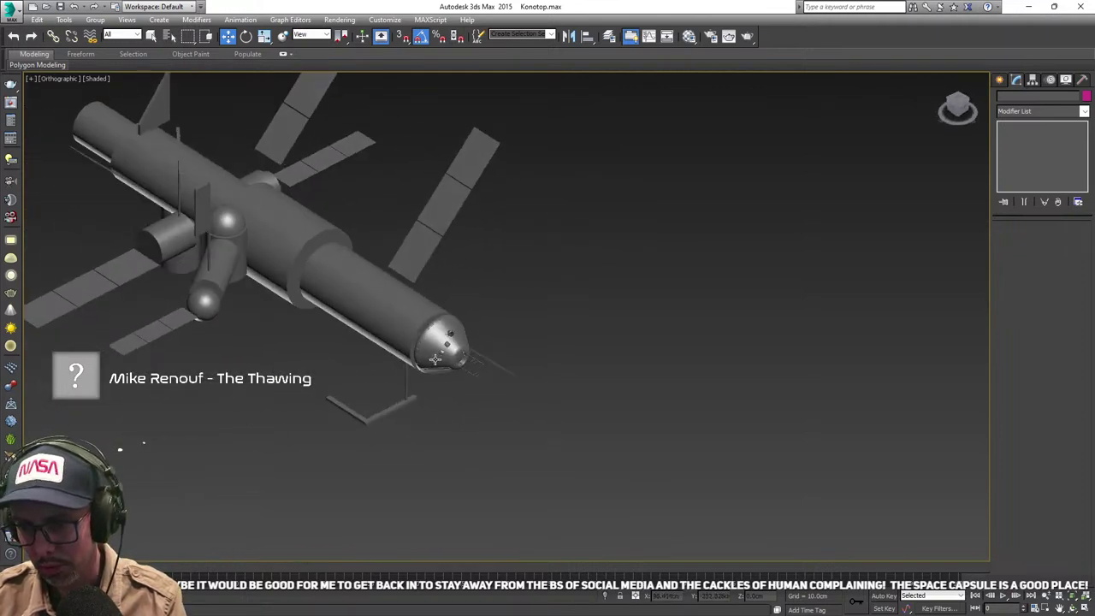
{"action": "scroll", "coordinate": [404, 324], "scroll_direction": "up", "scroll_amount": 3}
{"action": "left_click", "coordinate": [394, 312]}
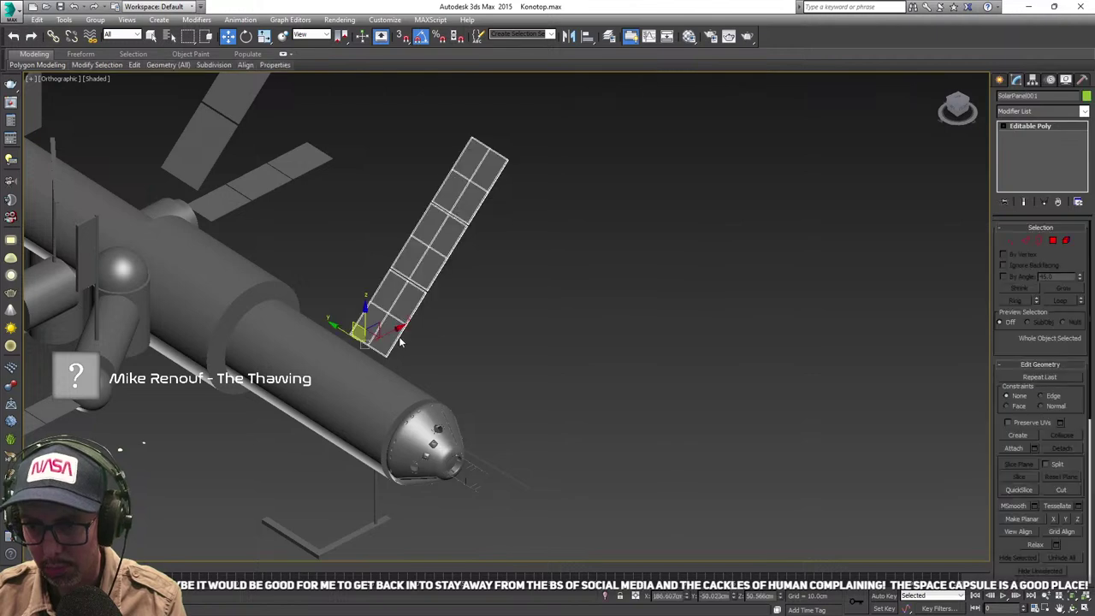
{"action": "scroll", "coordinate": [392, 316], "scroll_direction": "up", "scroll_amount": 5}
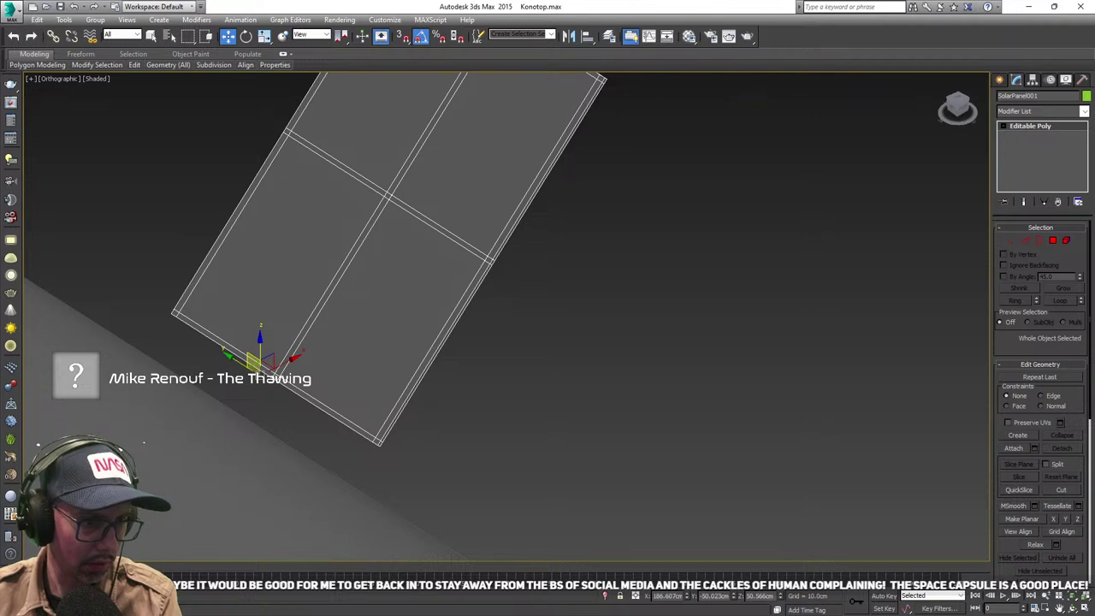
{"action": "scroll", "coordinate": [232, 347], "scroll_direction": "down", "scroll_amount": 5}
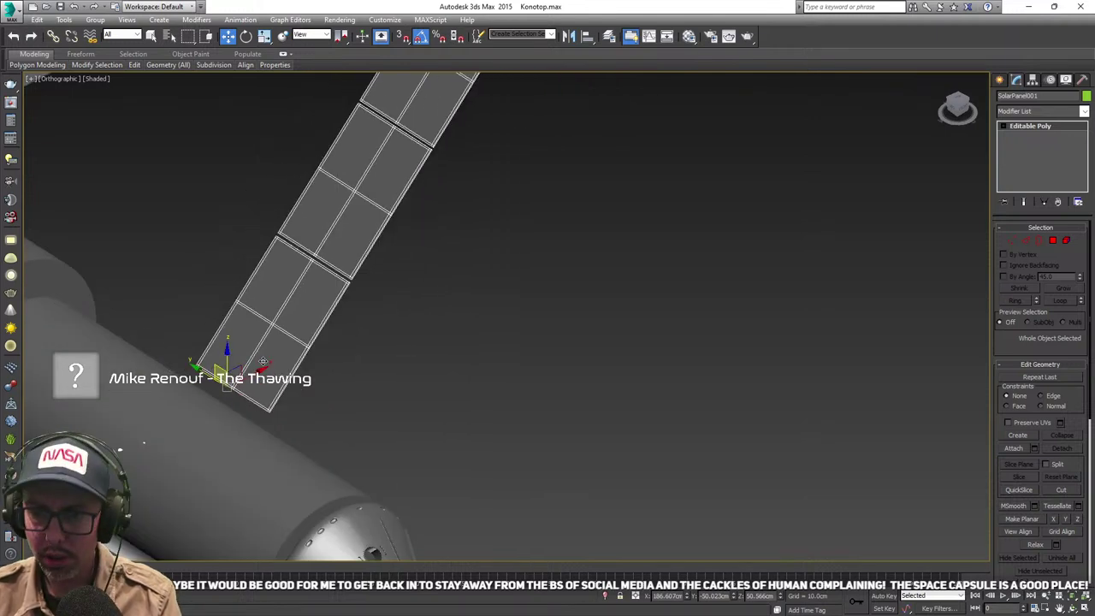
{"action": "middle_click_drag", "start_coordinate": [224, 355], "coordinate": [319, 401]}
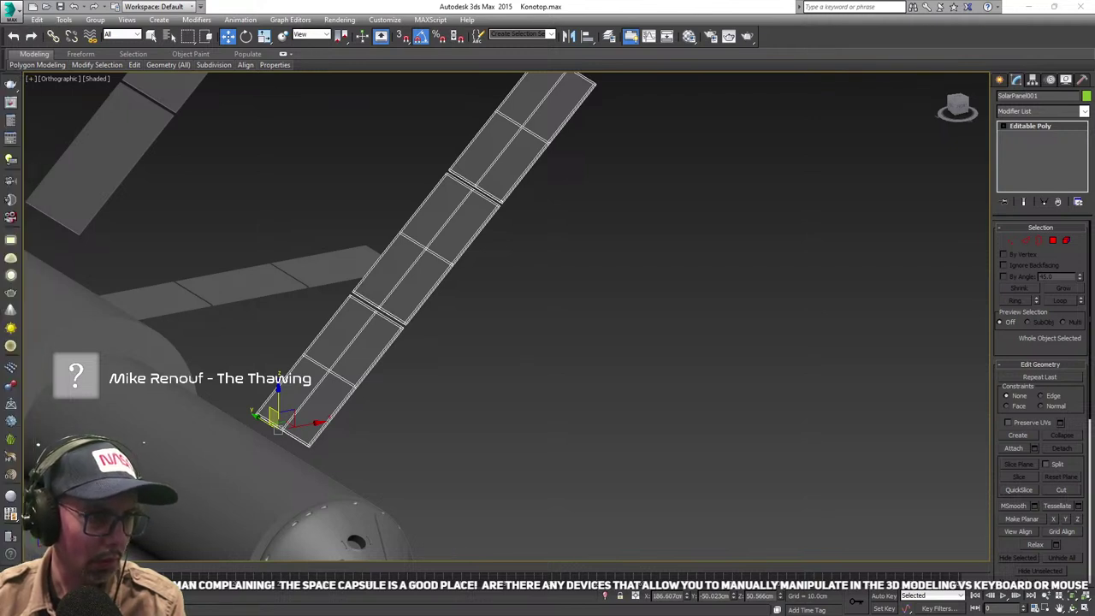
- Switch to the browser, view the 3Dconnexion SpaceMouse Enterprise product images, and clear its window from the 3D view
{"action": "left_click_drag", "start_coordinate": [0, 68], "coordinate": [679, 61]}
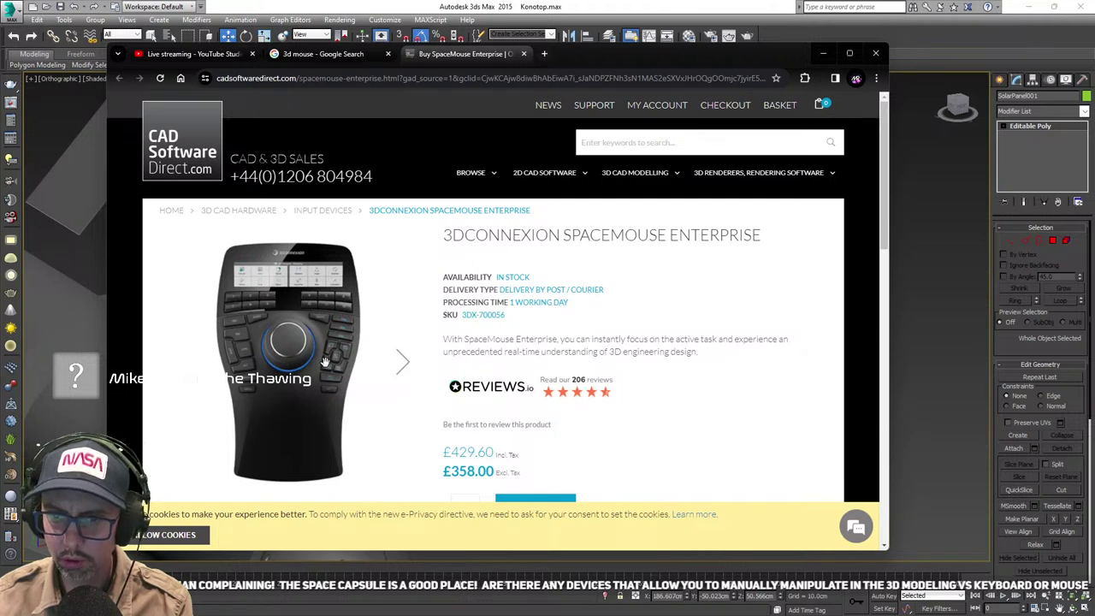
{"action": "left_click", "coordinate": [402, 368]}
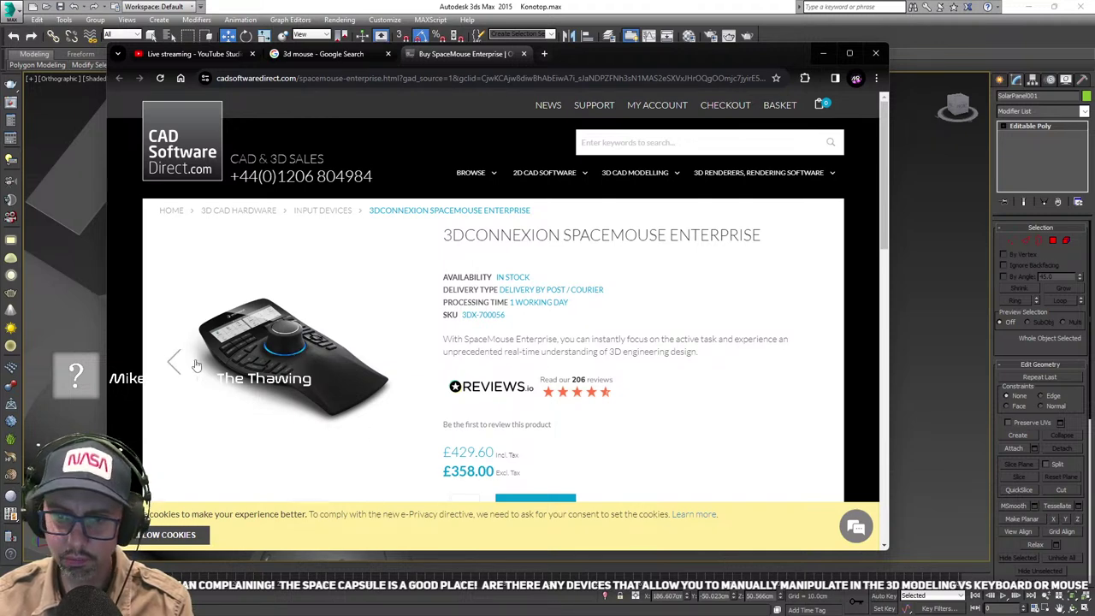
{"action": "left_click", "coordinate": [168, 369]}
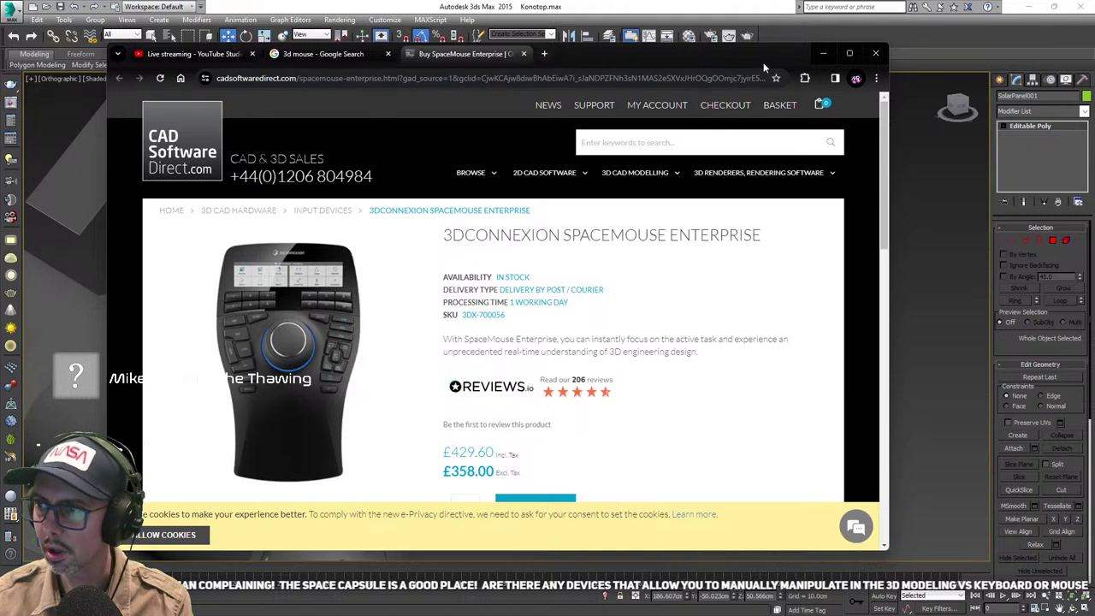
{"action": "left_click_drag", "start_coordinate": [761, 57], "coordinate": [778, 59]}
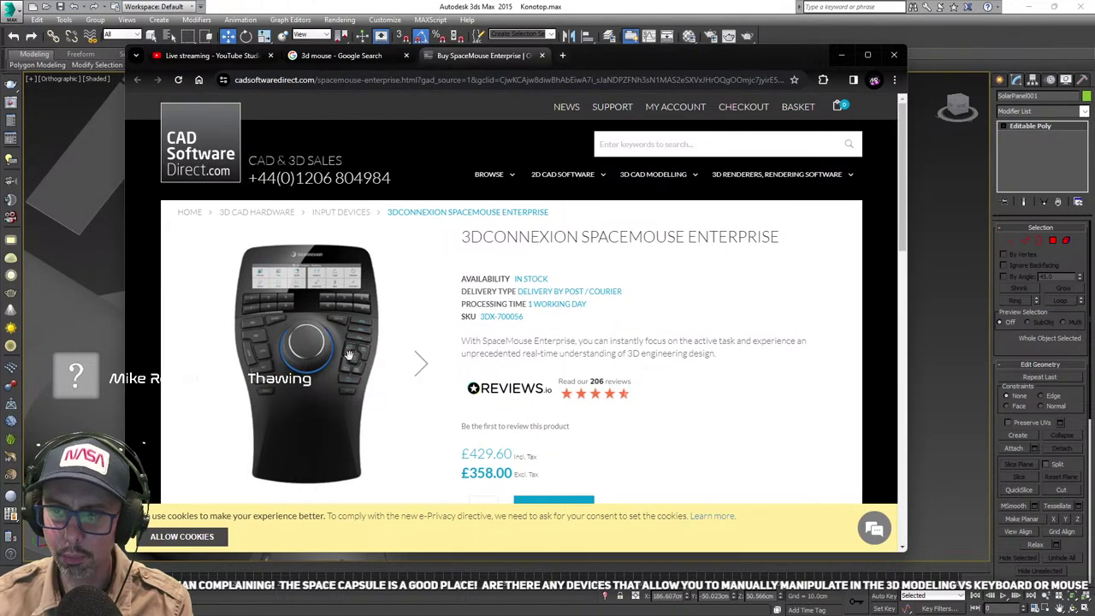
{"action": "left_click", "coordinate": [842, 55]}
{"action": "middle_click_drag", "start_coordinate": [453, 351], "coordinate": [386, 342]}
{"action": "scroll", "coordinate": [368, 357], "scroll_direction": "down", "scroll_amount": 2}
{"action": "key", "text": "alt+Tab"}
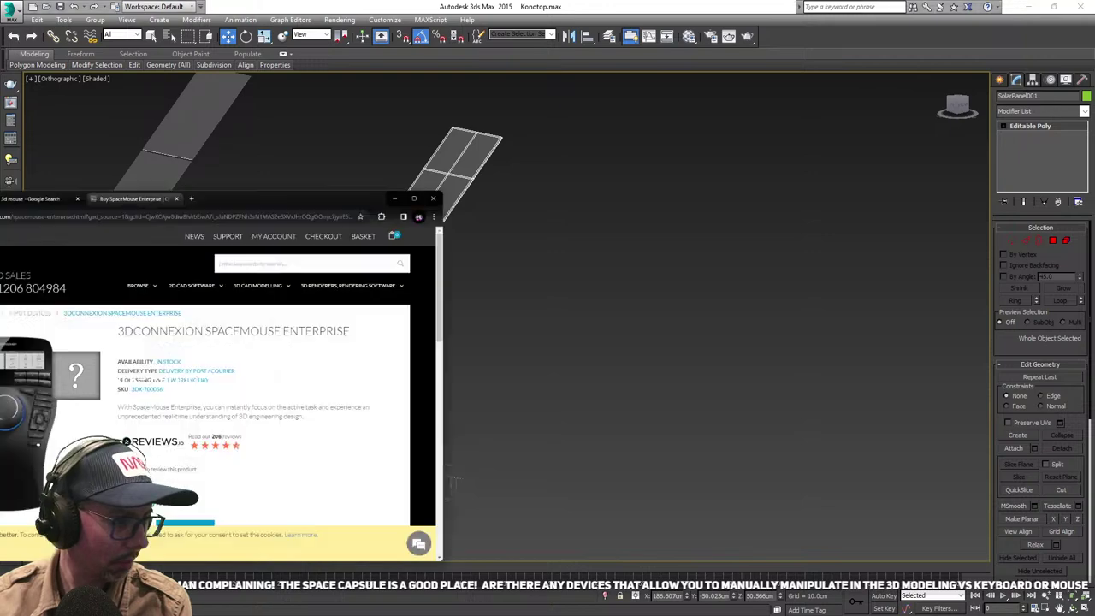
{"action": "left_click_drag", "start_coordinate": [665, 56], "coordinate": [0, 97]}
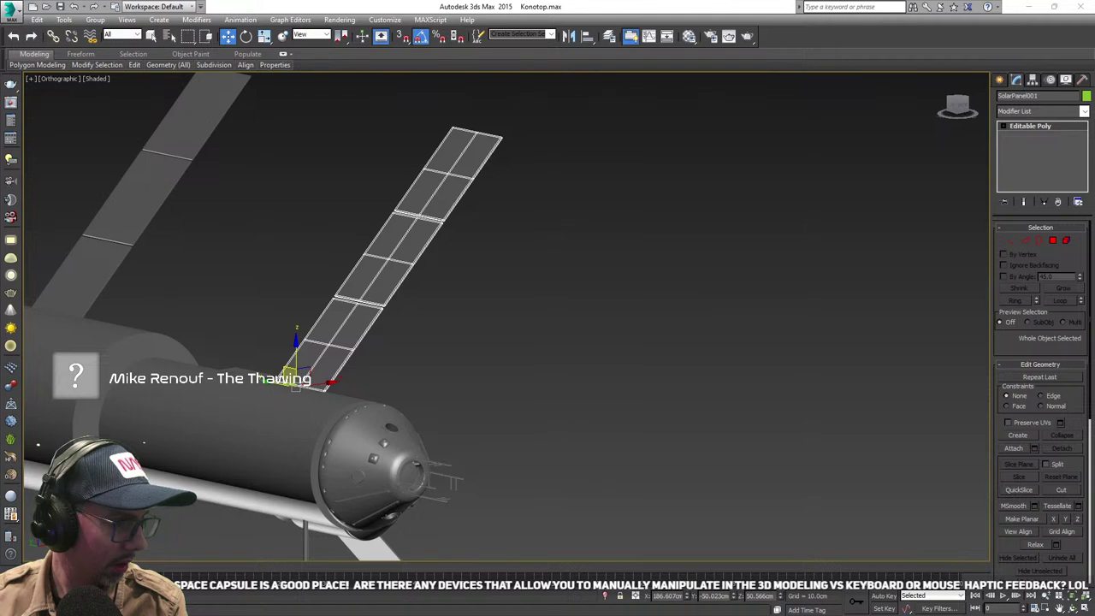
- Isolate the selected solar panel so that all three of its segments fill the view
{"action": "middle_click_drag", "start_coordinate": [237, 322], "coordinate": [317, 318], "text": "alt"}
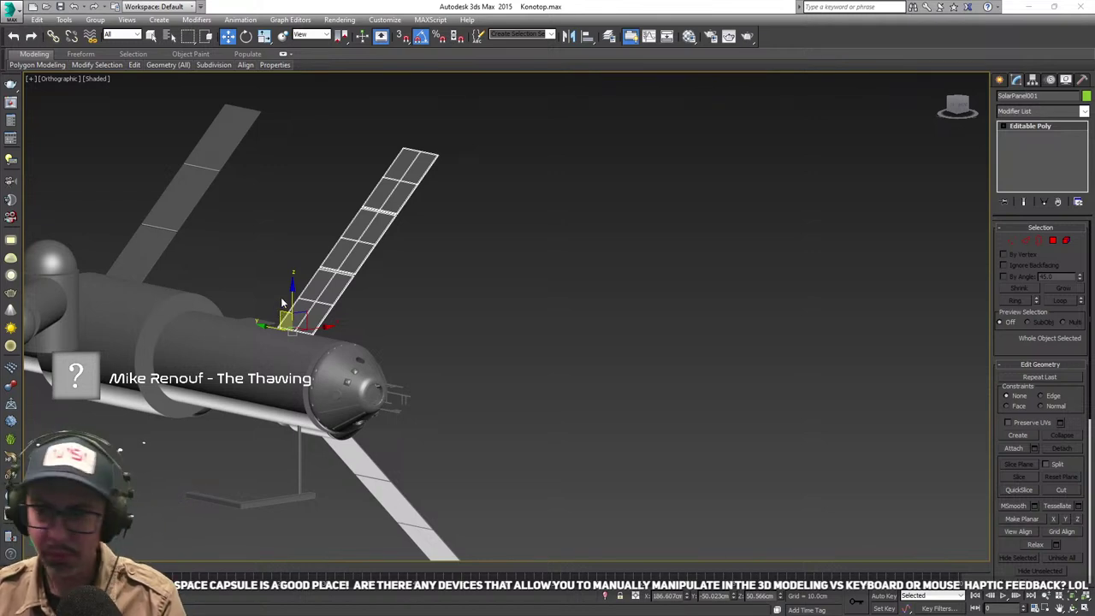
{"action": "middle_click_drag", "start_coordinate": [311, 281], "coordinate": [382, 298]}
{"action": "scroll", "coordinate": [341, 305], "scroll_direction": "up", "scroll_amount": 6}
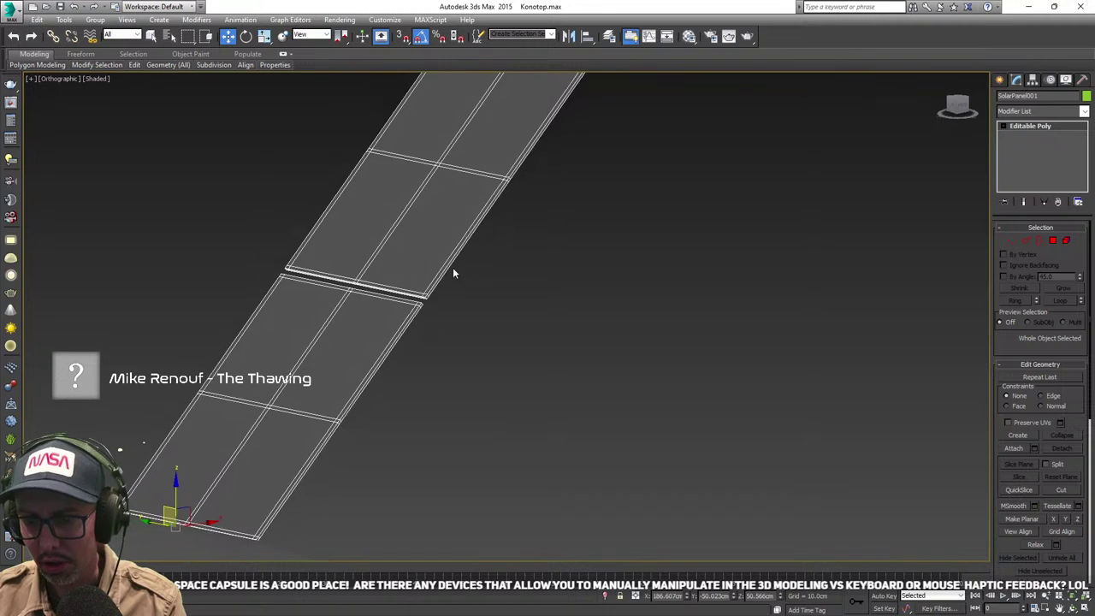
{"action": "middle_click_drag", "start_coordinate": [299, 351], "coordinate": [424, 285]}
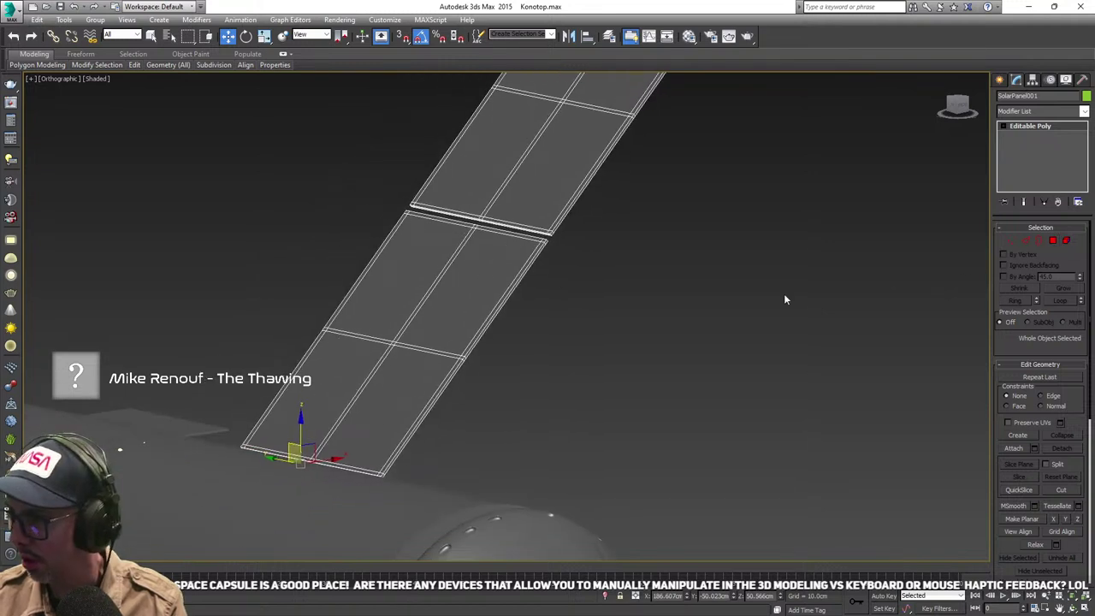
{"action": "key", "text": "z"}
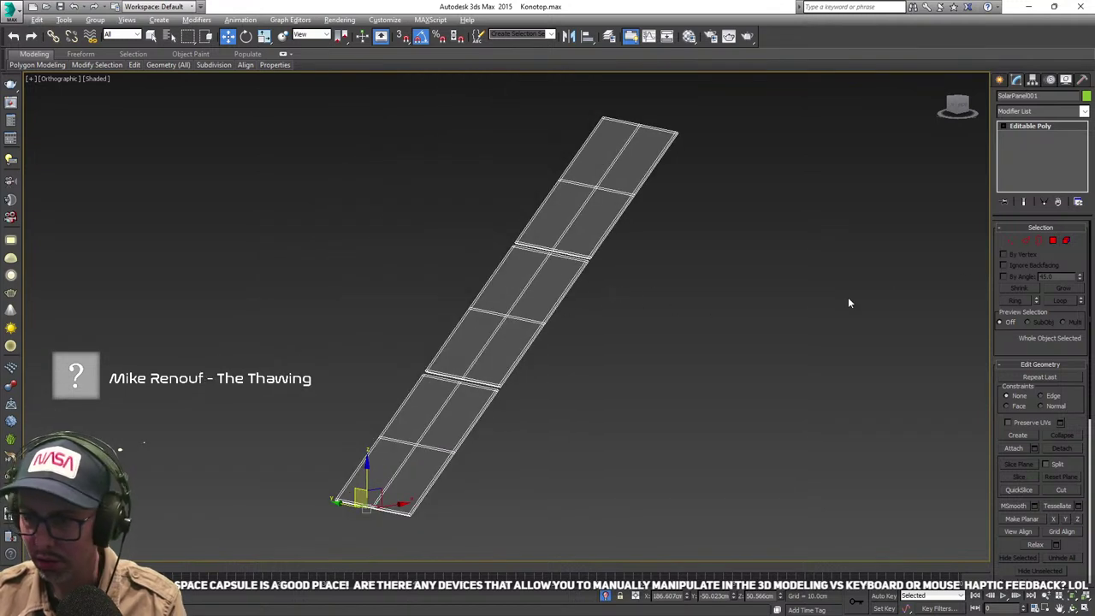
- At Polygon level, select all twelve rectangular cell faces on one side of the solar panel
{"action": "left_click", "coordinate": [1052, 240]}
{"action": "left_click", "coordinate": [548, 287]}
{"action": "left_click", "coordinate": [583, 229], "text": "ctrl"}
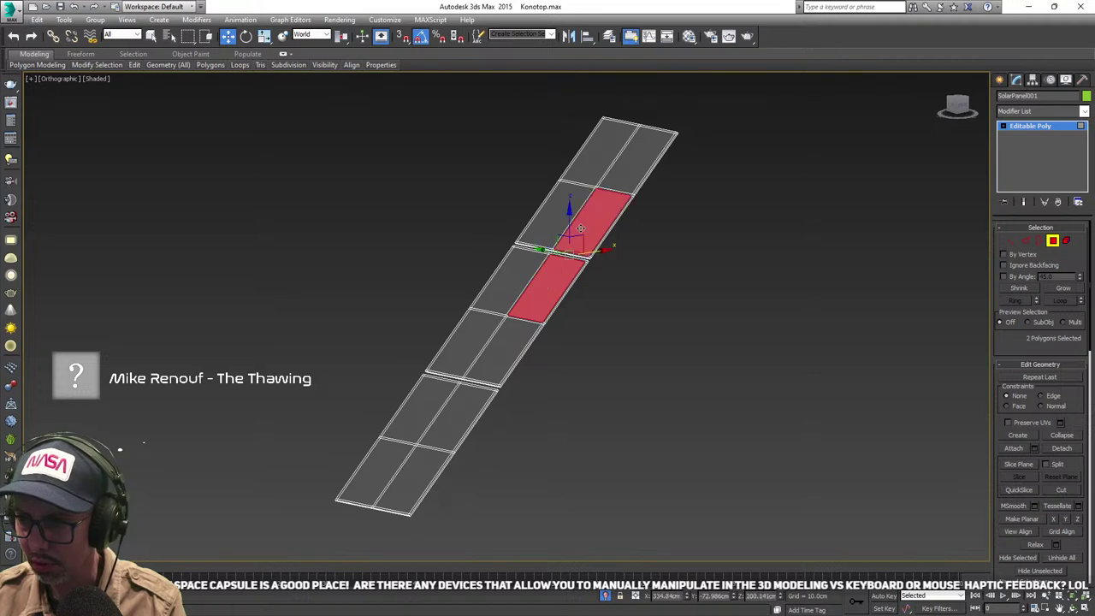
{"action": "left_click", "coordinate": [557, 214], "text": "ctrl"}
{"action": "left_click", "coordinate": [587, 152], "text": "ctrl"}
{"action": "left_click", "coordinate": [633, 170], "text": "ctrl"}
{"action": "left_click", "coordinate": [509, 283], "text": "ctrl"}
{"action": "key", "text": "ctrl+z"}
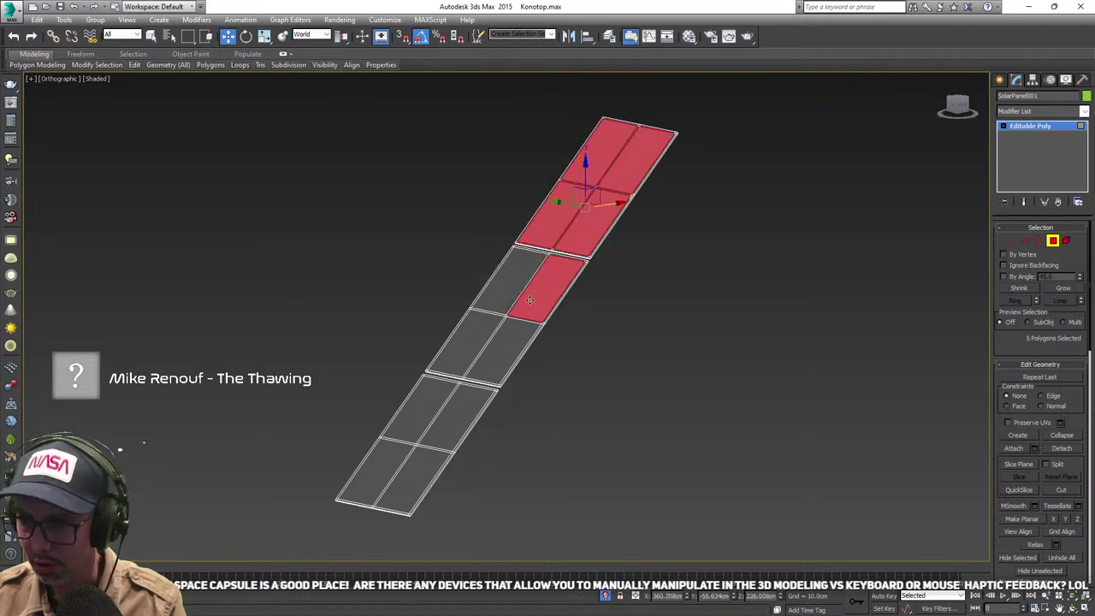
{"action": "left_click", "coordinate": [513, 285], "text": "ctrl"}
{"action": "left_click", "coordinate": [470, 342], "text": "ctrl"}
{"action": "left_click", "coordinate": [513, 348], "text": "ctrl"}
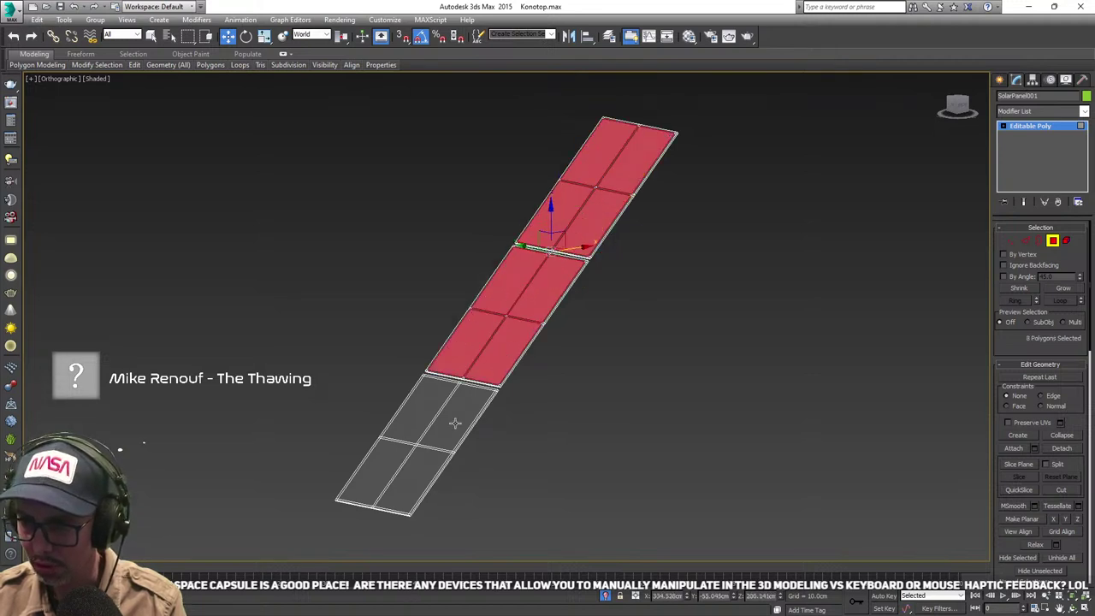
{"action": "left_click", "coordinate": [455, 424], "text": "ctrl"}
{"action": "left_click", "coordinate": [432, 407], "text": "ctrl"}
{"action": "left_click", "coordinate": [382, 456], "text": "ctrl"}
{"action": "left_click", "coordinate": [407, 464], "text": "ctrl"}
- Add the twelve cell faces on the reverse side of the solar panel to the polygon selection
{"action": "middle_click_drag", "start_coordinate": [502, 476], "coordinate": [440, 374], "text": "alt"}
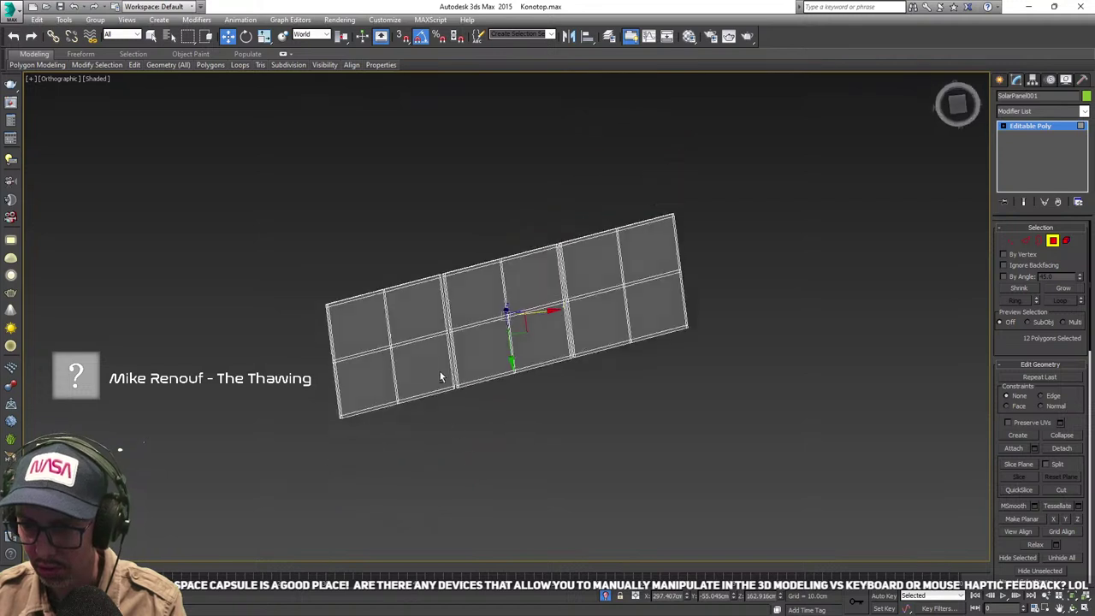
{"action": "left_click", "coordinate": [358, 325], "text": "ctrl"}
{"action": "left_click", "coordinate": [365, 382], "text": "ctrl"}
{"action": "left_click", "coordinate": [427, 369], "text": "ctrl"}
{"action": "left_click", "coordinate": [419, 319], "text": "ctrl"}
{"action": "left_click", "coordinate": [474, 290], "text": "ctrl"}
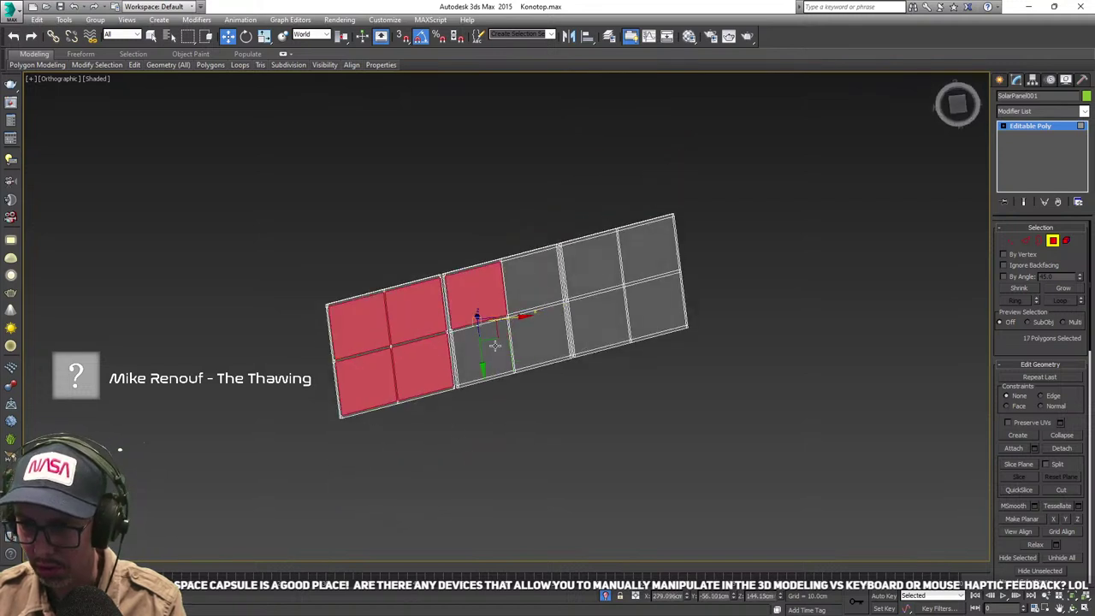
{"action": "left_click", "coordinate": [495, 346], "text": "ctrl"}
{"action": "left_click", "coordinate": [533, 329], "text": "ctrl"}
{"action": "left_click", "coordinate": [531, 283], "text": "ctrl"}
{"action": "left_click", "coordinate": [598, 260], "text": "ctrl"}
{"action": "left_click", "coordinate": [599, 322], "text": "ctrl"}
{"action": "left_click", "coordinate": [657, 307], "text": "ctrl"}
{"action": "left_click", "coordinate": [648, 253], "text": "ctrl"}
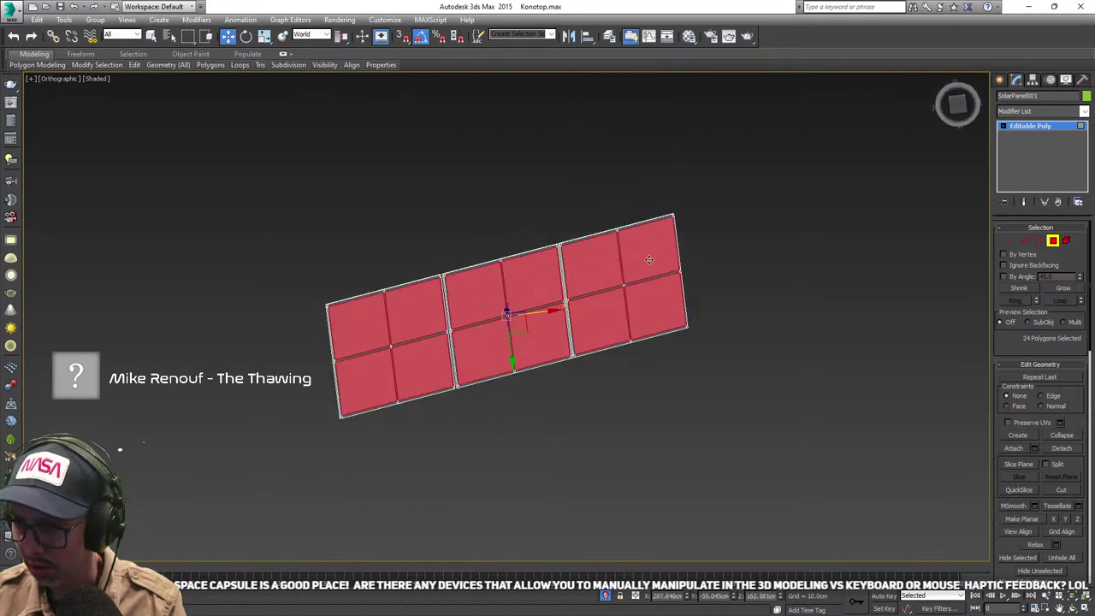
- Set the reference coordinate system to Local for the selected solar cell faces
{"action": "middle_click_drag", "start_coordinate": [649, 261], "coordinate": [622, 418], "text": "alt"}
{"action": "key", "text": "z"}
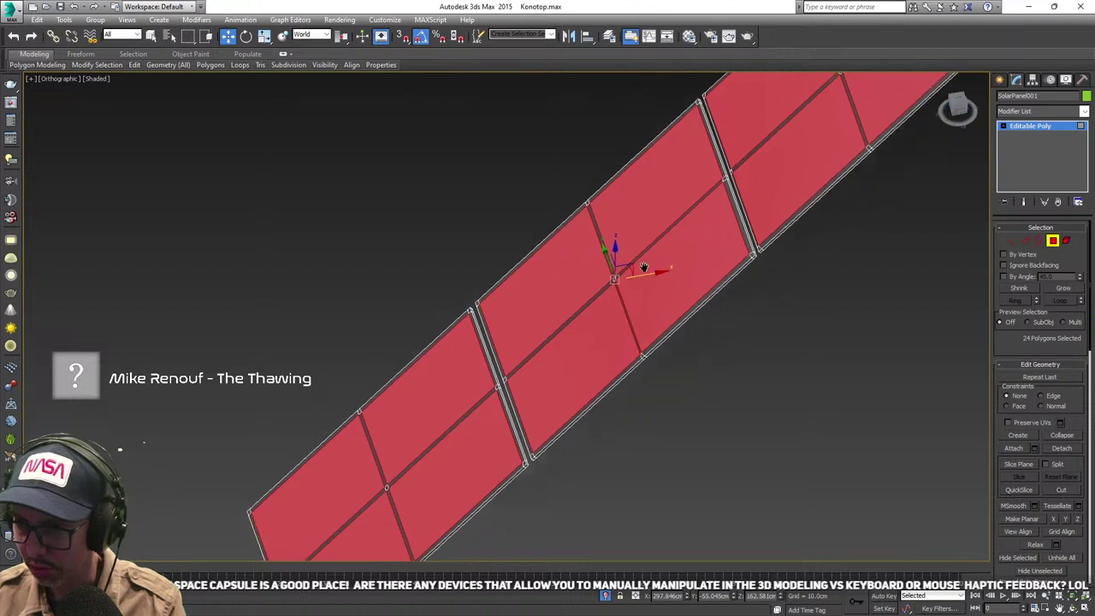
{"action": "left_click", "coordinate": [314, 35]}
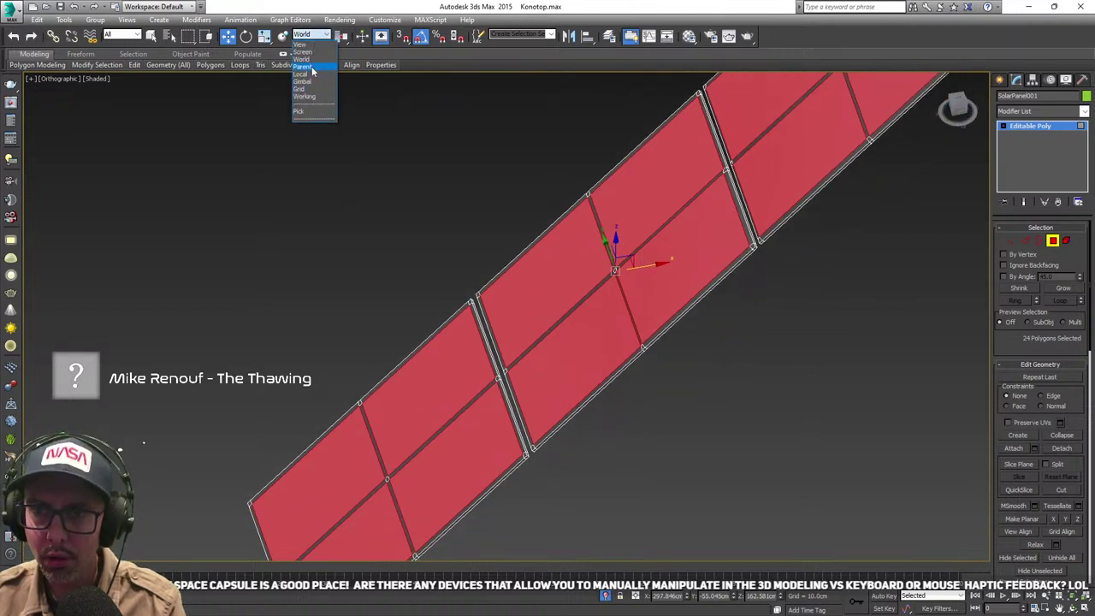
{"action": "left_click", "coordinate": [314, 78]}
- Extrude the selected cell faces on both sides of the solar panel with a height of 0.689 cm
{"action": "left_click_drag", "start_coordinate": [1074, 400], "coordinate": [1071, 437]}
{"action": "scroll", "coordinate": [1057, 432], "scroll_direction": "down", "scroll_amount": 5}
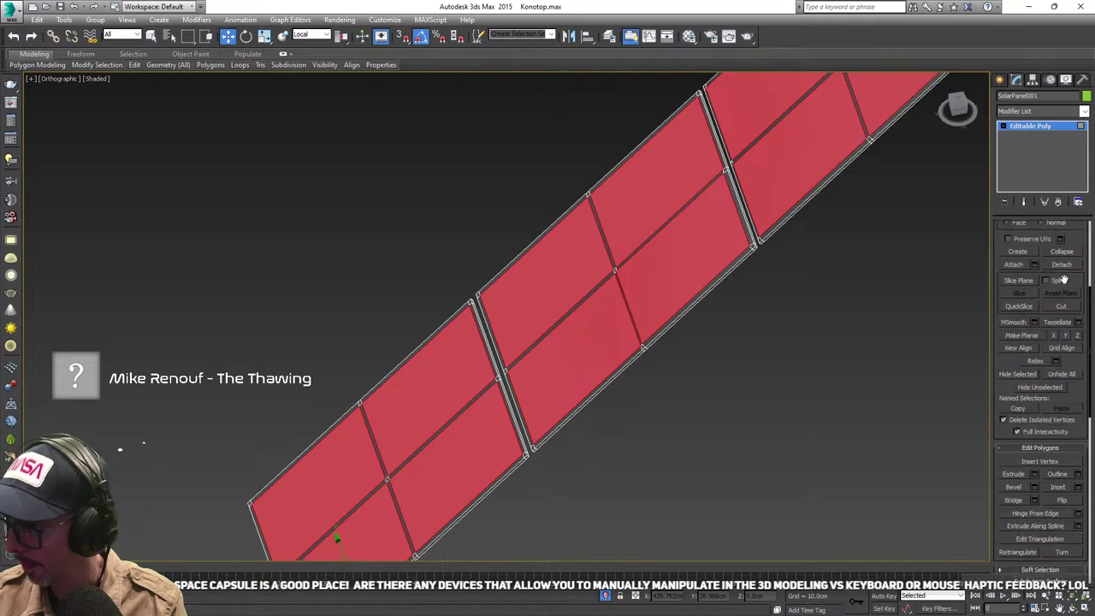
{"action": "left_click", "coordinate": [1035, 423]}
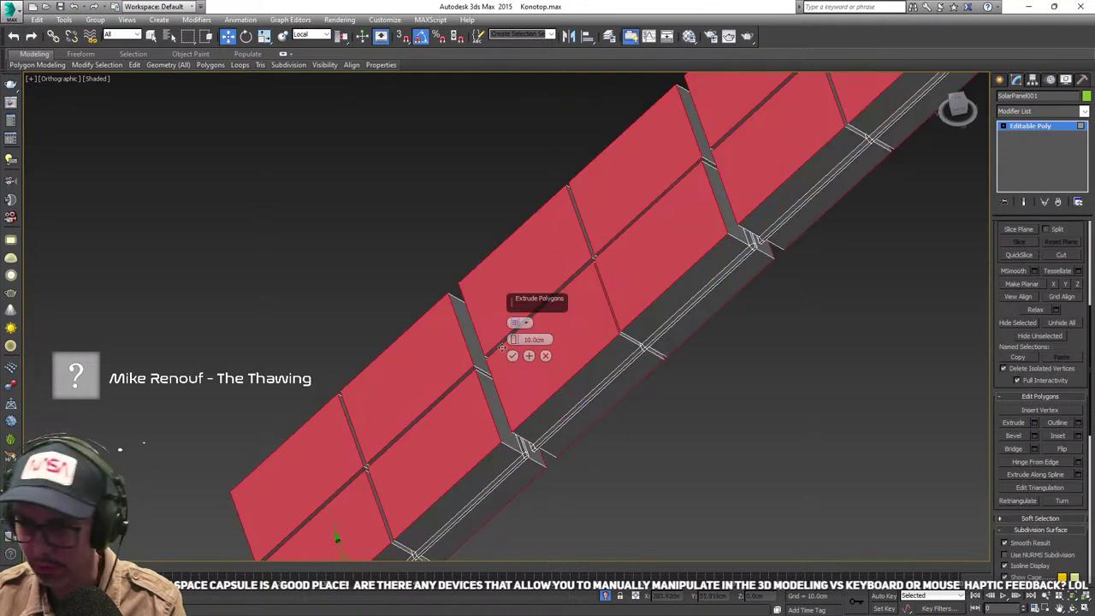
{"action": "mouse_move", "coordinate": [514, 354]}
{"action": "middle_mouse_down", "text": "alt"}
{"action": "mouse_move", "coordinate": [587, 317]}
{"action": "mouse_move", "coordinate": [517, 343]}
{"action": "middle_mouse_up", "text": "alt"}
{"action": "left_click_drag", "start_coordinate": [516, 343], "coordinate": [513, 354]}
{"action": "scroll", "coordinate": [513, 347], "scroll_direction": "up", "scroll_amount": 3}
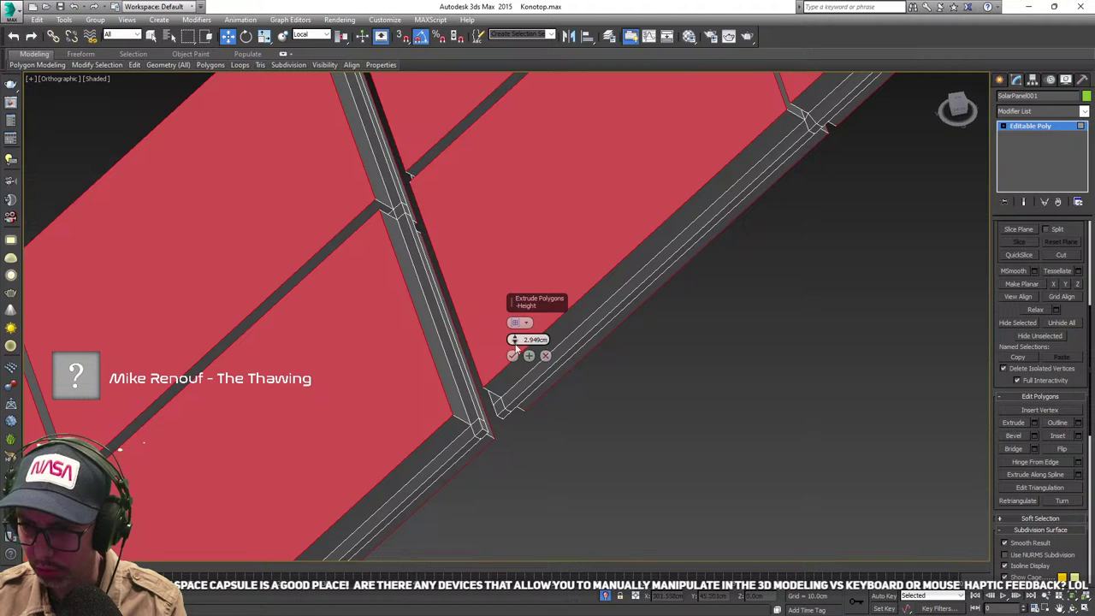
{"action": "scroll", "coordinate": [536, 348], "scroll_direction": "up", "scroll_amount": 1}
{"action": "scroll", "coordinate": [536, 346], "scroll_direction": "down", "scroll_amount": 8}
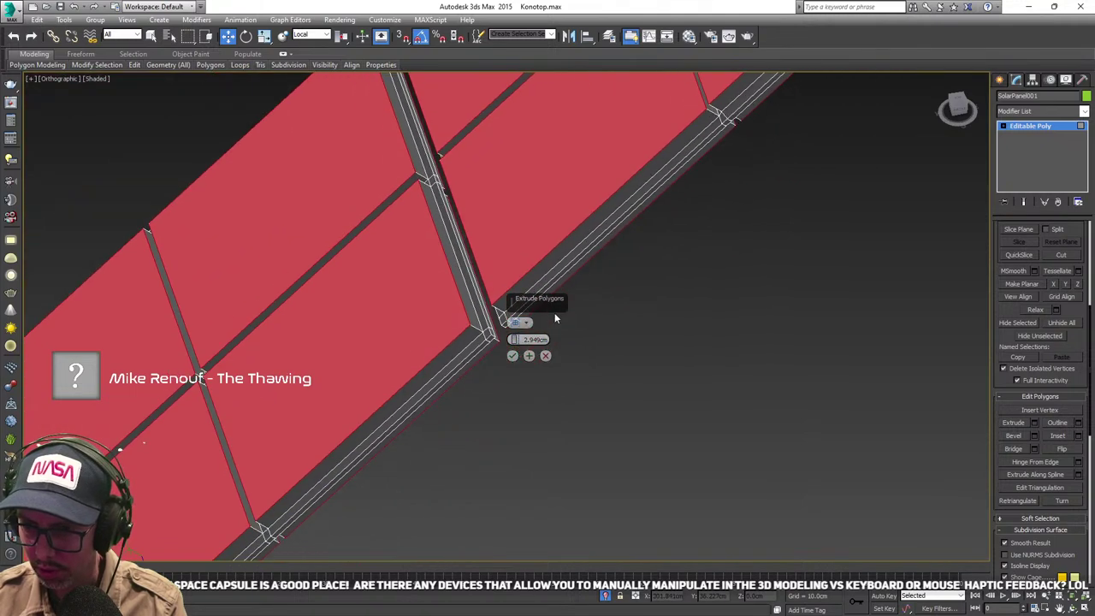
{"action": "middle_click_drag", "start_coordinate": [573, 327], "coordinate": [573, 341], "text": "alt"}
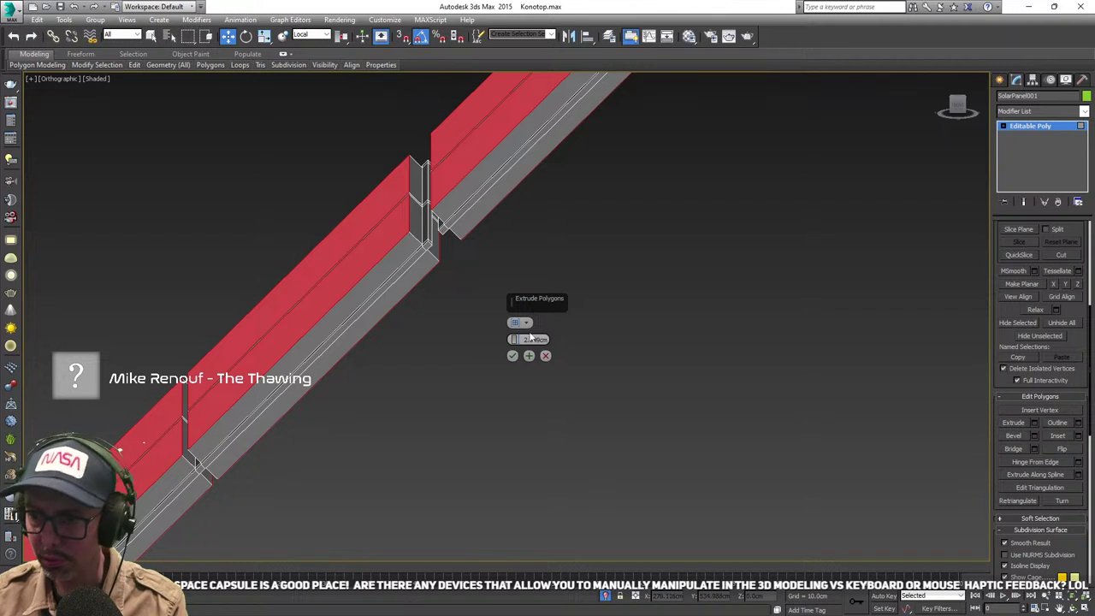
{"action": "mouse_move", "coordinate": [516, 340]}
{"action": "left_mouse_down"}
{"action": "mouse_move", "coordinate": [516, 385]}
{"action": "mouse_move", "coordinate": [513, 351]}
{"action": "left_mouse_up"}
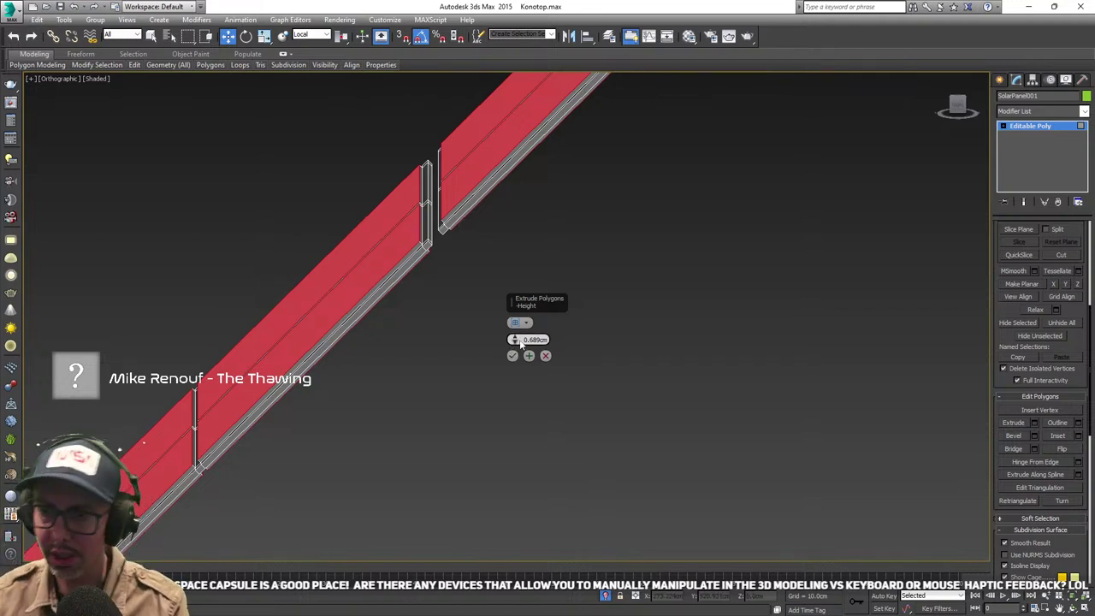
{"action": "left_click", "coordinate": [512, 356]}
- Clear the face selection and inspect the extruded cells across the whole solar panel
{"action": "middle_click_drag", "start_coordinate": [511, 362], "coordinate": [584, 393], "text": "alt"}
{"action": "left_click", "coordinate": [648, 364]}
{"action": "scroll", "coordinate": [650, 365], "scroll_direction": "down", "scroll_amount": 4}
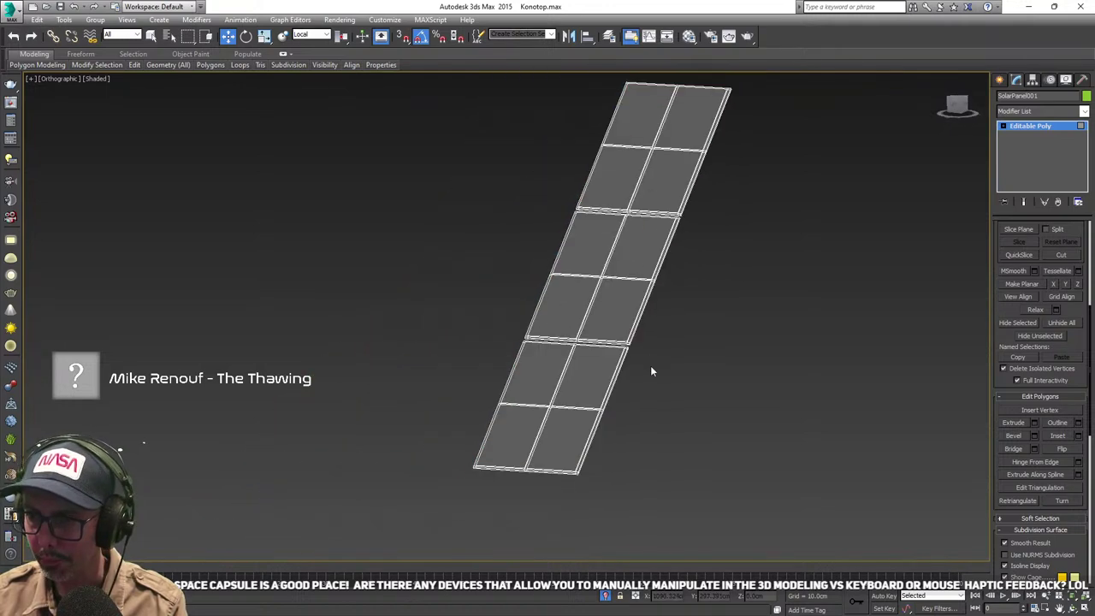
{"action": "scroll", "coordinate": [568, 399], "scroll_direction": "down", "scroll_amount": 2}
{"action": "middle_click_drag", "start_coordinate": [844, 259], "coordinate": [793, 294]}
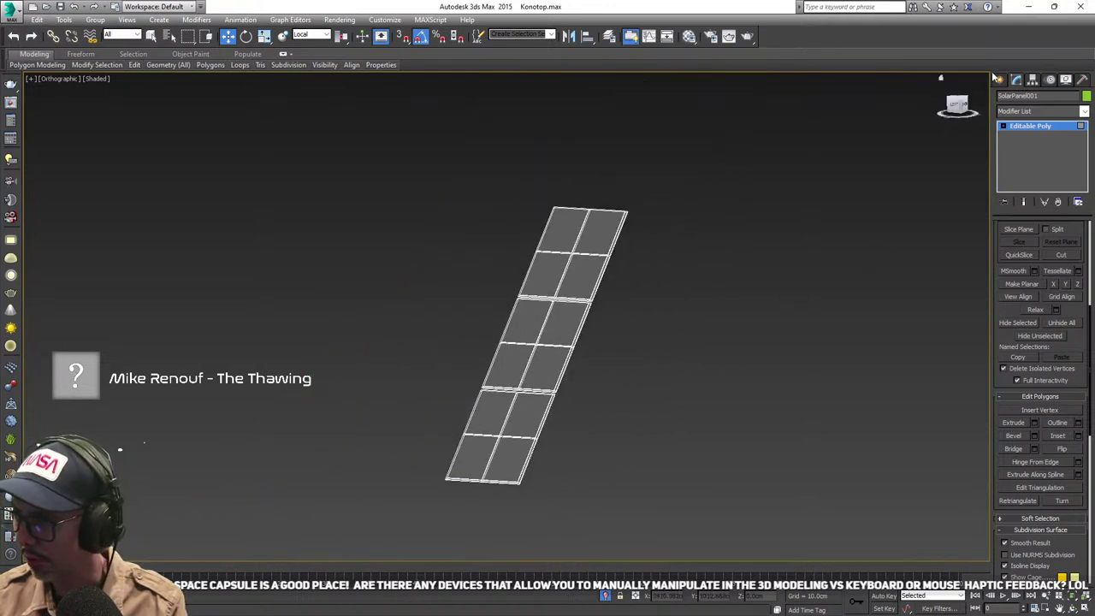
- End the solar panel's isolation and examine how its inner end sits against the spacecraft hull
{"action": "left_click", "coordinate": [1000, 79]}
{"action": "middle_click_drag", "start_coordinate": [750, 247], "coordinate": [596, 348], "text": "alt"}
{"action": "left_click", "coordinate": [606, 596]}
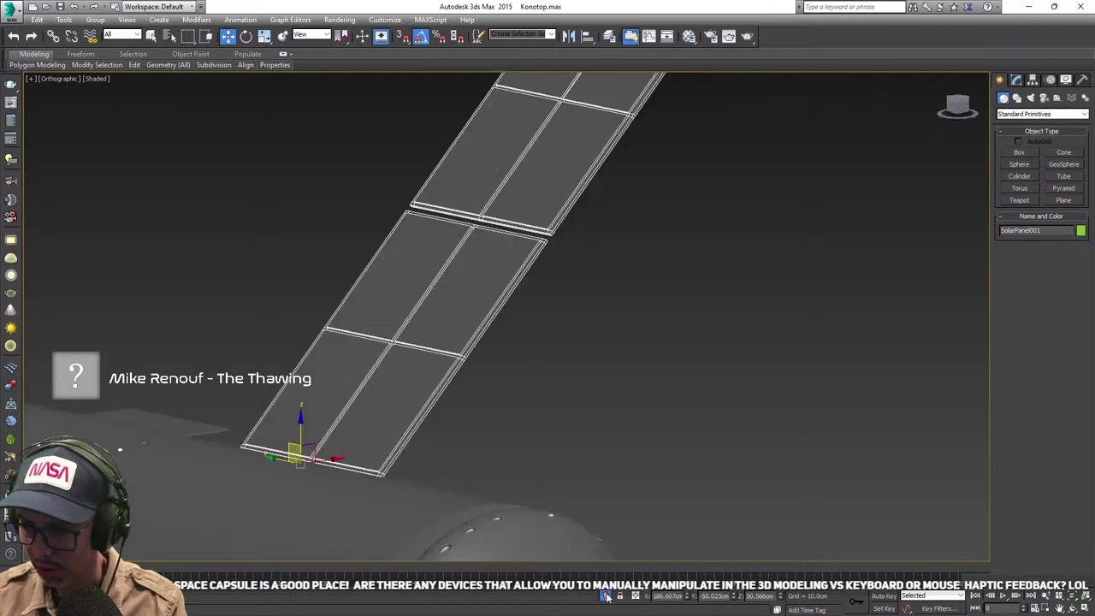
{"action": "middle_click_drag", "start_coordinate": [560, 414], "coordinate": [608, 363]}
{"action": "scroll", "coordinate": [608, 365], "scroll_direction": "down", "scroll_amount": 3}
{"action": "middle_click_drag", "start_coordinate": [487, 415], "coordinate": [417, 355]}
{"action": "scroll", "coordinate": [550, 345], "scroll_direction": "down", "scroll_amount": 2}
{"action": "scroll", "coordinate": [469, 357], "scroll_direction": "up", "scroll_amount": 3}
{"action": "scroll", "coordinate": [468, 356], "scroll_direction": "up", "scroll_amount": 3}
{"action": "scroll", "coordinate": [468, 356], "scroll_direction": "down", "scroll_amount": 4}
{"action": "middle_click_drag", "start_coordinate": [331, 336], "coordinate": [428, 348]}
{"action": "scroll", "coordinate": [429, 347], "scroll_direction": "up", "scroll_amount": 3}
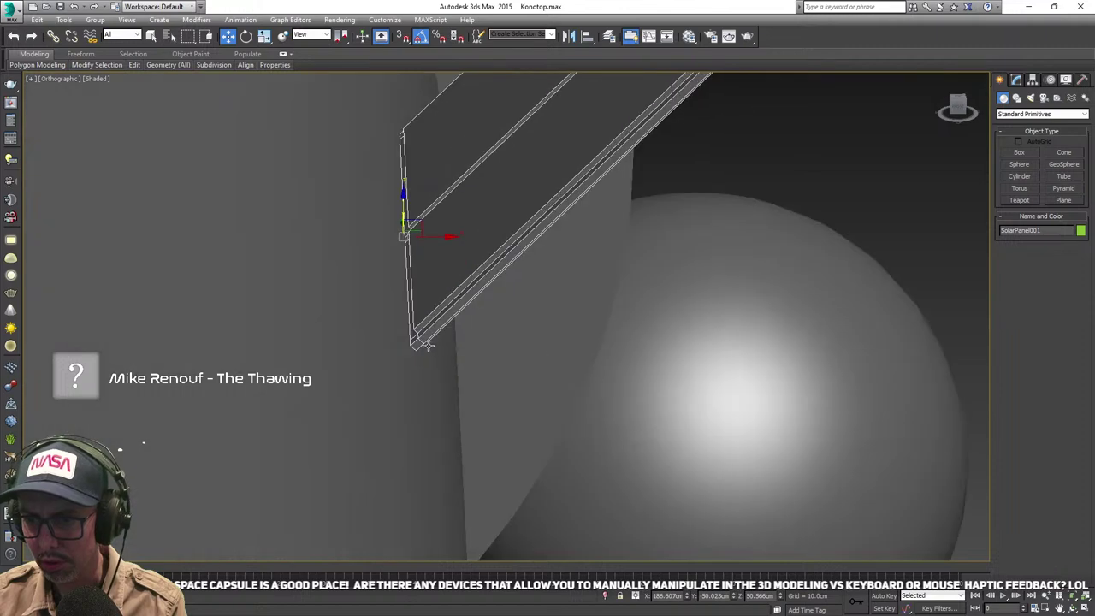
{"action": "middle_click_drag", "start_coordinate": [428, 289], "coordinate": [437, 358]}
- Isolate the hull cylinder together with the adjoining solar panel
{"action": "left_click", "coordinate": [434, 358]}
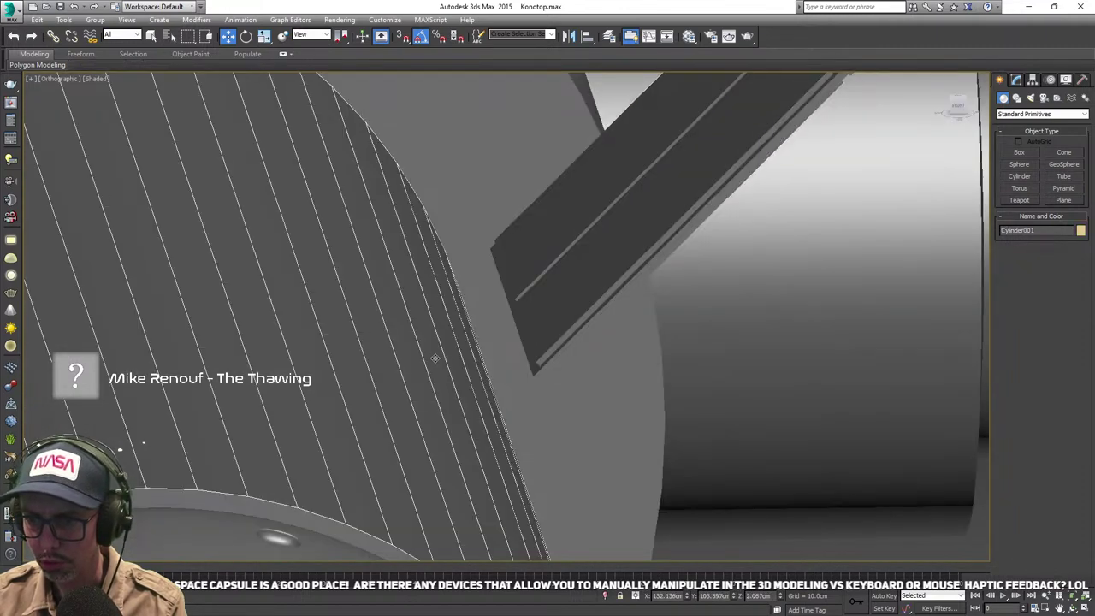
{"action": "left_click", "coordinate": [548, 306], "text": "ctrl"}
{"action": "scroll", "coordinate": [536, 353], "scroll_direction": "down", "scroll_amount": 8}
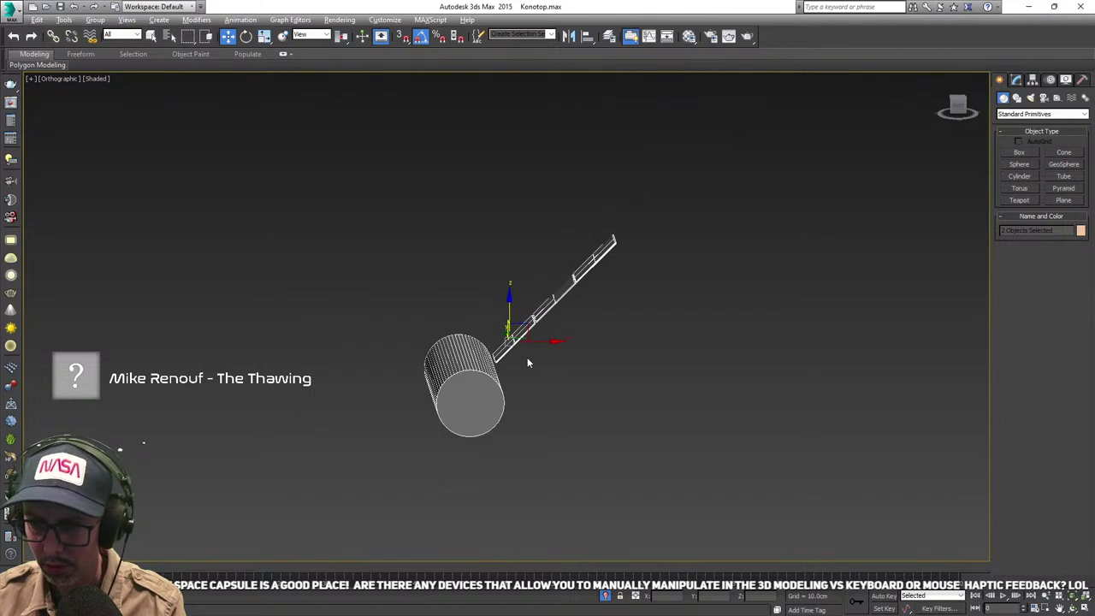
- Rotate the solar panel in the front view until it lies horizontal, level with the cylinder's centre
{"action": "key", "text": "f"}
{"action": "scroll", "coordinate": [525, 354], "scroll_direction": "down", "scroll_amount": 2}
{"action": "left_click", "coordinate": [522, 351]}
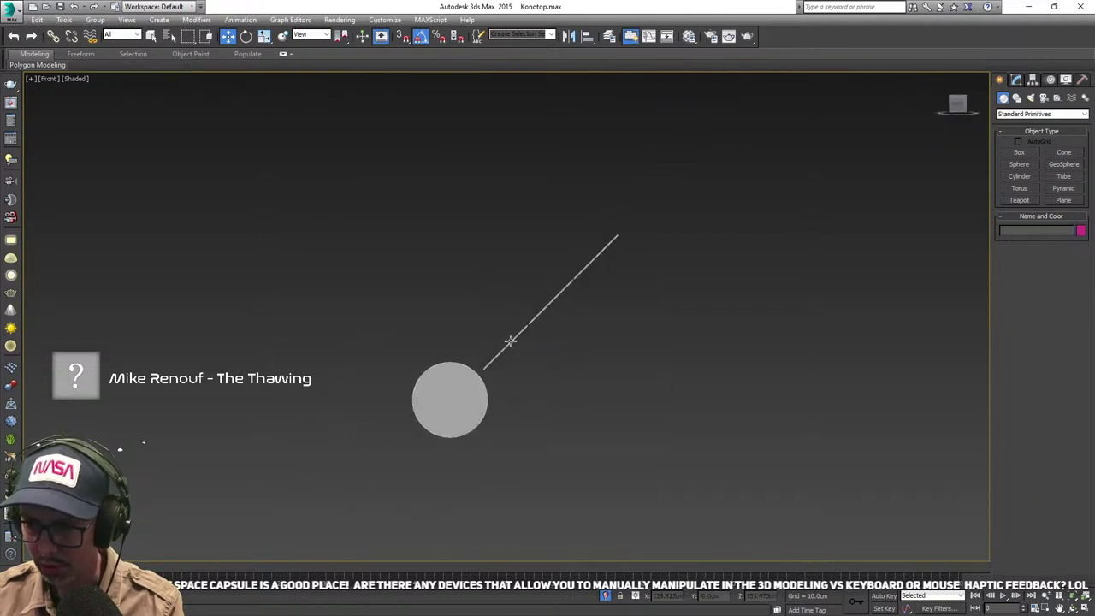
{"action": "left_click", "coordinate": [511, 343]}
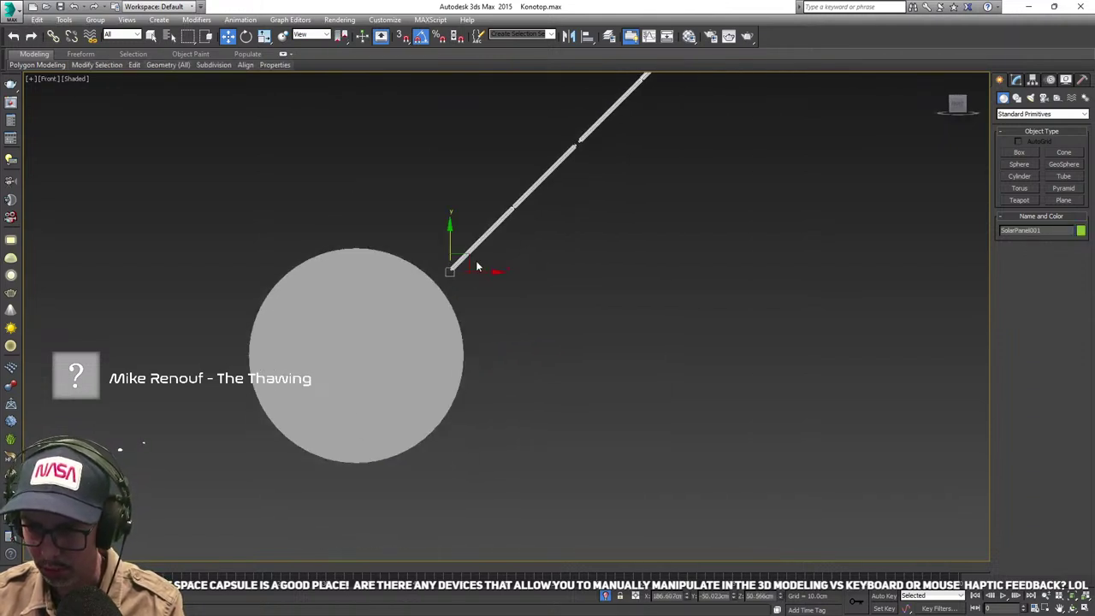
{"action": "key", "text": "e"}
{"action": "left_click_drag", "start_coordinate": [476, 246], "coordinate": [501, 339]}
{"action": "key", "text": "w"}
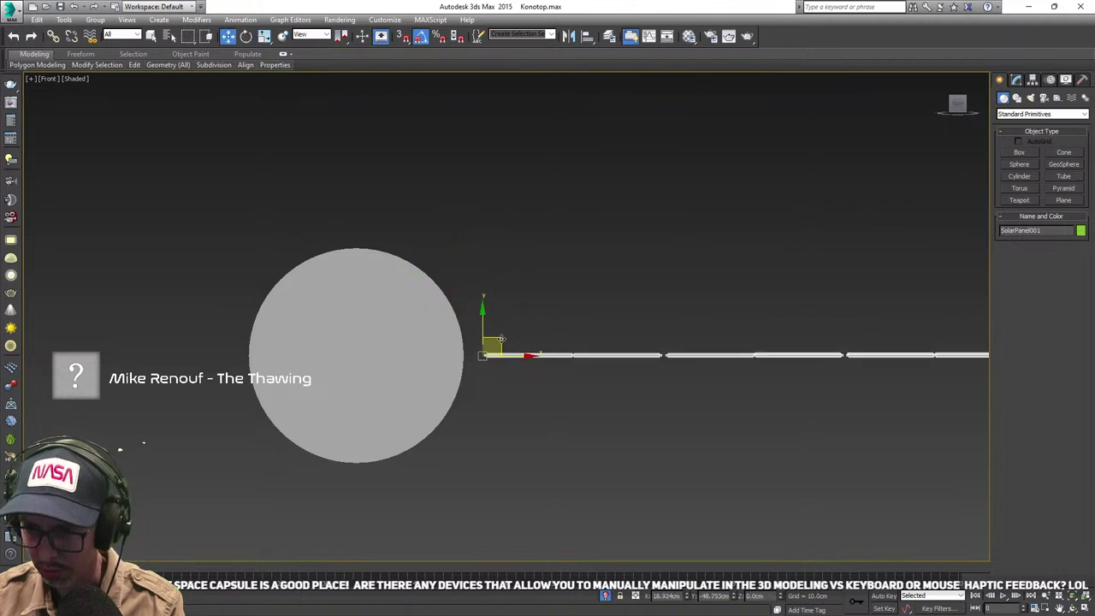
- Create a thin box about 38.3 cm wide, 2.3 cm long and 2 cm high beside the panel's inner end in the top view
{"action": "middle_click_drag", "start_coordinate": [496, 388], "coordinate": [479, 392], "text": "alt"}
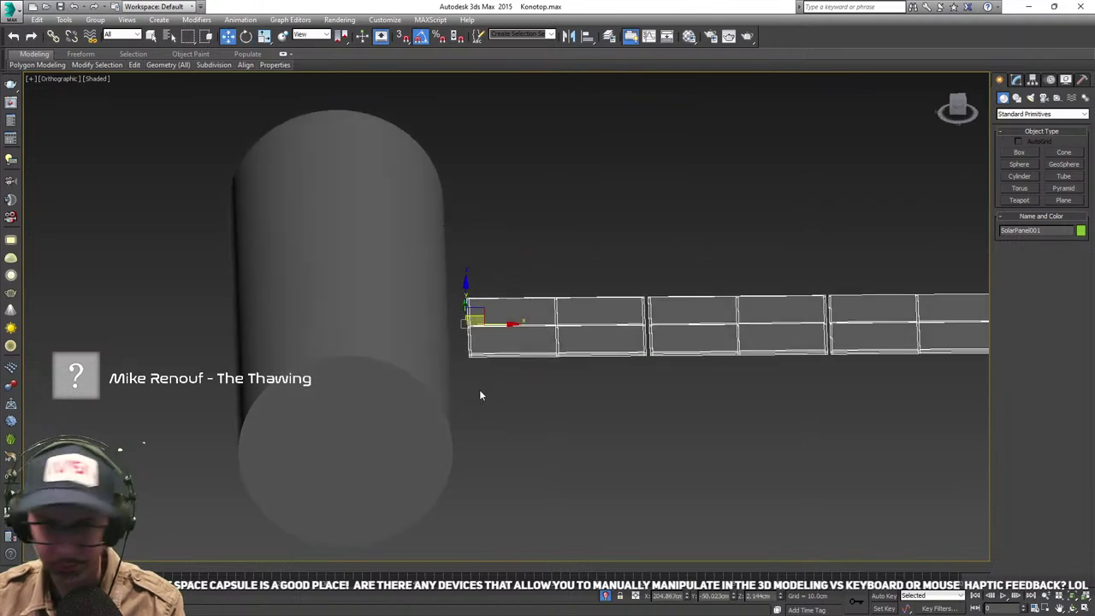
{"action": "middle_click_drag", "start_coordinate": [574, 390], "coordinate": [554, 377]}
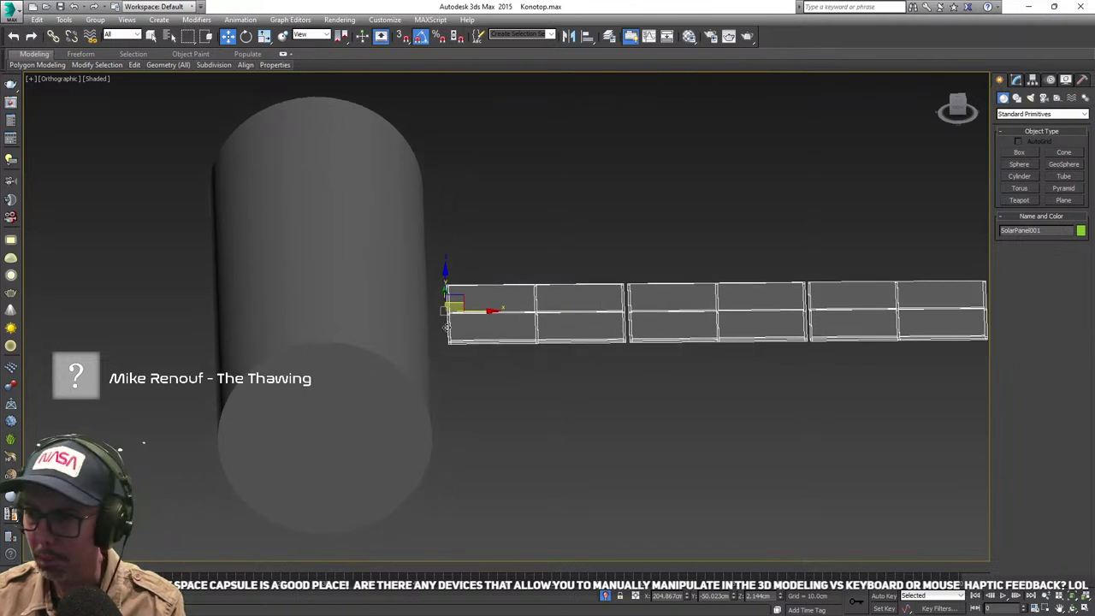
{"action": "key", "text": "t"}
{"action": "scroll", "coordinate": [482, 325], "scroll_direction": "up", "scroll_amount": 5}
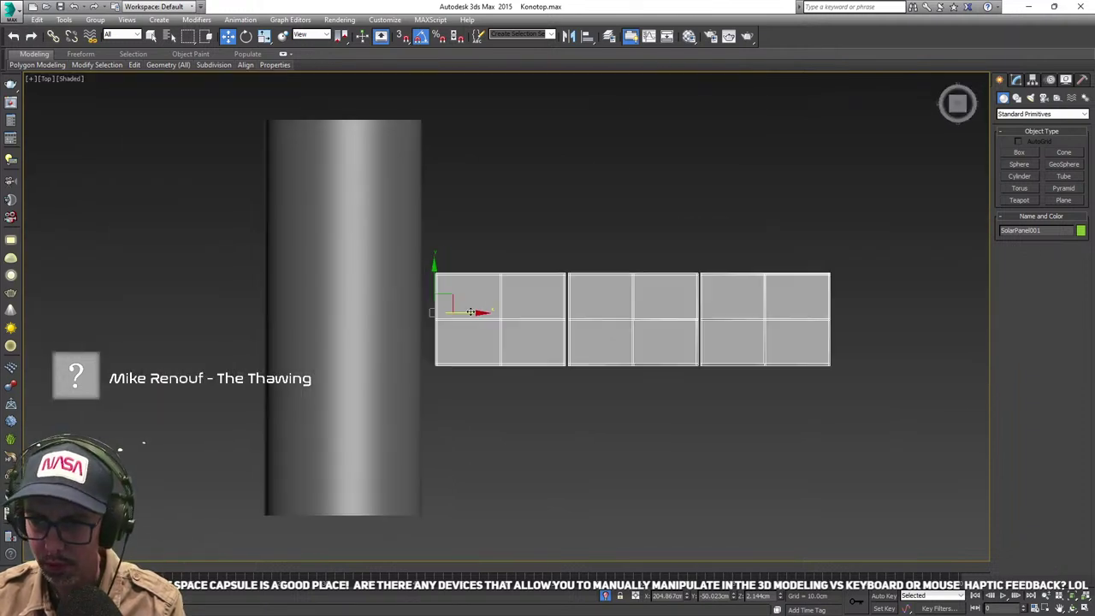
{"action": "left_click", "coordinate": [1019, 153]}
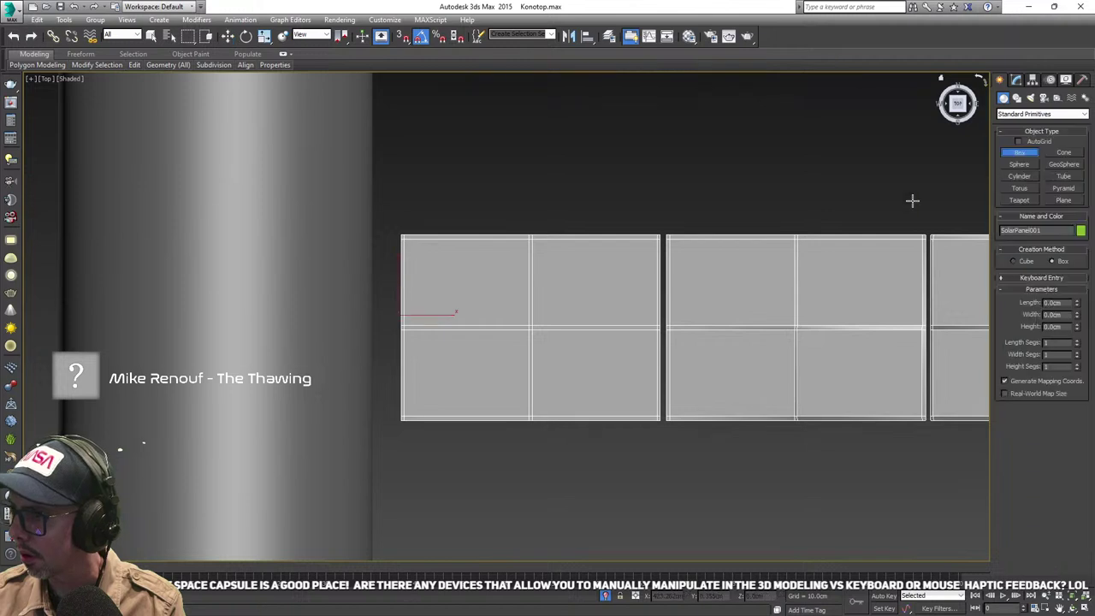
{"action": "middle_click_drag", "start_coordinate": [396, 265], "coordinate": [350, 247]}
{"action": "left_click_drag", "start_coordinate": [373, 186], "coordinate": [467, 191]}
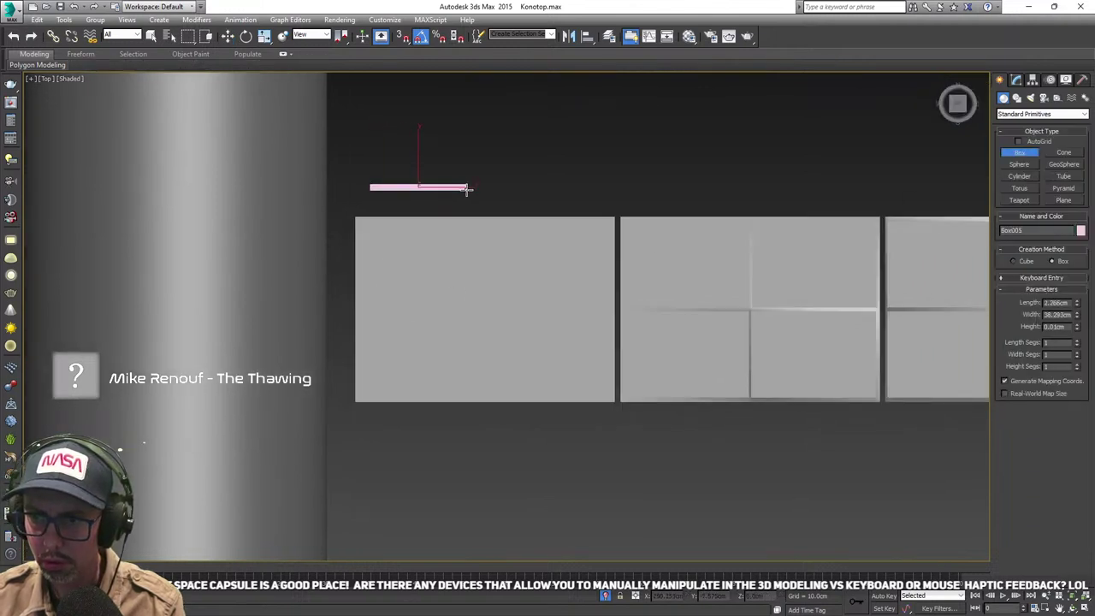
{"action": "left_click", "coordinate": [469, 185]}
{"action": "scroll", "coordinate": [474, 197], "scroll_direction": "down", "scroll_amount": 3}
{"action": "left_click", "coordinate": [464, 207]}
{"action": "key", "text": "w"}
- Move the thin box across the gap so it overlaps both the cylinder and the panel's inner end
{"action": "scroll", "coordinate": [465, 205], "scroll_direction": "up", "scroll_amount": 8}
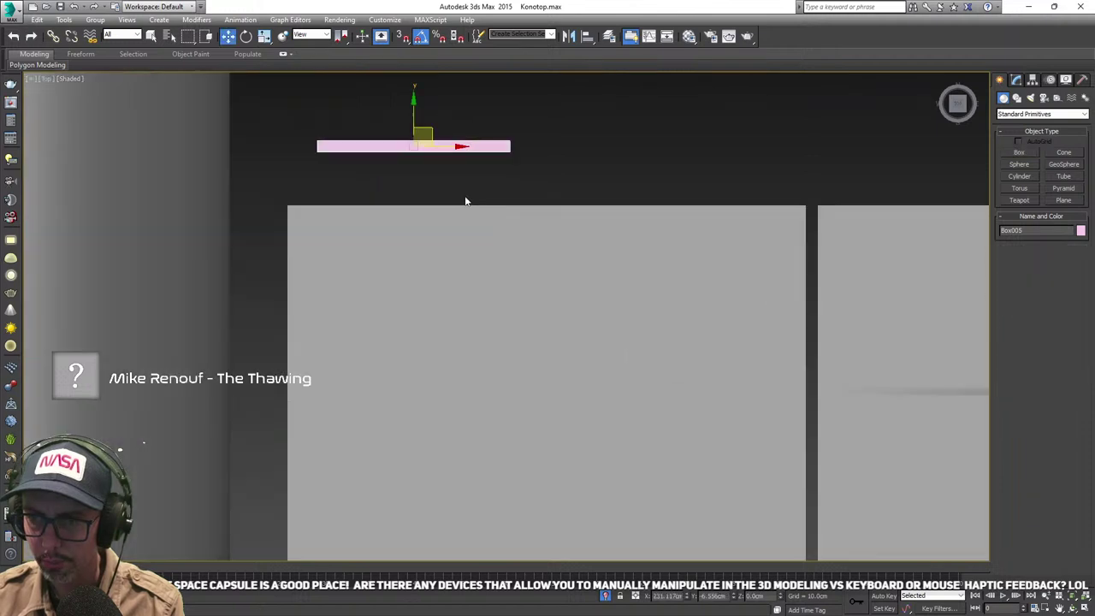
{"action": "left_click_drag", "start_coordinate": [434, 126], "coordinate": [293, 264]}
{"action": "middle_click_drag", "start_coordinate": [292, 264], "coordinate": [340, 219], "text": "alt"}
{"action": "key", "text": "f"}
{"action": "middle_click_drag", "start_coordinate": [497, 275], "coordinate": [374, 291]}
{"action": "scroll", "coordinate": [415, 296], "scroll_direction": "down", "scroll_amount": 3}
{"action": "left_click", "coordinate": [1017, 80]}
{"action": "middle_click_drag", "start_coordinate": [711, 282], "coordinate": [660, 254]}
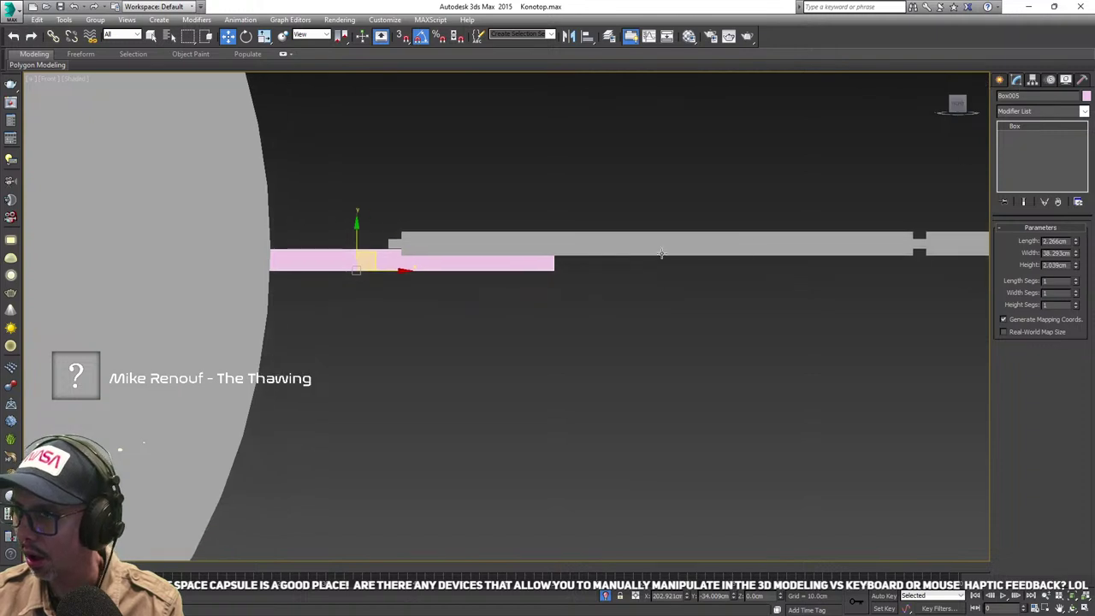
- Convert the box to Editable Poly and prepare its vertices for editing in the wireframe front view
{"action": "right_click", "coordinate": [1028, 126]}
{"action": "right_click", "coordinate": [1030, 128]}
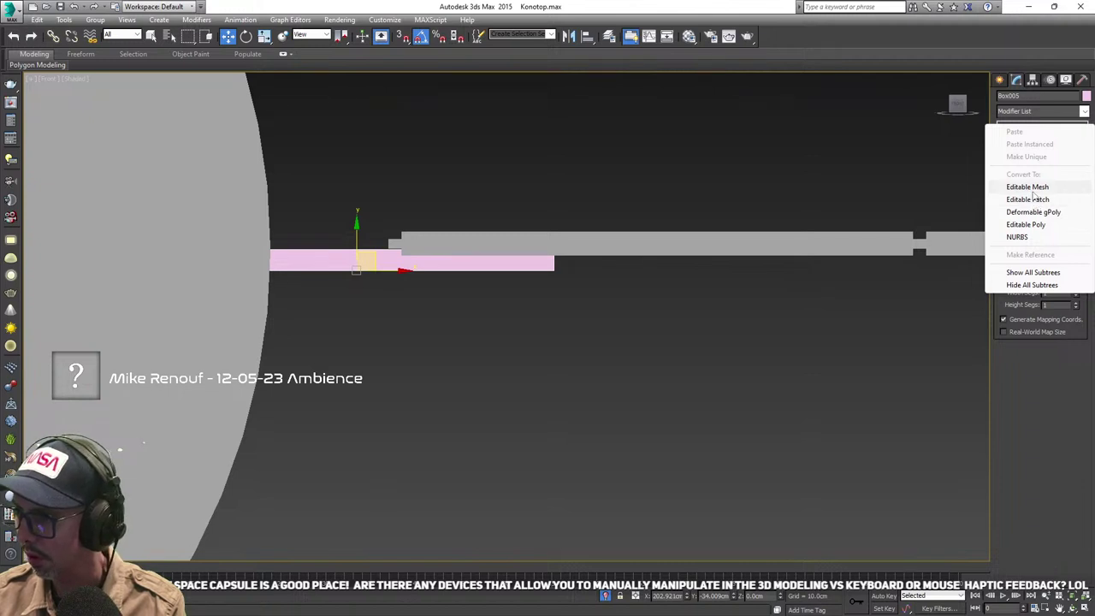
{"action": "left_click", "coordinate": [1034, 225]}
{"action": "scroll", "coordinate": [599, 282], "scroll_direction": "down", "scroll_amount": 2}
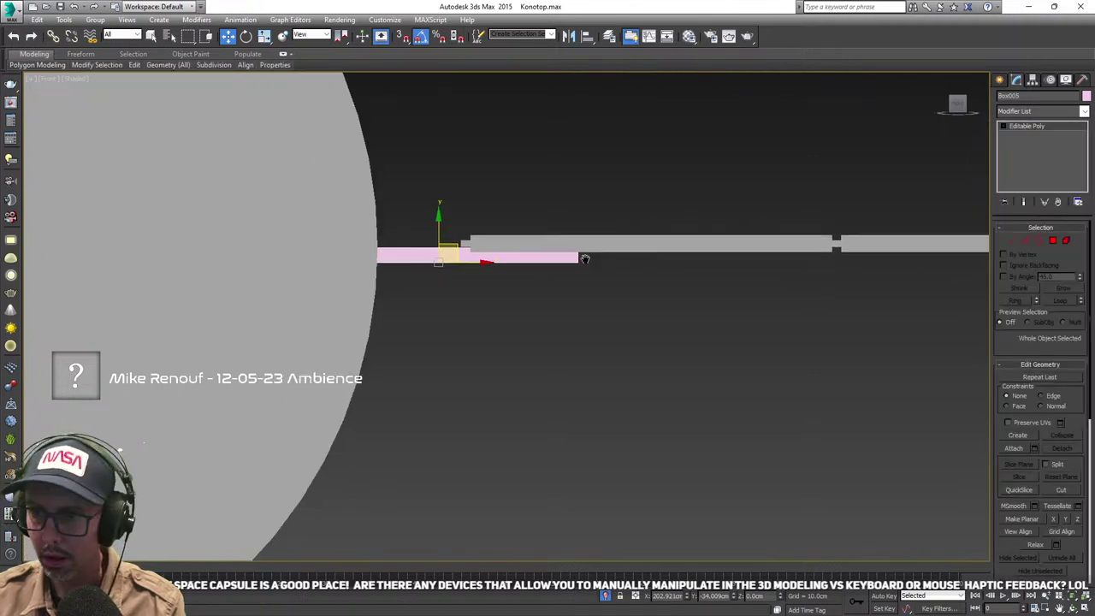
{"action": "key", "text": "1"}
{"action": "key", "text": "F3"}
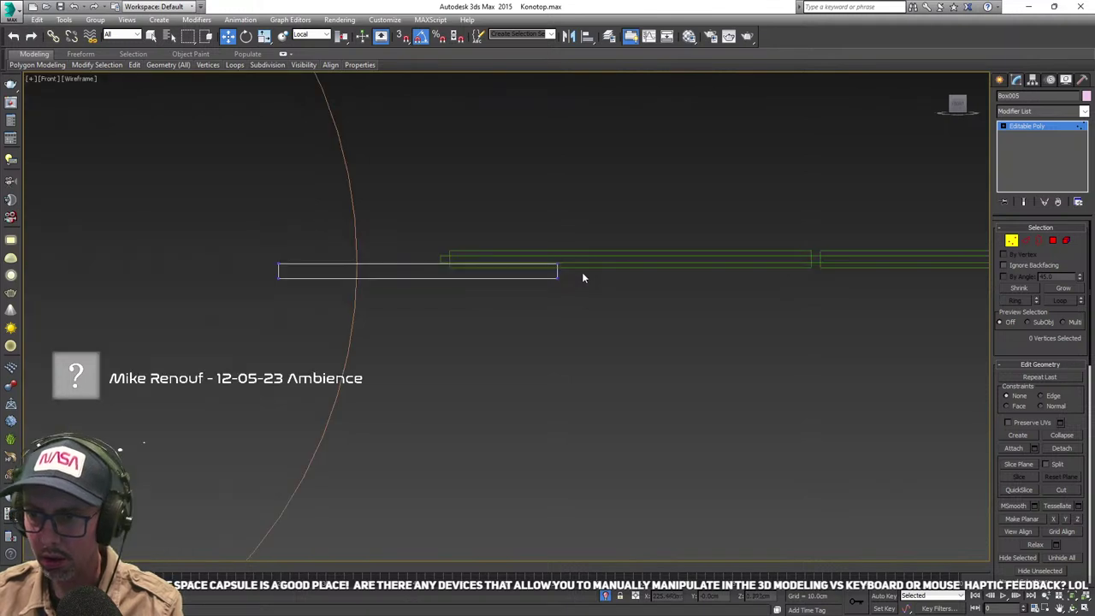
- Use the View coordinate system to thin the box vertically and align it with the solar panel's centre plane
{"action": "left_click_drag", "start_coordinate": [582, 272], "coordinate": [180, 206]}
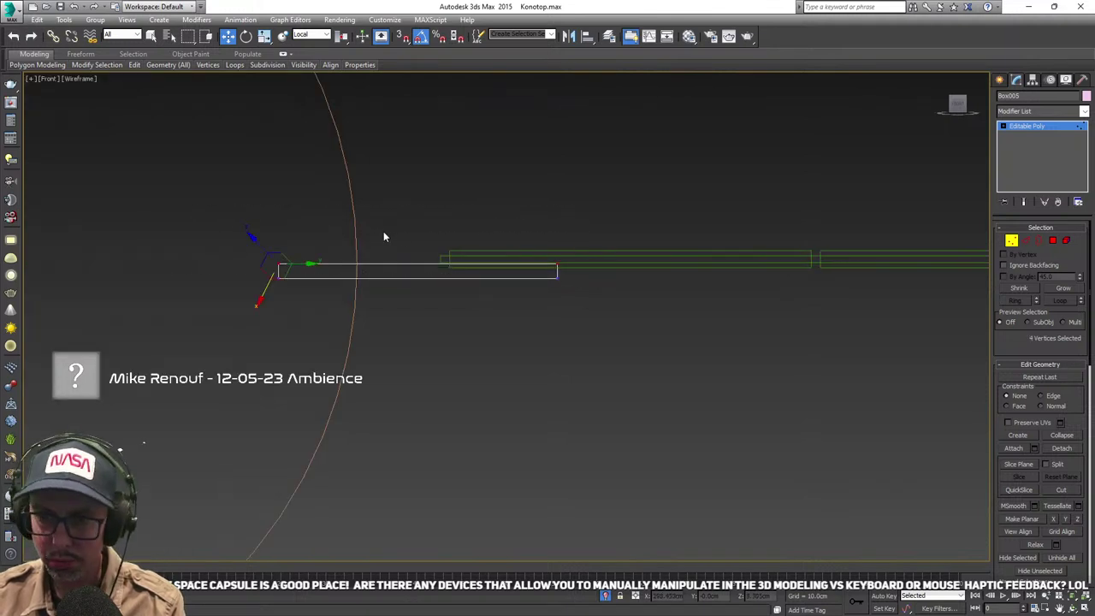
{"action": "left_click", "coordinate": [312, 34]}
{"action": "left_click", "coordinate": [306, 47]}
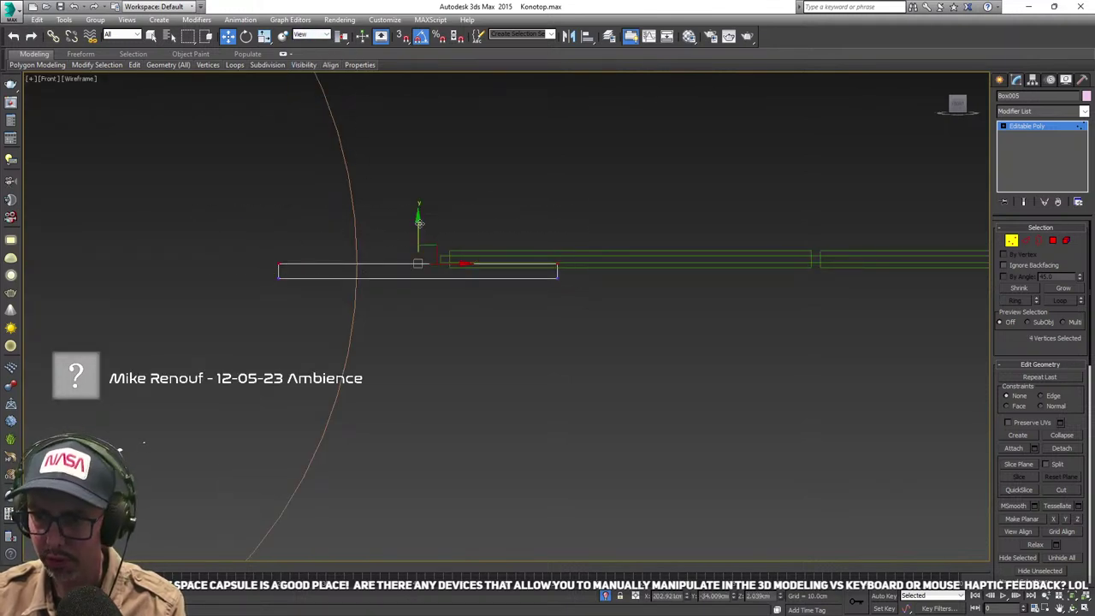
{"action": "mouse_move", "coordinate": [419, 229]}
{"action": "left_mouse_down"}
{"action": "mouse_move", "coordinate": [419, 243]}
{"action": "mouse_move", "coordinate": [418, 230]}
{"action": "left_mouse_up"}
{"action": "left_click", "coordinate": [1019, 240]}
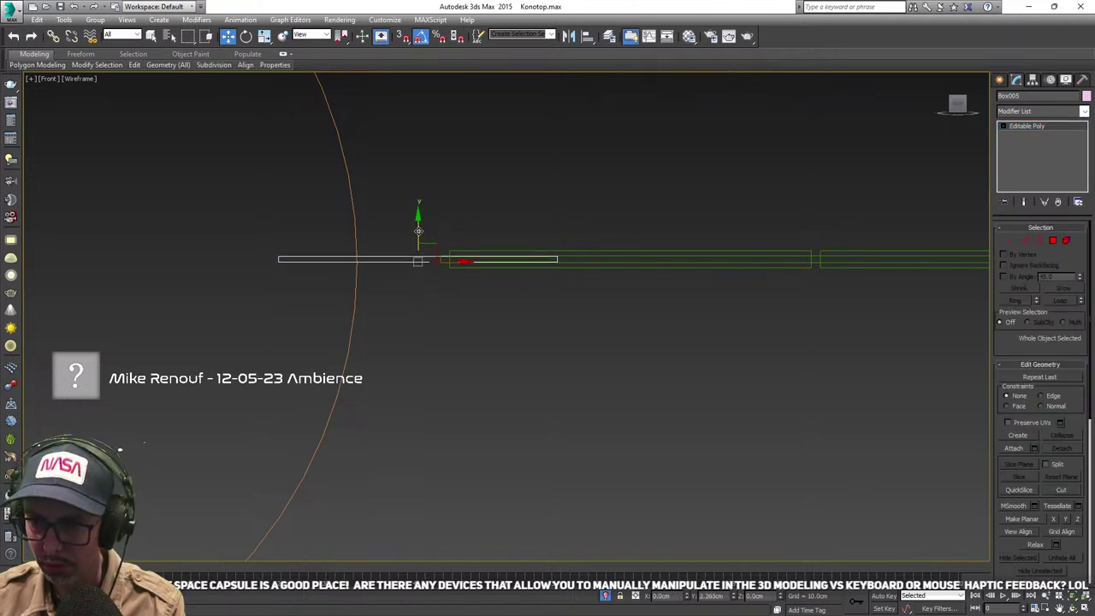
- Move the box along Y in the top view to just inside the panel's upper edge
{"action": "scroll", "coordinate": [418, 230], "scroll_direction": "down", "scroll_amount": 3}
{"action": "key", "text": "t"}
{"action": "scroll", "coordinate": [449, 263], "scroll_direction": "up", "scroll_amount": 4}
{"action": "scroll", "coordinate": [480, 252], "scroll_direction": "up", "scroll_amount": 3}
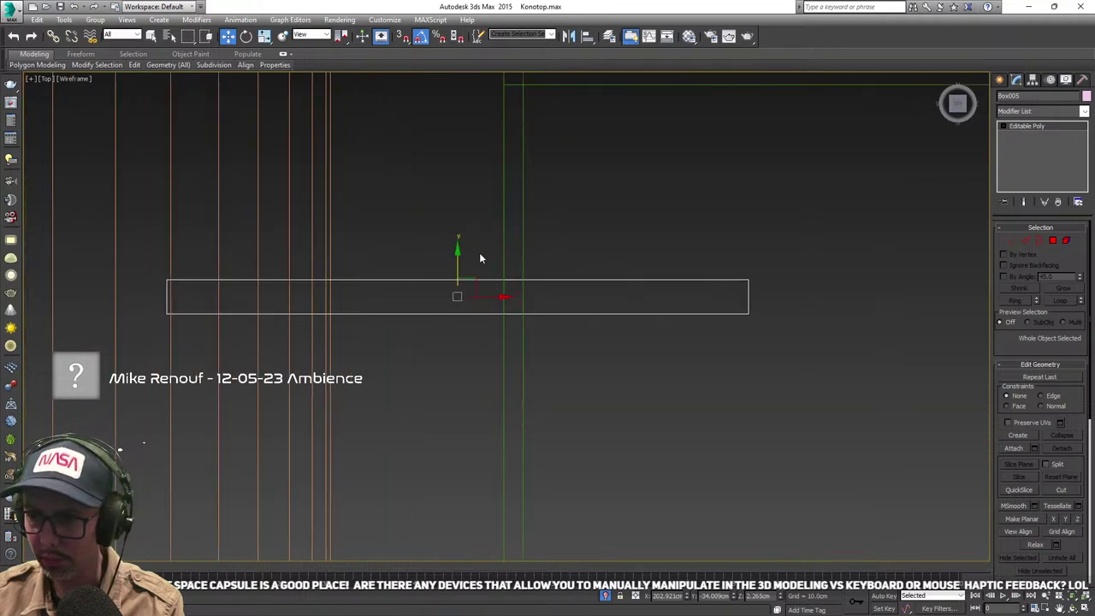
{"action": "scroll", "coordinate": [466, 248], "scroll_direction": "down", "scroll_amount": 3}
{"action": "left_click_drag", "start_coordinate": [461, 234], "coordinate": [460, 190]}
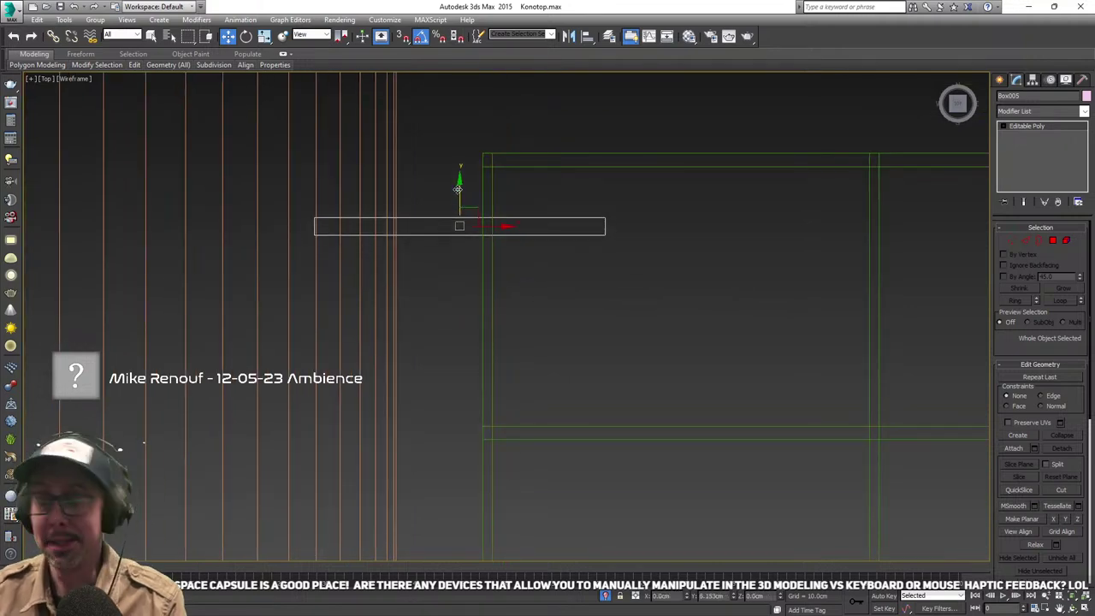
- Shorten the strut by moving its end vertices so it just spans from the cylinder wall to the panel's frame
{"action": "left_click", "coordinate": [1012, 240]}
{"action": "left_click_drag", "start_coordinate": [632, 193], "coordinate": [587, 253]}
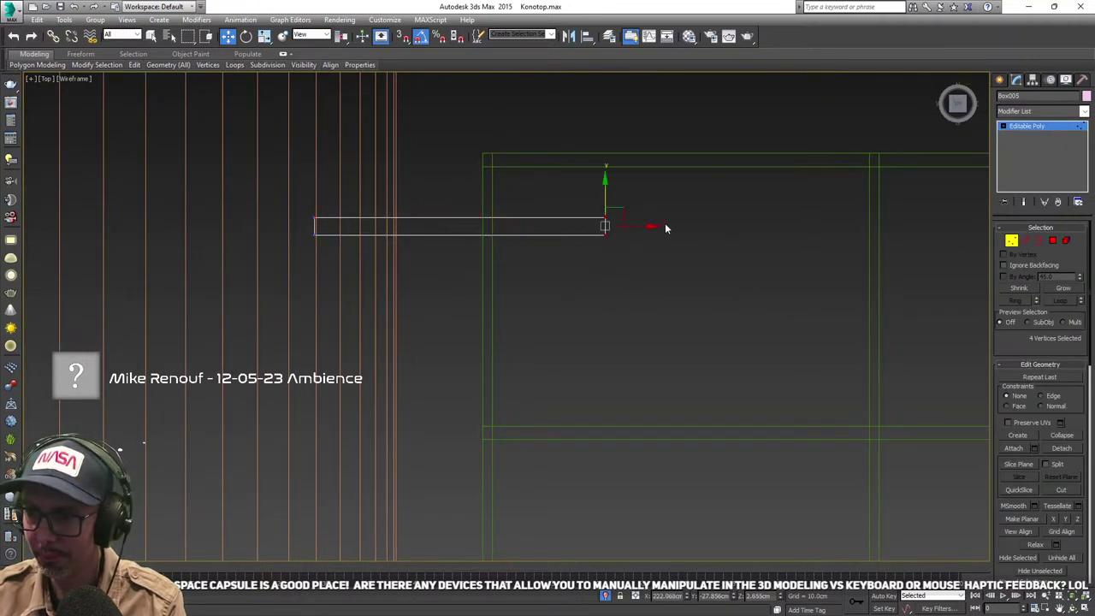
{"action": "left_click_drag", "start_coordinate": [665, 227], "coordinate": [555, 226]}
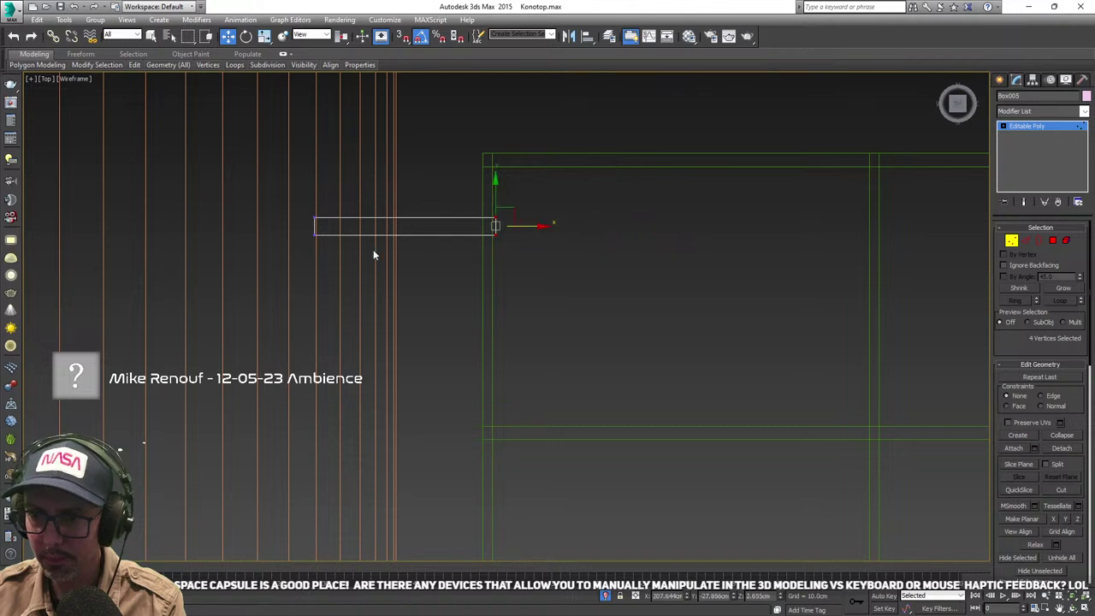
{"action": "left_click_drag", "start_coordinate": [373, 255], "coordinate": [286, 200]}
{"action": "left_click_drag", "start_coordinate": [346, 226], "coordinate": [410, 228]}
{"action": "scroll", "coordinate": [416, 232], "scroll_direction": "down", "scroll_amount": 4}
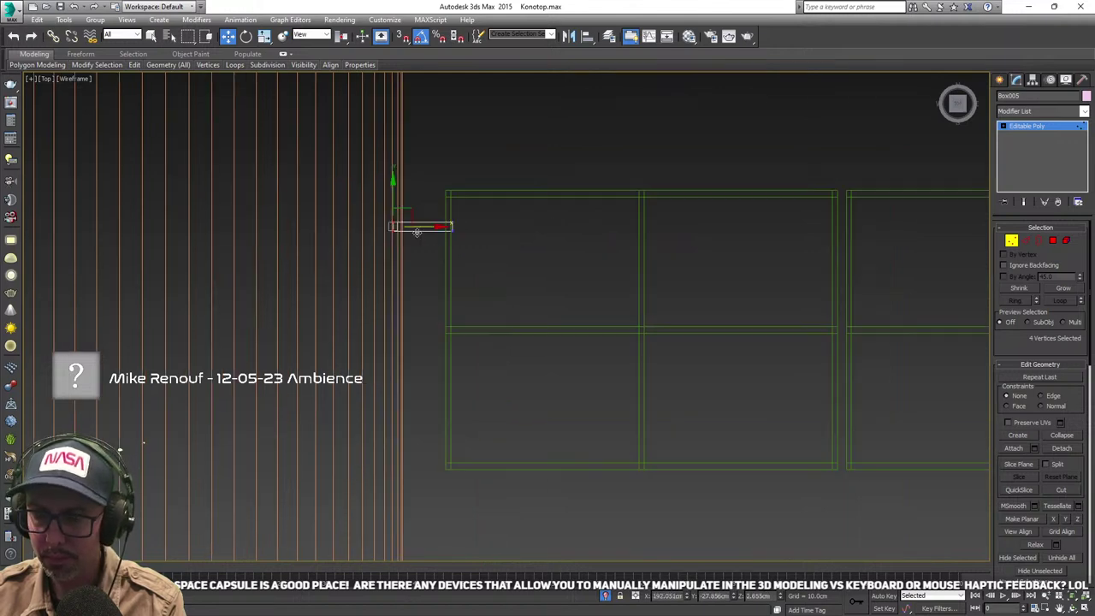
- Clone the strut as elements to the panel's lower edge and to its centre line
{"action": "middle_click_drag", "start_coordinate": [444, 255], "coordinate": [434, 195]}
{"action": "left_click_drag", "start_coordinate": [395, 129], "coordinate": [397, 229], "text": "shift"}
{"action": "left_click", "coordinate": [601, 324]}
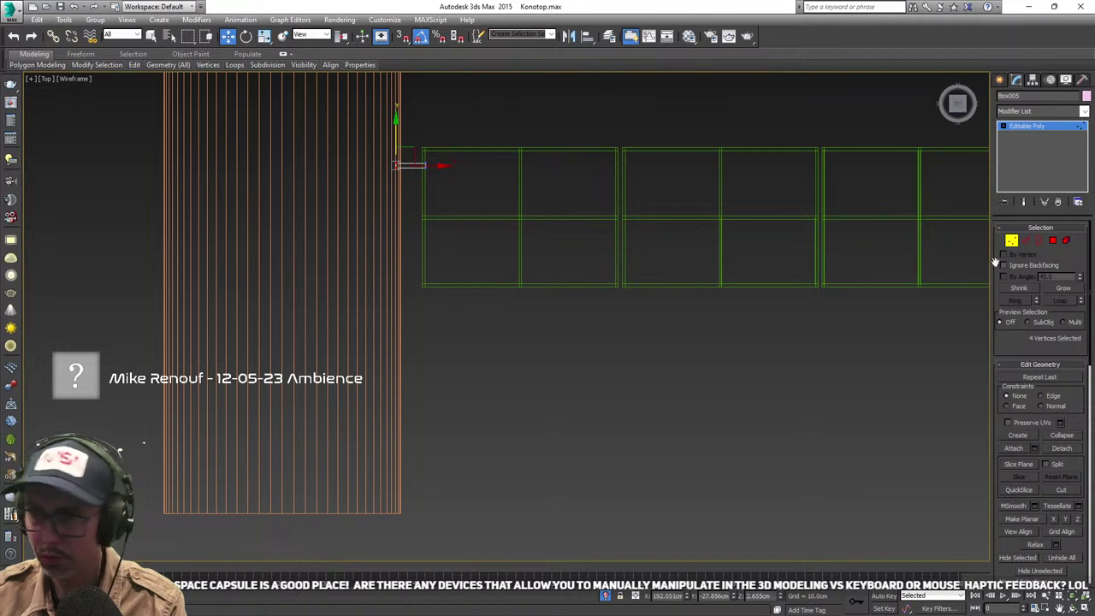
{"action": "left_click", "coordinate": [1066, 241]}
{"action": "scroll", "coordinate": [413, 174], "scroll_direction": "up", "scroll_amount": 3}
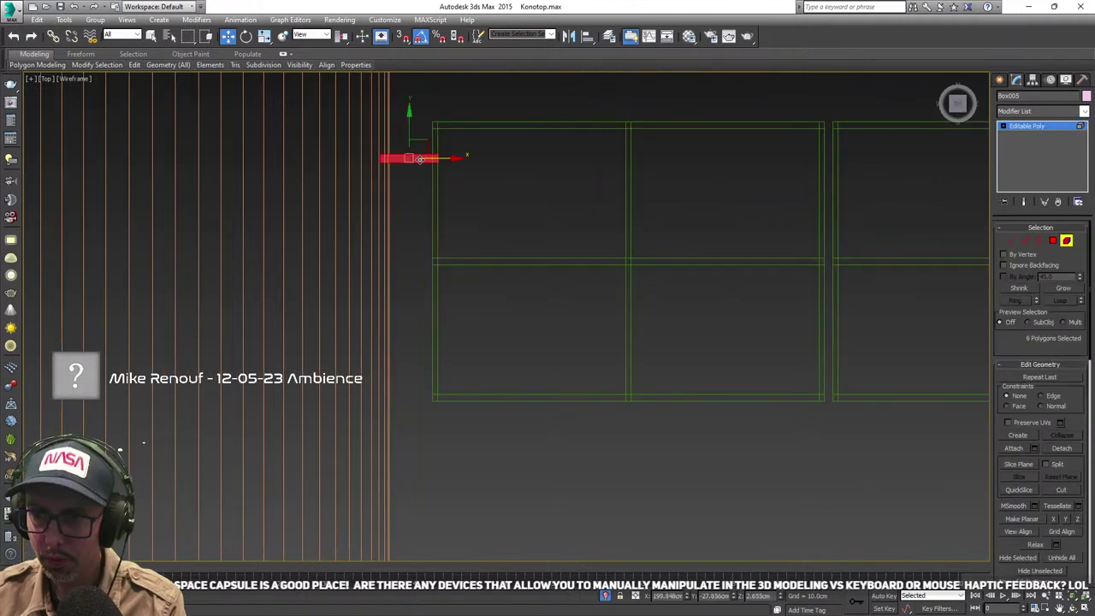
{"action": "mouse_move", "coordinate": [409, 117]}
{"action": "left_mouse_down", "text": "shift"}
{"action": "mouse_move", "coordinate": [403, 325]}
{"action": "mouse_move", "coordinate": [418, 233]}
{"action": "left_mouse_up", "text": "shift"}
{"action": "left_click", "coordinate": [585, 324]}
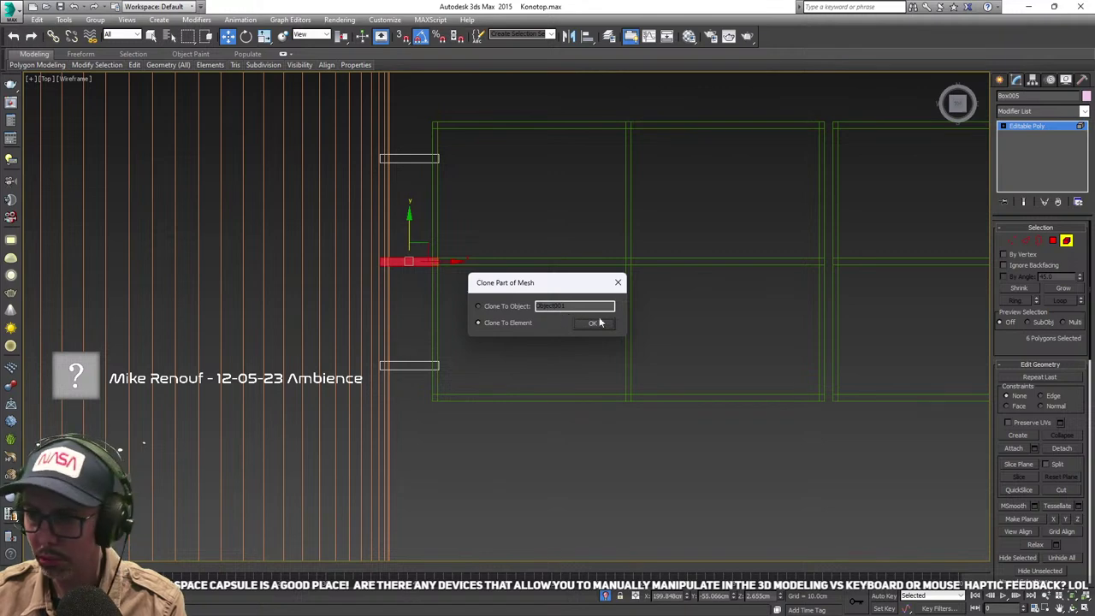
{"action": "left_click", "coordinate": [601, 322]}
{"action": "middle_click_drag", "start_coordinate": [499, 313], "coordinate": [571, 332]}
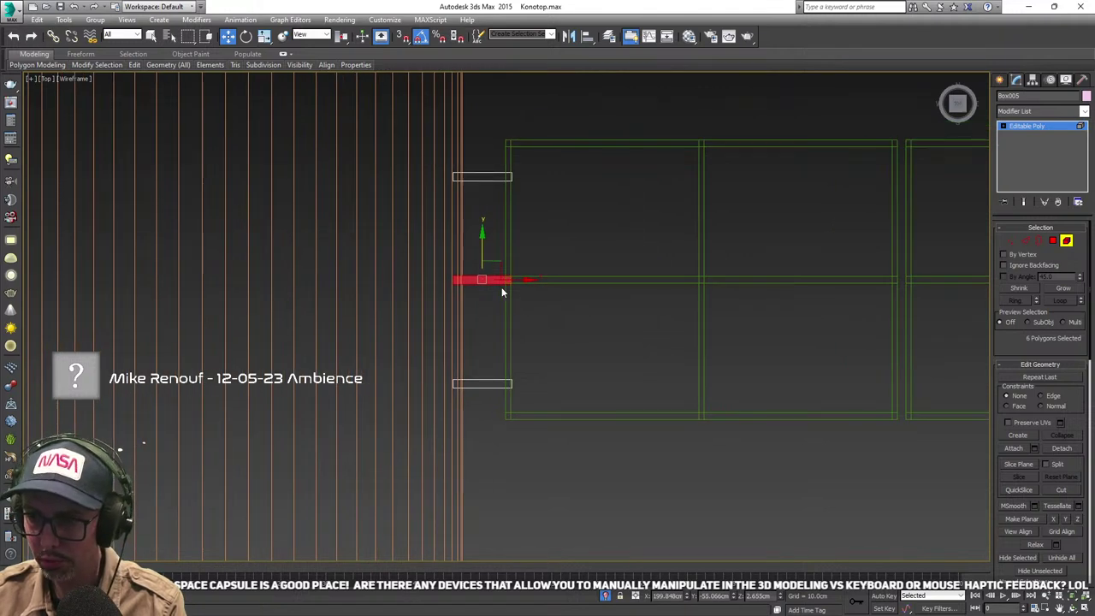
- Clone the middle strut as an element rotated about 45 degrees to form a diagonal brace
{"action": "scroll", "coordinate": [502, 292], "scroll_direction": "up", "scroll_amount": 4}
{"action": "key", "text": "e"}
{"action": "mouse_move", "coordinate": [501, 251]}
{"action": "left_mouse_down"}
{"action": "mouse_move", "coordinate": [496, 206]}
{"action": "mouse_move", "coordinate": [503, 213]}
{"action": "left_mouse_up"}
{"action": "left_click", "coordinate": [492, 322]}
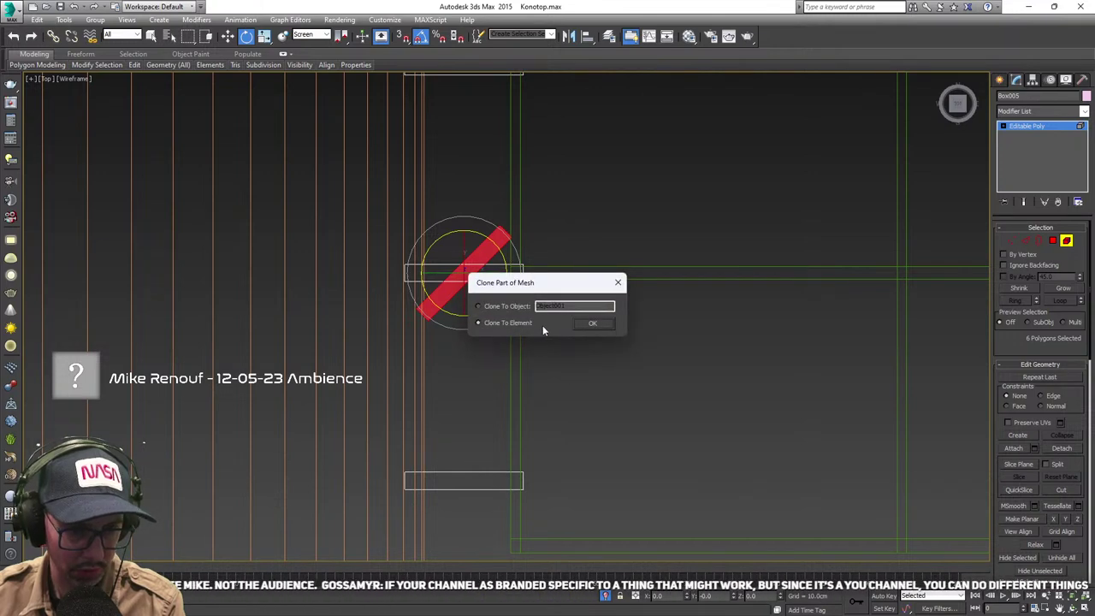
{"action": "left_click", "coordinate": [595, 324]}
{"action": "middle_click_drag", "start_coordinate": [433, 331], "coordinate": [446, 308]}
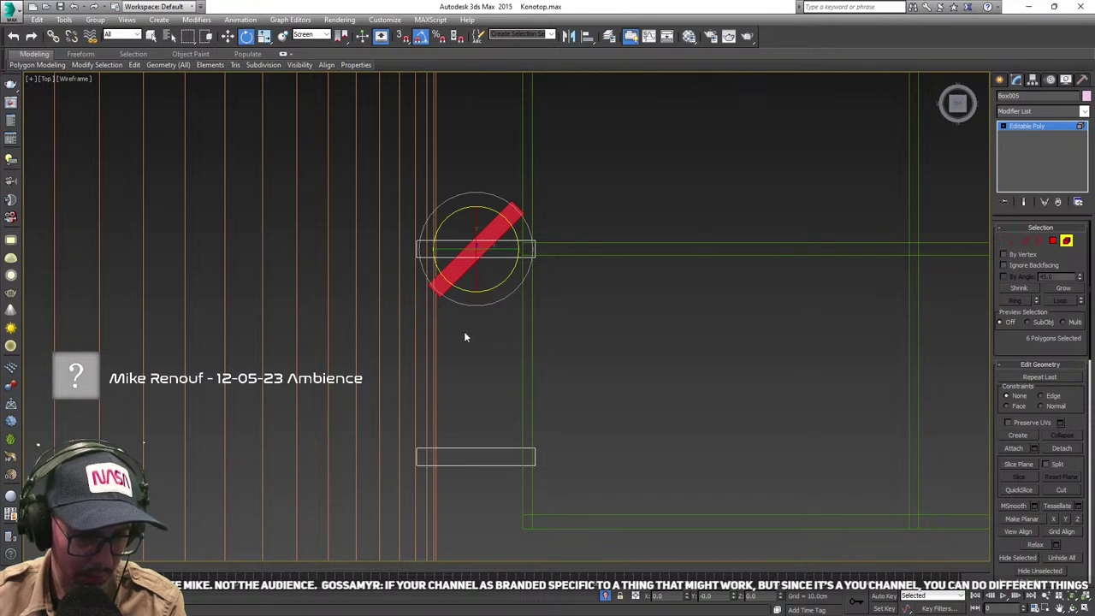
{"action": "scroll", "coordinate": [448, 286], "scroll_direction": "down", "scroll_amount": 4}
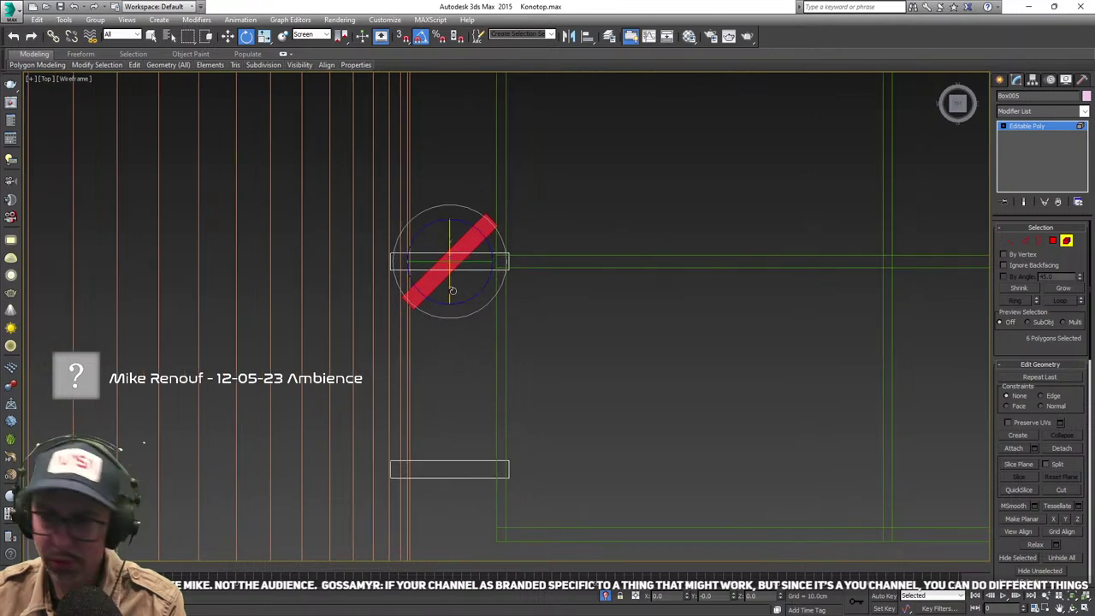
- Move the diagonal brace up along Y into the space between the middle and upper struts
{"action": "key", "text": "w"}
{"action": "middle_click_drag", "start_coordinate": [471, 280], "coordinate": [423, 347]}
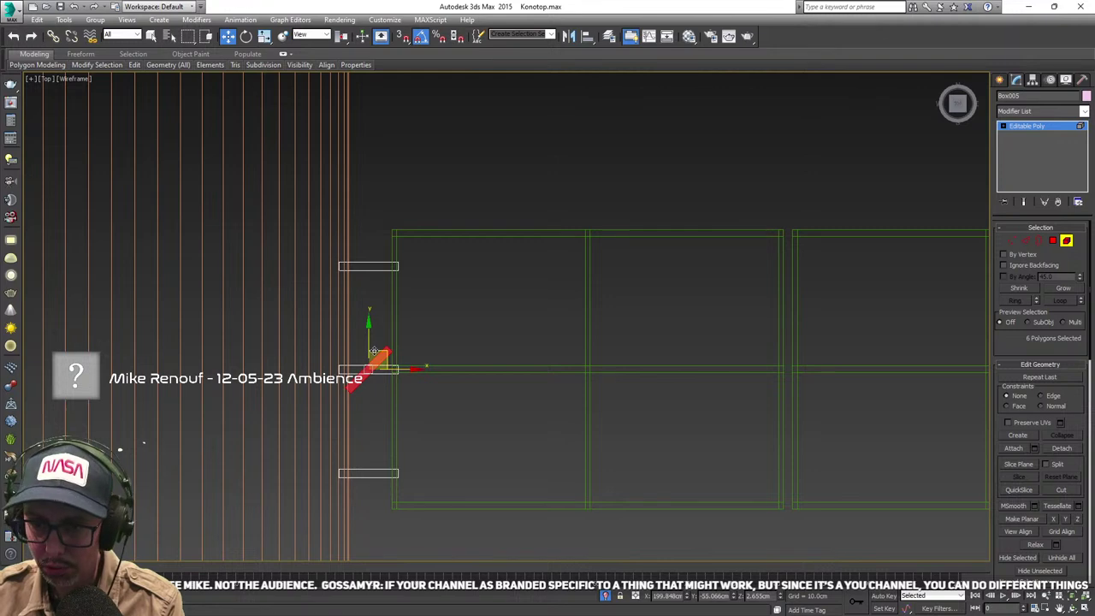
{"action": "left_click_drag", "start_coordinate": [367, 342], "coordinate": [370, 311]}
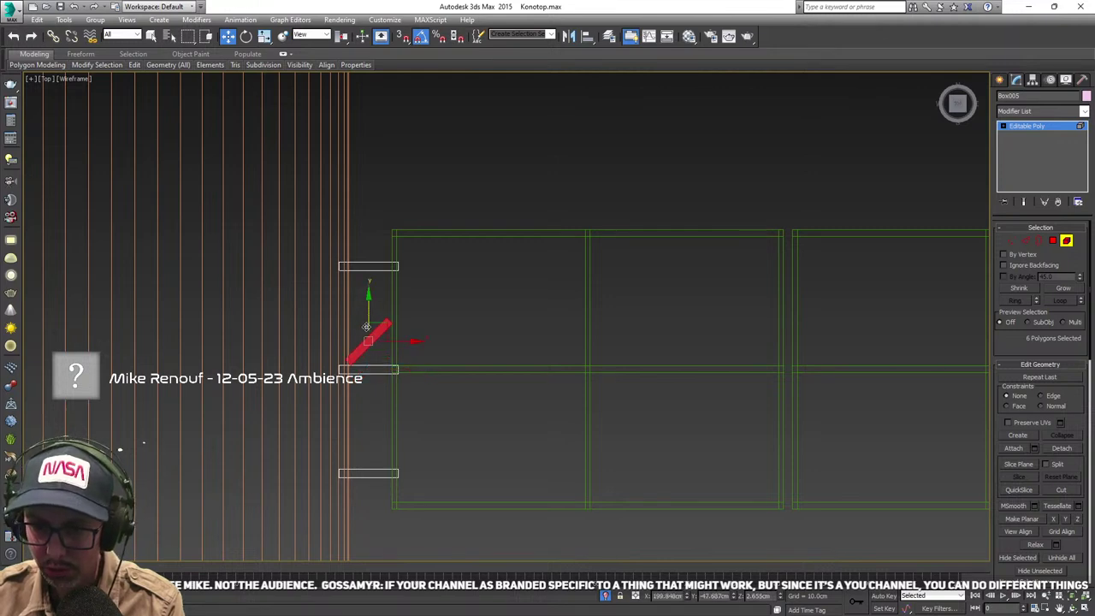
- Move the diagonal brace's end vertices so it spans from the middle strut's hull end to the upper strut's panel end
{"action": "left_click", "coordinate": [1011, 240]}
{"action": "scroll", "coordinate": [351, 368], "scroll_direction": "up", "scroll_amount": 5}
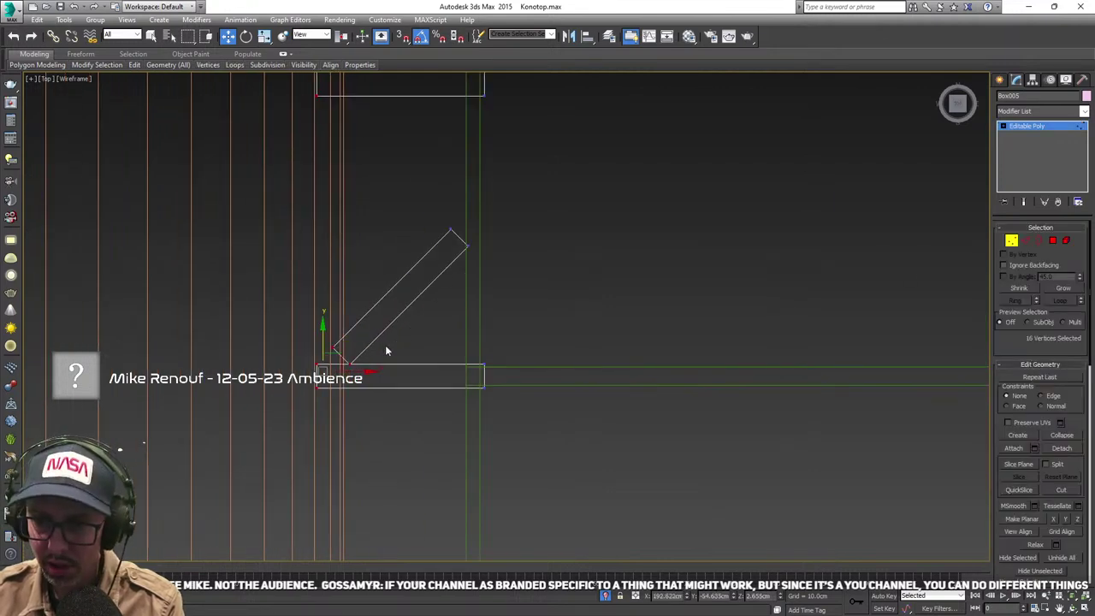
{"action": "left_click_drag", "start_coordinate": [384, 362], "coordinate": [343, 358]}
{"action": "left_click_drag", "start_coordinate": [430, 189], "coordinate": [498, 245]}
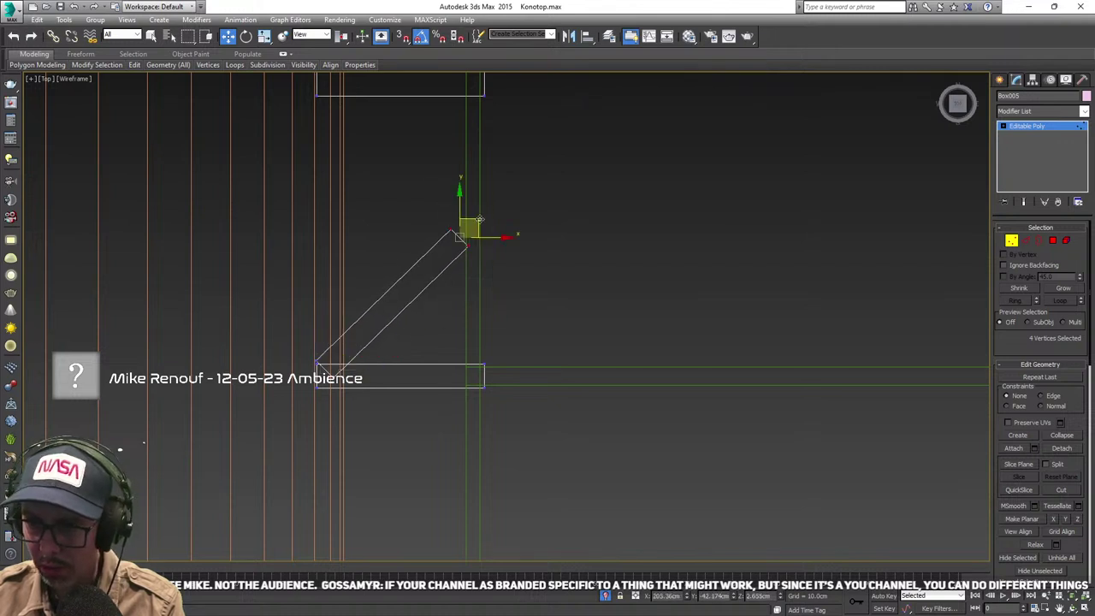
{"action": "middle_click_drag", "start_coordinate": [479, 221], "coordinate": [463, 285]}
{"action": "left_click_drag", "start_coordinate": [463, 285], "coordinate": [416, 184]}
{"action": "scroll", "coordinate": [460, 144], "scroll_direction": "up", "scroll_amount": 5}
{"action": "scroll", "coordinate": [482, 252], "scroll_direction": "down", "scroll_amount": 10}
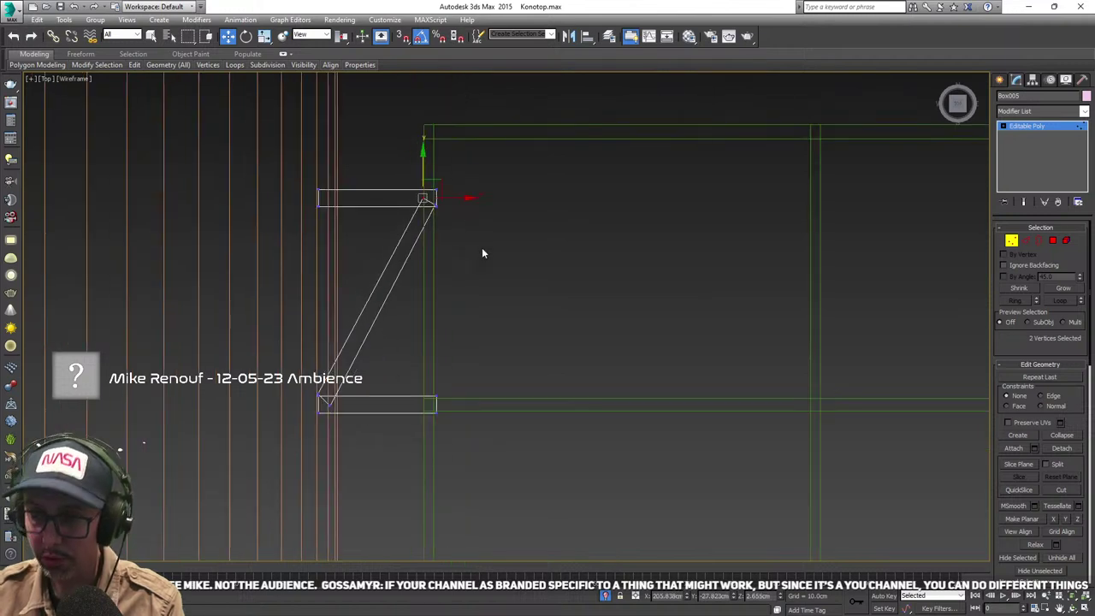
- Clone the diagonal brace as an element down along Y into the space between the middle and lower struts
{"action": "left_click", "coordinate": [1053, 242]}
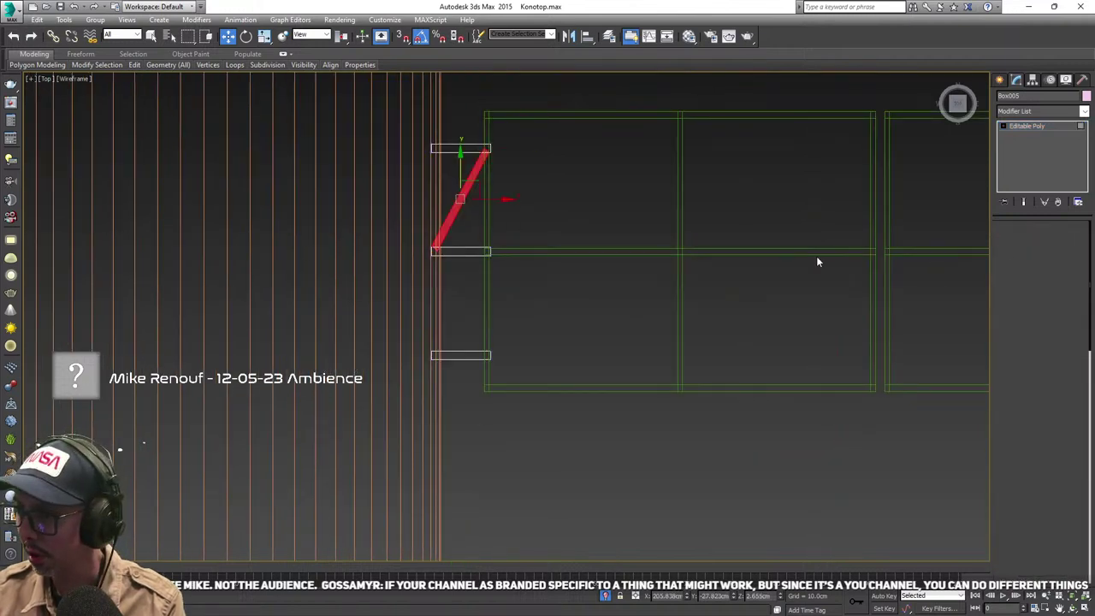
{"action": "left_click_drag", "start_coordinate": [460, 154], "coordinate": [454, 262], "text": "shift"}
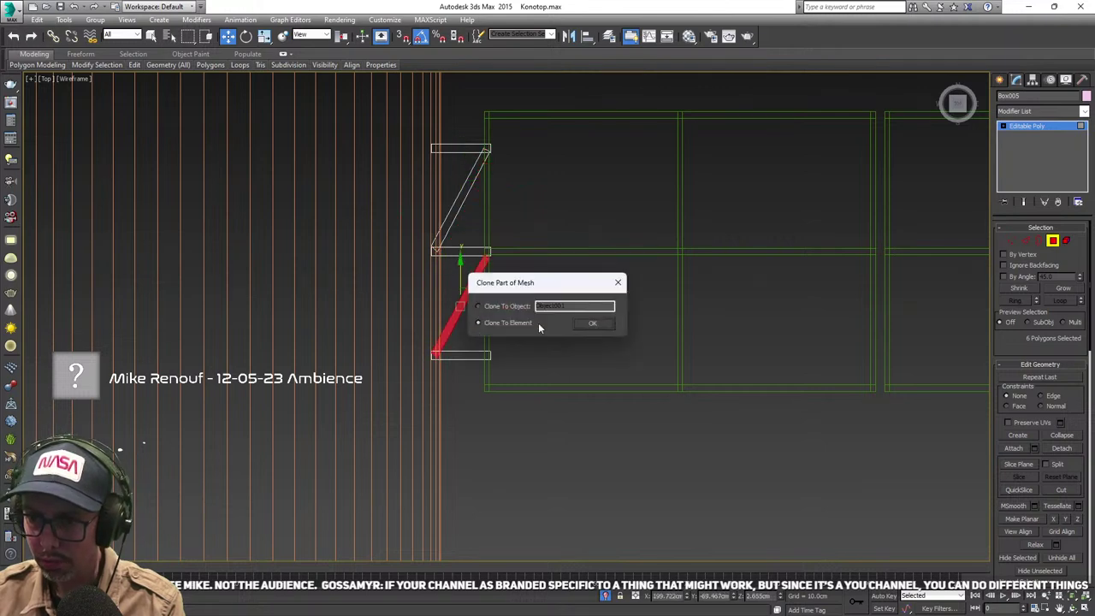
{"action": "left_click", "coordinate": [593, 324]}
- Raise the outer corner vertices at the lower brace's panel end along Y until they sit inside the middle strut
{"action": "left_click", "coordinate": [1012, 241]}
{"action": "scroll", "coordinate": [491, 262], "scroll_direction": "up", "scroll_amount": 6}
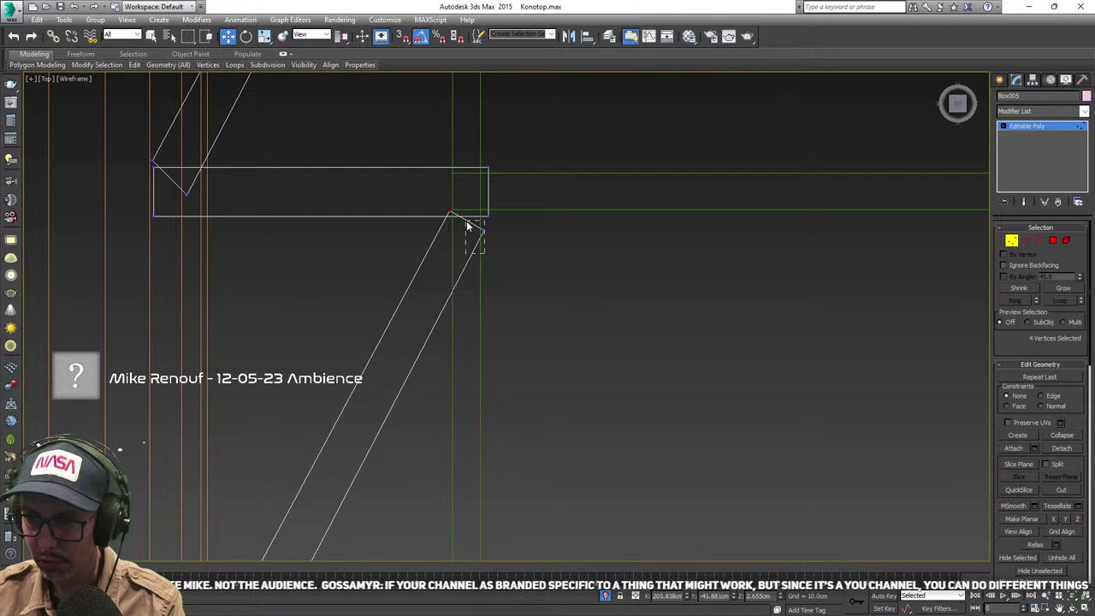
{"action": "left_click", "coordinate": [482, 229]}
{"action": "left_click_drag", "start_coordinate": [484, 194], "coordinate": [484, 175]}
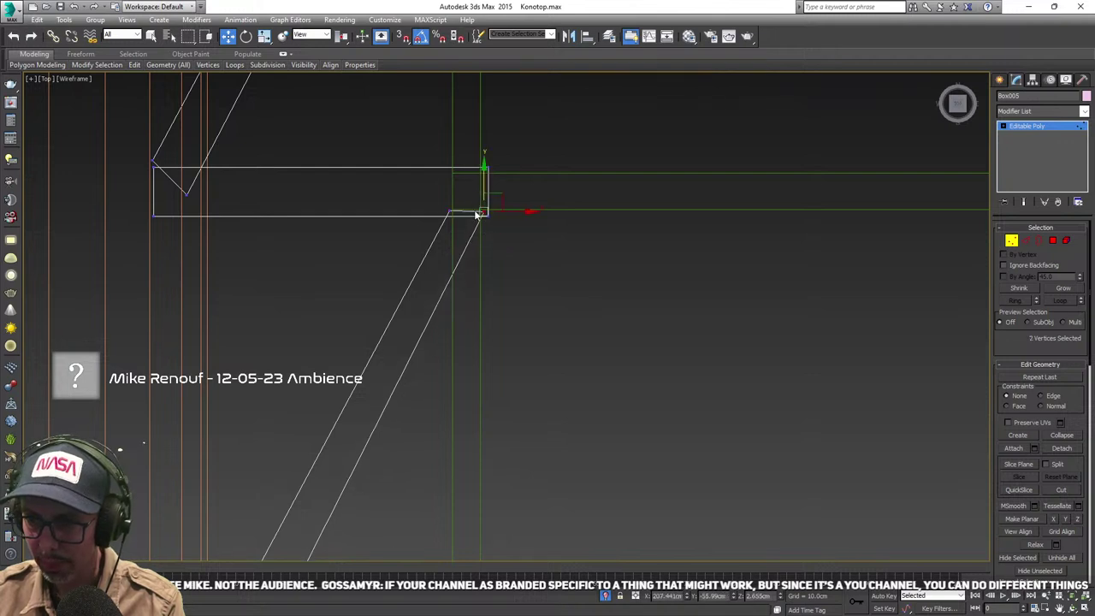
- Adjust the corner vertices at the lower brace's hull end so they sit inside the lower strut
{"action": "scroll", "coordinate": [476, 215], "scroll_direction": "down", "scroll_amount": 4}
{"action": "middle_click_drag", "start_coordinate": [452, 288], "coordinate": [482, 232]}
{"action": "scroll", "coordinate": [414, 330], "scroll_direction": "up", "scroll_amount": 3}
{"action": "scroll", "coordinate": [377, 379], "scroll_direction": "up", "scroll_amount": 4}
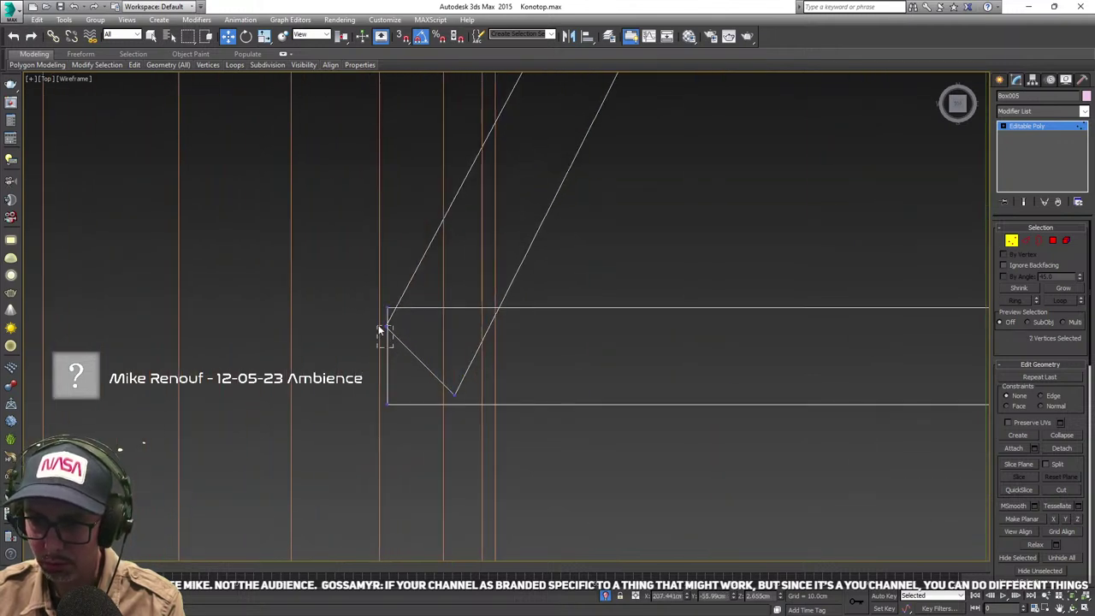
{"action": "scroll", "coordinate": [384, 325], "scroll_direction": "down", "scroll_amount": 2}
{"action": "left_click_drag", "start_coordinate": [379, 327], "coordinate": [382, 317]}
{"action": "scroll", "coordinate": [402, 318], "scroll_direction": "down", "scroll_amount": 6}
{"action": "middle_click_drag", "start_coordinate": [401, 319], "coordinate": [397, 387]}
{"action": "middle_click_drag", "start_coordinate": [458, 329], "coordinate": [454, 390]}
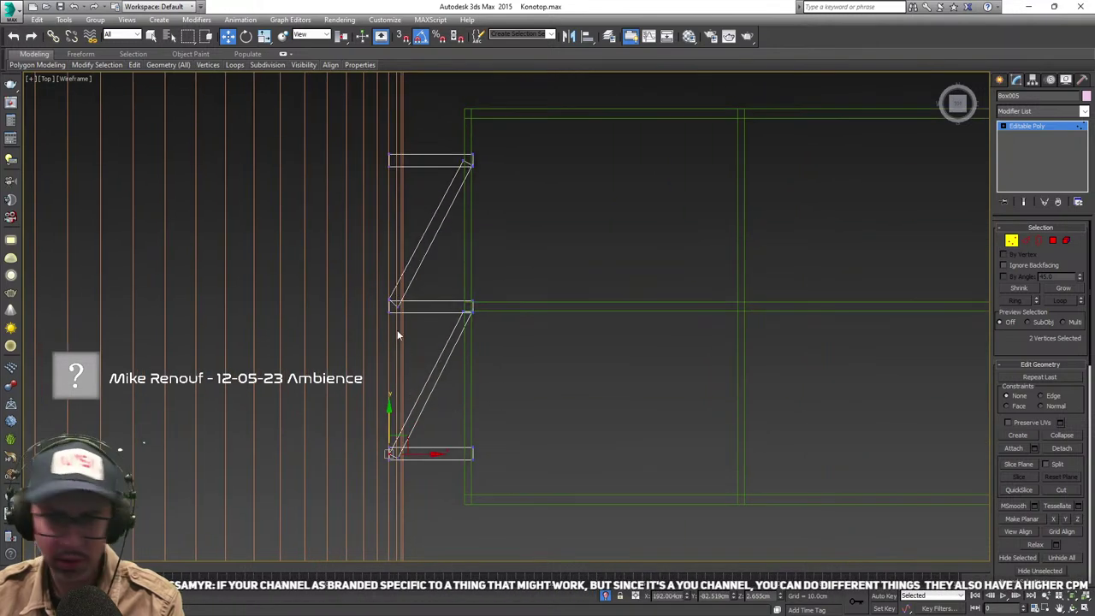
{"action": "middle_click_drag", "start_coordinate": [397, 331], "coordinate": [400, 312]}
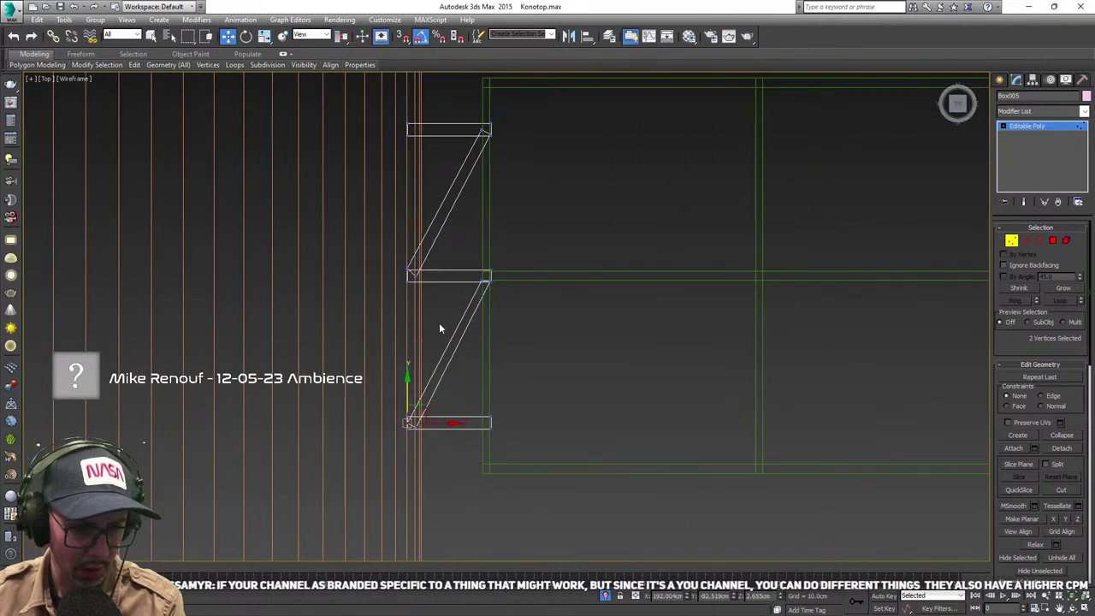
- Lower the corner vertices at the upper brace's hull end along Y into the middle strut
{"action": "scroll", "coordinate": [432, 322], "scroll_direction": "up", "scroll_amount": 6}
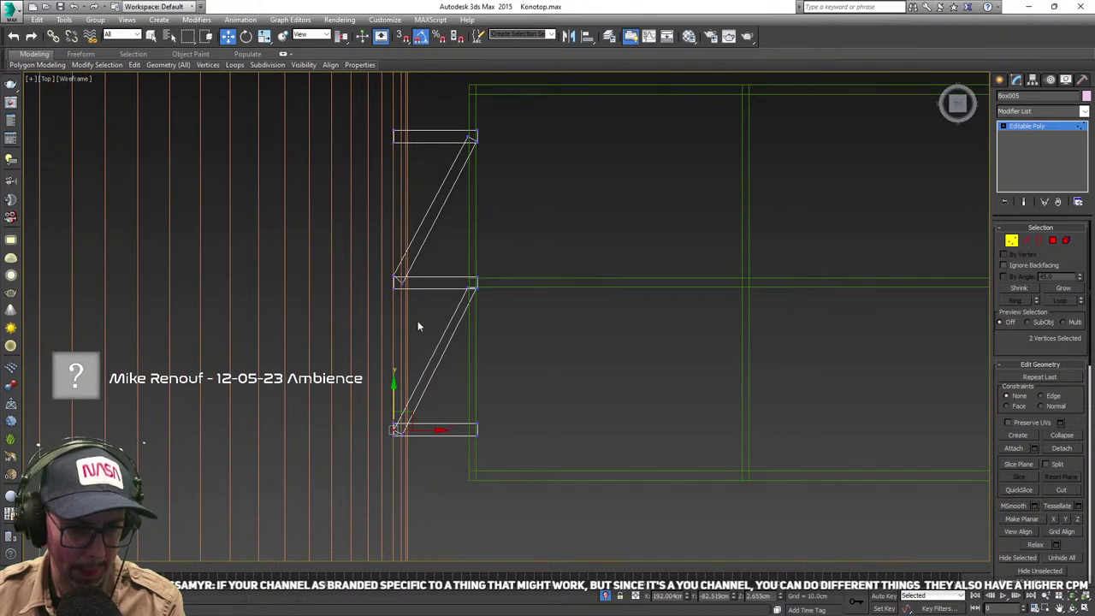
{"action": "left_click", "coordinate": [355, 246]}
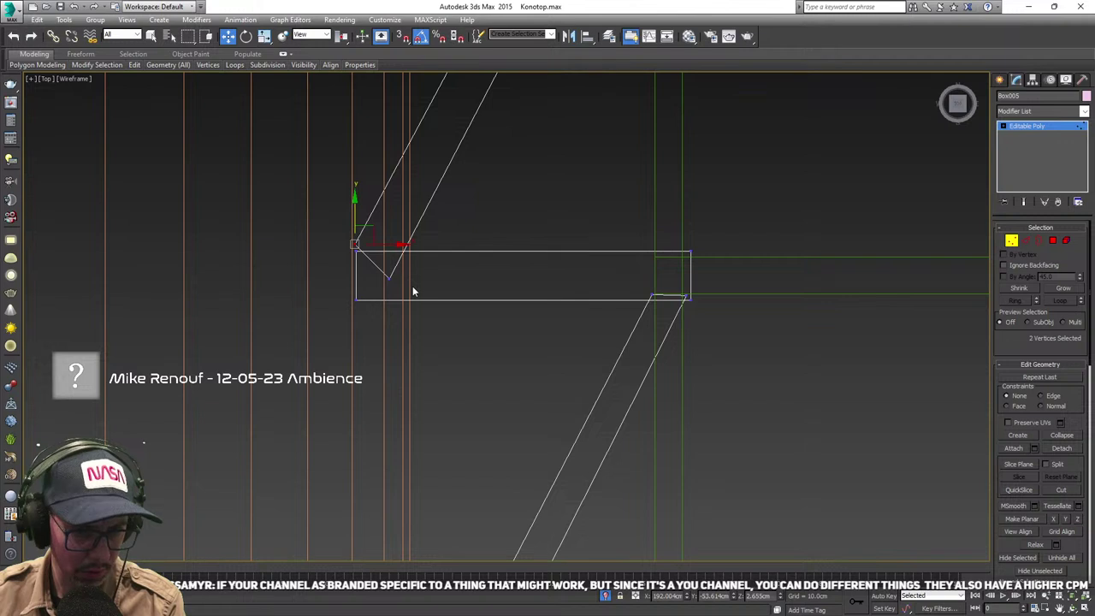
{"action": "middle_click_drag", "start_coordinate": [432, 300], "coordinate": [419, 320]}
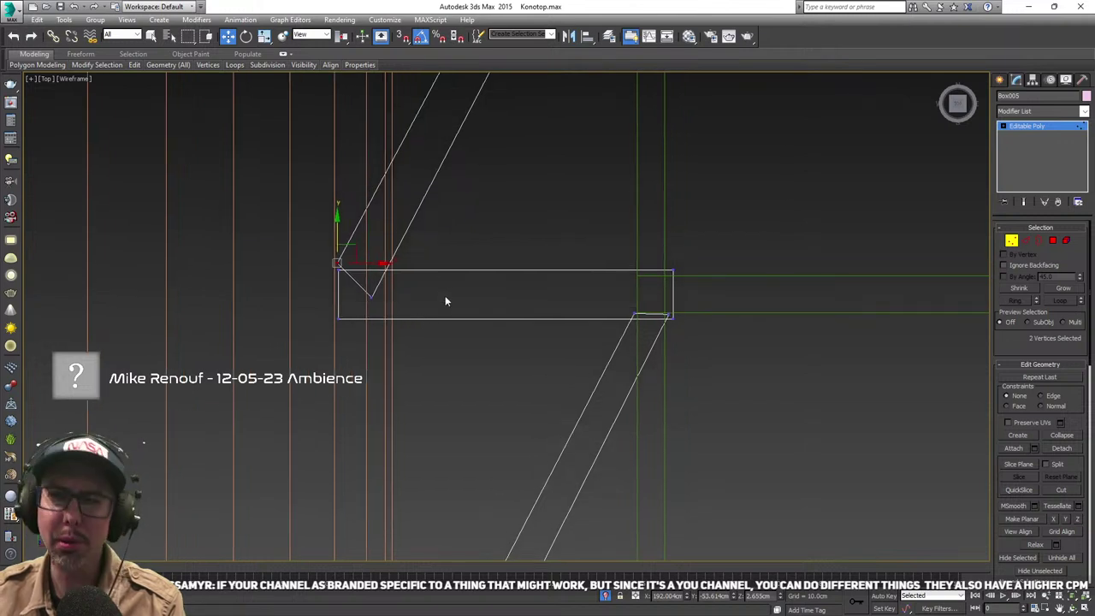
{"action": "scroll", "coordinate": [377, 288], "scroll_direction": "up", "scroll_amount": 4}
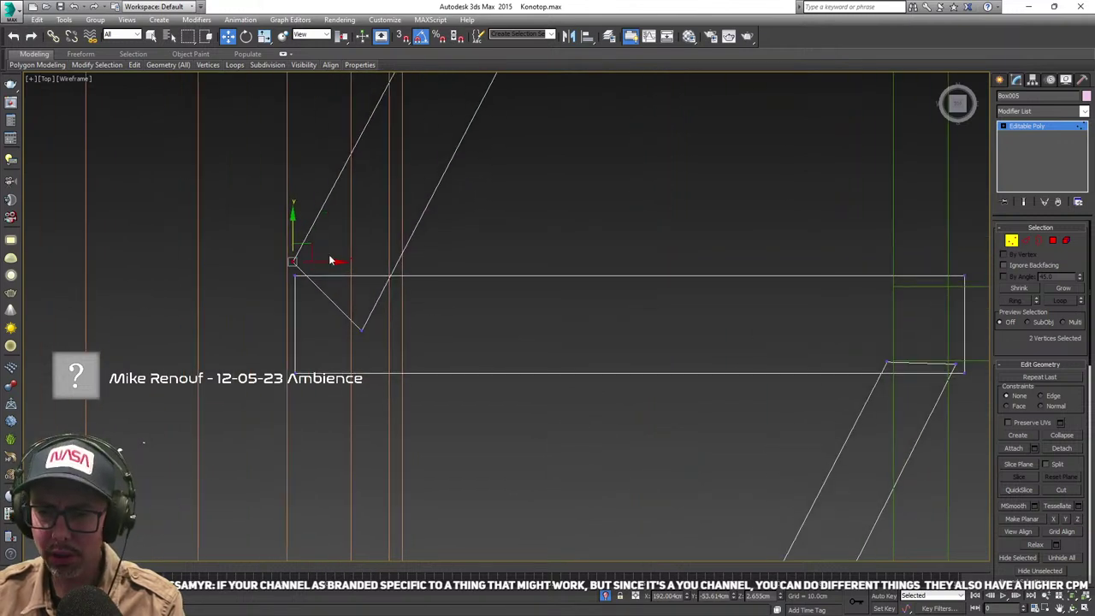
{"action": "scroll", "coordinate": [310, 240], "scroll_direction": "down", "scroll_amount": 4}
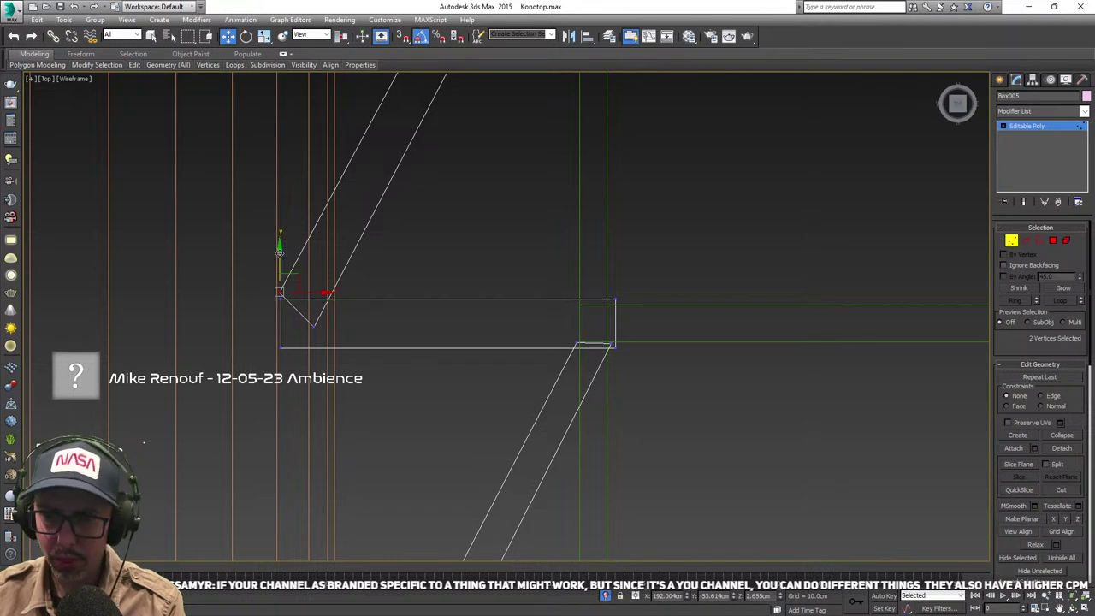
{"action": "left_click_drag", "start_coordinate": [280, 253], "coordinate": [303, 265]}
{"action": "scroll", "coordinate": [344, 377], "scroll_direction": "down", "scroll_amount": 7}
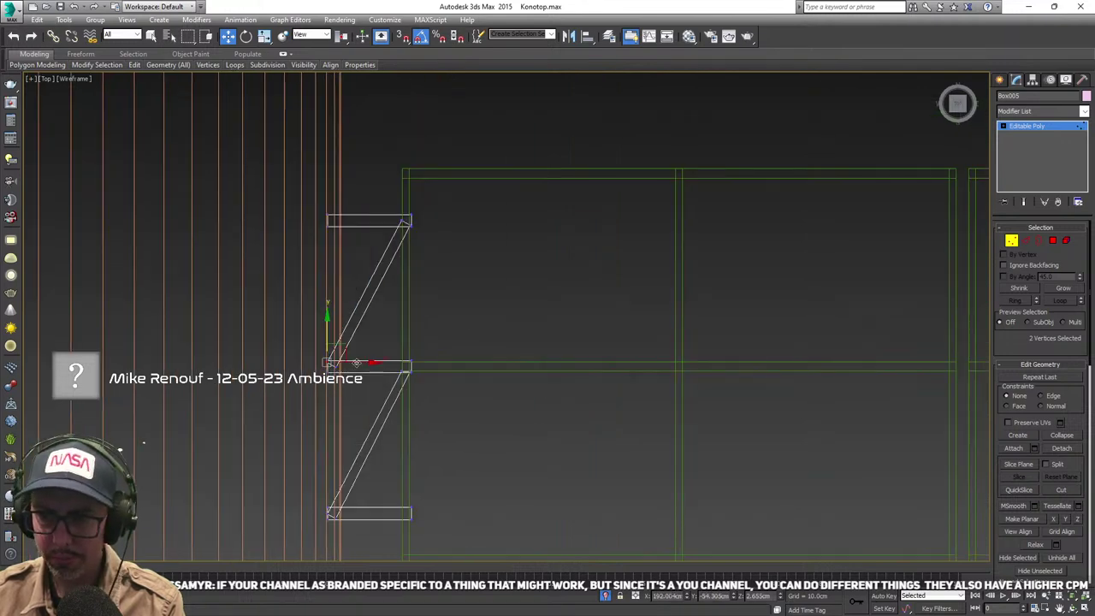
{"action": "scroll", "coordinate": [411, 224], "scroll_direction": "up", "scroll_amount": 8}
{"action": "scroll", "coordinate": [411, 231], "scroll_direction": "down", "scroll_amount": 8}
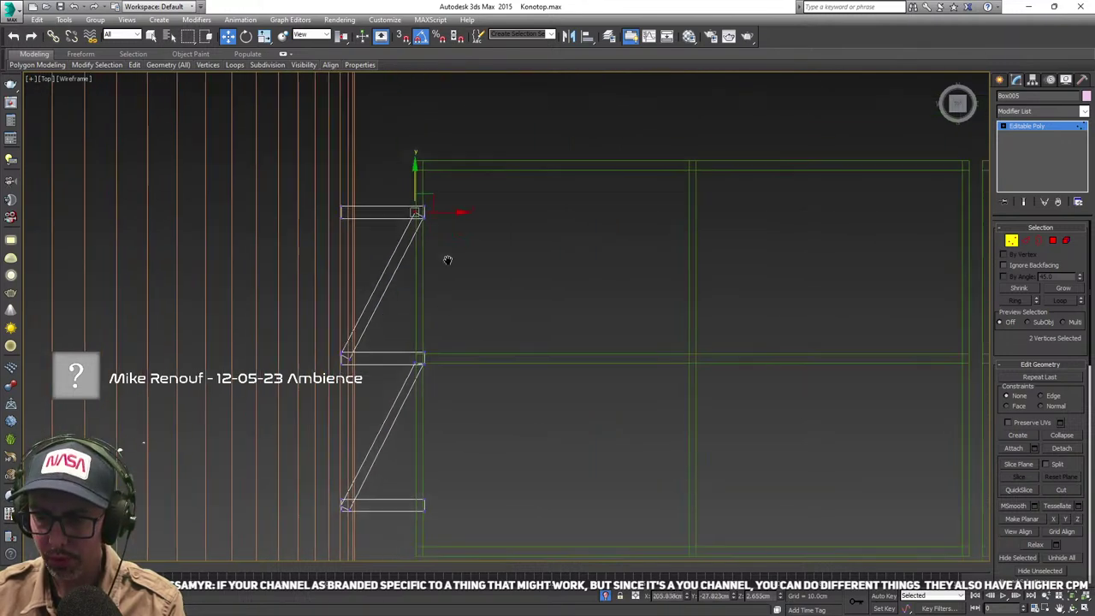
- Leave vertex editing and examine the struts and braces between the hull and the solar panel in a shaded 3D view
{"action": "left_click", "coordinate": [1012, 242]}
{"action": "mouse_move", "coordinate": [476, 237]}
{"action": "middle_mouse_down", "text": "alt"}
{"action": "mouse_move", "coordinate": [459, 305]}
{"action": "mouse_move", "coordinate": [524, 346]}
{"action": "mouse_move", "coordinate": [506, 344]}
{"action": "middle_mouse_up", "text": "alt"}
{"action": "key", "text": "F3"}
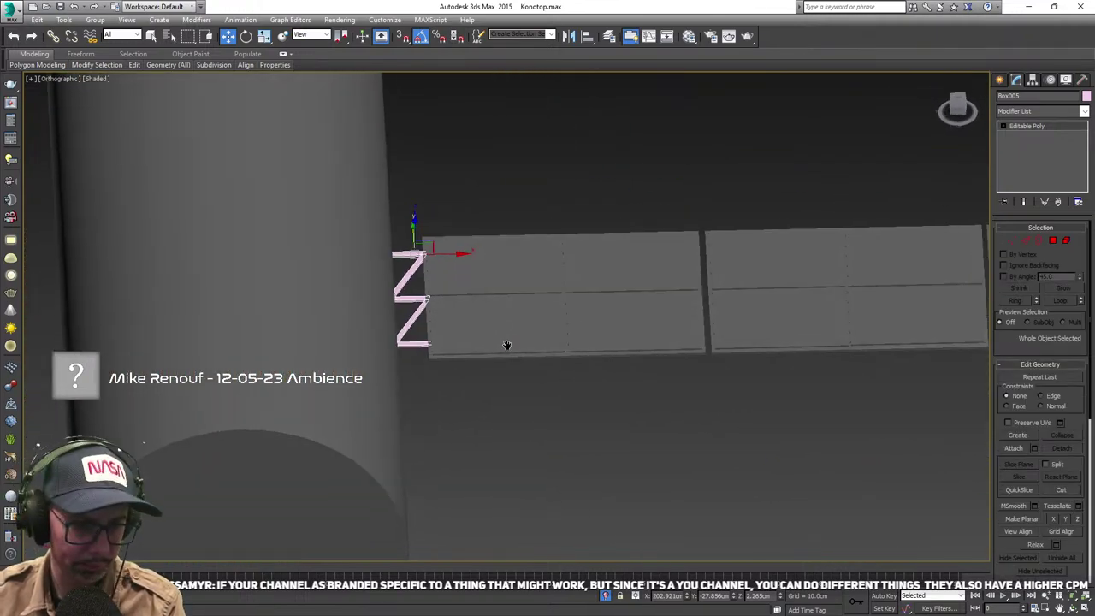
{"action": "scroll", "coordinate": [553, 354], "scroll_direction": "down", "scroll_amount": 4}
{"action": "middle_click_drag", "start_coordinate": [587, 363], "coordinate": [461, 343]}
{"action": "scroll", "coordinate": [460, 344], "scroll_direction": "up", "scroll_amount": 4}
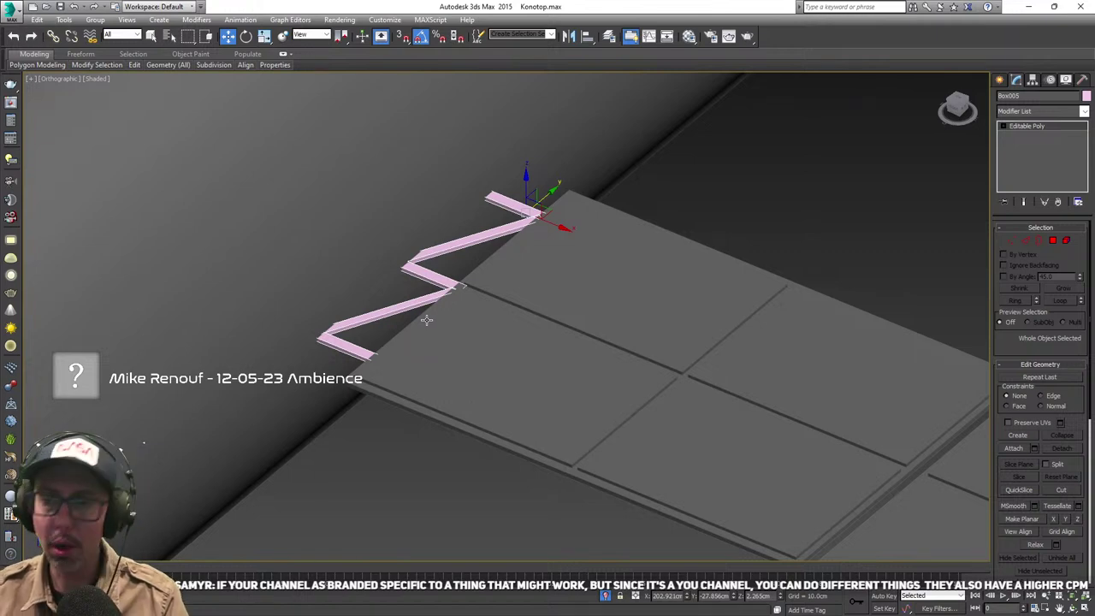
{"action": "scroll", "coordinate": [426, 320], "scroll_direction": "down", "scroll_amount": 3}
{"action": "scroll", "coordinate": [393, 342], "scroll_direction": "up", "scroll_amount": 4}
{"action": "scroll", "coordinate": [406, 359], "scroll_direction": "down", "scroll_amount": 4}
{"action": "middle_click_drag", "start_coordinate": [405, 359], "coordinate": [446, 366], "text": "alt"}
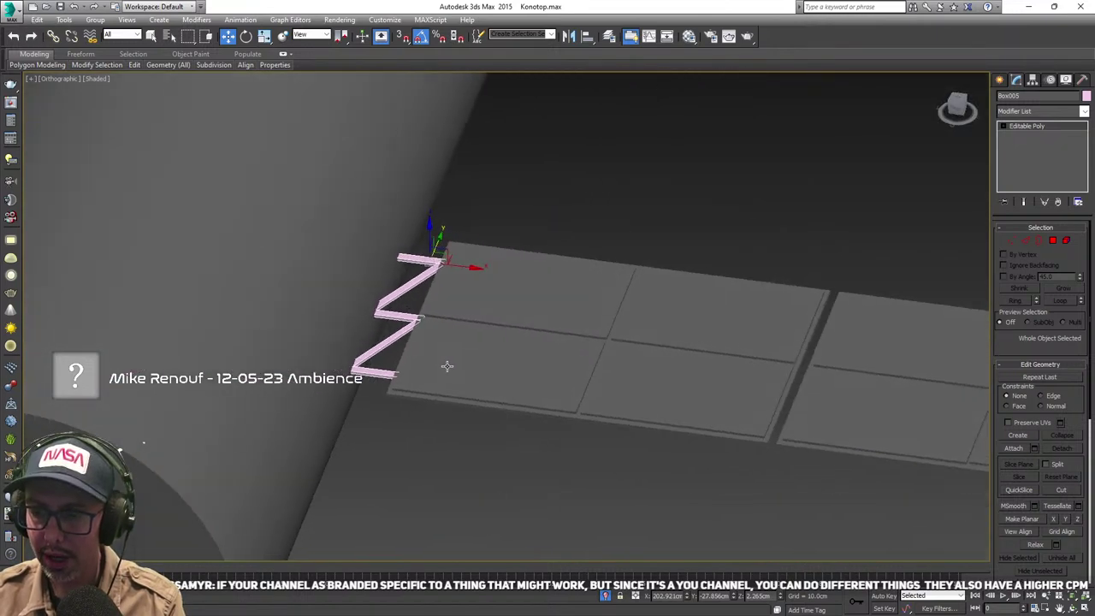
- Select the top faces of all three struts and both braces and lower them about 0.3 cm along Z
{"action": "key", "text": "4"}
{"action": "scroll", "coordinate": [372, 370], "scroll_direction": "up", "scroll_amount": 3}
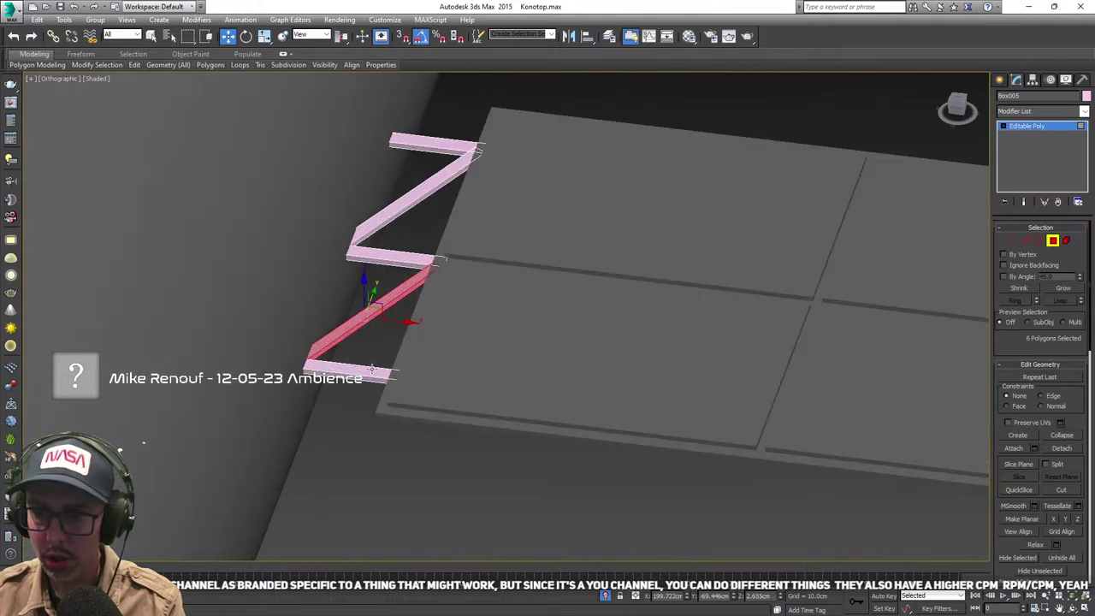
{"action": "left_click", "coordinate": [372, 369]}
{"action": "left_click", "coordinate": [377, 306], "text": "ctrl"}
{"action": "left_click", "coordinate": [394, 255], "text": "ctrl"}
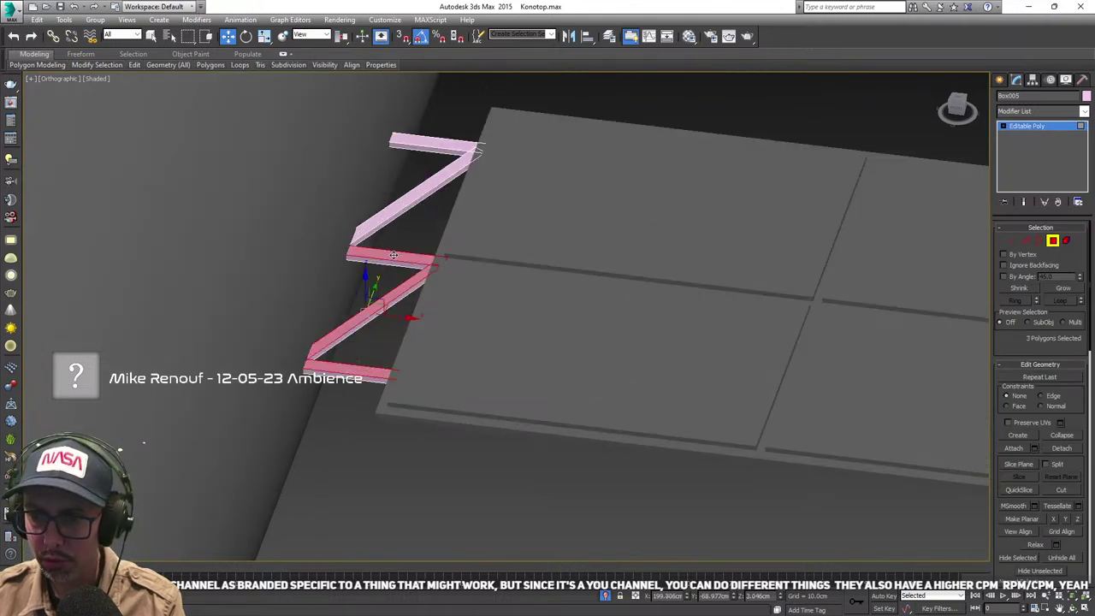
{"action": "left_click", "coordinate": [400, 204], "text": "ctrl"}
{"action": "left_click", "coordinate": [444, 147], "text": "ctrl"}
{"action": "middle_click_drag", "start_coordinate": [438, 242], "coordinate": [416, 301], "text": "alt"}
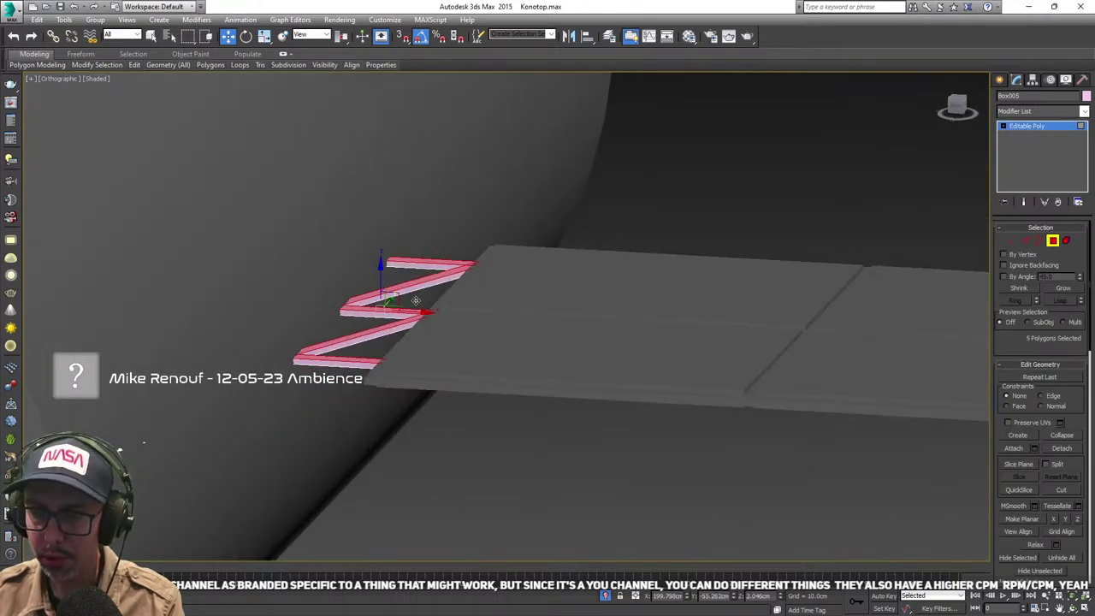
{"action": "scroll", "coordinate": [375, 288], "scroll_direction": "up", "scroll_amount": 2}
{"action": "scroll", "coordinate": [375, 286], "scroll_direction": "up", "scroll_amount": 2}
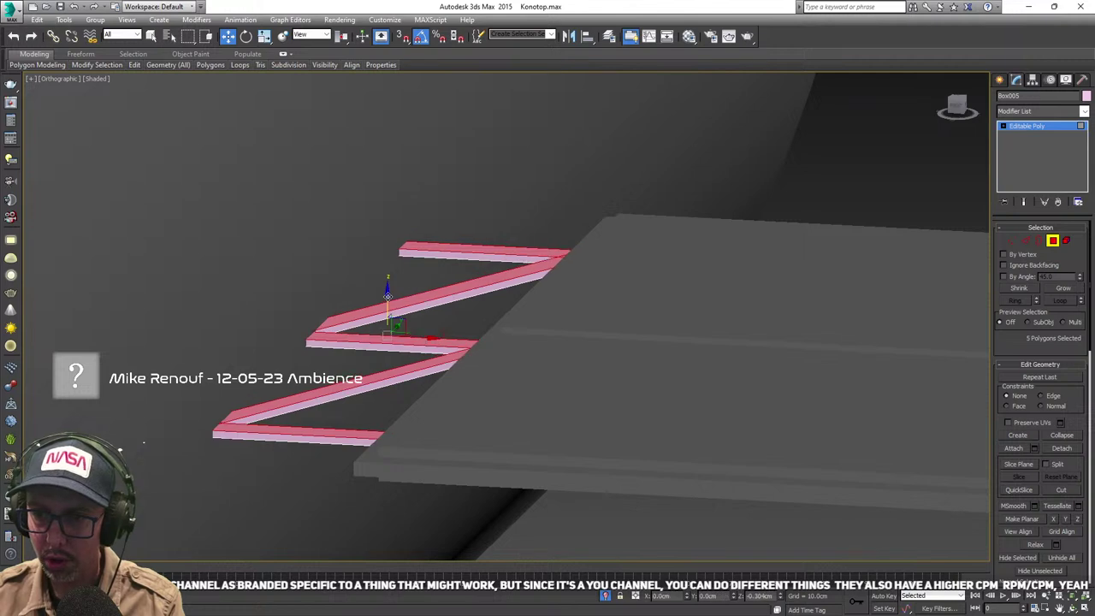
- Select the underside faces of all three struts and both braces and raise them about 0.3 cm along Z
{"action": "mouse_move", "coordinate": [411, 329]}
{"action": "middle_mouse_down", "text": "alt"}
{"action": "mouse_move", "coordinate": [413, 377]}
{"action": "mouse_move", "coordinate": [412, 332]}
{"action": "middle_mouse_up", "text": "alt"}
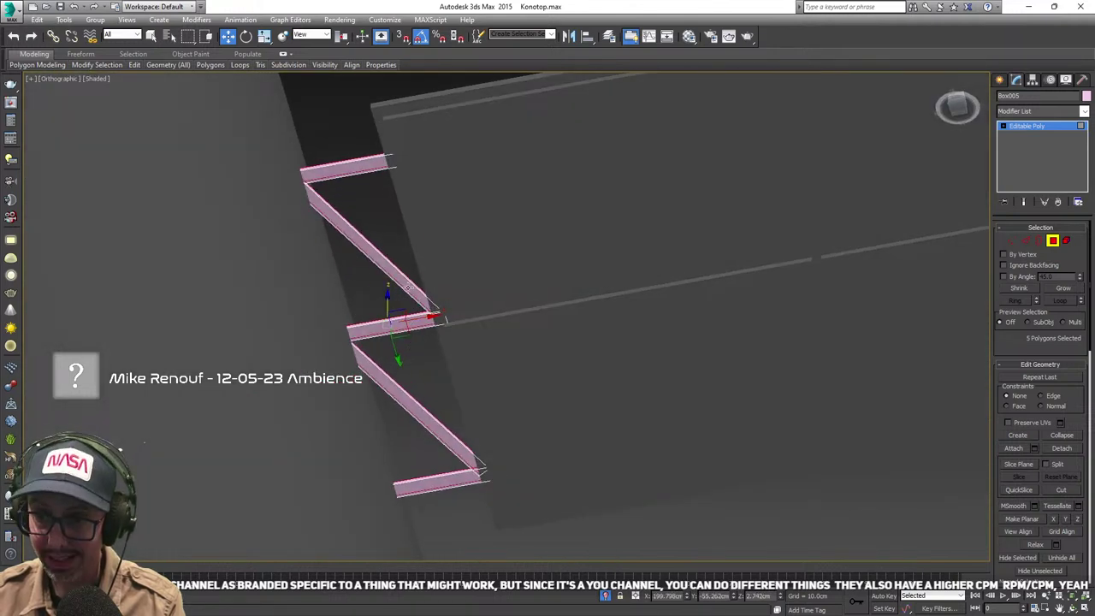
{"action": "left_click", "coordinate": [404, 284]}
{"action": "left_click", "coordinate": [400, 325], "text": "ctrl"}
{"action": "left_click", "coordinate": [397, 392], "text": "ctrl"}
{"action": "left_click", "coordinate": [419, 481], "text": "ctrl"}
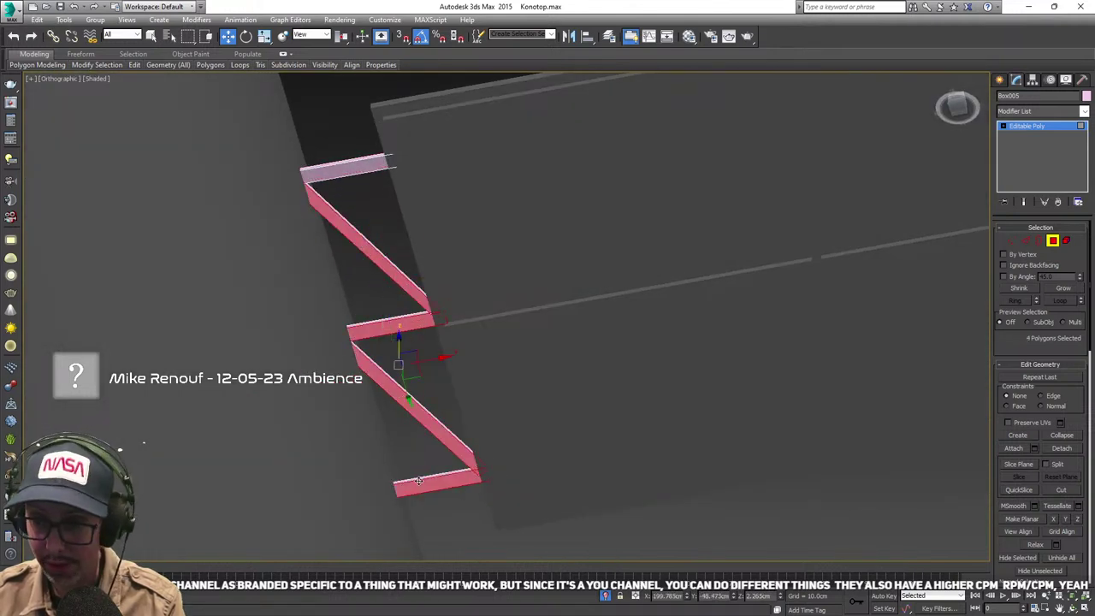
{"action": "left_click", "coordinate": [358, 164], "text": "ctrl"}
{"action": "scroll", "coordinate": [396, 340], "scroll_direction": "up", "scroll_amount": 3}
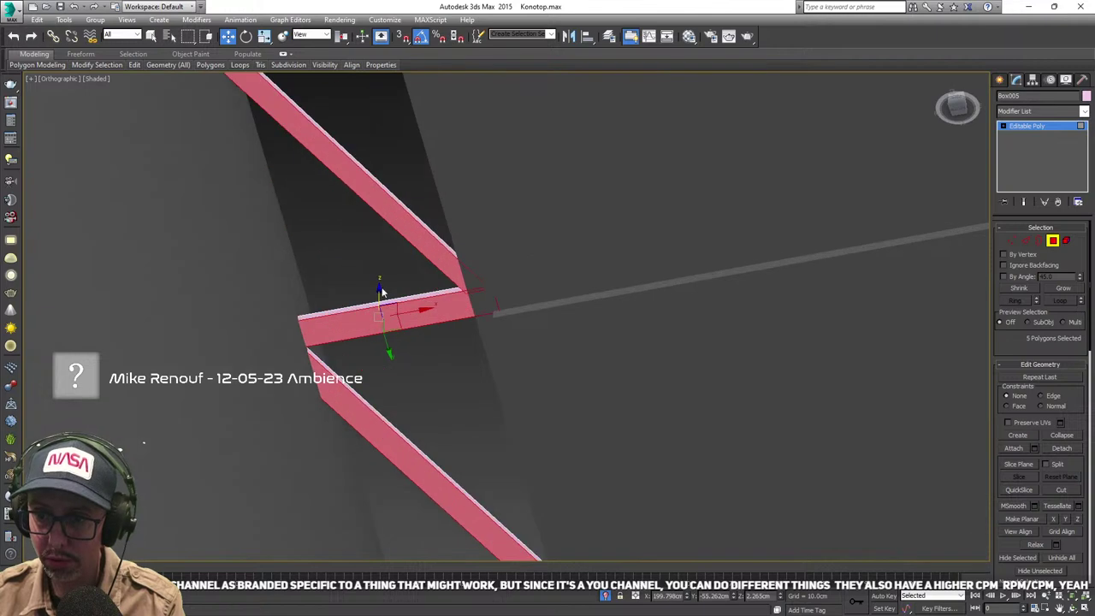
{"action": "middle_click_drag", "start_coordinate": [379, 293], "coordinate": [407, 379], "text": "alt"}
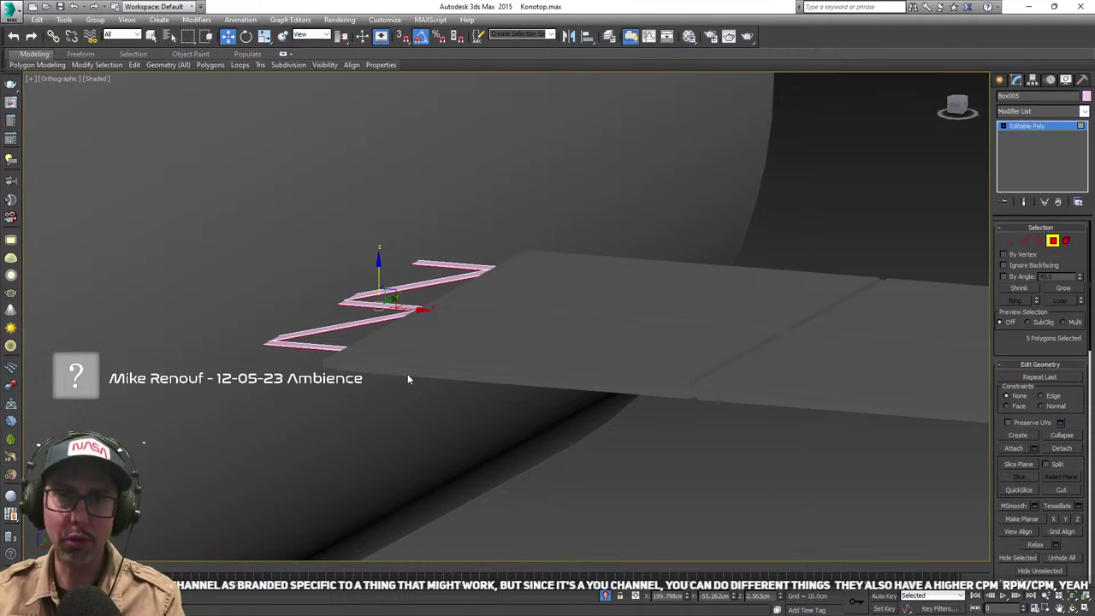
- Raise the top faces of the lower and middle struts and both braces to about Z 2.83 cm, and leave polygon editing
{"action": "scroll", "coordinate": [358, 333], "scroll_direction": "up", "scroll_amount": 6}
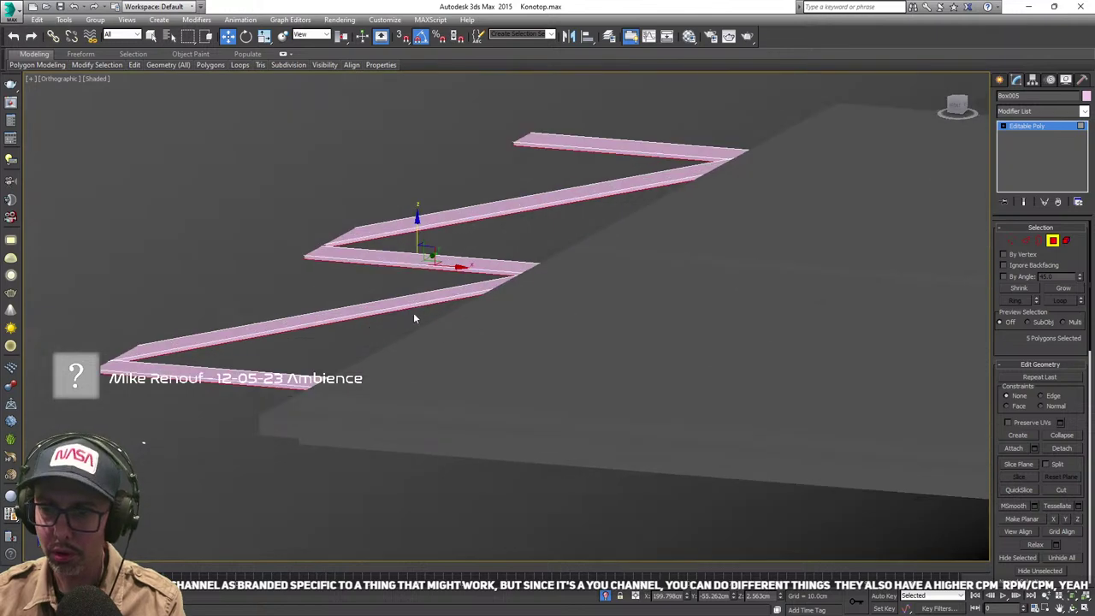
{"action": "left_click", "coordinate": [214, 323]}
{"action": "left_click", "coordinate": [226, 432], "text": "ctrl"}
{"action": "left_click", "coordinate": [395, 220], "text": "ctrl"}
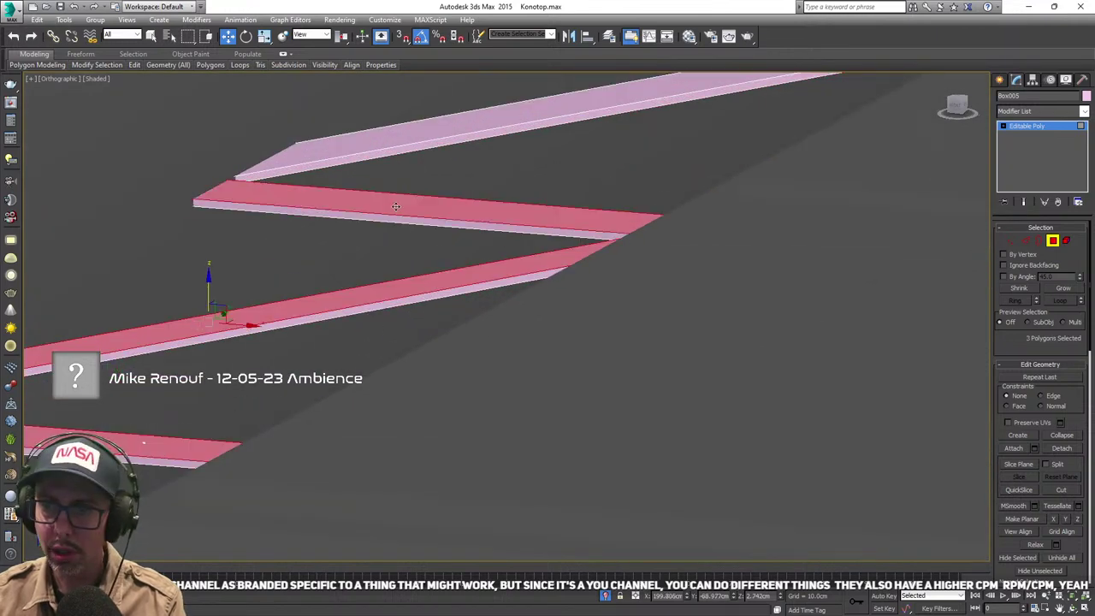
{"action": "left_click", "coordinate": [438, 127], "text": "ctrl"}
{"action": "middle_click_drag", "start_coordinate": [438, 127], "coordinate": [519, 271], "text": "alt"}
{"action": "scroll", "coordinate": [520, 273], "scroll_direction": "up", "scroll_amount": 3}
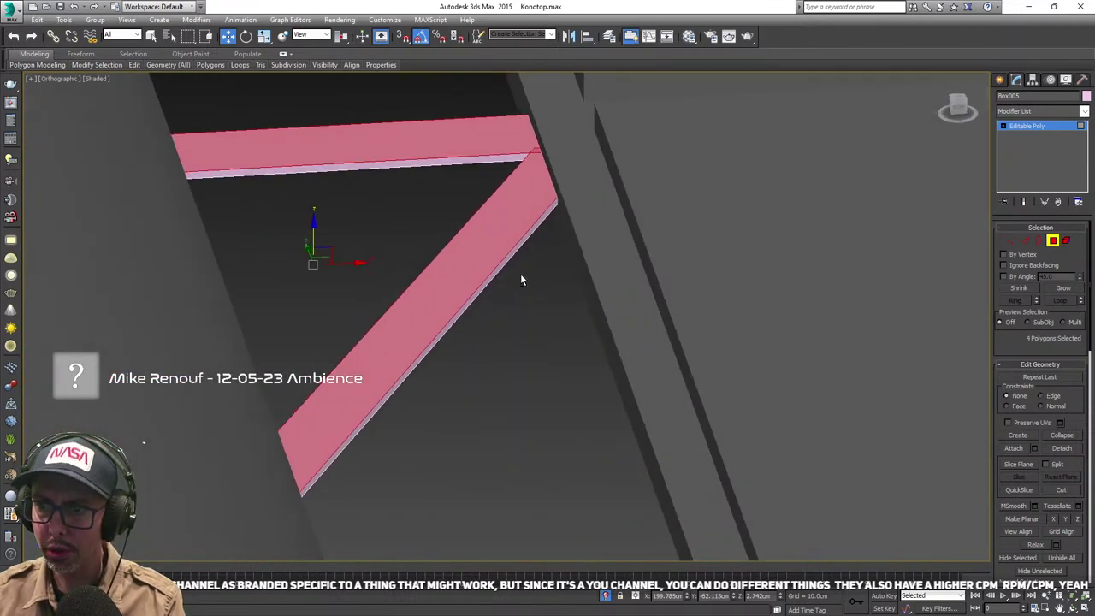
{"action": "scroll", "coordinate": [481, 265], "scroll_direction": "up", "scroll_amount": 3}
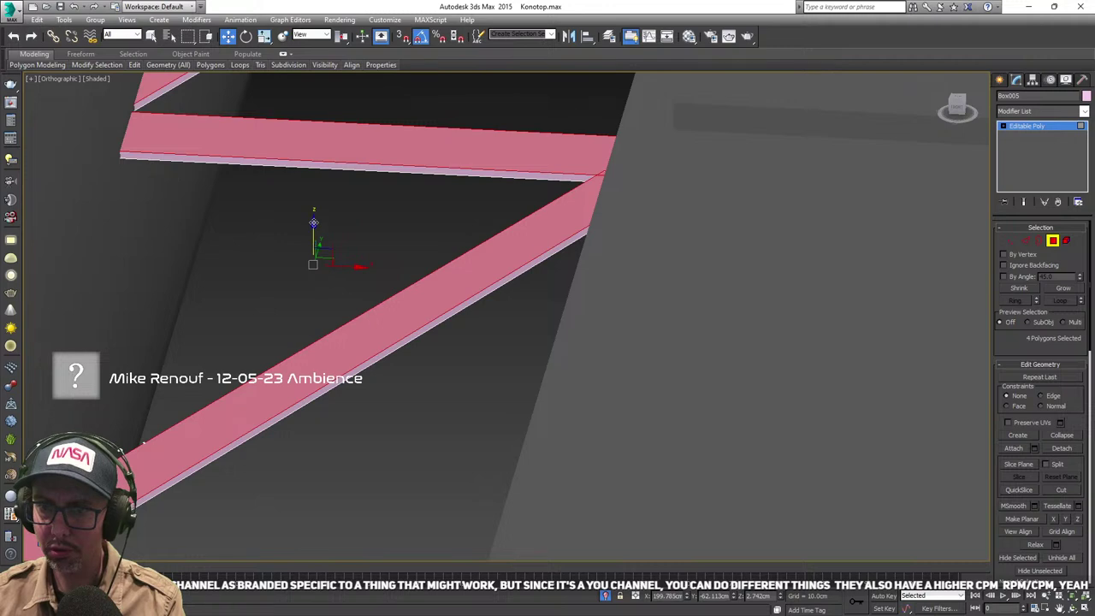
{"action": "left_click_drag", "start_coordinate": [313, 222], "coordinate": [314, 220]}
{"action": "scroll", "coordinate": [314, 219], "scroll_direction": "down", "scroll_amount": 3}
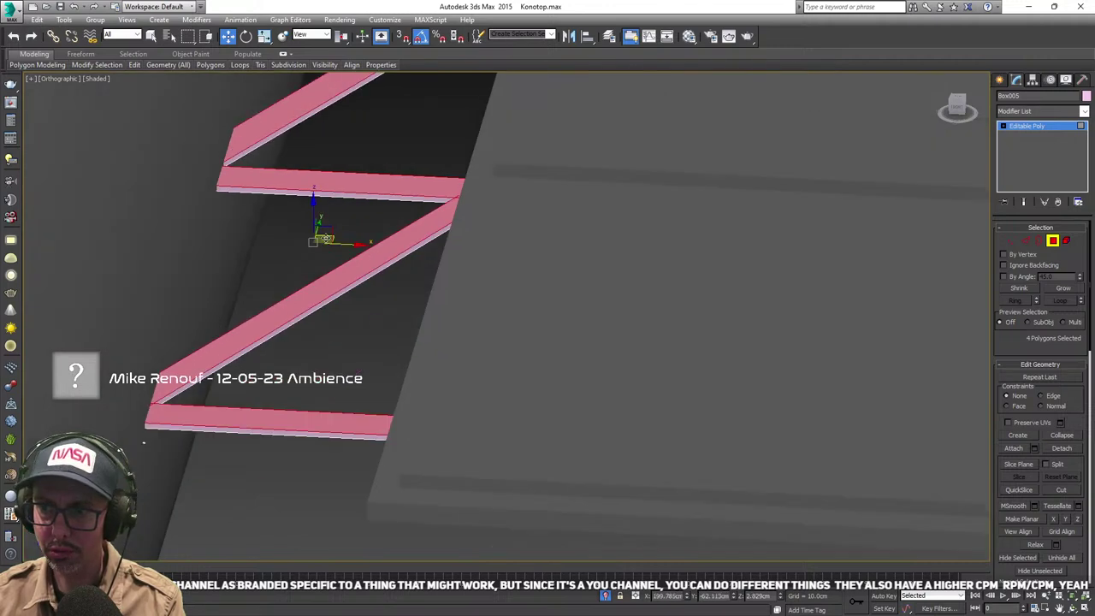
{"action": "mouse_move", "coordinate": [445, 303]}
{"action": "middle_mouse_down", "text": "alt"}
{"action": "mouse_move", "coordinate": [473, 303]}
{"action": "mouse_move", "coordinate": [406, 307]}
{"action": "mouse_move", "coordinate": [445, 308]}
{"action": "middle_mouse_up", "text": "alt"}
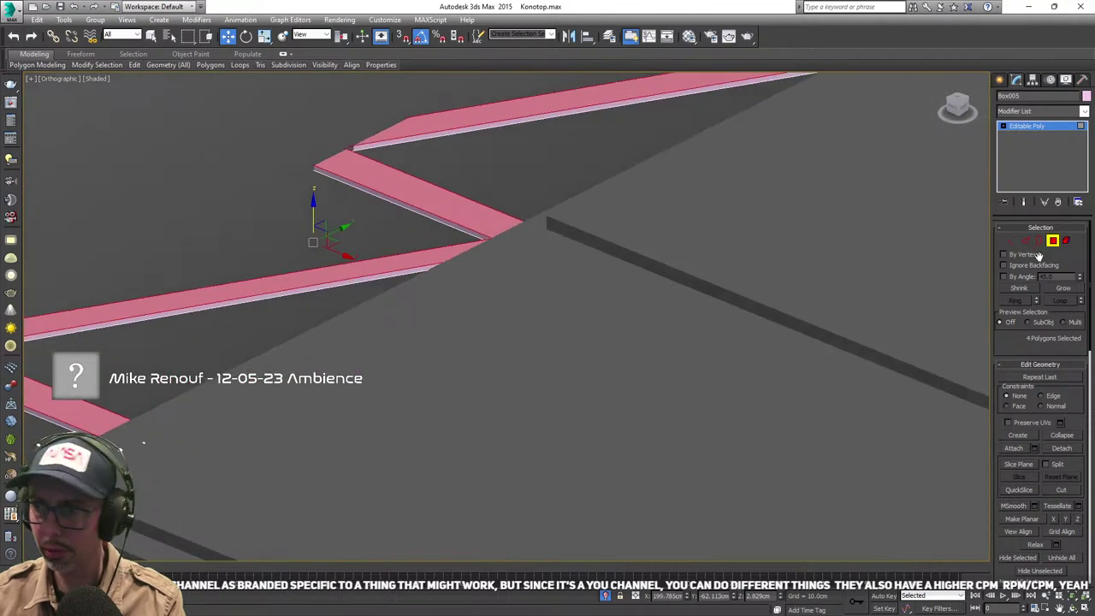
{"action": "left_click", "coordinate": [1053, 243]}
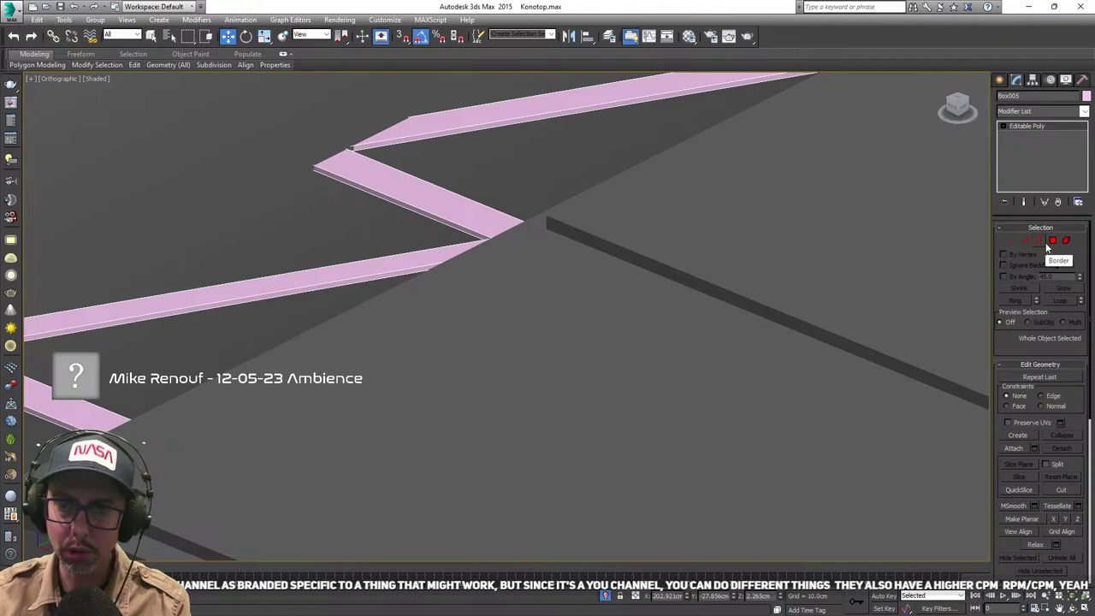
- Examine the thinned struts and diagonal braces against the solar panel and hull from several angles
{"action": "scroll", "coordinate": [569, 291], "scroll_direction": "down", "scroll_amount": 4}
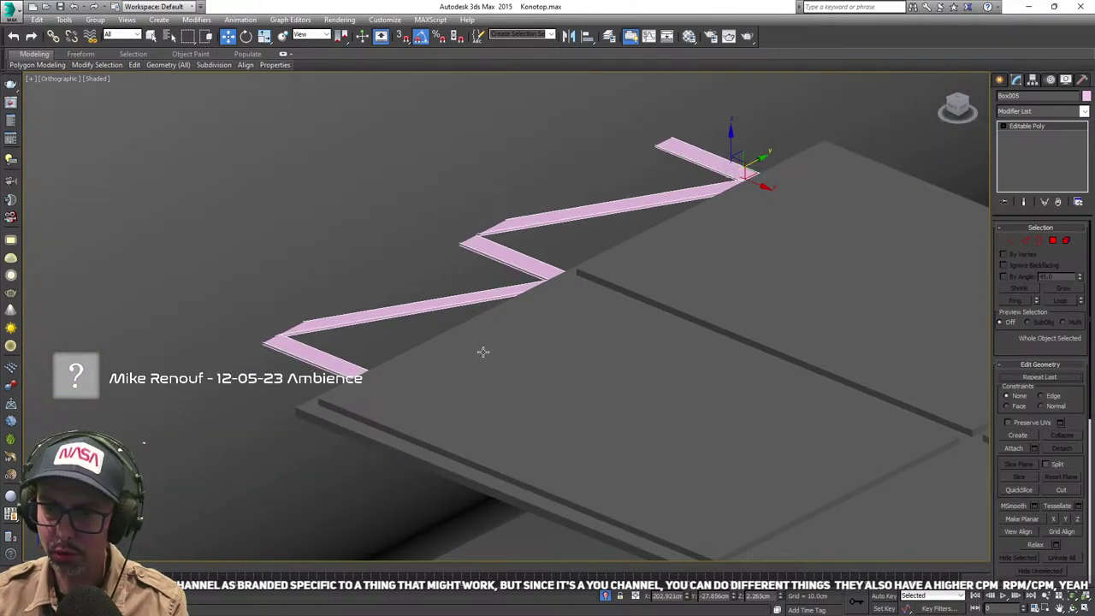
{"action": "key", "text": "1"}
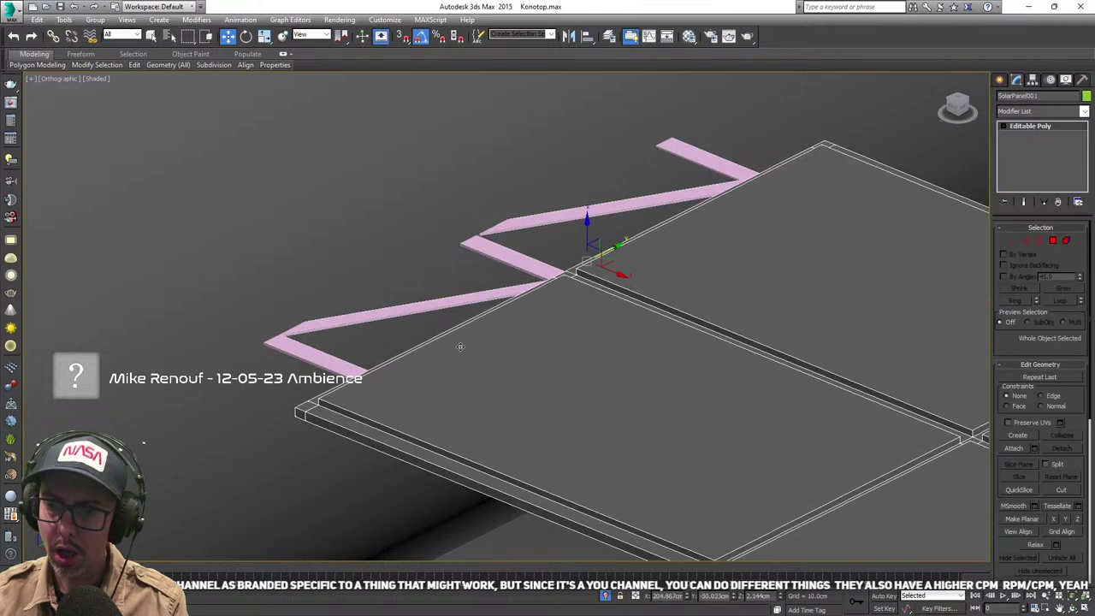
{"action": "scroll", "coordinate": [551, 295], "scroll_direction": "down", "scroll_amount": 3}
{"action": "middle_click_drag", "start_coordinate": [561, 317], "coordinate": [412, 294]}
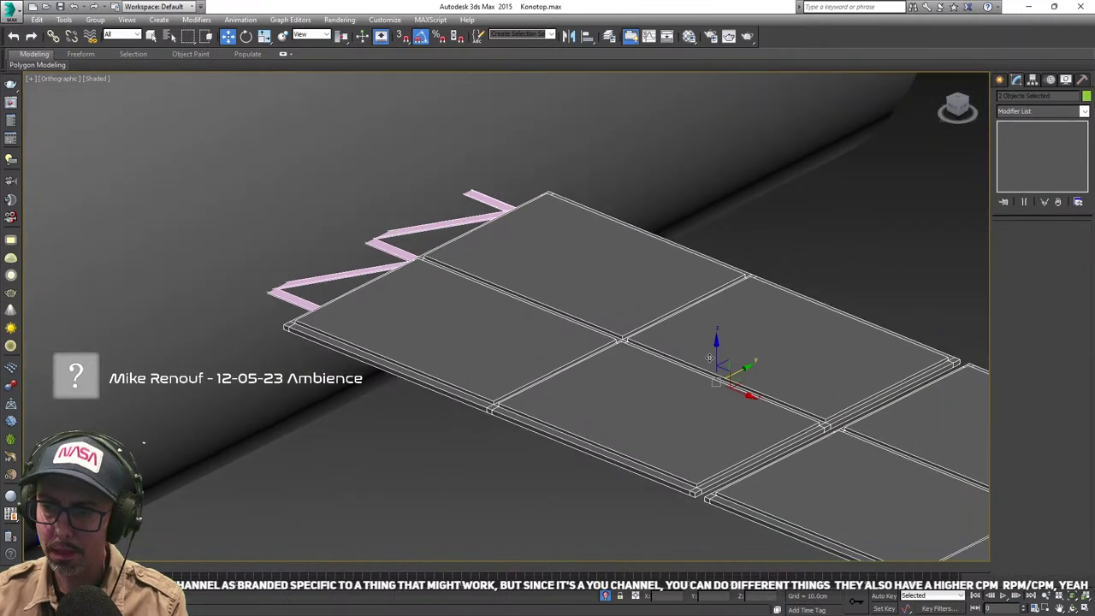
{"action": "mouse_move", "coordinate": [743, 395]}
{"action": "middle_mouse_down"}
{"action": "mouse_move", "coordinate": [762, 408]}
{"action": "mouse_move", "coordinate": [750, 397]}
{"action": "middle_mouse_up"}
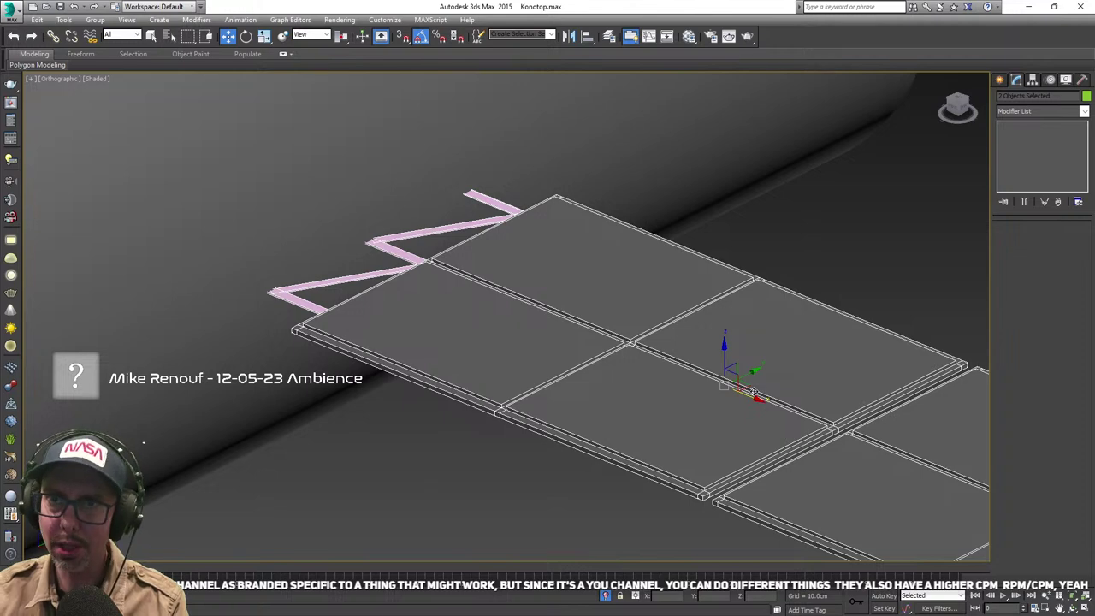
{"action": "middle_click_drag", "start_coordinate": [542, 389], "coordinate": [507, 396], "text": "alt"}
{"action": "scroll", "coordinate": [531, 409], "scroll_direction": "down", "scroll_amount": 3}
{"action": "scroll", "coordinate": [506, 396], "scroll_direction": "up", "scroll_amount": 1}
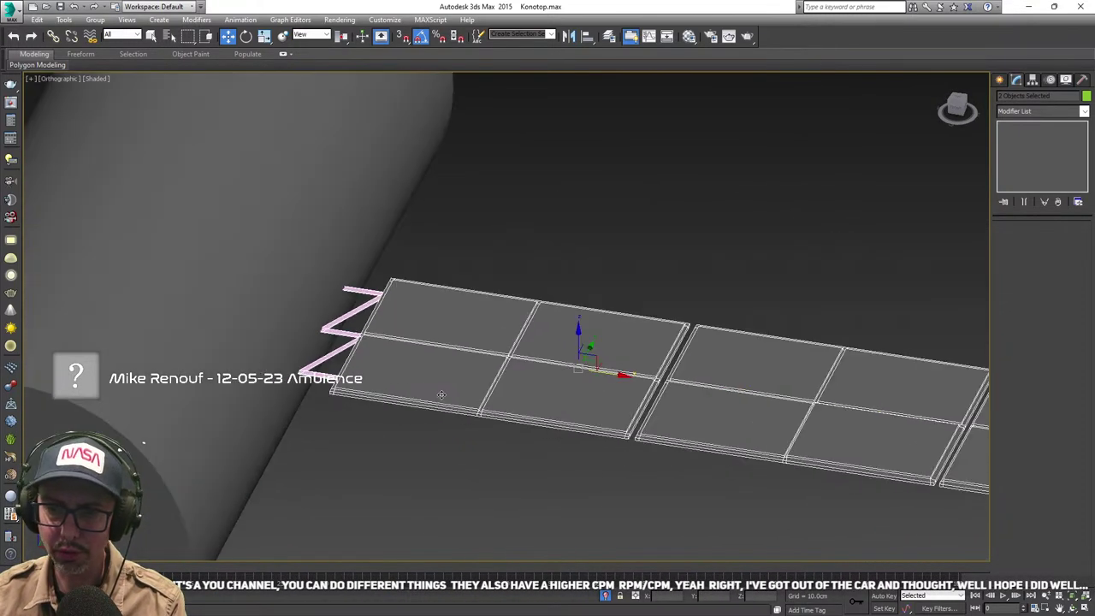
{"action": "scroll", "coordinate": [323, 403], "scroll_direction": "up", "scroll_amount": 4}
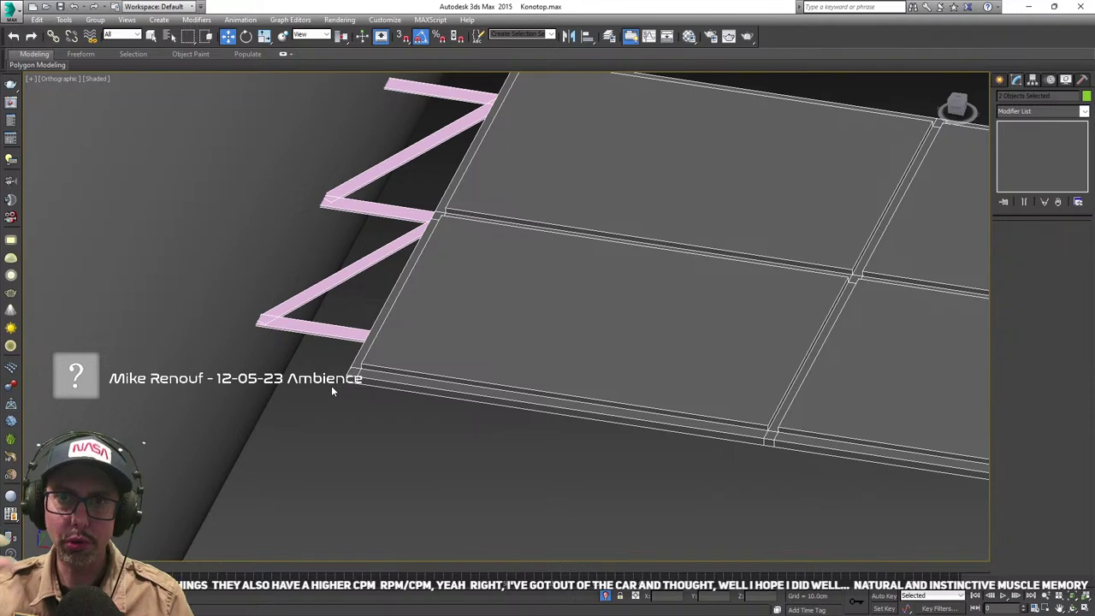
{"action": "middle_click_drag", "start_coordinate": [331, 385], "coordinate": [372, 313], "text": "alt"}
{"action": "scroll", "coordinate": [413, 432], "scroll_direction": "down", "scroll_amount": 3}
{"action": "middle_click_drag", "start_coordinate": [451, 336], "coordinate": [379, 370]}
{"action": "scroll", "coordinate": [380, 371], "scroll_direction": "down", "scroll_amount": 2}
{"action": "middle_click_drag", "start_coordinate": [433, 404], "coordinate": [494, 369]}
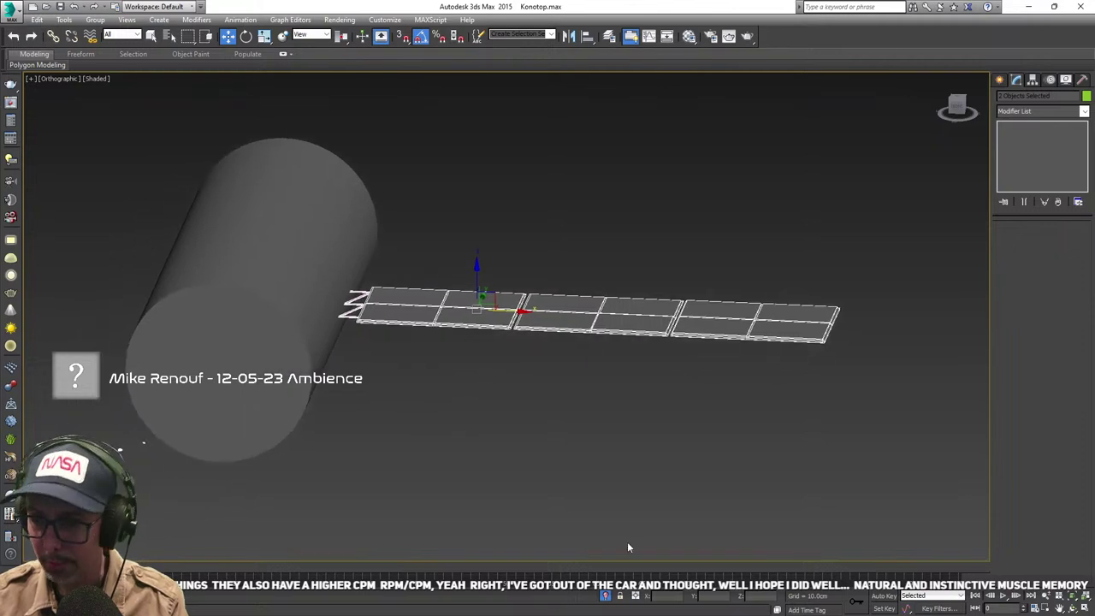
- End isolation to bring back the whole spacecraft and return to the solar panel's struts
{"action": "left_click", "coordinate": [605, 595]}
{"action": "scroll", "coordinate": [455, 458], "scroll_direction": "down", "scroll_amount": 5}
{"action": "scroll", "coordinate": [499, 457], "scroll_direction": "up", "scroll_amount": 6}
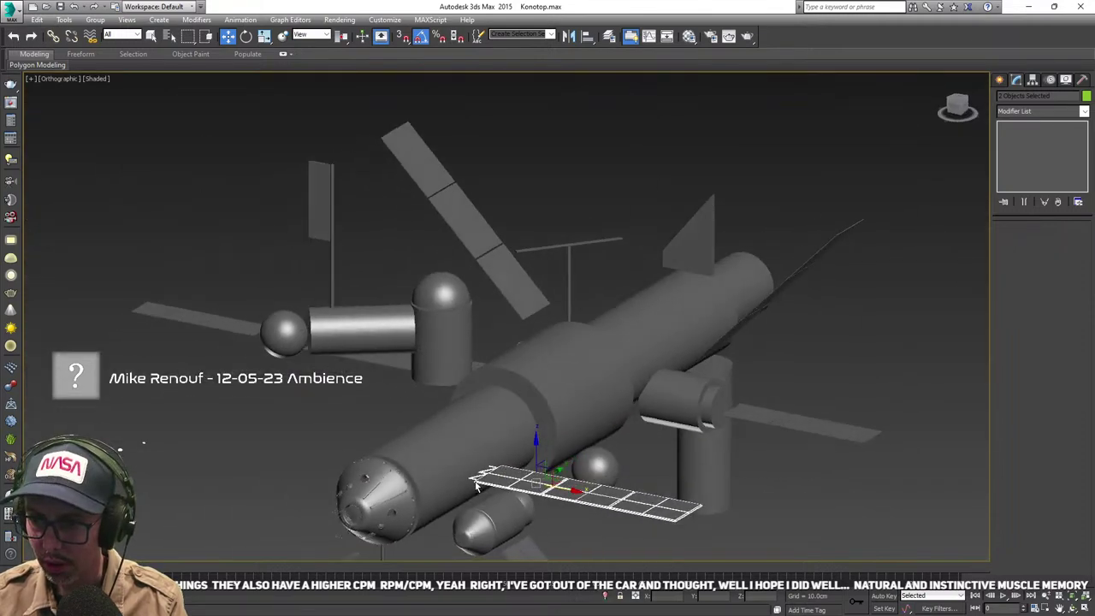
{"action": "scroll", "coordinate": [498, 456], "scroll_direction": "up", "scroll_amount": 3}
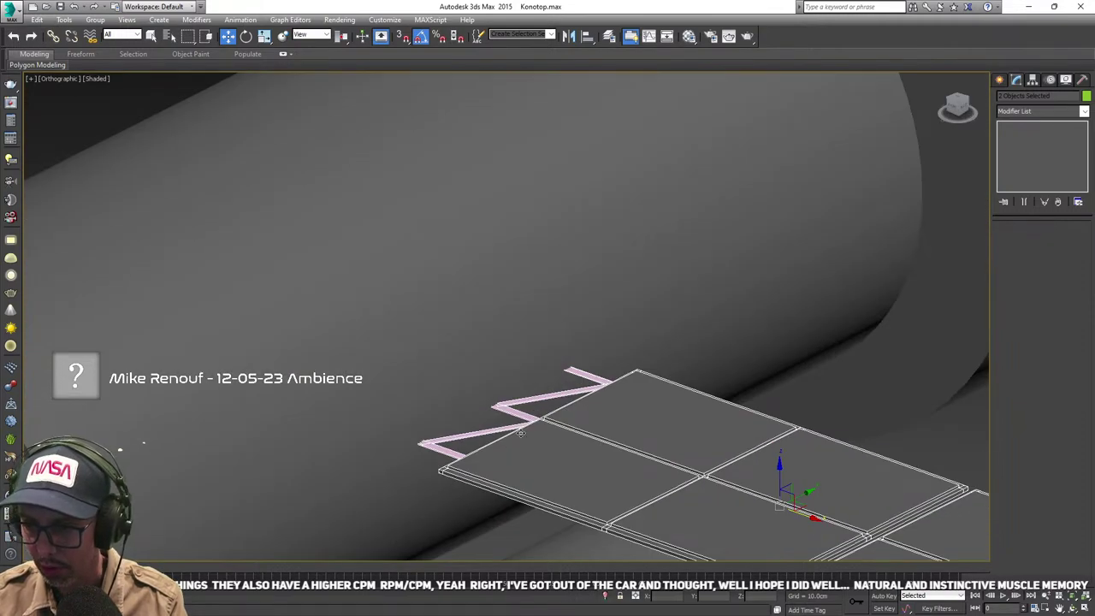
{"action": "scroll", "coordinate": [455, 453], "scroll_direction": "up", "scroll_amount": 4}
- Attach the strut and brace object to the solar panel SolarPanel001 using Attach in element editing
{"action": "left_click", "coordinate": [454, 452]}
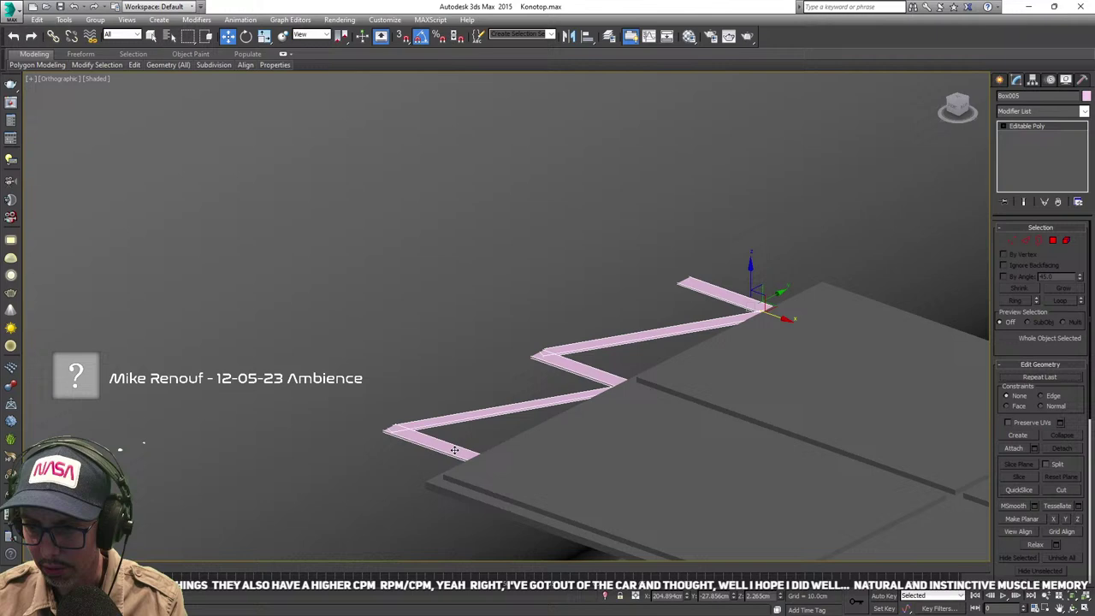
{"action": "left_click", "coordinate": [594, 454]}
{"action": "left_click", "coordinate": [1066, 240]}
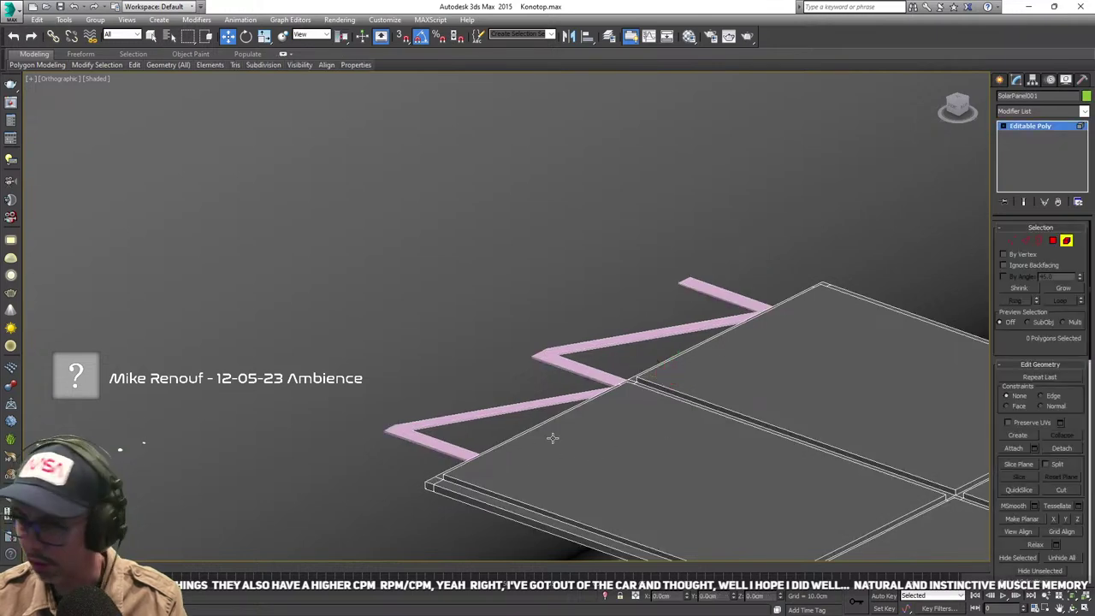
{"action": "scroll", "coordinate": [1076, 455], "scroll_direction": "down", "scroll_amount": 5}
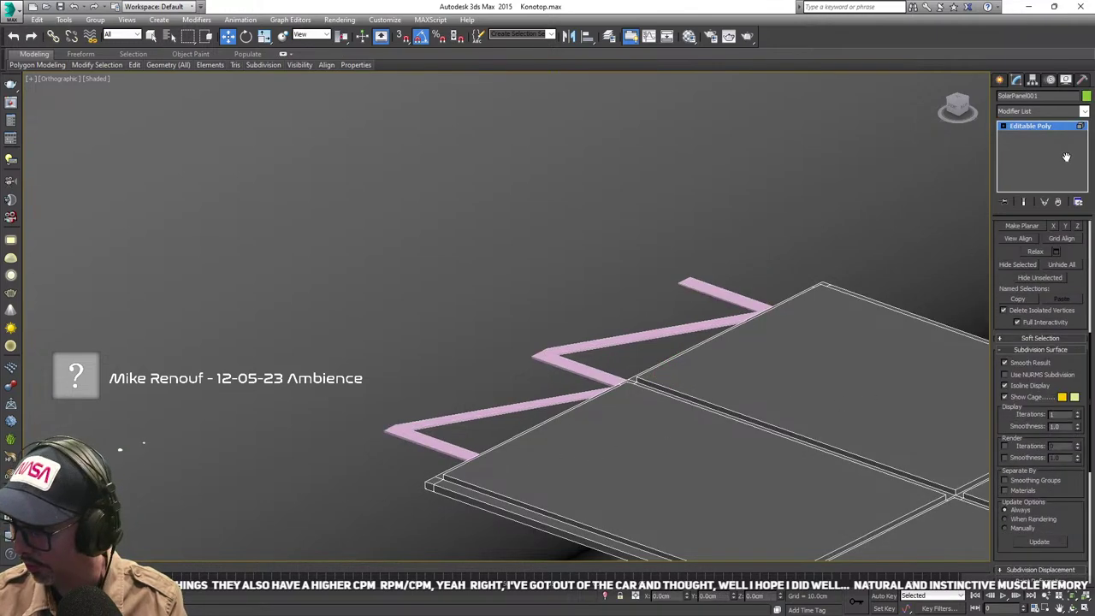
{"action": "left_click_drag", "start_coordinate": [1092, 321], "coordinate": [1078, 175]}
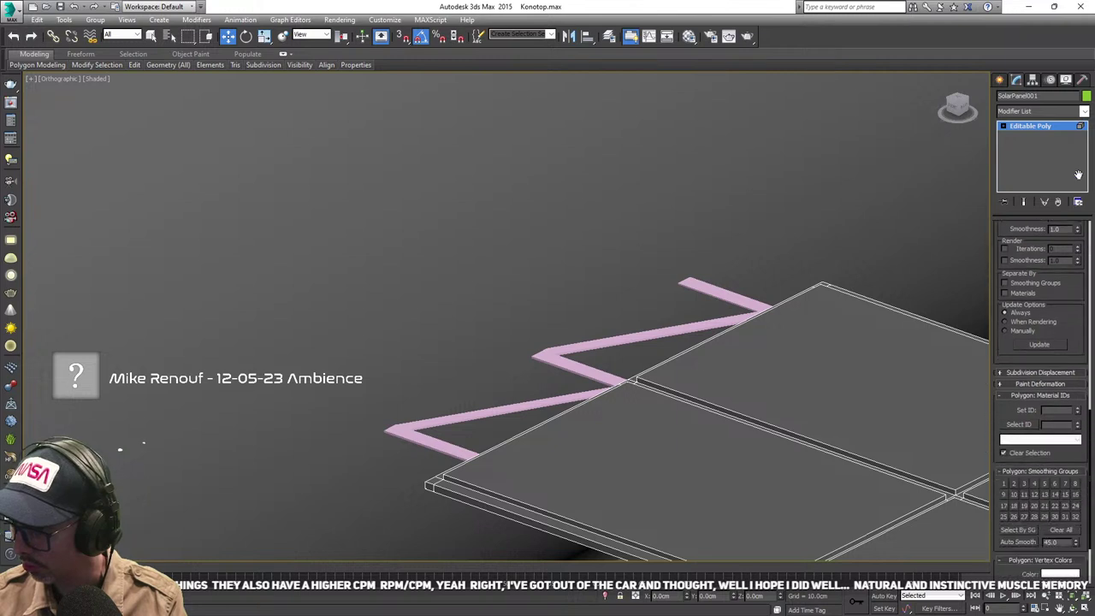
{"action": "scroll", "coordinate": [1078, 174], "scroll_direction": "up", "scroll_amount": 6}
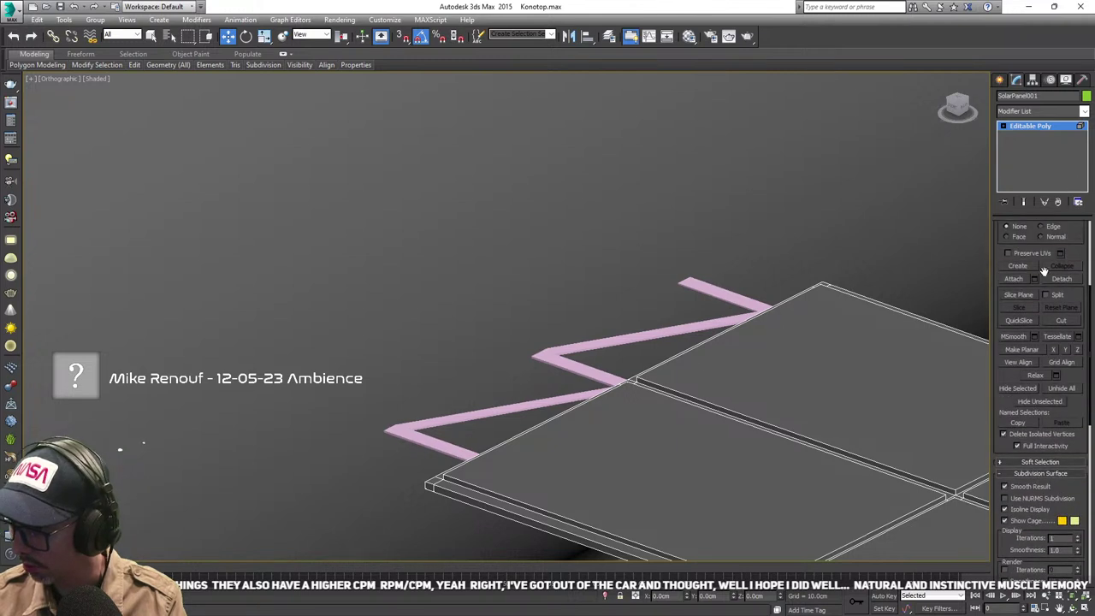
{"action": "left_click_drag", "start_coordinate": [1082, 308], "coordinate": [1080, 443]}
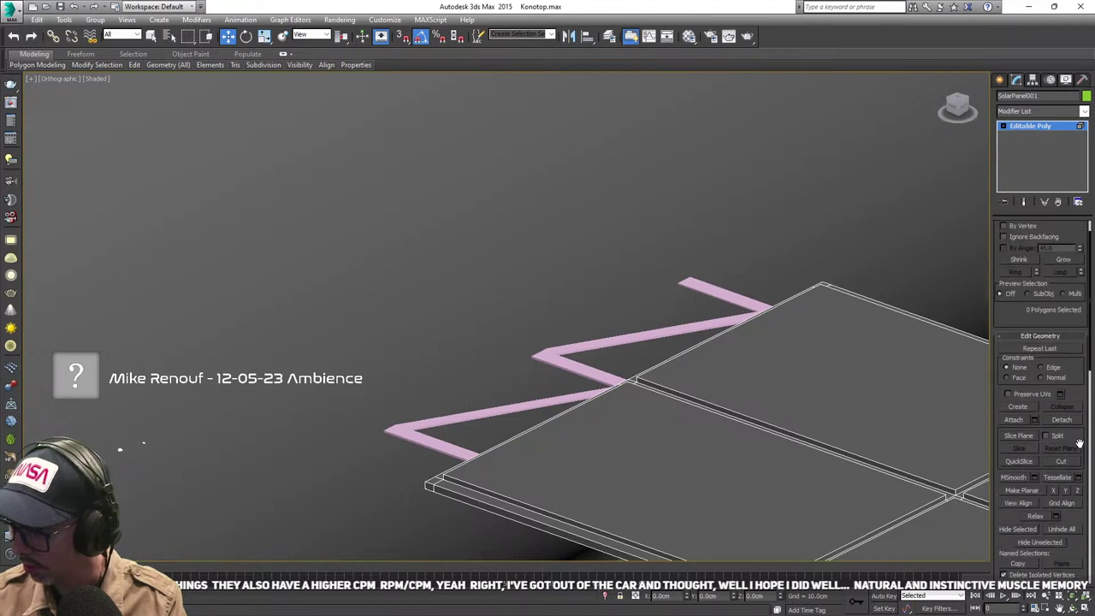
{"action": "left_click", "coordinate": [1014, 420]}
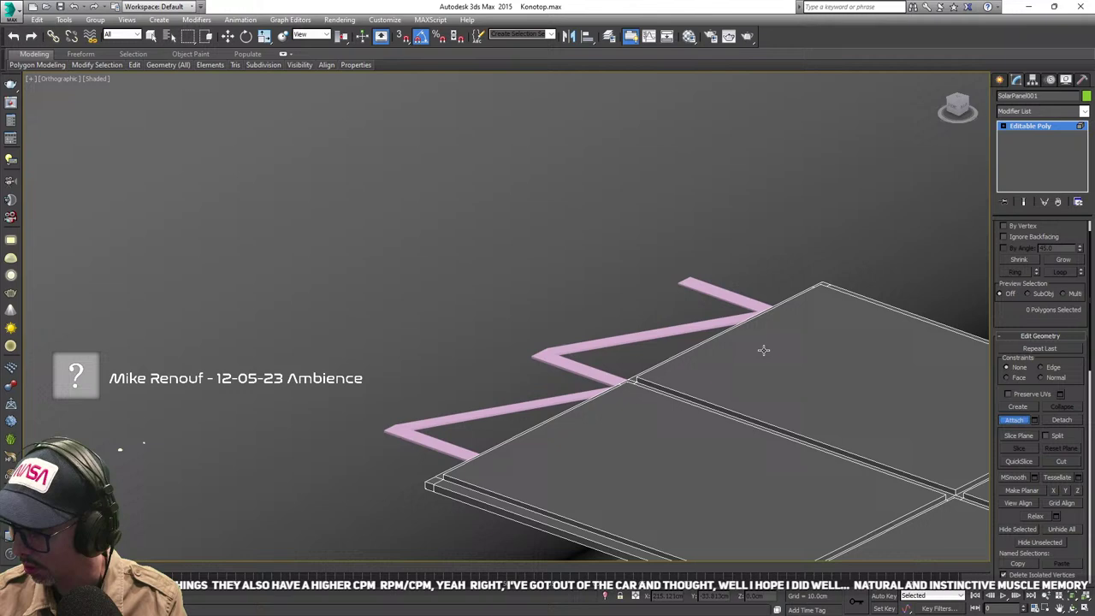
{"action": "left_click", "coordinate": [727, 295]}
{"action": "left_click", "coordinate": [1015, 419]}
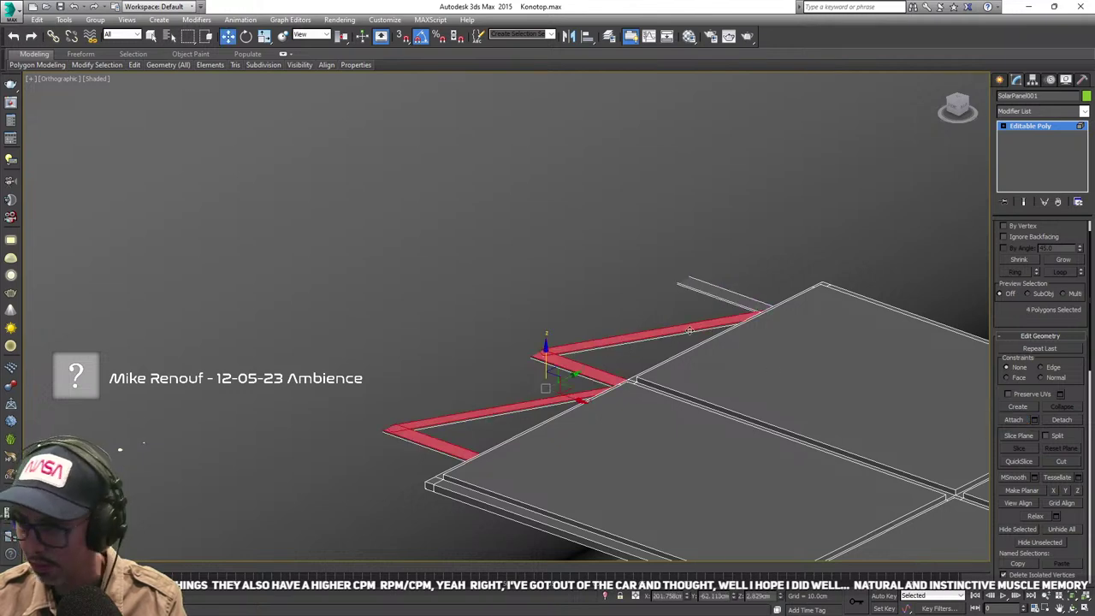
- Inspect the attached struts on the side and lower solar panels within the whole spacecraft, and leave element editing
{"action": "left_click", "coordinate": [704, 368]}
{"action": "scroll", "coordinate": [703, 368], "scroll_direction": "down", "scroll_amount": 10}
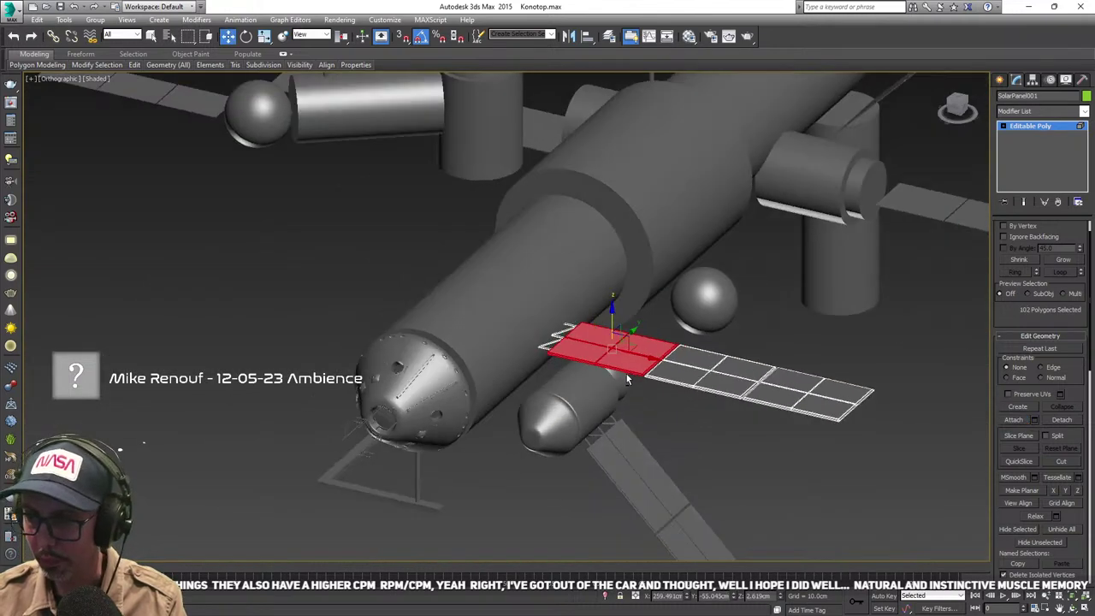
{"action": "middle_click_drag", "start_coordinate": [637, 377], "coordinate": [519, 380], "text": "alt"}
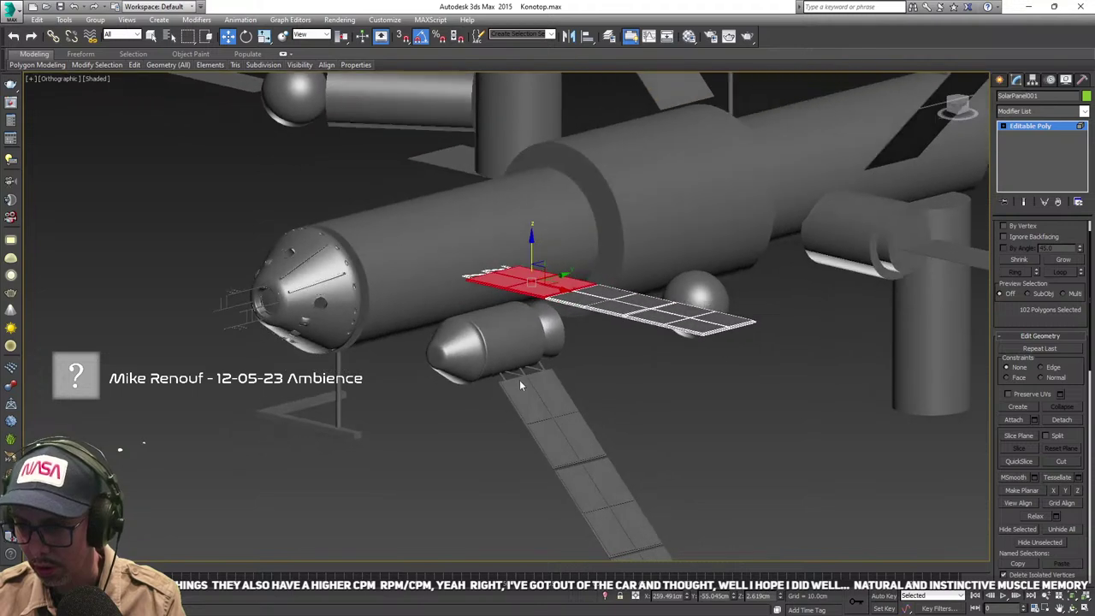
{"action": "scroll", "coordinate": [513, 342], "scroll_direction": "up", "scroll_amount": 10}
{"action": "scroll", "coordinate": [511, 356], "scroll_direction": "down", "scroll_amount": 6}
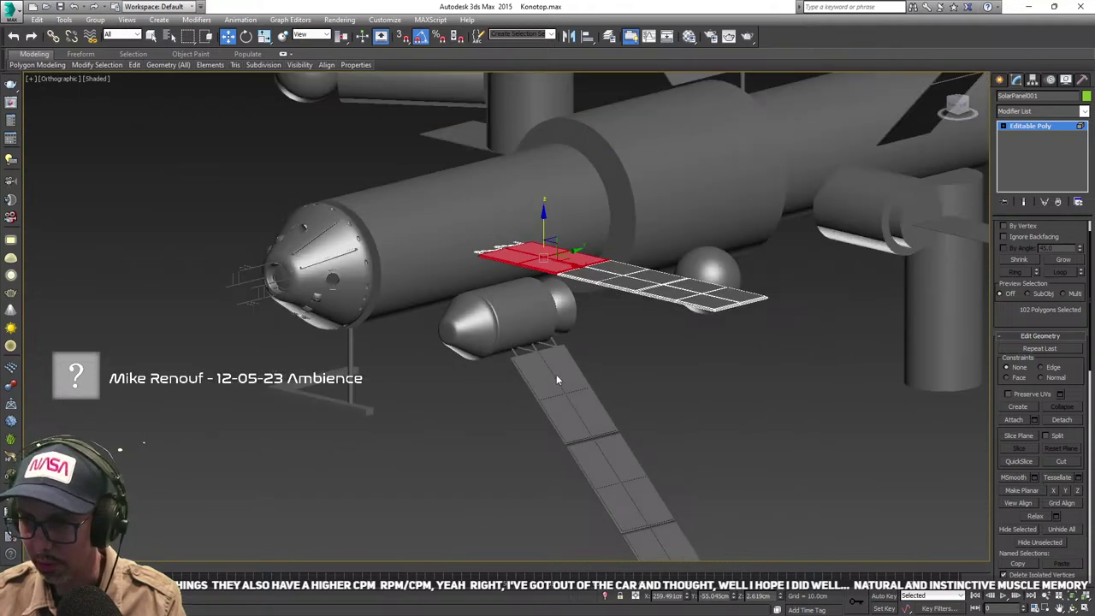
{"action": "scroll", "coordinate": [556, 380], "scroll_direction": "up", "scroll_amount": 3}
{"action": "left_click", "coordinate": [999, 79]}
{"action": "scroll", "coordinate": [591, 430], "scroll_direction": "up", "scroll_amount": 3}
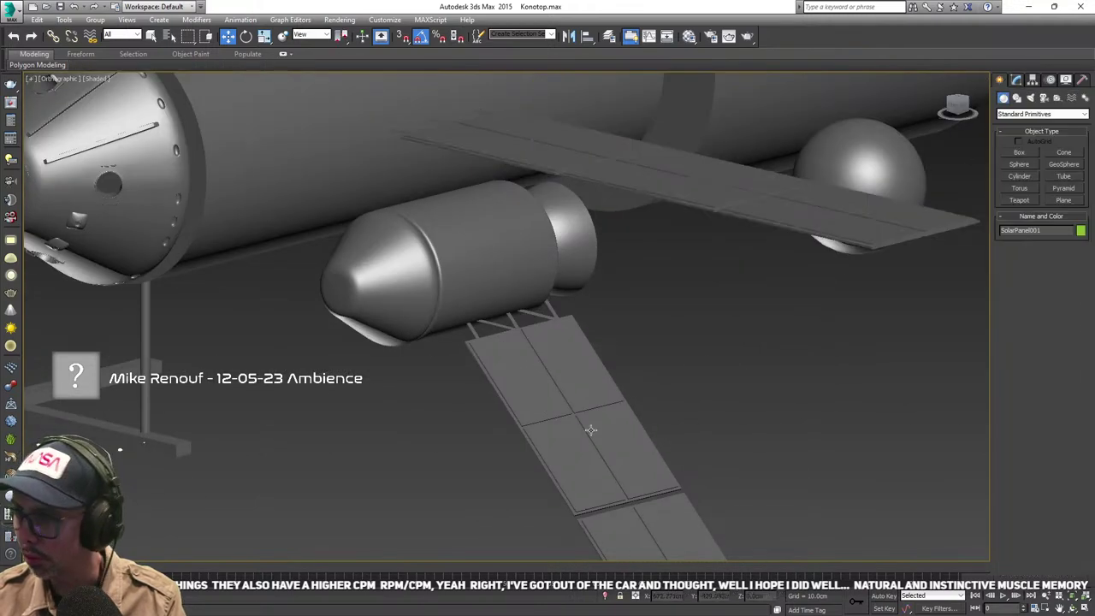
- Move the lower solar panel along Y to about -67.66 cm, under the small engine module
{"action": "left_click", "coordinate": [591, 429]}
{"action": "scroll", "coordinate": [717, 384], "scroll_direction": "down", "scroll_amount": 2}
{"action": "middle_click_drag", "start_coordinate": [717, 384], "coordinate": [662, 385], "text": "alt"}
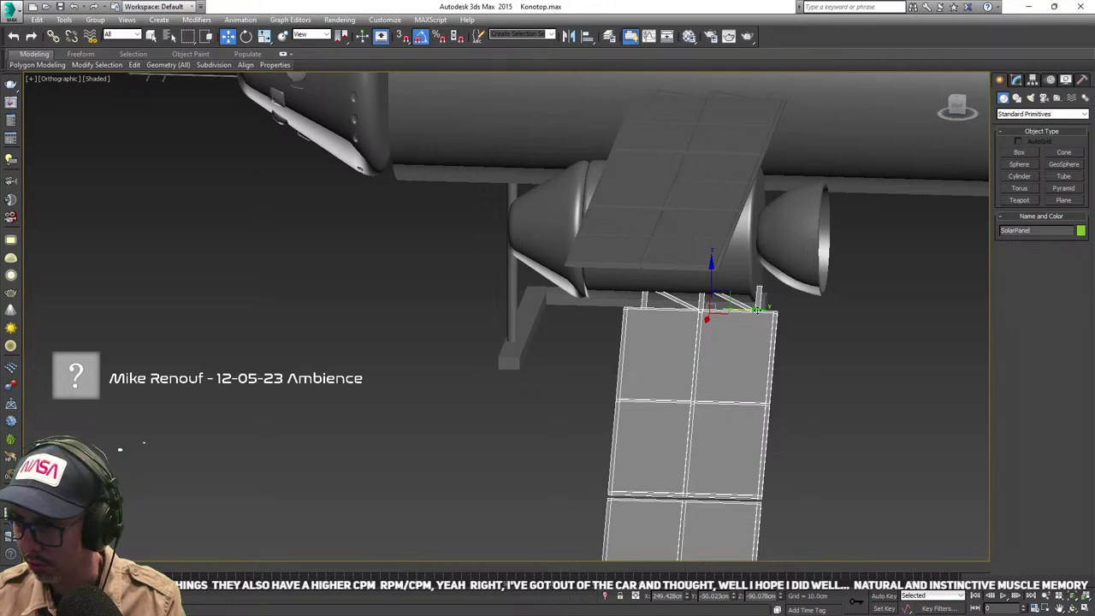
{"action": "left_click_drag", "start_coordinate": [756, 310], "coordinate": [717, 307]}
{"action": "scroll", "coordinate": [715, 317], "scroll_direction": "down", "scroll_amount": 4}
{"action": "middle_click_drag", "start_coordinate": [609, 359], "coordinate": [672, 361], "text": "alt"}
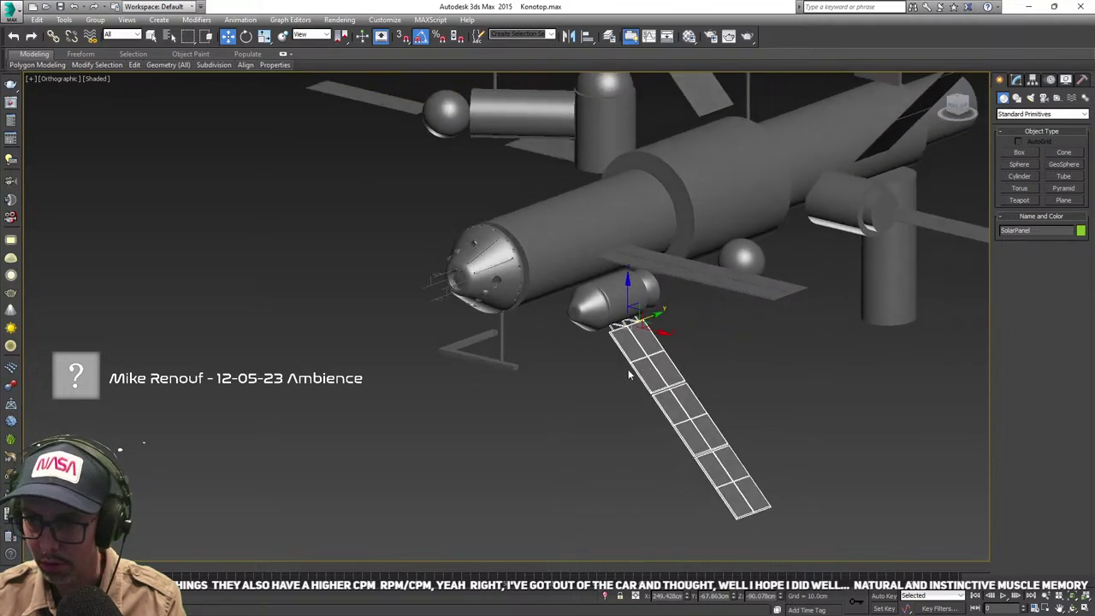
- Isolate the front hull cylinder behind the nose cone and convert it to an Editable Poly
{"action": "scroll", "coordinate": [628, 374], "scroll_direction": "up", "scroll_amount": 2}
{"action": "middle_click_drag", "start_coordinate": [544, 375], "coordinate": [440, 471]}
{"action": "scroll", "coordinate": [608, 342], "scroll_direction": "up", "scroll_amount": 2}
{"action": "middle_click_drag", "start_coordinate": [485, 408], "coordinate": [490, 451]}
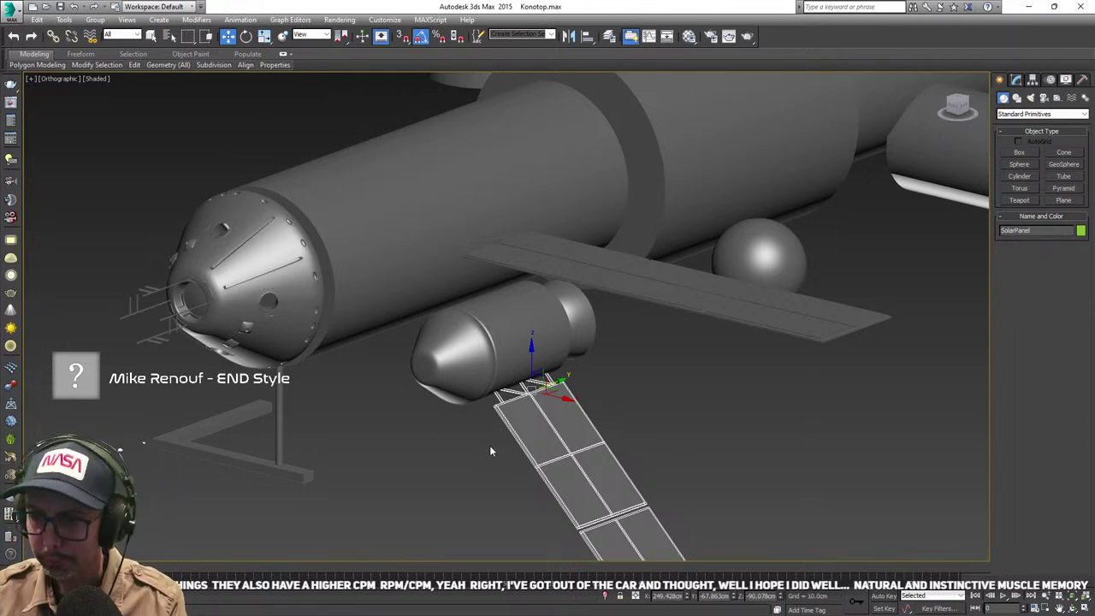
{"action": "middle_click_drag", "start_coordinate": [325, 313], "coordinate": [291, 394]}
{"action": "left_click", "coordinate": [369, 313]}
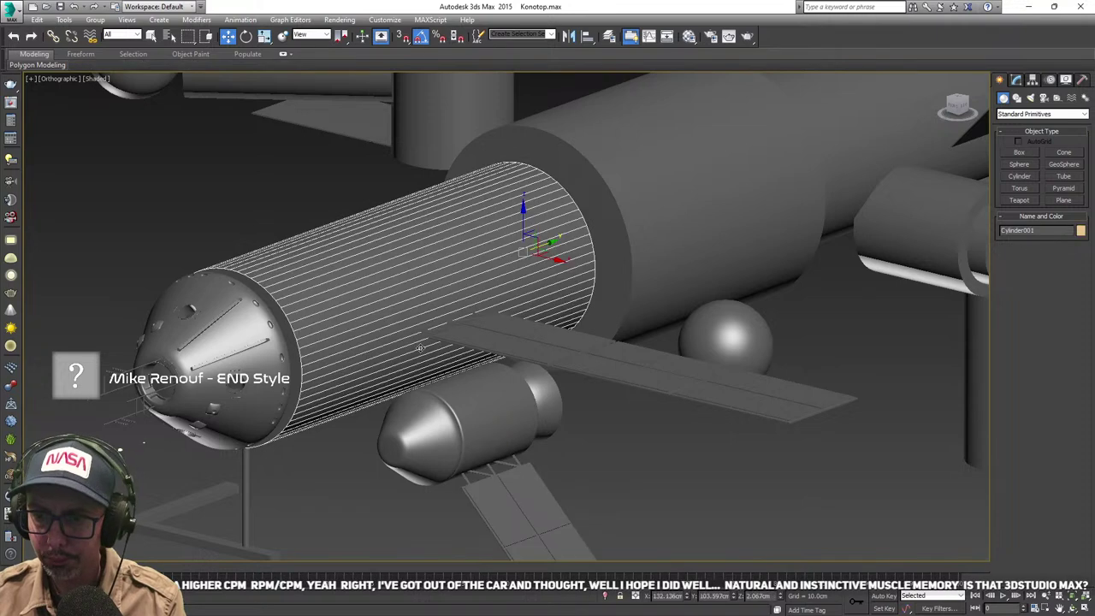
{"action": "scroll", "coordinate": [420, 347], "scroll_direction": "up", "scroll_amount": 3}
{"action": "key", "text": "alt+q"}
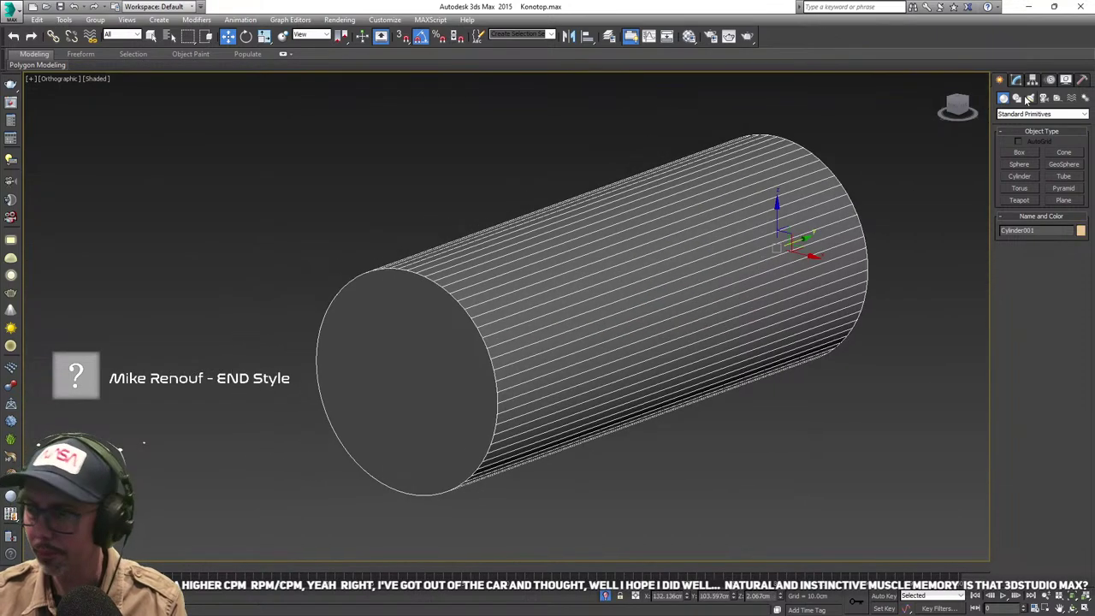
{"action": "left_click", "coordinate": [1016, 80]}
{"action": "right_click", "coordinate": [1031, 128]}
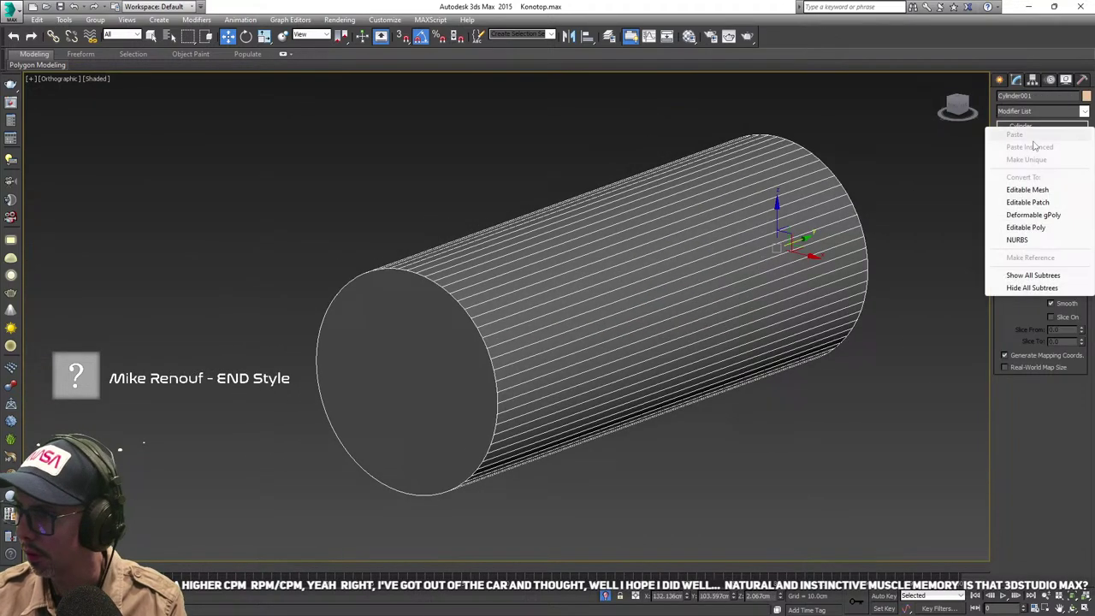
{"action": "left_click", "coordinate": [1046, 229]}
- Connect all the cylinder's lengthwise edges with one edge loop and move the loop close to the front end
{"action": "middle_click_drag", "start_coordinate": [618, 347], "coordinate": [590, 342], "text": "alt"}
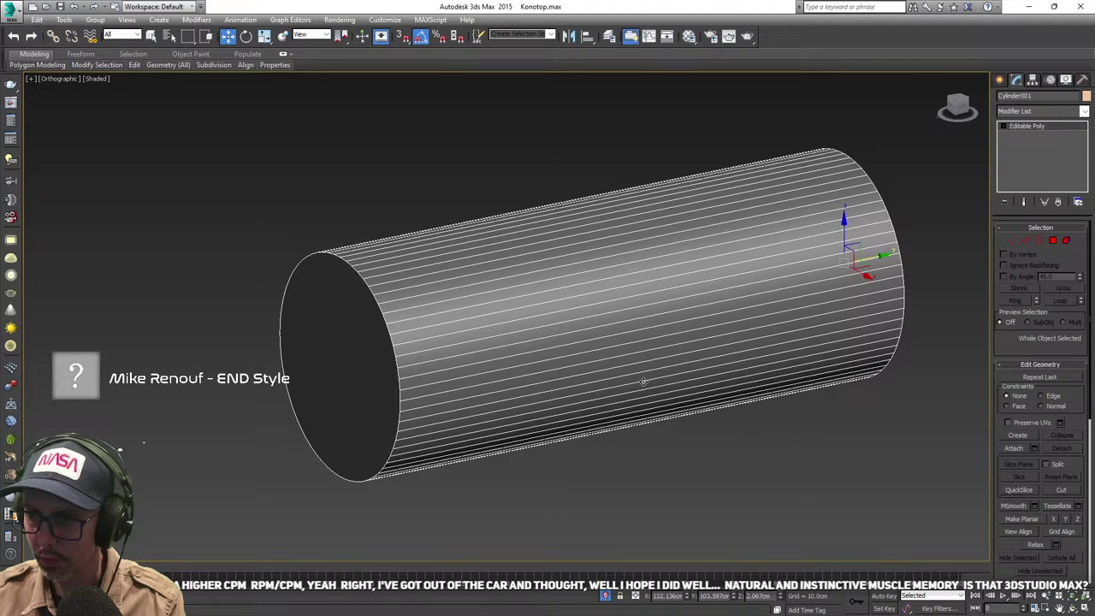
{"action": "left_click", "coordinate": [1026, 240]}
{"action": "mouse_move", "coordinate": [577, 385]}
{"action": "middle_mouse_down", "text": "alt"}
{"action": "mouse_move", "coordinate": [621, 372]}
{"action": "mouse_move", "coordinate": [592, 353]}
{"action": "mouse_move", "coordinate": [574, 396]}
{"action": "middle_mouse_up", "text": "alt"}
{"action": "left_click_drag", "start_coordinate": [608, 470], "coordinate": [526, 149]}
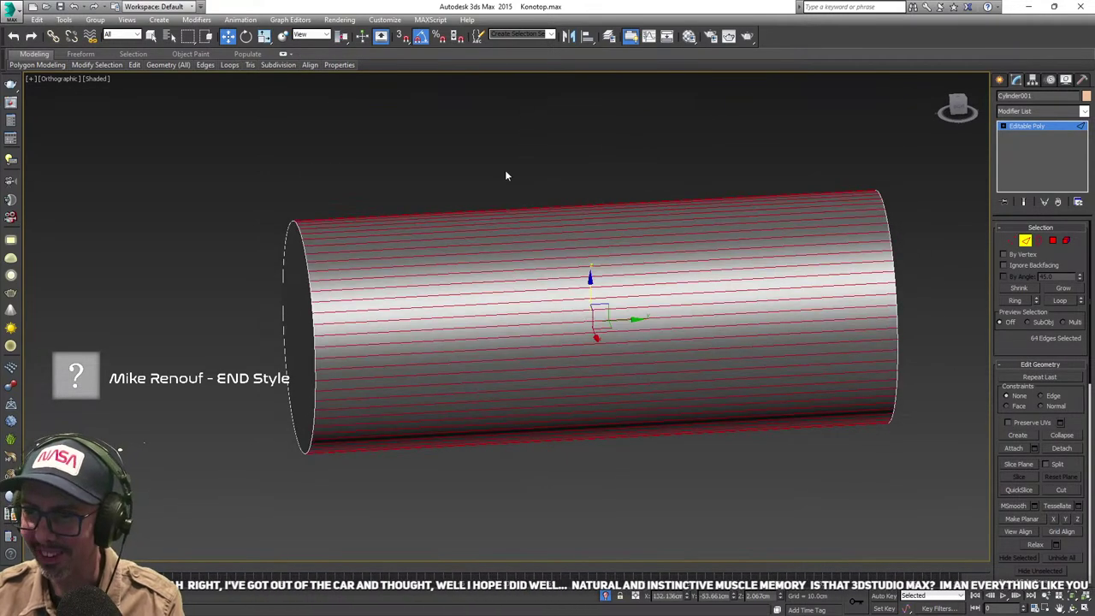
{"action": "right_click", "coordinate": [504, 168]}
{"action": "left_click", "coordinate": [434, 208]}
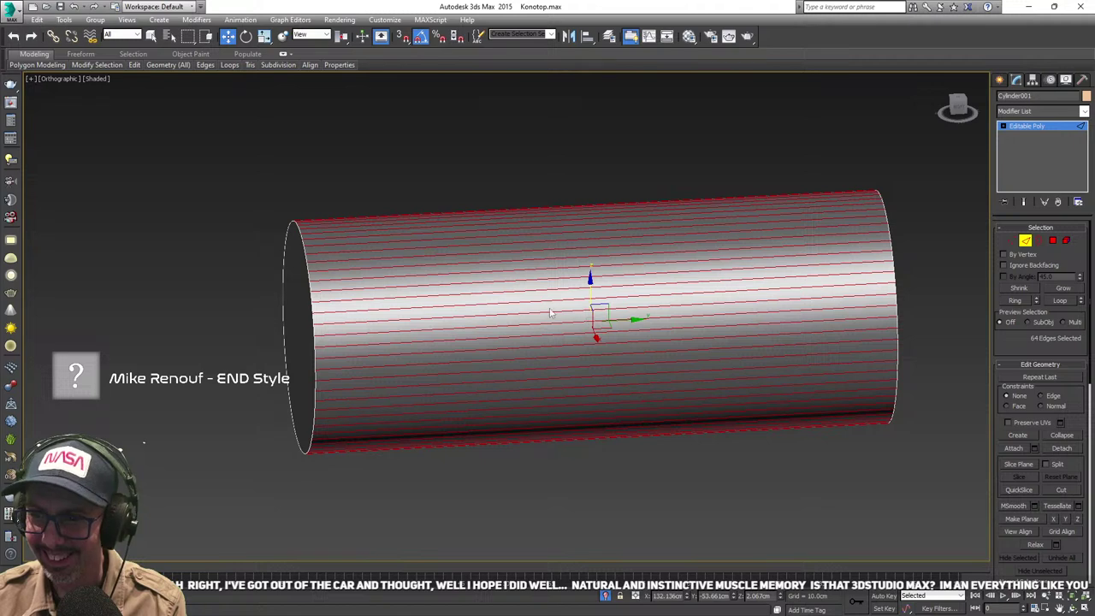
{"action": "right_click", "coordinate": [548, 342]}
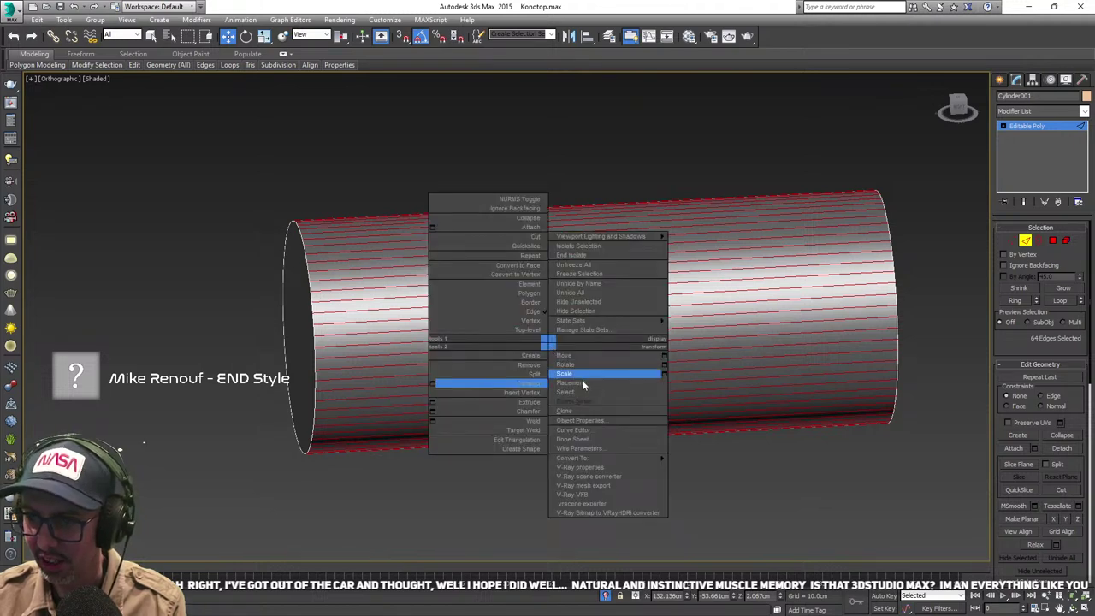
{"action": "left_click", "coordinate": [434, 384]}
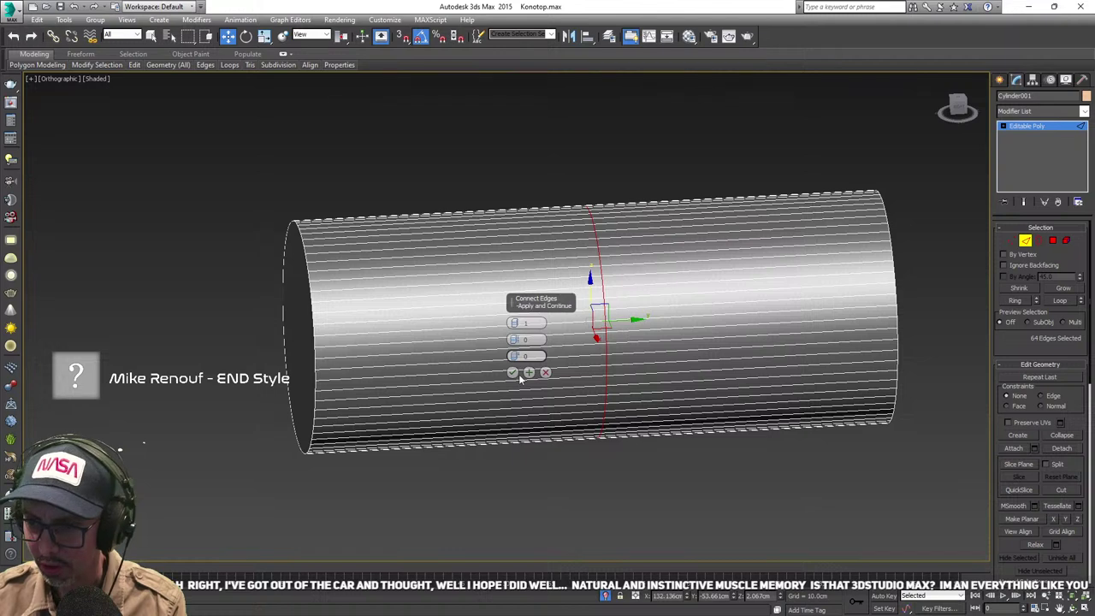
{"action": "left_click", "coordinate": [512, 373]}
{"action": "left_click_drag", "start_coordinate": [629, 320], "coordinate": [372, 332]}
- Connect the cylinder's long lengthwise edges with one more edge loop and move the loop close to the rear end
{"action": "left_click_drag", "start_coordinate": [636, 489], "coordinate": [528, 202]}
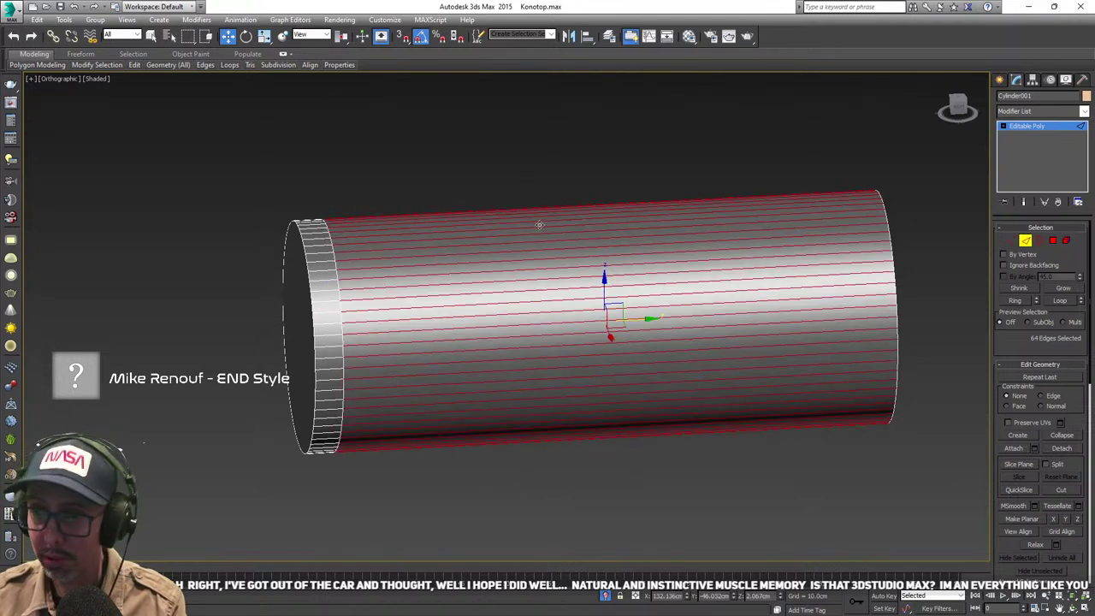
{"action": "right_click", "coordinate": [530, 243]}
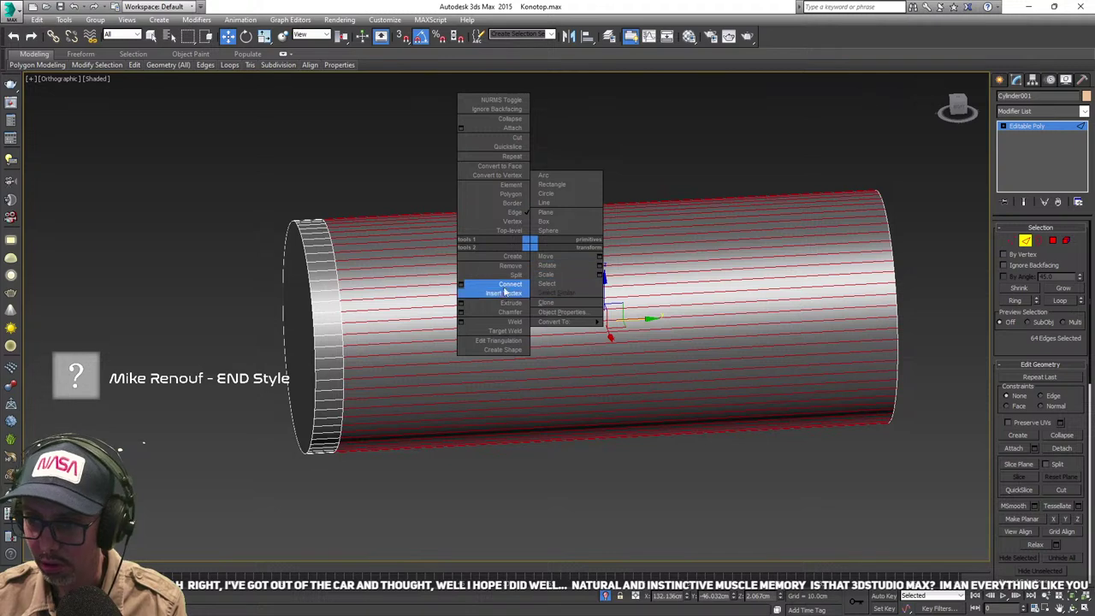
{"action": "left_click", "coordinate": [505, 287]}
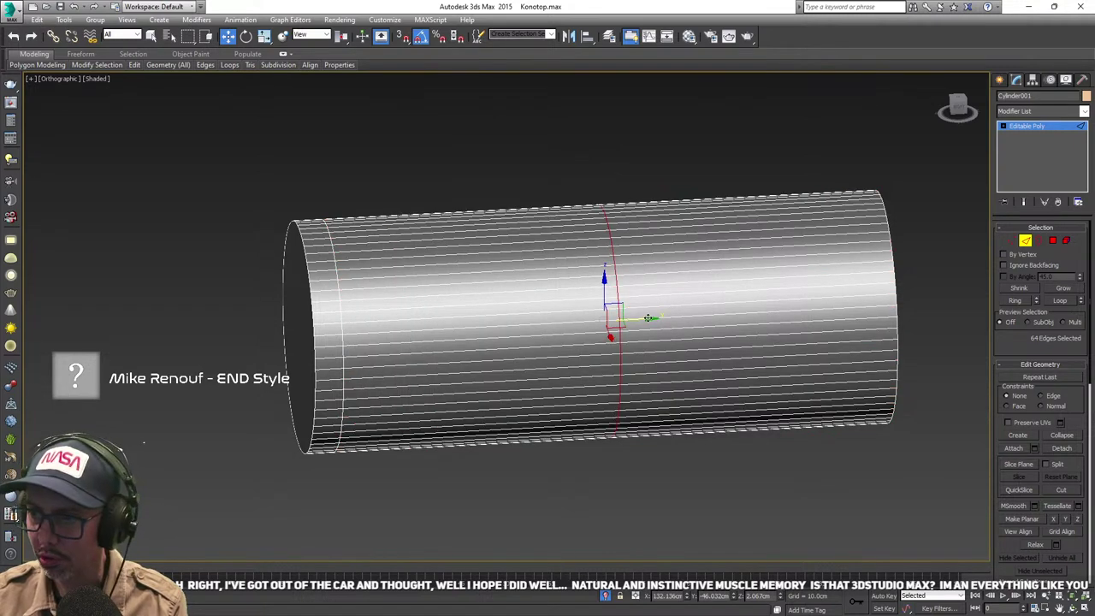
{"action": "left_click_drag", "start_coordinate": [647, 319], "coordinate": [904, 302]}
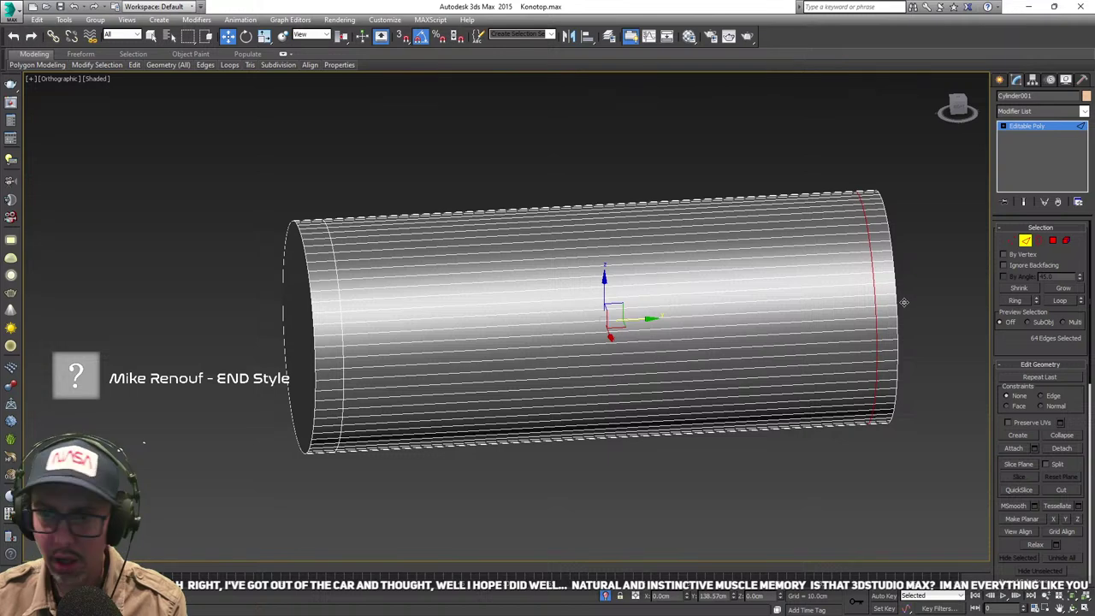
{"action": "left_click", "coordinate": [503, 185]}
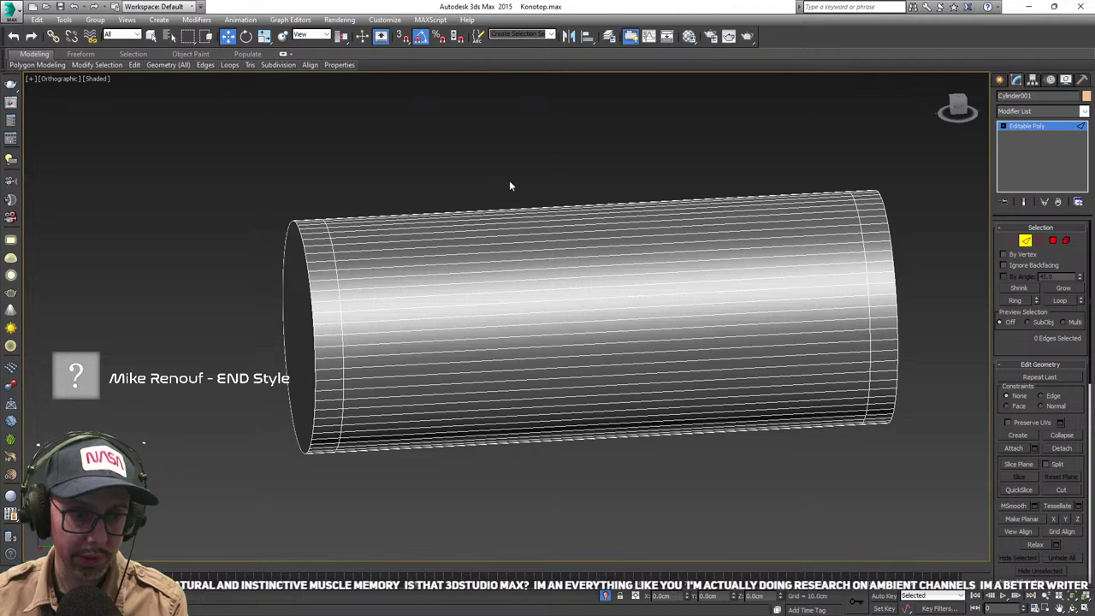
- Connect the lengthwise edges between the two end loops with one edge loop at the cylinder's mid-length
{"action": "middle_click_drag", "start_coordinate": [504, 246], "coordinate": [525, 251], "text": "alt"}
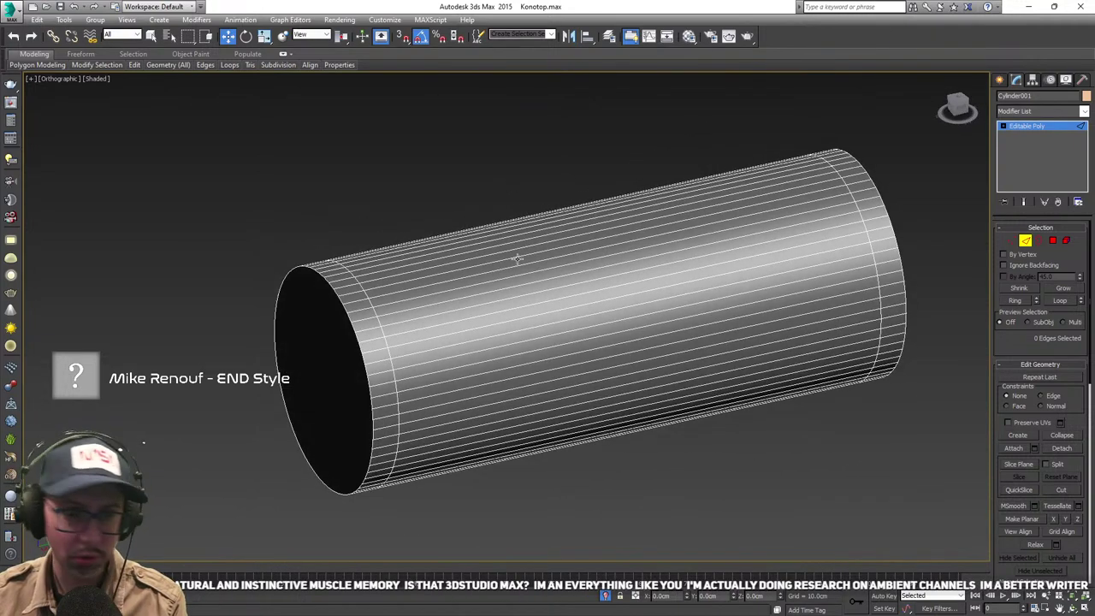
{"action": "middle_click_drag", "start_coordinate": [530, 315], "coordinate": [444, 330]}
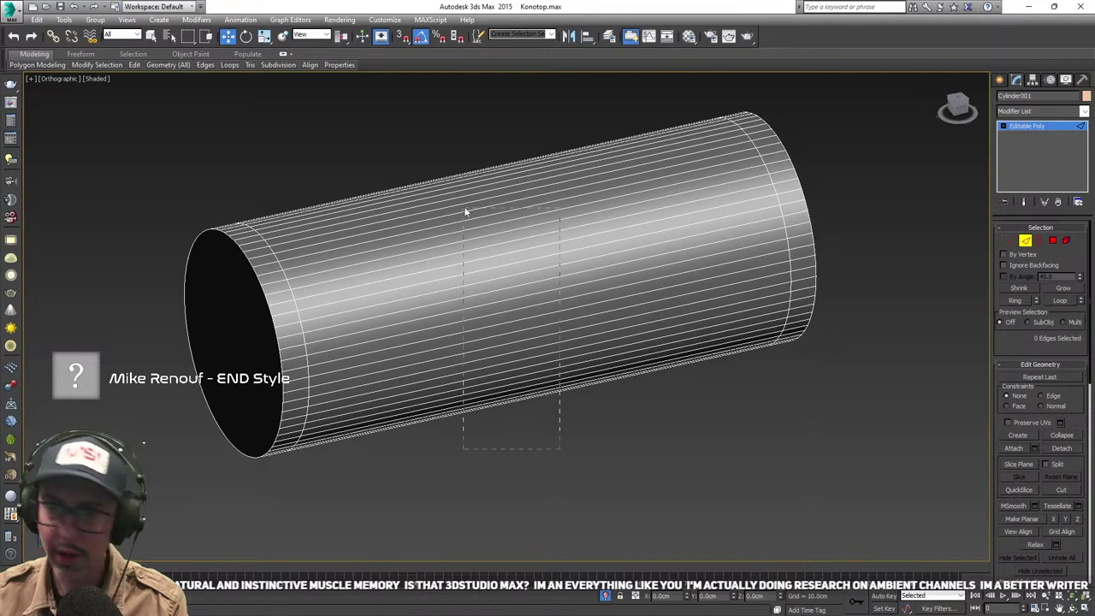
{"action": "left_click_drag", "start_coordinate": [464, 207], "coordinate": [462, 204]}
{"action": "right_click", "coordinate": [396, 171]}
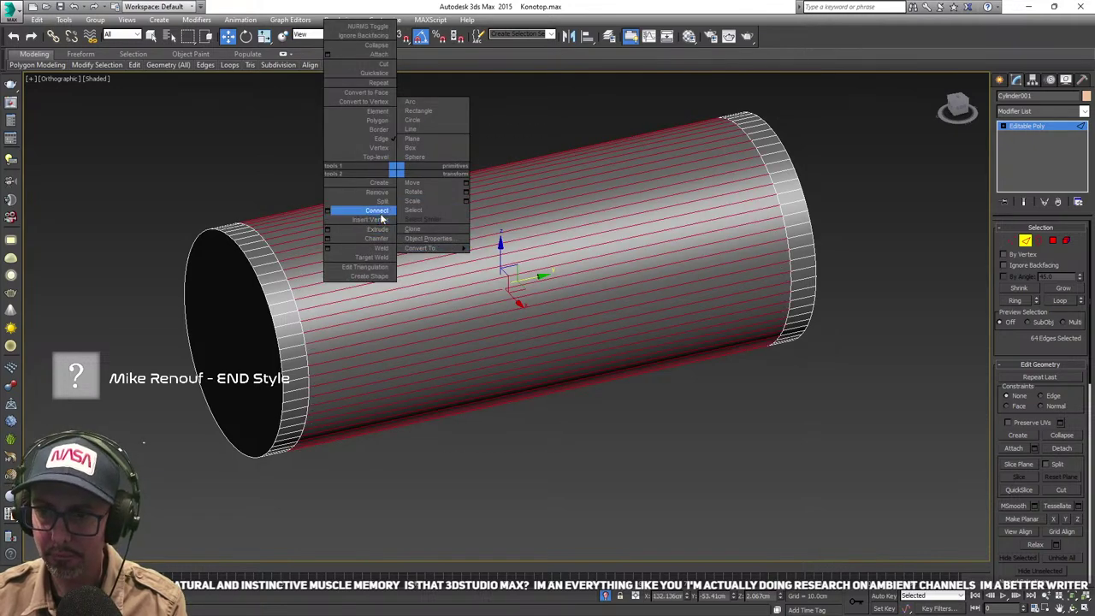
{"action": "left_click", "coordinate": [381, 219]}
{"action": "mouse_move", "coordinate": [561, 321]}
{"action": "middle_mouse_down", "text": "alt"}
{"action": "mouse_move", "coordinate": [545, 342]}
{"action": "mouse_move", "coordinate": [560, 341]}
{"action": "middle_mouse_up", "text": "alt"}
{"action": "left_click", "coordinate": [611, 426]}
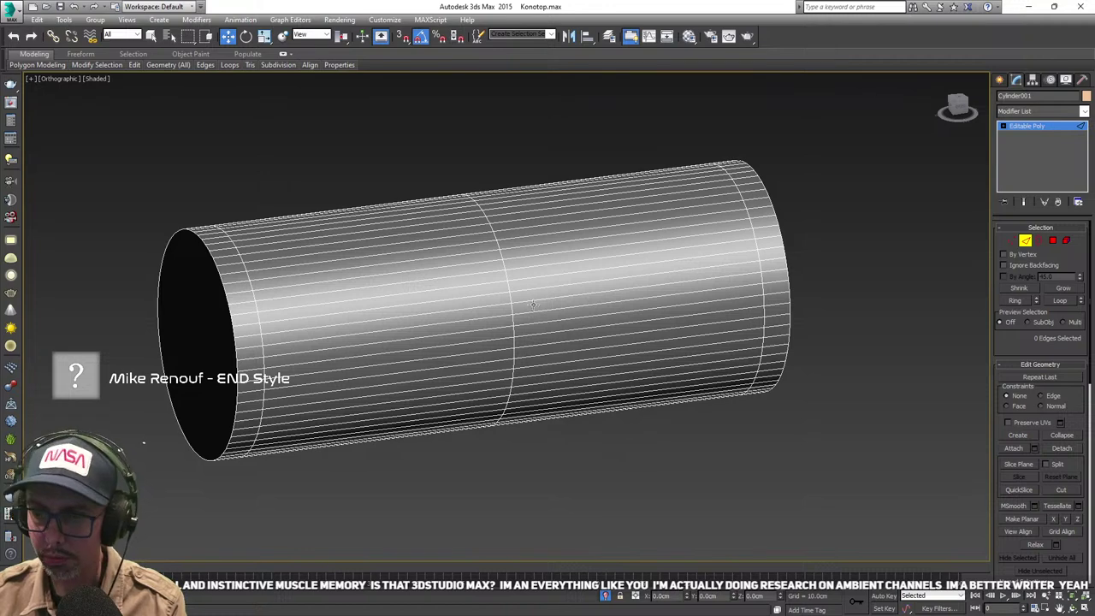
{"action": "middle_click_drag", "start_coordinate": [515, 337], "coordinate": [590, 318]}
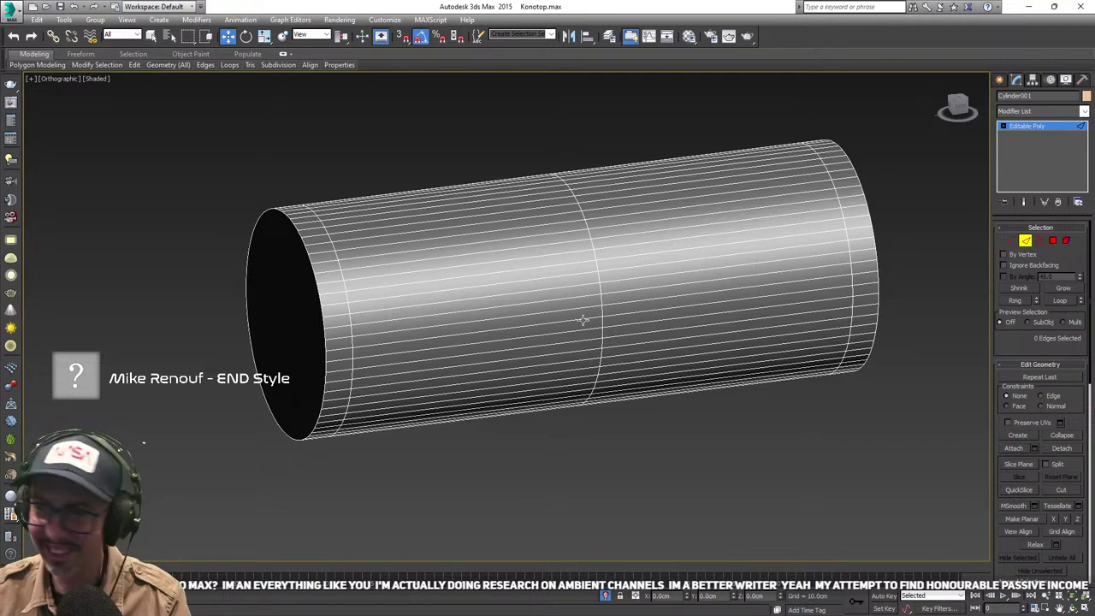
{"action": "middle_click_drag", "start_coordinate": [528, 325], "coordinate": [486, 324], "text": "alt"}
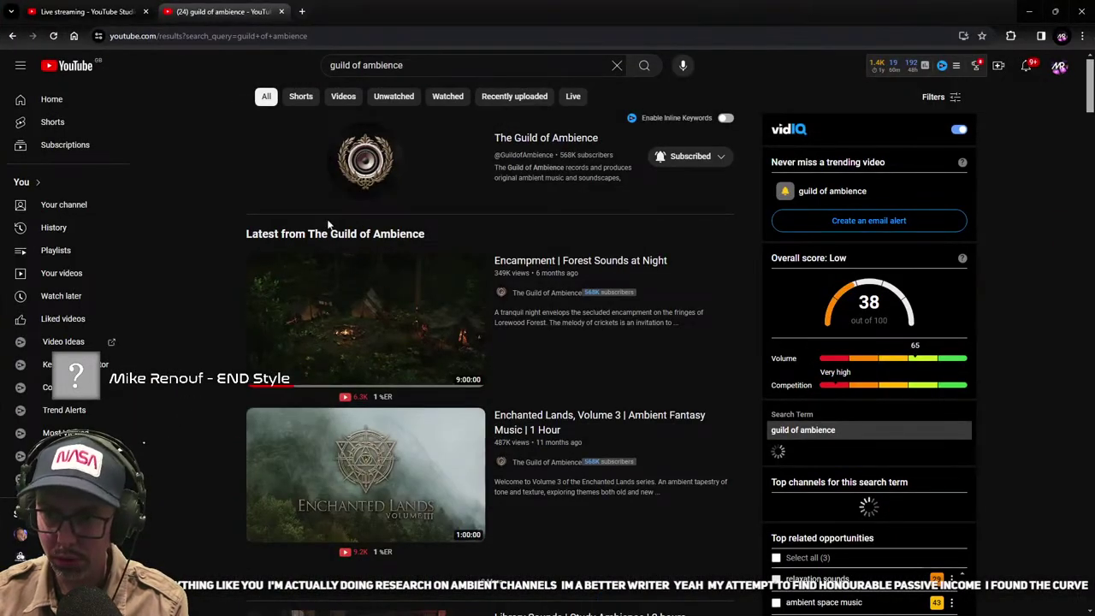
- Browse The Guild of Ambience channel's videos on YouTube, open the Study Sounds video, close the page and return to 3ds Max
{"action": "left_click", "coordinate": [367, 161]}
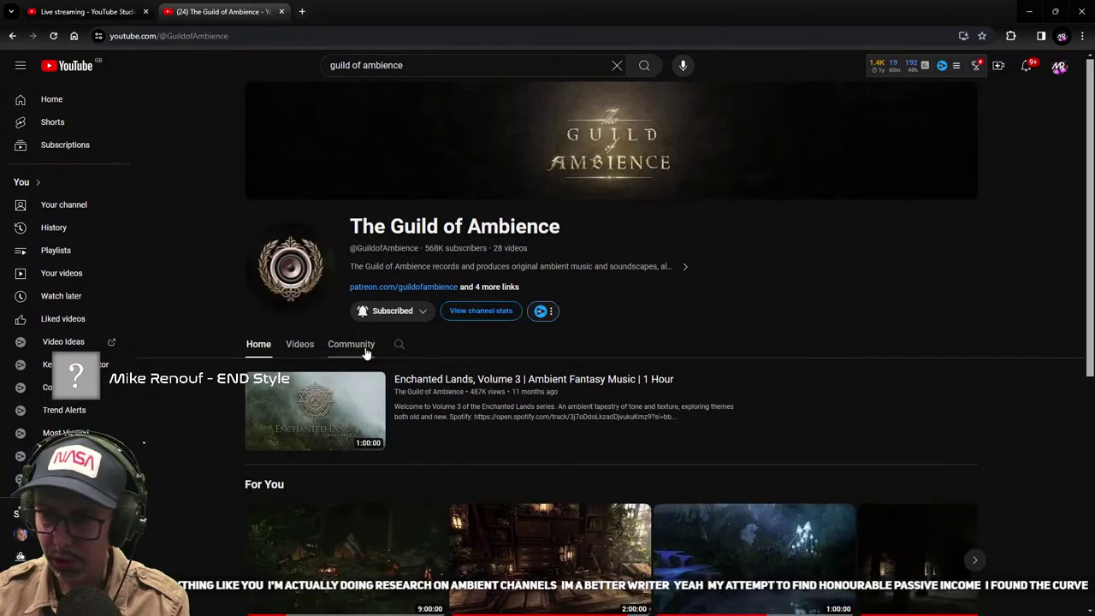
{"action": "scroll", "coordinate": [459, 355], "scroll_direction": "down", "scroll_amount": 2}
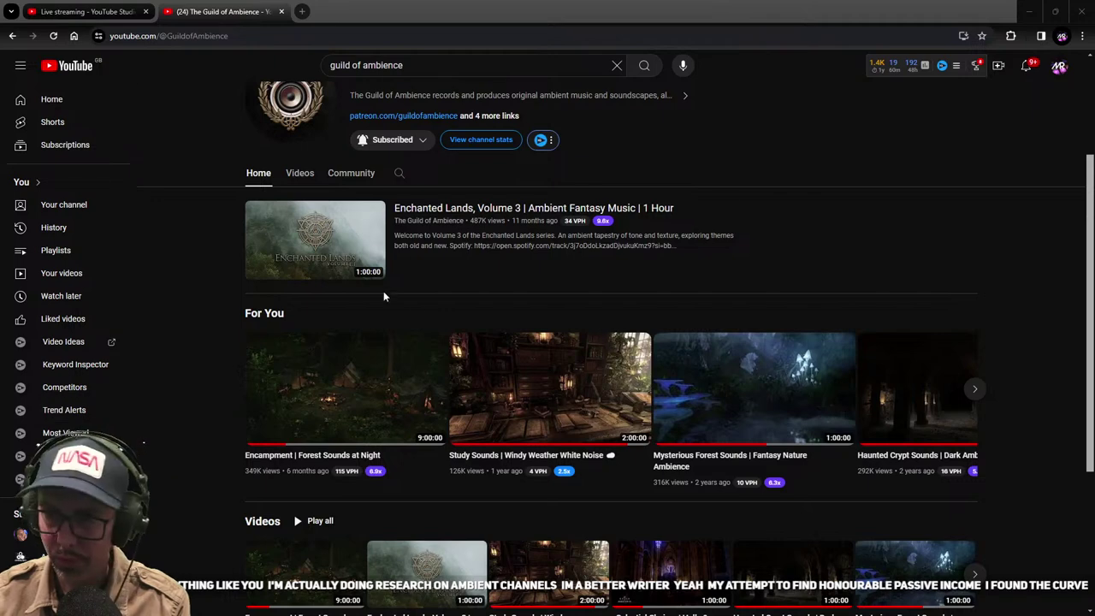
{"action": "left_click", "coordinate": [300, 180]}
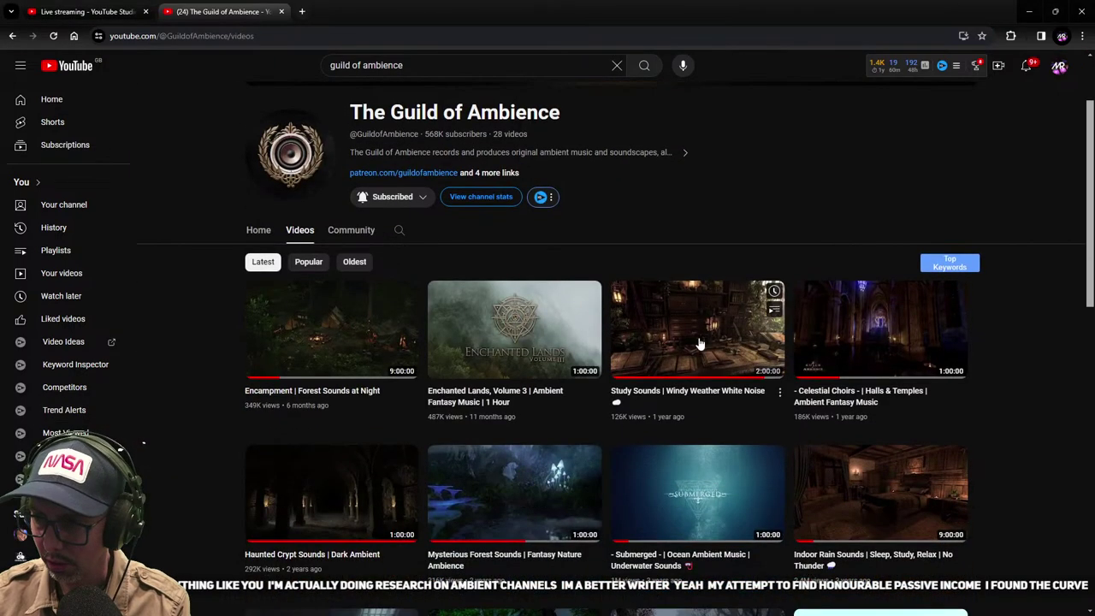
{"action": "left_click", "coordinate": [699, 343]}
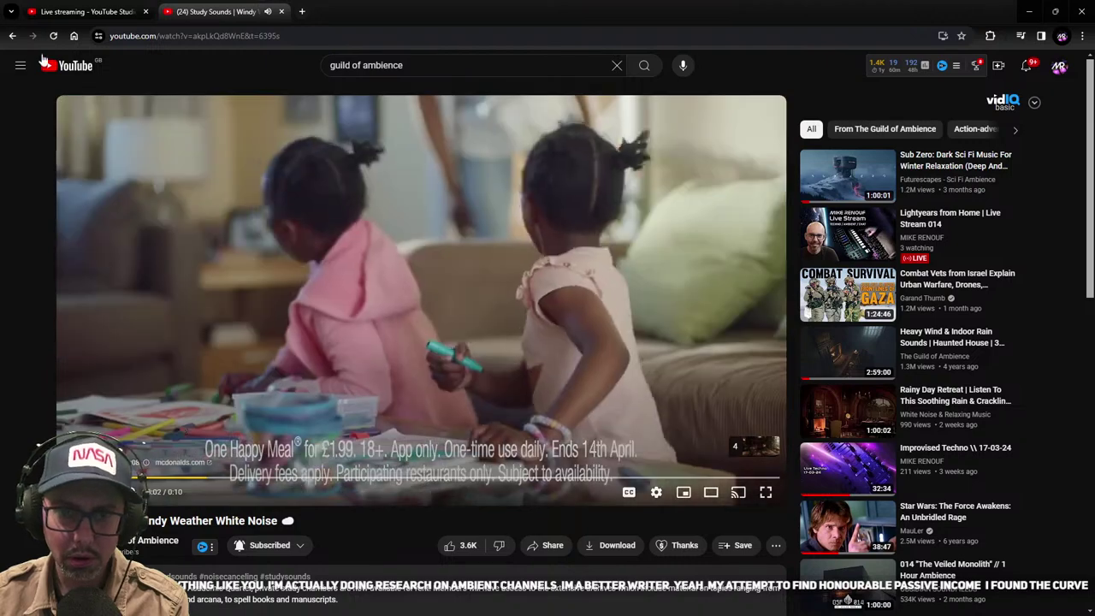
{"action": "key", "text": "alt+Left"}
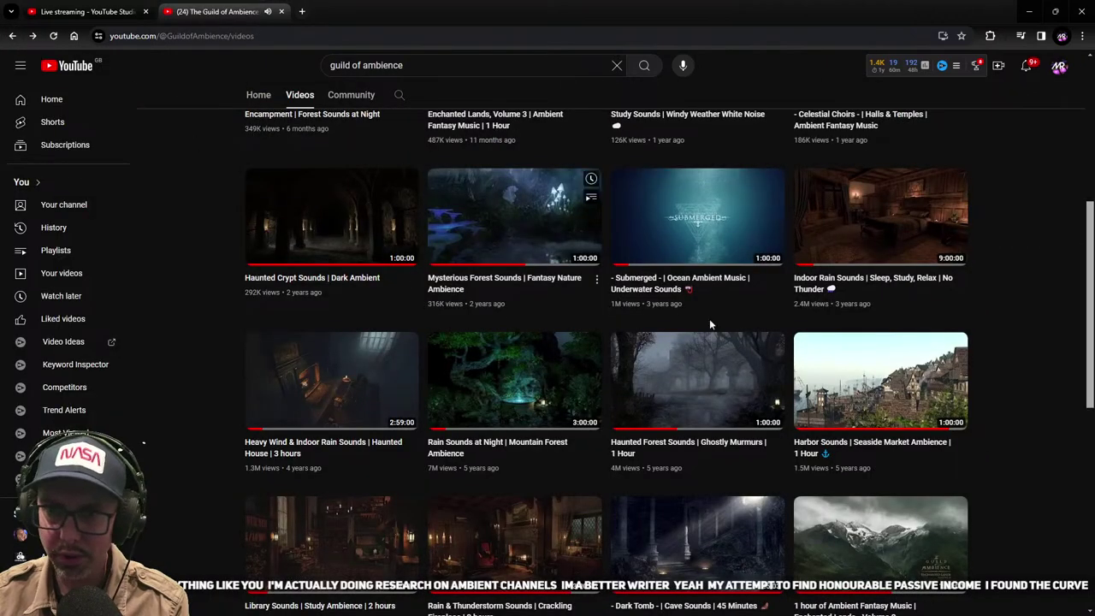
{"action": "left_click", "coordinate": [282, 11]}
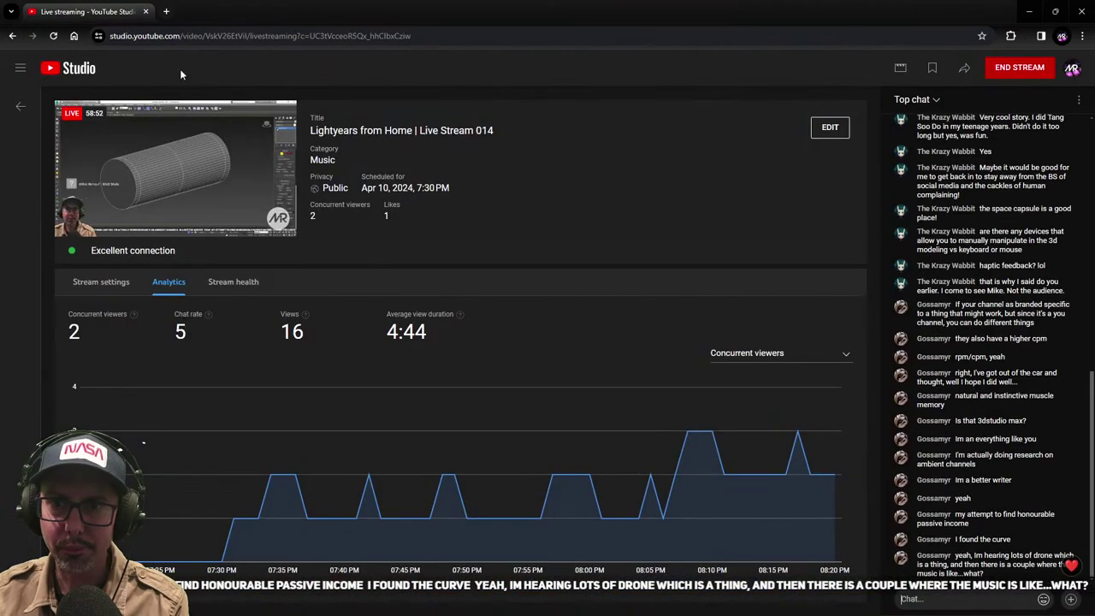
{"action": "left_click_drag", "start_coordinate": [257, 12], "coordinate": [0, 248]}
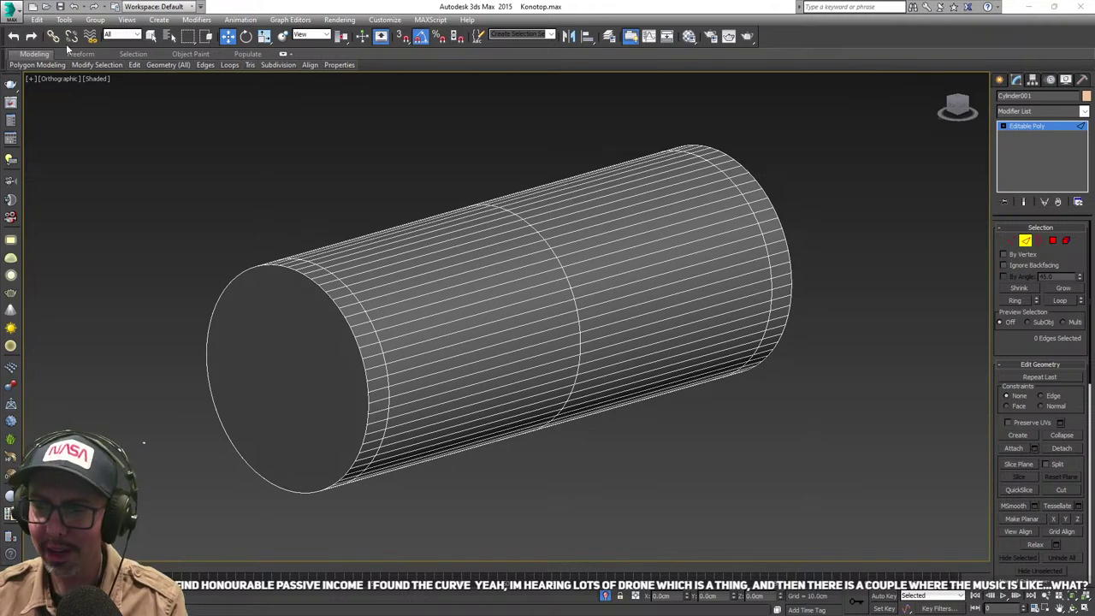
- In the Top view, draw a circle spline with 2 interpolation steps, about 67 cm radius, snapped to the centre of the cylinder's middle loop
{"action": "middle_click_drag", "start_coordinate": [498, 289], "coordinate": [404, 254]}
{"action": "scroll", "coordinate": [404, 254], "scroll_direction": "down", "scroll_amount": 2}
{"action": "scroll", "coordinate": [330, 213], "scroll_direction": "up", "scroll_amount": 2}
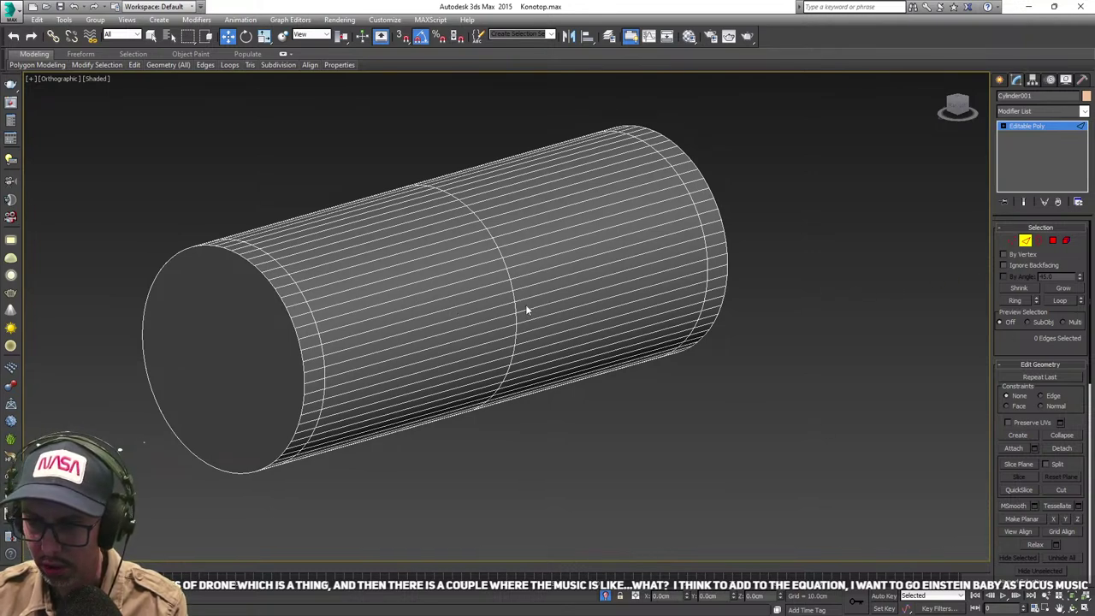
{"action": "middle_click_drag", "start_coordinate": [525, 305], "coordinate": [491, 296], "text": "alt"}
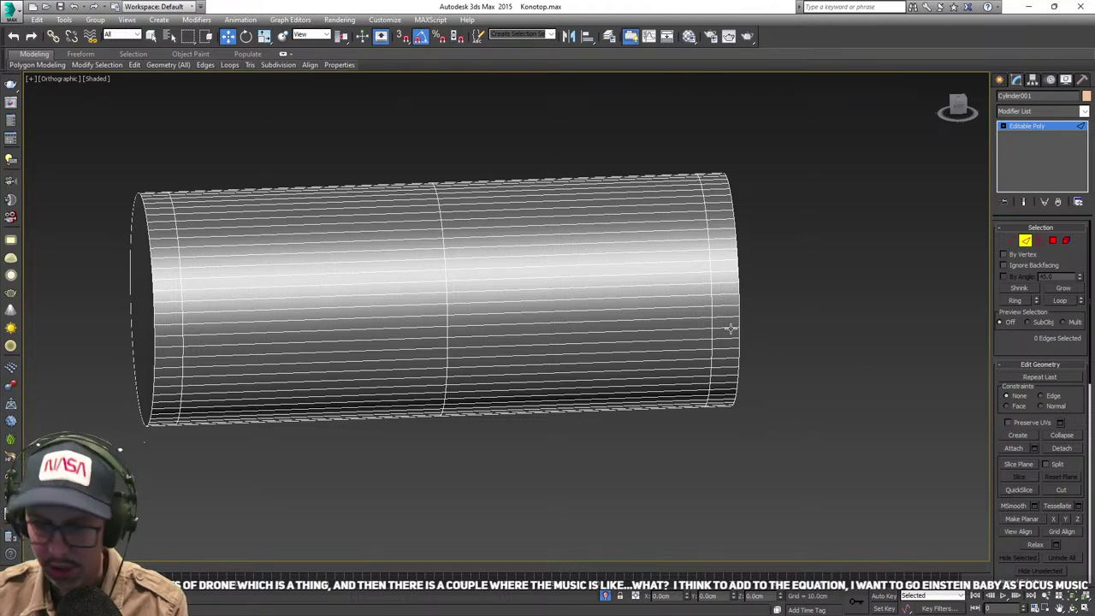
{"action": "key", "text": "t"}
{"action": "scroll", "coordinate": [493, 325], "scroll_direction": "up", "scroll_amount": 5}
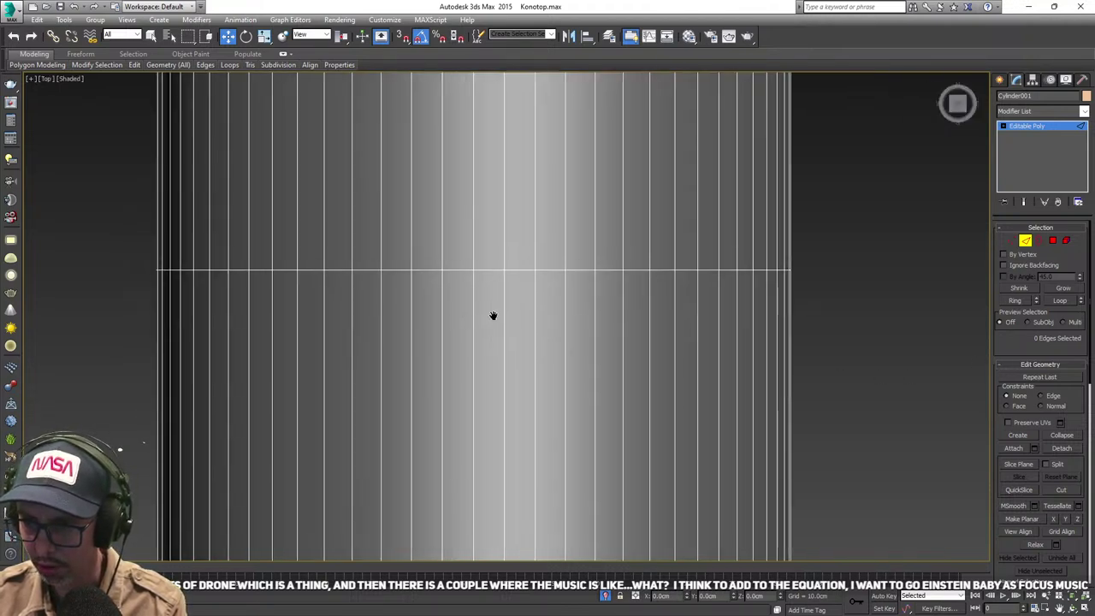
{"action": "scroll", "coordinate": [450, 316], "scroll_direction": "down", "scroll_amount": 4}
{"action": "scroll", "coordinate": [450, 319], "scroll_direction": "down", "scroll_amount": 3}
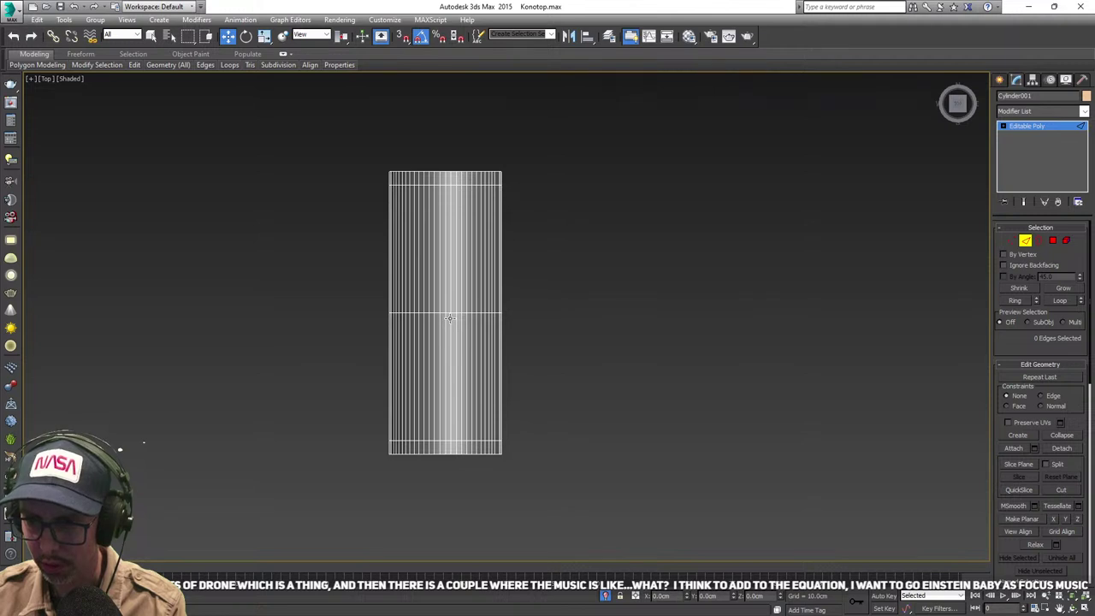
{"action": "left_click", "coordinate": [1000, 78]}
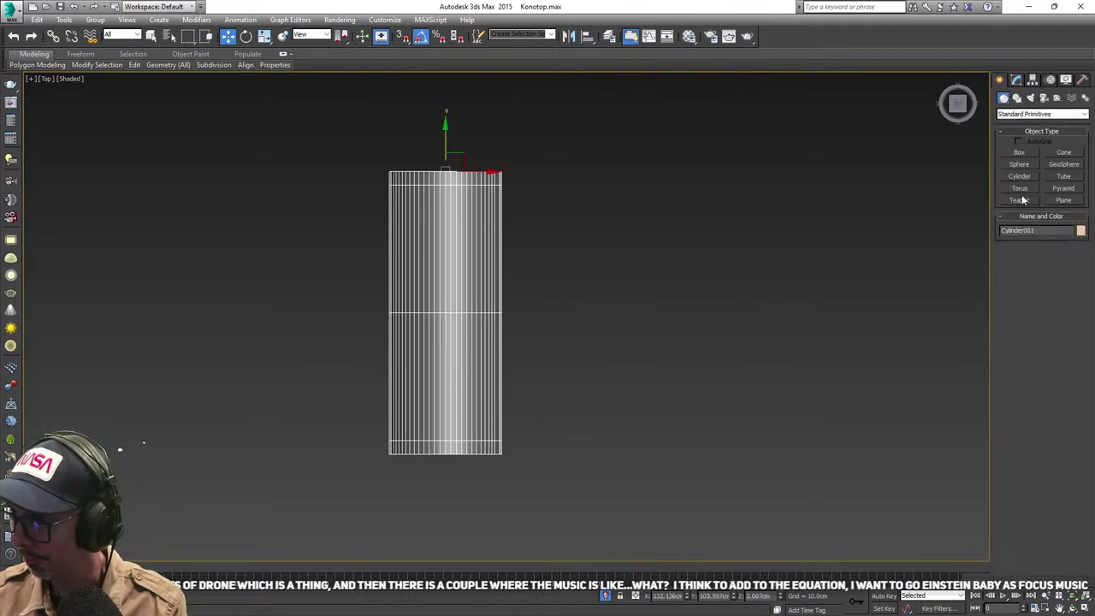
{"action": "left_click", "coordinate": [1017, 97]}
{"action": "left_click", "coordinate": [1020, 174]}
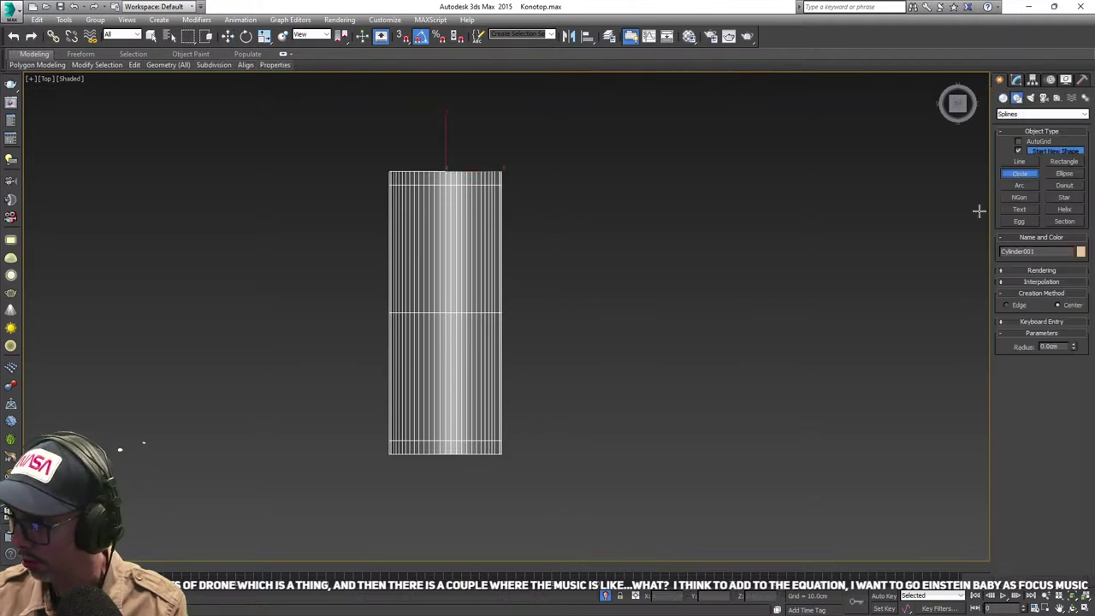
{"action": "left_click", "coordinate": [1028, 283]}
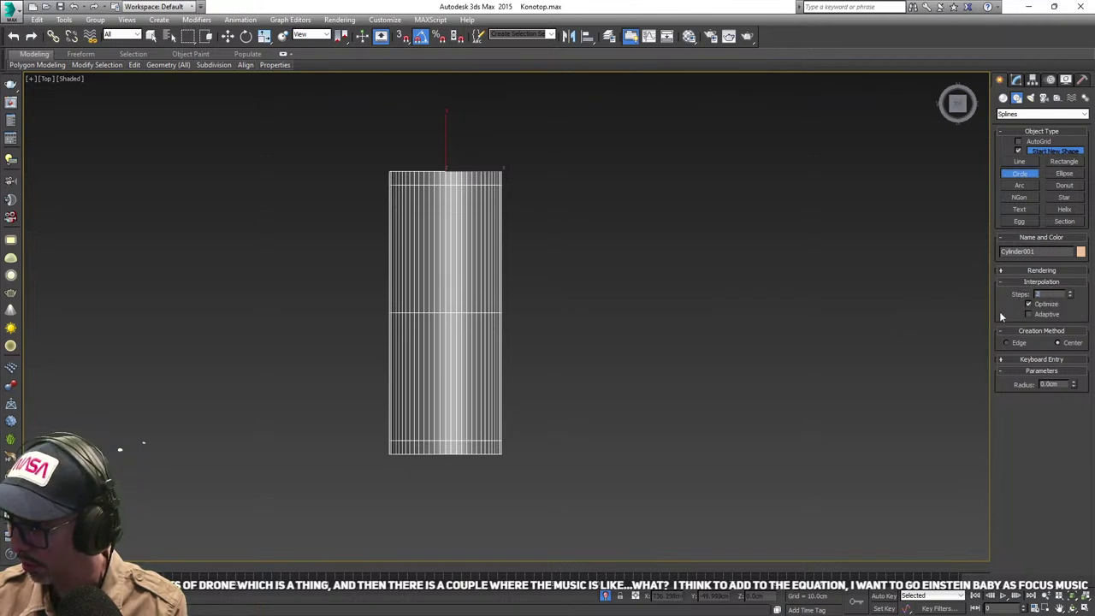
{"action": "middle_click_drag", "start_coordinate": [770, 321], "coordinate": [800, 305]}
{"action": "scroll", "coordinate": [526, 313], "scroll_direction": "up", "scroll_amount": 4}
{"action": "left_click", "coordinate": [402, 36]}
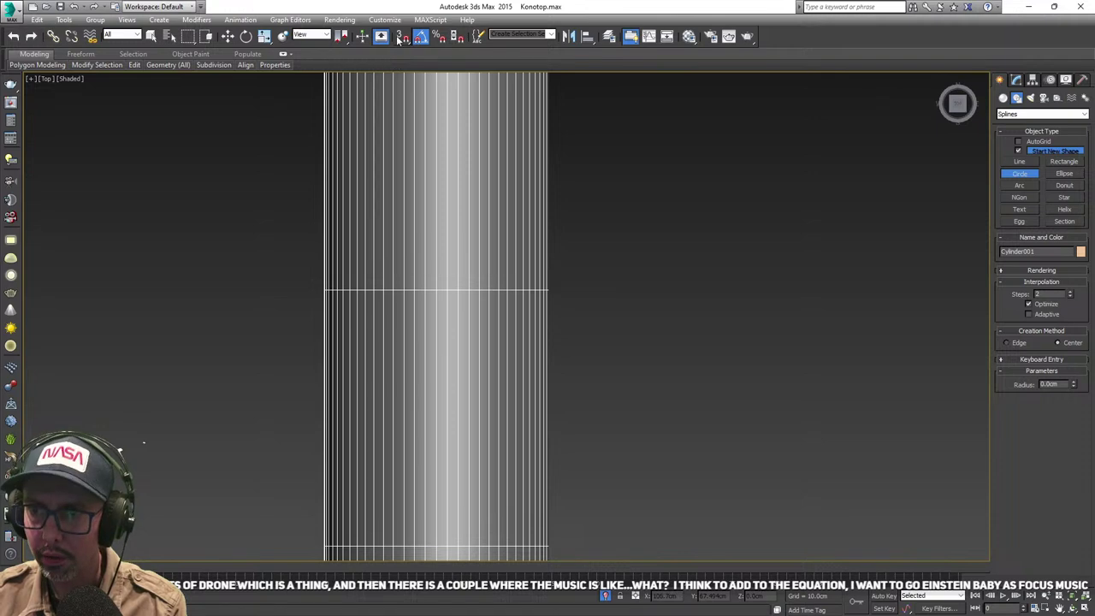
{"action": "left_click_drag", "start_coordinate": [436, 290], "coordinate": [443, 254]}
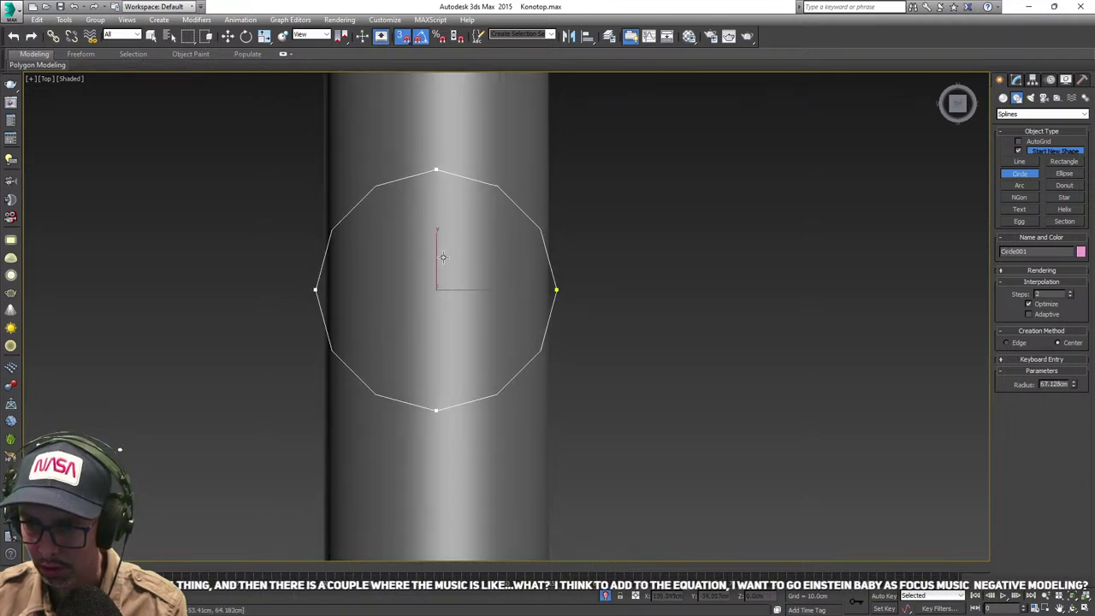
- Reduce the circle's radius to 17.4 cm, checking it against the cylinder's edges in wireframe
{"action": "left_click", "coordinate": [1016, 79]}
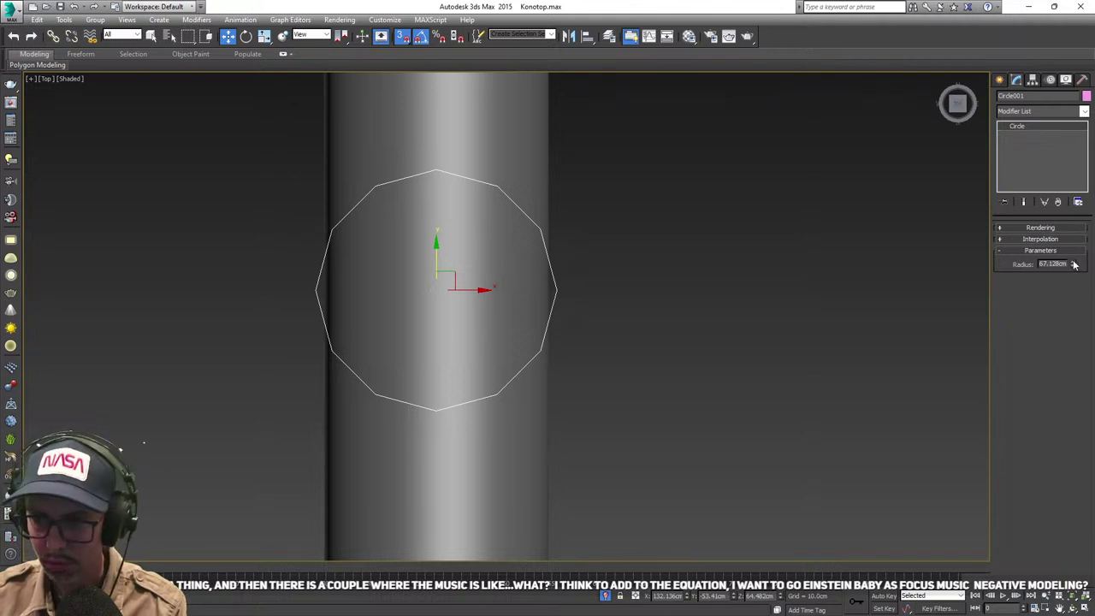
{"action": "left_click_drag", "start_coordinate": [1074, 265], "coordinate": [1075, 298]}
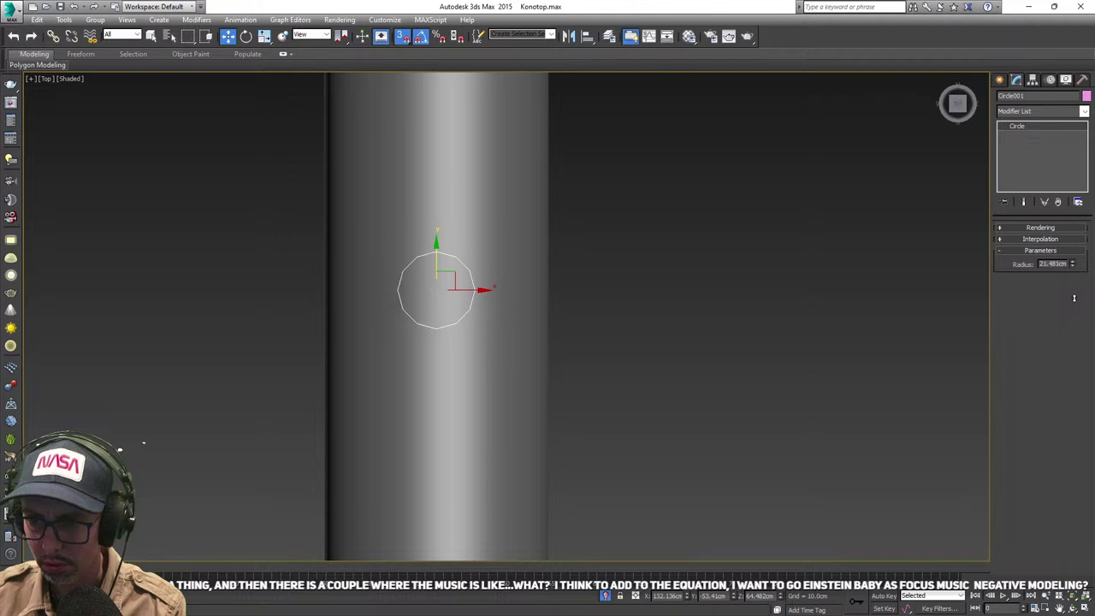
{"action": "key", "text": "F3"}
{"action": "middle_click_drag", "start_coordinate": [752, 268], "coordinate": [810, 303]}
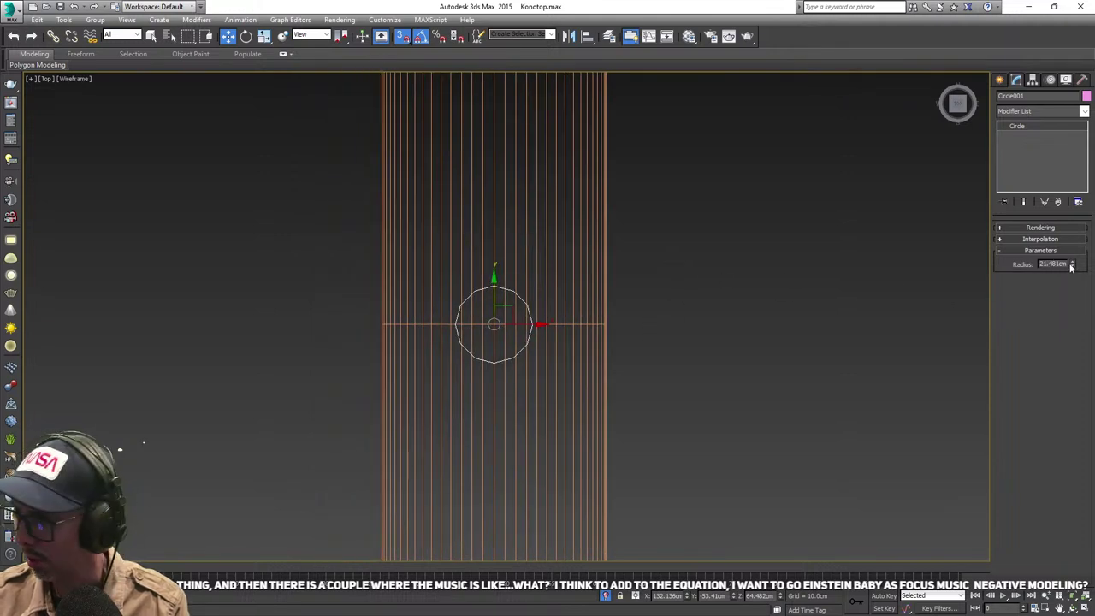
{"action": "left_click_drag", "start_coordinate": [1071, 268], "coordinate": [1072, 271]}
- Examine from several angles how the circle's points line up with the cylinder's edges, in wireframe and in shaded display with edged faces
{"action": "middle_click_drag", "start_coordinate": [672, 308], "coordinate": [484, 315], "text": "alt"}
{"action": "scroll", "coordinate": [499, 300], "scroll_direction": "up", "scroll_amount": 3}
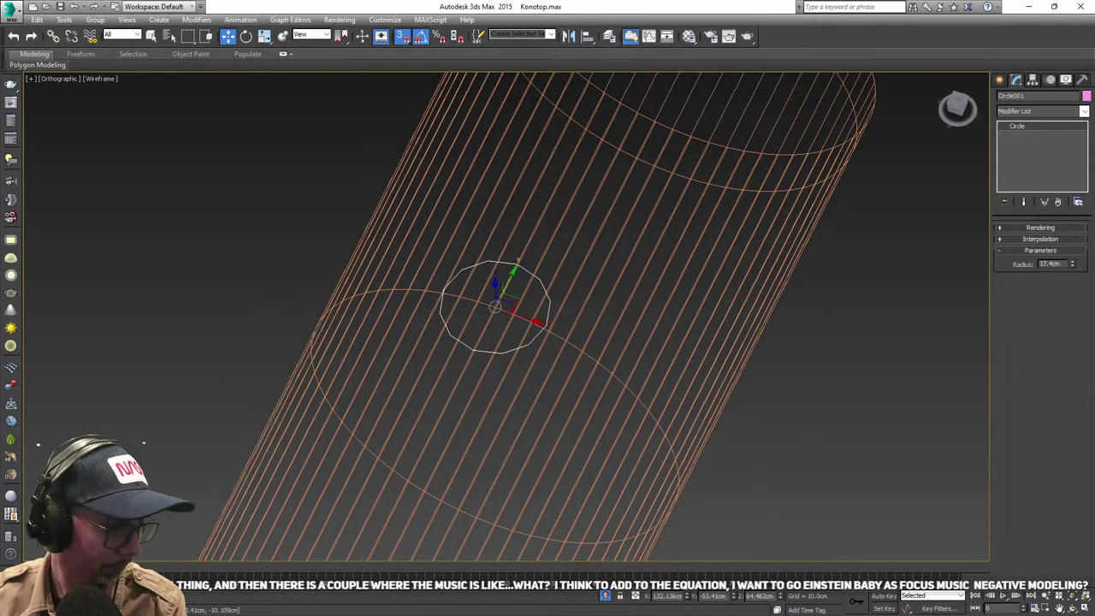
{"action": "middle_click_drag", "start_coordinate": [361, 385], "coordinate": [333, 418], "text": "alt"}
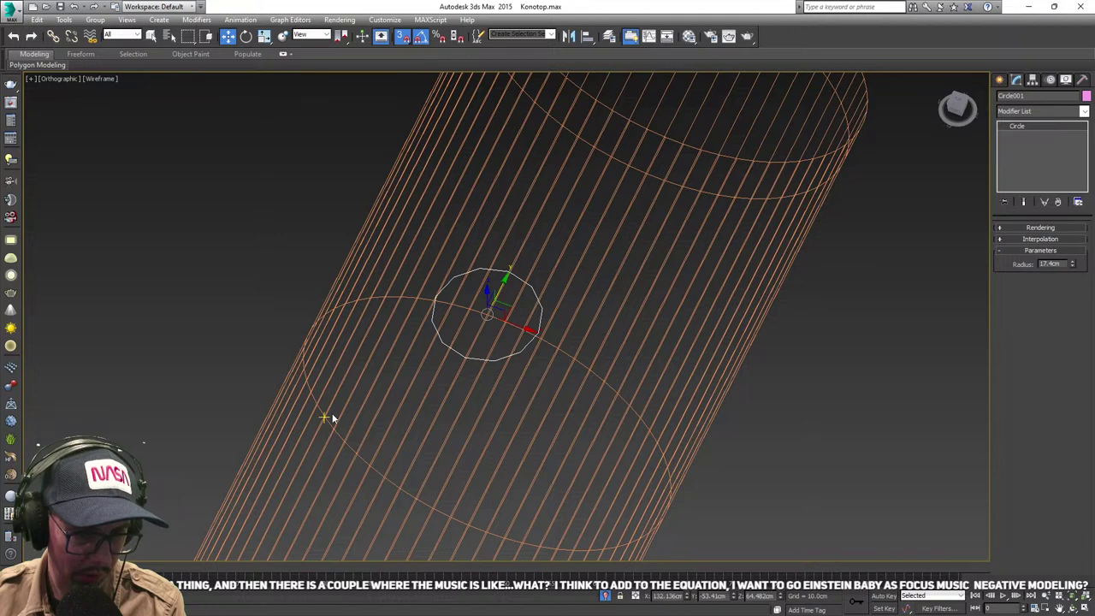
{"action": "middle_click_drag", "start_coordinate": [332, 413], "coordinate": [314, 390], "text": "alt"}
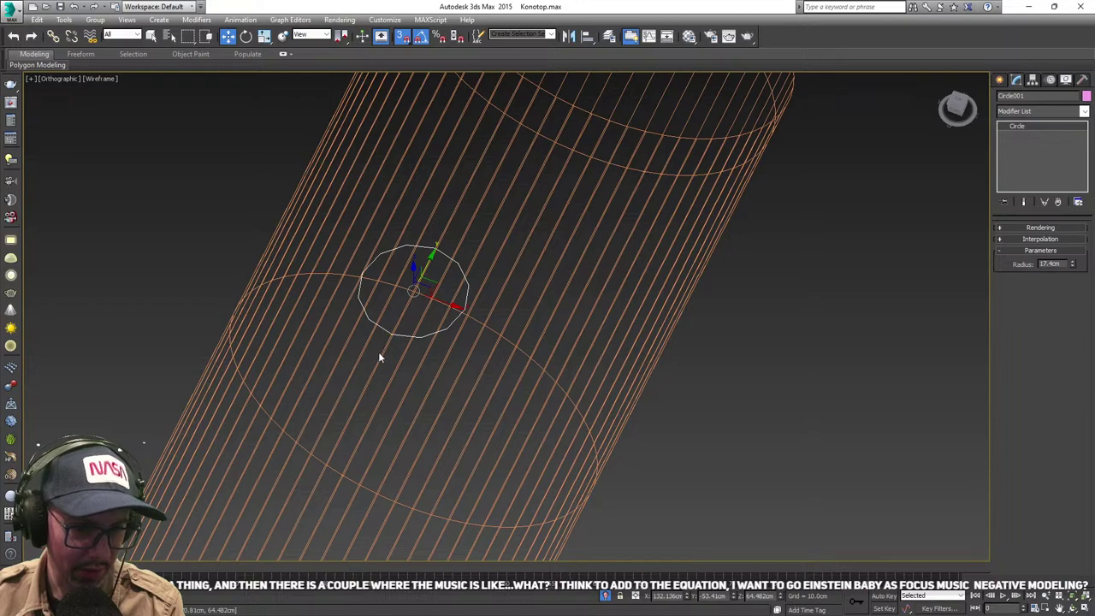
{"action": "middle_click_drag", "start_coordinate": [380, 354], "coordinate": [481, 363]}
{"action": "key", "text": "F3"}
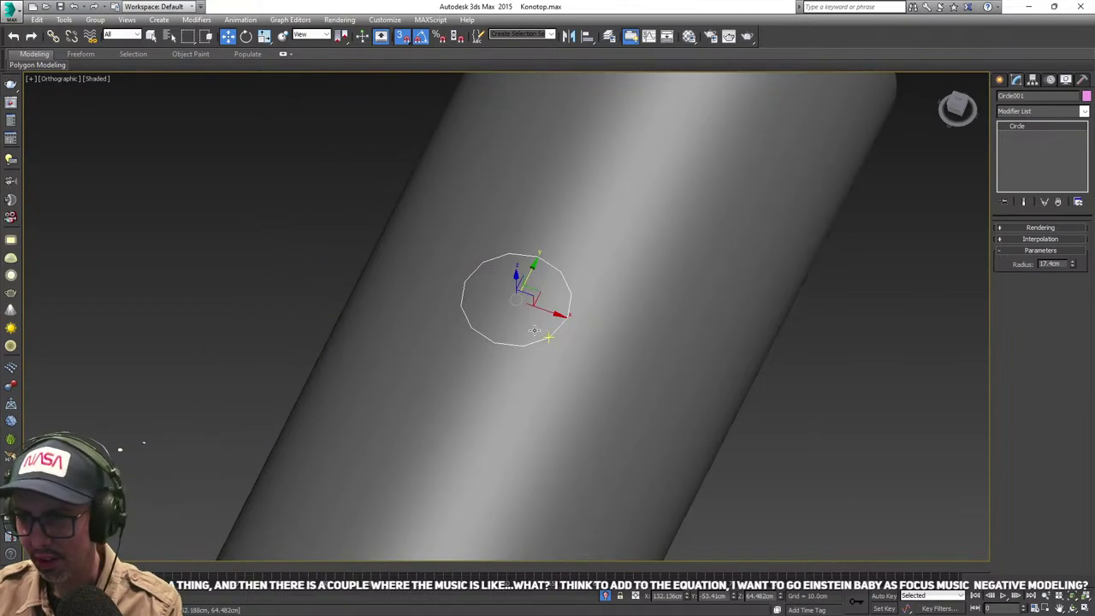
{"action": "key", "text": "F4"}
{"action": "middle_click_drag", "start_coordinate": [535, 330], "coordinate": [544, 317], "text": "alt"}
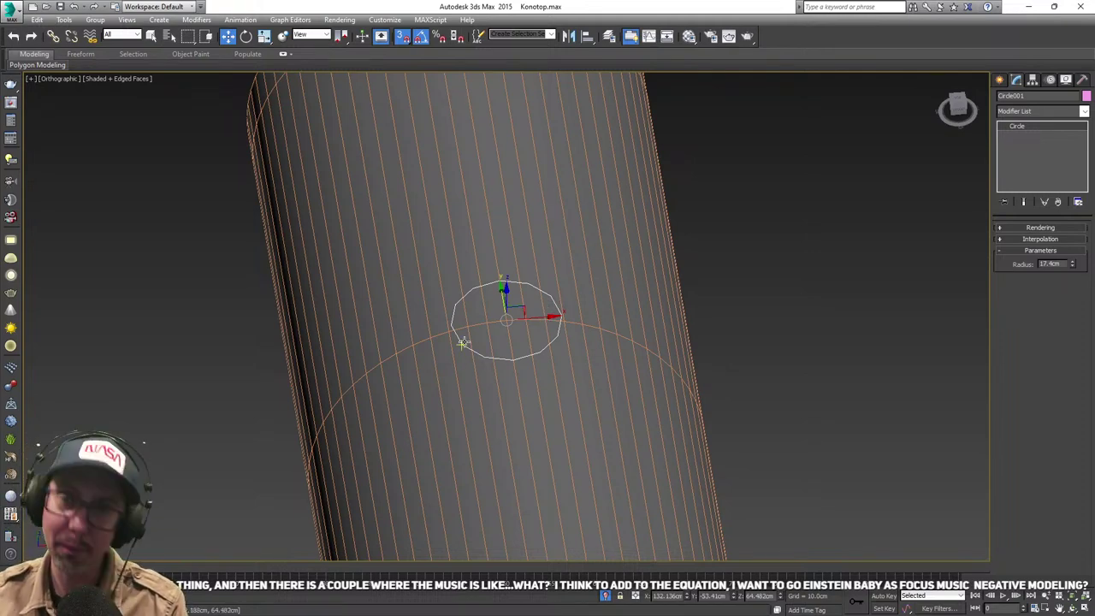
- Connect the lengthwise edges between the cylinder's middle loop and its +Y end loop with one new edge loop
{"action": "middle_click_drag", "start_coordinate": [463, 342], "coordinate": [945, 257], "text": "alt"}
{"action": "left_click", "coordinate": [538, 350]}
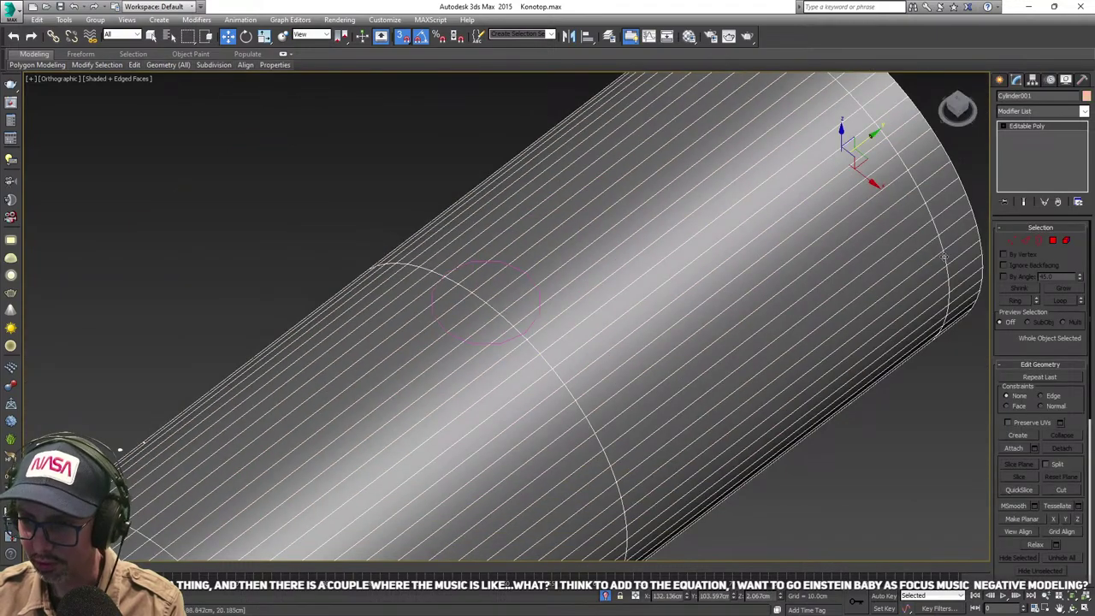
{"action": "left_click", "coordinate": [1025, 240]}
{"action": "scroll", "coordinate": [569, 248], "scroll_direction": "down", "scroll_amount": 5}
{"action": "middle_click_drag", "start_coordinate": [604, 320], "coordinate": [555, 378], "text": "alt"}
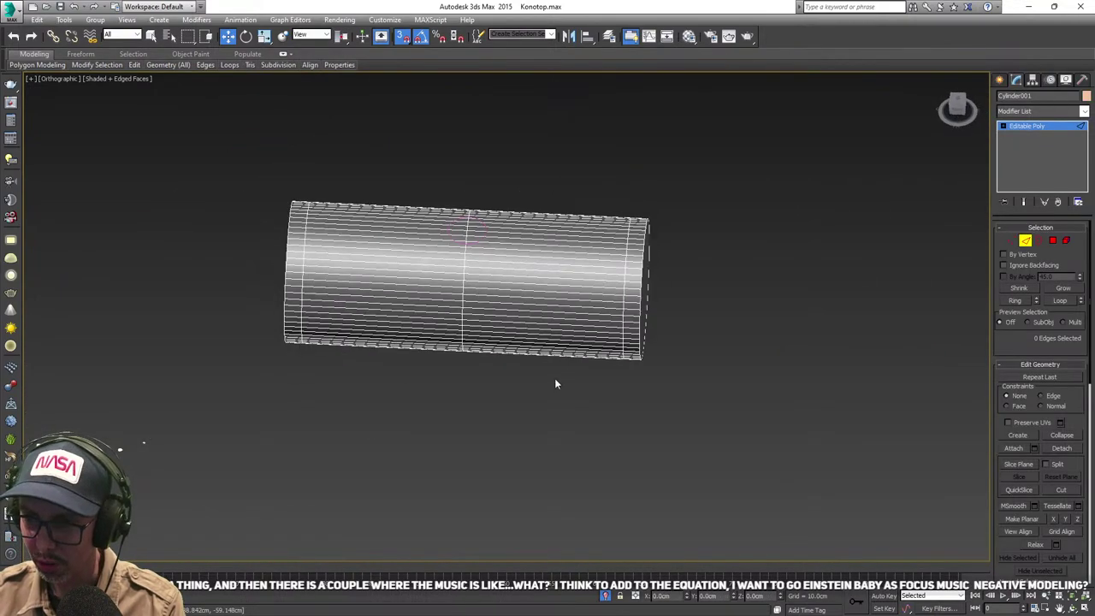
{"action": "left_click_drag", "start_coordinate": [554, 402], "coordinate": [549, 170]}
{"action": "right_click", "coordinate": [532, 171]}
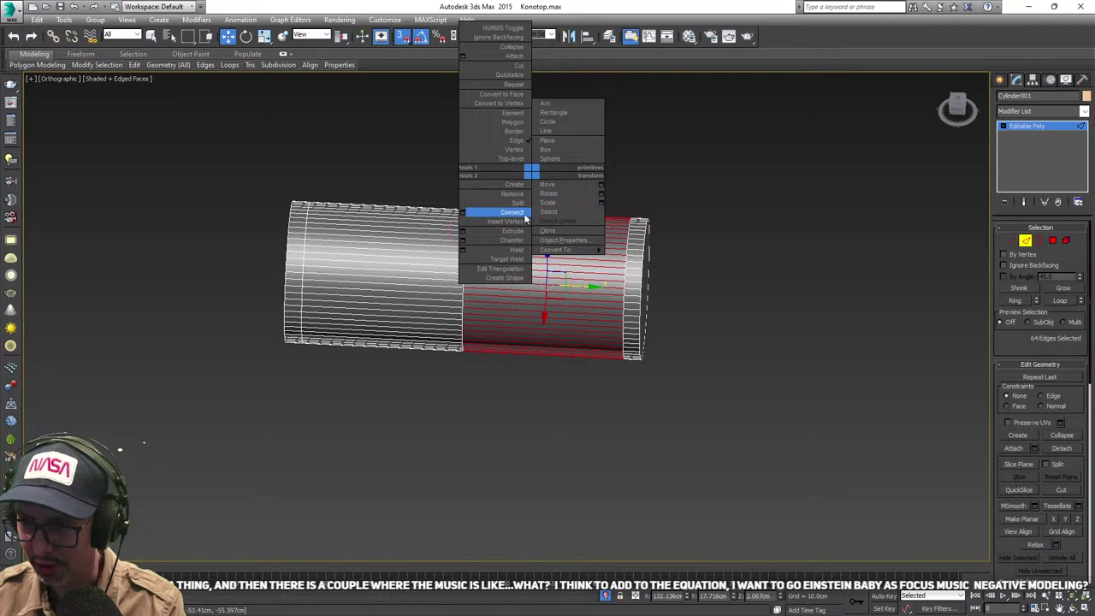
{"action": "left_click", "coordinate": [463, 213]}
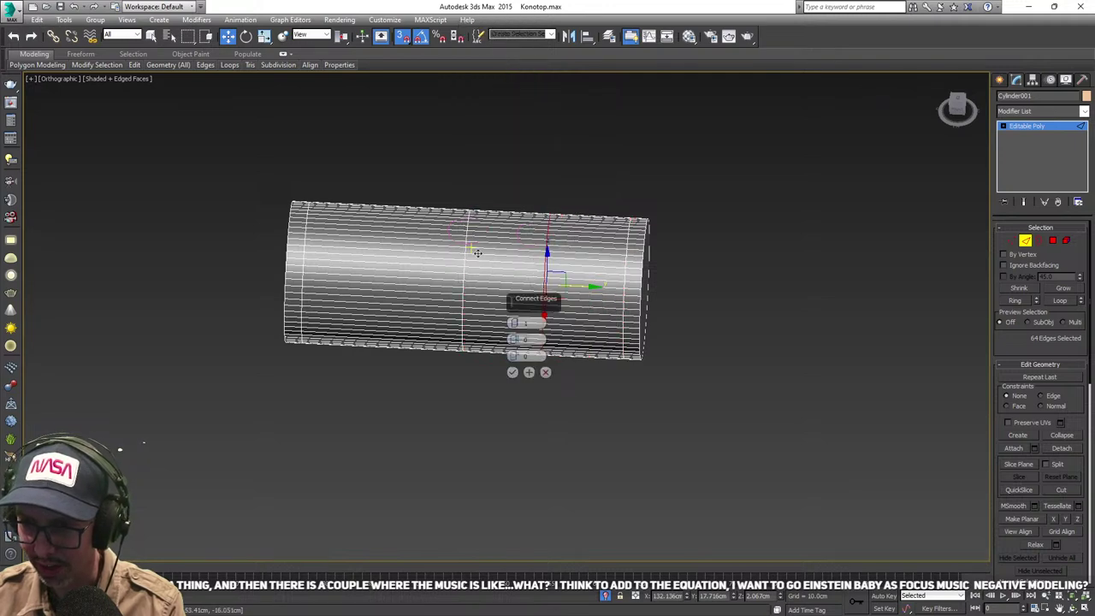
{"action": "left_click", "coordinate": [512, 372]}
- Move the new edge loop along Y, snapping it to the guide circle's outermost point on the +Y side
{"action": "scroll", "coordinate": [569, 308], "scroll_direction": "up", "scroll_amount": 5}
{"action": "middle_click_drag", "start_coordinate": [568, 308], "coordinate": [595, 358]}
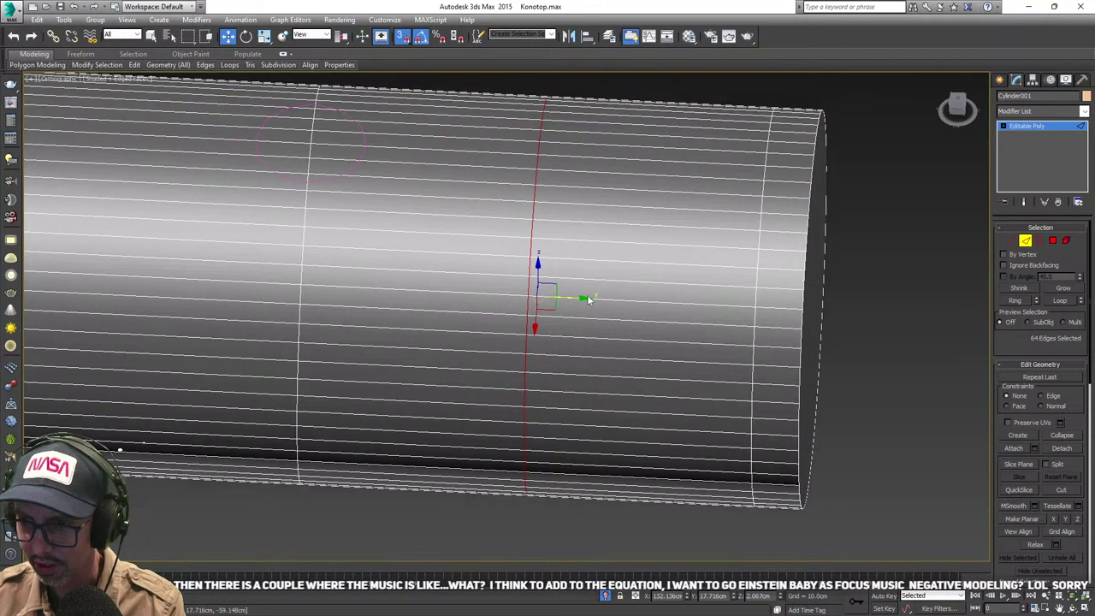
{"action": "left_click_drag", "start_coordinate": [580, 297], "coordinate": [366, 144]}
- Connect the lengthwise edges between the cylinder's middle loop and its -Y end loop with one new edge loop
{"action": "scroll", "coordinate": [415, 243], "scroll_direction": "down", "scroll_amount": 4}
{"action": "middle_click_drag", "start_coordinate": [485, 256], "coordinate": [594, 266]}
{"action": "left_click_drag", "start_coordinate": [389, 147], "coordinate": [336, 386]}
{"action": "right_click", "coordinate": [363, 233]}
{"action": "left_click", "coordinate": [322, 273]}
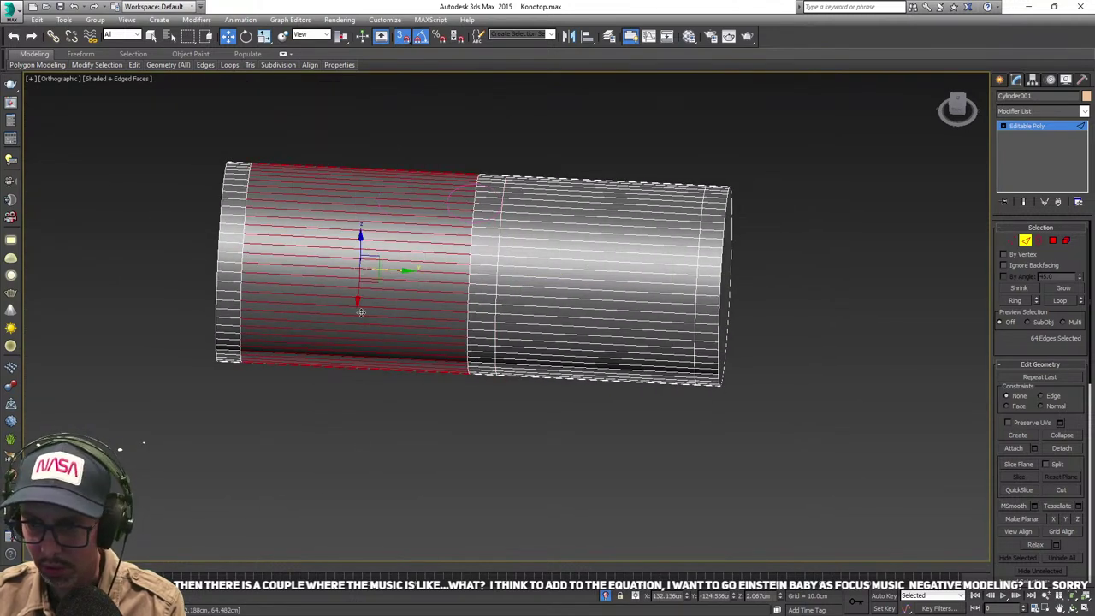
{"action": "middle_click_drag", "start_coordinate": [385, 289], "coordinate": [389, 300], "text": "alt"}
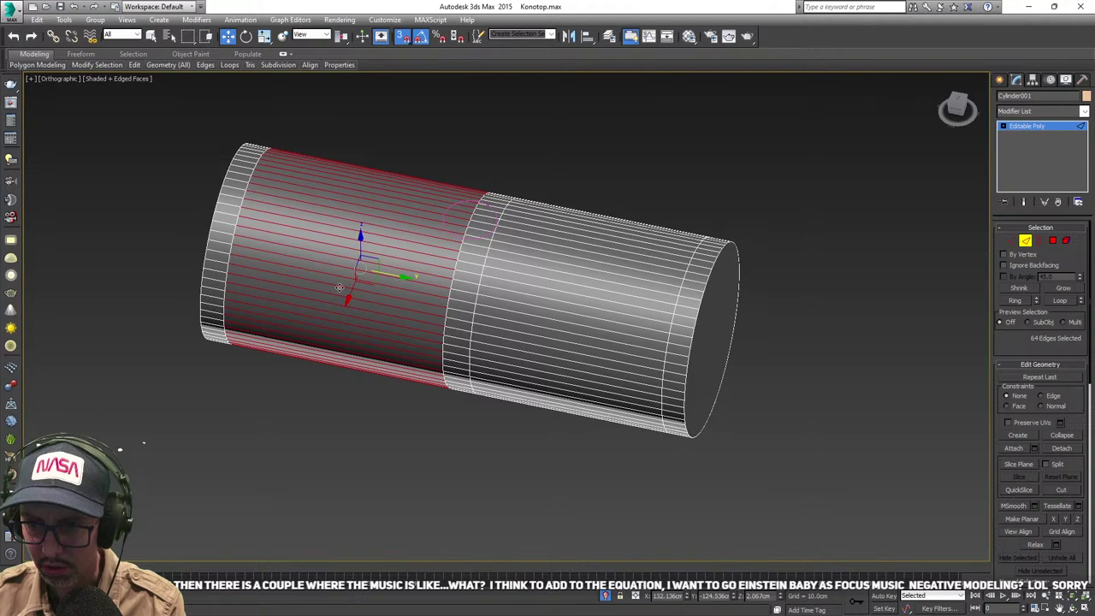
{"action": "right_click", "coordinate": [321, 265]}
{"action": "left_click", "coordinate": [250, 305]}
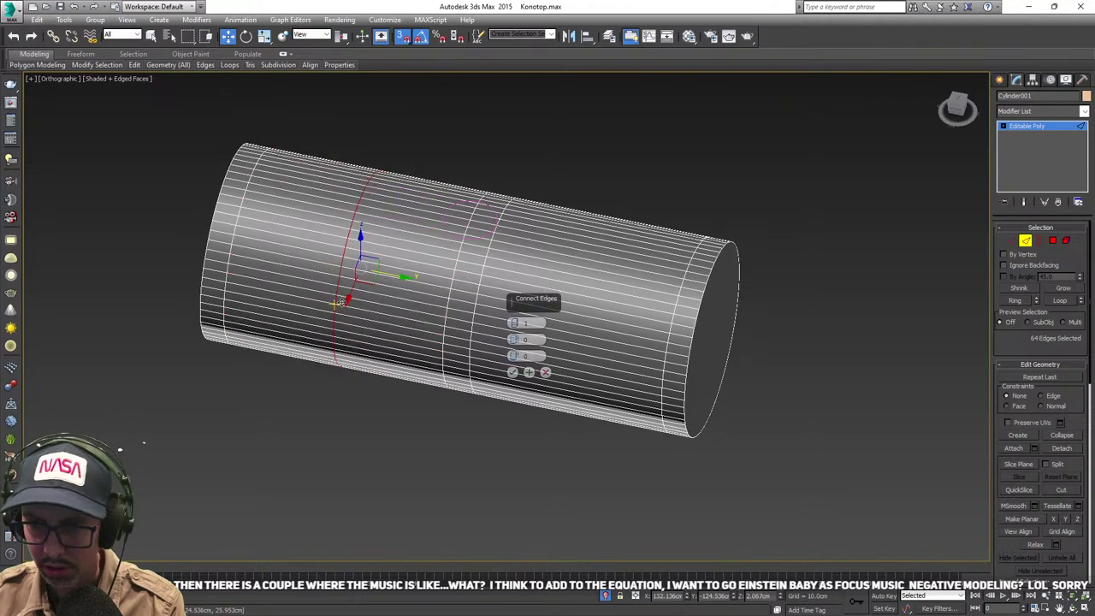
{"action": "left_click", "coordinate": [511, 372]}
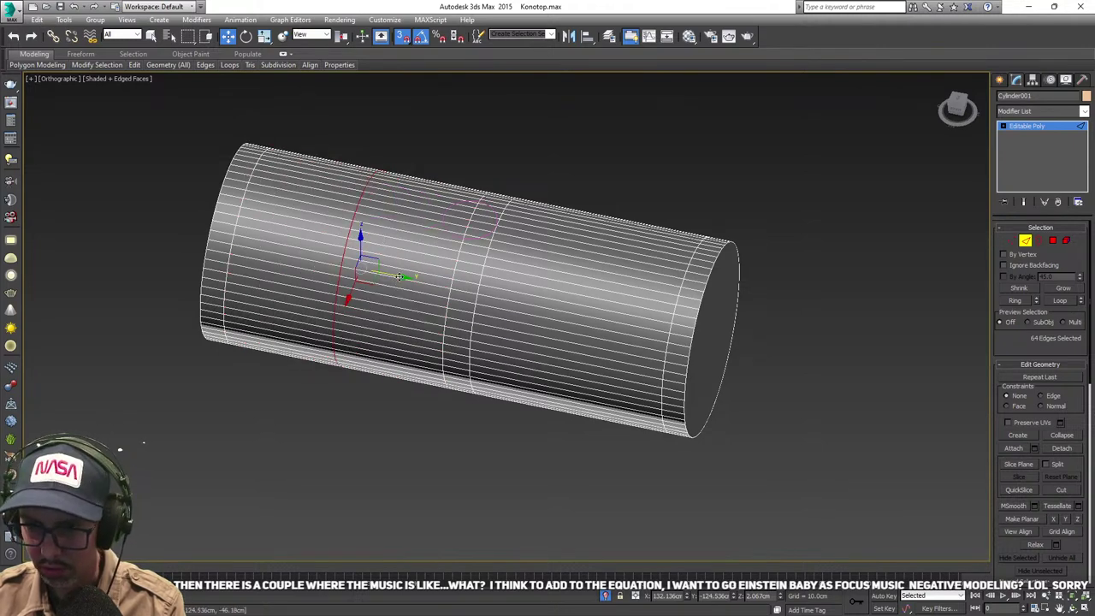
- Snap the second new loop along Y to the guide circle's outermost point on the -Y side, at Y -70.81 cm
{"action": "left_click_drag", "start_coordinate": [399, 279], "coordinate": [446, 216]}
{"action": "middle_click_drag", "start_coordinate": [467, 266], "coordinate": [521, 341]}
{"action": "scroll", "coordinate": [494, 317], "scroll_direction": "up", "scroll_amount": 3}
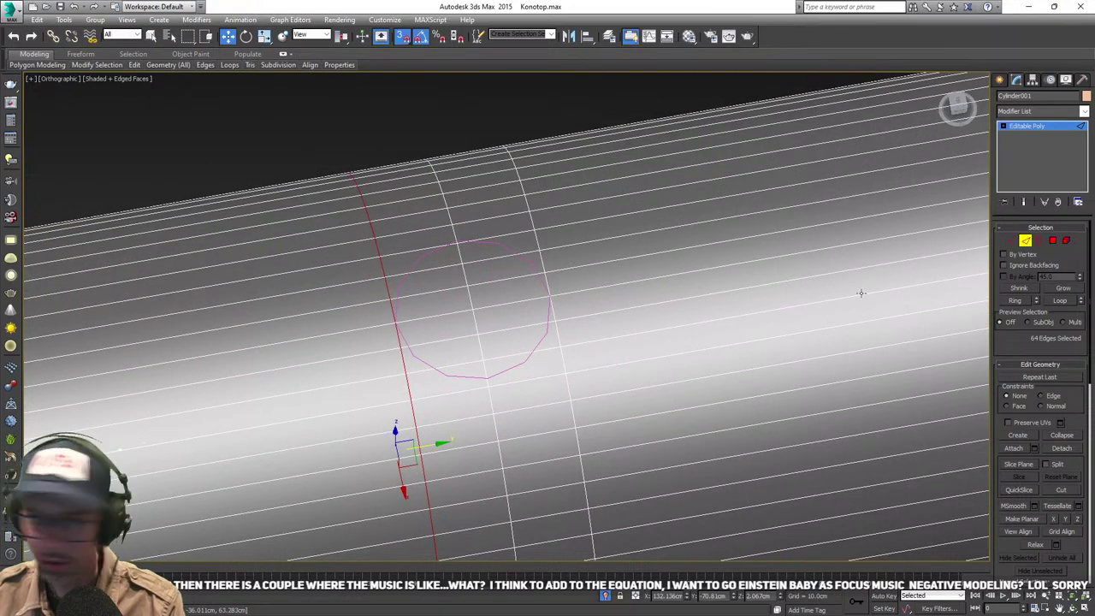
{"action": "middle_click_drag", "start_coordinate": [548, 295], "coordinate": [576, 301], "text": "alt"}
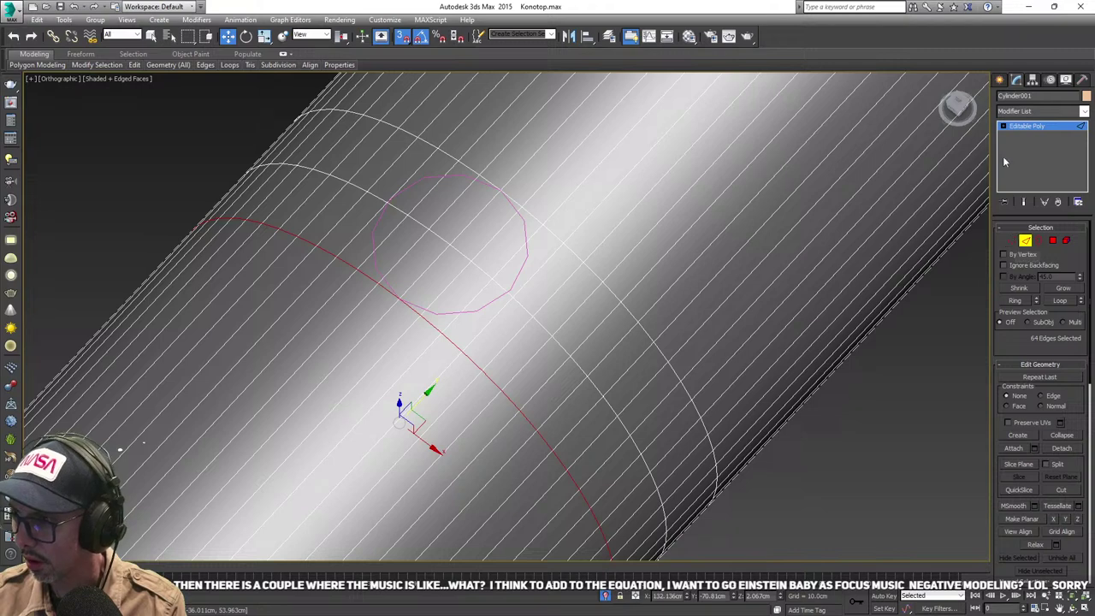
- Cut edges into the cylinder surface from point to point along the first half of the guide circle, between the two outer loops
{"action": "left_click", "coordinate": [1005, 126]}
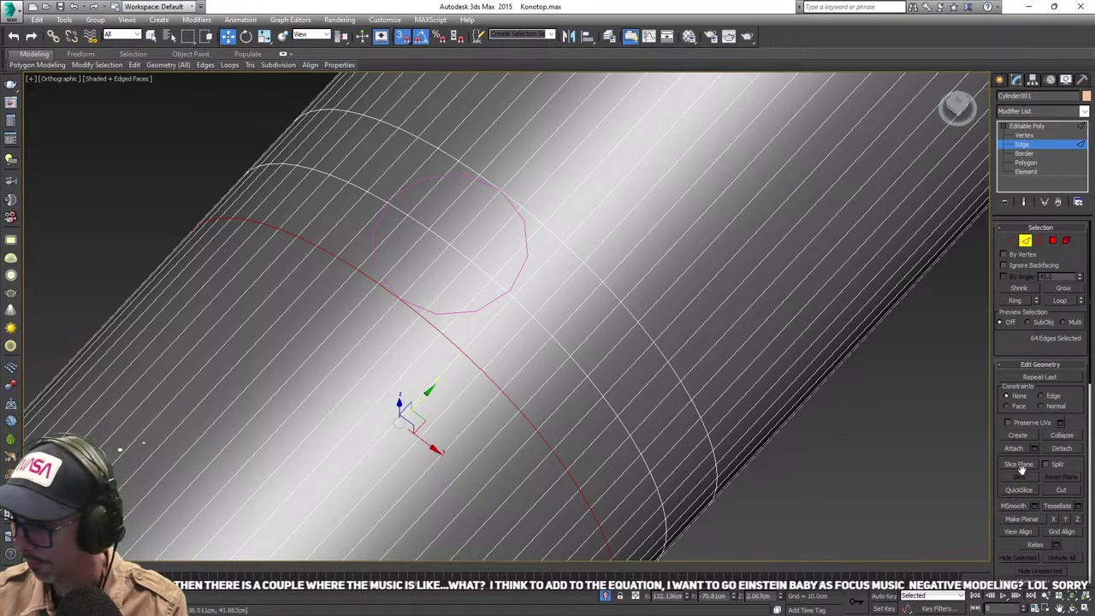
{"action": "left_click", "coordinate": [1061, 490]}
{"action": "middle_click_drag", "start_coordinate": [472, 206], "coordinate": [506, 244]}
{"action": "scroll", "coordinate": [506, 244], "scroll_direction": "up", "scroll_amount": 2}
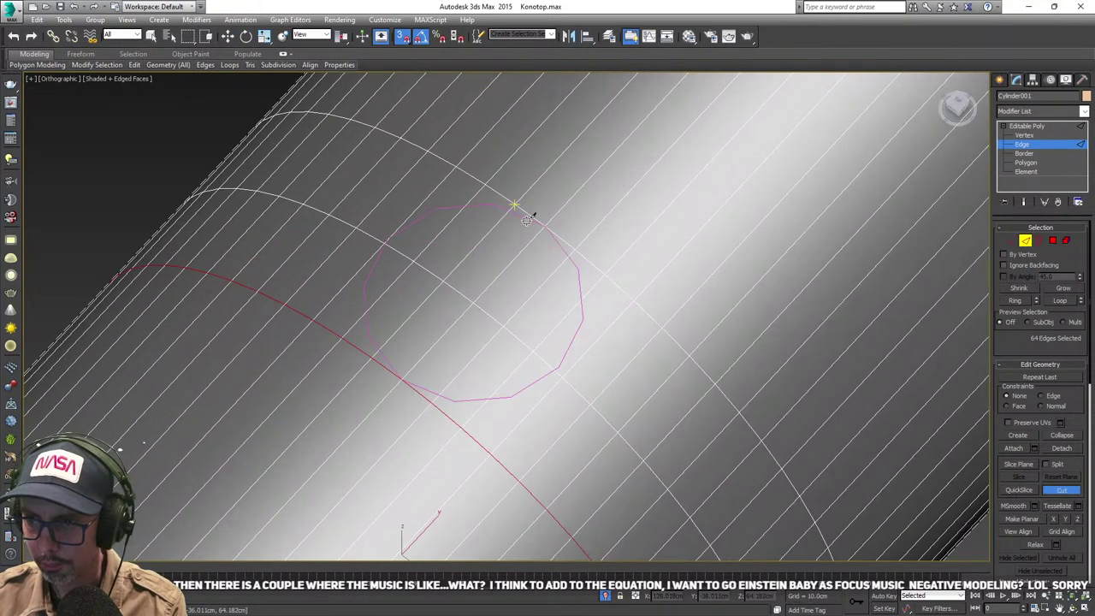
{"action": "left_click", "coordinate": [546, 224]}
{"action": "left_click", "coordinate": [579, 265]}
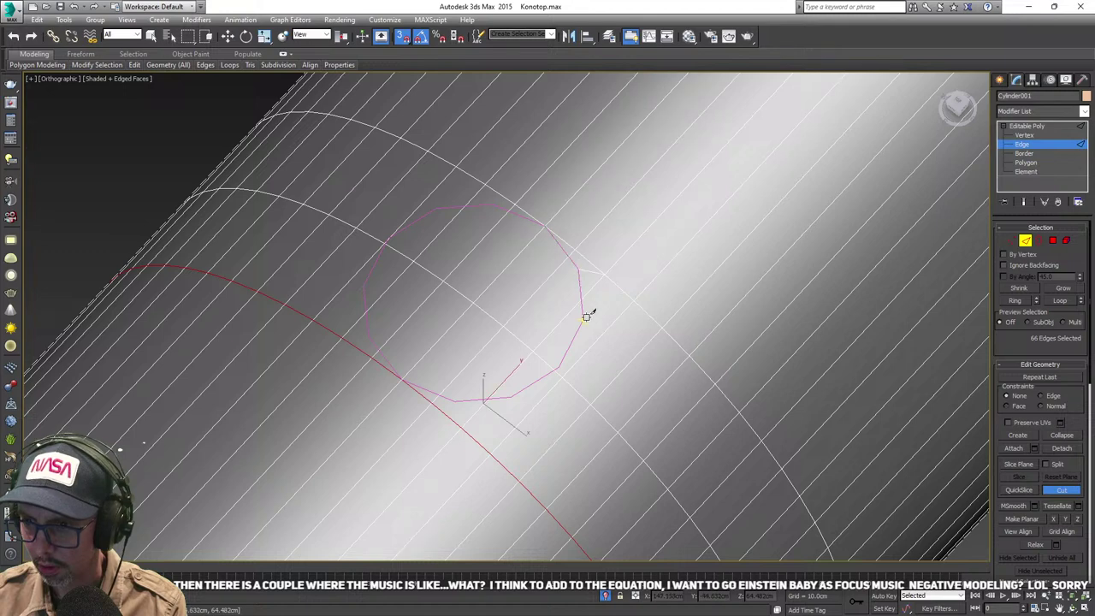
{"action": "left_click", "coordinate": [585, 315]}
{"action": "left_click", "coordinate": [561, 366]}
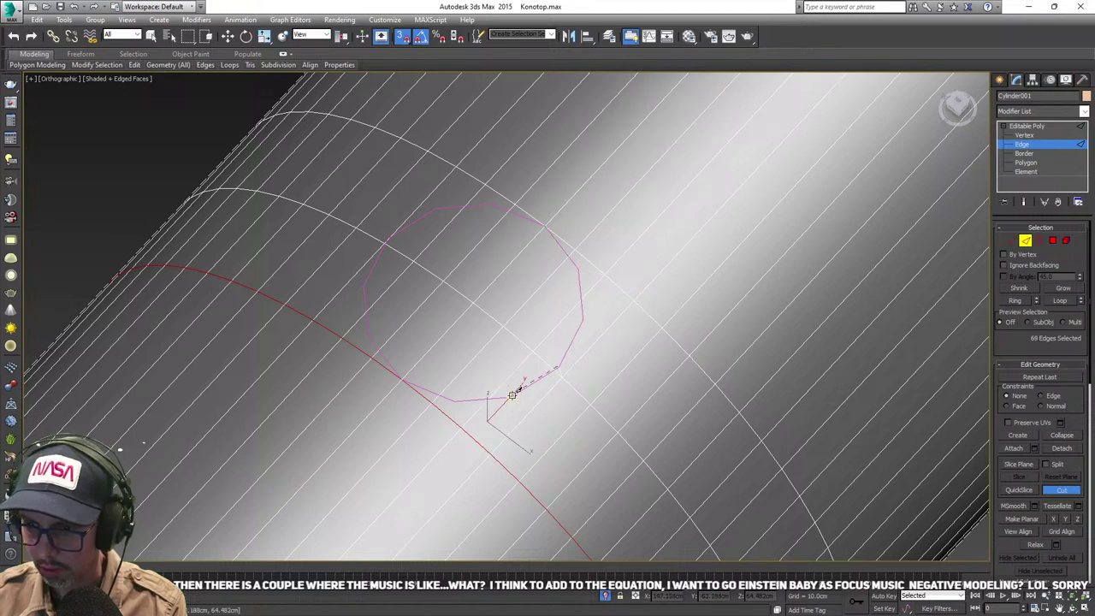
{"action": "left_click", "coordinate": [511, 395]}
{"action": "left_click", "coordinate": [402, 380]}
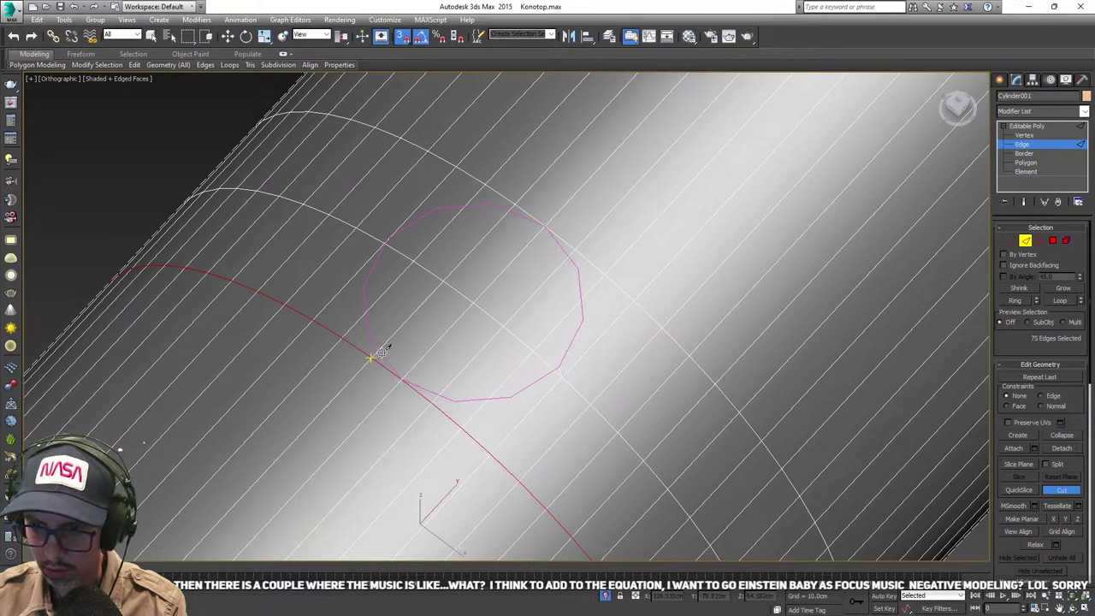
- Continue the cut through the guide circle's remaining points back to its start to close the outline, and end the Cut tool
{"action": "left_click", "coordinate": [368, 334]}
{"action": "left_click", "coordinate": [363, 288]}
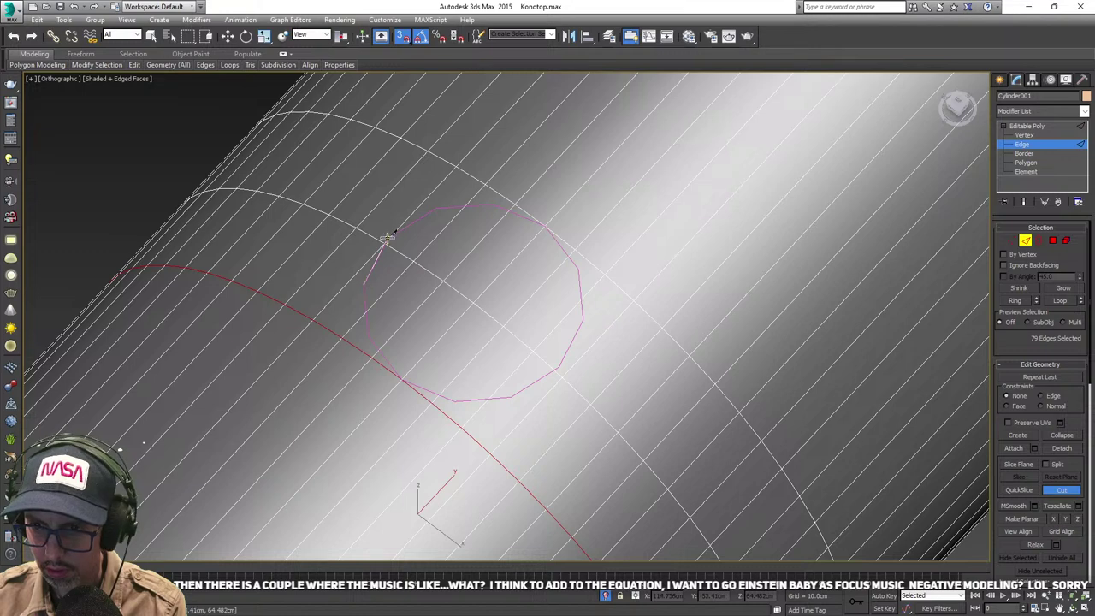
{"action": "scroll", "coordinate": [385, 240], "scroll_direction": "up", "scroll_amount": 3}
{"action": "left_click", "coordinate": [386, 257], "text": "ctrl"}
{"action": "scroll", "coordinate": [386, 258], "scroll_direction": "down", "scroll_amount": 5}
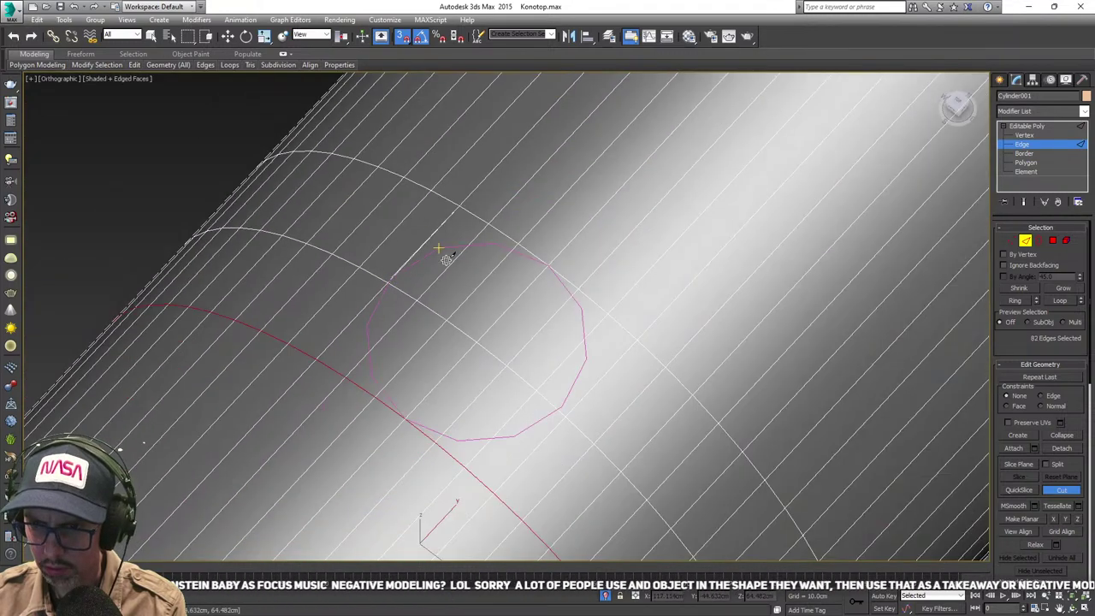
{"action": "left_click", "coordinate": [441, 246]}
{"action": "left_click", "coordinate": [496, 242]}
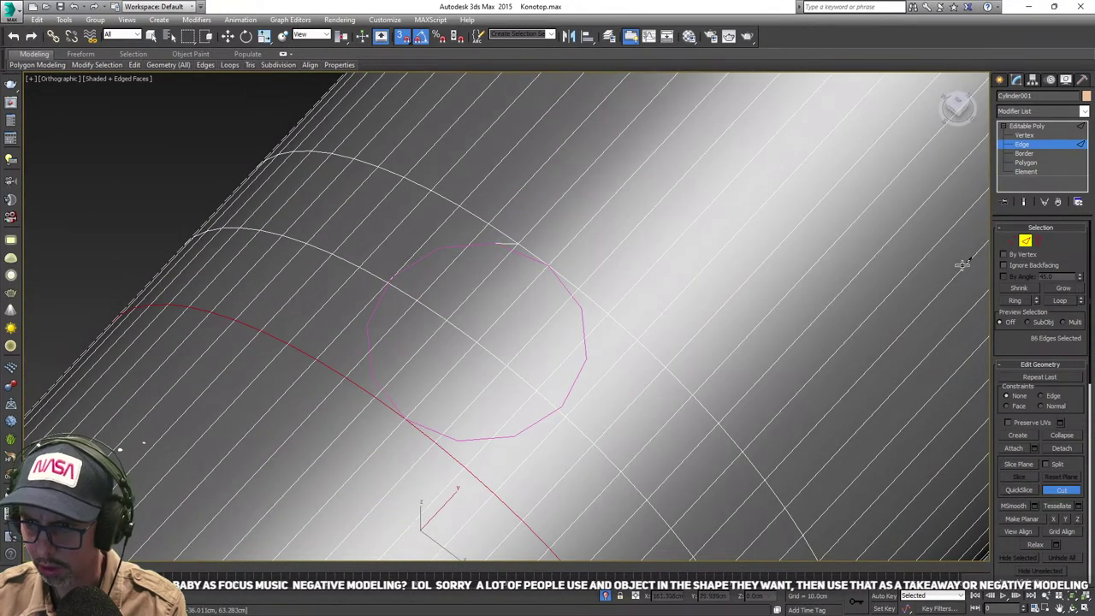
{"action": "left_click", "coordinate": [548, 265]}
{"action": "middle_click_drag", "start_coordinate": [604, 285], "coordinate": [614, 248]}
{"action": "scroll", "coordinate": [614, 248], "scroll_direction": "down", "scroll_amount": 2}
{"action": "right_click", "coordinate": [567, 247]}
{"action": "left_click", "coordinate": [524, 216]}
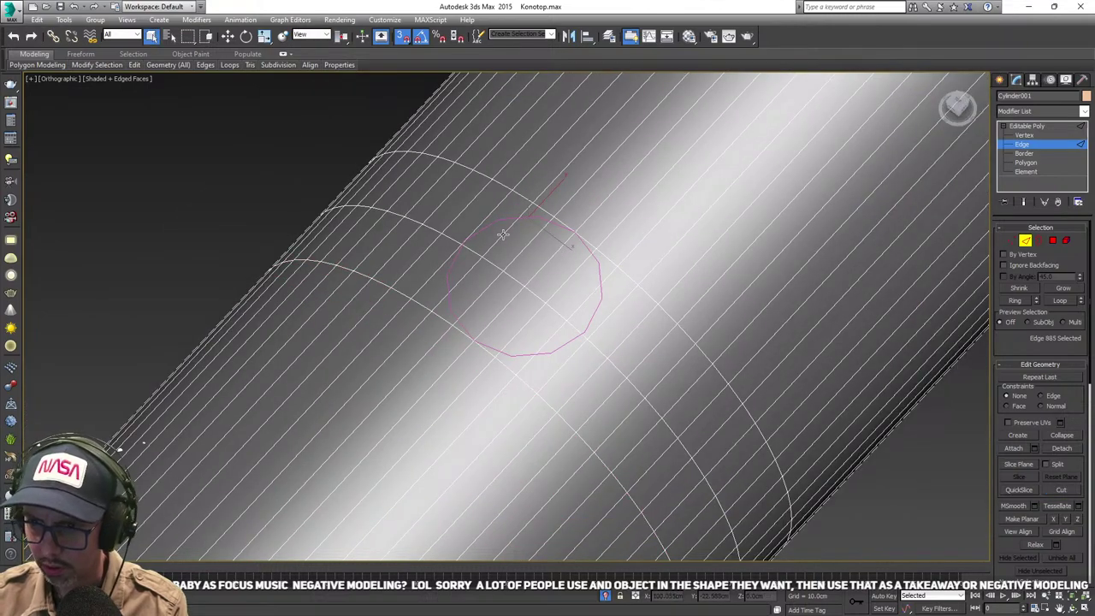
- Compare the cut outline with the guide circle, leave edge editing and delete the circle spline
{"action": "middle_click_drag", "start_coordinate": [505, 235], "coordinate": [458, 150], "text": "alt"}
{"action": "left_click", "coordinate": [465, 212]}
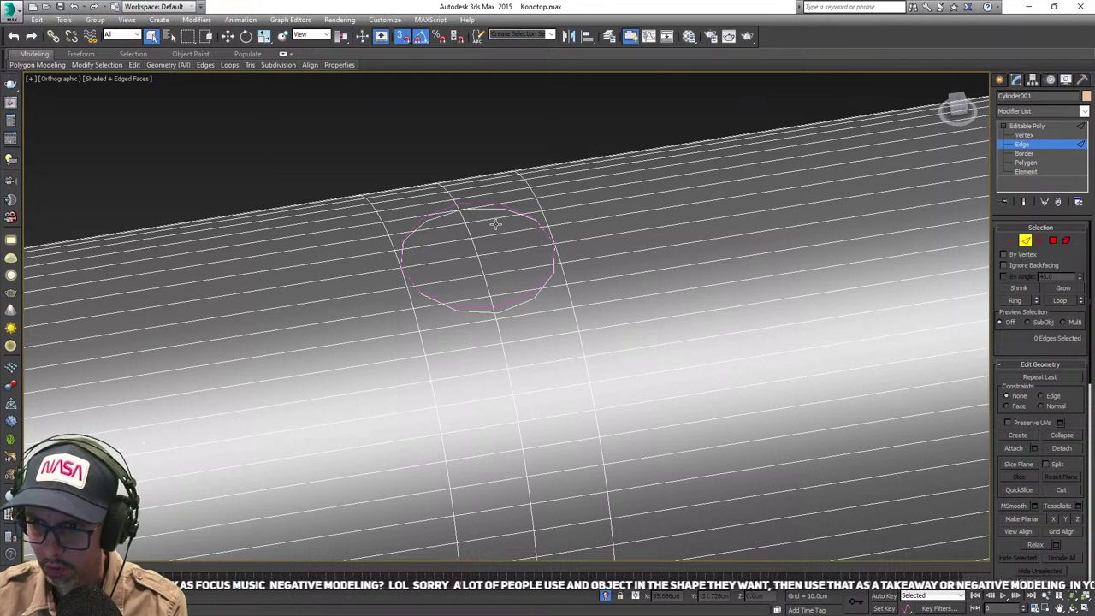
{"action": "left_click", "coordinate": [490, 222]}
{"action": "scroll", "coordinate": [483, 214], "scroll_direction": "up", "scroll_amount": 6}
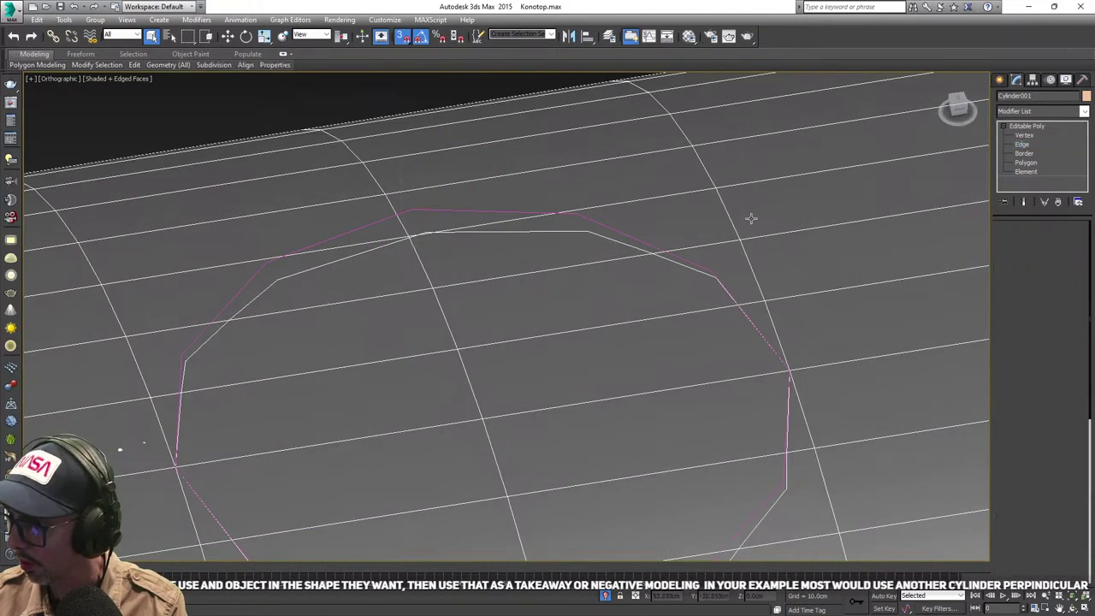
{"action": "left_click", "coordinate": [494, 211]}
{"action": "key", "text": "Delete"}
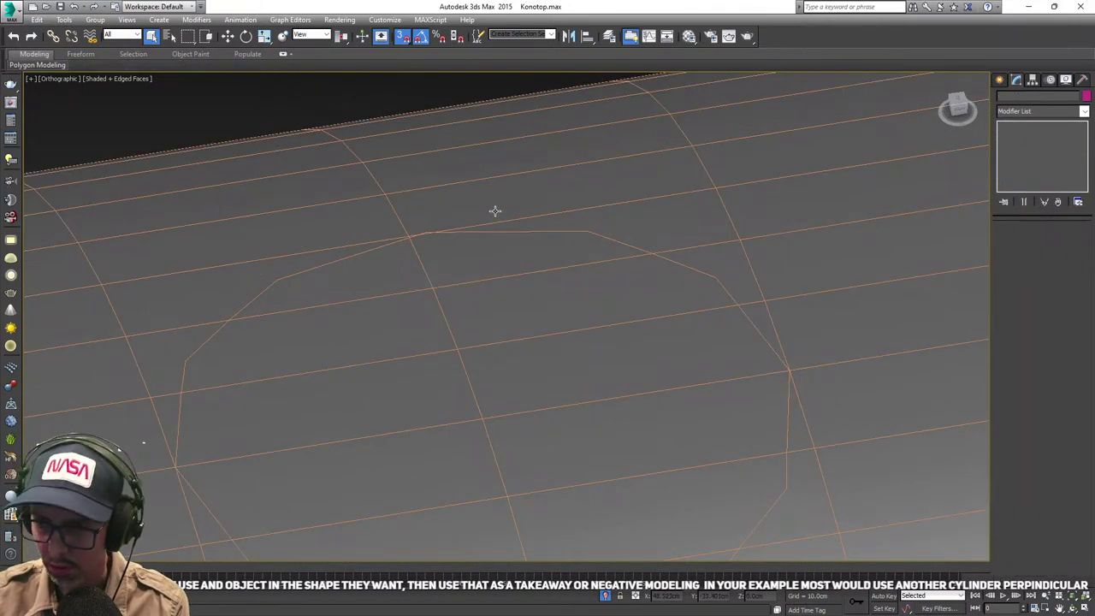
- Select all the polygons inside the cut circular outline on the cylinder and delete them to open a round hole
{"action": "scroll", "coordinate": [476, 215], "scroll_direction": "down", "scroll_amount": 6}
{"action": "middle_click_drag", "start_coordinate": [479, 274], "coordinate": [501, 284], "text": "alt"}
{"action": "middle_click_drag", "start_coordinate": [583, 284], "coordinate": [519, 275]}
{"action": "scroll", "coordinate": [518, 275], "scroll_direction": "up", "scroll_amount": 3}
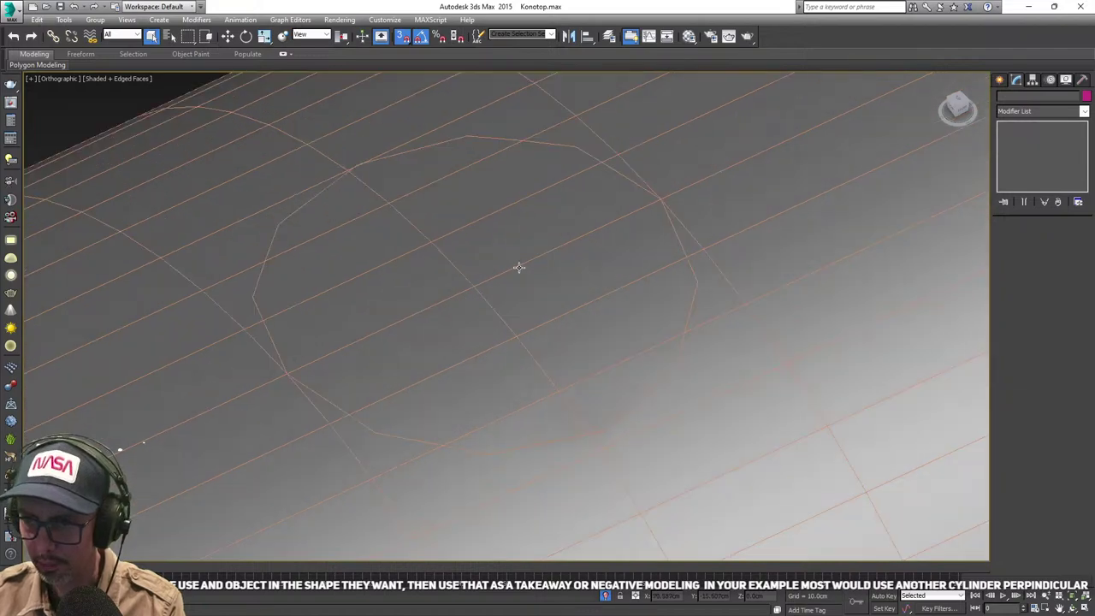
{"action": "left_click", "coordinate": [518, 265]}
{"action": "left_click", "coordinate": [1052, 241]}
{"action": "scroll", "coordinate": [609, 294], "scroll_direction": "up", "scroll_amount": 5}
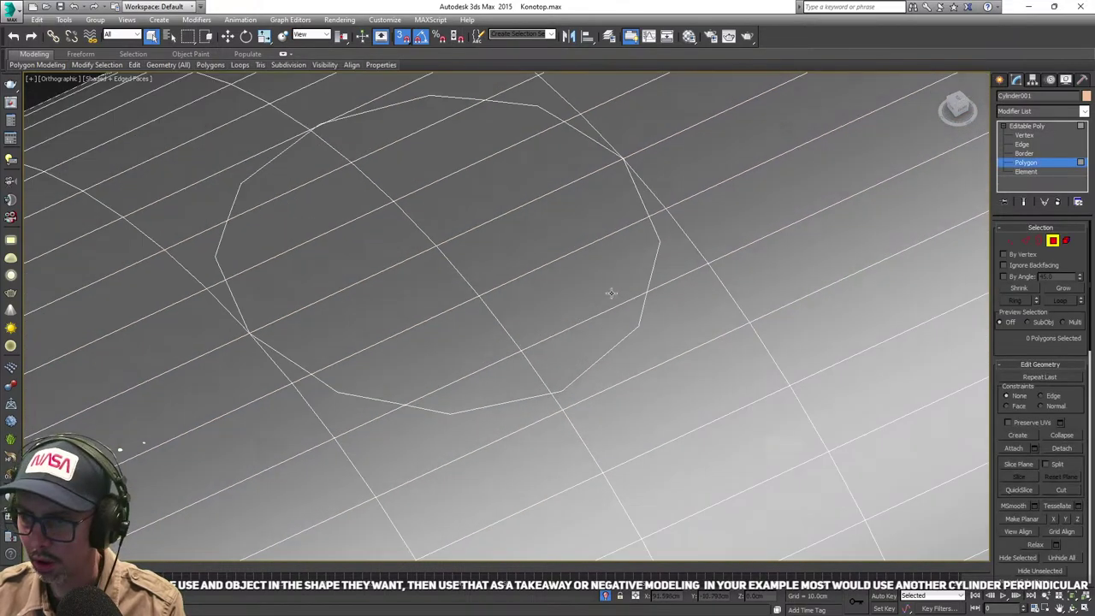
{"action": "left_click", "coordinate": [604, 323]}
{"action": "left_click", "coordinate": [593, 297], "text": "ctrl"}
{"action": "left_click", "coordinate": [556, 235], "text": "ctrl"}
{"action": "left_click", "coordinate": [514, 185], "text": "ctrl"}
{"action": "left_click", "coordinate": [461, 145], "text": "ctrl"}
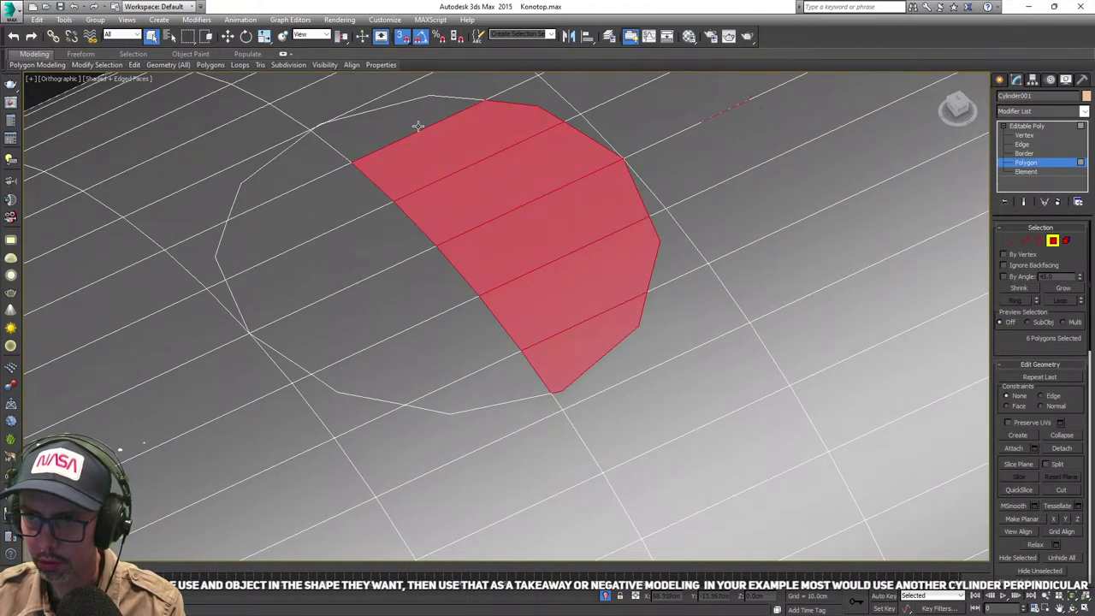
{"action": "left_click", "coordinate": [392, 129], "text": "ctrl"}
{"action": "left_click", "coordinate": [313, 156], "text": "ctrl"}
{"action": "left_click", "coordinate": [309, 214], "text": "ctrl"}
{"action": "left_click", "coordinate": [317, 272], "text": "ctrl"}
{"action": "left_click", "coordinate": [359, 317], "text": "ctrl"}
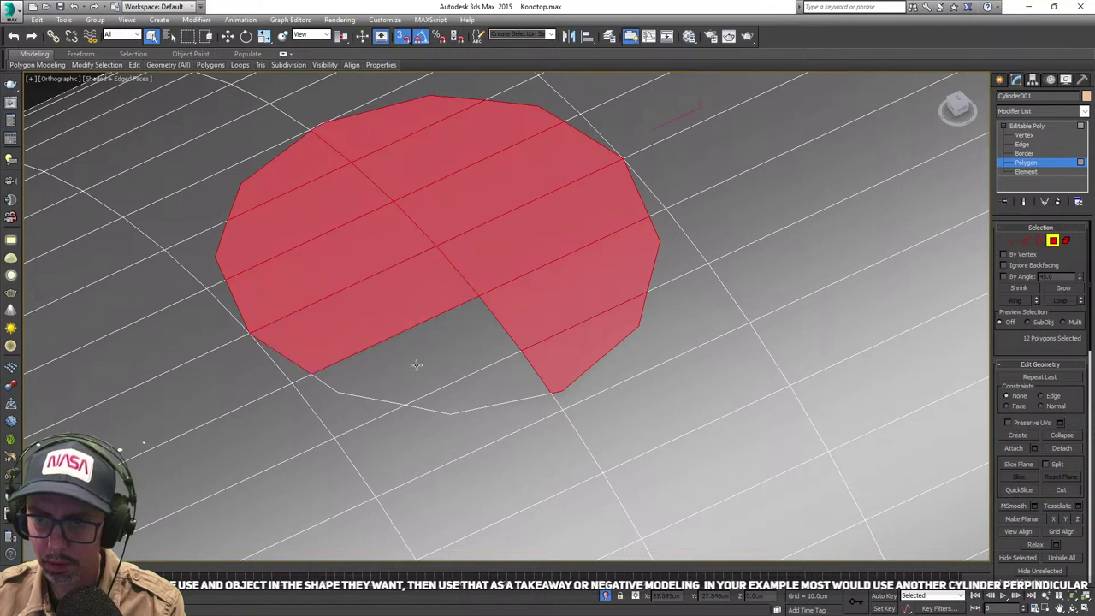
{"action": "left_click", "coordinate": [417, 365], "text": "ctrl"}
{"action": "left_click", "coordinate": [478, 394], "text": "ctrl"}
{"action": "key", "text": "Delete"}
- Examine the round hole and the cylinder's shape from several angles and distances
{"action": "middle_click_drag", "start_coordinate": [471, 329], "coordinate": [479, 293]}
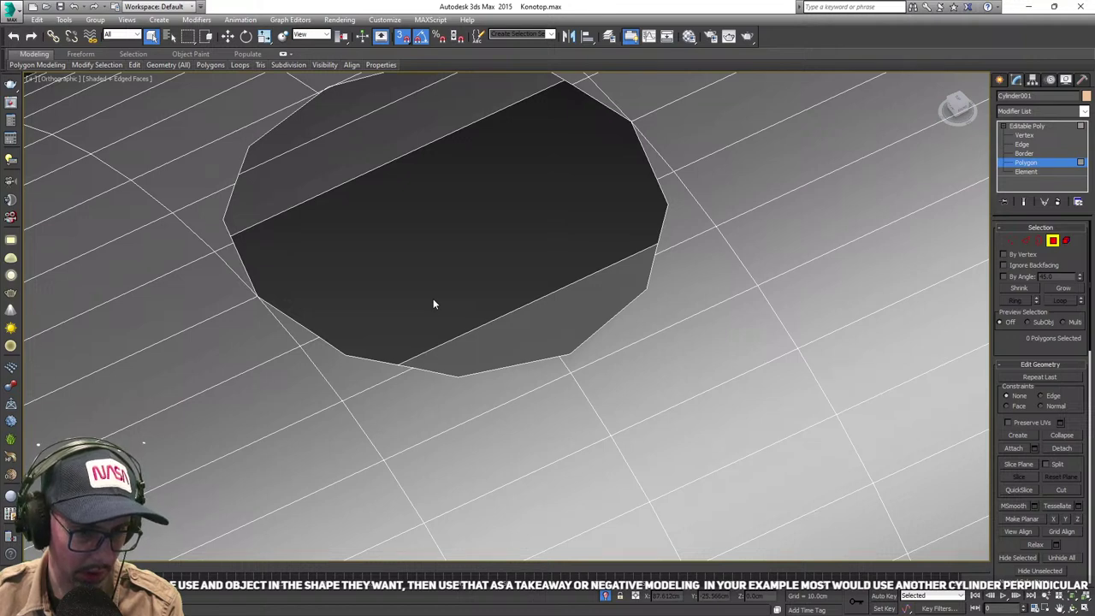
{"action": "middle_click_drag", "start_coordinate": [433, 302], "coordinate": [313, 286], "text": "alt"}
{"action": "scroll", "coordinate": [411, 323], "scroll_direction": "down", "scroll_amount": 8}
{"action": "scroll", "coordinate": [459, 274], "scroll_direction": "up", "scroll_amount": 6}
{"action": "scroll", "coordinate": [459, 274], "scroll_direction": "down", "scroll_amount": 2}
{"action": "scroll", "coordinate": [424, 308], "scroll_direction": "down", "scroll_amount": 3}
{"action": "scroll", "coordinate": [425, 308], "scroll_direction": "down", "scroll_amount": 3}
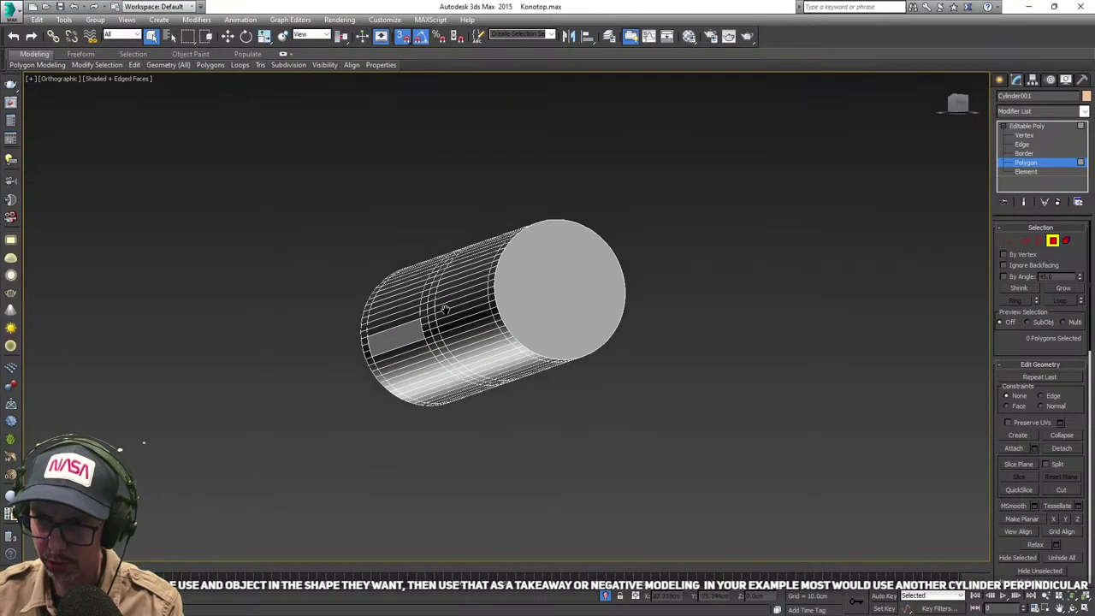
{"action": "middle_click_drag", "start_coordinate": [424, 308], "coordinate": [364, 327], "text": "alt"}
{"action": "scroll", "coordinate": [441, 290], "scroll_direction": "up", "scroll_amount": 3}
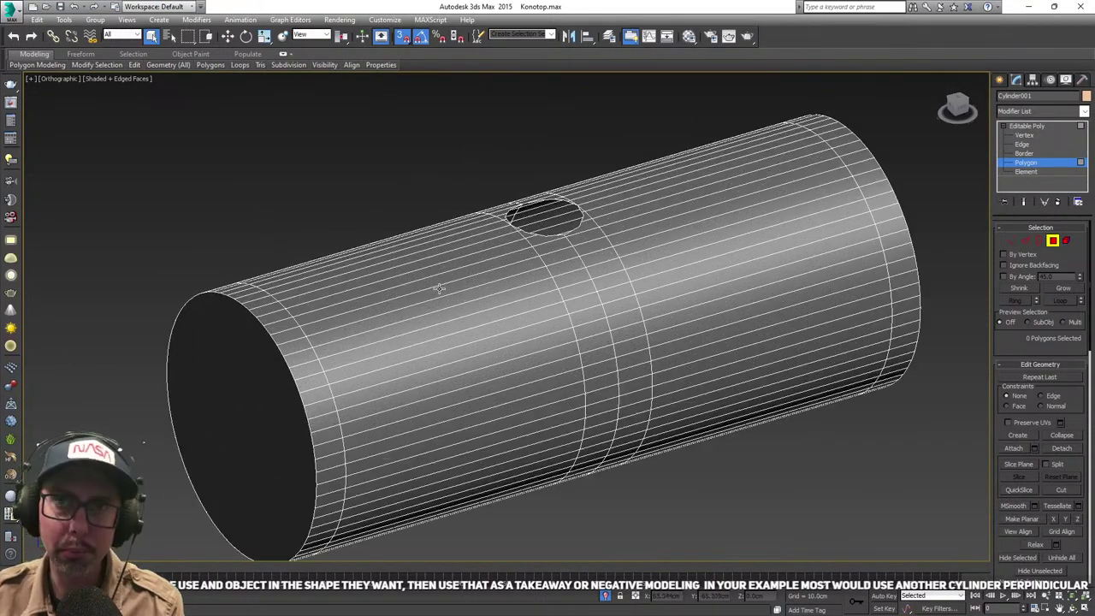
{"action": "middle_click_drag", "start_coordinate": [436, 288], "coordinate": [353, 329]}
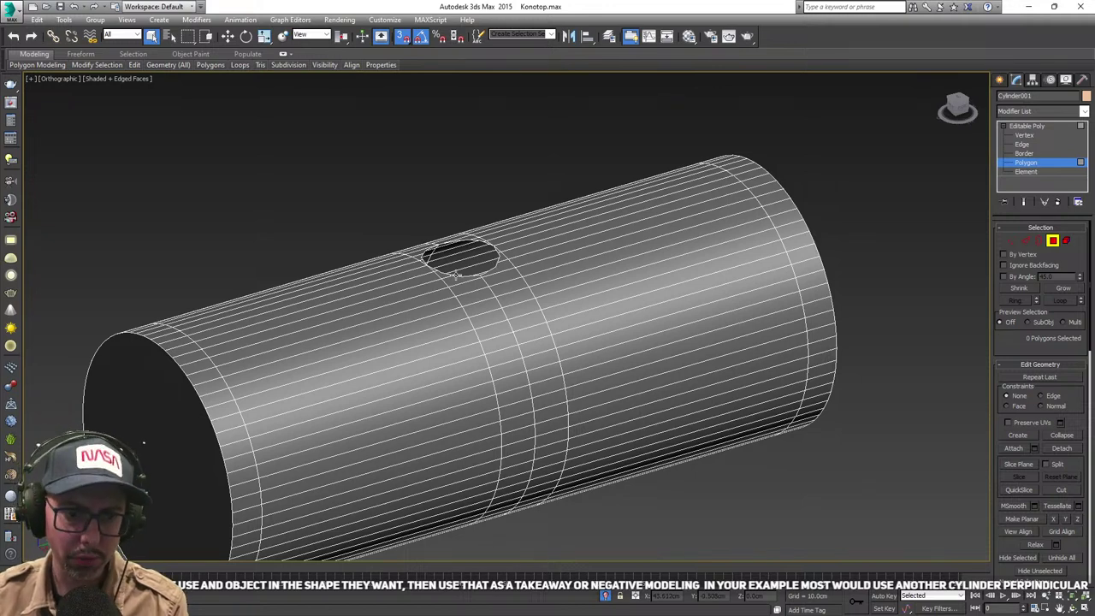
{"action": "middle_click_drag", "start_coordinate": [462, 259], "coordinate": [424, 288]}
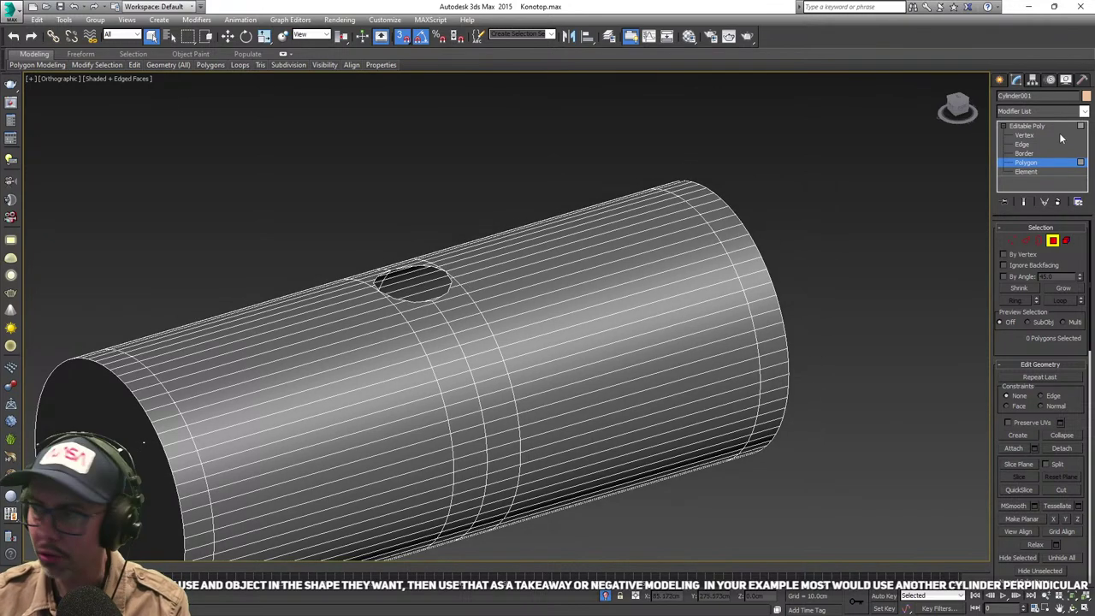
- Leave polygon editing, switch to the Top view and end the cylinder's isolation to show the whole spacecraft
{"action": "left_click", "coordinate": [1053, 242]}
{"action": "scroll", "coordinate": [753, 267], "scroll_direction": "down", "scroll_amount": 3}
{"action": "key", "text": "t"}
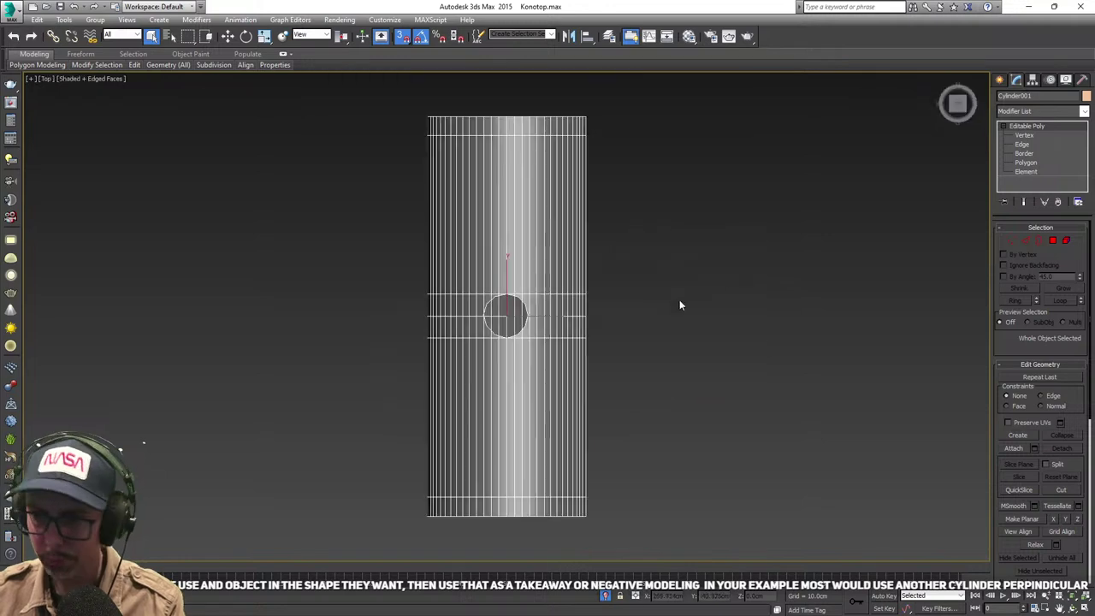
{"action": "scroll", "coordinate": [677, 301], "scroll_direction": "down", "scroll_amount": 5}
{"action": "middle_click_drag", "start_coordinate": [674, 341], "coordinate": [591, 346]}
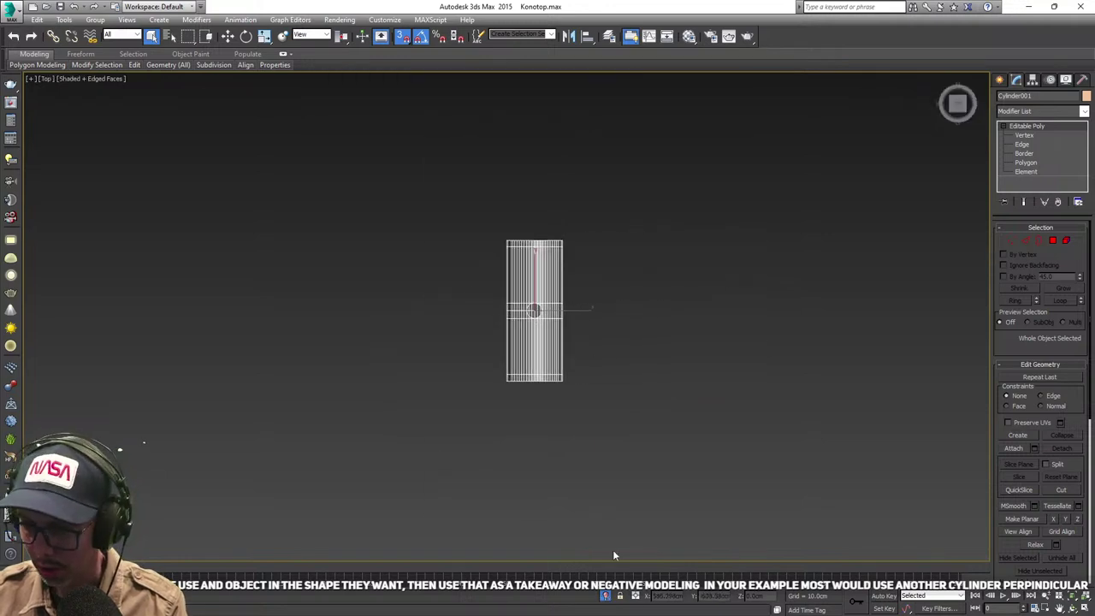
{"action": "middle_click_drag", "start_coordinate": [623, 455], "coordinate": [564, 341]}
{"action": "scroll", "coordinate": [564, 341], "scroll_direction": "up", "scroll_amount": 1}
{"action": "scroll", "coordinate": [564, 341], "scroll_direction": "down", "scroll_amount": 1}
{"action": "left_click", "coordinate": [605, 597]}
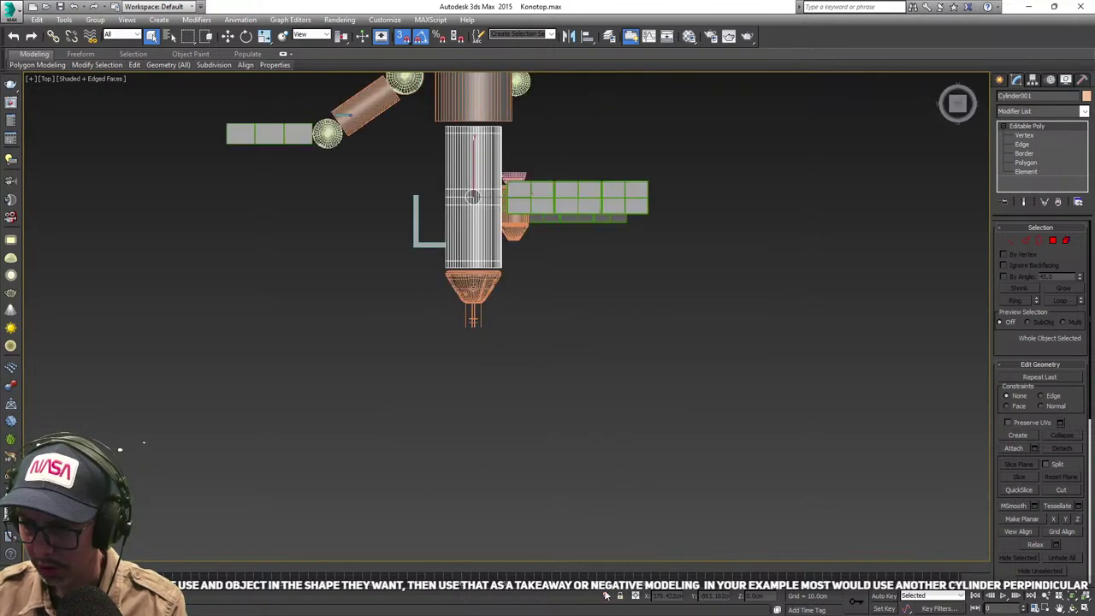
- Isolate the Lander capsule at the hull's front end and select its base Editable Poly level
{"action": "middle_click_drag", "start_coordinate": [617, 393], "coordinate": [530, 416]}
{"action": "scroll", "coordinate": [442, 357], "scroll_direction": "up", "scroll_amount": 6}
{"action": "left_click", "coordinate": [426, 245]}
{"action": "scroll", "coordinate": [434, 253], "scroll_direction": "down", "scroll_amount": 2}
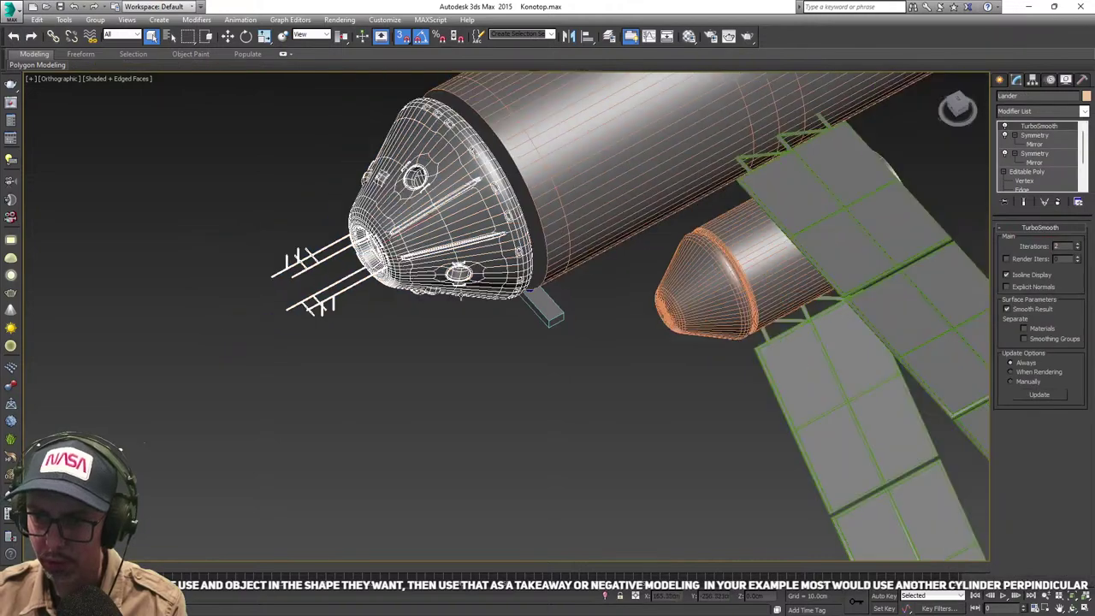
{"action": "middle_click_drag", "start_coordinate": [458, 303], "coordinate": [476, 372]}
{"action": "scroll", "coordinate": [1030, 174], "scroll_direction": "down", "scroll_amount": 1}
{"action": "left_click", "coordinate": [1031, 174]}
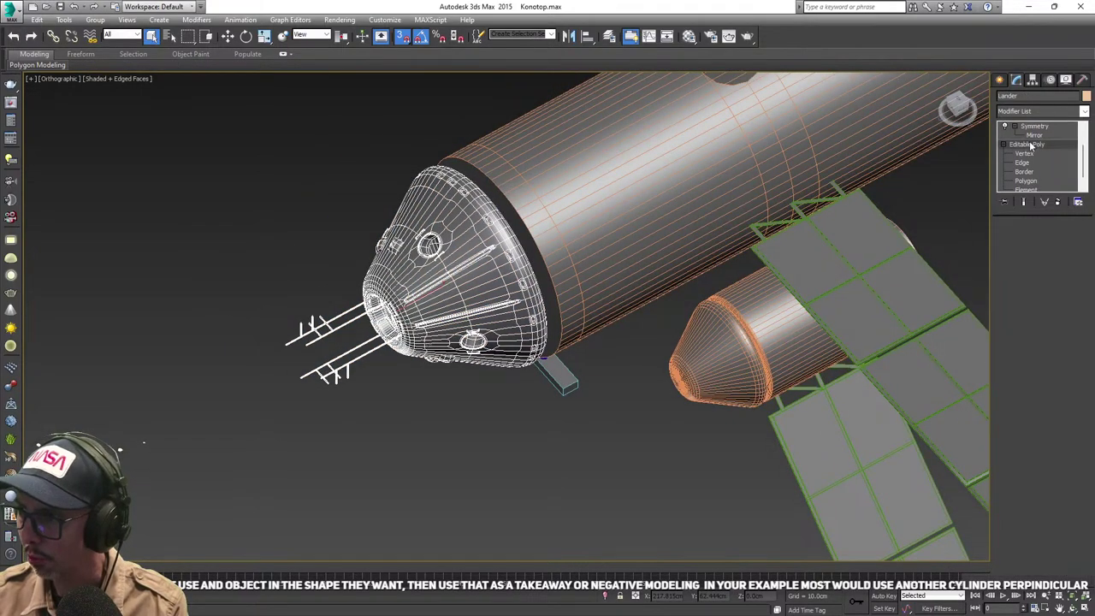
{"action": "key", "text": "alt+q"}
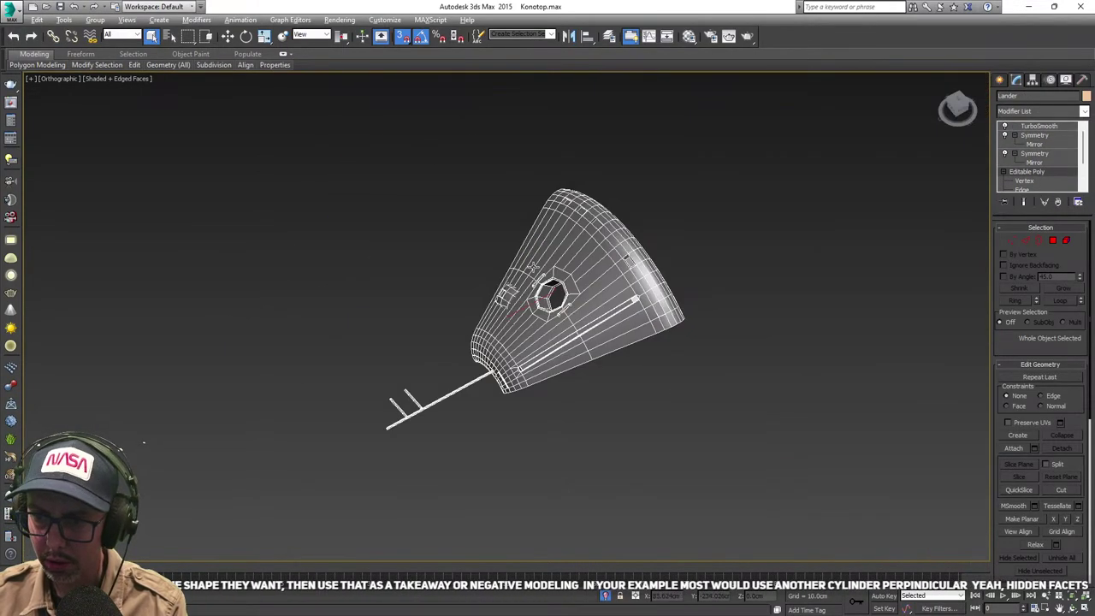
- Step up through the Lander's two Symmetry modifiers and inspect the resulting mesh around its windows and slots
{"action": "middle_click_drag", "start_coordinate": [551, 254], "coordinate": [594, 307], "text": "alt"}
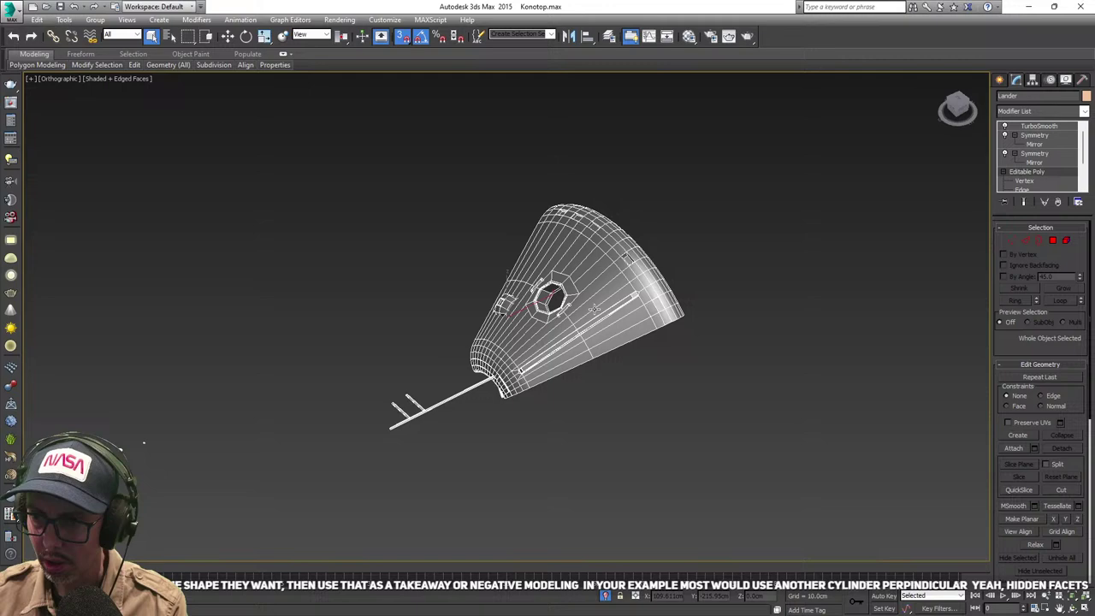
{"action": "left_click", "coordinate": [1035, 154]}
{"action": "left_click", "coordinate": [1040, 135]}
{"action": "middle_click_drag", "start_coordinate": [707, 334], "coordinate": [624, 208], "text": "alt"}
{"action": "scroll", "coordinate": [624, 208], "scroll_direction": "up", "scroll_amount": 4}
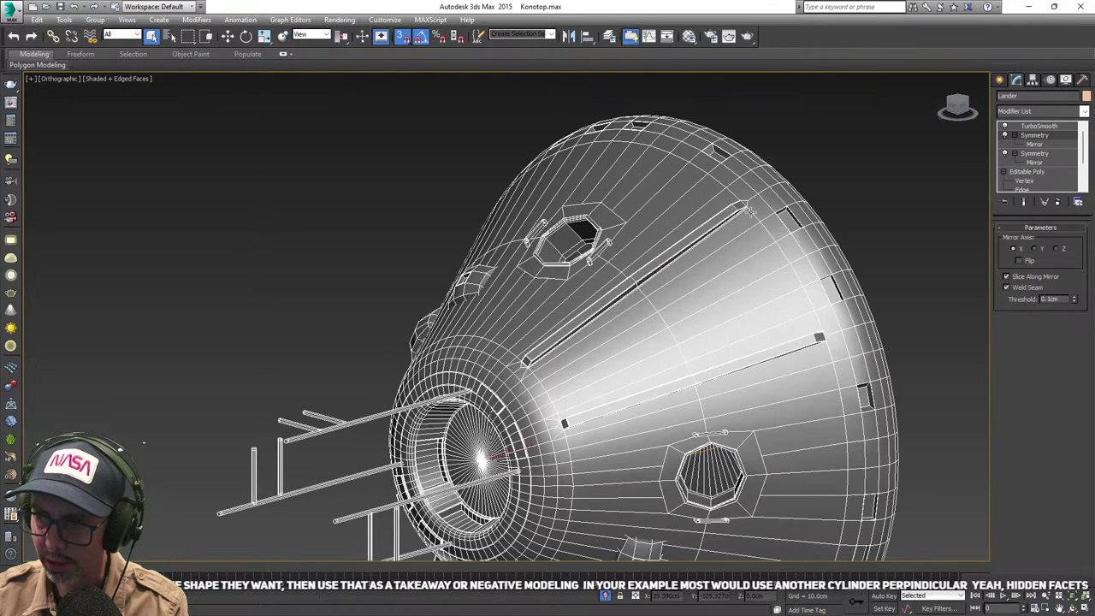
- Turn off Isoline Display in the Lander's TurboSmooth modifier and inspect the smoothed mesh around its round windows
{"action": "left_click", "coordinate": [1037, 127]}
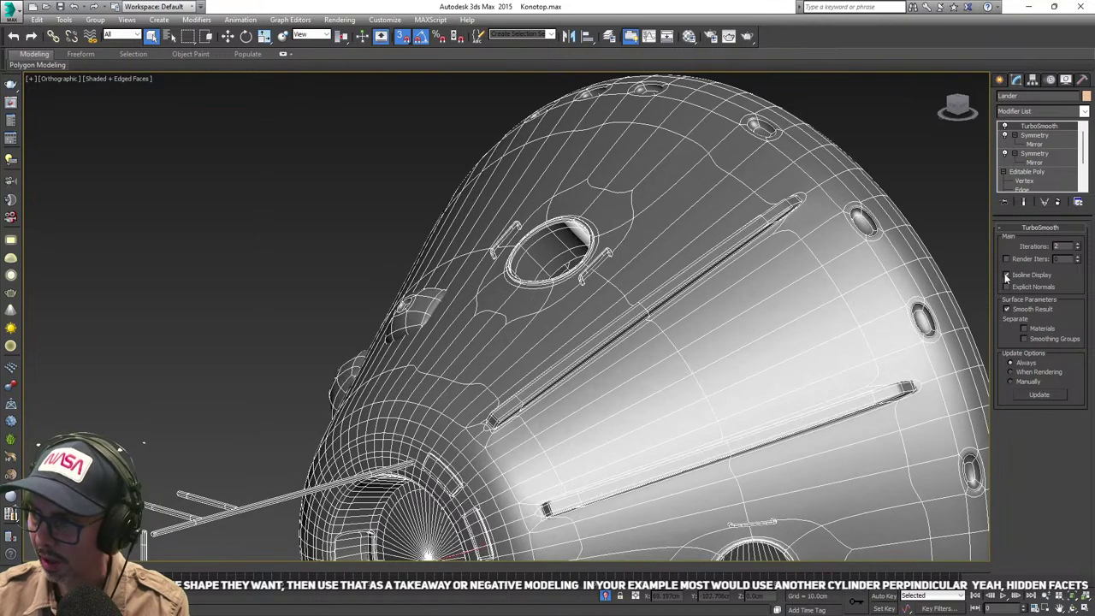
{"action": "left_click", "coordinate": [1006, 274]}
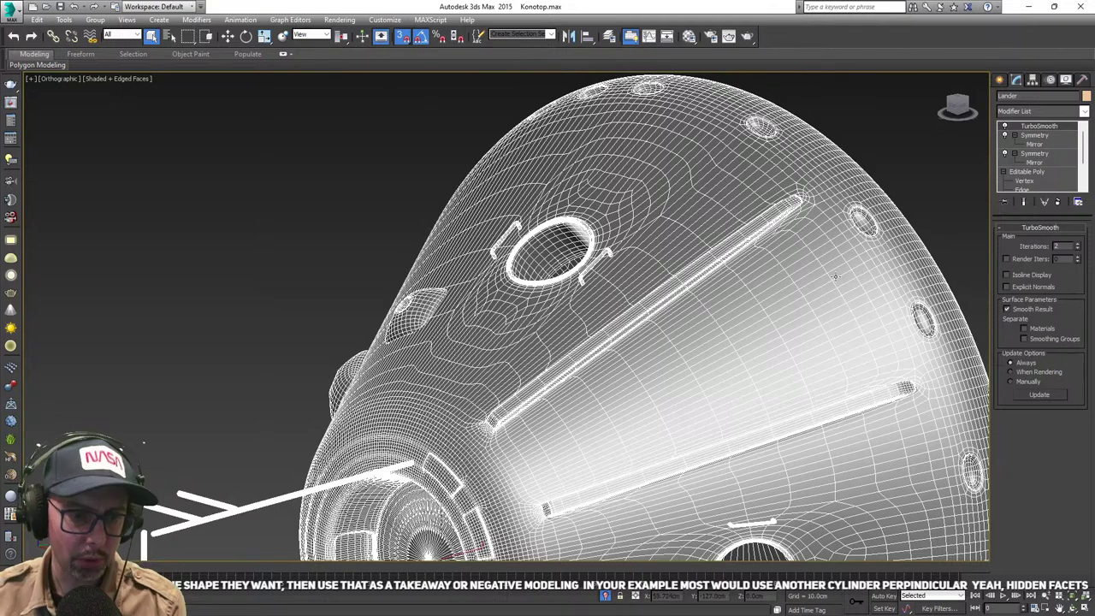
{"action": "left_click", "coordinate": [1000, 78]}
{"action": "scroll", "coordinate": [570, 215], "scroll_direction": "down", "scroll_amount": 6}
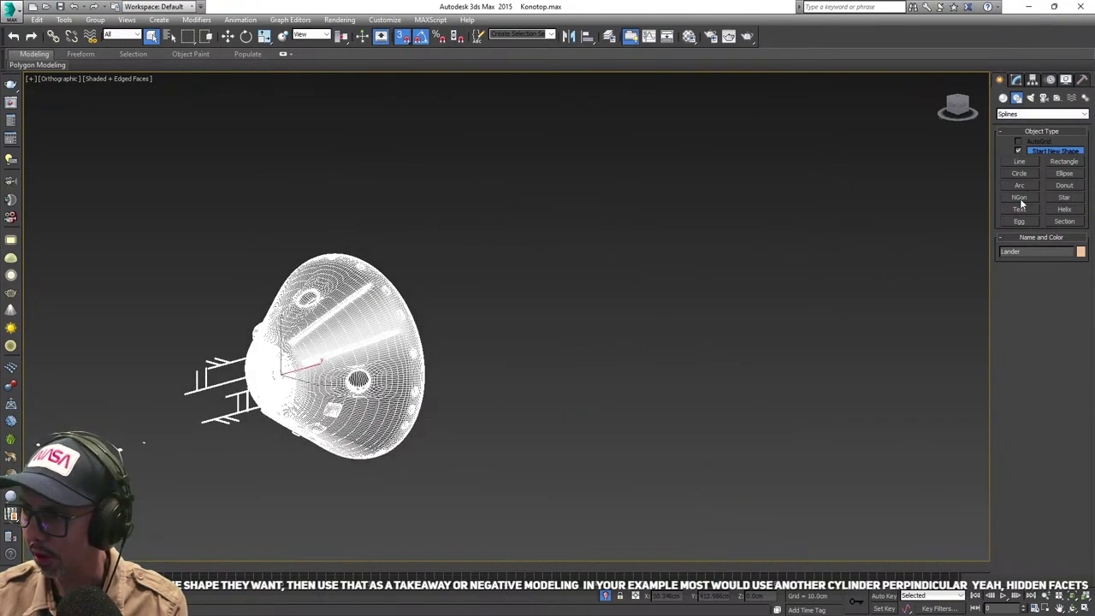
{"action": "left_click", "coordinate": [1017, 80]}
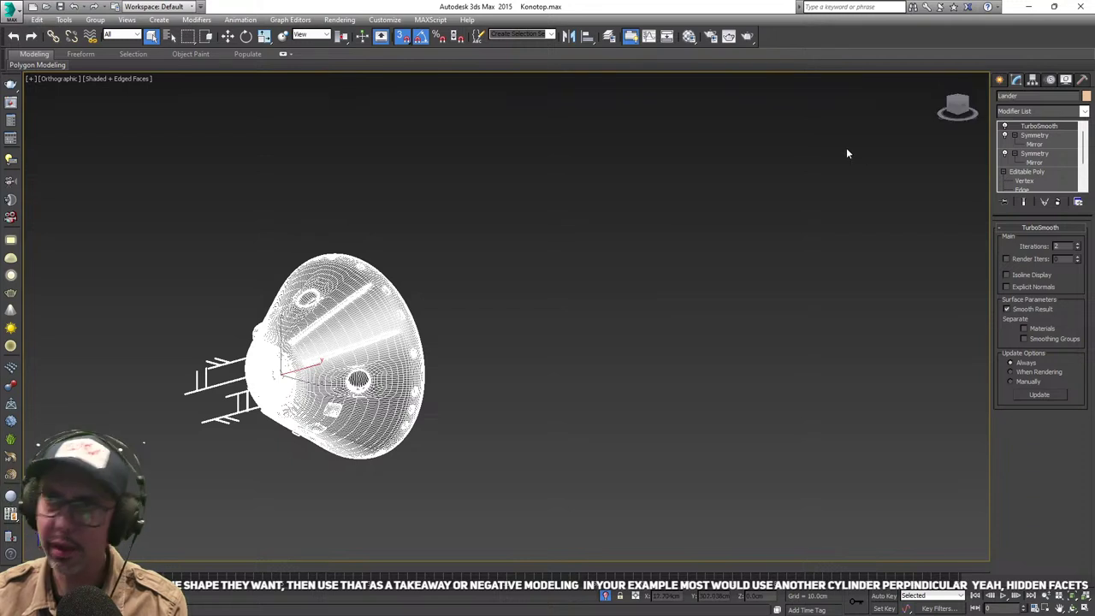
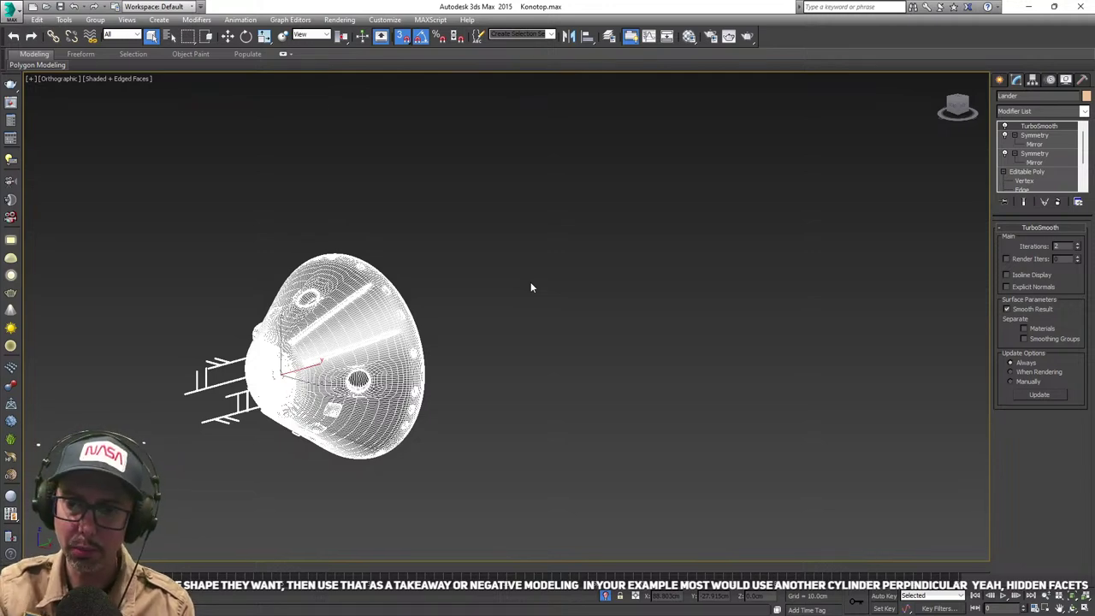
{"action": "scroll", "coordinate": [344, 351], "scroll_direction": "up", "scroll_amount": 8}
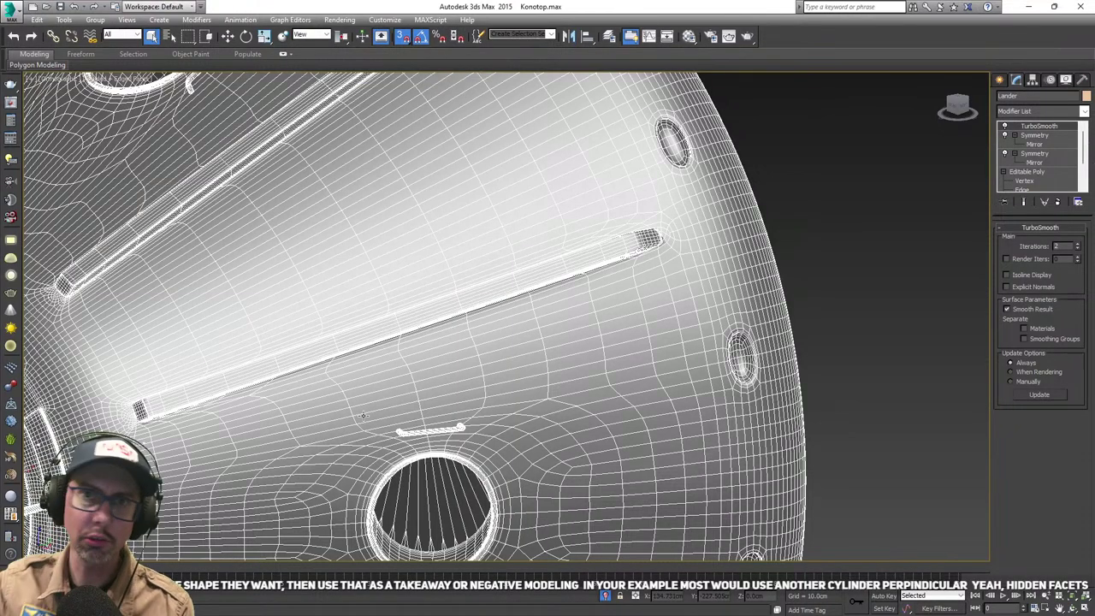
{"action": "middle_click_drag", "start_coordinate": [283, 386], "coordinate": [358, 387]}
{"action": "scroll", "coordinate": [214, 459], "scroll_direction": "down", "scroll_amount": 3}
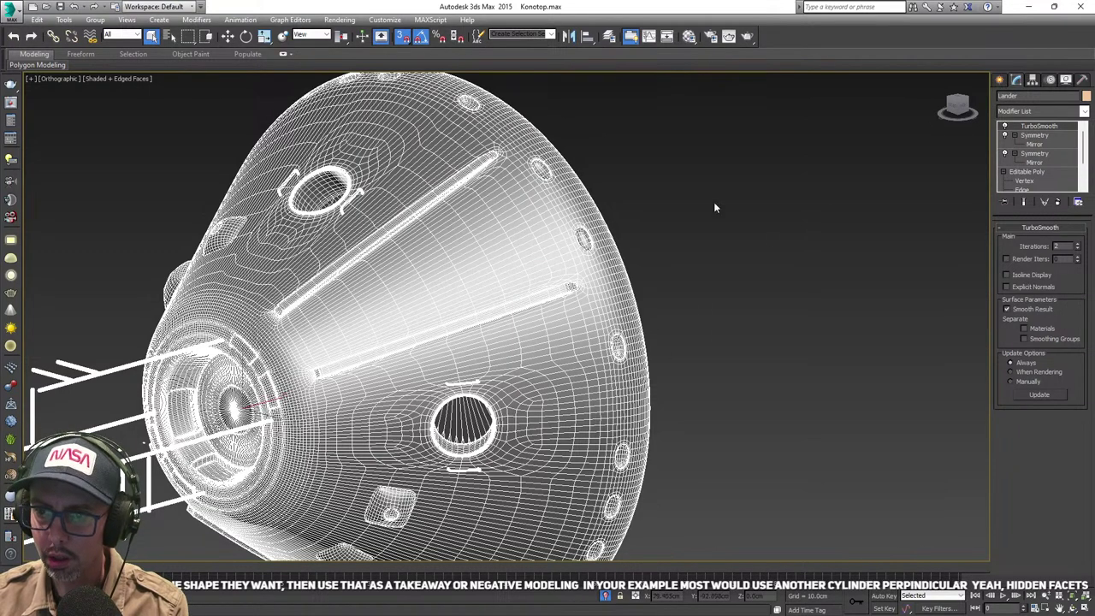
- End the Lander's isolation, then select and isolate the front hull cylinder with the round hole
{"action": "left_click", "coordinate": [607, 597]}
{"action": "scroll", "coordinate": [604, 359], "scroll_direction": "down", "scroll_amount": 3}
{"action": "middle_click_drag", "start_coordinate": [604, 359], "coordinate": [423, 387]}
{"action": "left_click", "coordinate": [428, 373]}
{"action": "key", "text": "alt+q"}
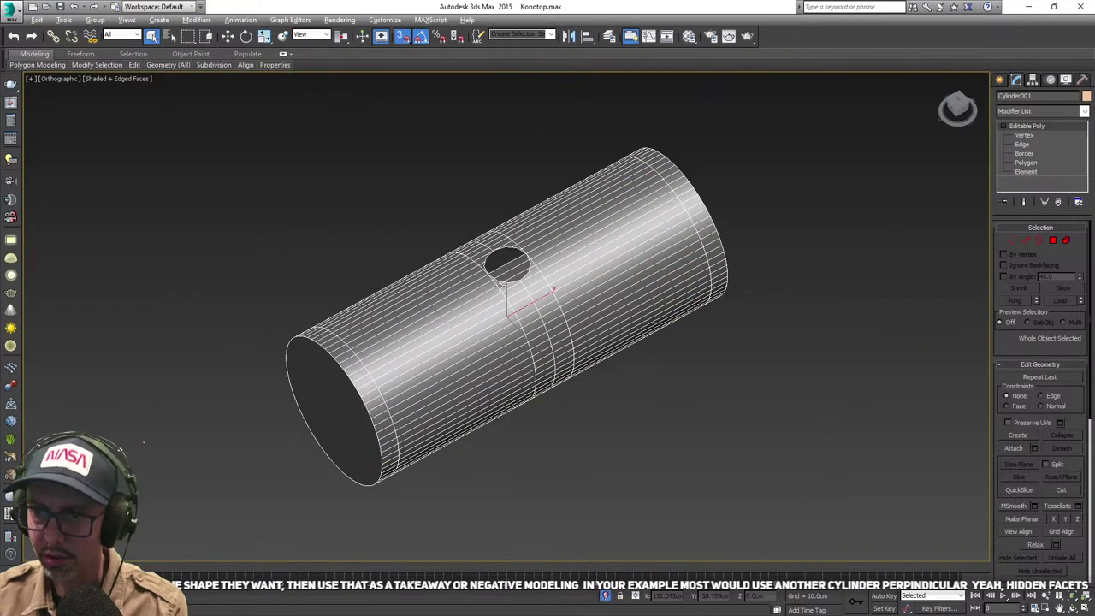
{"action": "middle_click_drag", "start_coordinate": [501, 289], "coordinate": [560, 301], "text": "alt"}
{"action": "scroll", "coordinate": [462, 369], "scroll_direction": "up", "scroll_amount": 3}
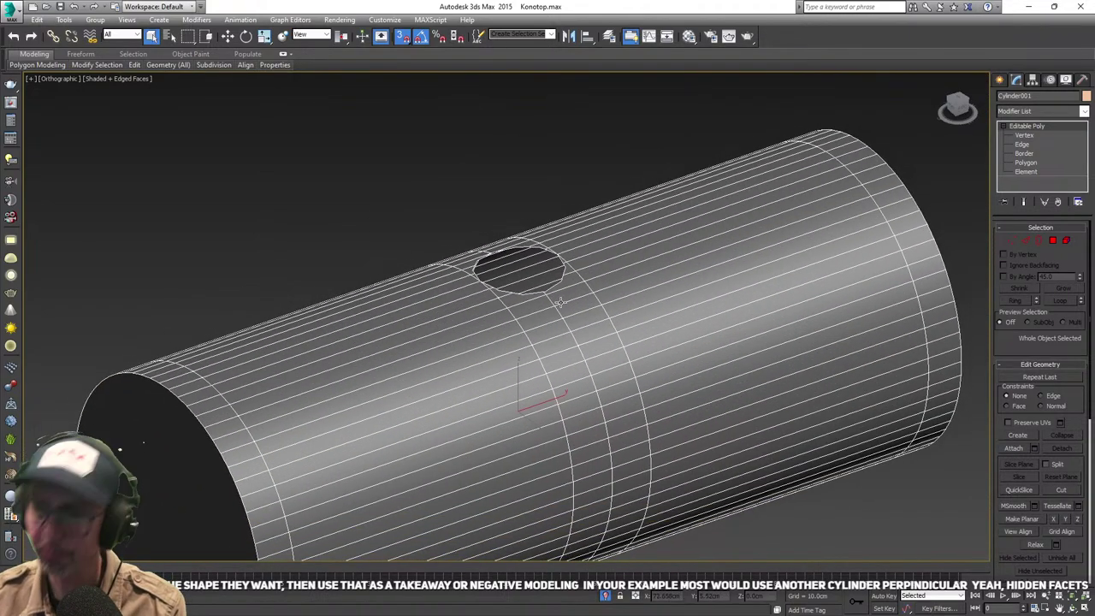
- Enter vertex editing and use Target Weld to merge the two nearly coincident vertices where the middle edge loop meets the hole
{"action": "left_click", "coordinate": [1018, 244]}
{"action": "scroll", "coordinate": [633, 306], "scroll_direction": "up", "scroll_amount": 10}
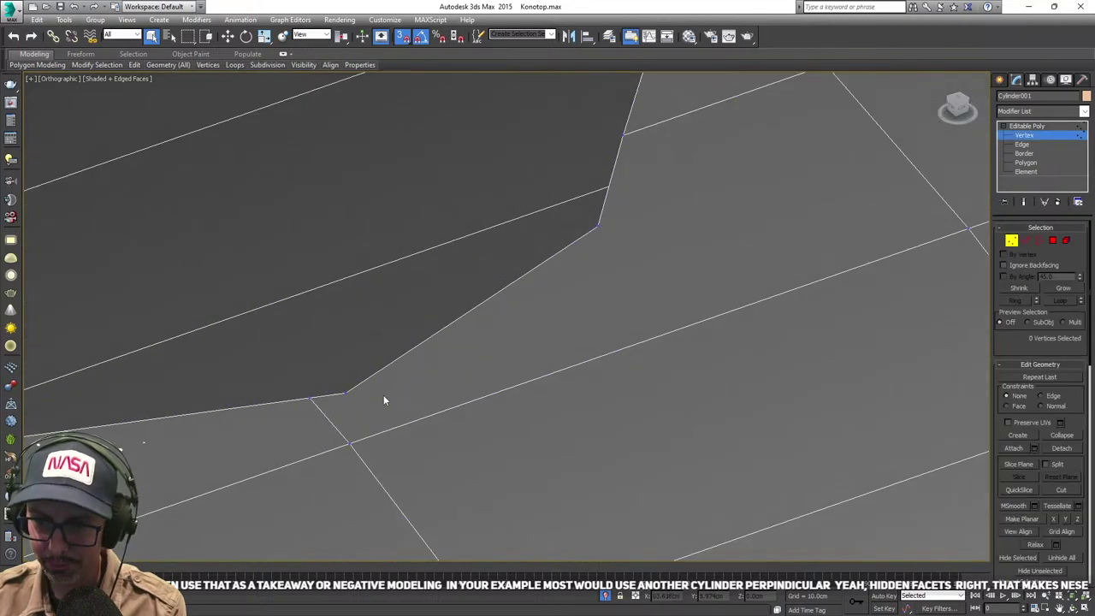
{"action": "right_click", "coordinate": [342, 345]}
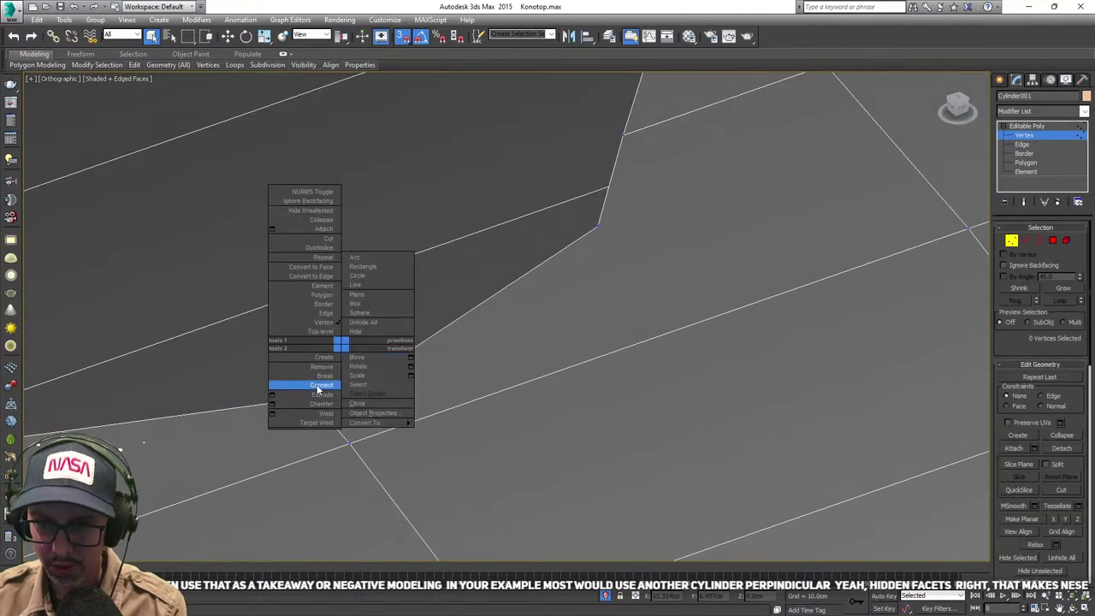
{"action": "left_click", "coordinate": [315, 423]}
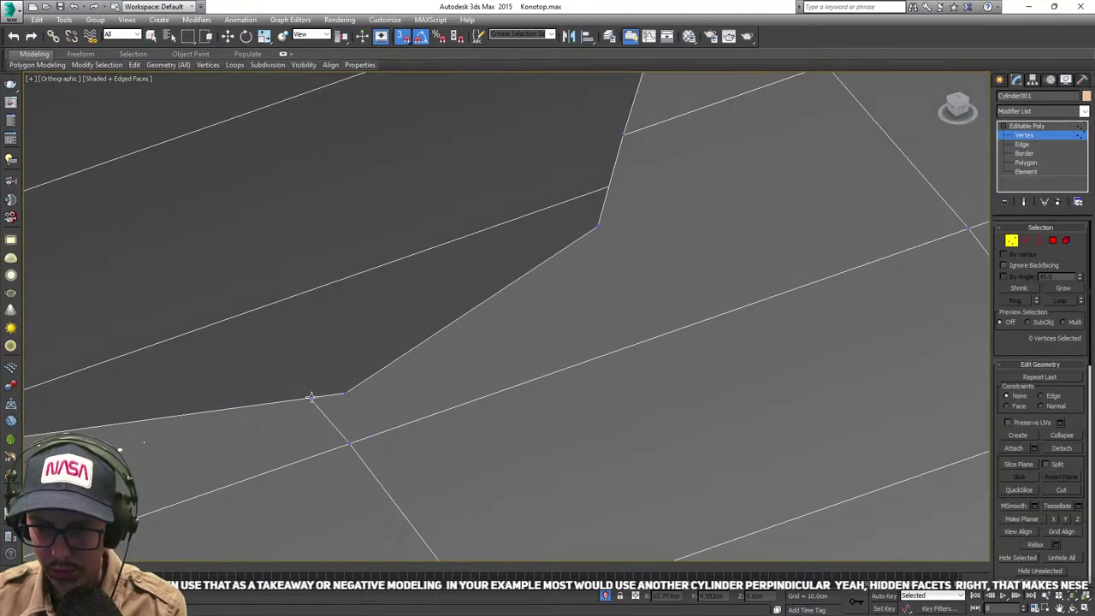
{"action": "scroll", "coordinate": [345, 372], "scroll_direction": "down", "scroll_amount": 5}
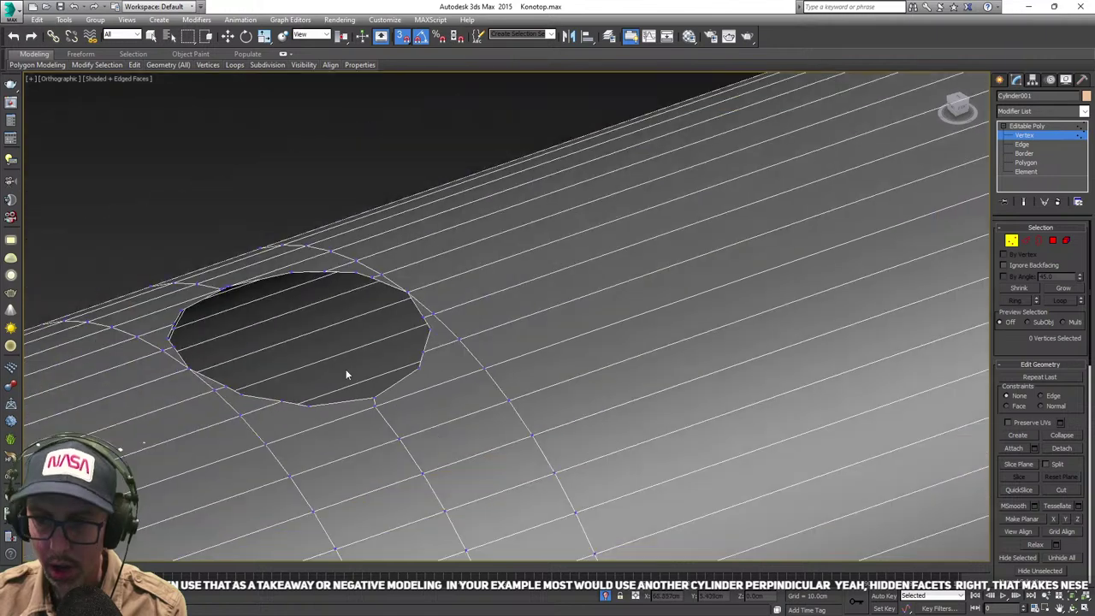
- Target Weld the cluster of closely spaced vertices at the opposite end of the hole where the middle edge loop meets its rim
{"action": "scroll", "coordinate": [330, 347], "scroll_direction": "up", "scroll_amount": 5}
{"action": "scroll", "coordinate": [314, 334], "scroll_direction": "up", "scroll_amount": 6}
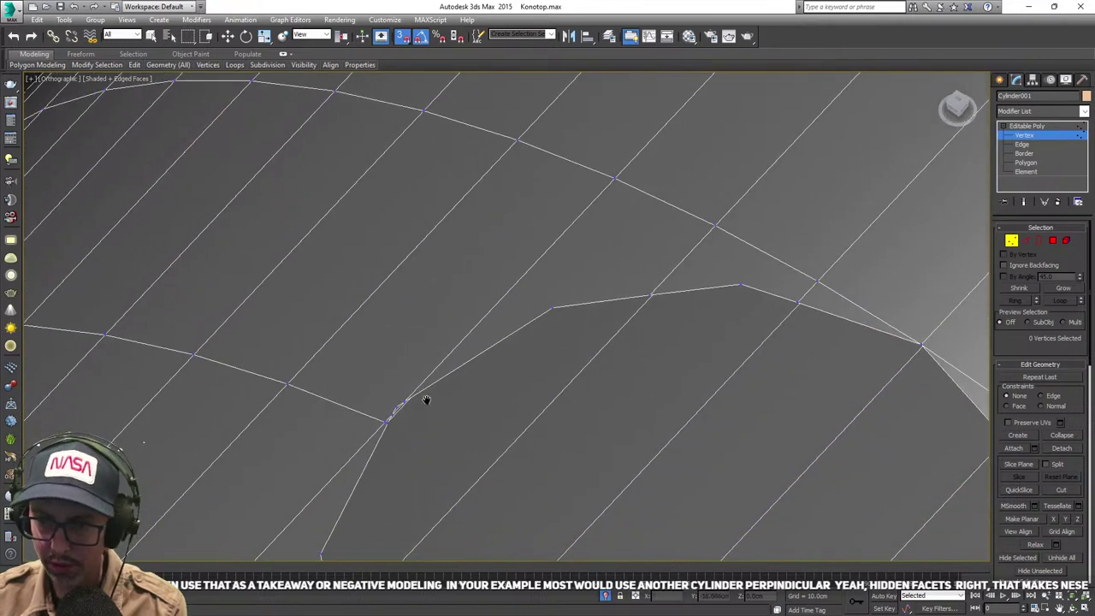
{"action": "scroll", "coordinate": [456, 334], "scroll_direction": "down", "scroll_amount": 3}
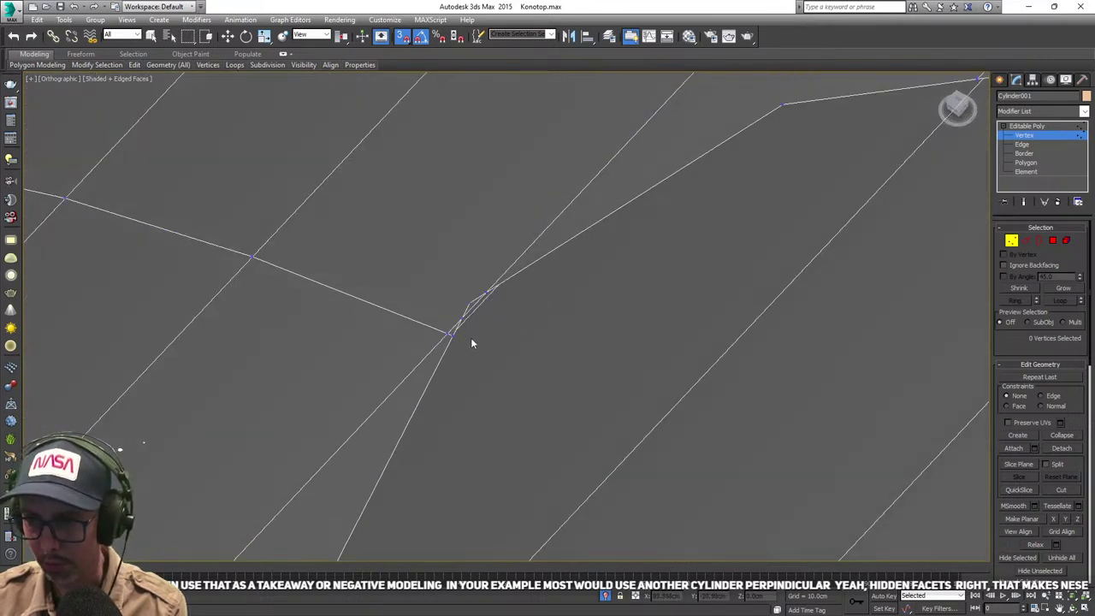
{"action": "scroll", "coordinate": [470, 337], "scroll_direction": "up", "scroll_amount": 2}
{"action": "middle_click_drag", "start_coordinate": [471, 337], "coordinate": [497, 297]}
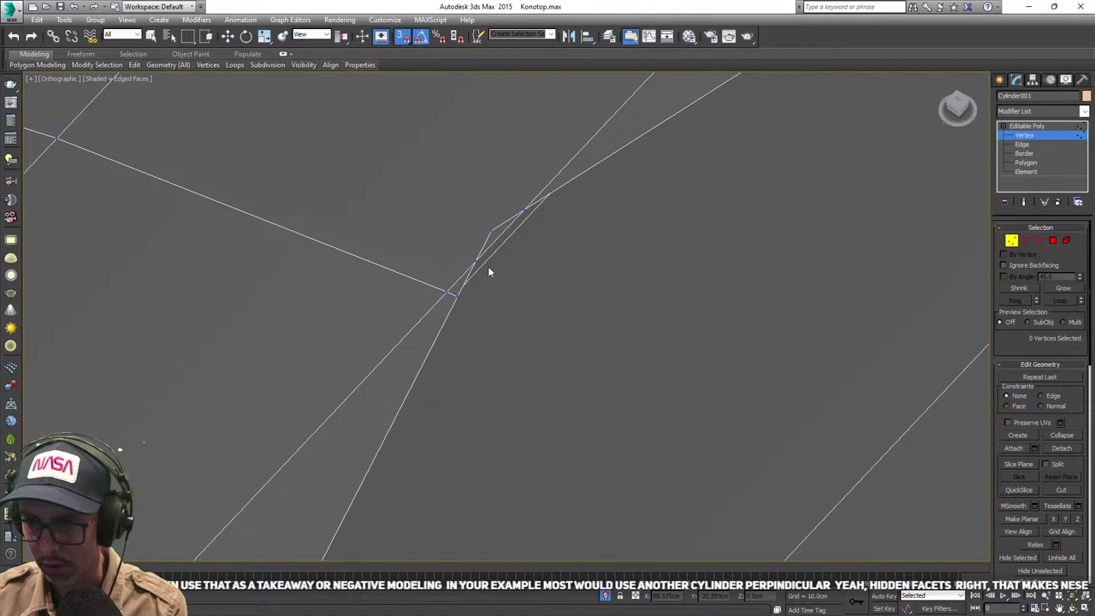
{"action": "scroll", "coordinate": [474, 298], "scroll_direction": "down", "scroll_amount": 3}
{"action": "scroll", "coordinate": [471, 304], "scroll_direction": "up", "scroll_amount": 3}
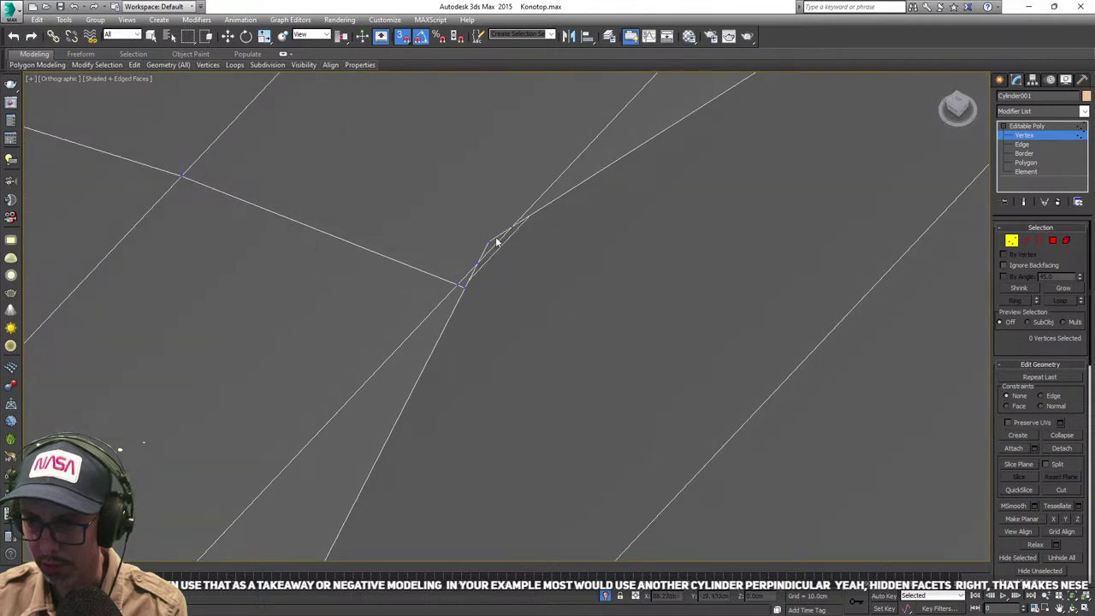
{"action": "middle_click_drag", "start_coordinate": [492, 287], "coordinate": [444, 296], "text": "alt"}
{"action": "scroll", "coordinate": [443, 292], "scroll_direction": "down", "scroll_amount": 4}
{"action": "scroll", "coordinate": [443, 291], "scroll_direction": "up", "scroll_amount": 7}
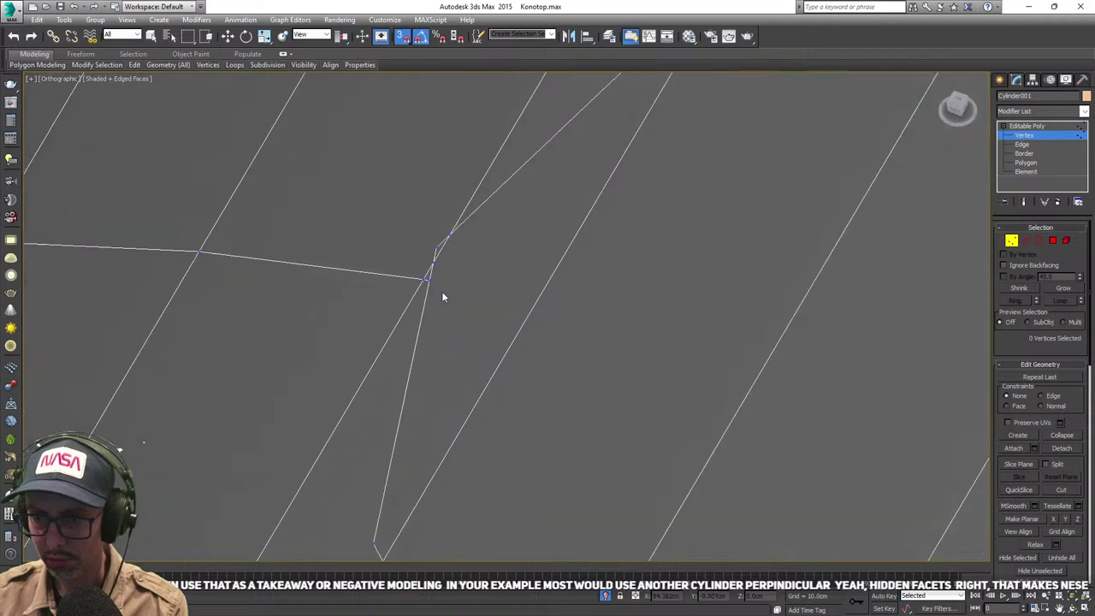
{"action": "left_click", "coordinate": [396, 260]}
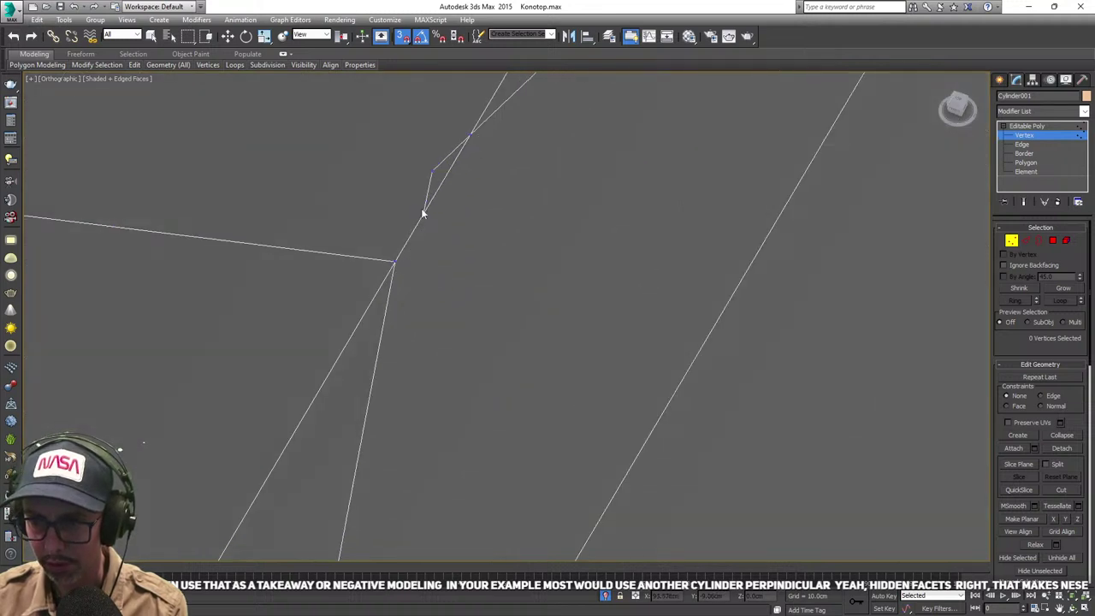
{"action": "middle_click_drag", "start_coordinate": [428, 208], "coordinate": [428, 234], "text": "alt"}
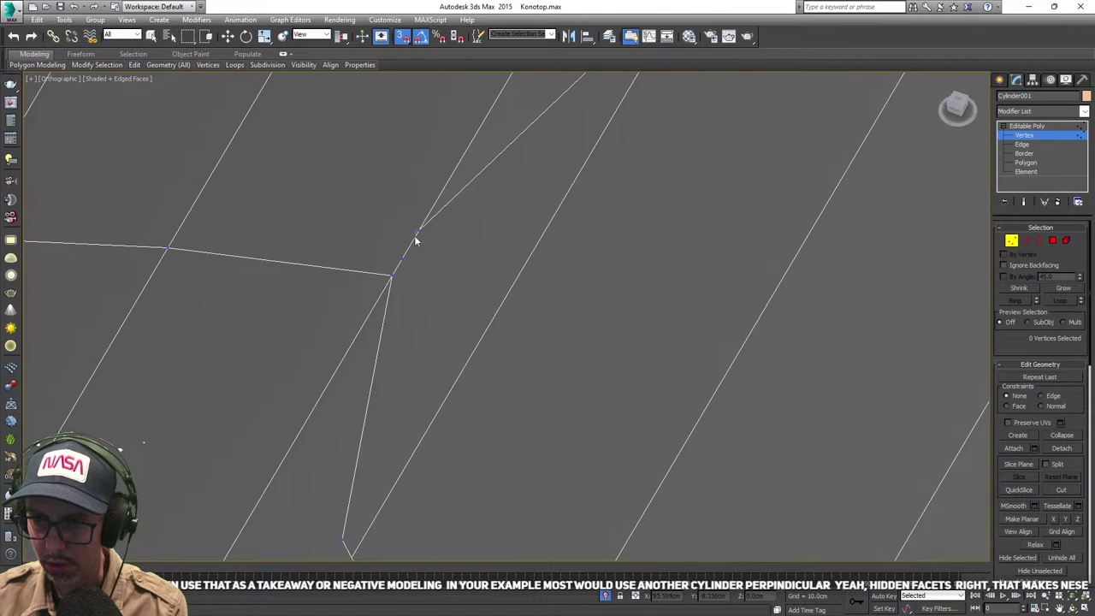
{"action": "left_click", "coordinate": [402, 257]}
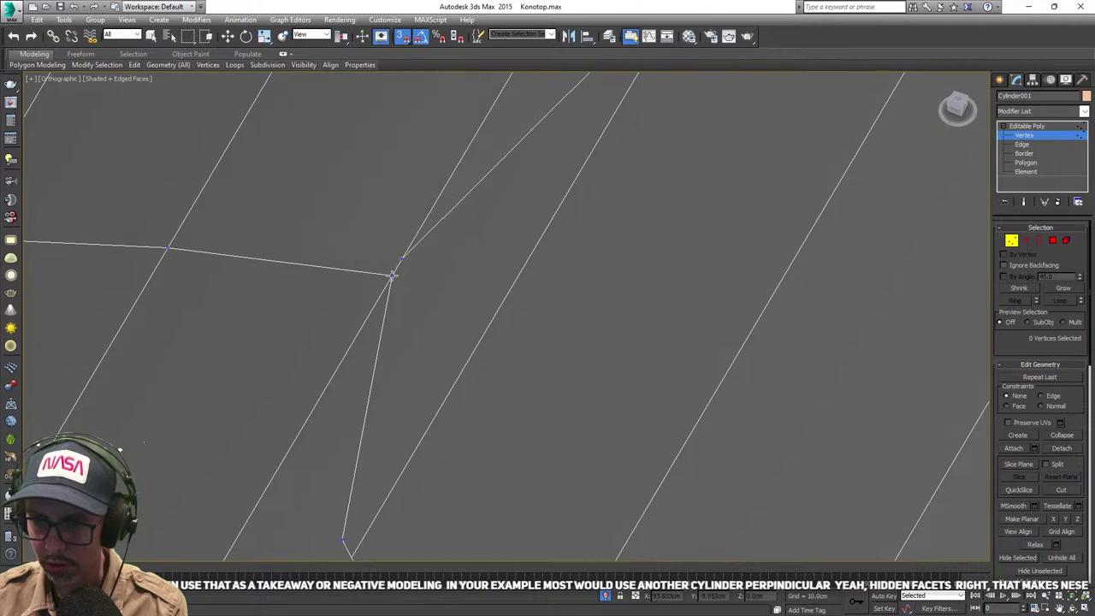
- Target Weld the extra rim vertex near the outer edge loop into the neighbouring corner vertex of the hole
{"action": "scroll", "coordinate": [436, 275], "scroll_direction": "down", "scroll_amount": 6}
{"action": "middle_click_drag", "start_coordinate": [451, 277], "coordinate": [492, 287], "text": "alt"}
{"action": "scroll", "coordinate": [550, 228], "scroll_direction": "up", "scroll_amount": 6}
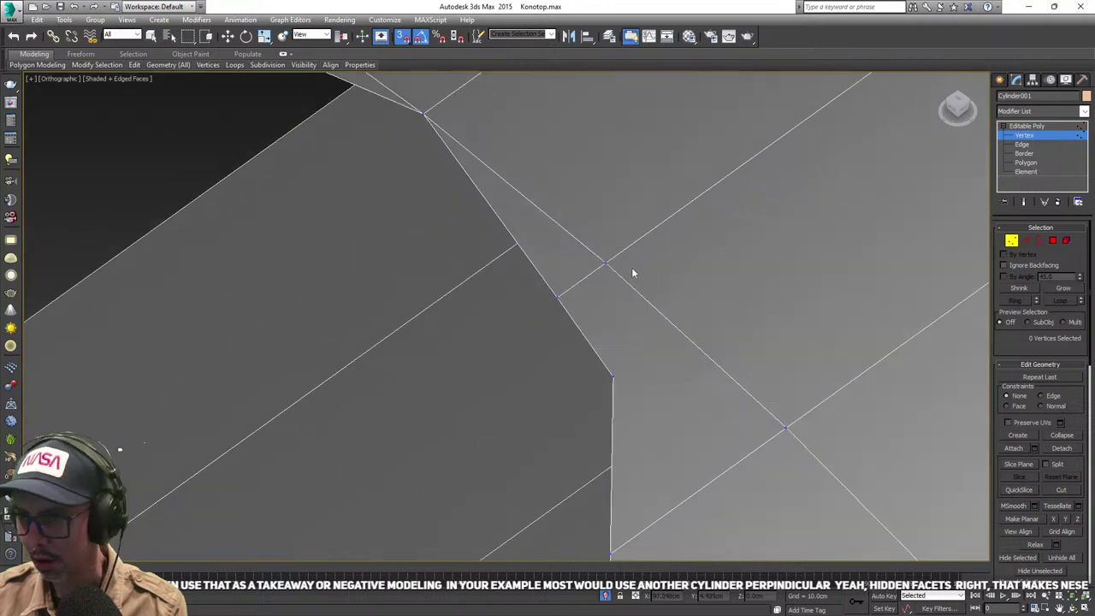
{"action": "scroll", "coordinate": [594, 288], "scroll_direction": "down", "scroll_amount": 4}
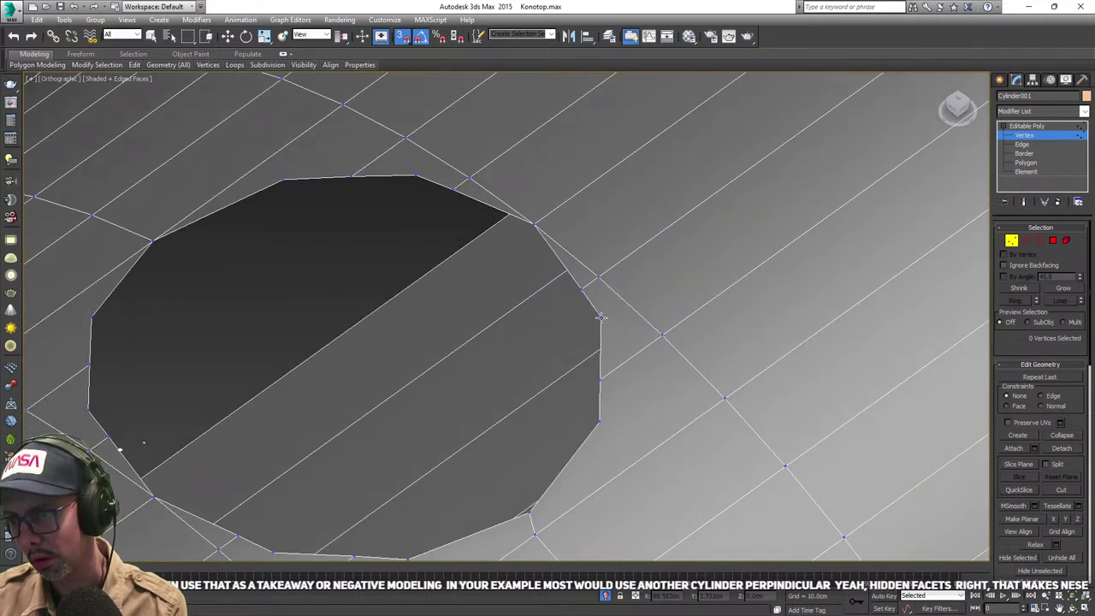
{"action": "scroll", "coordinate": [602, 317], "scroll_direction": "up", "scroll_amount": 3}
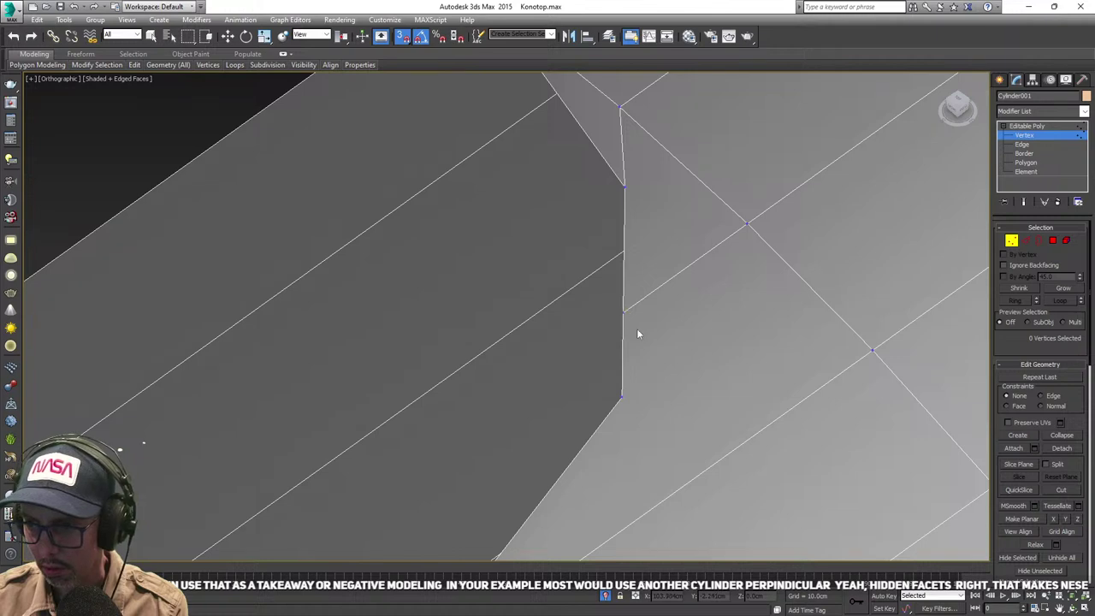
{"action": "scroll", "coordinate": [653, 306], "scroll_direction": "down", "scroll_amount": 4}
{"action": "scroll", "coordinate": [590, 354], "scroll_direction": "up", "scroll_amount": 2}
{"action": "scroll", "coordinate": [511, 391], "scroll_direction": "down", "scroll_amount": 2}
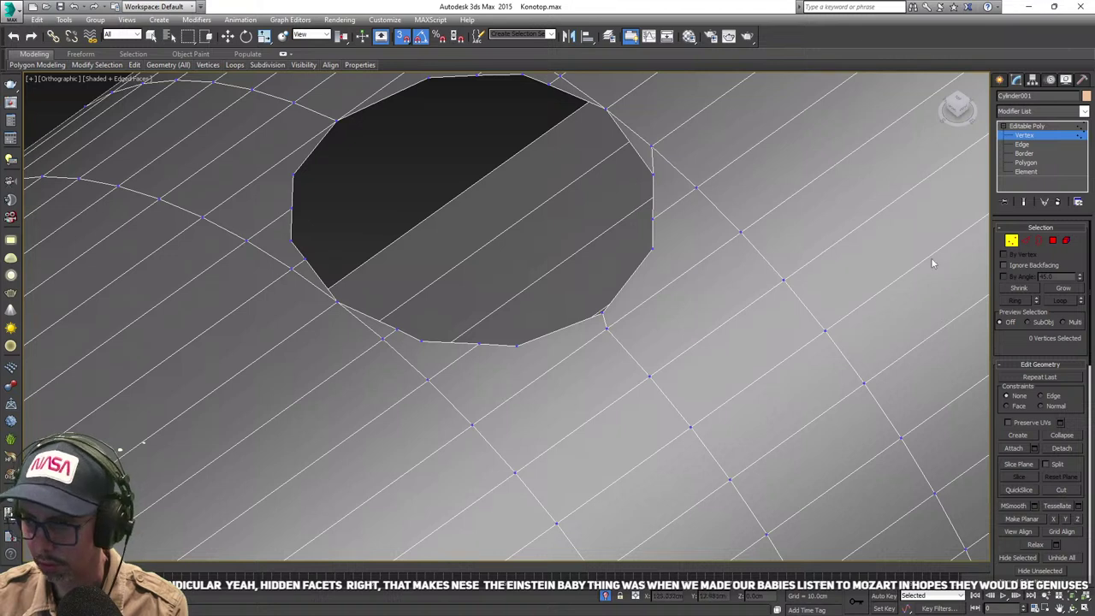
- Cut two edges from the hole's rim corners, one to a vertex on each of the flanking edge loops
{"action": "left_click", "coordinate": [1065, 491]}
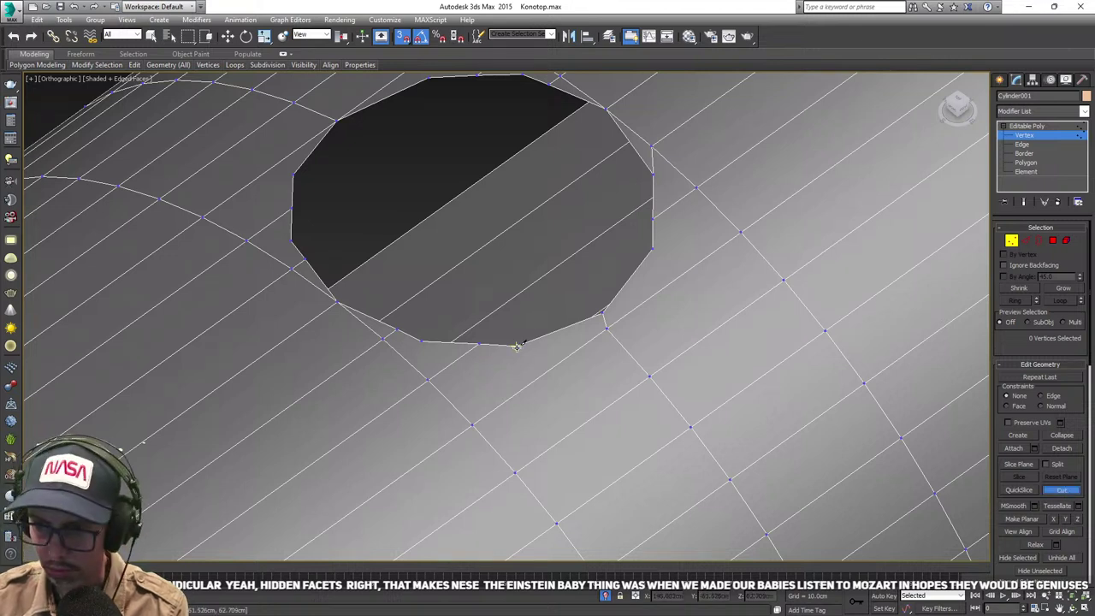
{"action": "left_click", "coordinate": [516, 345]}
{"action": "left_click", "coordinate": [473, 425]}
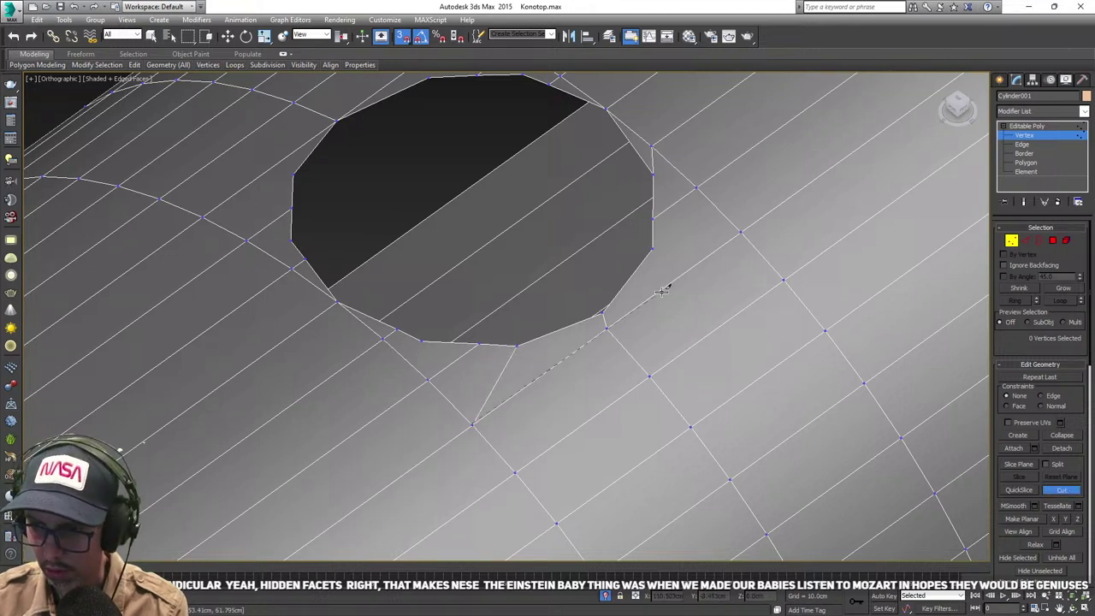
{"action": "left_click", "coordinate": [651, 250]}
{"action": "left_click", "coordinate": [741, 232]}
{"action": "right_click", "coordinate": [741, 232]}
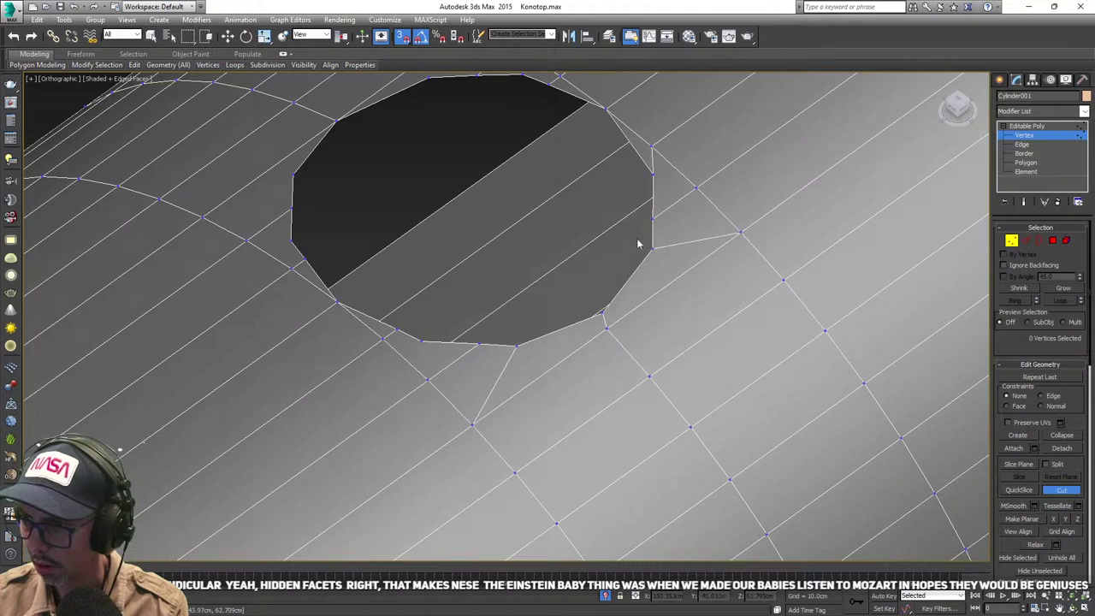
{"action": "middle_click_drag", "start_coordinate": [578, 237], "coordinate": [576, 285]}
{"action": "scroll", "coordinate": [503, 267], "scroll_direction": "down", "scroll_amount": 3}
{"action": "middle_click_drag", "start_coordinate": [503, 266], "coordinate": [483, 262], "text": "alt"}
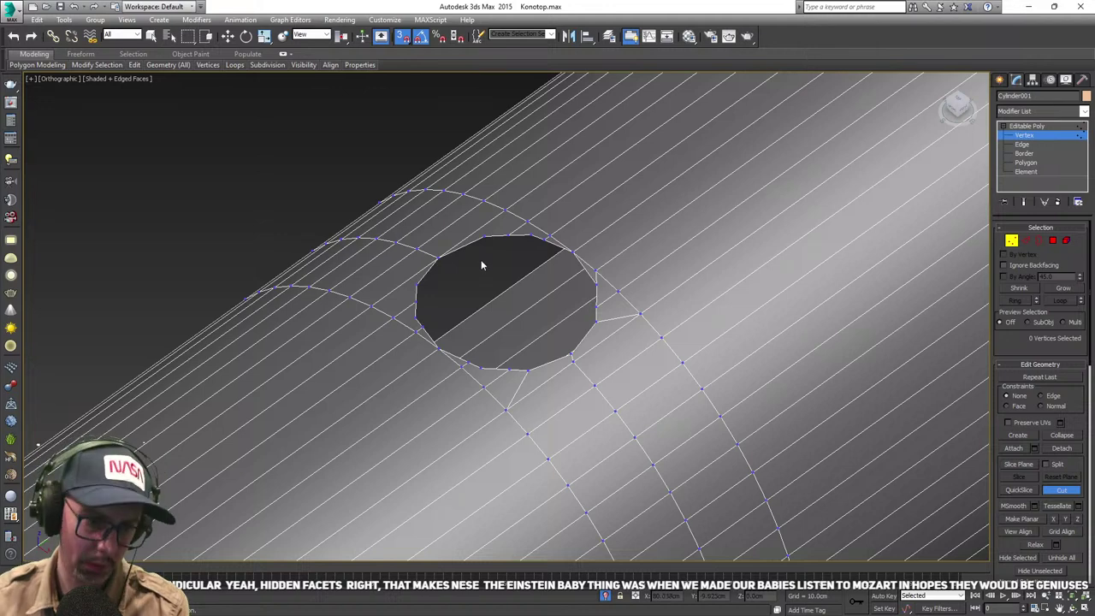
{"action": "scroll", "coordinate": [551, 251], "scroll_direction": "up", "scroll_amount": 5}
{"action": "scroll", "coordinate": [560, 282], "scroll_direction": "down", "scroll_amount": 2}
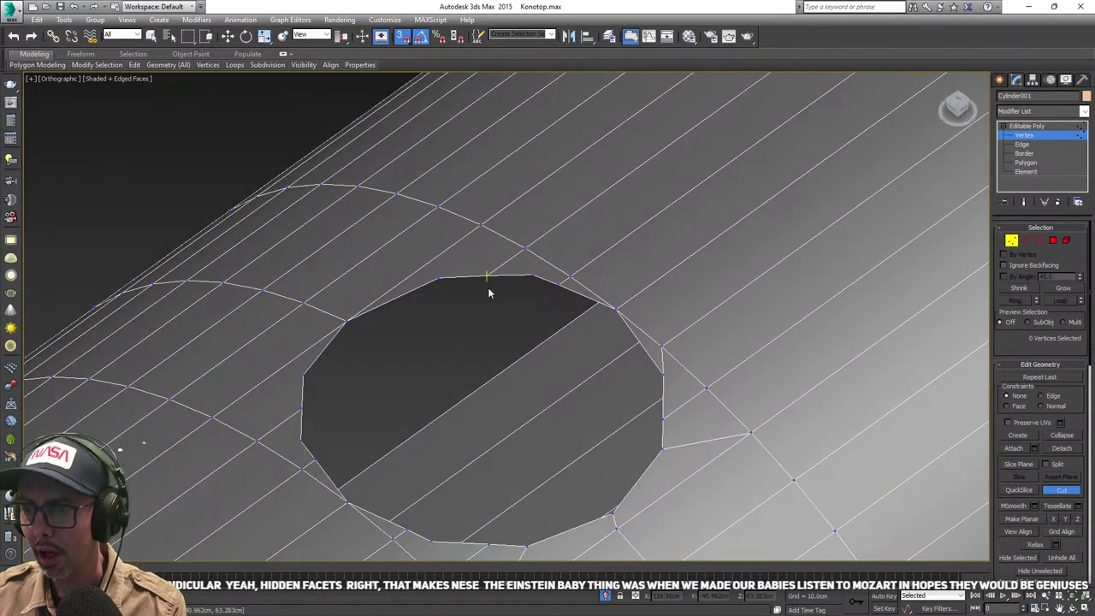
- Cut edges from two more corners of the hole's rim, each to a vertex on the nearest flanking edge loop
{"action": "left_click", "coordinate": [484, 276]}
{"action": "left_click", "coordinate": [484, 228]}
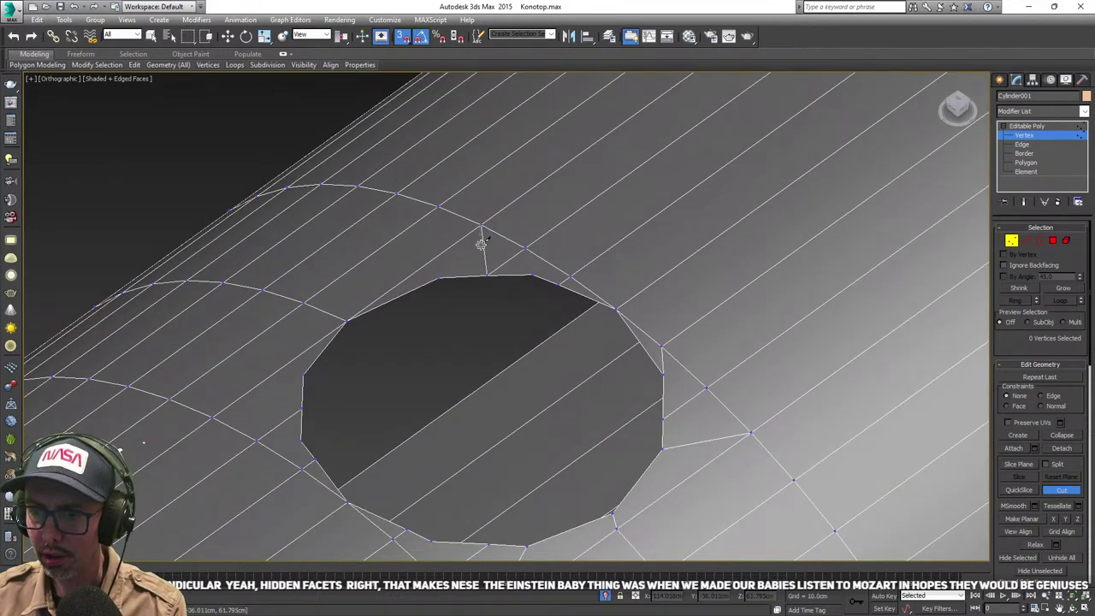
{"action": "middle_click_drag", "start_coordinate": [445, 345], "coordinate": [477, 266]}
{"action": "left_click", "coordinate": [390, 291]}
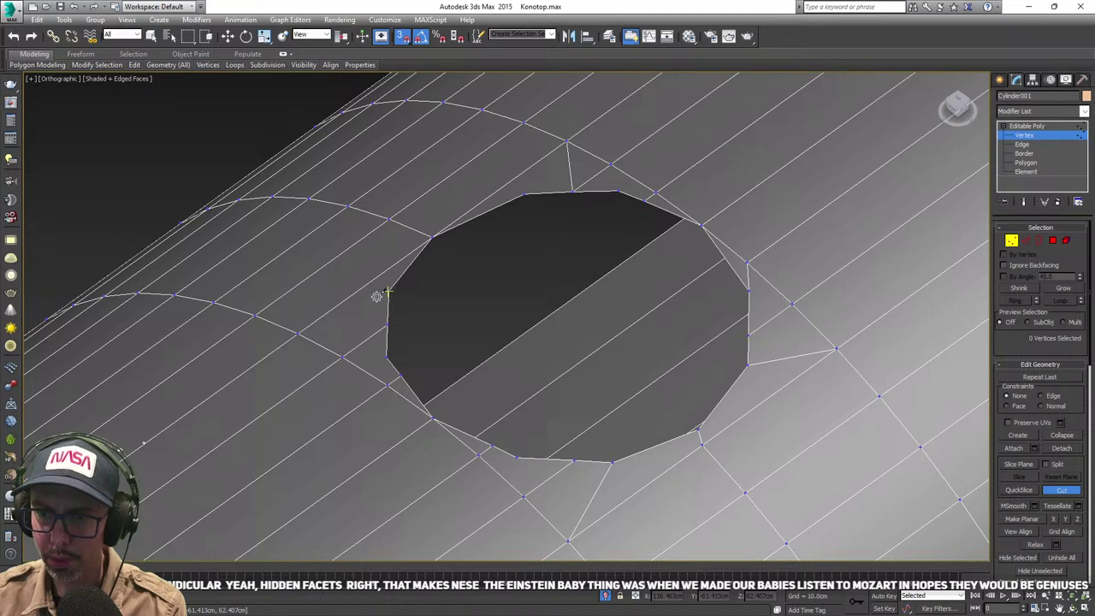
{"action": "left_click", "coordinate": [298, 332]}
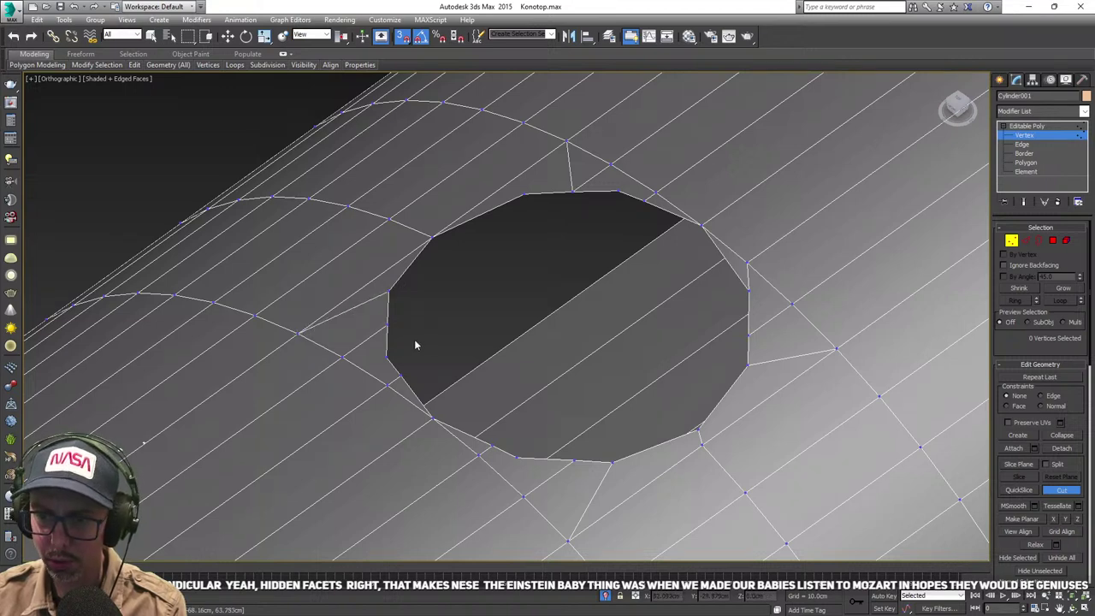
- Cut a short edge from the rim vertex beside the existing diagonal cut to the next vertex on the adjacent flanking loop
{"action": "middle_click_drag", "start_coordinate": [416, 343], "coordinate": [418, 310]}
{"action": "scroll", "coordinate": [412, 305], "scroll_direction": "down", "scroll_amount": 4}
{"action": "scroll", "coordinate": [479, 268], "scroll_direction": "up", "scroll_amount": 2}
{"action": "scroll", "coordinate": [416, 262], "scroll_direction": "up", "scroll_amount": 3}
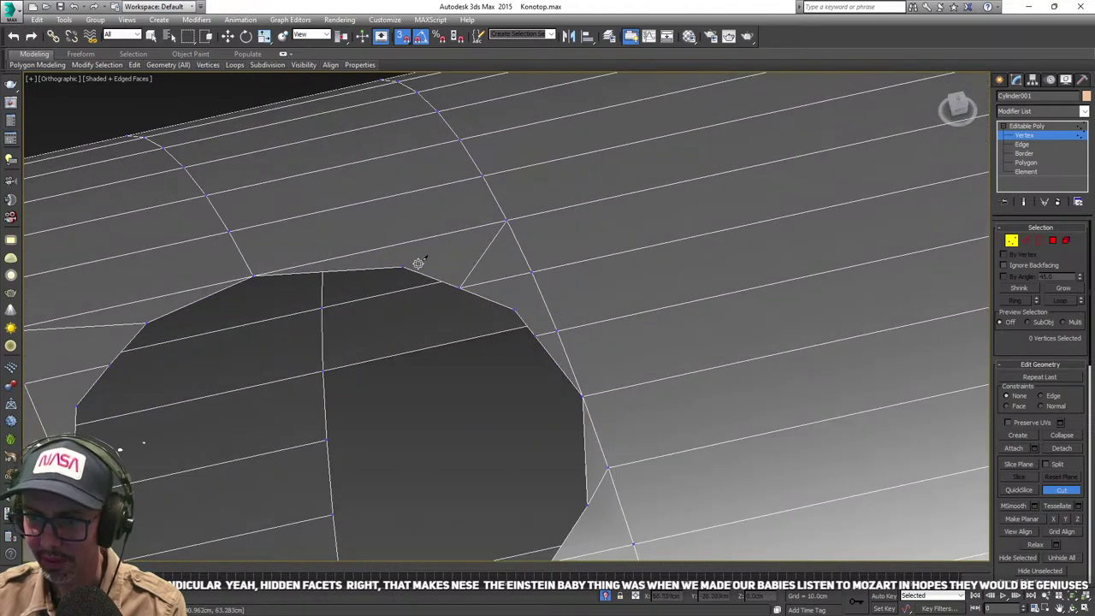
{"action": "scroll", "coordinate": [423, 282], "scroll_direction": "down", "scroll_amount": 3}
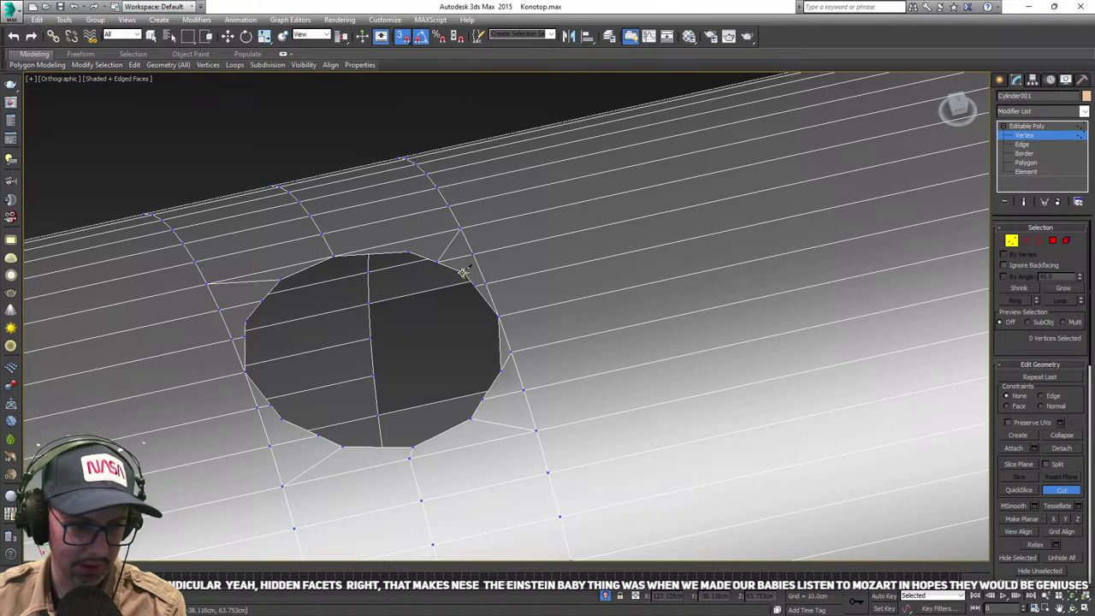
{"action": "left_click", "coordinate": [463, 272]}
{"action": "left_click", "coordinate": [473, 255]}
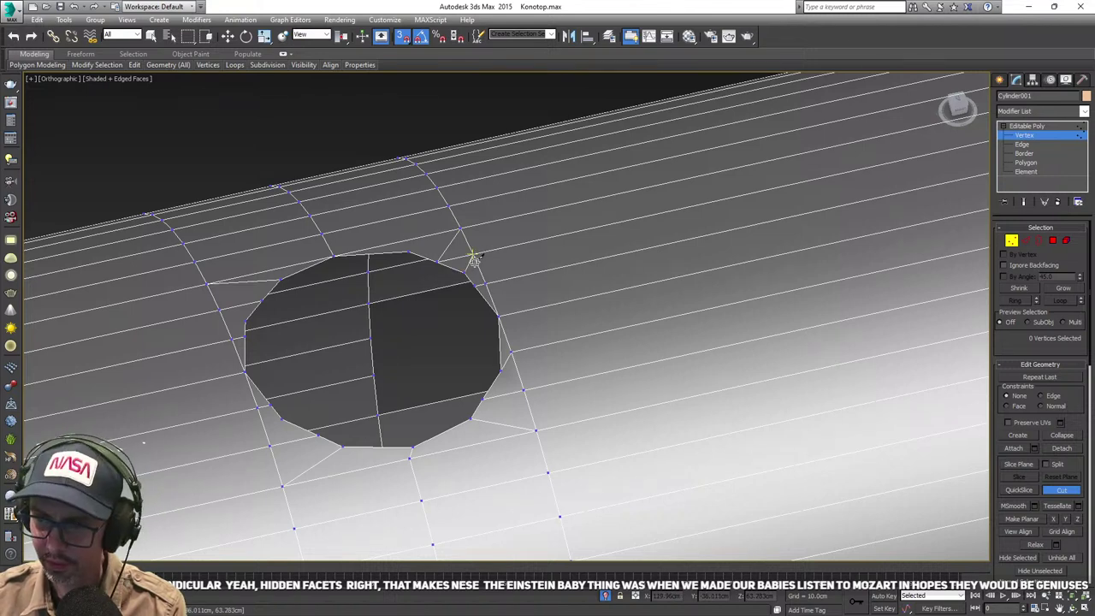
{"action": "right_click", "coordinate": [474, 256]}
- Cut short edges joining rim corners to nearby vertices on the flanking loop at the hole's opposite side, and finish cutting
{"action": "middle_click_drag", "start_coordinate": [474, 257], "coordinate": [457, 200]}
{"action": "middle_click_drag", "start_coordinate": [440, 276], "coordinate": [430, 244]}
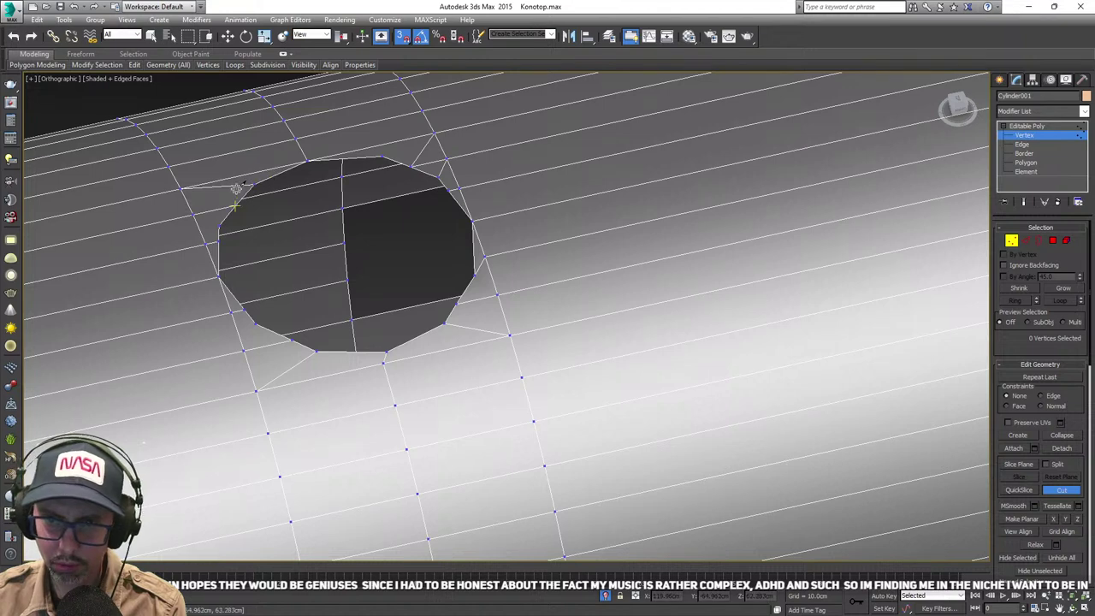
{"action": "scroll", "coordinate": [214, 234], "scroll_direction": "up", "scroll_amount": 4}
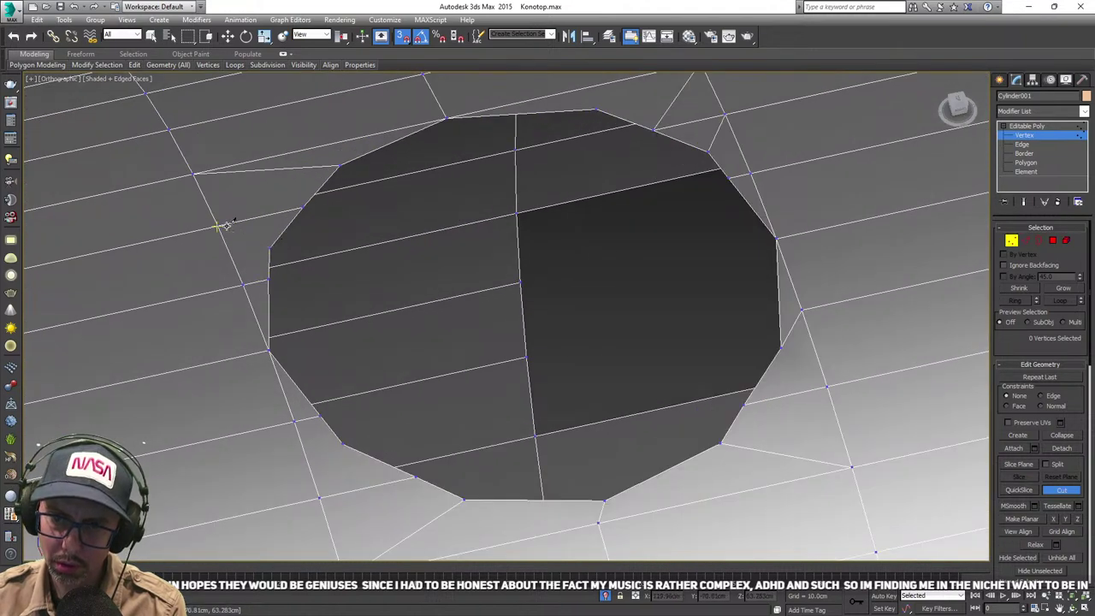
{"action": "scroll", "coordinate": [308, 257], "scroll_direction": "down", "scroll_amount": 4}
{"action": "middle_click_drag", "start_coordinate": [339, 270], "coordinate": [329, 239]}
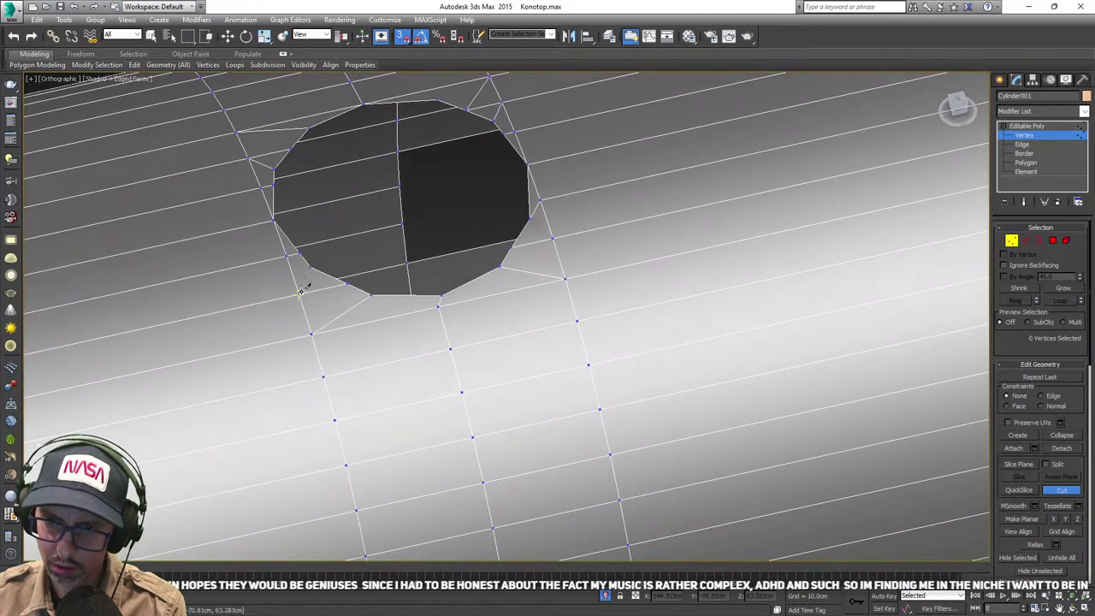
{"action": "left_click", "coordinate": [300, 292]}
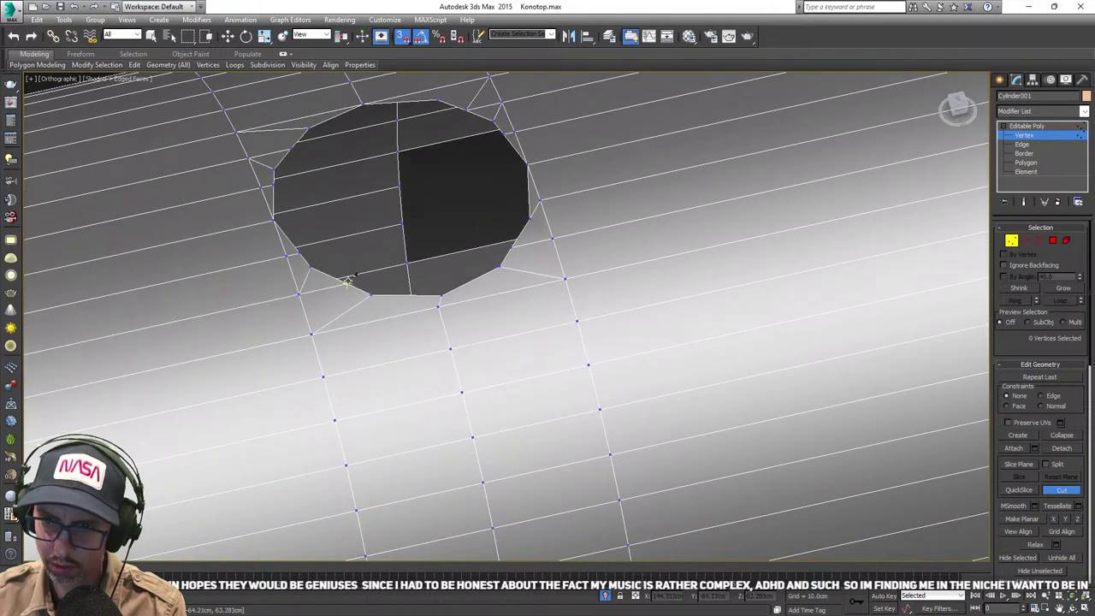
{"action": "right_click", "coordinate": [368, 275]}
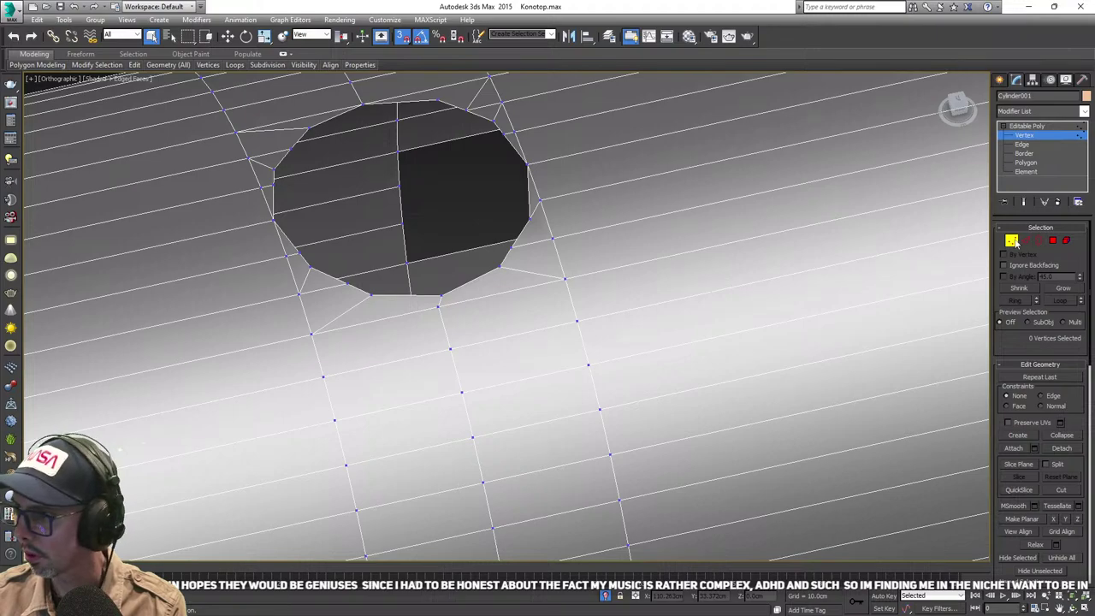
- Select the hole's open border and extend it downward along Z as new geometry, forming an inner wall inside the cylinder
{"action": "left_click", "coordinate": [1014, 241]}
{"action": "left_click", "coordinate": [1039, 241]}
{"action": "left_click", "coordinate": [508, 138]}
{"action": "scroll", "coordinate": [522, 185], "scroll_direction": "down", "scroll_amount": 4}
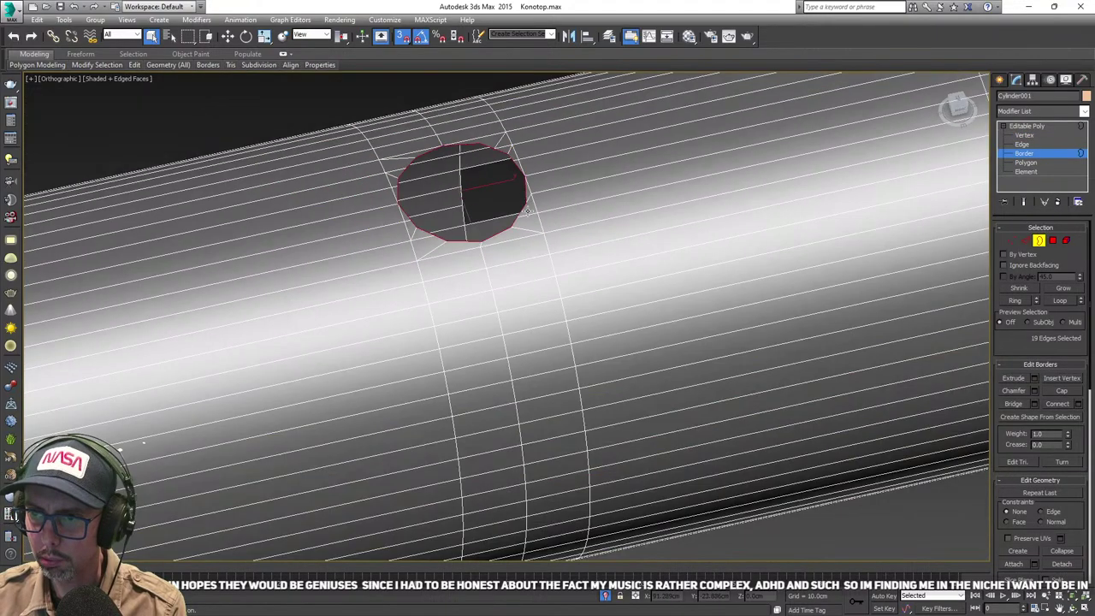
{"action": "mouse_move", "coordinate": [527, 211]}
{"action": "middle_mouse_down", "text": "alt"}
{"action": "mouse_move", "coordinate": [599, 313]}
{"action": "mouse_move", "coordinate": [513, 291]}
{"action": "mouse_move", "coordinate": [528, 250]}
{"action": "middle_mouse_up", "text": "alt"}
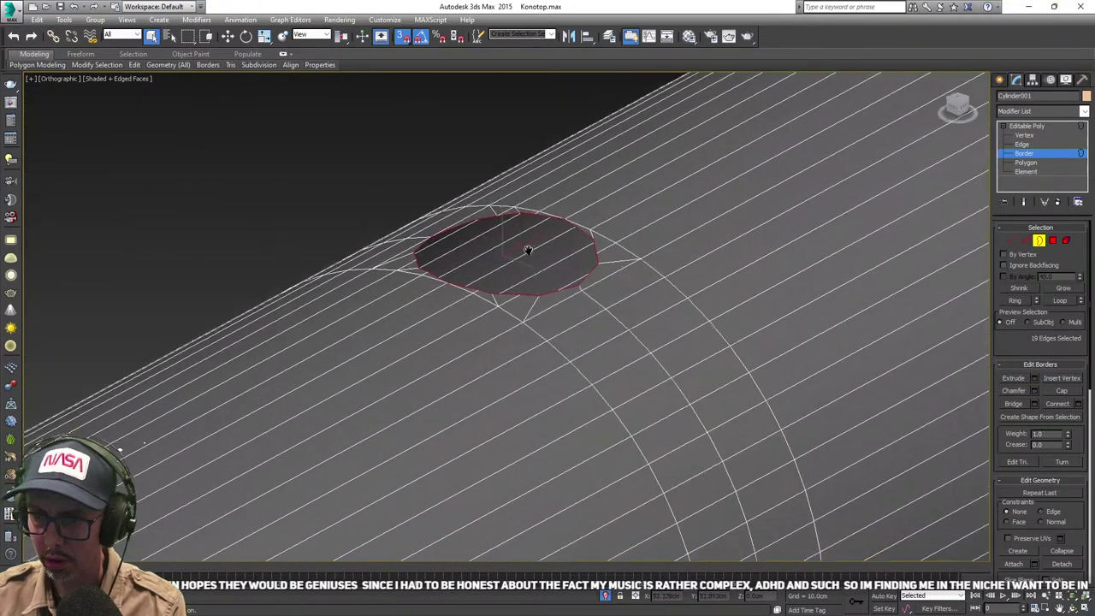
{"action": "key", "text": "w"}
{"action": "key", "text": "s"}
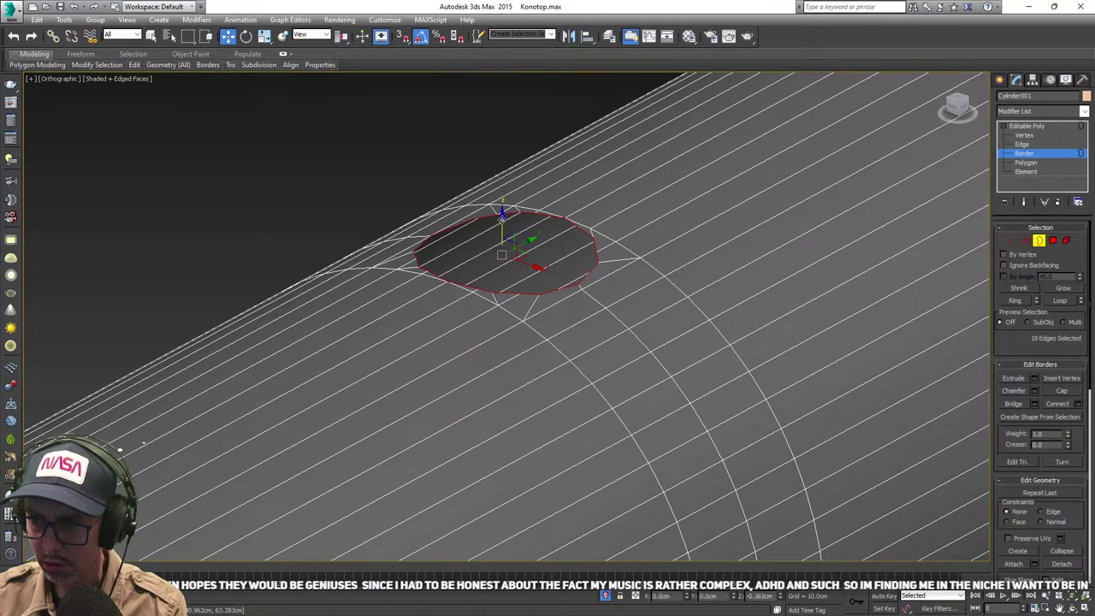
{"action": "left_click_drag", "start_coordinate": [503, 215], "coordinate": [507, 250], "text": "shift"}
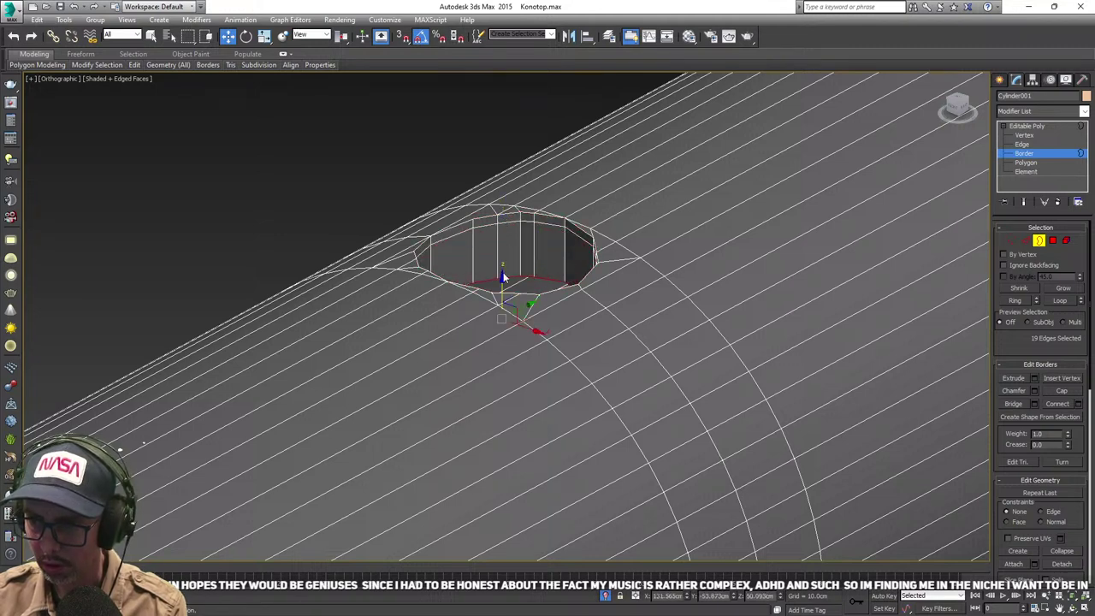
{"action": "scroll", "coordinate": [514, 265], "scroll_direction": "down", "scroll_amount": 5}
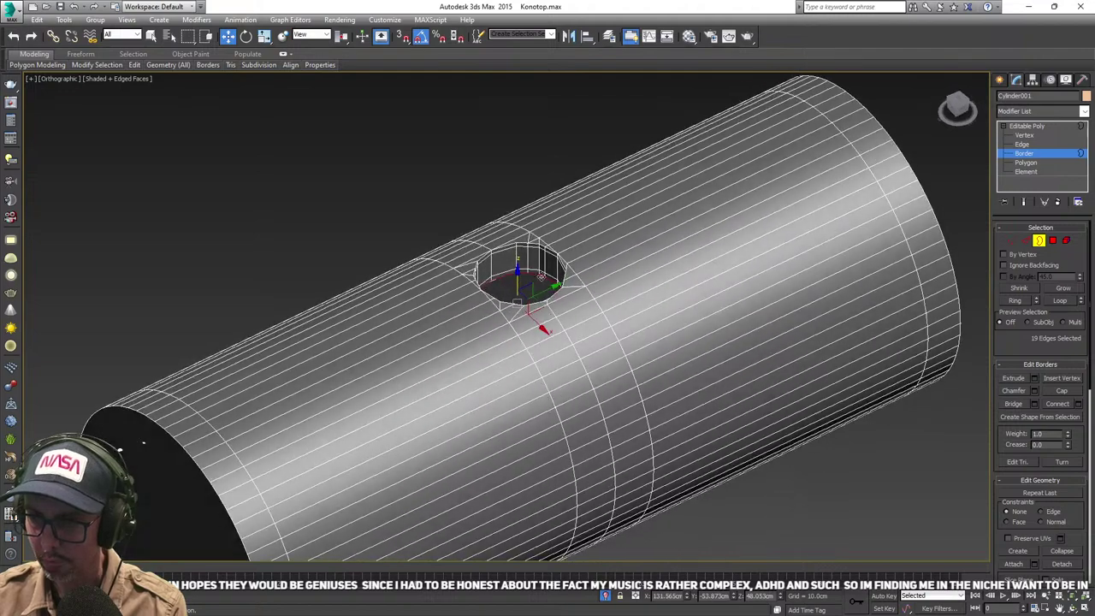
{"action": "left_click", "coordinate": [769, 213]}
{"action": "middle_click_drag", "start_coordinate": [674, 252], "coordinate": [599, 291], "text": "alt"}
{"action": "scroll", "coordinate": [590, 289], "scroll_direction": "up", "scroll_amount": 3}
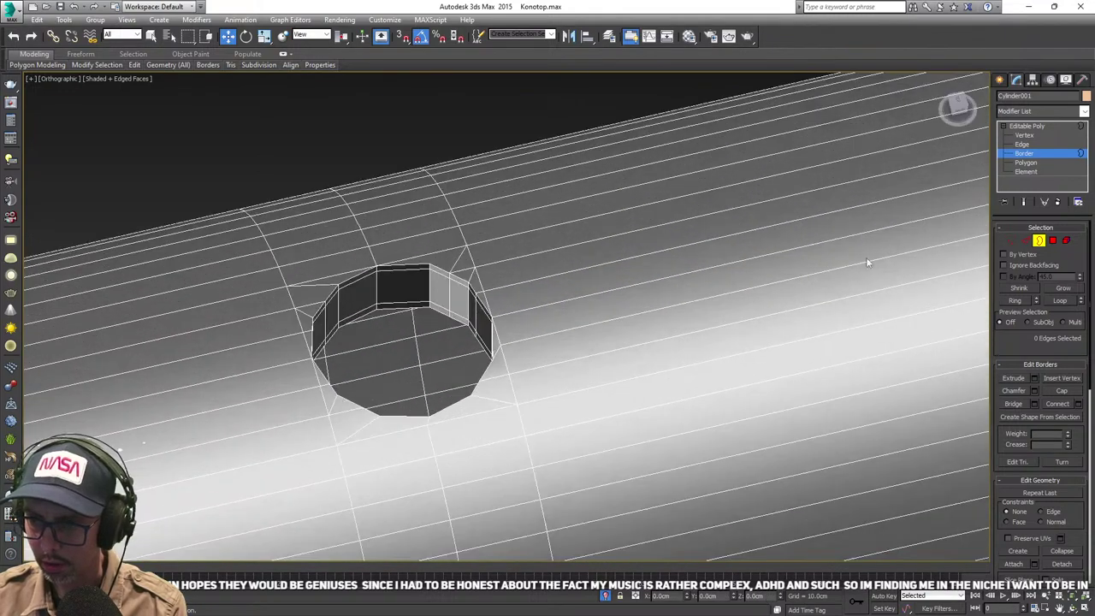
{"action": "left_click", "coordinate": [1037, 241]}
- Add a TurboSmooth modifier to the cylinder and set its iterations to 2
{"action": "middle_click_drag", "start_coordinate": [533, 240], "coordinate": [587, 189]}
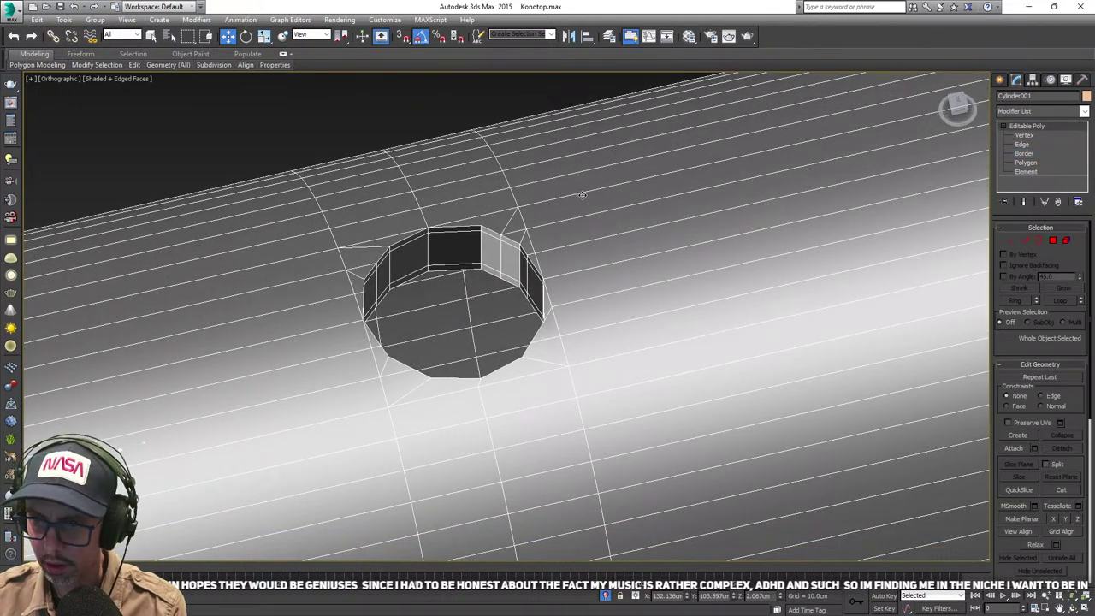
{"action": "left_click", "coordinate": [1032, 108]}
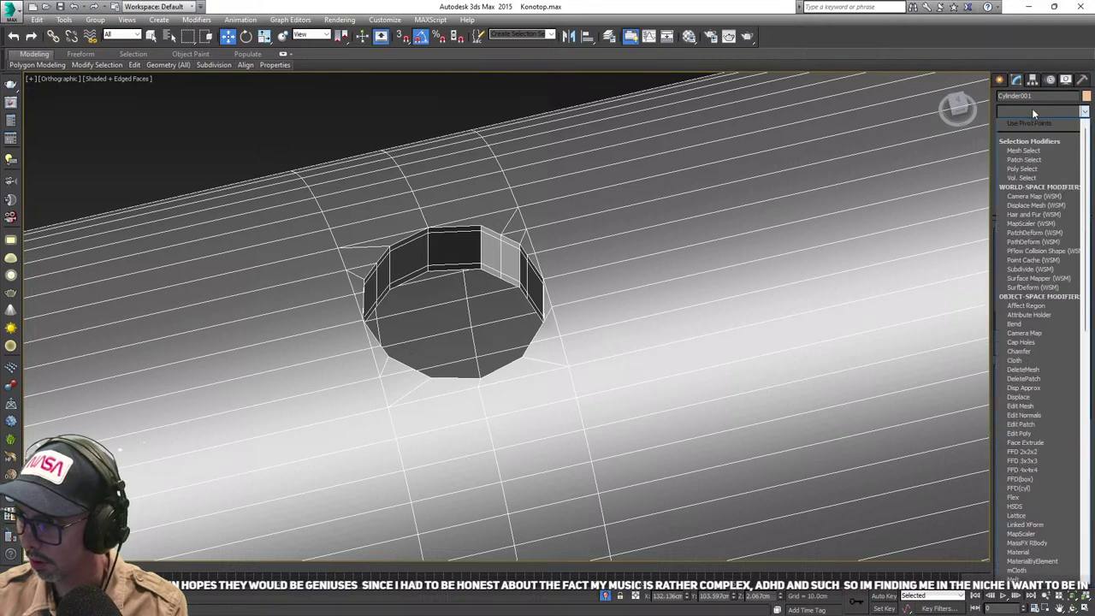
{"action": "type", "text": "tu"}
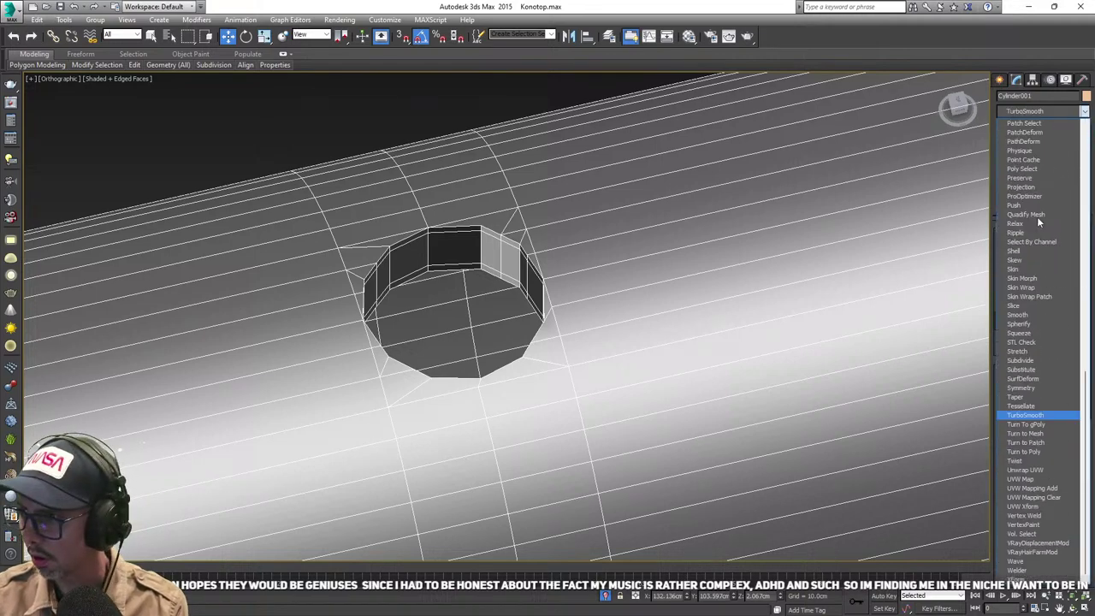
{"action": "left_click", "coordinate": [1039, 416]}
{"action": "middle_click_drag", "start_coordinate": [690, 368], "coordinate": [738, 337]}
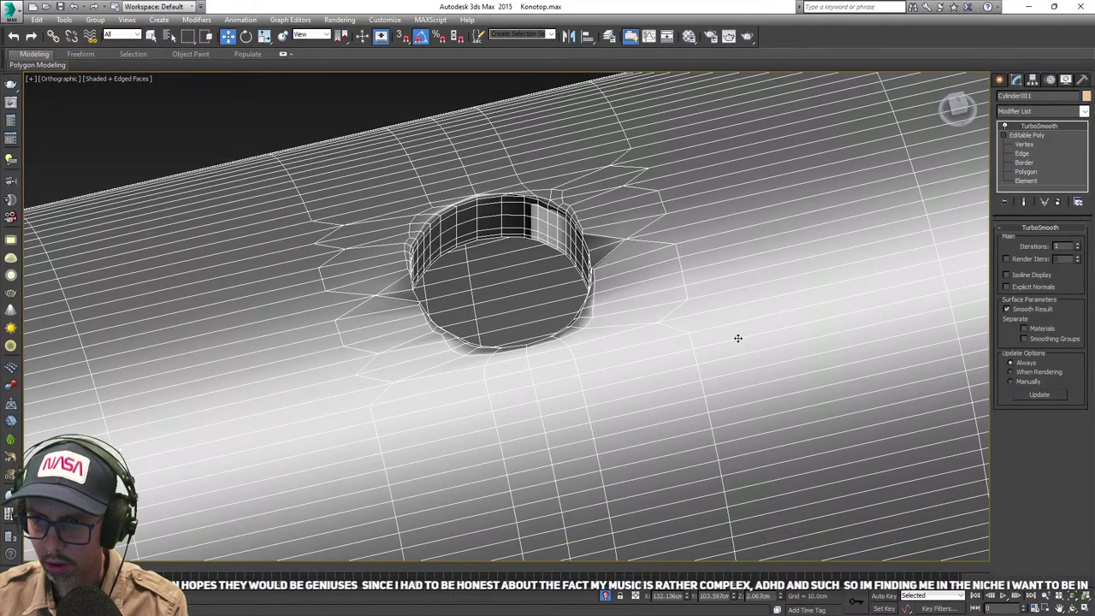
{"action": "key", "text": "F3"}
{"action": "key", "text": "F3"}
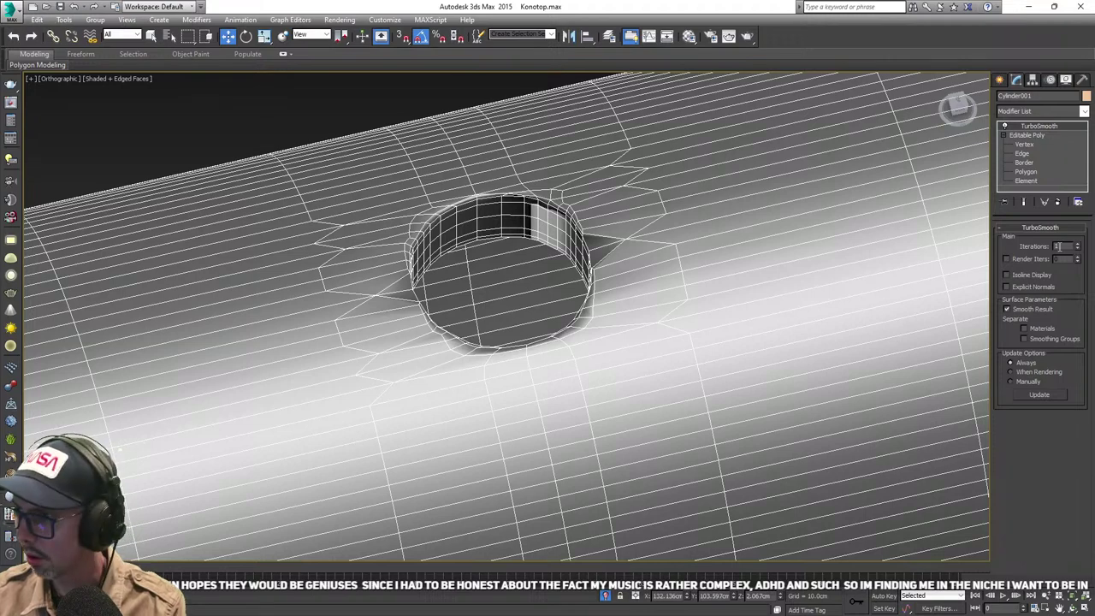
{"action": "left_click", "coordinate": [1077, 246]}
{"action": "scroll", "coordinate": [653, 255], "scroll_direction": "down", "scroll_amount": 2}
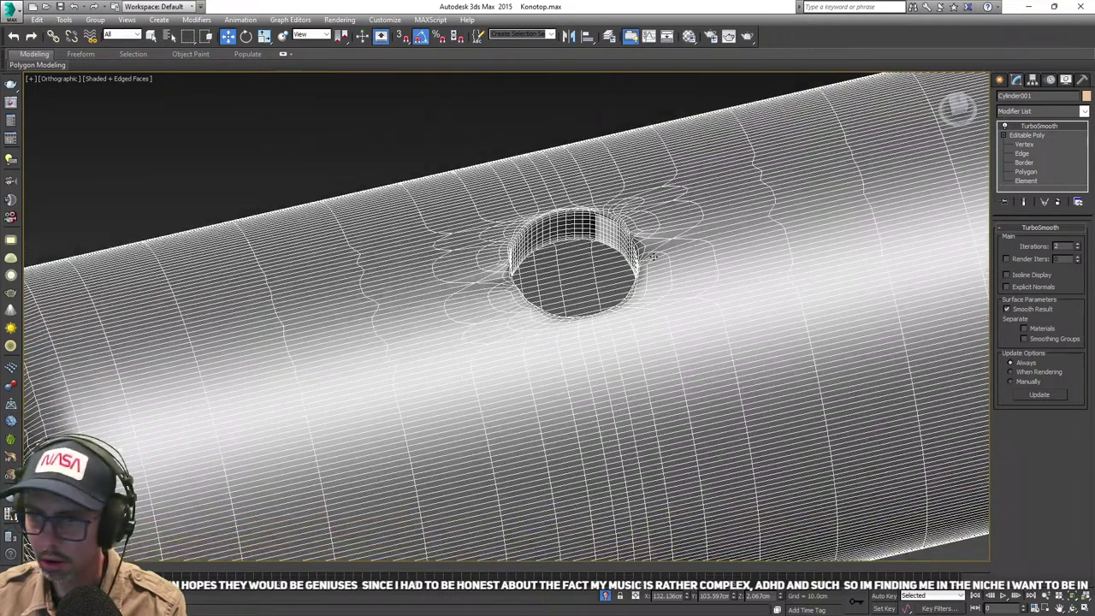
- Deselect the cylinder, hide the edge overlay, and examine the smoothed shading around the hole and the cylinder's ends
{"action": "left_click", "coordinate": [466, 130]}
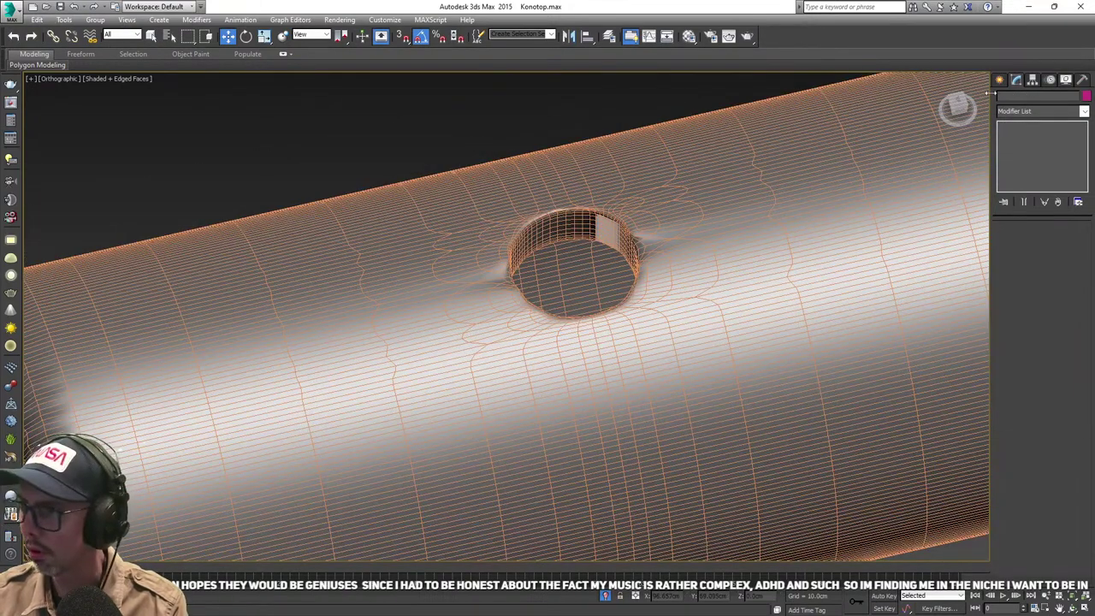
{"action": "key", "text": "F4"}
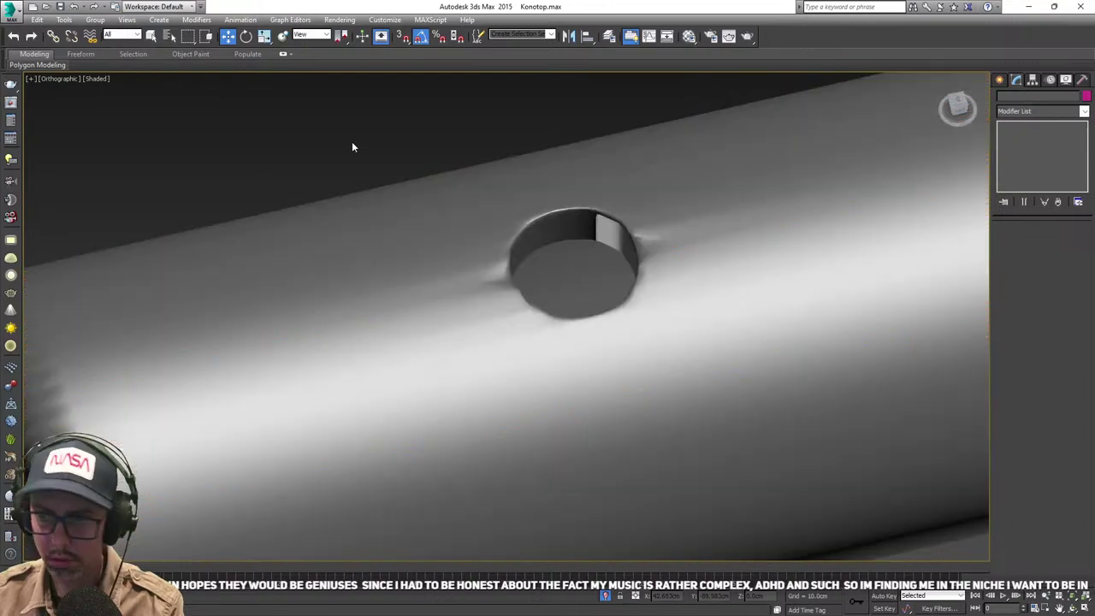
{"action": "mouse_move", "coordinate": [533, 264]}
{"action": "middle_mouse_down", "text": "alt"}
{"action": "mouse_move", "coordinate": [605, 276]}
{"action": "mouse_move", "coordinate": [542, 215]}
{"action": "middle_mouse_up", "text": "alt"}
{"action": "scroll", "coordinate": [513, 239], "scroll_direction": "down", "scroll_amount": 5}
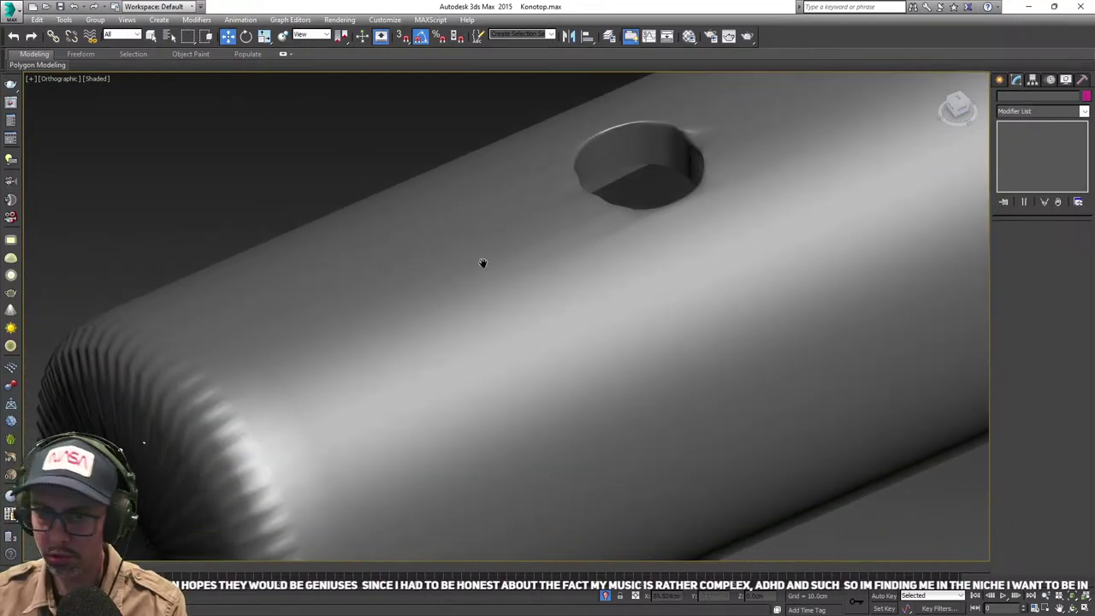
{"action": "scroll", "coordinate": [545, 276], "scroll_direction": "up", "scroll_amount": 6}
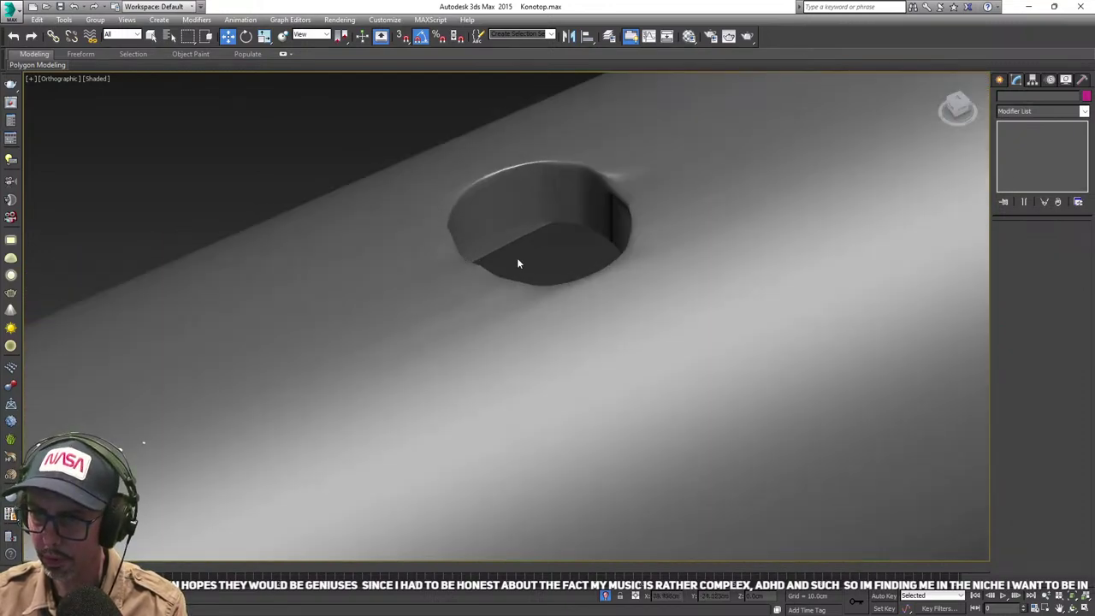
{"action": "scroll", "coordinate": [517, 258], "scroll_direction": "down", "scroll_amount": 3}
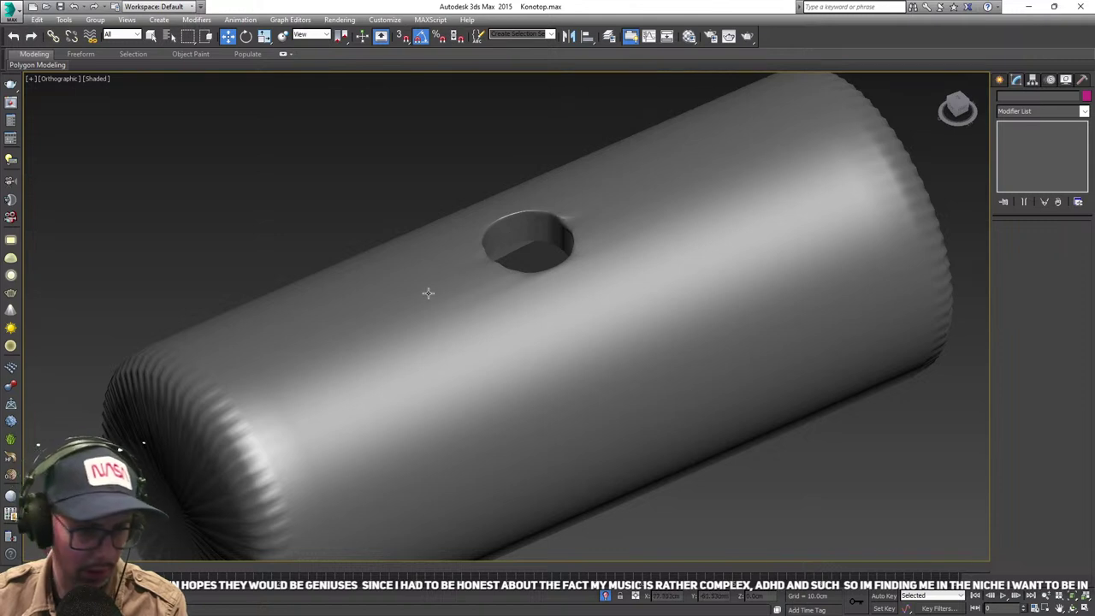
{"action": "middle_click_drag", "start_coordinate": [428, 293], "coordinate": [496, 237], "text": "alt"}
{"action": "middle_click_drag", "start_coordinate": [426, 251], "coordinate": [471, 222], "text": "alt"}
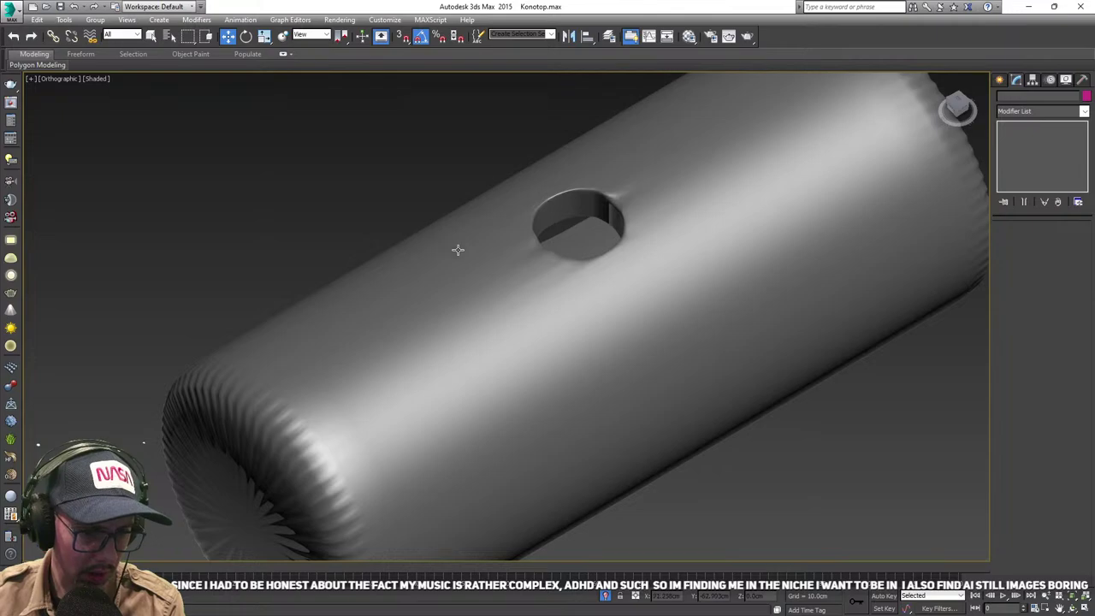
{"action": "middle_click_drag", "start_coordinate": [464, 262], "coordinate": [345, 271]}
{"action": "middle_click_drag", "start_coordinate": [353, 332], "coordinate": [333, 359]}
{"action": "scroll", "coordinate": [416, 288], "scroll_direction": "up", "scroll_amount": 3}
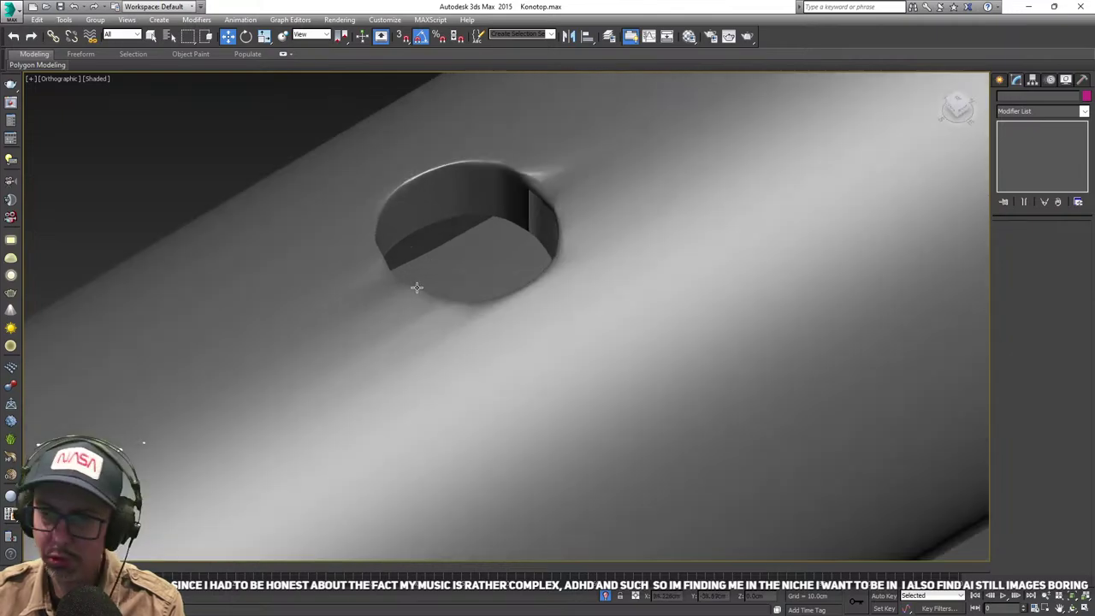
- Examine the smoothed wireframe and shading around the hole's rim from the cylinder's other end
{"action": "left_click", "coordinate": [390, 301]}
{"action": "scroll", "coordinate": [445, 296], "scroll_direction": "down", "scroll_amount": 3}
{"action": "mouse_move", "coordinate": [467, 293]}
{"action": "middle_mouse_down", "text": "alt"}
{"action": "mouse_move", "coordinate": [506, 294]}
{"action": "mouse_move", "coordinate": [449, 290]}
{"action": "middle_mouse_up", "text": "alt"}
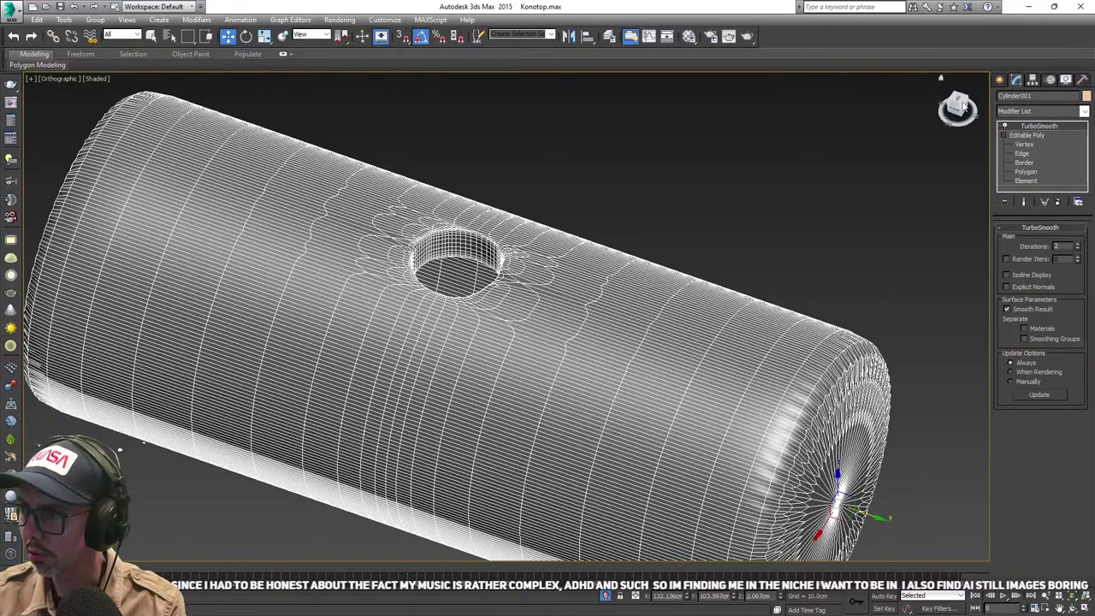
{"action": "scroll", "coordinate": [486, 243], "scroll_direction": "up", "scroll_amount": 5}
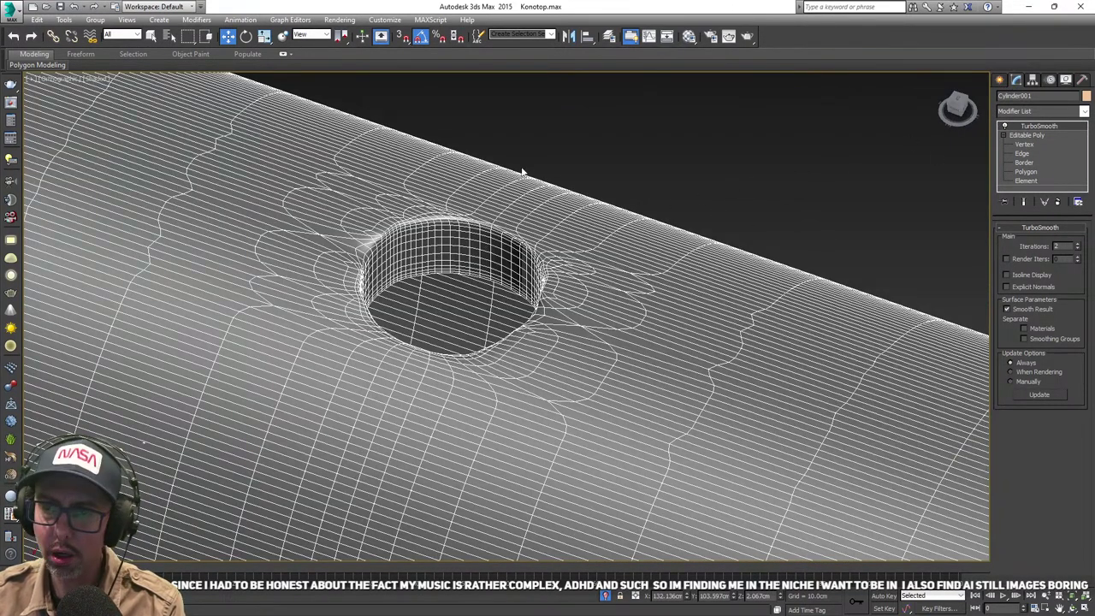
{"action": "left_click", "coordinate": [599, 122]}
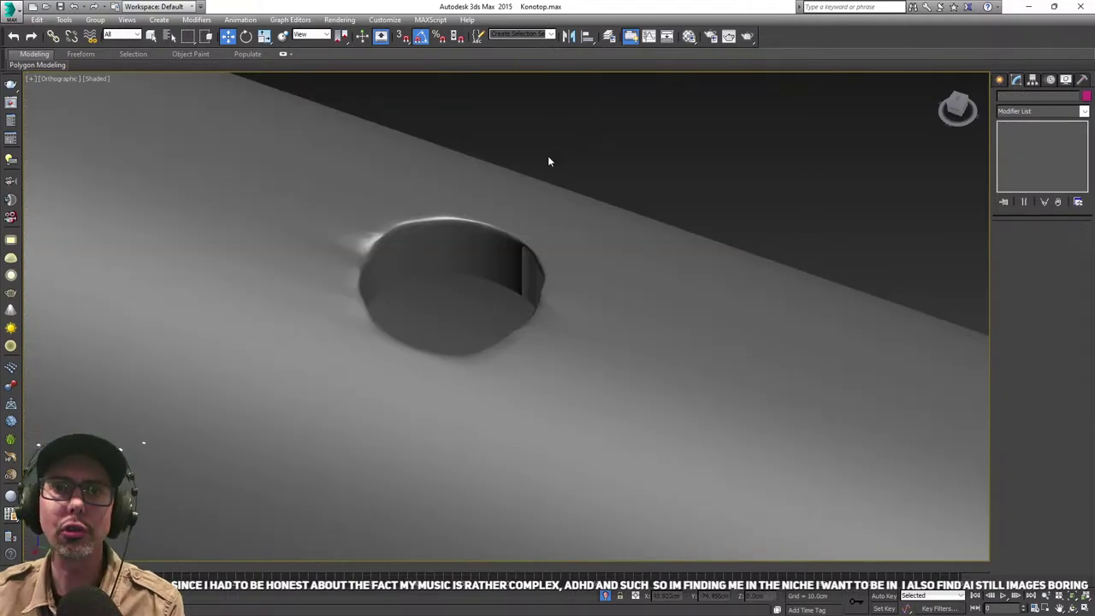
- Reselect the cylinder and enter edge editing of its Editable Poly base beneath TurboSmooth, viewing the hole's inner wall
{"action": "left_click", "coordinate": [510, 241]}
{"action": "middle_click_drag", "start_coordinate": [547, 258], "coordinate": [522, 261], "text": "alt"}
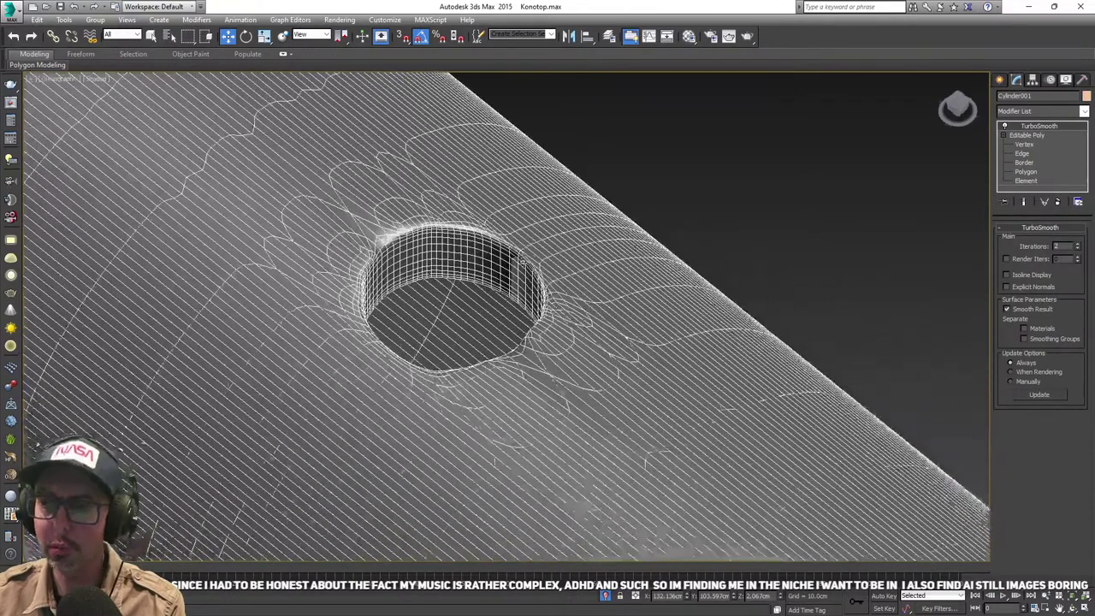
{"action": "left_click", "coordinate": [1042, 163]}
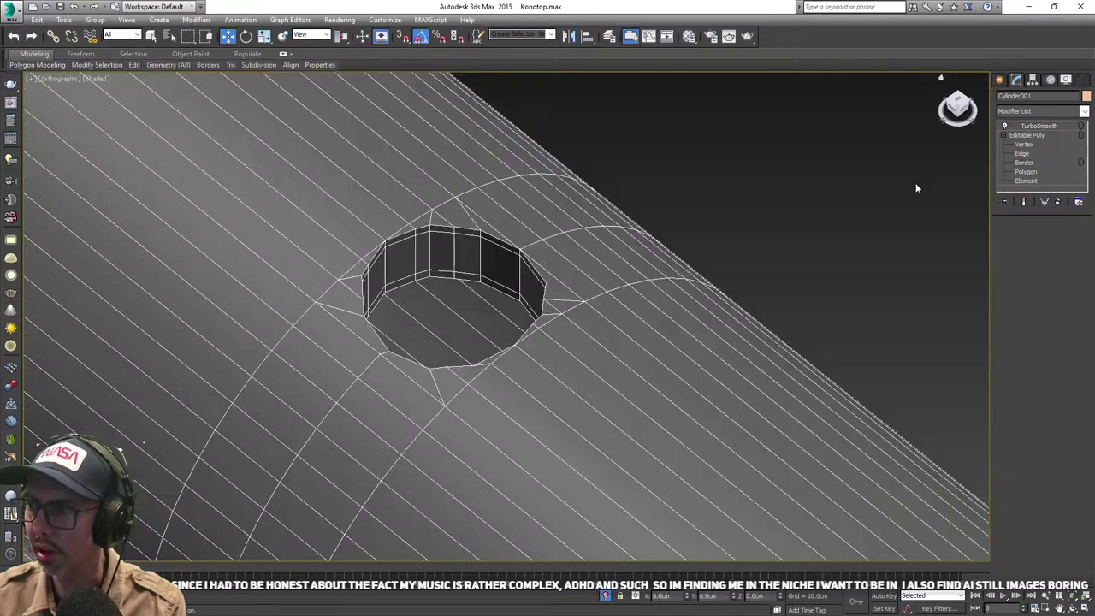
{"action": "middle_click_drag", "start_coordinate": [723, 218], "coordinate": [476, 286], "text": "alt"}
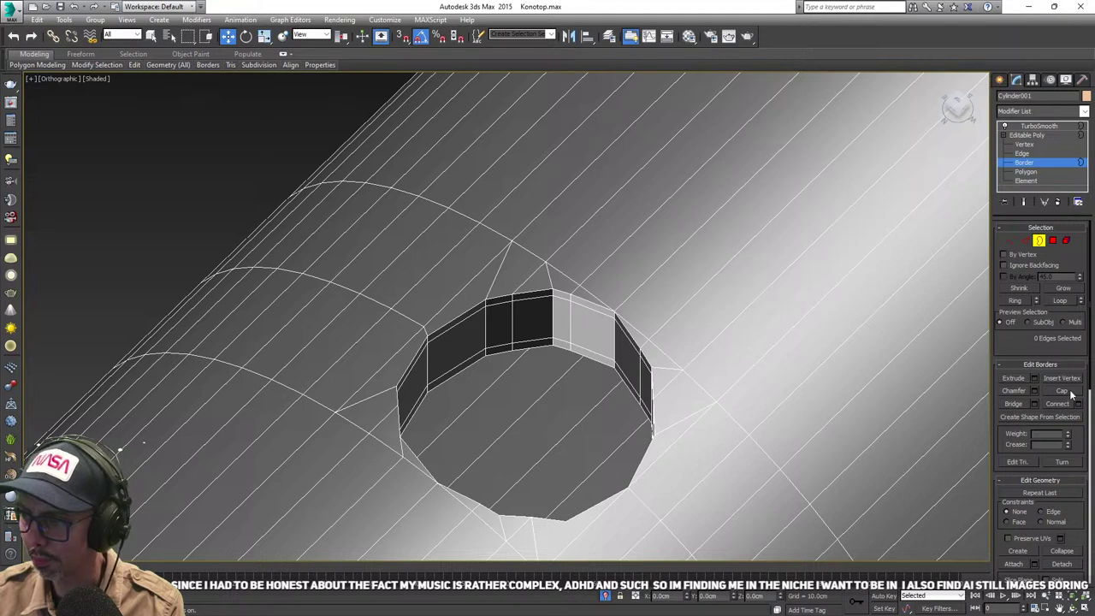
{"action": "left_click", "coordinate": [1025, 241]}
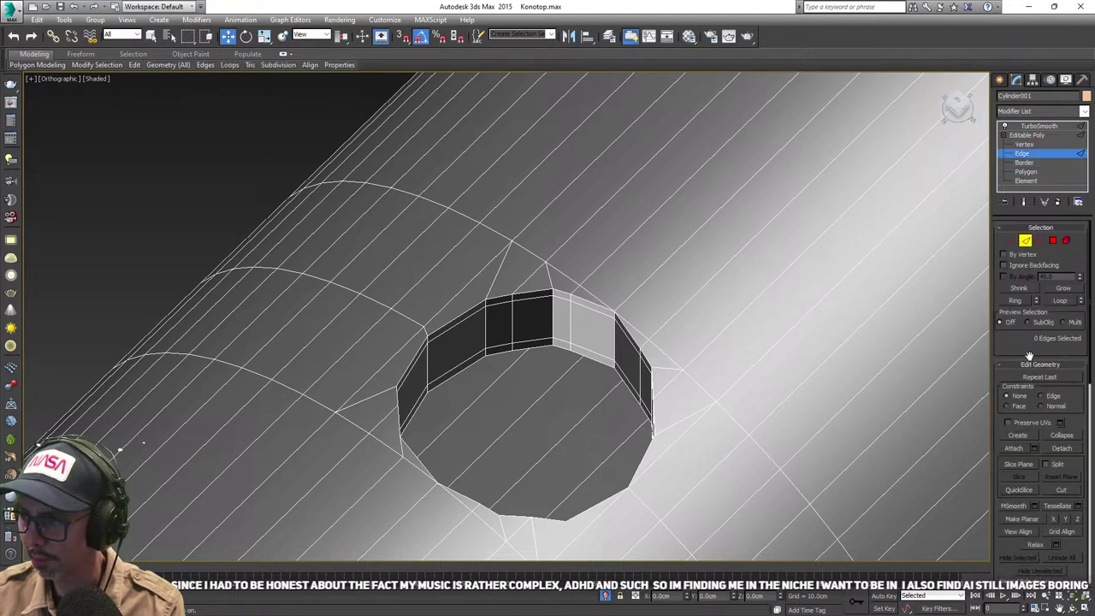
- Cut edges from the hole's rim to the two corner vertices of the surrounding quad on the hole's far side
{"action": "left_click", "coordinate": [1061, 491]}
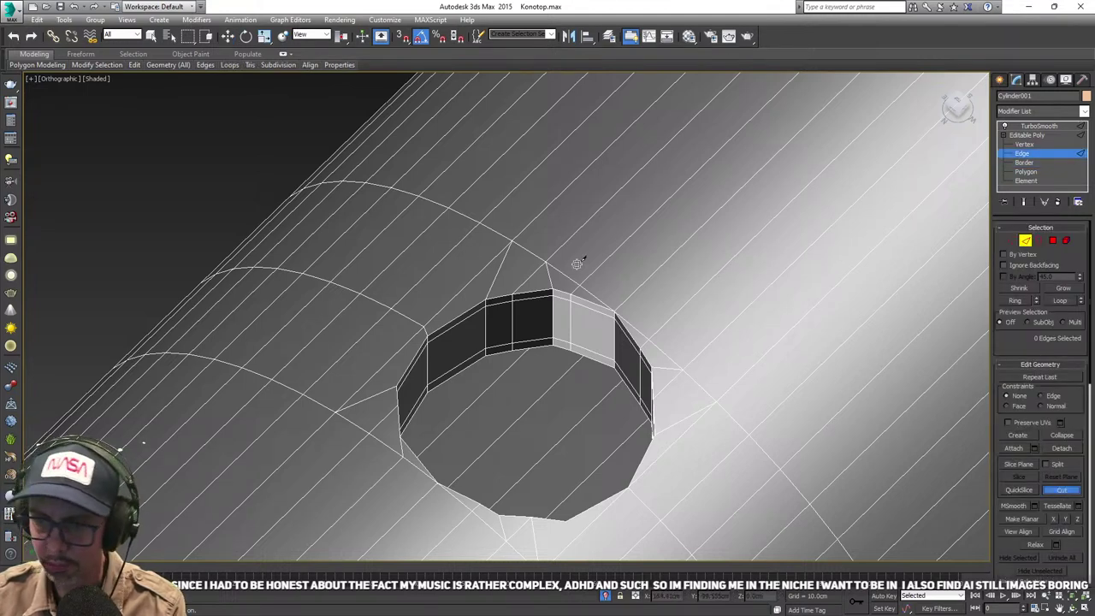
{"action": "left_click", "coordinate": [512, 295]}
{"action": "left_click", "coordinate": [511, 241]}
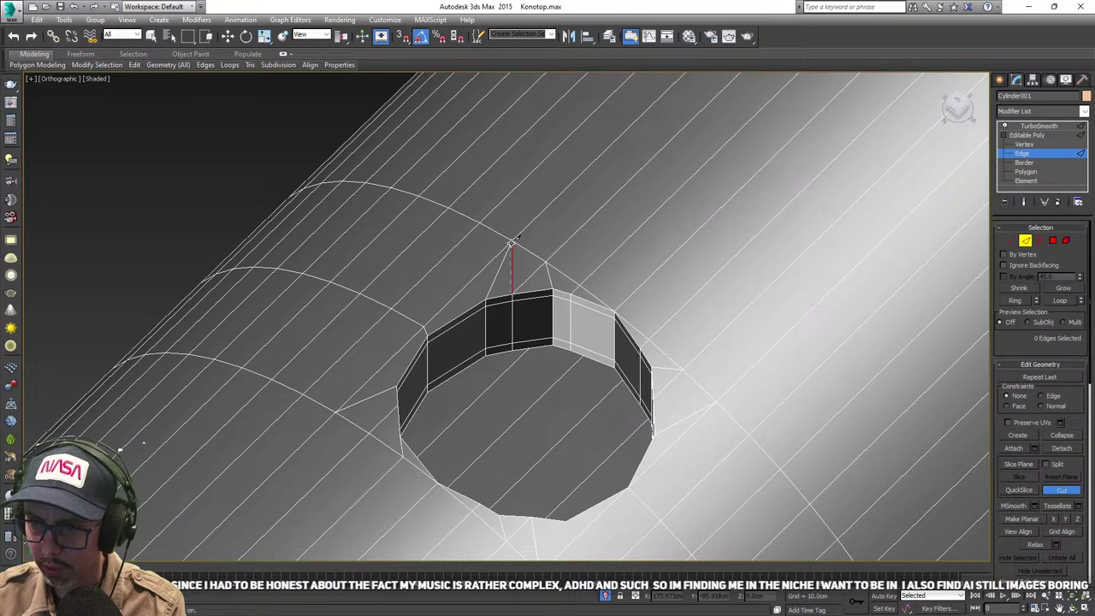
{"action": "middle_click_drag", "start_coordinate": [593, 318], "coordinate": [518, 248]}
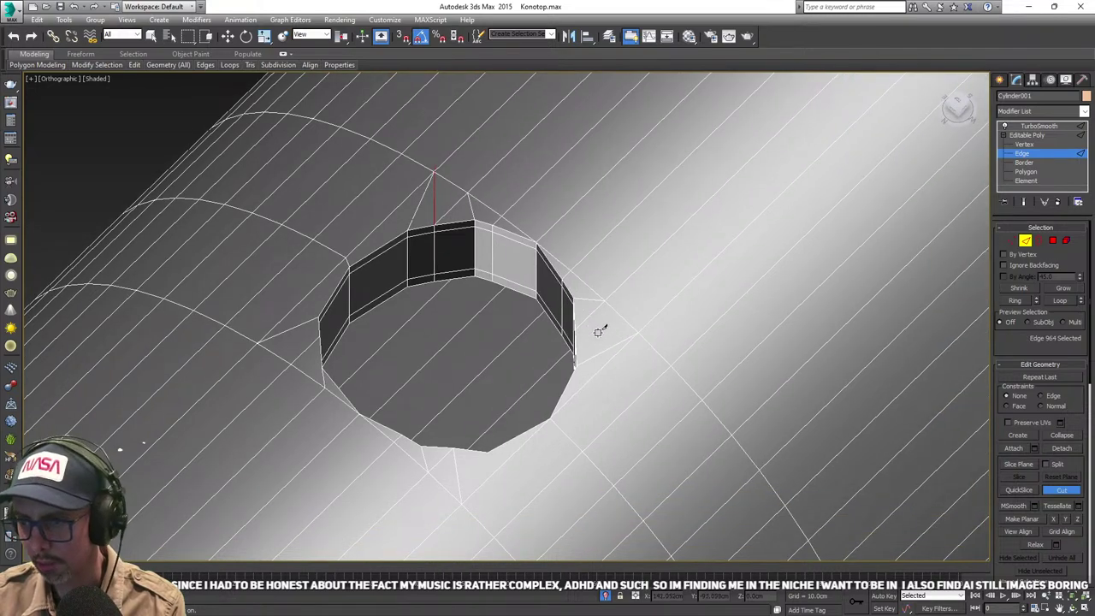
{"action": "middle_click_drag", "start_coordinate": [579, 317], "coordinate": [678, 222], "text": "alt"}
{"action": "left_click", "coordinate": [638, 227]}
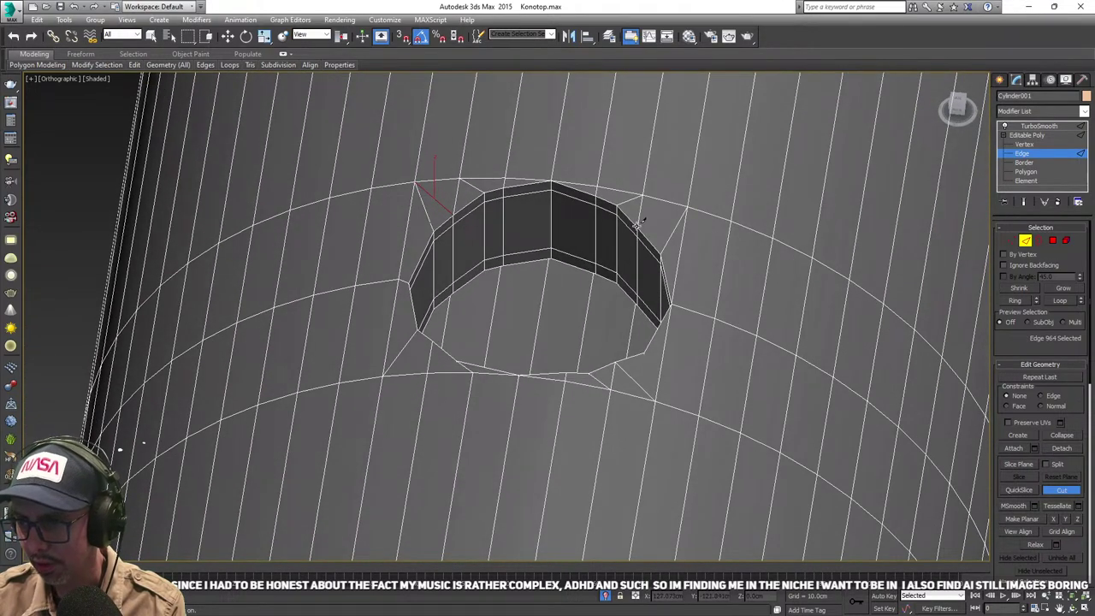
{"action": "left_click", "coordinate": [689, 203]}
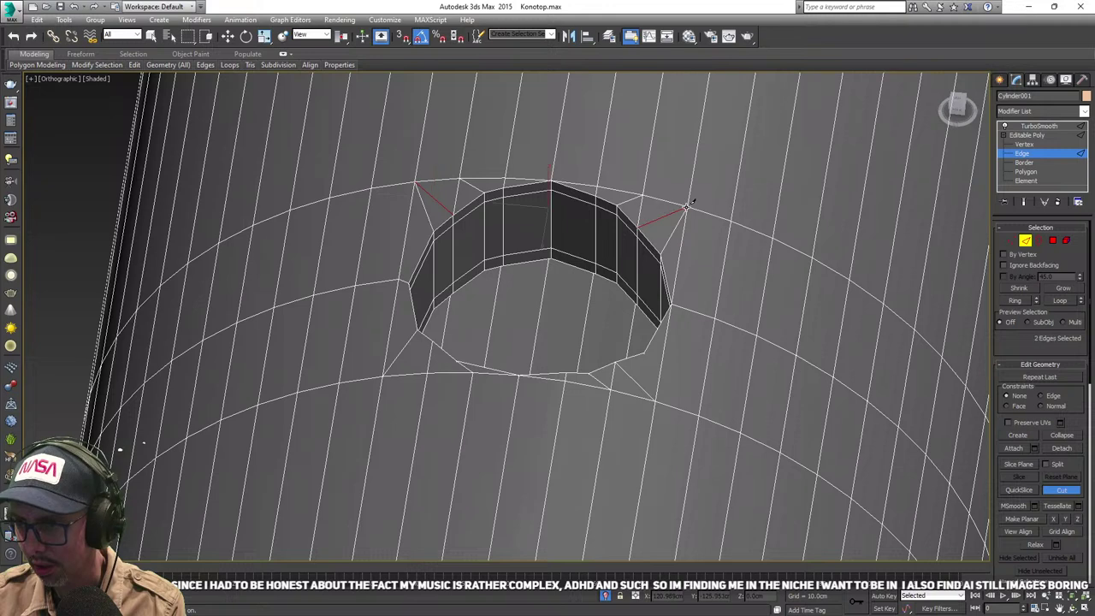
{"action": "middle_click_drag", "start_coordinate": [544, 291], "coordinate": [561, 270]}
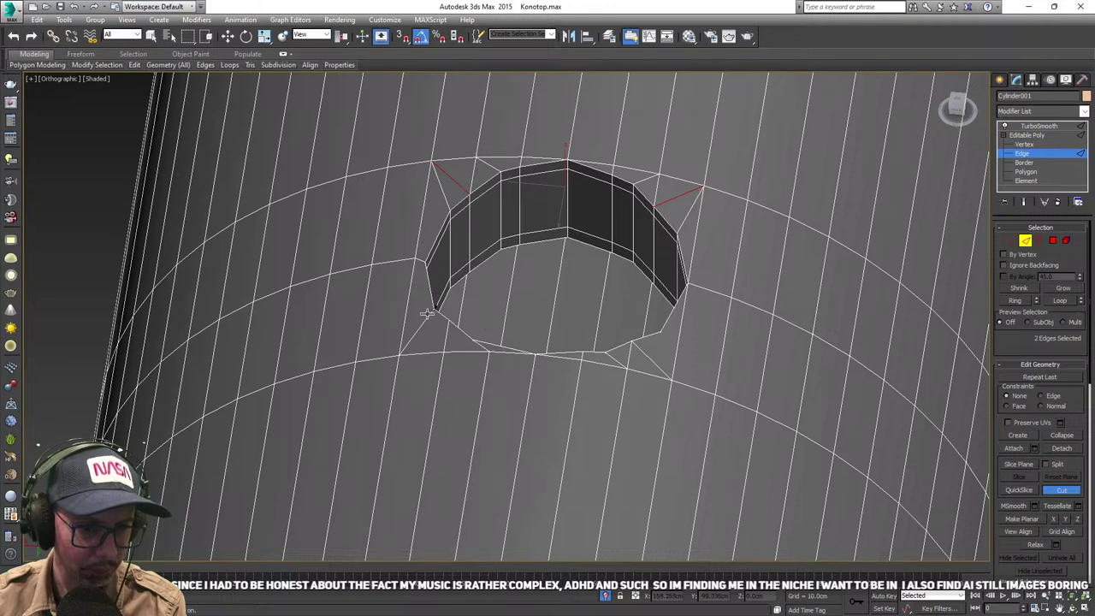
- Cut edges from the hole's rim to the remaining two corner vertices on the hole's near side
{"action": "middle_click_drag", "start_coordinate": [428, 312], "coordinate": [367, 302]}
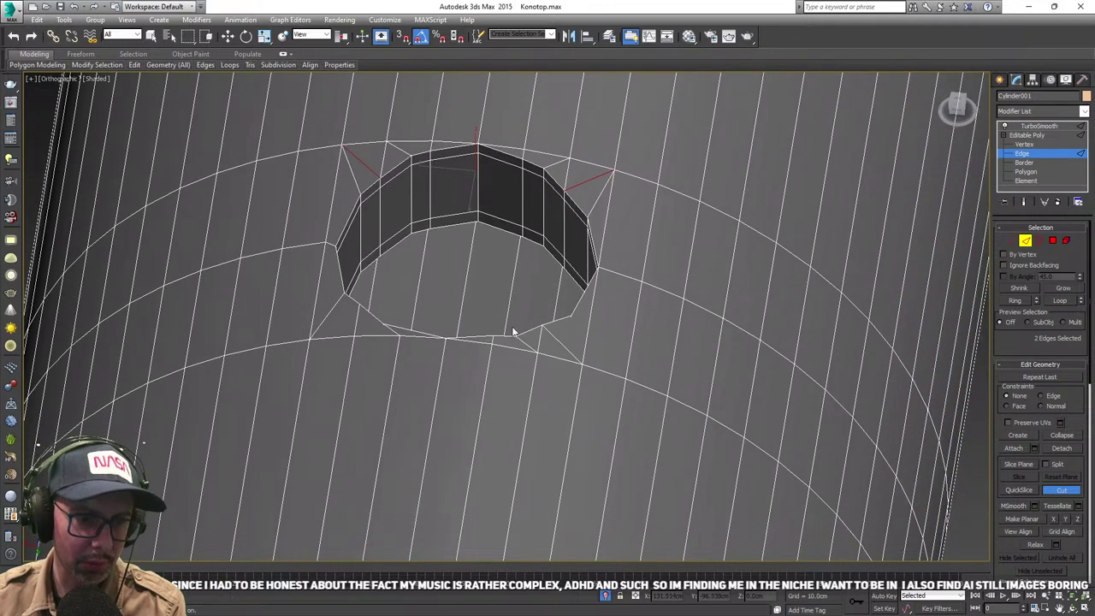
{"action": "left_click", "coordinate": [570, 315]}
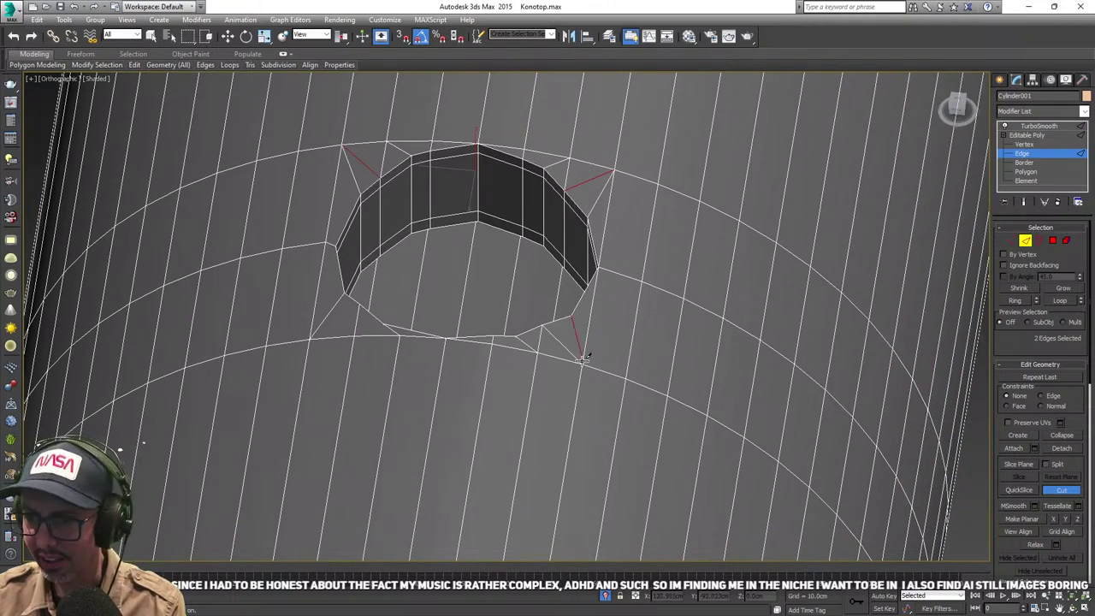
{"action": "left_click", "coordinate": [584, 362]}
{"action": "right_click", "coordinate": [615, 350]}
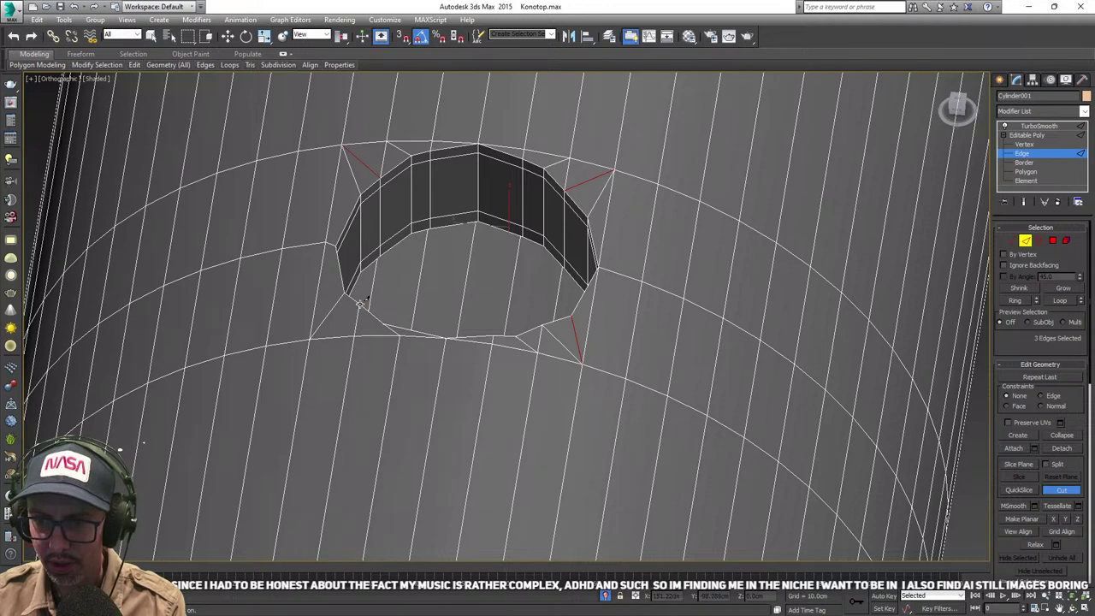
{"action": "left_click", "coordinate": [360, 304]}
{"action": "left_click", "coordinate": [312, 338]}
{"action": "right_click", "coordinate": [312, 338]}
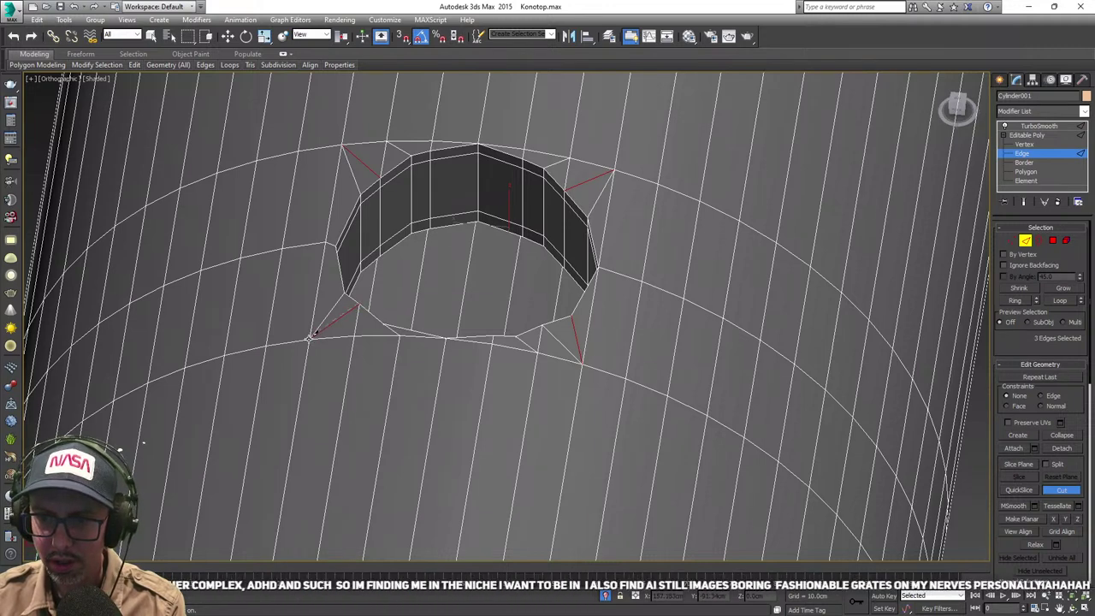
{"action": "middle_click_drag", "start_coordinate": [376, 323], "coordinate": [380, 342]}
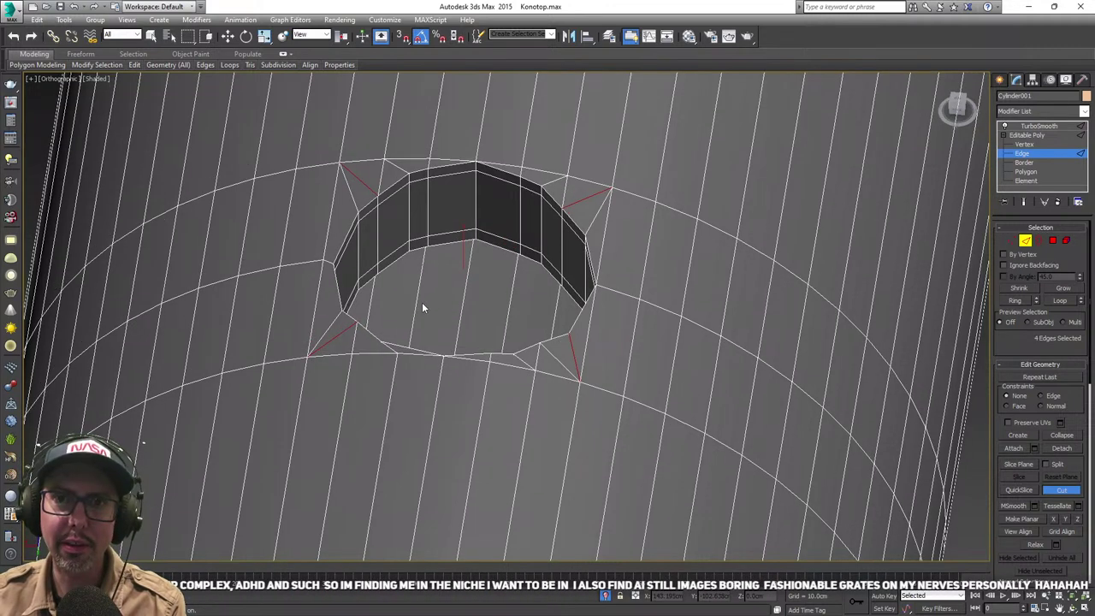
- Select the centre-line vertex just outside the hole's rim and check its alignment with the rim from the Top view
{"action": "middle_click_drag", "start_coordinate": [422, 304], "coordinate": [397, 339], "text": "alt"}
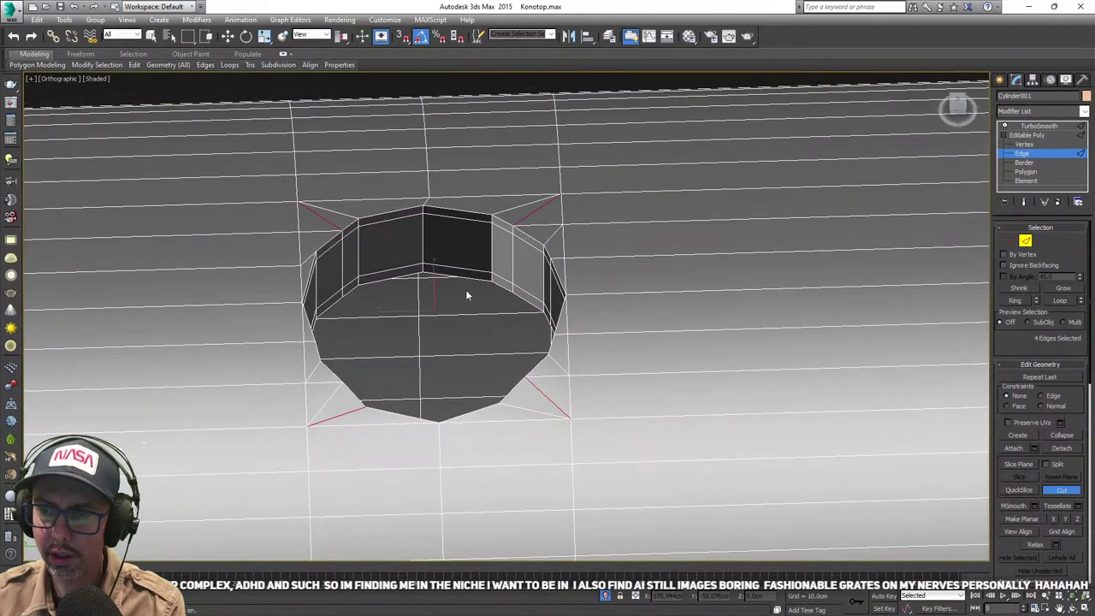
{"action": "key", "text": "1"}
{"action": "scroll", "coordinate": [402, 231], "scroll_direction": "up", "scroll_amount": 4}
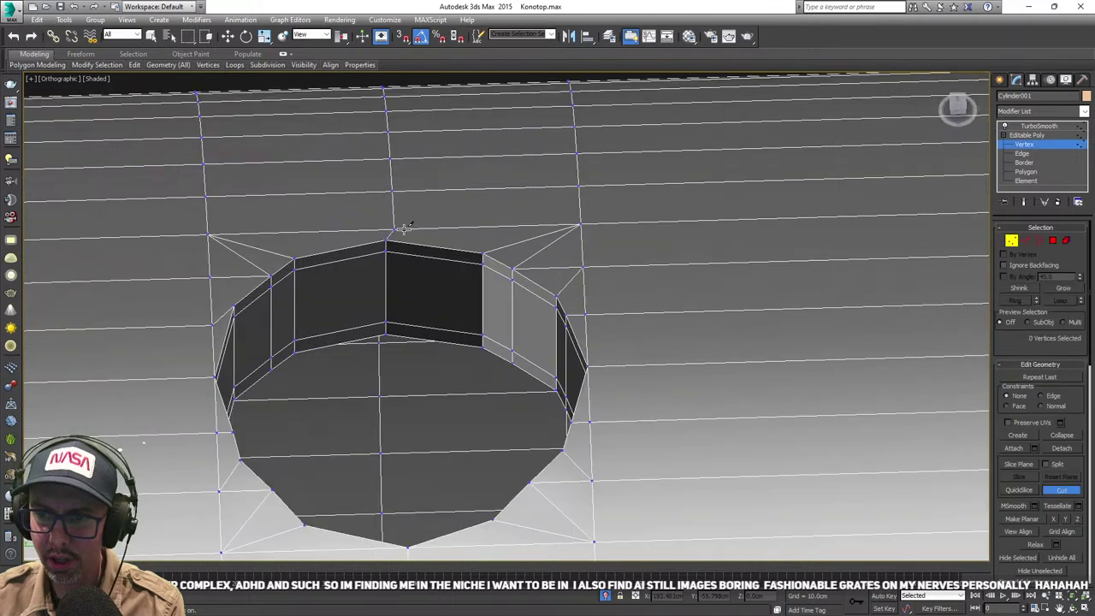
{"action": "key", "text": "w"}
{"action": "left_click", "coordinate": [390, 229]}
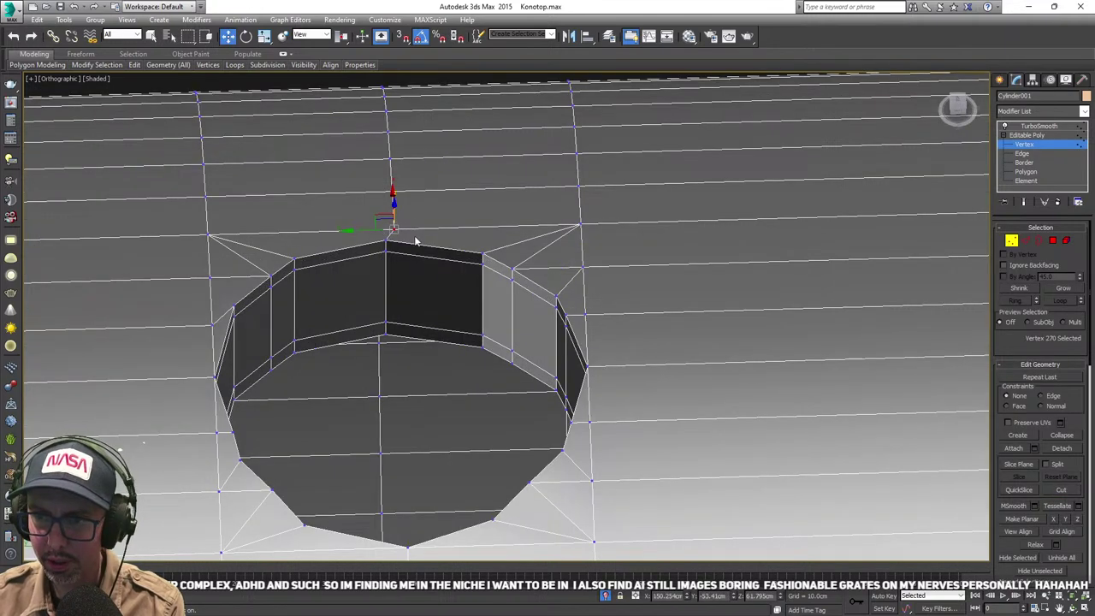
{"action": "scroll", "coordinate": [408, 241], "scroll_direction": "down", "scroll_amount": 3}
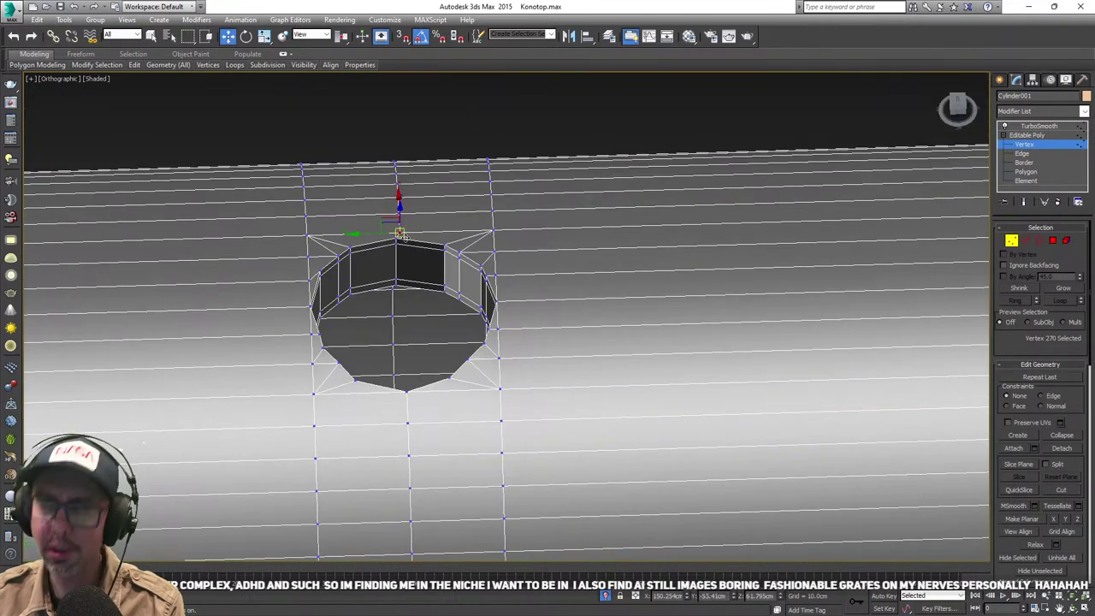
{"action": "middle_click_drag", "start_coordinate": [399, 232], "coordinate": [407, 261], "text": "alt"}
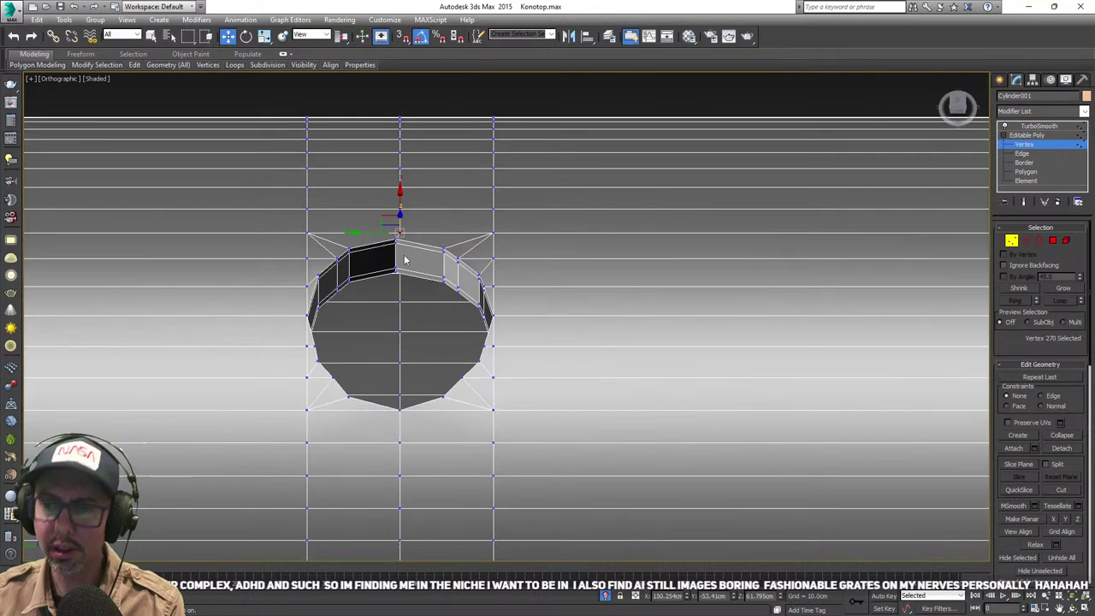
{"action": "key", "text": "t"}
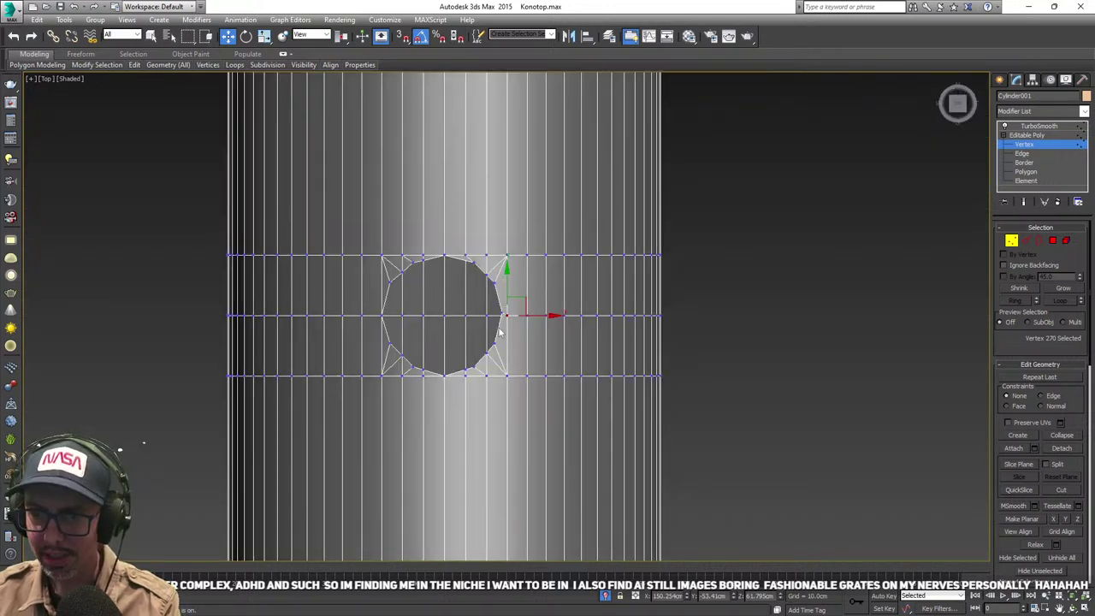
{"action": "scroll", "coordinate": [506, 331], "scroll_direction": "up", "scroll_amount": 4}
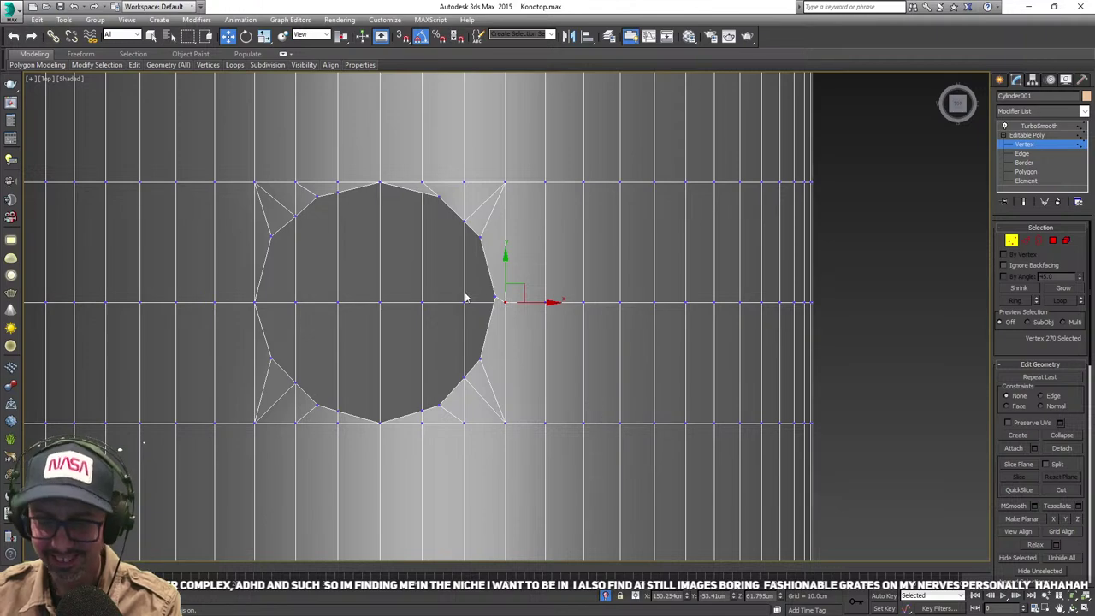
- Select the four stacked vertices of the misaligned hole-wall column and move them along Y to about -53.41 cm, in line with the centre edge
{"action": "middle_click_drag", "start_coordinate": [503, 298], "coordinate": [552, 240], "text": "alt"}
{"action": "scroll", "coordinate": [512, 322], "scroll_direction": "up", "scroll_amount": 4}
{"action": "left_click", "coordinate": [944, 209]}
{"action": "left_click_drag", "start_coordinate": [484, 226], "coordinate": [495, 306]}
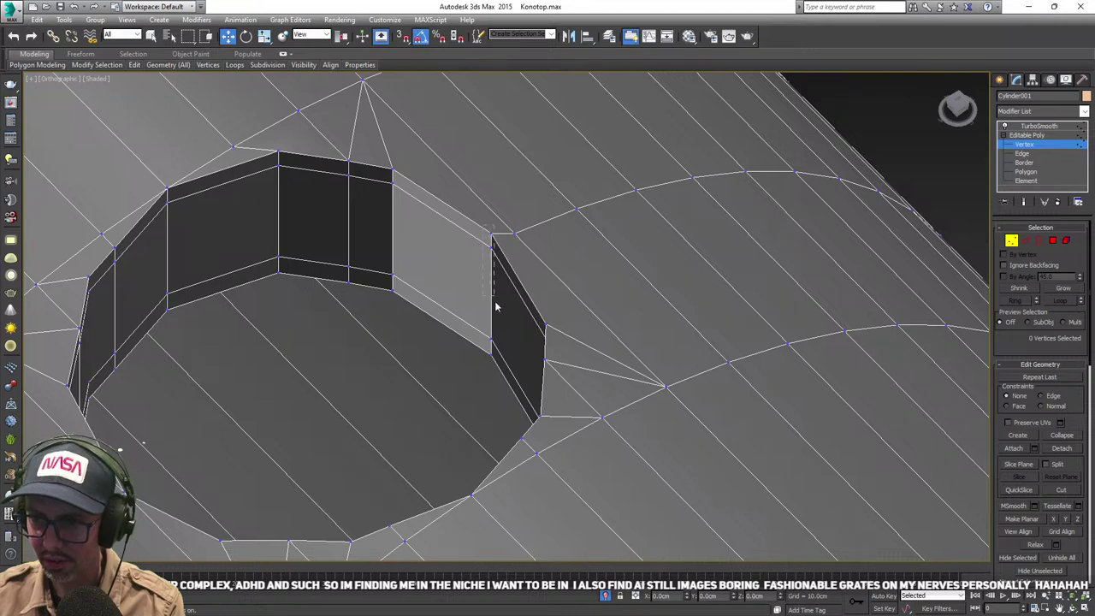
{"action": "left_click_drag", "start_coordinate": [497, 374], "coordinate": [500, 352]}
{"action": "scroll", "coordinate": [500, 352], "scroll_direction": "down", "scroll_amount": 4}
{"action": "key", "text": "t"}
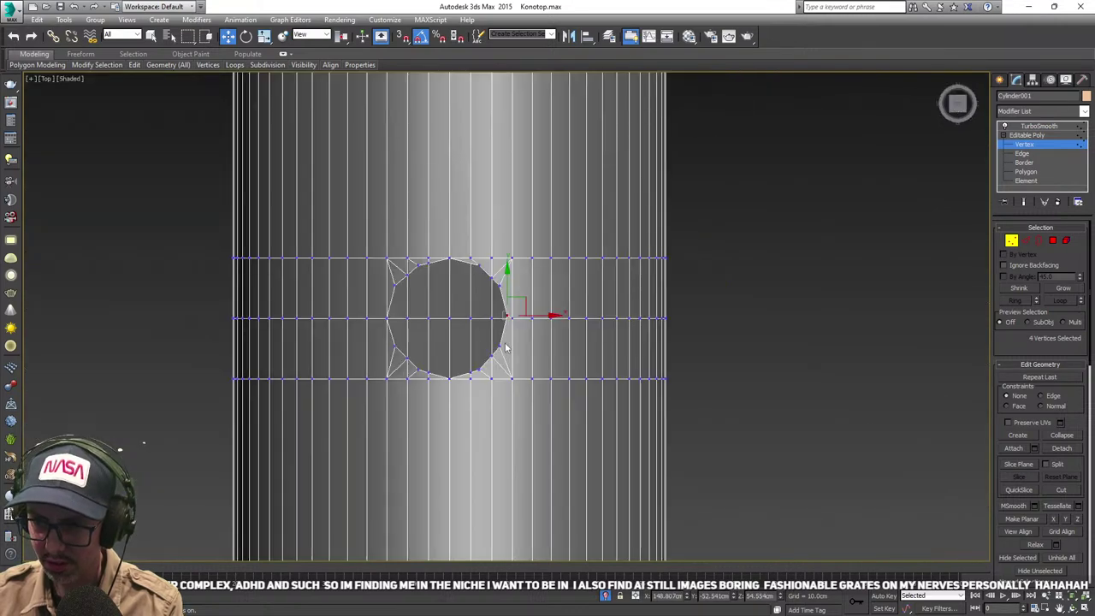
{"action": "scroll", "coordinate": [505, 322], "scroll_direction": "up", "scroll_amount": 5}
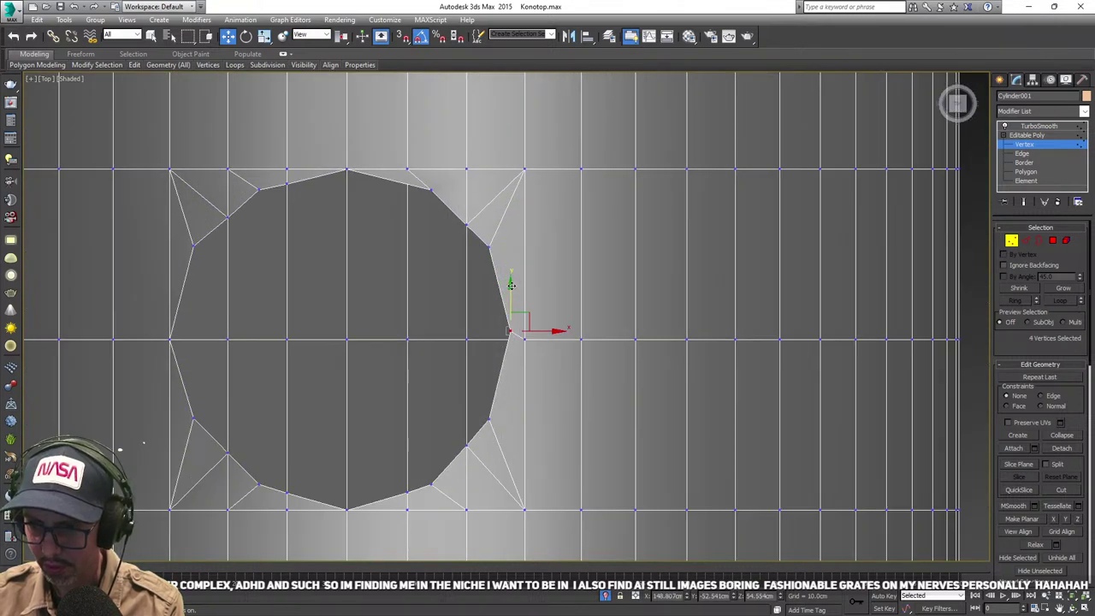
{"action": "left_click_drag", "start_coordinate": [512, 285], "coordinate": [510, 295]}
- Examine the hole's outline and surrounding edge flow from the Top view and from angled views of the cylinder
{"action": "scroll", "coordinate": [443, 304], "scroll_direction": "down", "scroll_amount": 2}
{"action": "middle_click_drag", "start_coordinate": [413, 317], "coordinate": [399, 313]}
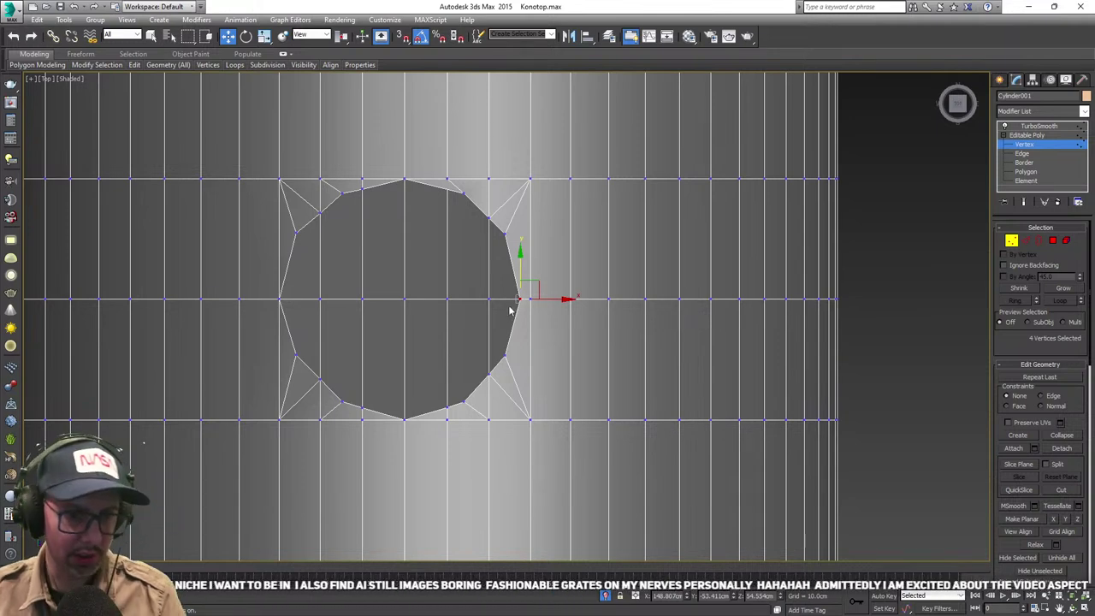
{"action": "scroll", "coordinate": [514, 310], "scroll_direction": "up", "scroll_amount": 3}
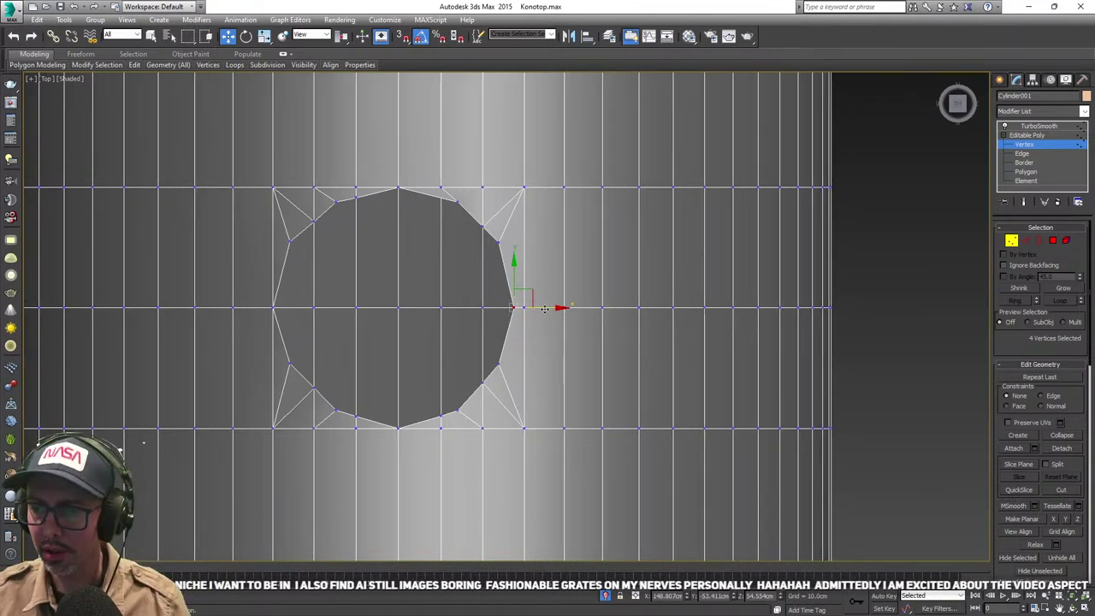
{"action": "scroll", "coordinate": [552, 299], "scroll_direction": "down", "scroll_amount": 3}
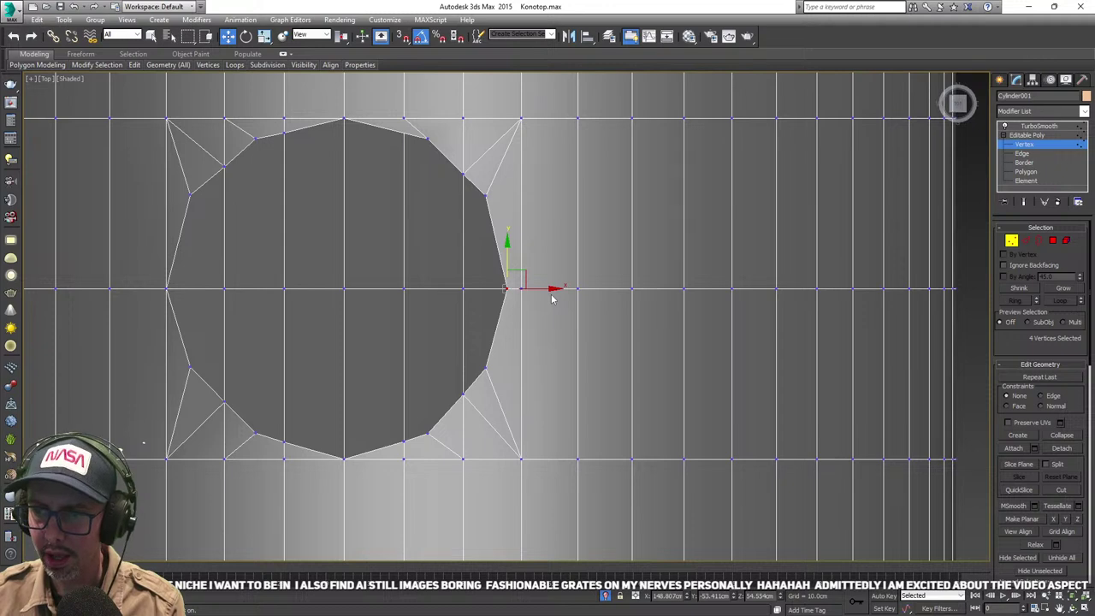
{"action": "middle_click_drag", "start_coordinate": [471, 270], "coordinate": [476, 339]}
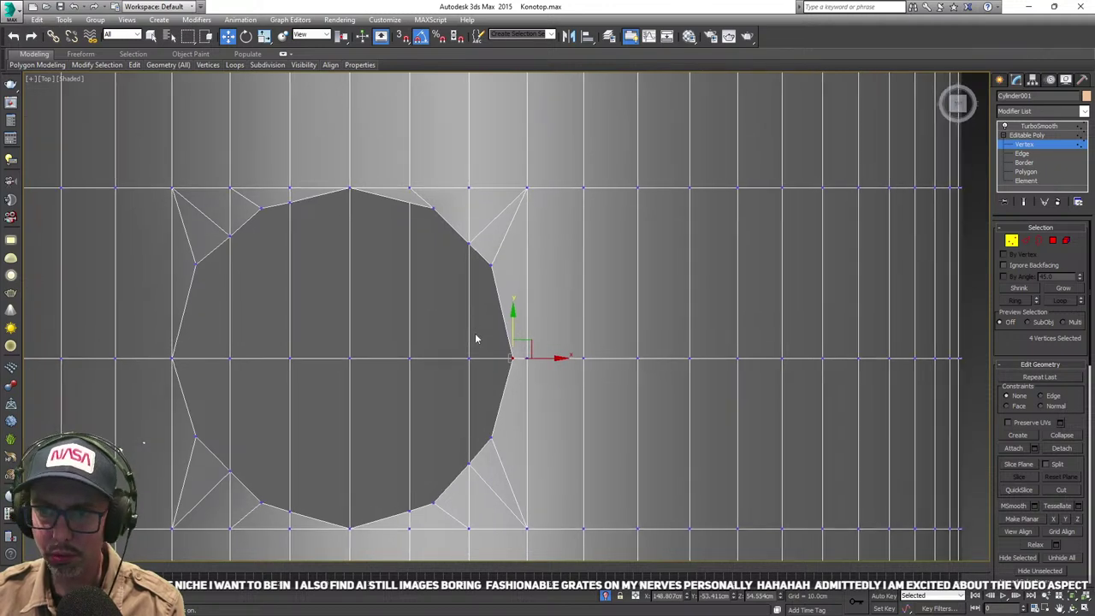
{"action": "middle_click_drag", "start_coordinate": [400, 295], "coordinate": [435, 314]}
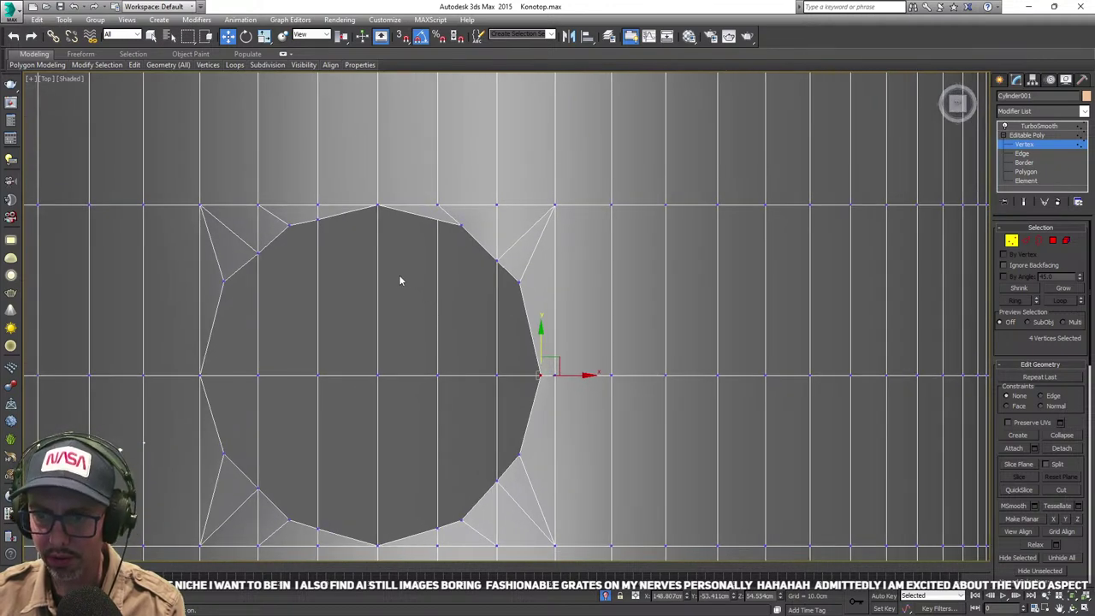
{"action": "middle_click_drag", "start_coordinate": [314, 225], "coordinate": [330, 245]}
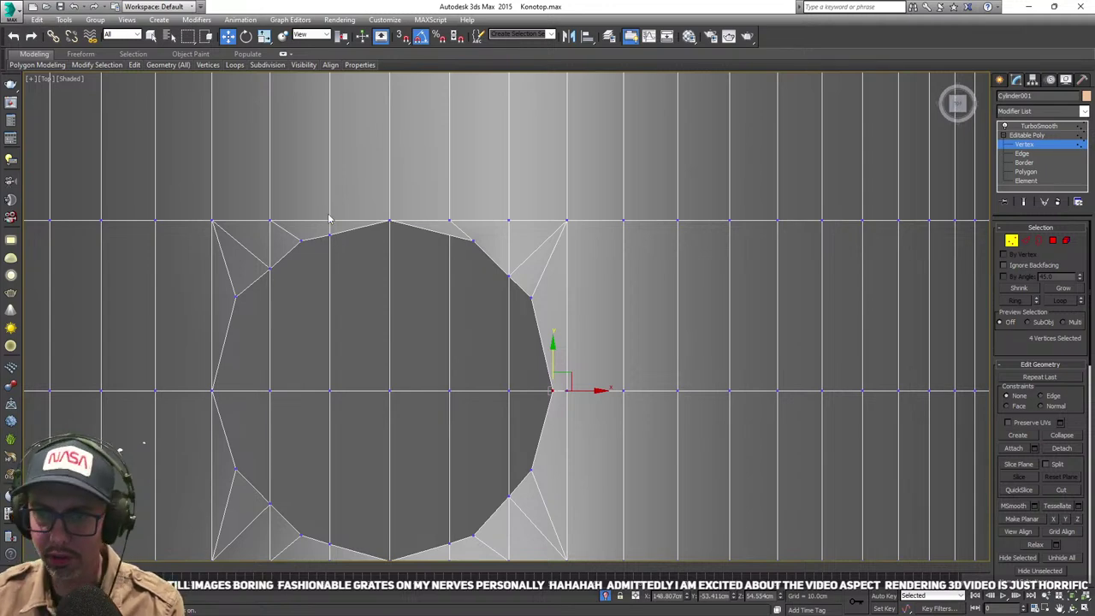
{"action": "scroll", "coordinate": [351, 234], "scroll_direction": "down", "scroll_amount": 2}
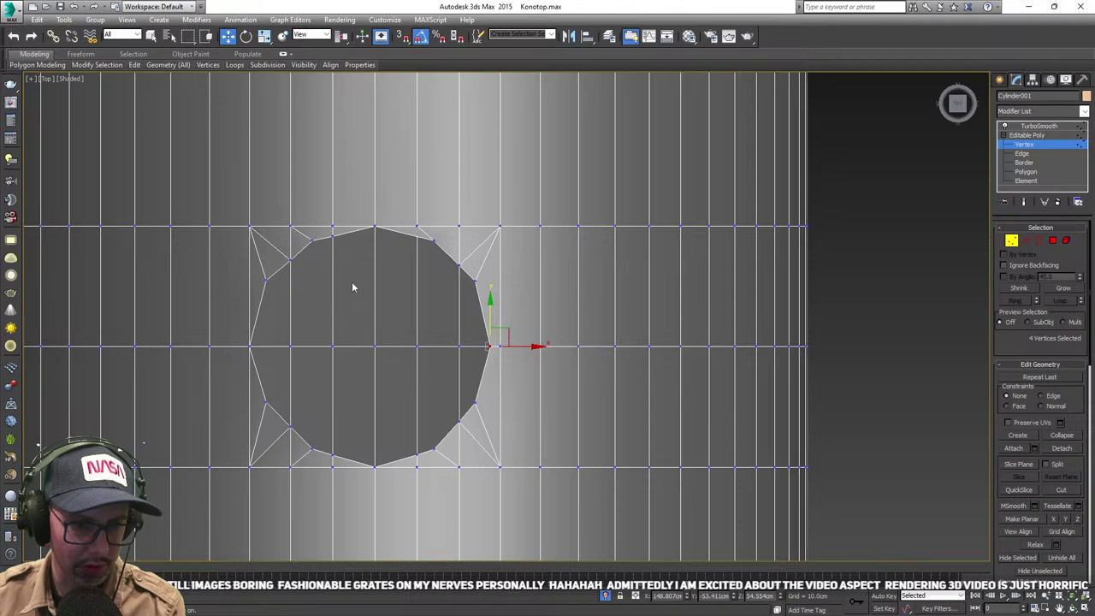
{"action": "middle_click_drag", "start_coordinate": [353, 297], "coordinate": [389, 265]}
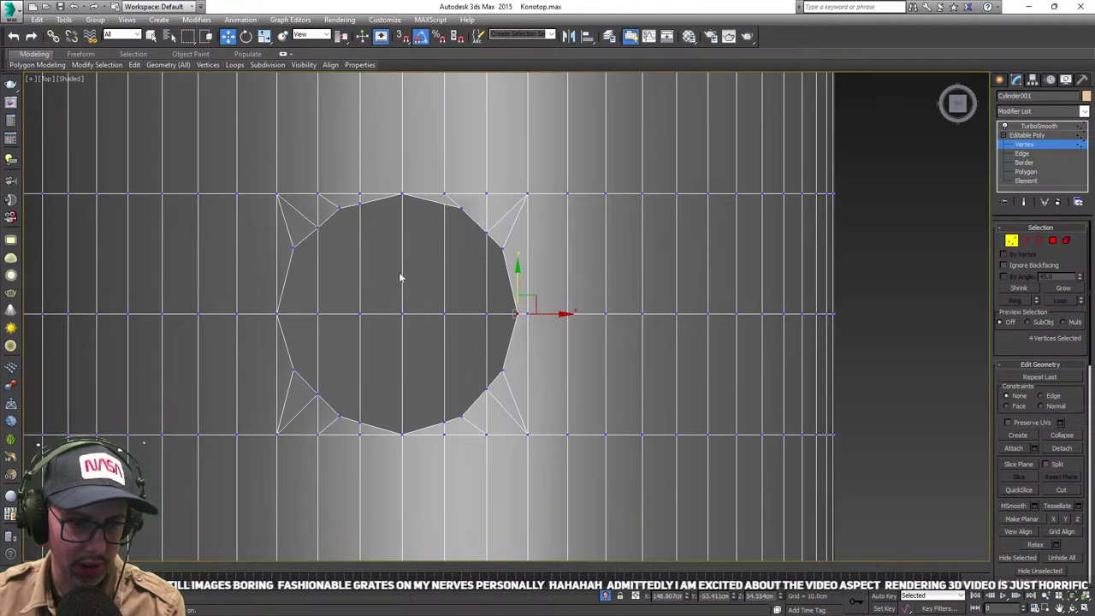
{"action": "middle_click_drag", "start_coordinate": [430, 308], "coordinate": [409, 287], "text": "alt"}
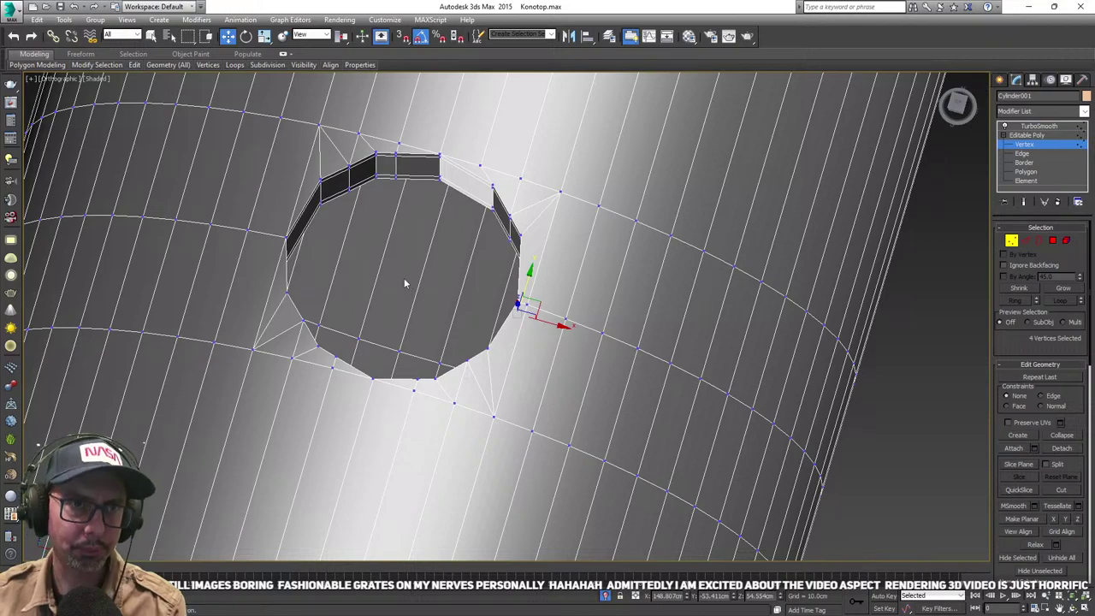
{"action": "middle_click_drag", "start_coordinate": [404, 278], "coordinate": [457, 271], "text": "alt"}
{"action": "middle_click_drag", "start_coordinate": [426, 330], "coordinate": [371, 384], "text": "alt"}
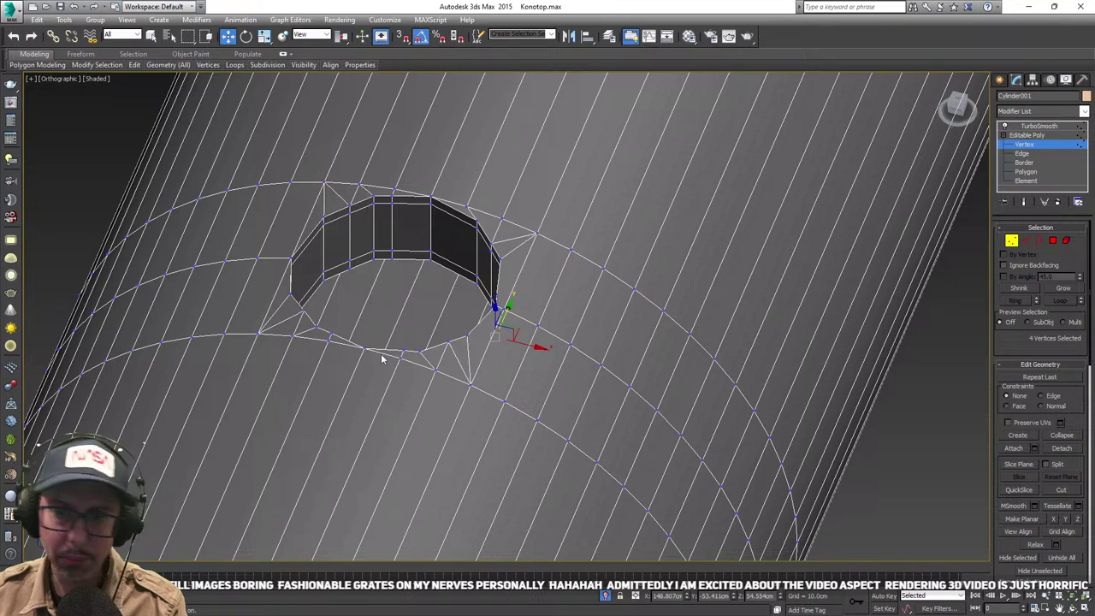
{"action": "scroll", "coordinate": [367, 397], "scroll_direction": "down", "scroll_amount": 3}
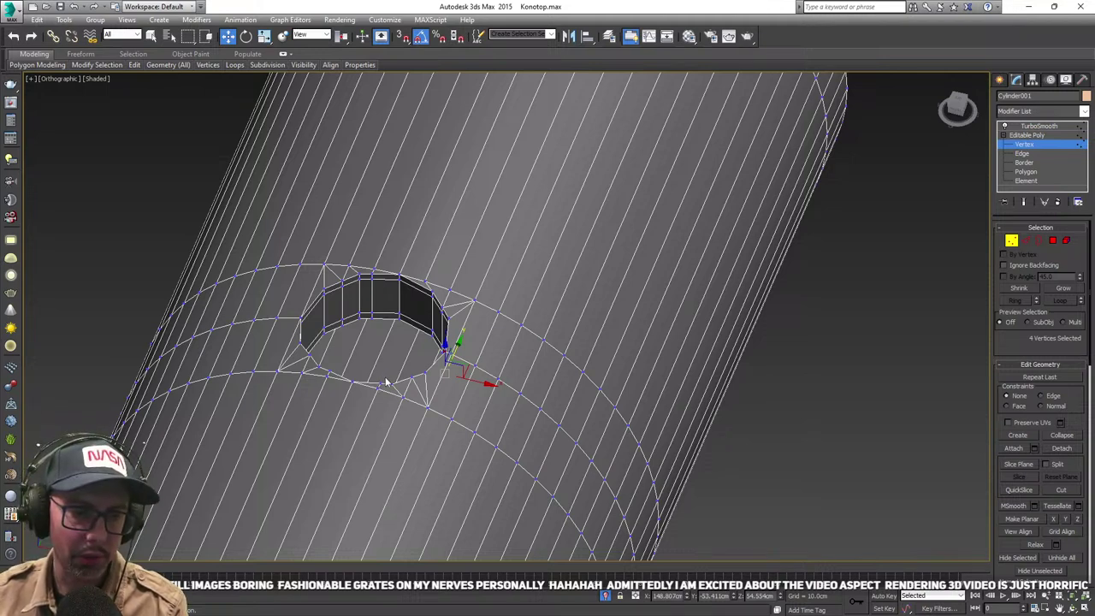
{"action": "scroll", "coordinate": [383, 372], "scroll_direction": "down", "scroll_amount": 5}
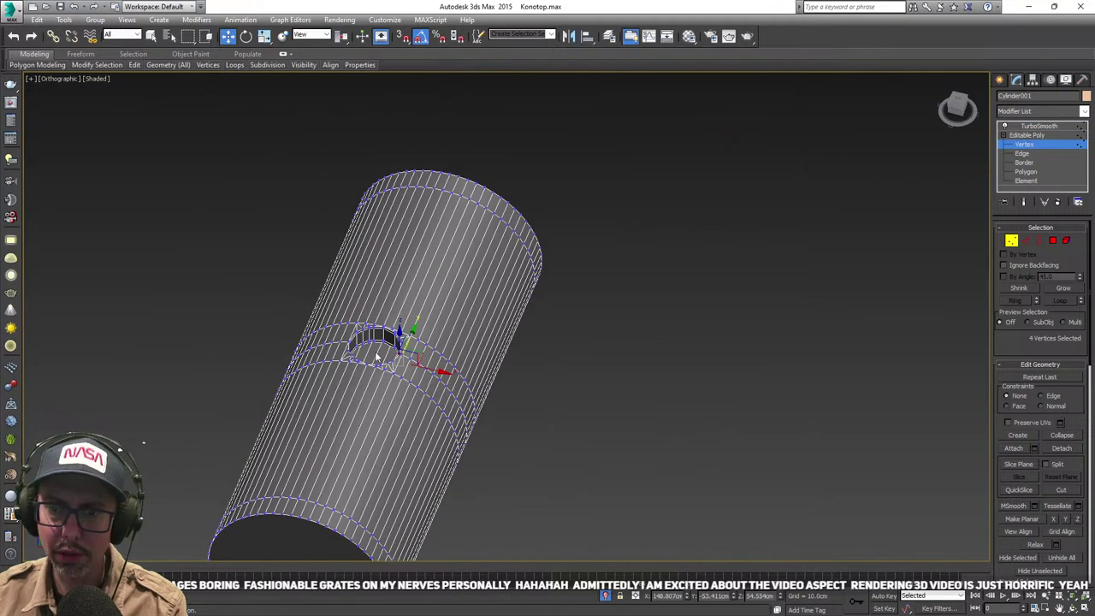
{"action": "scroll", "coordinate": [356, 344], "scroll_direction": "up", "scroll_amount": 5}
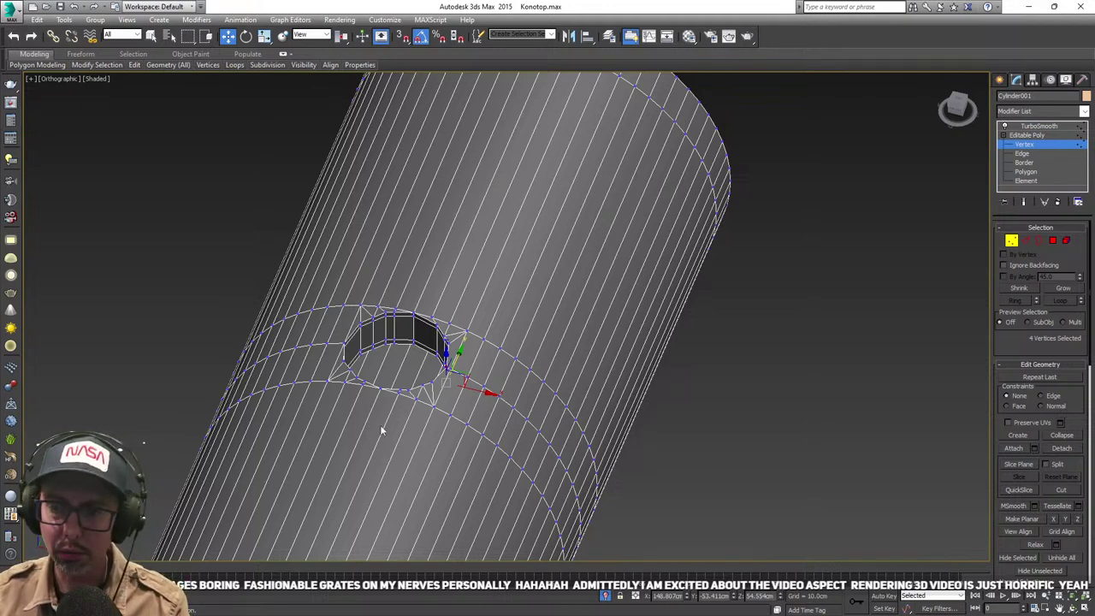
- Leave vertex editing and return to the object level of the cylinder's Editable Poly
{"action": "left_click", "coordinate": [1011, 240]}
{"action": "scroll", "coordinate": [771, 327], "scroll_direction": "down", "scroll_amount": 4}
{"action": "middle_click_drag", "start_coordinate": [726, 342], "coordinate": [571, 254]}
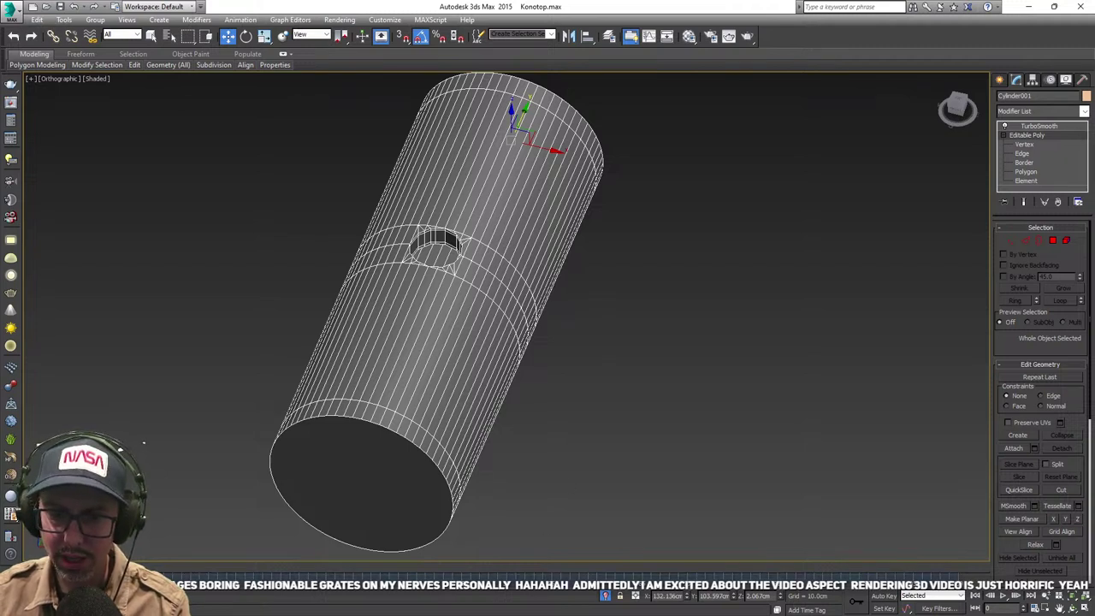
- Inspect the cylinder's TurboSmooth result around the hole, and compare it with the unsmoothed polygons of the hole wall
{"action": "left_click", "coordinate": [187, 482]}
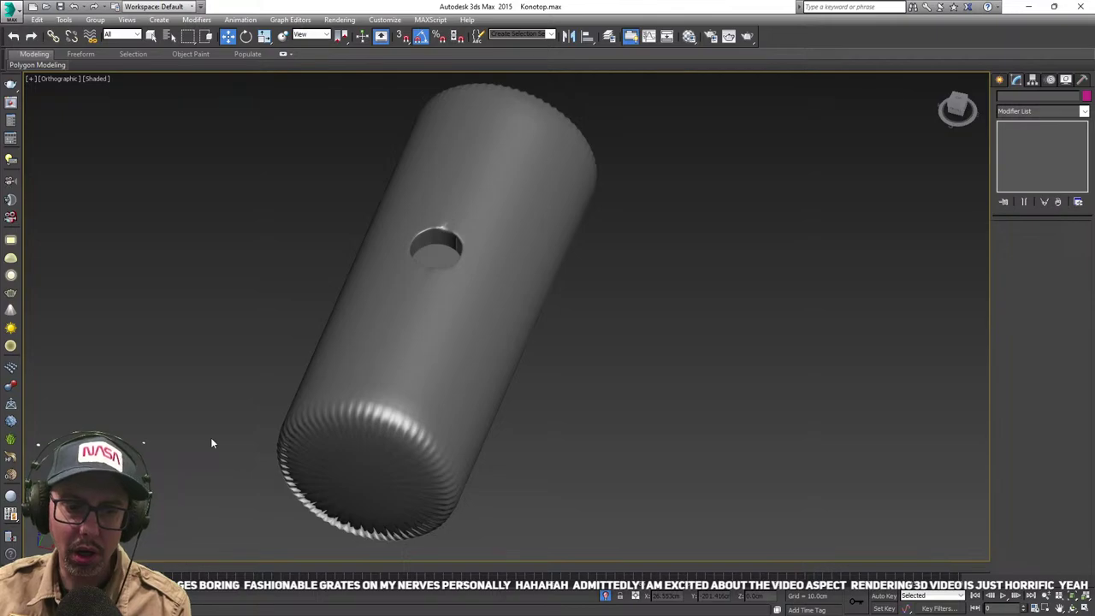
{"action": "left_click", "coordinate": [391, 350]}
{"action": "middle_click_drag", "start_coordinate": [391, 350], "coordinate": [318, 350], "text": "alt"}
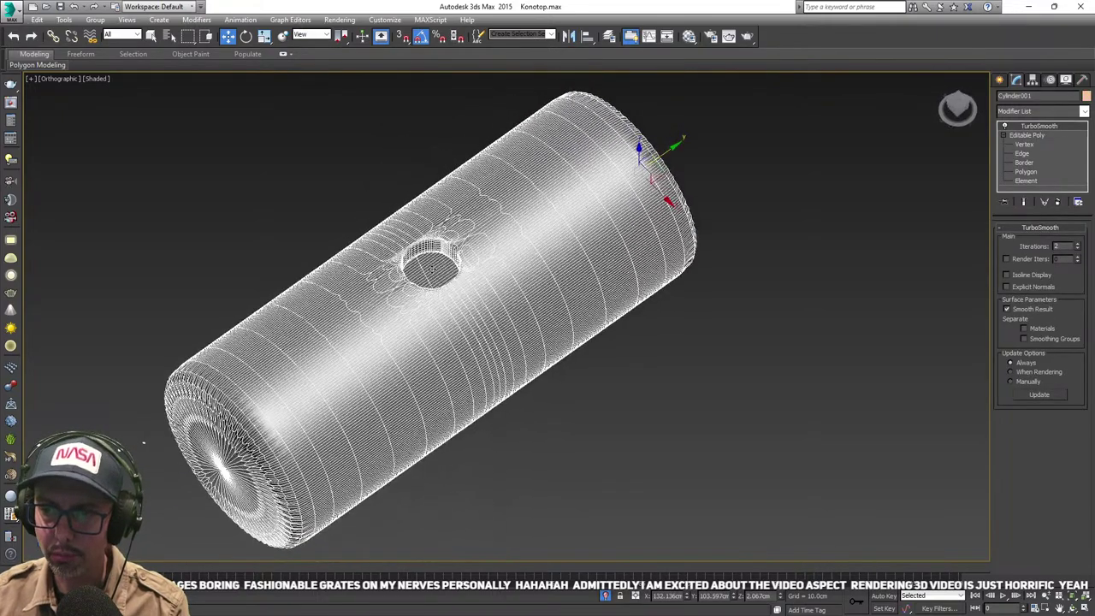
{"action": "scroll", "coordinate": [432, 268], "scroll_direction": "up", "scroll_amount": 5}
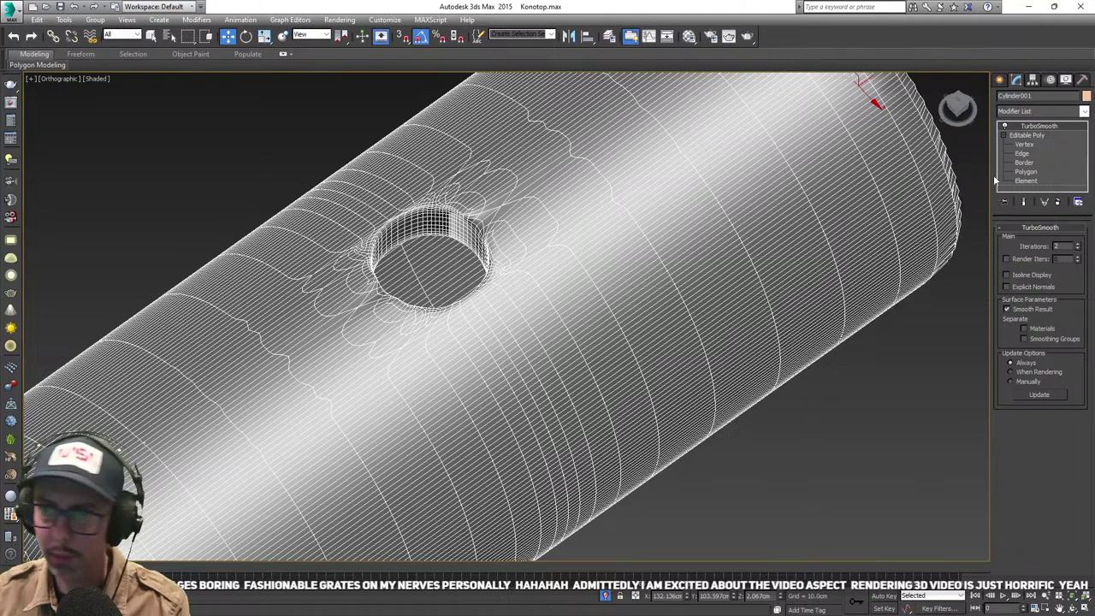
{"action": "left_click", "coordinate": [1033, 172]}
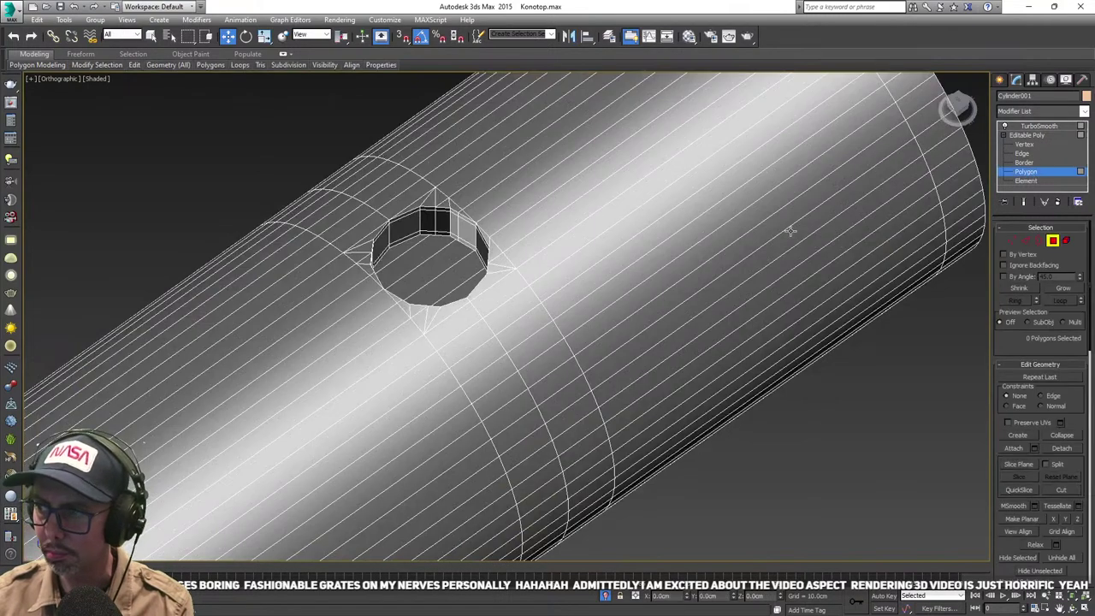
{"action": "scroll", "coordinate": [462, 256], "scroll_direction": "up", "scroll_amount": 5}
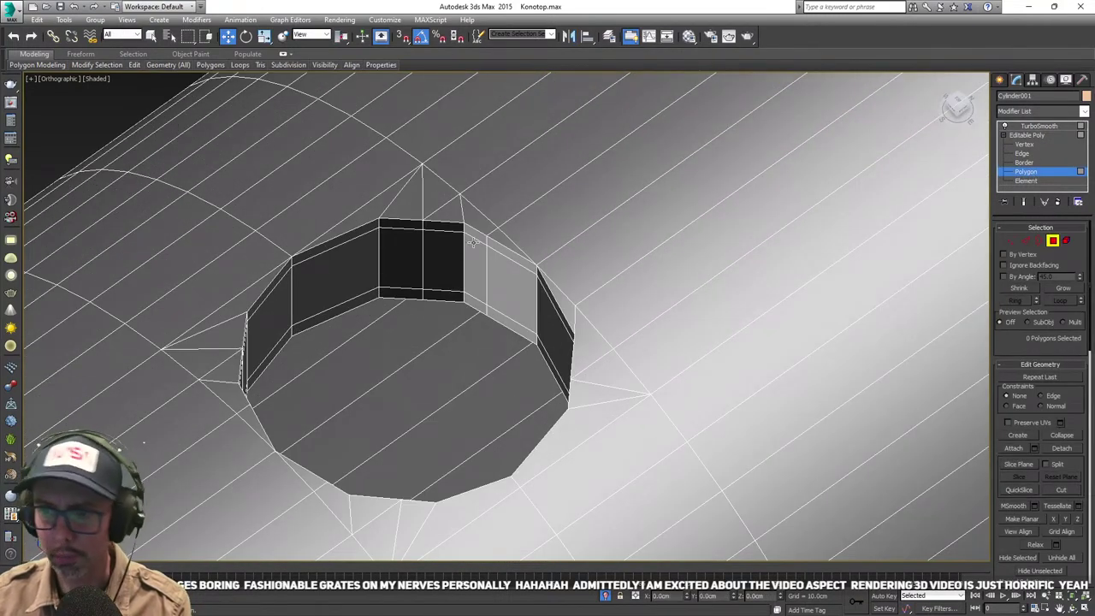
{"action": "scroll", "coordinate": [443, 249], "scroll_direction": "up", "scroll_amount": 5}
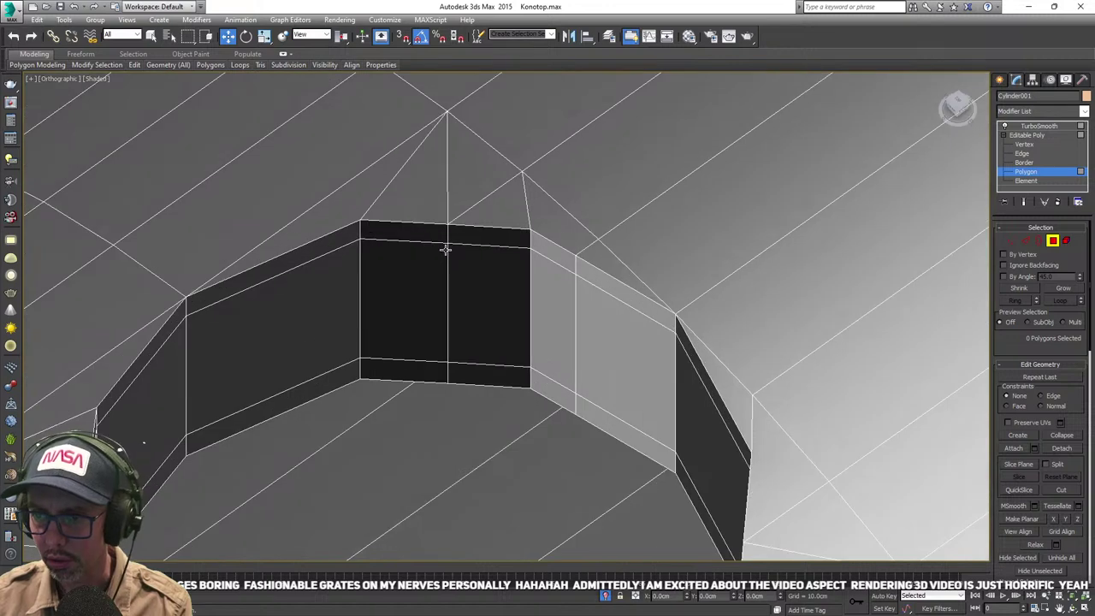
- Target-weld the four vertices of the extra column in the dark hole-wall panel below the triangular fan onto the panel's adjacent corner column
{"action": "left_click", "coordinate": [1012, 241]}
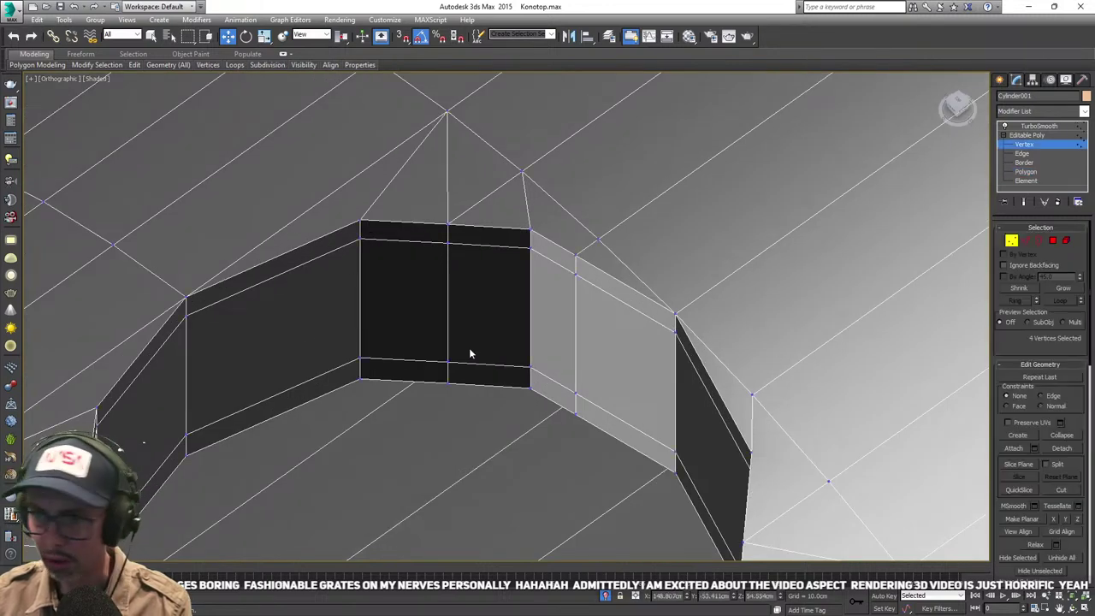
{"action": "middle_click_drag", "start_coordinate": [807, 394], "coordinate": [772, 341]}
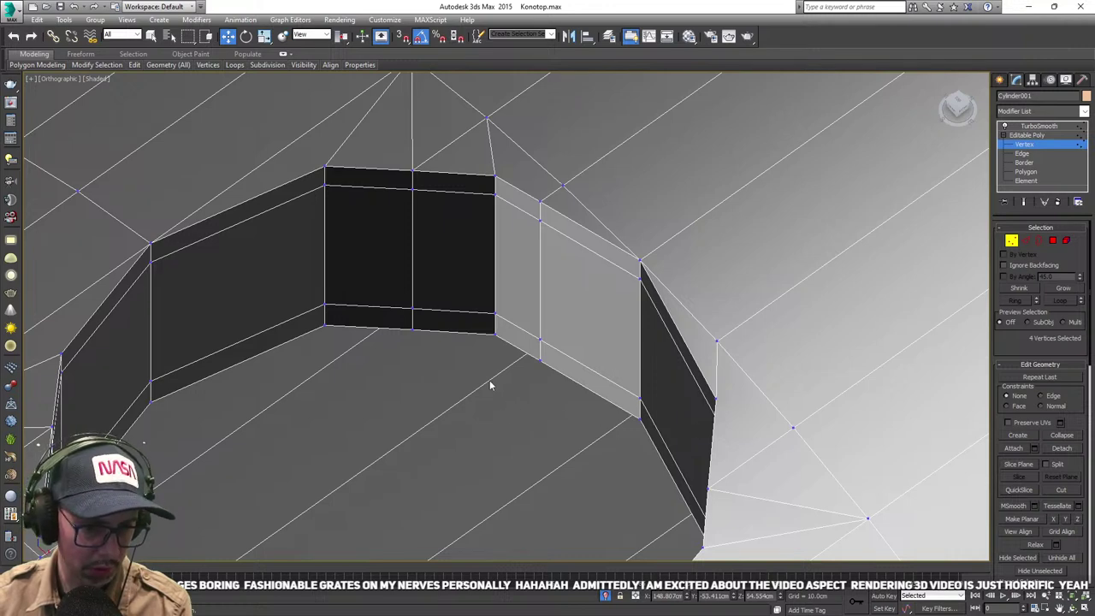
{"action": "middle_click_drag", "start_coordinate": [467, 360], "coordinate": [472, 314]}
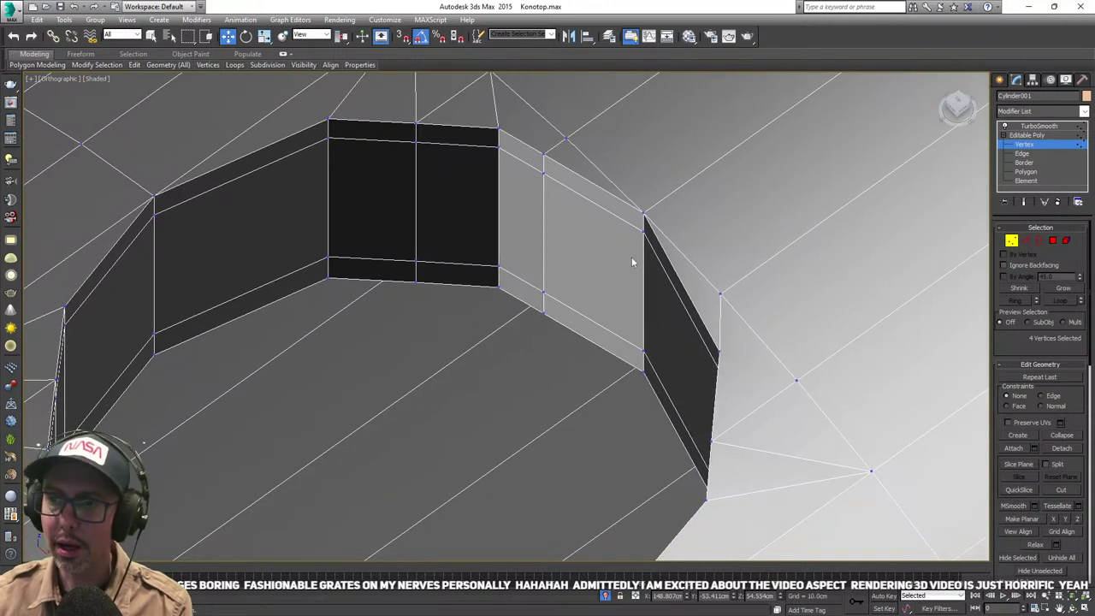
{"action": "middle_click_drag", "start_coordinate": [619, 291], "coordinate": [598, 369]}
{"action": "scroll", "coordinate": [597, 373], "scroll_direction": "down", "scroll_amount": 2}
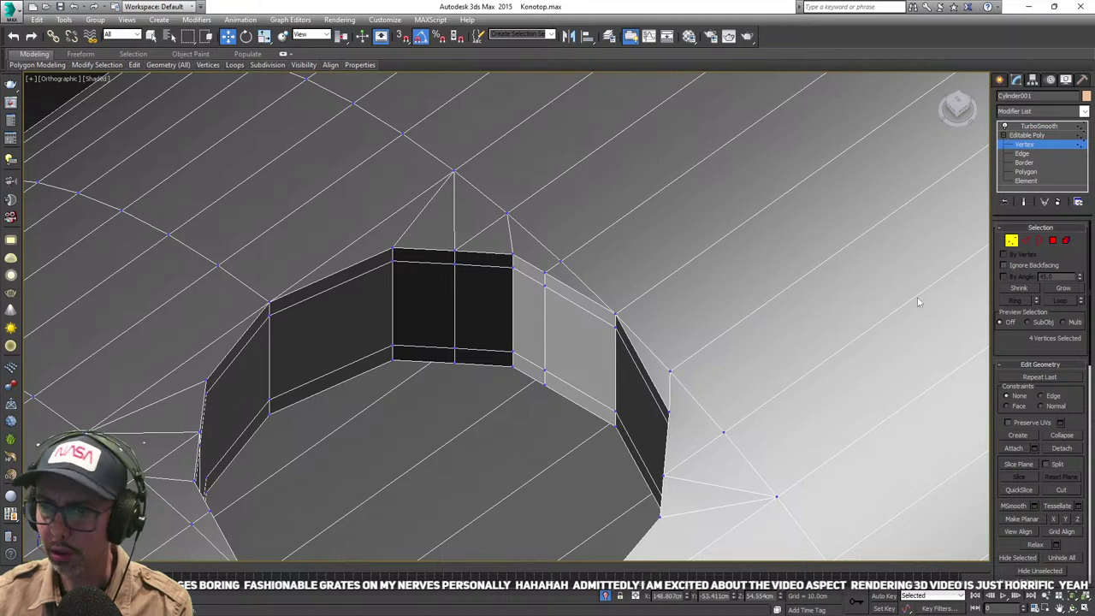
{"action": "right_click", "coordinate": [452, 310]}
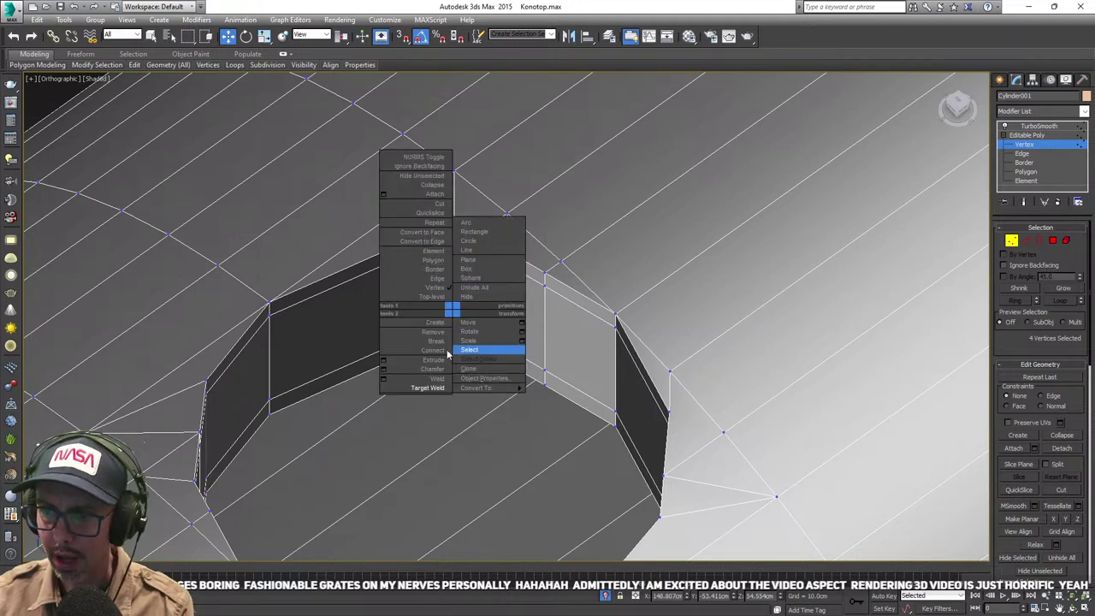
{"action": "left_click", "coordinate": [418, 388]}
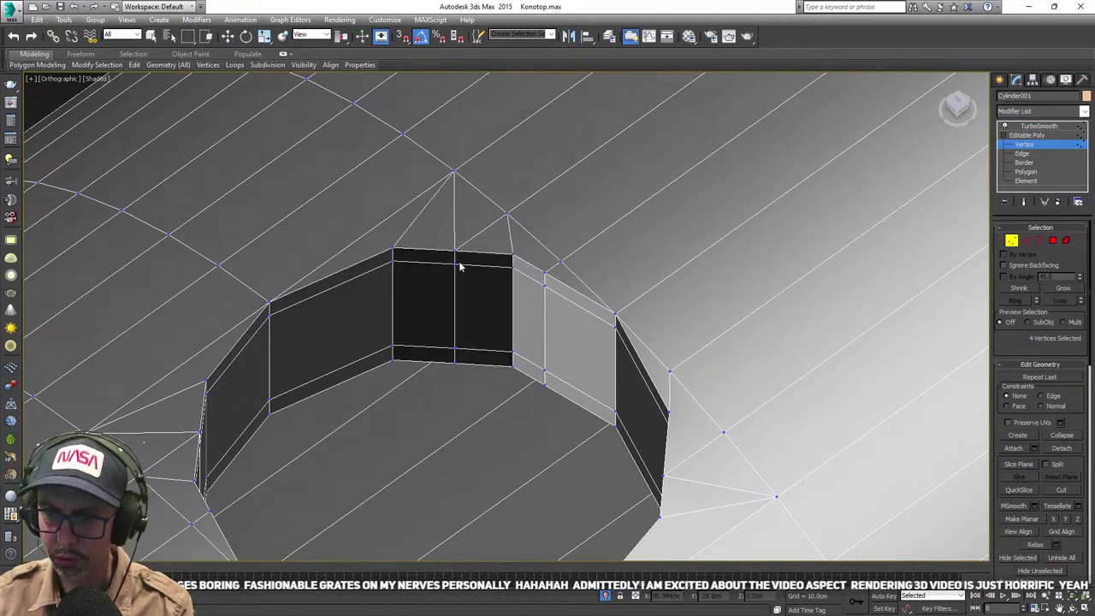
{"action": "left_click", "coordinate": [513, 254]}
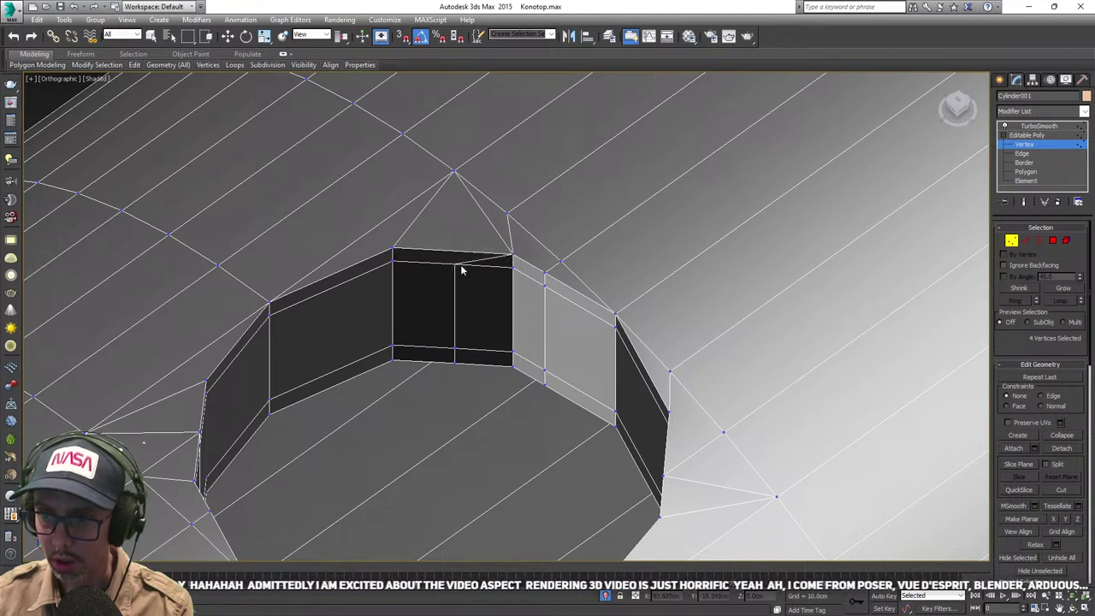
{"action": "left_click", "coordinate": [511, 269]}
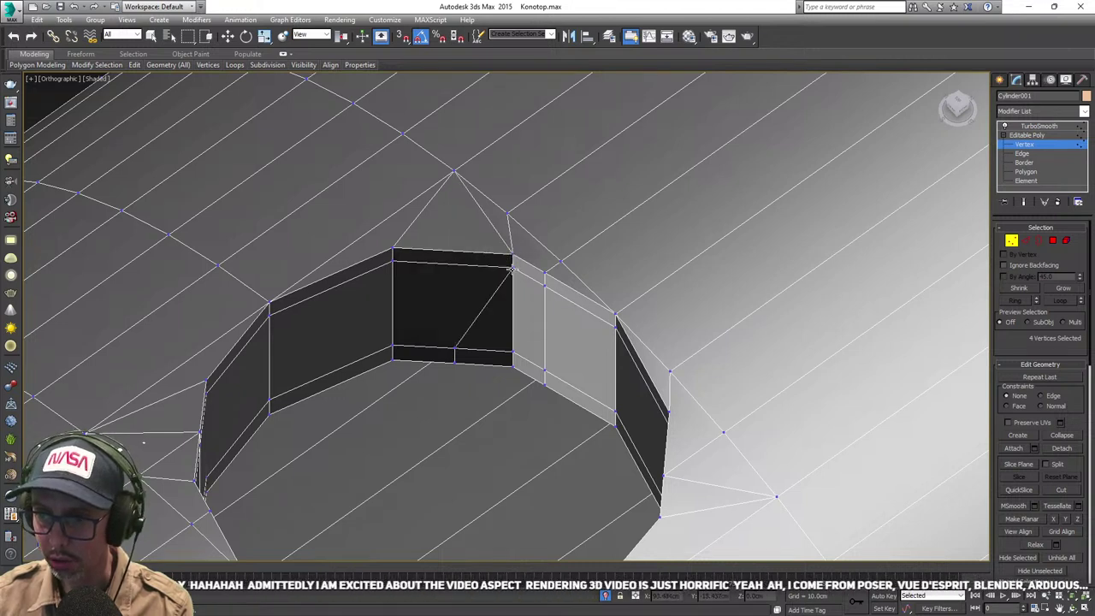
{"action": "left_click", "coordinate": [513, 350]}
{"action": "left_click", "coordinate": [456, 363]}
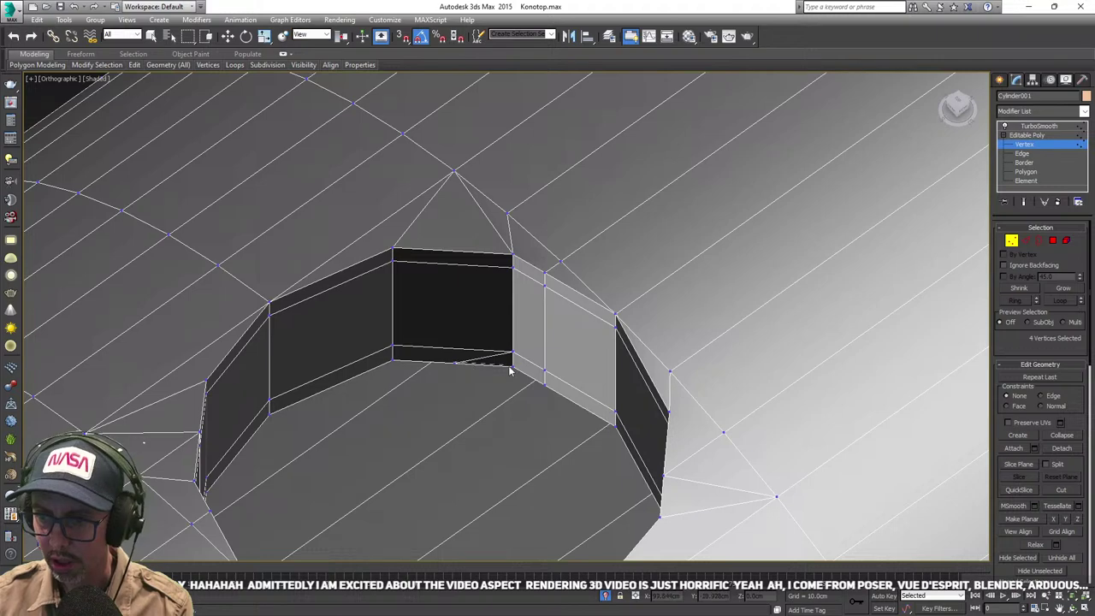
{"action": "left_click", "coordinate": [511, 368]}
- On the mirrored side of the hole, target-weld the extra mid-panel column's vertices onto the matching corner column
{"action": "middle_click_drag", "start_coordinate": [553, 362], "coordinate": [597, 306]}
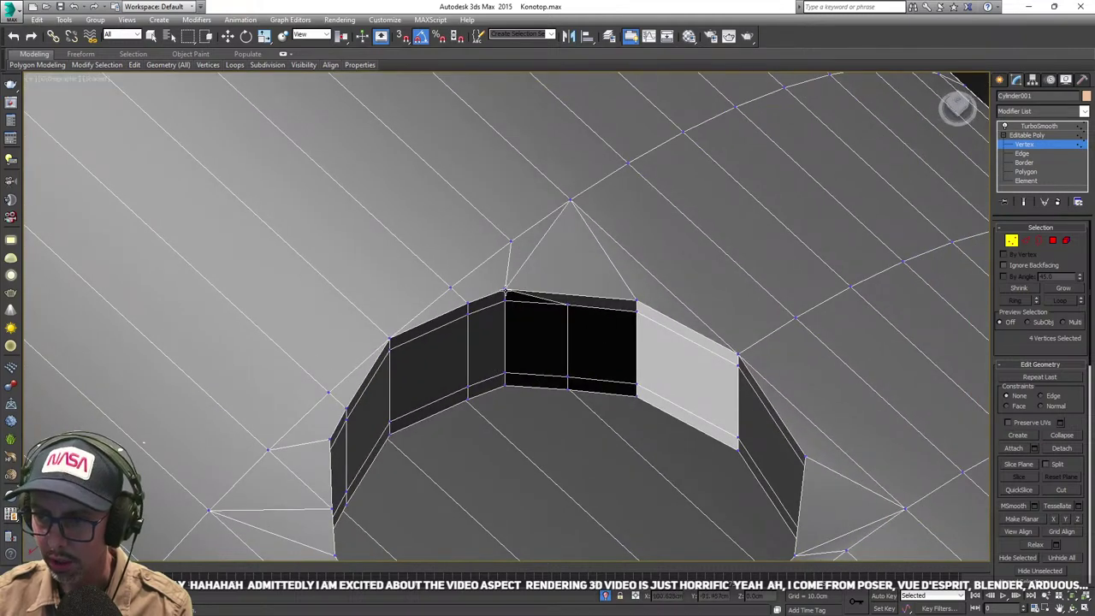
{"action": "left_click", "coordinate": [567, 305]}
{"action": "left_click", "coordinate": [505, 302]}
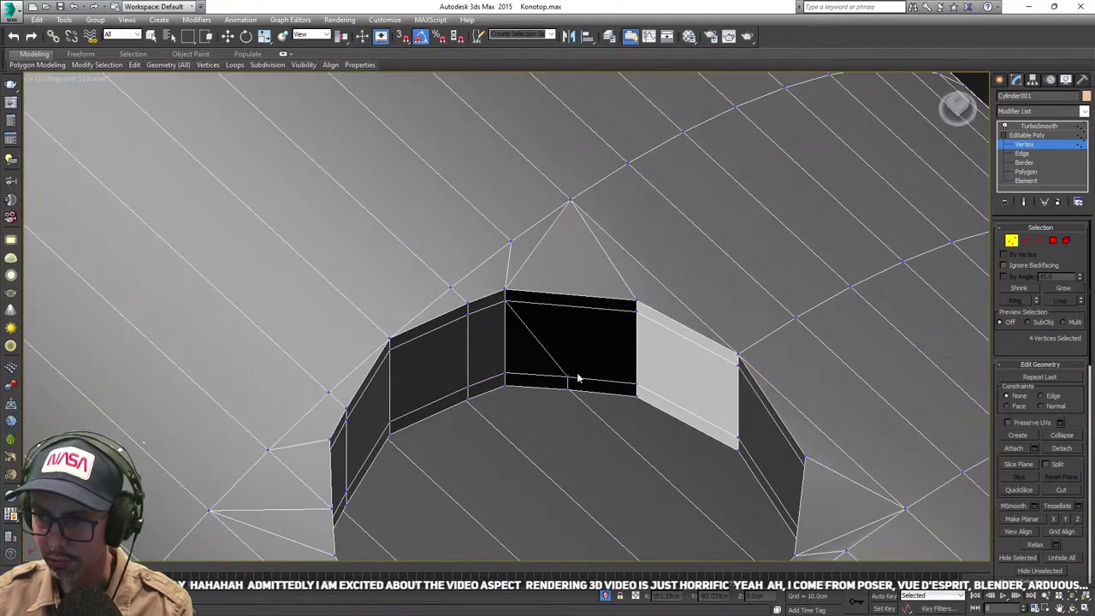
{"action": "left_click", "coordinate": [568, 377]}
{"action": "left_click", "coordinate": [505, 373]}
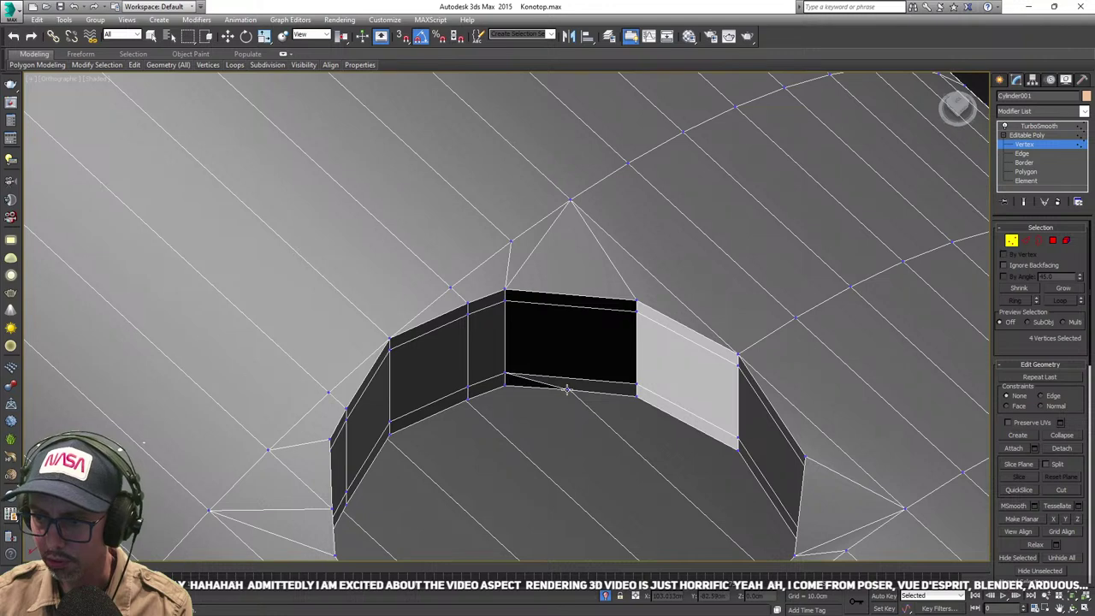
{"action": "left_click", "coordinate": [506, 386]}
- Try target-welding the next extra wall column onto its farther corner column, and undo those welds
{"action": "middle_click_drag", "start_coordinate": [509, 388], "coordinate": [519, 388], "text": "alt"}
{"action": "middle_click_drag", "start_coordinate": [519, 388], "coordinate": [473, 339]}
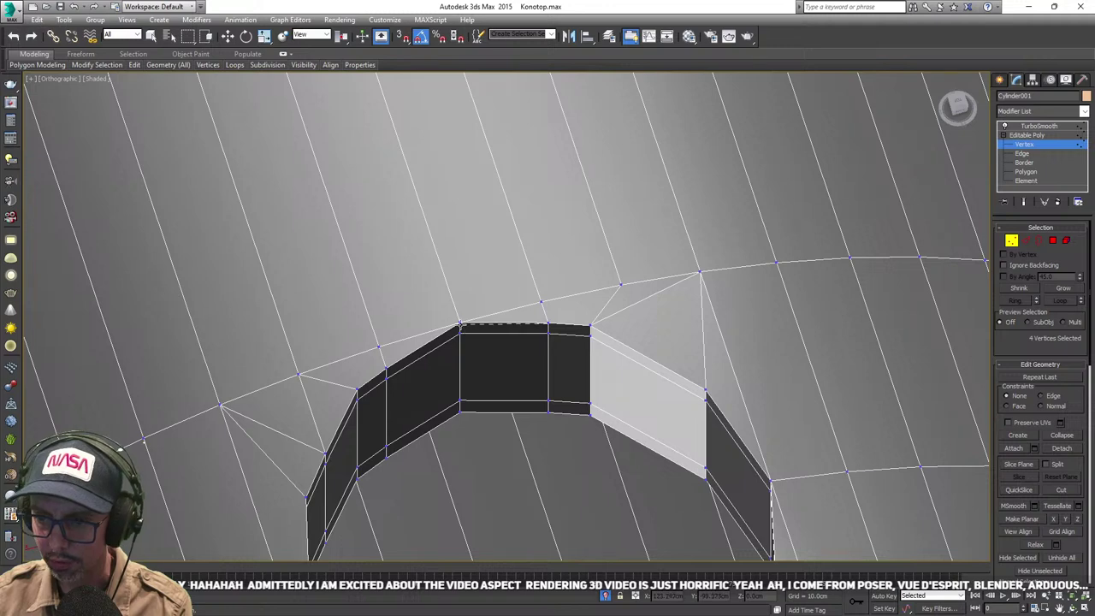
{"action": "left_click", "coordinate": [460, 323]}
{"action": "left_click", "coordinate": [548, 333]}
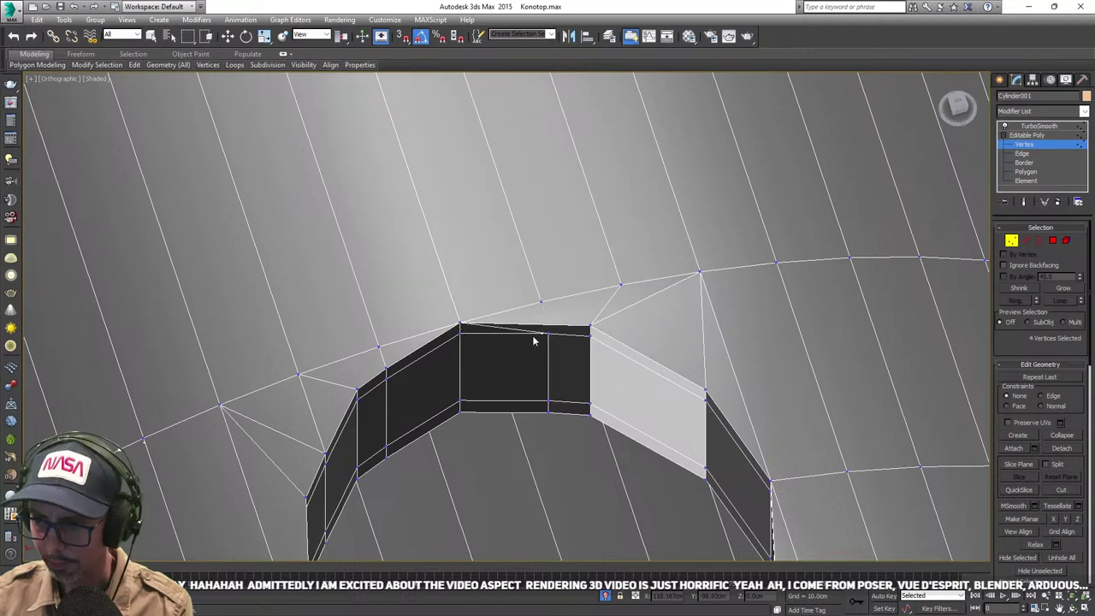
{"action": "left_click", "coordinate": [460, 334]}
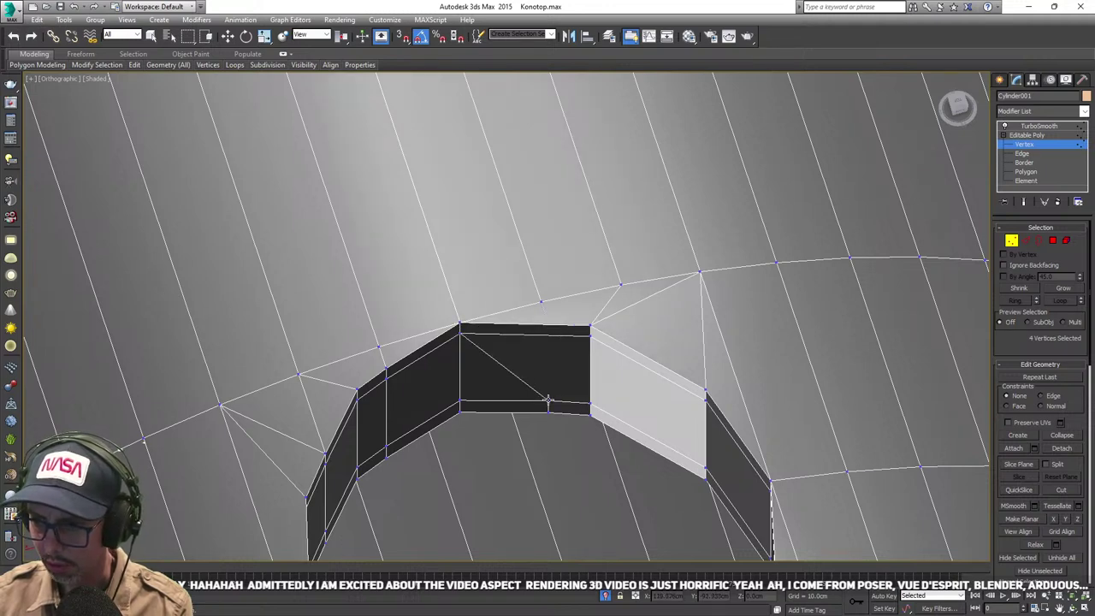
{"action": "key", "text": "ctrl+z"}
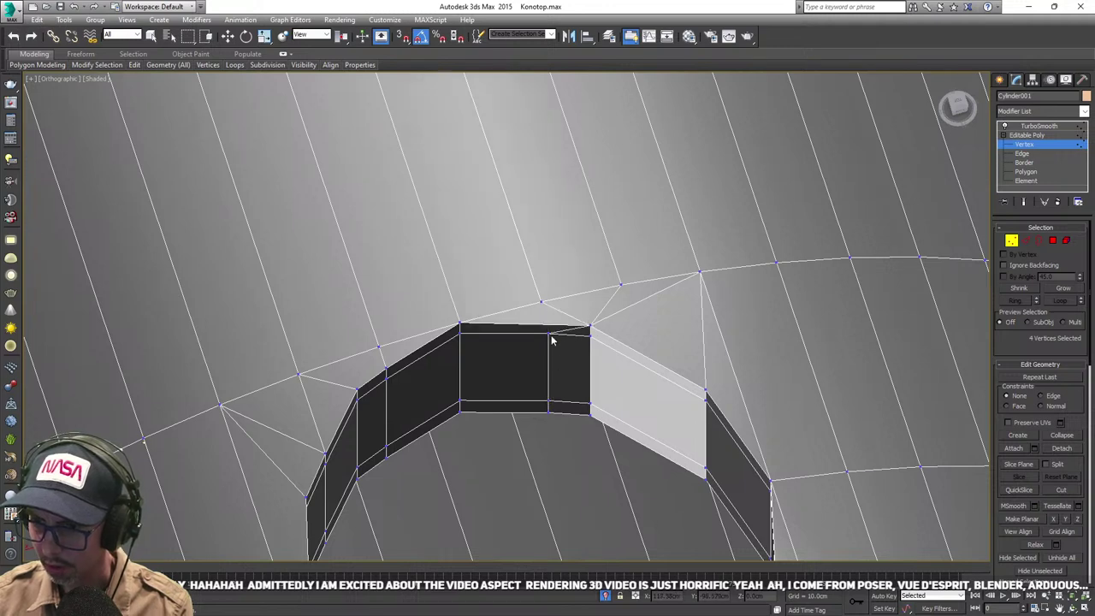
- Target-weld the vertices of this extra wall column onto its nearer corner column instead
{"action": "left_click", "coordinate": [589, 337]}
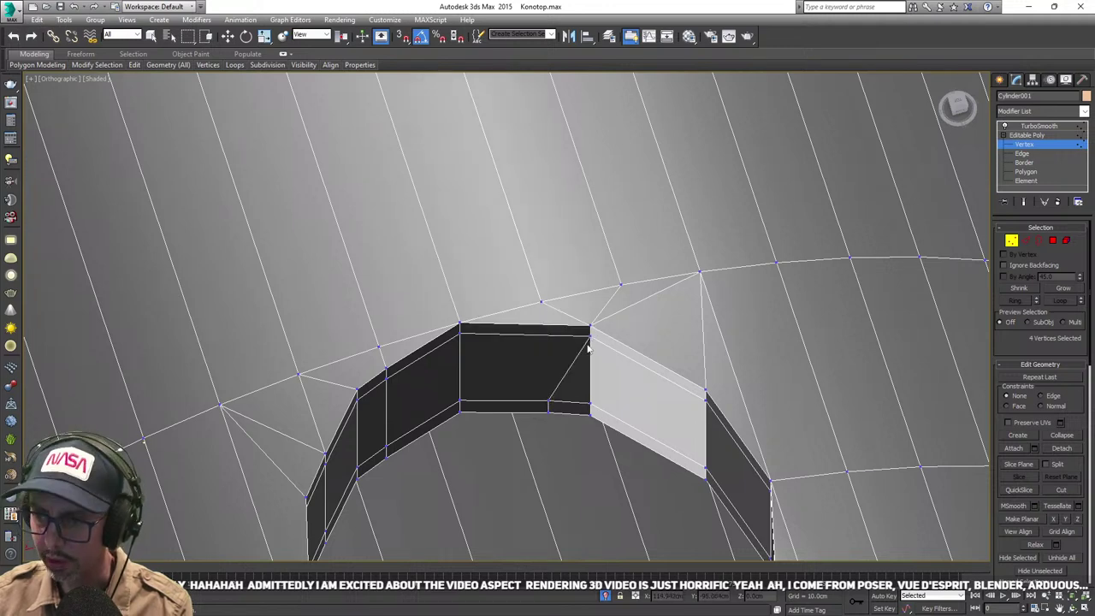
{"action": "left_click", "coordinate": [550, 400]}
{"action": "left_click", "coordinate": [590, 404]}
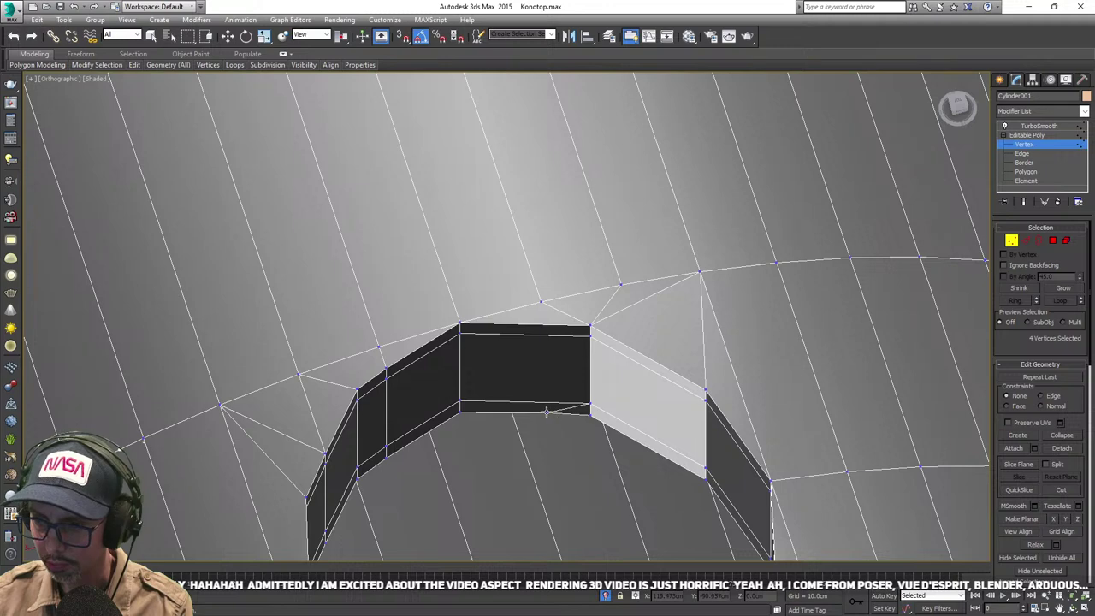
- Target-weld the four vertices of the narrow panel's extra column onto the closest corner column, from the rim down to the hole's floor
{"action": "middle_click_drag", "start_coordinate": [583, 418], "coordinate": [533, 326], "text": "alt"}
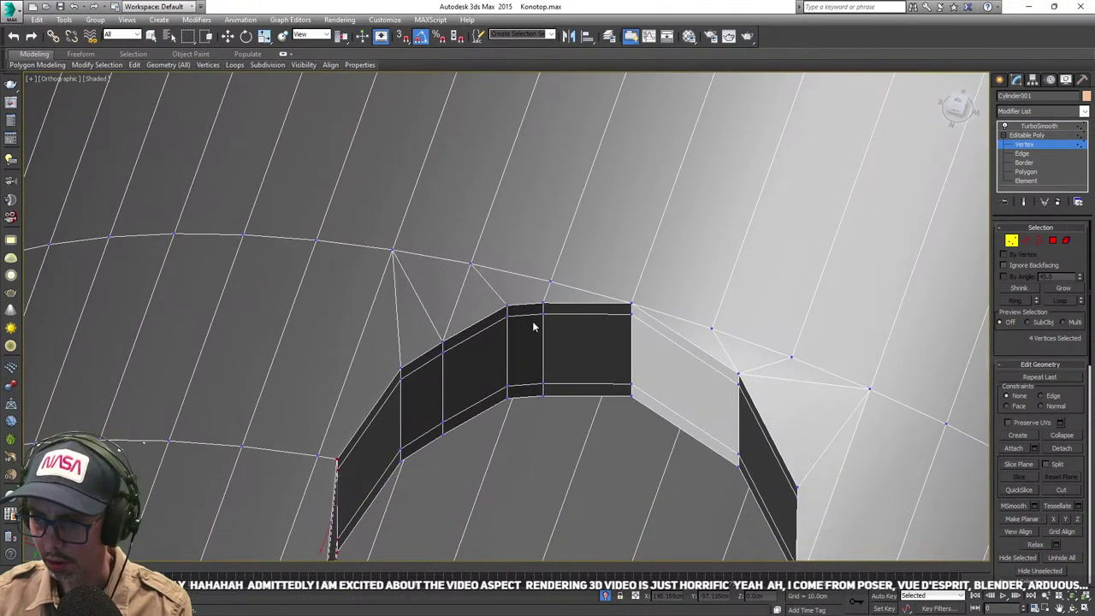
{"action": "left_click", "coordinate": [543, 304]}
{"action": "left_click", "coordinate": [507, 305]}
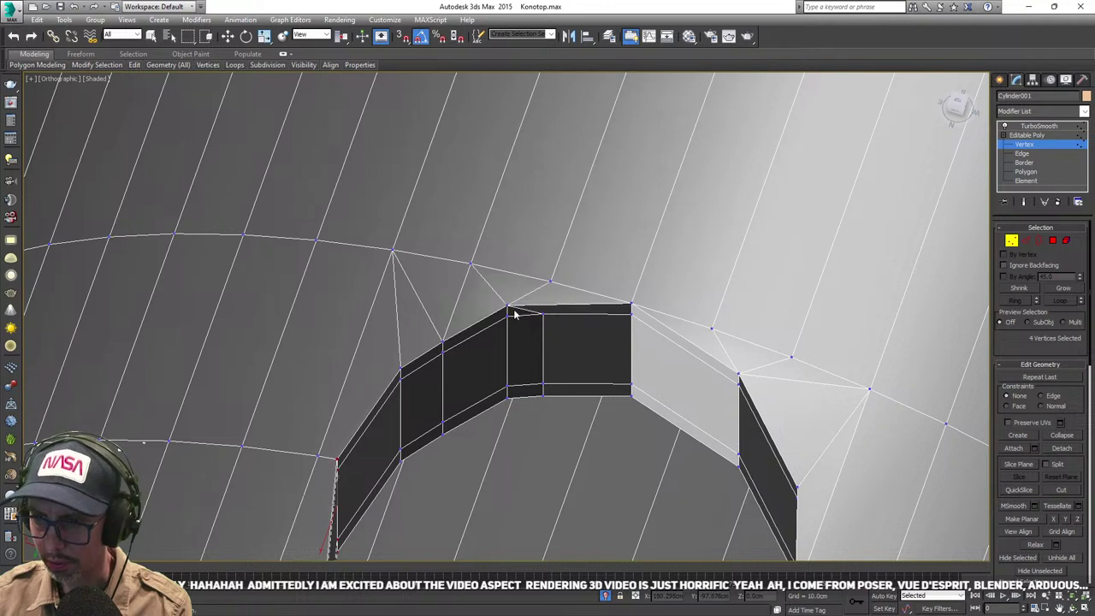
{"action": "left_click_drag", "start_coordinate": [543, 314], "coordinate": [541, 387]}
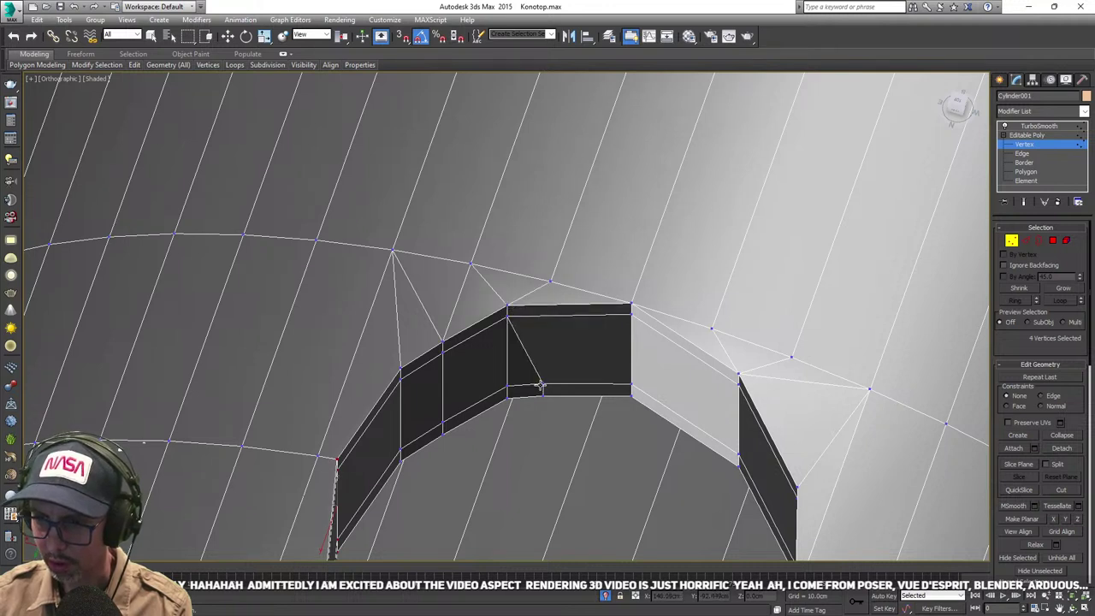
{"action": "left_click", "coordinate": [543, 384]}
{"action": "left_click", "coordinate": [508, 386]}
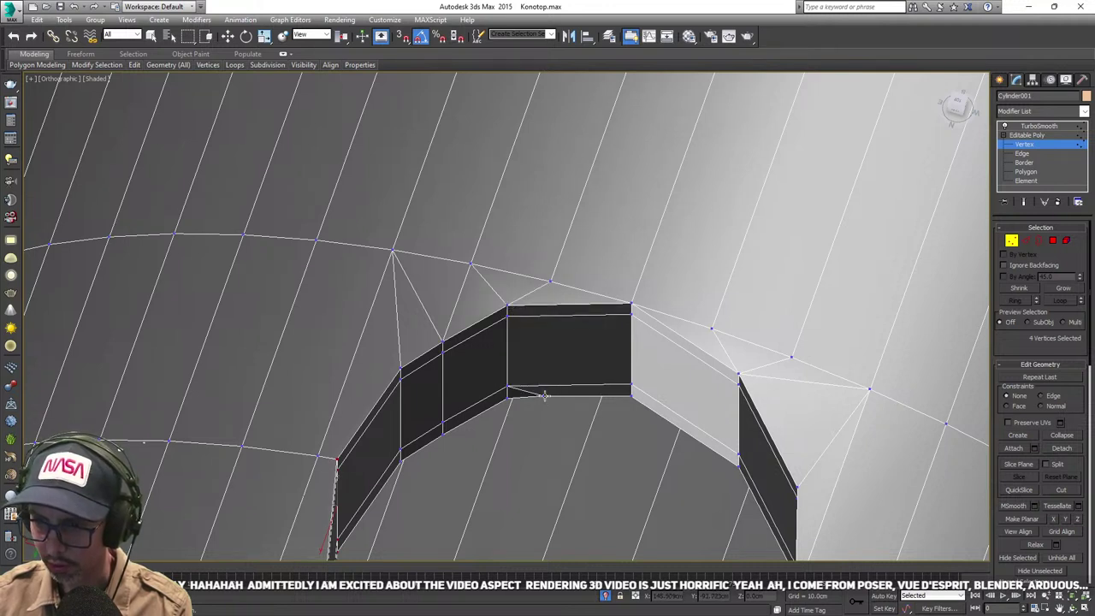
{"action": "left_click", "coordinate": [544, 396]}
{"action": "left_click", "coordinate": [508, 398]}
- Target-weld the extra column beside the wall column selected in red onto the panel's corner nearest that selection
{"action": "middle_click_drag", "start_coordinate": [519, 397], "coordinate": [489, 358], "text": "alt"}
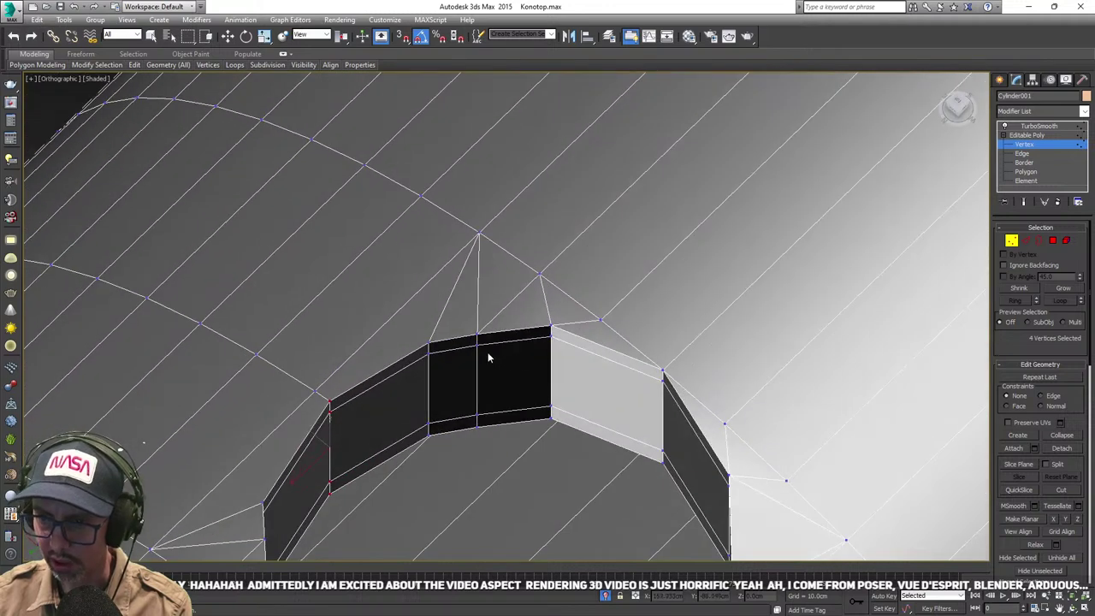
{"action": "left_click", "coordinate": [428, 343]}
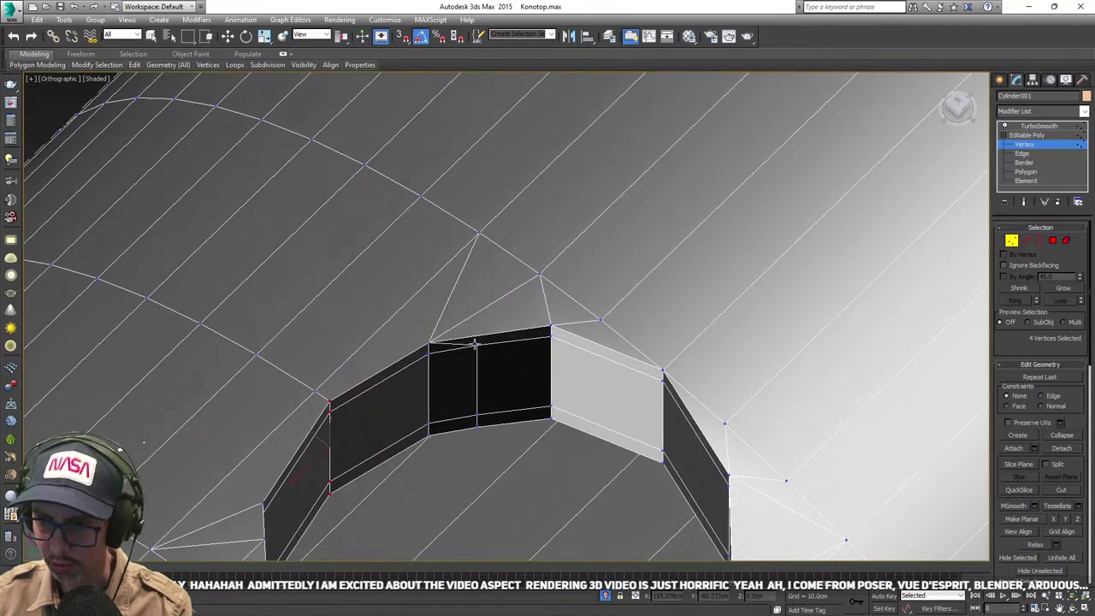
{"action": "left_click", "coordinate": [430, 353]}
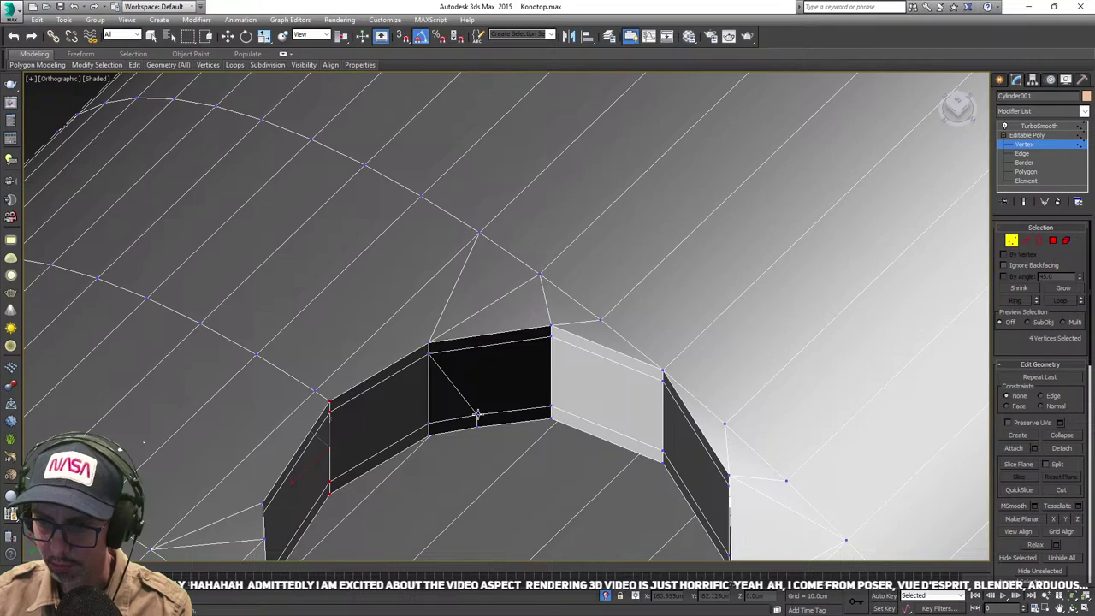
{"action": "left_click", "coordinate": [428, 424]}
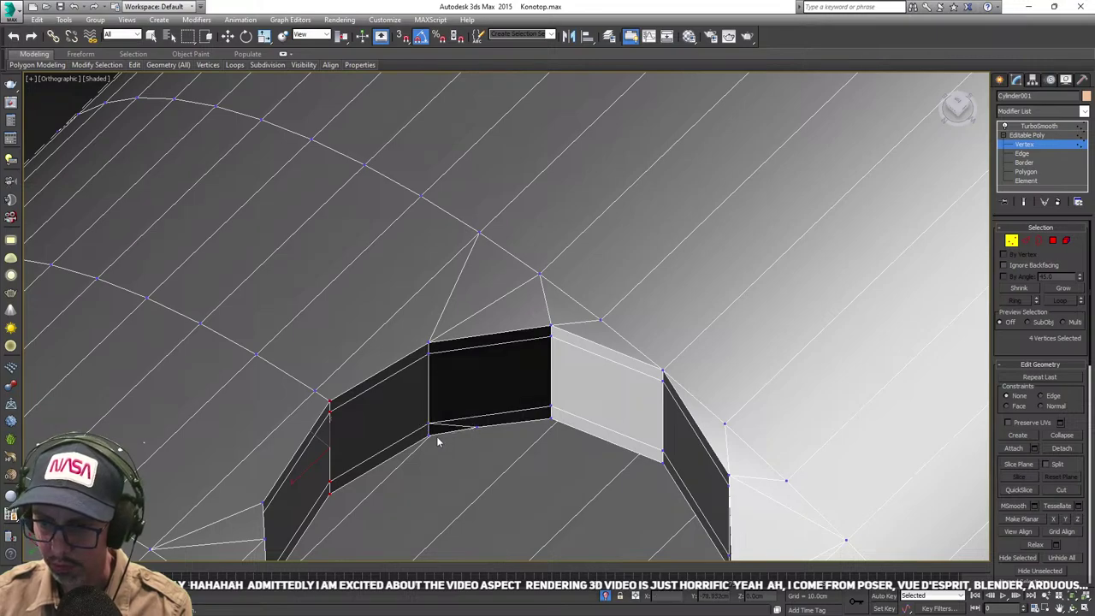
{"action": "left_click", "coordinate": [429, 435]}
- Target-weld the dark wall panel's extra vertex column onto its nearer corner column, shared with the light panel, from rim to floor
{"action": "scroll", "coordinate": [466, 427], "scroll_direction": "down", "scroll_amount": 3}
{"action": "middle_click_drag", "start_coordinate": [505, 416], "coordinate": [497, 384]}
{"action": "scroll", "coordinate": [479, 334], "scroll_direction": "up", "scroll_amount": 4}
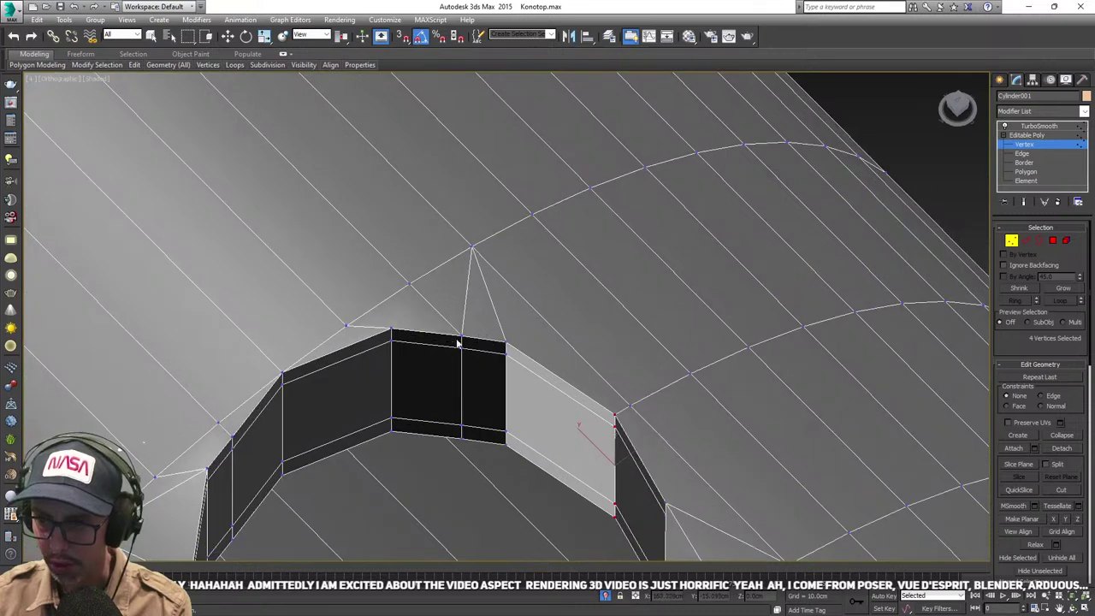
{"action": "left_click", "coordinate": [503, 344]}
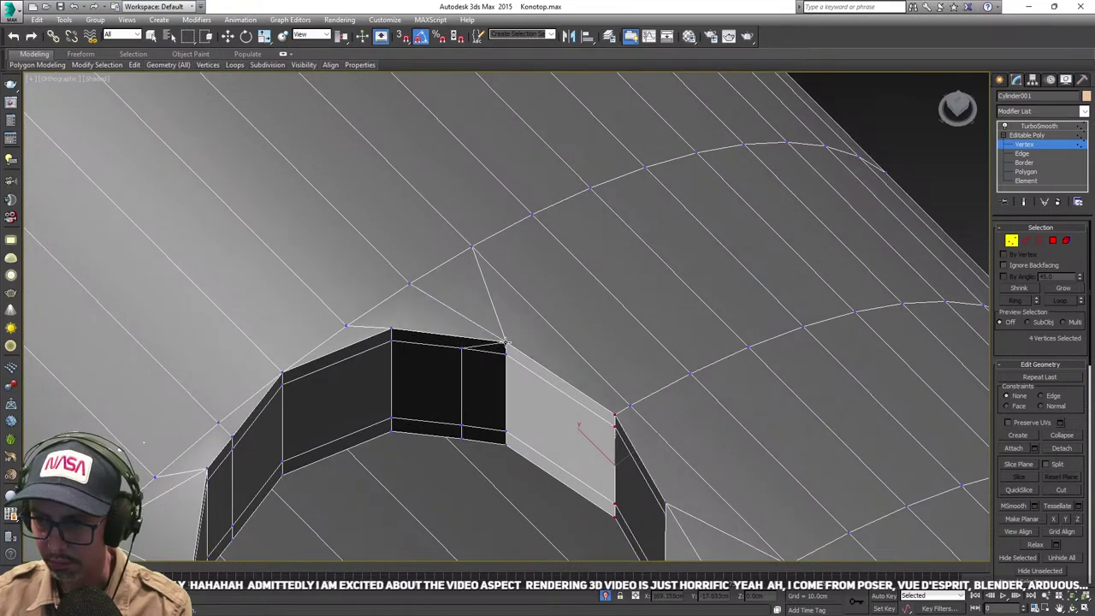
{"action": "left_click", "coordinate": [505, 354]}
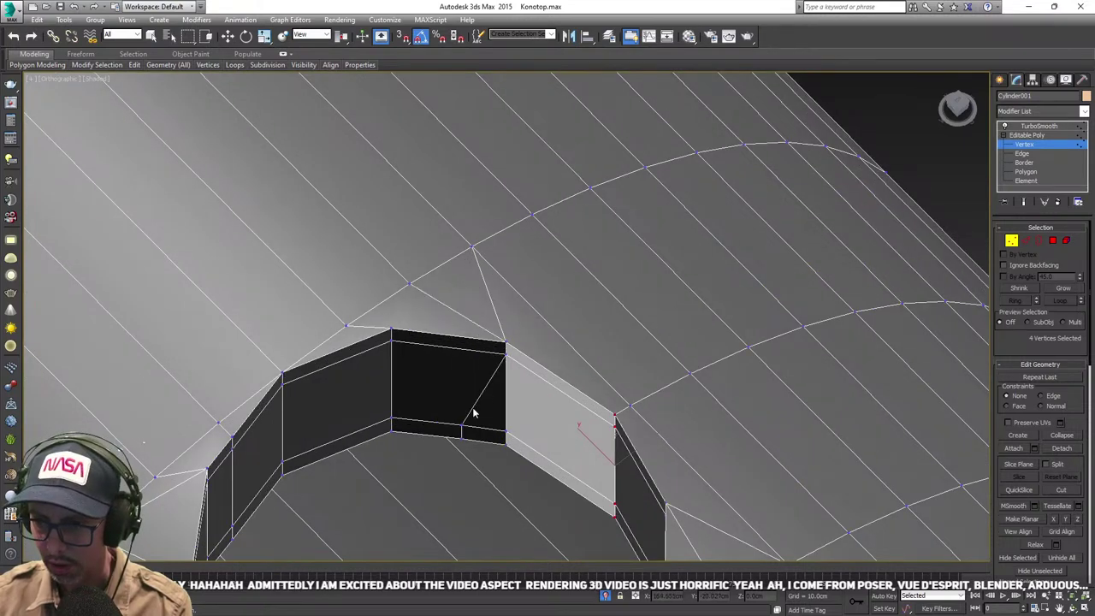
{"action": "left_click", "coordinate": [505, 433]}
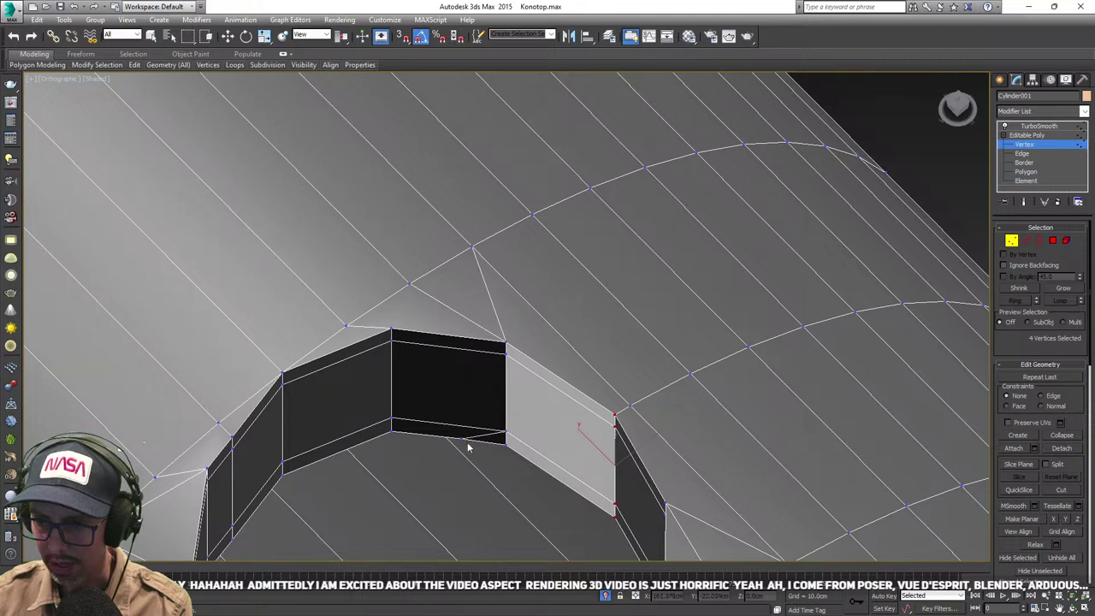
{"action": "scroll", "coordinate": [503, 443], "scroll_direction": "down", "scroll_amount": 3}
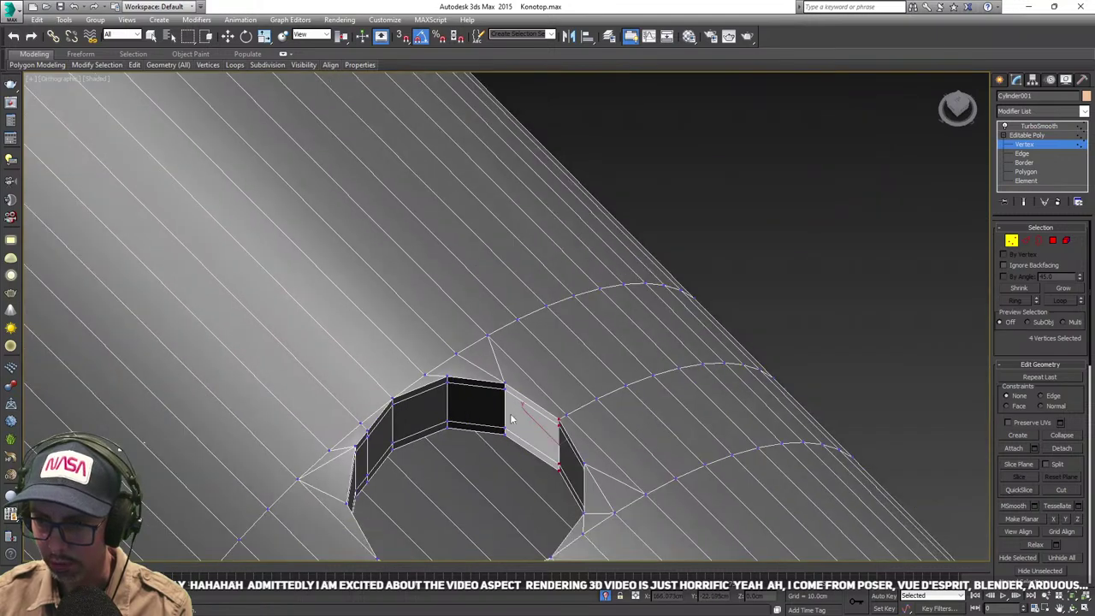
- Target-weld the four extra-column vertices of the black panel on the hole's opposite side onto that panel's nearer corner column
{"action": "middle_click_drag", "start_coordinate": [504, 427], "coordinate": [504, 325], "text": "alt"}
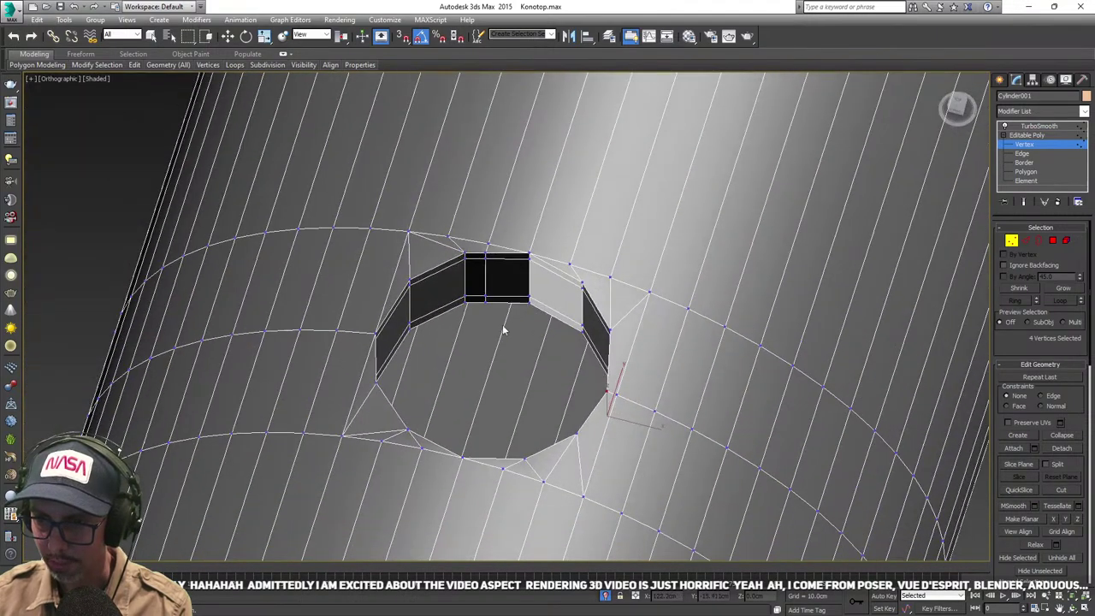
{"action": "scroll", "coordinate": [475, 324], "scroll_direction": "up", "scroll_amount": 4}
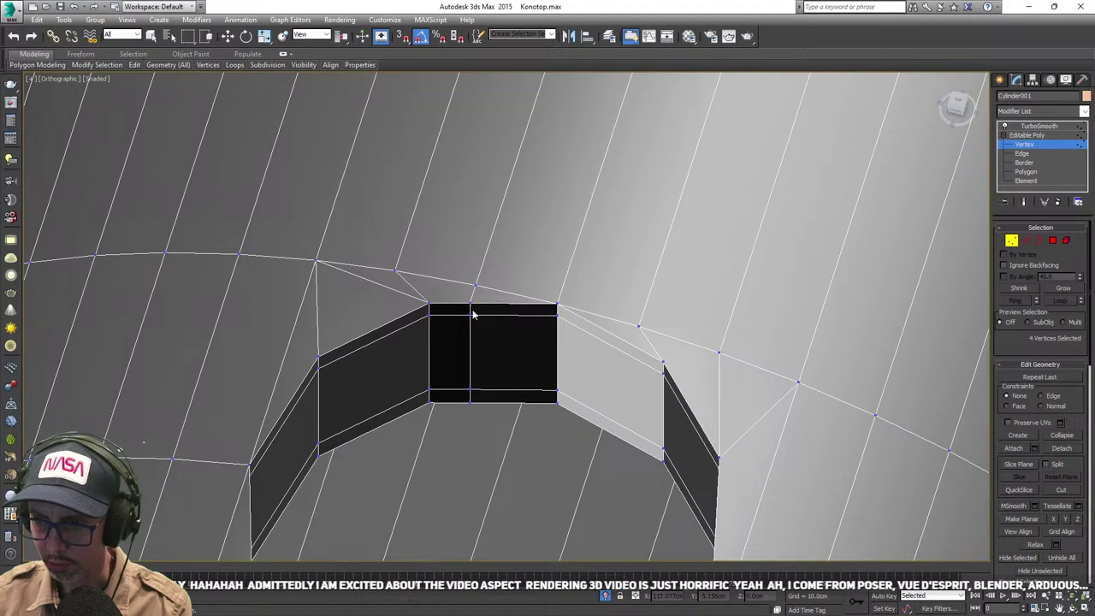
{"action": "left_click", "coordinate": [432, 313]}
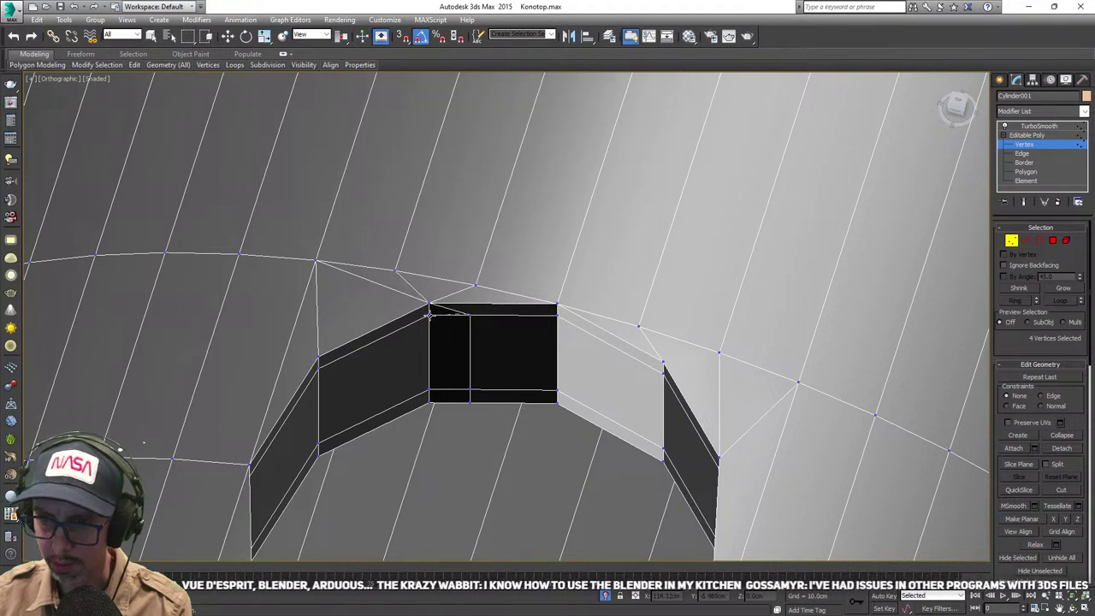
{"action": "left_click", "coordinate": [431, 394]}
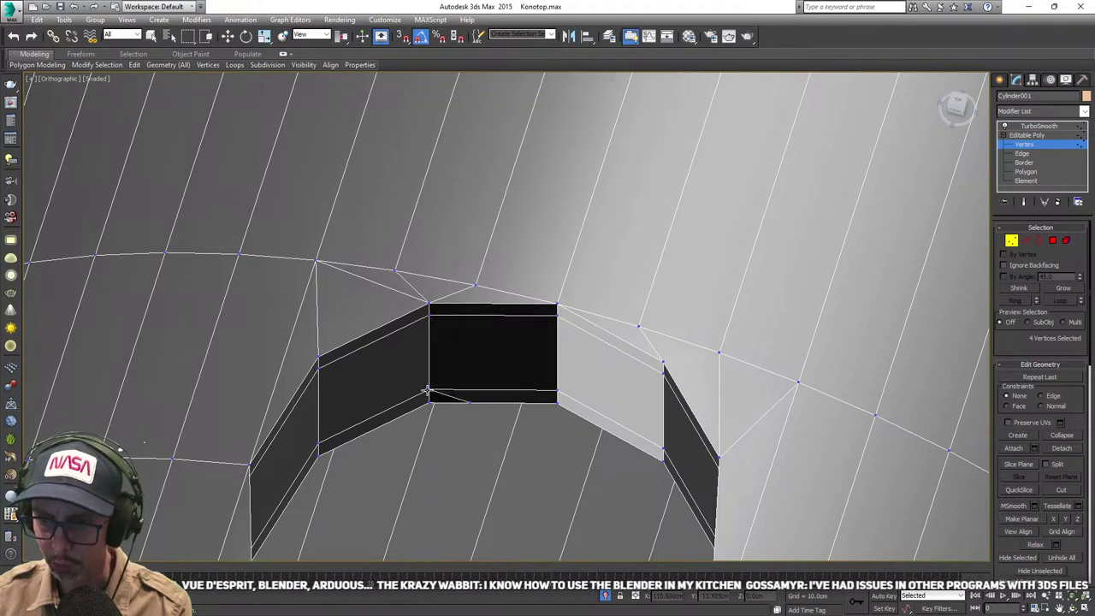
{"action": "left_click", "coordinate": [430, 403]}
{"action": "scroll", "coordinate": [440, 397], "scroll_direction": "down", "scroll_amount": 5}
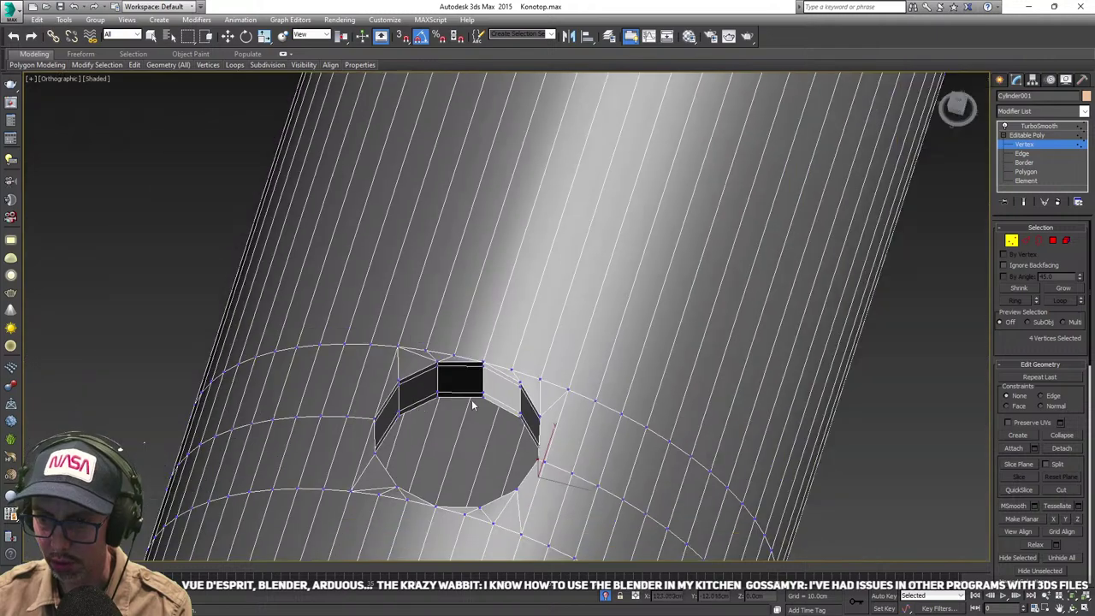
- Check the welded hole from several angles, then return to the TurboSmooth level and examine the smoothed mesh around it
{"action": "middle_click_drag", "start_coordinate": [472, 400], "coordinate": [462, 401], "text": "alt"}
{"action": "middle_click_drag", "start_coordinate": [486, 360], "coordinate": [446, 352], "text": "alt"}
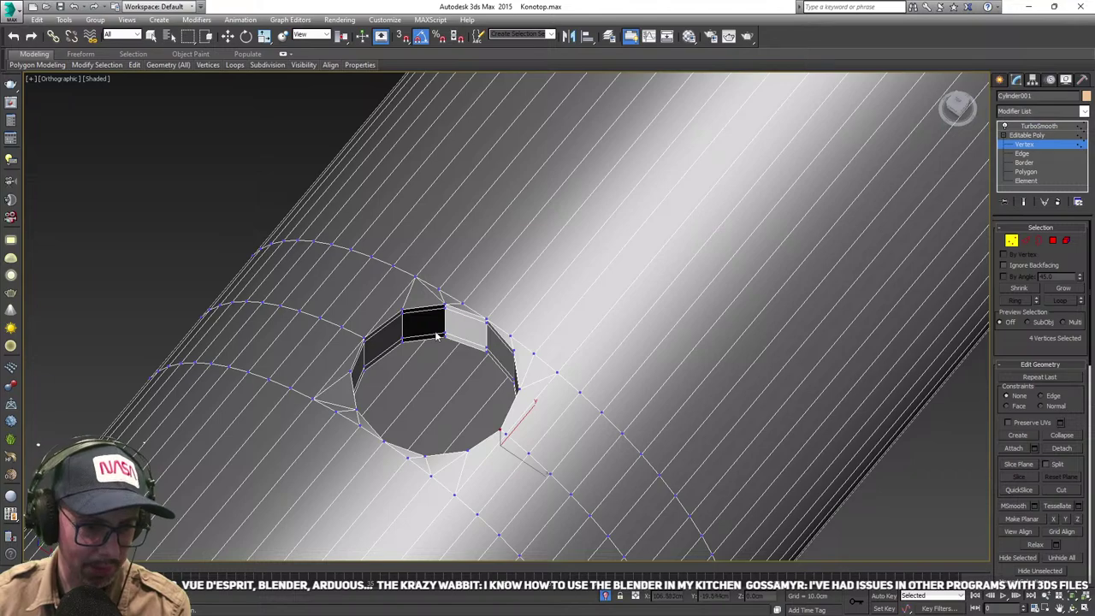
{"action": "mouse_move", "coordinate": [437, 335]}
{"action": "middle_mouse_down", "text": "alt"}
{"action": "mouse_move", "coordinate": [425, 323]}
{"action": "mouse_move", "coordinate": [434, 346]}
{"action": "mouse_move", "coordinate": [467, 332]}
{"action": "mouse_move", "coordinate": [435, 345]}
{"action": "mouse_move", "coordinate": [455, 350]}
{"action": "mouse_move", "coordinate": [440, 367]}
{"action": "mouse_move", "coordinate": [448, 324]}
{"action": "middle_mouse_up", "text": "alt"}
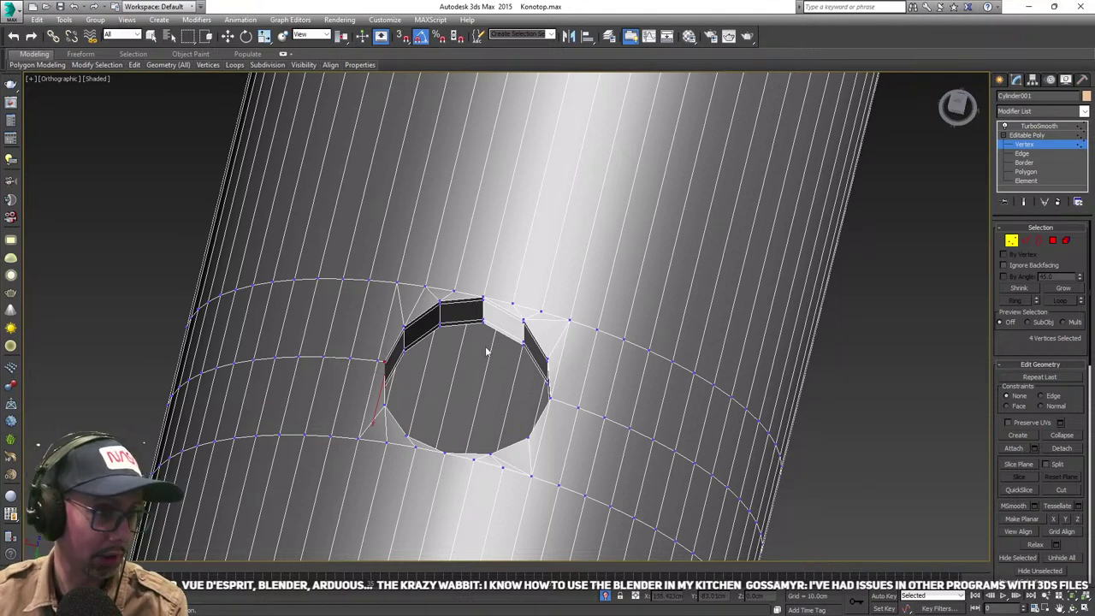
{"action": "middle_click_drag", "start_coordinate": [486, 351], "coordinate": [455, 327], "text": "alt"}
{"action": "scroll", "coordinate": [451, 317], "scroll_direction": "up", "scroll_amount": 3}
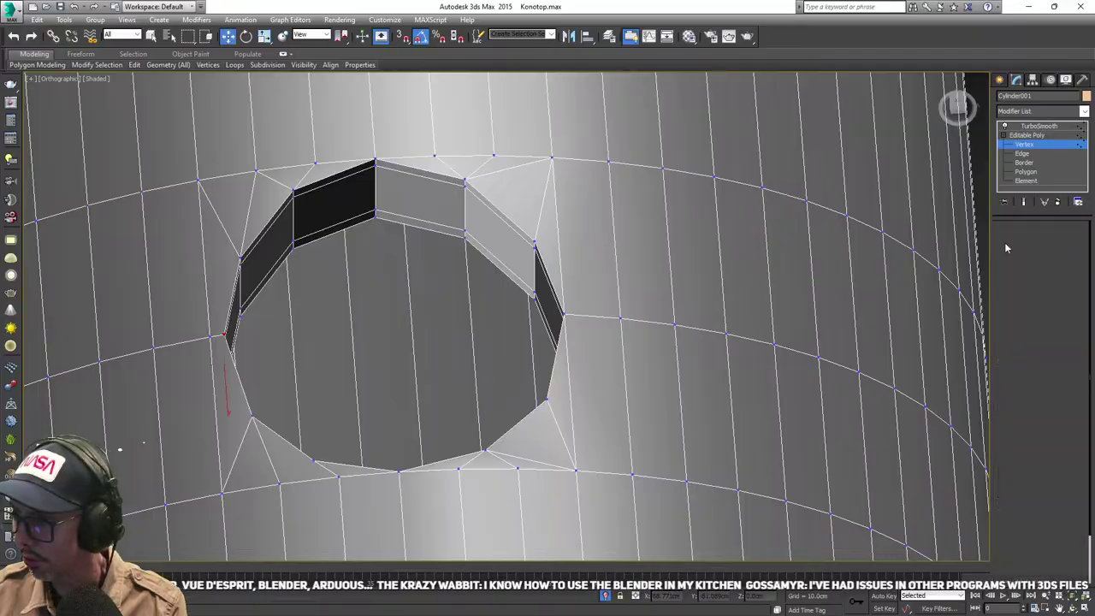
{"action": "left_click", "coordinate": [1047, 127]}
{"action": "mouse_move", "coordinate": [659, 253]}
{"action": "middle_mouse_down", "text": "alt"}
{"action": "mouse_move", "coordinate": [621, 260]}
{"action": "mouse_move", "coordinate": [496, 335]}
{"action": "mouse_move", "coordinate": [472, 318]}
{"action": "mouse_move", "coordinate": [488, 359]}
{"action": "mouse_move", "coordinate": [452, 374]}
{"action": "mouse_move", "coordinate": [466, 292]}
{"action": "mouse_move", "coordinate": [476, 329]}
{"action": "mouse_move", "coordinate": [469, 313]}
{"action": "middle_mouse_up", "text": "alt"}
{"action": "key", "text": "F3"}
{"action": "key", "text": "F3"}
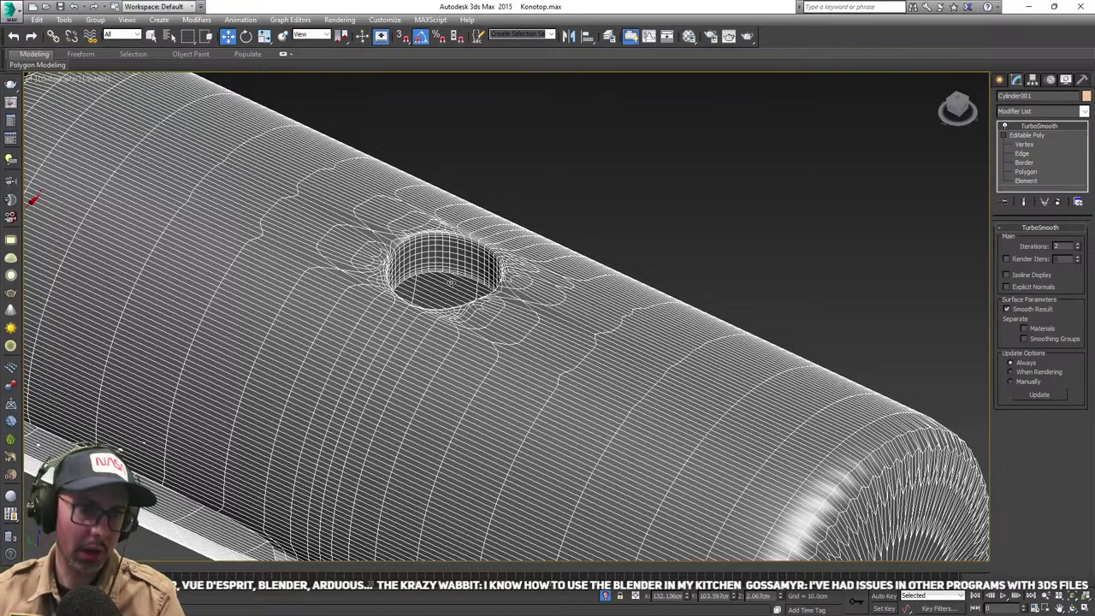
{"action": "middle_click_drag", "start_coordinate": [439, 265], "coordinate": [364, 307]}
{"action": "middle_click_drag", "start_coordinate": [405, 275], "coordinate": [399, 244]}
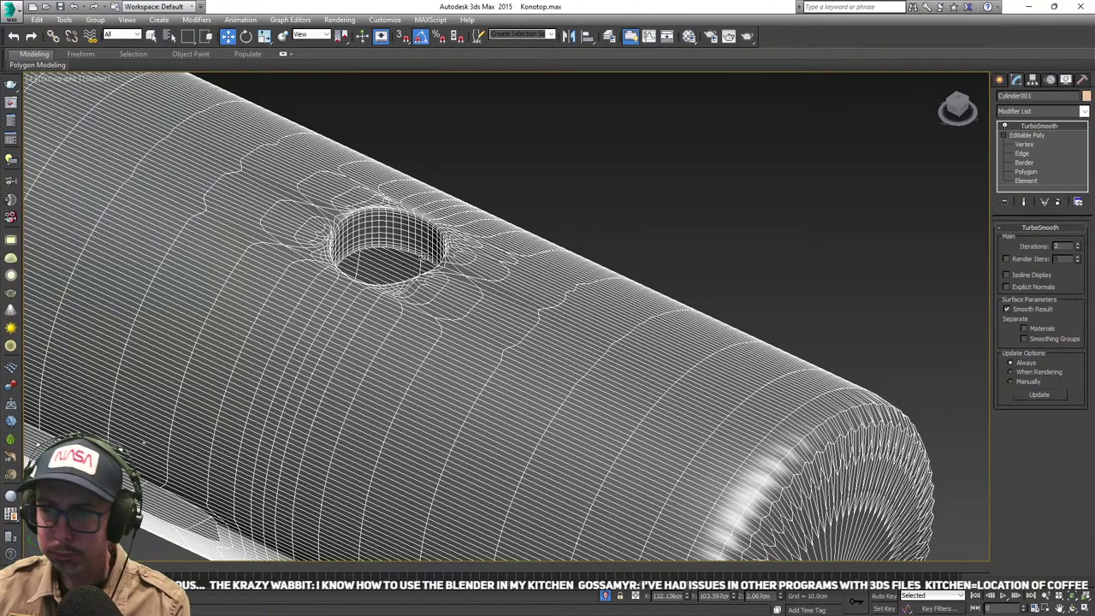
- Examine the whole smoothed cylinder in wireframe display
{"action": "scroll", "coordinate": [428, 266], "scroll_direction": "down", "scroll_amount": 2}
{"action": "middle_click_drag", "start_coordinate": [445, 281], "coordinate": [515, 289]}
{"action": "scroll", "coordinate": [513, 289], "scroll_direction": "up", "scroll_amount": 1}
{"action": "key", "text": "F3"}
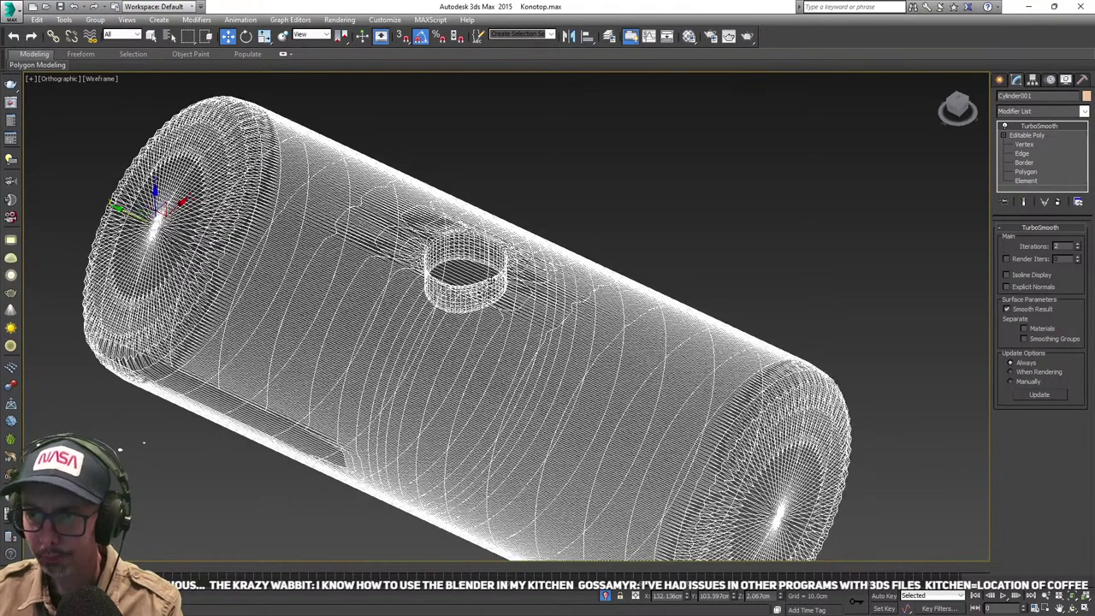
{"action": "scroll", "coordinate": [505, 288], "scroll_direction": "up", "scroll_amount": 1}
{"action": "key", "text": "z"}
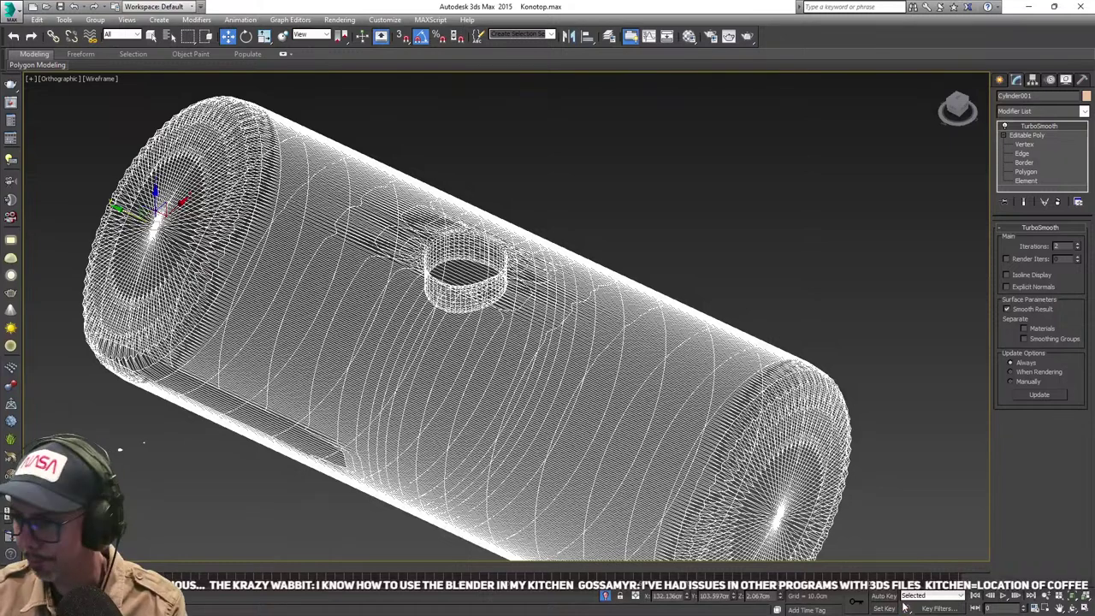
- Exit isolation, restore shaded display and deselect the cylinder to examine its smoothed surface and hole within the full model
{"action": "left_click", "coordinate": [606, 595]}
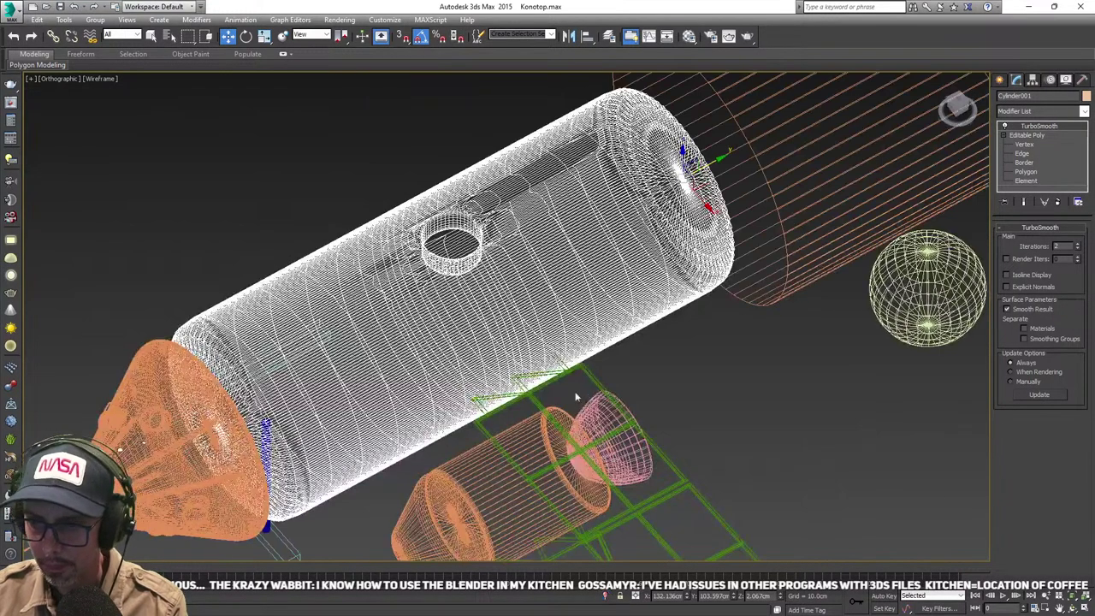
{"action": "middle_click_drag", "start_coordinate": [575, 396], "coordinate": [596, 389]}
{"action": "key", "text": "F3"}
{"action": "left_click", "coordinate": [679, 373]}
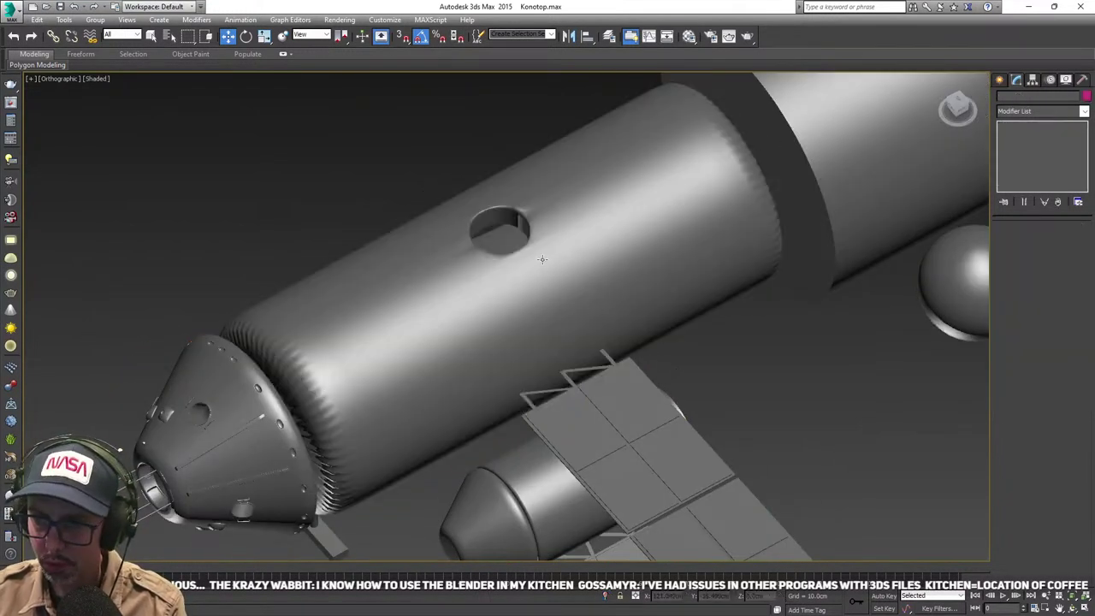
{"action": "middle_click_drag", "start_coordinate": [496, 265], "coordinate": [477, 279], "text": "alt"}
{"action": "scroll", "coordinate": [477, 278], "scroll_direction": "down", "scroll_amount": 3}
{"action": "scroll", "coordinate": [521, 314], "scroll_direction": "up", "scroll_amount": 4}
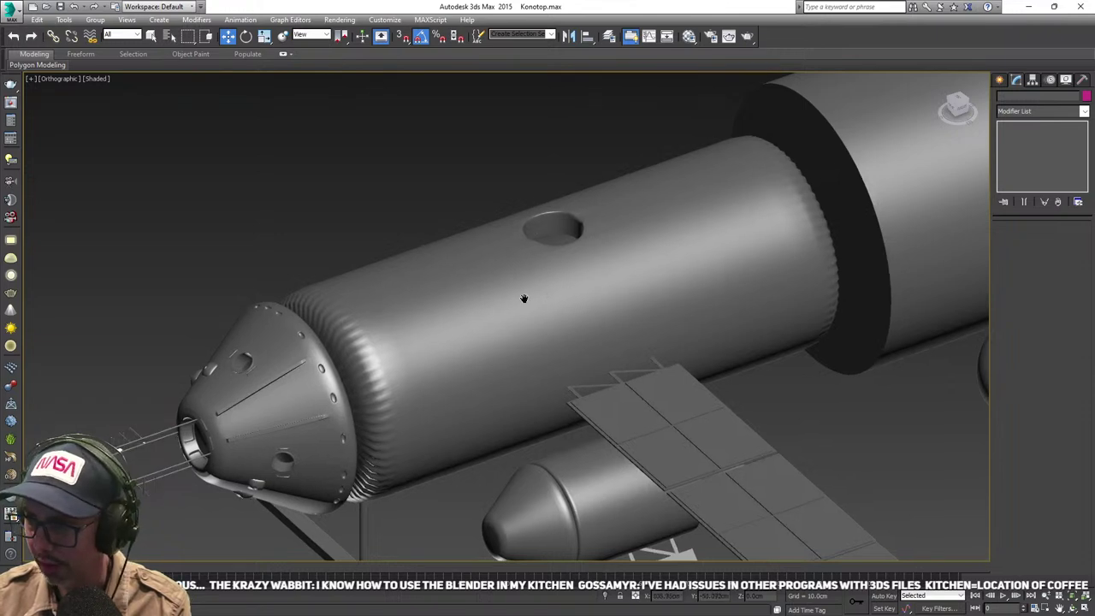
{"action": "middle_click_drag", "start_coordinate": [526, 298], "coordinate": [446, 314]}
- Reselect the cylinder with the hole, enter its Edge sub-object level and isolate it
{"action": "left_click", "coordinate": [445, 313]}
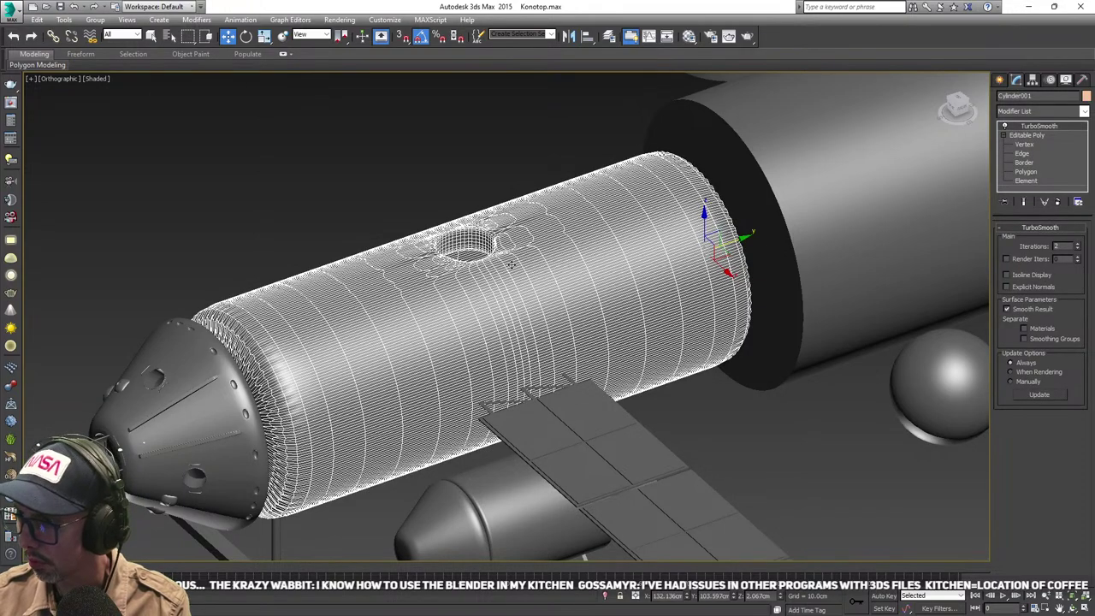
{"action": "middle_click_drag", "start_coordinate": [512, 265], "coordinate": [576, 288]}
{"action": "scroll", "coordinate": [560, 274], "scroll_direction": "up", "scroll_amount": 3}
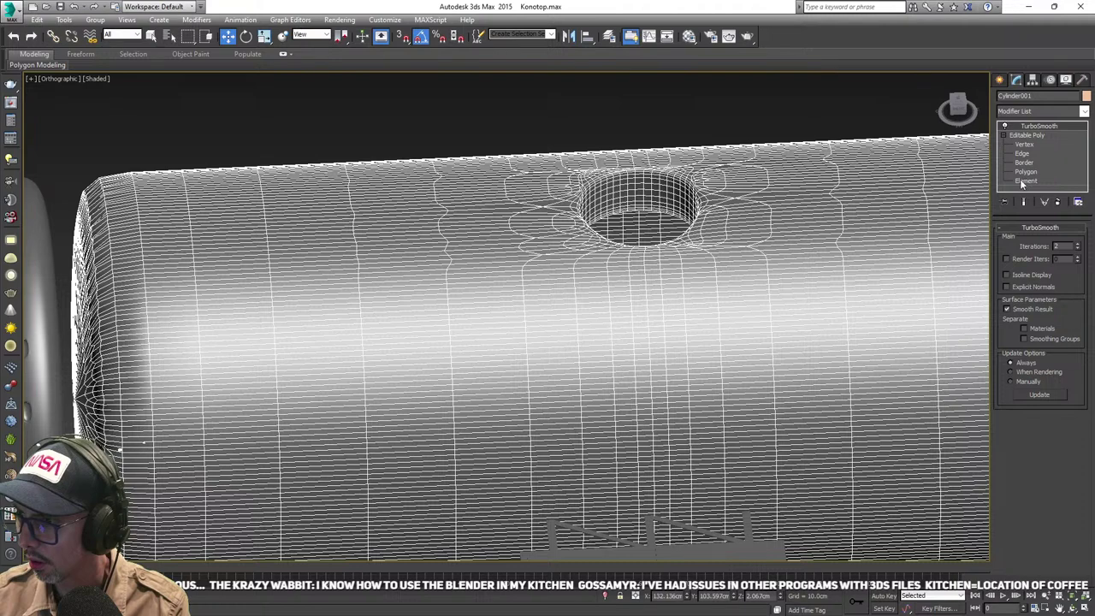
{"action": "left_click", "coordinate": [1024, 181]}
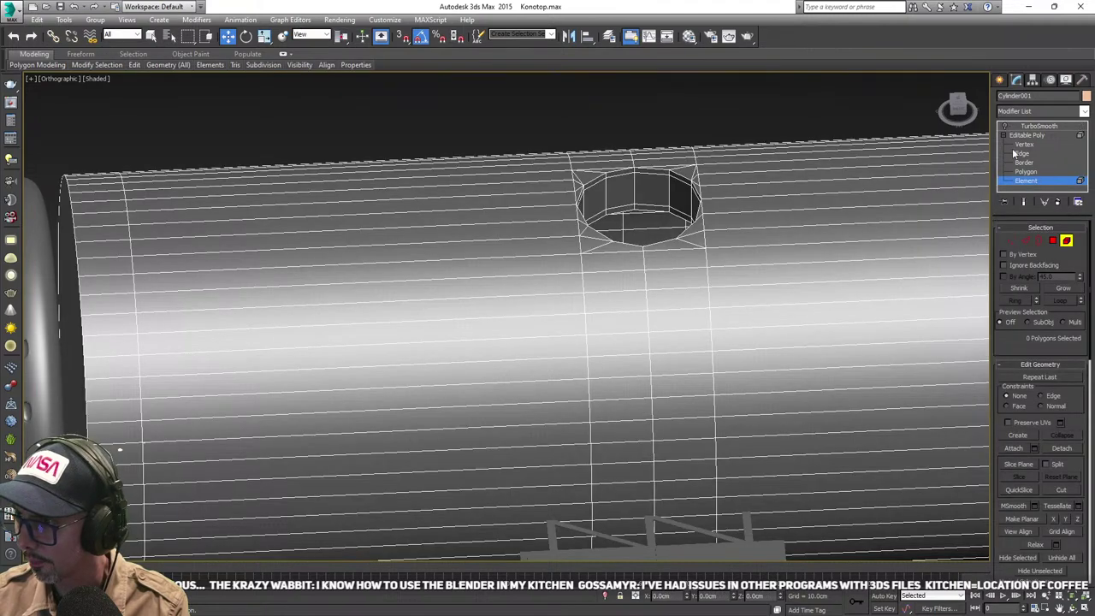
{"action": "middle_click_drag", "start_coordinate": [707, 244], "coordinate": [703, 222], "text": "alt"}
{"action": "left_click", "coordinate": [1024, 241]}
{"action": "scroll", "coordinate": [501, 246], "scroll_direction": "down", "scroll_amount": 3}
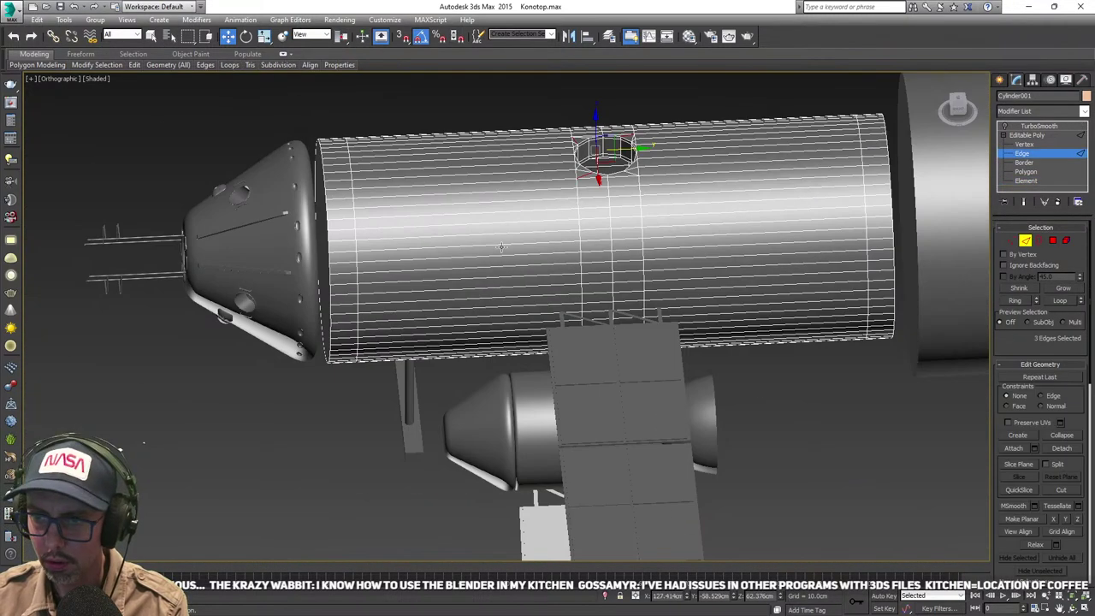
{"action": "middle_click_drag", "start_coordinate": [485, 287], "coordinate": [482, 289], "text": "alt"}
{"action": "key", "text": "alt+q"}
{"action": "scroll", "coordinate": [457, 250], "scroll_direction": "down", "scroll_amount": 8}
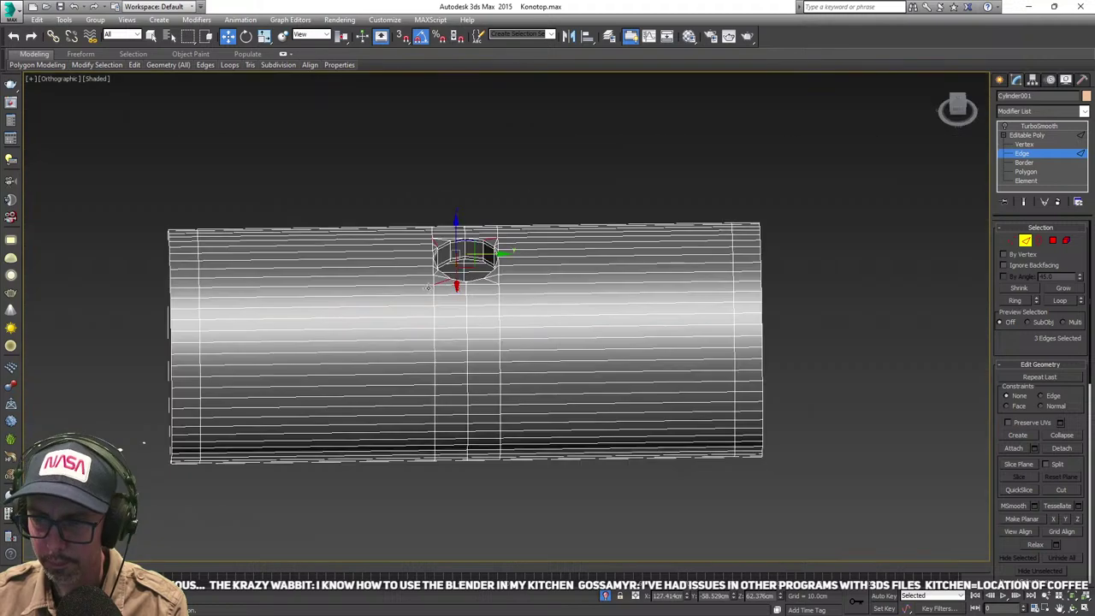
- Connect the 64 lengthwise edges between the cone-side end loop and the hole's nearest loop with 1 segment
{"action": "left_click_drag", "start_coordinate": [328, 182], "coordinate": [306, 479]}
{"action": "right_click", "coordinate": [357, 171]}
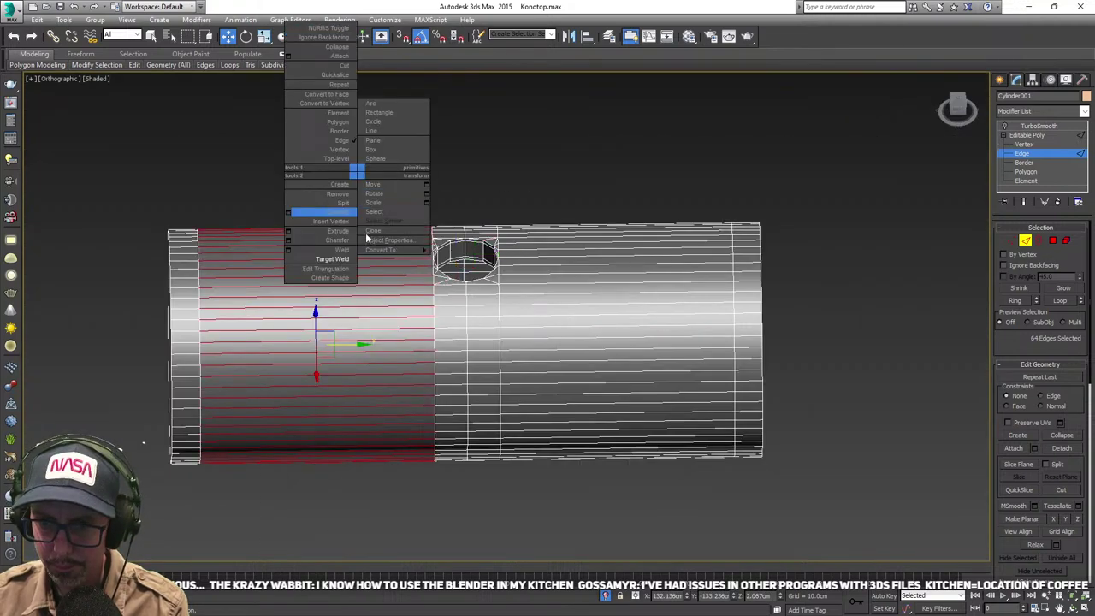
{"action": "left_click", "coordinate": [289, 212]}
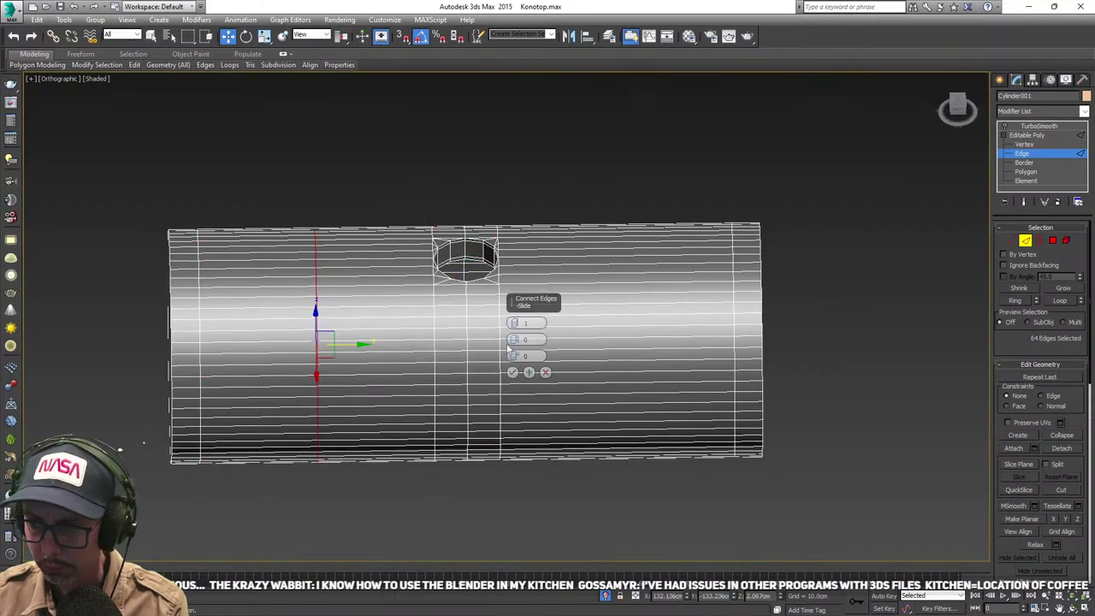
{"action": "scroll", "coordinate": [505, 342], "scroll_direction": "up", "scroll_amount": 6}
{"action": "left_click", "coordinate": [512, 372]}
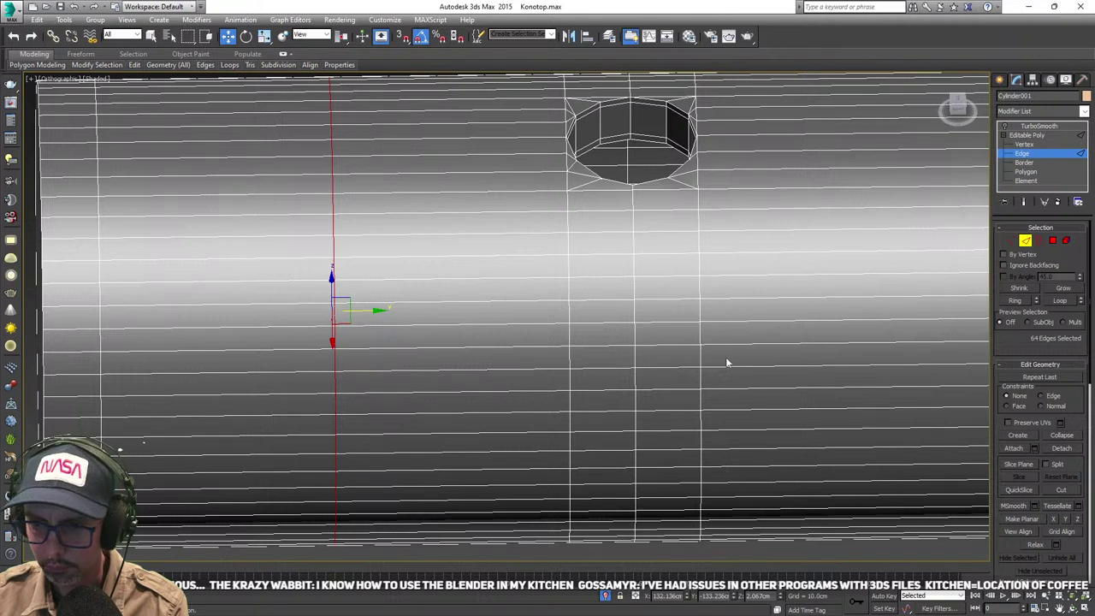
- Chamfer the new edge loop into two closely spaced parallel loops around the cylinder
{"action": "middle_click_drag", "start_coordinate": [726, 362], "coordinate": [945, 365], "text": "alt"}
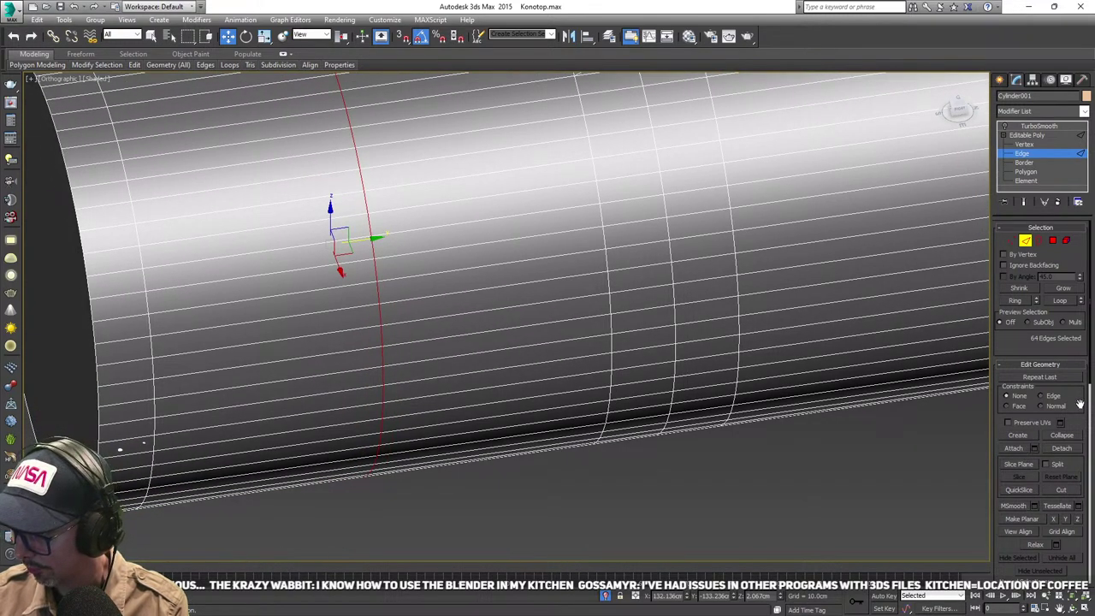
{"action": "scroll", "coordinate": [1079, 403], "scroll_direction": "down", "scroll_amount": 5}
{"action": "left_click", "coordinate": [1017, 438]}
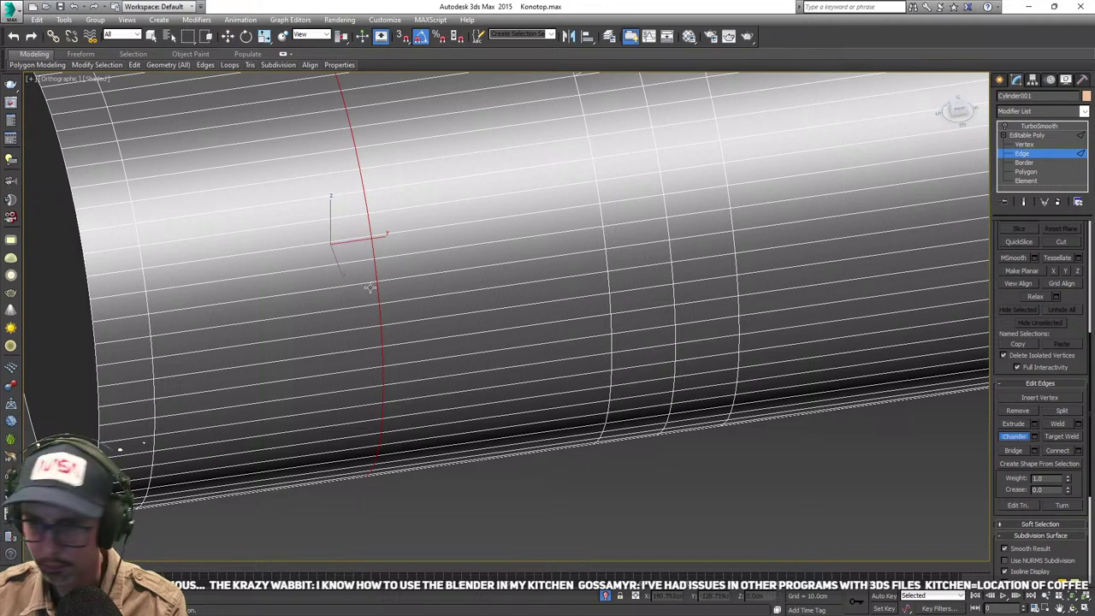
{"action": "left_click_drag", "start_coordinate": [373, 267], "coordinate": [377, 259]}
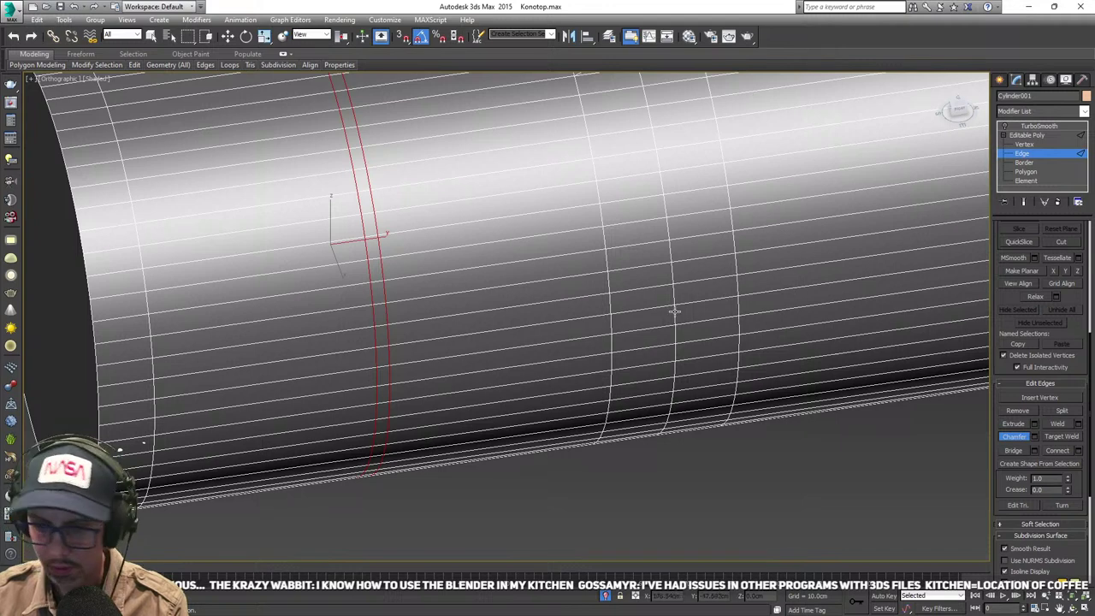
- Select the ring of short edges between the two chamfered loops and convert it to a polygon selection of the narrow band
{"action": "middle_click_drag", "start_coordinate": [674, 312], "coordinate": [618, 352]}
{"action": "left_click", "coordinate": [324, 277]}
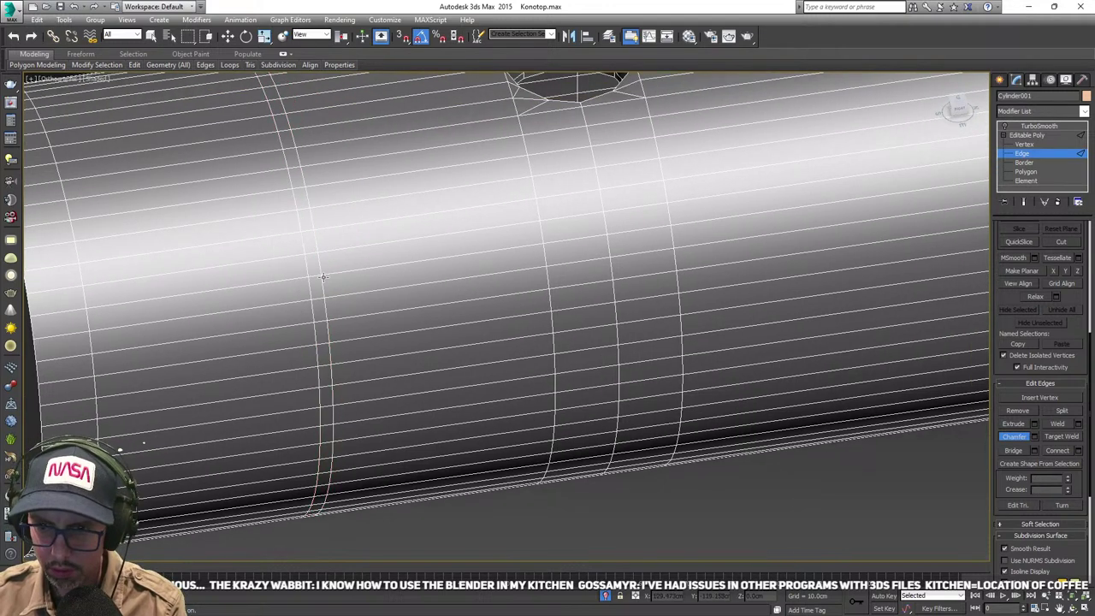
{"action": "double_click", "coordinate": [319, 276]}
{"action": "right_click", "coordinate": [343, 277]}
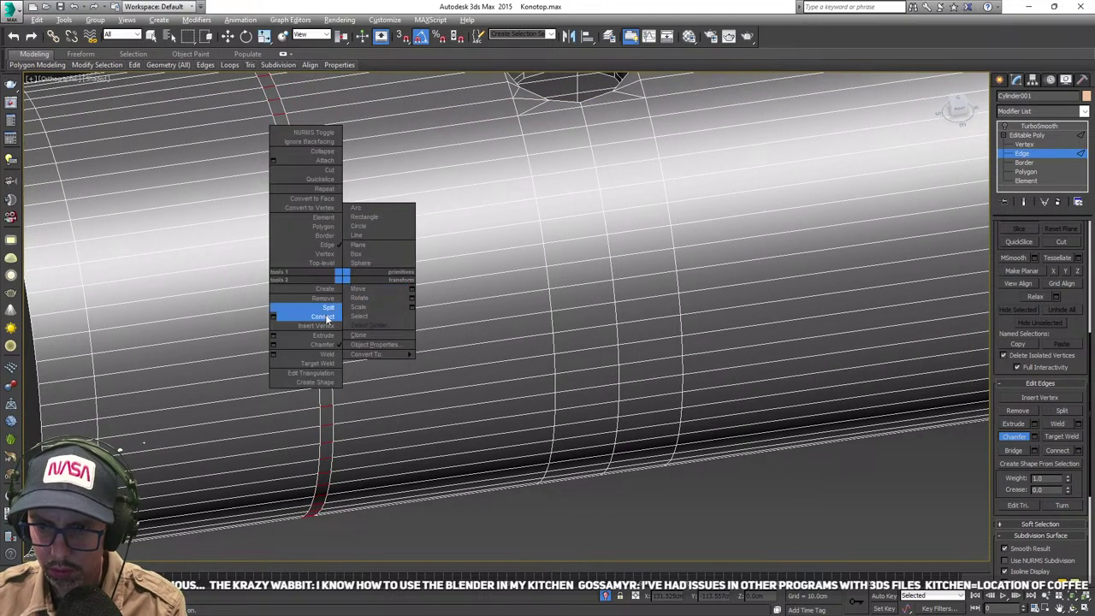
{"action": "left_click", "coordinate": [1087, 251]}
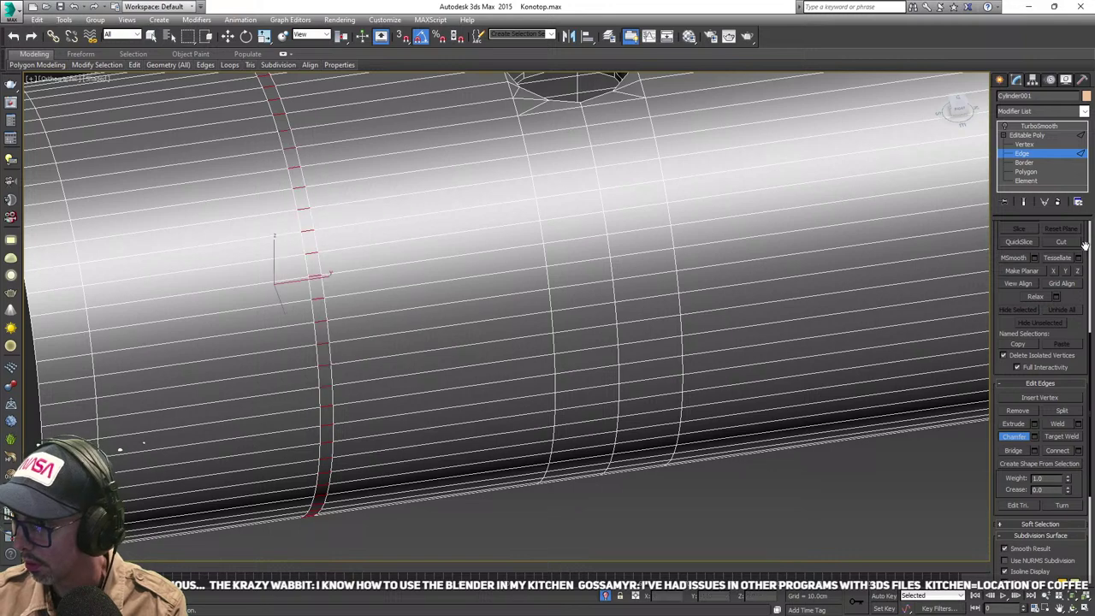
{"action": "scroll", "coordinate": [1083, 239], "scroll_direction": "up", "scroll_amount": 3}
{"action": "left_click", "coordinate": [1055, 241], "text": "ctrl"}
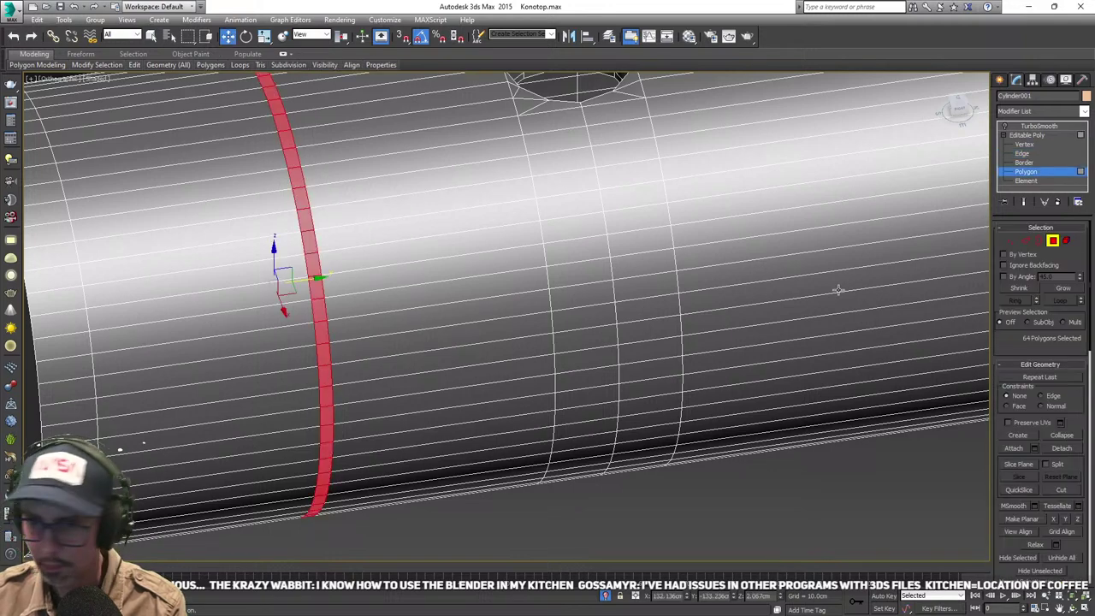
{"action": "middle_click_drag", "start_coordinate": [413, 294], "coordinate": [530, 299], "text": "alt"}
{"action": "scroll", "coordinate": [531, 299], "scroll_direction": "up", "scroll_amount": 4}
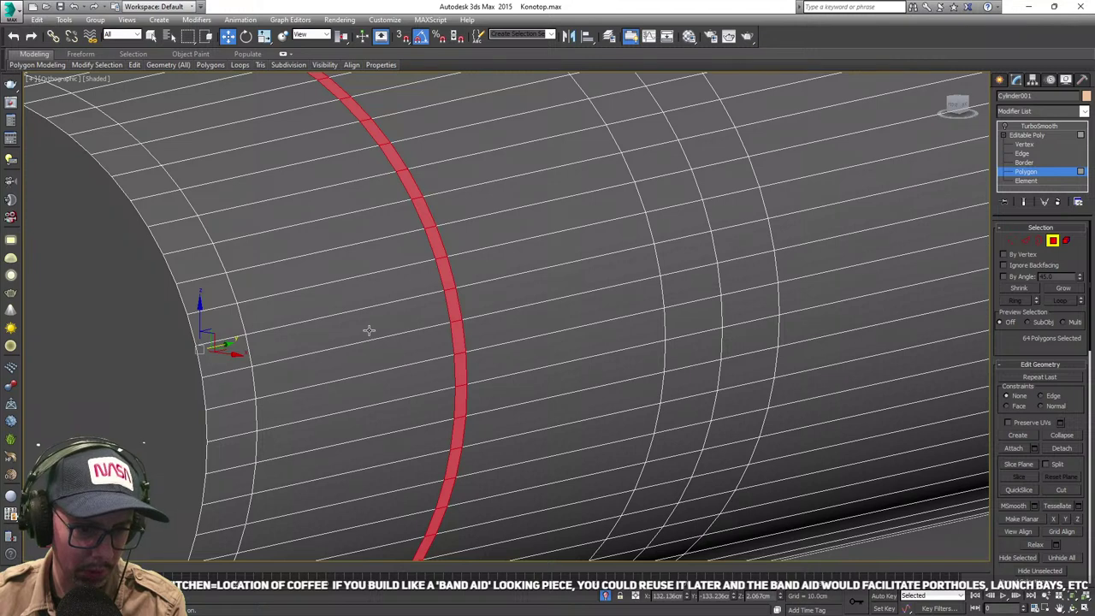
{"action": "middle_click_drag", "start_coordinate": [369, 331], "coordinate": [311, 324]}
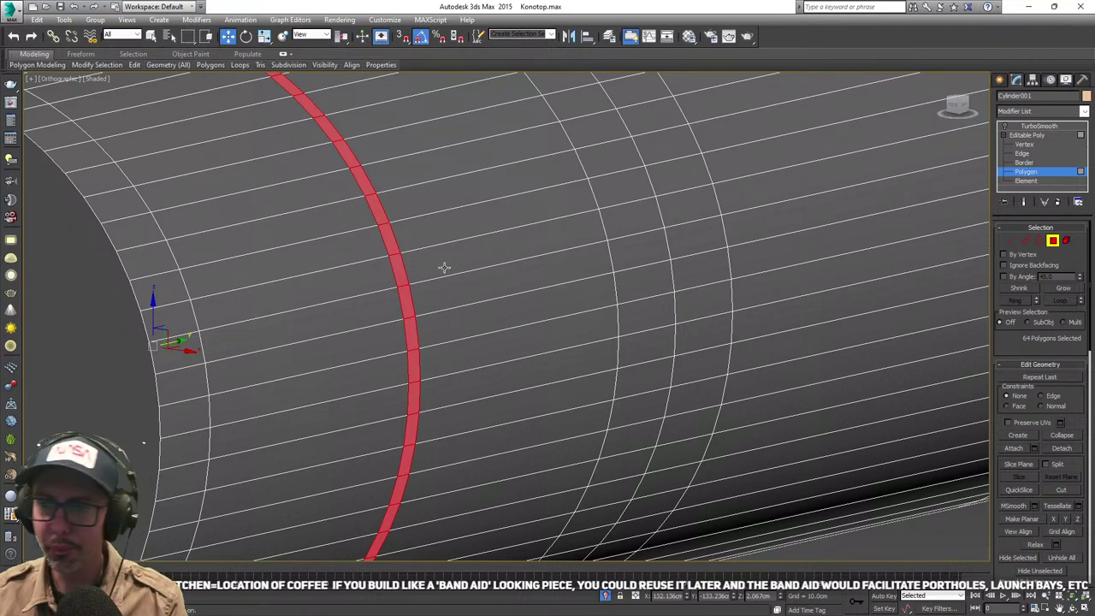
{"action": "middle_click_drag", "start_coordinate": [442, 268], "coordinate": [495, 294]}
{"action": "scroll", "coordinate": [500, 291], "scroll_direction": "down", "scroll_amount": 8}
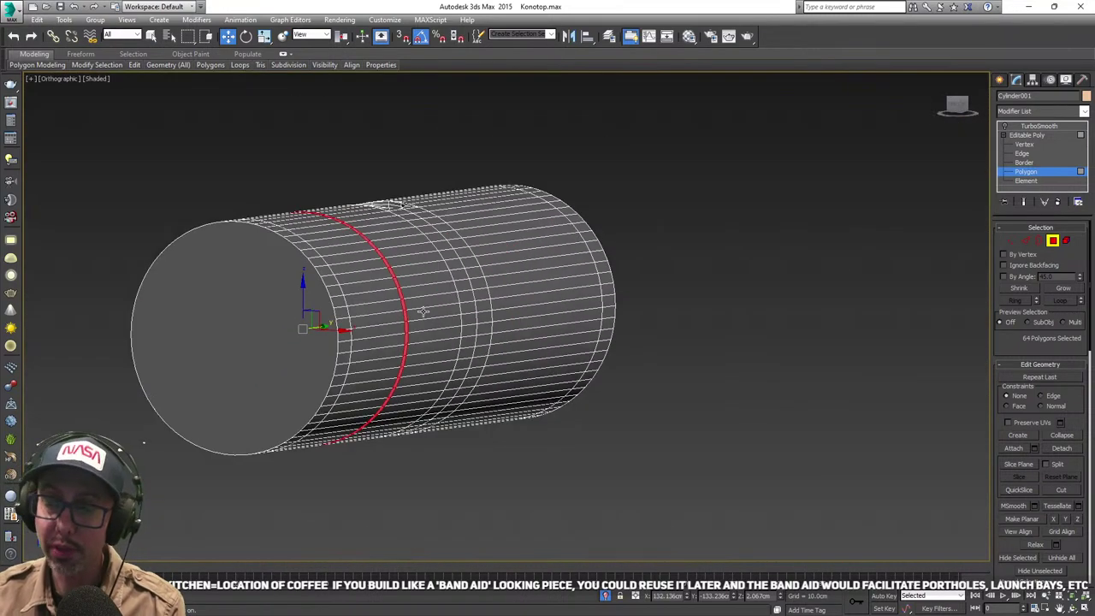
{"action": "scroll", "coordinate": [414, 308], "scroll_direction": "up", "scroll_amount": 3}
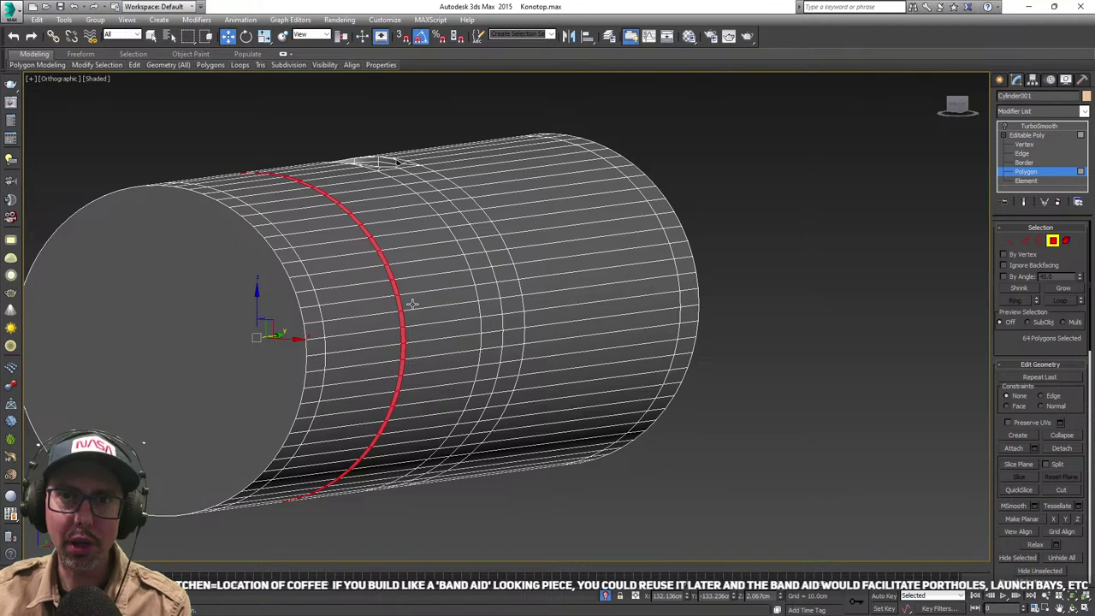
{"action": "scroll", "coordinate": [419, 303], "scroll_direction": "up", "scroll_amount": 3}
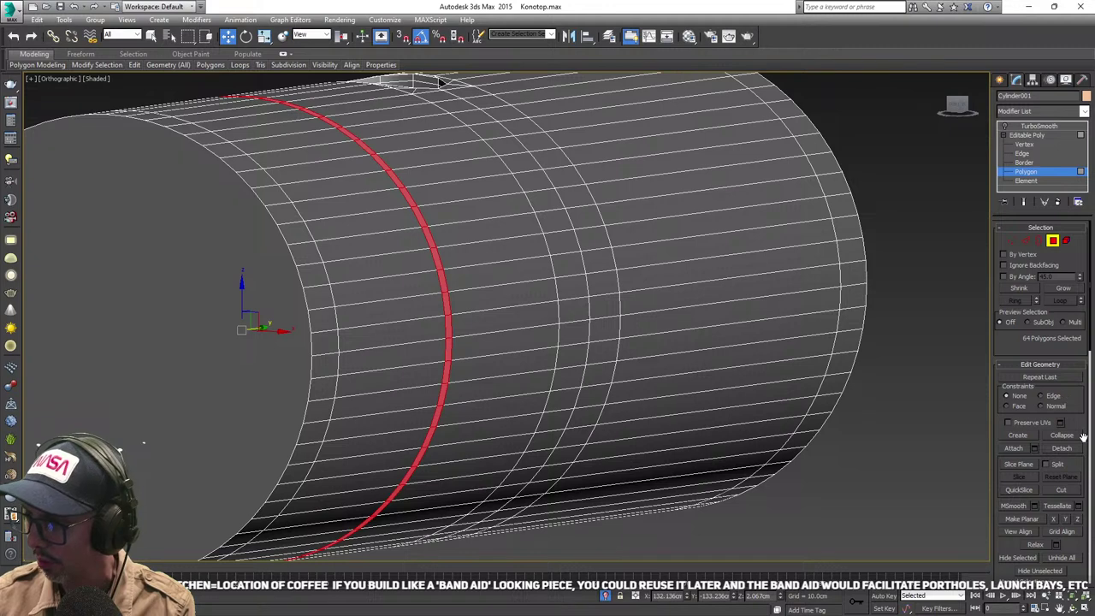
- Try extruding the selected polygon band freehand, and undo the extrusion
{"action": "scroll", "coordinate": [1083, 438], "scroll_direction": "down", "scroll_amount": 5}
{"action": "left_click", "coordinate": [1018, 370]}
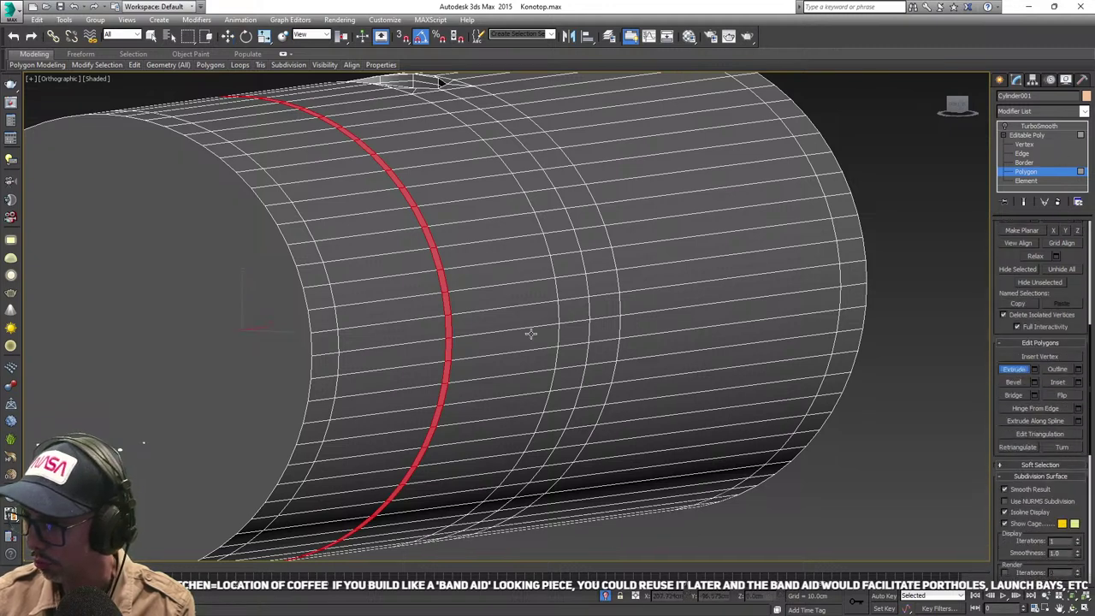
{"action": "left_click_drag", "start_coordinate": [443, 285], "coordinate": [448, 277]}
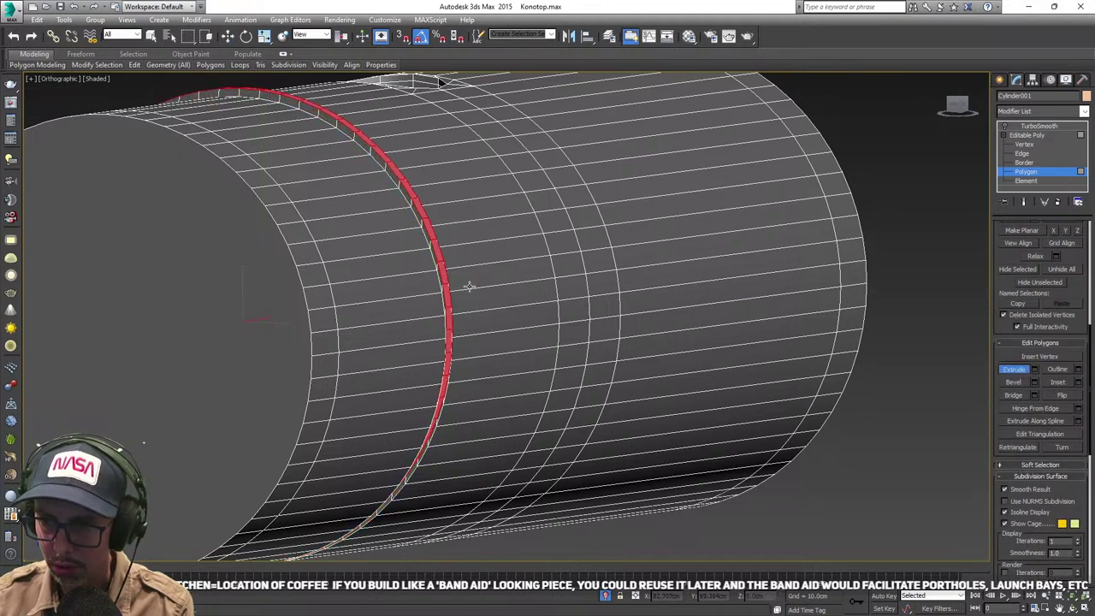
{"action": "key", "text": "ctrl+z"}
- Extrude the selected polygon band around the cylinder along Local Normal with a height of 2.277 cm
{"action": "left_click", "coordinate": [1035, 369]}
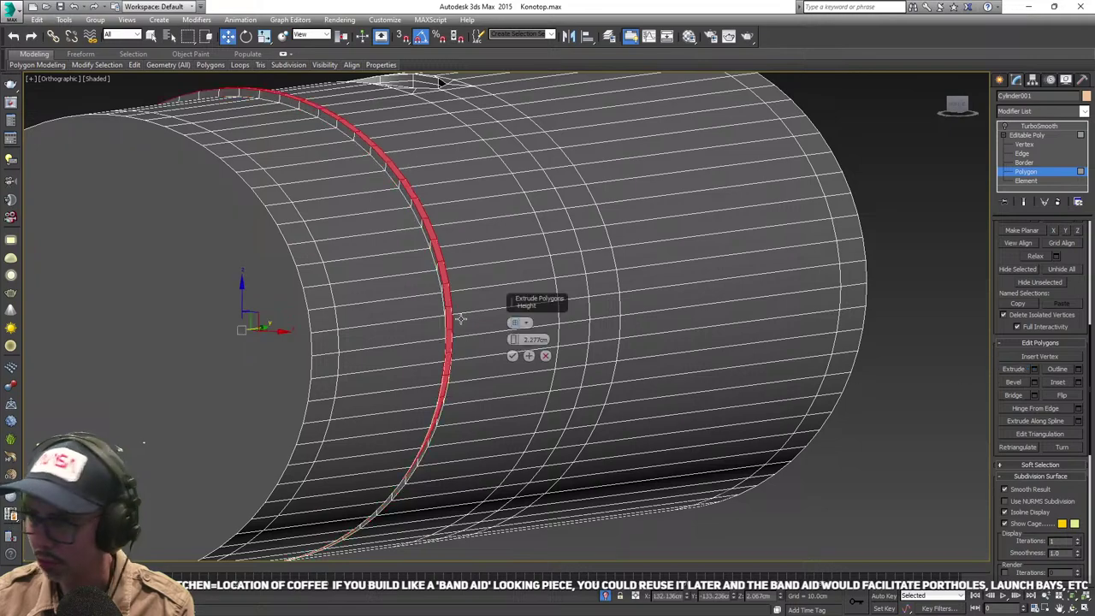
{"action": "left_click", "coordinate": [526, 325]}
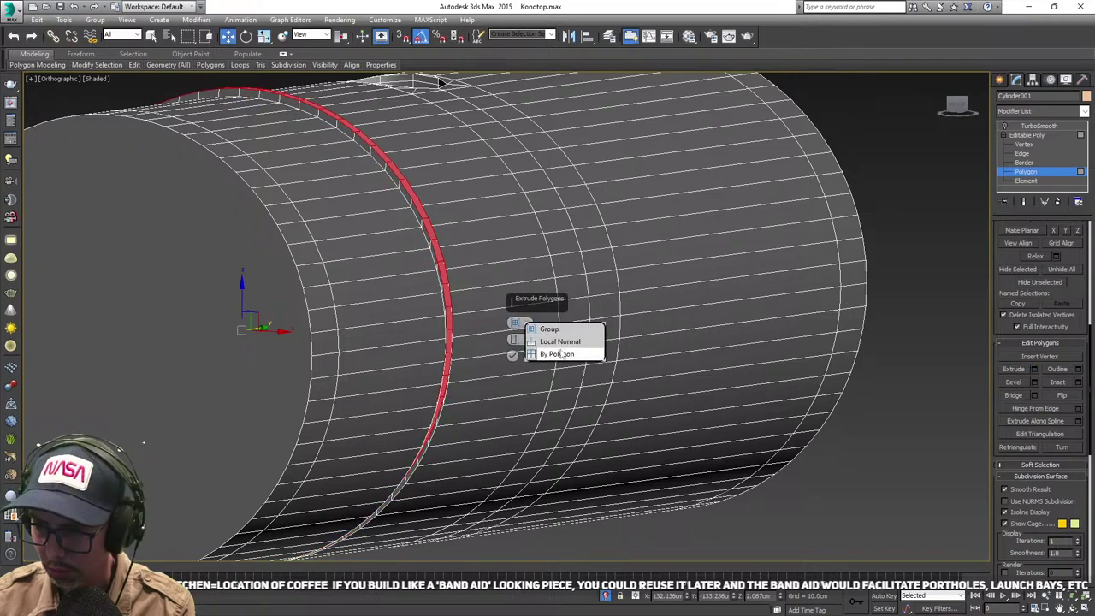
{"action": "scroll", "coordinate": [458, 349], "scroll_direction": "up", "scroll_amount": 5}
{"action": "scroll", "coordinate": [459, 350], "scroll_direction": "down", "scroll_amount": 2}
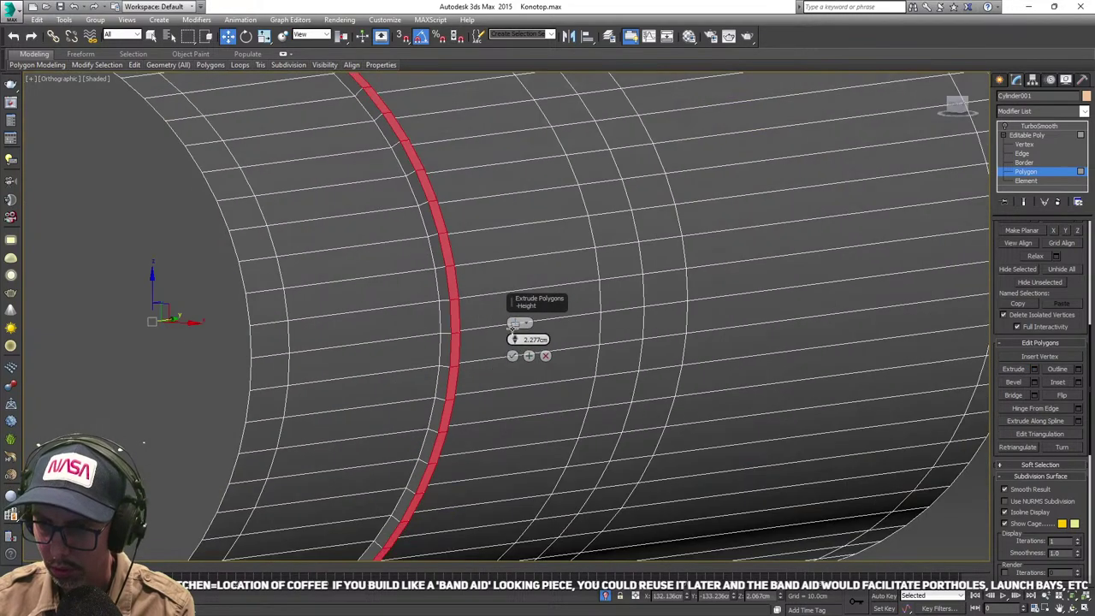
{"action": "middle_click_drag", "start_coordinate": [519, 318], "coordinate": [462, 248], "text": "alt"}
{"action": "scroll", "coordinate": [526, 264], "scroll_direction": "down", "scroll_amount": 6}
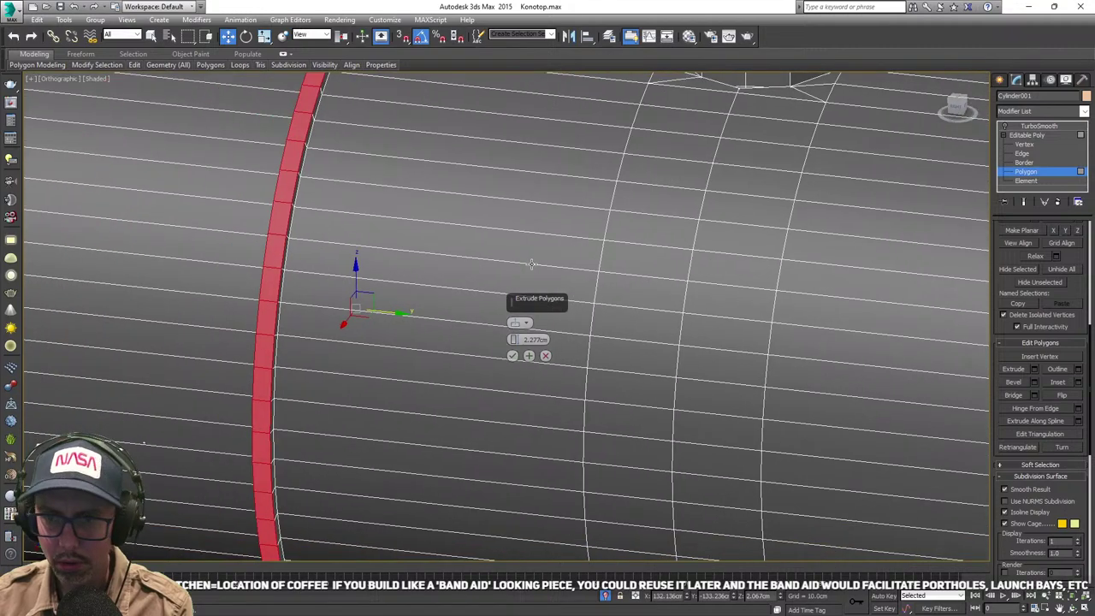
{"action": "left_click", "coordinate": [512, 356]}
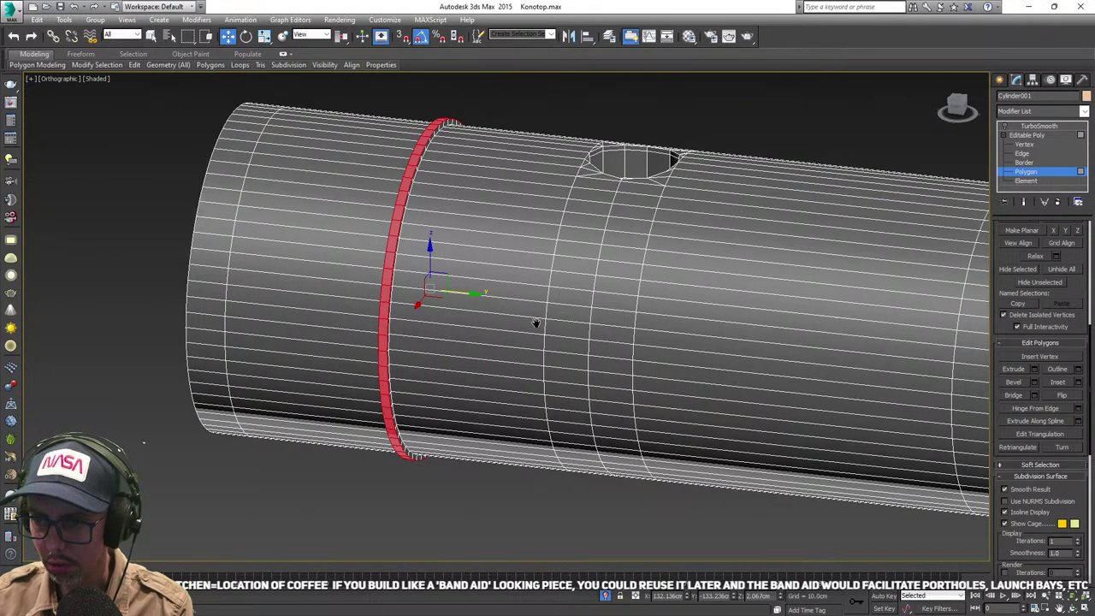
{"action": "scroll", "coordinate": [535, 320], "scroll_direction": "up", "scroll_amount": 3}
{"action": "scroll", "coordinate": [451, 281], "scroll_direction": "down", "scroll_amount": 5}
{"action": "mouse_move", "coordinate": [413, 278]}
{"action": "middle_mouse_down"}
{"action": "mouse_move", "coordinate": [347, 286]}
{"action": "mouse_move", "coordinate": [423, 297]}
{"action": "middle_mouse_up"}
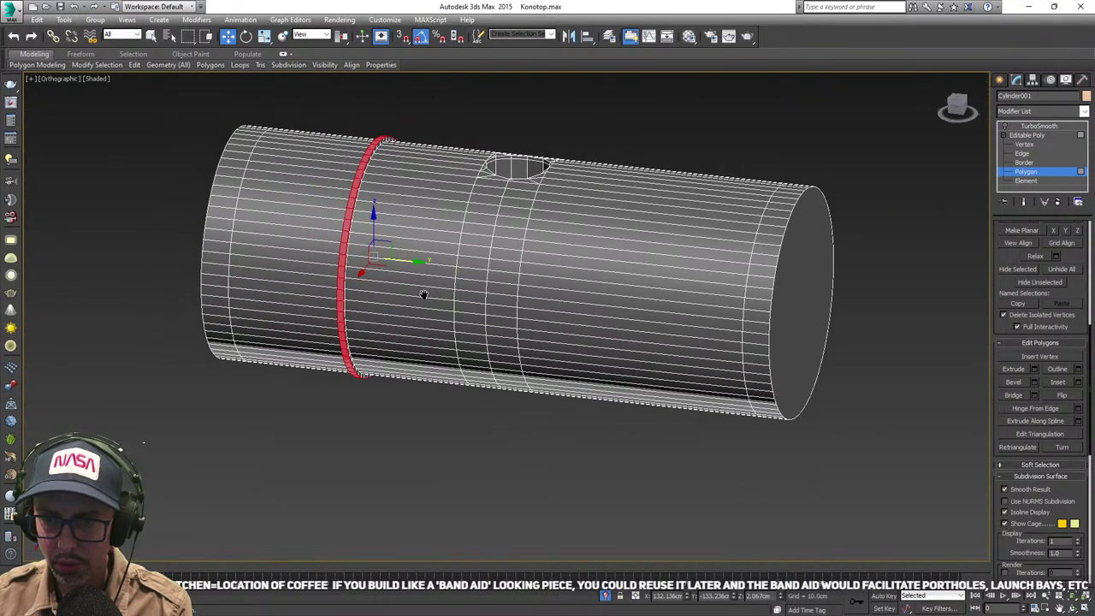
- Deselect the cylinder, end its isolation and show the whole station in the Top view
{"action": "left_click", "coordinate": [999, 79]}
{"action": "left_click", "coordinate": [587, 162]}
{"action": "scroll", "coordinate": [516, 189], "scroll_direction": "down", "scroll_amount": 3}
{"action": "key", "text": "t"}
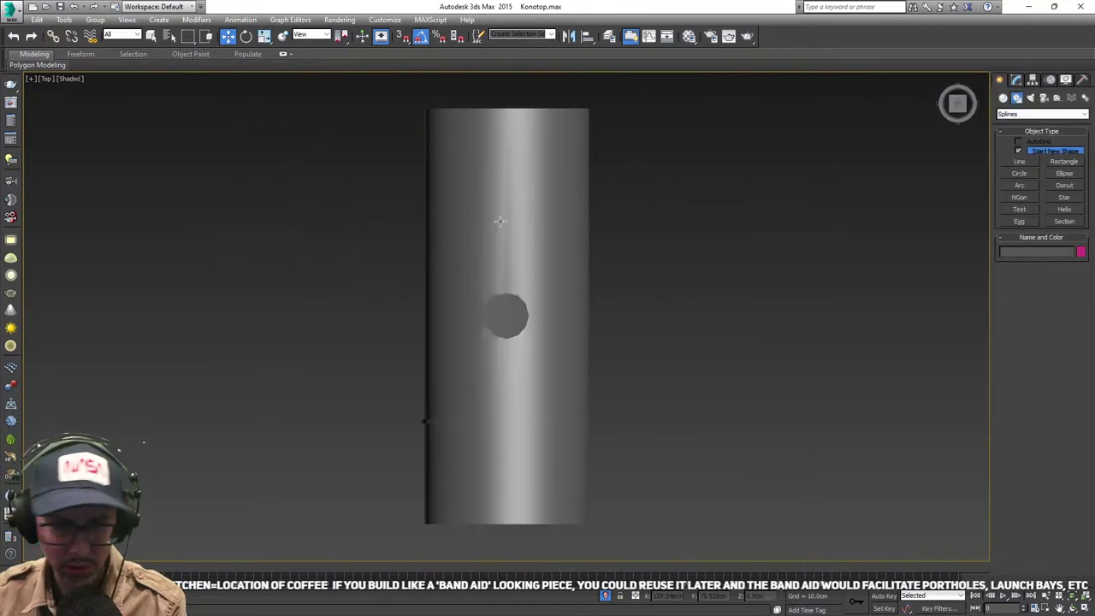
{"action": "middle_click_drag", "start_coordinate": [592, 477], "coordinate": [453, 427]}
{"action": "scroll", "coordinate": [453, 427], "scroll_direction": "down", "scroll_amount": 3}
{"action": "middle_click_drag", "start_coordinate": [474, 463], "coordinate": [467, 448], "text": "alt"}
{"action": "key", "text": "t"}
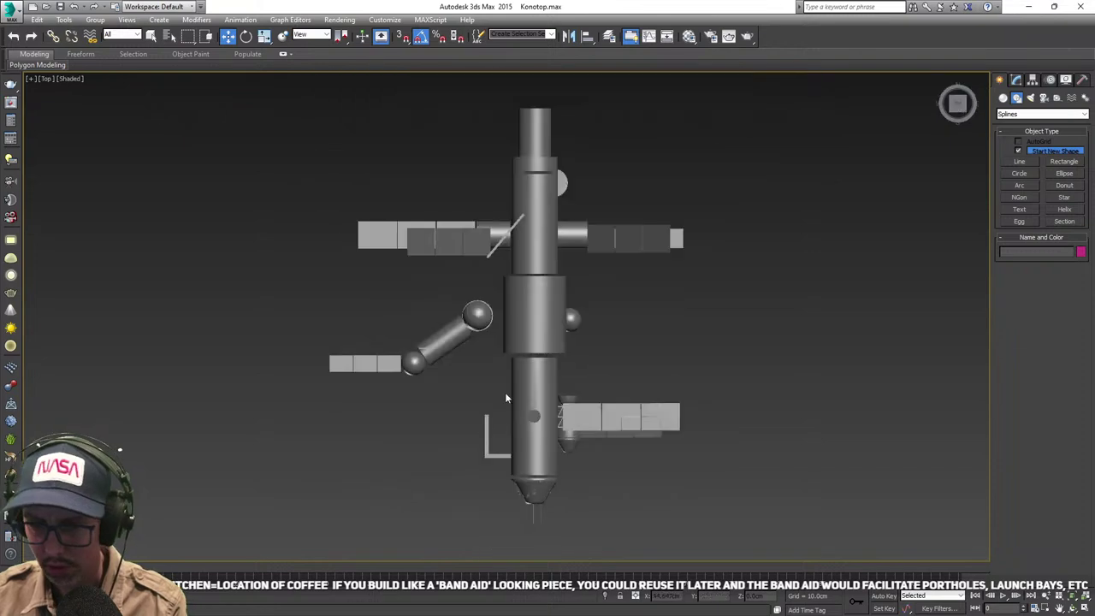
{"action": "scroll", "coordinate": [482, 403], "scroll_direction": "up", "scroll_amount": 6}
{"action": "middle_click_drag", "start_coordinate": [533, 364], "coordinate": [339, 336]}
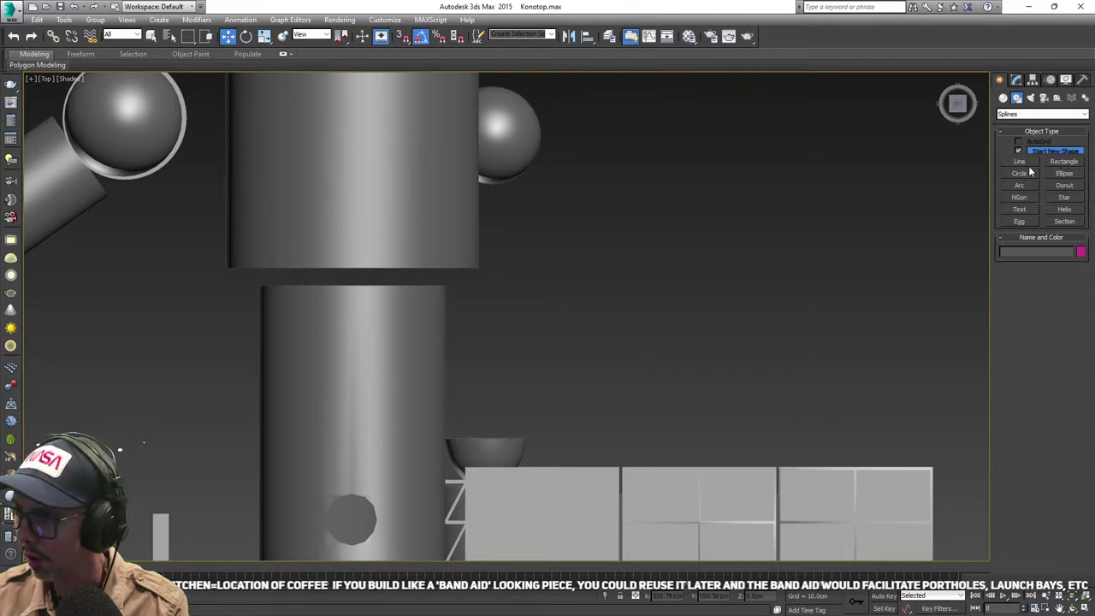
- Create a box beside the cylinder, about 14.2 cm long, 22.6 cm wide and 2.9 cm high
{"action": "left_click", "coordinate": [1006, 98]}
{"action": "left_click", "coordinate": [1019, 152]}
{"action": "middle_click_drag", "start_coordinate": [475, 411], "coordinate": [455, 331]}
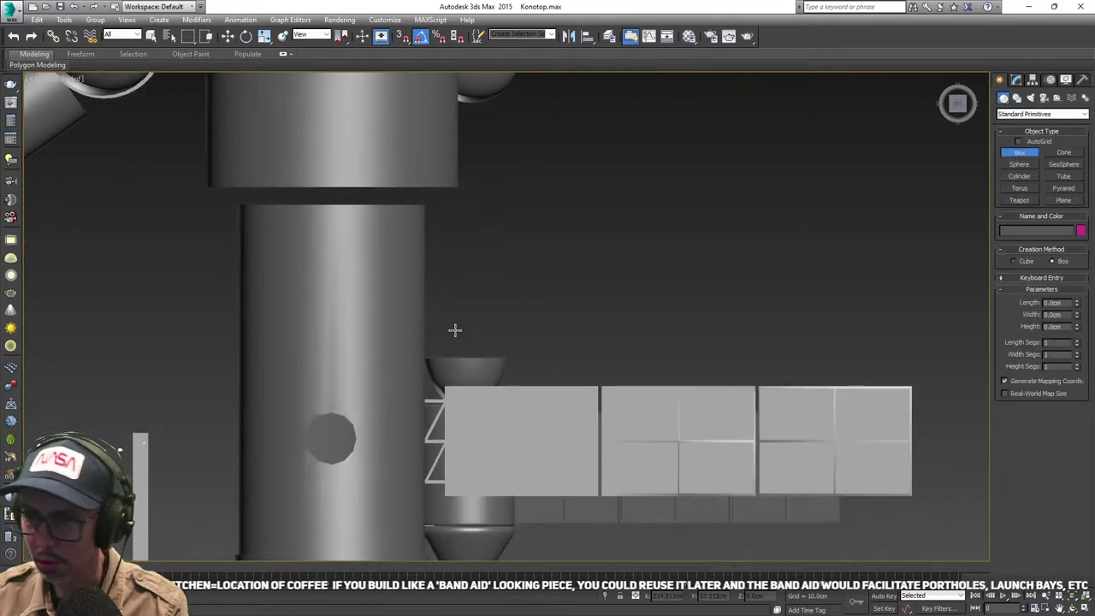
{"action": "scroll", "coordinate": [455, 330], "scroll_direction": "up", "scroll_amount": 3}
{"action": "left_click_drag", "start_coordinate": [486, 301], "coordinate": [555, 344]}
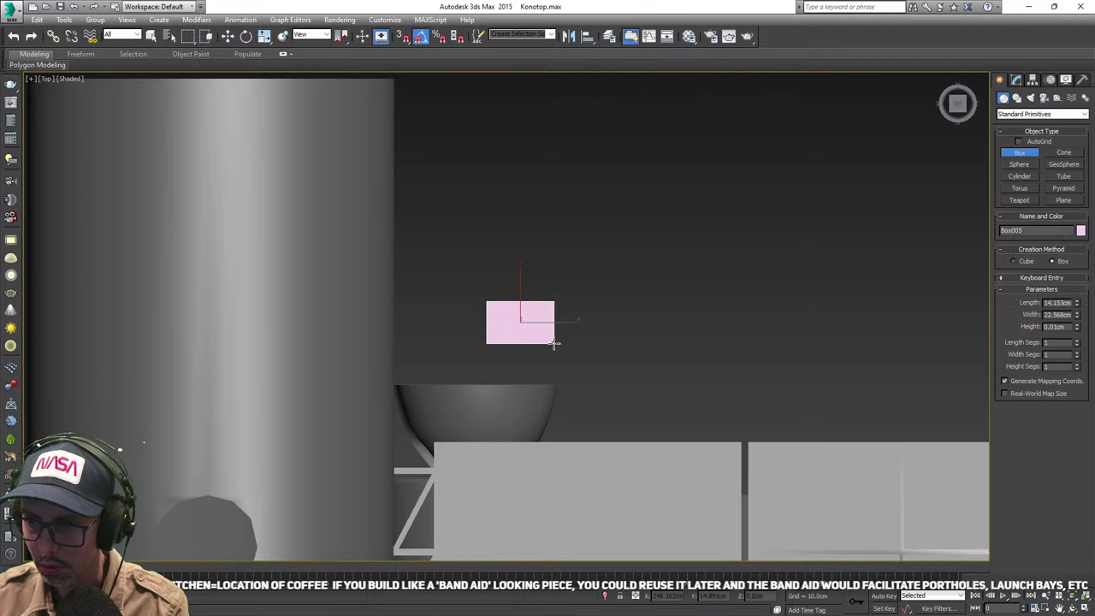
{"action": "left_click", "coordinate": [554, 335]}
{"action": "scroll", "coordinate": [586, 340], "scroll_direction": "down", "scroll_amount": 3}
{"action": "middle_click_drag", "start_coordinate": [597, 347], "coordinate": [618, 372], "text": "alt"}
{"action": "scroll", "coordinate": [566, 345], "scroll_direction": "up", "scroll_amount": 6}
{"action": "right_click", "coordinate": [619, 369]}
{"action": "scroll", "coordinate": [619, 364], "scroll_direction": "up", "scroll_amount": 5}
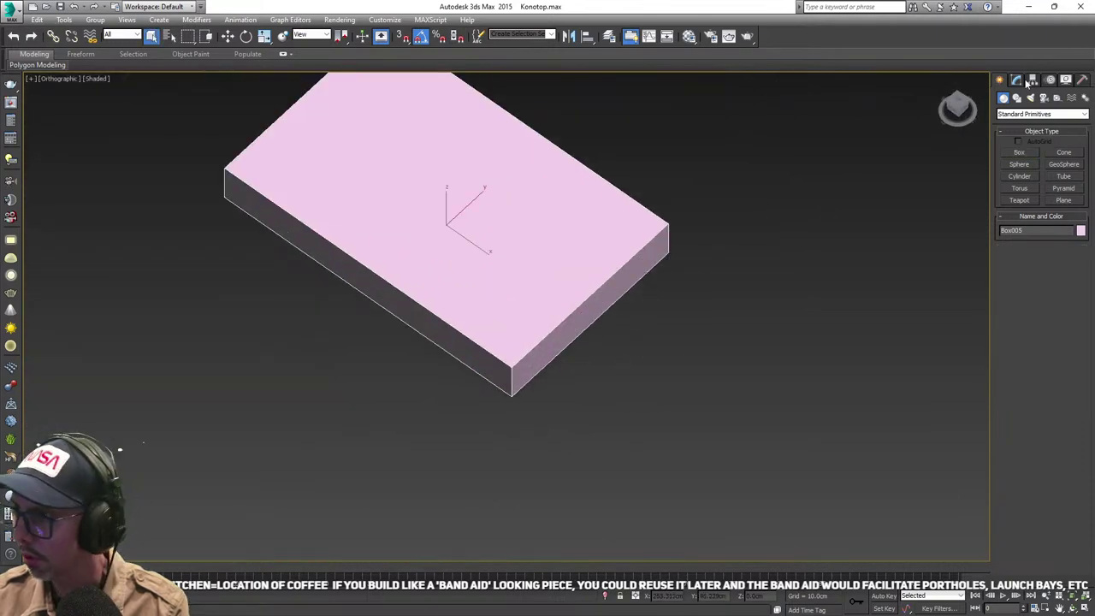
- Create a 16-segment sphere with a radius of about 2.6 cm near the box's corner and raise it above the box
{"action": "left_click", "coordinate": [1020, 80]}
{"action": "left_click", "coordinate": [1001, 81]}
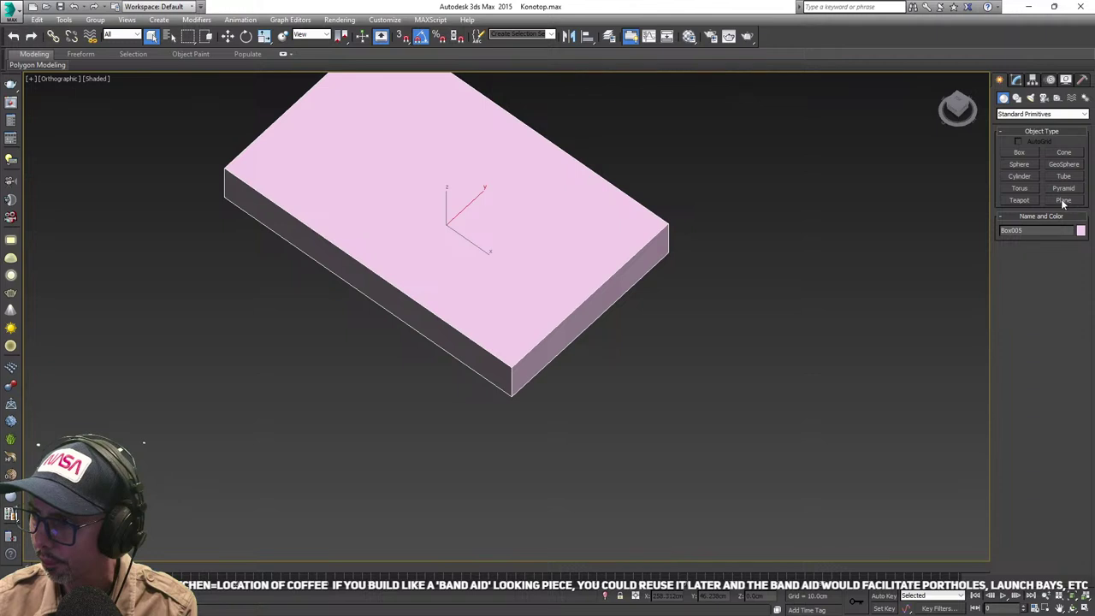
{"action": "left_click", "coordinate": [1020, 164]}
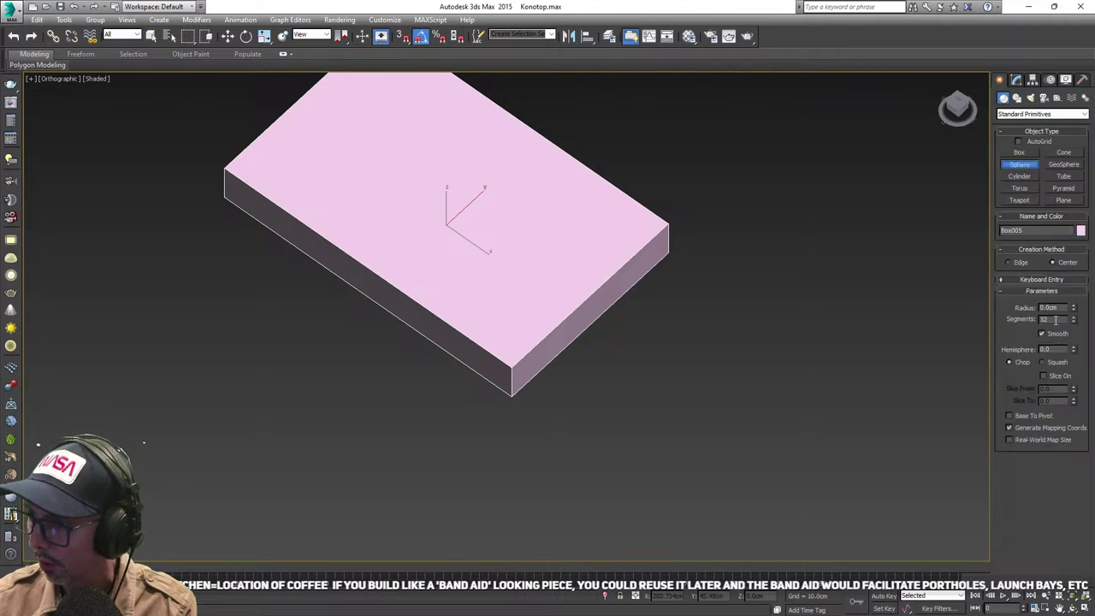
{"action": "left_click_drag", "start_coordinate": [1056, 320], "coordinate": [1013, 330]}
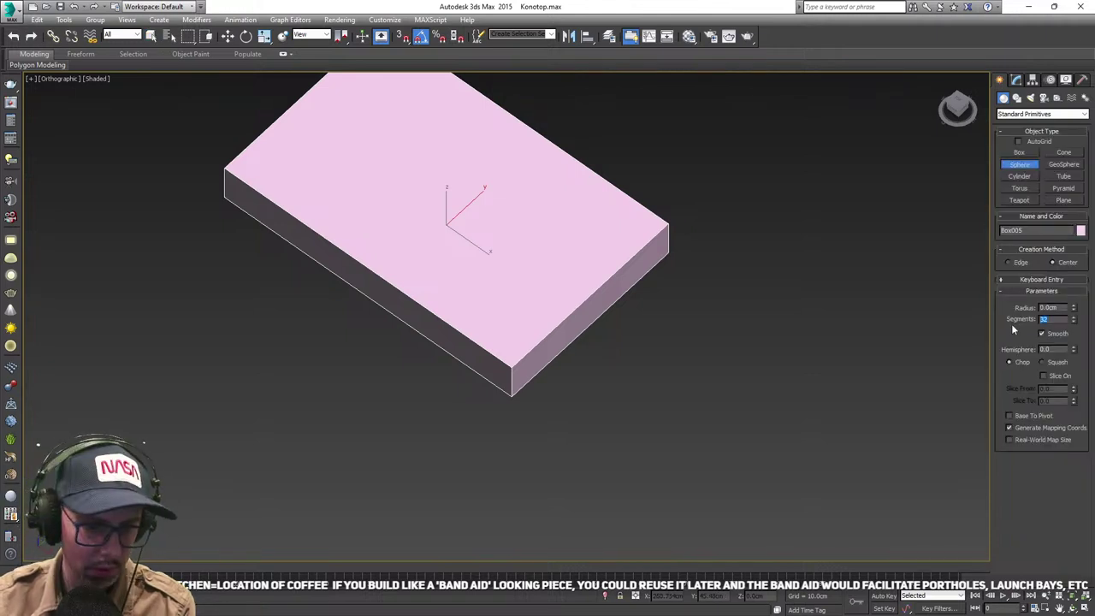
{"action": "type", "text": "16"}
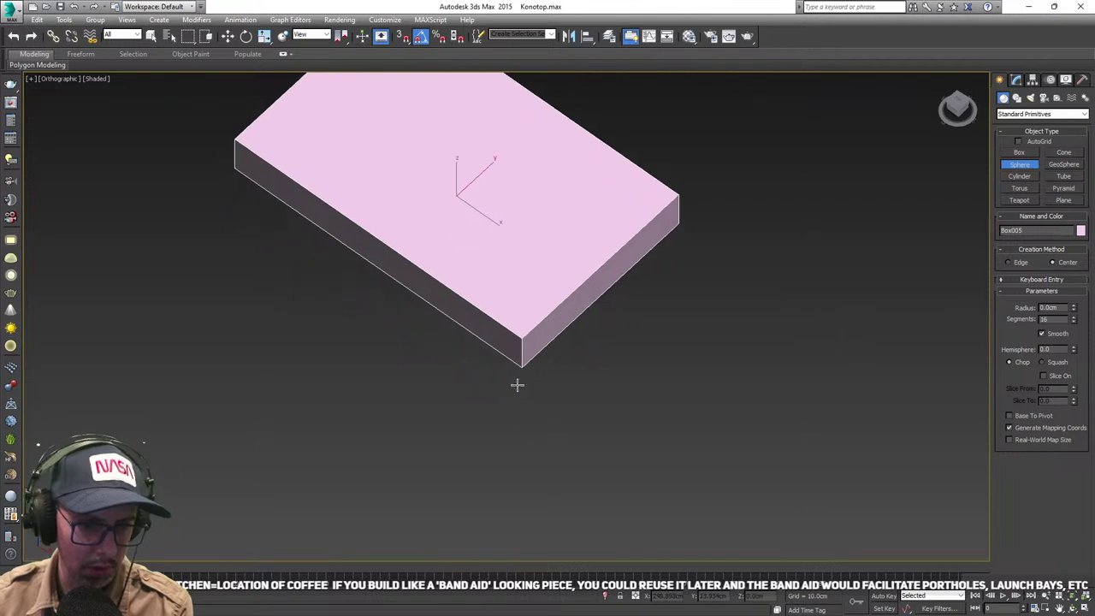
{"action": "scroll", "coordinate": [513, 351], "scroll_direction": "up", "scroll_amount": 2}
{"action": "middle_click_drag", "start_coordinate": [512, 351], "coordinate": [464, 385]}
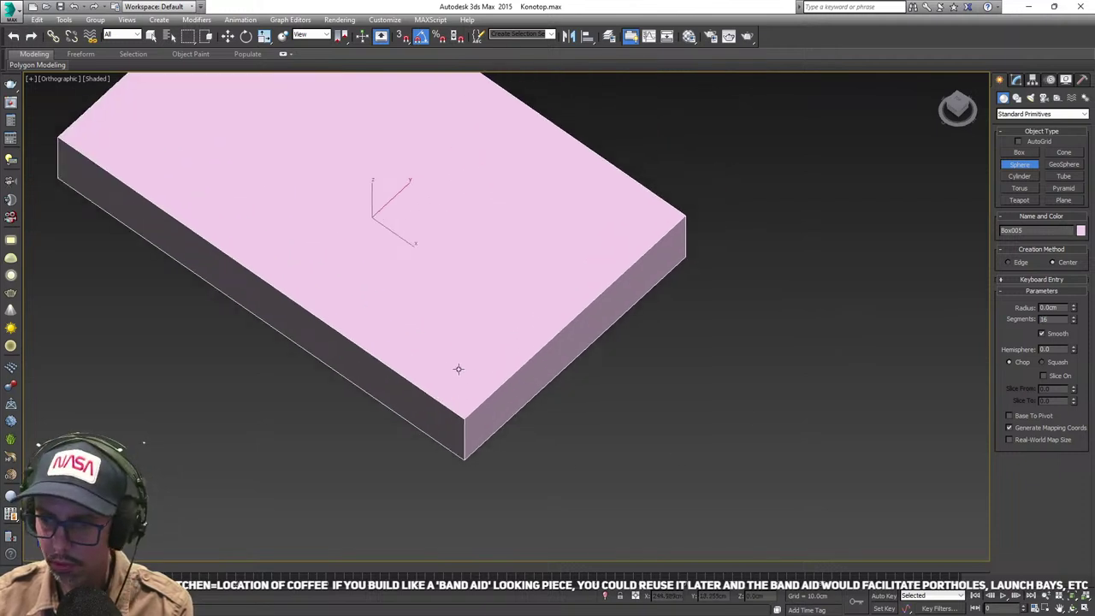
{"action": "left_click_drag", "start_coordinate": [460, 368], "coordinate": [481, 413]}
{"action": "key", "text": "w"}
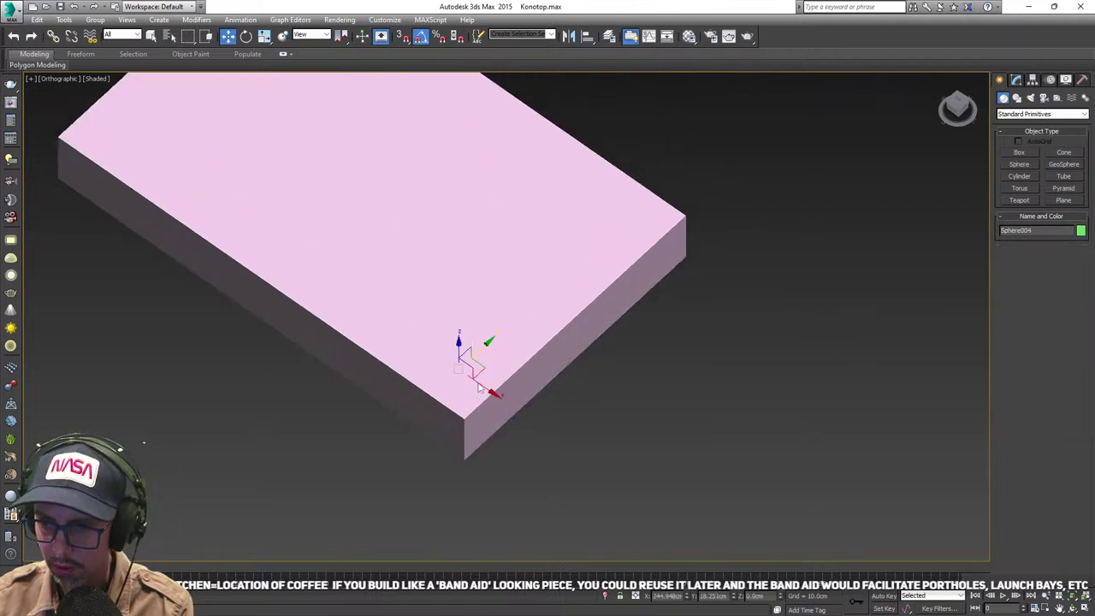
{"action": "left_click_drag", "start_coordinate": [458, 356], "coordinate": [458, 243]}
- Turn the sphere into a half dome by setting its Hemisphere value to 0.5
{"action": "left_click", "coordinate": [1018, 79]}
{"action": "middle_click_drag", "start_coordinate": [681, 377], "coordinate": [684, 341], "text": "alt"}
{"action": "double_click", "coordinate": [1049, 286]}
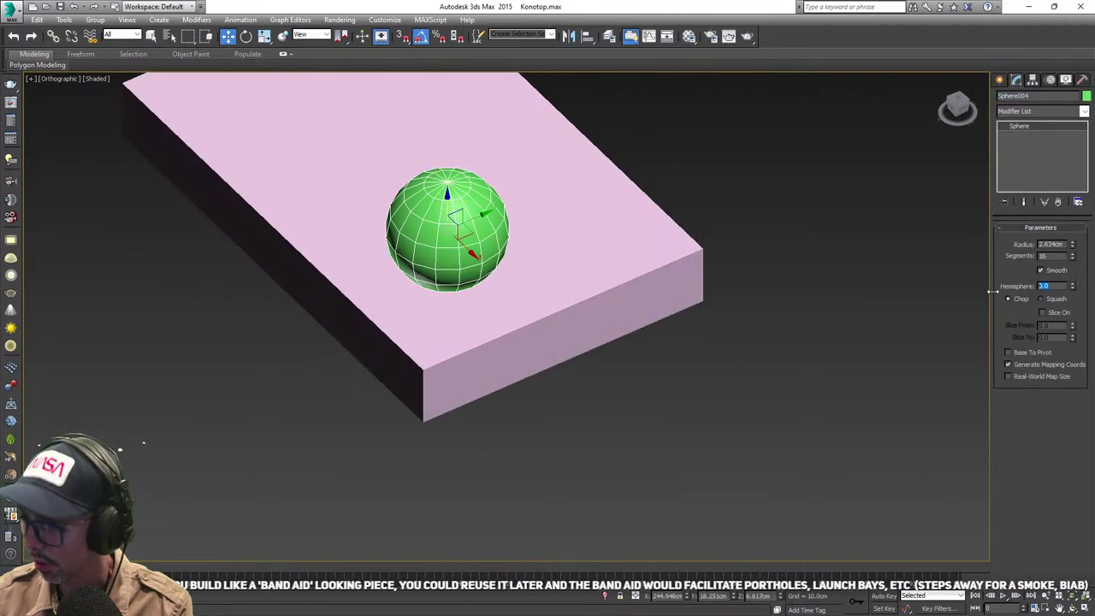
{"action": "type", "text": "0.5"}
{"action": "key", "text": "Return"}
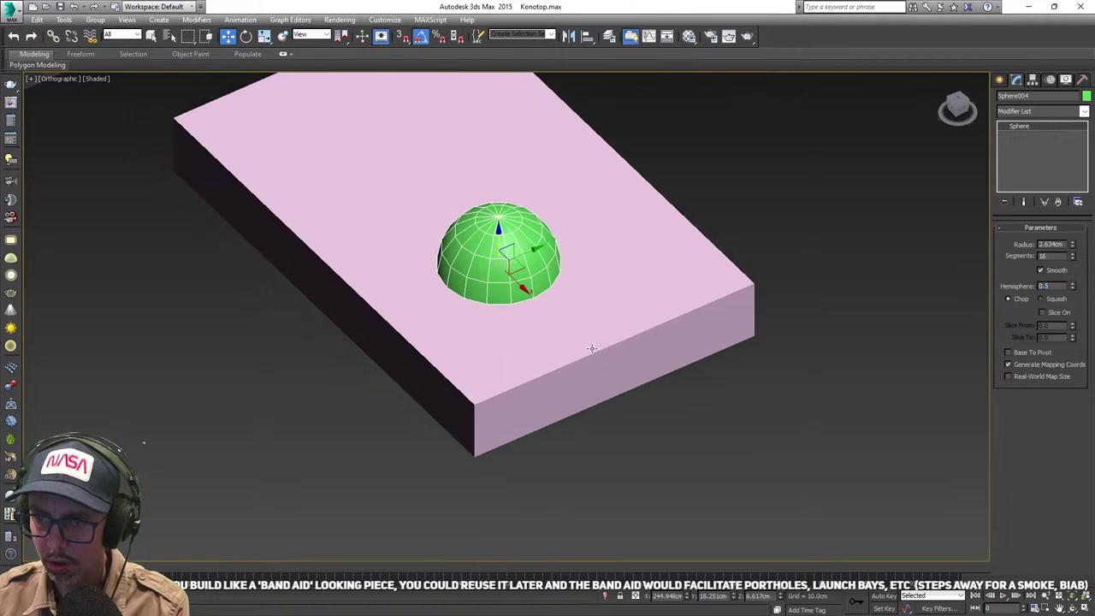
- Scale the dome down to rivet size and place it close to the box's upper-left corner in the Top view
{"action": "key", "text": "t"}
{"action": "left_click_drag", "start_coordinate": [557, 323], "coordinate": [232, 354]}
{"action": "key", "text": "r"}
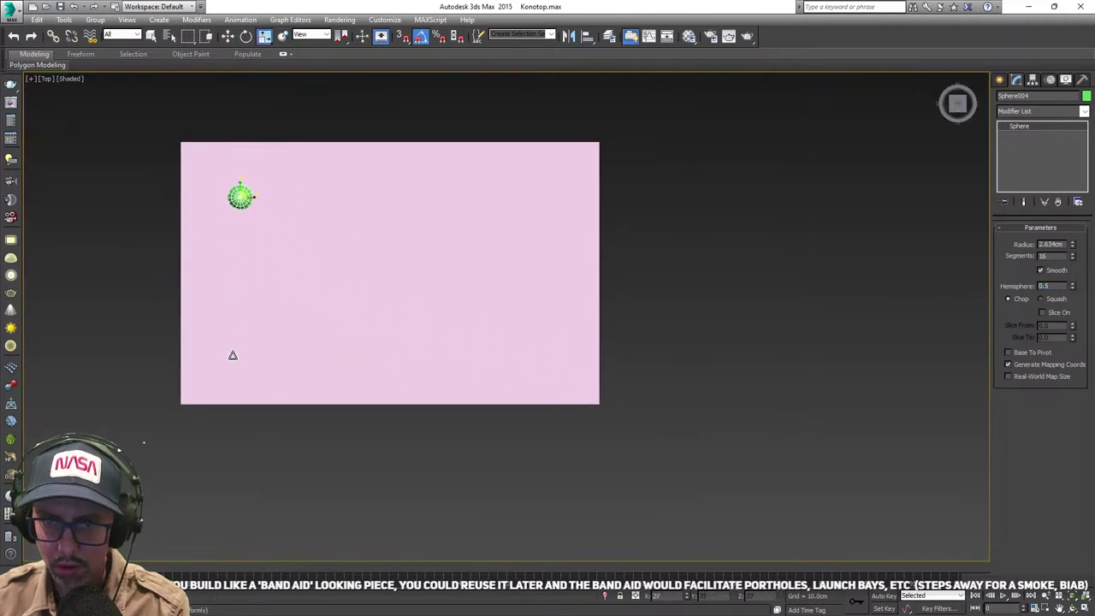
{"action": "key", "text": "w"}
- Clone the small dome once as an instance to the middle of the box's long edge, and lower both domes onto the top face
{"action": "mouse_move", "coordinate": [258, 182]}
{"action": "left_mouse_down"}
{"action": "mouse_move", "coordinate": [220, 150]}
{"action": "mouse_move", "coordinate": [427, 168]}
{"action": "left_mouse_up"}
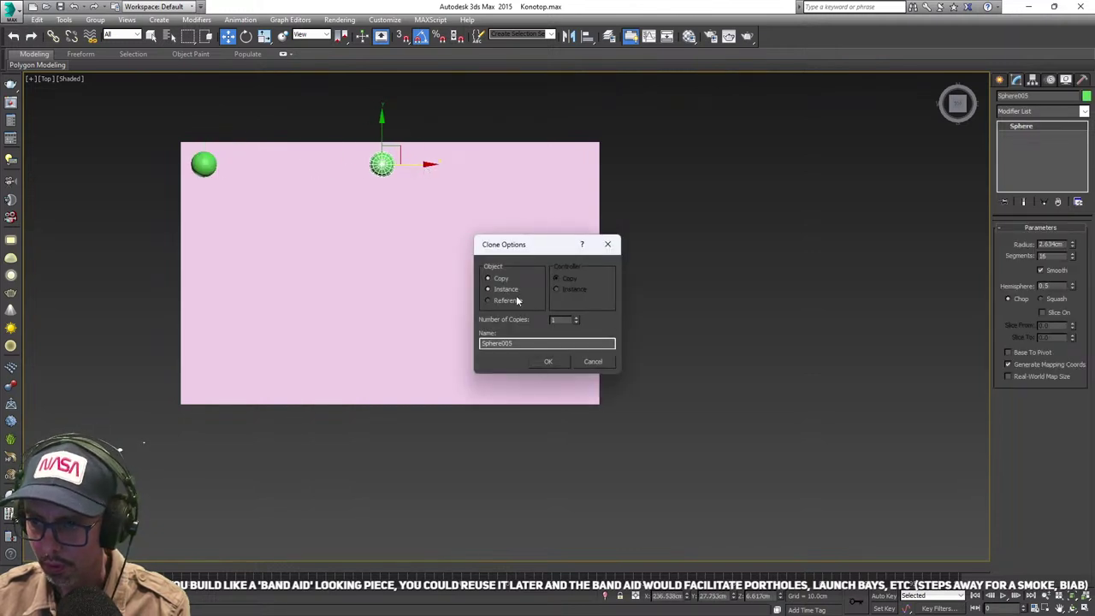
{"action": "left_click", "coordinate": [558, 366]}
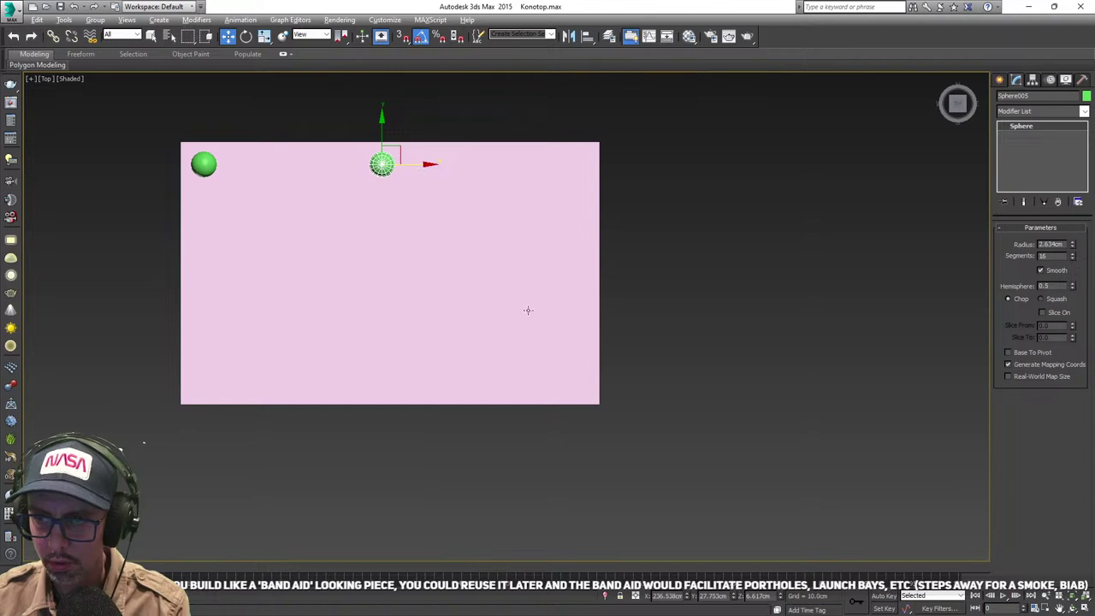
{"action": "middle_click_drag", "start_coordinate": [528, 310], "coordinate": [455, 219], "text": "alt"}
{"action": "left_click", "coordinate": [250, 137], "text": "ctrl"}
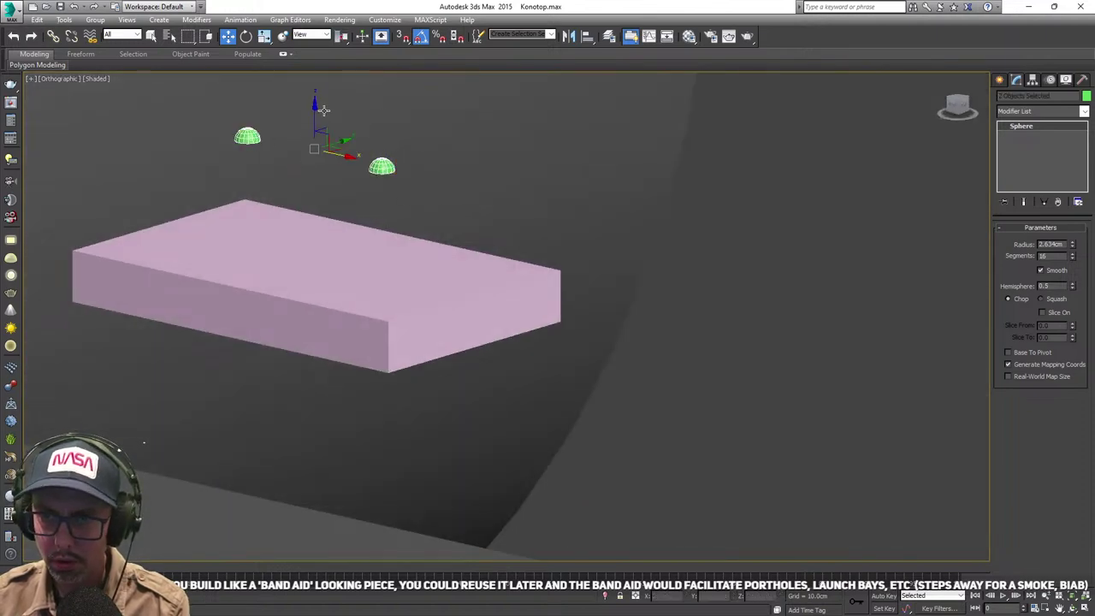
{"action": "left_click_drag", "start_coordinate": [322, 109], "coordinate": [317, 175]}
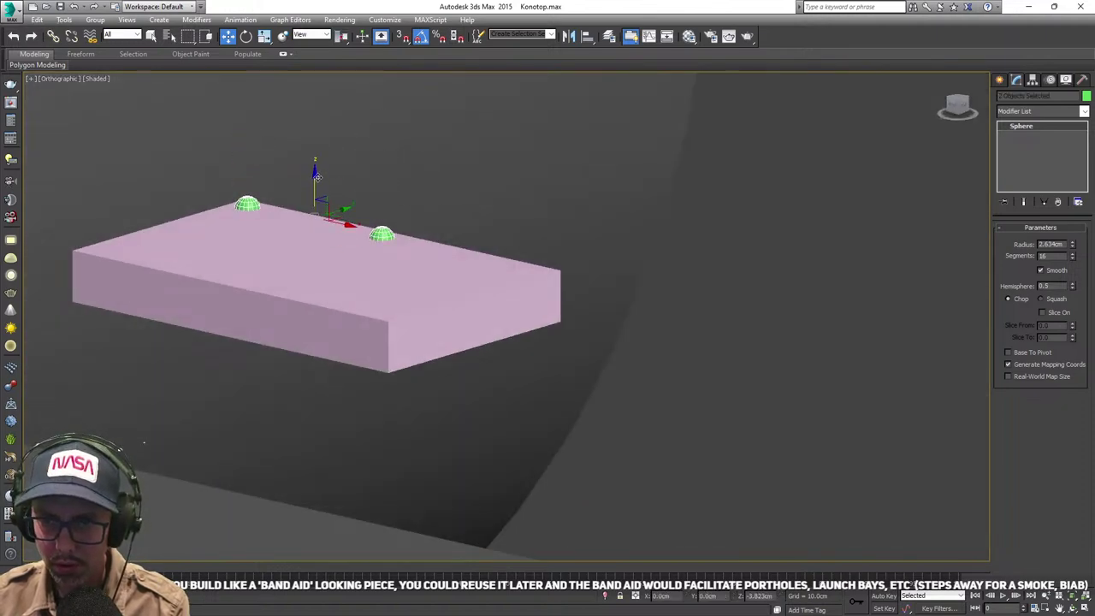
- Select the box beneath the two domes and convert it to Editable Poly
{"action": "scroll", "coordinate": [329, 187], "scroll_direction": "down", "scroll_amount": 5}
{"action": "middle_click_drag", "start_coordinate": [333, 188], "coordinate": [477, 276], "text": "alt"}
{"action": "scroll", "coordinate": [382, 245], "scroll_direction": "up", "scroll_amount": 4}
{"action": "left_click", "coordinate": [454, 180]}
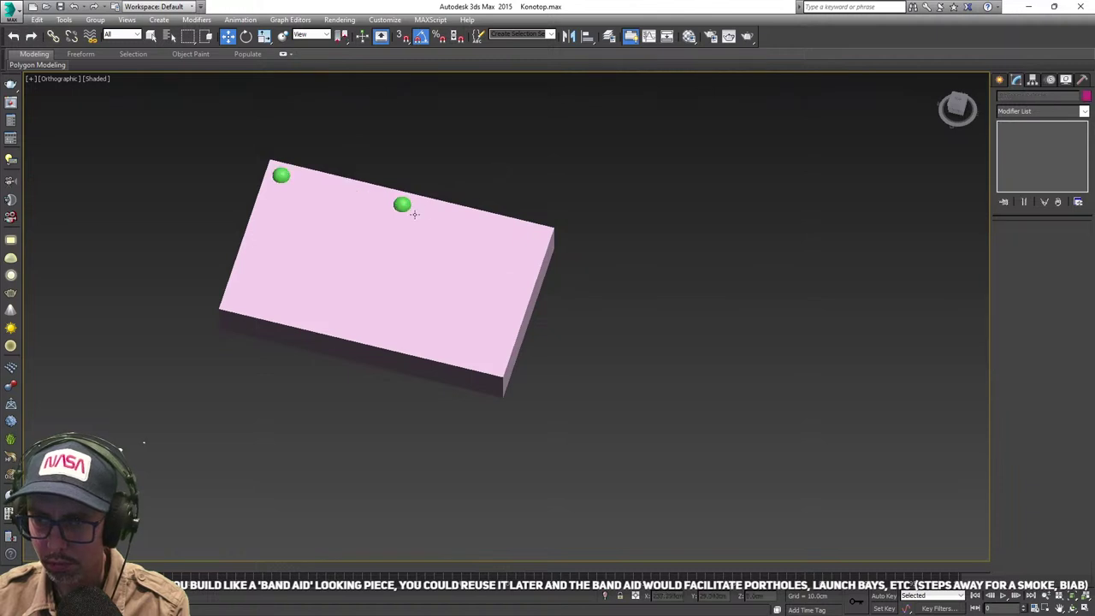
{"action": "left_click", "coordinate": [414, 214]}
{"action": "left_click", "coordinate": [489, 259]}
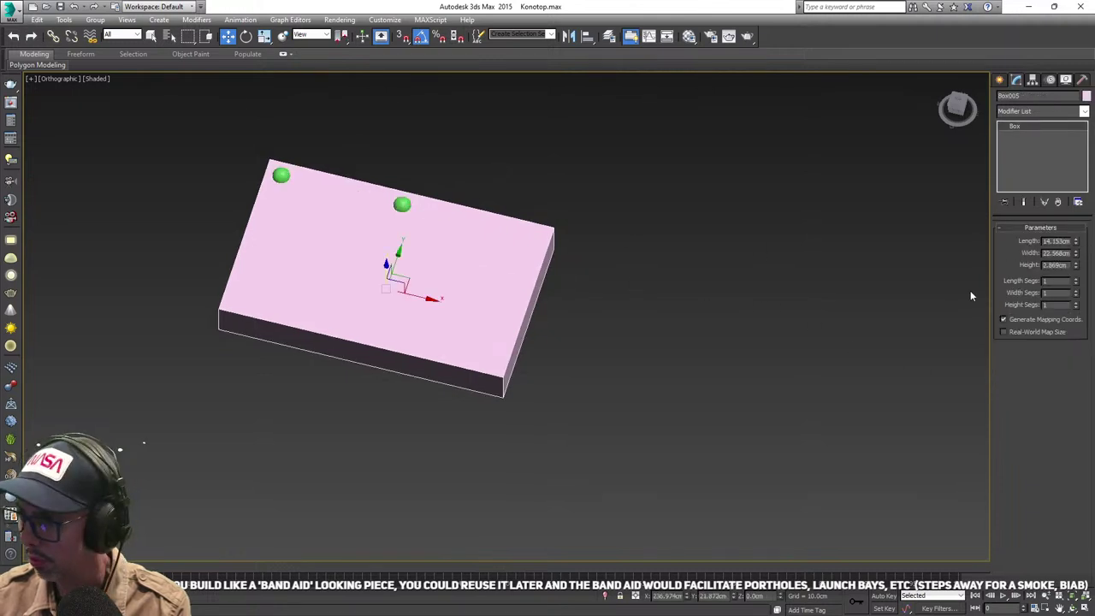
{"action": "right_click", "coordinate": [1025, 188]}
{"action": "left_click", "coordinate": [1040, 220]}
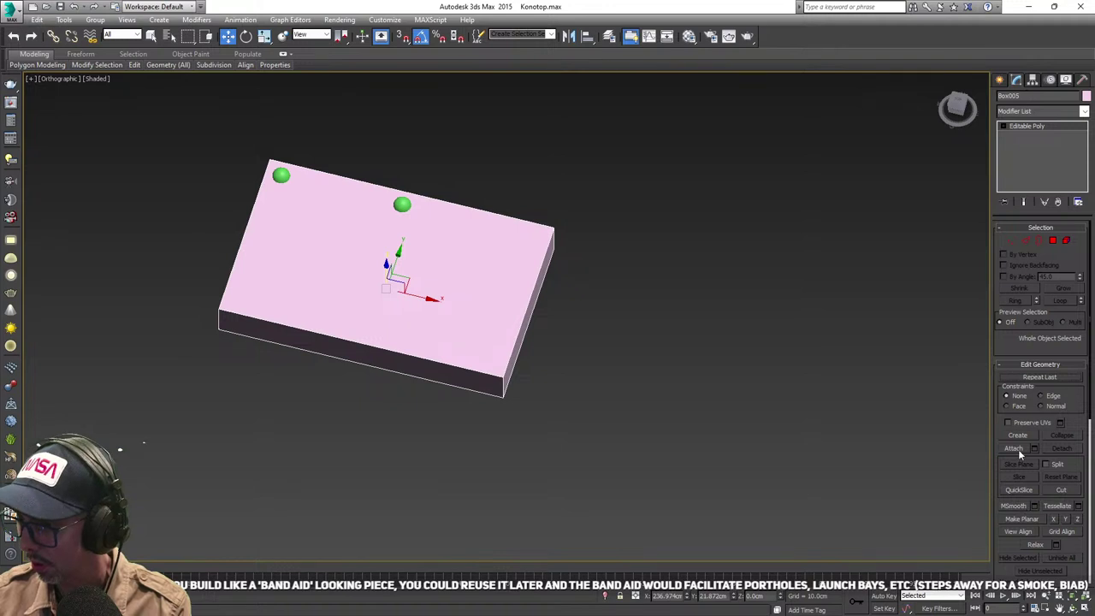
- Attach the two small domes to the box so all three become one editable object
{"action": "left_click", "coordinate": [1015, 449]}
{"action": "left_click", "coordinate": [402, 204]}
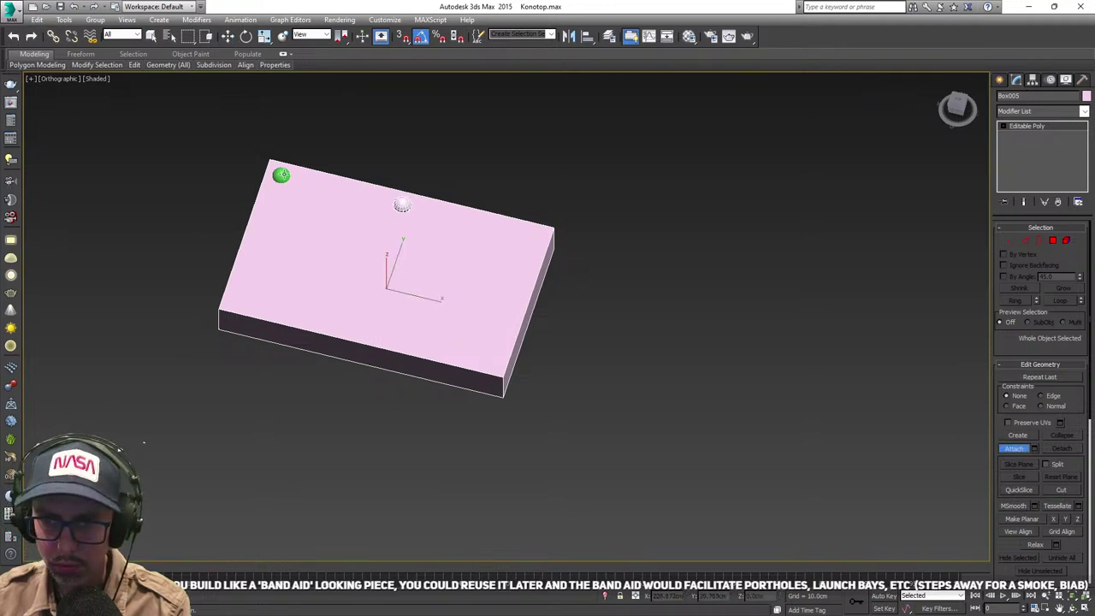
{"action": "left_click", "coordinate": [280, 175]}
- Clone the middle dome element along the long edge to the box's far corner
{"action": "left_click", "coordinate": [1067, 240]}
{"action": "left_click", "coordinate": [404, 207]}
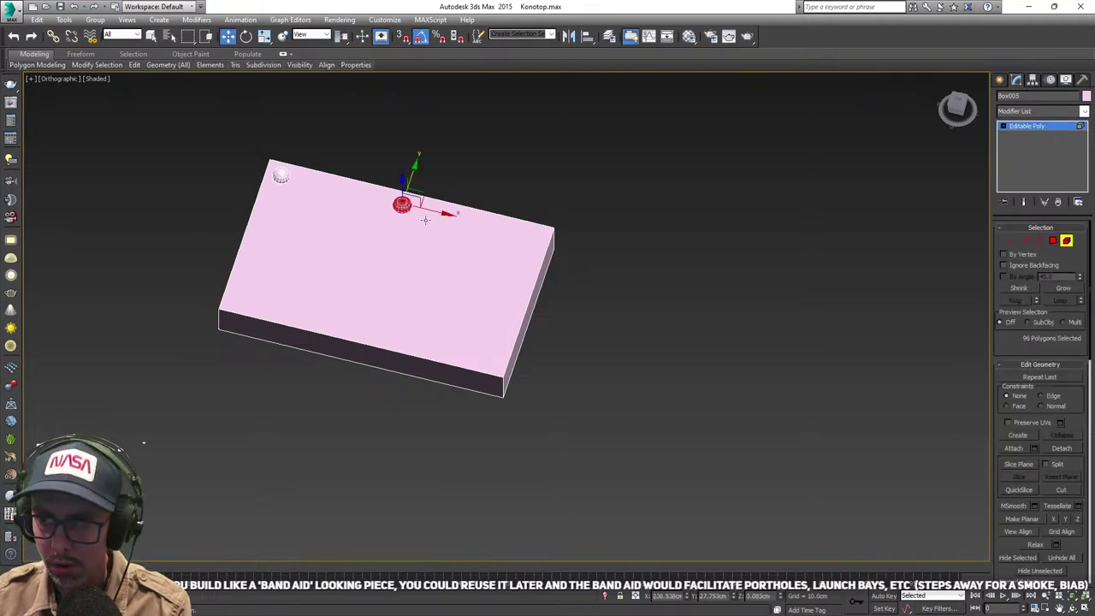
{"action": "left_click_drag", "start_coordinate": [435, 212], "coordinate": [561, 243], "text": "shift"}
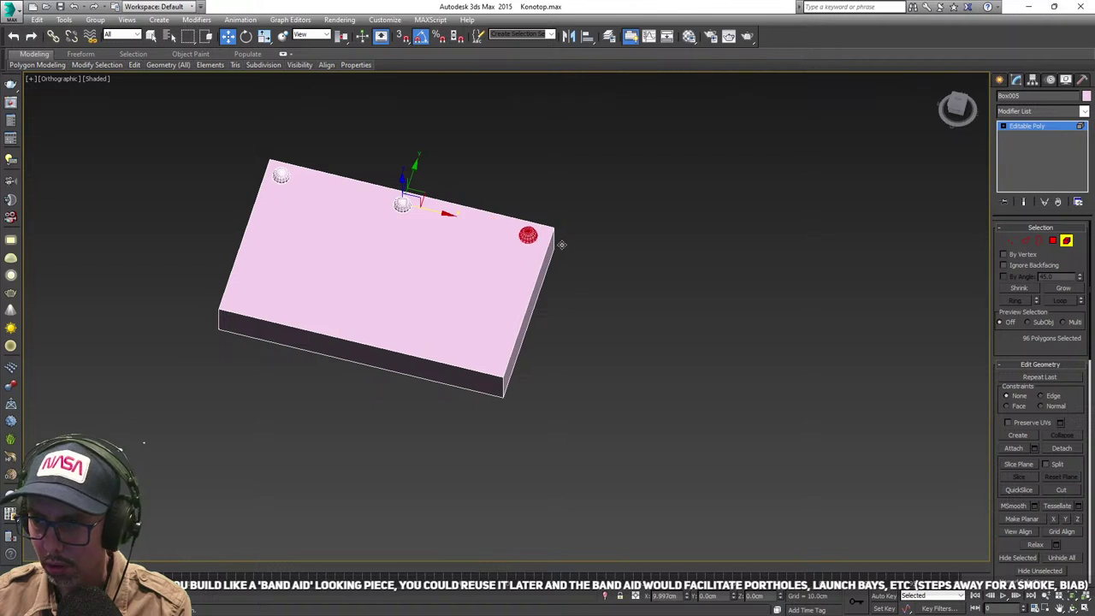
{"action": "left_click", "coordinate": [590, 323]}
- Select all three dome elements and clone them across to the opposite long edge of the box
{"action": "left_click", "coordinate": [403, 205], "text": "ctrl"}
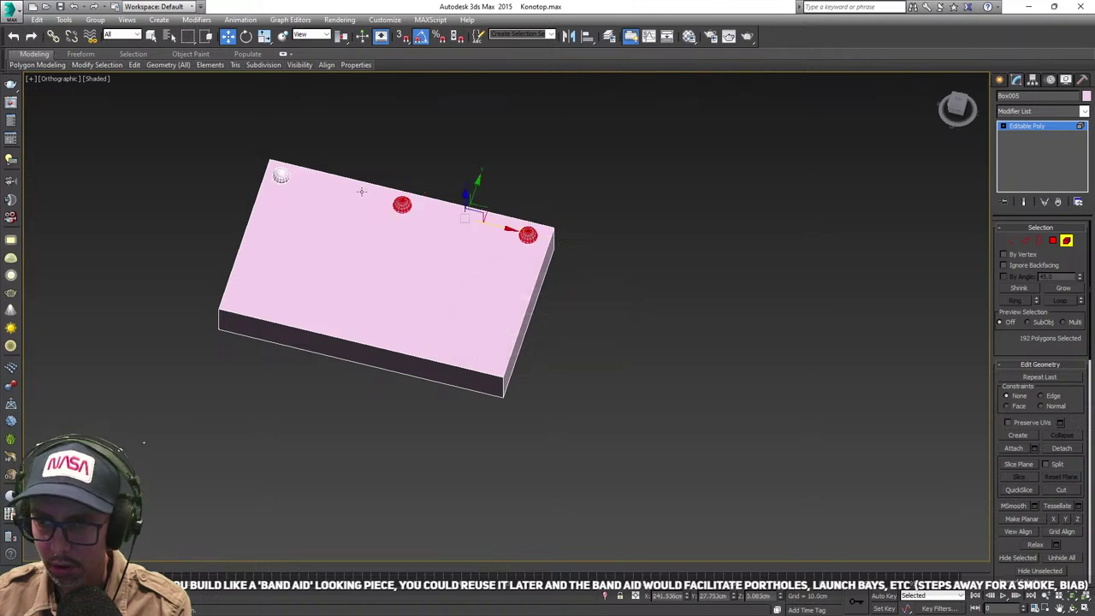
{"action": "left_click", "coordinate": [282, 171], "text": "ctrl"}
{"action": "left_click_drag", "start_coordinate": [420, 167], "coordinate": [381, 289], "text": "shift"}
{"action": "left_click", "coordinate": [602, 329]}
{"action": "mouse_move", "coordinate": [534, 326]}
{"action": "middle_mouse_down"}
{"action": "mouse_move", "coordinate": [642, 319]}
{"action": "mouse_move", "coordinate": [648, 353]}
{"action": "middle_mouse_up"}
{"action": "scroll", "coordinate": [621, 342], "scroll_direction": "up", "scroll_amount": 2}
{"action": "scroll", "coordinate": [621, 342], "scroll_direction": "down", "scroll_amount": 4}
{"action": "scroll", "coordinate": [684, 316], "scroll_direction": "up", "scroll_amount": 4}
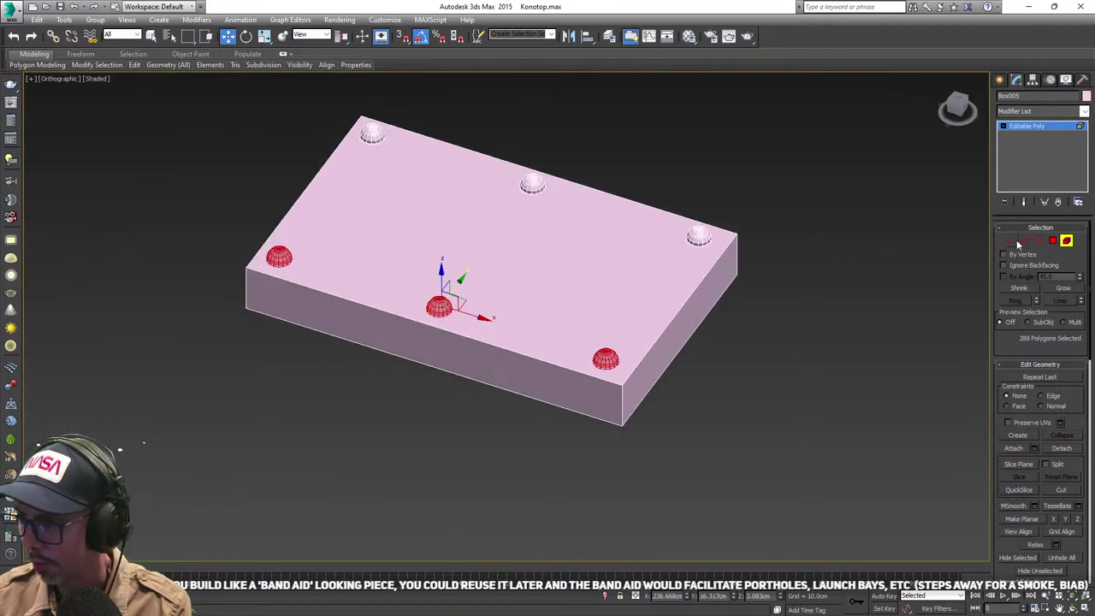
- Make the box a thin plate by raising its bottom face toward the domed top face
{"action": "left_click", "coordinate": [651, 309]}
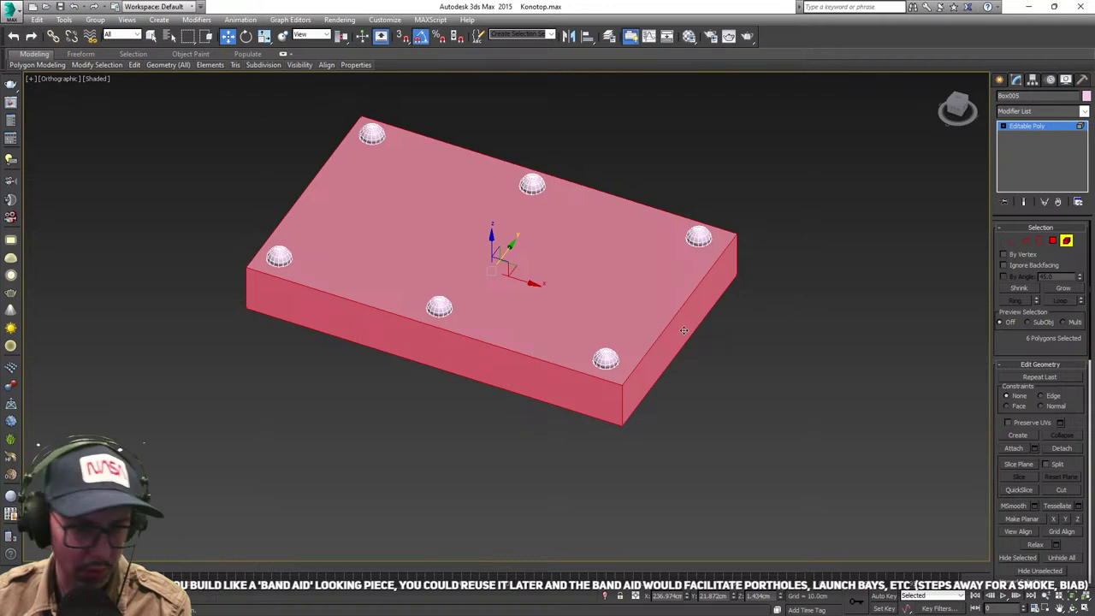
{"action": "middle_click_drag", "start_coordinate": [684, 330], "coordinate": [567, 181]}
{"action": "left_click", "coordinate": [1052, 240]}
{"action": "left_click", "coordinate": [566, 181]}
{"action": "left_click_drag", "start_coordinate": [531, 182], "coordinate": [531, 152]}
{"action": "scroll", "coordinate": [534, 208], "scroll_direction": "down", "scroll_amount": 5}
{"action": "middle_click_drag", "start_coordinate": [543, 237], "coordinate": [554, 319], "text": "alt"}
{"action": "scroll", "coordinate": [539, 234], "scroll_direction": "up", "scroll_amount": 3}
{"action": "middle_click_drag", "start_coordinate": [534, 267], "coordinate": [602, 361]}
{"action": "left_click", "coordinate": [796, 338]}
- Connect the plate's four long edges with one segment and slide the new edge loop to between the middle and end domes
{"action": "left_click", "coordinate": [1025, 240]}
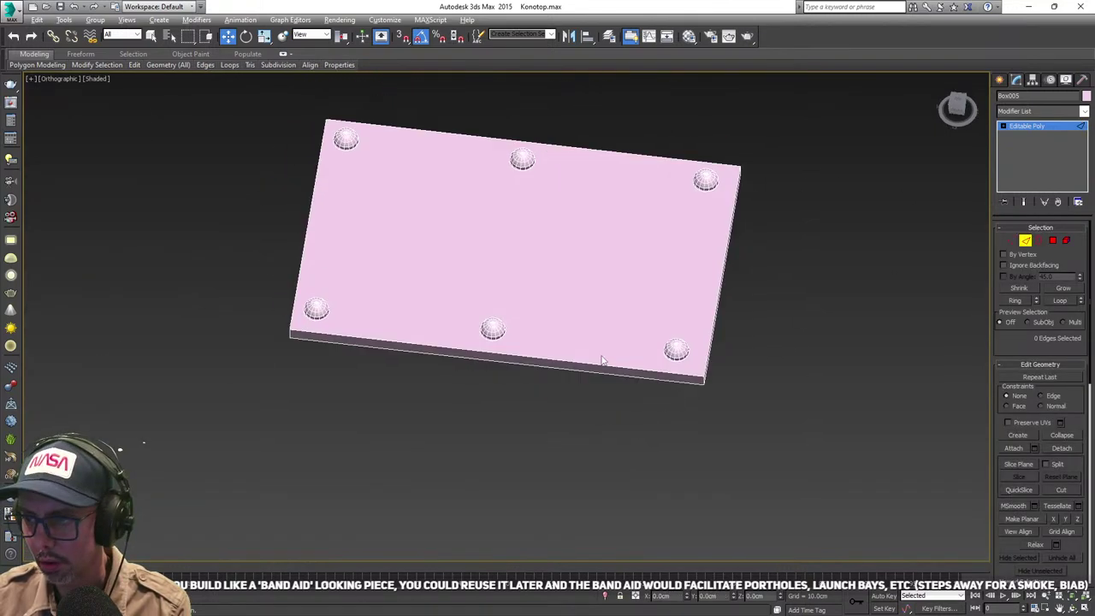
{"action": "left_click_drag", "start_coordinate": [613, 172], "coordinate": [615, 171]}
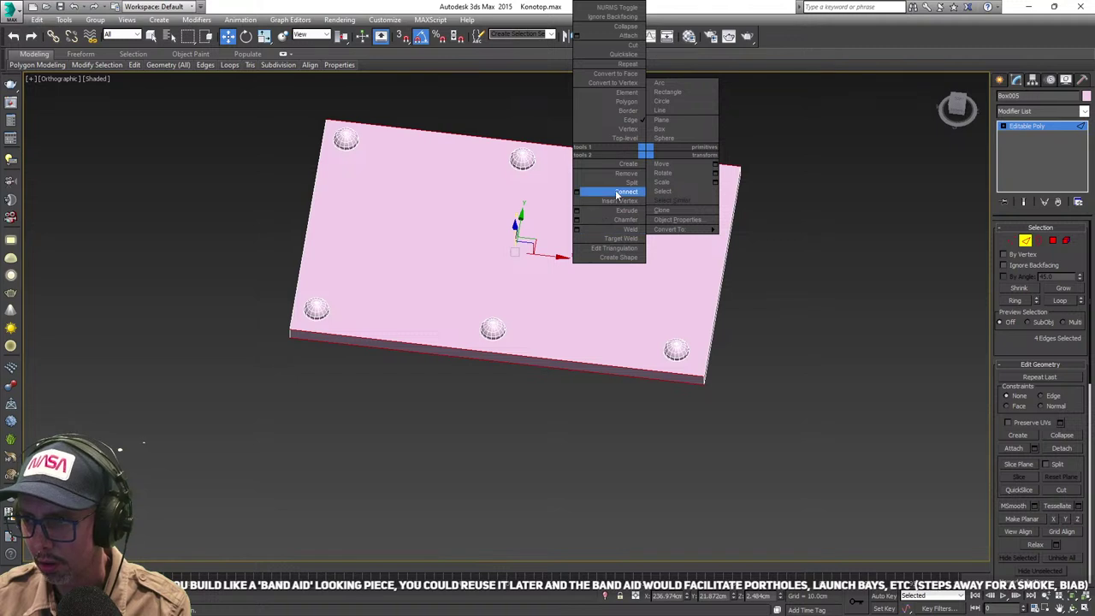
{"action": "left_click", "coordinate": [616, 192]}
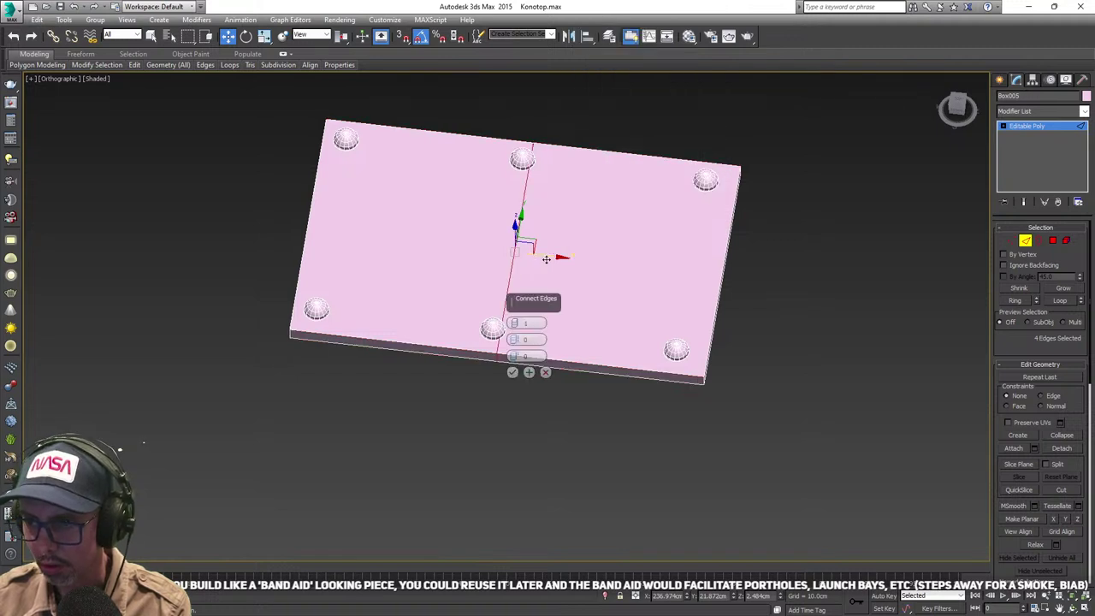
{"action": "left_click", "coordinate": [512, 371]}
{"action": "left_click_drag", "start_coordinate": [558, 259], "coordinate": [670, 272]}
{"action": "left_click", "coordinate": [653, 377]}
- Cut a short diagonal from the connected edge loop to the plate's front long edge, continuing down its side face
{"action": "scroll", "coordinate": [652, 373], "scroll_direction": "up", "scroll_amount": 3}
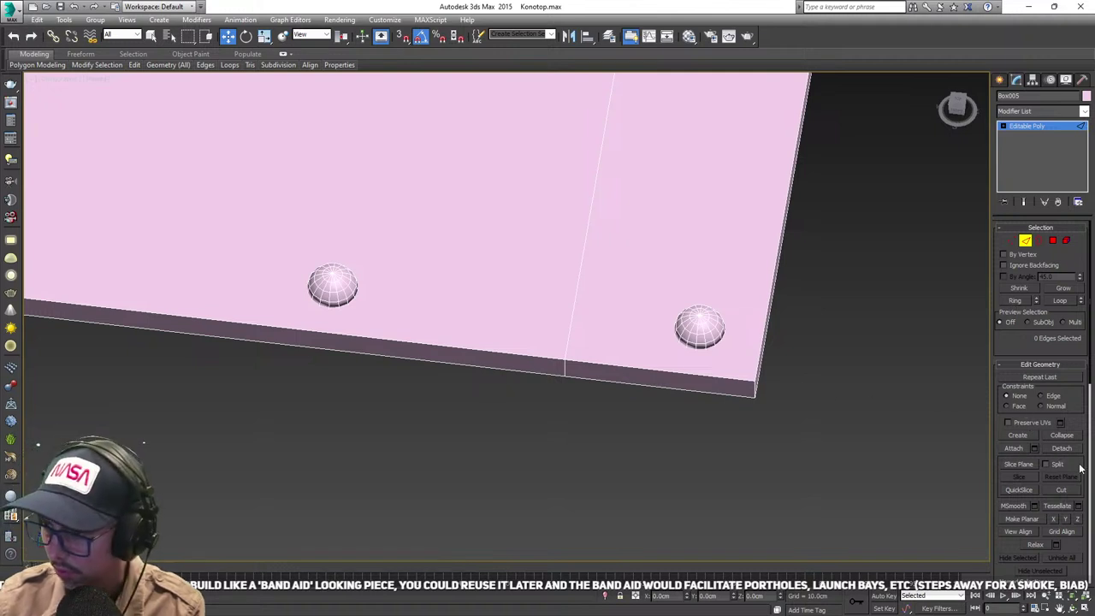
{"action": "left_click", "coordinate": [1060, 490]}
{"action": "left_click", "coordinate": [524, 353]}
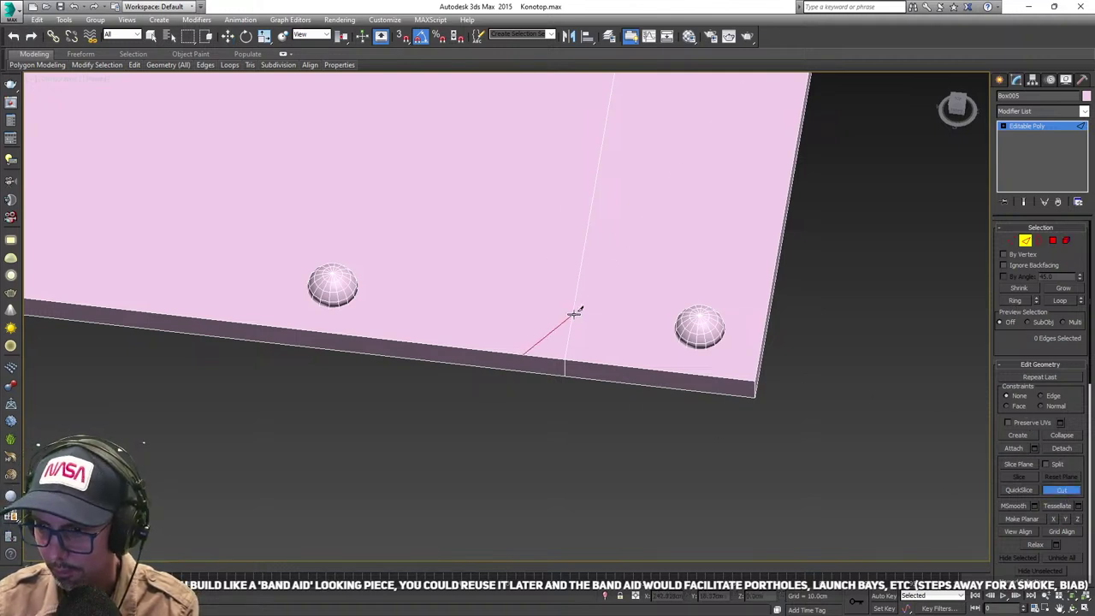
{"action": "left_click", "coordinate": [575, 314]}
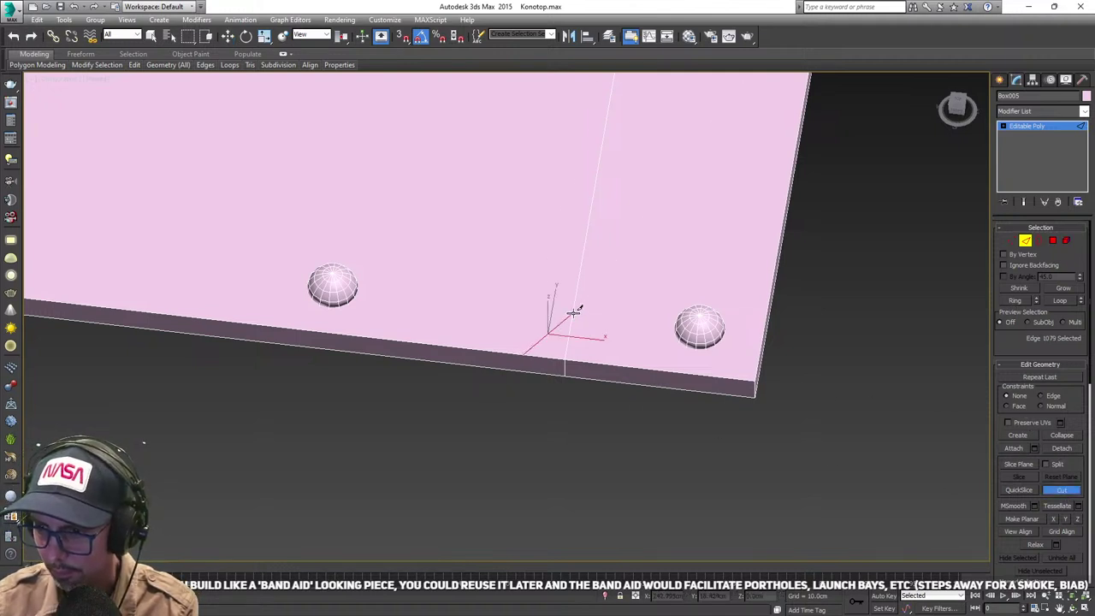
{"action": "left_click", "coordinate": [525, 371]}
{"action": "right_click", "coordinate": [525, 372]}
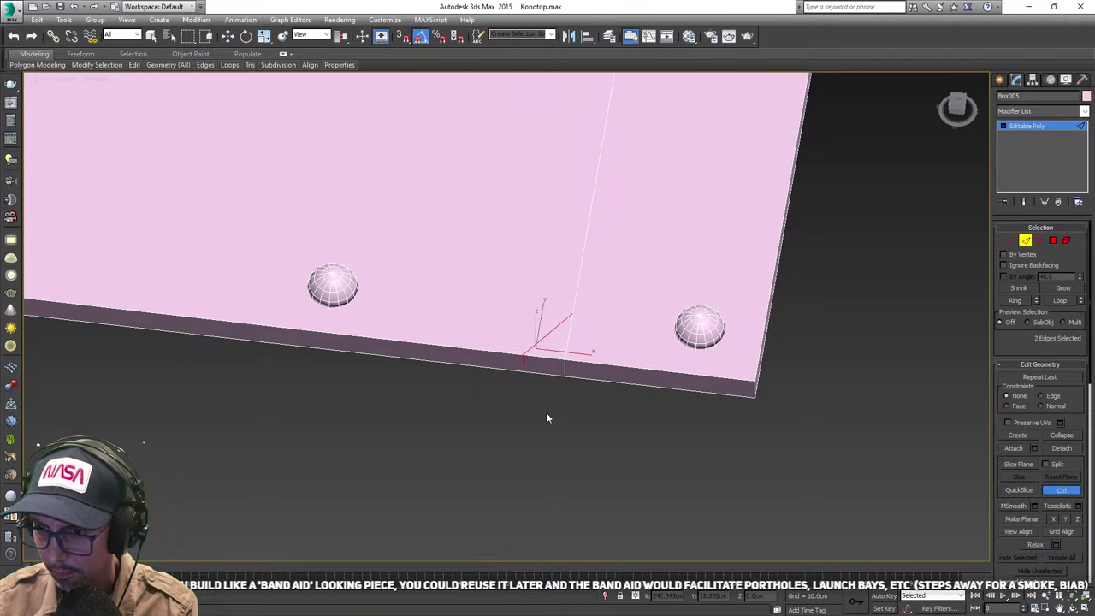
- Cut the matching diagonal on the plate's underside from the side cut to the edge loop, and leave the Cut tool
{"action": "middle_click_drag", "start_coordinate": [546, 412], "coordinate": [544, 293], "text": "alt"}
{"action": "scroll", "coordinate": [544, 297], "scroll_direction": "down", "scroll_amount": 5}
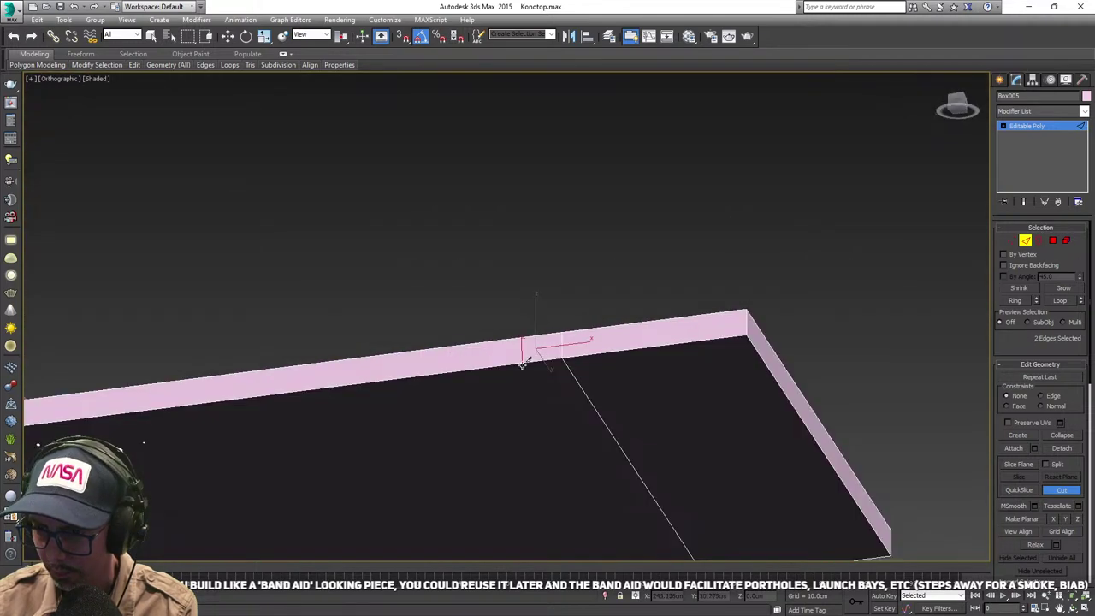
{"action": "left_click", "coordinate": [578, 384]}
{"action": "right_click", "coordinate": [582, 382]}
{"action": "scroll", "coordinate": [596, 349], "scroll_direction": "down", "scroll_amount": 5}
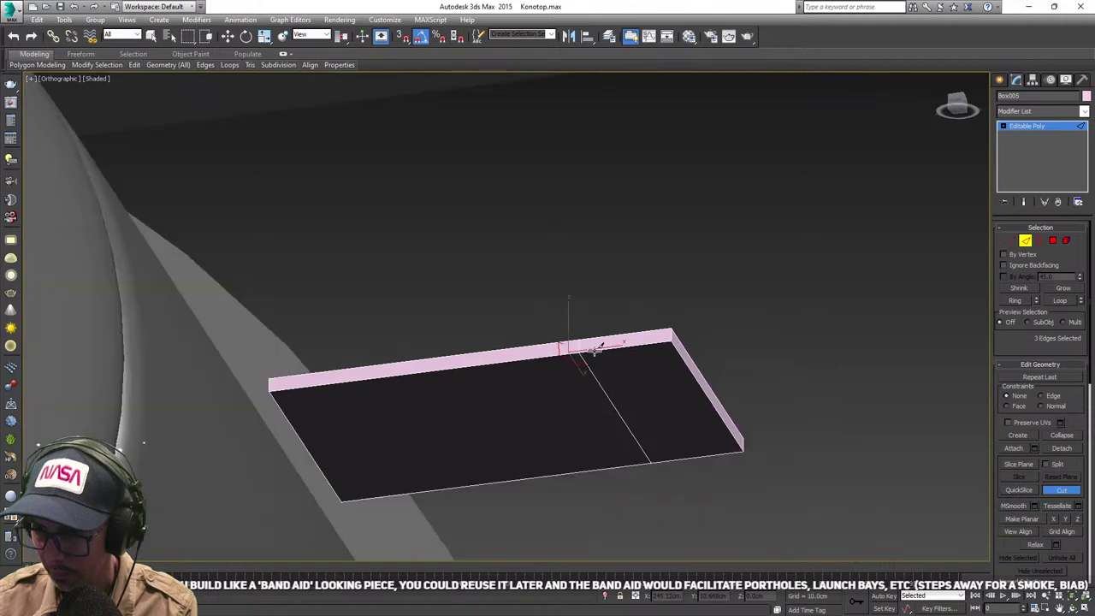
{"action": "middle_click_drag", "start_coordinate": [597, 349], "coordinate": [576, 427], "text": "alt"}
{"action": "scroll", "coordinate": [585, 410], "scroll_direction": "up", "scroll_amount": 5}
{"action": "middle_click_drag", "start_coordinate": [647, 371], "coordinate": [698, 396]}
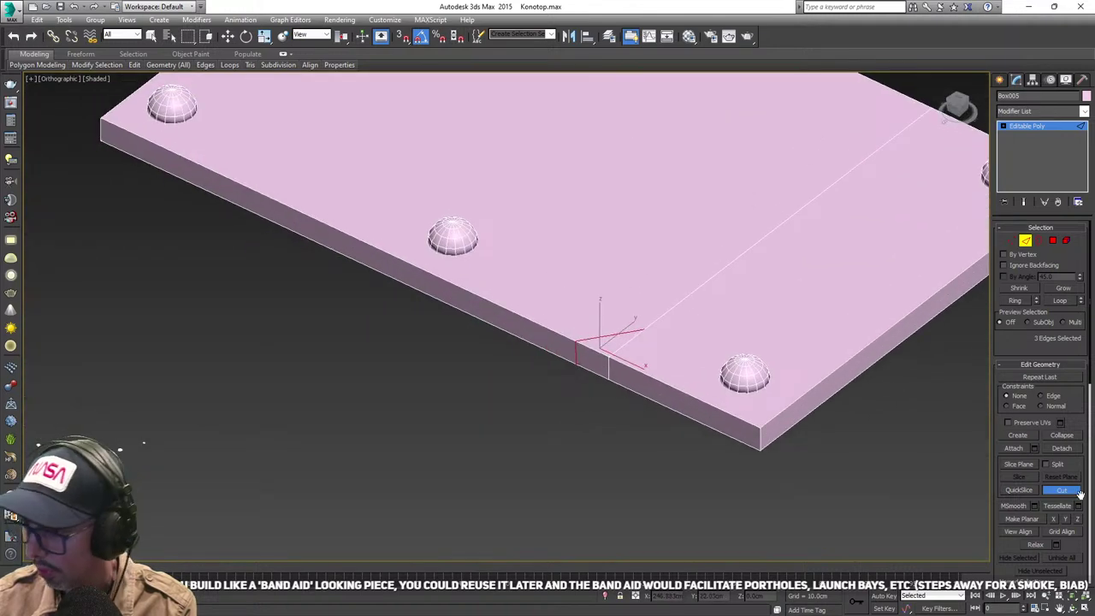
{"action": "left_click", "coordinate": [1067, 492]}
- Delete the small side face and the top and bottom triangles between the cuts to open a notch
{"action": "left_click", "coordinate": [1054, 241]}
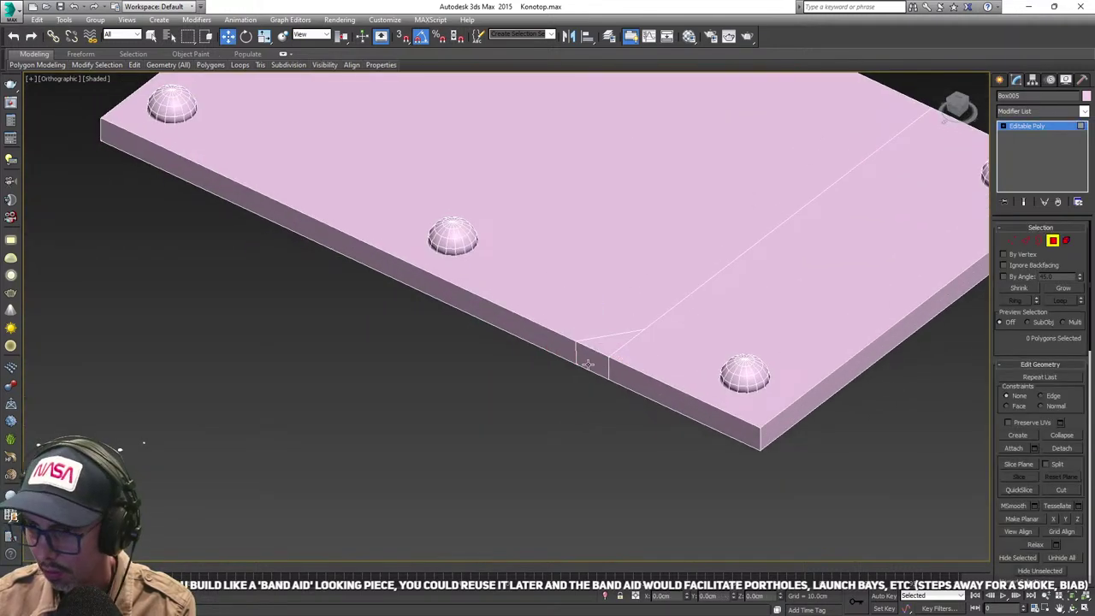
{"action": "left_click", "coordinate": [592, 358]}
{"action": "key", "text": "Delete"}
{"action": "left_click", "coordinate": [627, 359]}
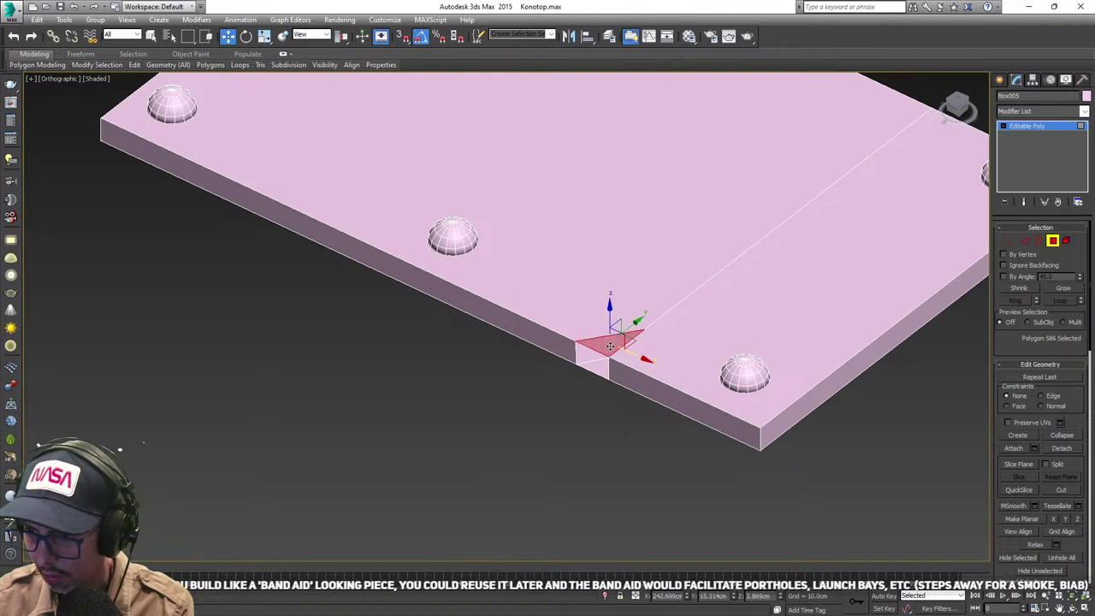
{"action": "left_click", "coordinate": [596, 365], "text": "ctrl"}
{"action": "key", "text": "Delete"}
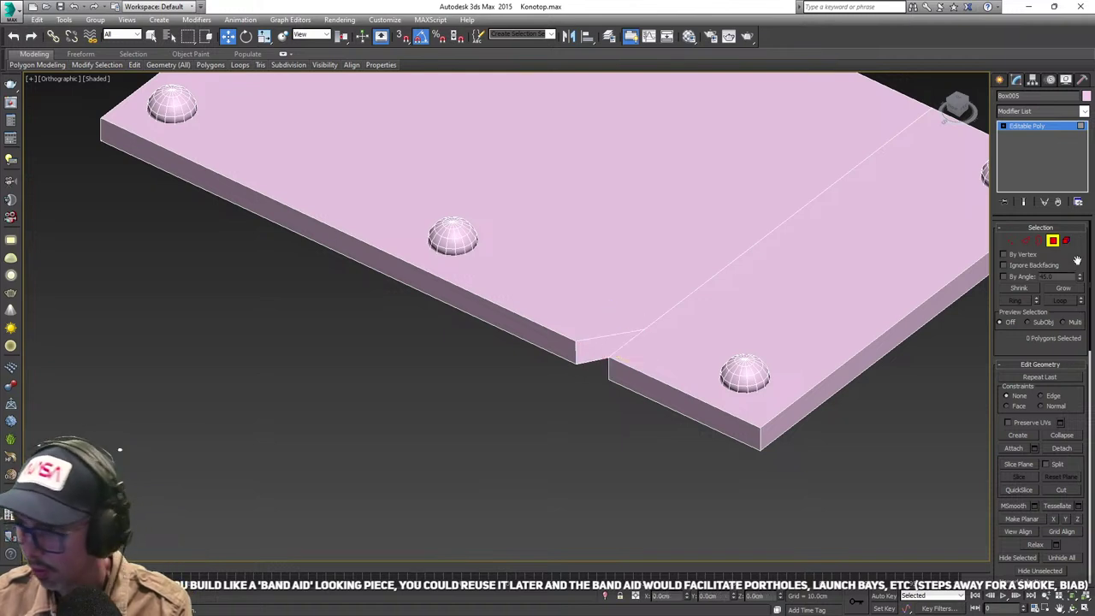
- Bridge the top and bottom edges along the notch's diagonal side to close that wall
{"action": "left_click", "coordinate": [1026, 240]}
{"action": "scroll", "coordinate": [601, 365], "scroll_direction": "up", "scroll_amount": 5}
{"action": "left_click", "coordinate": [563, 364]}
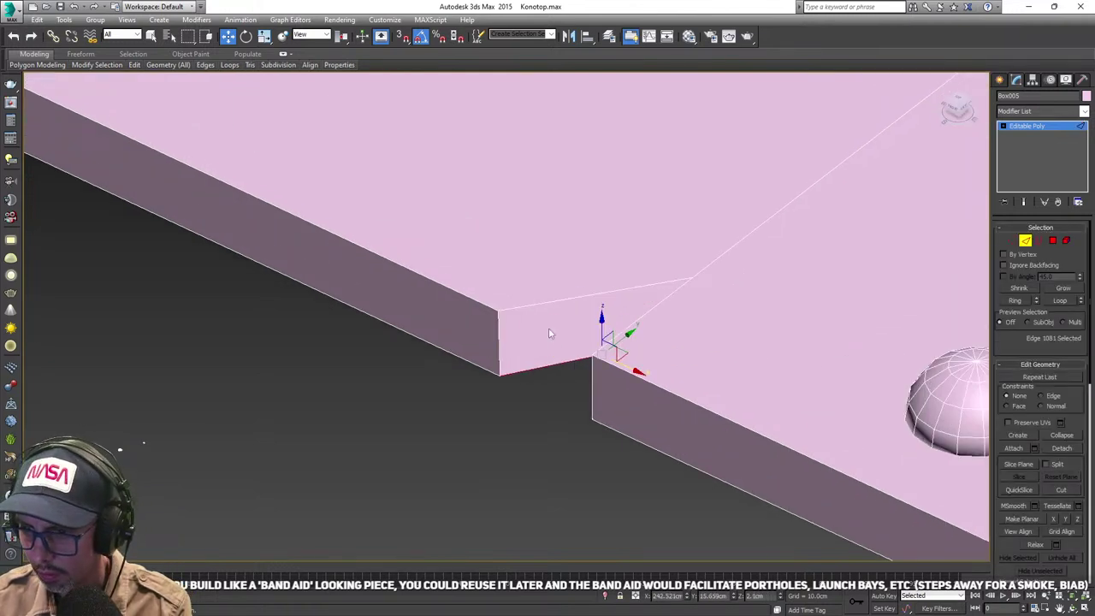
{"action": "left_click", "coordinate": [547, 304], "text": "ctrl"}
{"action": "middle_click_drag", "start_coordinate": [547, 304], "coordinate": [599, 394], "text": "alt"}
{"action": "right_click", "coordinate": [599, 395]}
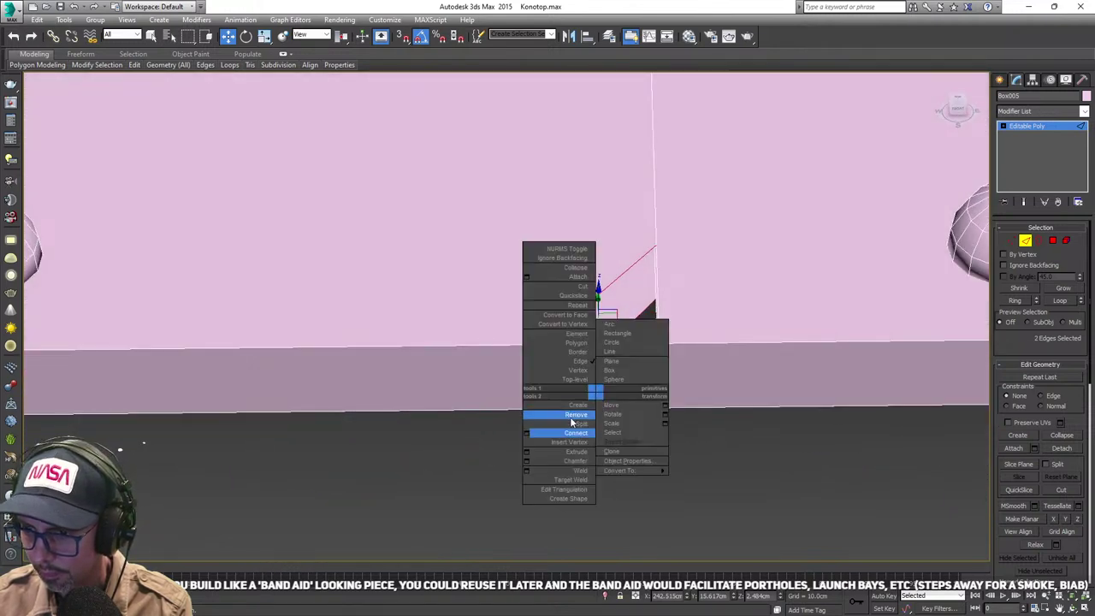
{"action": "left_click", "coordinate": [727, 433]}
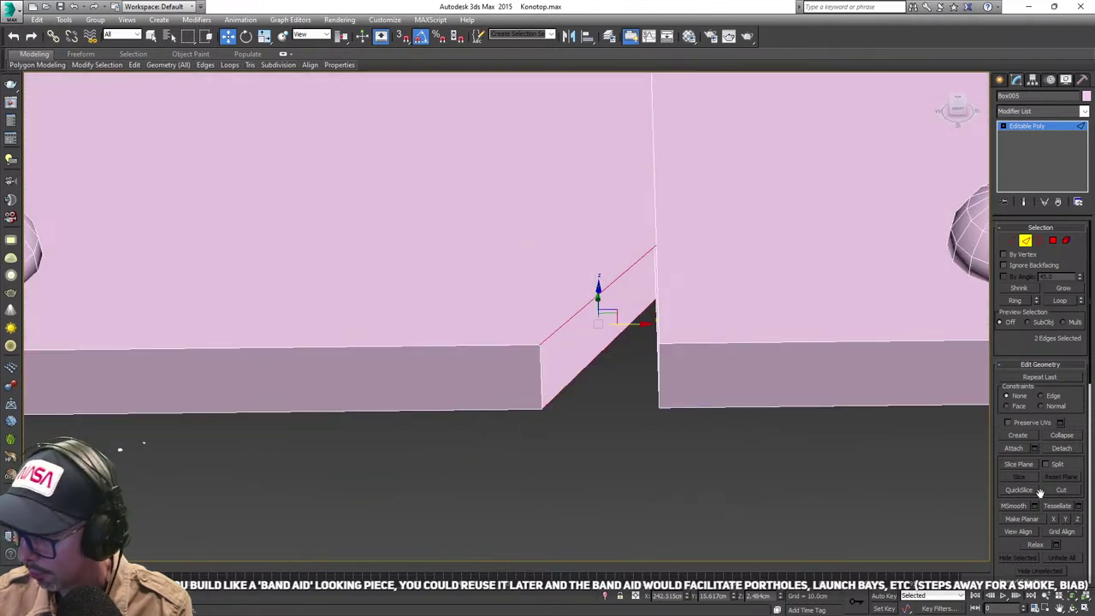
{"action": "left_click_drag", "start_coordinate": [1082, 460], "coordinate": [1068, 168]}
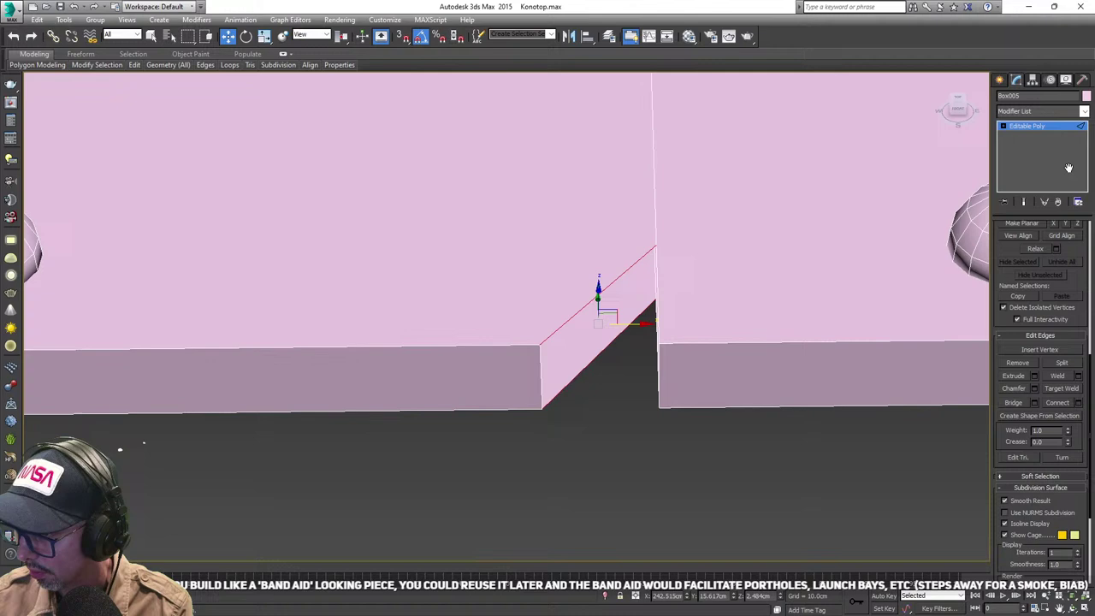
{"action": "left_click", "coordinate": [1015, 401]}
- Bridge the top and bottom edges on the notch's straight side to close the remaining wall
{"action": "middle_click_drag", "start_coordinate": [558, 414], "coordinate": [565, 391]}
{"action": "left_click", "coordinate": [565, 391]}
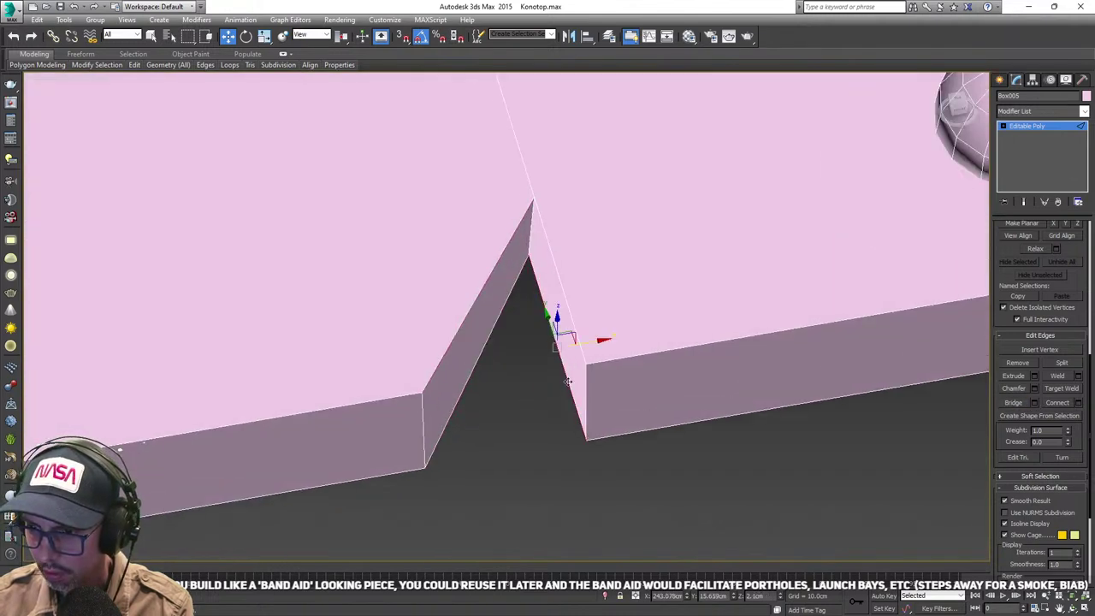
{"action": "left_click", "coordinate": [574, 326]}
{"action": "left_click", "coordinate": [1017, 401]}
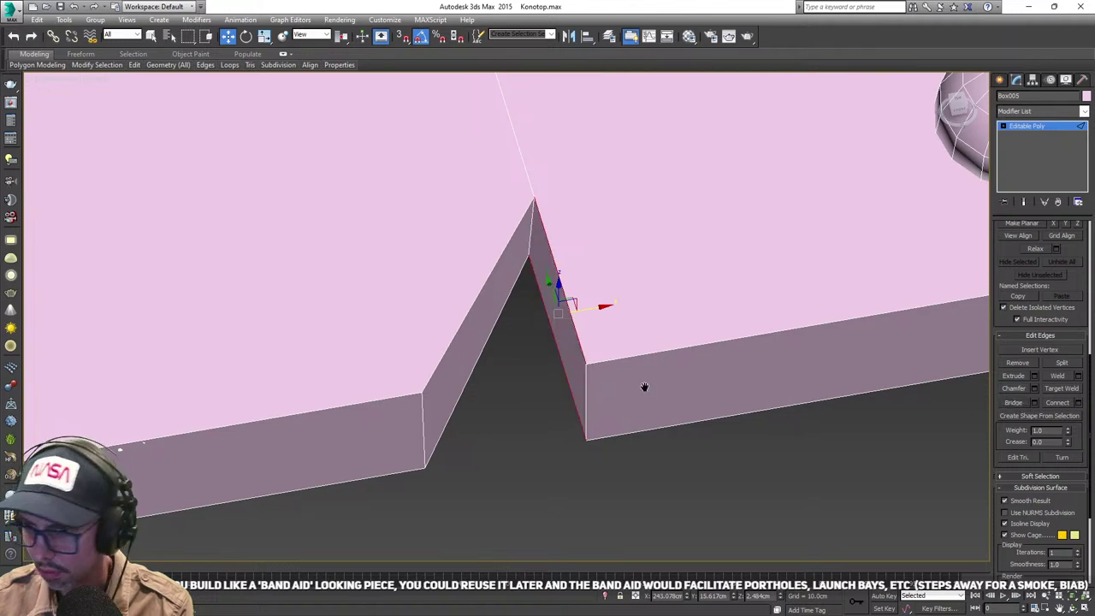
{"action": "scroll", "coordinate": [638, 389], "scroll_direction": "down", "scroll_amount": 5}
{"action": "scroll", "coordinate": [573, 402], "scroll_direction": "up", "scroll_amount": 3}
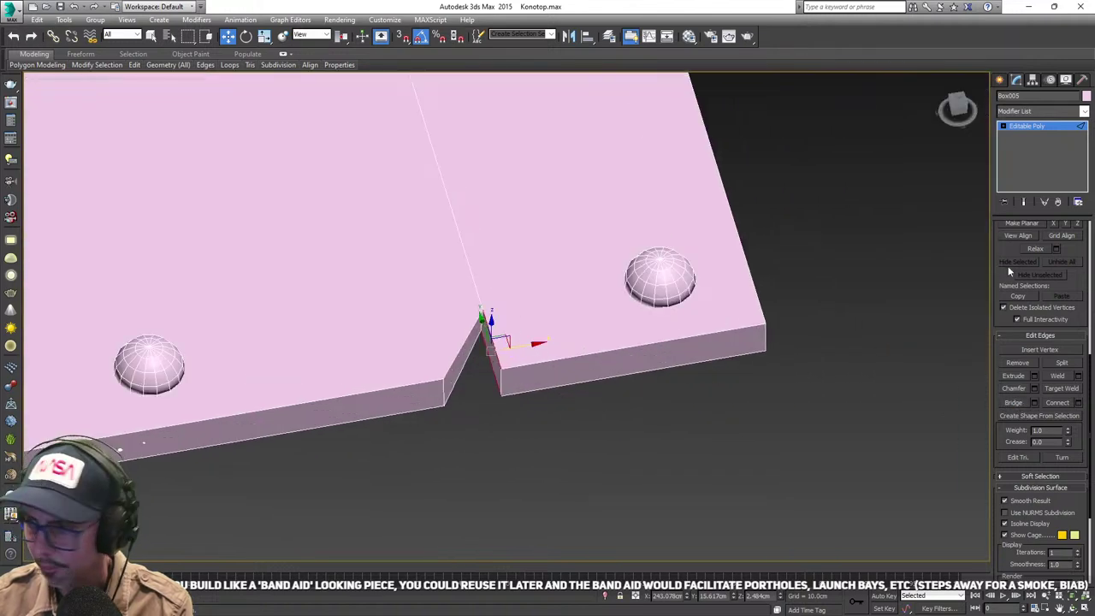
- In the Top view, move the notch's inner corner vertices sideways and toward the plate's edge to make the notch shallower
{"action": "left_click", "coordinate": [1003, 126]}
{"action": "left_click", "coordinate": [1025, 135]}
{"action": "scroll", "coordinate": [674, 305], "scroll_direction": "up", "scroll_amount": 3}
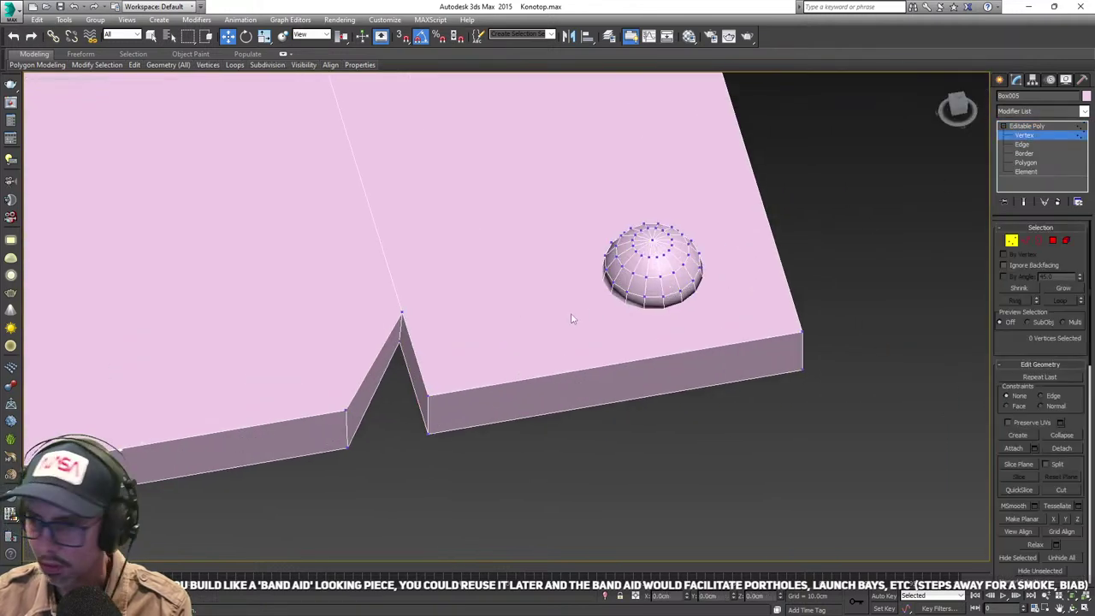
{"action": "key", "text": "t"}
{"action": "middle_click_drag", "start_coordinate": [479, 299], "coordinate": [442, 183]}
{"action": "scroll", "coordinate": [525, 330], "scroll_direction": "down", "scroll_amount": 2}
{"action": "middle_click_drag", "start_coordinate": [525, 331], "coordinate": [437, 266]}
{"action": "scroll", "coordinate": [457, 274], "scroll_direction": "up", "scroll_amount": 4}
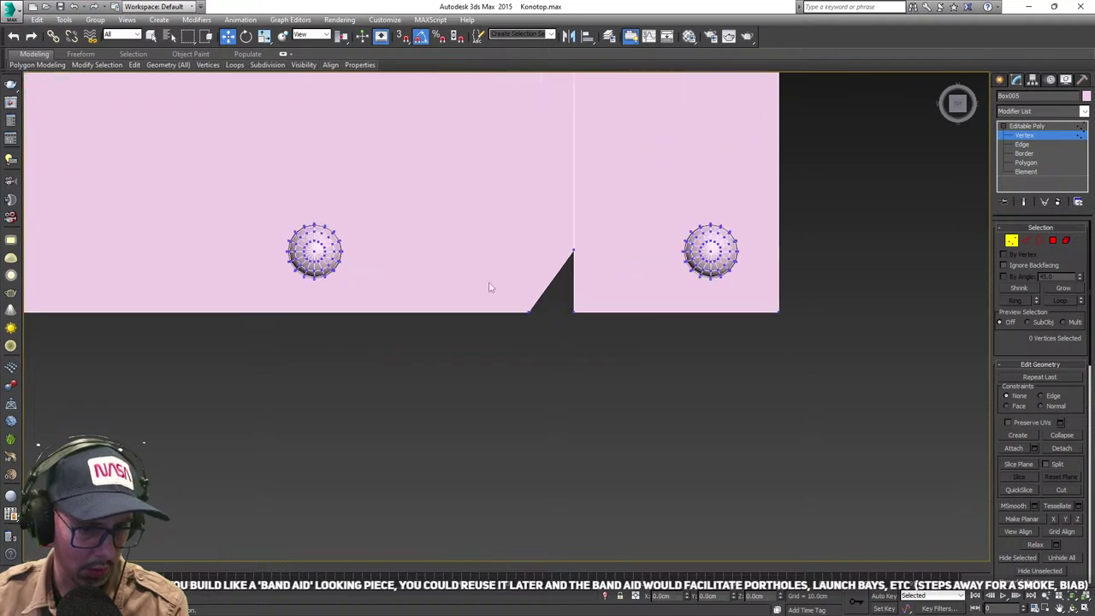
{"action": "left_click_drag", "start_coordinate": [597, 230], "coordinate": [562, 262]}
{"action": "scroll", "coordinate": [587, 252], "scroll_direction": "up", "scroll_amount": 4}
{"action": "left_click_drag", "start_coordinate": [577, 224], "coordinate": [563, 287]}
{"action": "scroll", "coordinate": [561, 360], "scroll_direction": "down", "scroll_amount": 3}
{"action": "left_click", "coordinate": [598, 405]}
{"action": "scroll", "coordinate": [570, 370], "scroll_direction": "up", "scroll_amount": 2}
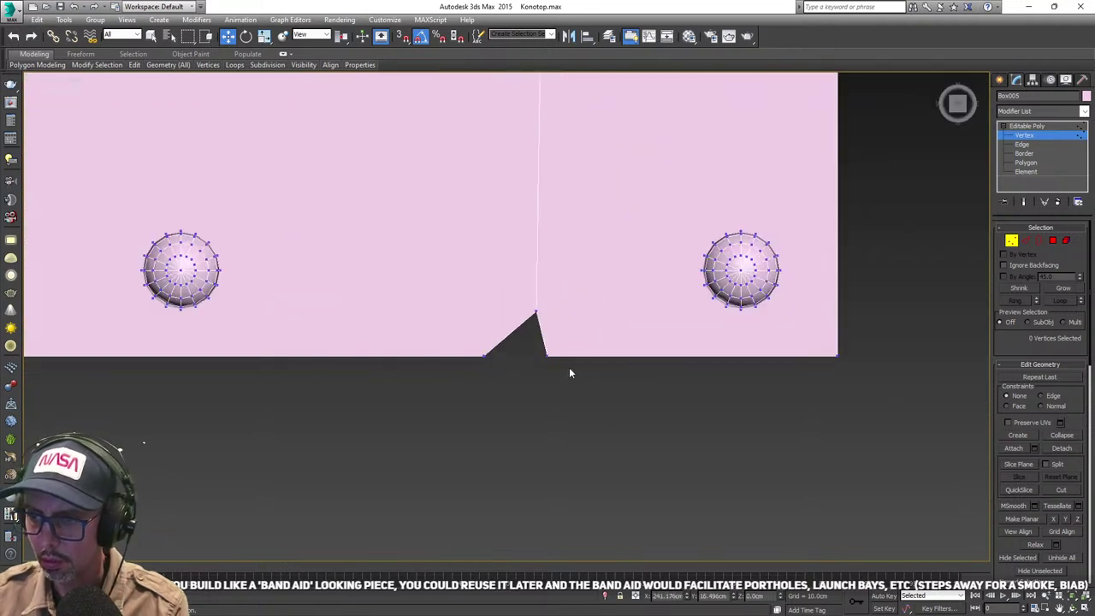
{"action": "scroll", "coordinate": [582, 373], "scroll_direction": "down", "scroll_amount": 1}
{"action": "scroll", "coordinate": [589, 385], "scroll_direction": "down", "scroll_amount": 2}
{"action": "middle_click_drag", "start_coordinate": [618, 399], "coordinate": [788, 334], "text": "alt"}
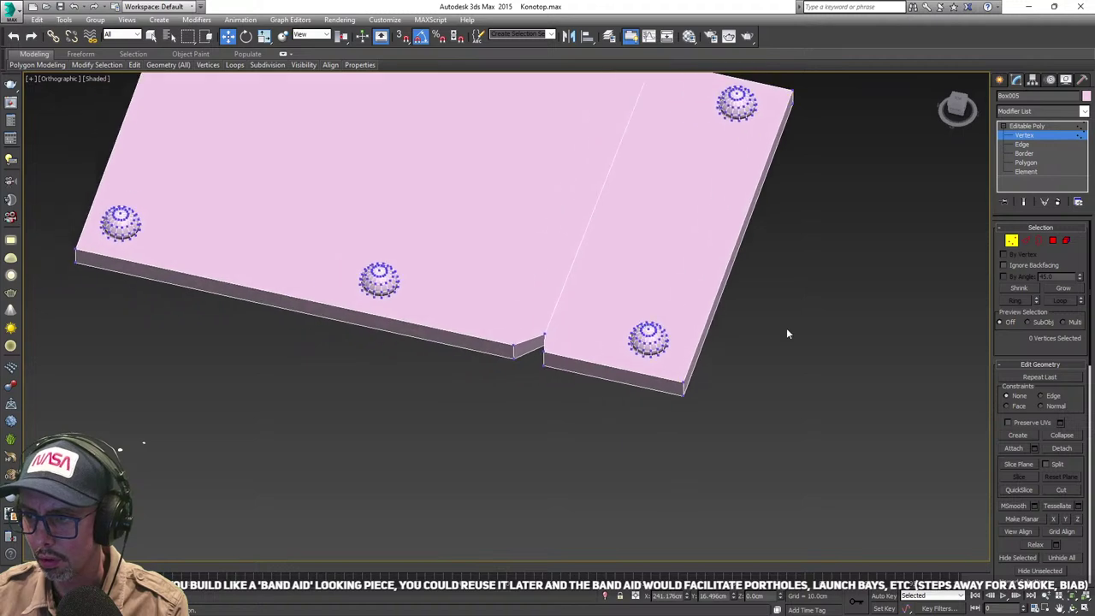
{"action": "left_click", "coordinate": [1010, 241]}
- Apply a TurboSmooth modifier to the notched plate and set its iterations to 2
{"action": "left_click", "coordinate": [1031, 110]}
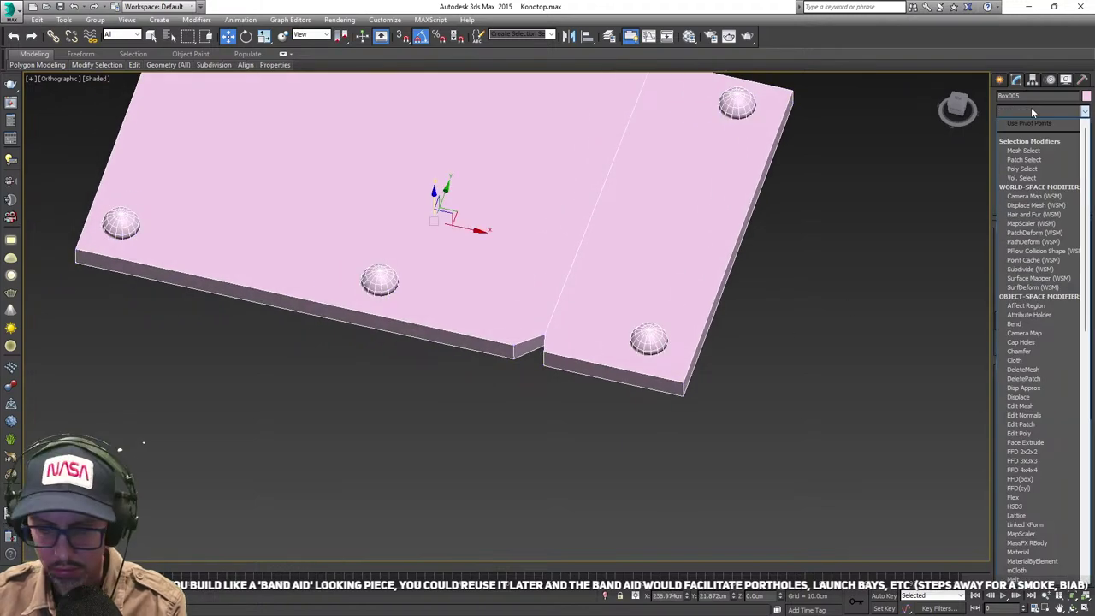
{"action": "key", "text": "t"}
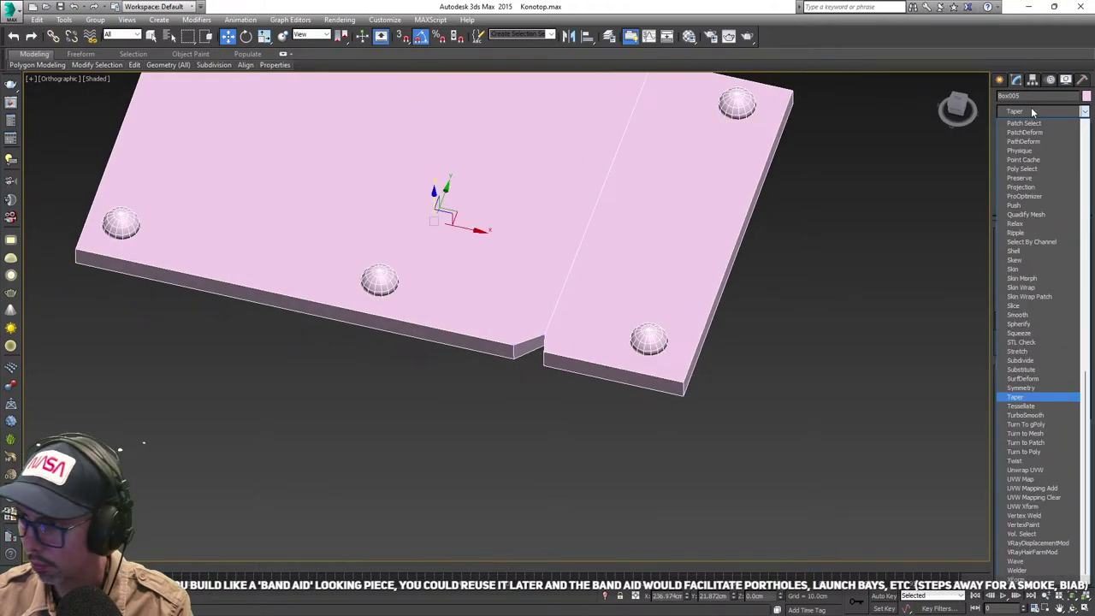
{"action": "left_click", "coordinate": [1040, 419]}
{"action": "middle_click_drag", "start_coordinate": [613, 382], "coordinate": [670, 474]}
{"action": "scroll", "coordinate": [669, 475], "scroll_direction": "down", "scroll_amount": 2}
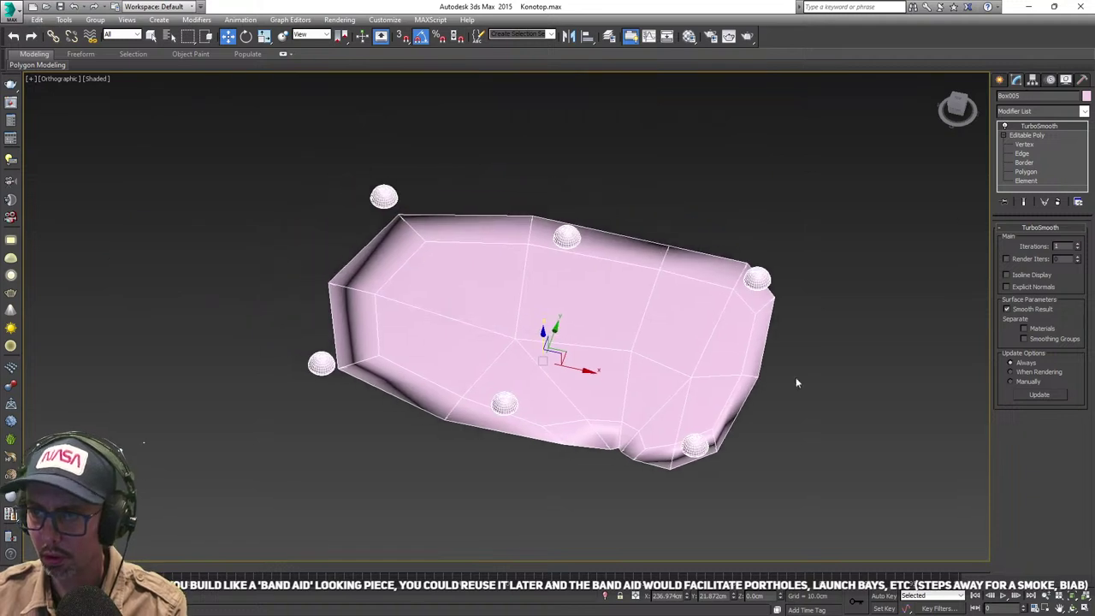
{"action": "left_click", "coordinate": [1079, 245]}
{"action": "middle_click_drag", "start_coordinate": [813, 277], "coordinate": [782, 224], "text": "alt"}
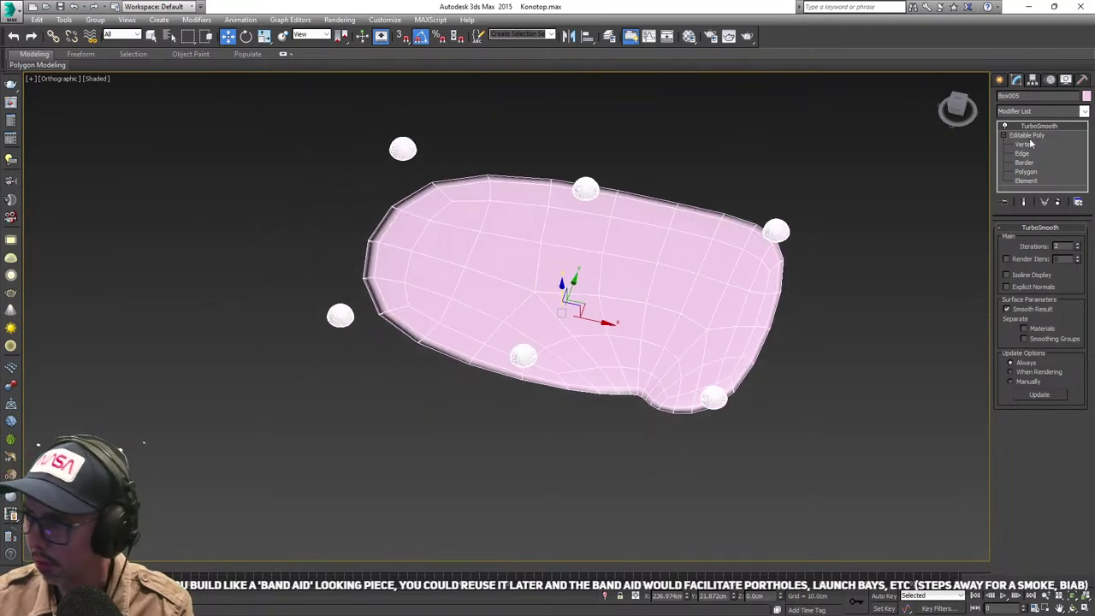
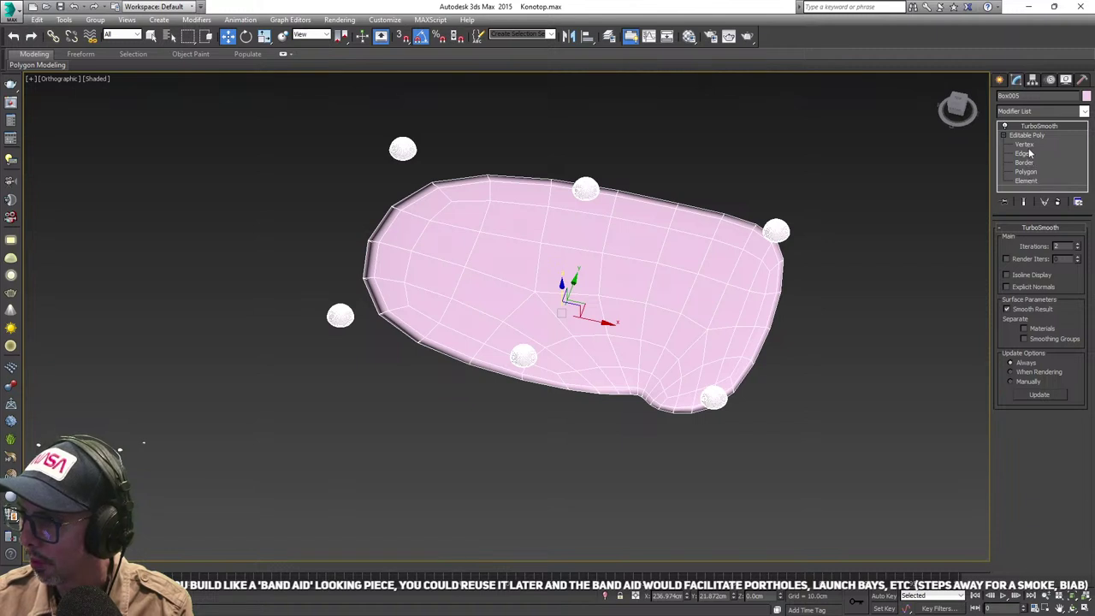
- Connect the long edges of the plate's larger section with 1 segment, pinch -32 and slide -96, placing a support loop beside the far short side
{"action": "left_click", "coordinate": [1025, 145]}
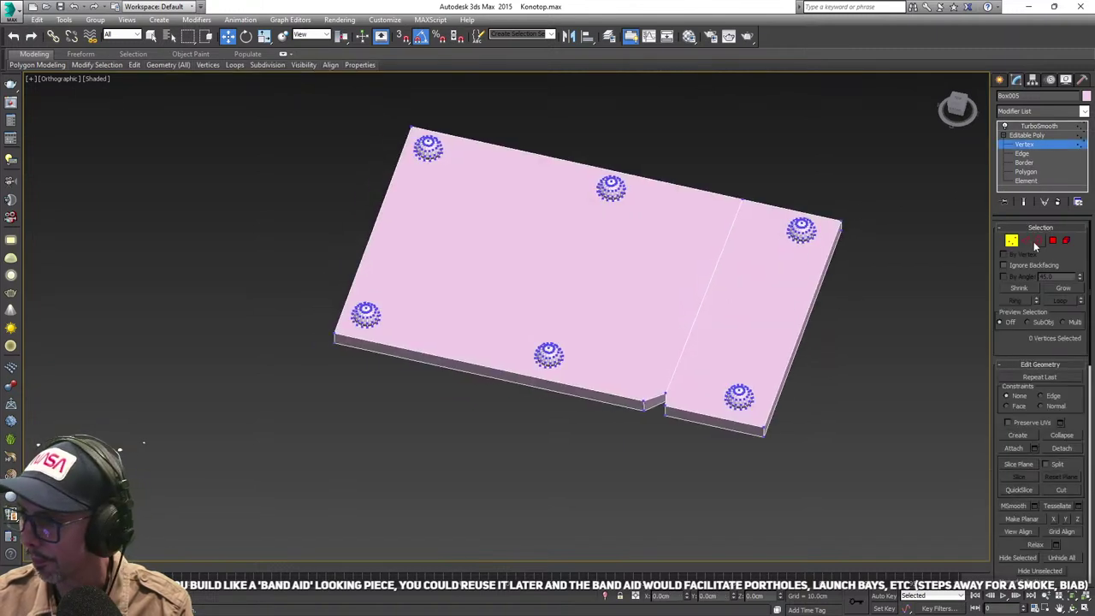
{"action": "left_click", "coordinate": [1028, 243]}
{"action": "middle_click_drag", "start_coordinate": [521, 266], "coordinate": [585, 262]}
{"action": "left_click_drag", "start_coordinate": [582, 118], "coordinate": [521, 249]}
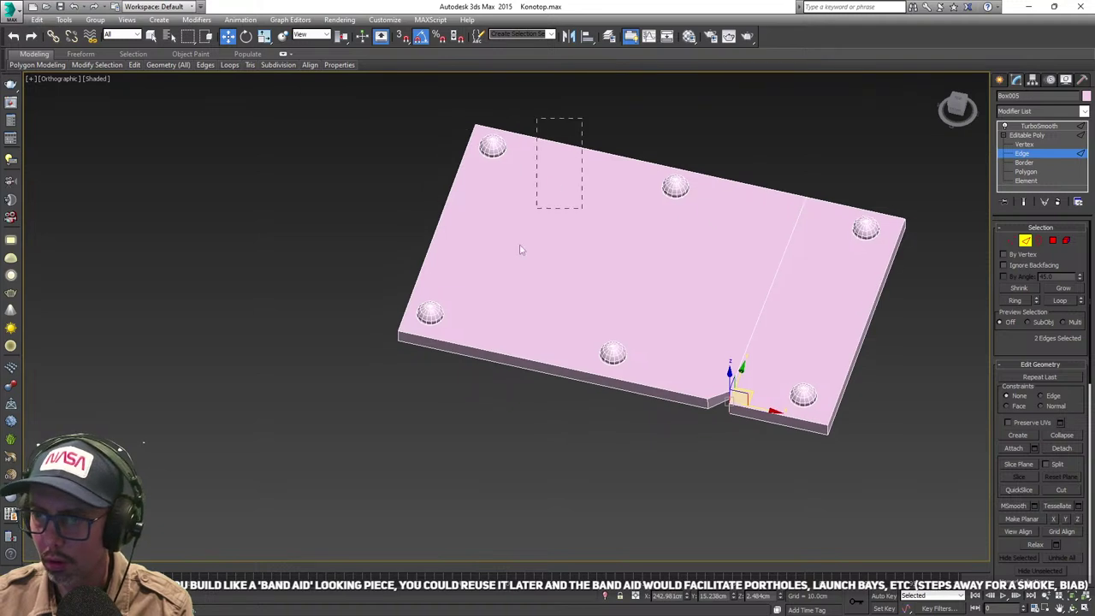
{"action": "left_click_drag", "start_coordinate": [507, 390], "coordinate": [508, 391]}
{"action": "right_click", "coordinate": [516, 257]}
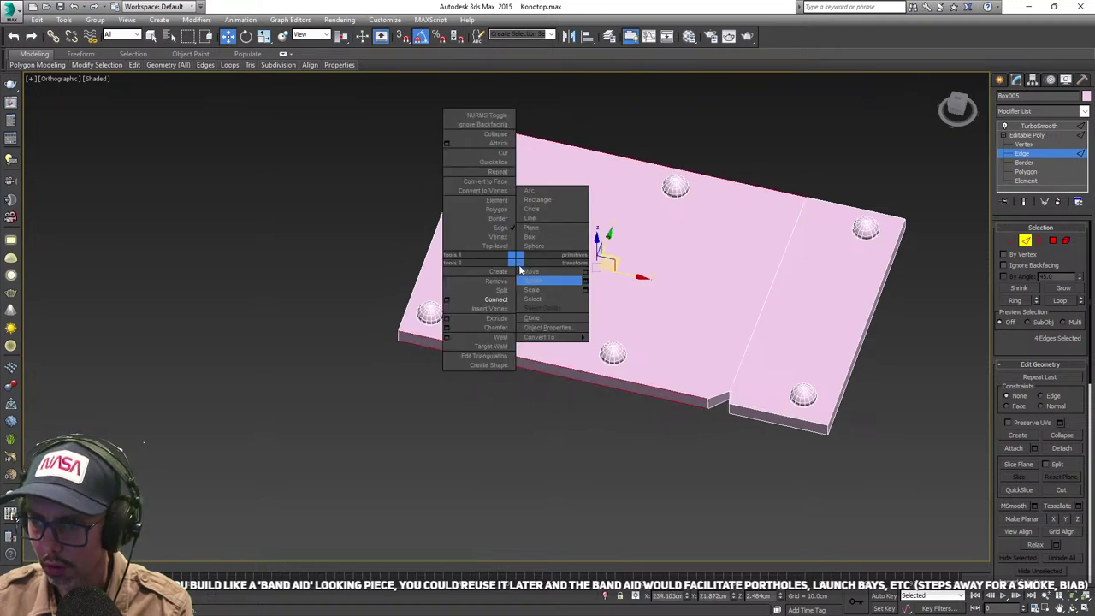
{"action": "left_click", "coordinate": [448, 301]}
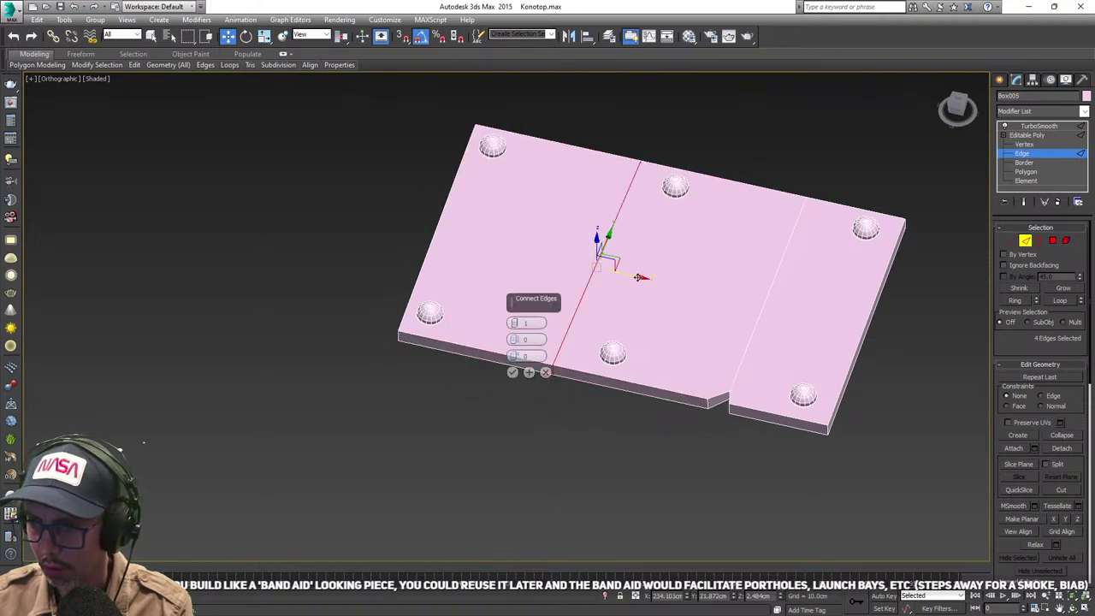
{"action": "left_click_drag", "start_coordinate": [515, 410], "coordinate": [518, 401]}
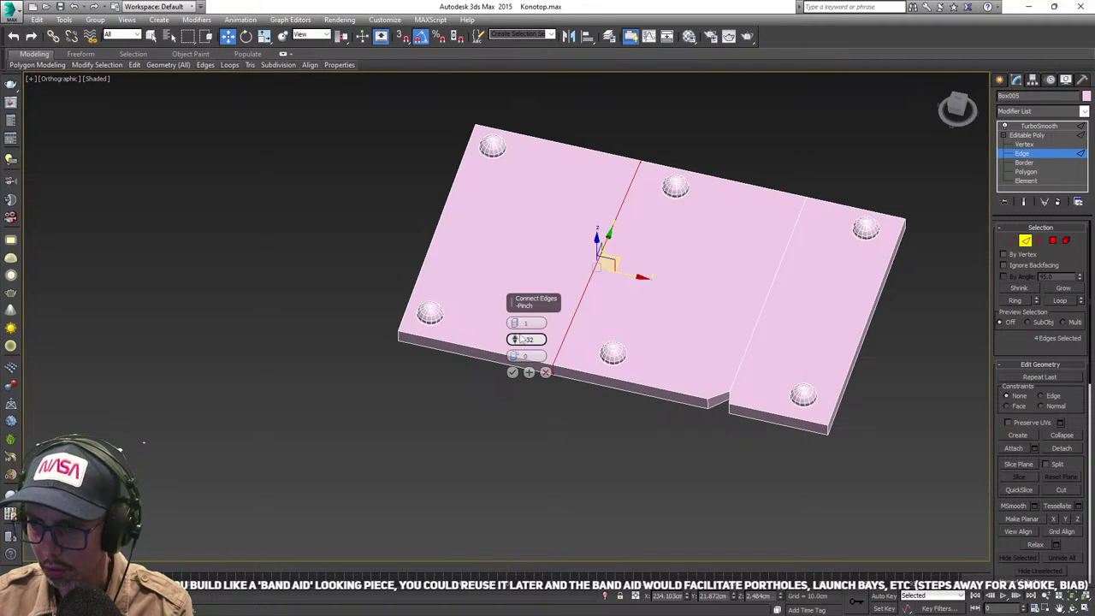
{"action": "left_click_drag", "start_coordinate": [514, 356], "coordinate": [536, 571]}
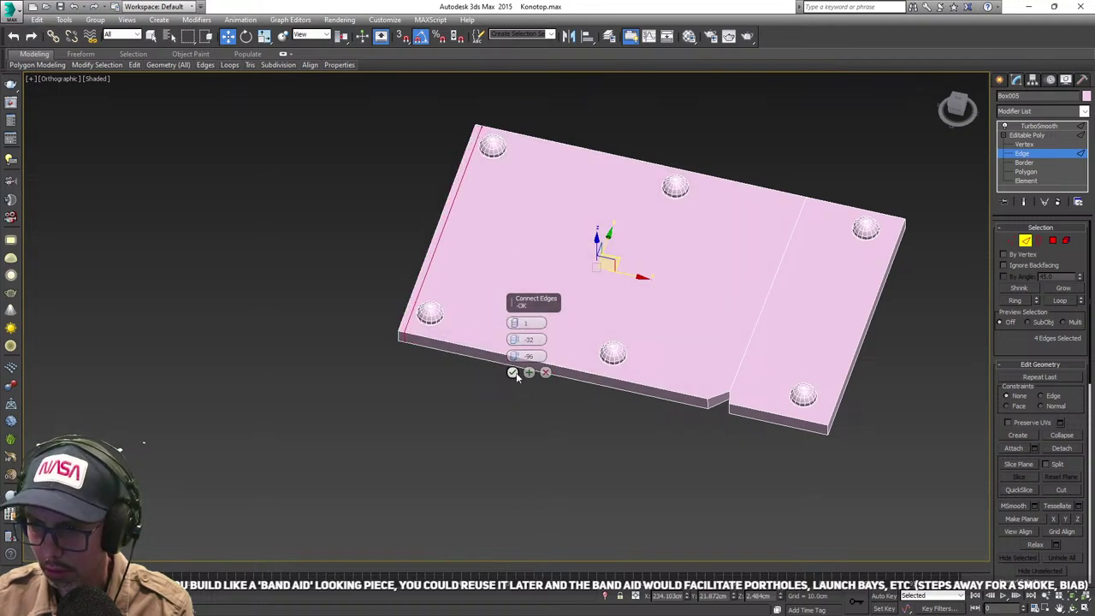
{"action": "left_click", "coordinate": [513, 373]}
- Show the TurboSmooth end result while working on the plate's edges
{"action": "scroll", "coordinate": [650, 381], "scroll_direction": "up", "scroll_amount": 3}
{"action": "left_click", "coordinate": [1024, 201]}
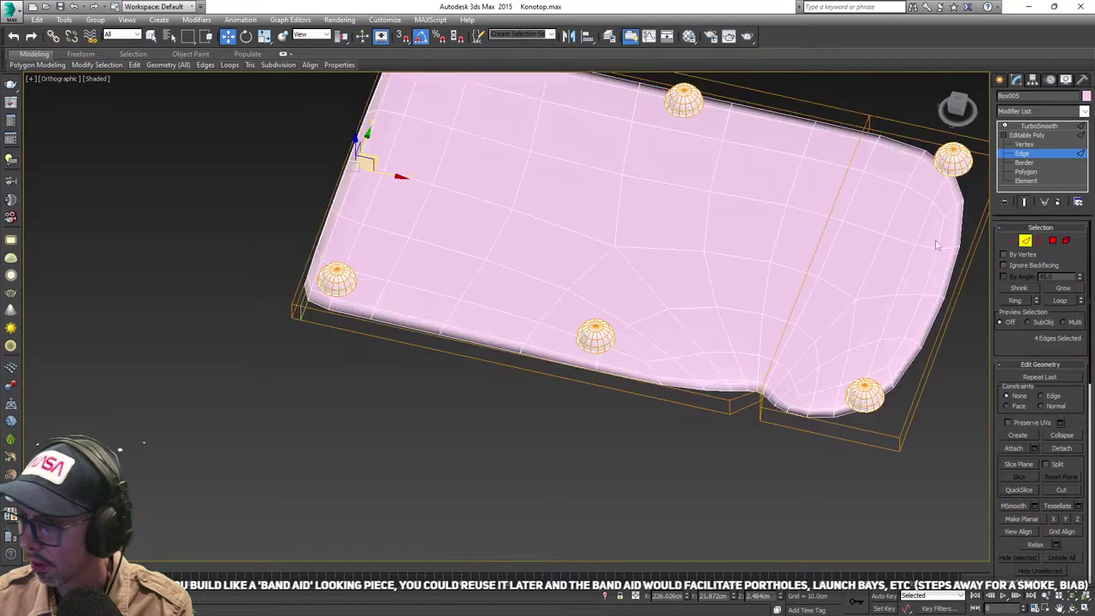
{"action": "scroll", "coordinate": [701, 370], "scroll_direction": "down", "scroll_amount": 3}
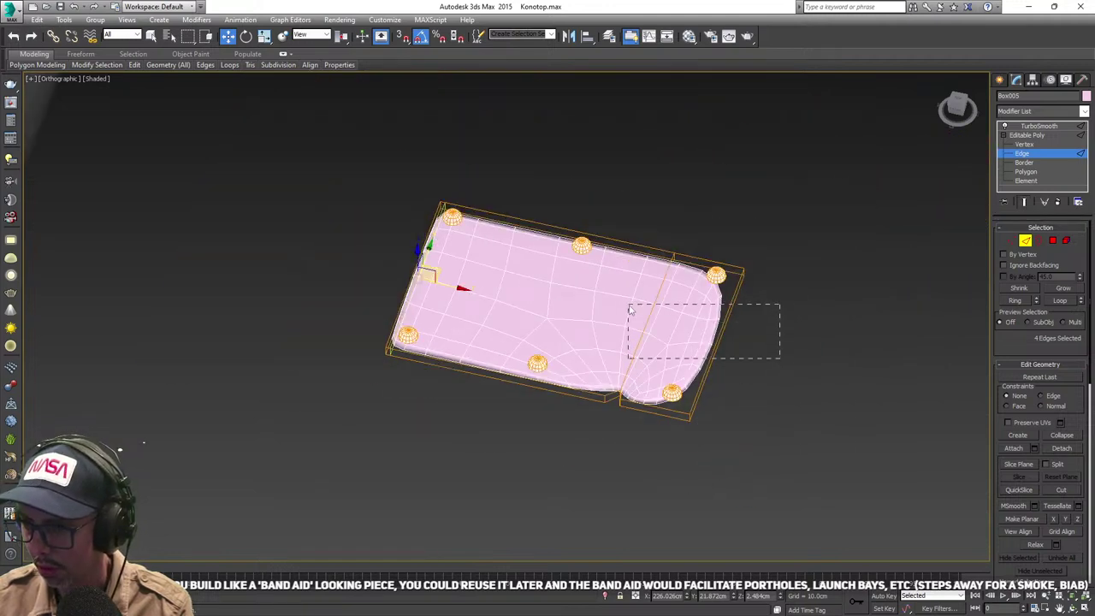
- Connect the plate's crosswise edges with 2 segments, pinch 97 and slide 0, adding support loops along both long sides
{"action": "left_click_drag", "start_coordinate": [629, 310], "coordinate": [628, 311]}
{"action": "left_click_drag", "start_coordinate": [465, 293], "coordinate": [358, 251], "text": "ctrl"}
{"action": "right_click", "coordinate": [326, 236]}
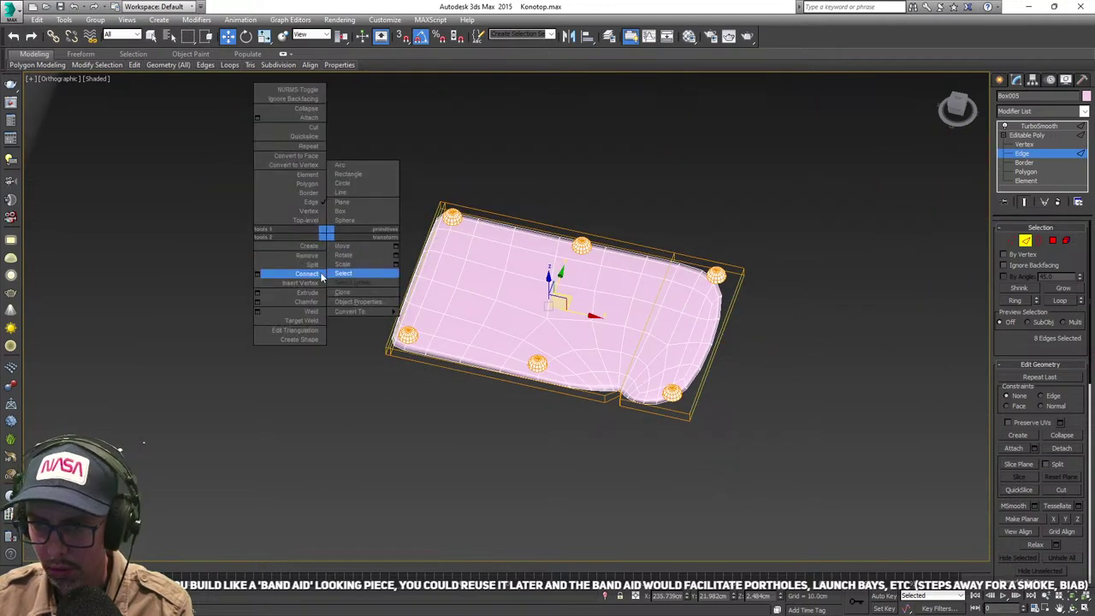
{"action": "left_click", "coordinate": [261, 276]}
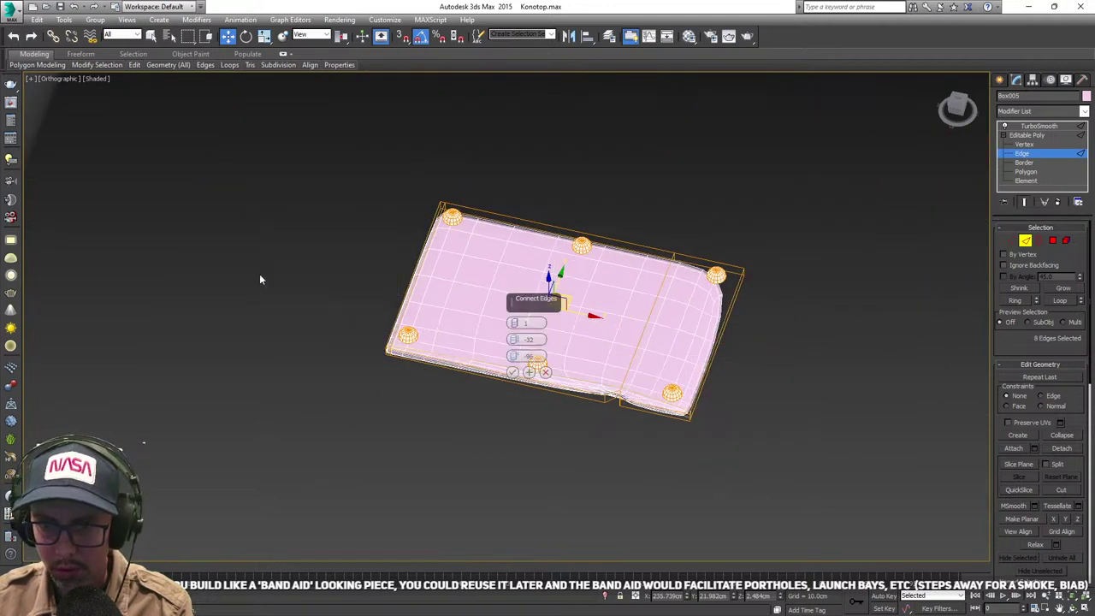
{"action": "left_click", "coordinate": [515, 321]}
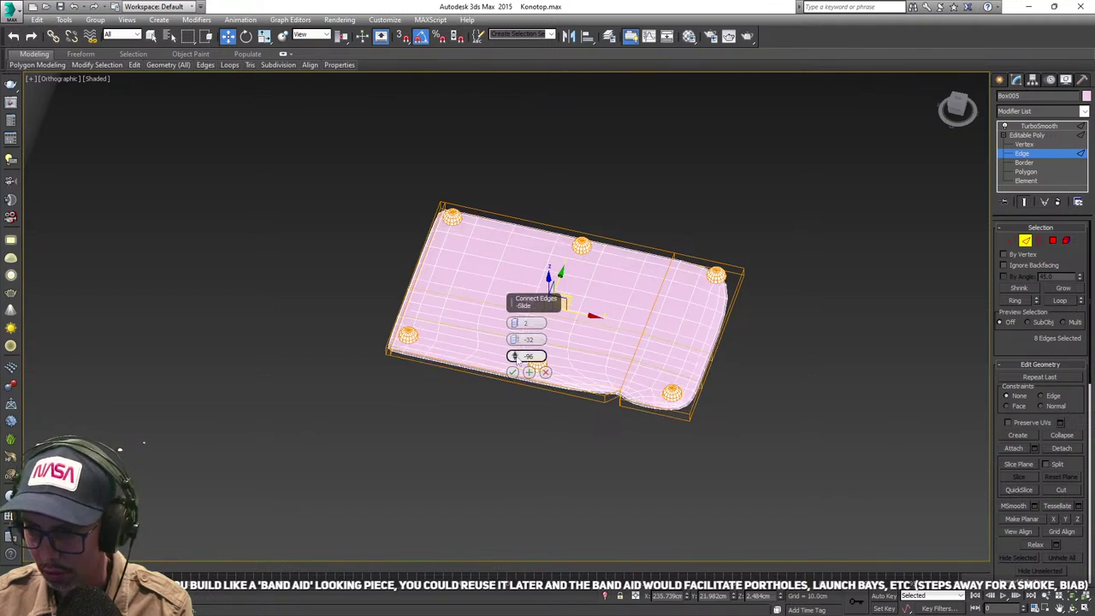
{"action": "right_click", "coordinate": [515, 357]}
{"action": "right_click", "coordinate": [514, 340]}
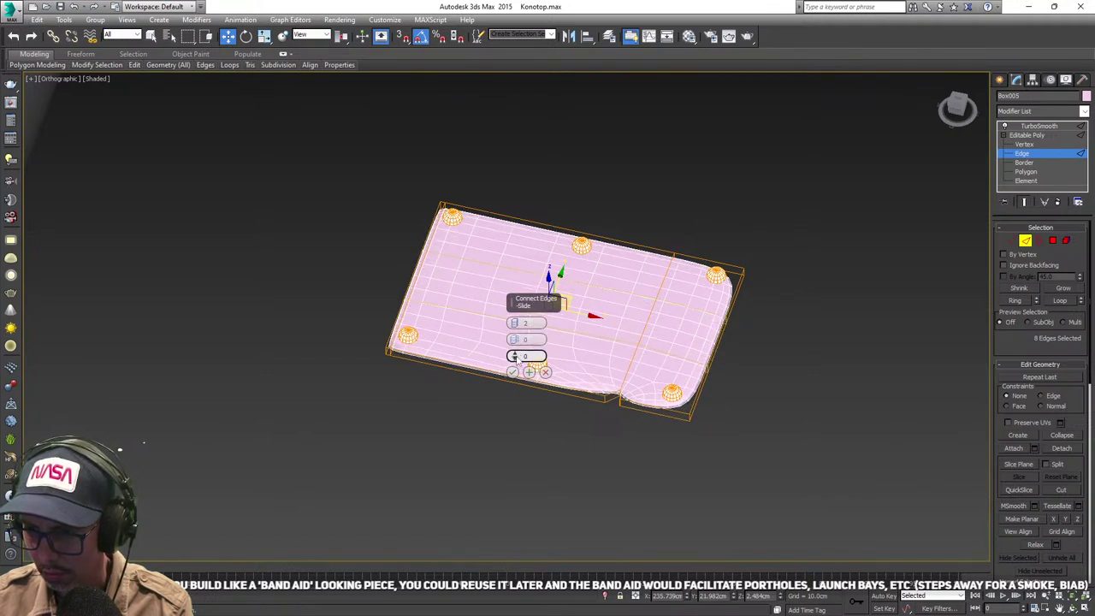
{"action": "left_click_drag", "start_coordinate": [514, 356], "coordinate": [509, 116]}
{"action": "right_click", "coordinate": [516, 357]}
{"action": "middle_click_drag", "start_coordinate": [576, 418], "coordinate": [357, 338]}
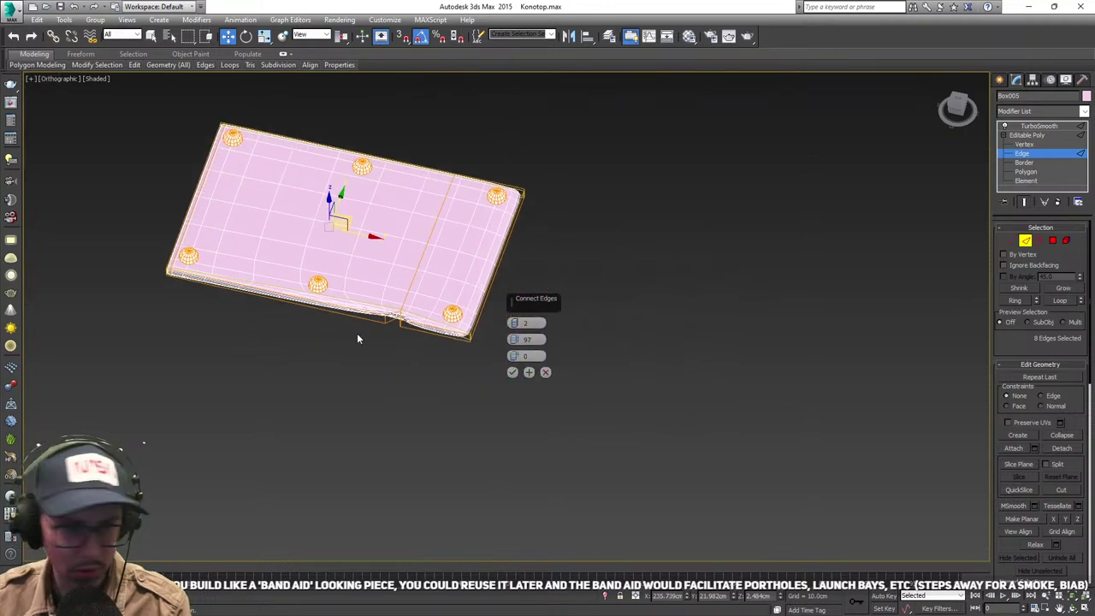
{"action": "left_click", "coordinate": [513, 372]}
- Connect the lengthwise edges between the notch and the nearer short side with 1 segment, pinch 0 and slide -88, beside that short side
{"action": "middle_click_drag", "start_coordinate": [513, 373], "coordinate": [467, 418], "text": "alt"}
{"action": "scroll", "coordinate": [379, 400], "scroll_direction": "up", "scroll_amount": 5}
{"action": "scroll", "coordinate": [471, 420], "scroll_direction": "down", "scroll_amount": 2}
{"action": "middle_click_drag", "start_coordinate": [531, 432], "coordinate": [536, 436]}
{"action": "scroll", "coordinate": [543, 445], "scroll_direction": "down", "scroll_amount": 2}
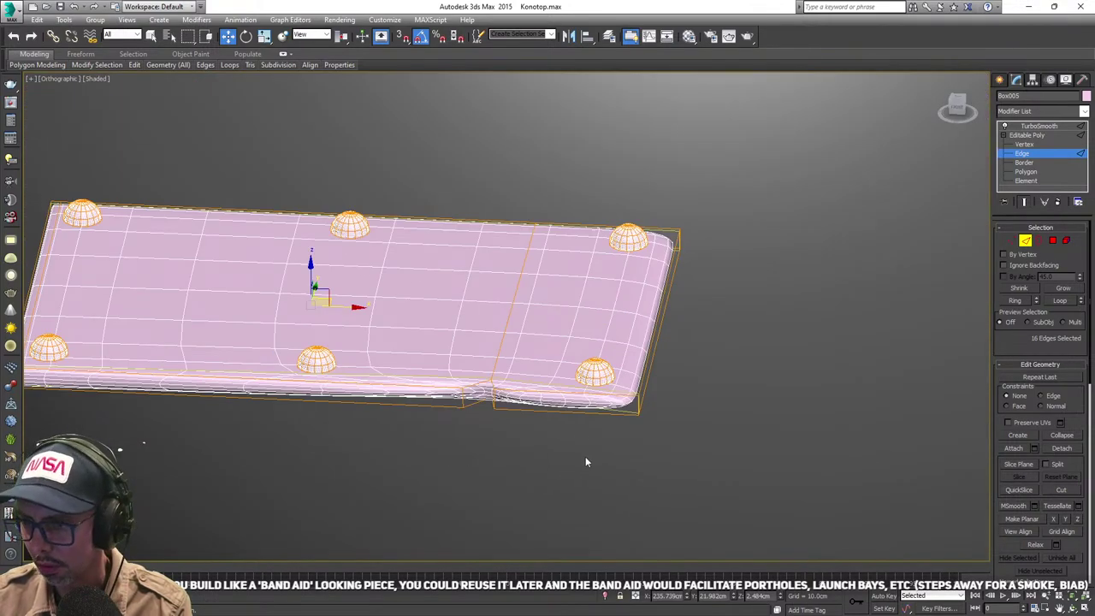
{"action": "left_click_drag", "start_coordinate": [566, 379], "coordinate": [564, 378]}
{"action": "left_click_drag", "start_coordinate": [595, 288], "coordinate": [592, 291], "text": "ctrl"}
{"action": "right_click", "coordinate": [607, 159]}
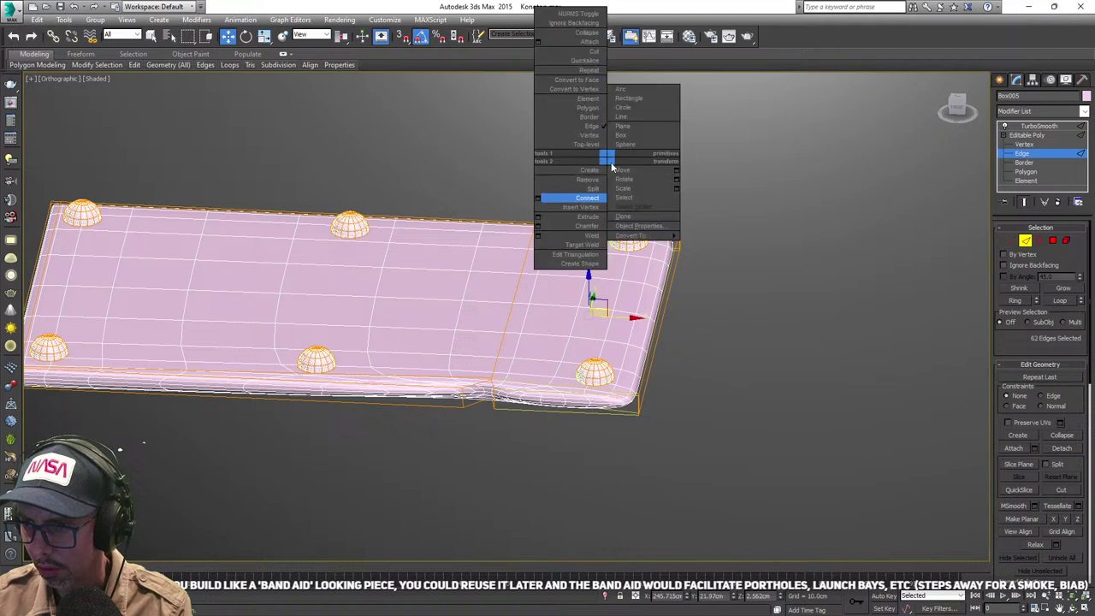
{"action": "left_click", "coordinate": [538, 200]}
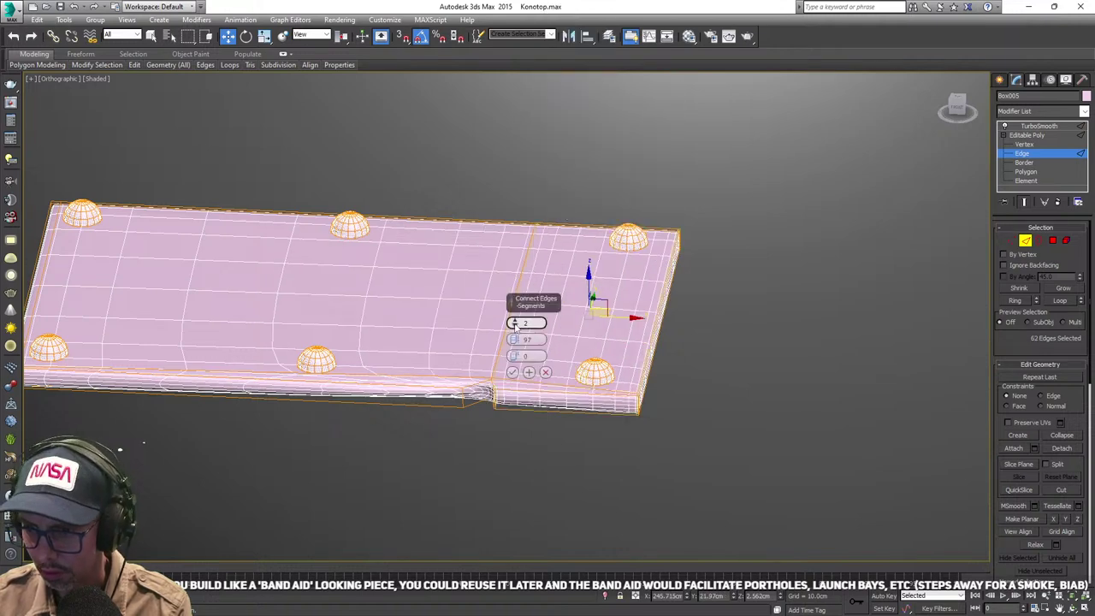
{"action": "left_click", "coordinate": [515, 326]}
{"action": "middle_click_drag", "start_coordinate": [612, 296], "coordinate": [633, 347], "text": "alt"}
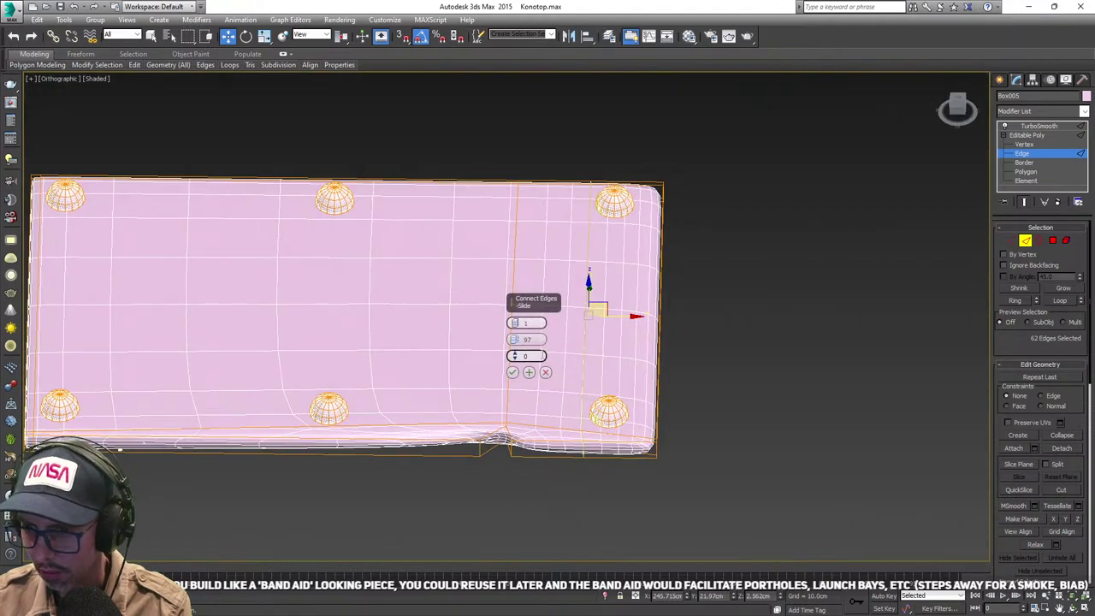
{"action": "right_click", "coordinate": [515, 339]}
{"action": "left_click_drag", "start_coordinate": [515, 356], "coordinate": [560, 558]}
{"action": "middle_click_drag", "start_coordinate": [685, 453], "coordinate": [638, 454], "text": "alt"}
{"action": "scroll", "coordinate": [802, 298], "scroll_direction": "up", "scroll_amount": 4}
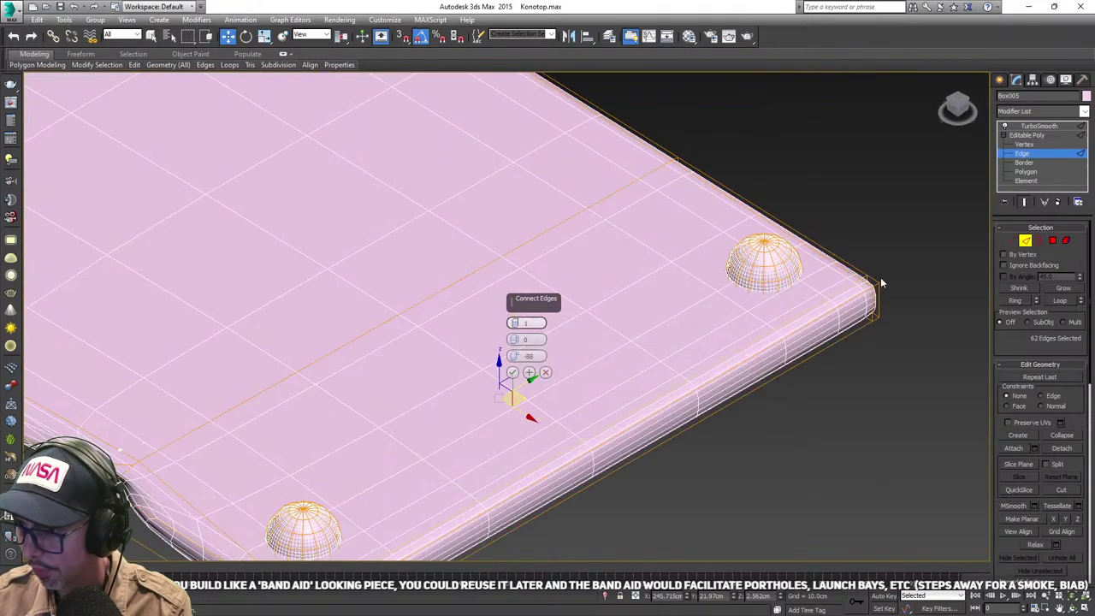
{"action": "scroll", "coordinate": [873, 318], "scroll_direction": "down", "scroll_amount": 4}
{"action": "left_click", "coordinate": [512, 372]}
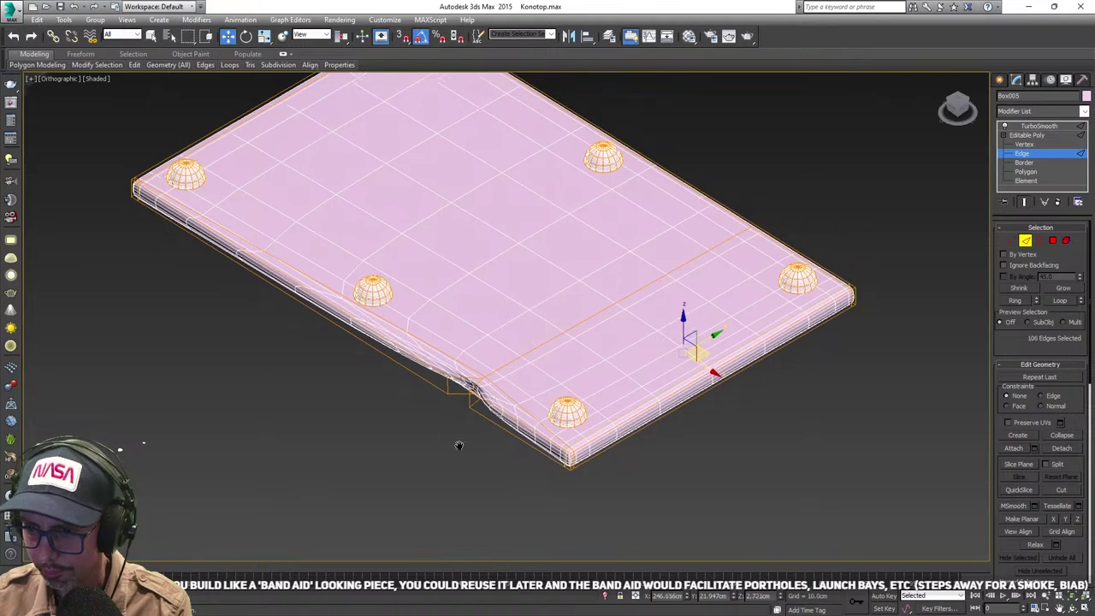
- Connect the outer side edges of the plate's shorter section with 1 segment, pinch 0 and slide -88, beside the notch corner
{"action": "scroll", "coordinate": [479, 445], "scroll_direction": "up", "scroll_amount": 4}
{"action": "left_click", "coordinate": [494, 445]}
{"action": "scroll", "coordinate": [552, 425], "scroll_direction": "down", "scroll_amount": 3}
{"action": "scroll", "coordinate": [544, 423], "scroll_direction": "up", "scroll_amount": 5}
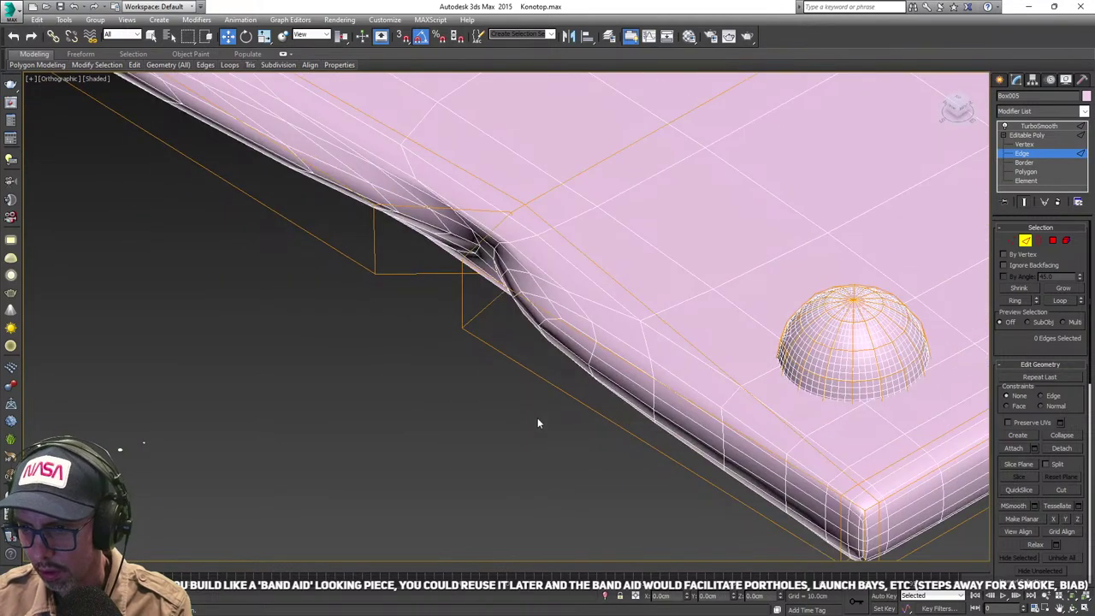
{"action": "left_click_drag", "start_coordinate": [512, 298], "coordinate": [512, 291]}
{"action": "right_click", "coordinate": [418, 351]}
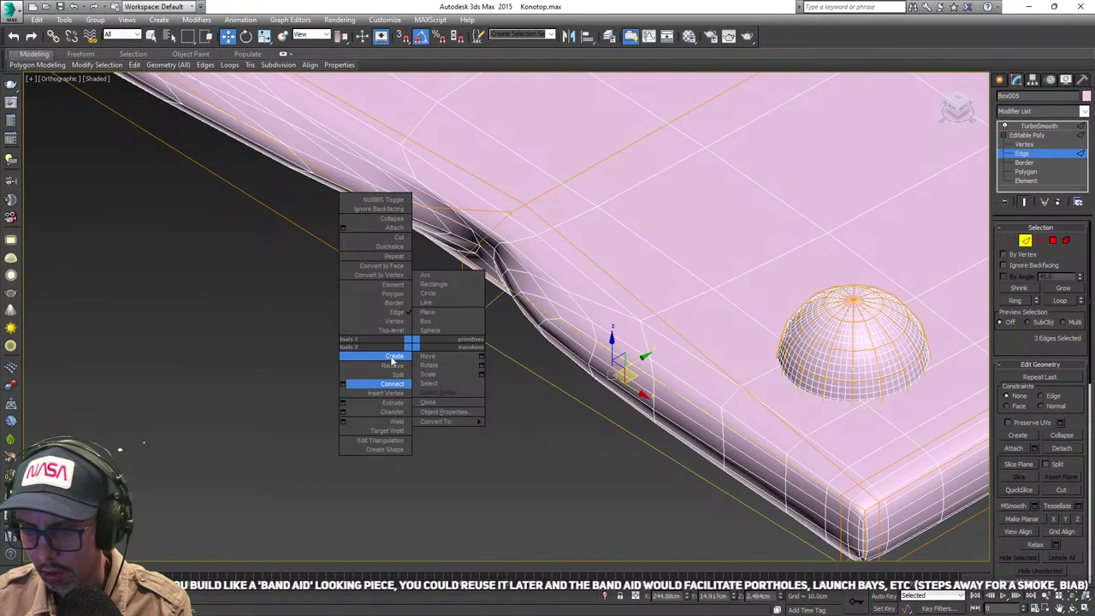
{"action": "left_click", "coordinate": [342, 383]}
{"action": "scroll", "coordinate": [395, 376], "scroll_direction": "down", "scroll_amount": 2}
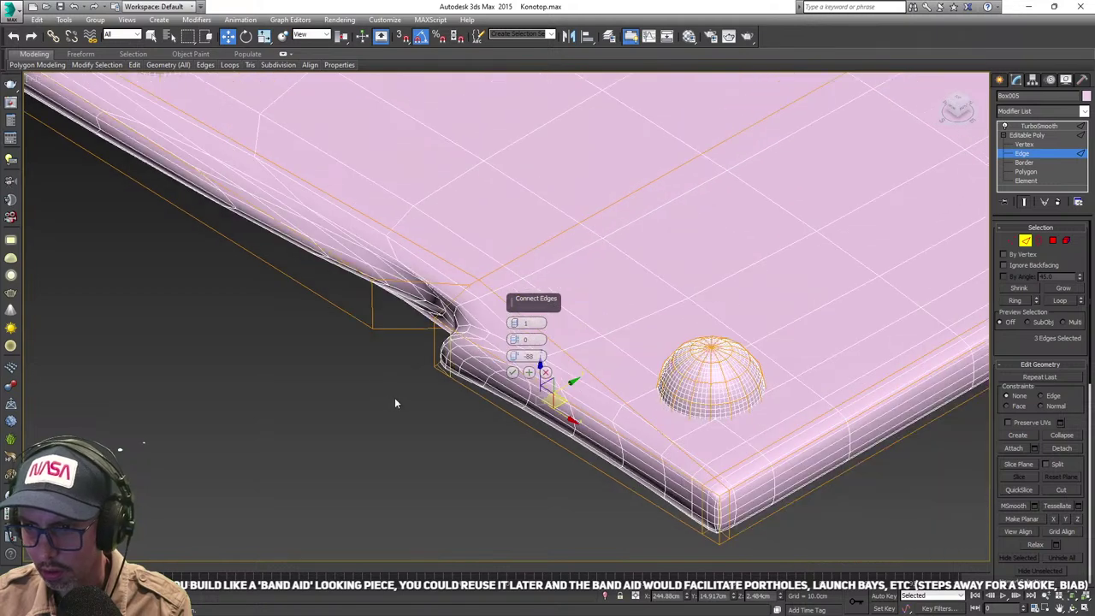
{"action": "scroll", "coordinate": [514, 374], "scroll_direction": "up", "scroll_amount": 2}
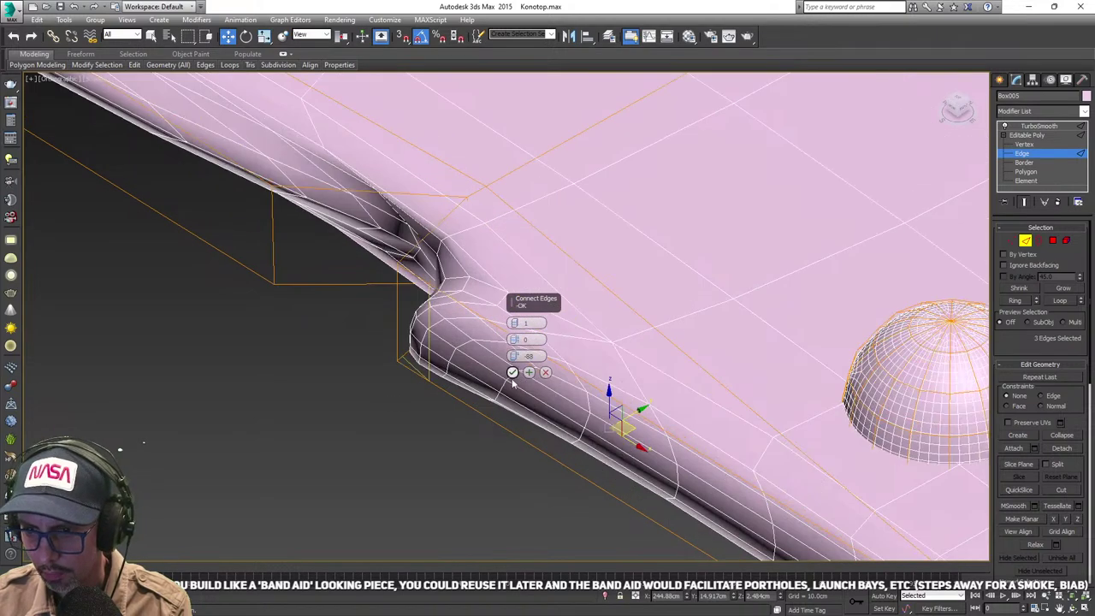
{"action": "left_click", "coordinate": [513, 373]}
- Connect the edges on the notch's diagonal side with 1 segment, pinch 0 and slide -88, next to its outer corner
{"action": "scroll", "coordinate": [362, 366], "scroll_direction": "up", "scroll_amount": 2}
{"action": "middle_click_drag", "start_coordinate": [362, 366], "coordinate": [361, 427]}
{"action": "left_click_drag", "start_coordinate": [331, 381], "coordinate": [304, 181]}
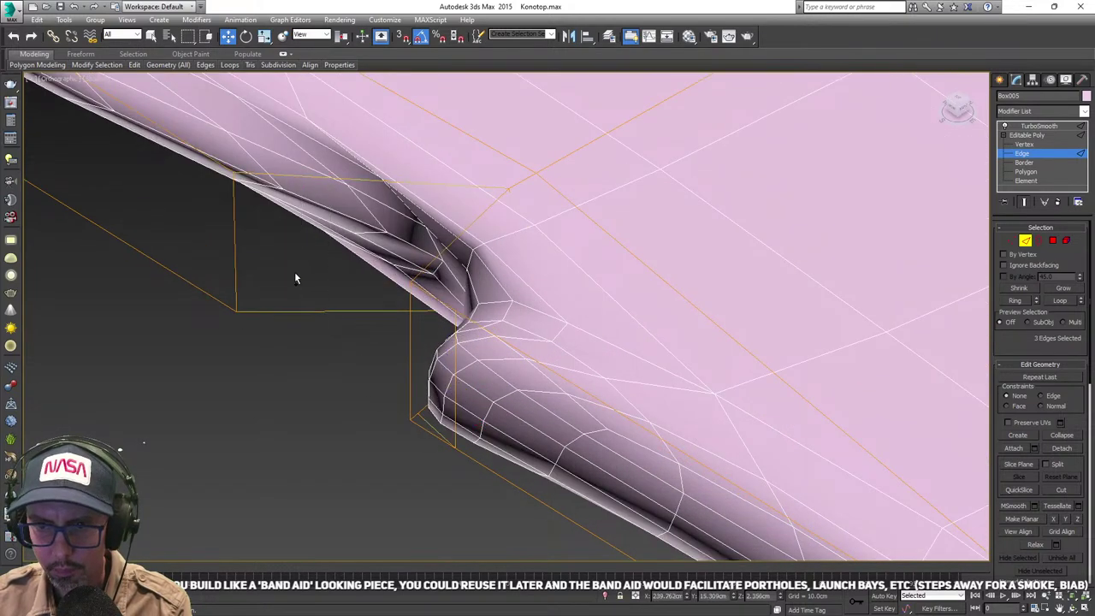
{"action": "right_click", "coordinate": [268, 351]}
{"action": "left_click", "coordinate": [198, 393]}
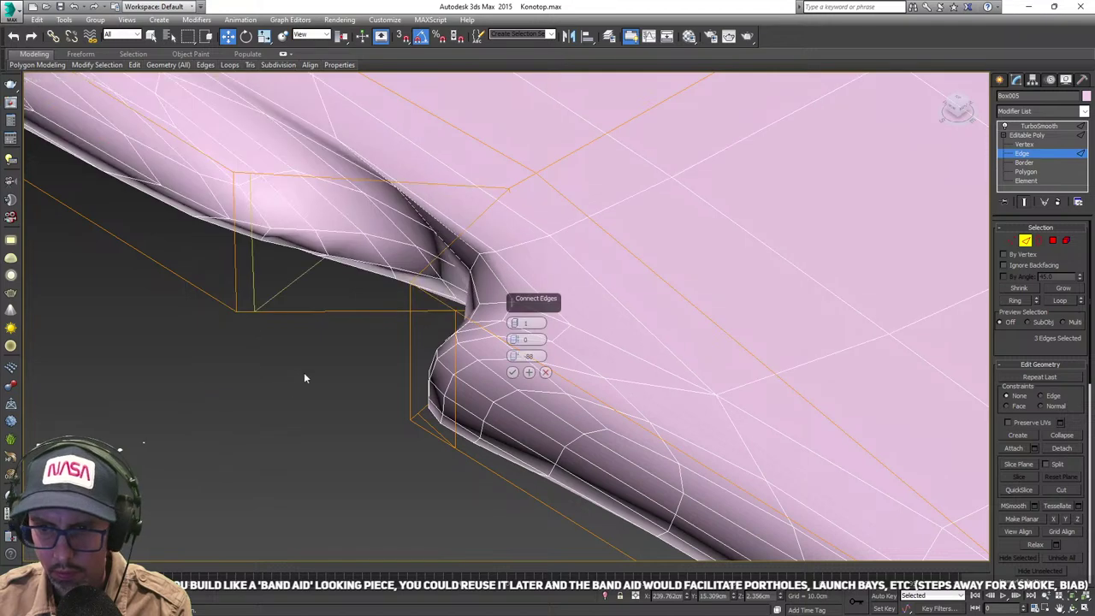
{"action": "scroll", "coordinate": [308, 376], "scroll_direction": "down", "scroll_amount": 3}
{"action": "middle_click_drag", "start_coordinate": [313, 371], "coordinate": [354, 396], "text": "alt"}
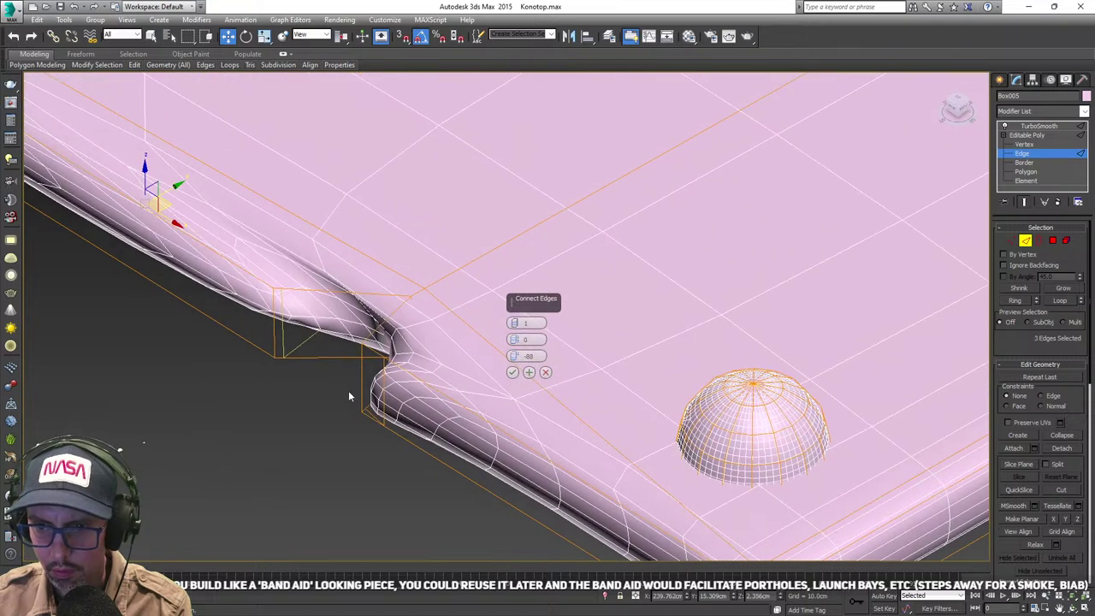
{"action": "left_click", "coordinate": [514, 373]}
{"action": "middle_click_drag", "start_coordinate": [272, 377], "coordinate": [384, 412]}
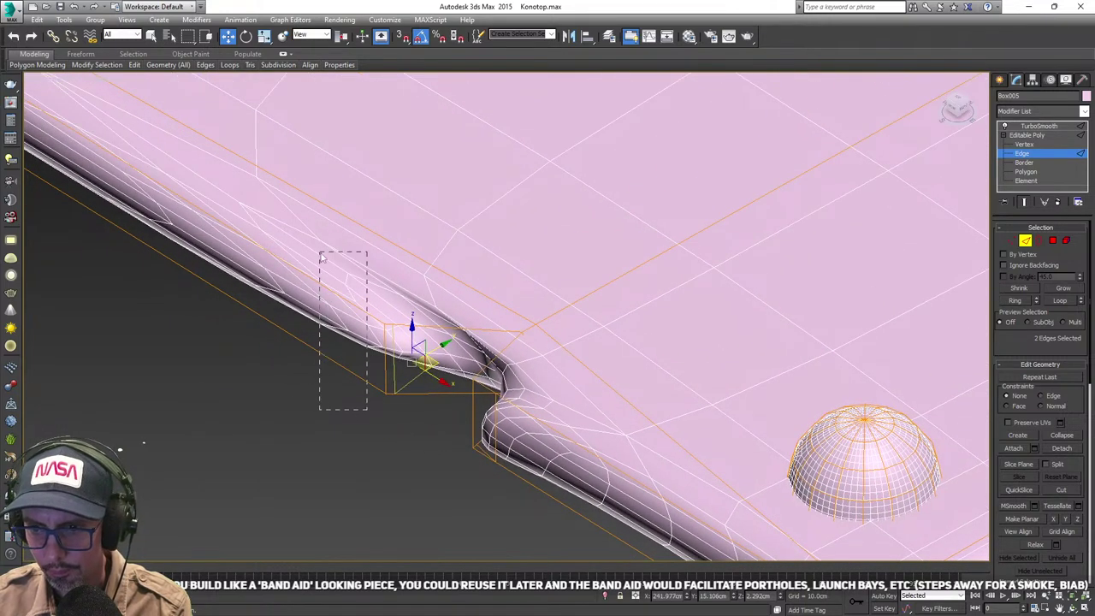
{"action": "left_click_drag", "start_coordinate": [298, 184], "coordinate": [296, 183]}
{"action": "right_click", "coordinate": [214, 313]}
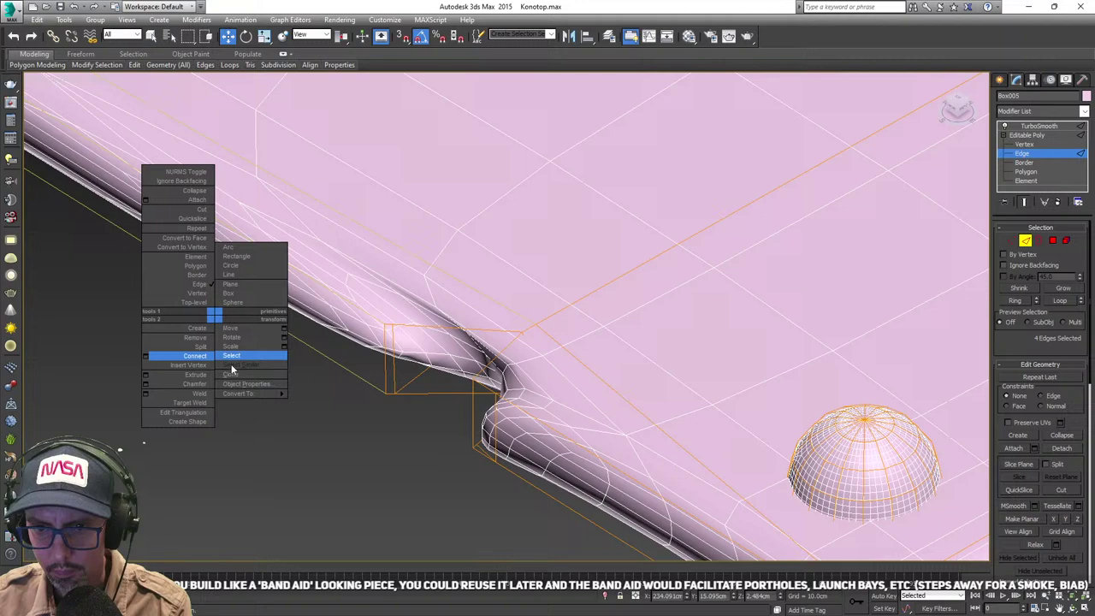
{"action": "left_click", "coordinate": [159, 361]}
{"action": "scroll", "coordinate": [310, 373], "scroll_direction": "down", "scroll_amount": 4}
{"action": "middle_click_drag", "start_coordinate": [313, 374], "coordinate": [351, 457], "text": "alt"}
{"action": "left_click", "coordinate": [546, 373]}
- Turn off the TurboSmooth modifier to work on the unsmoothed mesh around the notch
{"action": "middle_click_drag", "start_coordinate": [550, 377], "coordinate": [613, 394]}
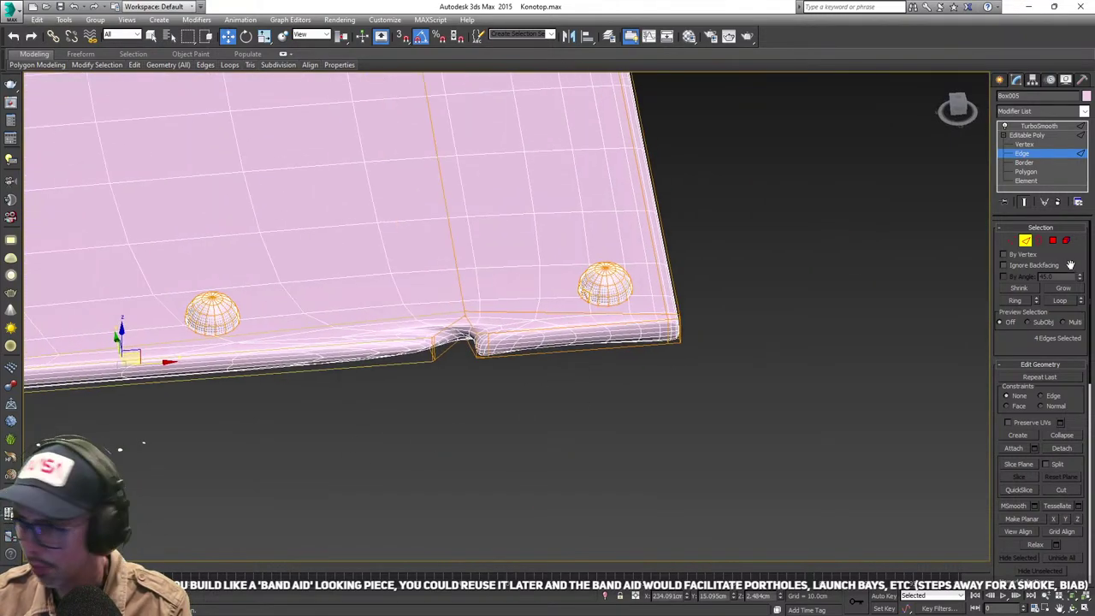
{"action": "left_click", "coordinate": [1005, 127]}
{"action": "scroll", "coordinate": [492, 385], "scroll_direction": "up", "scroll_amount": 6}
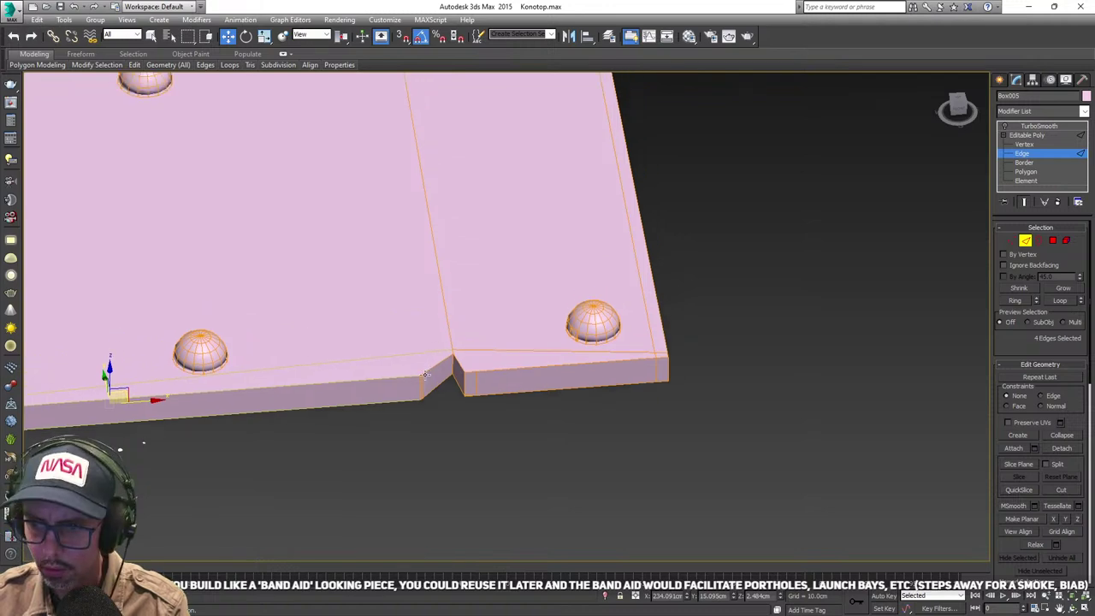
{"action": "scroll", "coordinate": [497, 387], "scroll_direction": "down", "scroll_amount": 5}
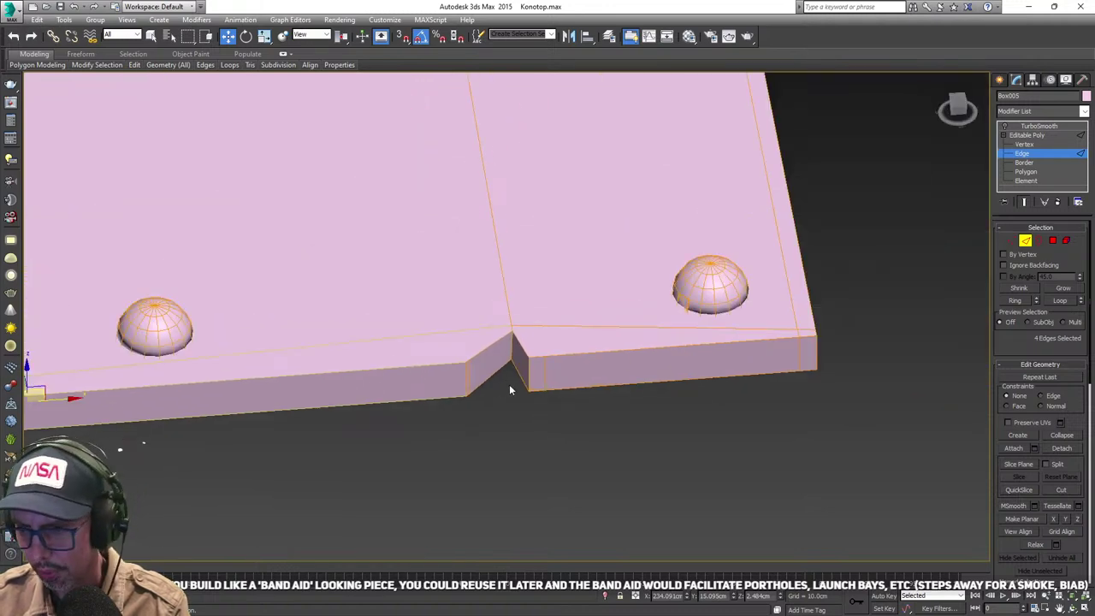
{"action": "scroll", "coordinate": [509, 387], "scroll_direction": "up", "scroll_amount": 2}
{"action": "middle_click_drag", "start_coordinate": [577, 391], "coordinate": [533, 387]}
{"action": "middle_click_drag", "start_coordinate": [533, 387], "coordinate": [540, 271], "text": "alt"}
{"action": "scroll", "coordinate": [525, 237], "scroll_direction": "down", "scroll_amount": 4}
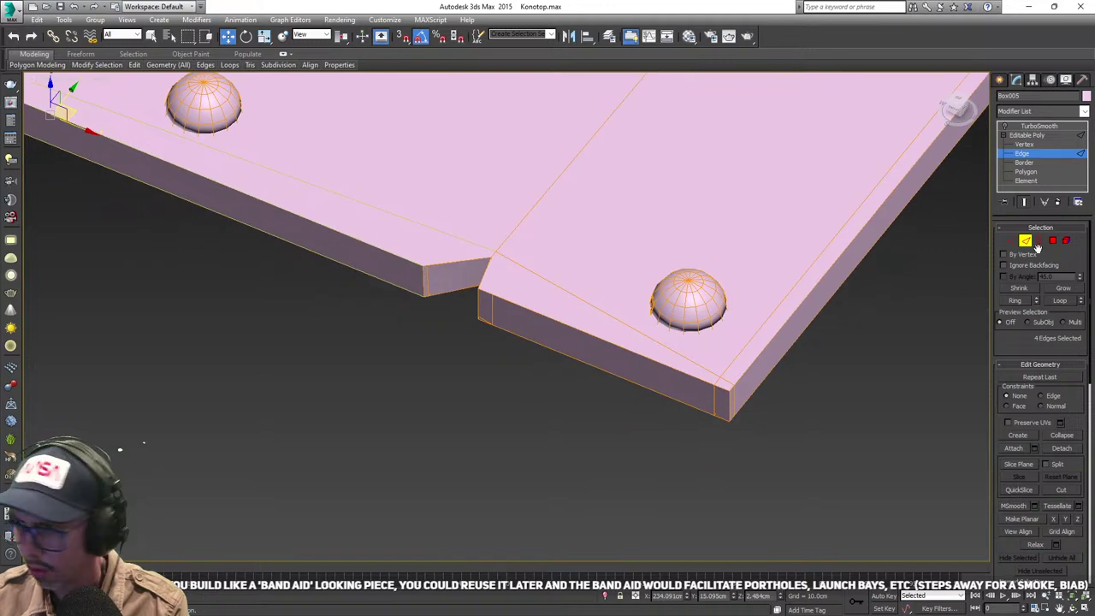
{"action": "scroll", "coordinate": [501, 325], "scroll_direction": "up", "scroll_amount": 4}
{"action": "scroll", "coordinate": [681, 313], "scroll_direction": "down", "scroll_amount": 2}
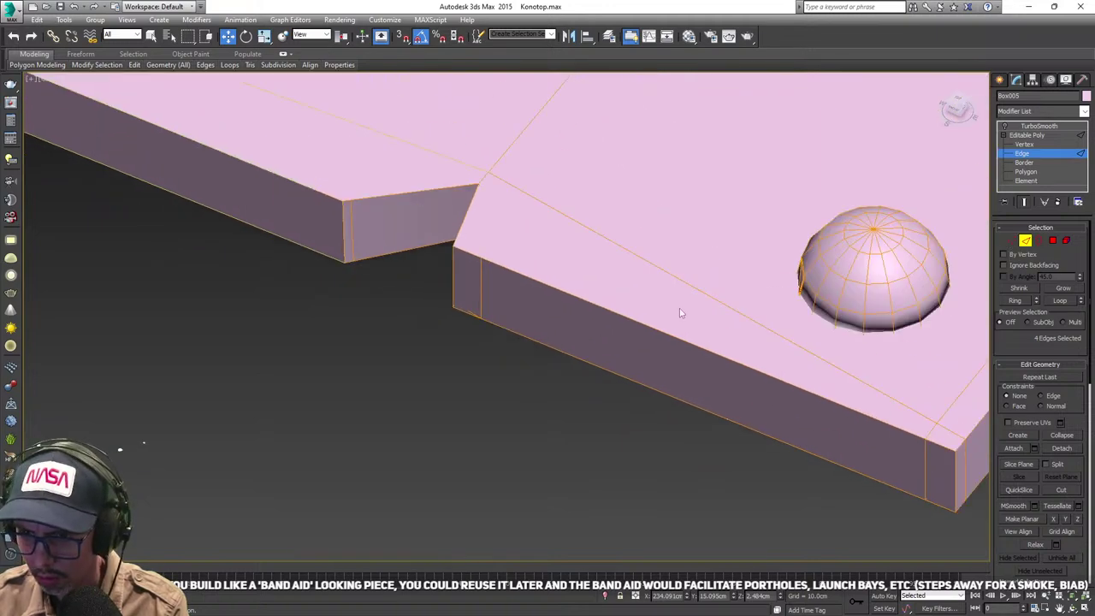
- Cut an edge across the top face from the shorter section's support edge to the inner vertex beside the notch tip
{"action": "left_click", "coordinate": [1011, 240]}
{"action": "left_click", "coordinate": [1062, 489]}
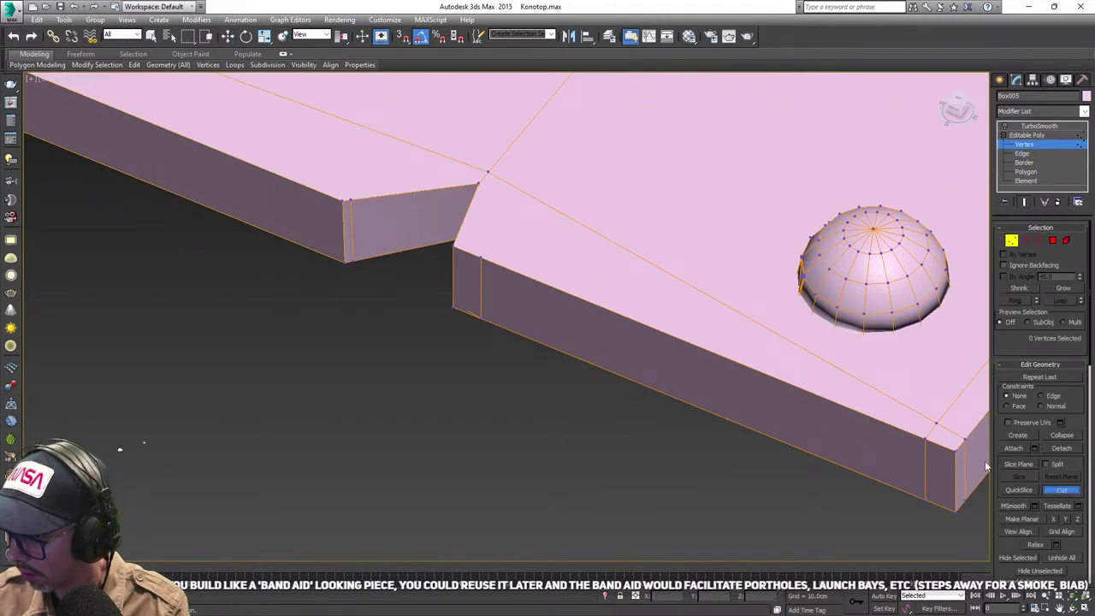
{"action": "scroll", "coordinate": [480, 247], "scroll_direction": "up", "scroll_amount": 2}
{"action": "left_click", "coordinate": [466, 270]}
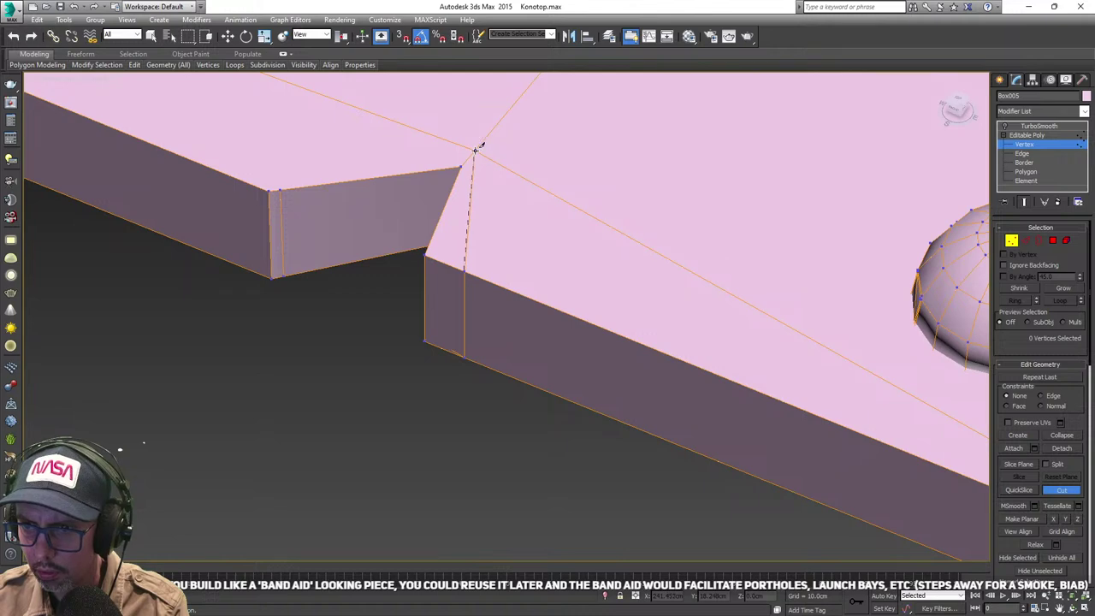
{"action": "left_click", "coordinate": [475, 150]}
{"action": "right_click", "coordinate": [475, 151]}
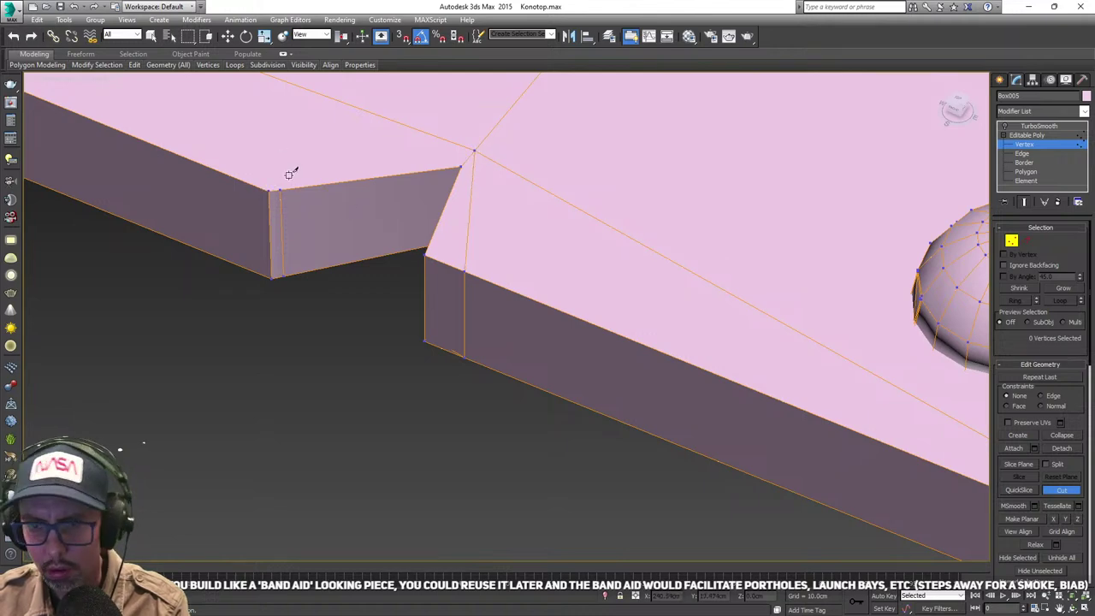
- Move the vertical support edge on the notch's diagonal side slightly along X, away from the outer corner
{"action": "scroll", "coordinate": [286, 196], "scroll_direction": "down", "scroll_amount": 3}
{"action": "middle_click_drag", "start_coordinate": [297, 203], "coordinate": [548, 285]}
{"action": "scroll", "coordinate": [536, 274], "scroll_direction": "up", "scroll_amount": 2}
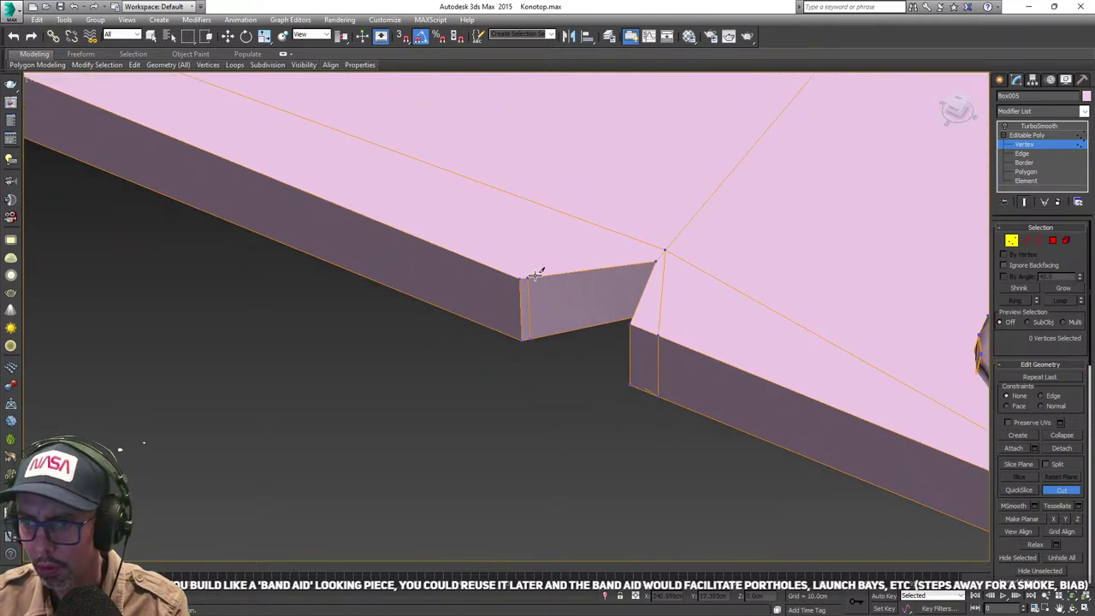
{"action": "left_click", "coordinate": [1026, 240]}
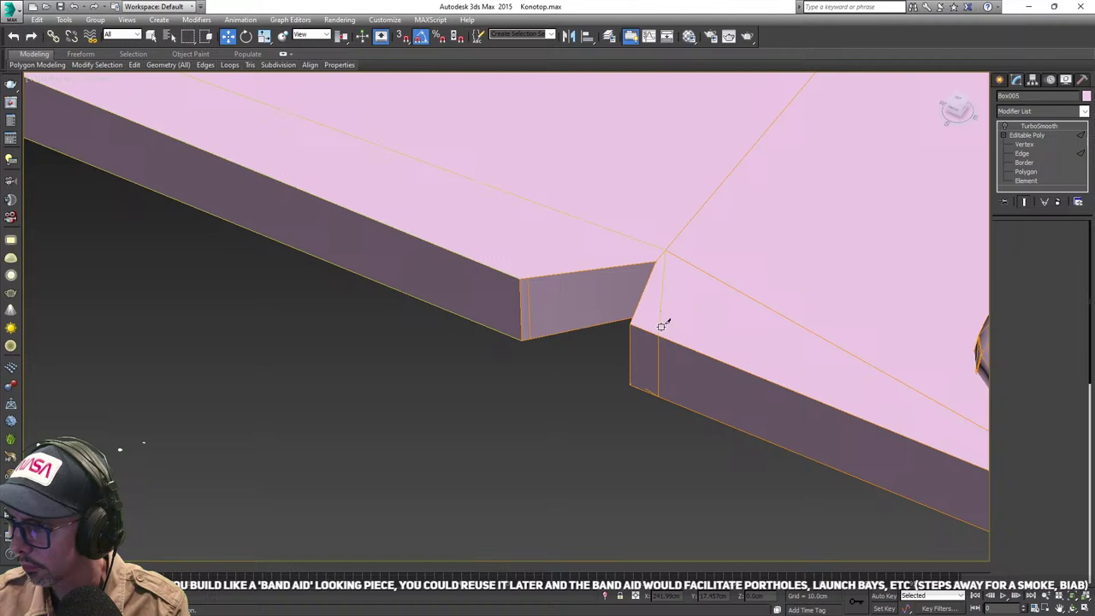
{"action": "right_click", "coordinate": [523, 298]}
{"action": "left_click", "coordinate": [530, 301]}
{"action": "key", "text": "w"}
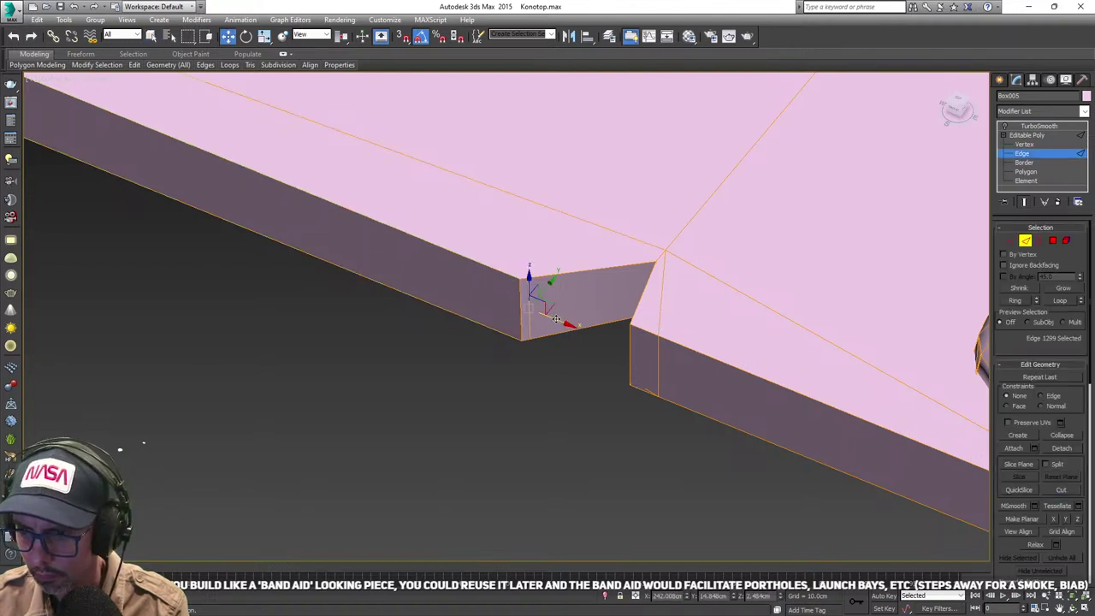
{"action": "left_click_drag", "start_coordinate": [556, 319], "coordinate": [580, 328]}
{"action": "middle_click_drag", "start_coordinate": [636, 295], "coordinate": [638, 320]}
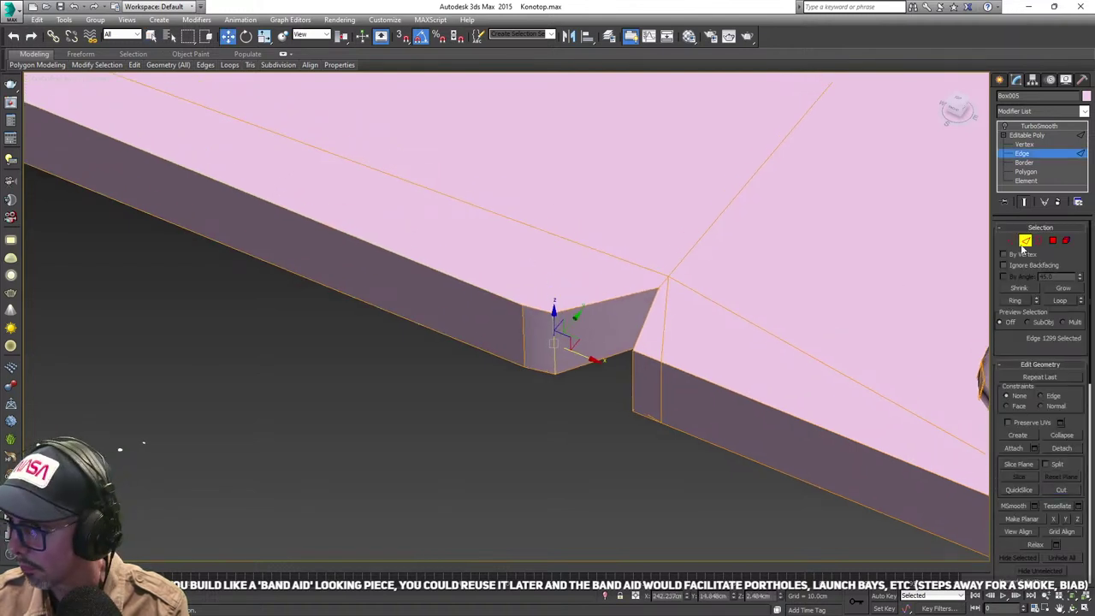
- Cut an edge on the top face from the longer section's notch corner to the inner vertex beside the notch tip
{"action": "key", "text": "1"}
{"action": "left_click", "coordinate": [1062, 491]}
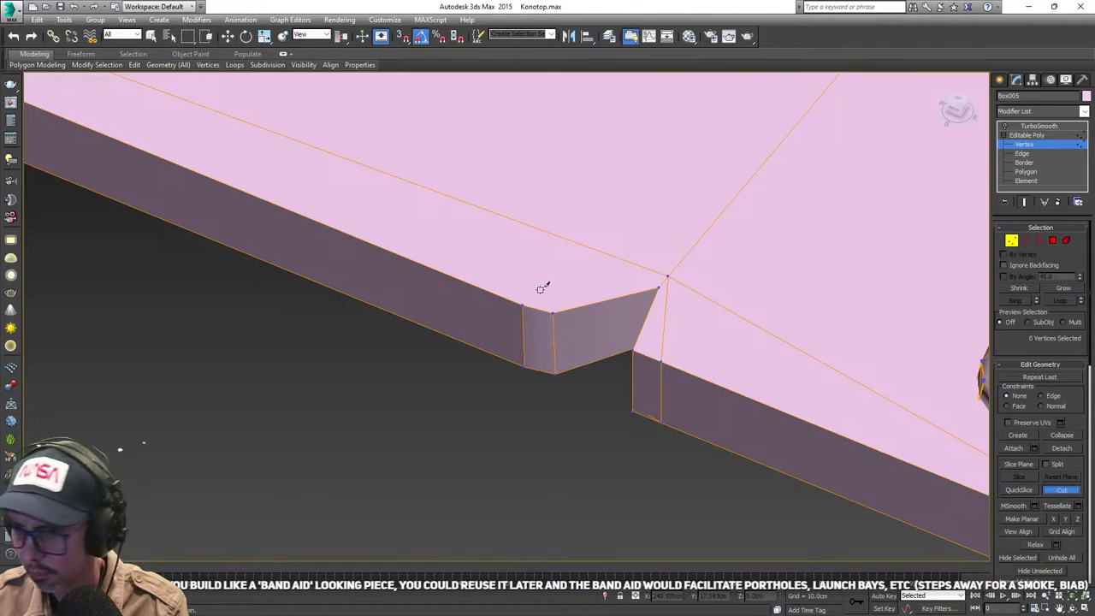
{"action": "left_click", "coordinate": [520, 304]}
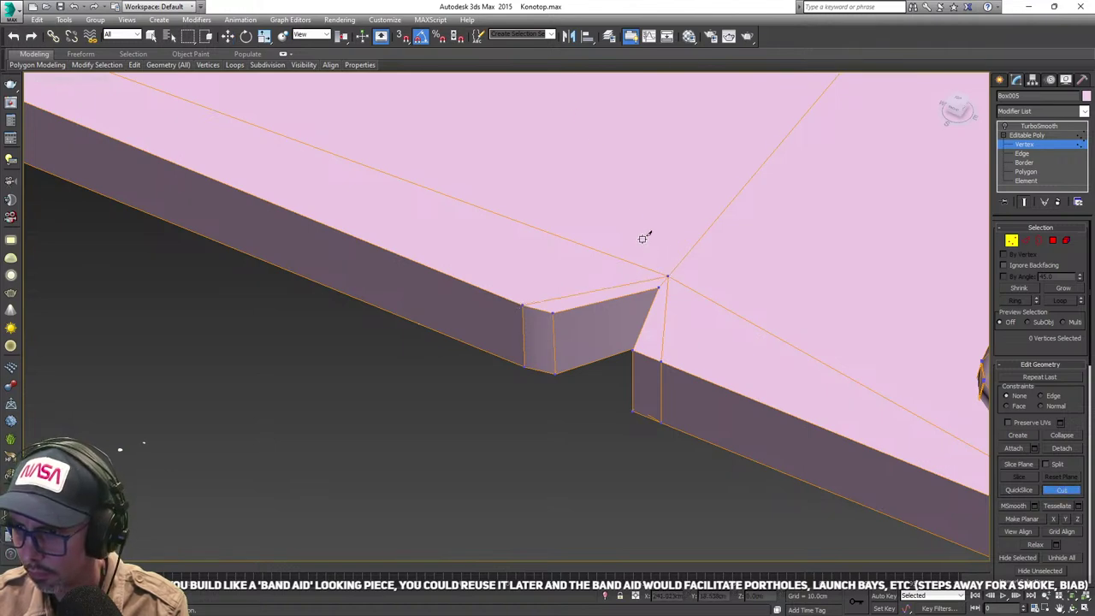
- Try to target weld the underside vertex on the lengthwise edge to the inner vertex beside the notch tip, and undo it
{"action": "scroll", "coordinate": [641, 248], "scroll_direction": "down", "scroll_amount": 4}
{"action": "middle_click_drag", "start_coordinate": [631, 340], "coordinate": [617, 231], "text": "alt"}
{"action": "scroll", "coordinate": [579, 285], "scroll_direction": "down", "scroll_amount": 2}
{"action": "scroll", "coordinate": [567, 171], "scroll_direction": "up", "scroll_amount": 4}
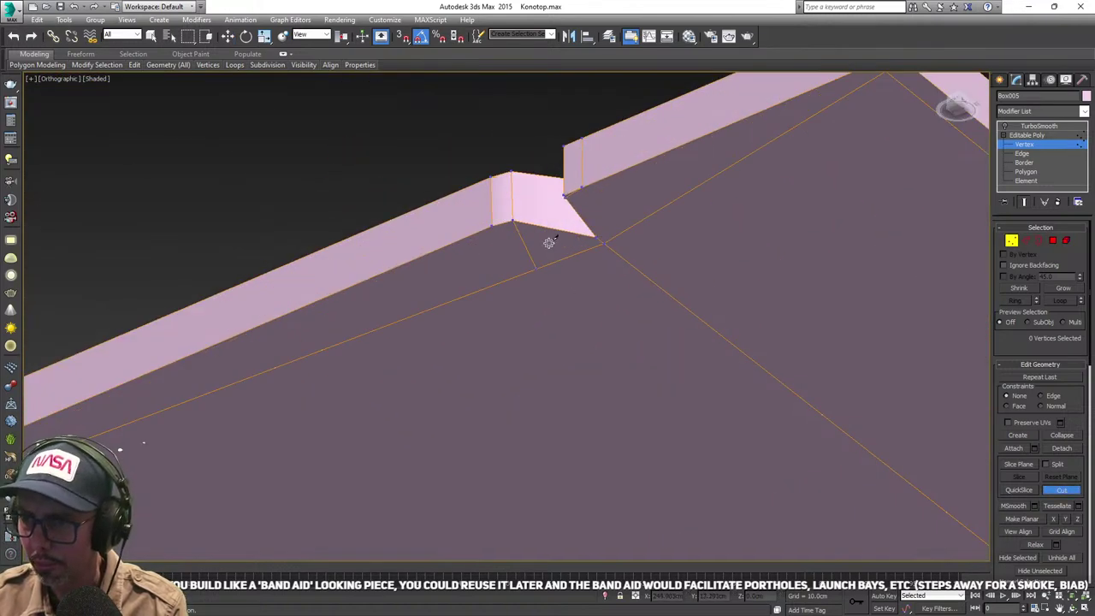
{"action": "scroll", "coordinate": [549, 243], "scroll_direction": "up", "scroll_amount": 3}
{"action": "right_click", "coordinate": [586, 288]}
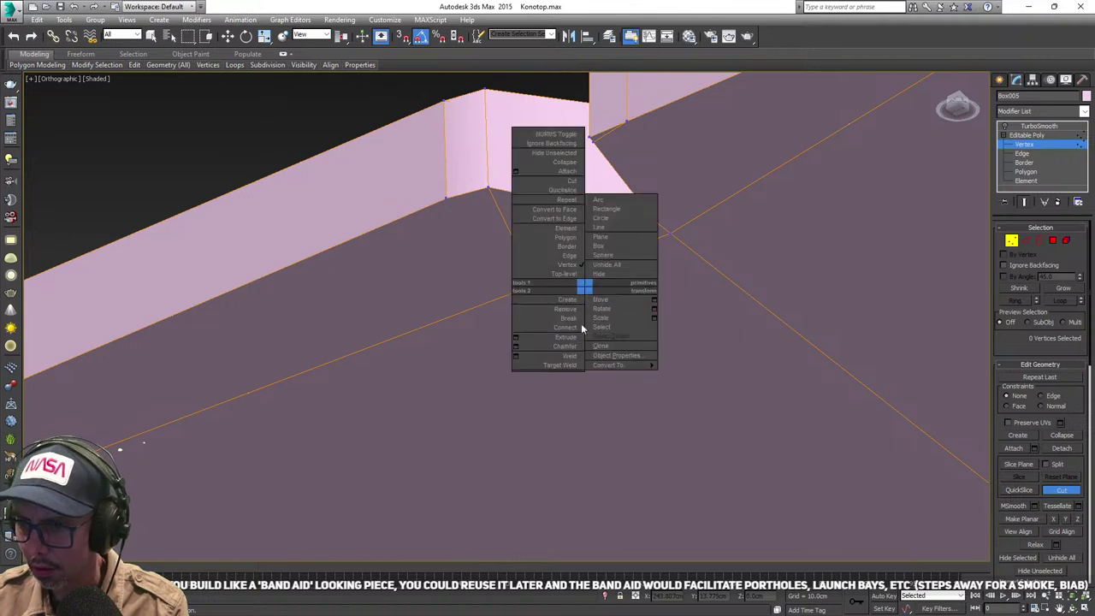
{"action": "left_click", "coordinate": [556, 367]}
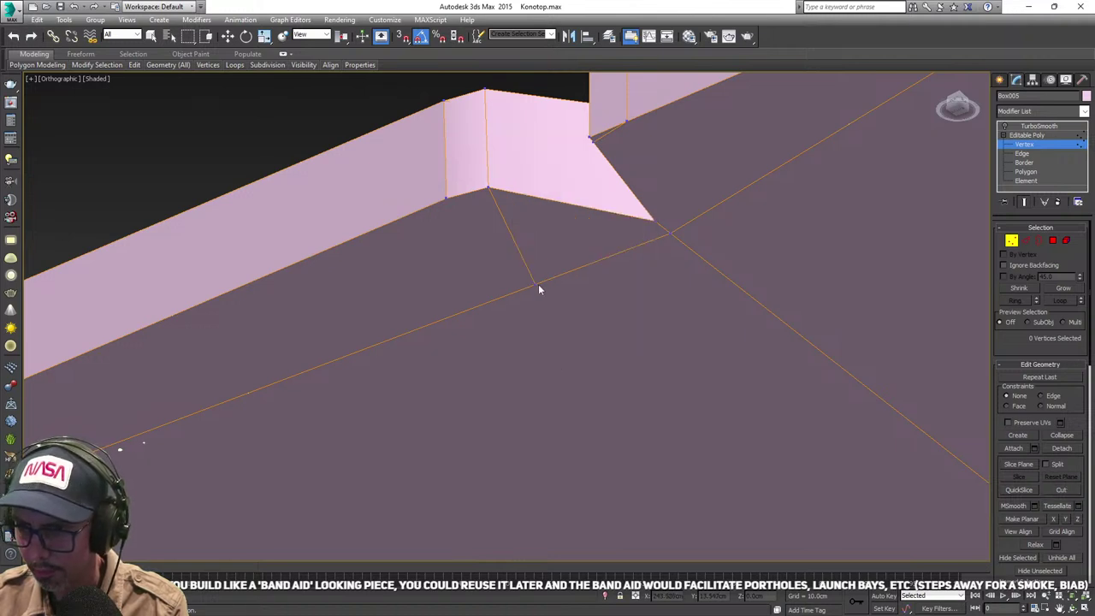
{"action": "left_click", "coordinate": [670, 233]}
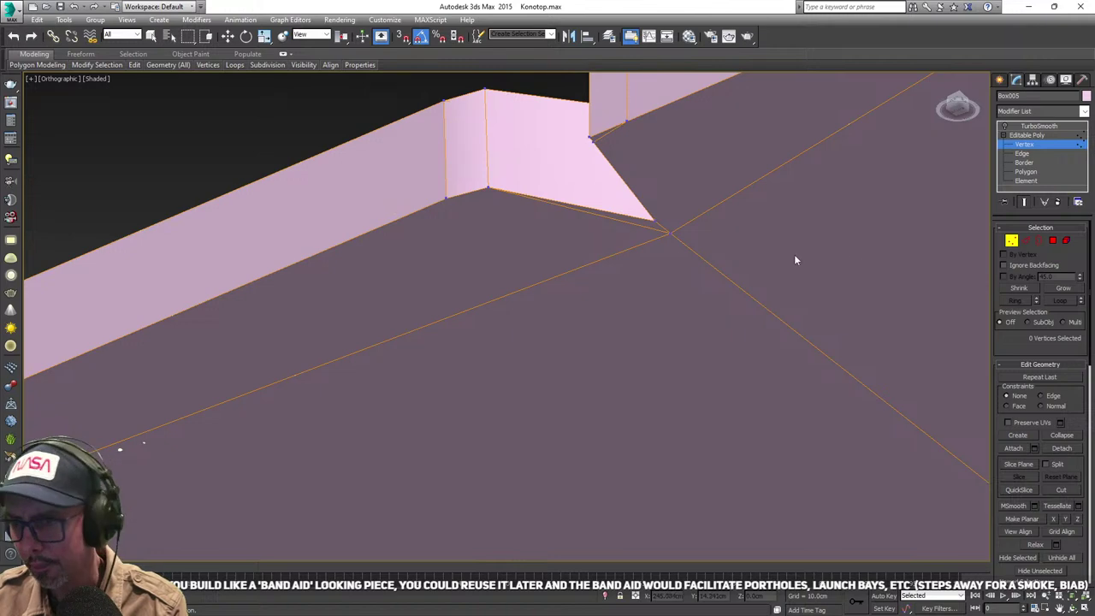
{"action": "key", "text": "ctrl+z"}
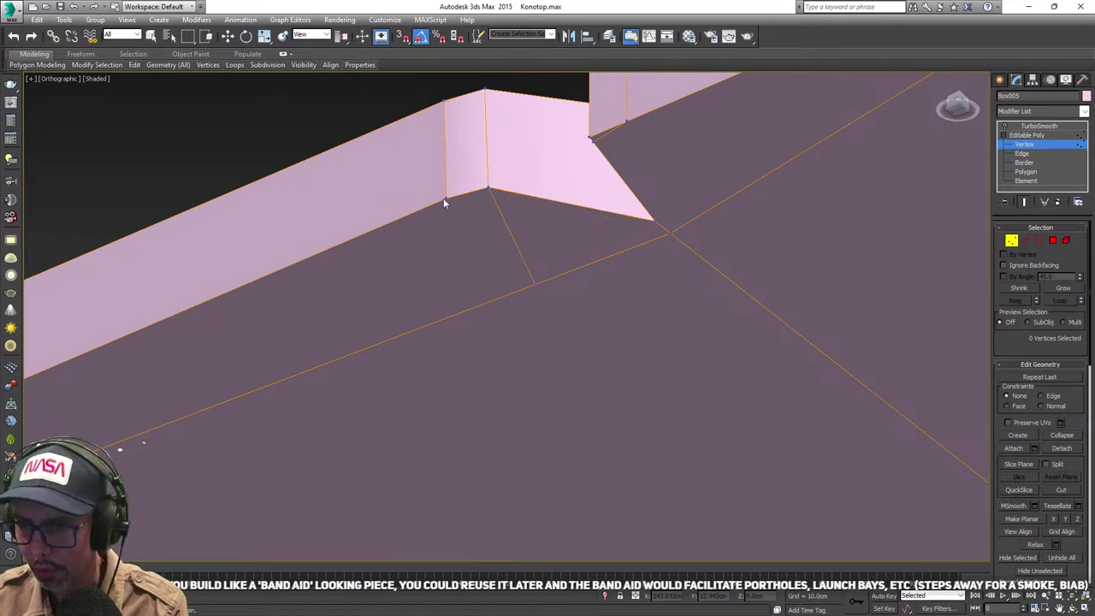
- Cut an edge on the underside from the longer section's notch corner to the lengthwise support edge
{"action": "left_click", "coordinate": [1063, 492]}
{"action": "scroll", "coordinate": [723, 363], "scroll_direction": "down", "scroll_amount": 7}
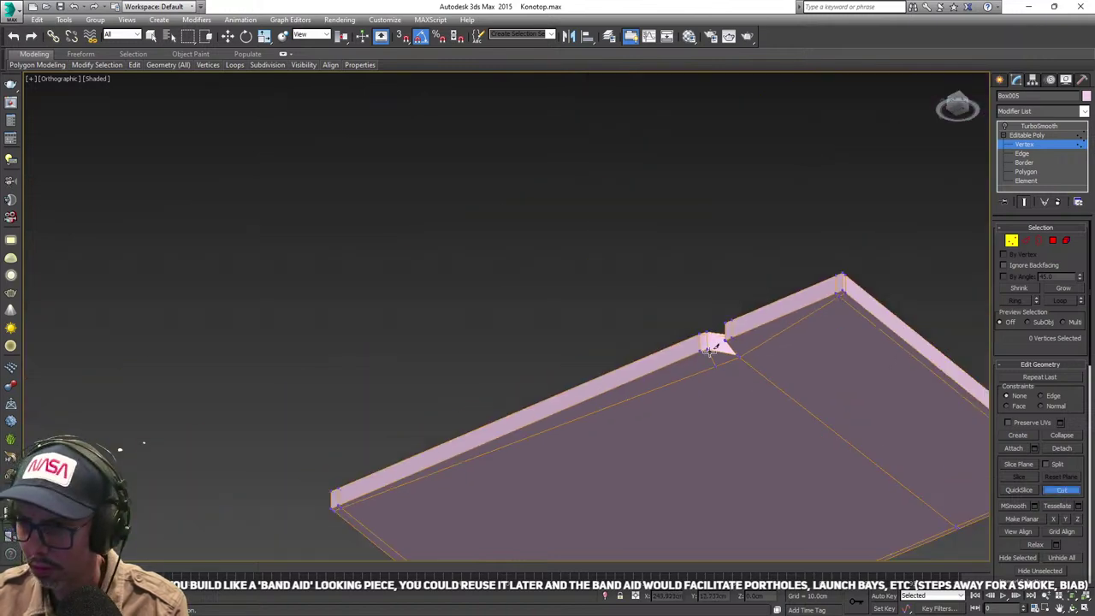
{"action": "middle_click_drag", "start_coordinate": [724, 355], "coordinate": [699, 416], "text": "alt"}
{"action": "middle_click_drag", "start_coordinate": [774, 552], "coordinate": [679, 359]}
{"action": "scroll", "coordinate": [633, 435], "scroll_direction": "up", "scroll_amount": 3}
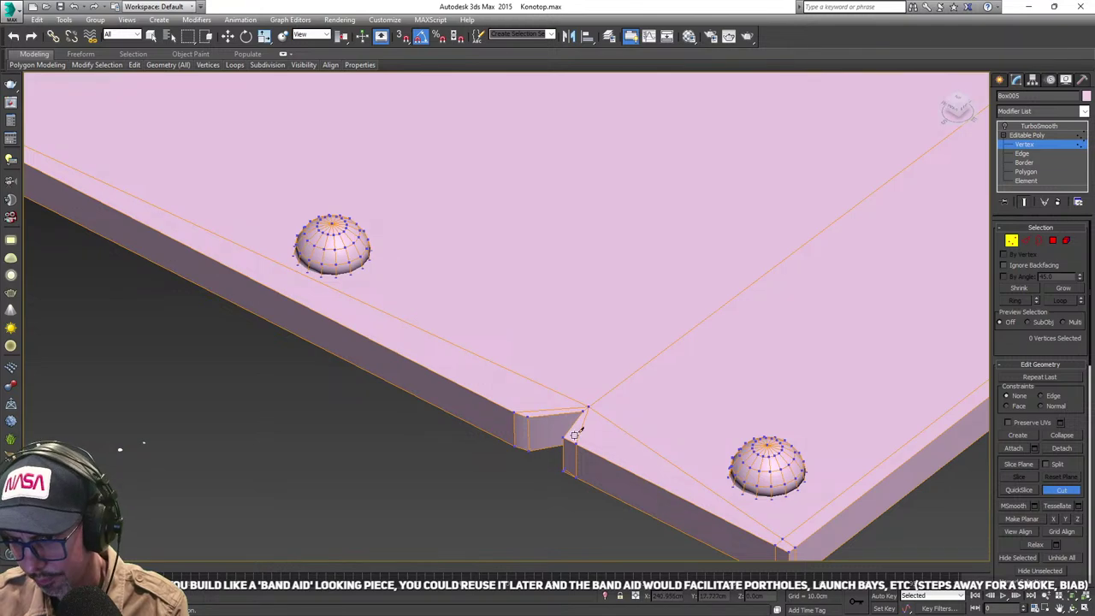
{"action": "middle_click_drag", "start_coordinate": [603, 451], "coordinate": [547, 279], "text": "alt"}
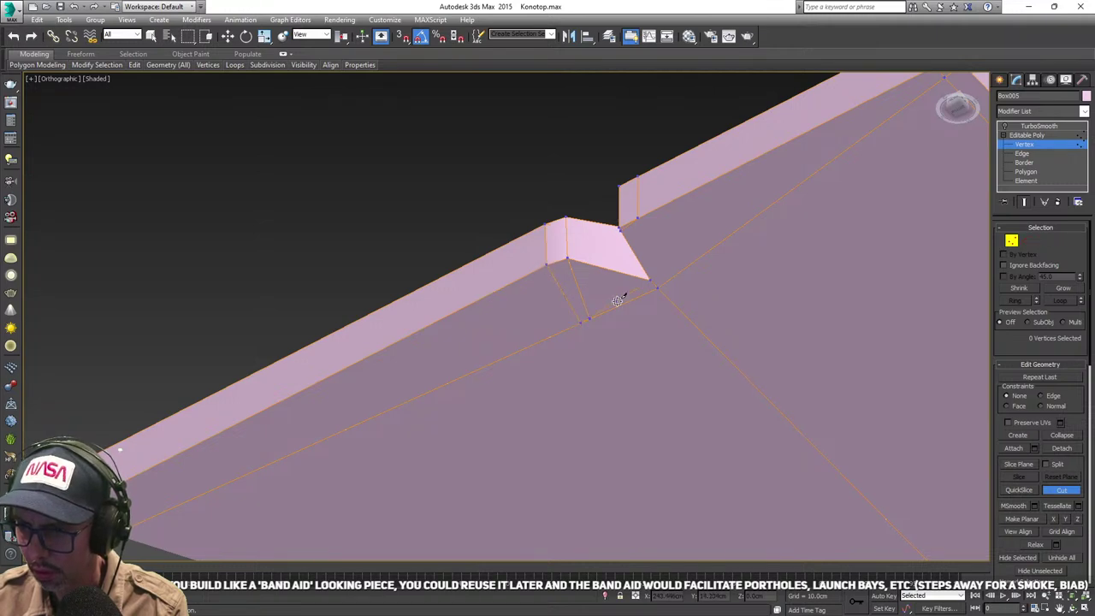
- Cut an edge on the underside from the shorter section's support edge to the inner vertex beside the notch tip
{"action": "scroll", "coordinate": [626, 297], "scroll_direction": "down", "scroll_amount": 7}
{"action": "middle_click_drag", "start_coordinate": [626, 297], "coordinate": [650, 420], "text": "alt"}
{"action": "scroll", "coordinate": [650, 419], "scroll_direction": "up", "scroll_amount": 5}
{"action": "middle_click_drag", "start_coordinate": [650, 420], "coordinate": [594, 367]}
{"action": "scroll", "coordinate": [513, 176], "scroll_direction": "up", "scroll_amount": 3}
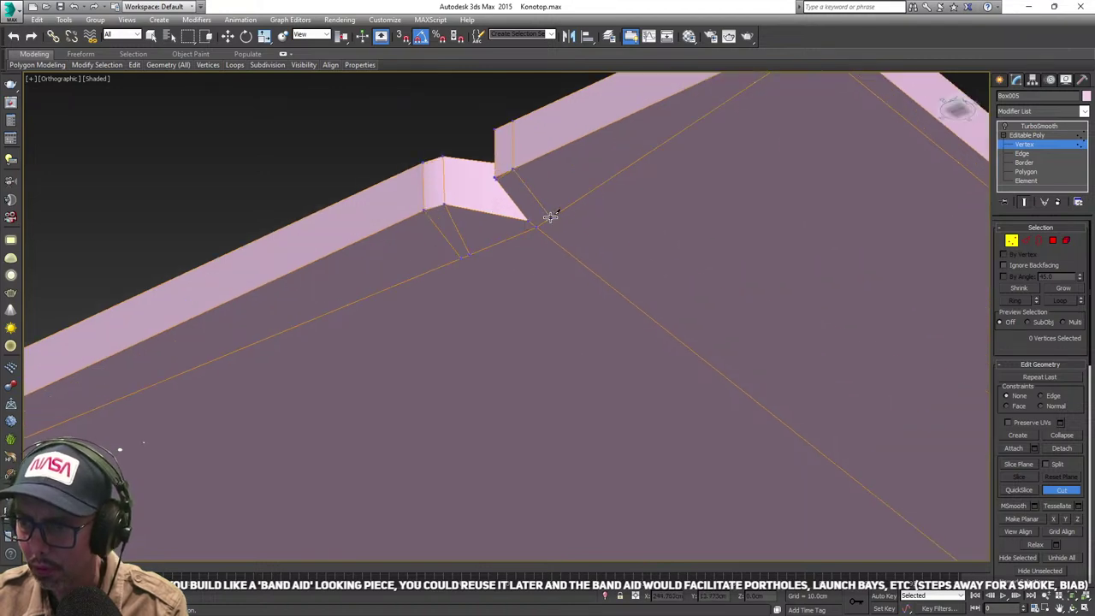
- Leave vertex editing and turn the TurboSmooth modifier back on to check the smoothed notch
{"action": "scroll", "coordinate": [581, 239], "scroll_direction": "down", "scroll_amount": 5}
{"action": "middle_click_drag", "start_coordinate": [631, 256], "coordinate": [721, 347], "text": "alt"}
{"action": "left_click", "coordinate": [1013, 241]}
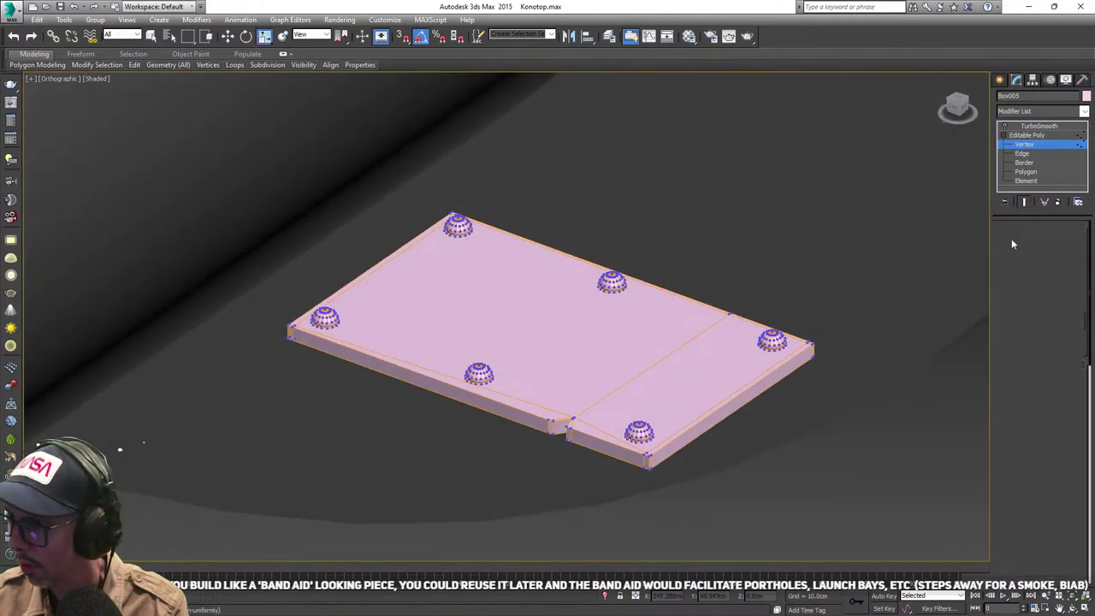
{"action": "middle_click_drag", "start_coordinate": [864, 265], "coordinate": [829, 277]}
{"action": "left_click", "coordinate": [1005, 126]}
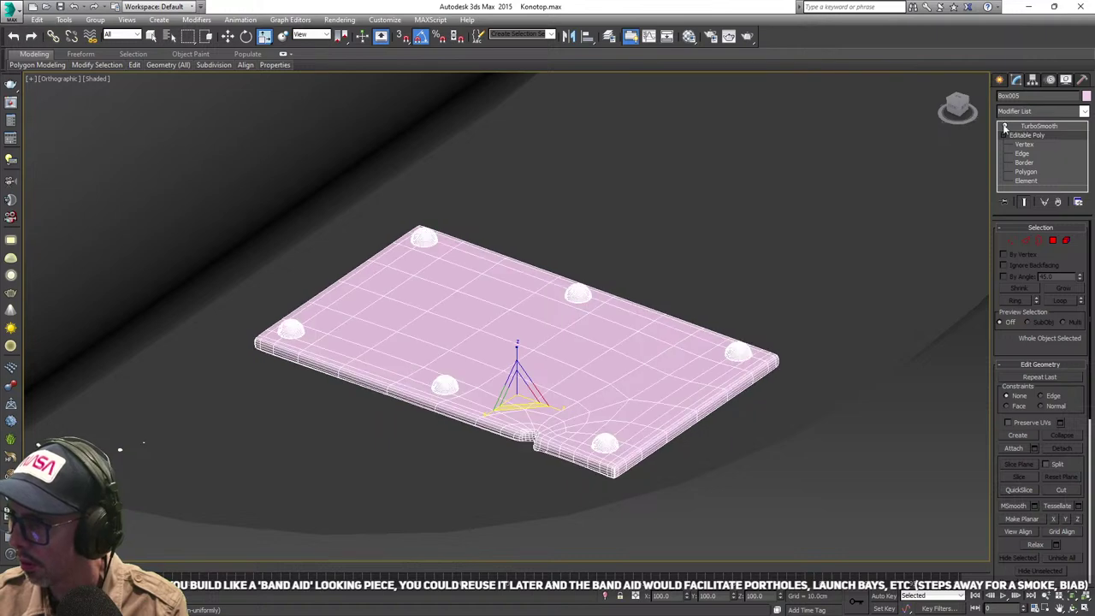
{"action": "scroll", "coordinate": [569, 351], "scroll_direction": "up", "scroll_amount": 4}
{"action": "scroll", "coordinate": [558, 367], "scroll_direction": "down", "scroll_amount": 3}
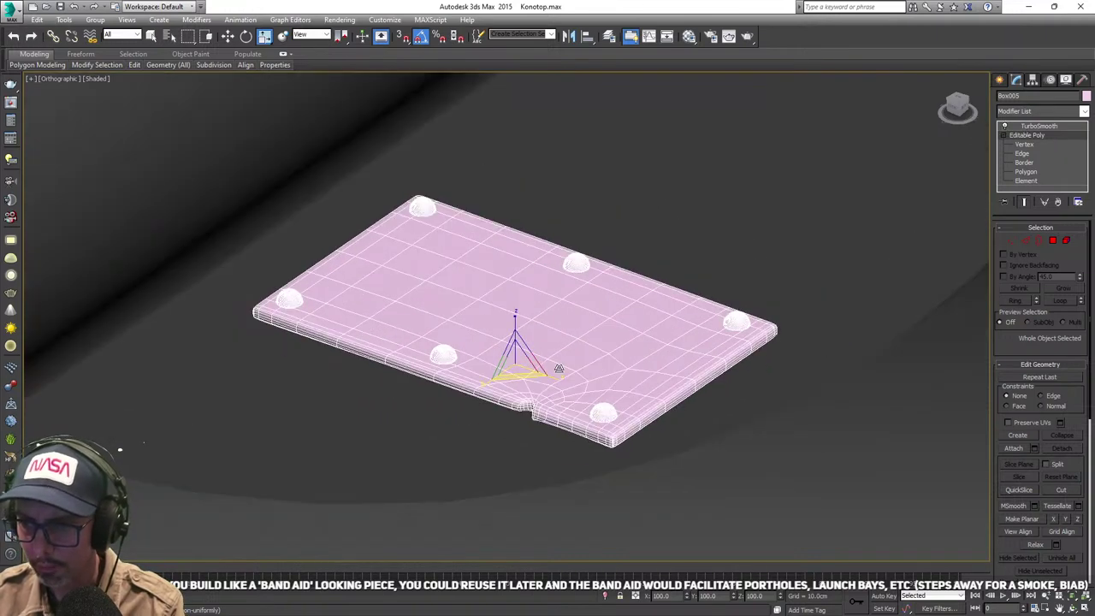
{"action": "middle_click_drag", "start_coordinate": [557, 368], "coordinate": [507, 359]}
{"action": "middle_click_drag", "start_coordinate": [424, 378], "coordinate": [429, 355]}
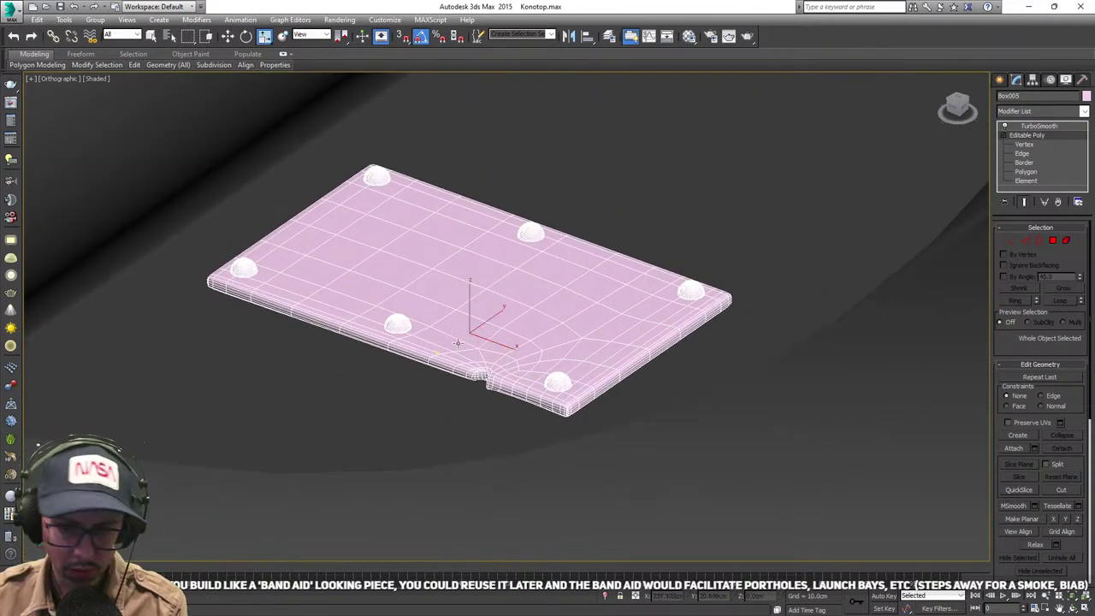
- Examine the smoothed panel from several distances and compare its size with the space station's hull
{"action": "key", "text": "q"}
{"action": "left_click", "coordinate": [709, 348]}
{"action": "middle_click_drag", "start_coordinate": [619, 342], "coordinate": [480, 349], "text": "alt"}
{"action": "scroll", "coordinate": [591, 374], "scroll_direction": "down", "scroll_amount": 3}
{"action": "left_click", "coordinate": [483, 351]}
{"action": "scroll", "coordinate": [483, 351], "scroll_direction": "down", "scroll_amount": 5}
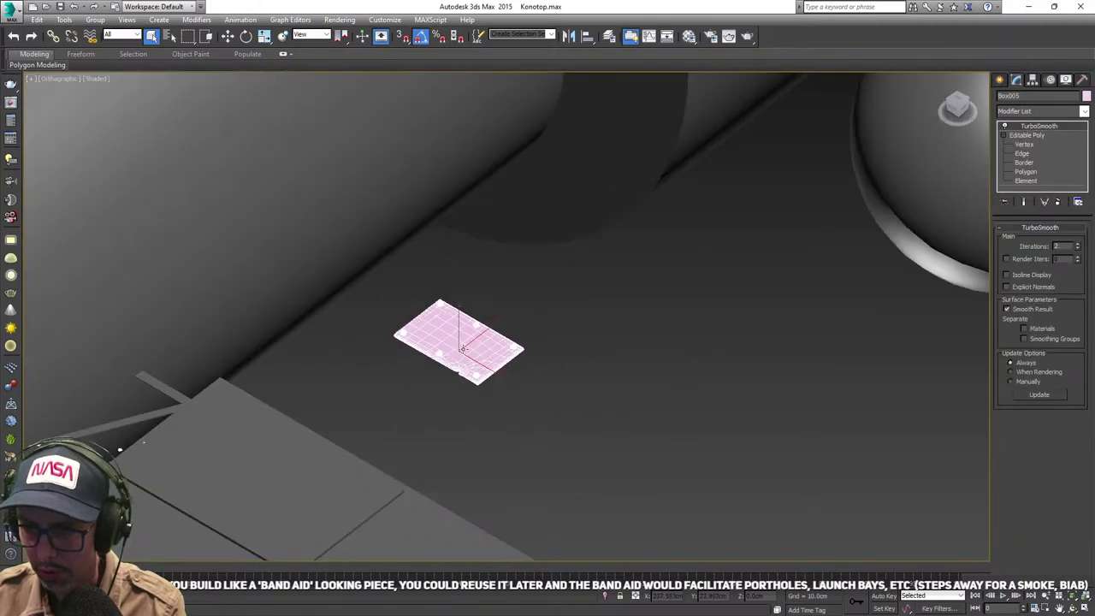
{"action": "scroll", "coordinate": [561, 373], "scroll_direction": "up", "scroll_amount": 6}
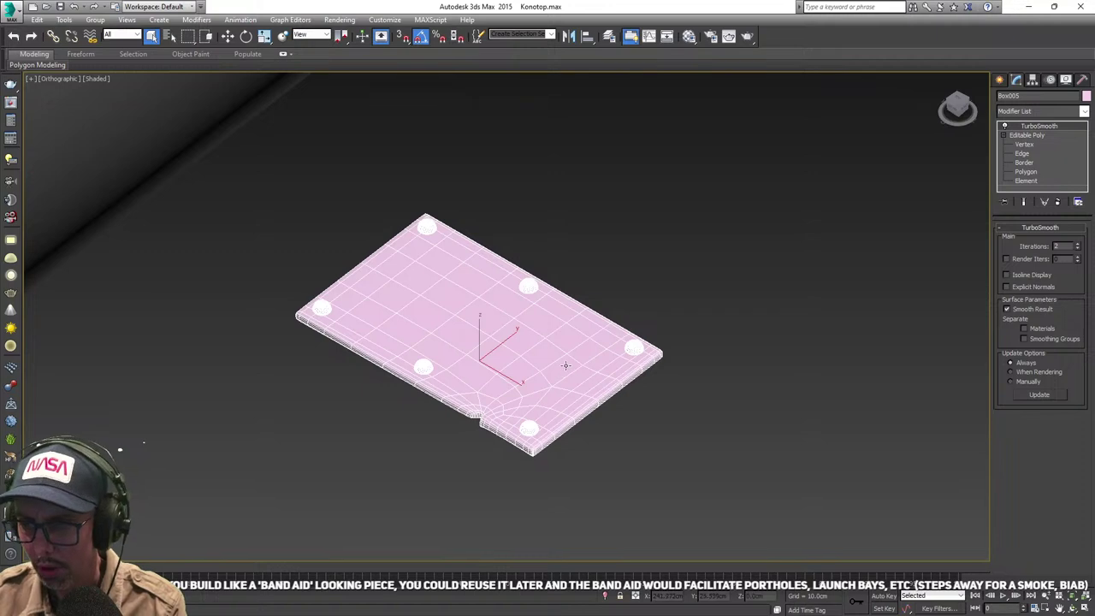
{"action": "scroll", "coordinate": [653, 249], "scroll_direction": "down", "scroll_amount": 4}
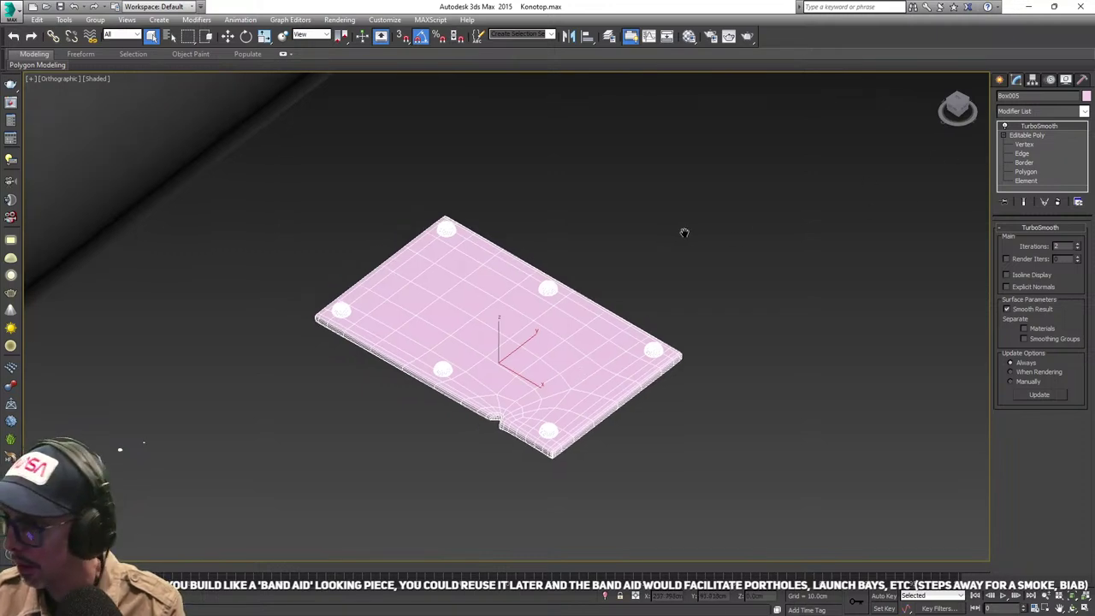
{"action": "scroll", "coordinate": [654, 239], "scroll_direction": "up", "scroll_amount": 2}
{"action": "scroll", "coordinate": [465, 171], "scroll_direction": "down", "scroll_amount": 1}
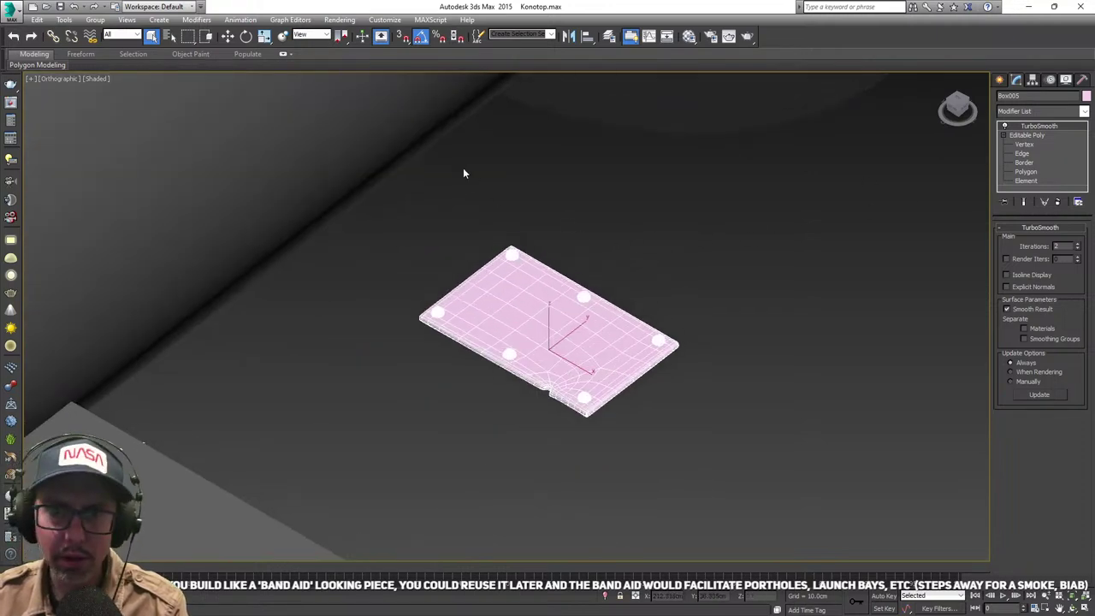
{"action": "scroll", "coordinate": [364, 250], "scroll_direction": "down", "scroll_amount": 5}
{"action": "scroll", "coordinate": [363, 250], "scroll_direction": "down", "scroll_amount": 2}
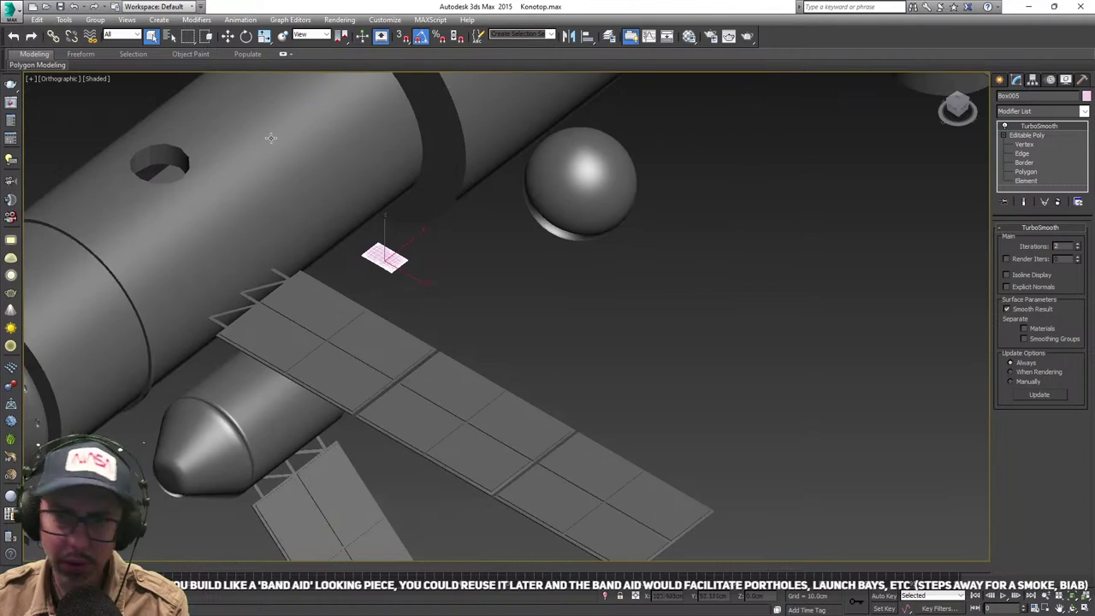
{"action": "middle_click_drag", "start_coordinate": [448, 277], "coordinate": [501, 311]}
{"action": "scroll", "coordinate": [541, 306], "scroll_direction": "up", "scroll_amount": 4}
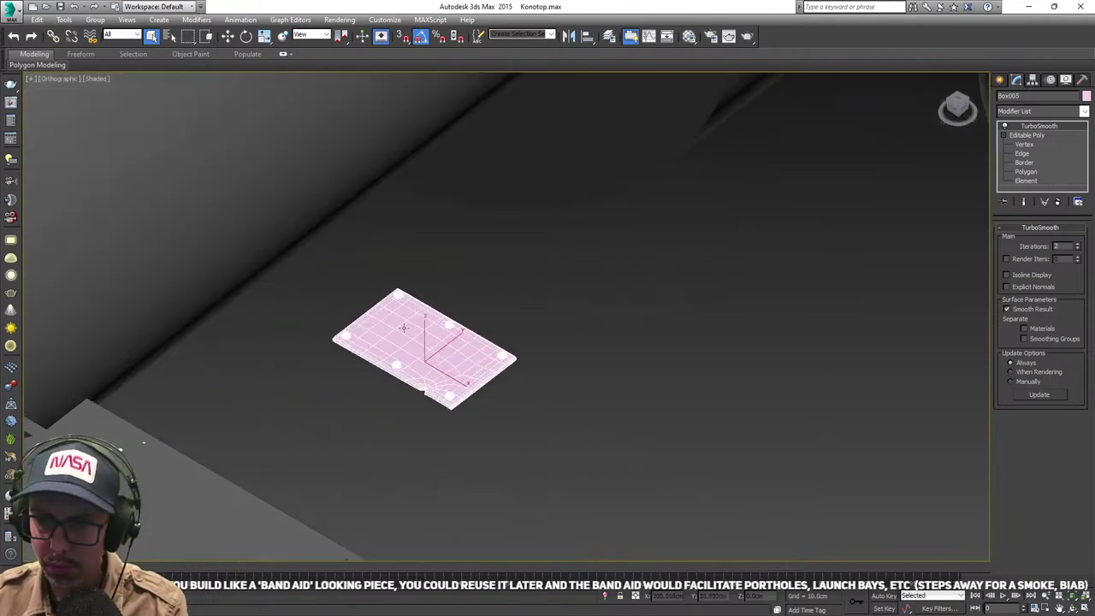
{"action": "scroll", "coordinate": [461, 309], "scroll_direction": "down", "scroll_amount": 3}
{"action": "scroll", "coordinate": [449, 324], "scroll_direction": "up", "scroll_amount": 3}
- Rotate the panel upright using the Local coordinate system and move it about 44.5 cm along negative X to the main hull
{"action": "key", "text": "e"}
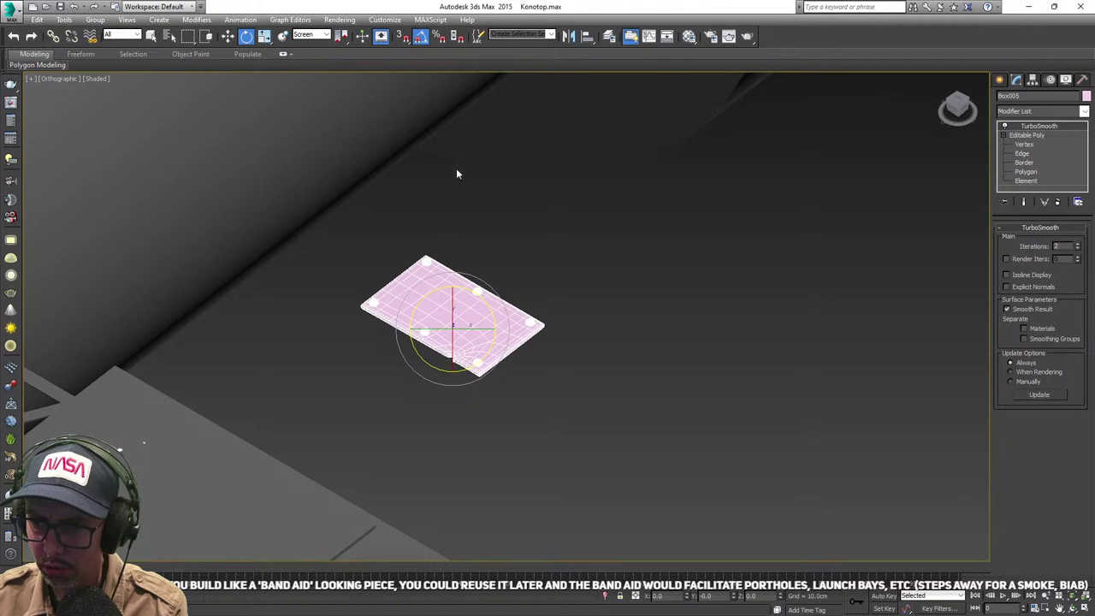
{"action": "left_click", "coordinate": [316, 35]}
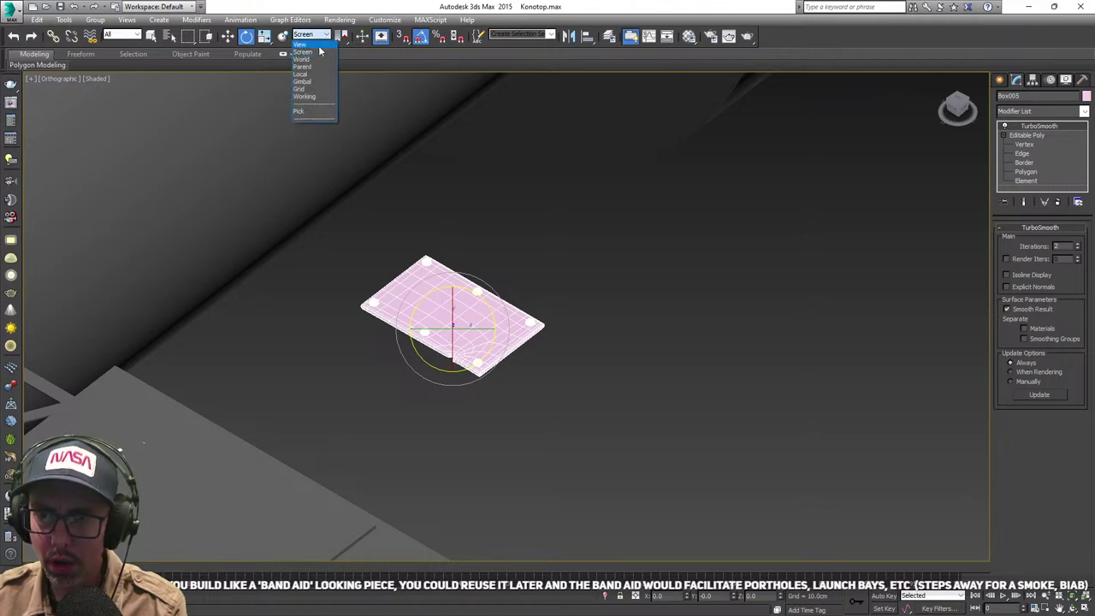
{"action": "left_click", "coordinate": [301, 74]}
{"action": "scroll", "coordinate": [462, 312], "scroll_direction": "down", "scroll_amount": 8}
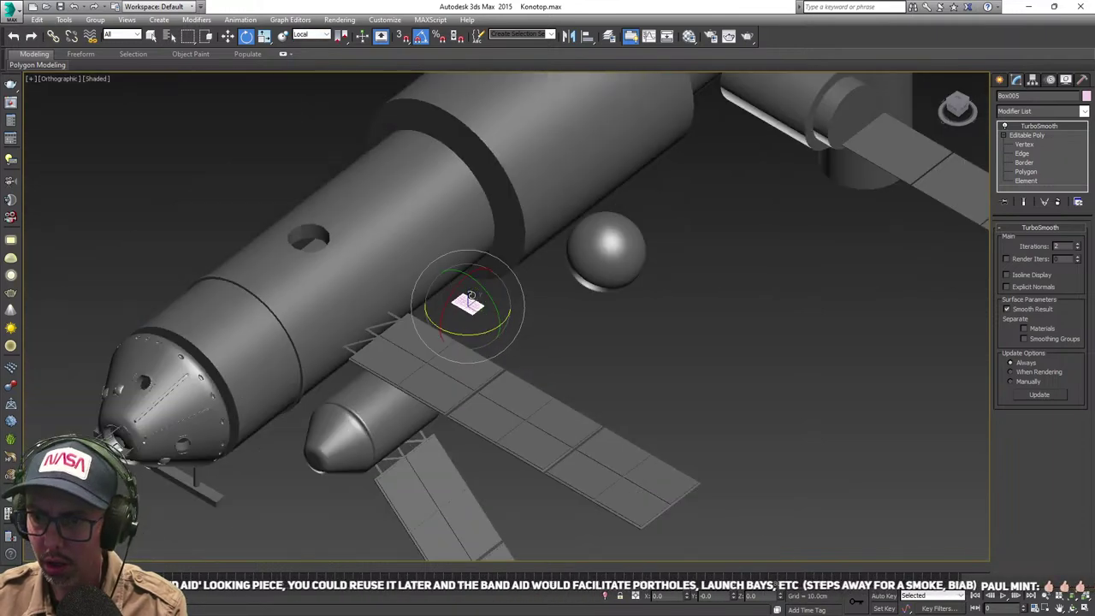
{"action": "scroll", "coordinate": [472, 292], "scroll_direction": "up", "scroll_amount": 3}
{"action": "left_click_drag", "start_coordinate": [472, 292], "coordinate": [407, 294]}
{"action": "key", "text": "w"}
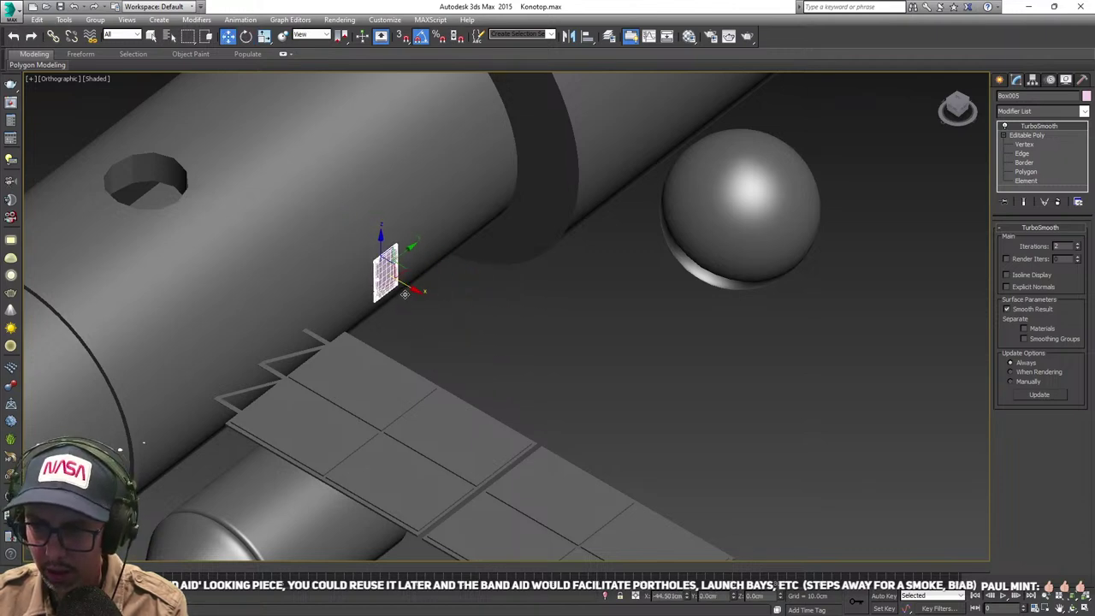
- Add a Bend modifier above TurboSmooth on the riveted panel beside the main hull
{"action": "scroll", "coordinate": [401, 280], "scroll_direction": "up", "scroll_amount": 2}
{"action": "scroll", "coordinate": [401, 280], "scroll_direction": "up", "scroll_amount": 3}
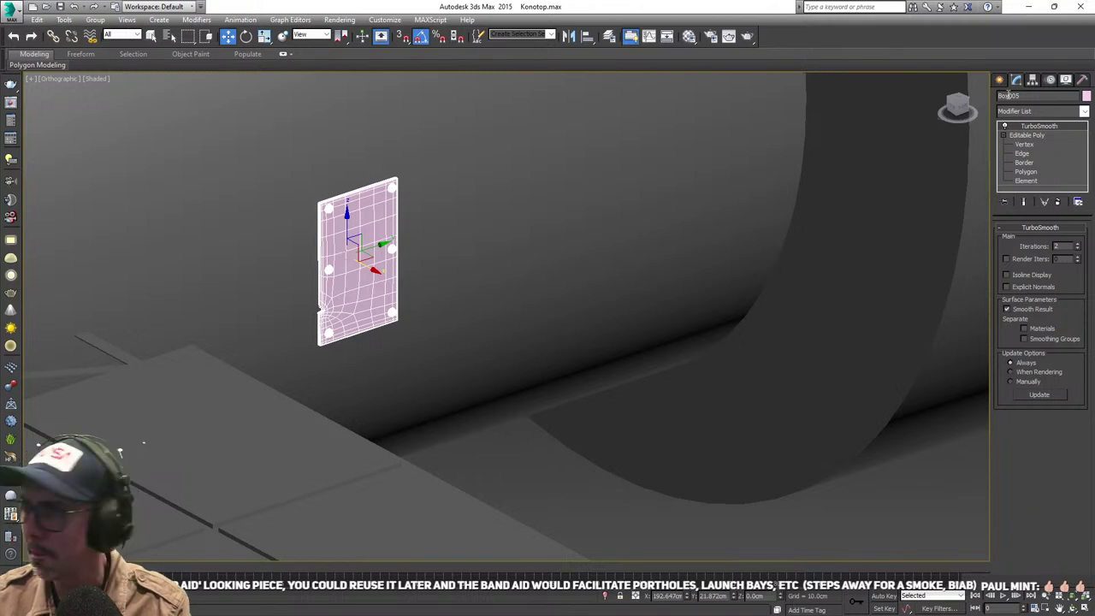
{"action": "left_click", "coordinate": [999, 80]}
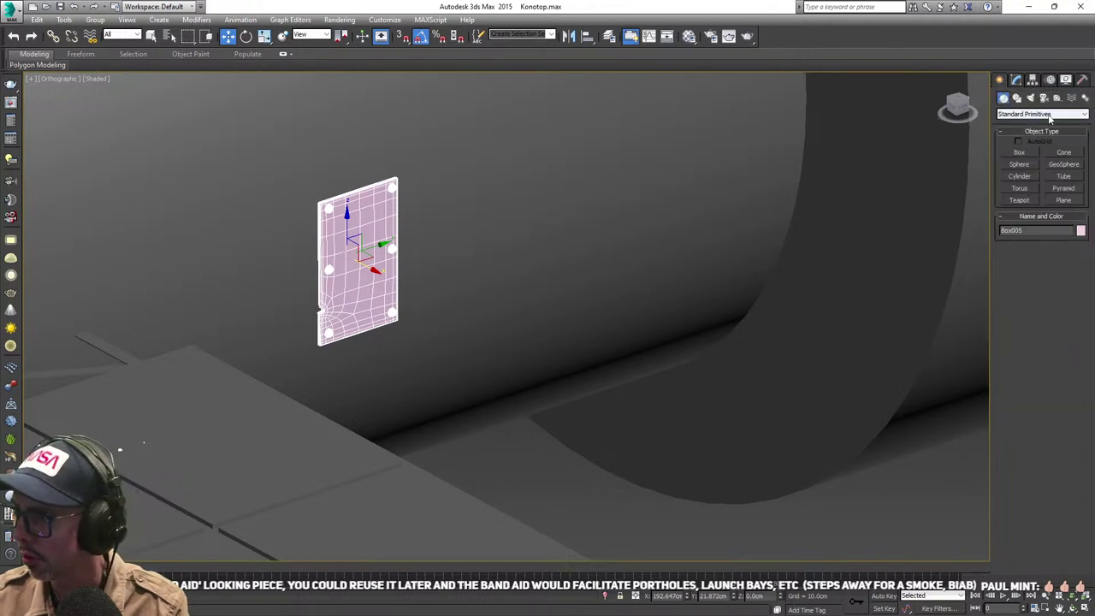
{"action": "left_click", "coordinate": [1033, 80]}
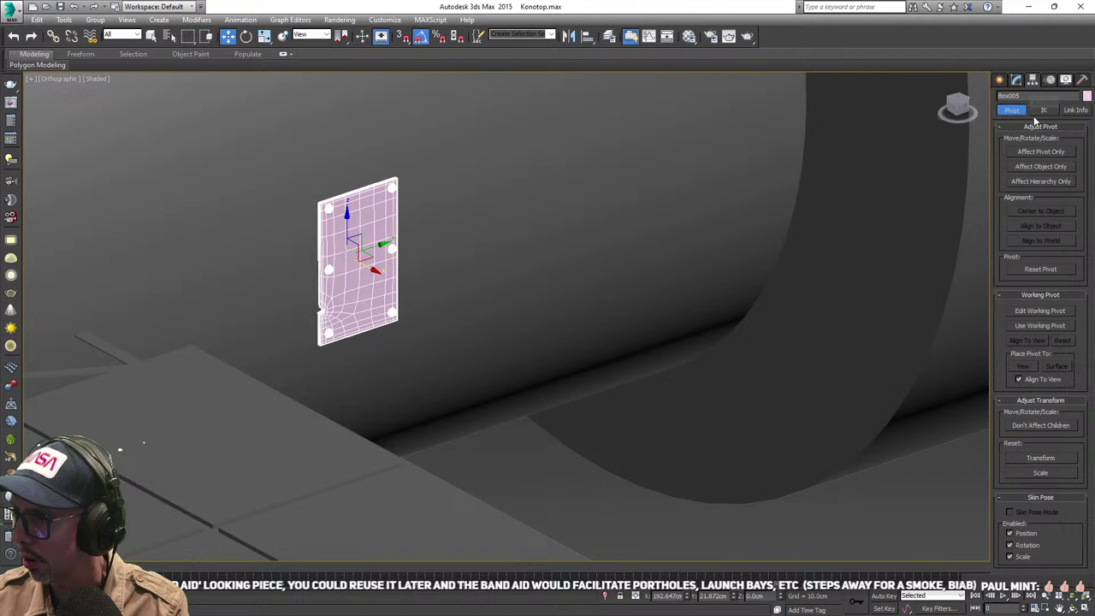
{"action": "left_click", "coordinate": [1017, 80]}
{"action": "left_click", "coordinate": [1042, 112]}
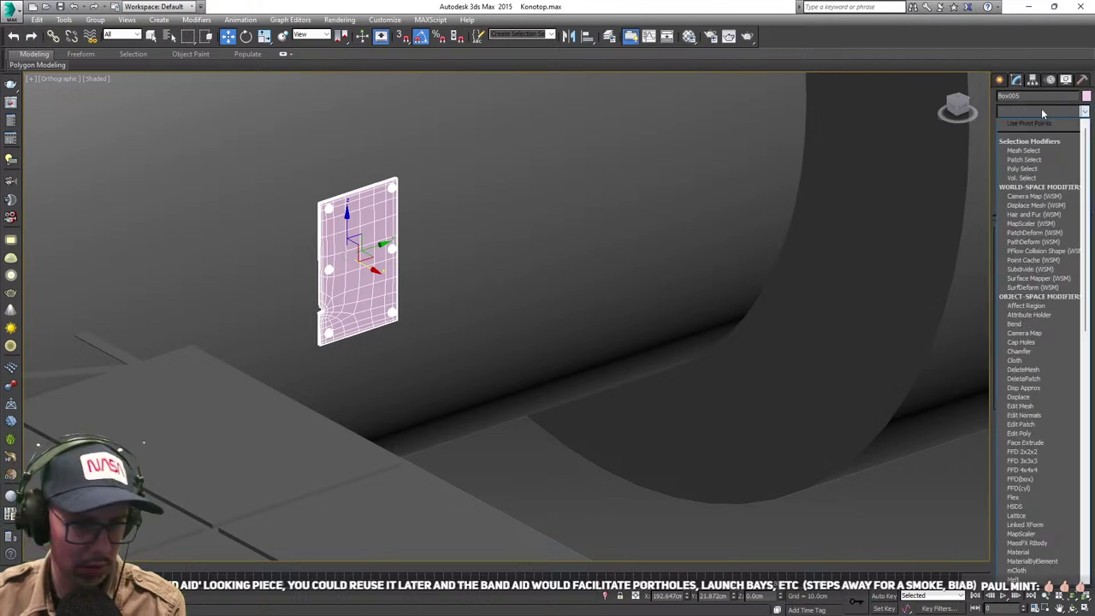
{"action": "key", "text": "b"}
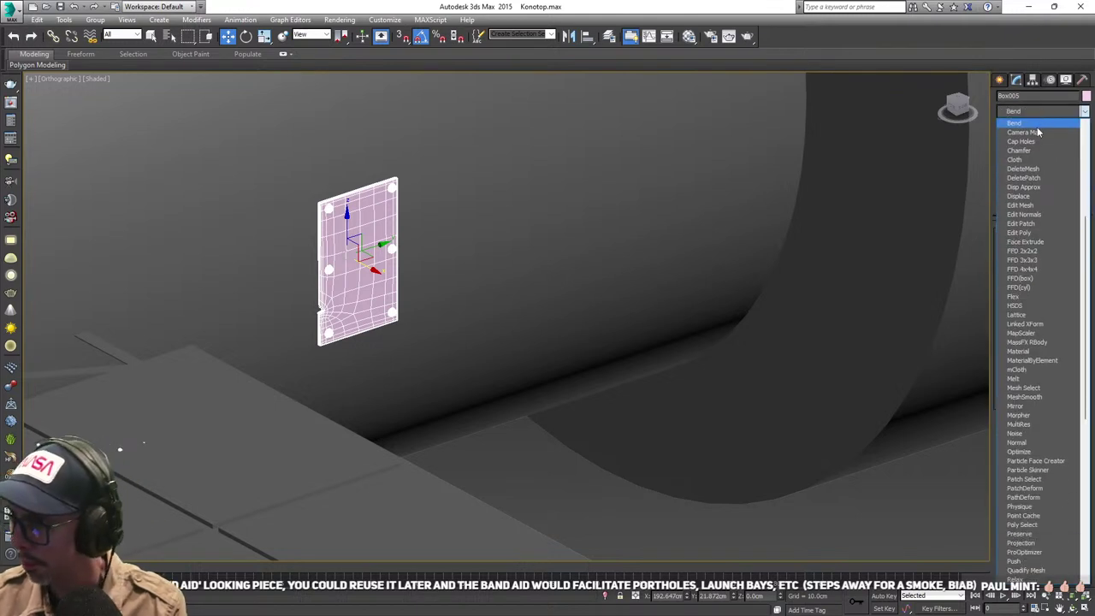
{"action": "left_click", "coordinate": [1038, 126]}
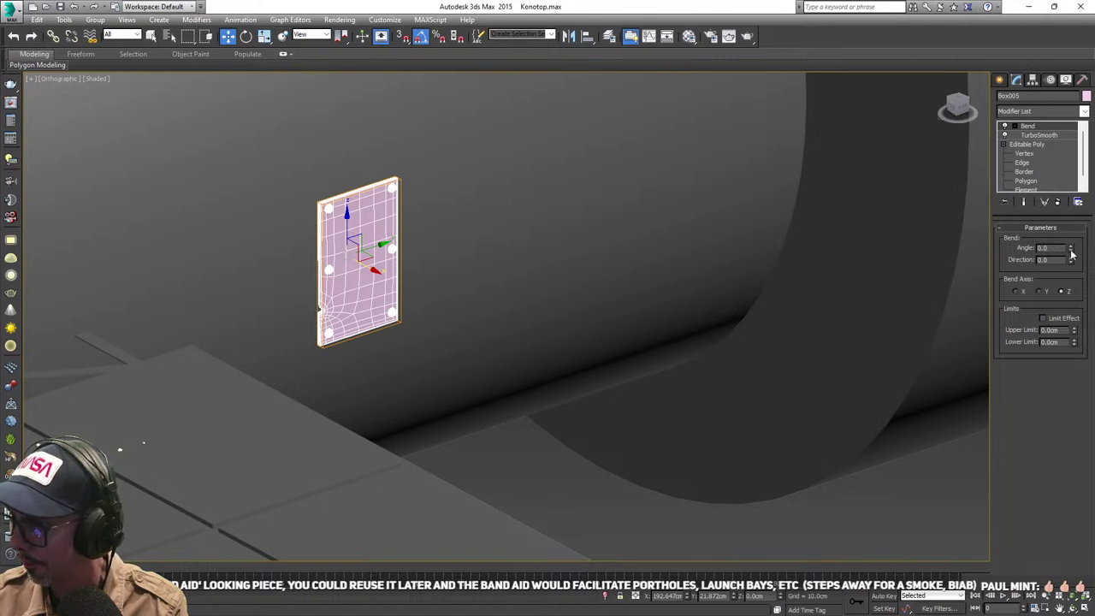
- Limit the bend effect with an upper limit of 7.39 cm, a 56.5 degree angle and X as the bend axis
{"action": "left_click_drag", "start_coordinate": [1071, 251], "coordinate": [1067, 210]}
{"action": "key", "text": "ctrl+z"}
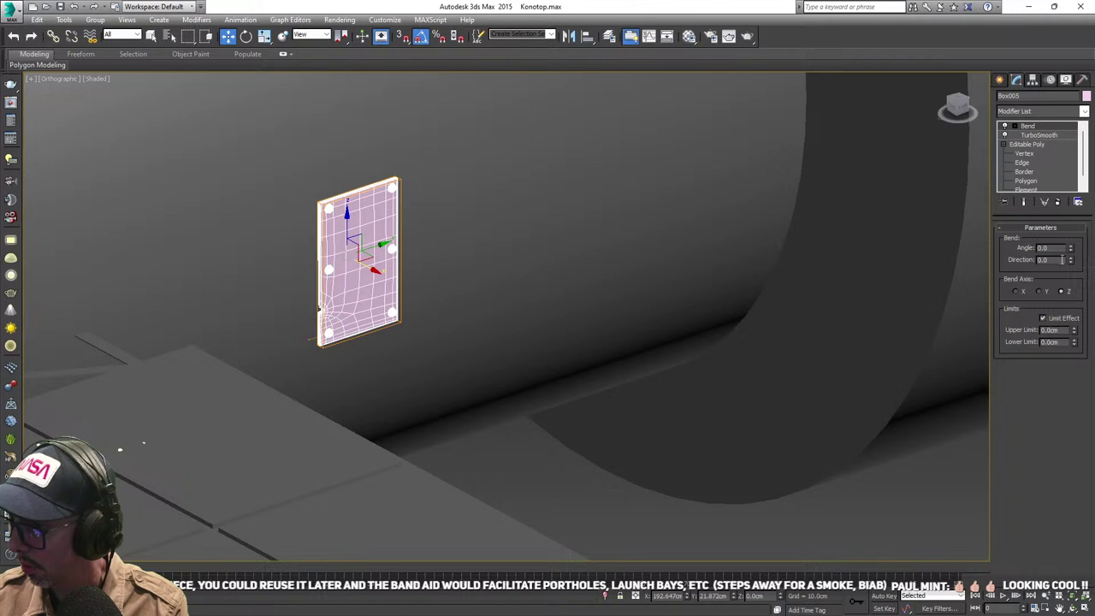
{"action": "left_click_drag", "start_coordinate": [1071, 262], "coordinate": [1070, 255]}
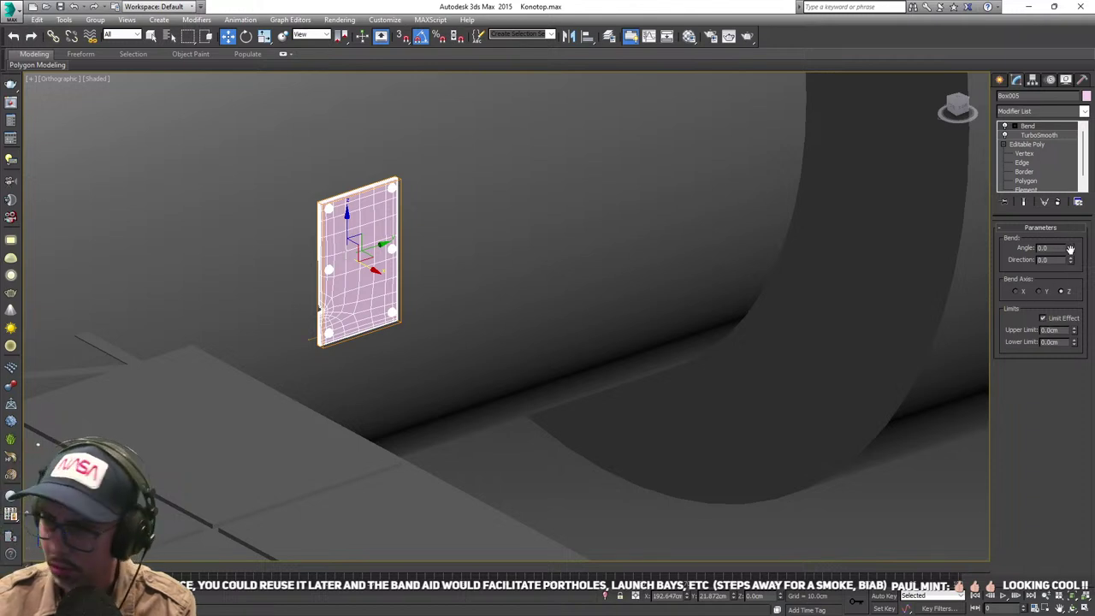
{"action": "left_click_drag", "start_coordinate": [1071, 248], "coordinate": [1062, 181]}
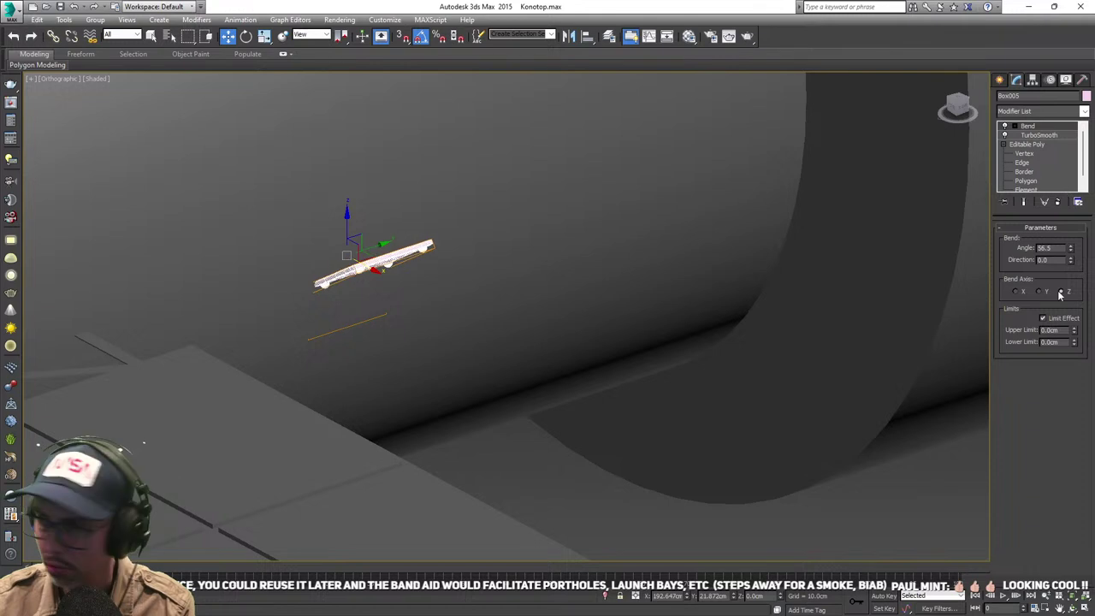
{"action": "left_click_drag", "start_coordinate": [1075, 331], "coordinate": [979, 421]}
{"action": "left_click", "coordinate": [1039, 291]}
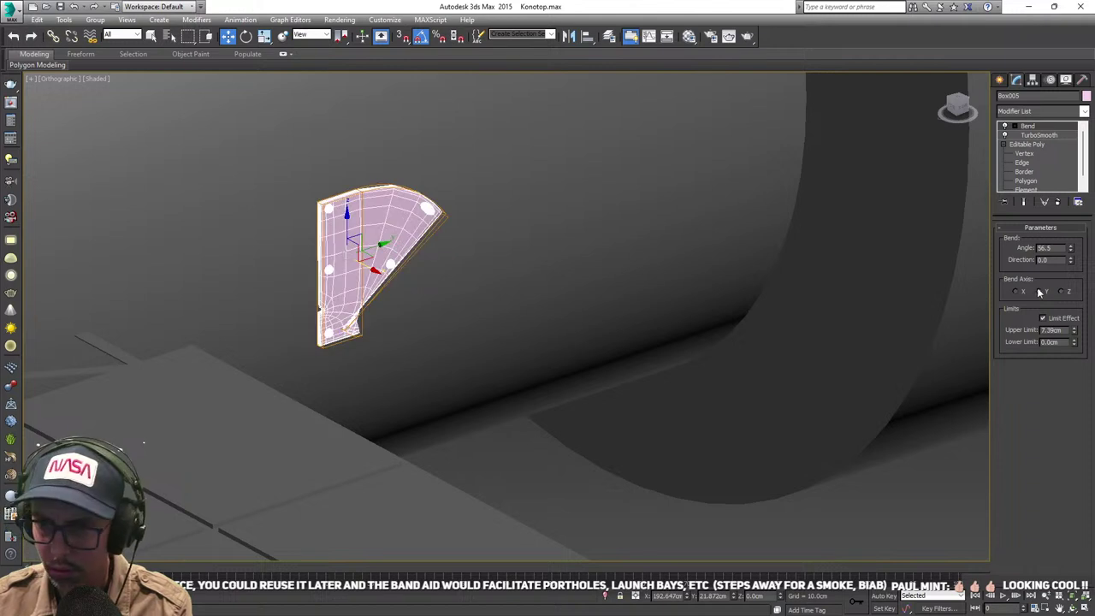
{"action": "left_click", "coordinate": [1017, 292]}
- Set the bend's lower limit to -15.82 cm and its angle to 28 degrees to approximate the hull's curvature
{"action": "middle_click_drag", "start_coordinate": [463, 365], "coordinate": [597, 407]}
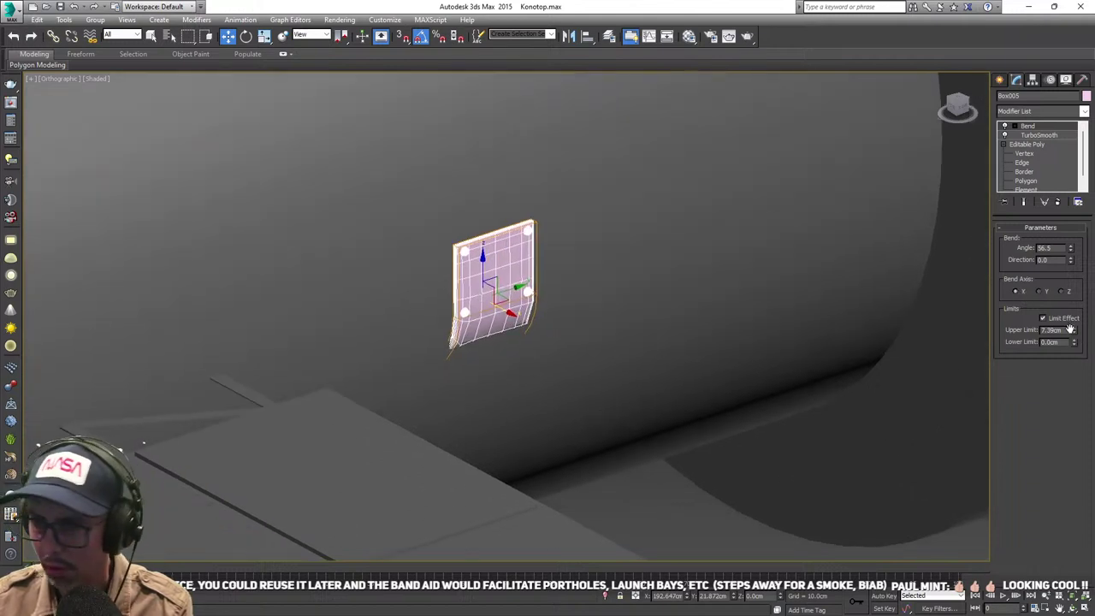
{"action": "left_click_drag", "start_coordinate": [1076, 344], "coordinate": [1015, 34]}
{"action": "middle_click_drag", "start_coordinate": [625, 188], "coordinate": [688, 222]}
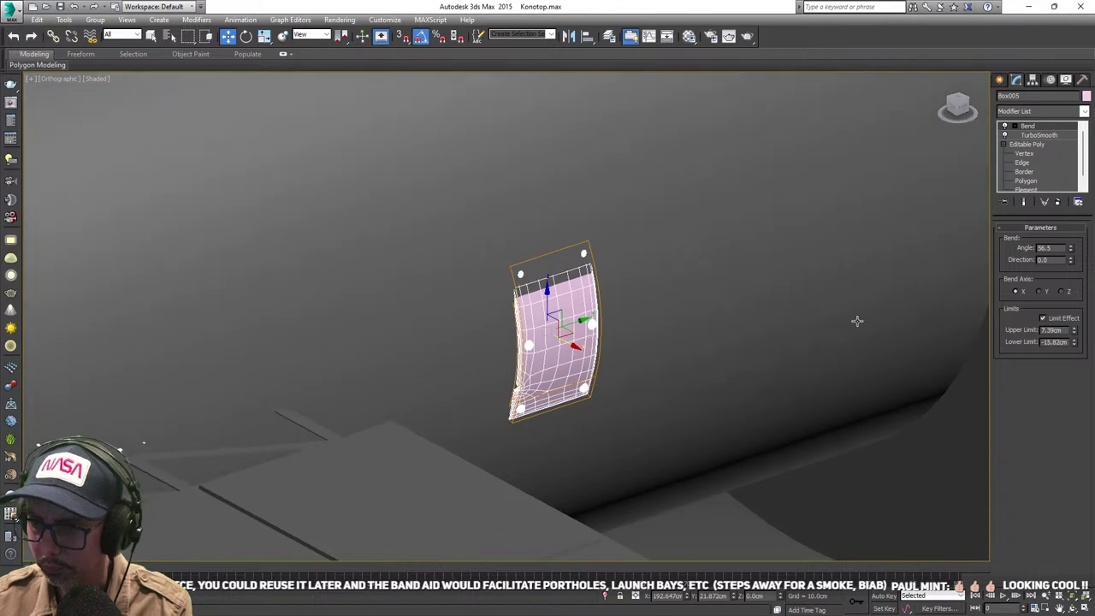
{"action": "middle_click_drag", "start_coordinate": [848, 312], "coordinate": [898, 292], "text": "alt"}
{"action": "left_click_drag", "start_coordinate": [1072, 252], "coordinate": [1074, 275]}
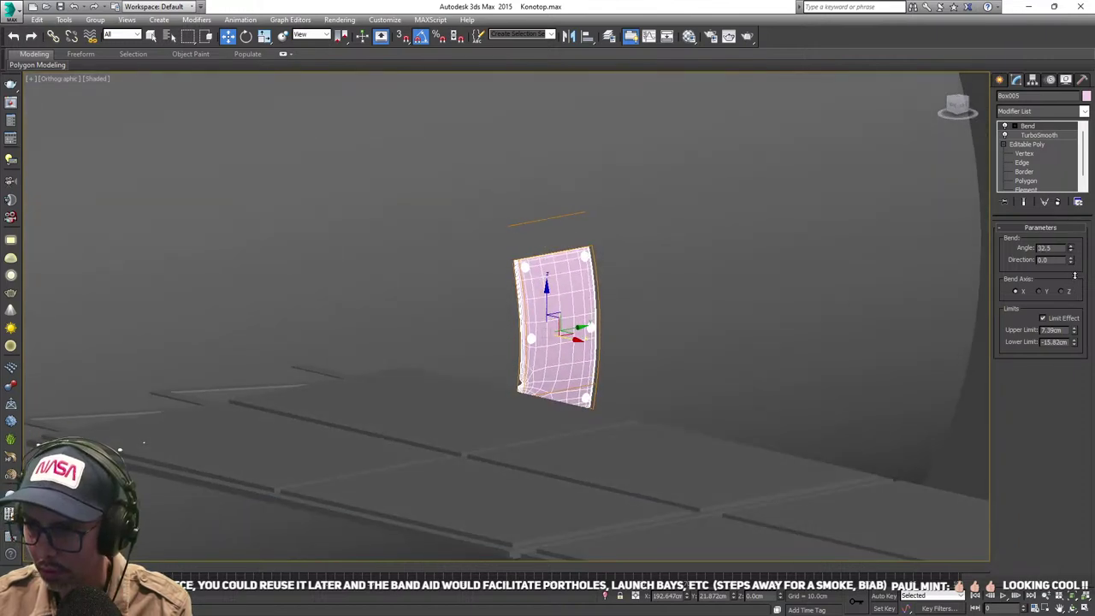
{"action": "middle_click_drag", "start_coordinate": [727, 286], "coordinate": [576, 299], "text": "alt"}
{"action": "middle_click_drag", "start_coordinate": [26, 260], "coordinate": [582, 301], "text": "alt"}
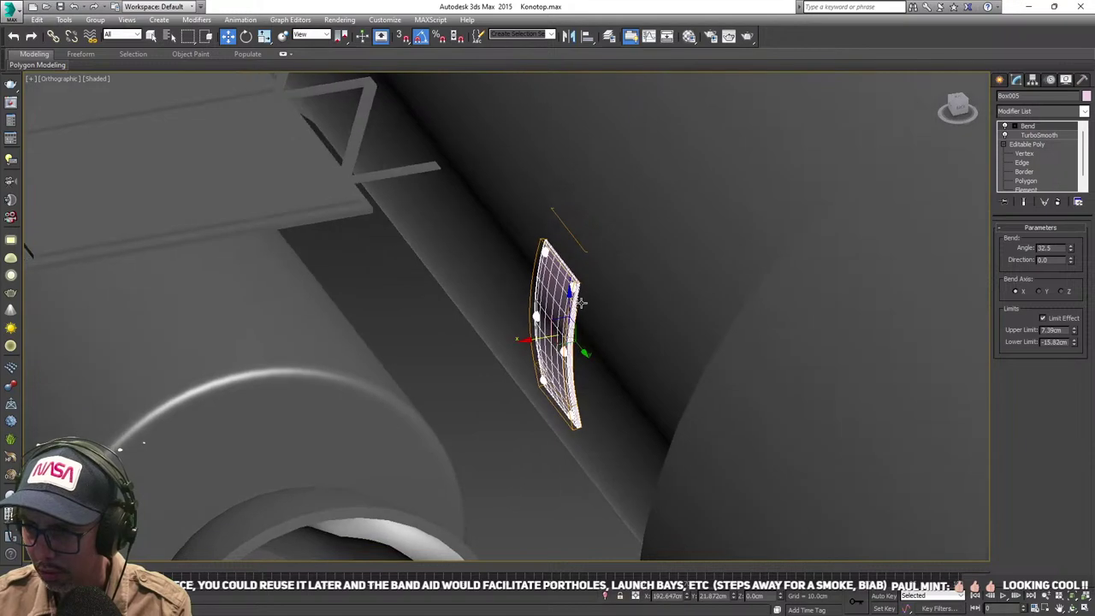
{"action": "mouse_move", "coordinate": [1071, 250]}
{"action": "left_mouse_down"}
{"action": "mouse_move", "coordinate": [1068, 237]}
{"action": "mouse_move", "coordinate": [1062, 255]}
{"action": "left_mouse_up"}
- Rotate the curved panel slightly in Local coordinates and raise it along the hull to about Z 19.2 cm
{"action": "middle_click_drag", "start_coordinate": [646, 282], "coordinate": [454, 299]}
{"action": "scroll", "coordinate": [407, 323], "scroll_direction": "up", "scroll_amount": 3}
{"action": "key", "text": "e"}
{"action": "scroll", "coordinate": [428, 325], "scroll_direction": "down", "scroll_amount": 5}
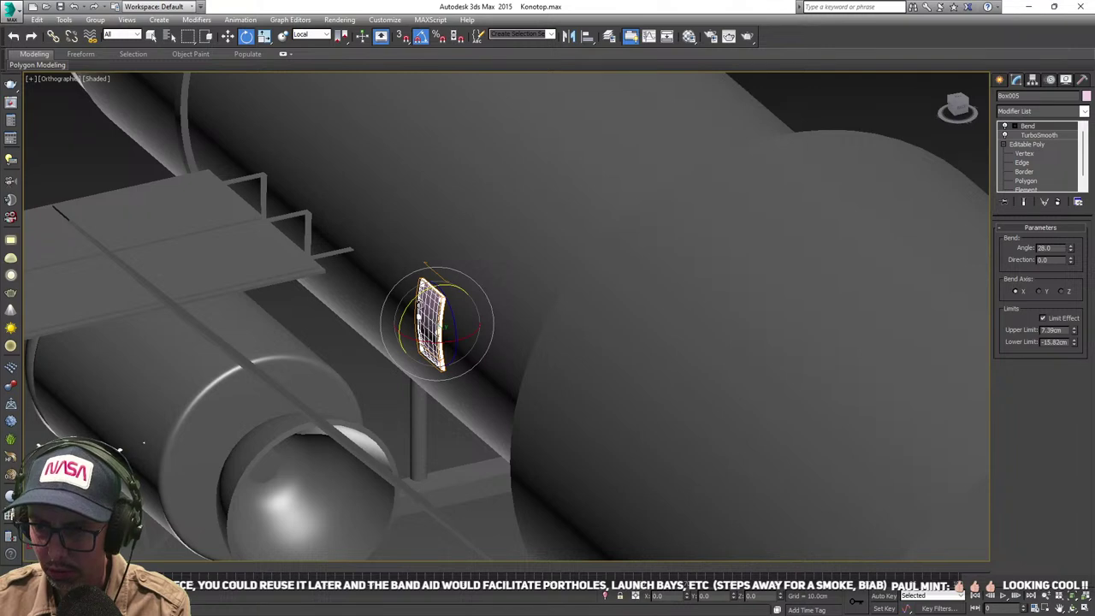
{"action": "scroll", "coordinate": [442, 318], "scroll_direction": "up", "scroll_amount": 5}
{"action": "mouse_move", "coordinate": [411, 307]}
{"action": "left_mouse_down"}
{"action": "mouse_move", "coordinate": [394, 328]}
{"action": "mouse_move", "coordinate": [404, 317]}
{"action": "left_mouse_up"}
{"action": "middle_click_drag", "start_coordinate": [403, 318], "coordinate": [420, 324], "text": "alt"}
{"action": "key", "text": "w"}
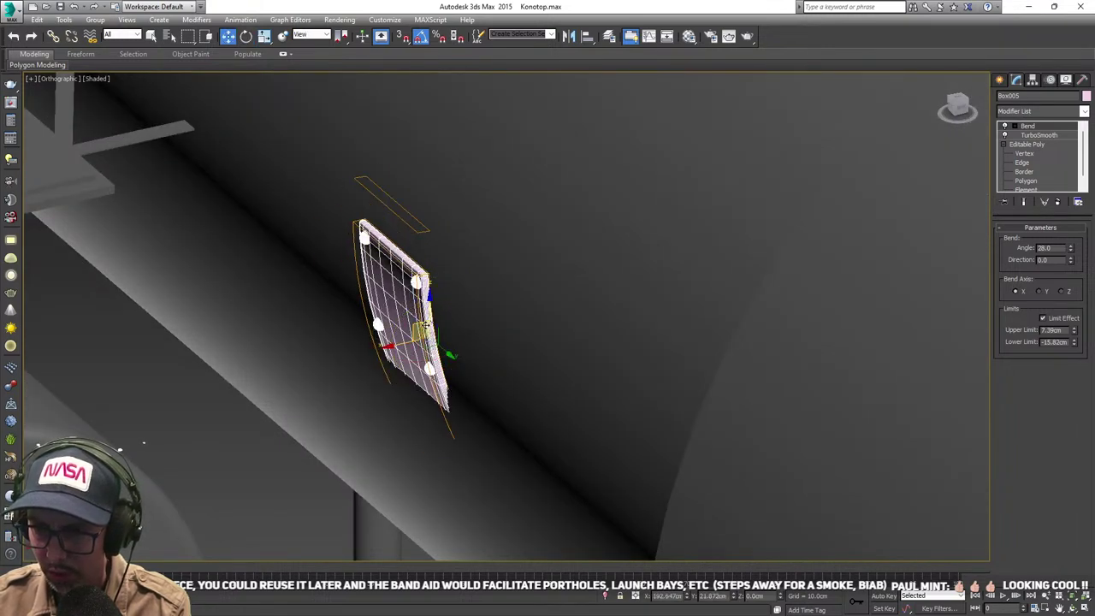
{"action": "left_click_drag", "start_coordinate": [414, 328], "coordinate": [439, 176]}
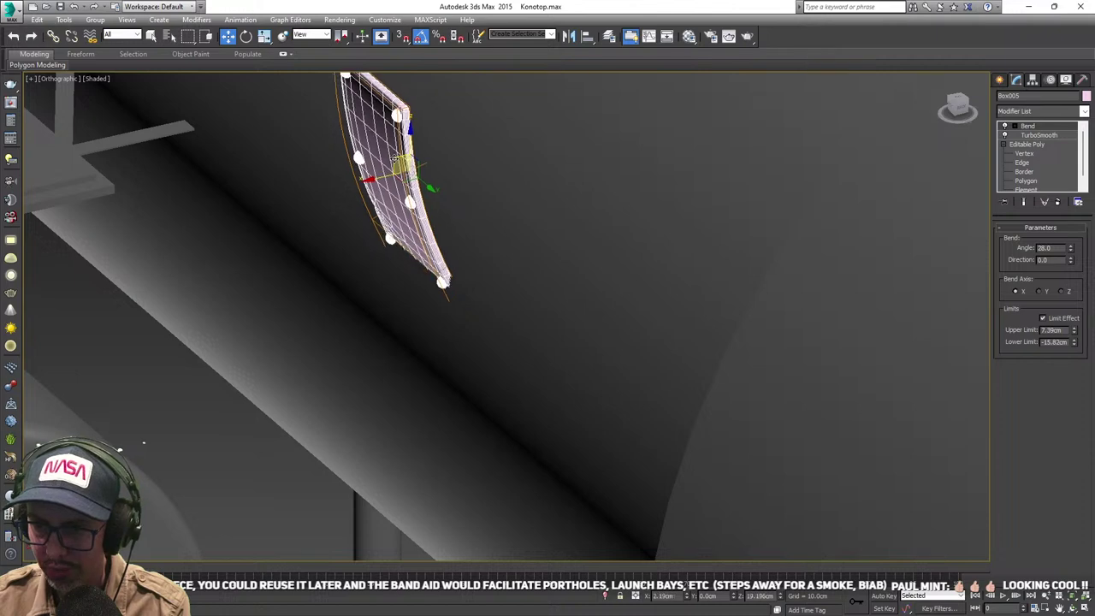
- Move the curved panel against the hull above the solar panel, to about X 192.3 cm and Z -3.6 cm
{"action": "middle_click_drag", "start_coordinate": [439, 176], "coordinate": [498, 272]}
{"action": "scroll", "coordinate": [435, 270], "scroll_direction": "down", "scroll_amount": 4}
{"action": "key", "text": "e"}
{"action": "key", "text": "w"}
{"action": "left_click_drag", "start_coordinate": [449, 266], "coordinate": [414, 269]}
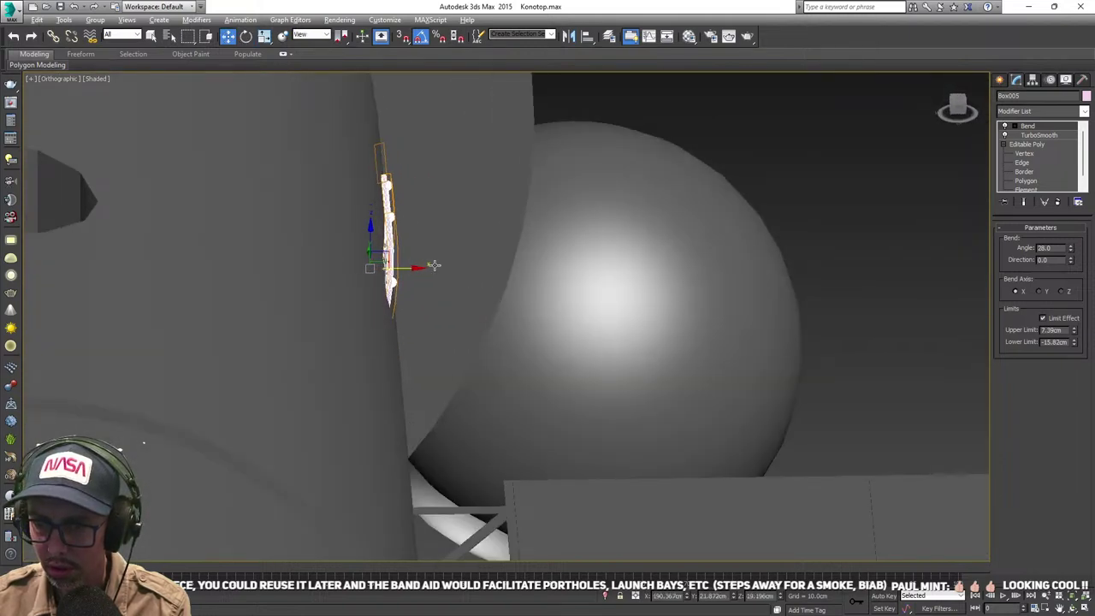
{"action": "middle_click_drag", "start_coordinate": [414, 268], "coordinate": [387, 253], "text": "alt"}
{"action": "left_click_drag", "start_coordinate": [388, 253], "coordinate": [403, 409]}
- Isolate the curved panel together with the main hull cylinder and reselect only the panel
{"action": "left_click", "coordinate": [444, 360], "text": "ctrl"}
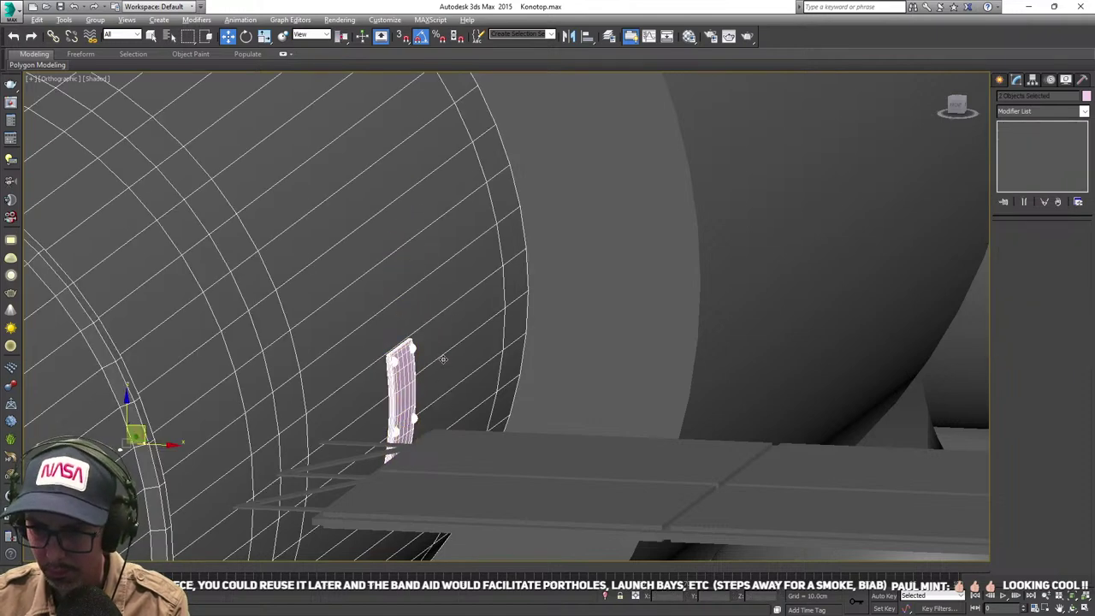
{"action": "key", "text": "alt+q"}
{"action": "middle_click_drag", "start_coordinate": [666, 350], "coordinate": [545, 380]}
{"action": "scroll", "coordinate": [564, 360], "scroll_direction": "up", "scroll_amount": 5}
{"action": "left_click", "coordinate": [530, 259]}
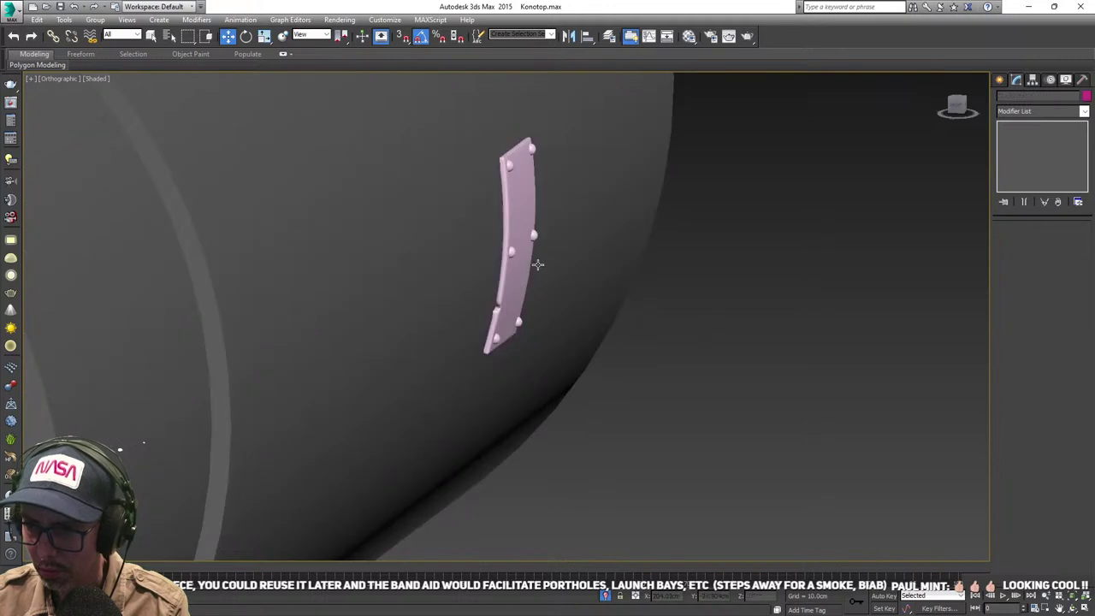
- In a wireframe front view, move the panel onto the hull's outer surface, to about X 194.35 cm and Z -4.23 cm
{"action": "middle_click_drag", "start_coordinate": [573, 276], "coordinate": [458, 280], "text": "alt"}
{"action": "key", "text": "f"}
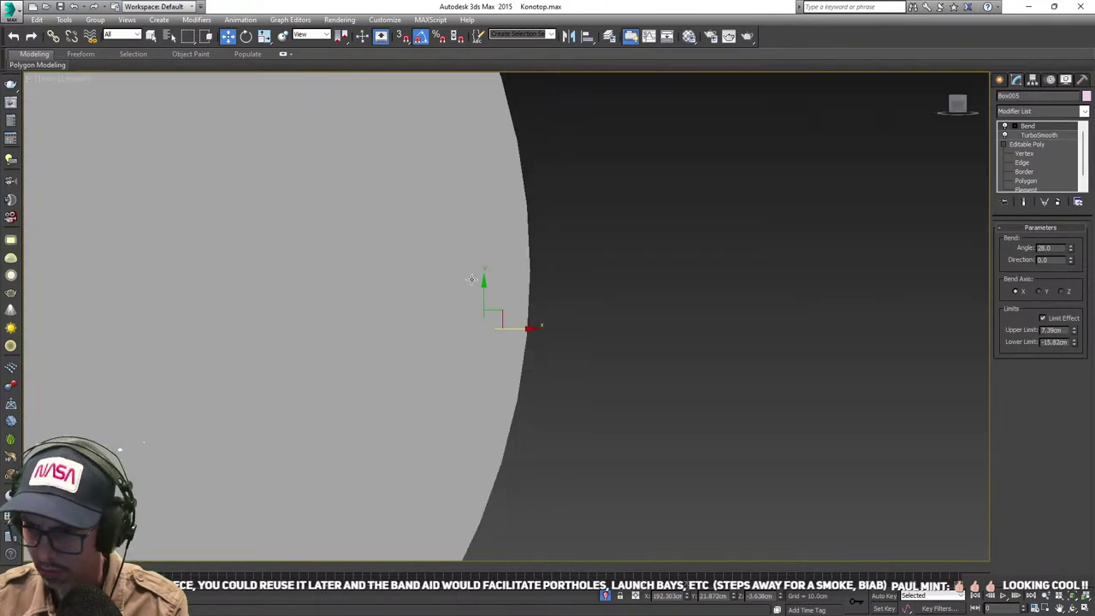
{"action": "key", "text": "F3"}
{"action": "scroll", "coordinate": [515, 333], "scroll_direction": "up", "scroll_amount": 5}
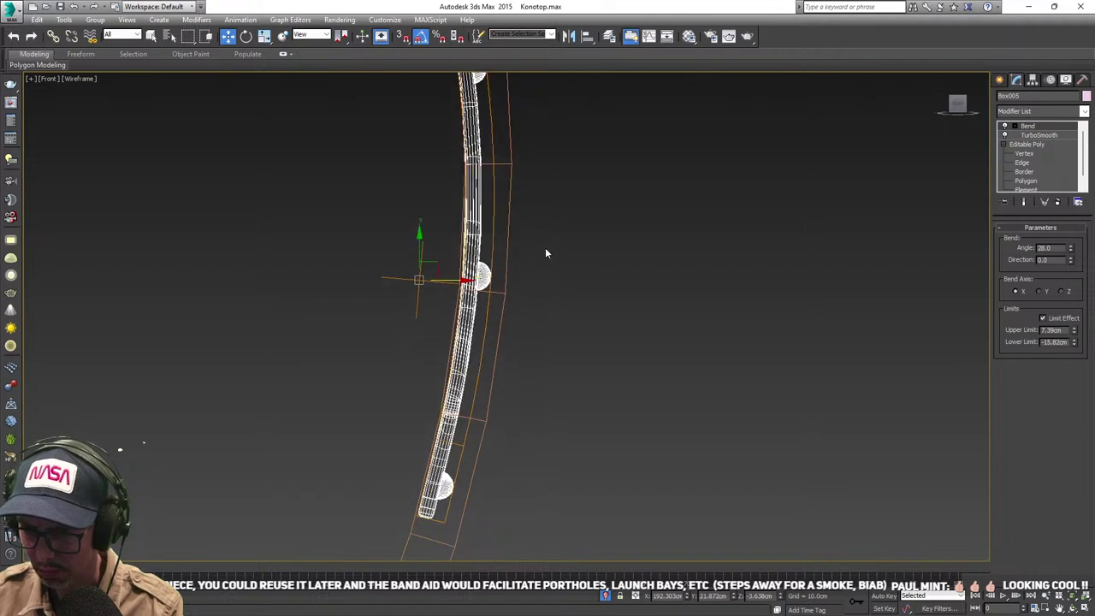
{"action": "left_click_drag", "start_coordinate": [435, 261], "coordinate": [477, 272]}
{"action": "scroll", "coordinate": [394, 342], "scroll_direction": "down", "scroll_amount": 2}
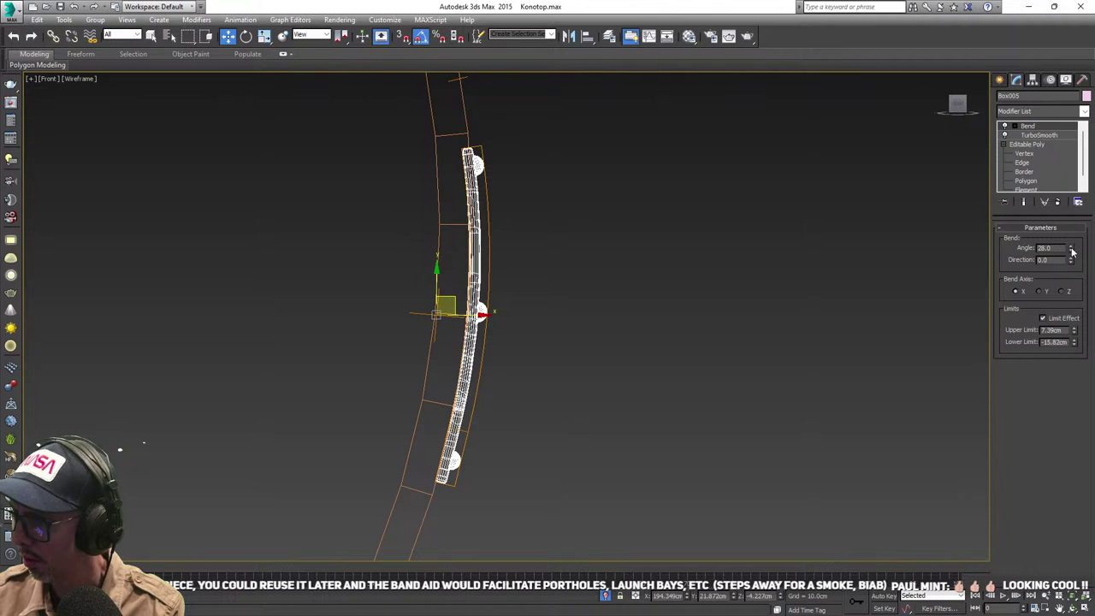
- Set the bend angle to 24 degrees and rotate the panel slightly to follow the hull's curve
{"action": "left_click_drag", "start_coordinate": [1073, 251], "coordinate": [1071, 250]}
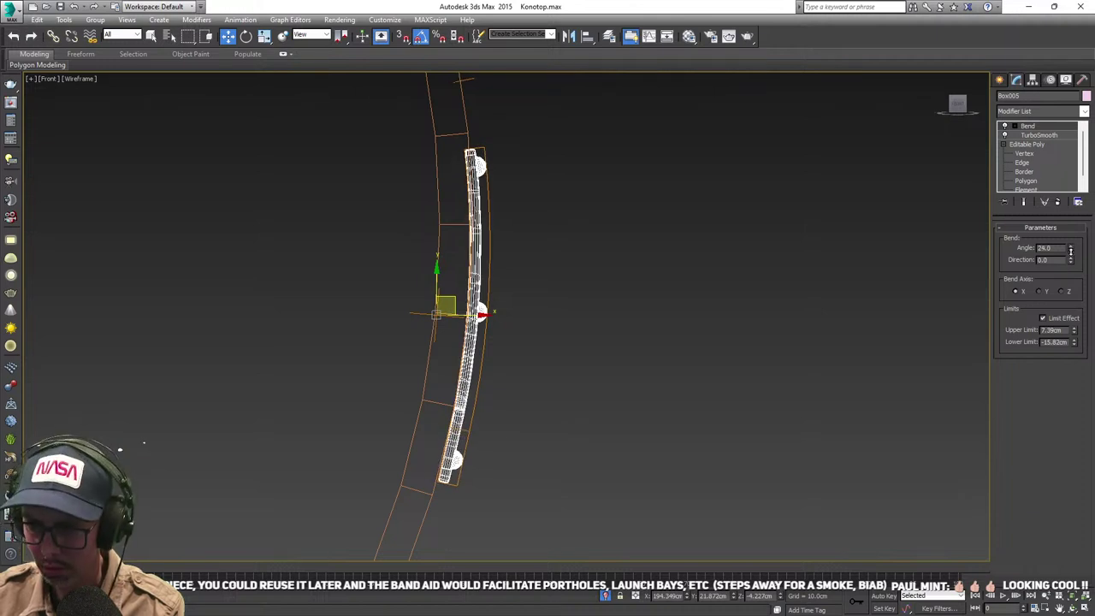
{"action": "scroll", "coordinate": [651, 260], "scroll_direction": "up", "scroll_amount": 3}
{"action": "key", "text": "e"}
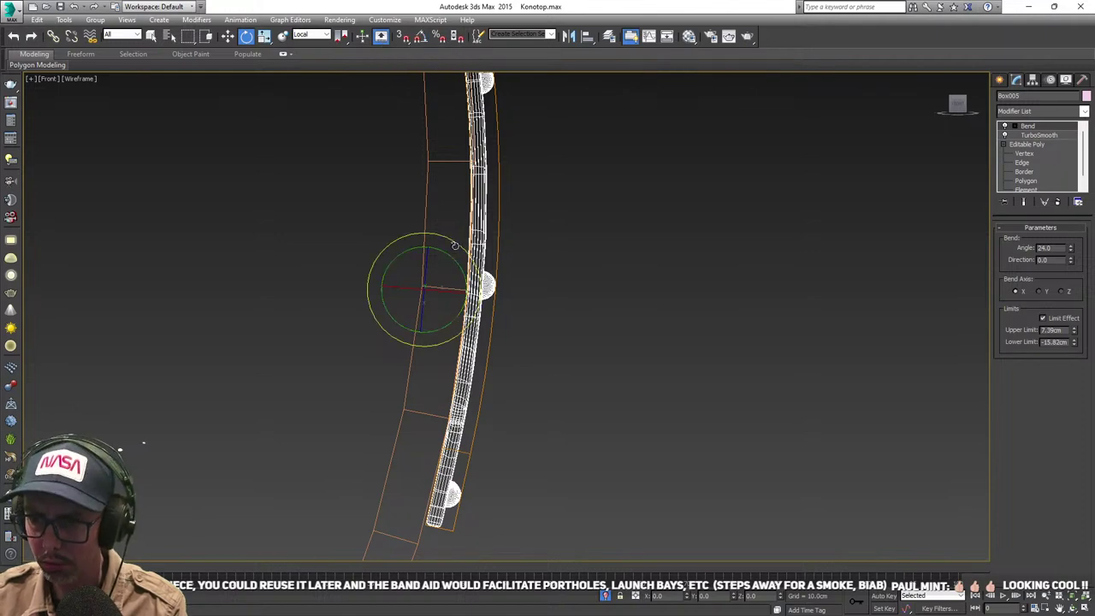
{"action": "left_click_drag", "start_coordinate": [455, 246], "coordinate": [457, 243]}
{"action": "scroll", "coordinate": [512, 253], "scroll_direction": "down", "scroll_amount": 4}
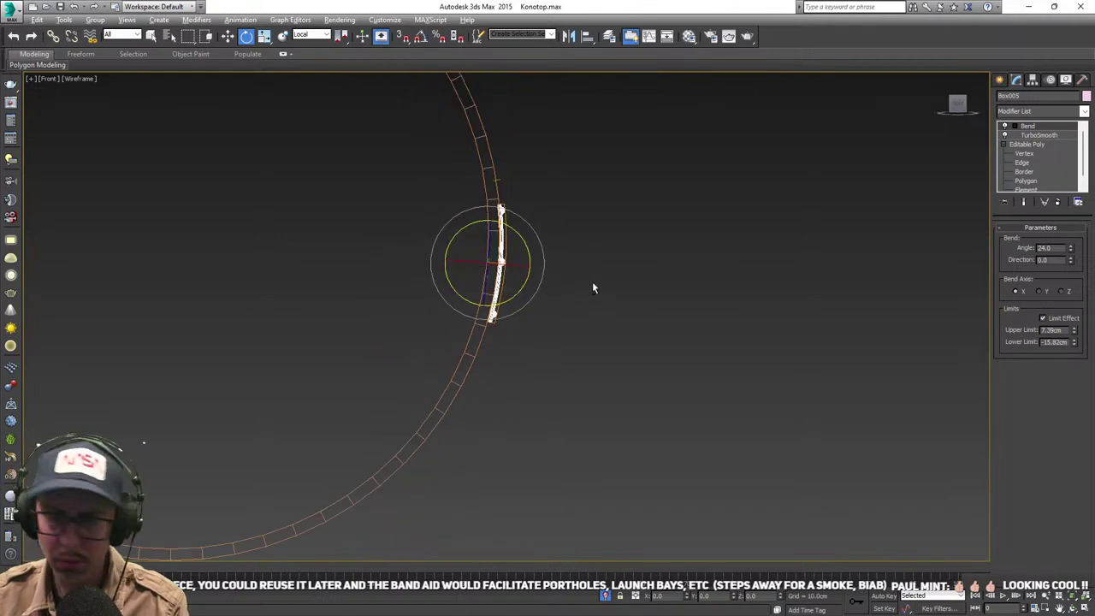
- Return to a shaded orthographic view and rename the riveted panel SteelPatch
{"action": "middle_click_drag", "start_coordinate": [592, 283], "coordinate": [542, 300], "text": "alt"}
{"action": "key", "text": "F3"}
{"action": "scroll", "coordinate": [541, 299], "scroll_direction": "down", "scroll_amount": 1}
{"action": "scroll", "coordinate": [541, 296], "scroll_direction": "down", "scroll_amount": 4}
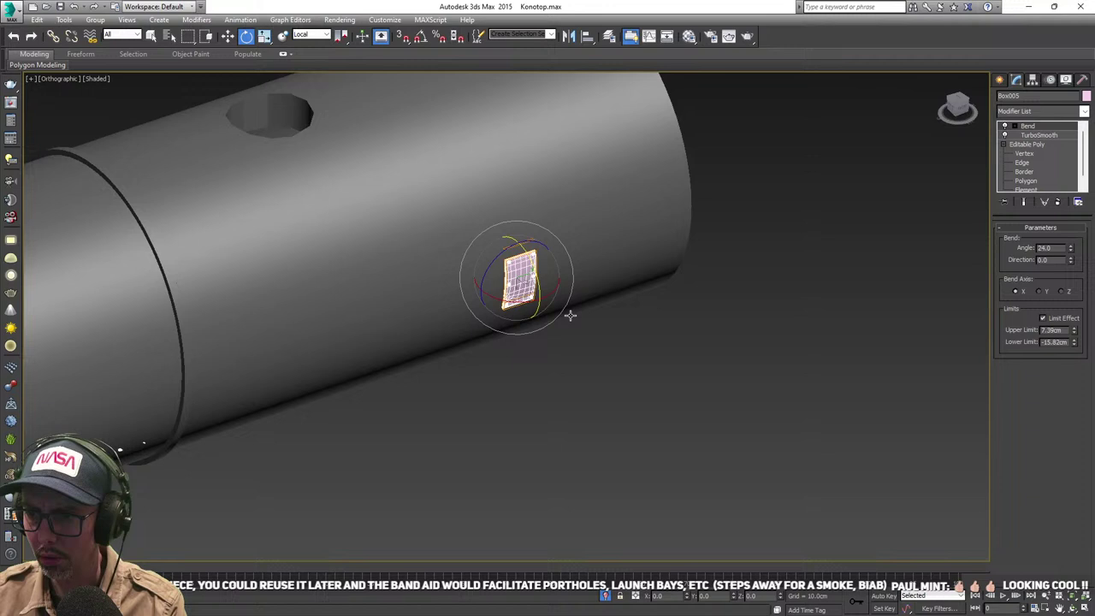
{"action": "left_click", "coordinate": [719, 313]}
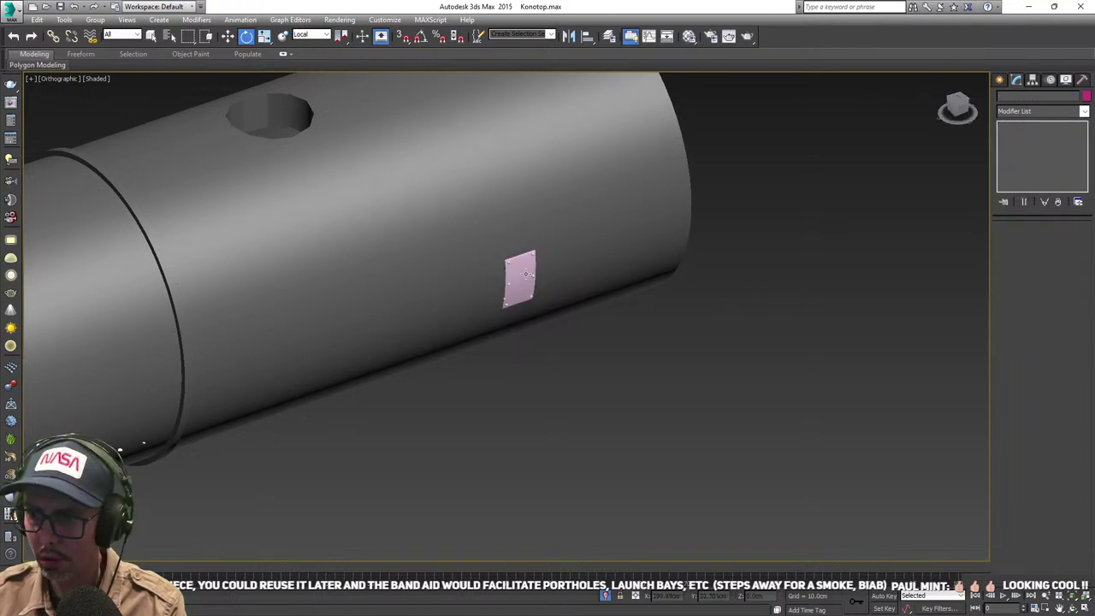
{"action": "left_click", "coordinate": [519, 278]}
{"action": "scroll", "coordinate": [685, 257], "scroll_direction": "up", "scroll_amount": 5}
{"action": "left_click", "coordinate": [1022, 98]}
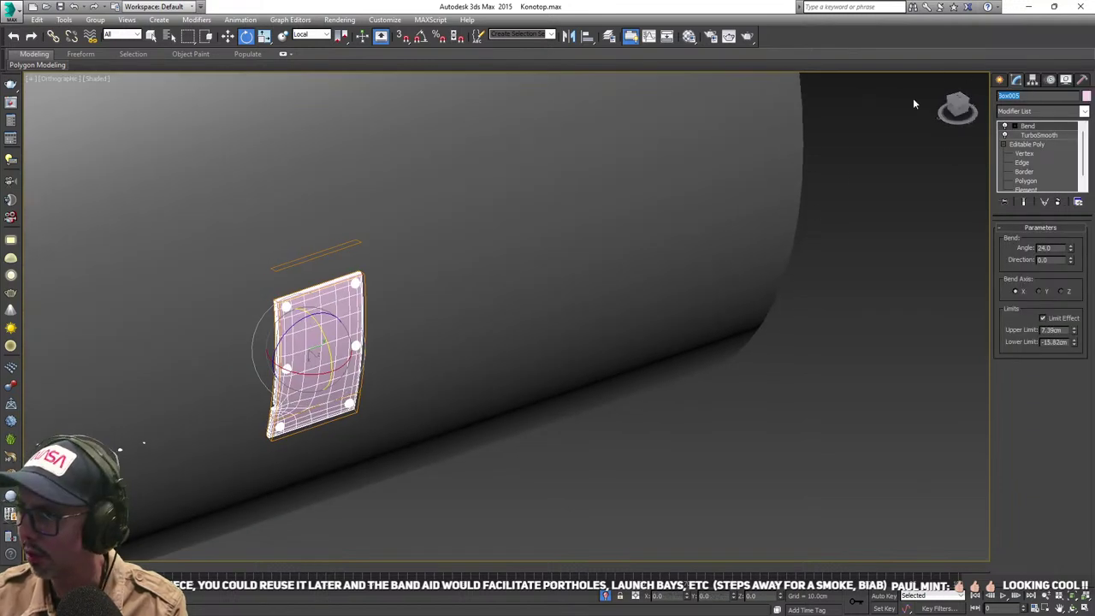
{"action": "type", "text": "SteelPatch"}
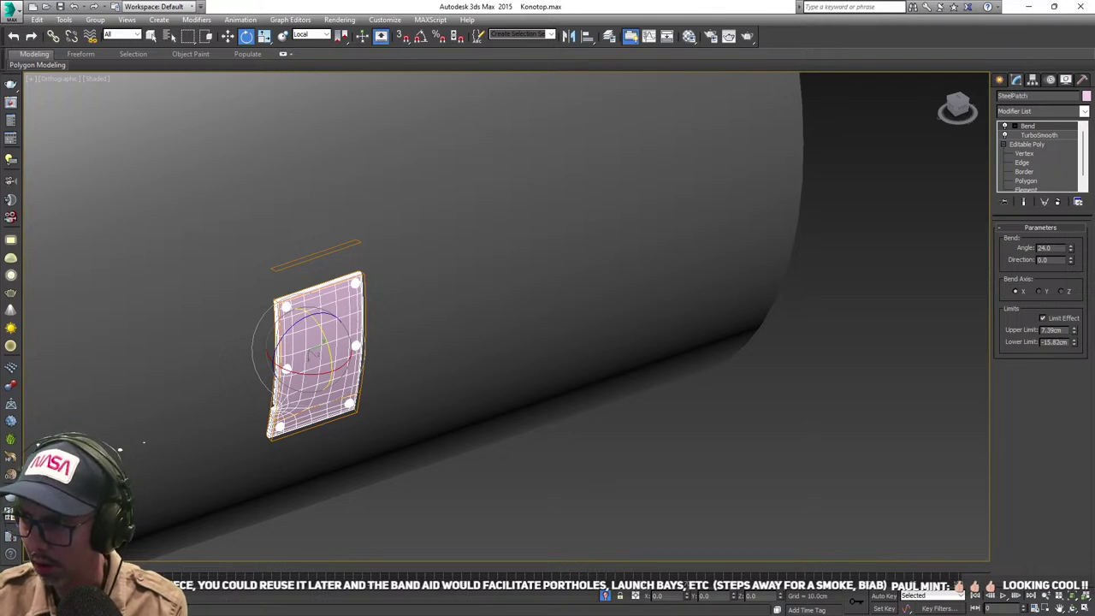
- Select the main hull cylinder and end isolation to show the whole space station again
{"action": "scroll", "coordinate": [615, 229], "scroll_direction": "down", "scroll_amount": 5}
{"action": "left_click", "coordinate": [671, 247]}
{"action": "scroll", "coordinate": [550, 277], "scroll_direction": "down", "scroll_amount": 3}
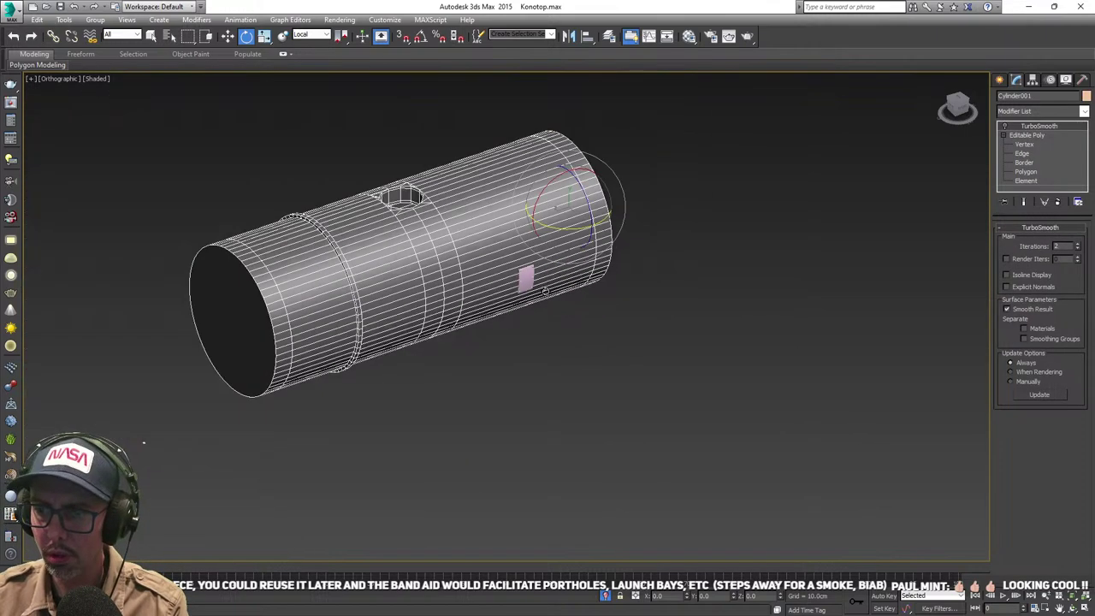
{"action": "middle_click_drag", "start_coordinate": [562, 319], "coordinate": [621, 308]}
{"action": "left_click", "coordinate": [607, 596]}
{"action": "scroll", "coordinate": [601, 327], "scroll_direction": "down", "scroll_amount": 5}
{"action": "scroll", "coordinate": [619, 279], "scroll_direction": "up", "scroll_amount": 5}
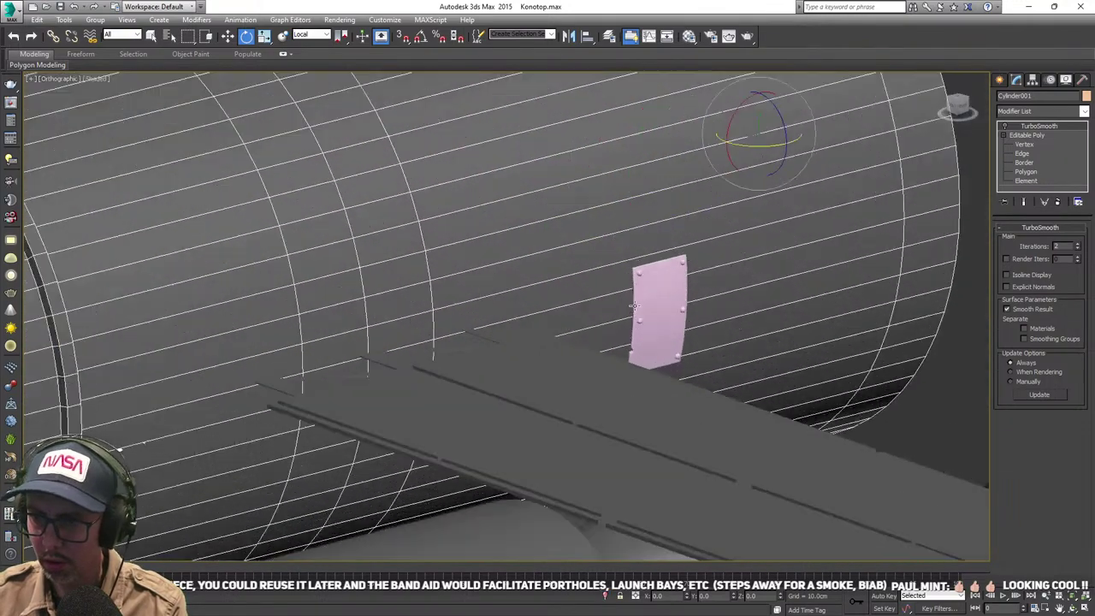
- Examine the steel patch on the hull from several distances and select the solar panel beside it
{"action": "left_click", "coordinate": [634, 305]}
{"action": "scroll", "coordinate": [667, 309], "scroll_direction": "down", "scroll_amount": 5}
{"action": "key", "text": "w"}
{"action": "scroll", "coordinate": [676, 308], "scroll_direction": "down", "scroll_amount": 3}
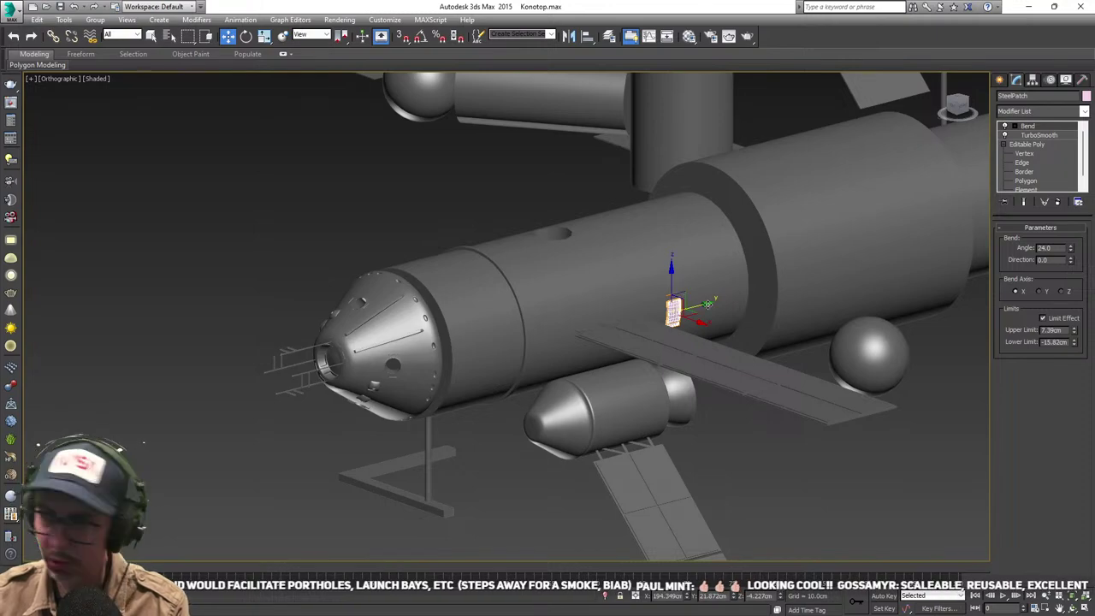
{"action": "mouse_move", "coordinate": [708, 304]}
{"action": "middle_mouse_down", "text": "alt"}
{"action": "mouse_move", "coordinate": [645, 313]}
{"action": "mouse_move", "coordinate": [716, 309]}
{"action": "middle_mouse_up", "text": "alt"}
{"action": "scroll", "coordinate": [710, 305], "scroll_direction": "up", "scroll_amount": 6}
{"action": "scroll", "coordinate": [663, 304], "scroll_direction": "down", "scroll_amount": 3}
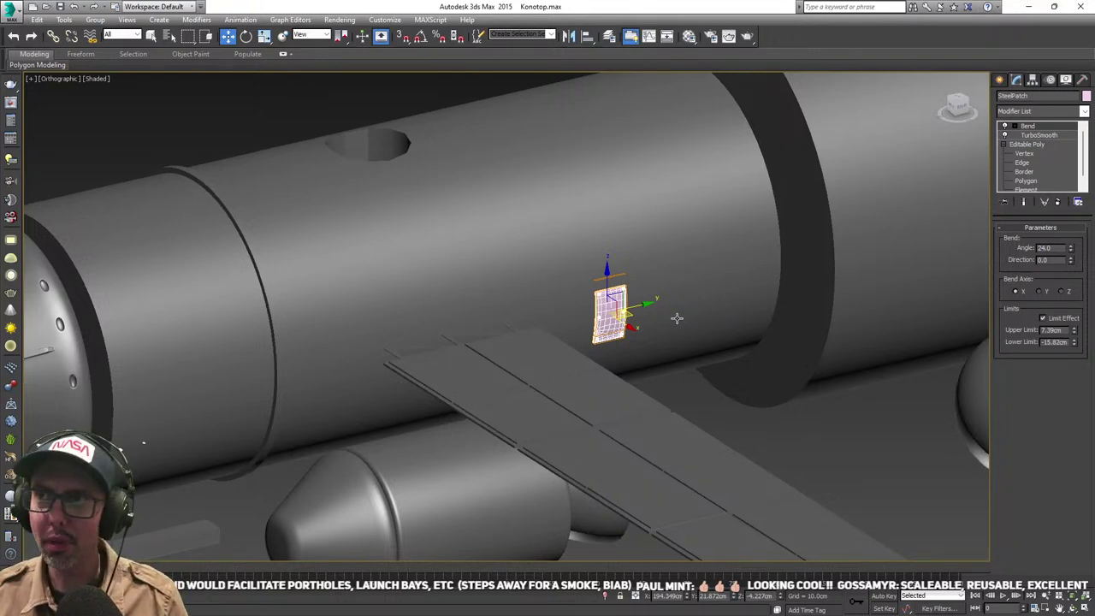
{"action": "scroll", "coordinate": [512, 337], "scroll_direction": "down", "scroll_amount": 4}
{"action": "middle_click_drag", "start_coordinate": [511, 337], "coordinate": [444, 297]}
{"action": "left_click", "coordinate": [388, 315]}
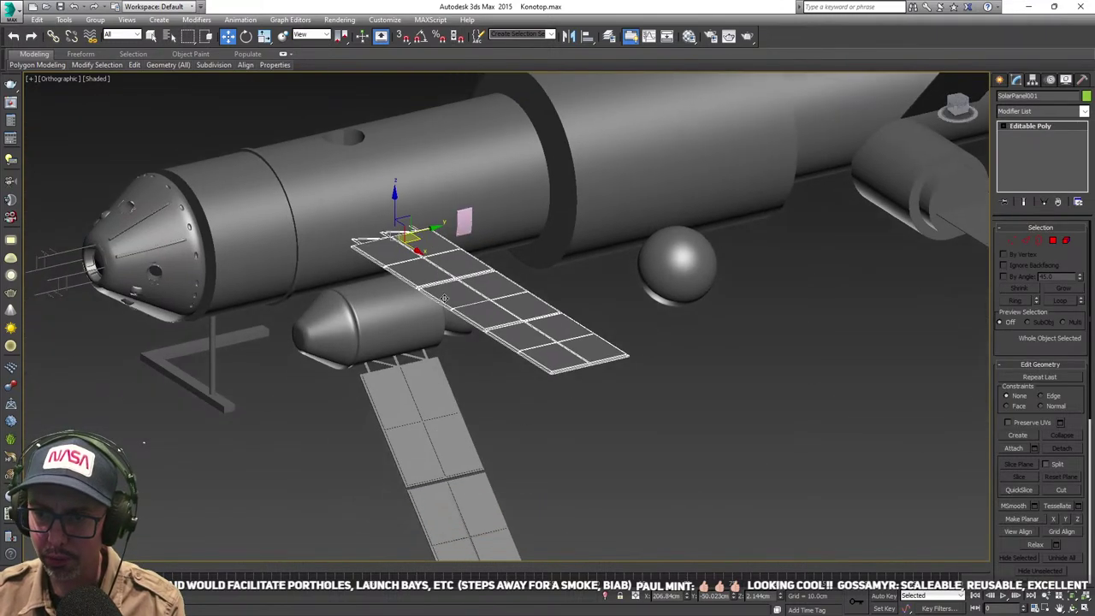
- Examine the solar panels, the lander and the side modules around the station, leaving nothing selected
{"action": "middle_click_drag", "start_coordinate": [432, 407], "coordinate": [416, 269]}
{"action": "scroll", "coordinate": [491, 322], "scroll_direction": "down", "scroll_amount": 5}
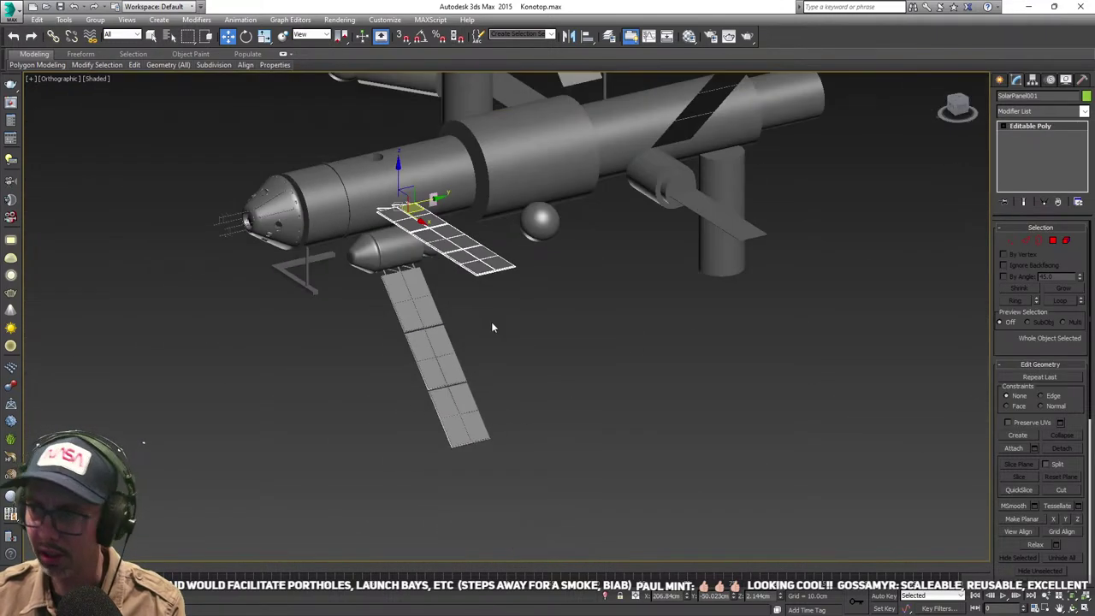
{"action": "middle_click_drag", "start_coordinate": [491, 322], "coordinate": [539, 323], "text": "alt"}
{"action": "scroll", "coordinate": [544, 231], "scroll_direction": "up", "scroll_amount": 4}
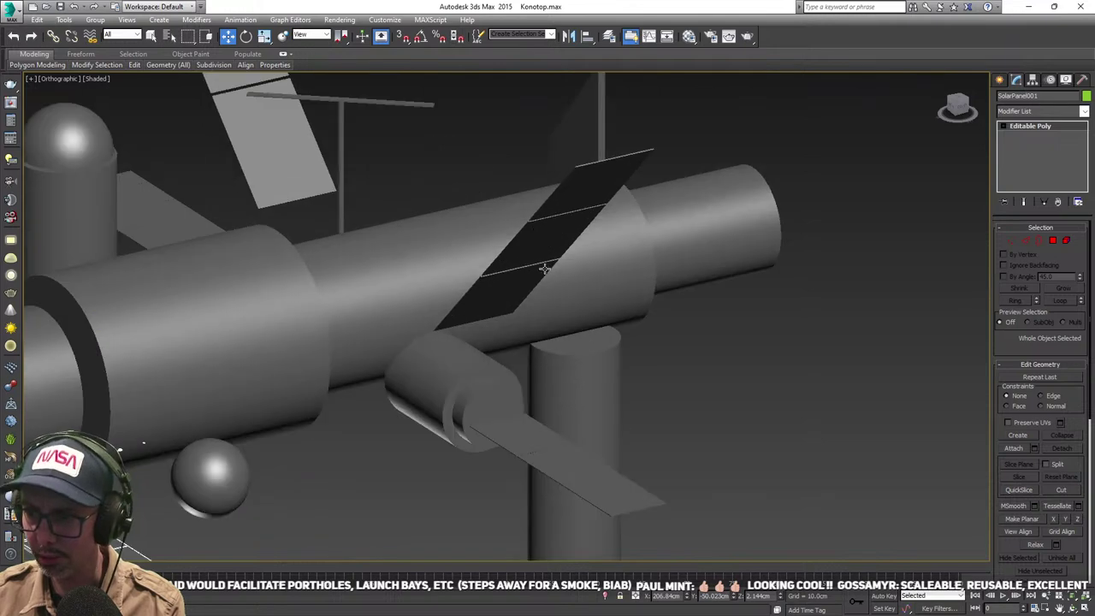
{"action": "scroll", "coordinate": [529, 267], "scroll_direction": "down", "scroll_amount": 2}
{"action": "middle_click_drag", "start_coordinate": [524, 282], "coordinate": [585, 268]}
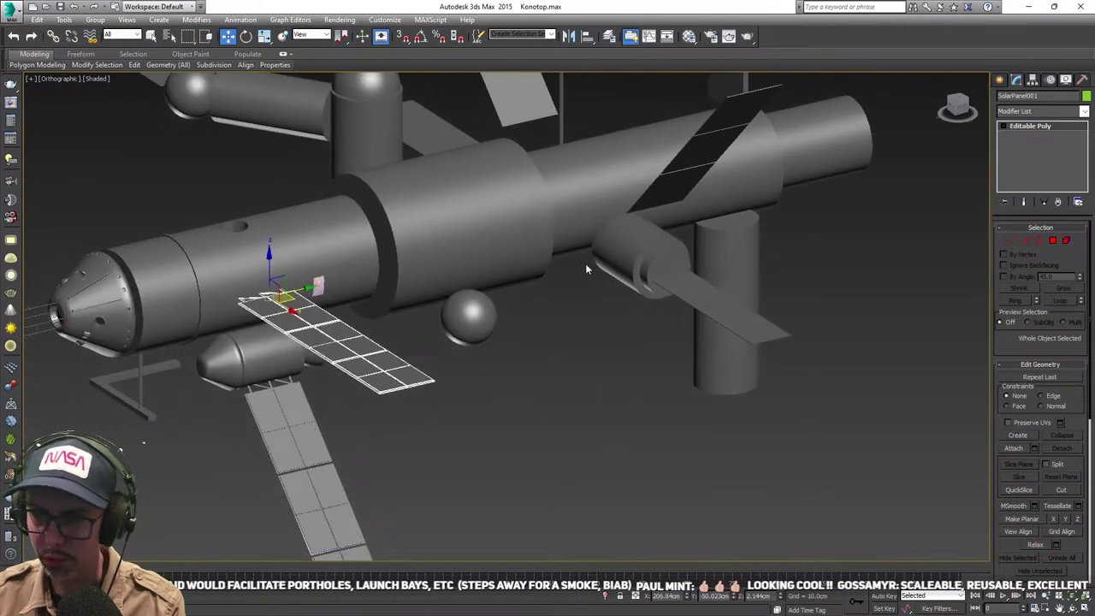
{"action": "left_click", "coordinate": [268, 403]}
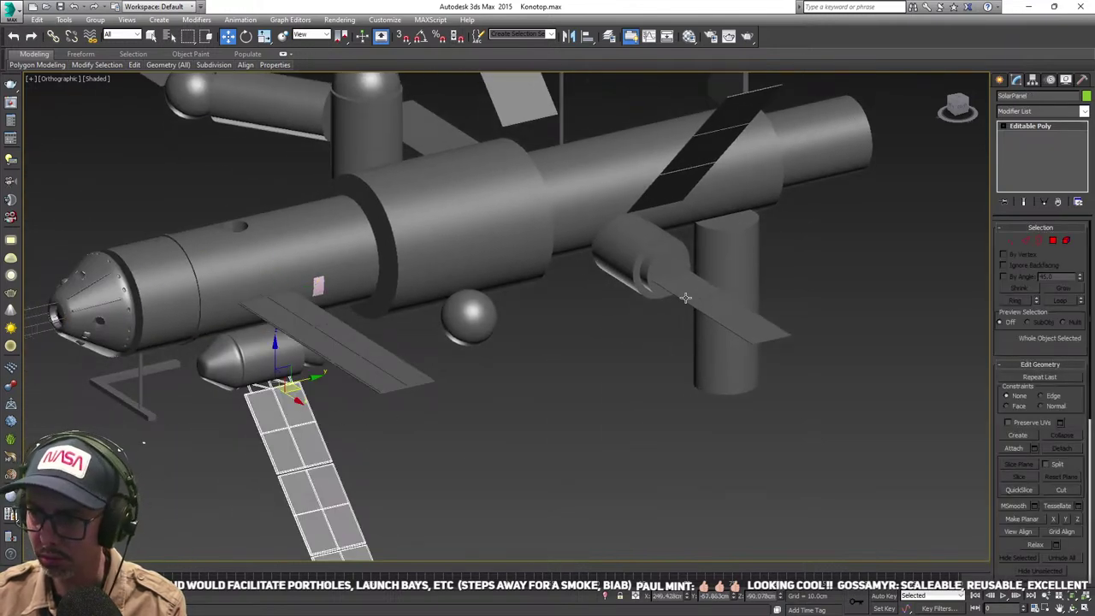
{"action": "middle_click_drag", "start_coordinate": [685, 298], "coordinate": [911, 296]}
{"action": "middle_click_drag", "start_coordinate": [465, 376], "coordinate": [501, 343]}
{"action": "left_click", "coordinate": [262, 313]}
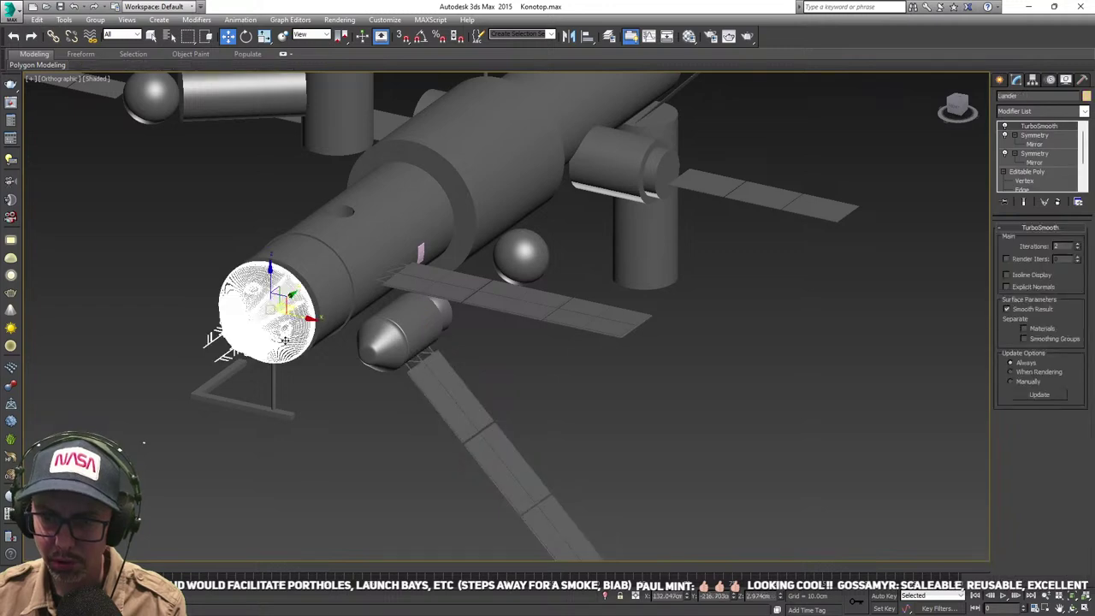
{"action": "scroll", "coordinate": [285, 340], "scroll_direction": "up", "scroll_amount": 3}
{"action": "left_click", "coordinate": [540, 359]}
{"action": "left_click", "coordinate": [426, 406]}
{"action": "scroll", "coordinate": [426, 388], "scroll_direction": "down", "scroll_amount": 2}
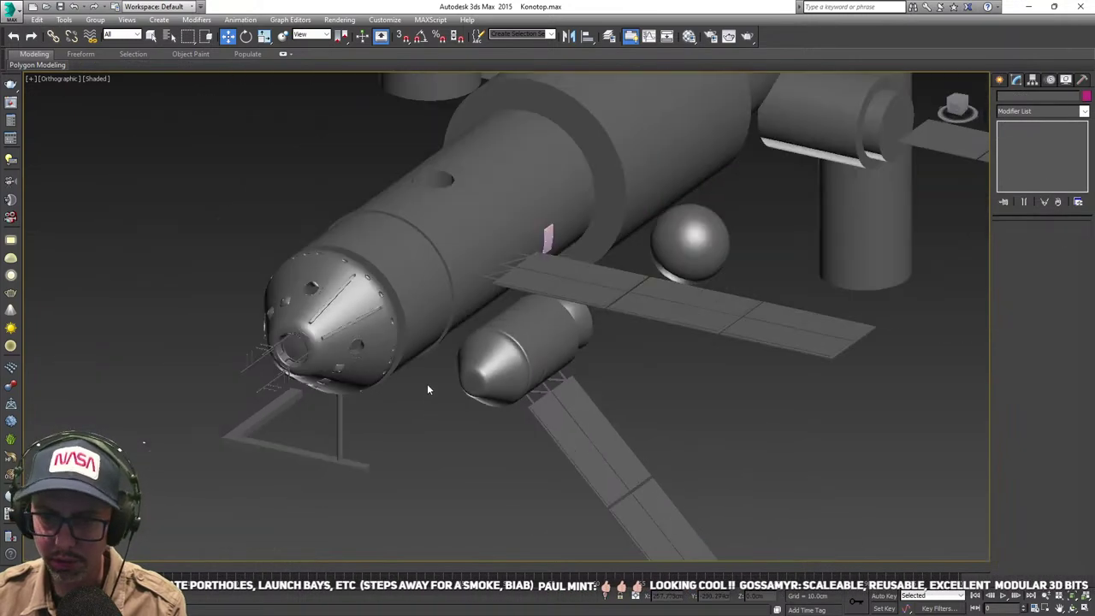
{"action": "scroll", "coordinate": [428, 389], "scroll_direction": "down", "scroll_amount": 3}
{"action": "middle_click_drag", "start_coordinate": [445, 362], "coordinate": [311, 457], "text": "alt"}
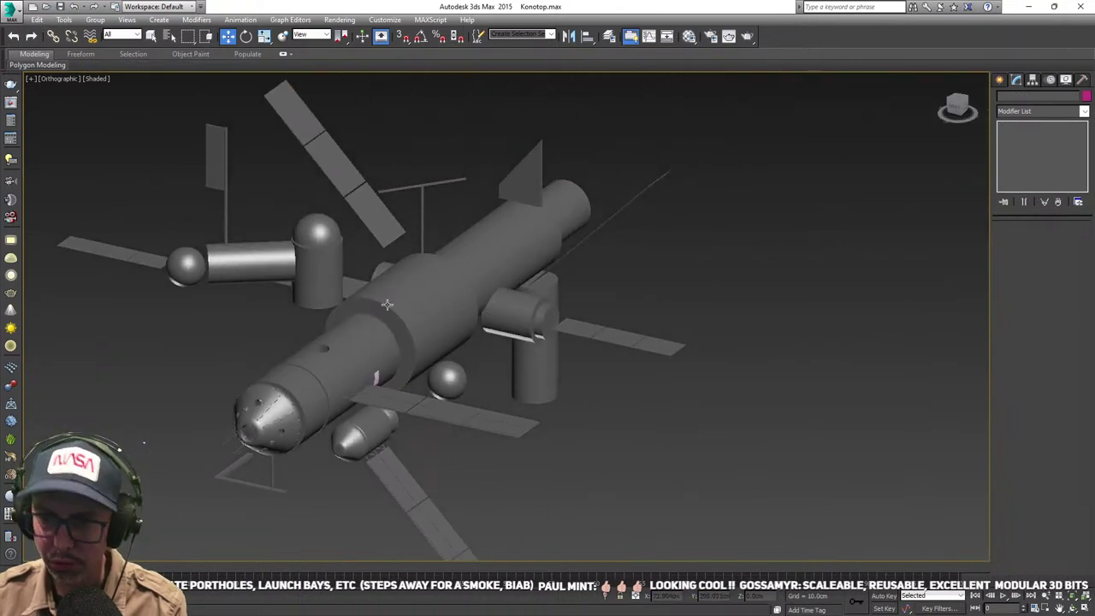
- Examine the steel patch and the surrounding main hull surface up close and from farther away
{"action": "scroll", "coordinate": [408, 330], "scroll_direction": "up", "scroll_amount": 2}
{"action": "middle_click_drag", "start_coordinate": [332, 356], "coordinate": [413, 326]}
{"action": "scroll", "coordinate": [413, 327], "scroll_direction": "up", "scroll_amount": 2}
{"action": "scroll", "coordinate": [442, 352], "scroll_direction": "up", "scroll_amount": 5}
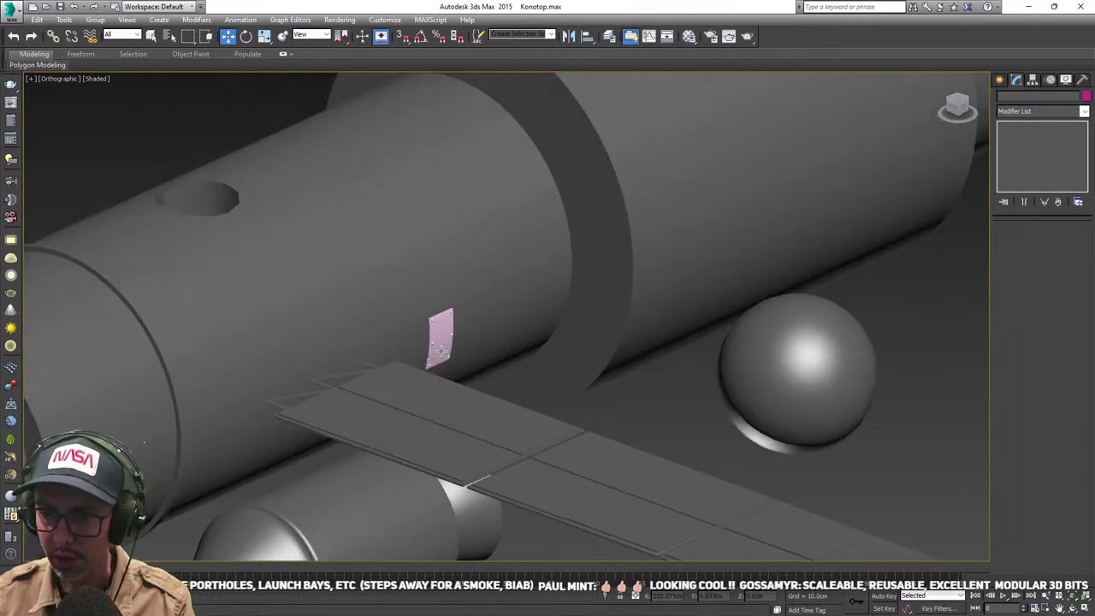
{"action": "middle_click_drag", "start_coordinate": [426, 321], "coordinate": [428, 291]}
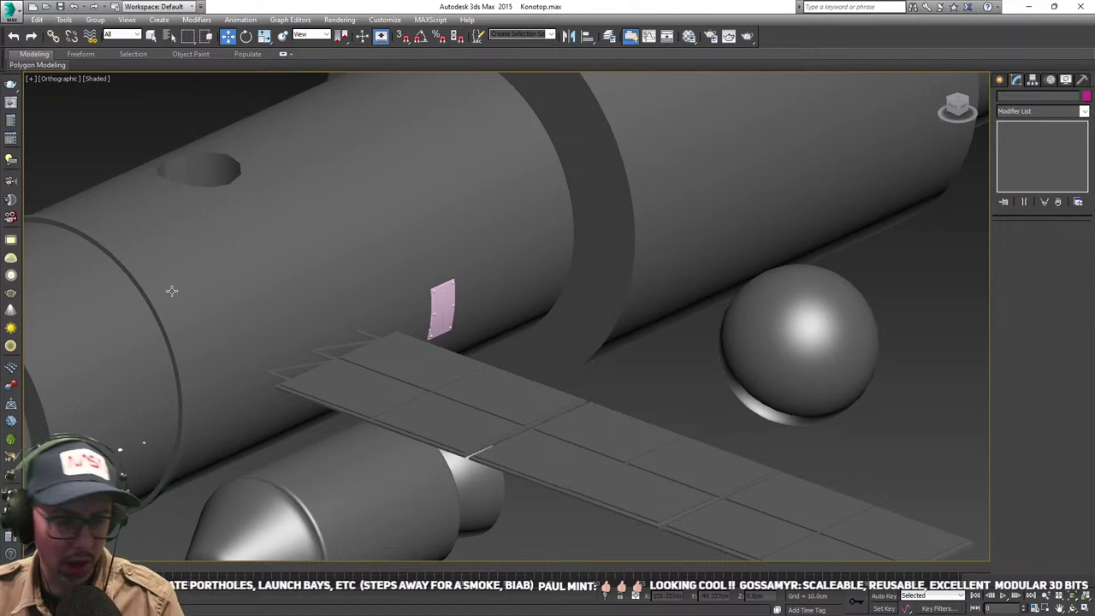
{"action": "middle_click_drag", "start_coordinate": [196, 252], "coordinate": [237, 262]}
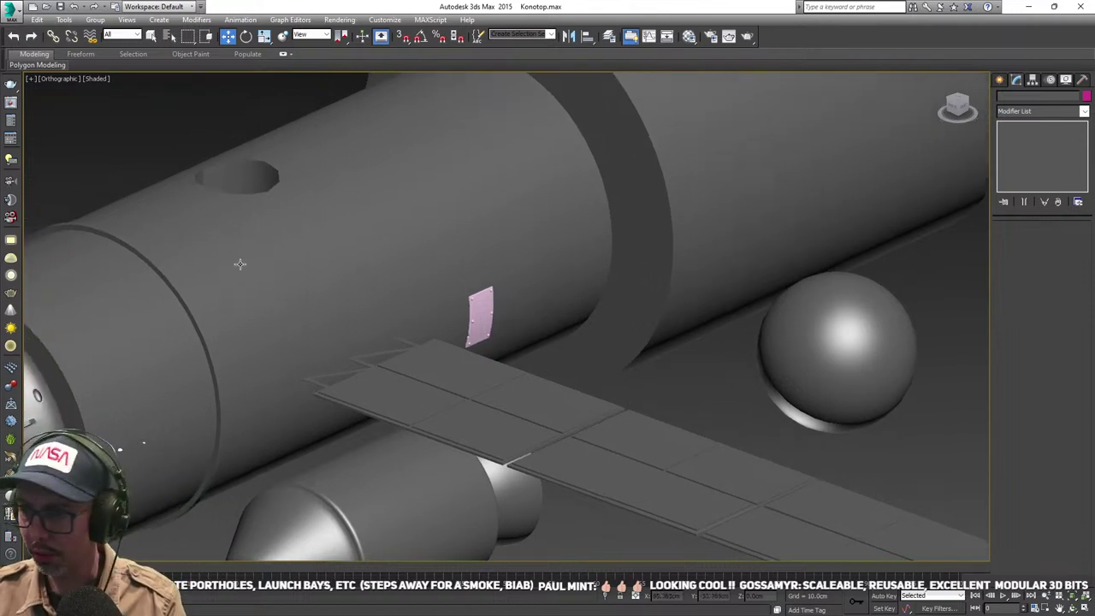
{"action": "middle_click_drag", "start_coordinate": [349, 254], "coordinate": [174, 271]}
{"action": "scroll", "coordinate": [543, 382], "scroll_direction": "down", "scroll_amount": 5}
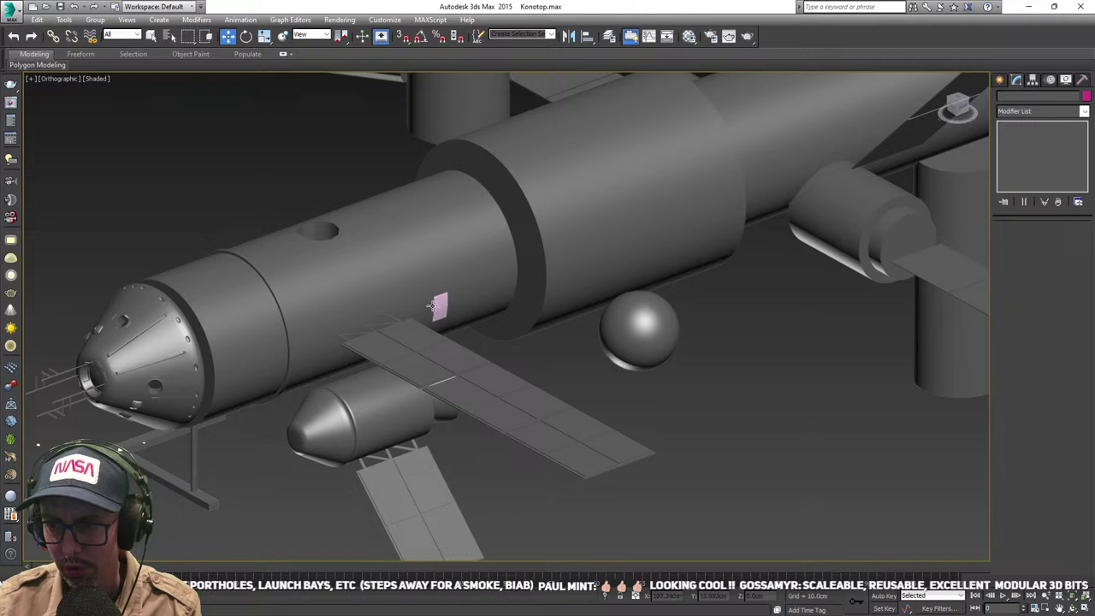
{"action": "scroll", "coordinate": [439, 308], "scroll_direction": "up", "scroll_amount": 5}
{"action": "scroll", "coordinate": [449, 311], "scroll_direction": "down", "scroll_amount": 3}
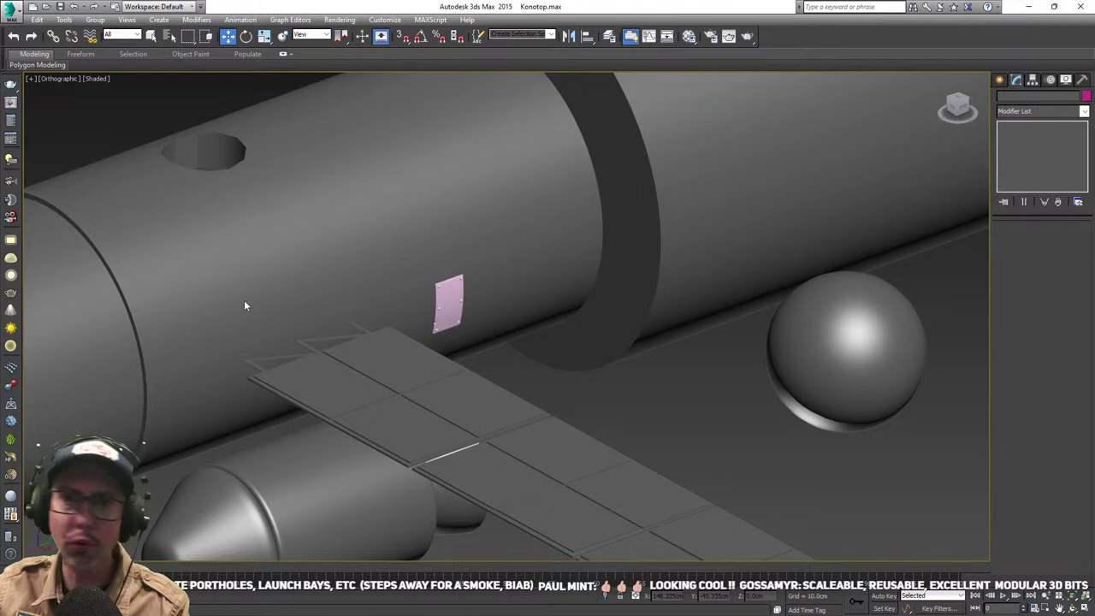
{"action": "middle_click_drag", "start_coordinate": [244, 306], "coordinate": [598, 257]}
- Examine the small handrail rungs beside the portholes on the lander's cone
{"action": "scroll", "coordinate": [303, 267], "scroll_direction": "up", "scroll_amount": 8}
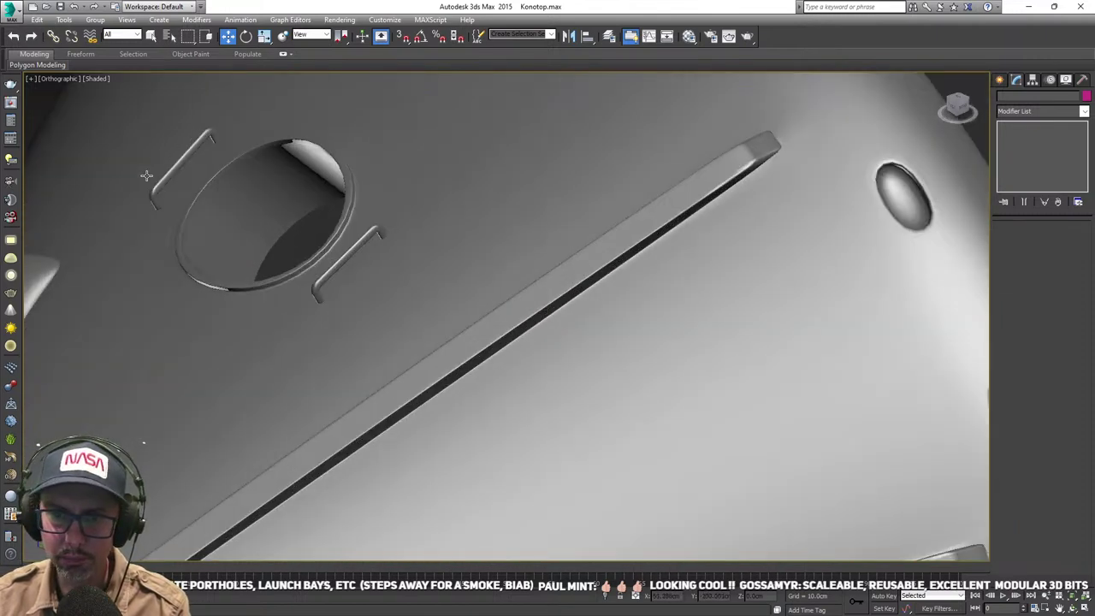
{"action": "scroll", "coordinate": [178, 197], "scroll_direction": "down", "scroll_amount": 6}
{"action": "middle_click_drag", "start_coordinate": [289, 298], "coordinate": [333, 318]}
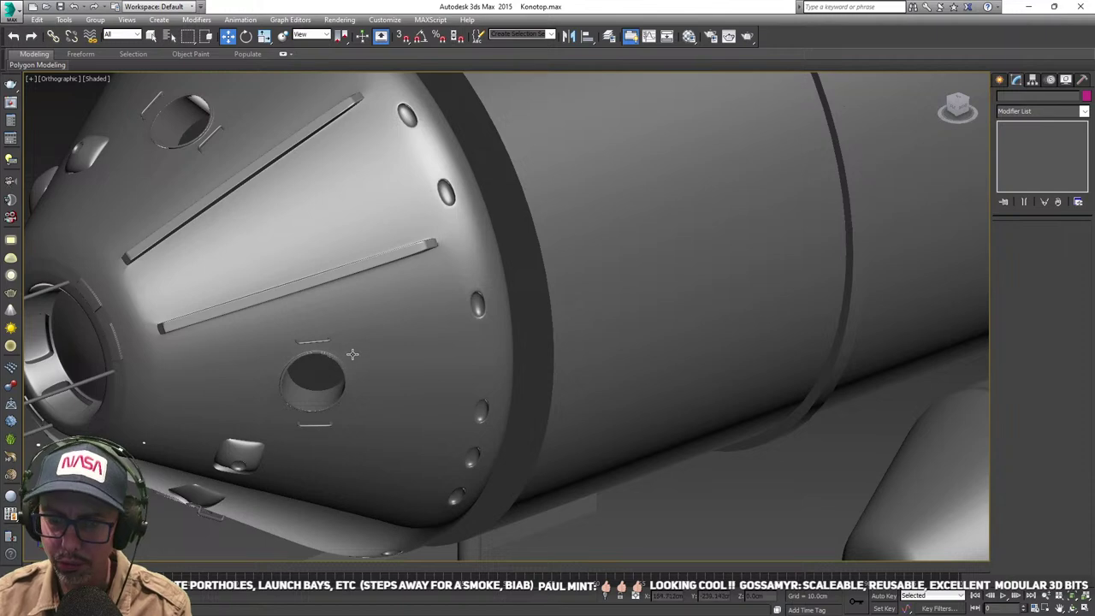
{"action": "scroll", "coordinate": [497, 321], "scroll_direction": "down", "scroll_amount": 6}
{"action": "middle_click_drag", "start_coordinate": [639, 300], "coordinate": [483, 346]}
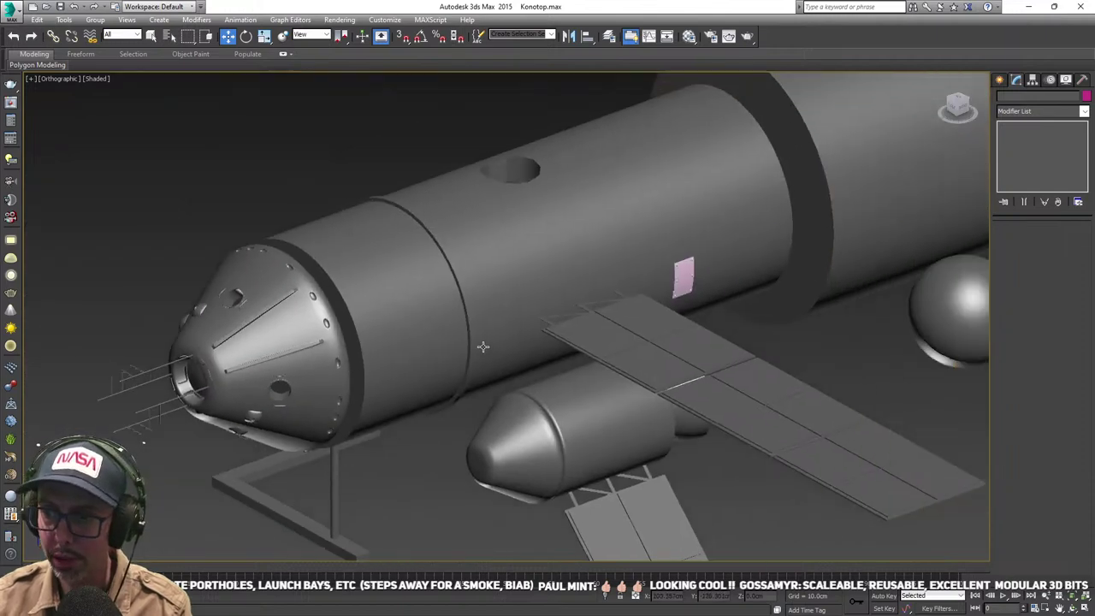
{"action": "scroll", "coordinate": [275, 383], "scroll_direction": "up", "scroll_amount": 5}
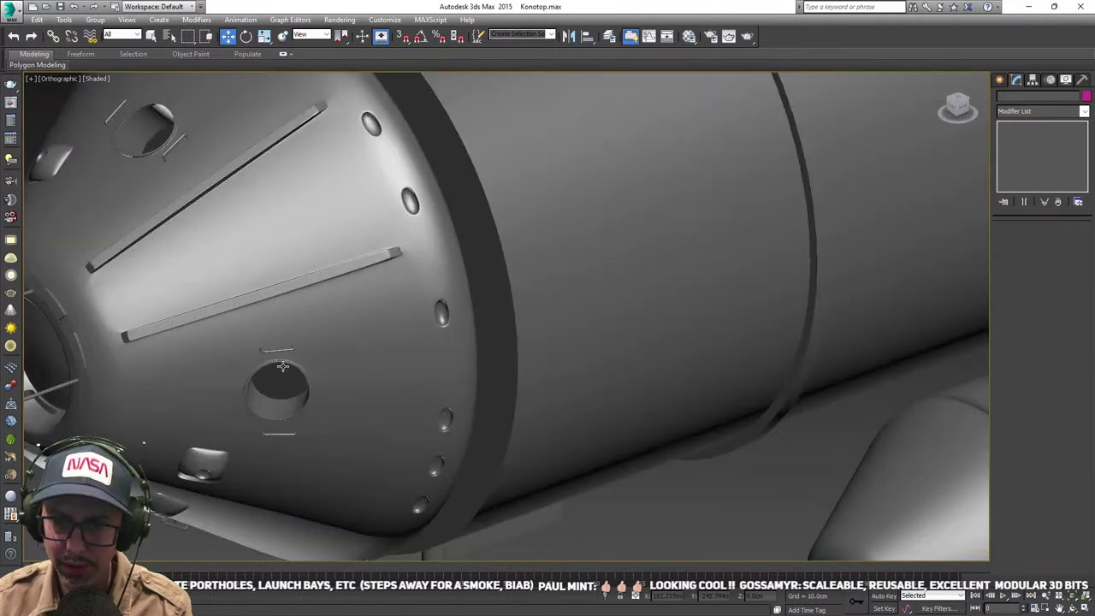
- Select the rung element beside the lander's upper porthole in the base Editable Poly and clone it off to the side of the cone
{"action": "left_click", "coordinate": [283, 361]}
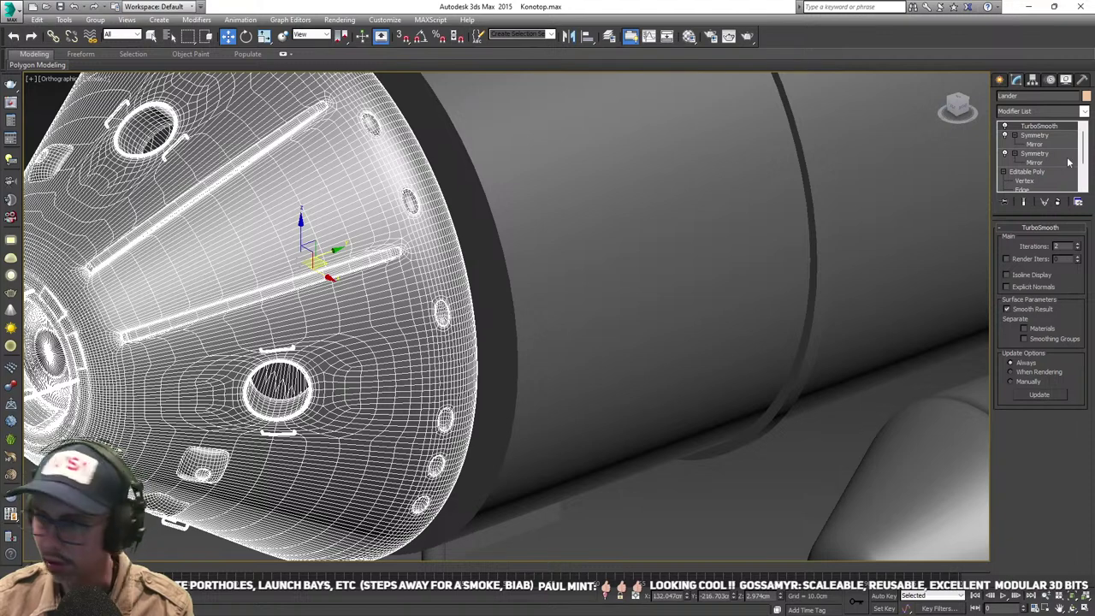
{"action": "scroll", "coordinate": [1040, 187], "scroll_direction": "down", "scroll_amount": 2}
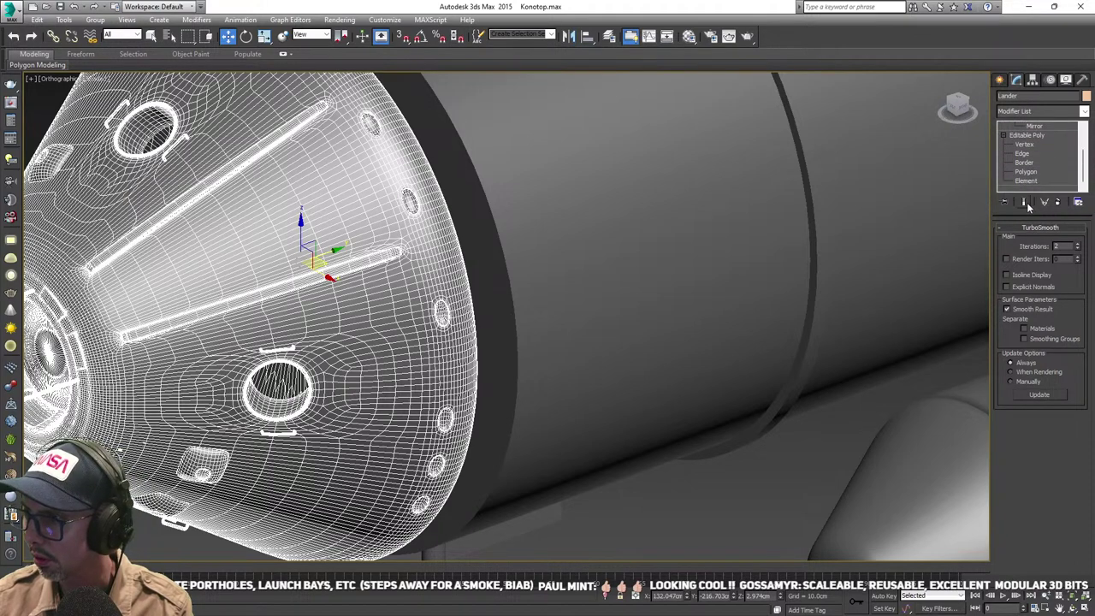
{"action": "left_click", "coordinate": [1028, 181]}
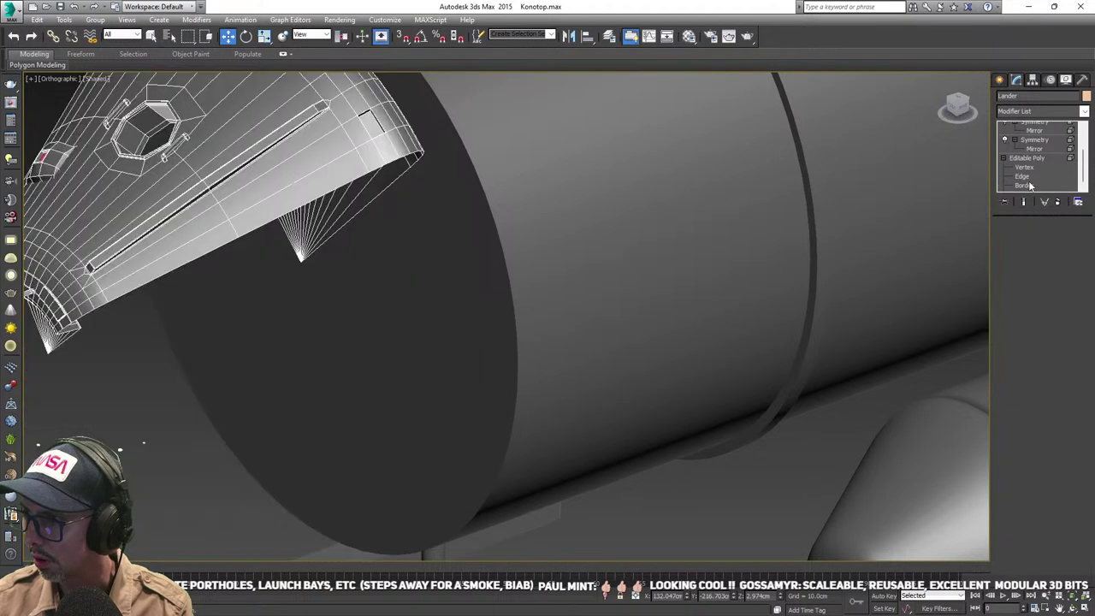
{"action": "middle_click_drag", "start_coordinate": [277, 252], "coordinate": [411, 393]}
{"action": "scroll", "coordinate": [313, 299], "scroll_direction": "up", "scroll_amount": 4}
{"action": "left_click", "coordinate": [316, 271]}
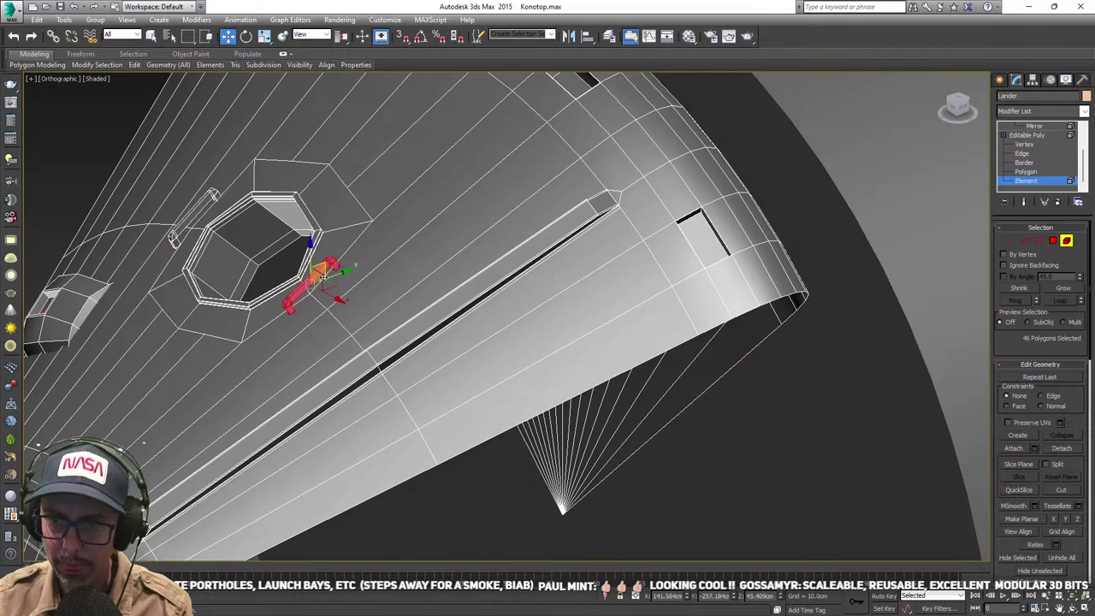
{"action": "middle_click_drag", "start_coordinate": [333, 364], "coordinate": [412, 232]}
{"action": "scroll", "coordinate": [412, 232], "scroll_direction": "down", "scroll_amount": 4}
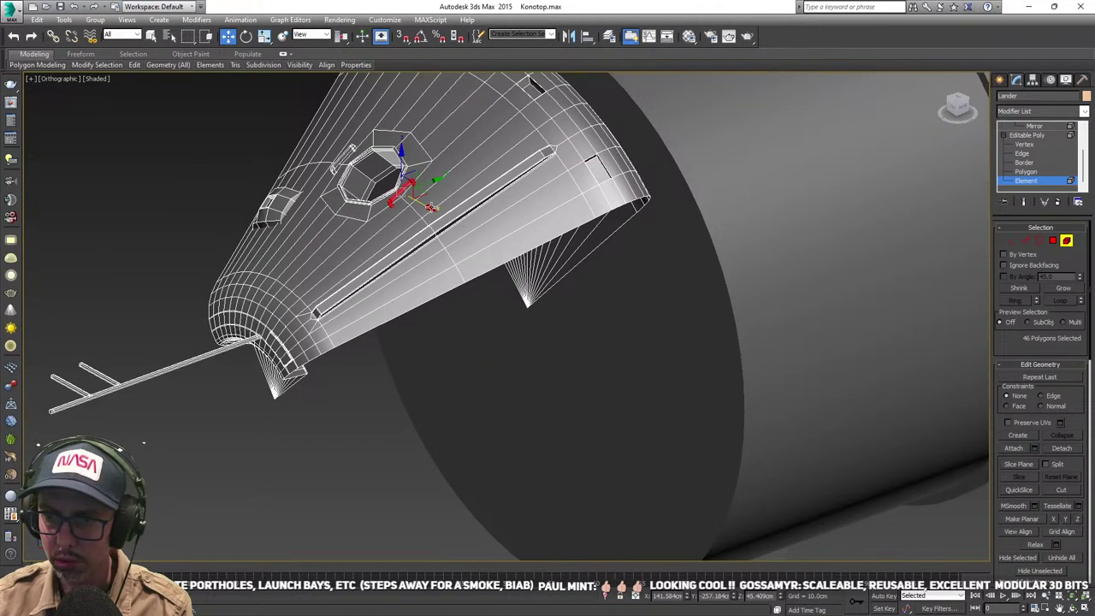
{"action": "left_click_drag", "start_coordinate": [430, 208], "coordinate": [587, 349], "text": "shift"}
{"action": "left_click", "coordinate": [592, 324]}
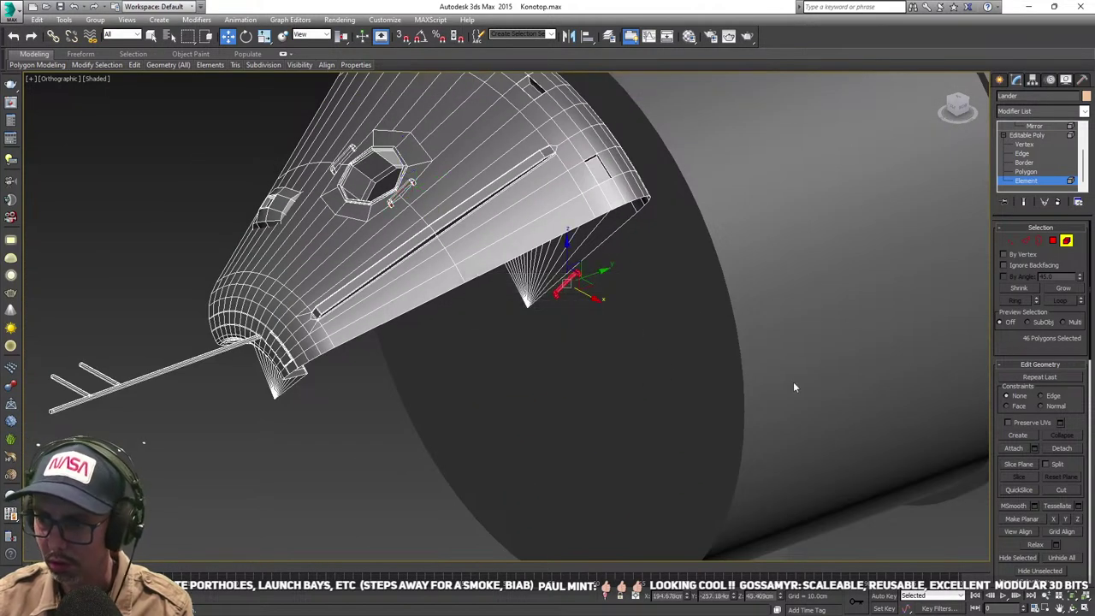
- Detach the cloned rung element as a separate object named Rung and select that object
{"action": "left_click", "coordinate": [1062, 448]}
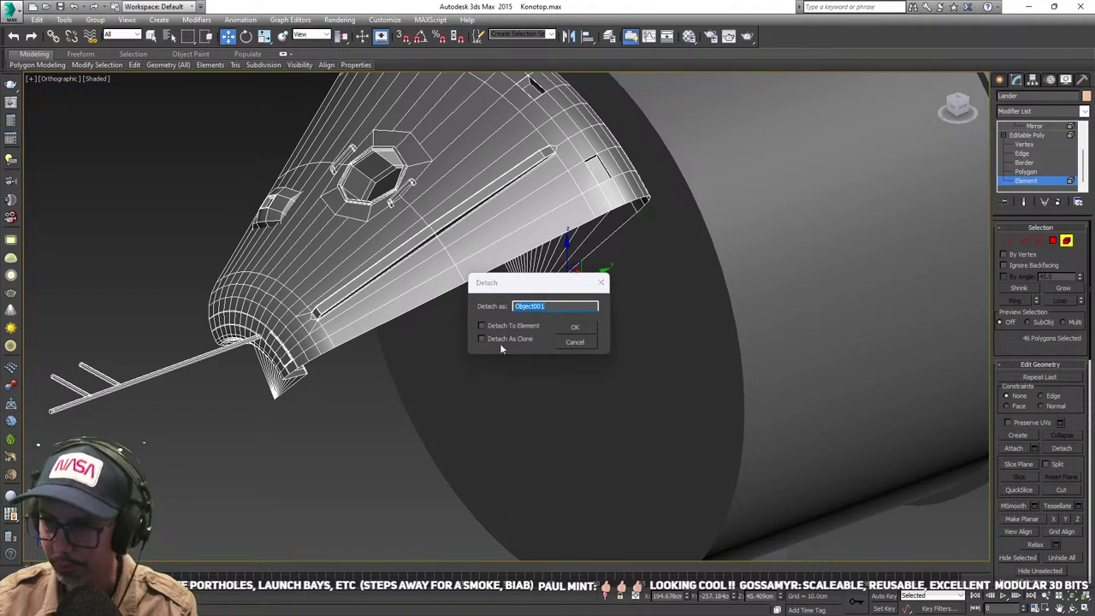
{"action": "type", "text": "Rung"}
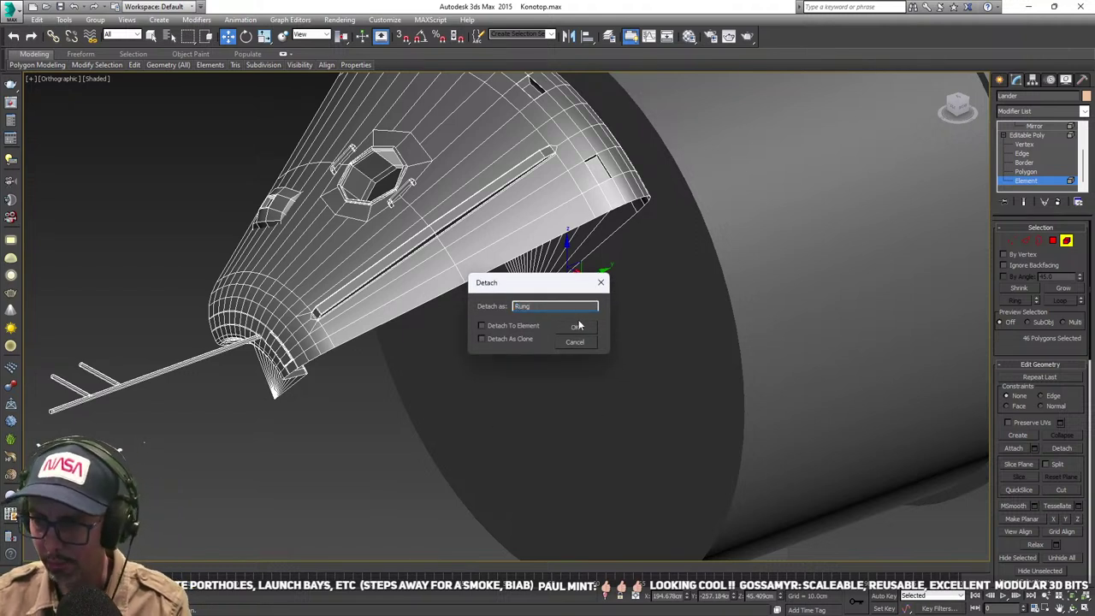
{"action": "left_click", "coordinate": [578, 326]}
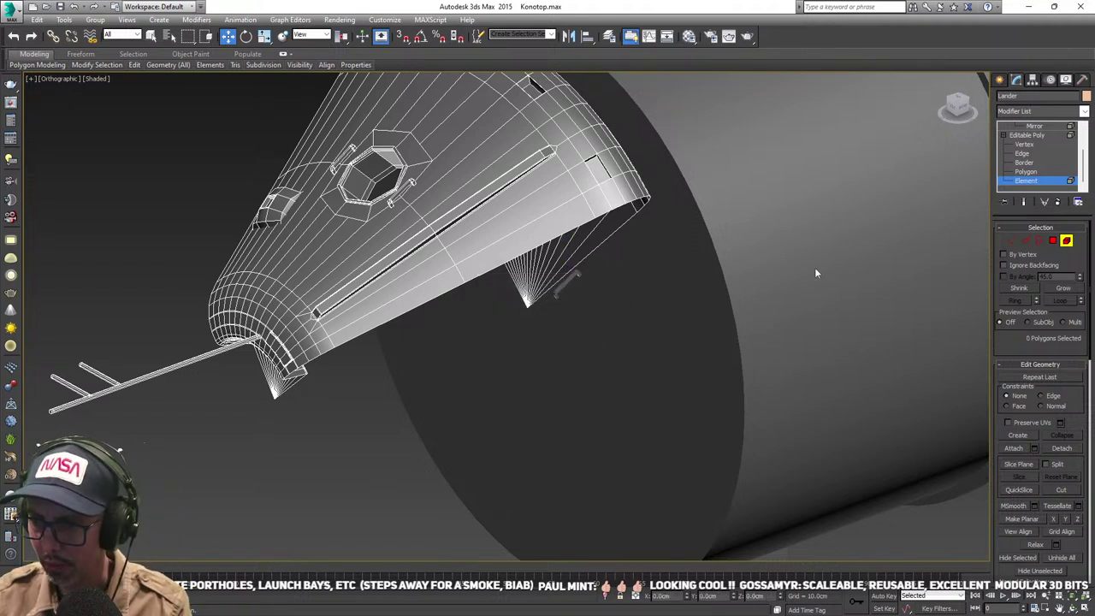
{"action": "key", "text": "5"}
{"action": "left_click", "coordinate": [567, 281]}
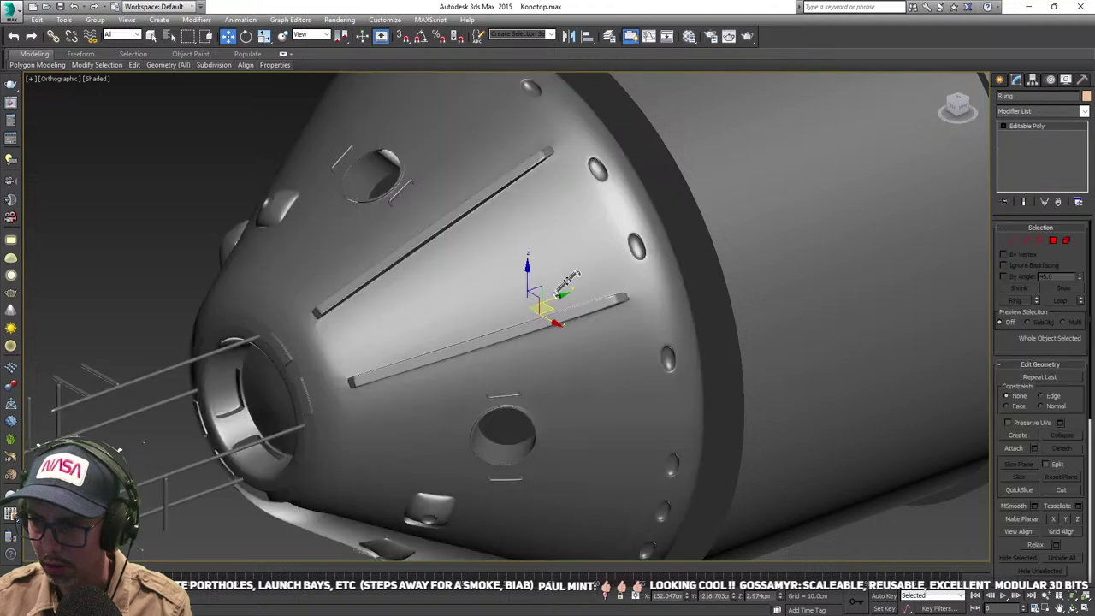
- Move the rung onto the top of the main hull near the round opening, keeping it selected
{"action": "scroll", "coordinate": [567, 282], "scroll_direction": "down", "scroll_amount": 5}
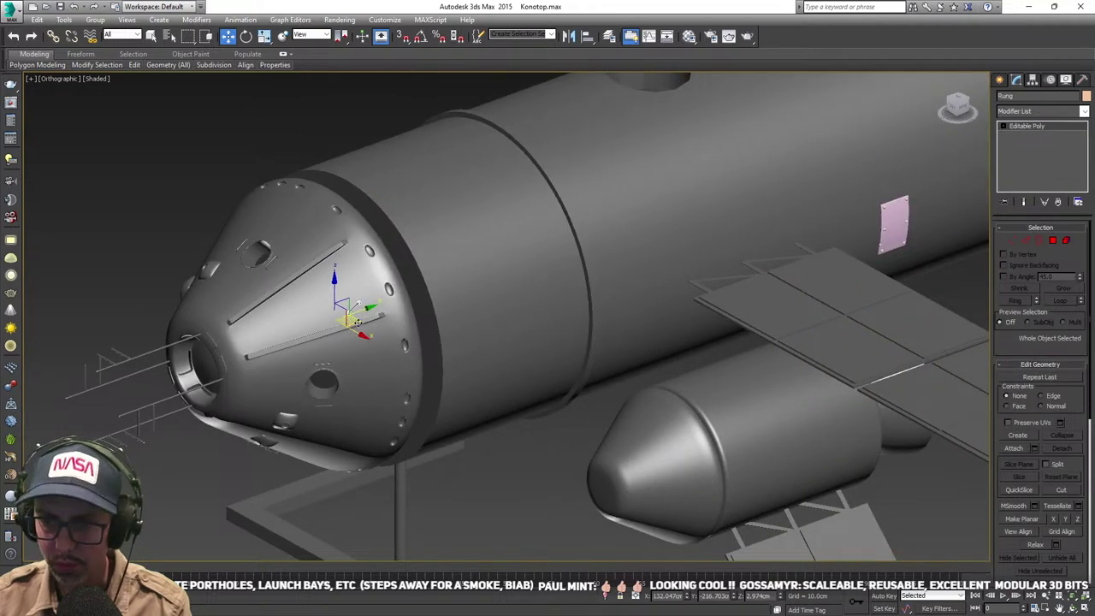
{"action": "left_click_drag", "start_coordinate": [350, 321], "coordinate": [593, 73]}
{"action": "mouse_move", "coordinate": [661, 150]}
{"action": "middle_mouse_down"}
{"action": "mouse_move", "coordinate": [531, 253]}
{"action": "mouse_move", "coordinate": [483, 195]}
{"action": "middle_mouse_up"}
{"action": "scroll", "coordinate": [486, 194], "scroll_direction": "up", "scroll_amount": 6}
{"action": "left_click", "coordinate": [532, 111]}
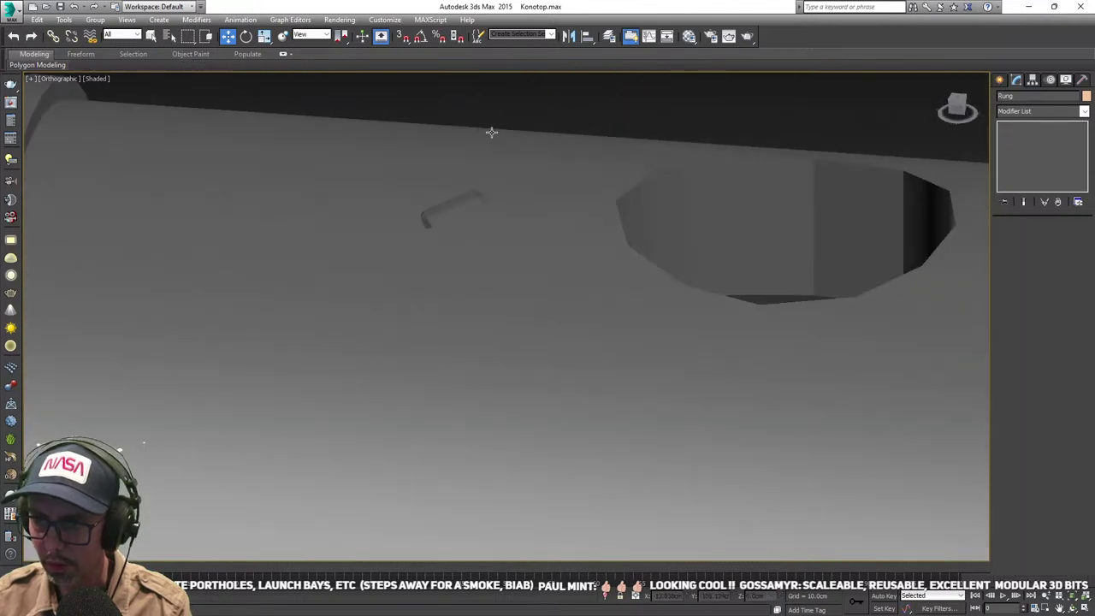
{"action": "left_click", "coordinate": [461, 202]}
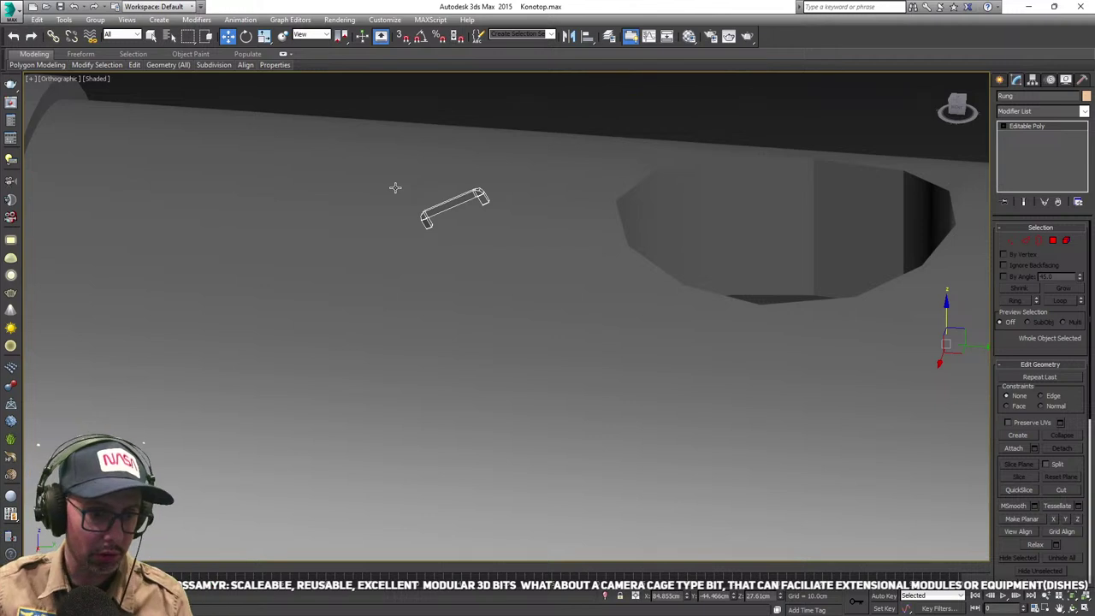
- Set only the pivot to be affected and center the rung's pivot on the object
{"action": "middle_click_drag", "start_coordinate": [416, 238], "coordinate": [374, 274]}
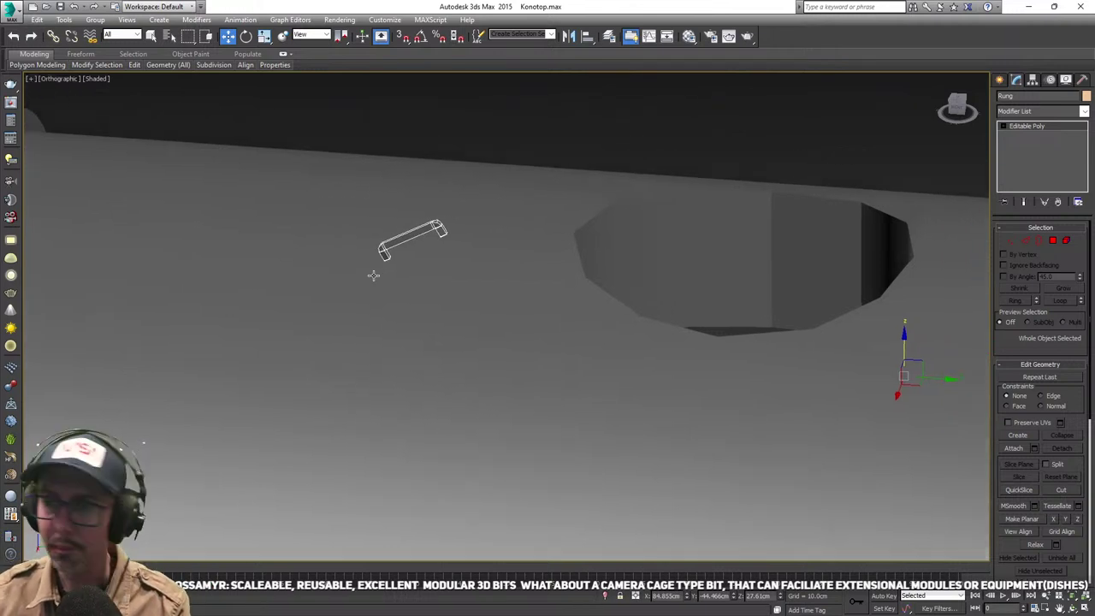
{"action": "scroll", "coordinate": [373, 275], "scroll_direction": "down", "scroll_amount": 2}
{"action": "scroll", "coordinate": [435, 252], "scroll_direction": "up", "scroll_amount": 2}
{"action": "key", "text": "e"}
{"action": "scroll", "coordinate": [419, 233], "scroll_direction": "down", "scroll_amount": 4}
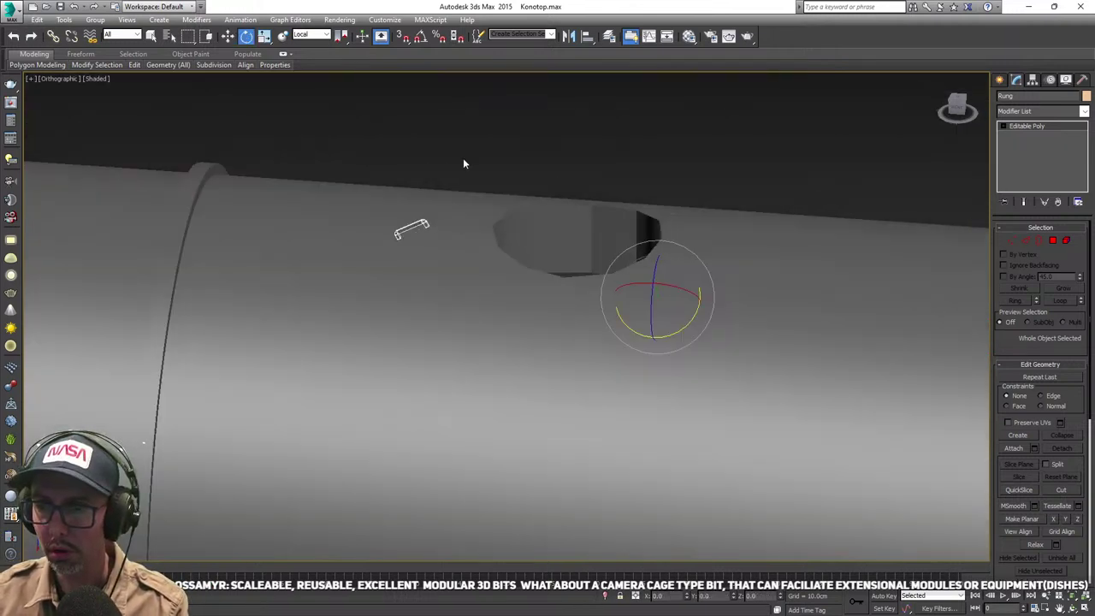
{"action": "left_click", "coordinate": [1032, 79]}
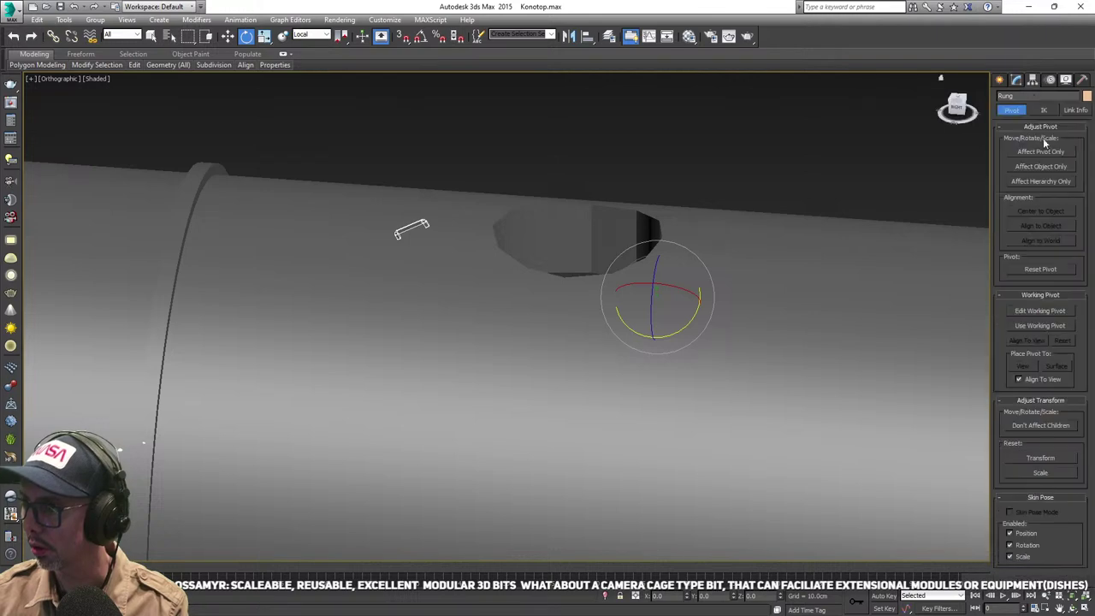
{"action": "left_click", "coordinate": [1042, 151]}
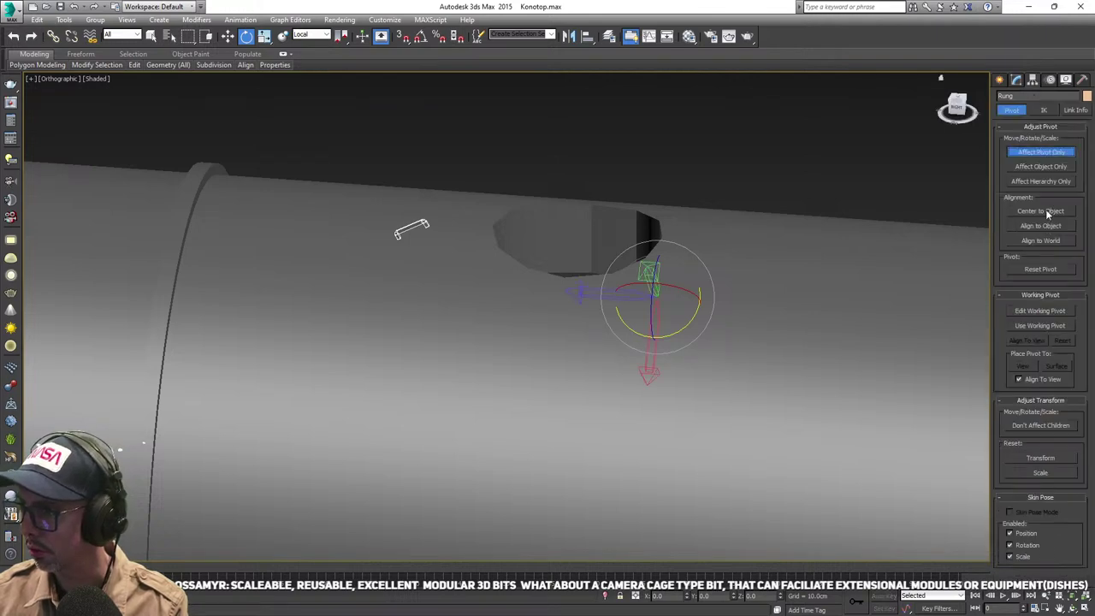
{"action": "left_click", "coordinate": [1046, 211]}
{"action": "middle_click_drag", "start_coordinate": [484, 236], "coordinate": [513, 235]}
{"action": "scroll", "coordinate": [447, 230], "scroll_direction": "up", "scroll_amount": 4}
{"action": "scroll", "coordinate": [446, 229], "scroll_direction": "down", "scroll_amount": 4}
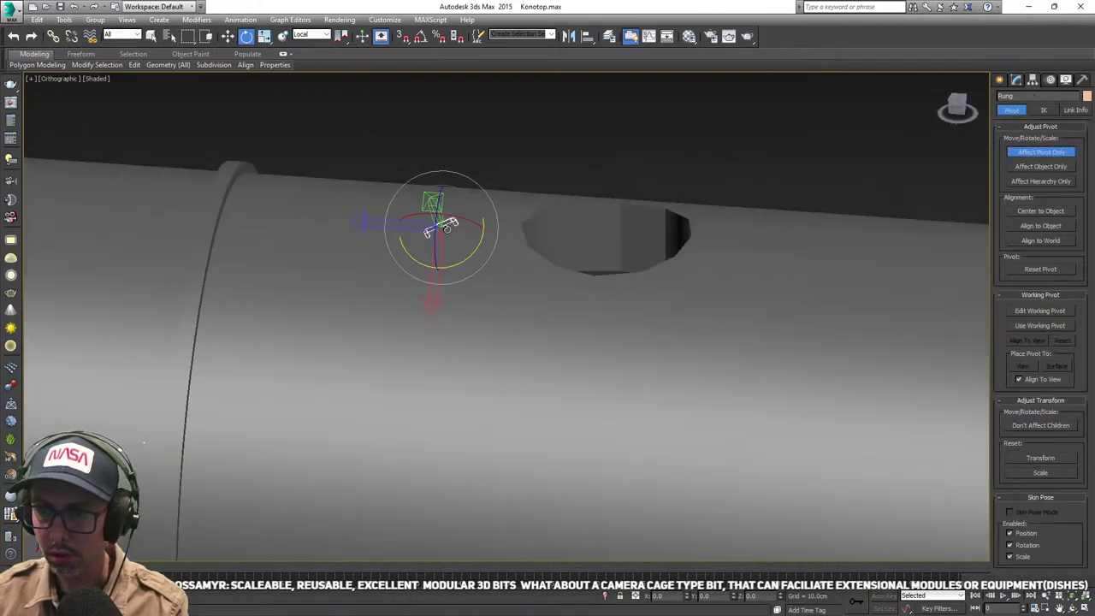
- Isolate the rung in the front view and align its pivot to the world axes, ending pivot-only adjustment
{"action": "key", "text": "f"}
{"action": "scroll", "coordinate": [487, 245], "scroll_direction": "down", "scroll_amount": 3}
{"action": "scroll", "coordinate": [499, 234], "scroll_direction": "up", "scroll_amount": 3}
{"action": "scroll", "coordinate": [512, 236], "scroll_direction": "down", "scroll_amount": 2}
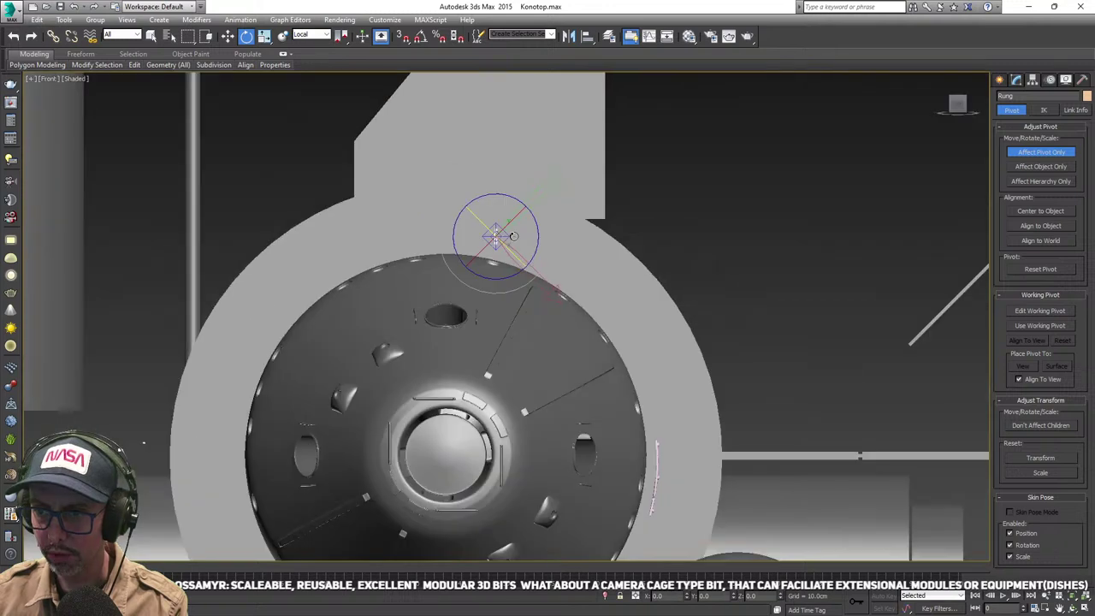
{"action": "key", "text": "alt+q"}
{"action": "scroll", "coordinate": [516, 230], "scroll_direction": "down", "scroll_amount": 3}
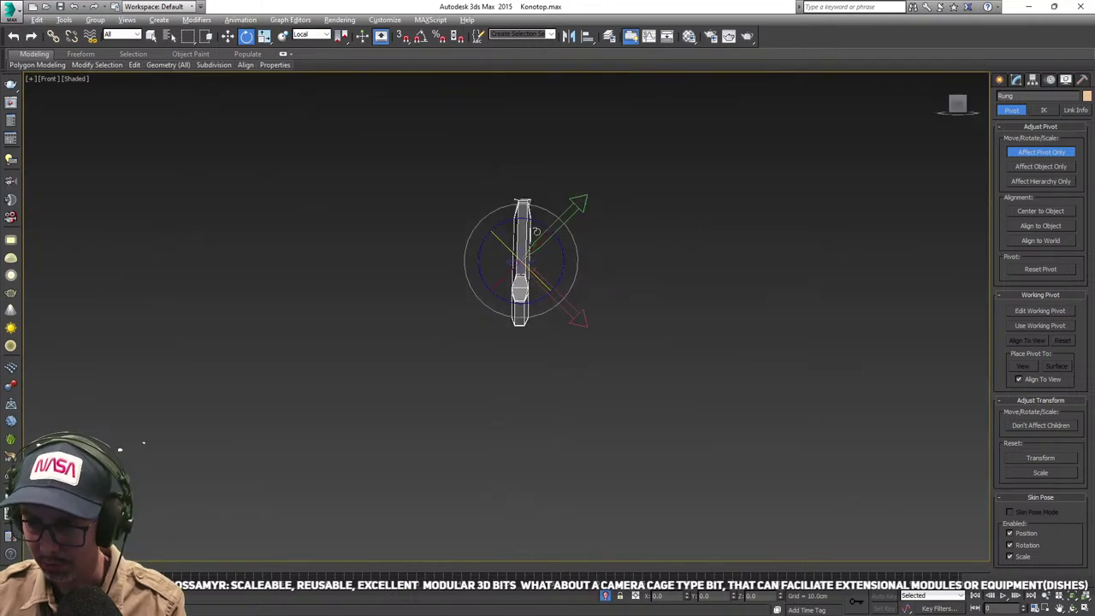
{"action": "scroll", "coordinate": [551, 266], "scroll_direction": "up", "scroll_amount": 2}
{"action": "middle_click_drag", "start_coordinate": [552, 266], "coordinate": [504, 287]}
{"action": "key", "text": "w"}
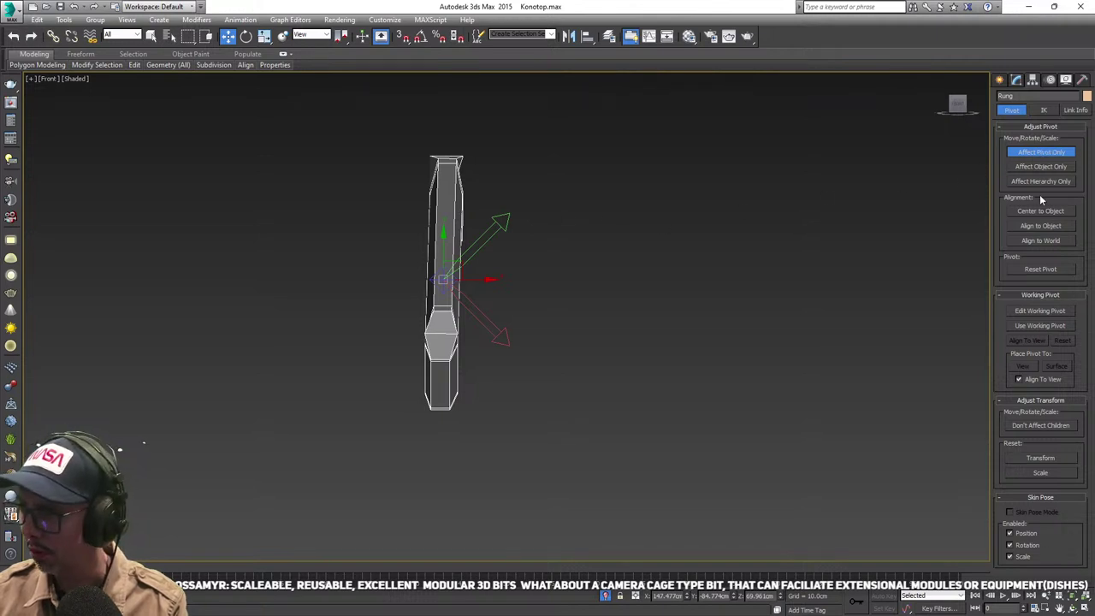
{"action": "left_click", "coordinate": [1037, 242]}
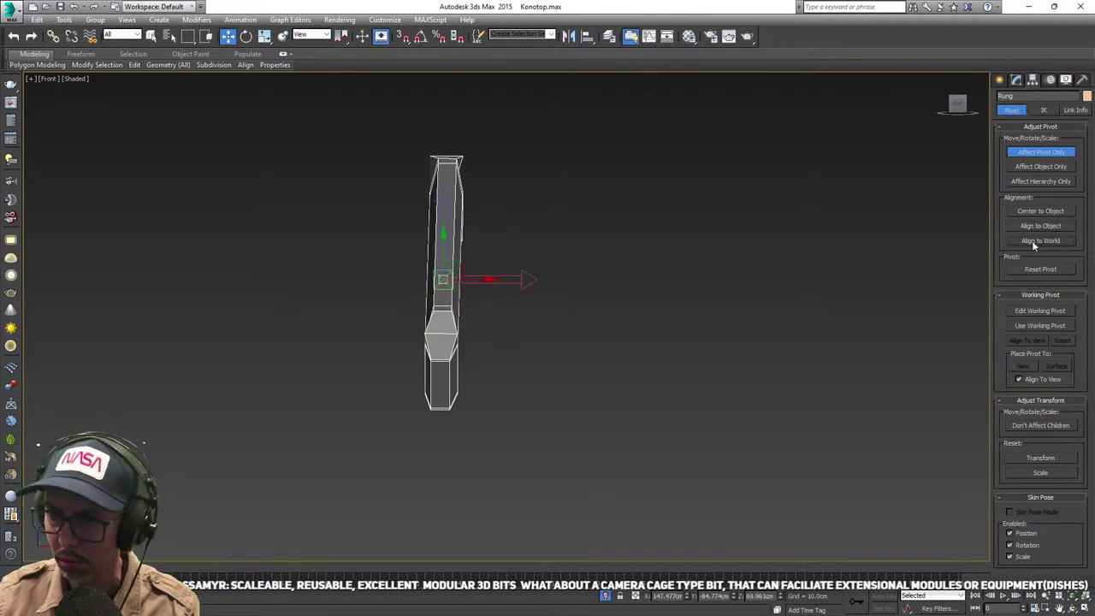
{"action": "left_click", "coordinate": [1033, 153]}
- Affecting the object only, rotate the rung upright with its legs down and its bar square to the pivot axes
{"action": "left_click", "coordinate": [1035, 167]}
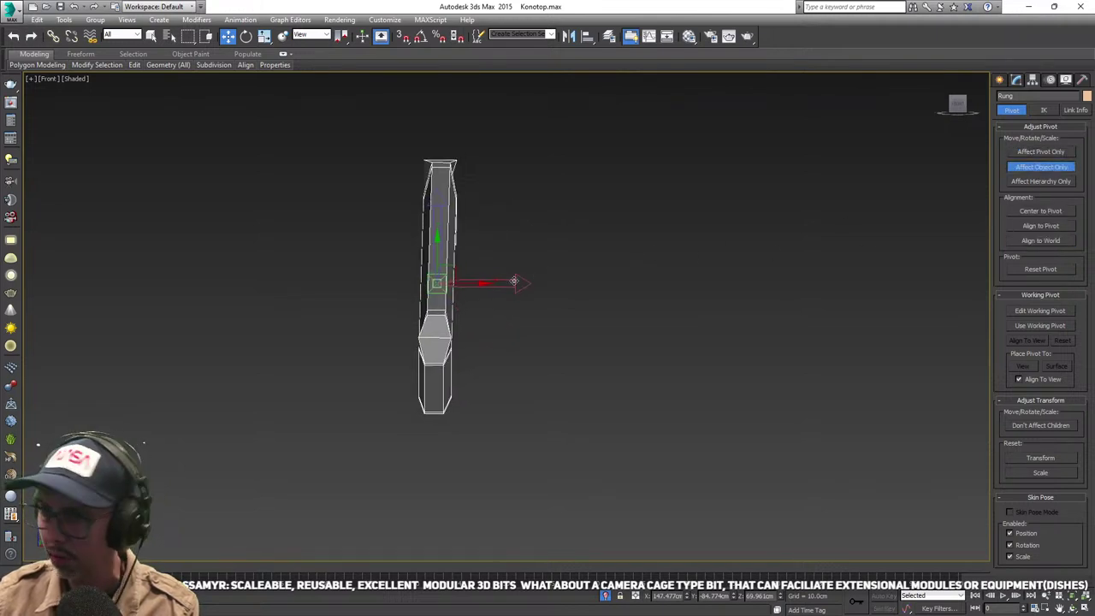
{"action": "key", "text": "e"}
{"action": "scroll", "coordinate": [489, 275], "scroll_direction": "up", "scroll_amount": 3}
{"action": "left_click_drag", "start_coordinate": [425, 296], "coordinate": [448, 278]}
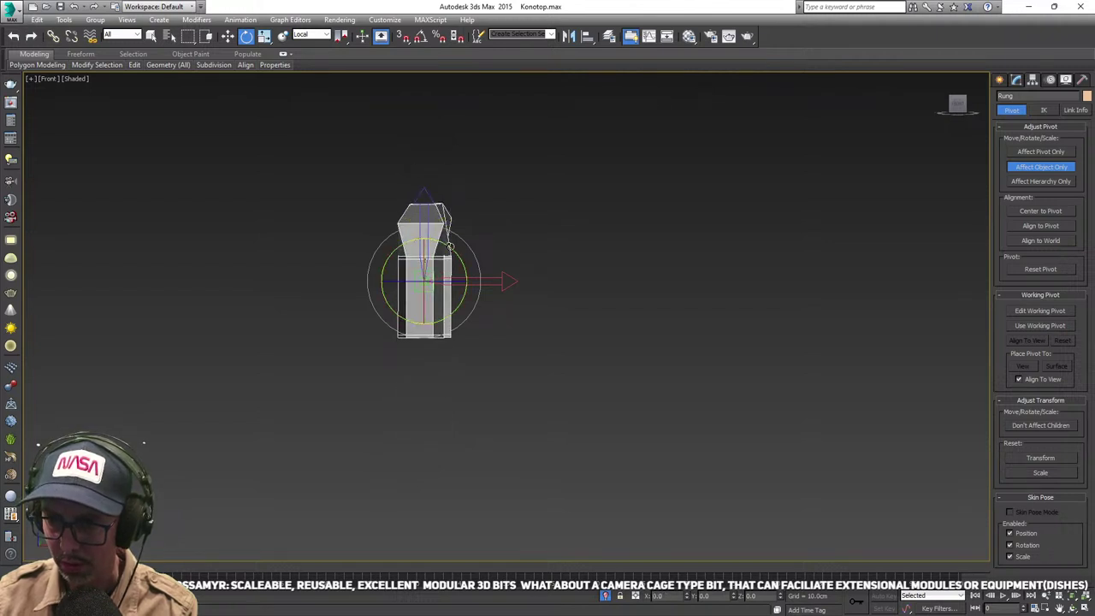
{"action": "left_click_drag", "start_coordinate": [403, 284], "coordinate": [408, 283]}
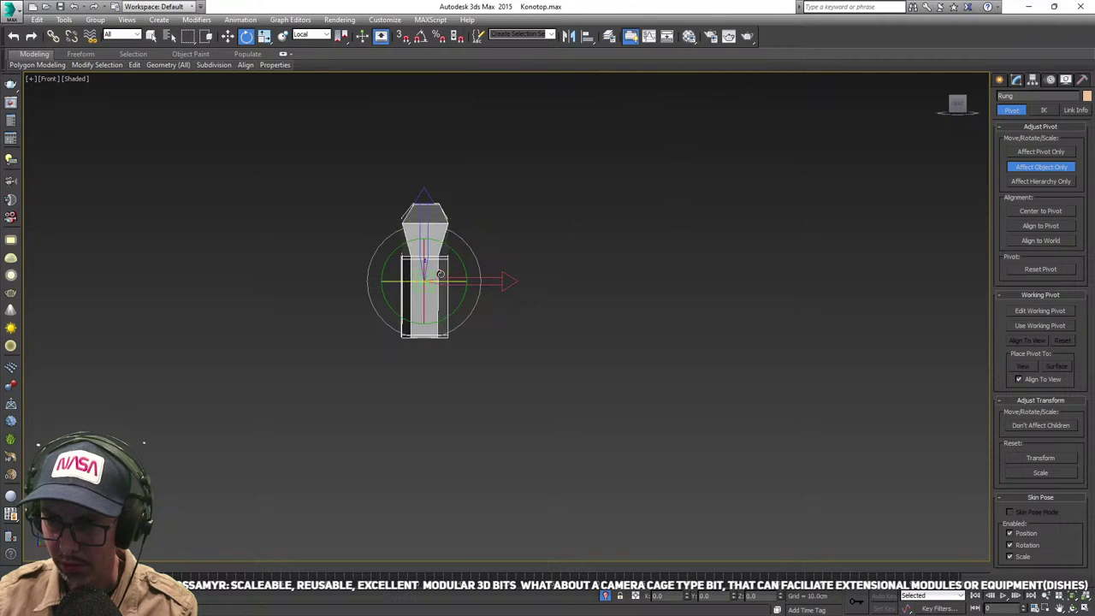
{"action": "middle_click_drag", "start_coordinate": [540, 291], "coordinate": [471, 299], "text": "alt"}
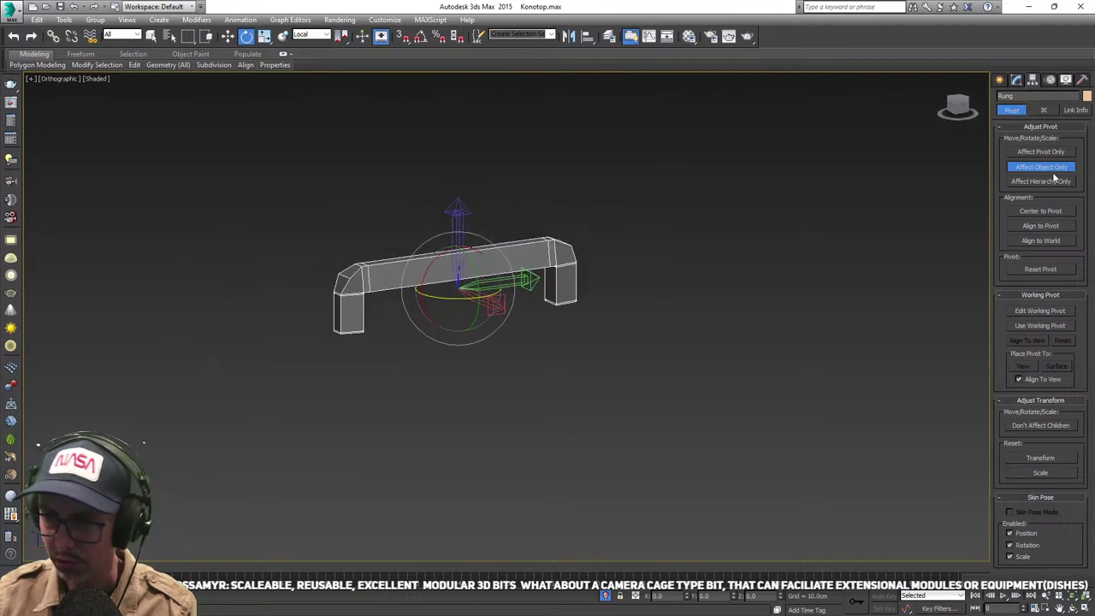
{"action": "left_click", "coordinate": [1045, 168]}
{"action": "middle_click_drag", "start_coordinate": [547, 300], "coordinate": [570, 300], "text": "alt"}
{"action": "left_click", "coordinate": [470, 369]}
{"action": "left_click", "coordinate": [452, 288]}
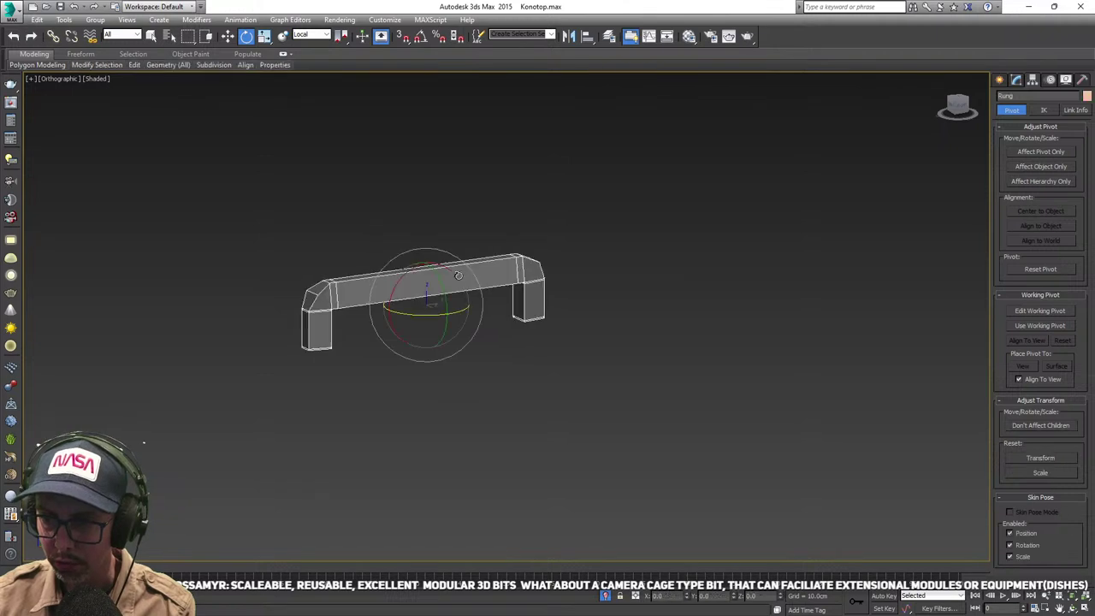
- Look at the rung from above with the move tool active and end its isolation to bring back the station
{"action": "scroll", "coordinate": [453, 306], "scroll_direction": "down", "scroll_amount": 5}
{"action": "key", "text": "t"}
{"action": "key", "text": "z"}
{"action": "scroll", "coordinate": [455, 313], "scroll_direction": "down", "scroll_amount": 8}
{"action": "scroll", "coordinate": [474, 316], "scroll_direction": "up", "scroll_amount": 5}
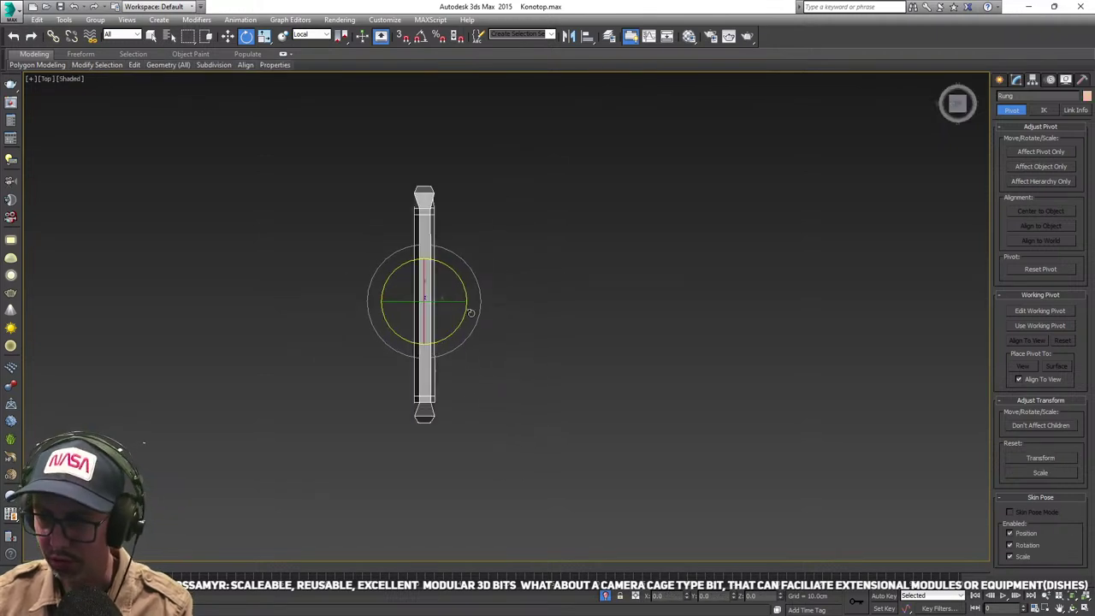
{"action": "key", "text": "w"}
{"action": "middle_click_drag", "start_coordinate": [471, 296], "coordinate": [548, 303]}
{"action": "scroll", "coordinate": [549, 303], "scroll_direction": "down", "scroll_amount": 4}
{"action": "left_click", "coordinate": [606, 596]}
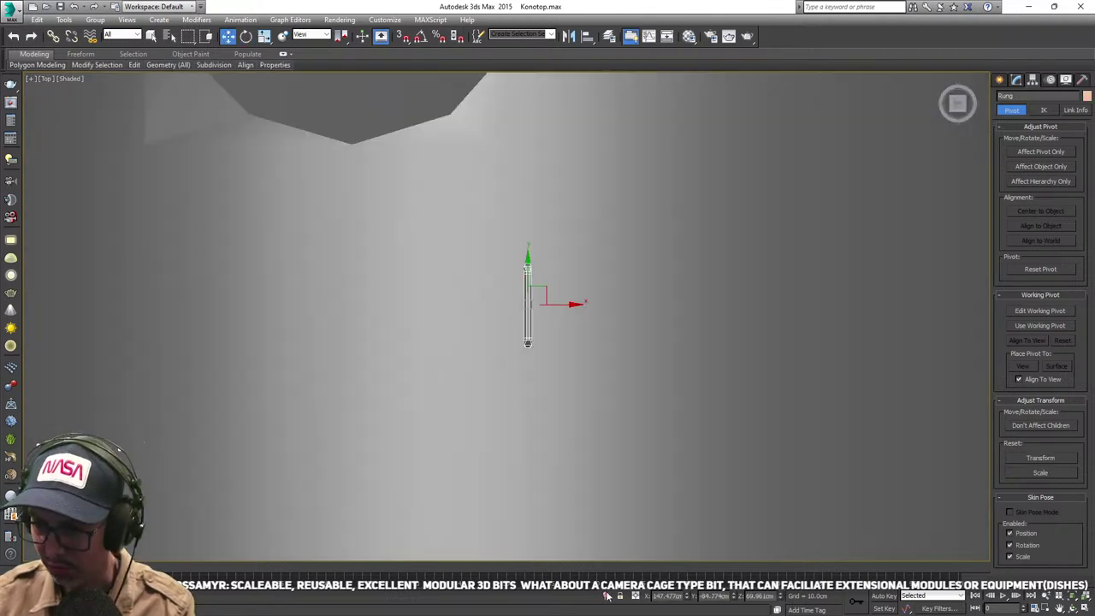
- Move the rung about 21 cm along the hull away from the round opening and lower it about 8.3 cm
{"action": "middle_click_drag", "start_coordinate": [567, 396], "coordinate": [493, 305]}
{"action": "scroll", "coordinate": [414, 327], "scroll_direction": "down", "scroll_amount": 7}
{"action": "scroll", "coordinate": [386, 332], "scroll_direction": "up", "scroll_amount": 6}
{"action": "scroll", "coordinate": [448, 330], "scroll_direction": "down", "scroll_amount": 4}
{"action": "middle_click_drag", "start_coordinate": [452, 357], "coordinate": [368, 299], "text": "alt"}
{"action": "scroll", "coordinate": [463, 320], "scroll_direction": "up", "scroll_amount": 5}
{"action": "left_click_drag", "start_coordinate": [462, 320], "coordinate": [297, 325]}
{"action": "scroll", "coordinate": [290, 328], "scroll_direction": "down", "scroll_amount": 4}
{"action": "middle_click_drag", "start_coordinate": [291, 329], "coordinate": [376, 306]}
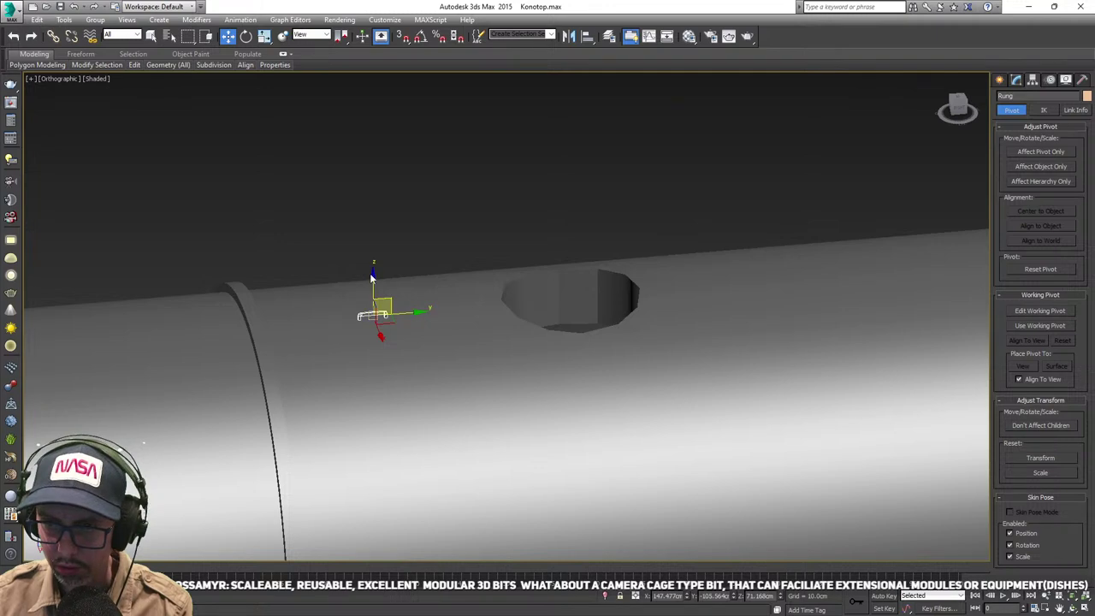
{"action": "left_click_drag", "start_coordinate": [373, 276], "coordinate": [373, 305]}
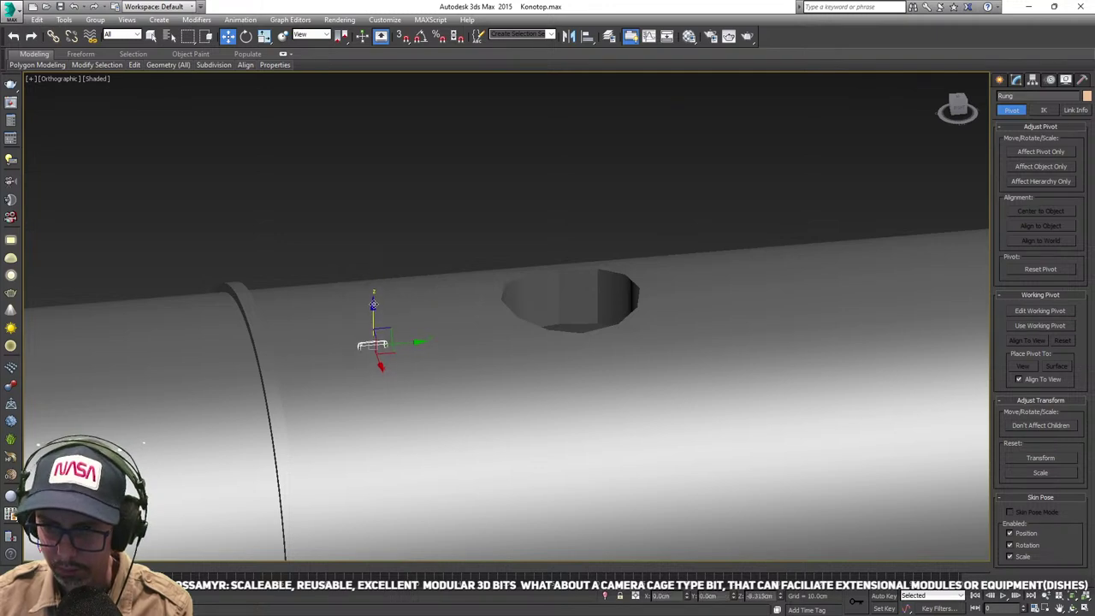
{"action": "scroll", "coordinate": [377, 326], "scroll_direction": "up", "scroll_amount": 4}
- Scale the rung uniformly to about 222% and raise it about 0.9 cm so its legs clear the hull surface
{"action": "key", "text": "r"}
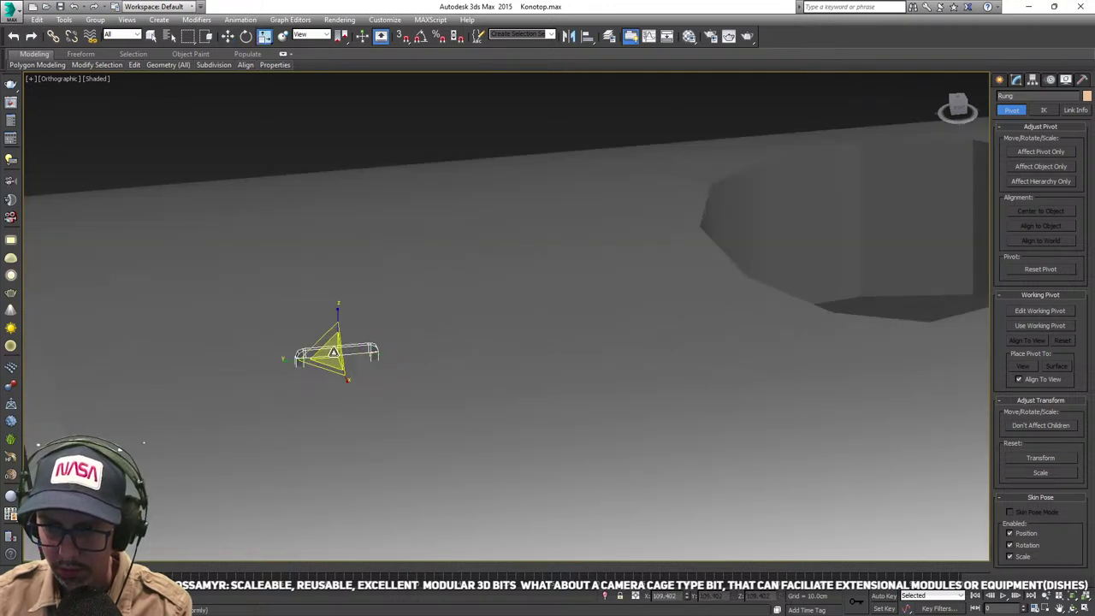
{"action": "left_click_drag", "start_coordinate": [333, 353], "coordinate": [333, 293]}
{"action": "scroll", "coordinate": [338, 300], "scroll_direction": "down", "scroll_amount": 5}
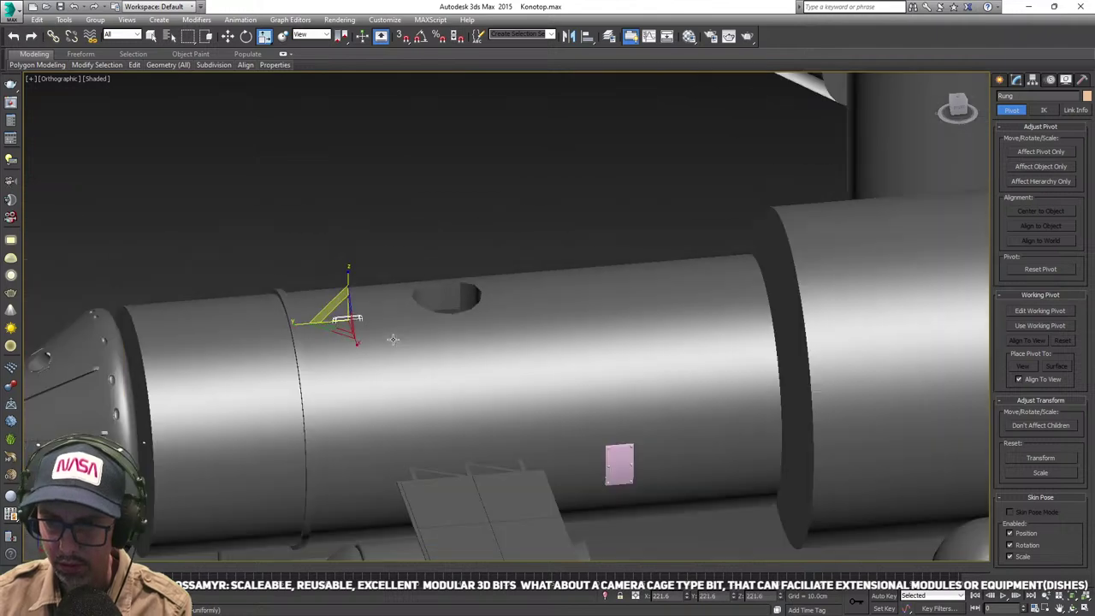
{"action": "scroll", "coordinate": [402, 338], "scroll_direction": "down", "scroll_amount": 3}
{"action": "scroll", "coordinate": [360, 312], "scroll_direction": "up", "scroll_amount": 3}
{"action": "key", "text": "w"}
{"action": "scroll", "coordinate": [357, 291], "scroll_direction": "up", "scroll_amount": 3}
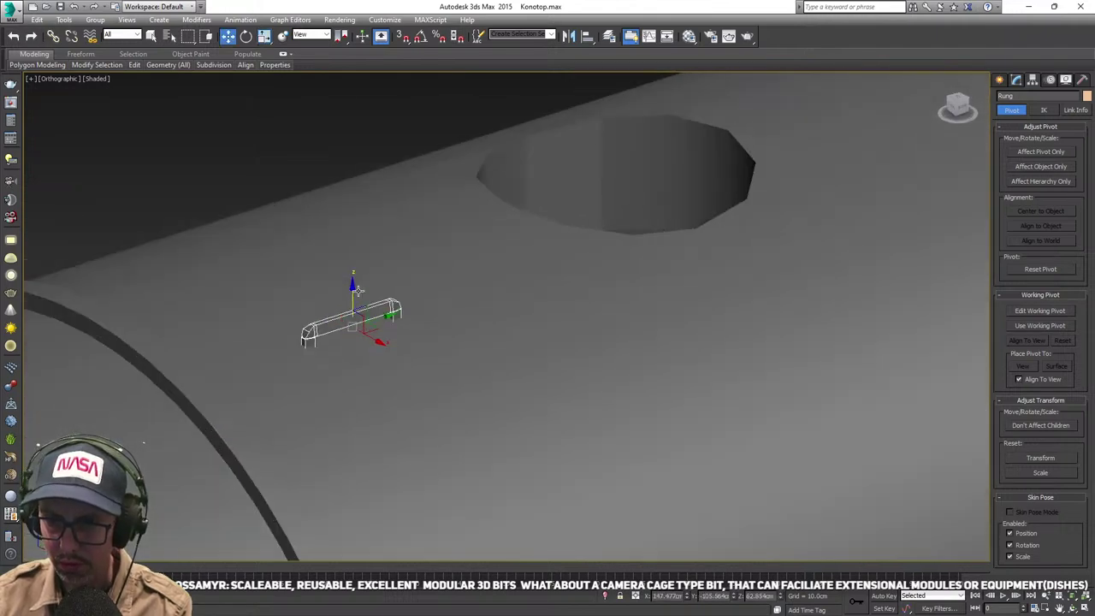
{"action": "left_click_drag", "start_coordinate": [352, 295], "coordinate": [352, 288]}
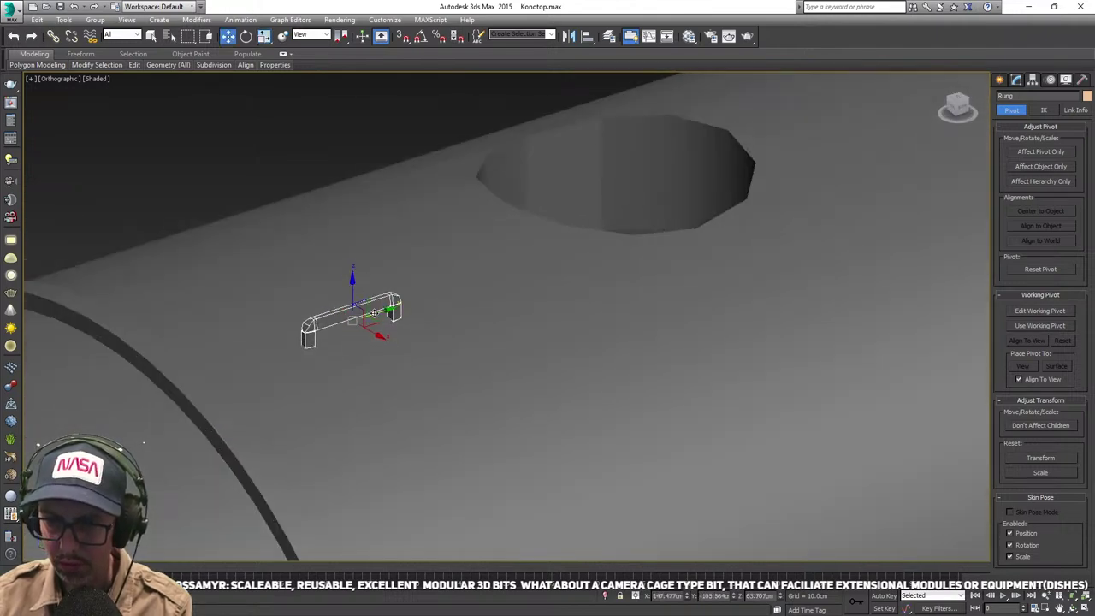
- In front wireframe view, move the rung about 15 cm sideways and 4.4 cm up onto the hull's top centerline
{"action": "key", "text": "f"}
{"action": "key", "text": "F3"}
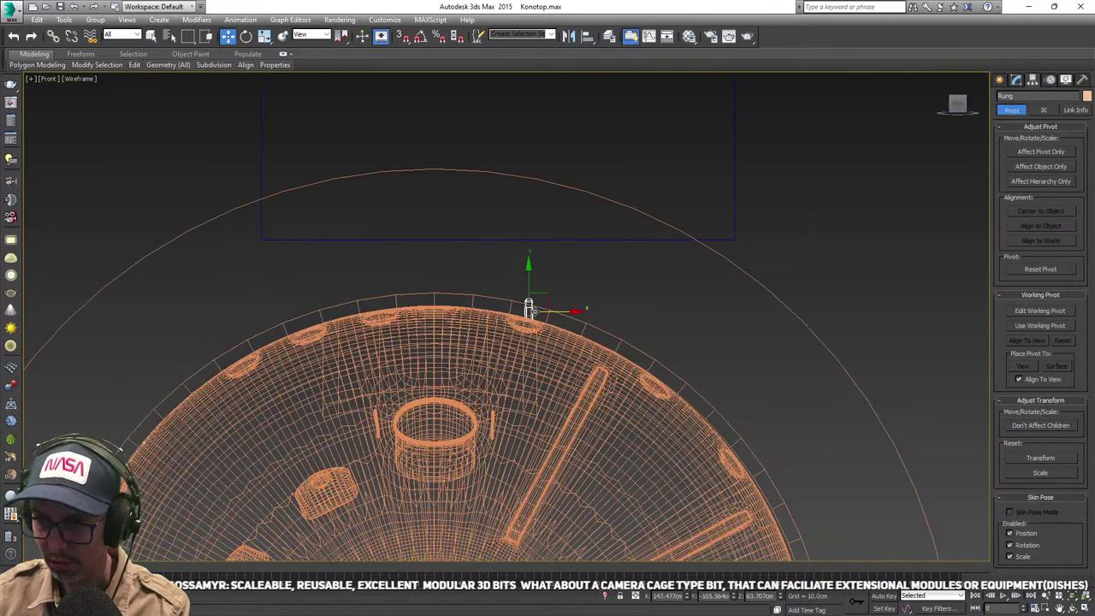
{"action": "scroll", "coordinate": [530, 310], "scroll_direction": "up", "scroll_amount": 2}
{"action": "left_click_drag", "start_coordinate": [537, 298], "coordinate": [347, 245]}
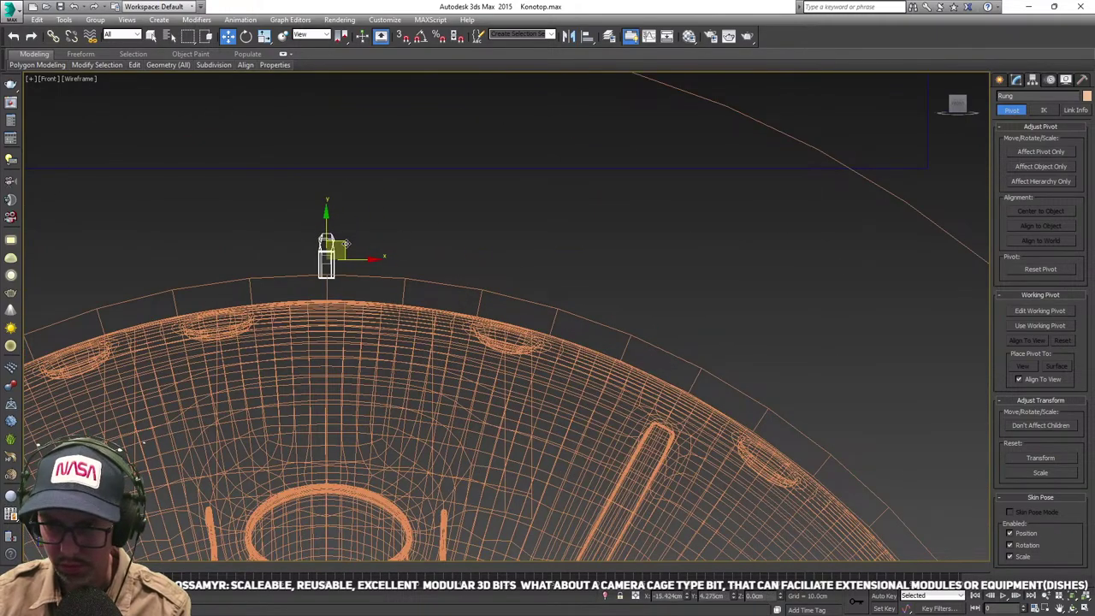
{"action": "mouse_move", "coordinate": [346, 245]}
{"action": "middle_mouse_down", "text": "alt"}
{"action": "mouse_move", "coordinate": [467, 279]}
{"action": "mouse_move", "coordinate": [402, 276]}
{"action": "middle_mouse_up", "text": "alt"}
{"action": "scroll", "coordinate": [421, 351], "scroll_direction": "down", "scroll_amount": 3}
{"action": "key", "text": "F3"}
{"action": "mouse_move", "coordinate": [413, 360]}
{"action": "middle_mouse_down"}
{"action": "mouse_move", "coordinate": [430, 294]}
{"action": "mouse_move", "coordinate": [428, 330]}
{"action": "mouse_move", "coordinate": [397, 243]}
{"action": "middle_mouse_up"}
{"action": "scroll", "coordinate": [430, 286], "scroll_direction": "up", "scroll_amount": 5}
{"action": "scroll", "coordinate": [448, 308], "scroll_direction": "up", "scroll_amount": 2}
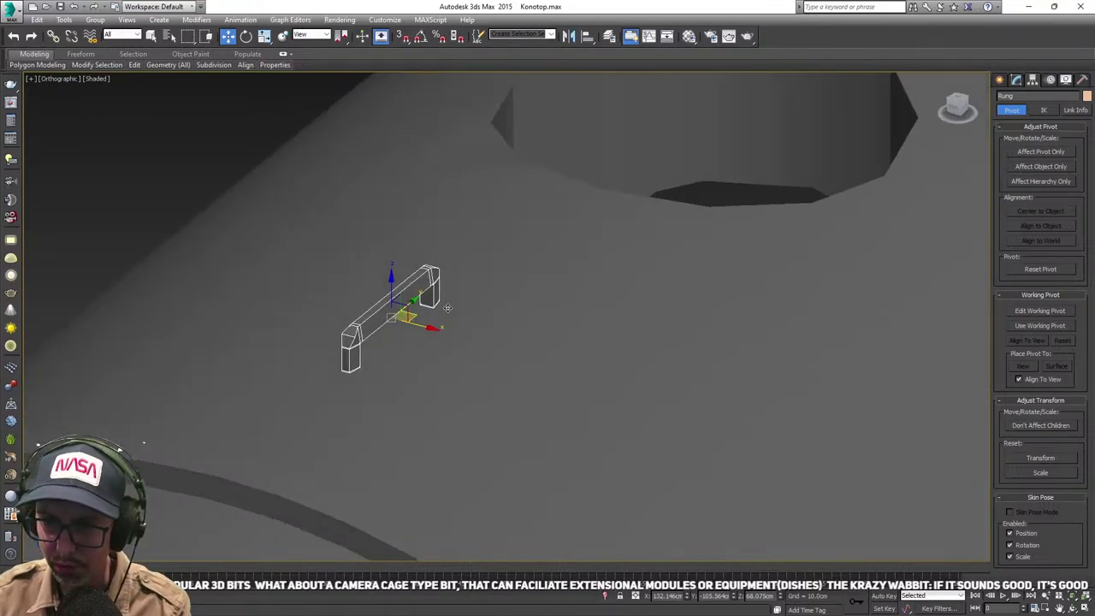
- Add the main hull to the rung selection and isolate both objects in the front view
{"action": "mouse_move", "coordinate": [447, 308]}
{"action": "middle_mouse_down", "text": "alt"}
{"action": "mouse_move", "coordinate": [479, 317]}
{"action": "mouse_move", "coordinate": [495, 267]}
{"action": "middle_mouse_up", "text": "alt"}
{"action": "scroll", "coordinate": [473, 312], "scroll_direction": "down", "scroll_amount": 3}
{"action": "left_click", "coordinate": [494, 267], "text": "ctrl"}
{"action": "key", "text": "alt+q"}
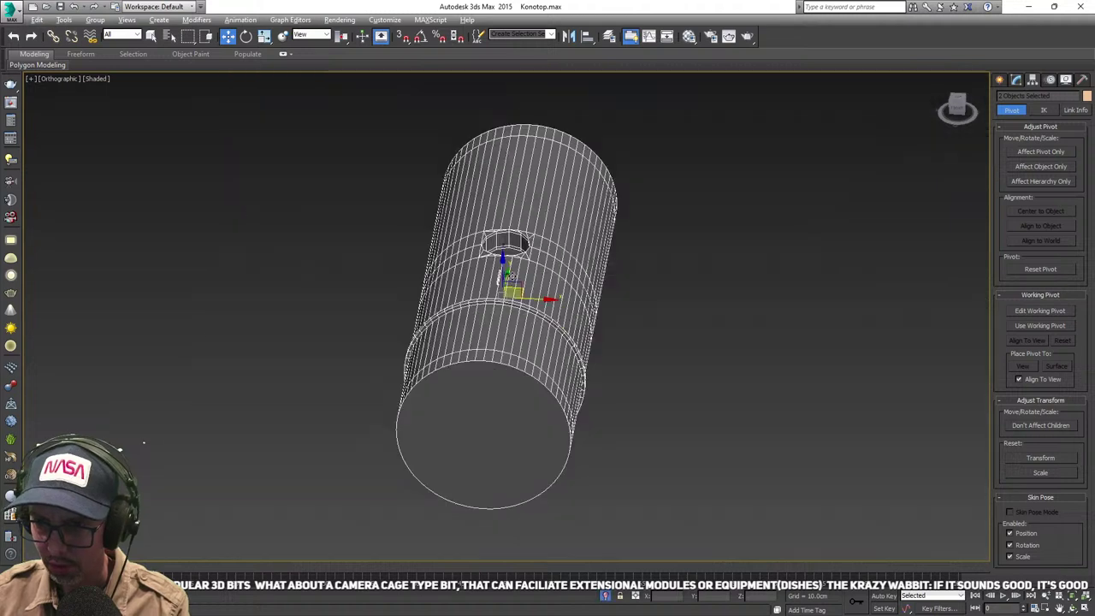
{"action": "key", "text": "f"}
{"action": "scroll", "coordinate": [491, 283], "scroll_direction": "down", "scroll_amount": 2}
{"action": "middle_click_drag", "start_coordinate": [491, 283], "coordinate": [437, 251]}
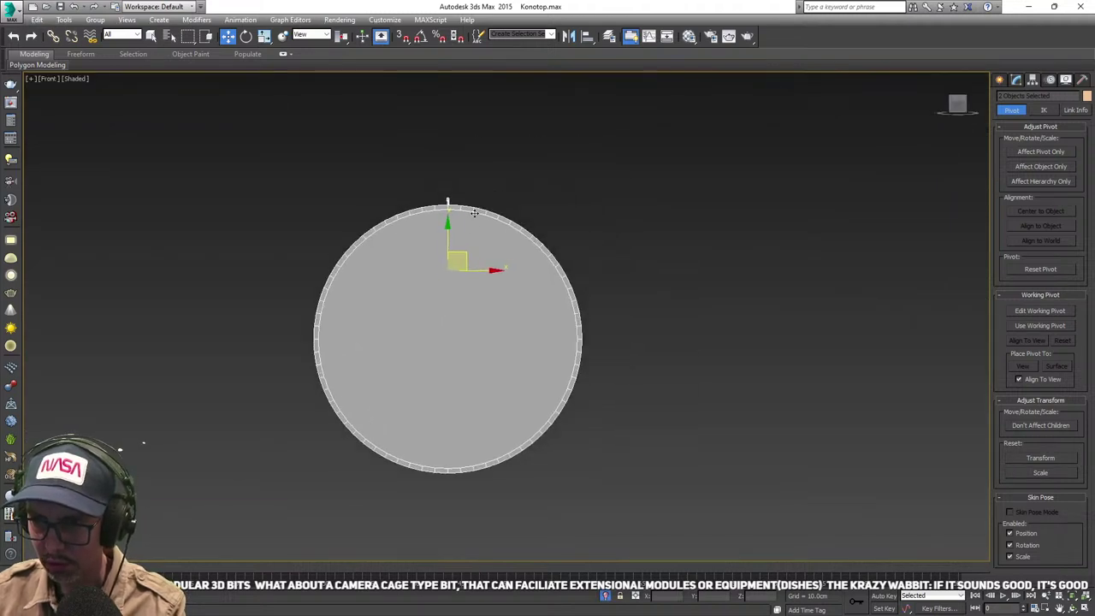
- Display the isolated objects in wireframe and select only the rung at the top of the hull circle
{"action": "scroll", "coordinate": [462, 198], "scroll_direction": "up", "scroll_amount": 6}
{"action": "key", "text": "F3"}
{"action": "left_click", "coordinate": [404, 210]}
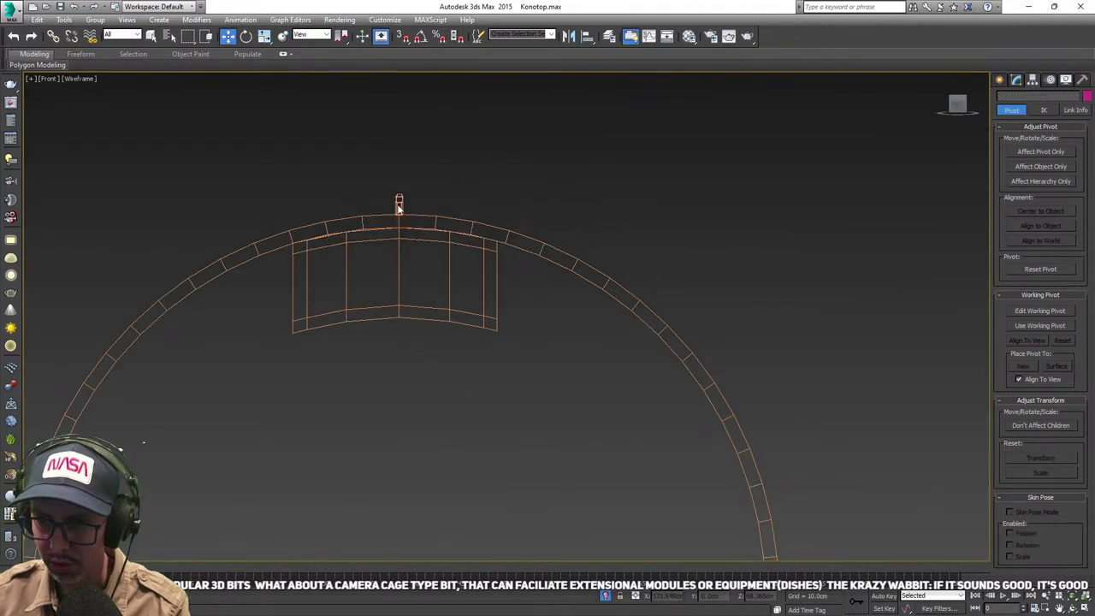
{"action": "left_click", "coordinate": [399, 209]}
{"action": "middle_click_drag", "start_coordinate": [443, 214], "coordinate": [448, 234]}
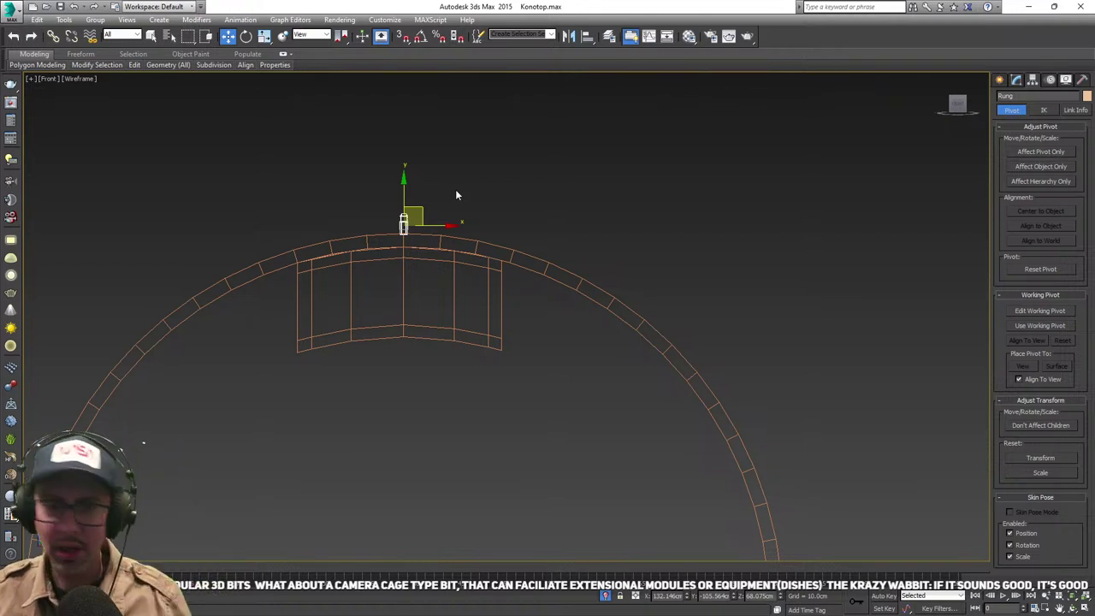
- Affecting the pivot only, move the rung's pivot about 66 cm down to the center of the hull circle
{"action": "middle_click_drag", "start_coordinate": [455, 192], "coordinate": [431, 174]}
{"action": "scroll", "coordinate": [424, 167], "scroll_direction": "down", "scroll_amount": 3}
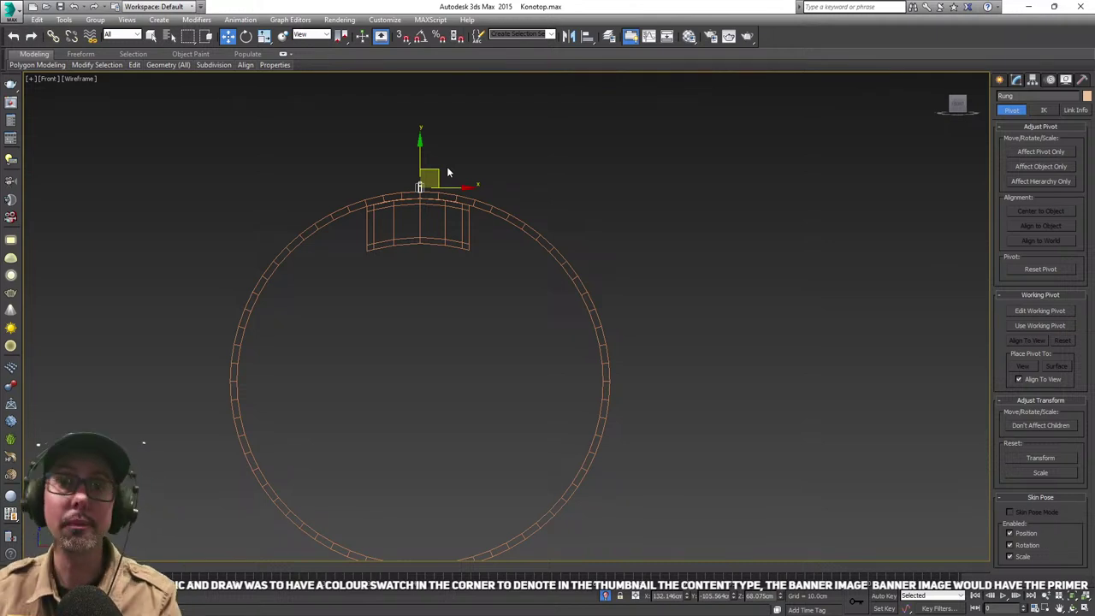
{"action": "scroll", "coordinate": [471, 168], "scroll_direction": "up", "scroll_amount": 3}
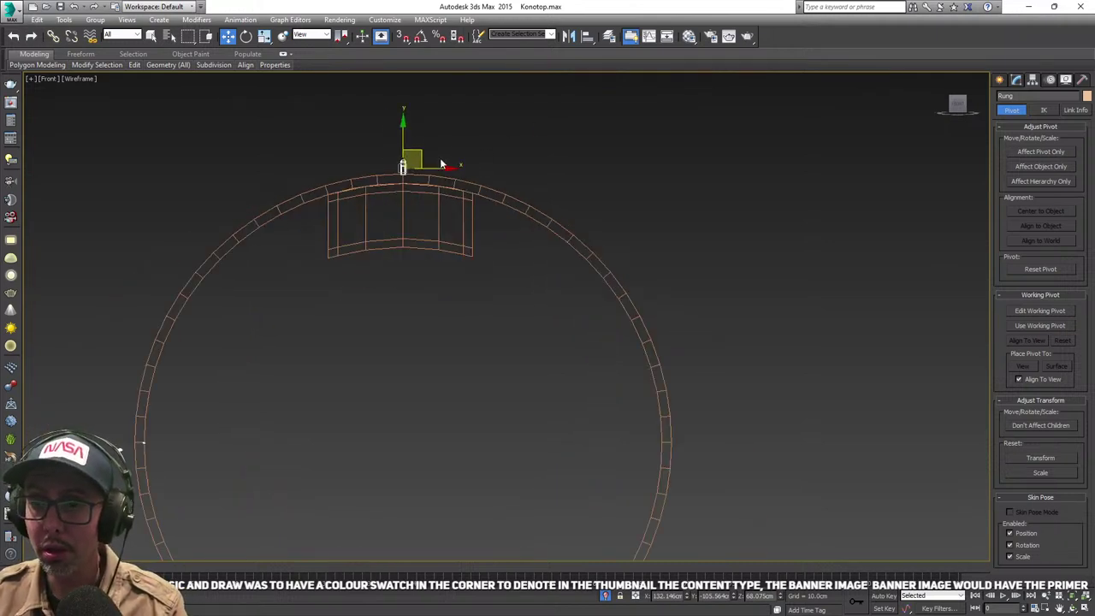
{"action": "middle_click_drag", "start_coordinate": [488, 160], "coordinate": [399, 83]}
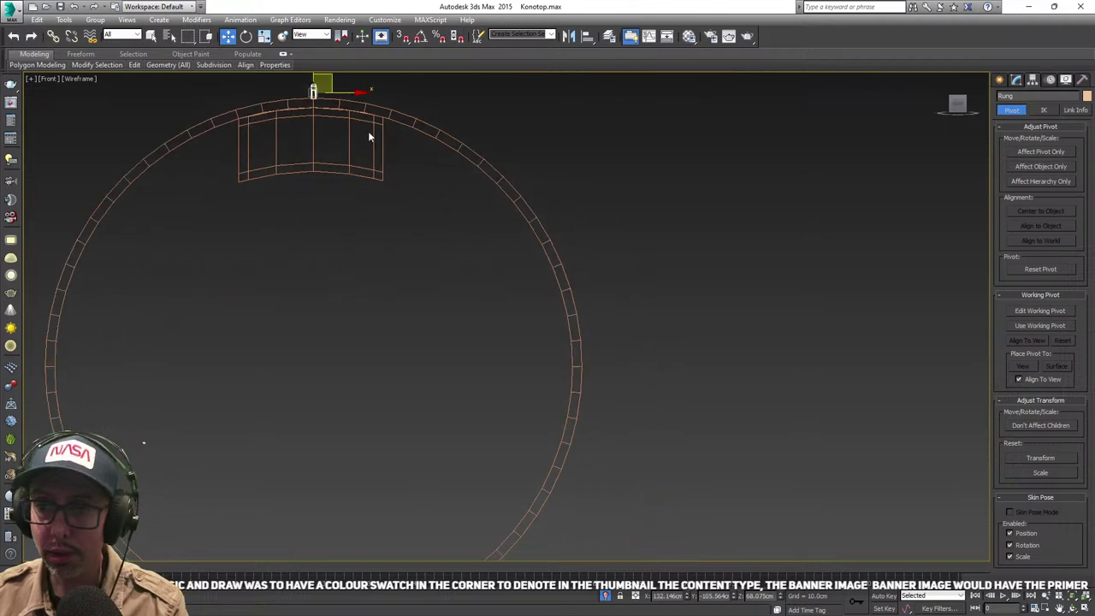
{"action": "middle_click_drag", "start_coordinate": [381, 169], "coordinate": [394, 215]}
{"action": "scroll", "coordinate": [401, 217], "scroll_direction": "down", "scroll_amount": 3}
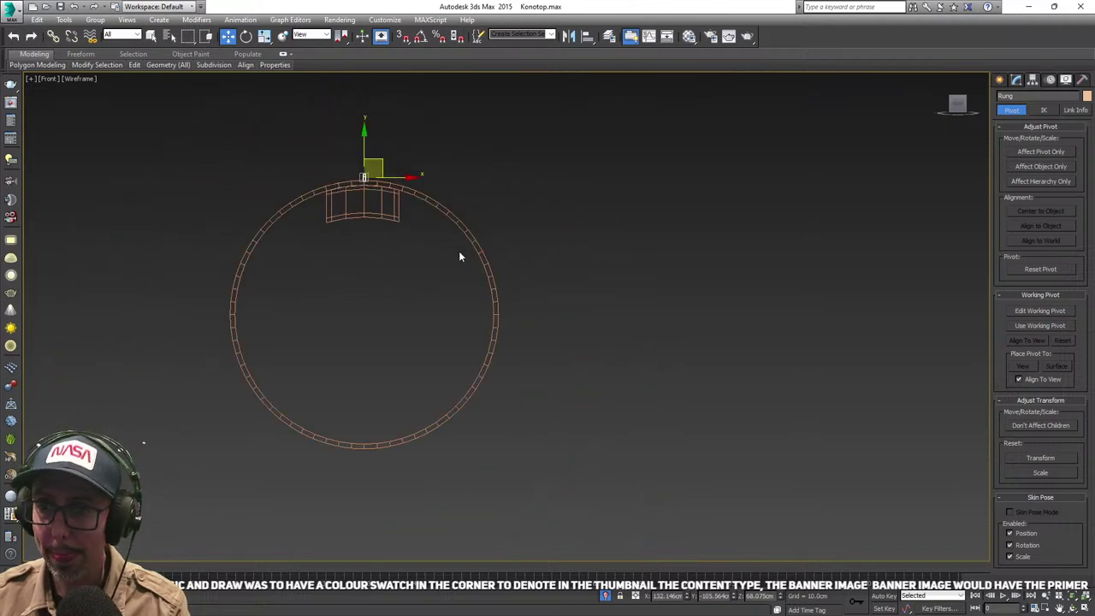
{"action": "left_click", "coordinate": [1037, 152]}
{"action": "middle_click_drag", "start_coordinate": [506, 215], "coordinate": [526, 213]}
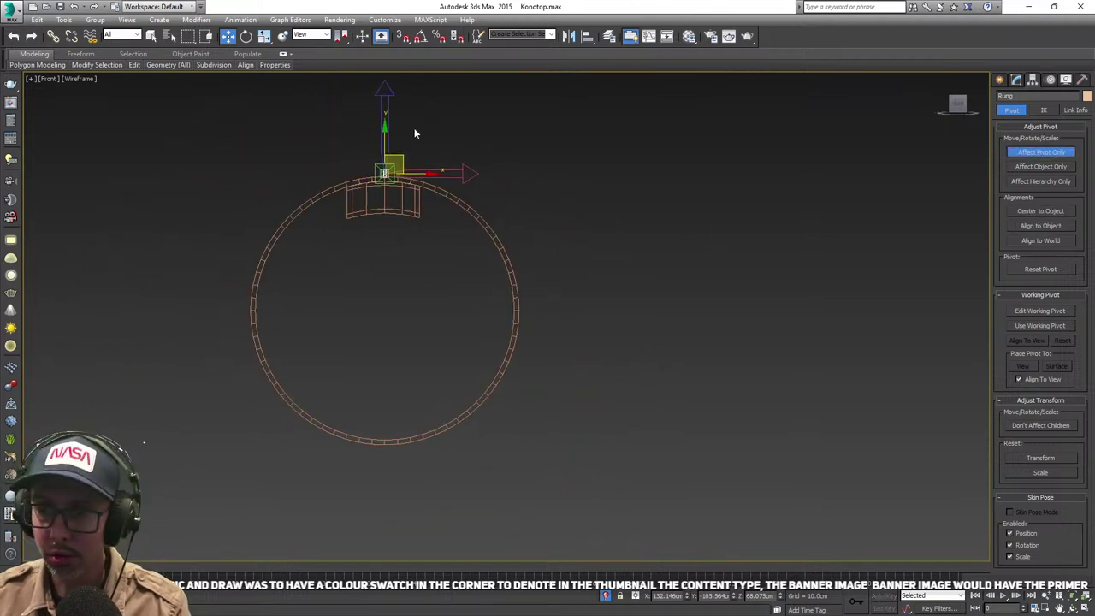
{"action": "left_click_drag", "start_coordinate": [385, 126], "coordinate": [398, 263]}
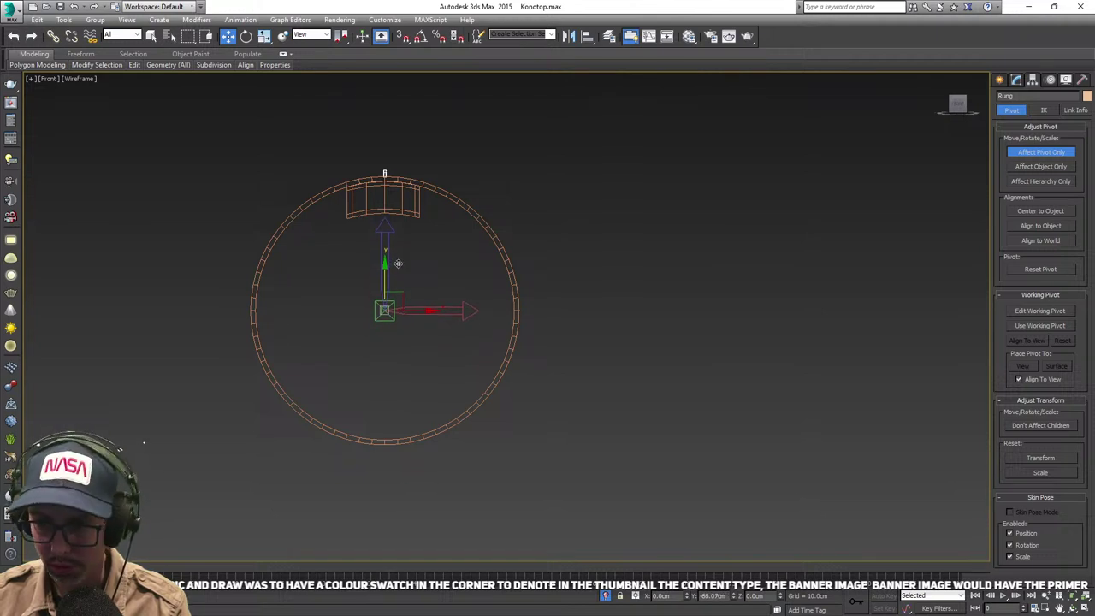
{"action": "left_click", "coordinate": [1041, 152]}
- Rotate-clone the rung clockwise around the hull center as 25 instances, spaced one short rotation apart
{"action": "scroll", "coordinate": [414, 208], "scroll_direction": "up", "scroll_amount": 2}
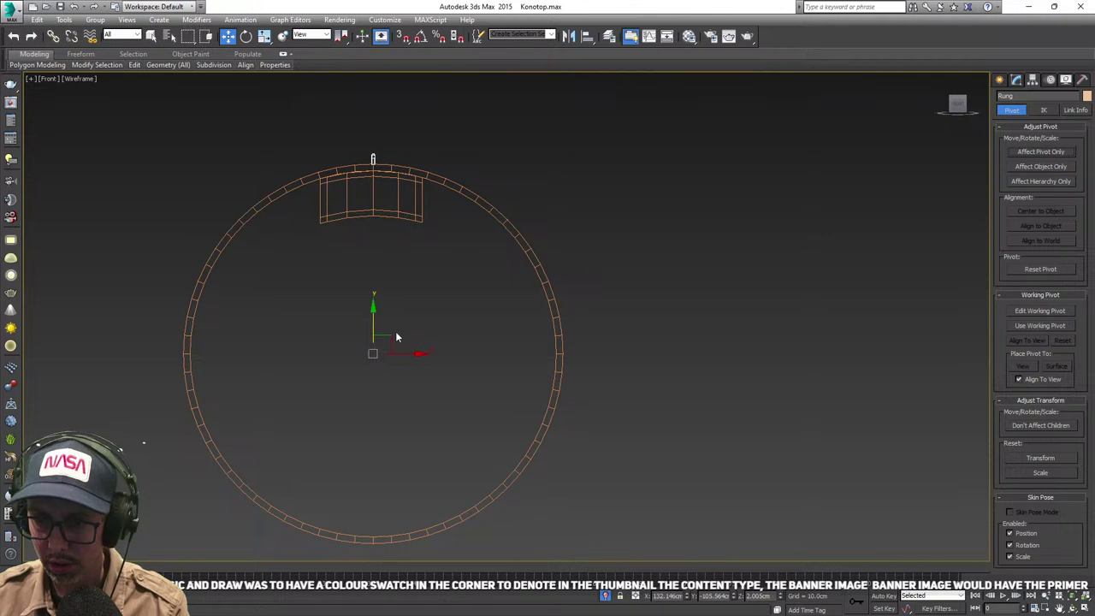
{"action": "key", "text": "e"}
{"action": "left_click_drag", "start_coordinate": [410, 311], "coordinate": [414, 318]}
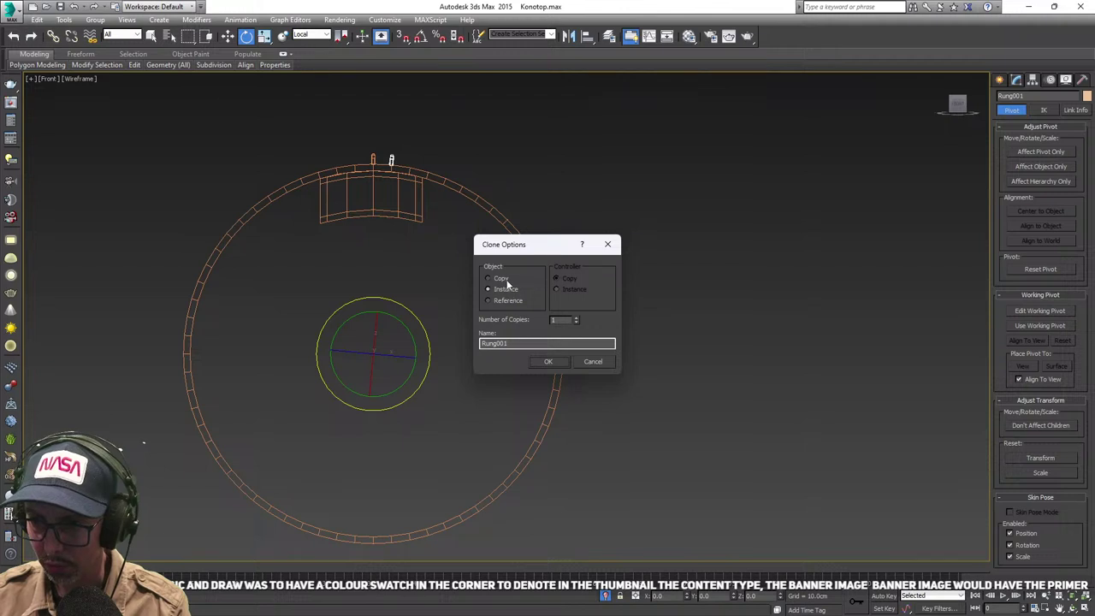
{"action": "double_click", "coordinate": [557, 319]}
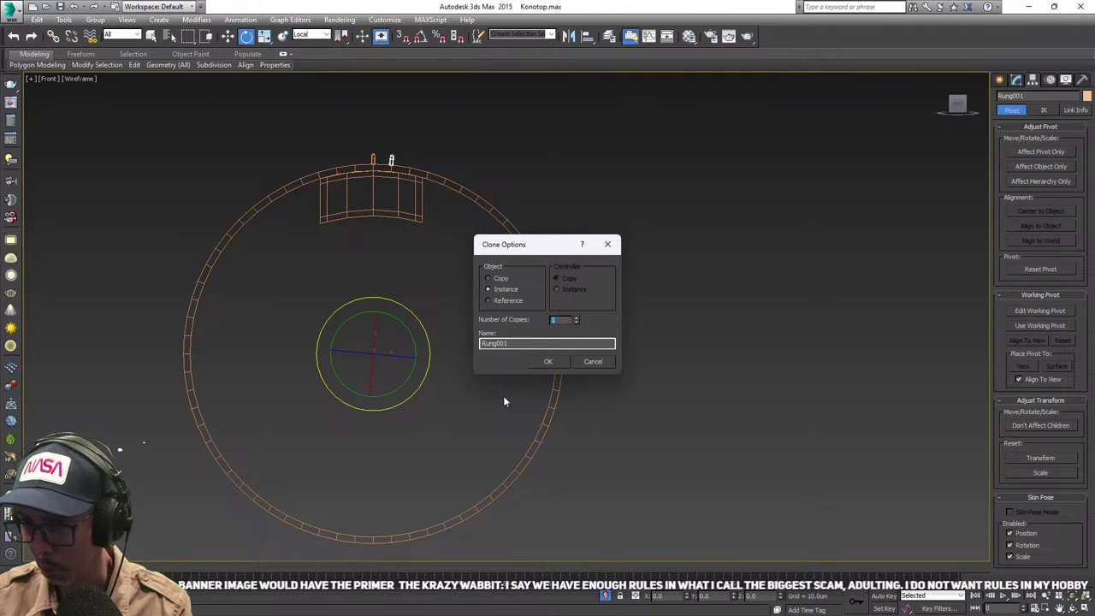
{"action": "type", "text": "25"}
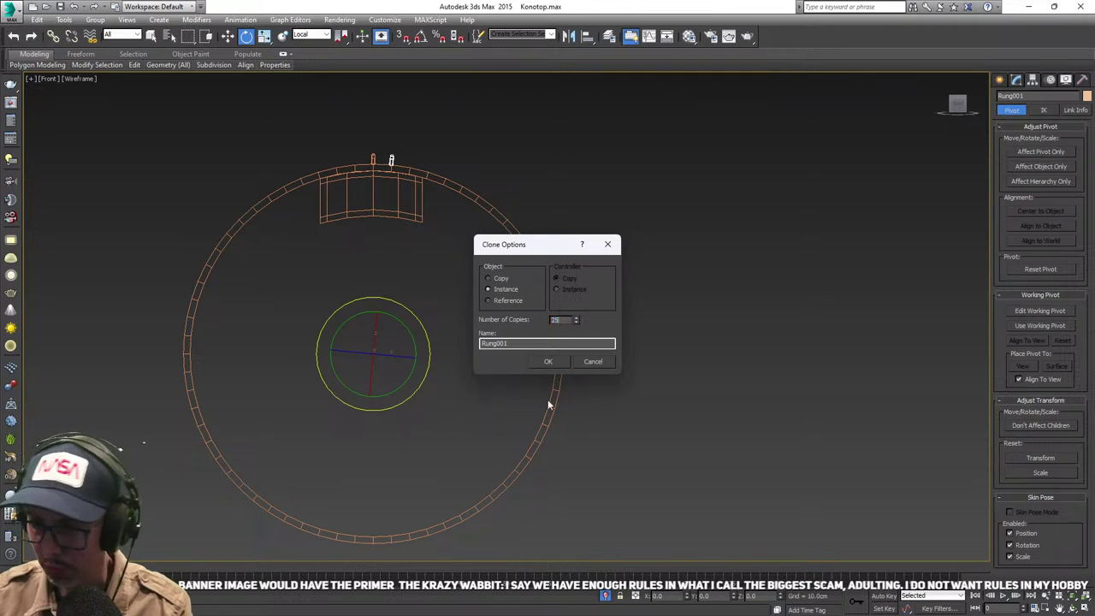
{"action": "left_click", "coordinate": [548, 361]}
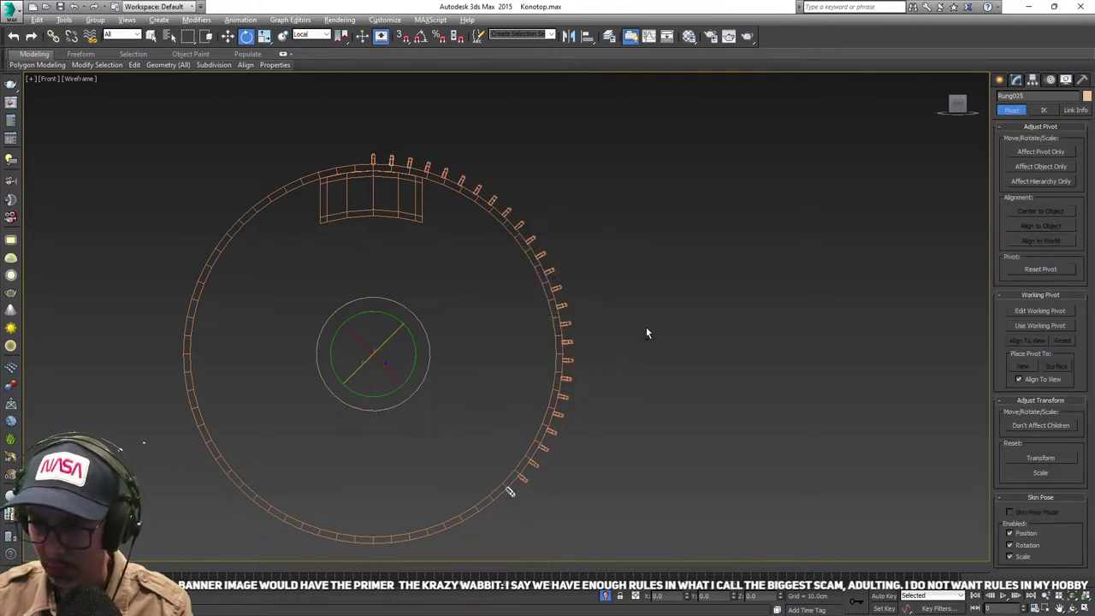
- Return the display to shaded and undo the last rotate-clone of the rung
{"action": "mouse_move", "coordinate": [646, 327]}
{"action": "middle_mouse_down", "text": "alt"}
{"action": "mouse_move", "coordinate": [514, 354]}
{"action": "mouse_move", "coordinate": [479, 369]}
{"action": "mouse_move", "coordinate": [479, 381]}
{"action": "mouse_move", "coordinate": [542, 344]}
{"action": "middle_mouse_up", "text": "alt"}
{"action": "key", "text": "F3"}
{"action": "key", "text": "ctrl+z"}
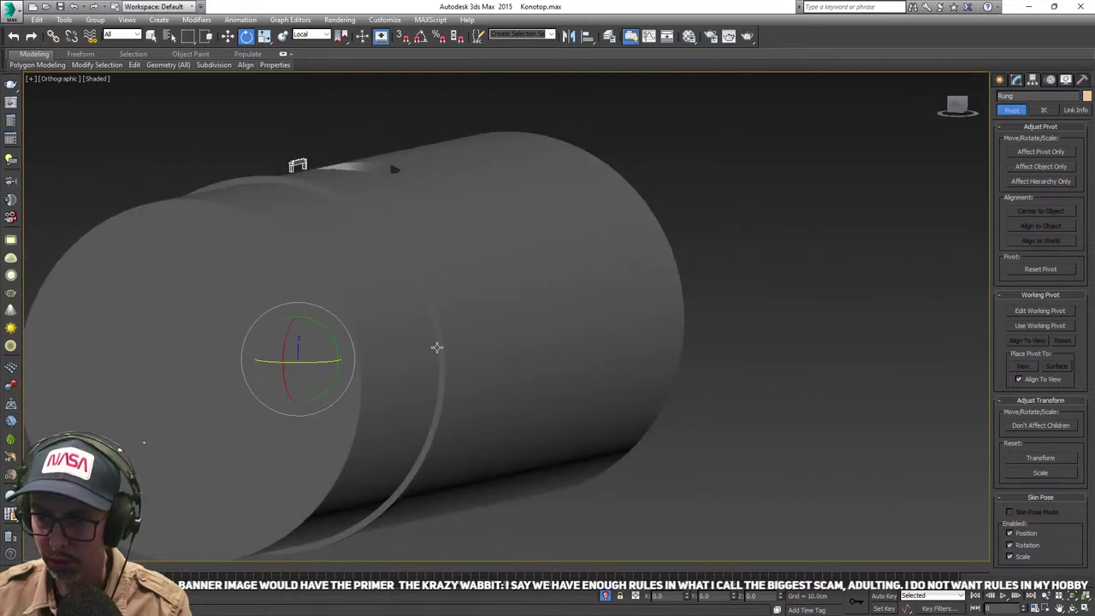
- Rotate-clone the top rung clockwise around the hull center in the front view as 12 instances, spaced about 12 degrees apart
{"action": "middle_click_drag", "start_coordinate": [438, 347], "coordinate": [484, 339], "text": "alt"}
{"action": "key", "text": "f"}
{"action": "key", "text": "z"}
{"action": "scroll", "coordinate": [452, 339], "scroll_direction": "down", "scroll_amount": 2}
{"action": "scroll", "coordinate": [453, 342], "scroll_direction": "down", "scroll_amount": 6}
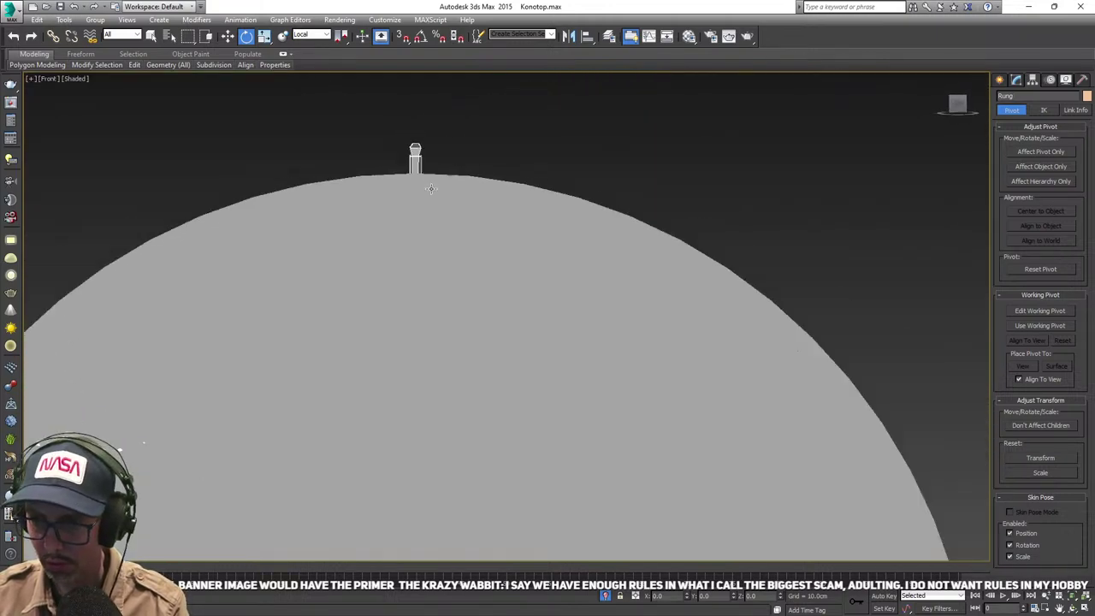
{"action": "left_click_drag", "start_coordinate": [457, 367], "coordinate": [467, 375], "text": "shift"}
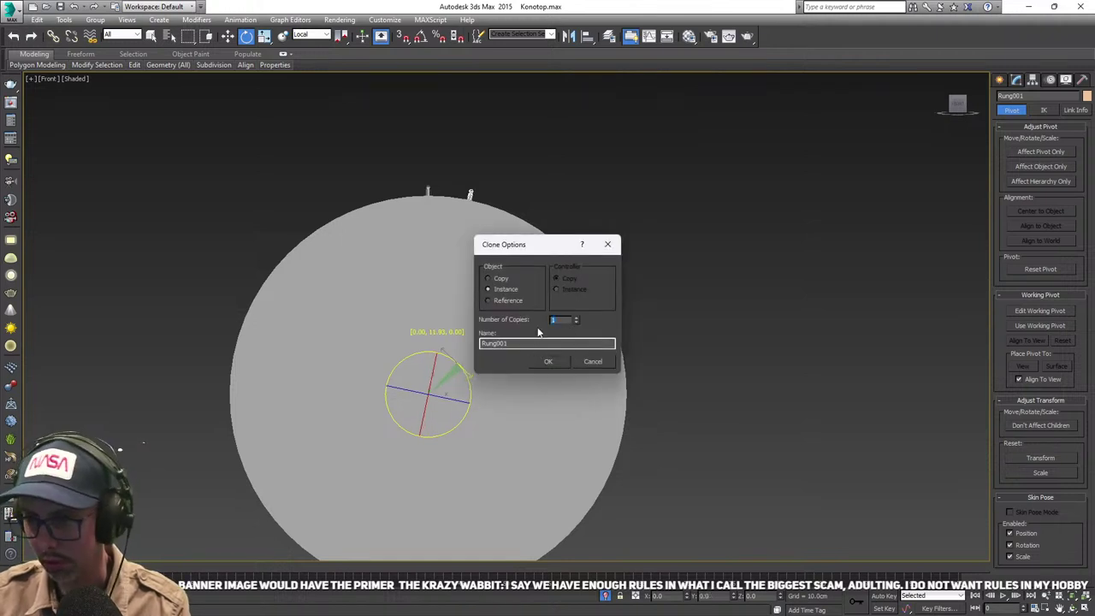
{"action": "type", "text": "12"}
{"action": "left_click", "coordinate": [552, 363]}
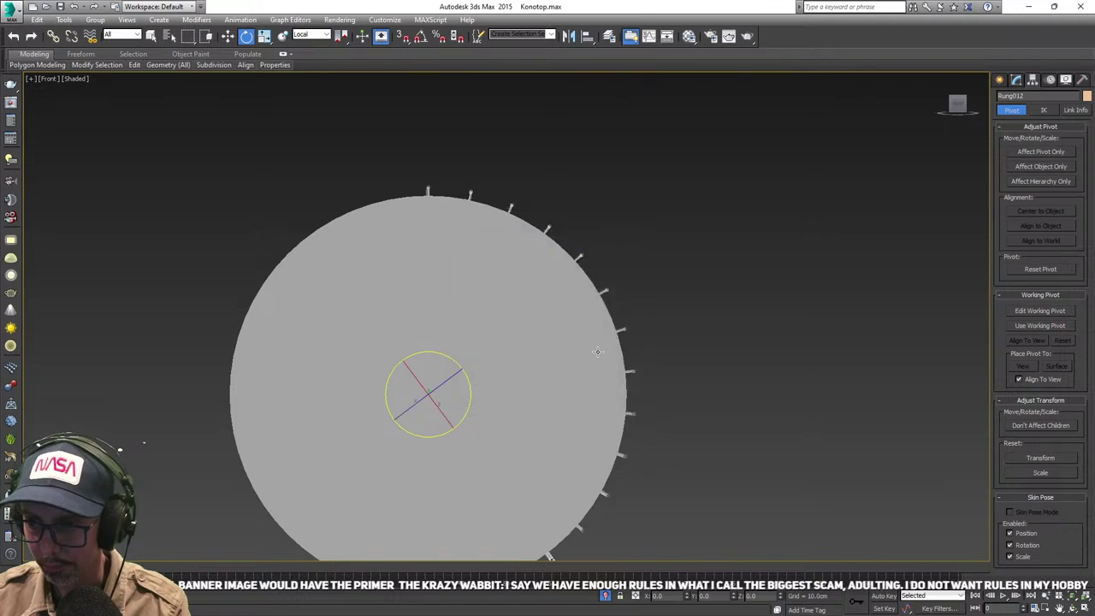
{"action": "scroll", "coordinate": [548, 305], "scroll_direction": "down", "scroll_amount": 3}
{"action": "mouse_move", "coordinate": [548, 305]}
{"action": "middle_mouse_down", "text": "alt"}
{"action": "mouse_move", "coordinate": [506, 313]}
{"action": "mouse_move", "coordinate": [496, 327]}
{"action": "middle_mouse_up", "text": "alt"}
{"action": "key", "text": "F3"}
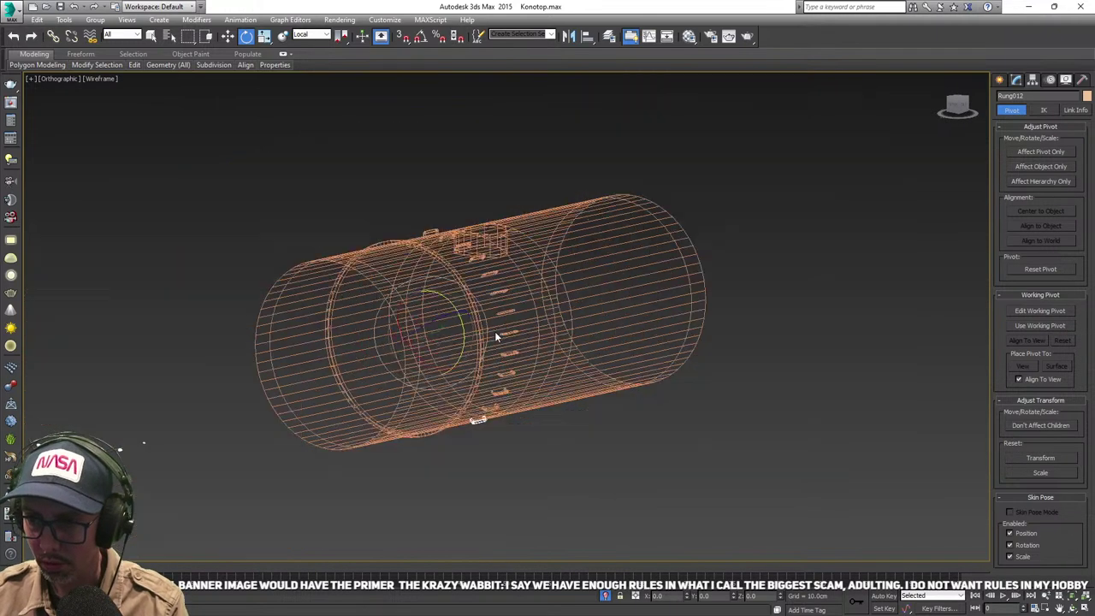
{"action": "key", "text": "F3"}
{"action": "scroll", "coordinate": [499, 334], "scroll_direction": "up", "scroll_amount": 5}
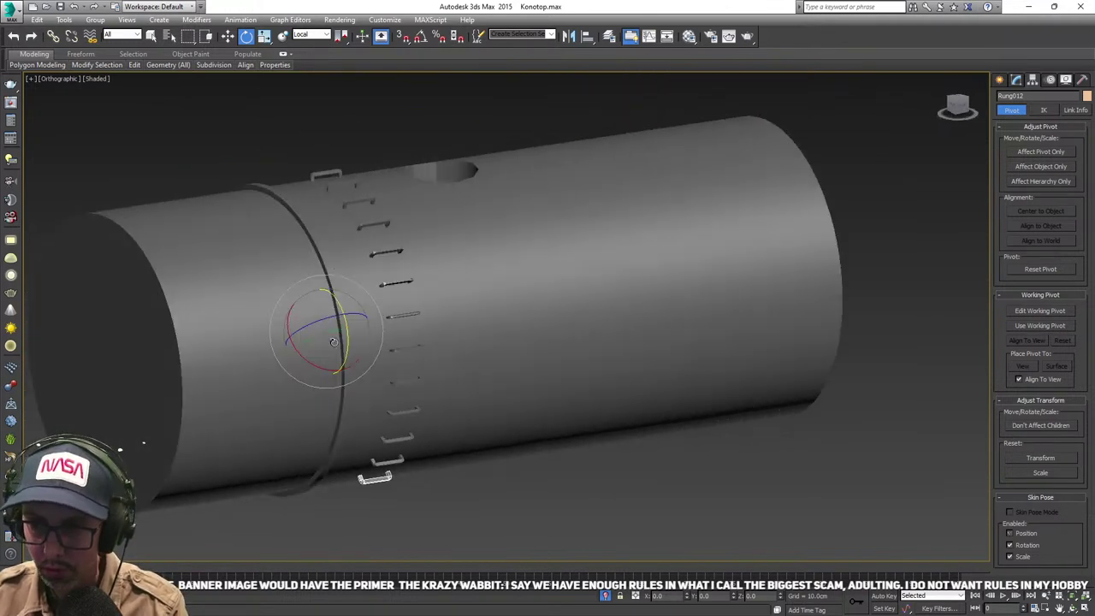